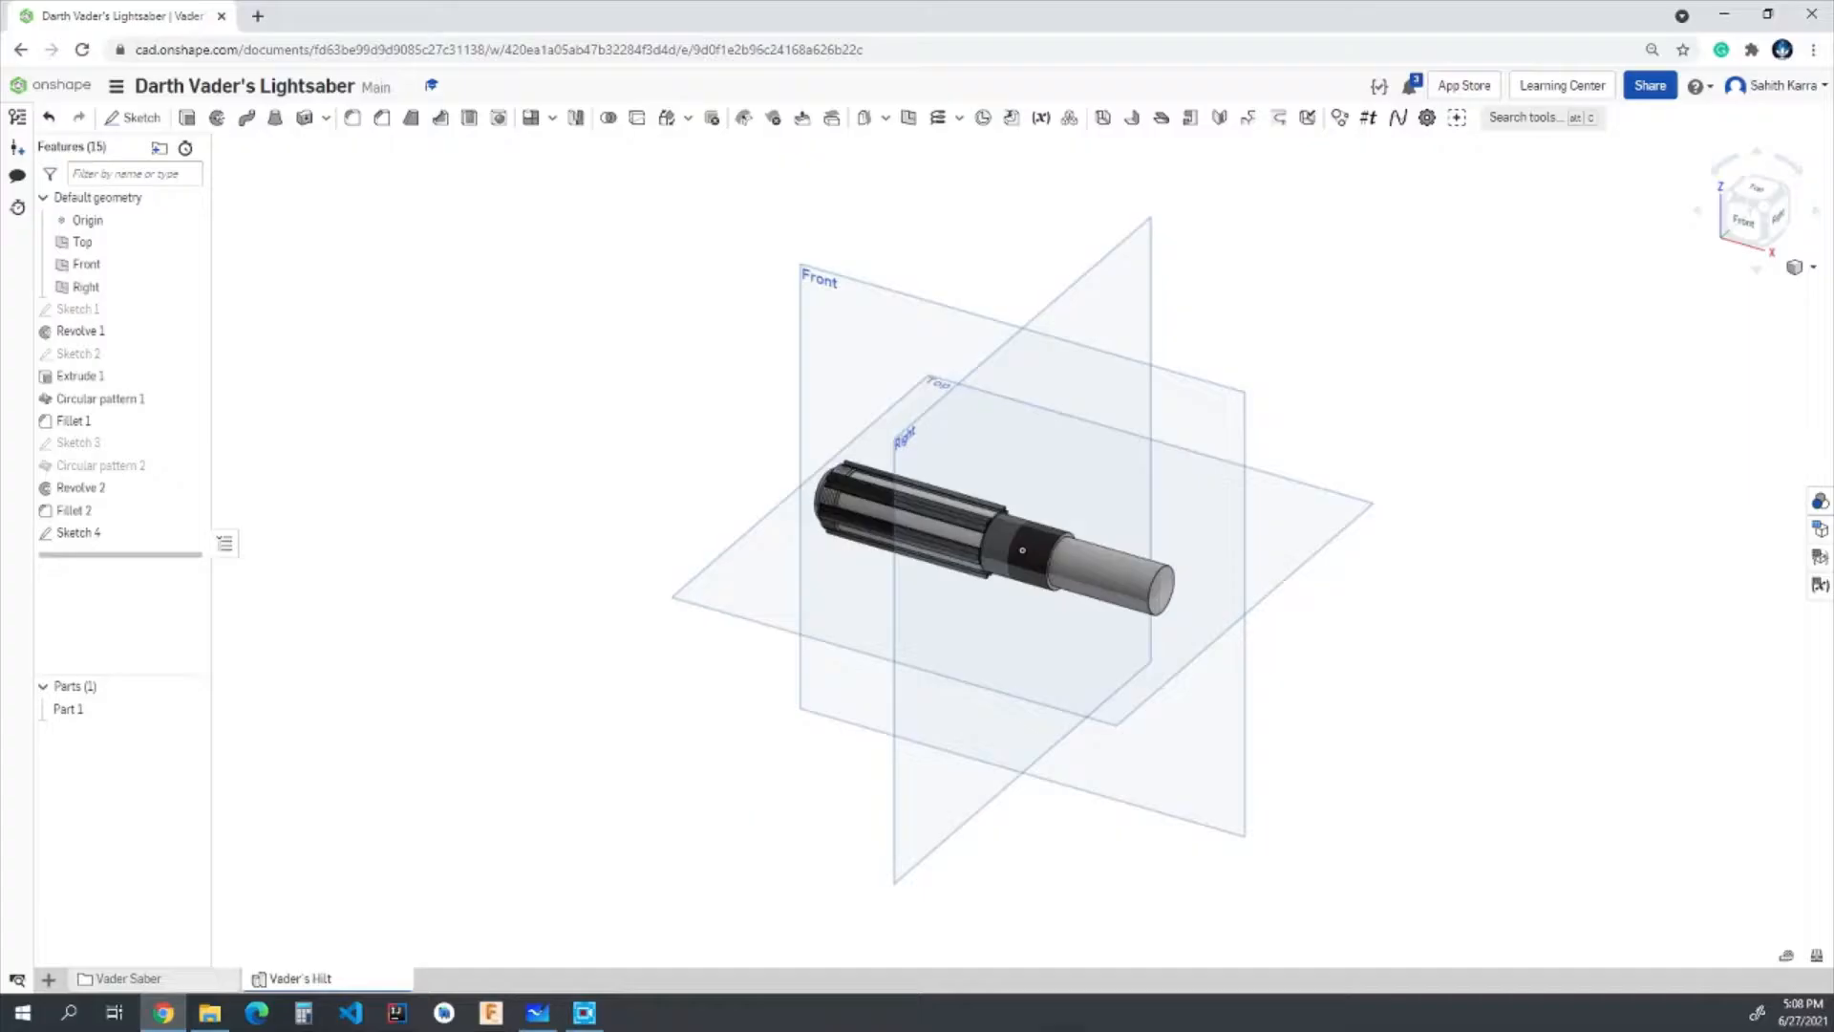
- Start a sketch on the Front plane and draw a rectangle about 0.65 by 0.4 in just below the black collar
left_click(1739, 225)
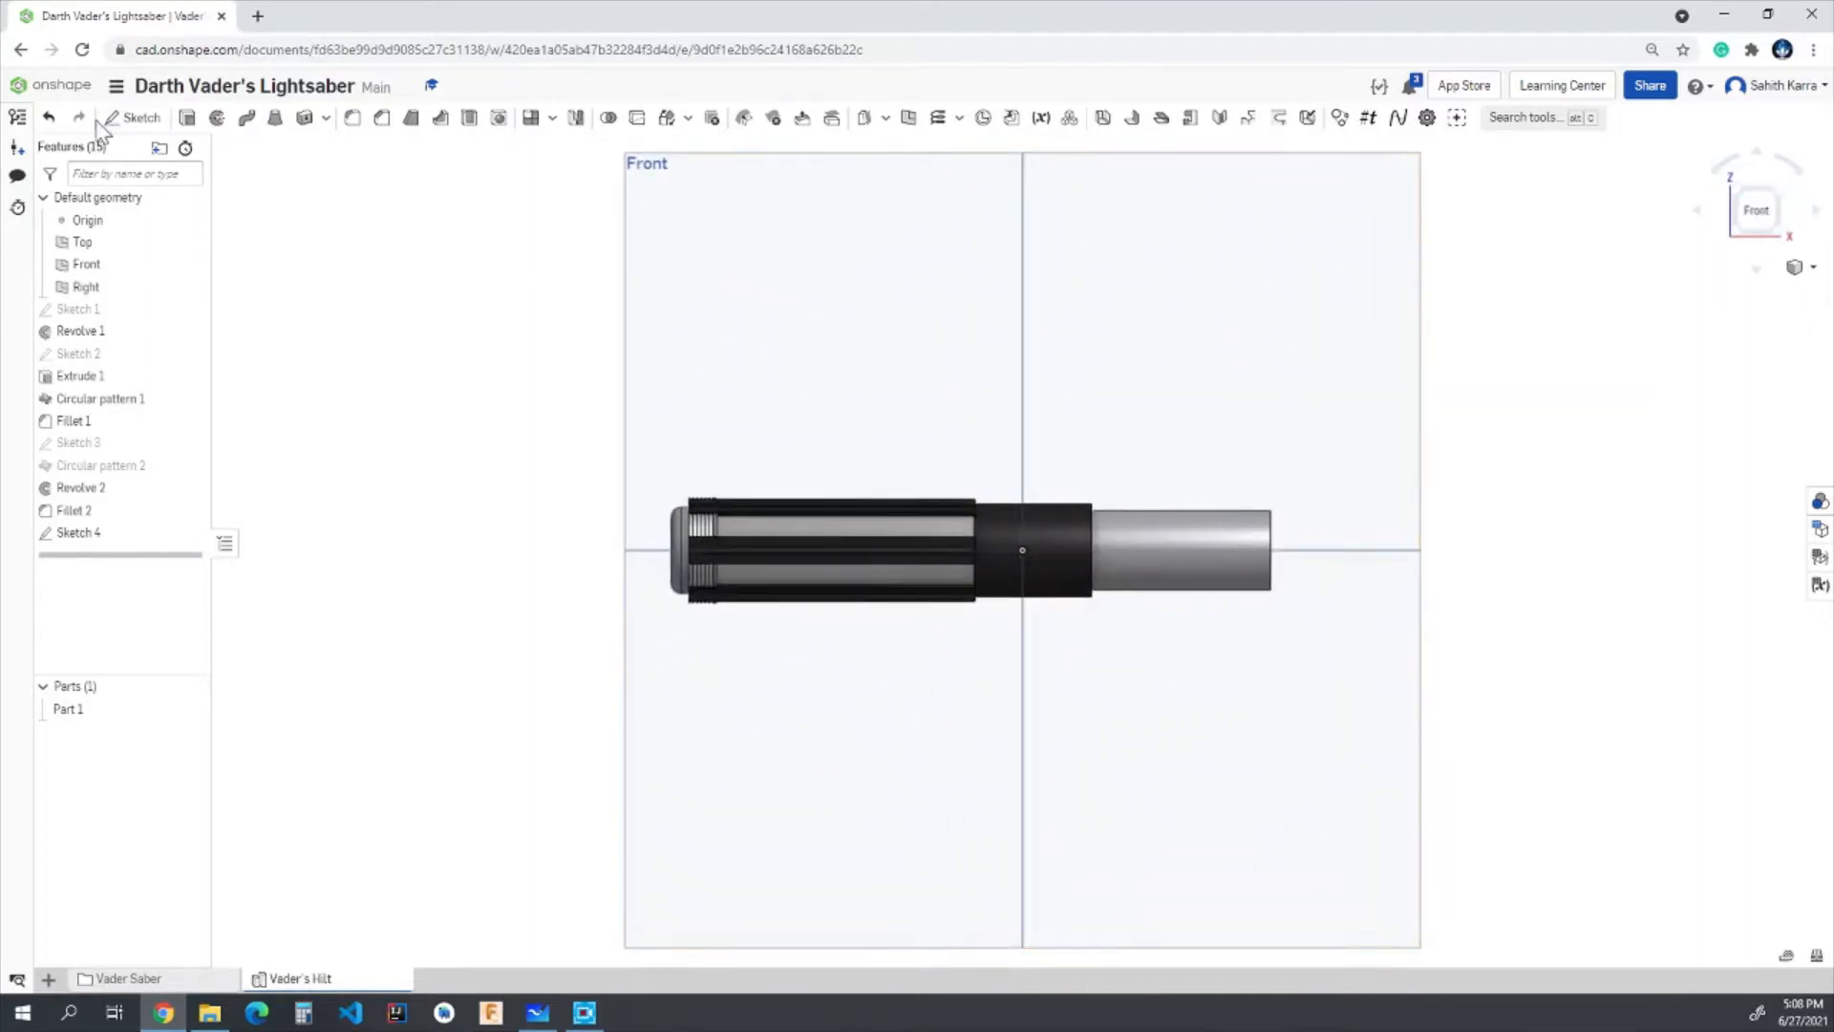
left_click(133, 117)
left_click(778, 359)
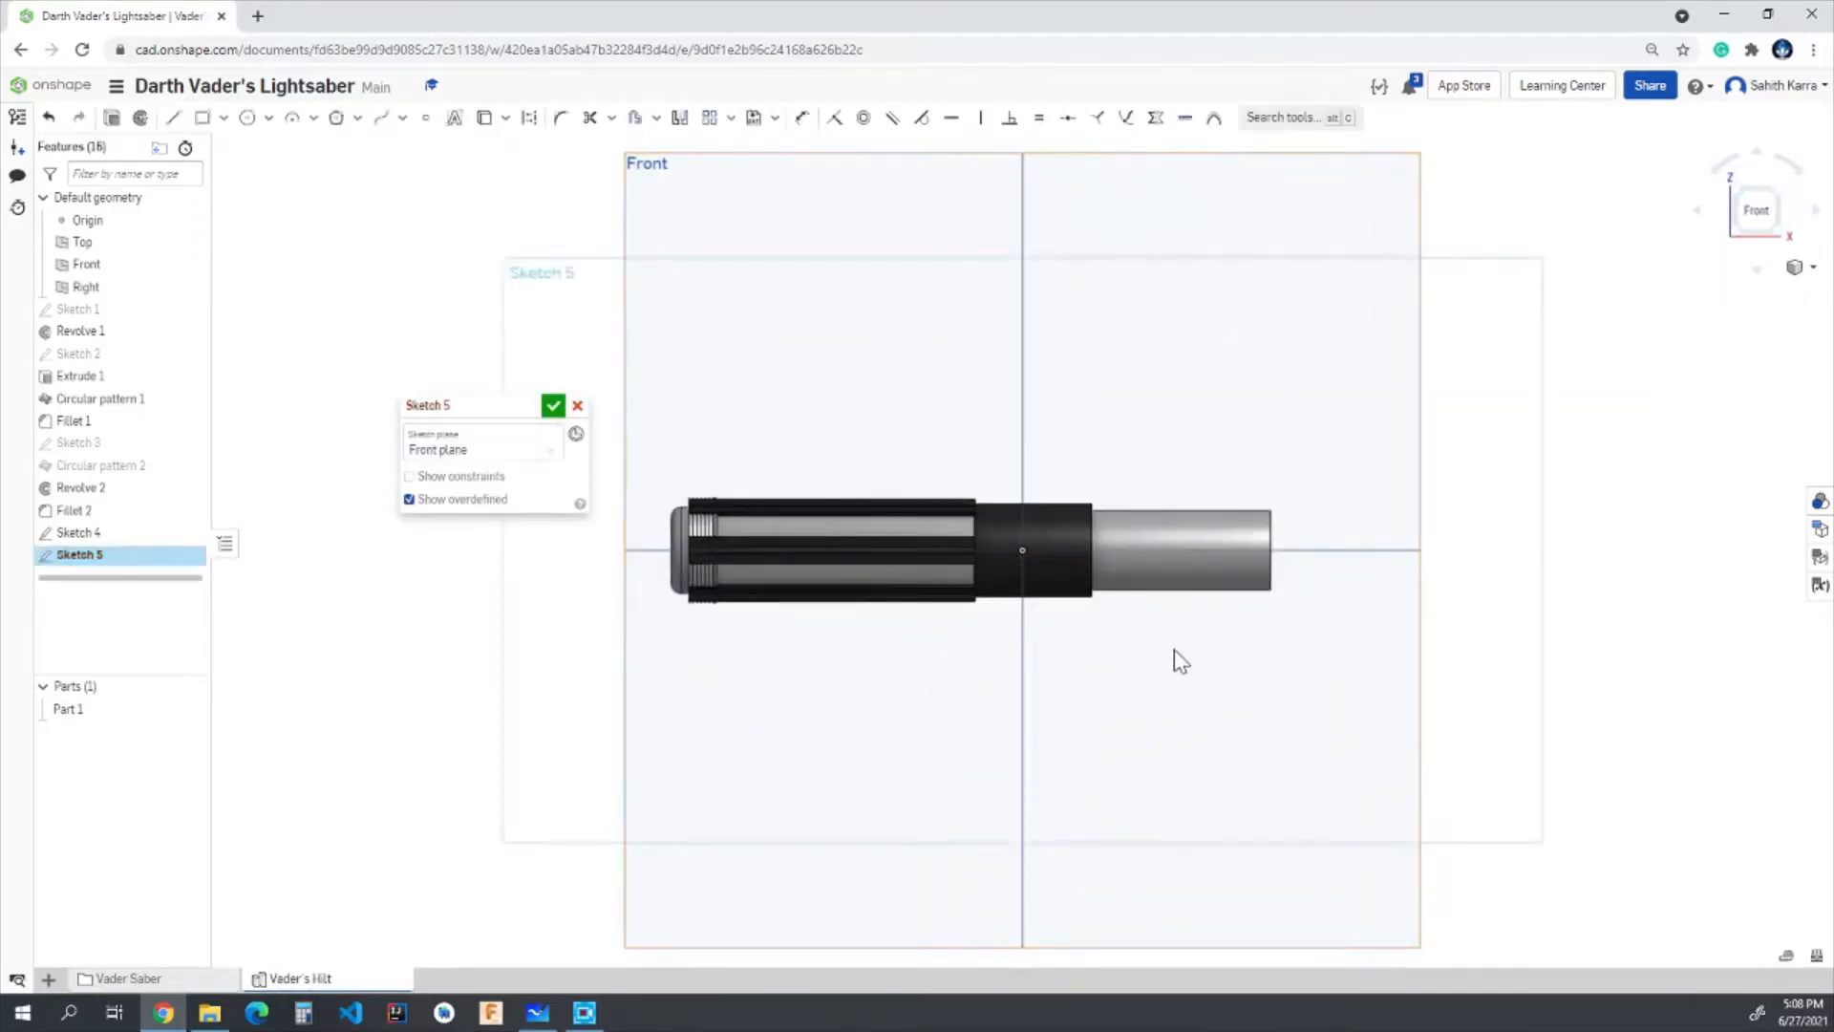
scroll(1182, 660, "up", 2)
left_click(202, 117)
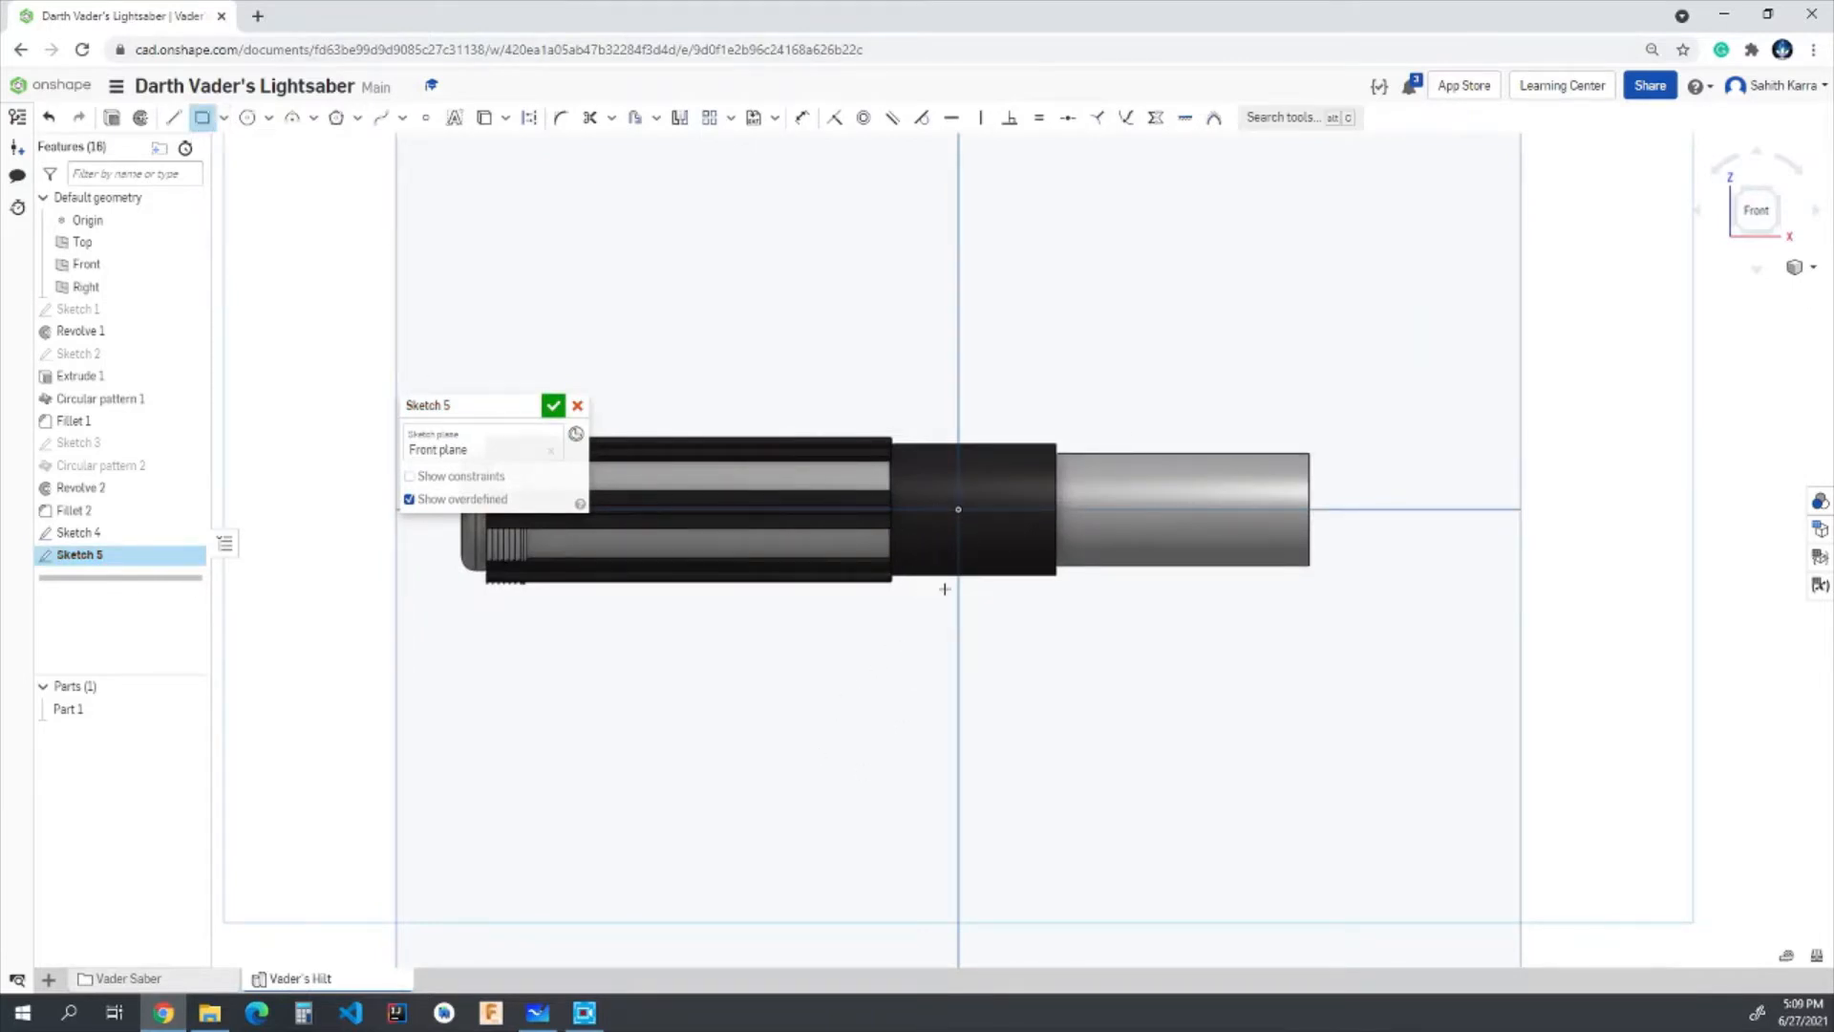
scroll(944, 589, "up", 2)
left_click(895, 588)
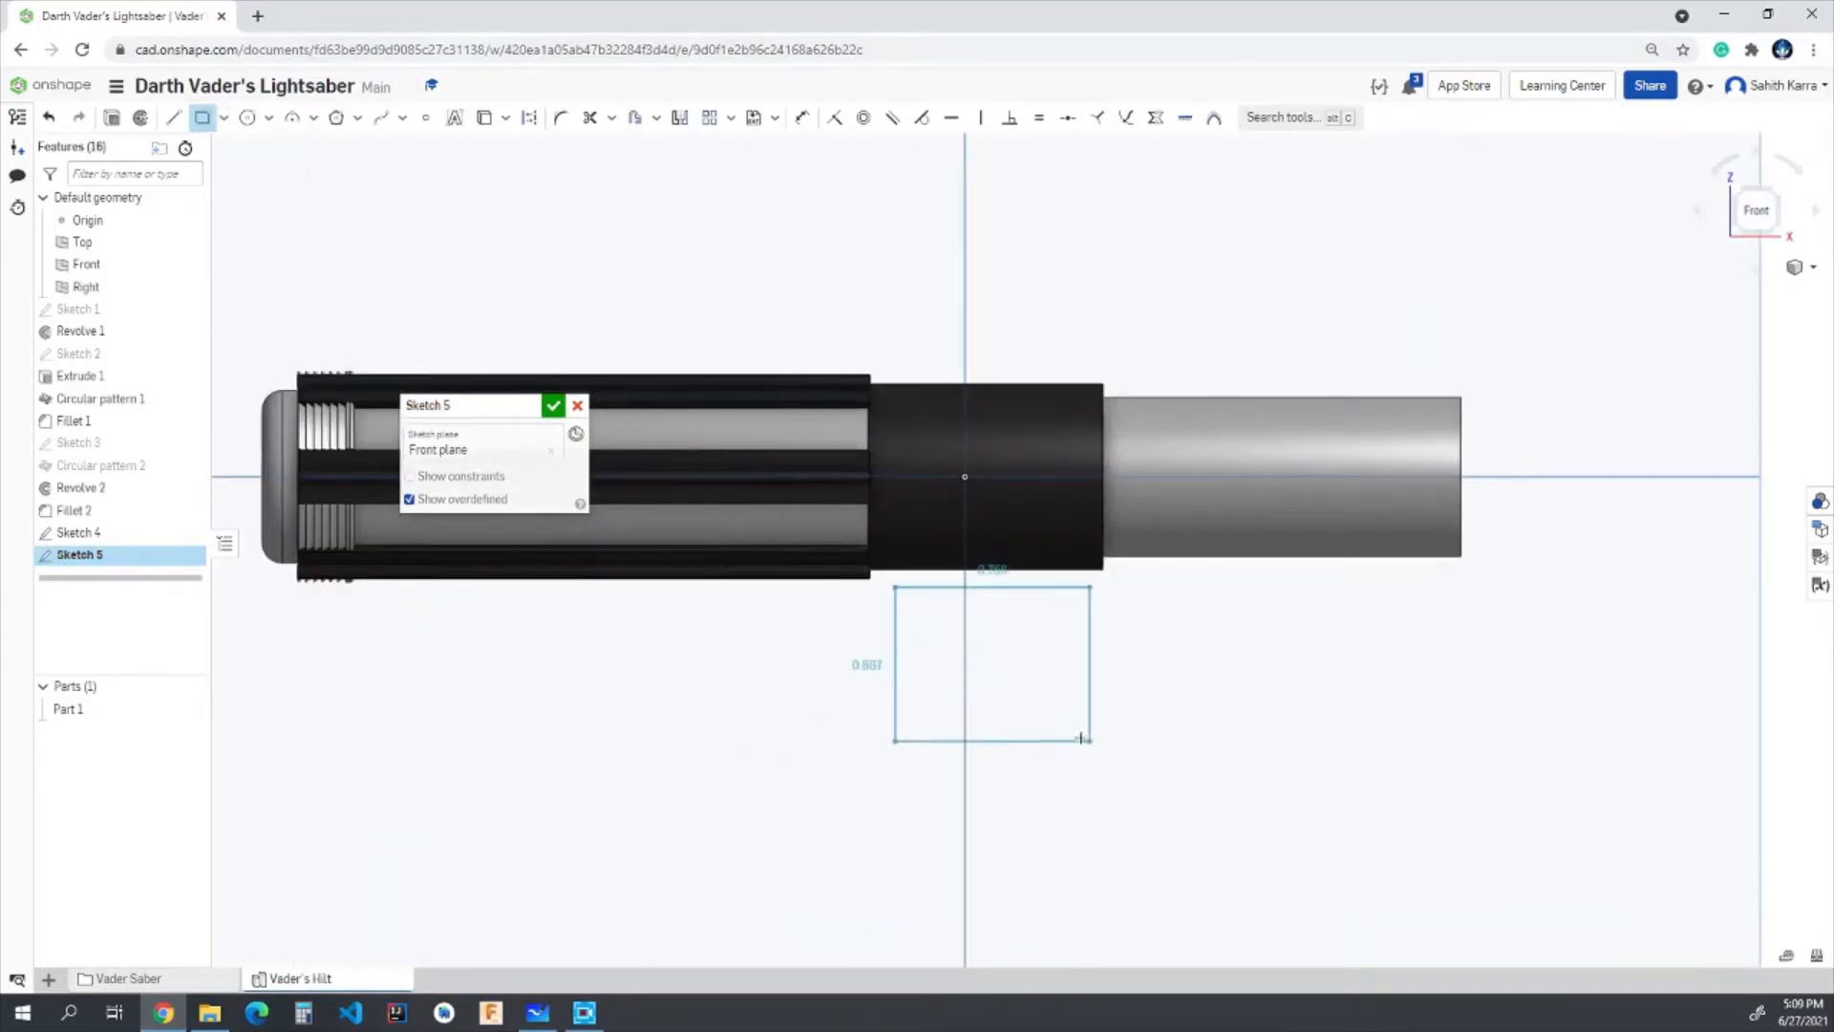
left_click(1066, 693)
- Dimension the sketched rectangle to 0.8 in wide and 0.225 in high
scroll(1060, 673, "up", 3)
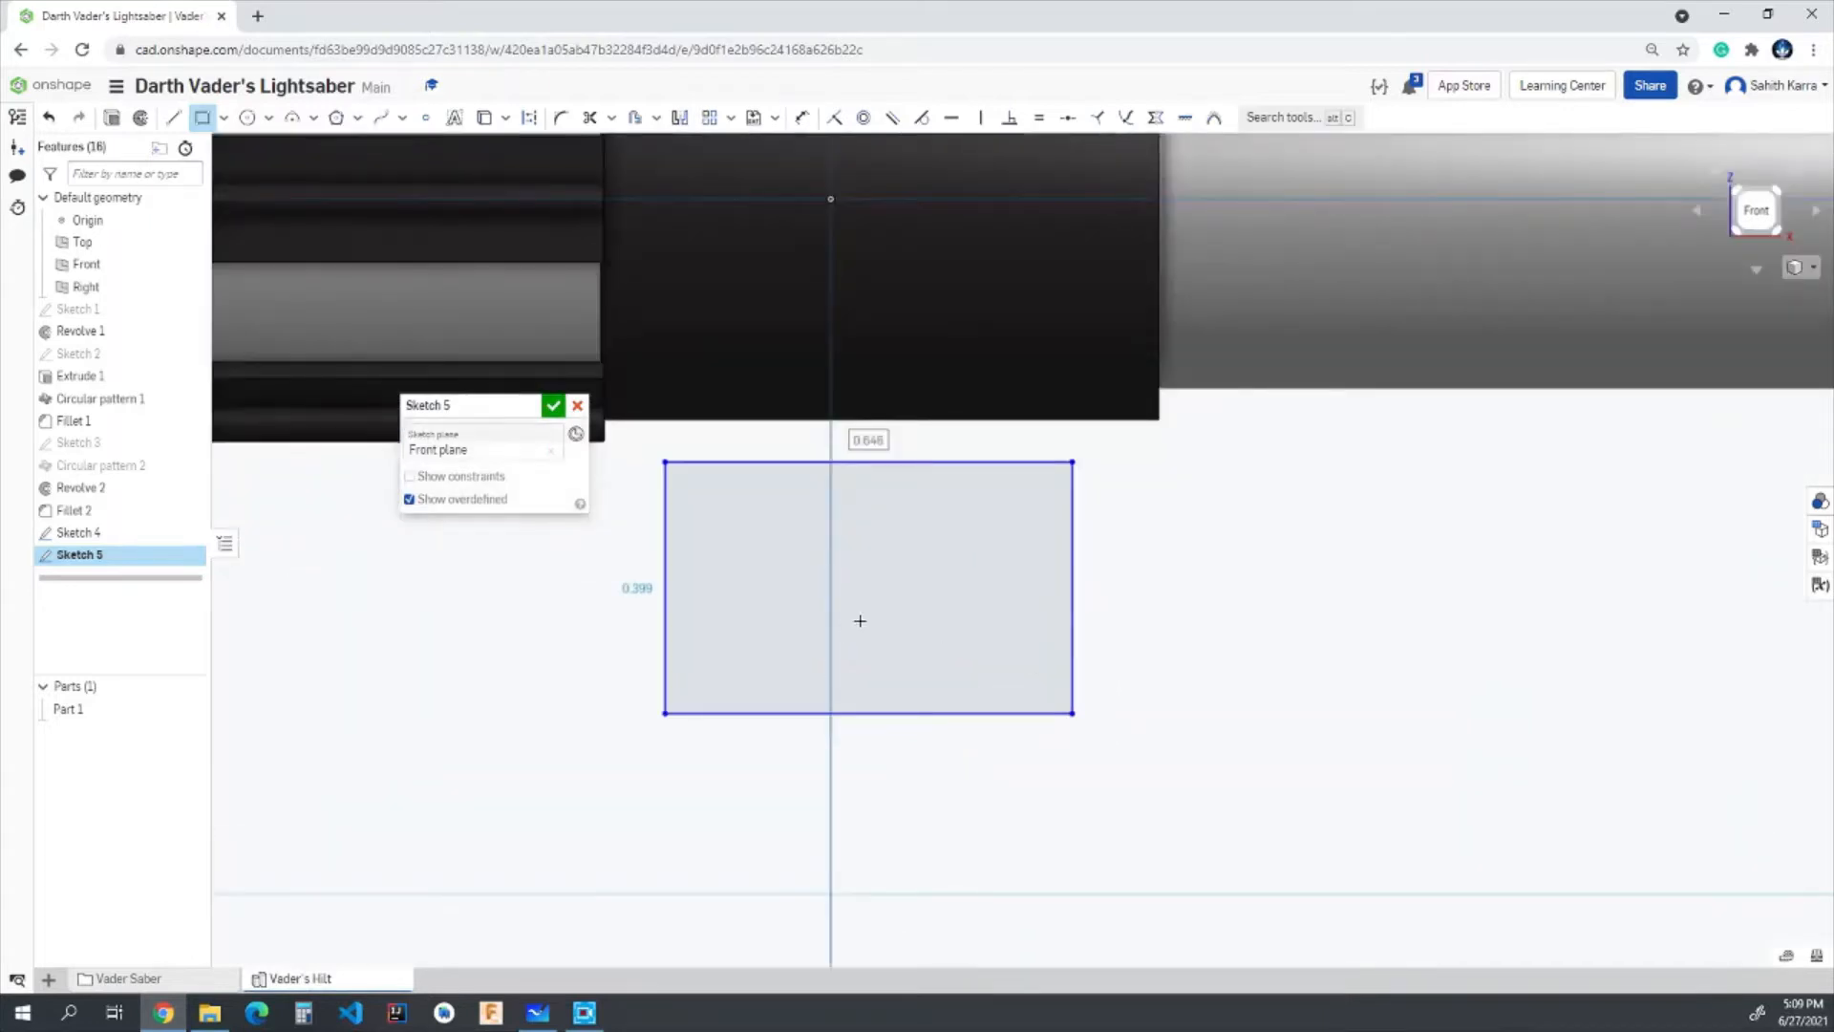
key("d")
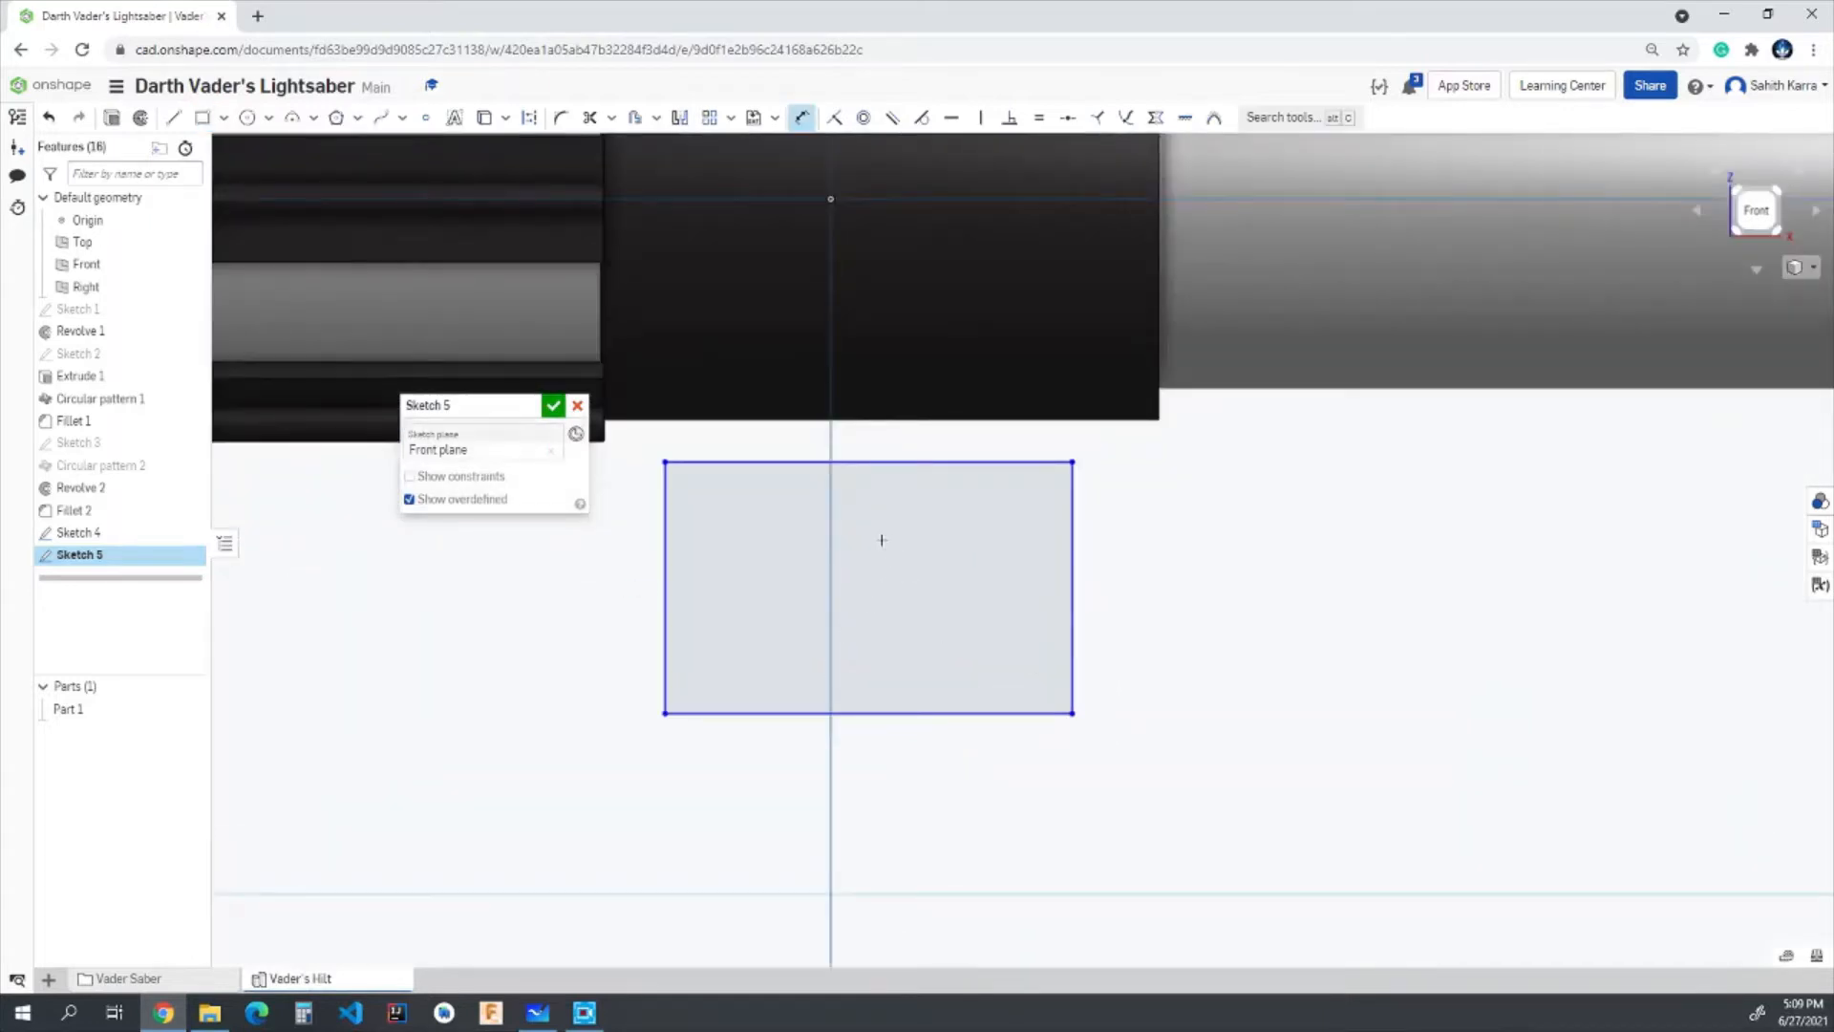
left_click(857, 718)
left_click(860, 758)
type("0")
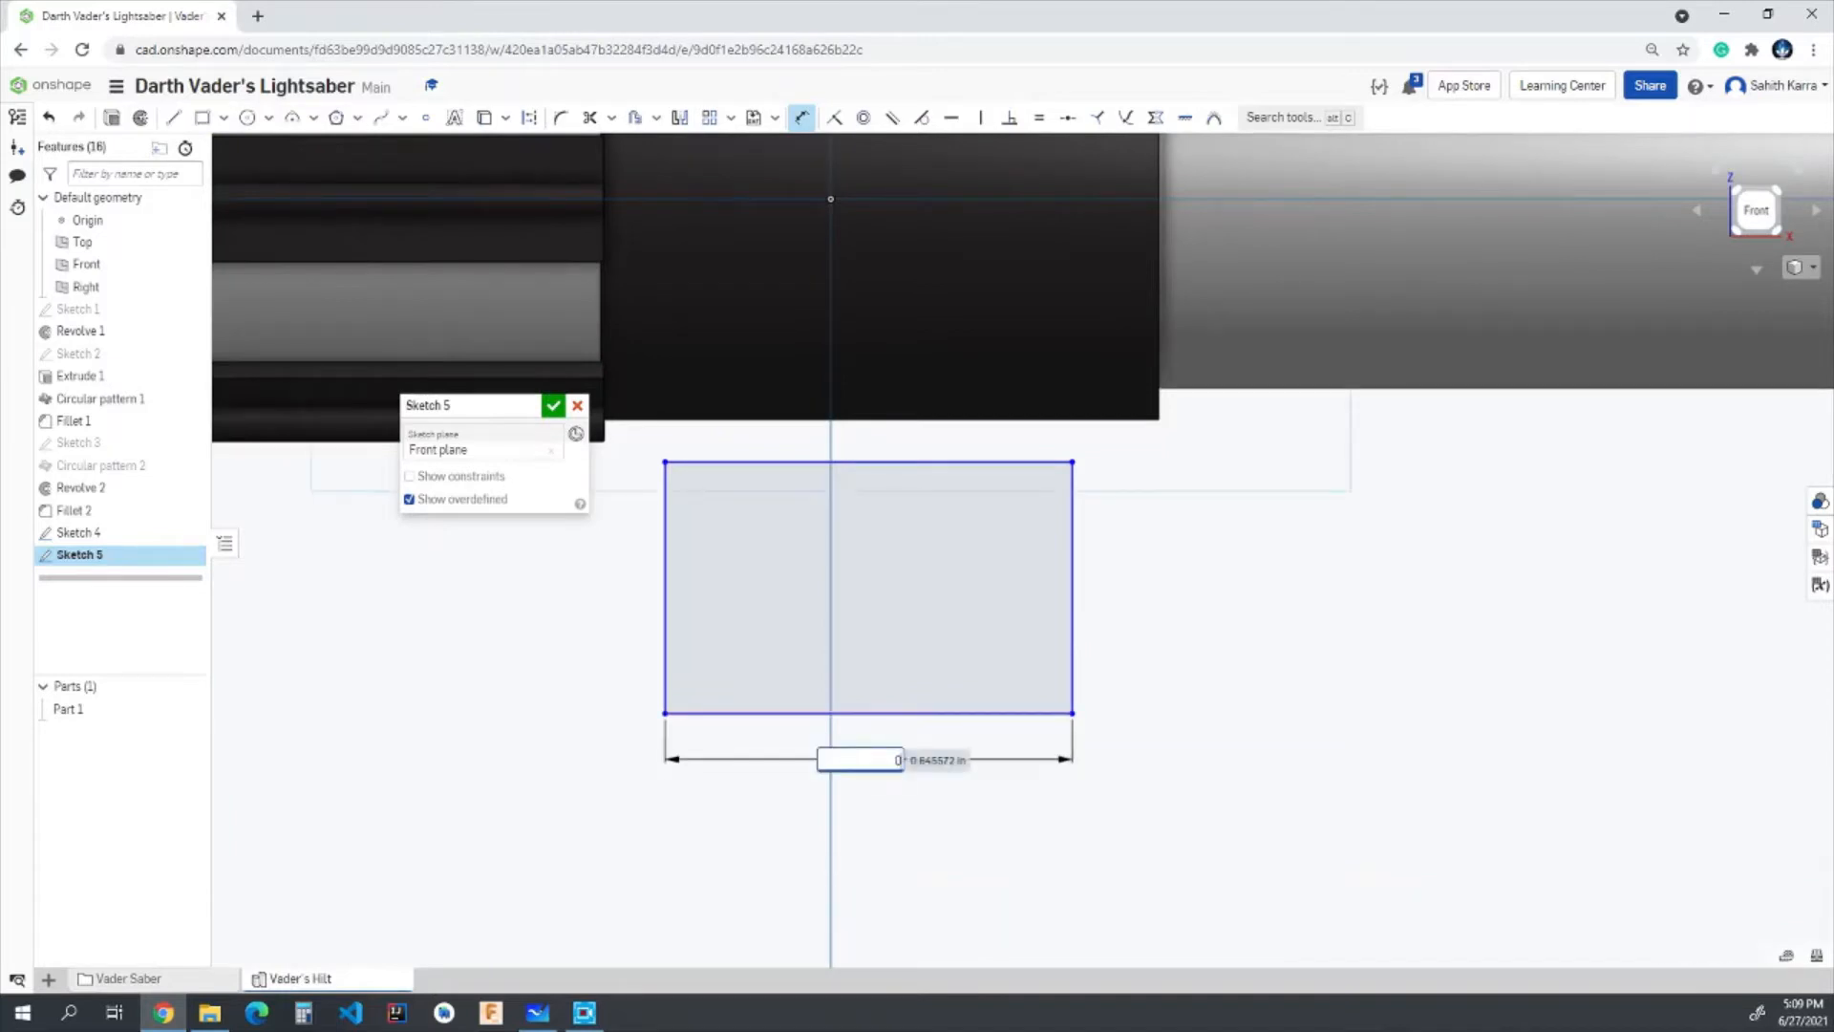
type(".8")
key("Return")
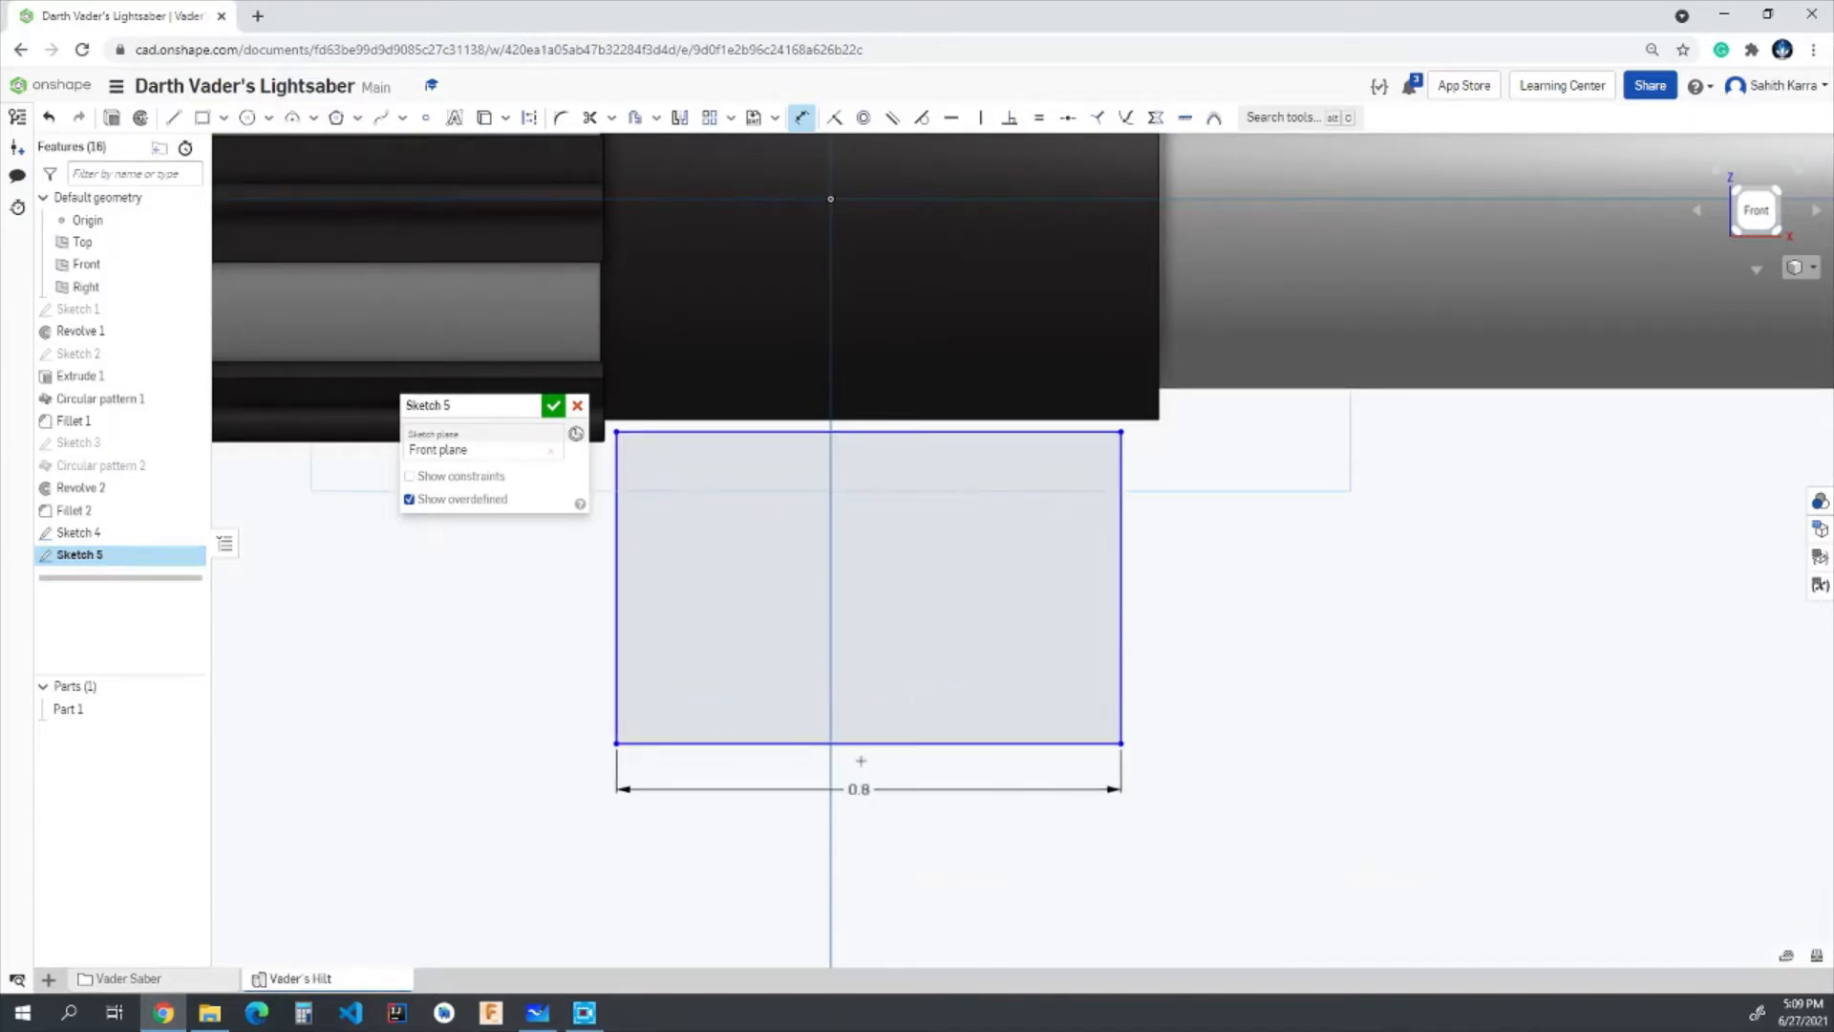
left_click(1124, 575)
left_click(1284, 573)
type("0")
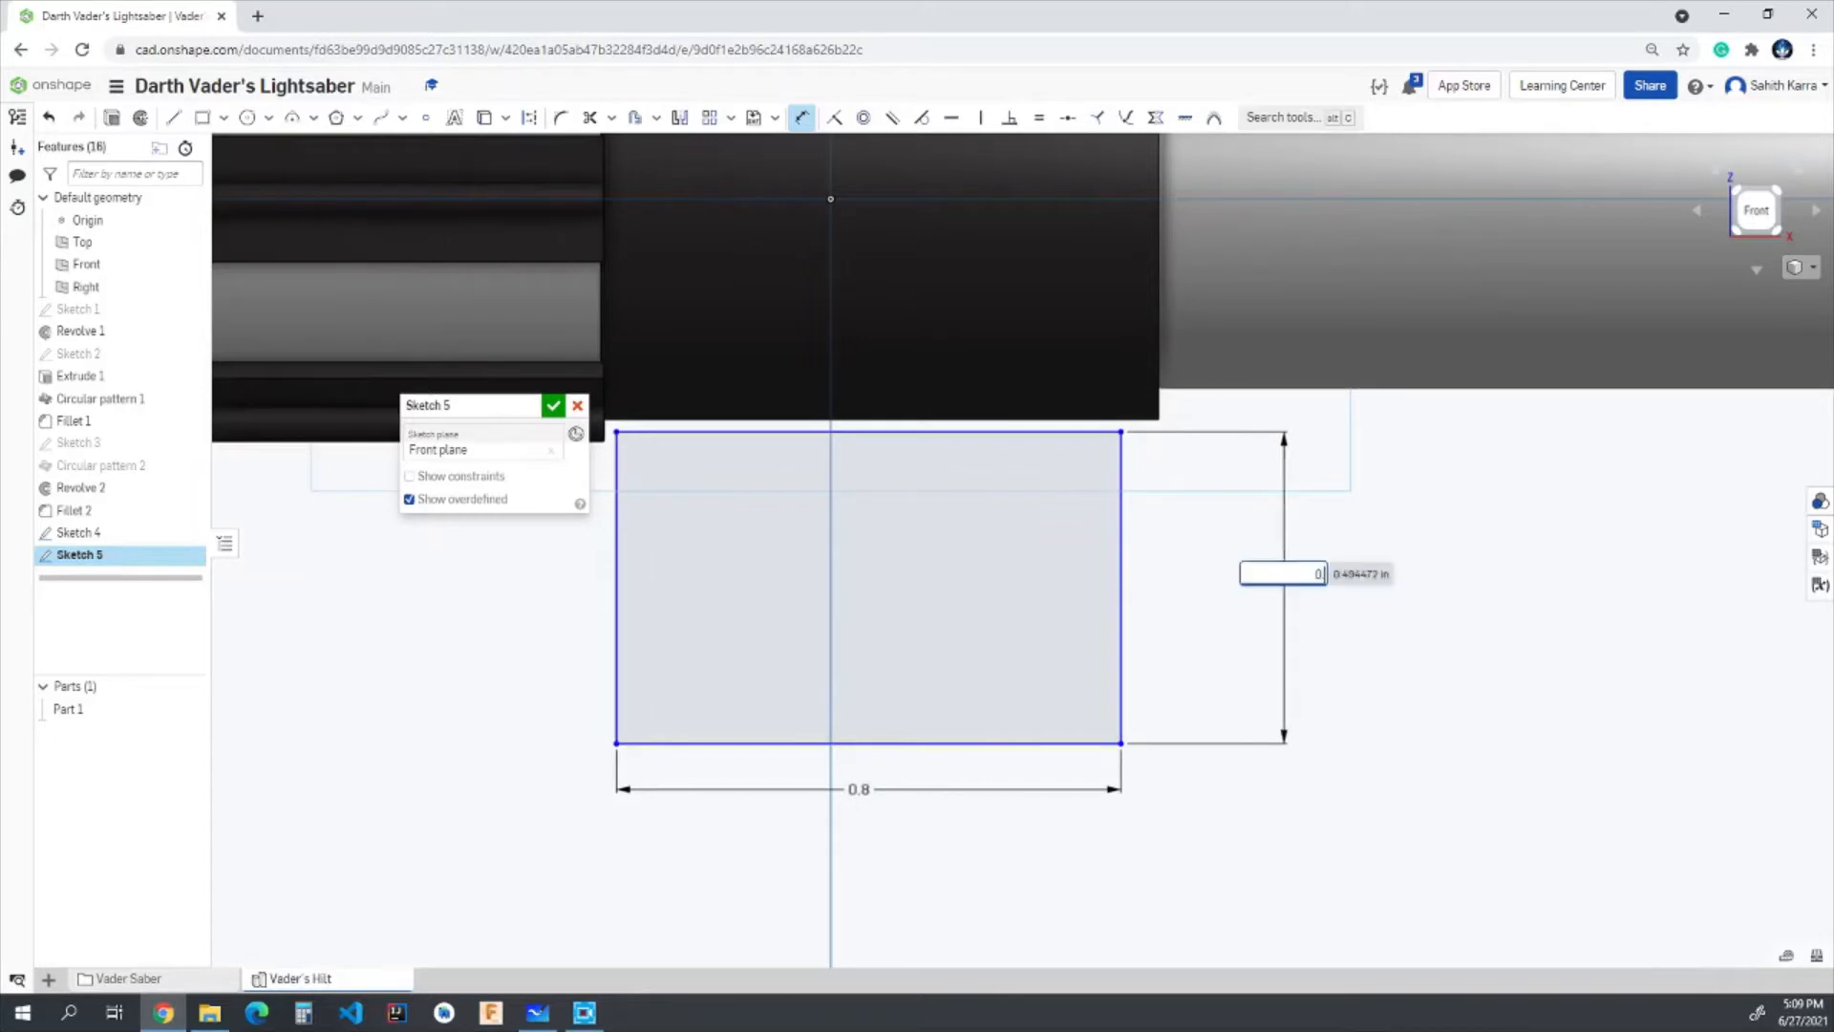
type(".225")
key("Return")
- Dimension the rectangle's upper edge 0.03 in below the lower end corner of the ribbed grip
scroll(1184, 567, "up", 1)
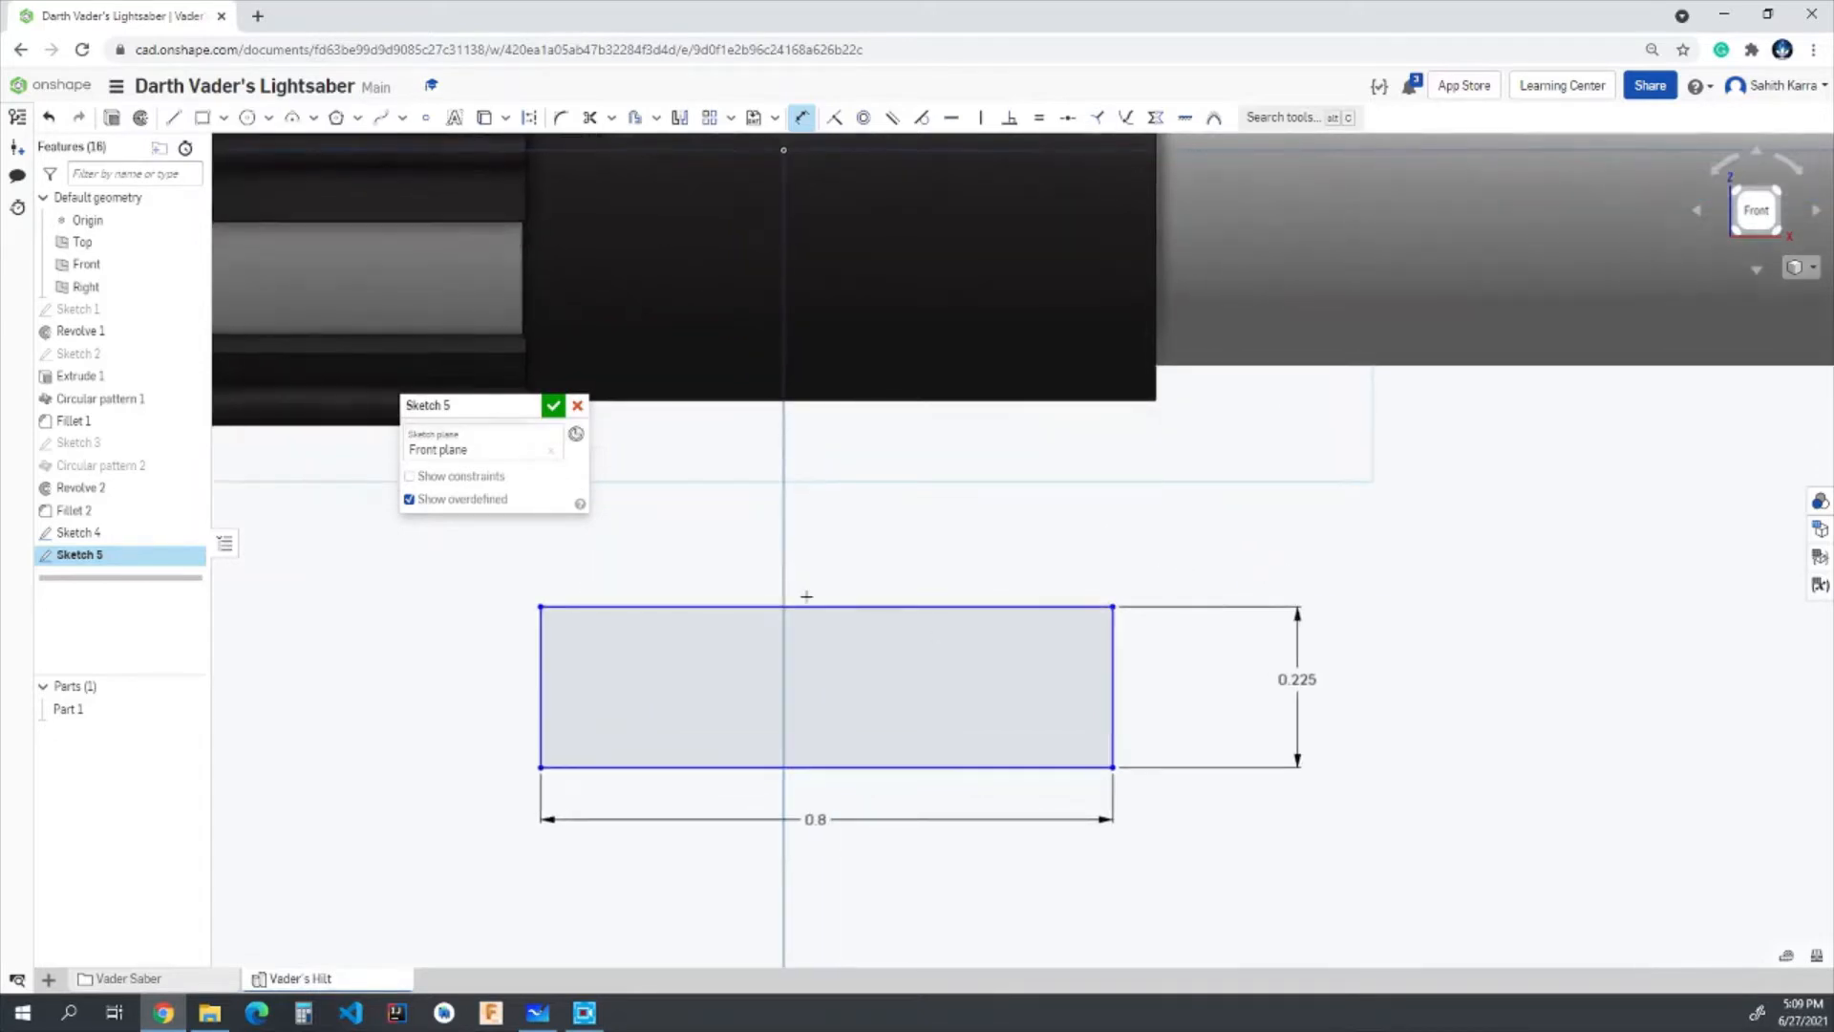
mouse_move(460, 421)
left_mouse_down()
mouse_move(286, 492)
mouse_move(250, 547)
left_mouse_up()
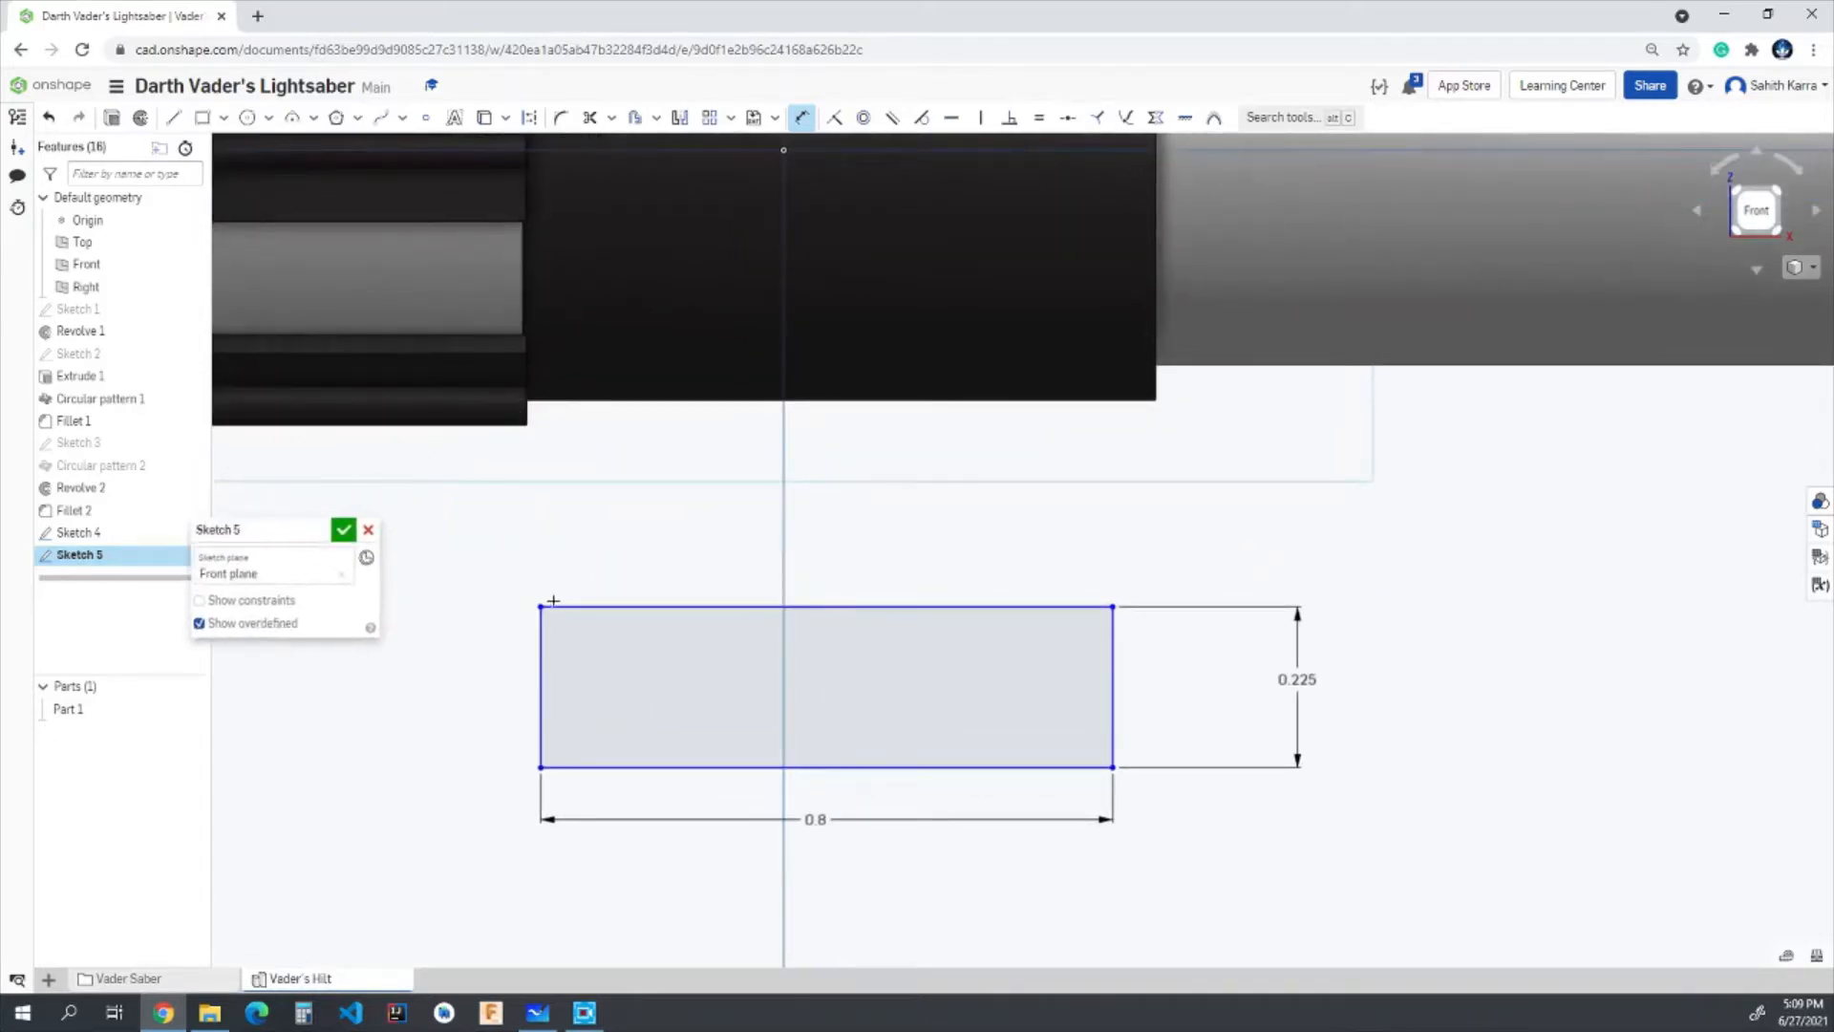
scroll(528, 429, "up", 3)
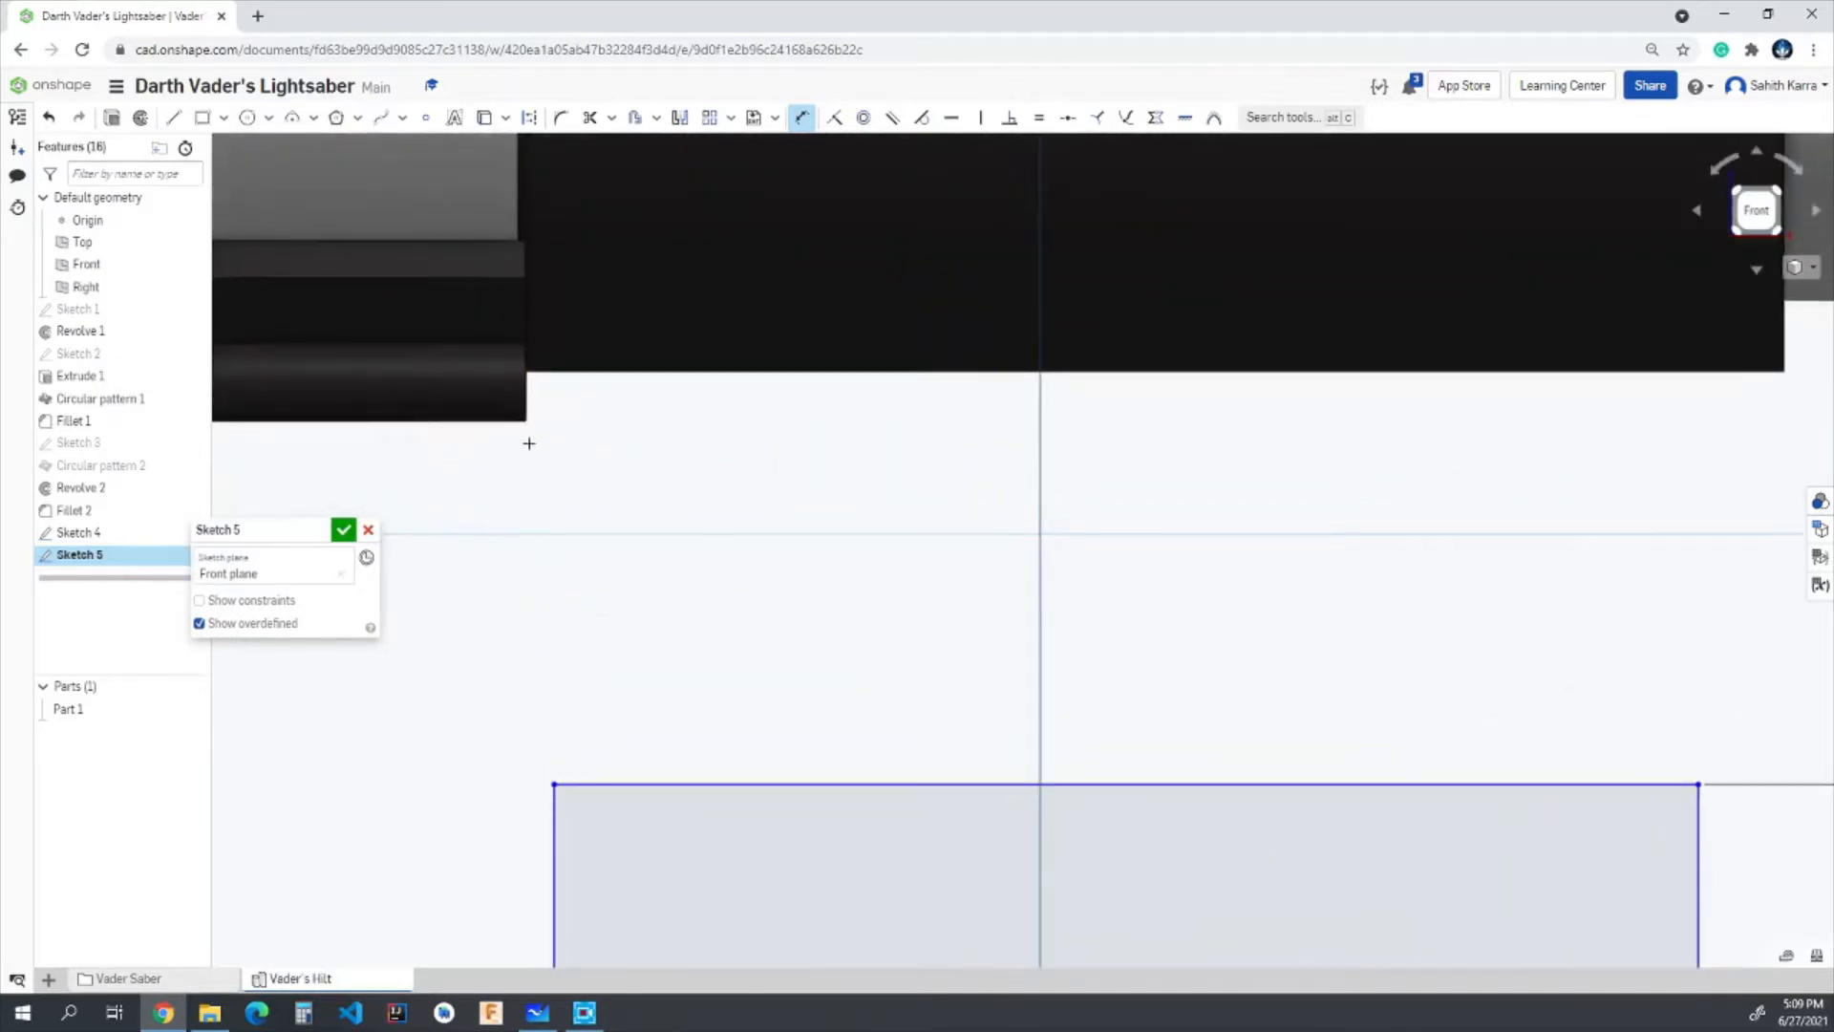
left_click(525, 420)
scroll(497, 430, "down", 3)
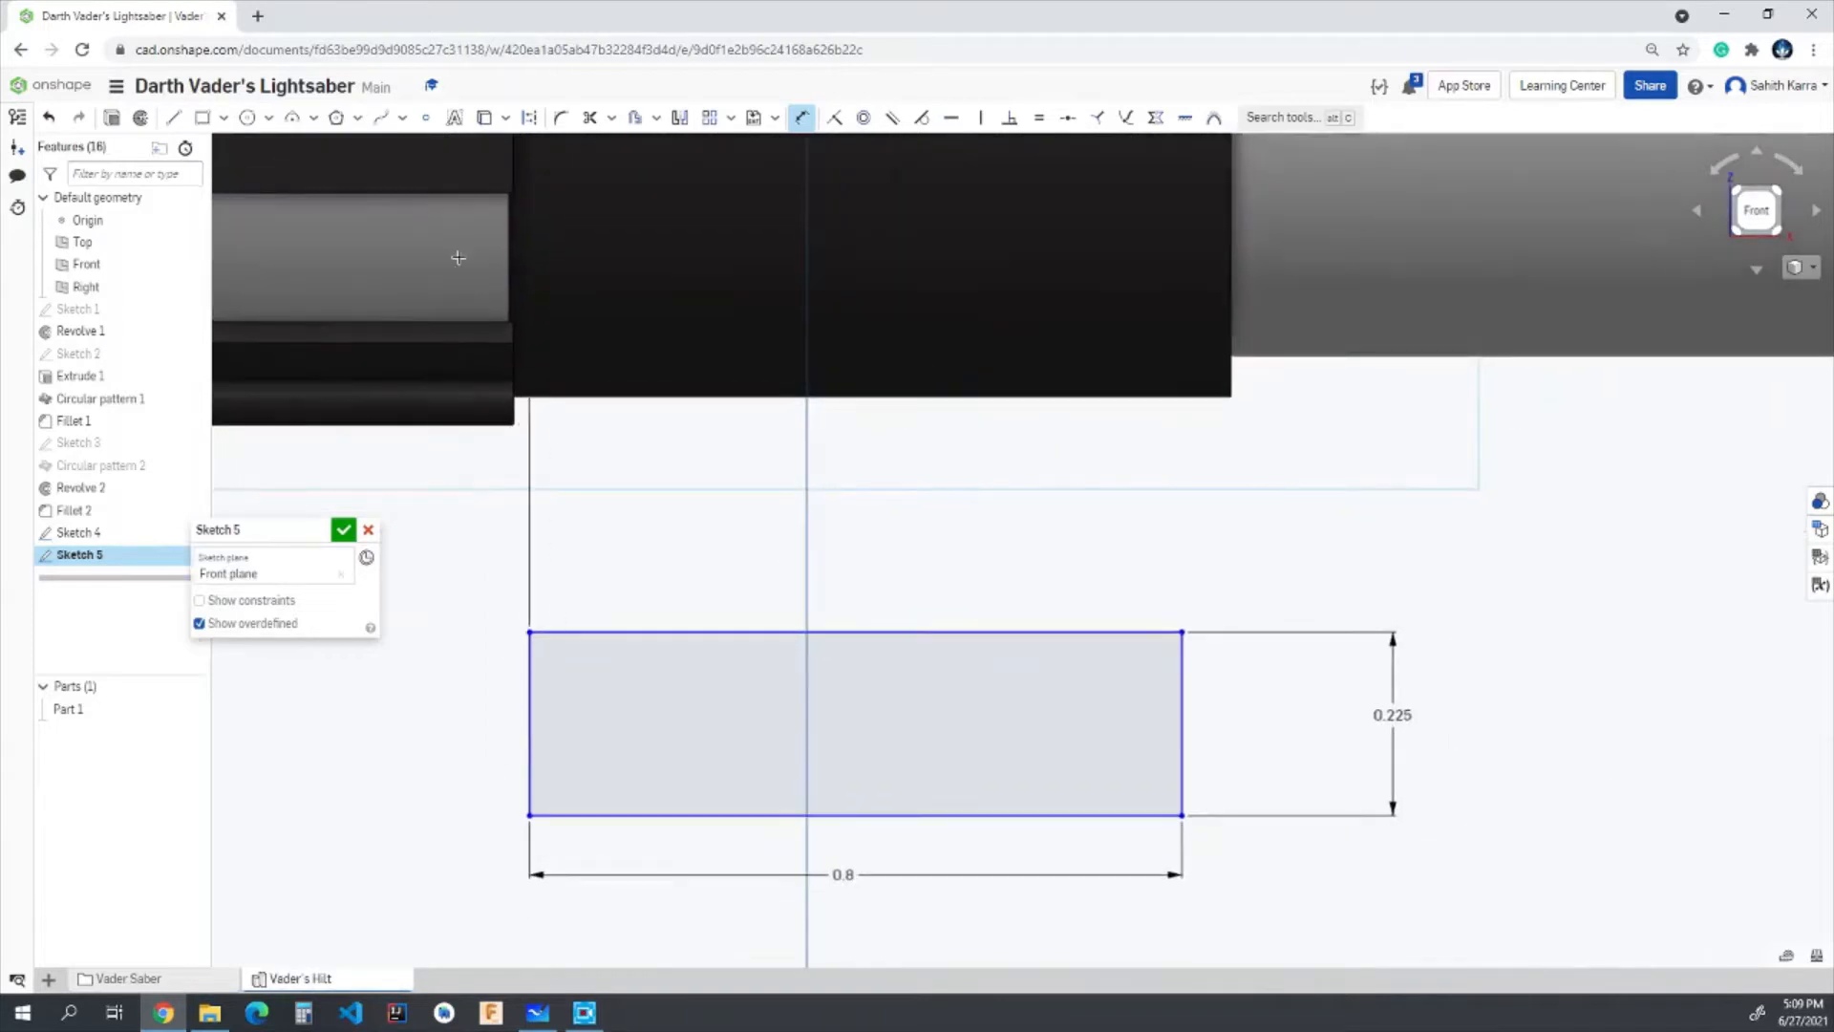
left_click(466, 531)
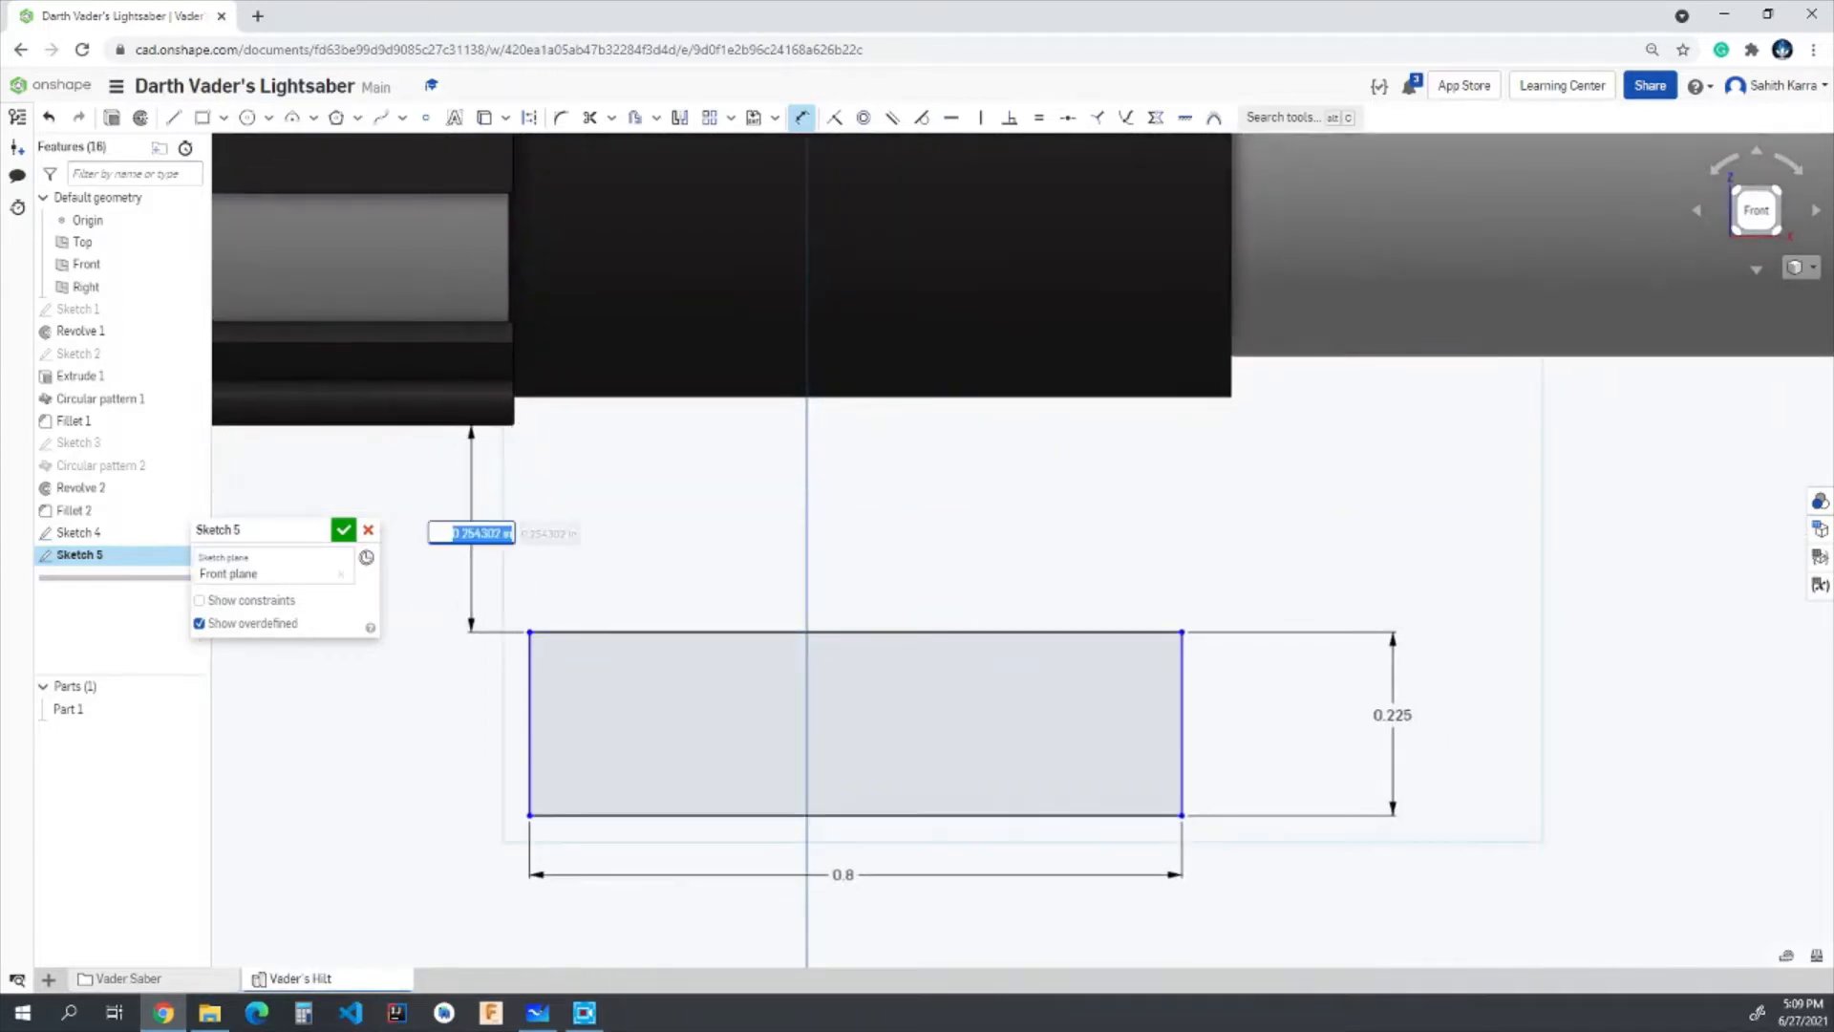
type("0.03")
key("Return")
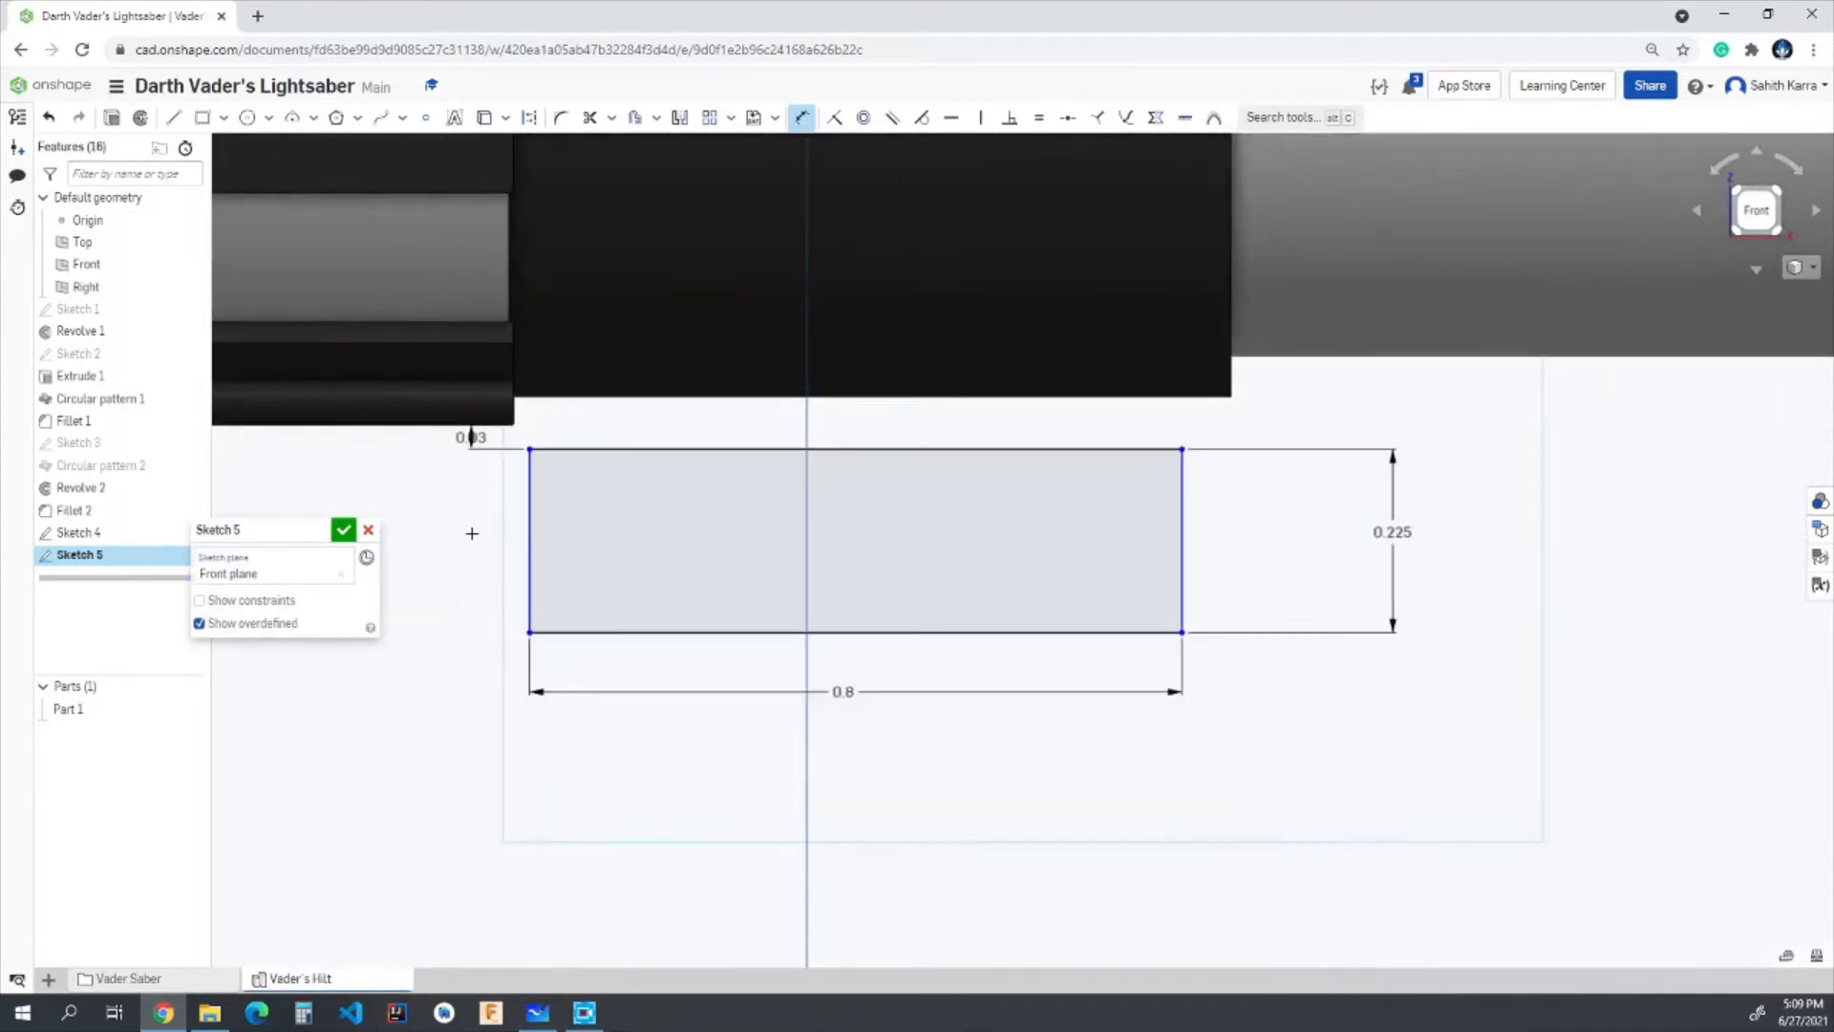
- Set the horizontal distance from the grip's end corner to the rectangle to 0.025 in and finish the sketch
scroll(475, 525, "up", 2)
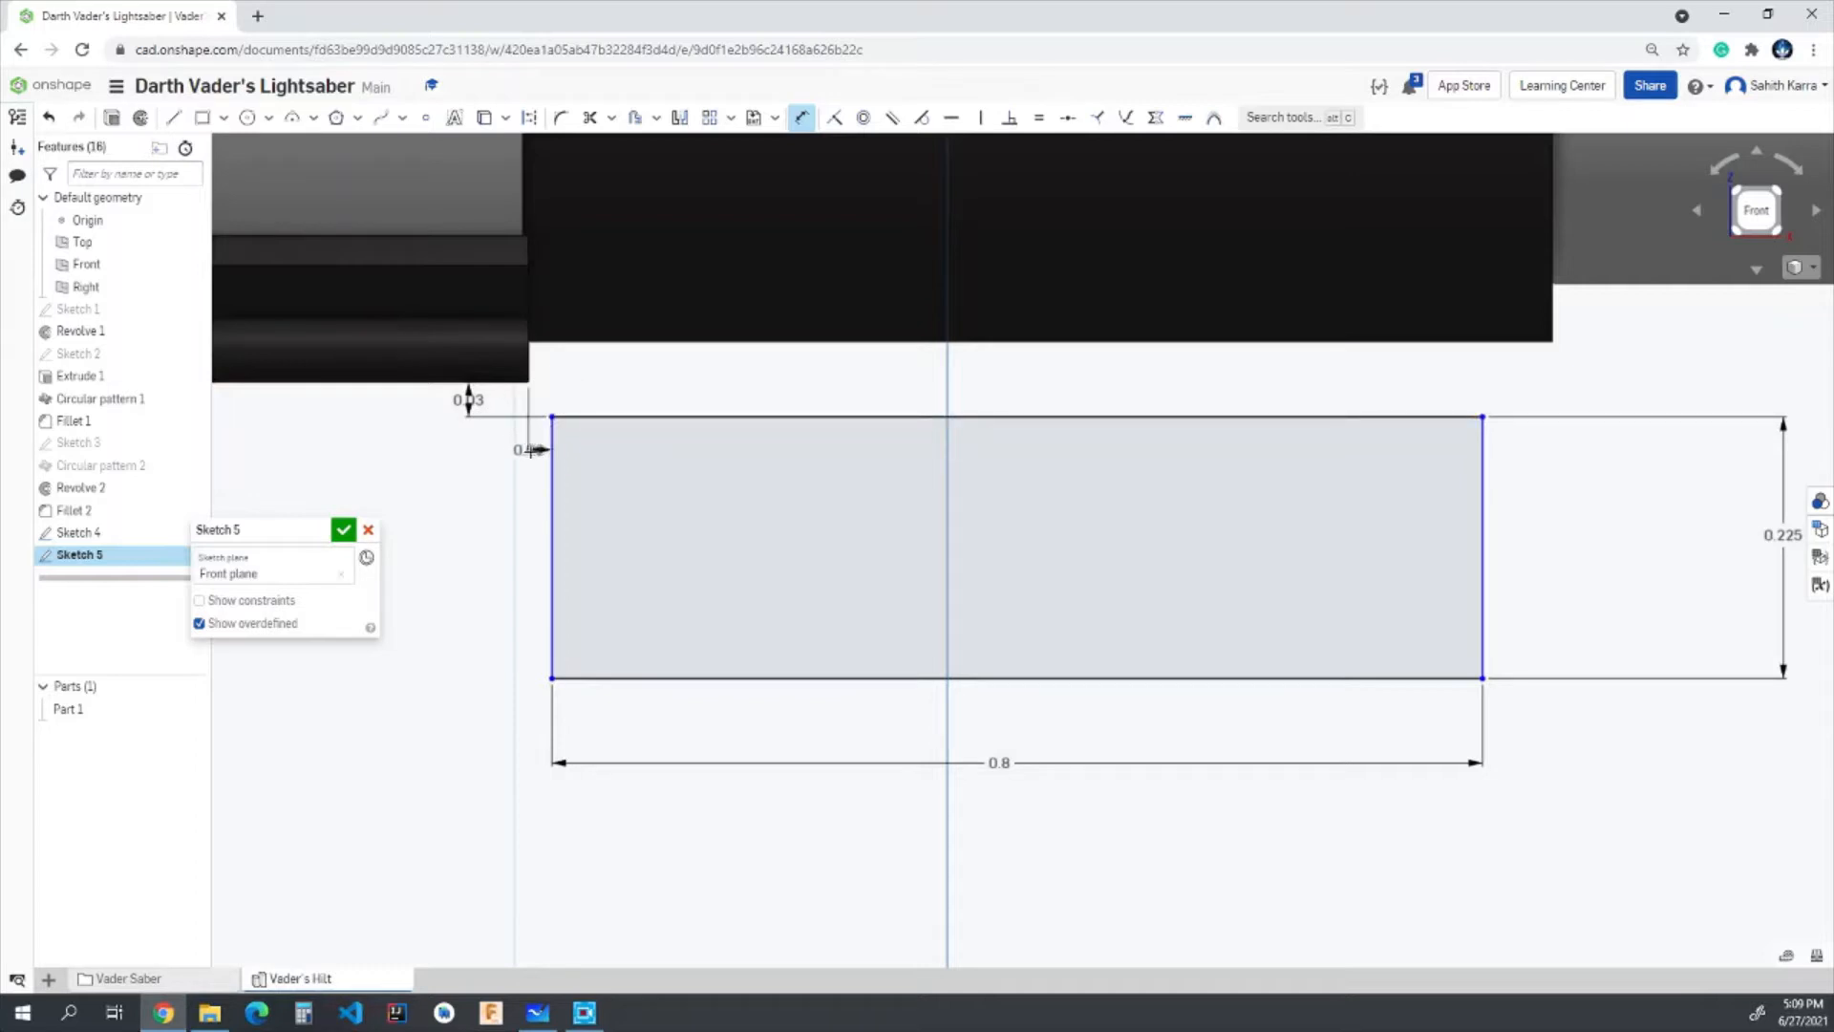
left_click(537, 455)
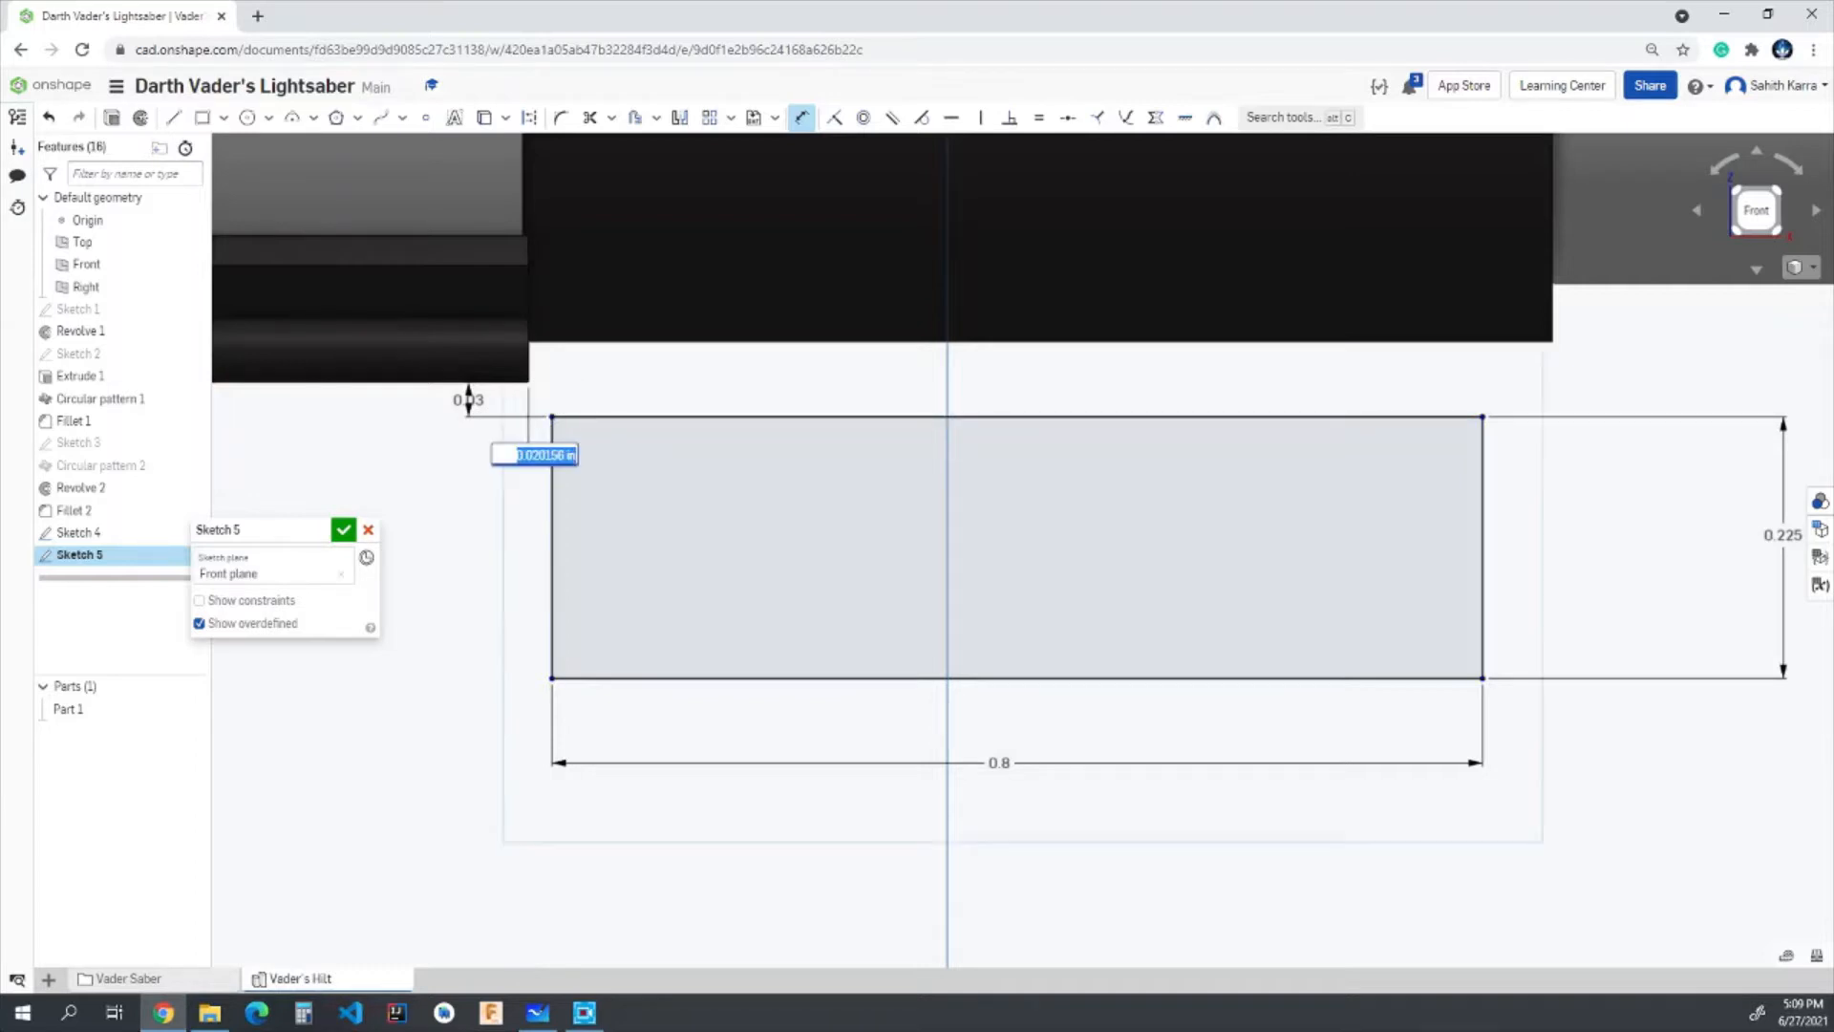
type("0.025")
key("Return")
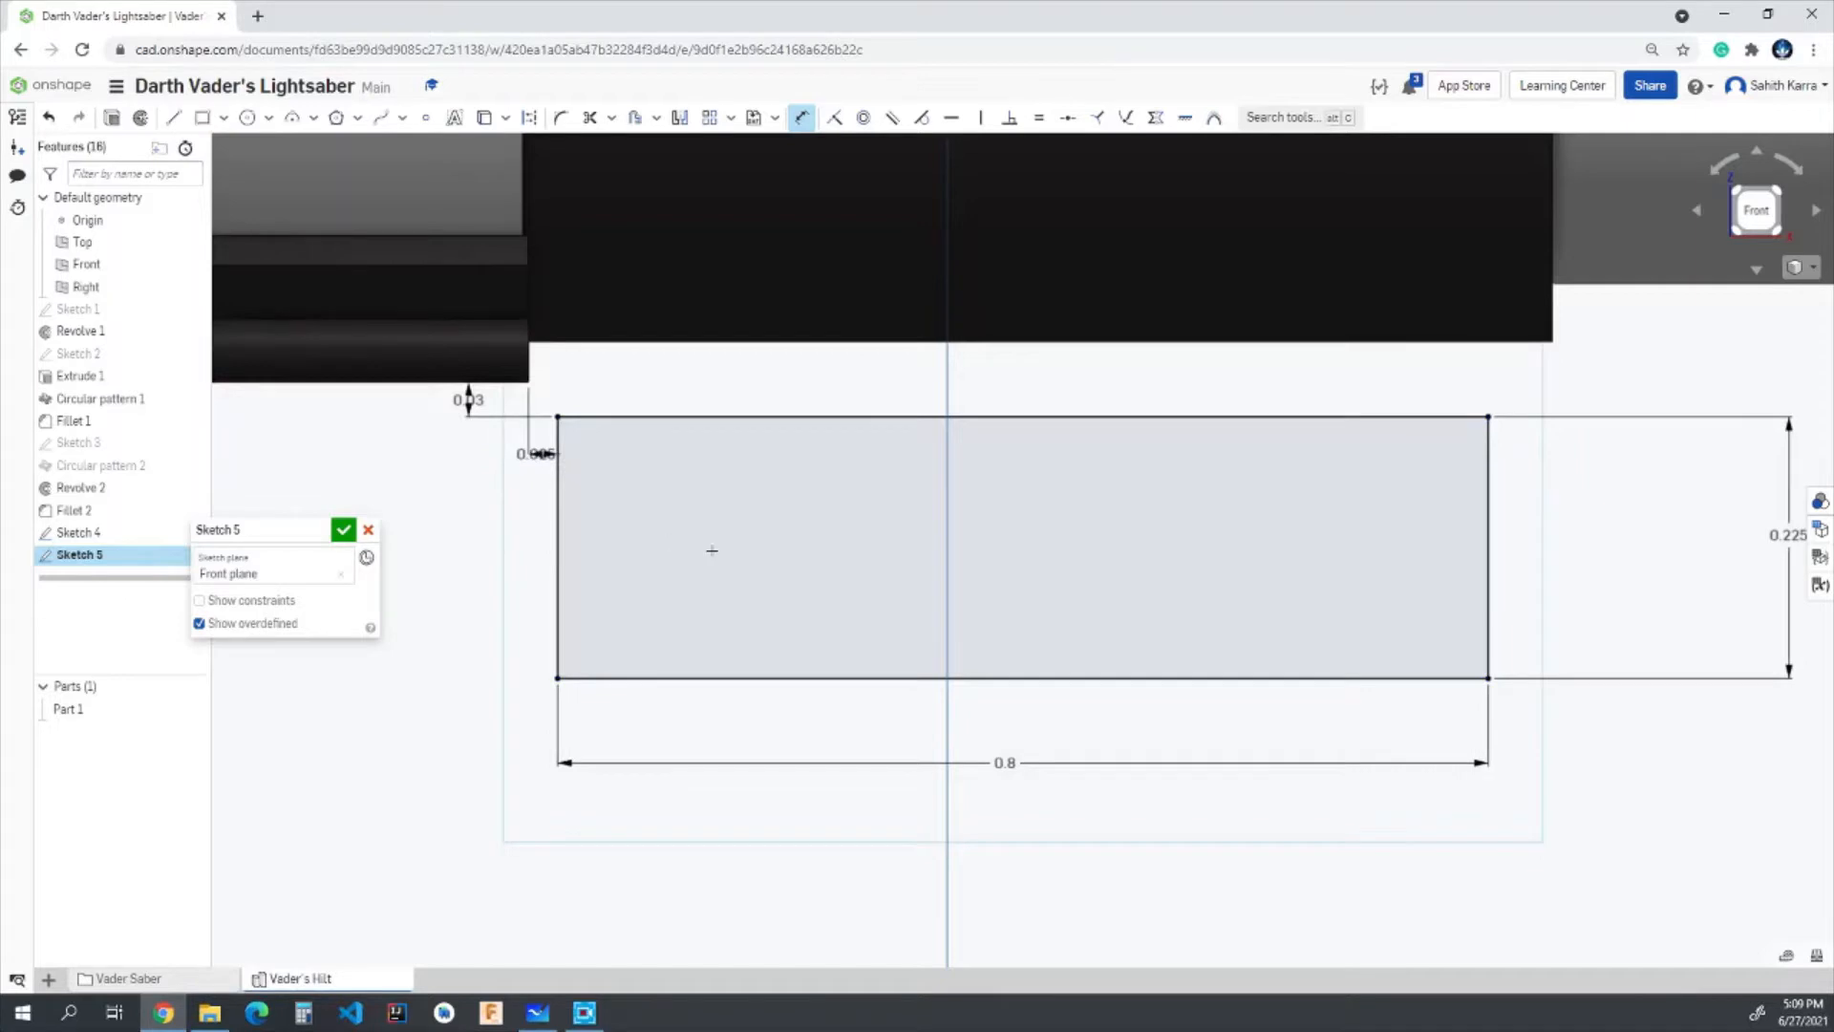
scroll(712, 551, "down", 5)
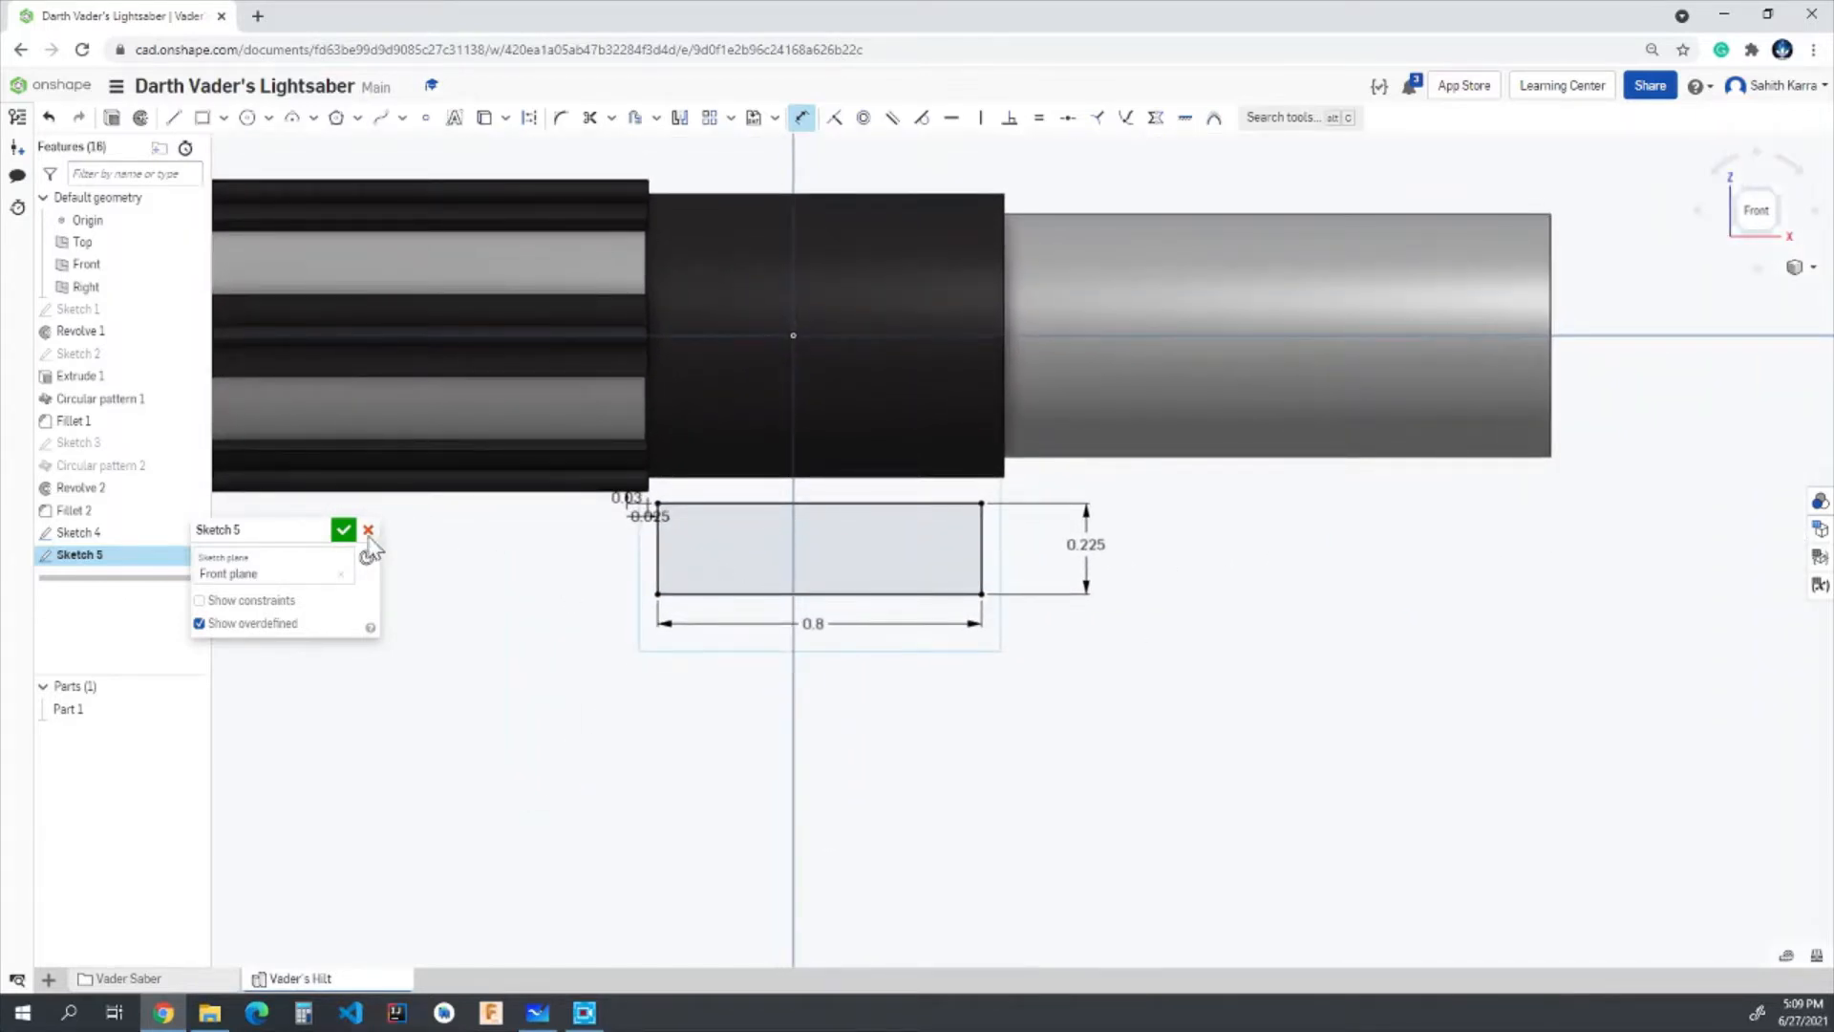
left_click(343, 530)
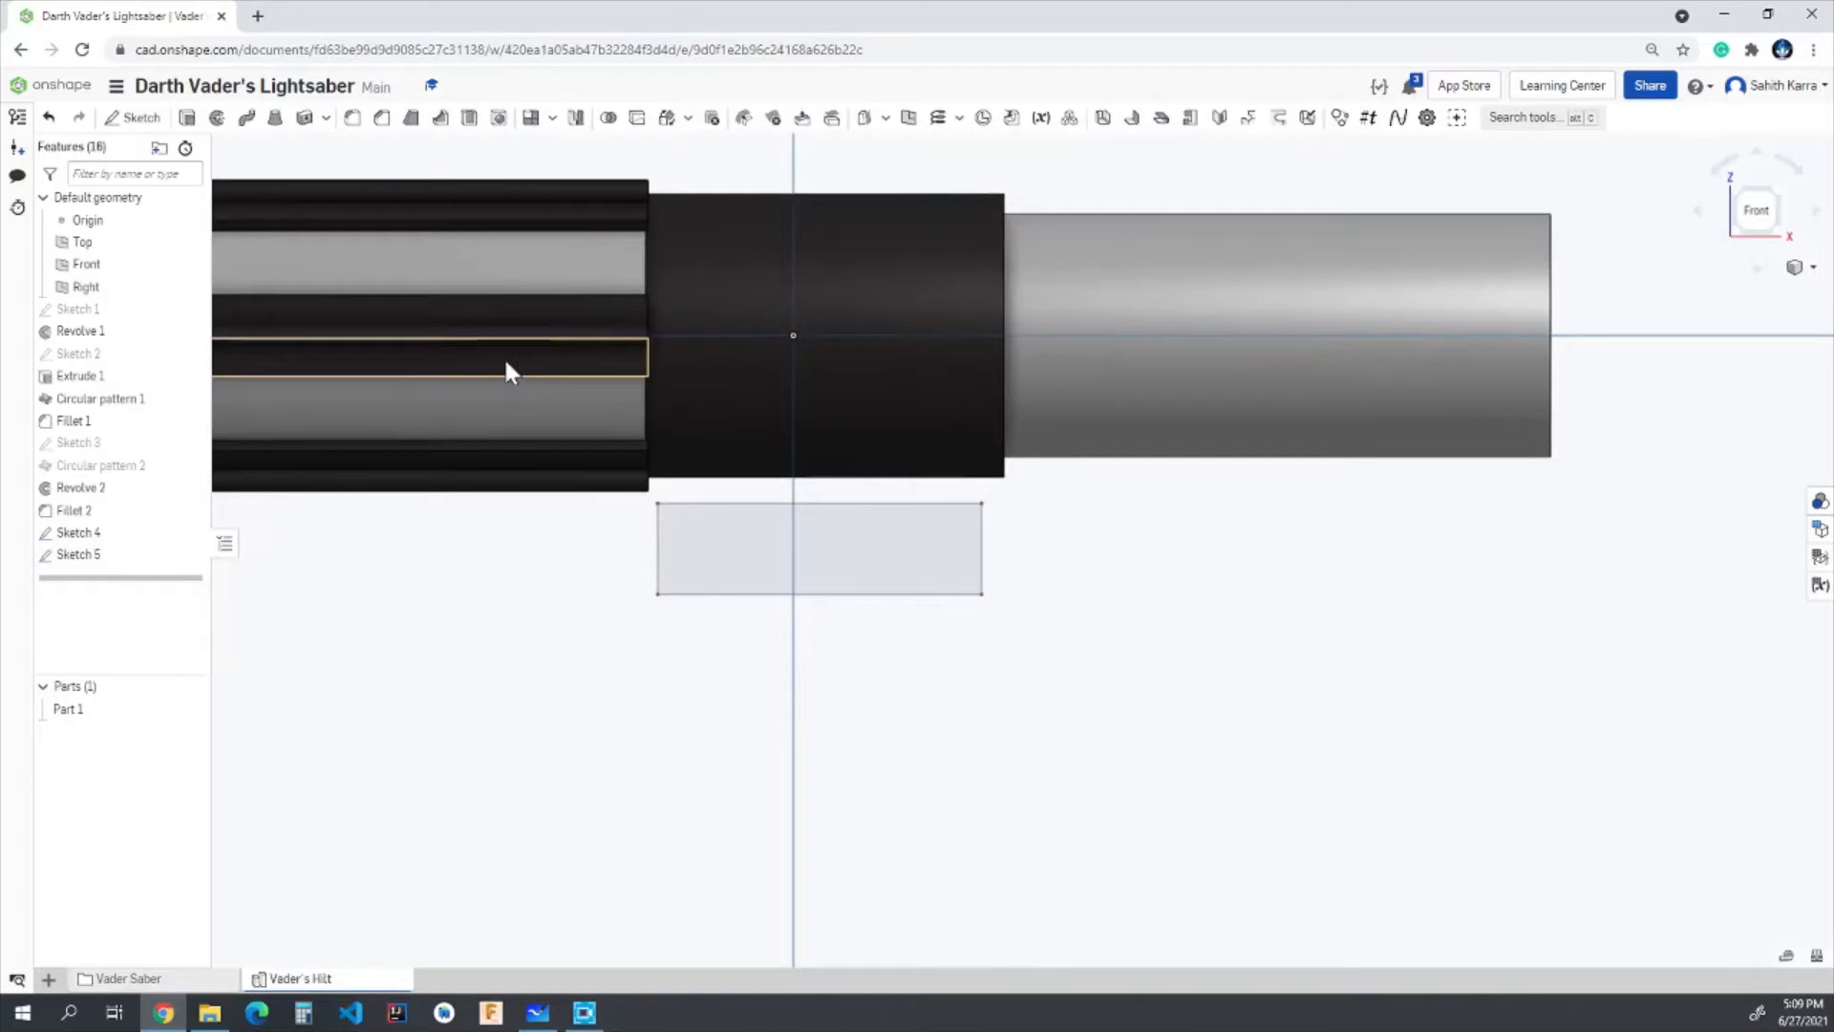
- Extrude the rectangle symmetrically as a new solid with a depth of 0.25 in
left_click(188, 120)
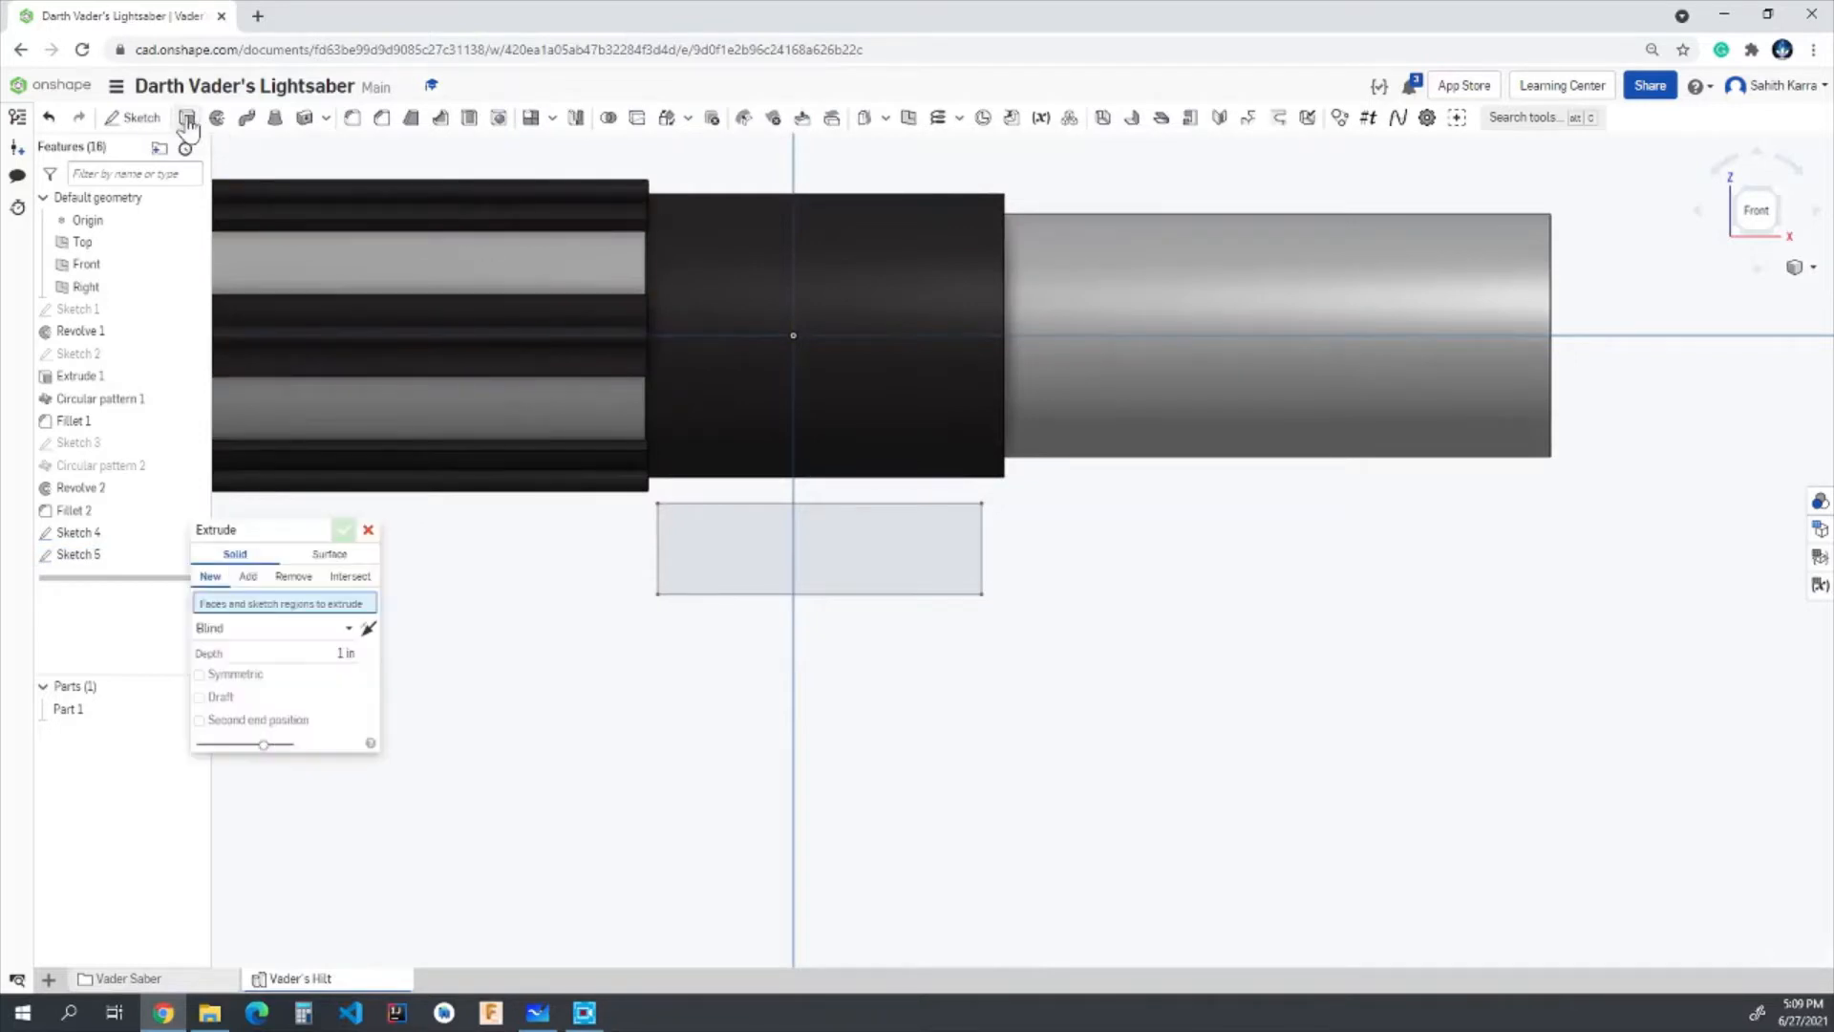
left_click(719, 561)
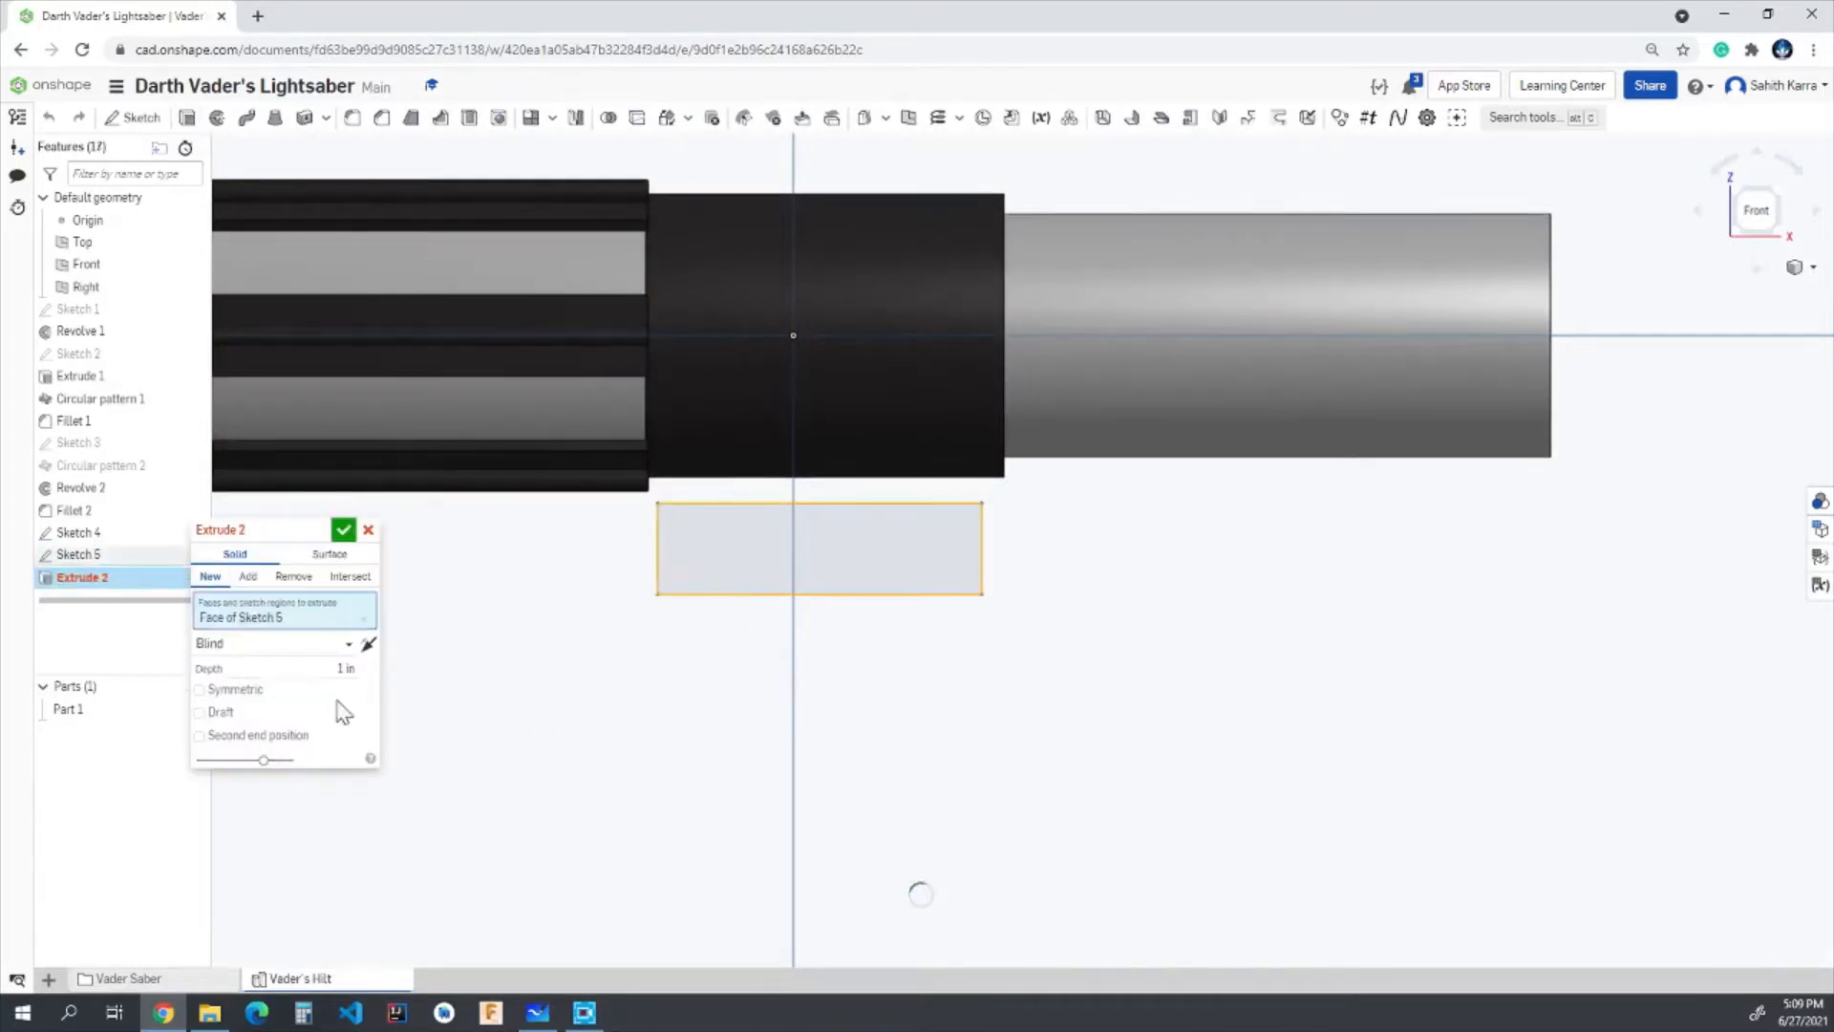
left_click(325, 668)
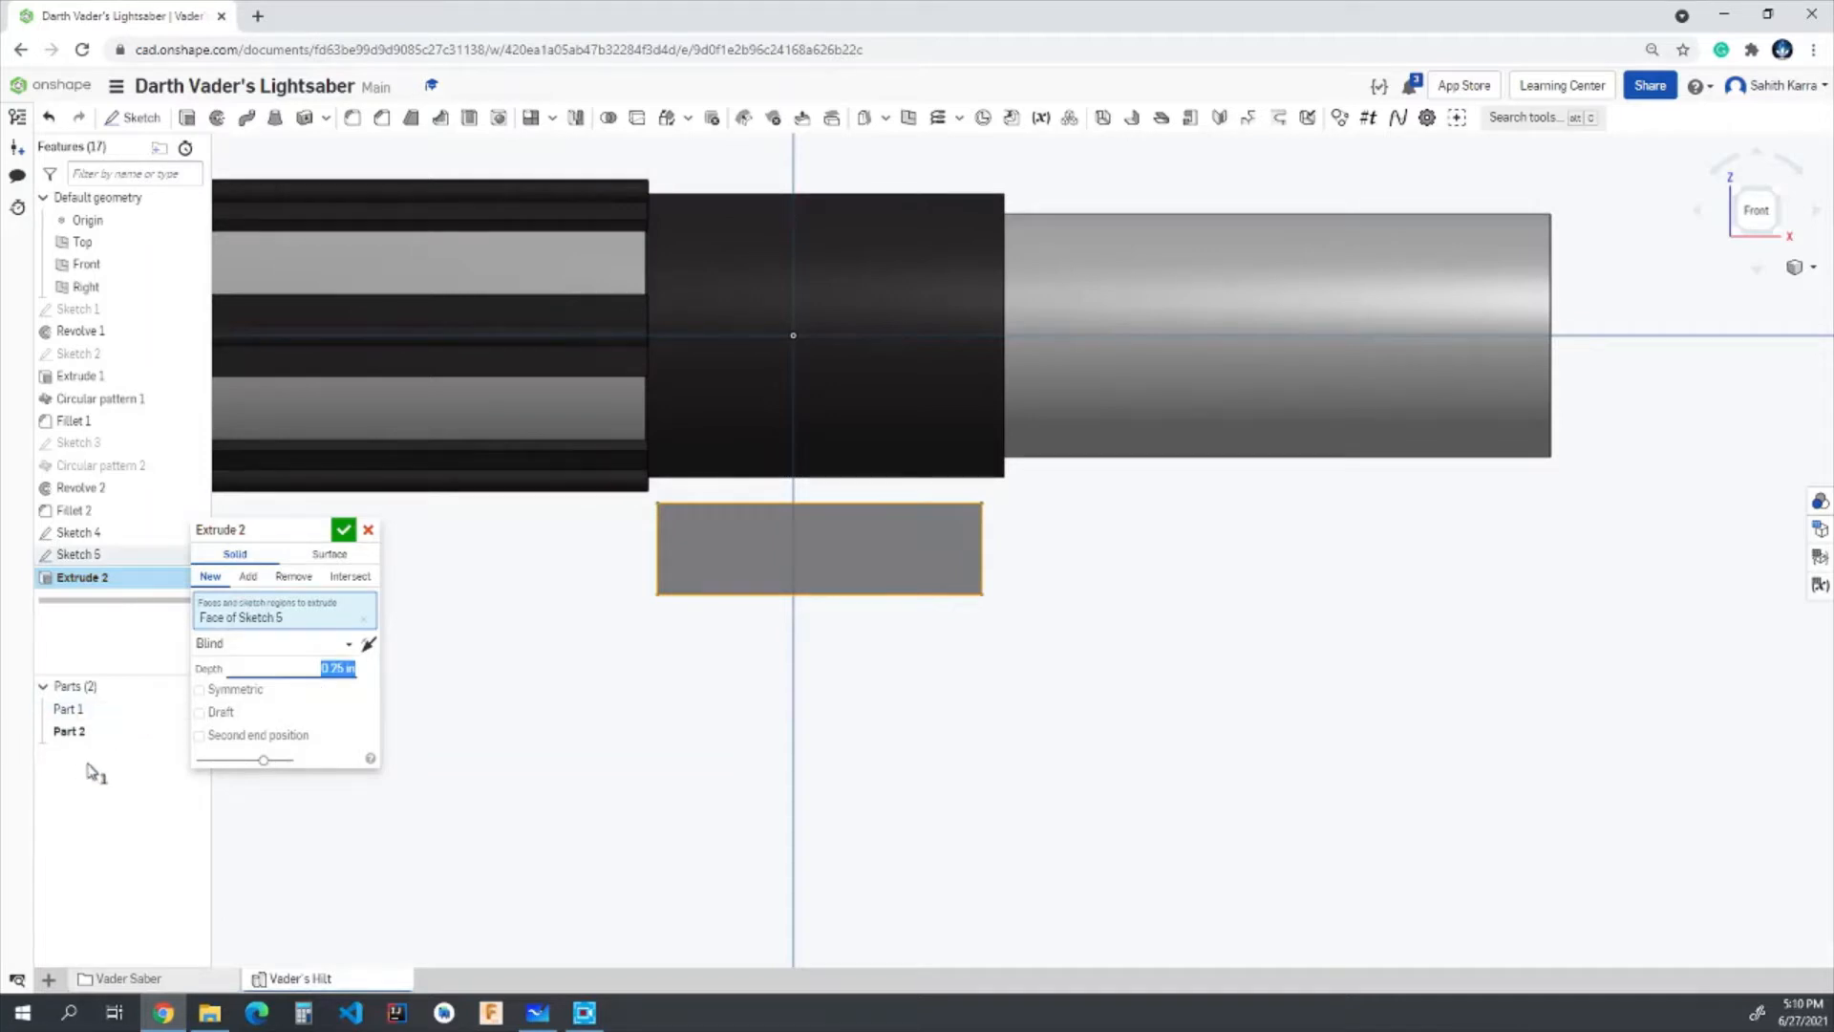
left_click(199, 690)
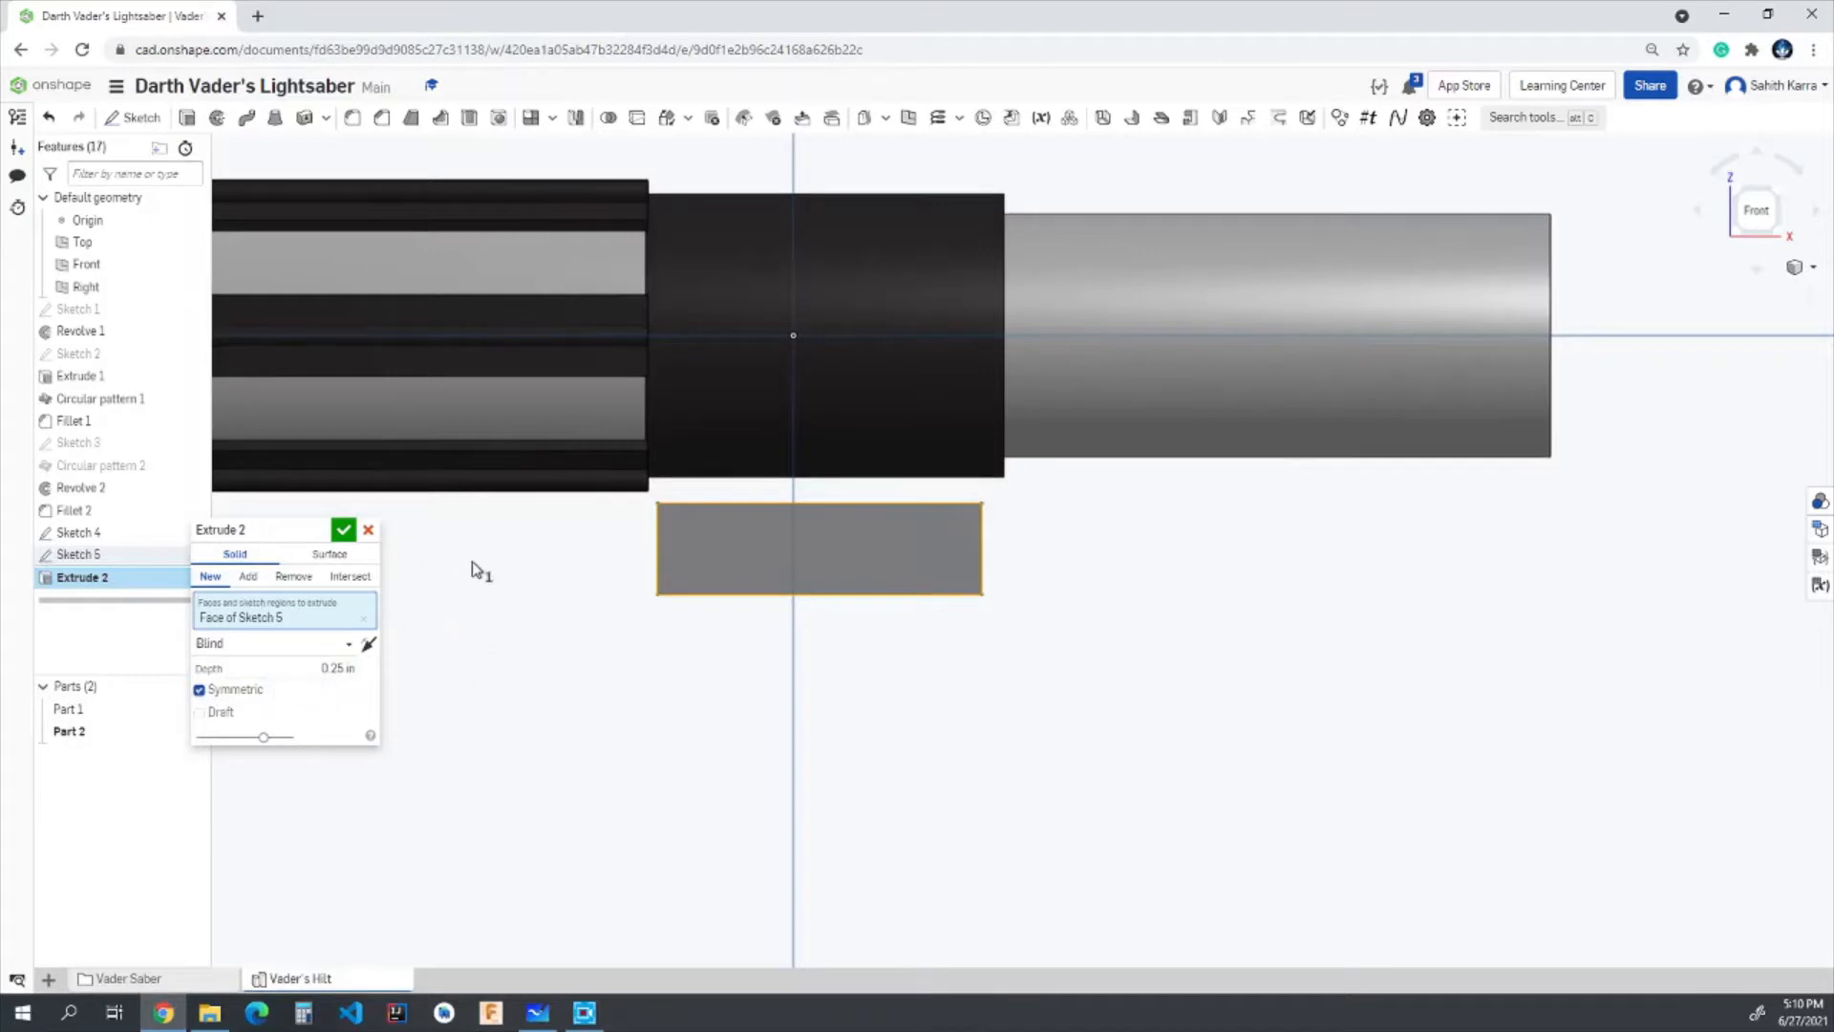
left_click(343, 531)
- Thicken the block's face toward the collar by 0.25 in as an Add operation, merging with all parts
right_click_drag(1150, 712, 1116, 676)
right_click_drag(1003, 650, 1044, 617)
right_click_drag(962, 536, 990, 611)
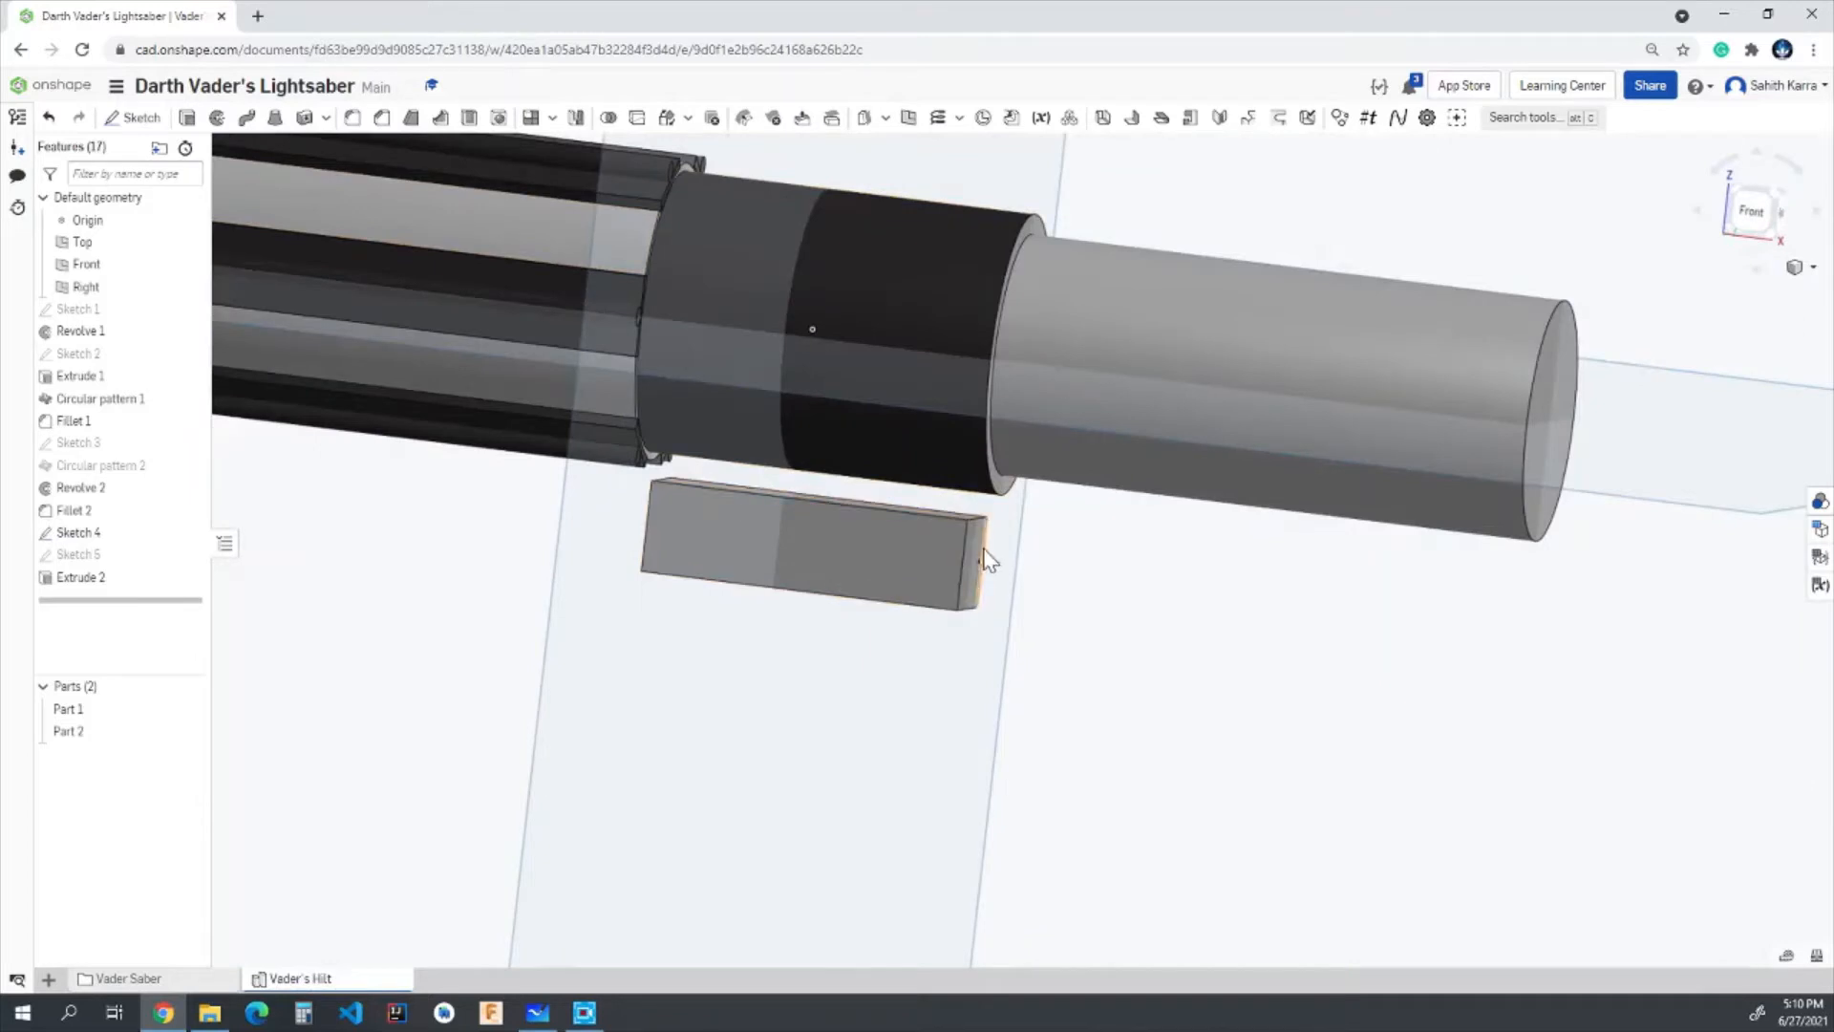
right_click_drag(989, 559, 931, 521)
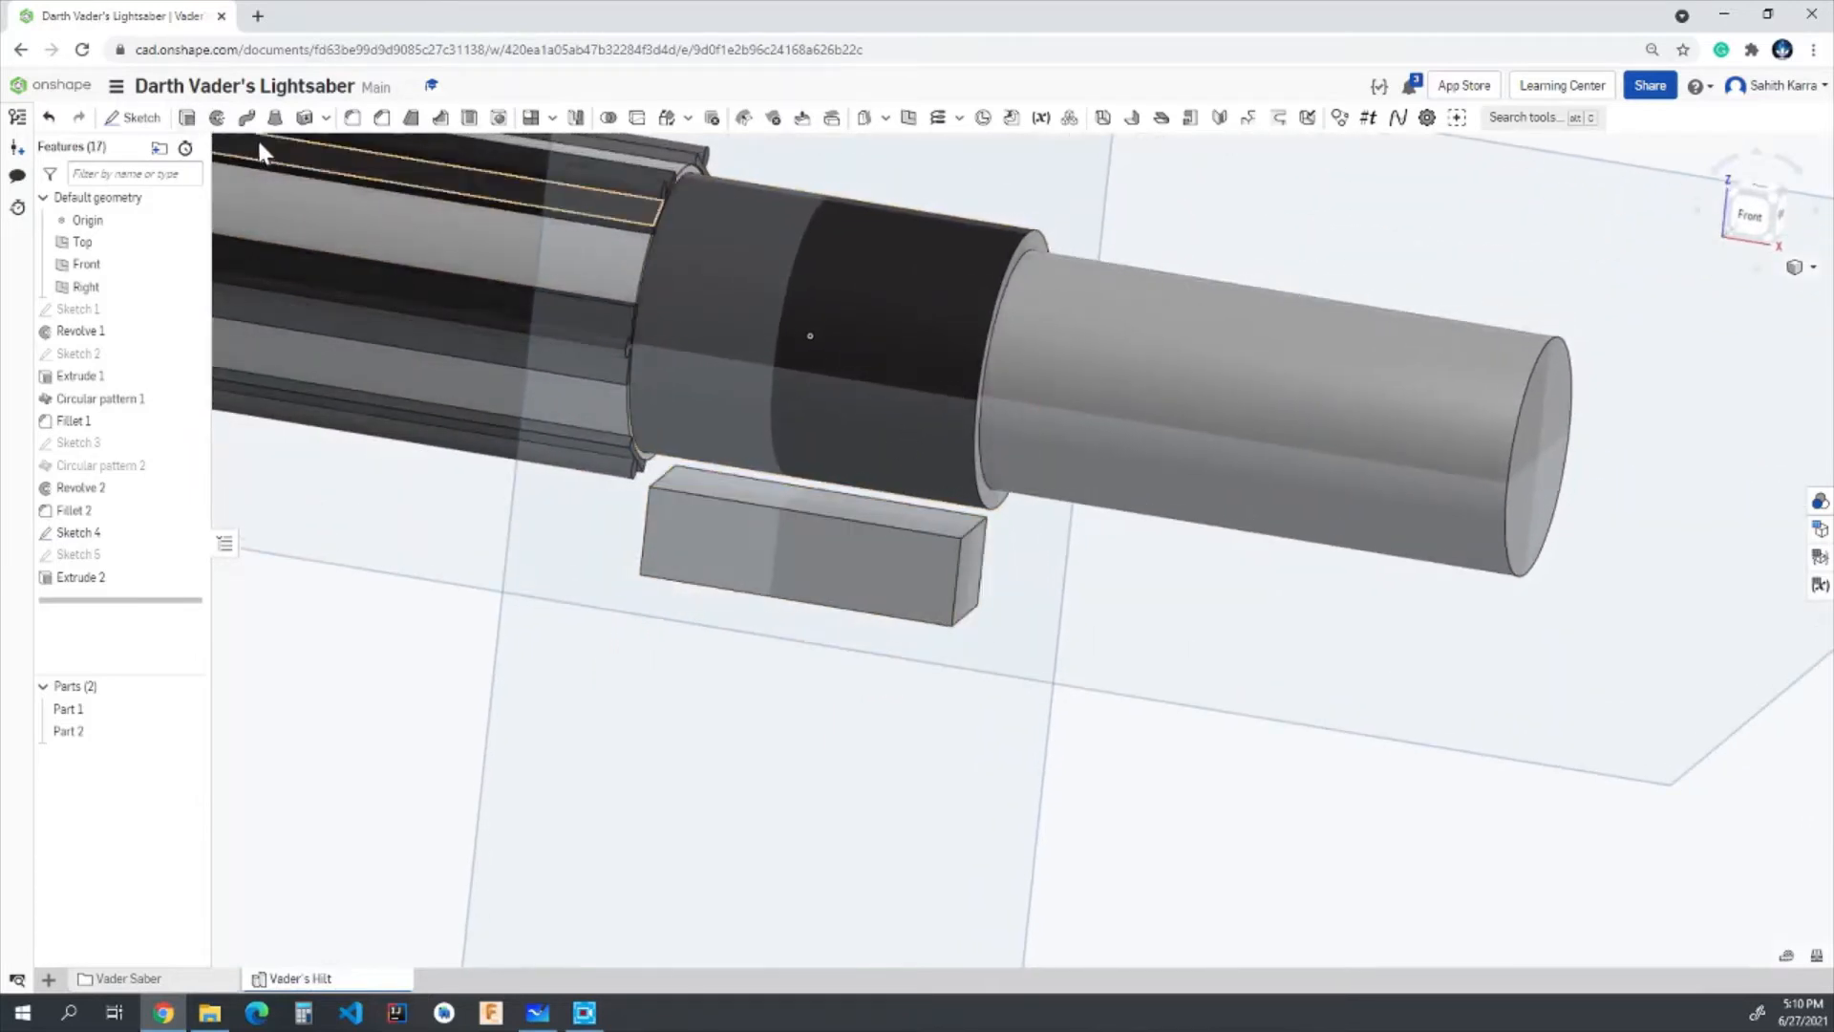
left_click(305, 116)
left_click(776, 491)
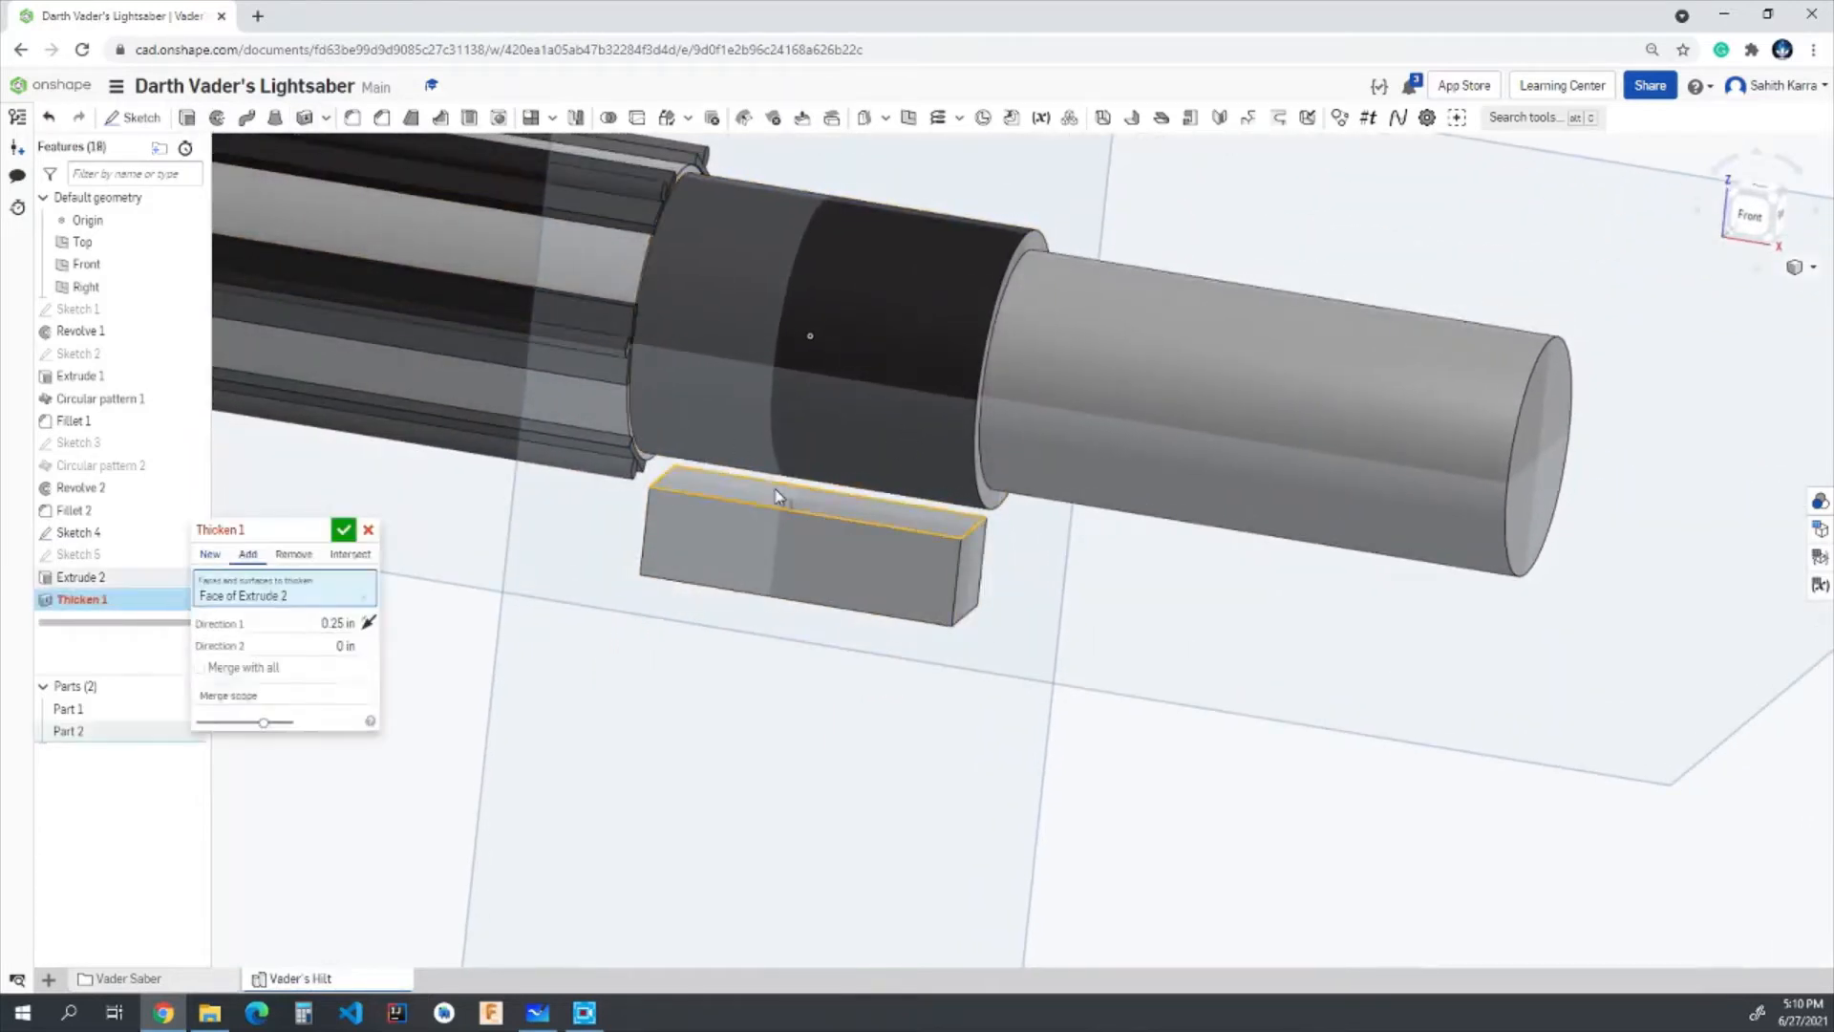
right_click_drag(909, 614, 688, 520)
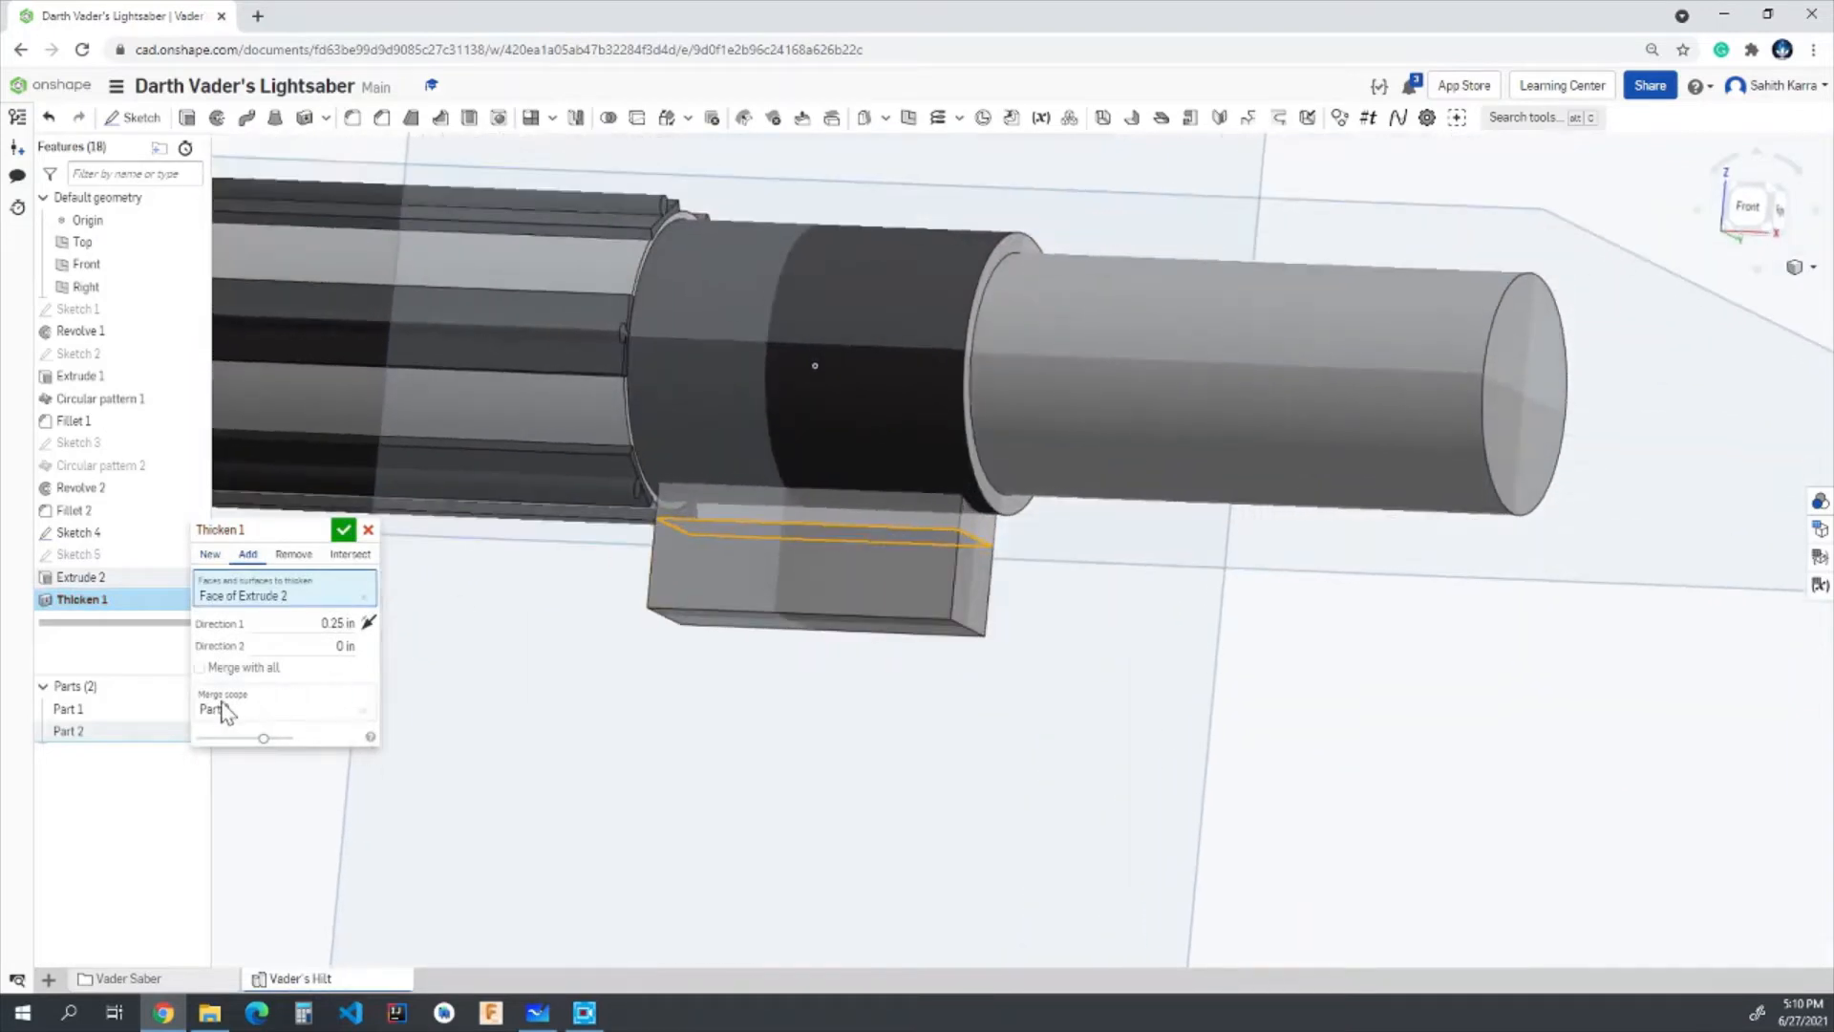
left_click(198, 668)
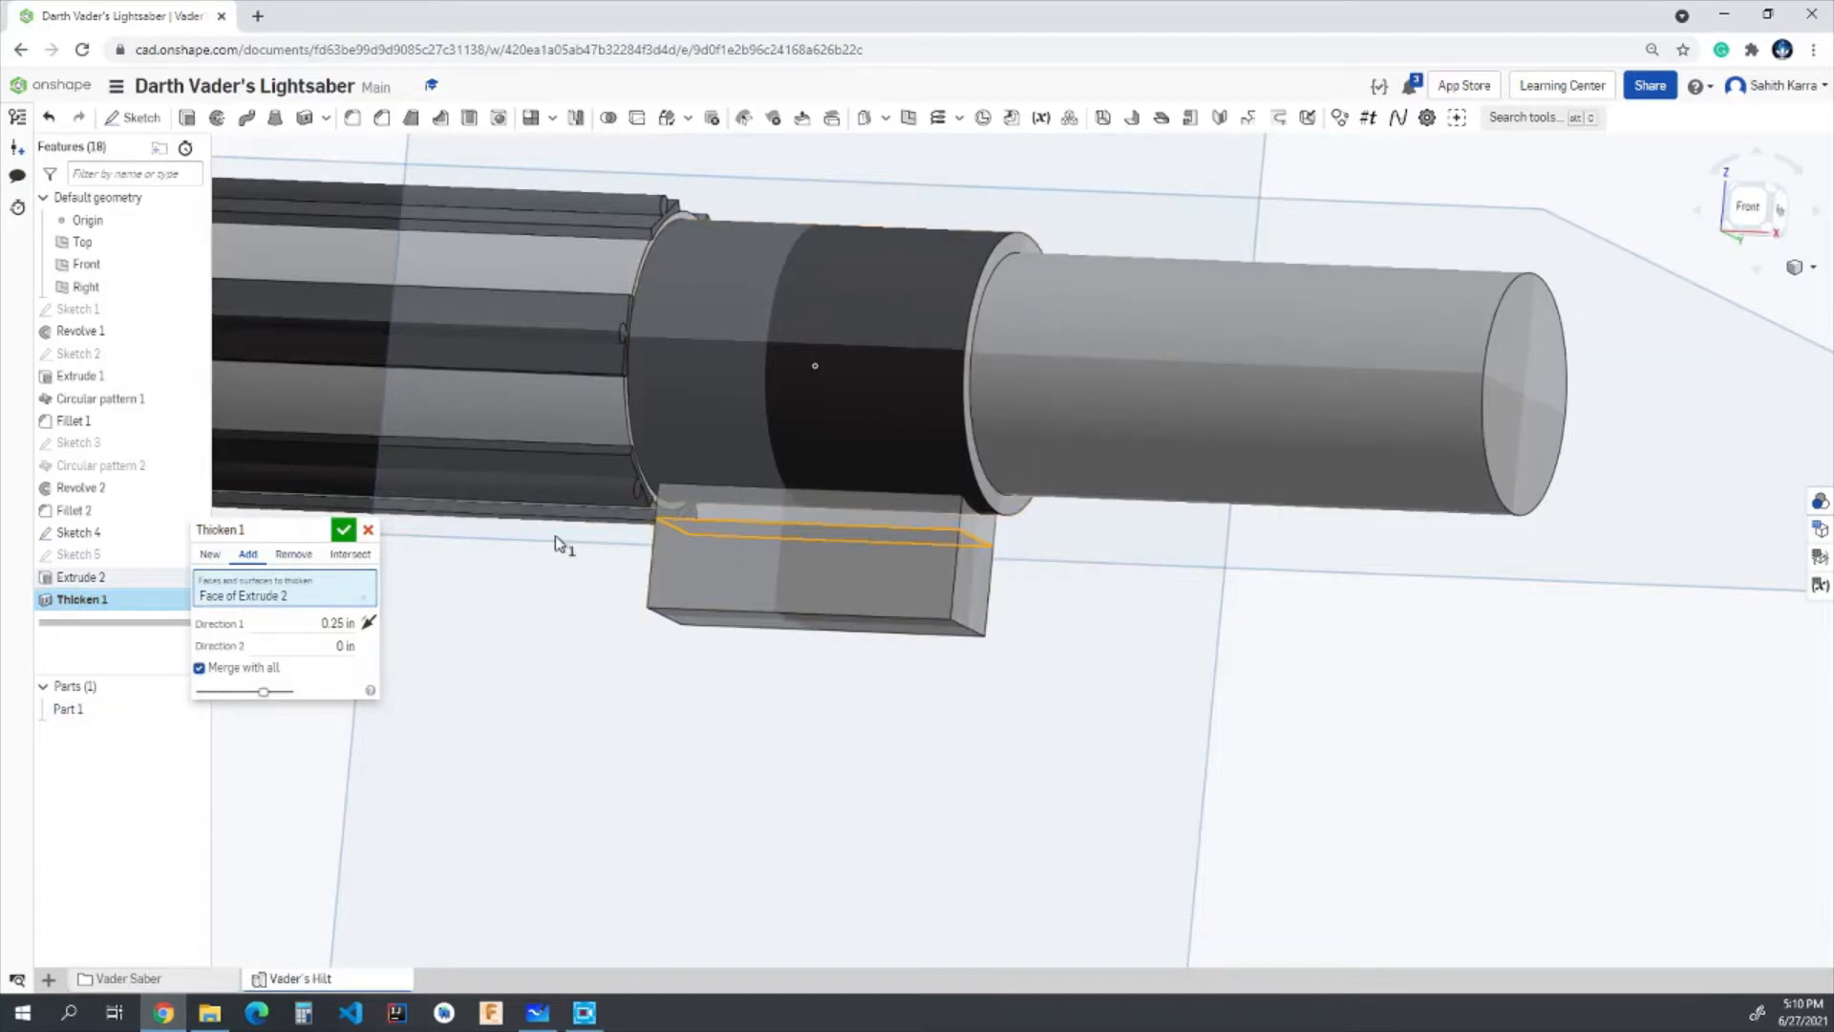
left_click(342, 529)
- Apply the near-black custom colour to the faces of the Extrude 2 and Thicken 1 features
right_click_drag(797, 771, 908, 705)
left_click(68, 599)
left_click(80, 578, "shift")
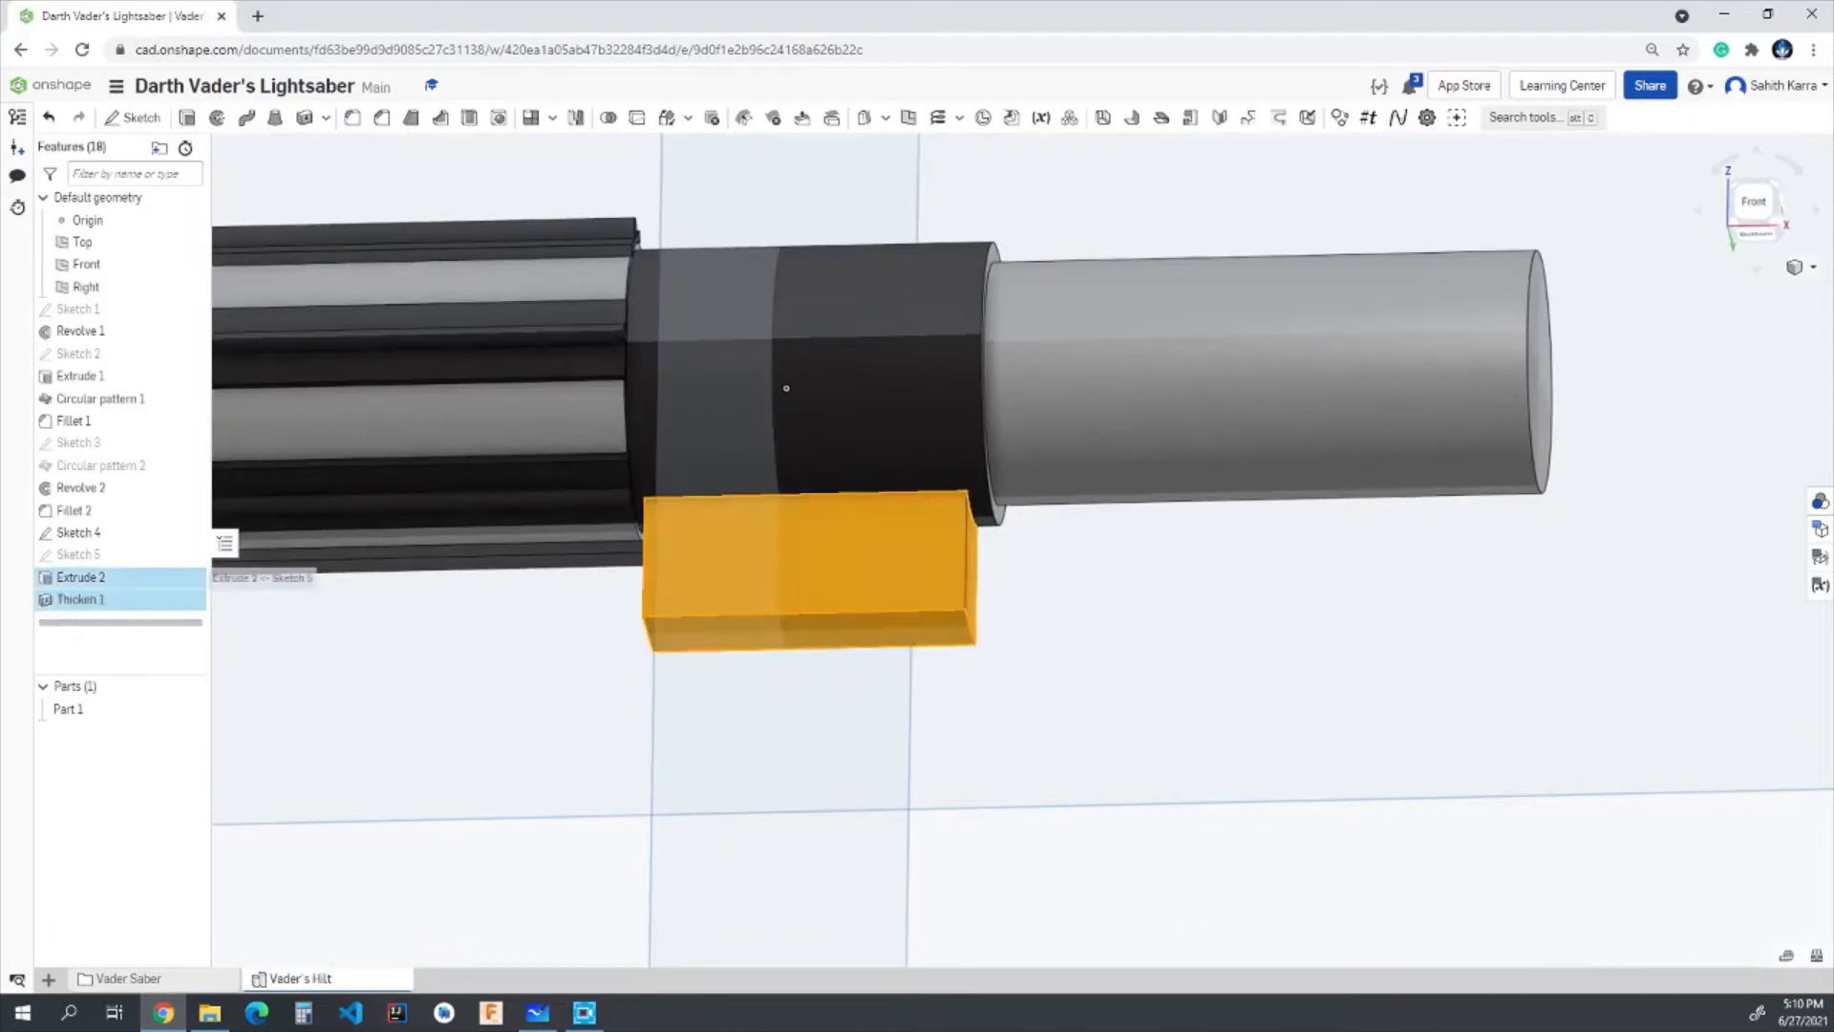
right_click(101, 592)
left_click(158, 661)
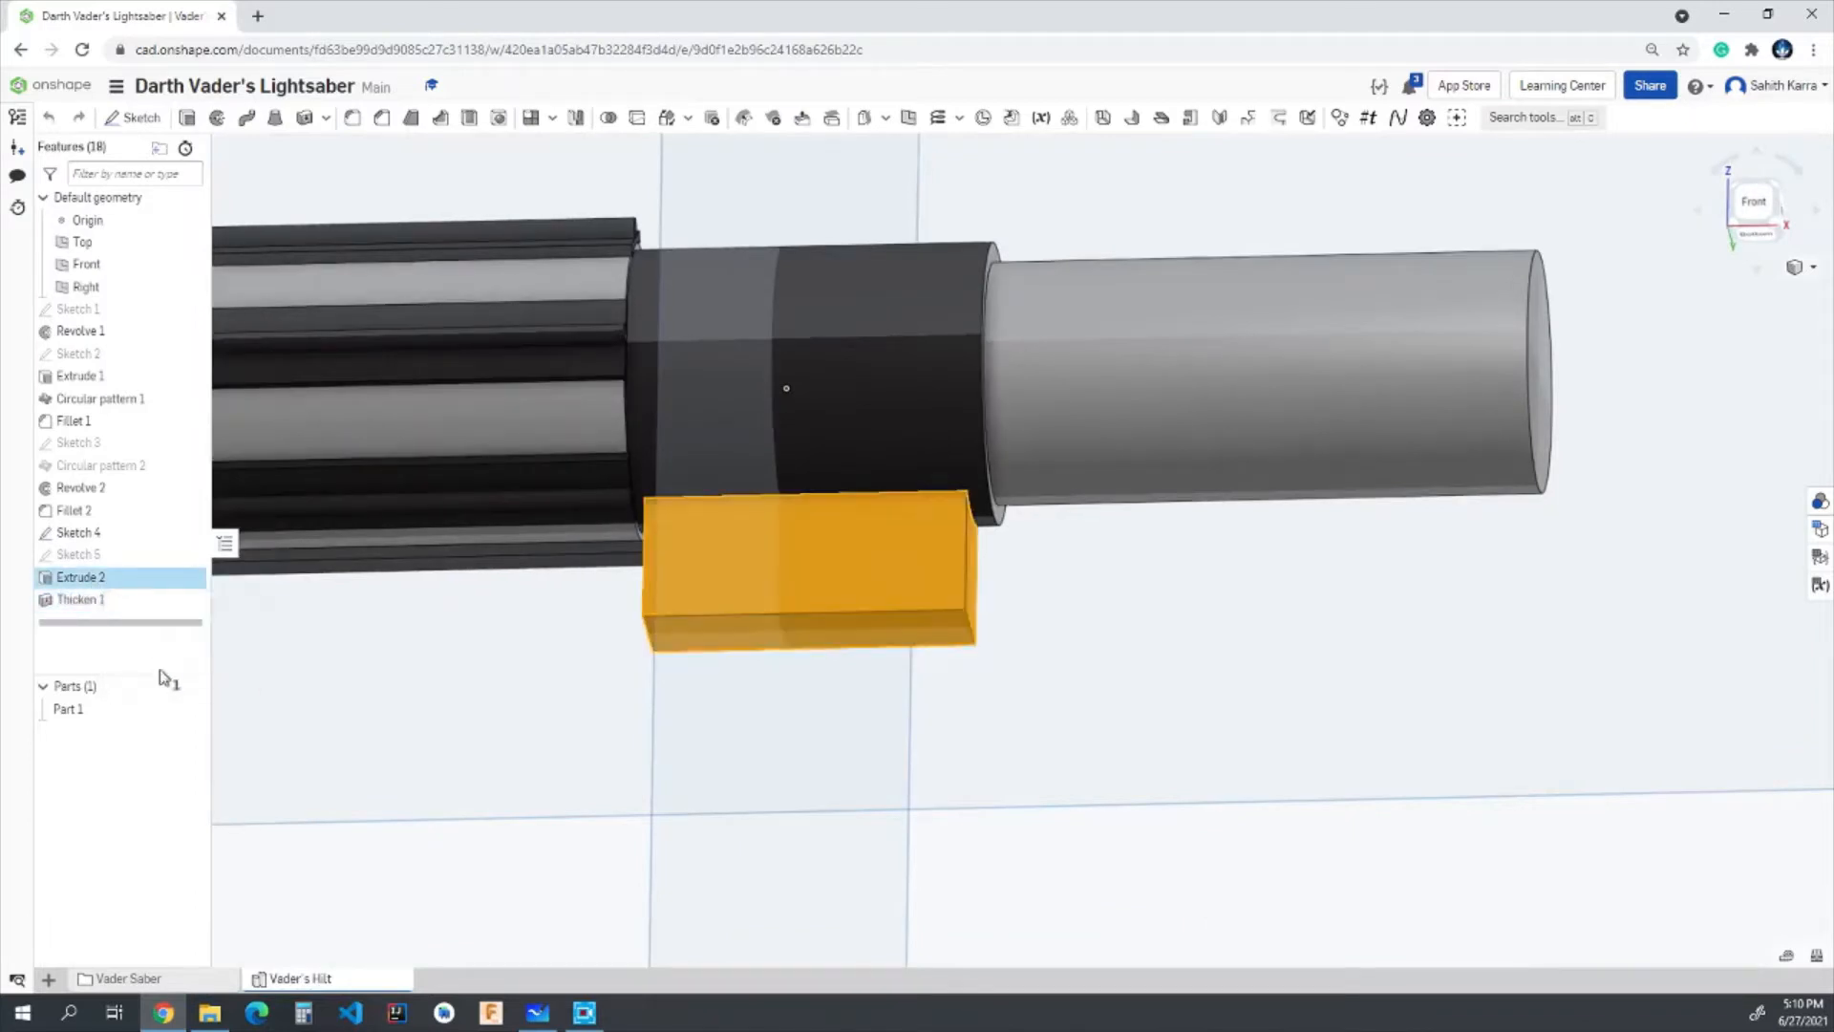
left_click(281, 920)
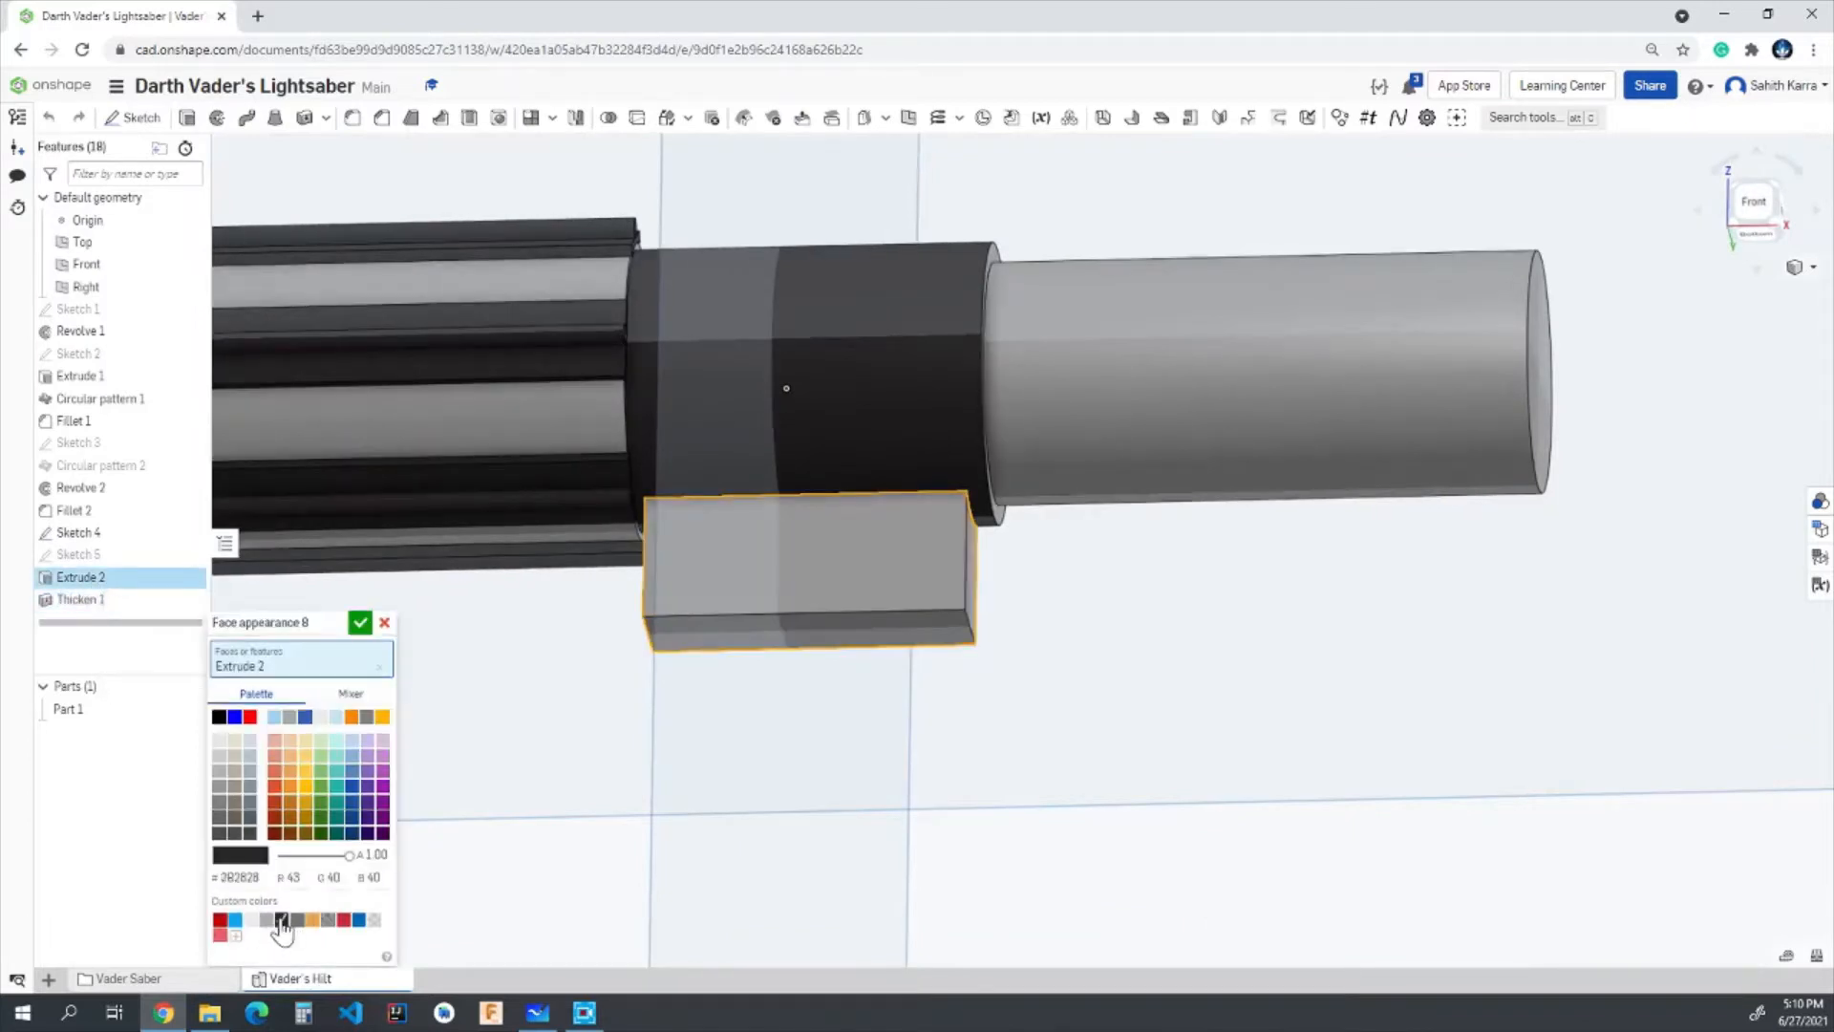
left_click(361, 624)
right_click_drag(1155, 754, 1054, 659)
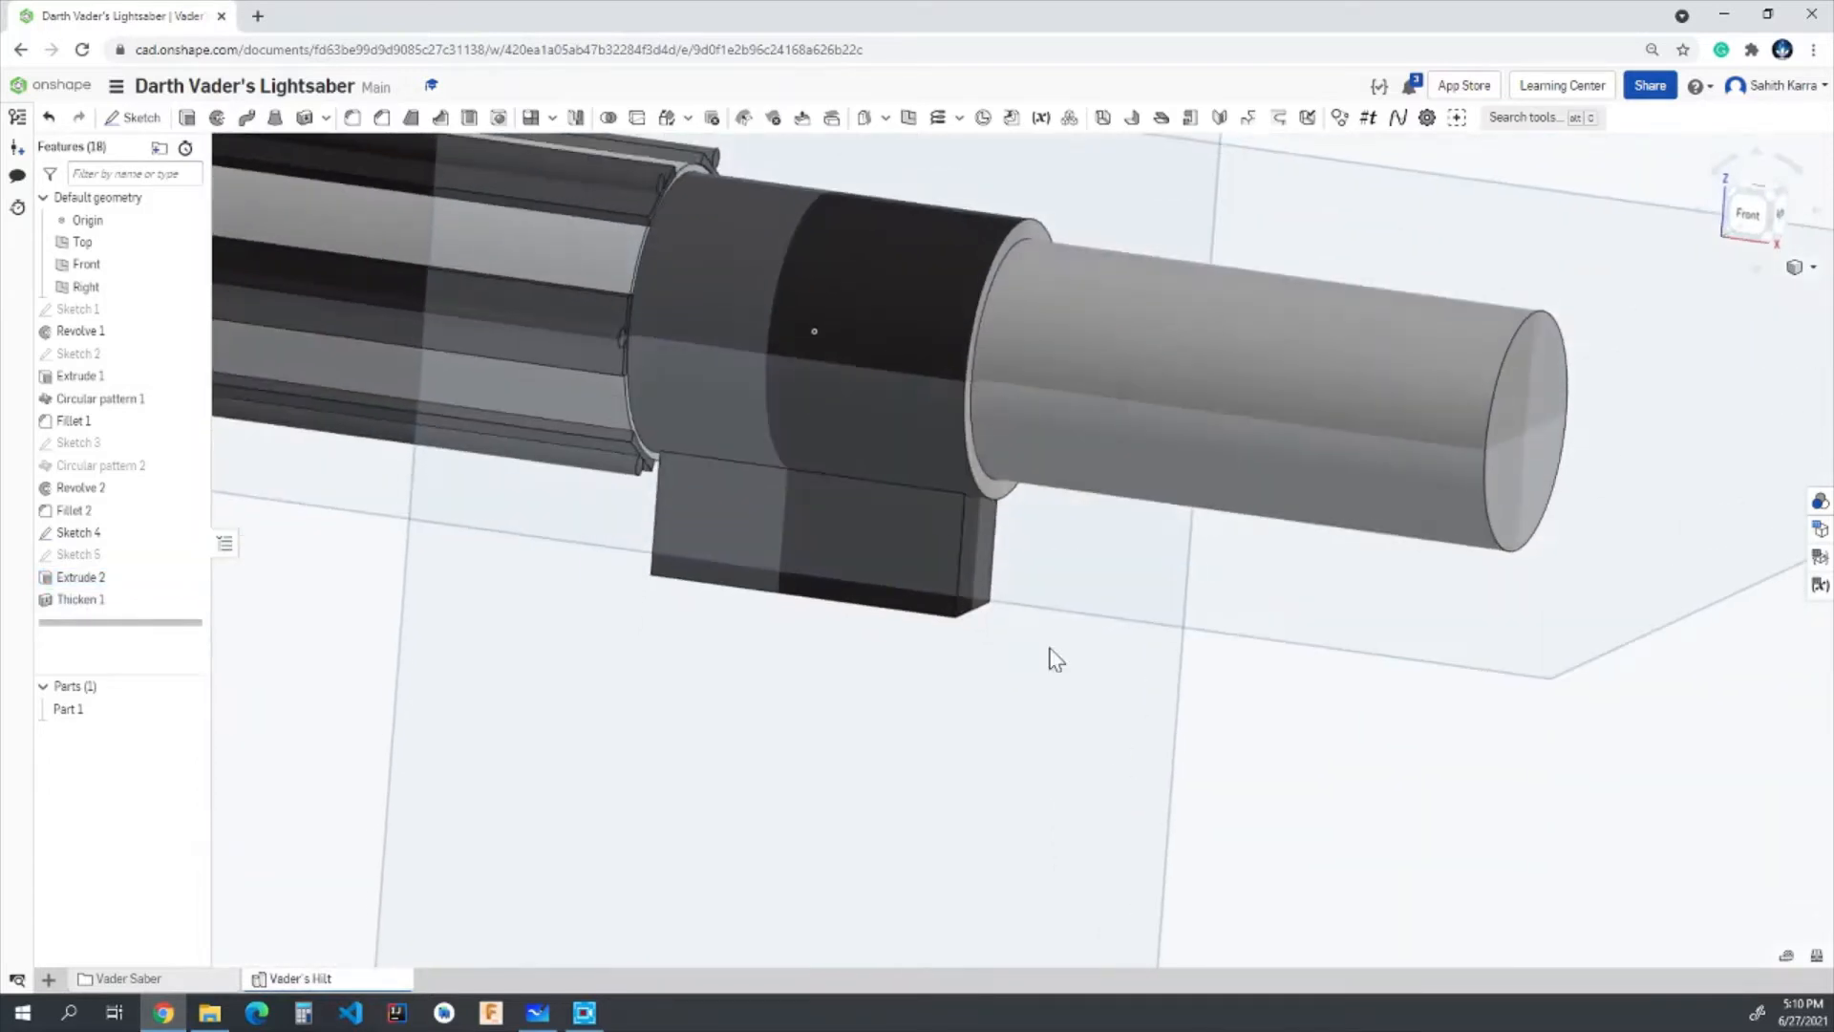
left_click(1756, 214)
scroll(1068, 699, "up", 5)
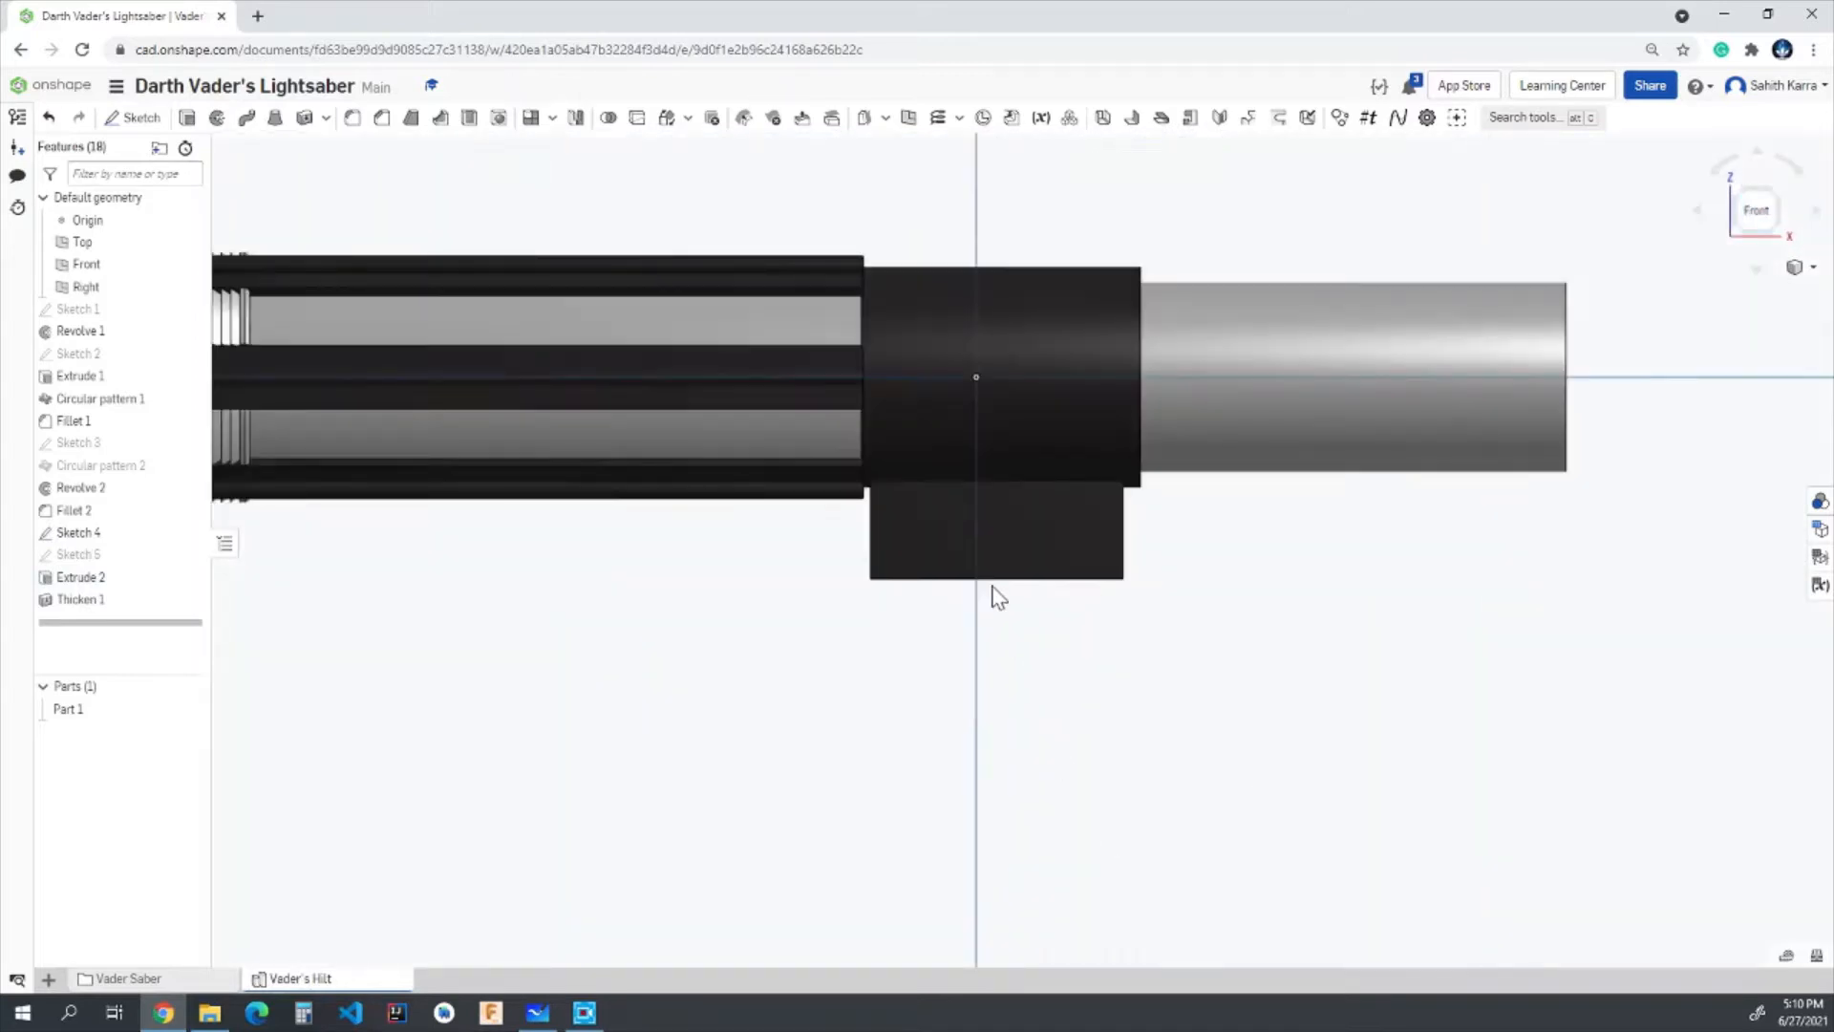
mouse_move(1120, 634)
right_mouse_down()
mouse_move(1124, 470)
mouse_move(1083, 468)
right_mouse_up()
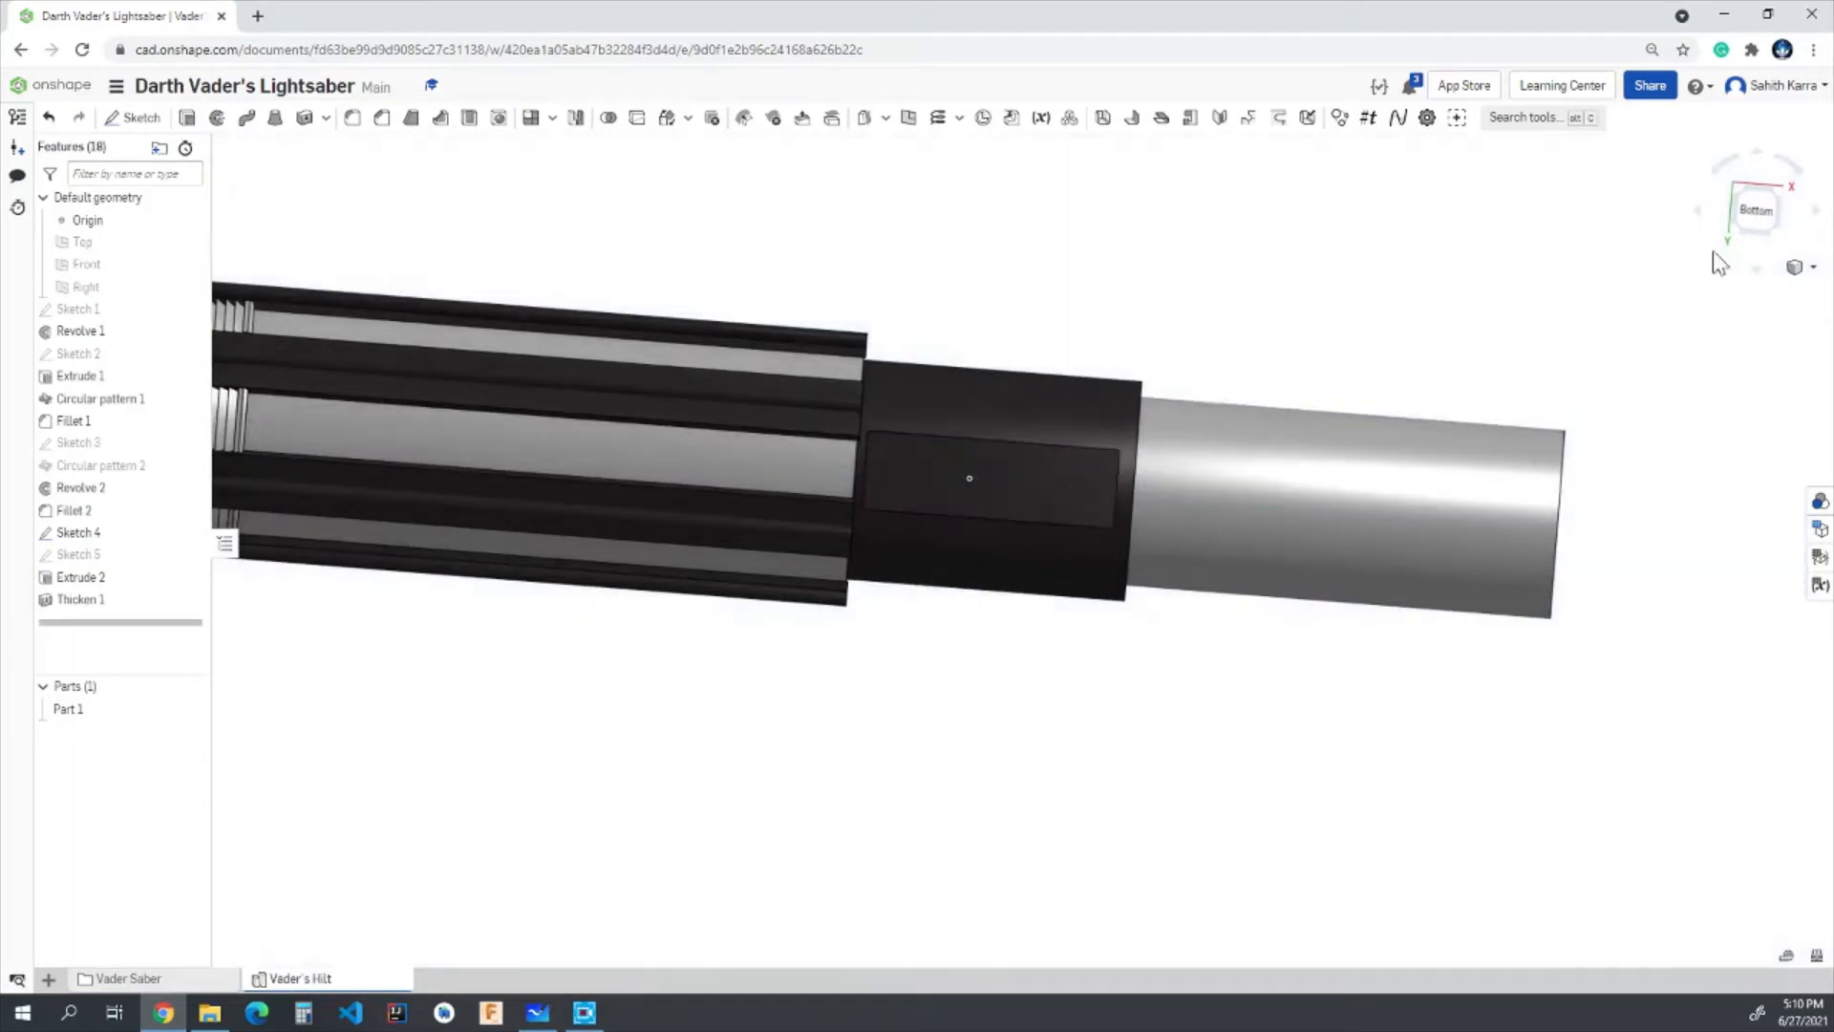
- Start a new sketch on the outer rectangular face of the dark block, viewed from the bottom
left_click(1755, 212)
scroll(1240, 581, "up", 5)
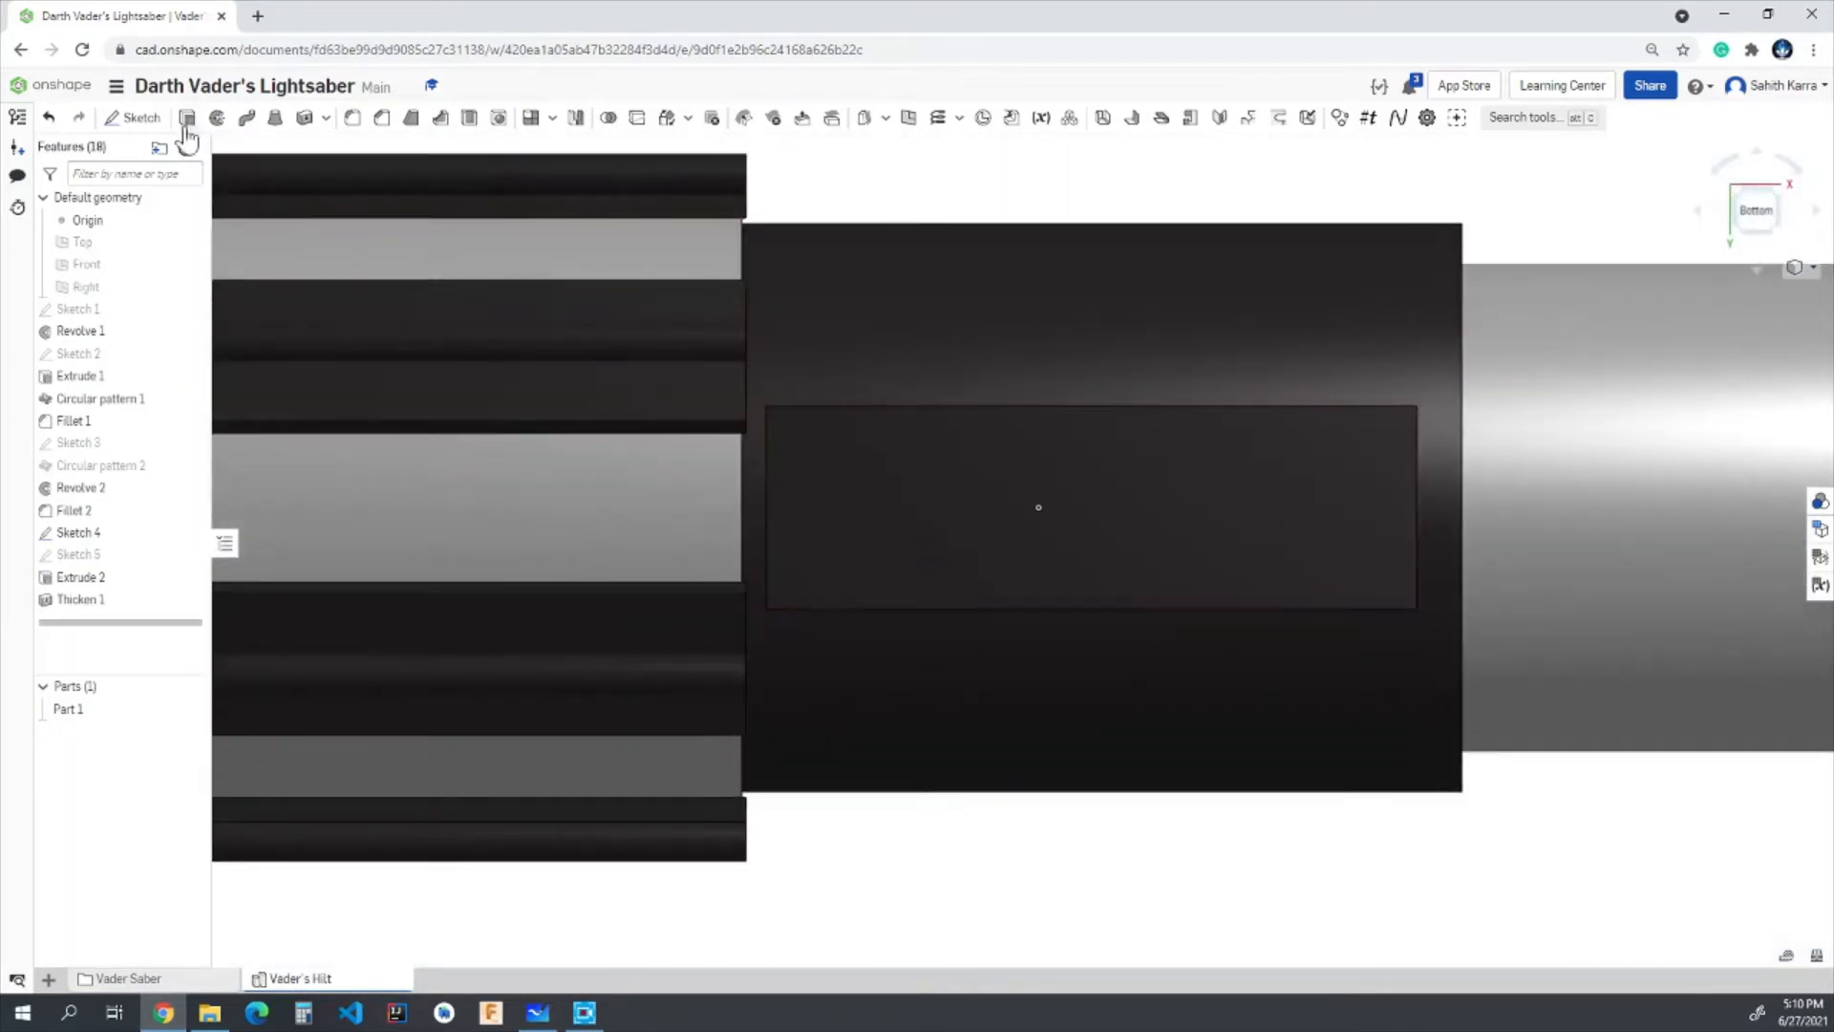
left_click(136, 117)
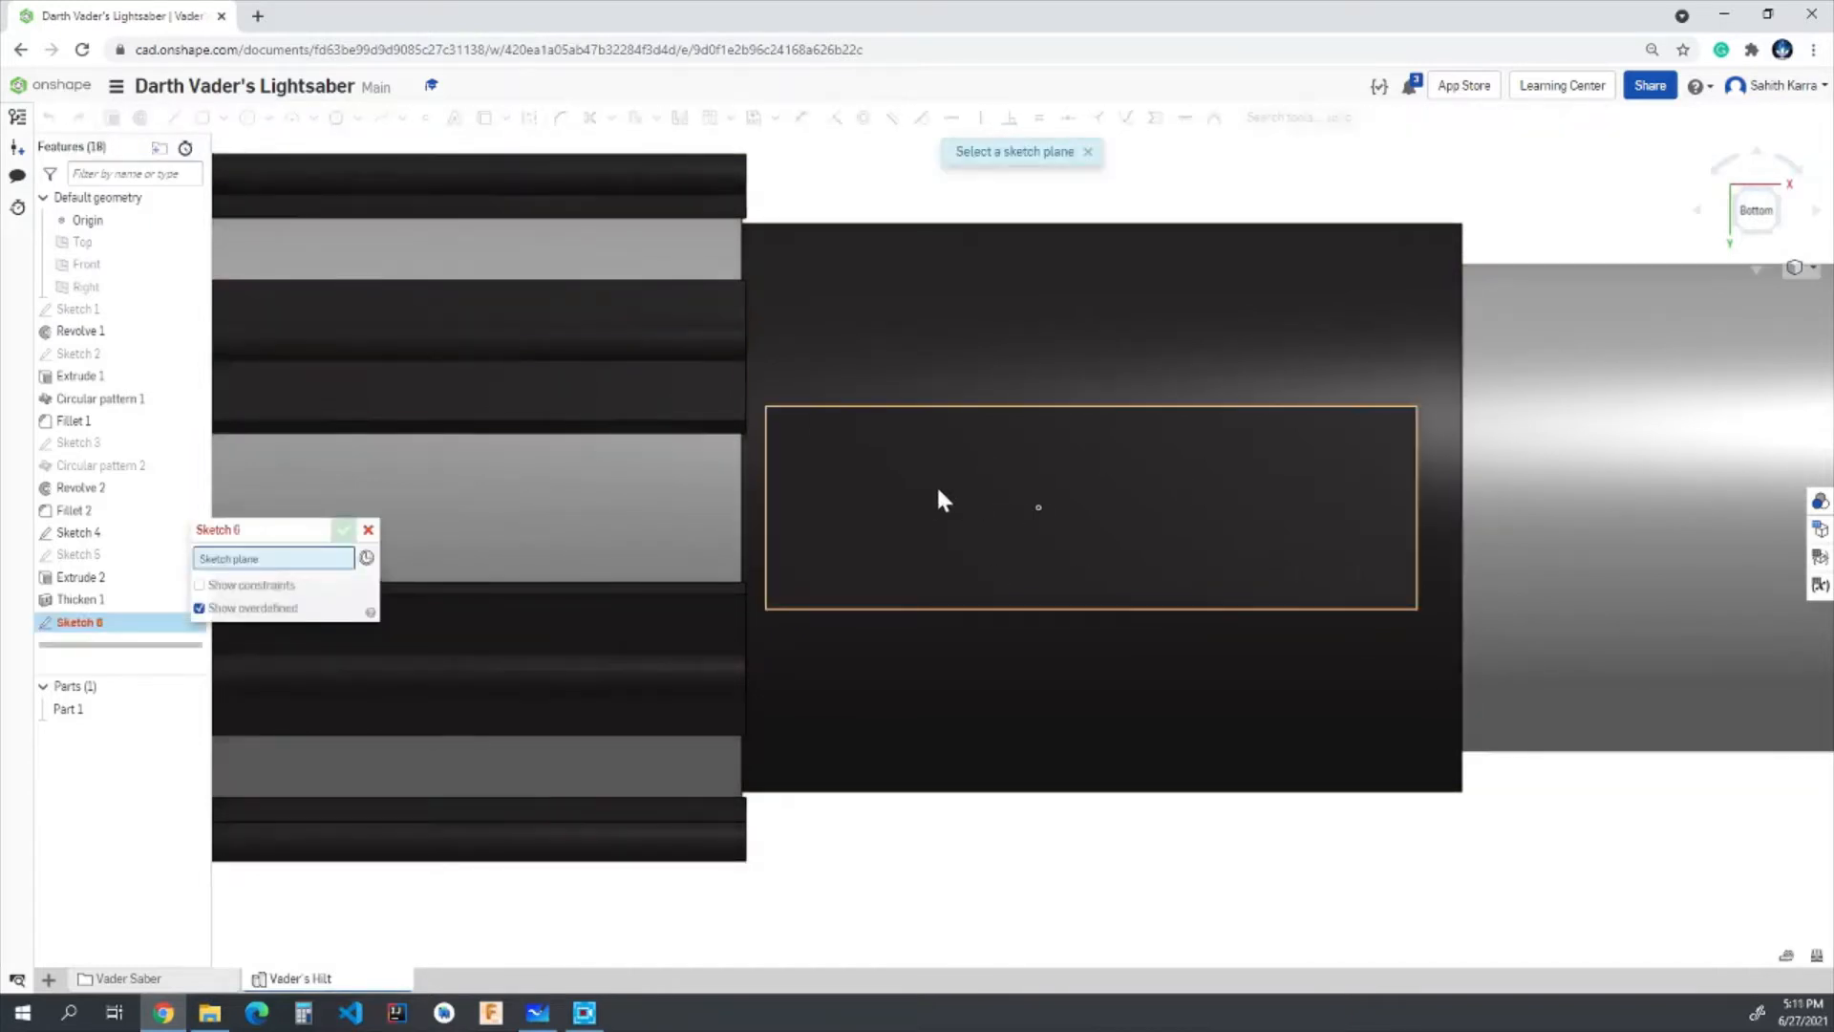
right_click_drag(937, 488, 916, 506)
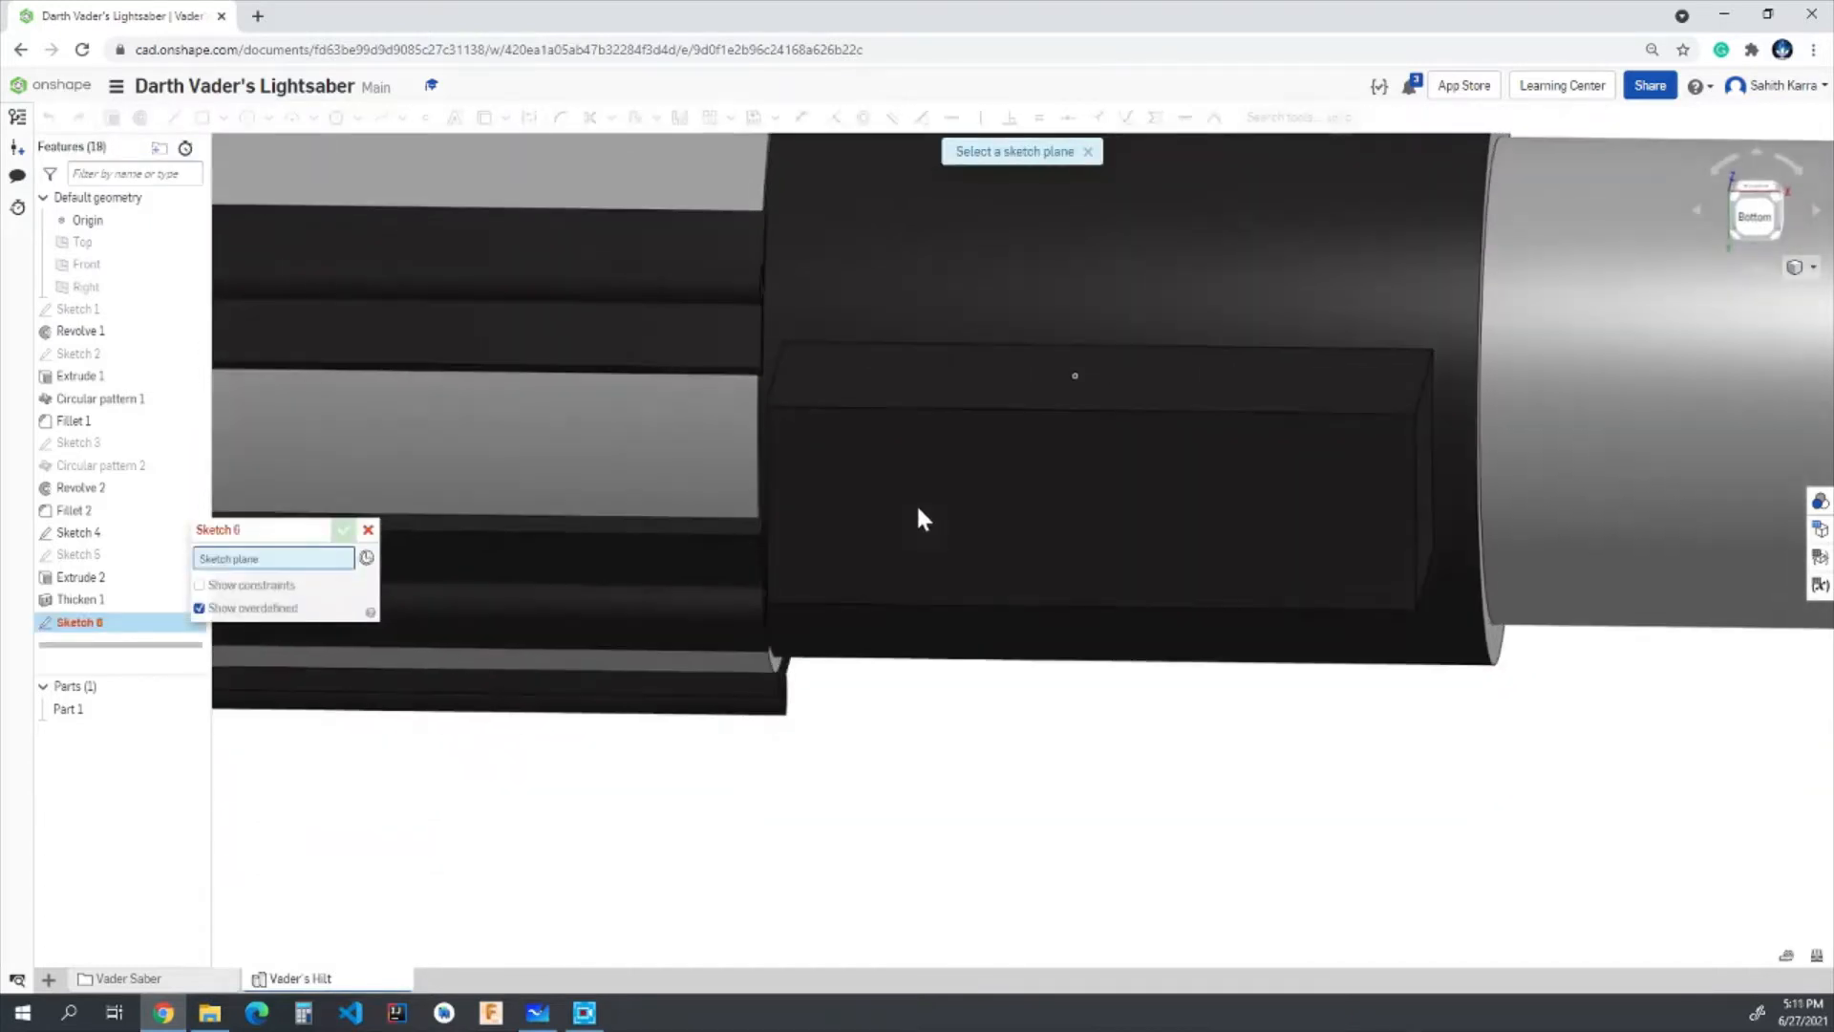
left_click(1775, 227)
left_click(1103, 537)
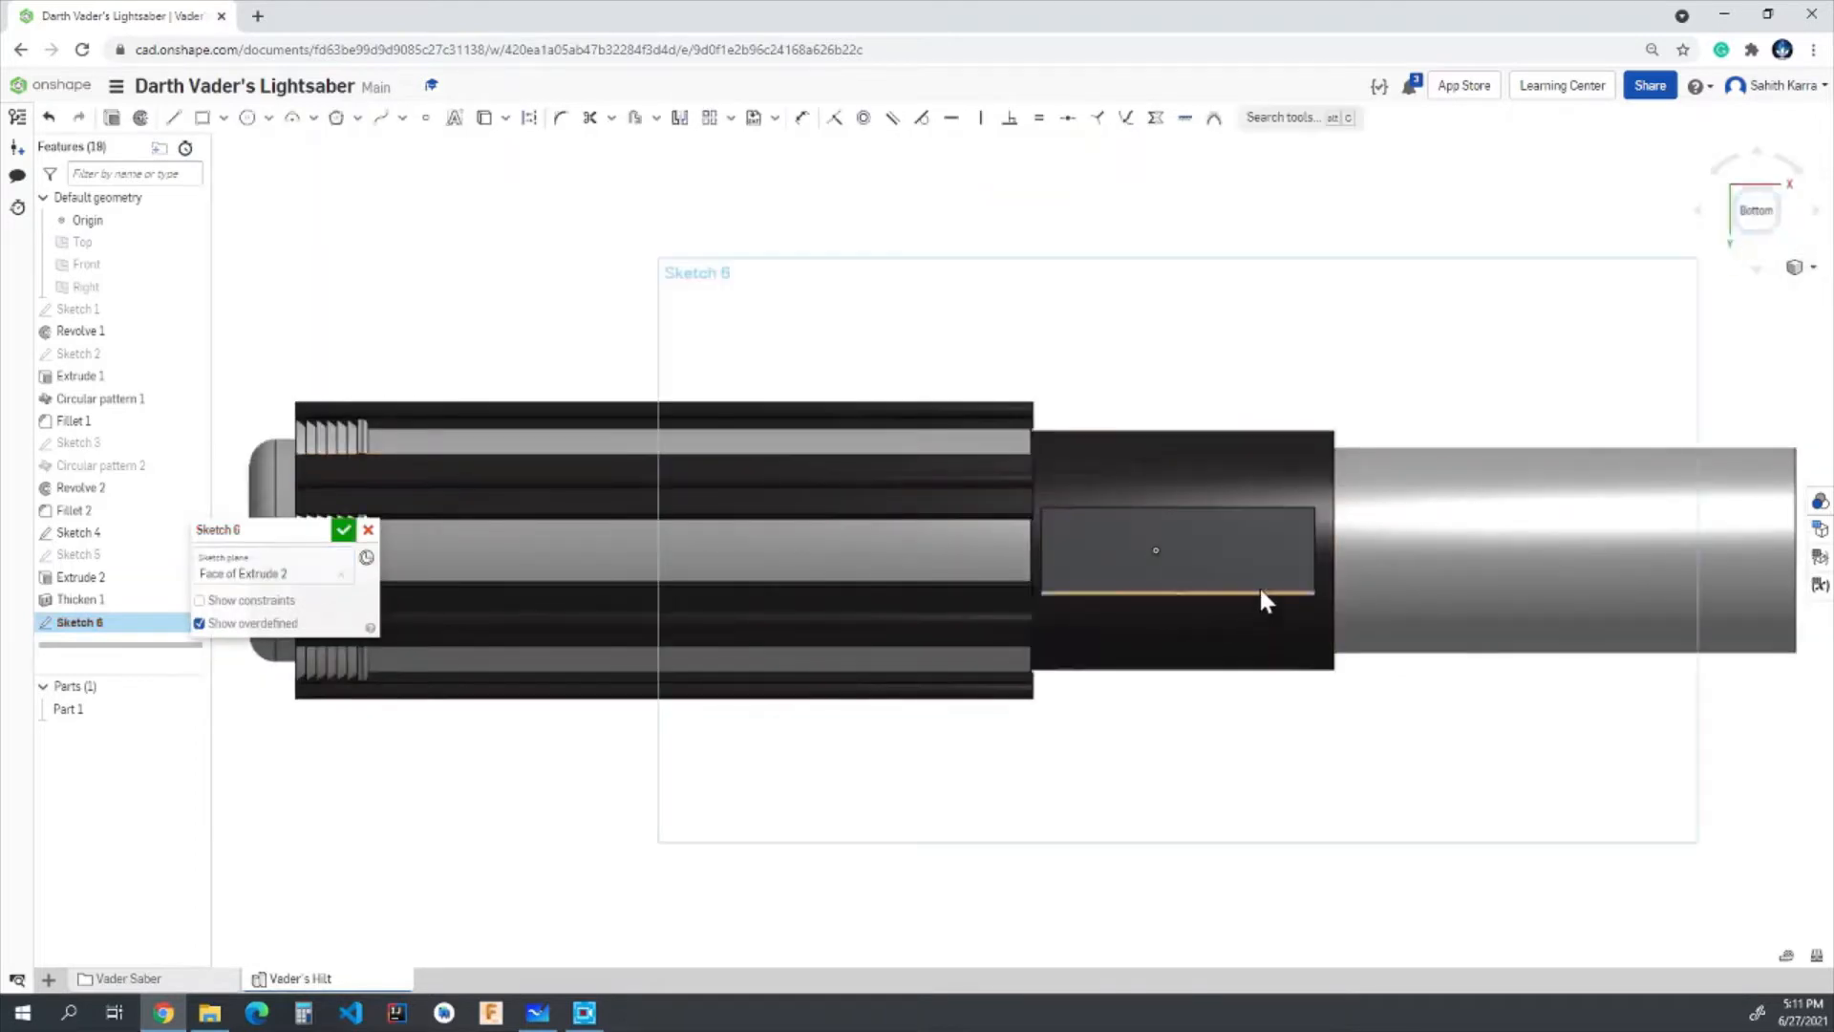
scroll(1261, 588, "up", 3)
right_click_drag(1029, 533, 1010, 475)
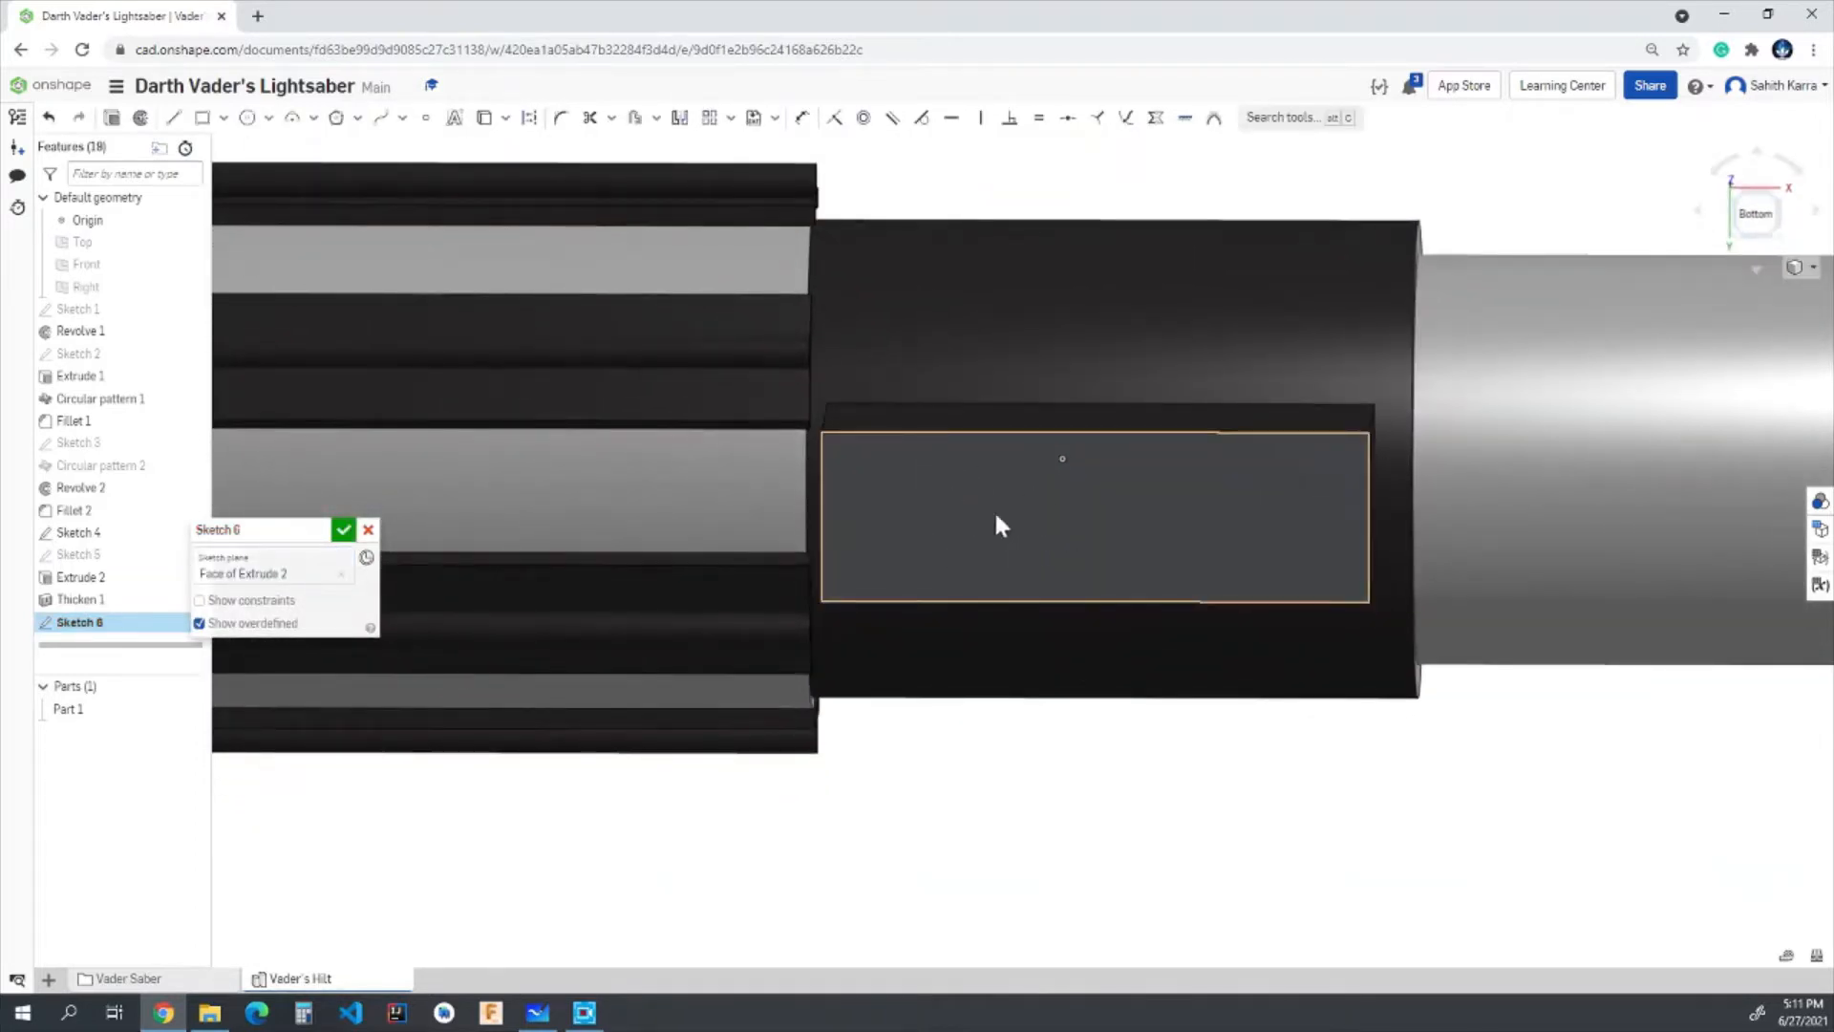
left_click(1756, 213)
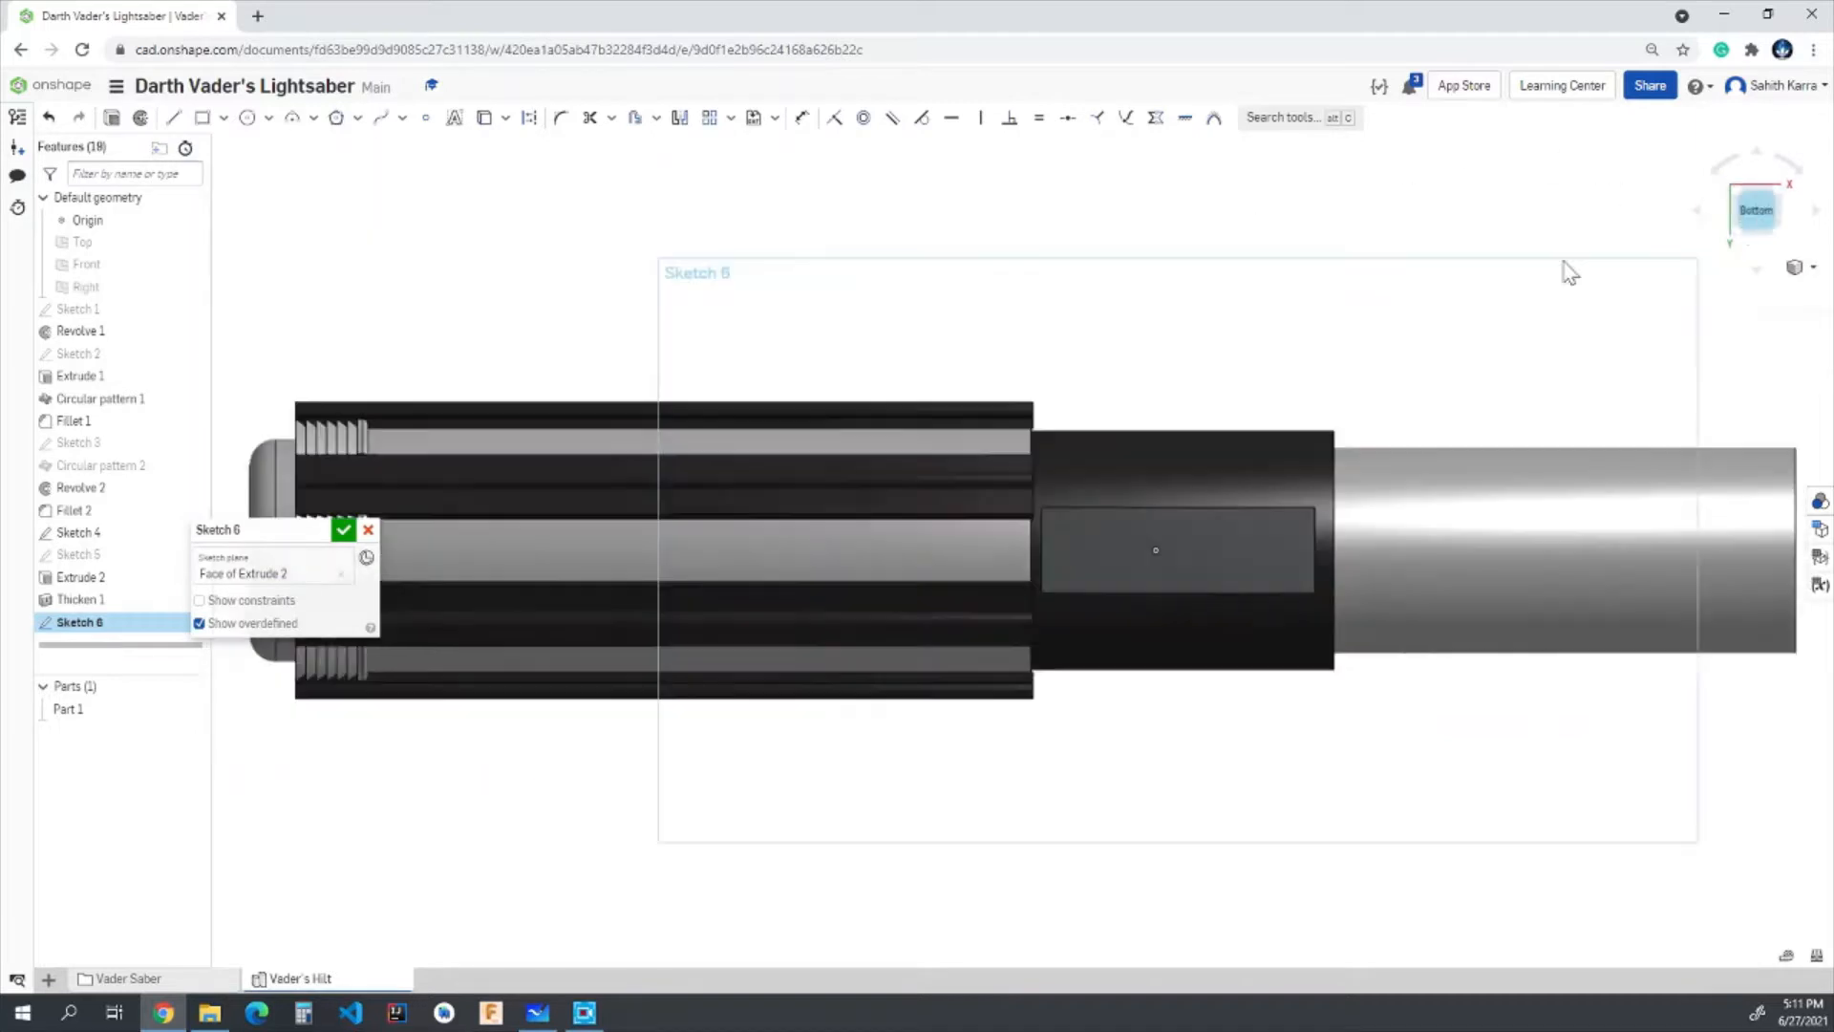
- Sketch a circle about 0.09 in in diameter on the block's horizontal centreline near the grip end, fully inside the face
left_click(249, 118)
scroll(1125, 571, "up", 5)
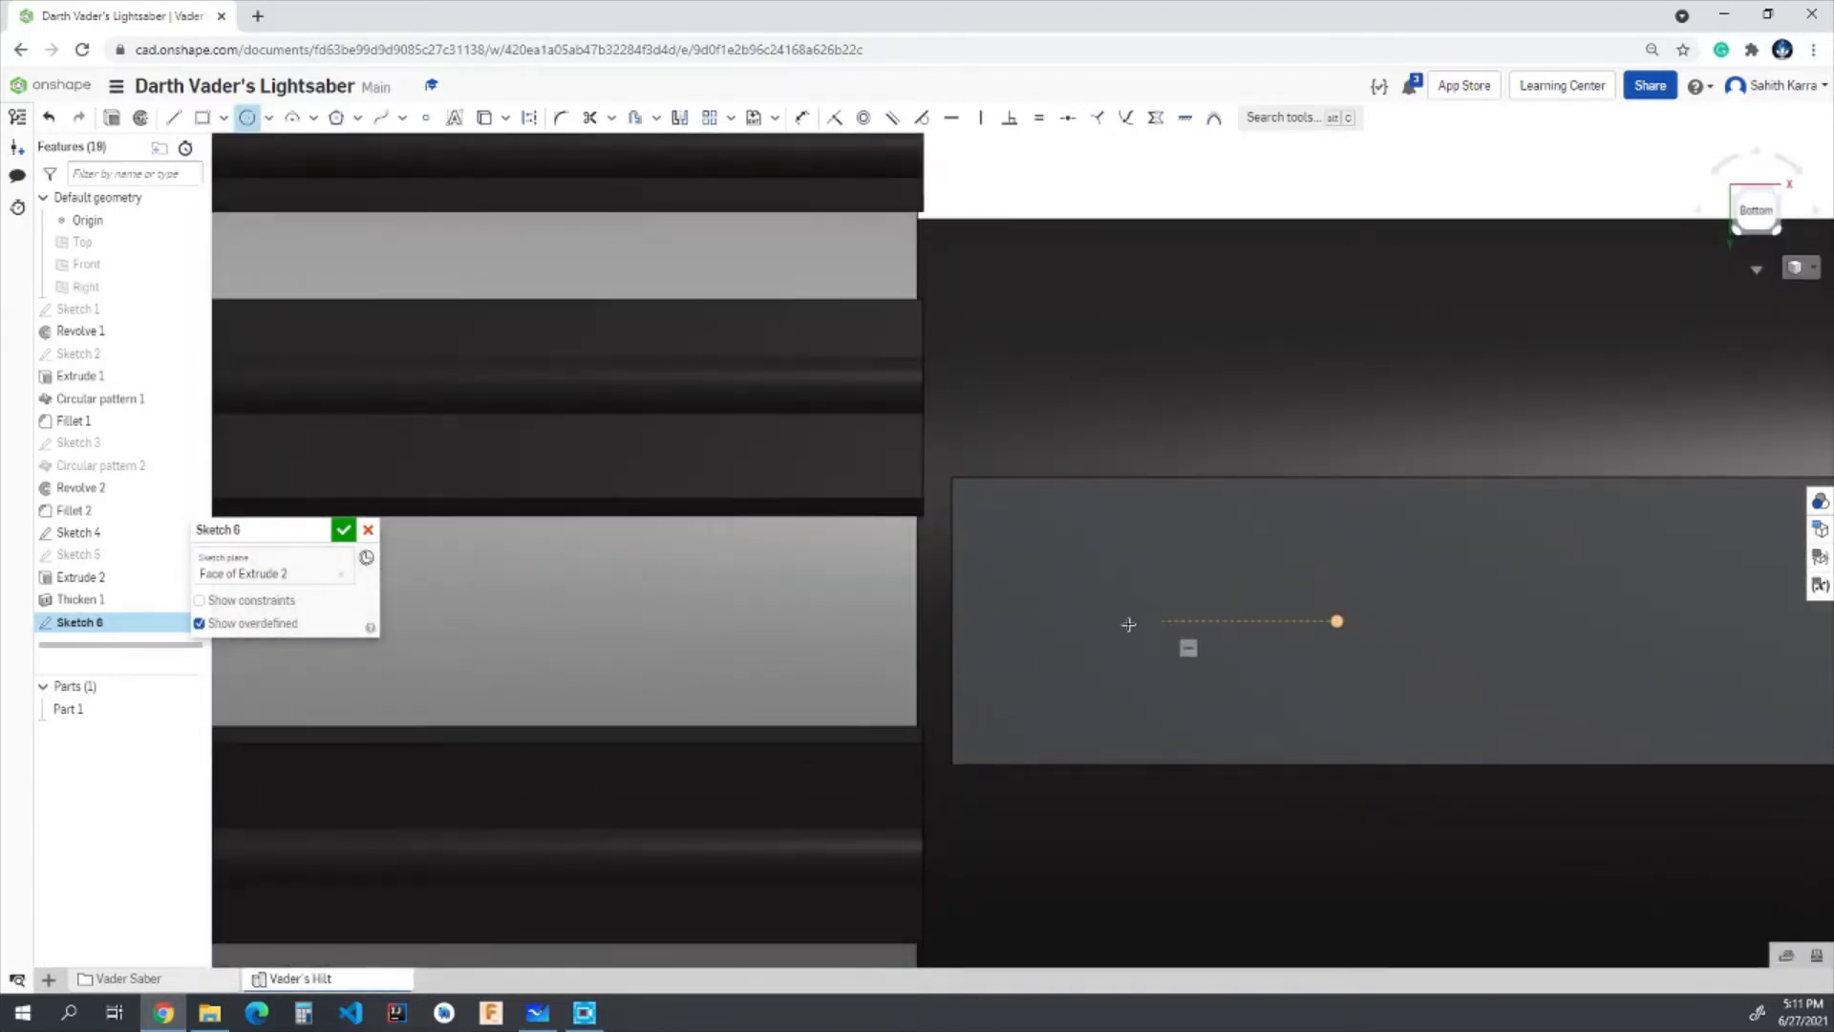
left_click(995, 622)
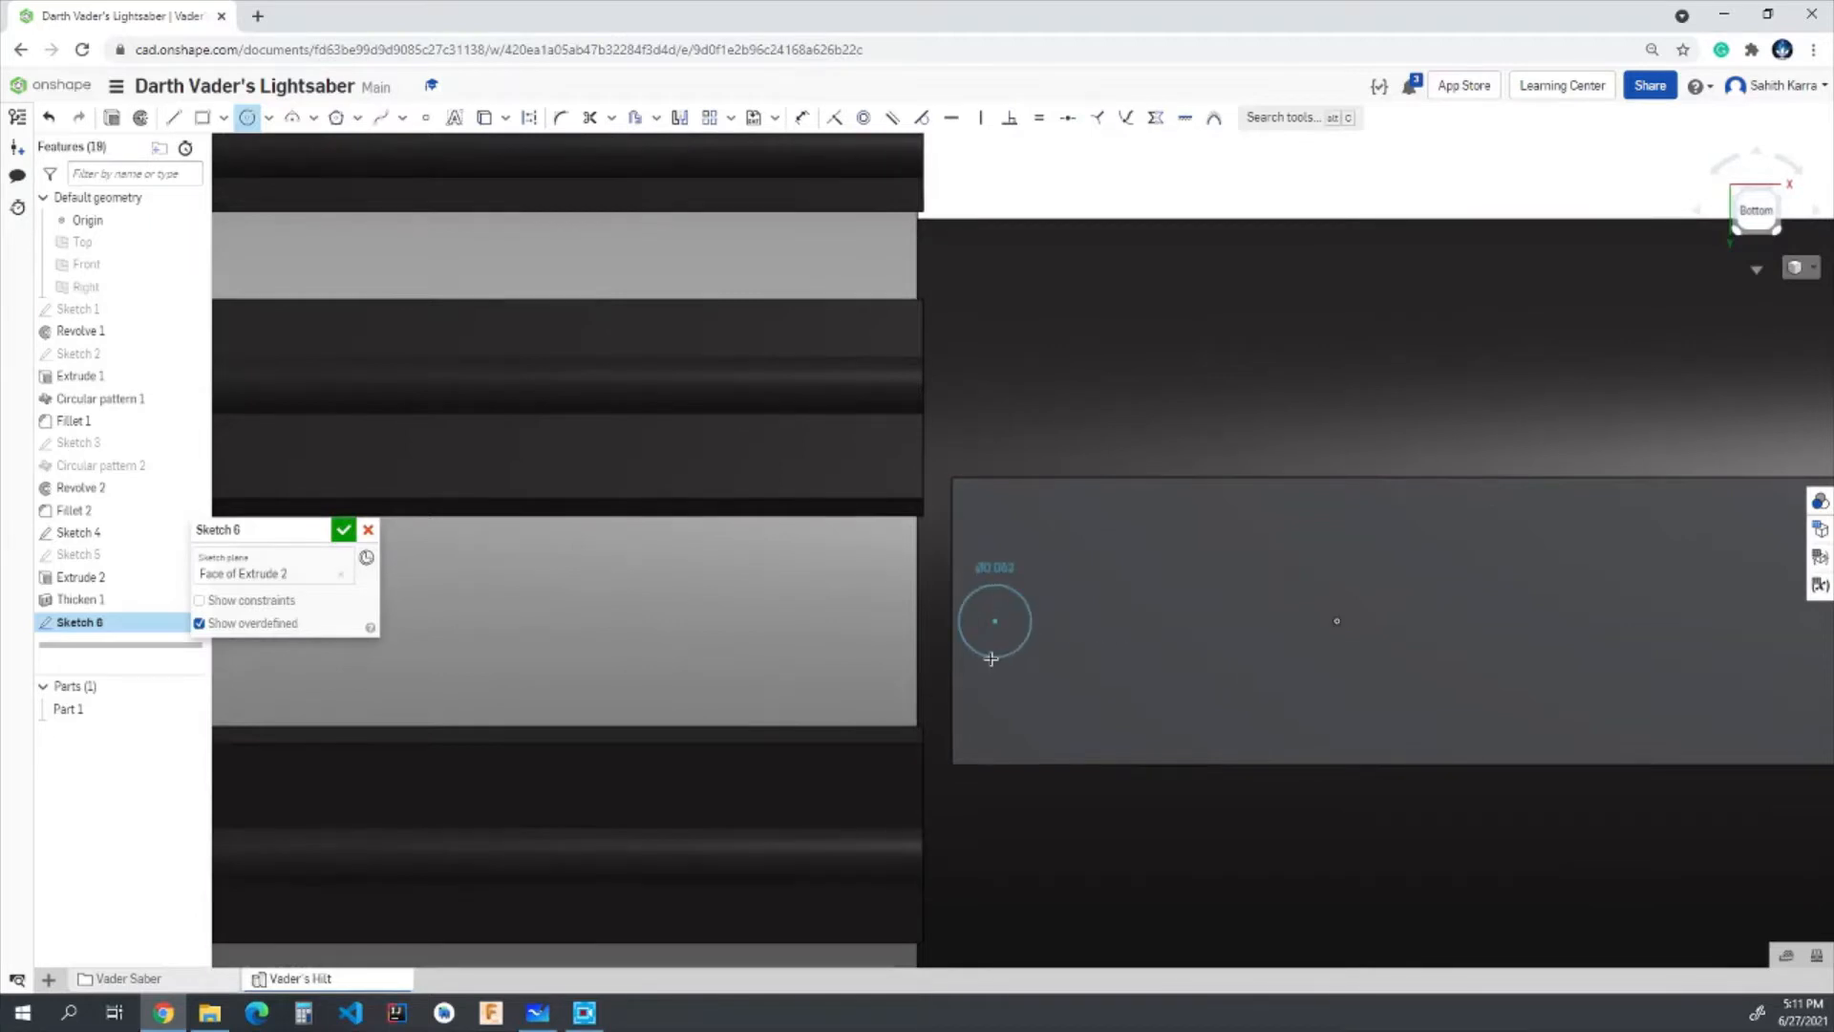
scroll(991, 659, "up", 5)
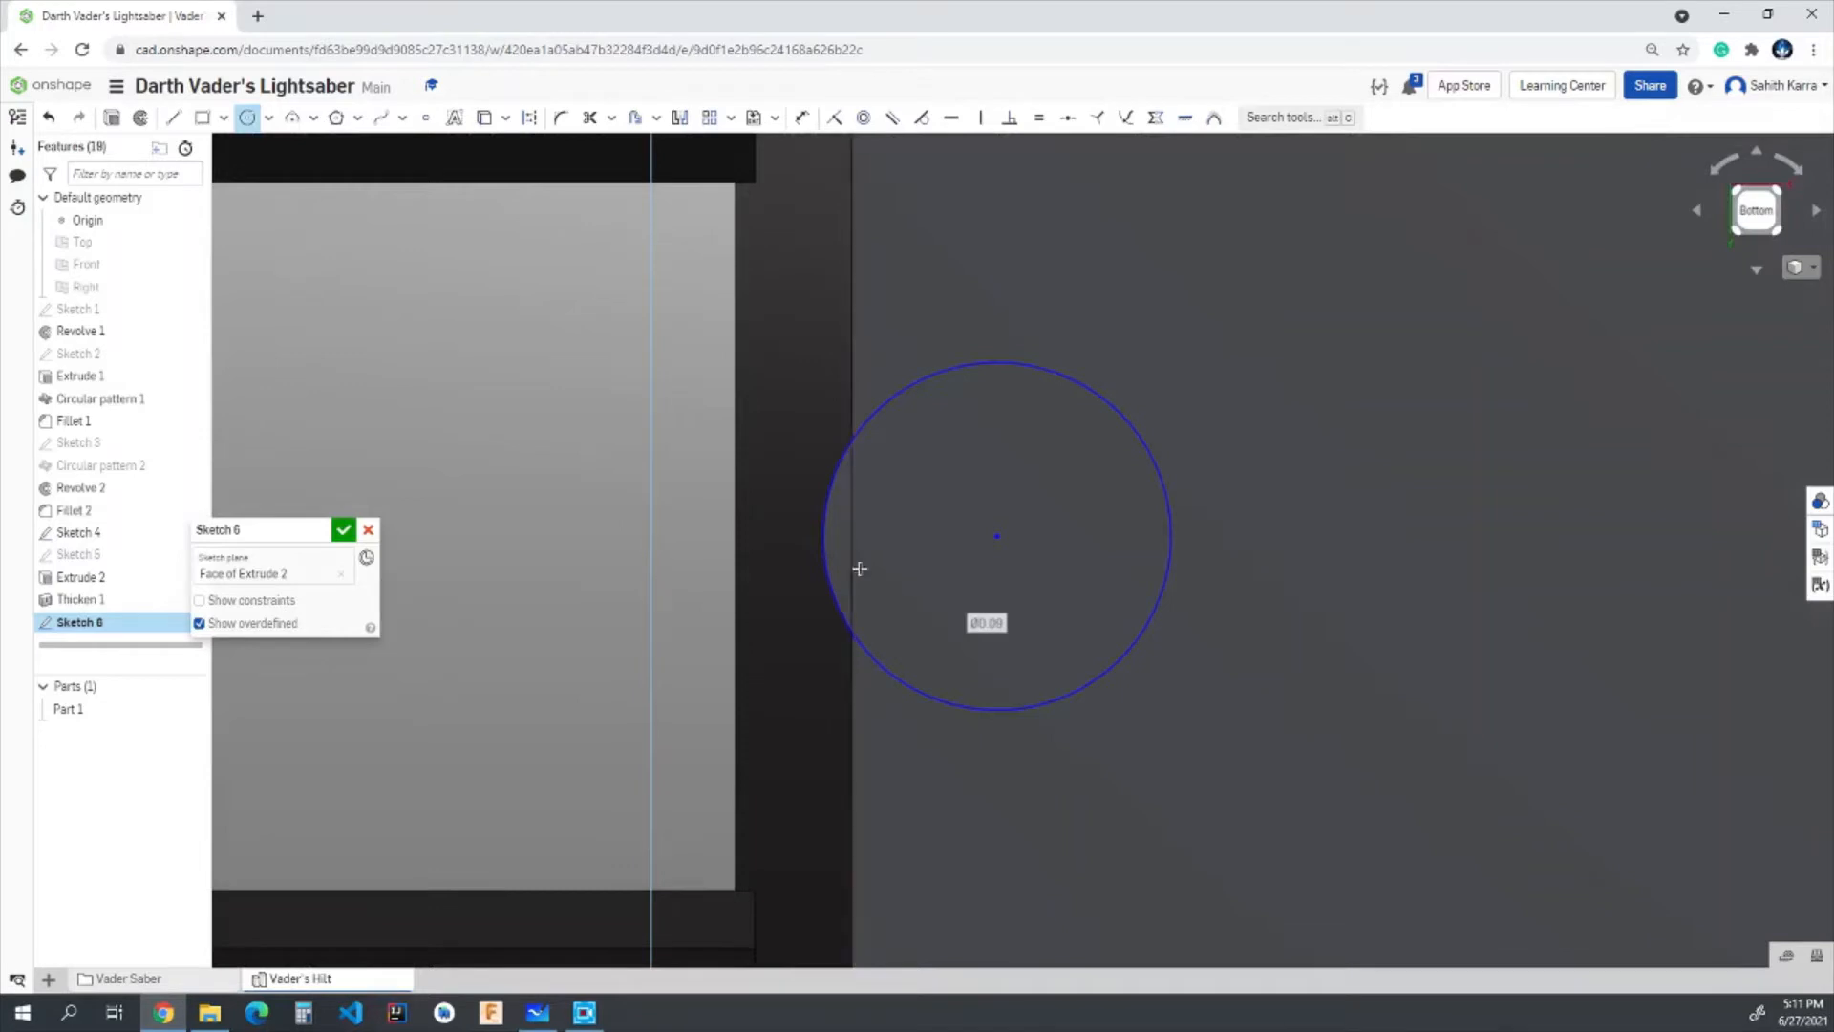
key("Escape")
mouse_move(999, 537)
left_mouse_down()
mouse_move(1171, 558)
mouse_move(1189, 538)
left_mouse_up()
key("u")
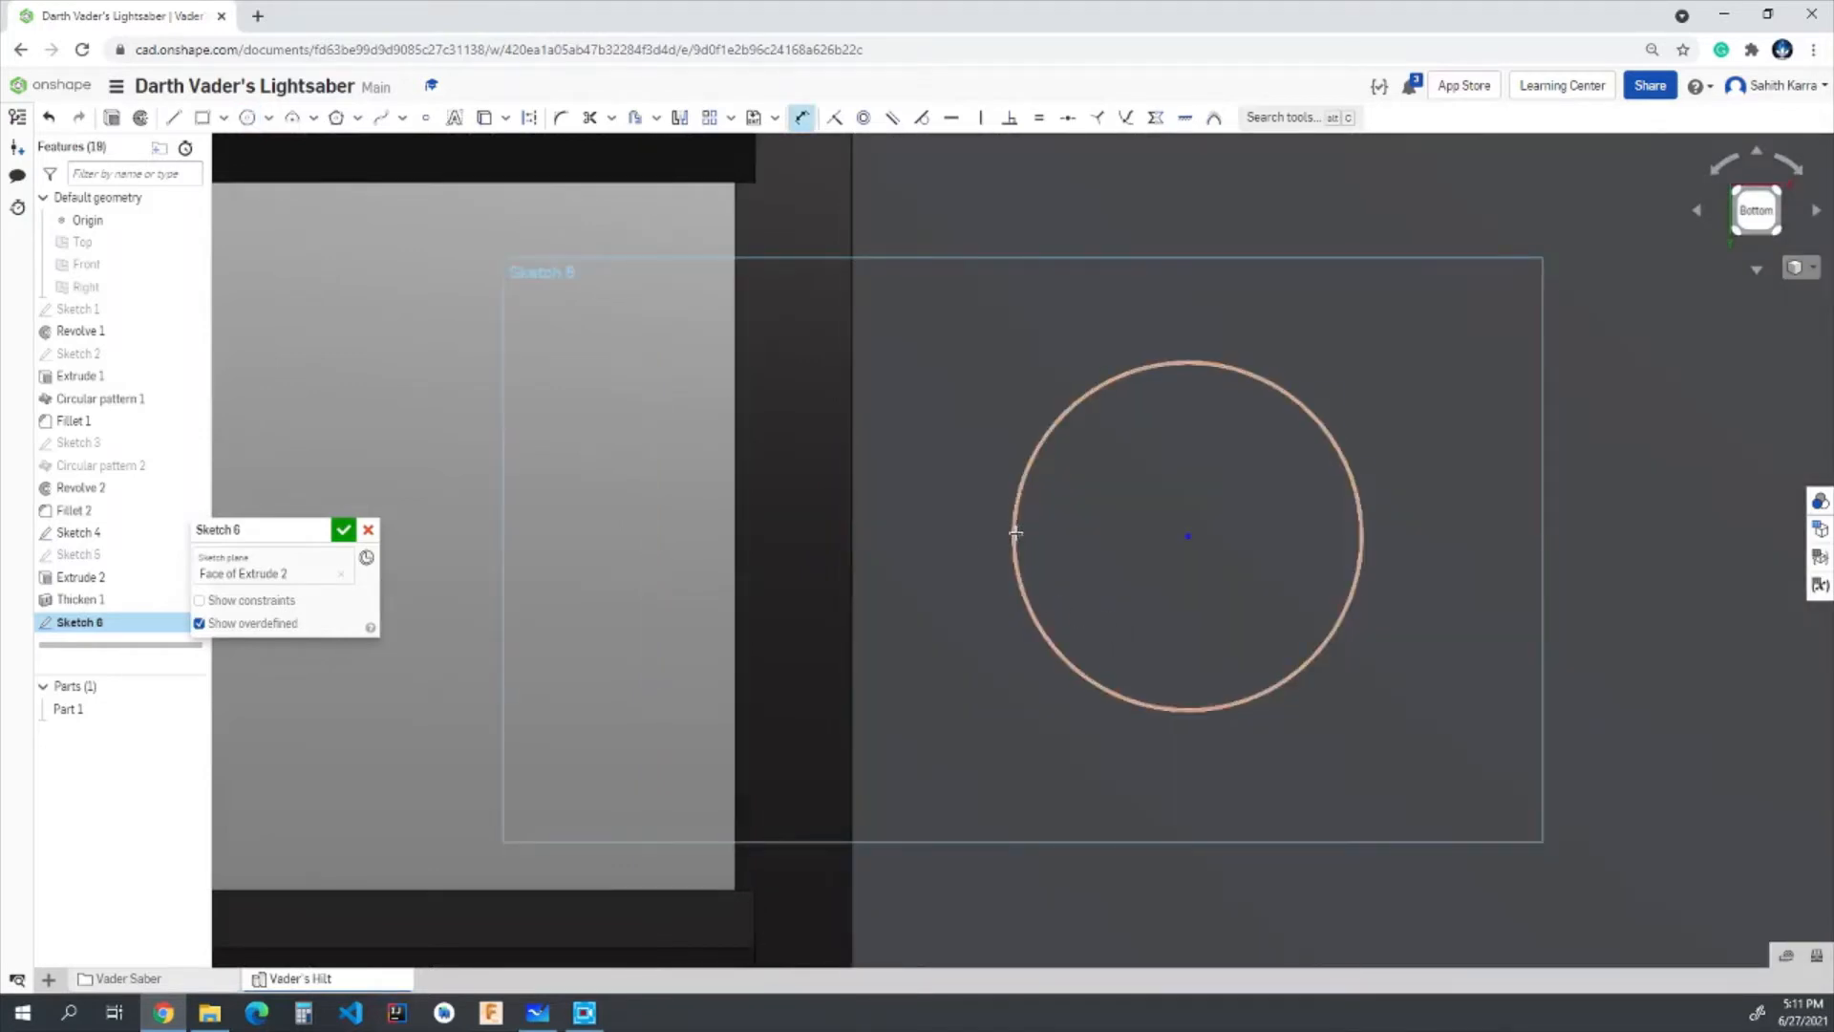
left_click(851, 536)
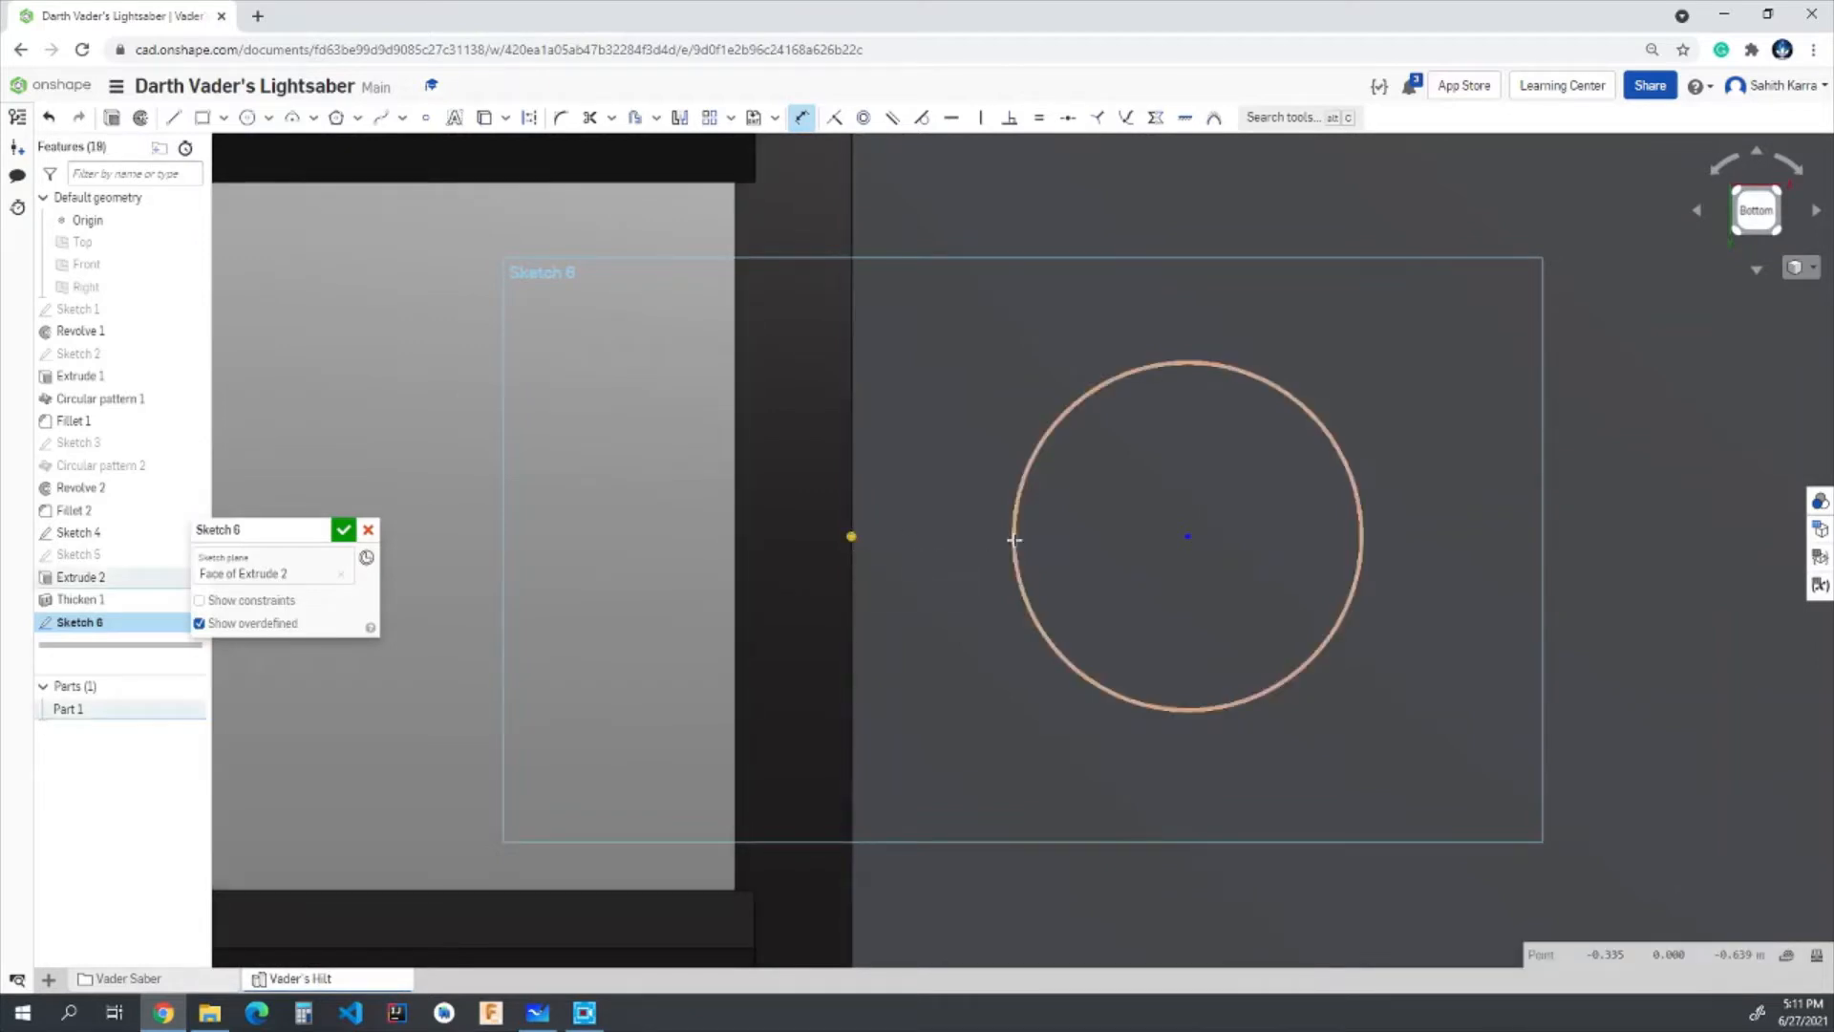
left_click(1014, 539)
key("Escape")
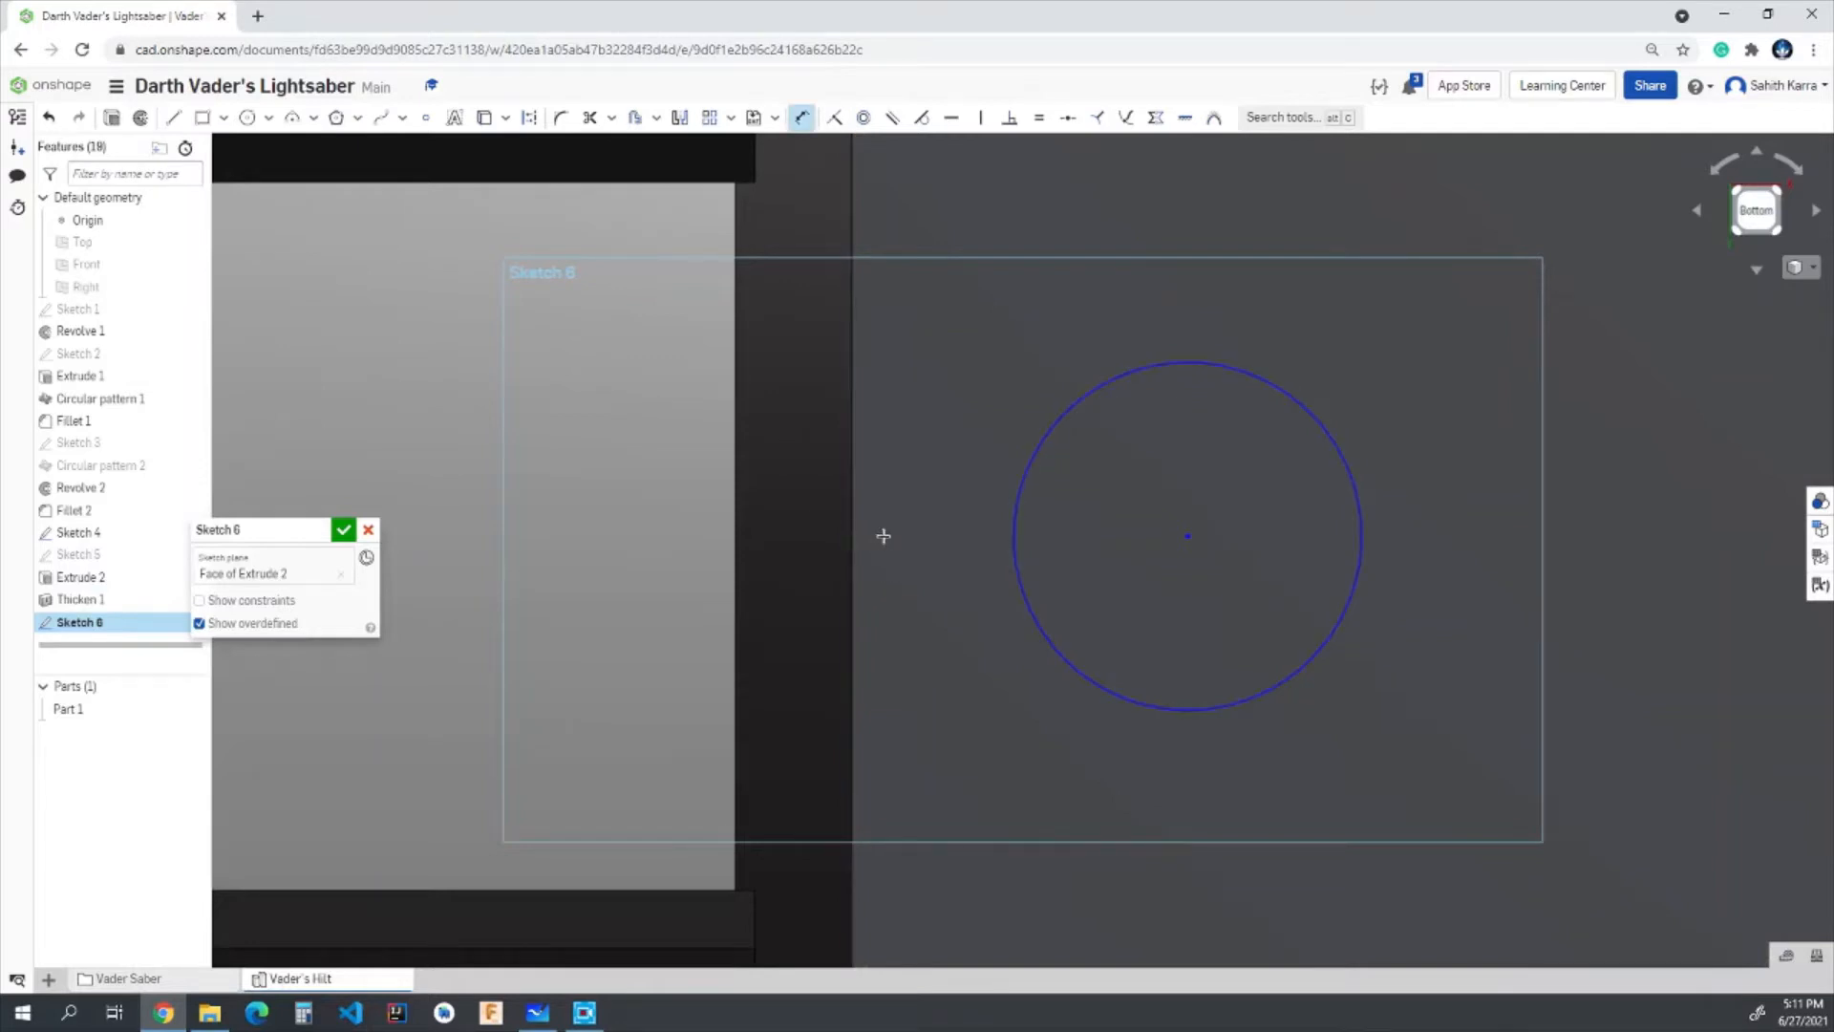
- Dimension the gap between the midpoint of the block's grip-side edge and the circle to 0.01 in
left_click(851, 538)
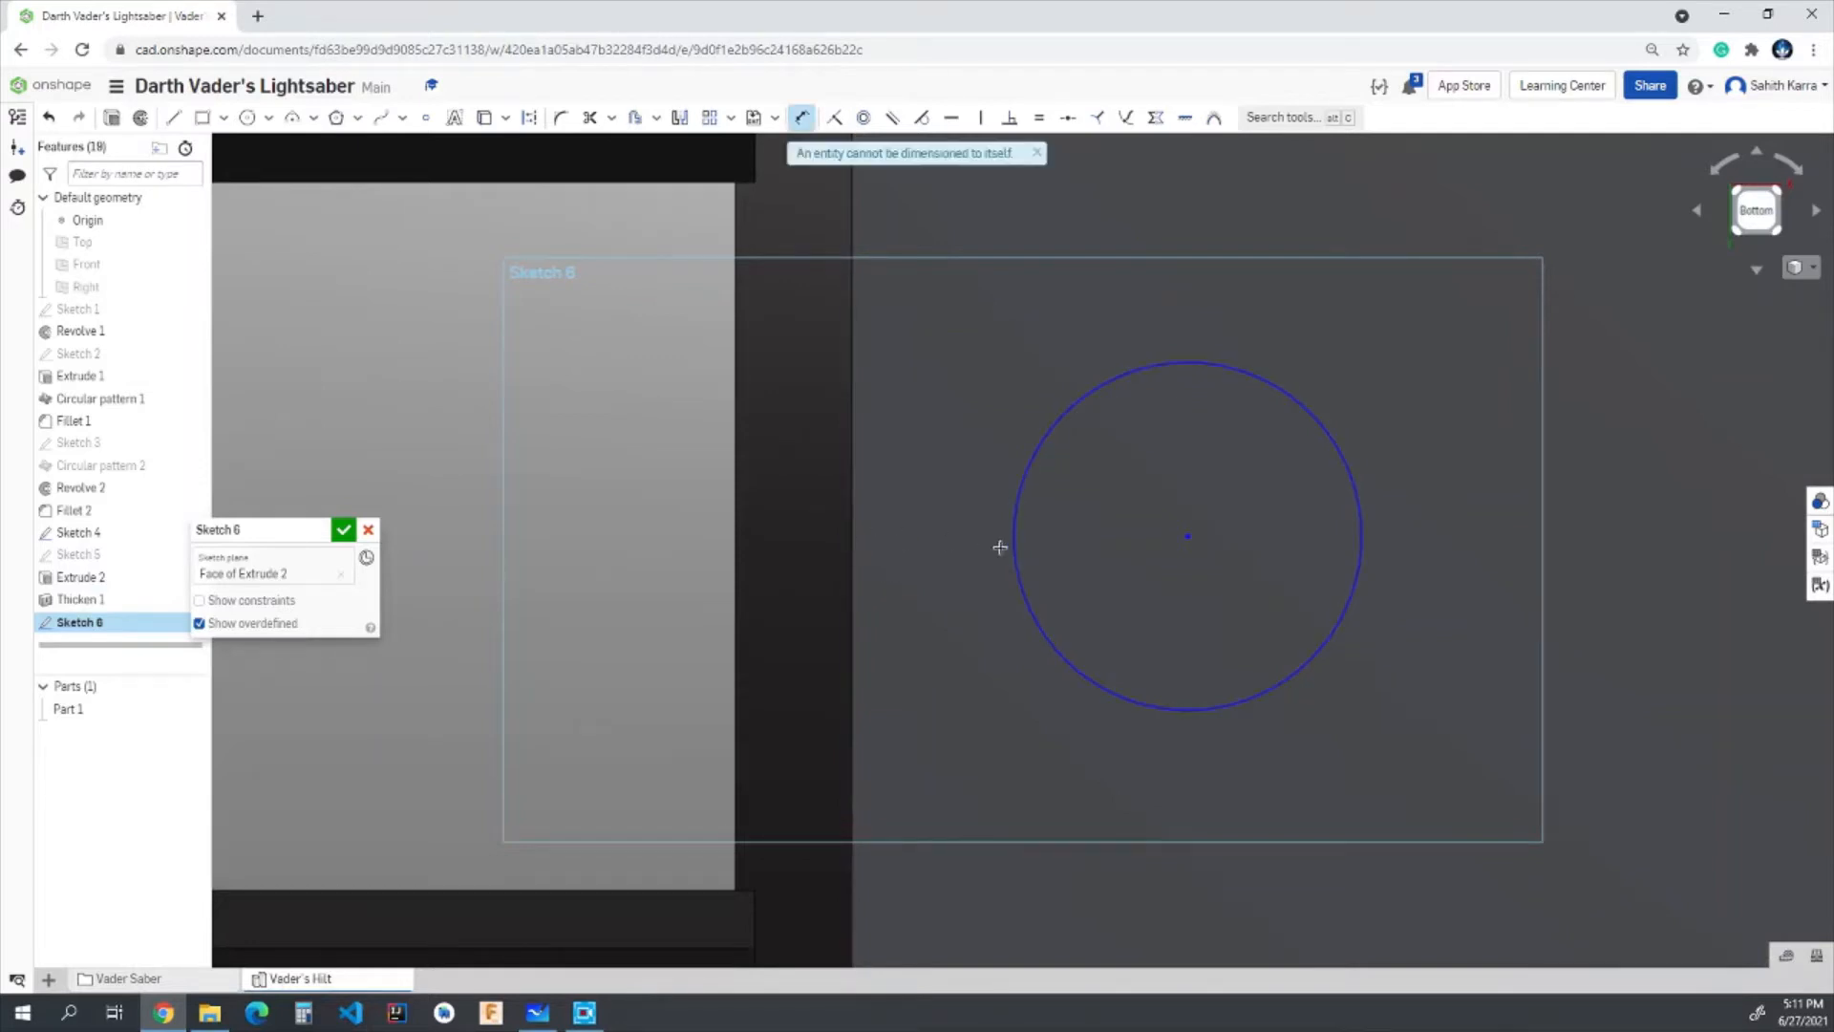
left_click(851, 538)
left_click(1013, 538)
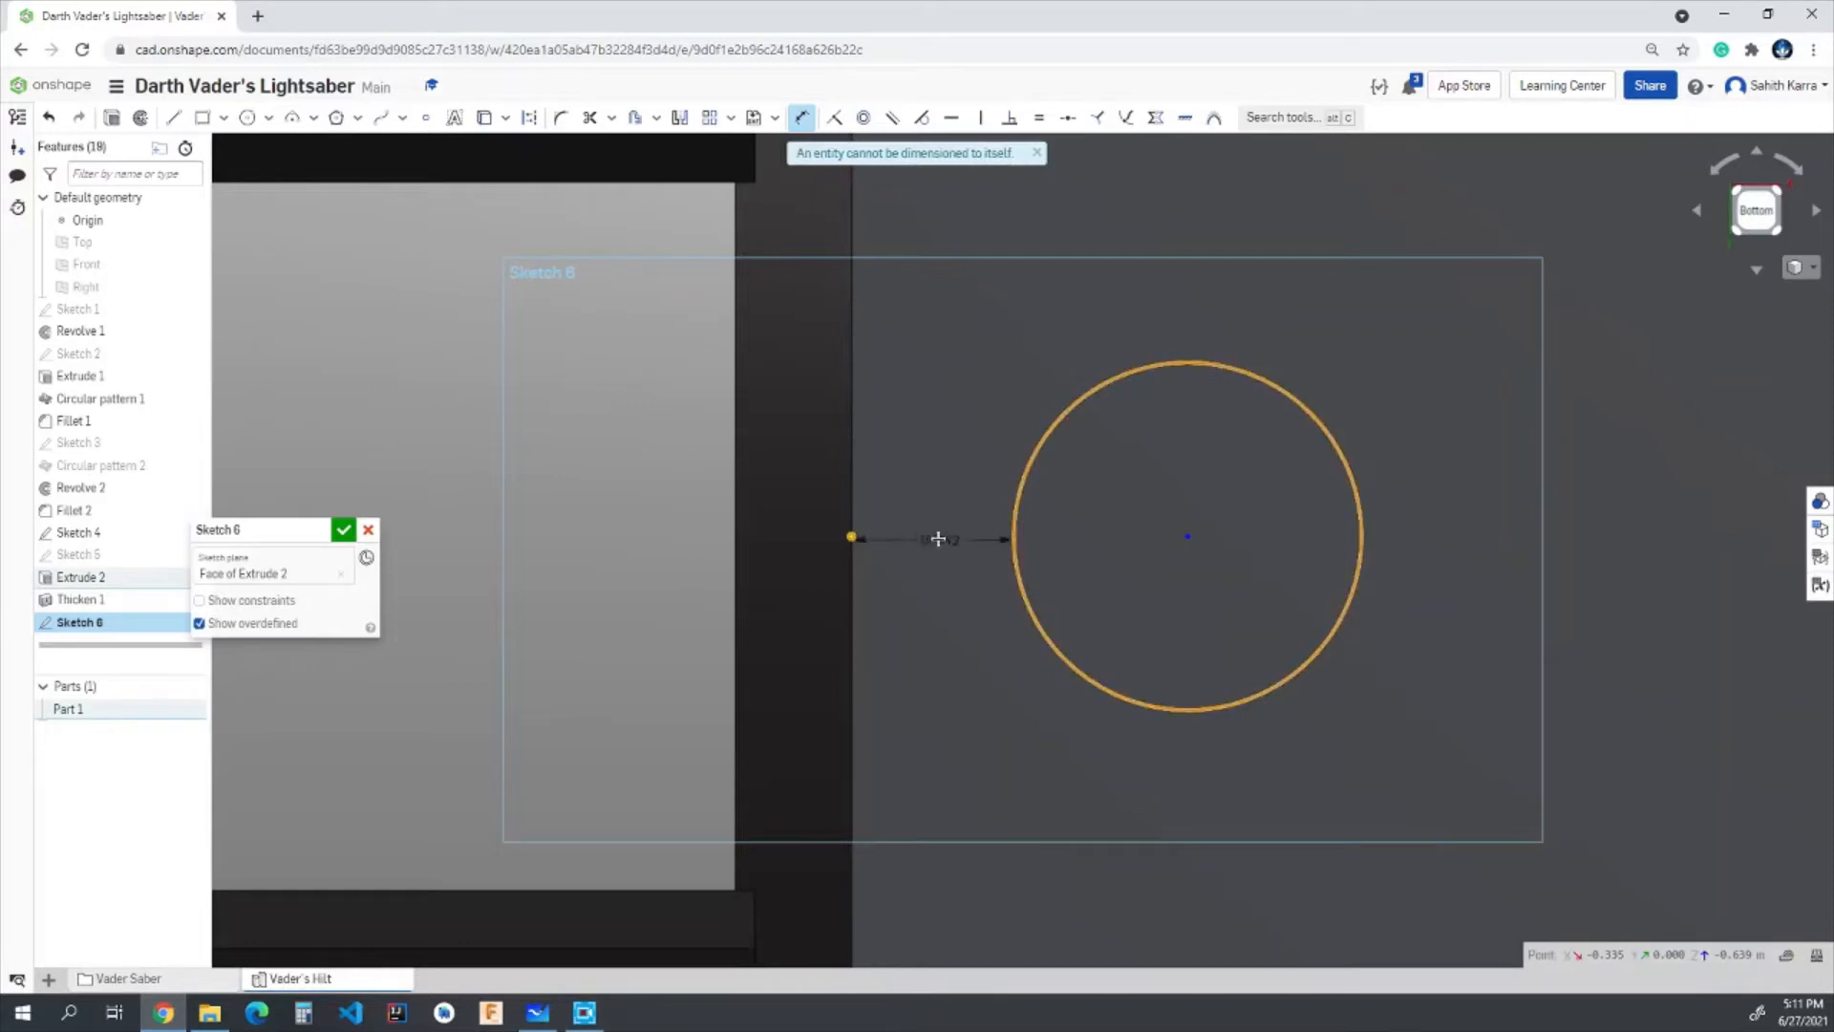
left_click(930, 540)
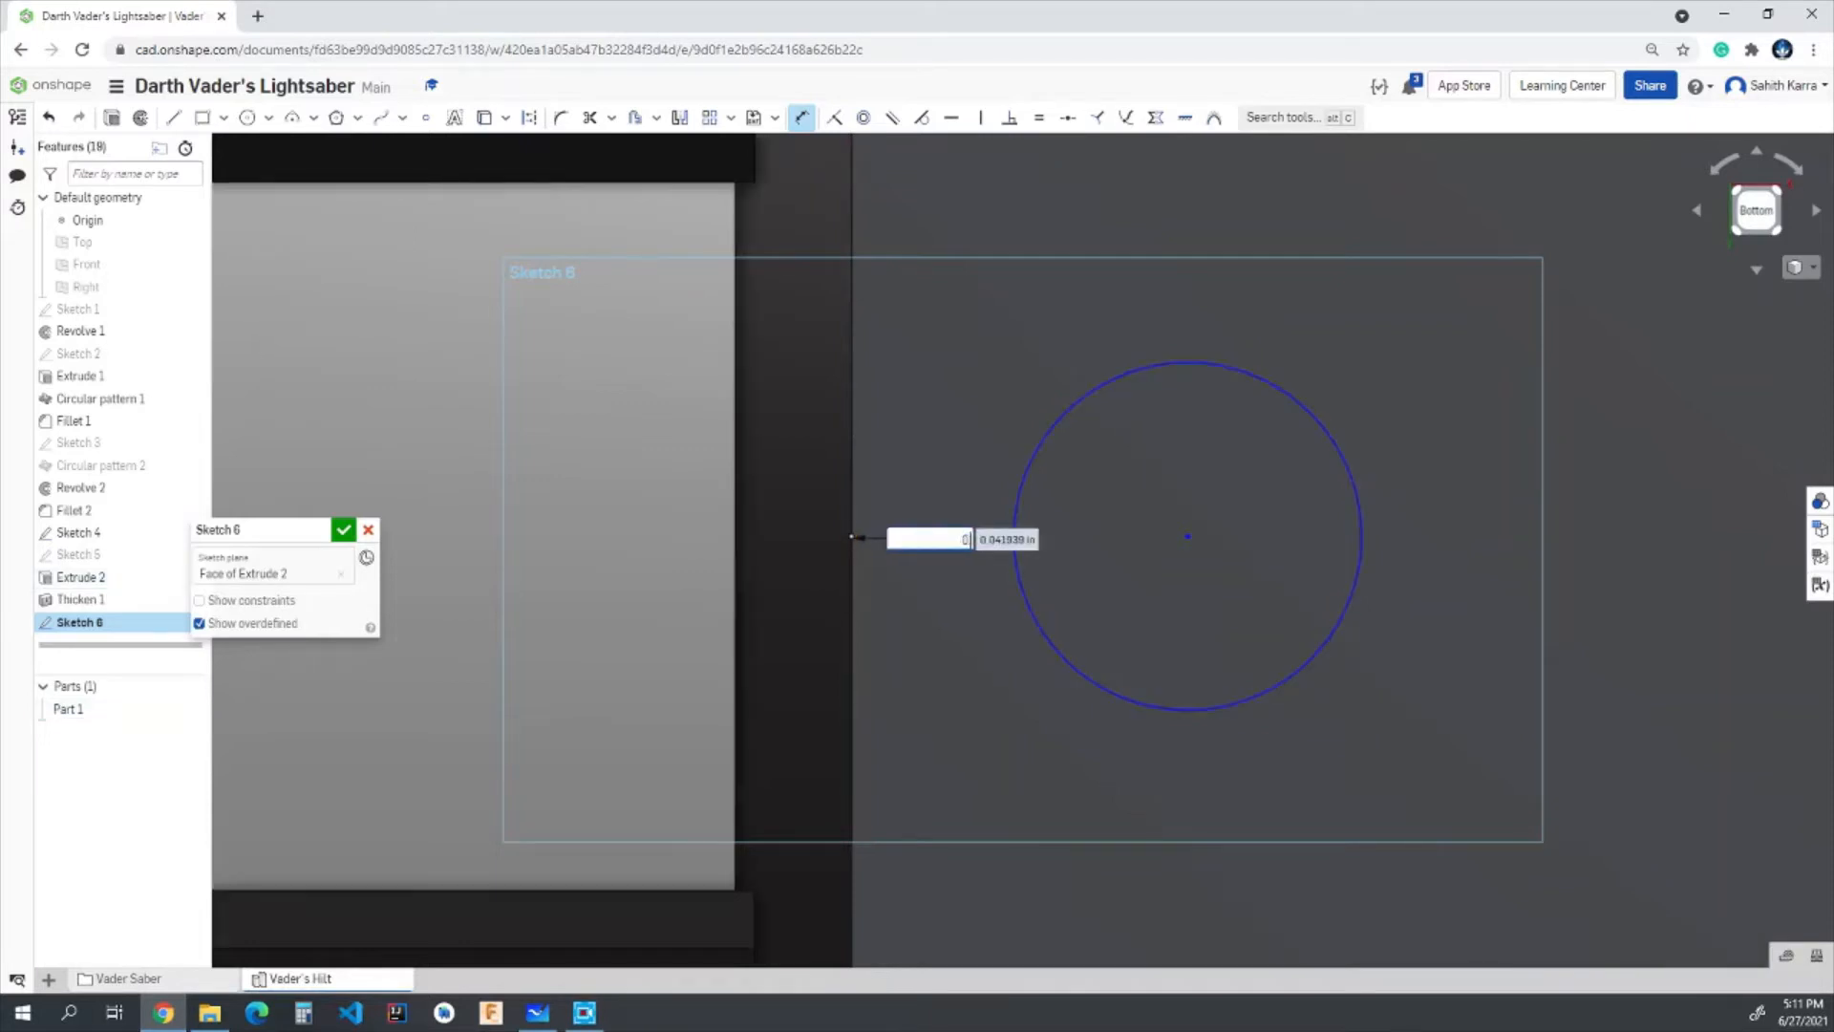
key("Return")
scroll(898, 573, "down", 5)
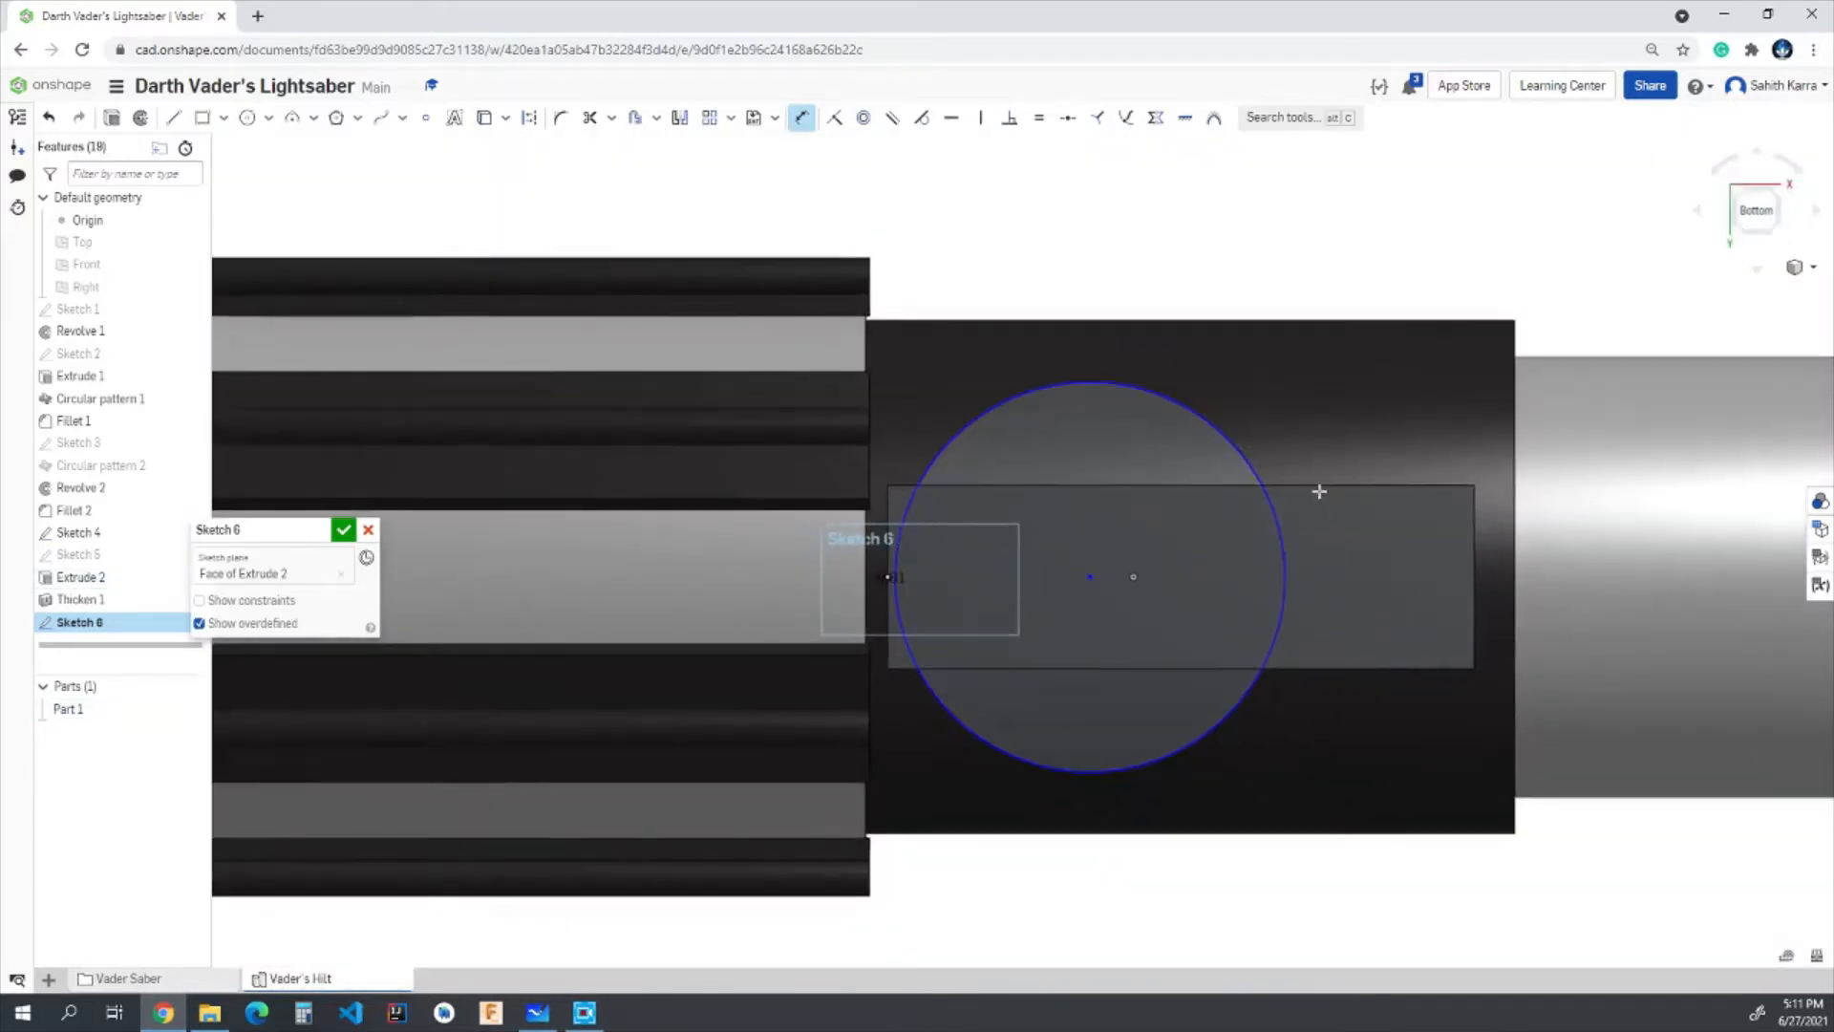
- Set the circle's diameter to 0.115 in
left_click(1287, 555)
left_click(1257, 399)
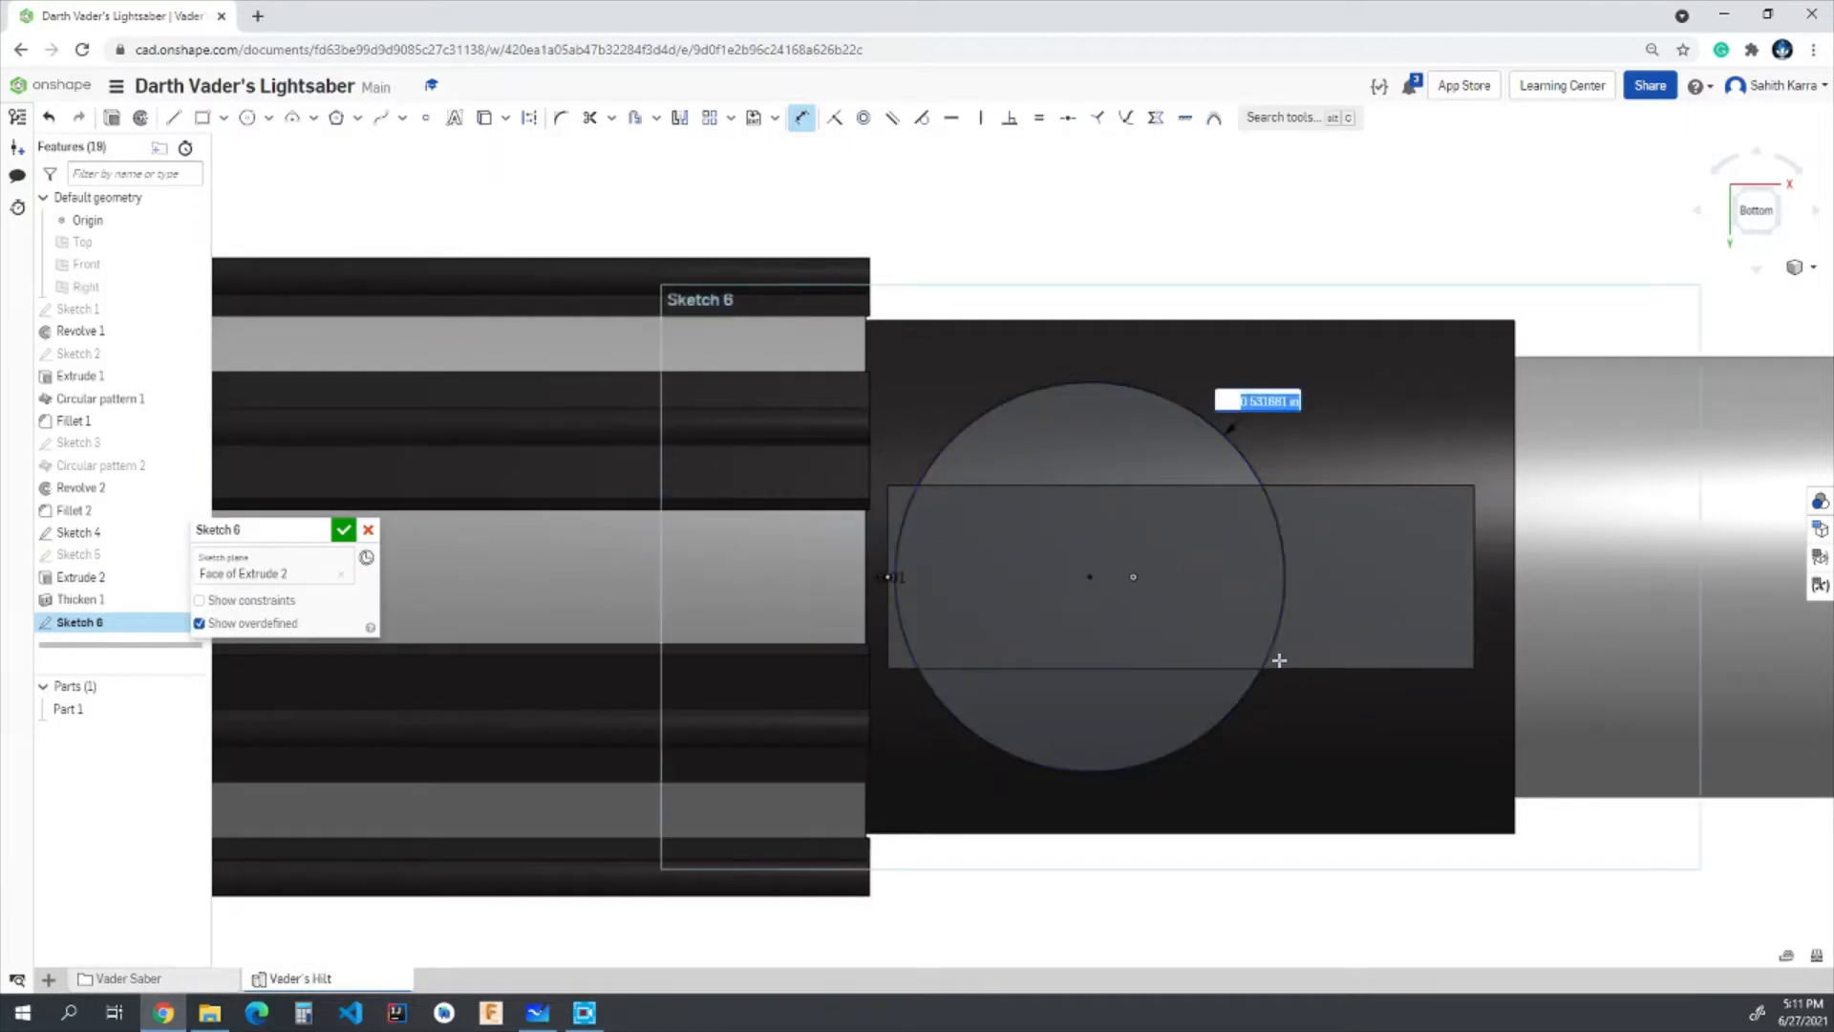
scroll(1277, 659, "up", 3)
type("0.115")
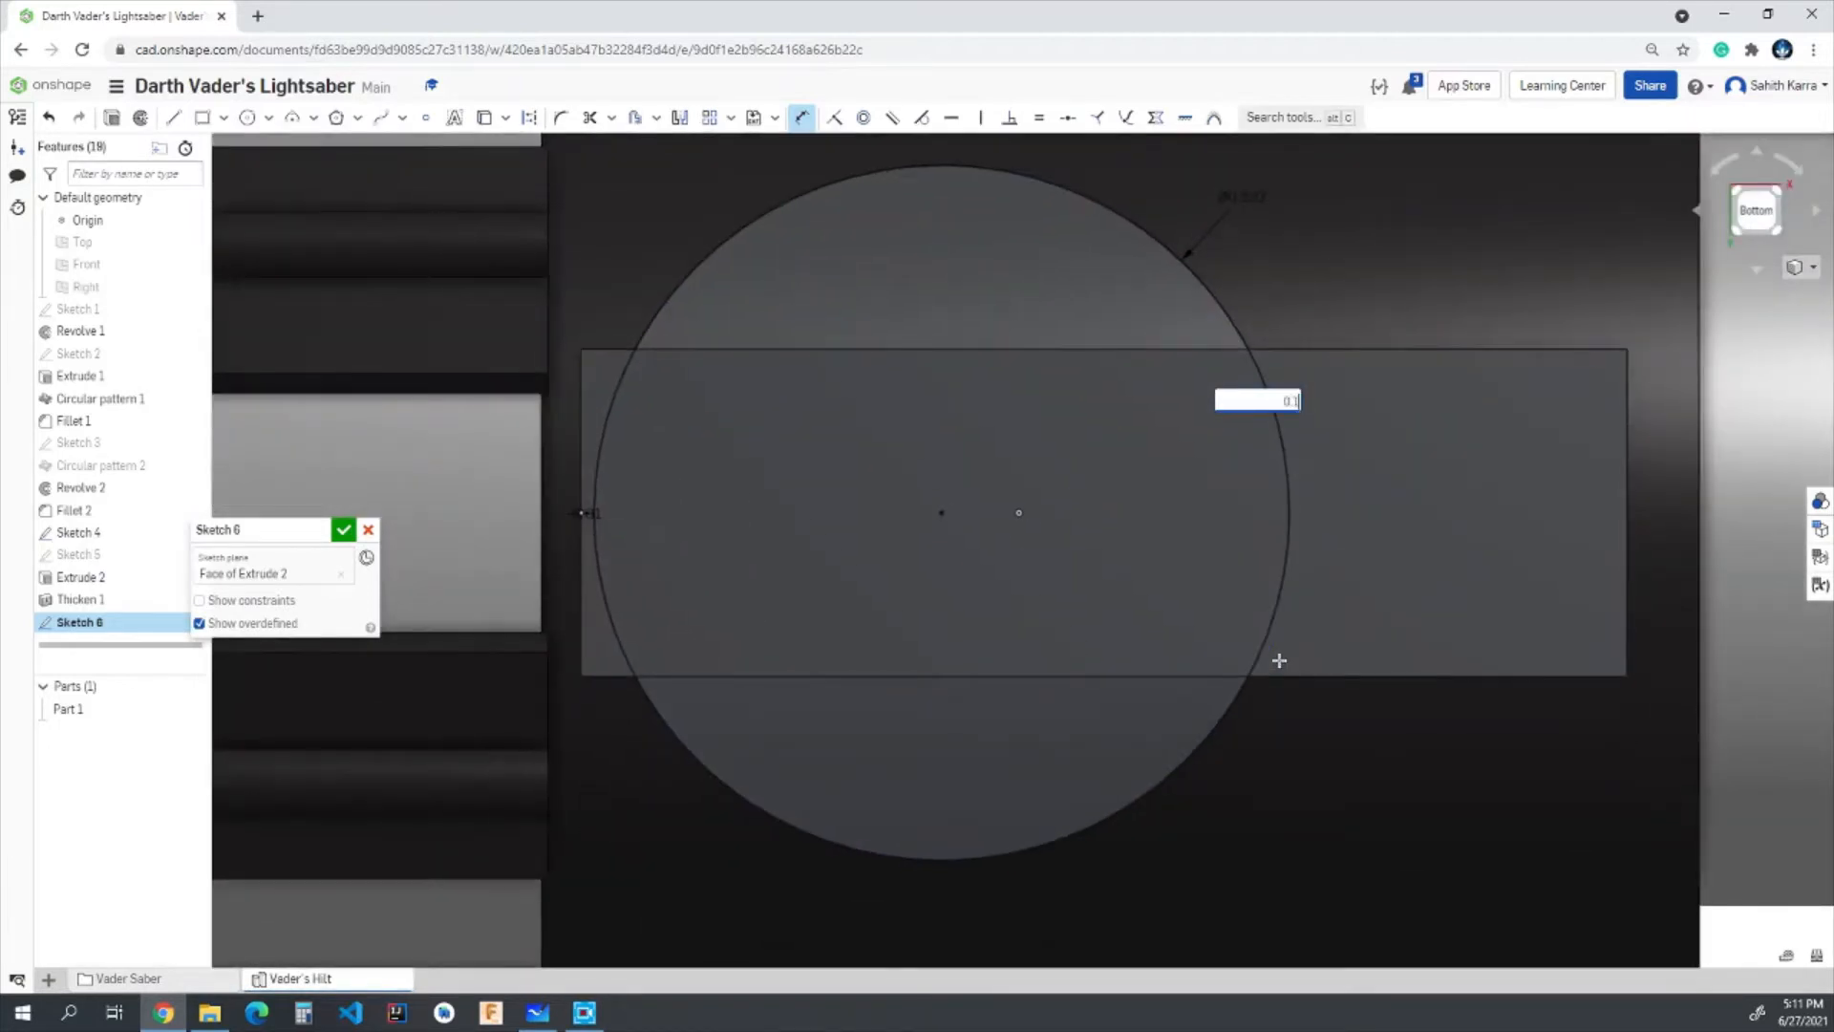
key("Return")
scroll(994, 573, "up", 3)
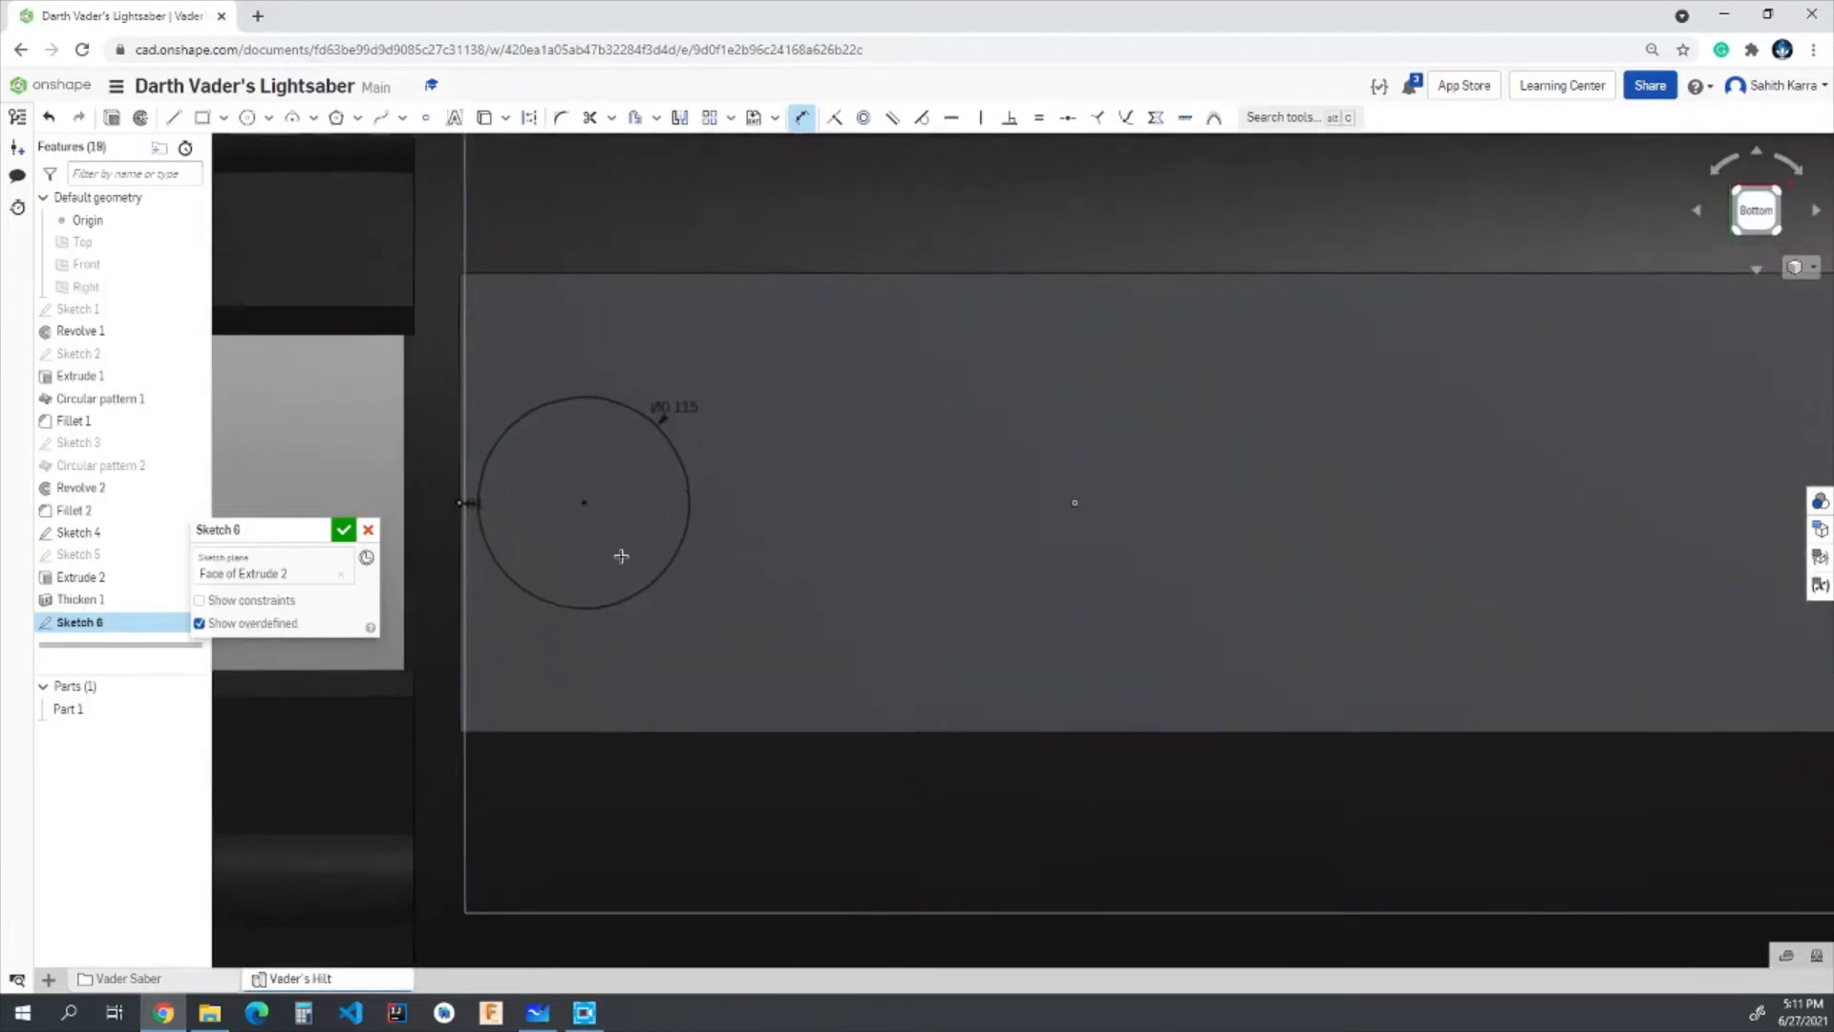
scroll(619, 552, "up", 2)
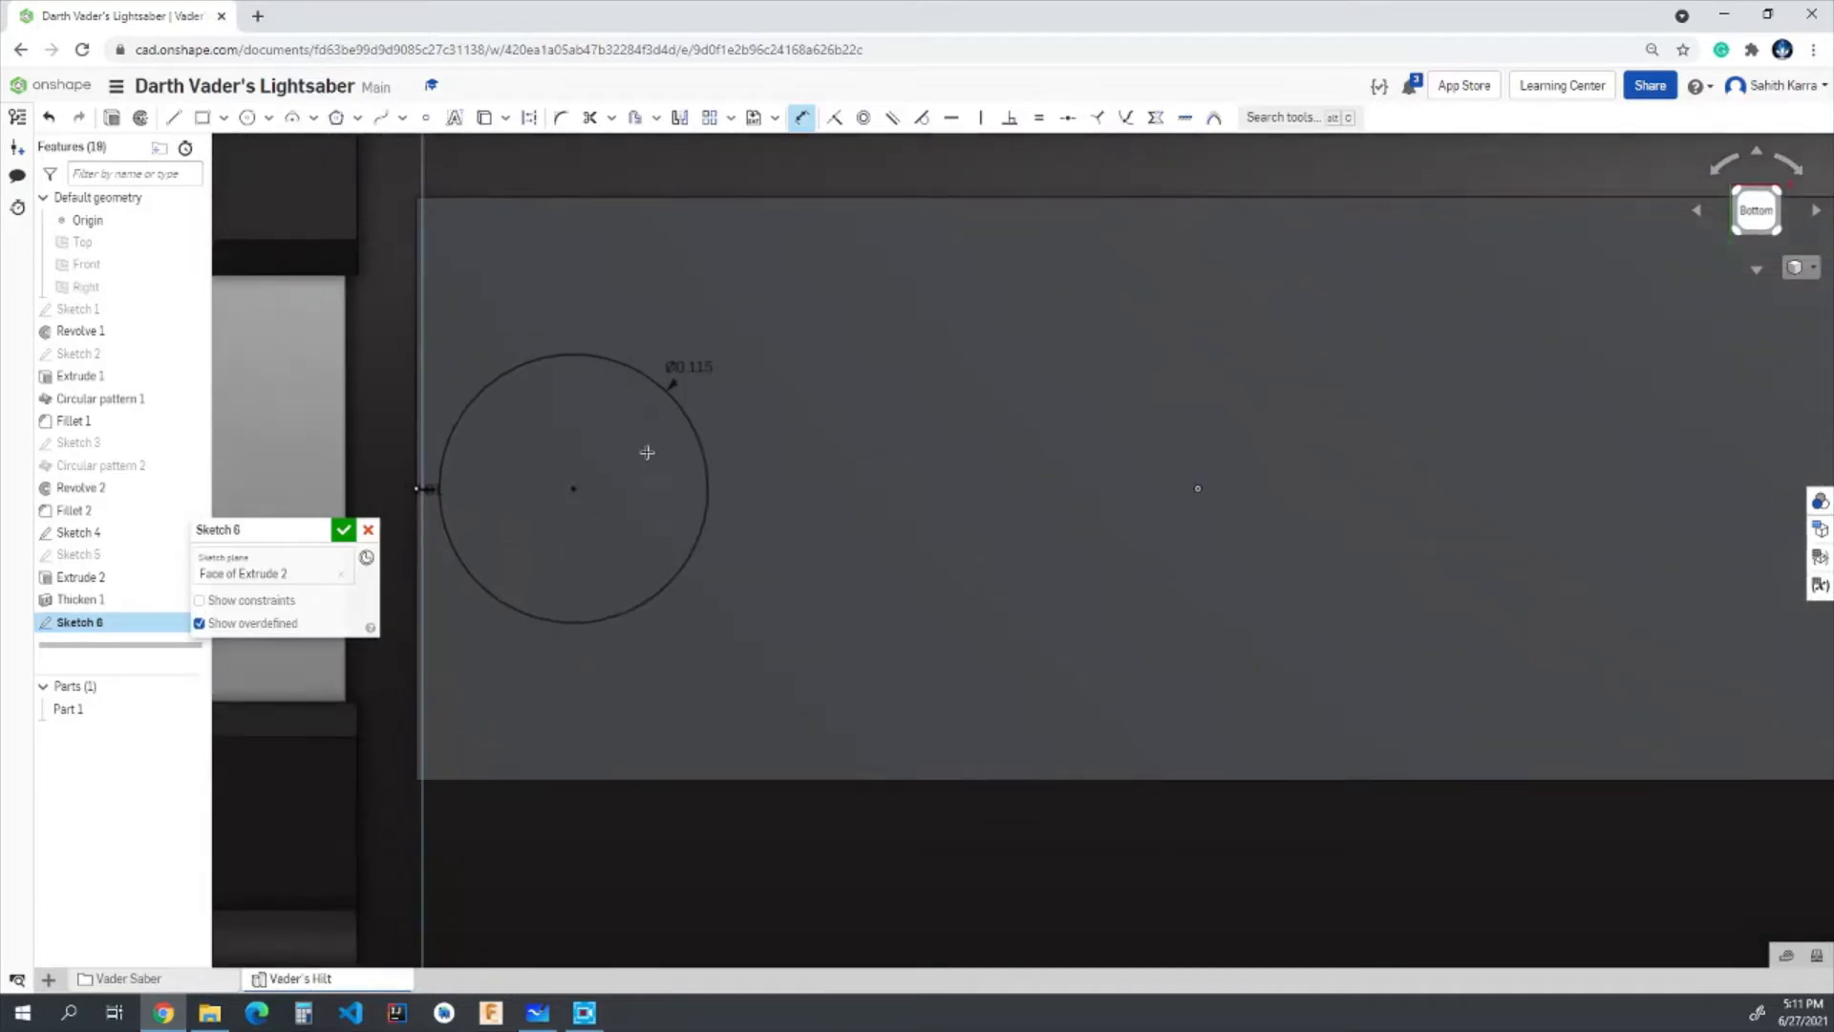
- Create a linear pattern of the circle along the block's length with a spacing of 0.135 in
left_click(709, 118)
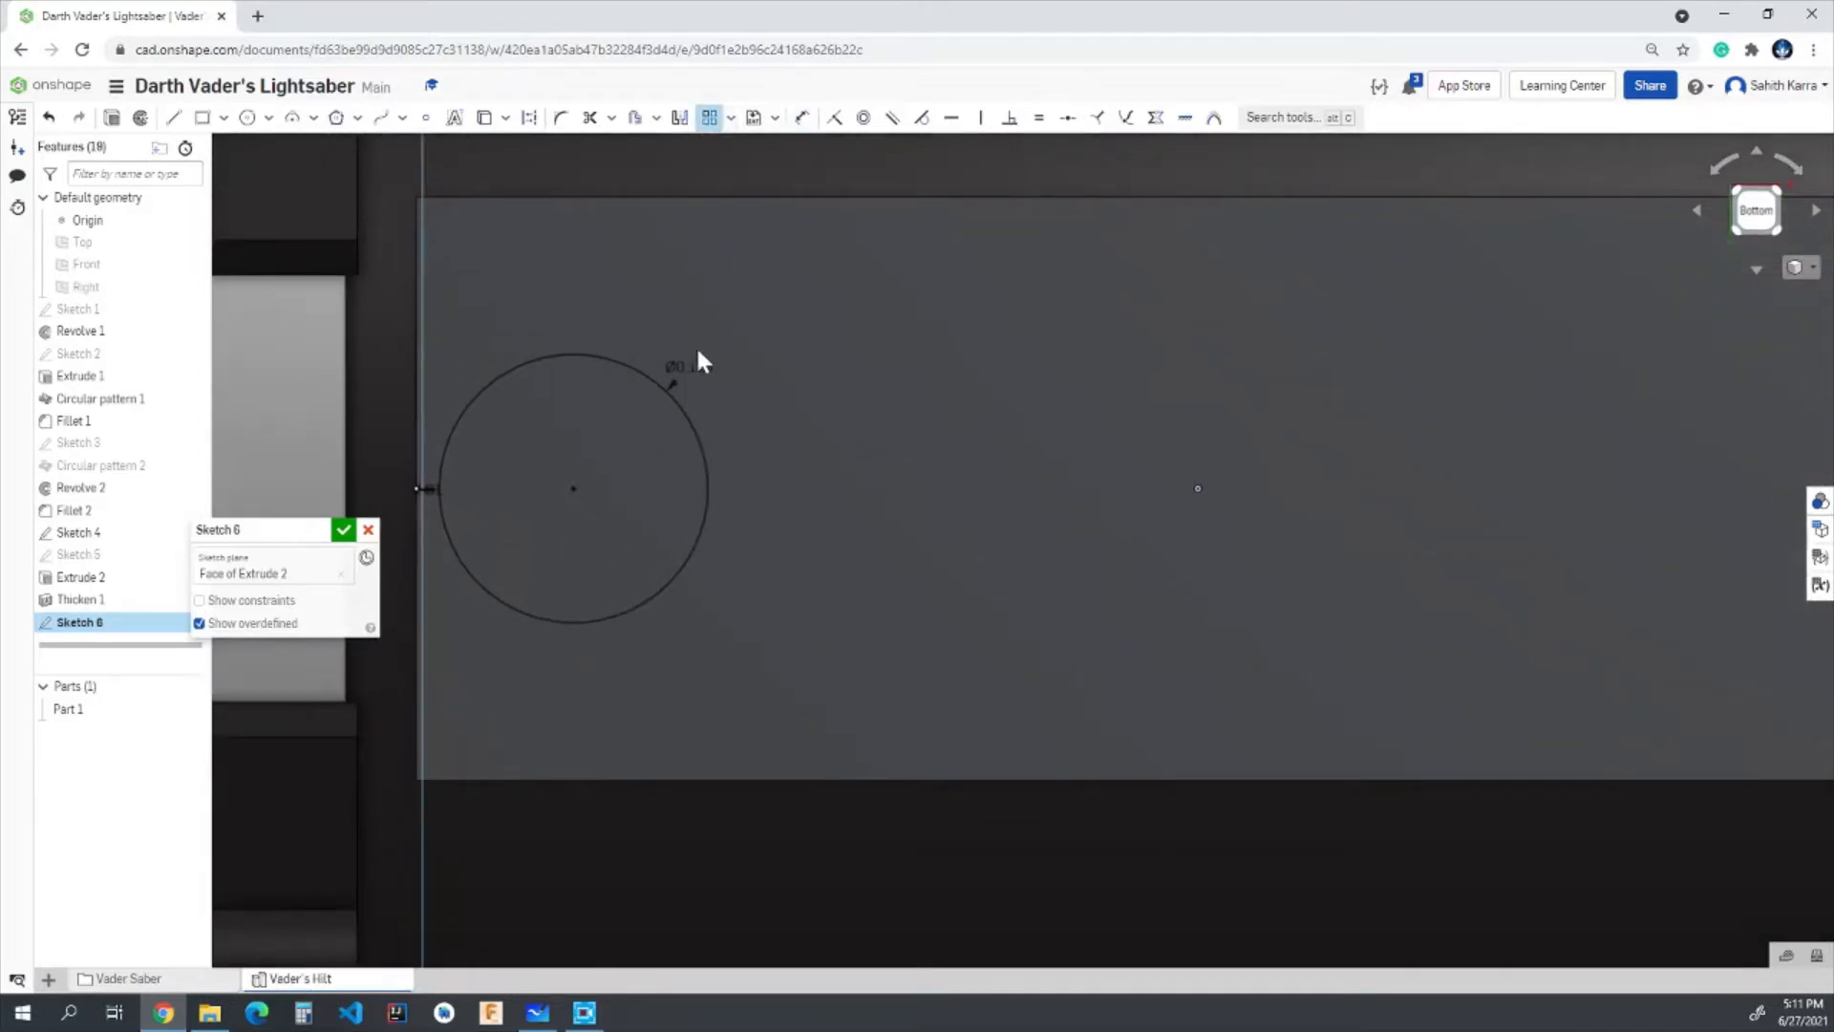
left_click(693, 424)
scroll(956, 516, "down", 5)
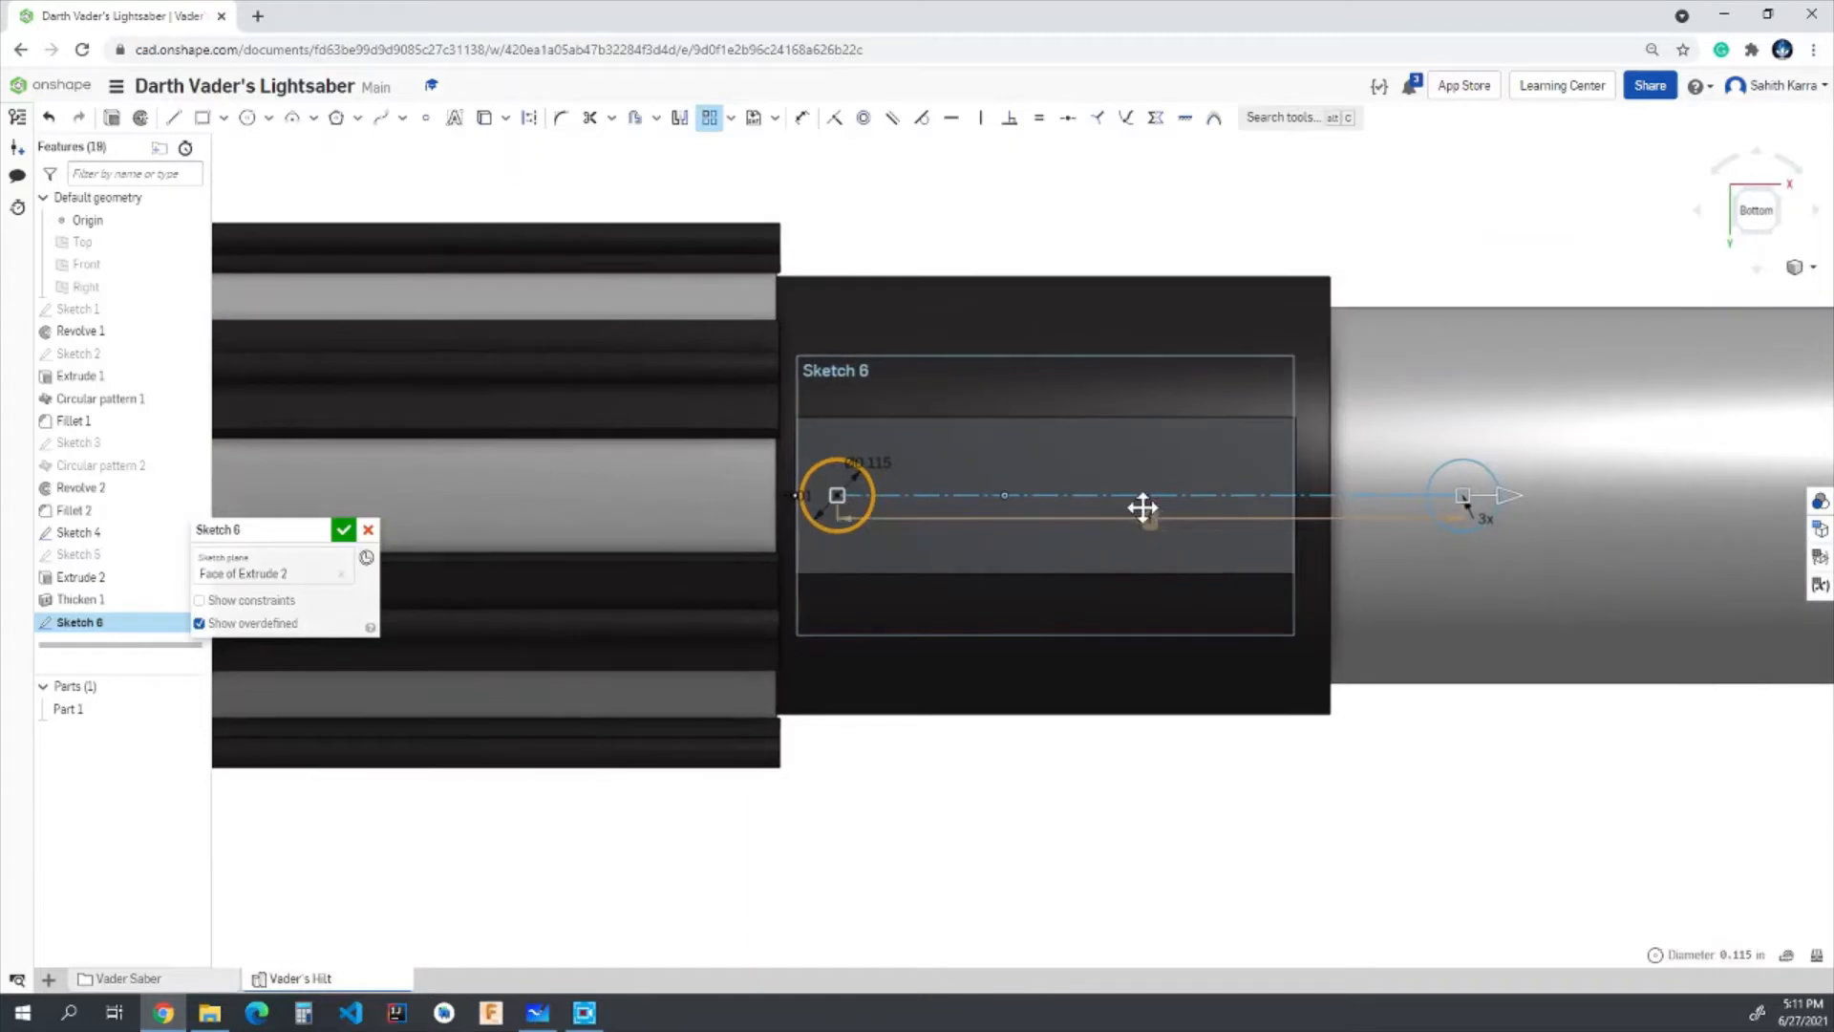
left_click(1150, 513)
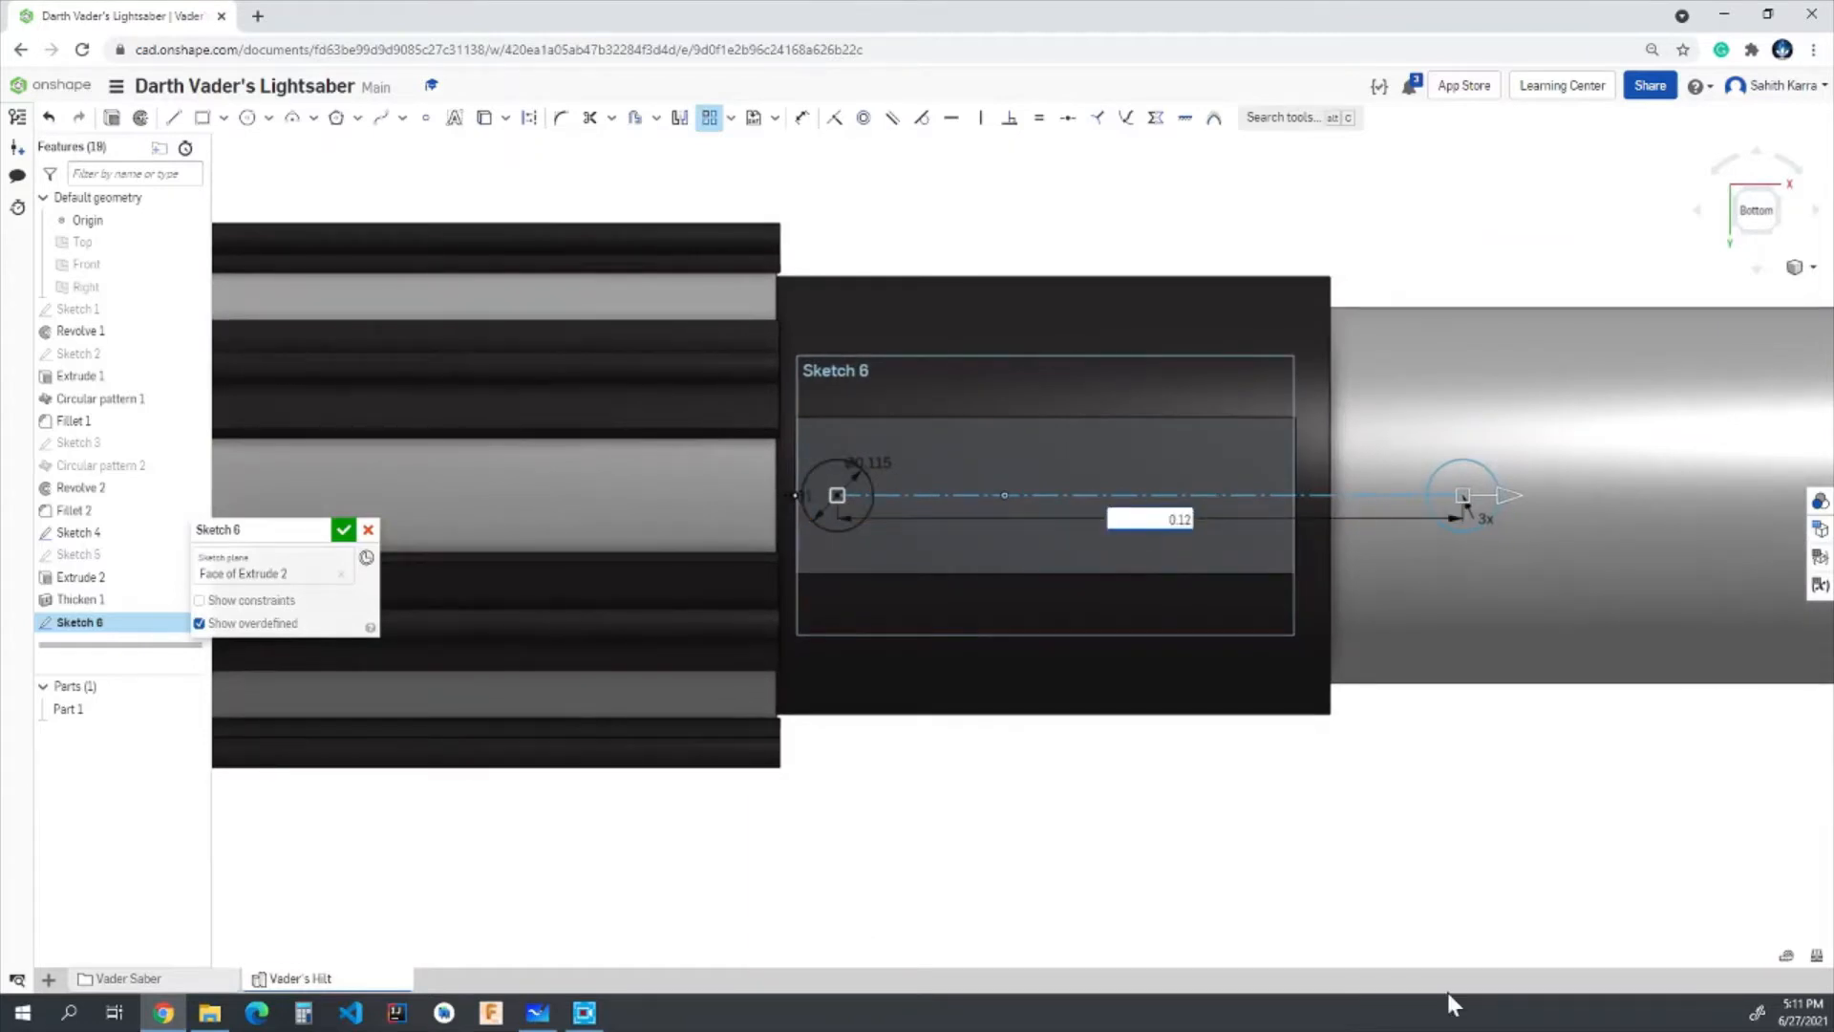
type("0.135")
key("Return")
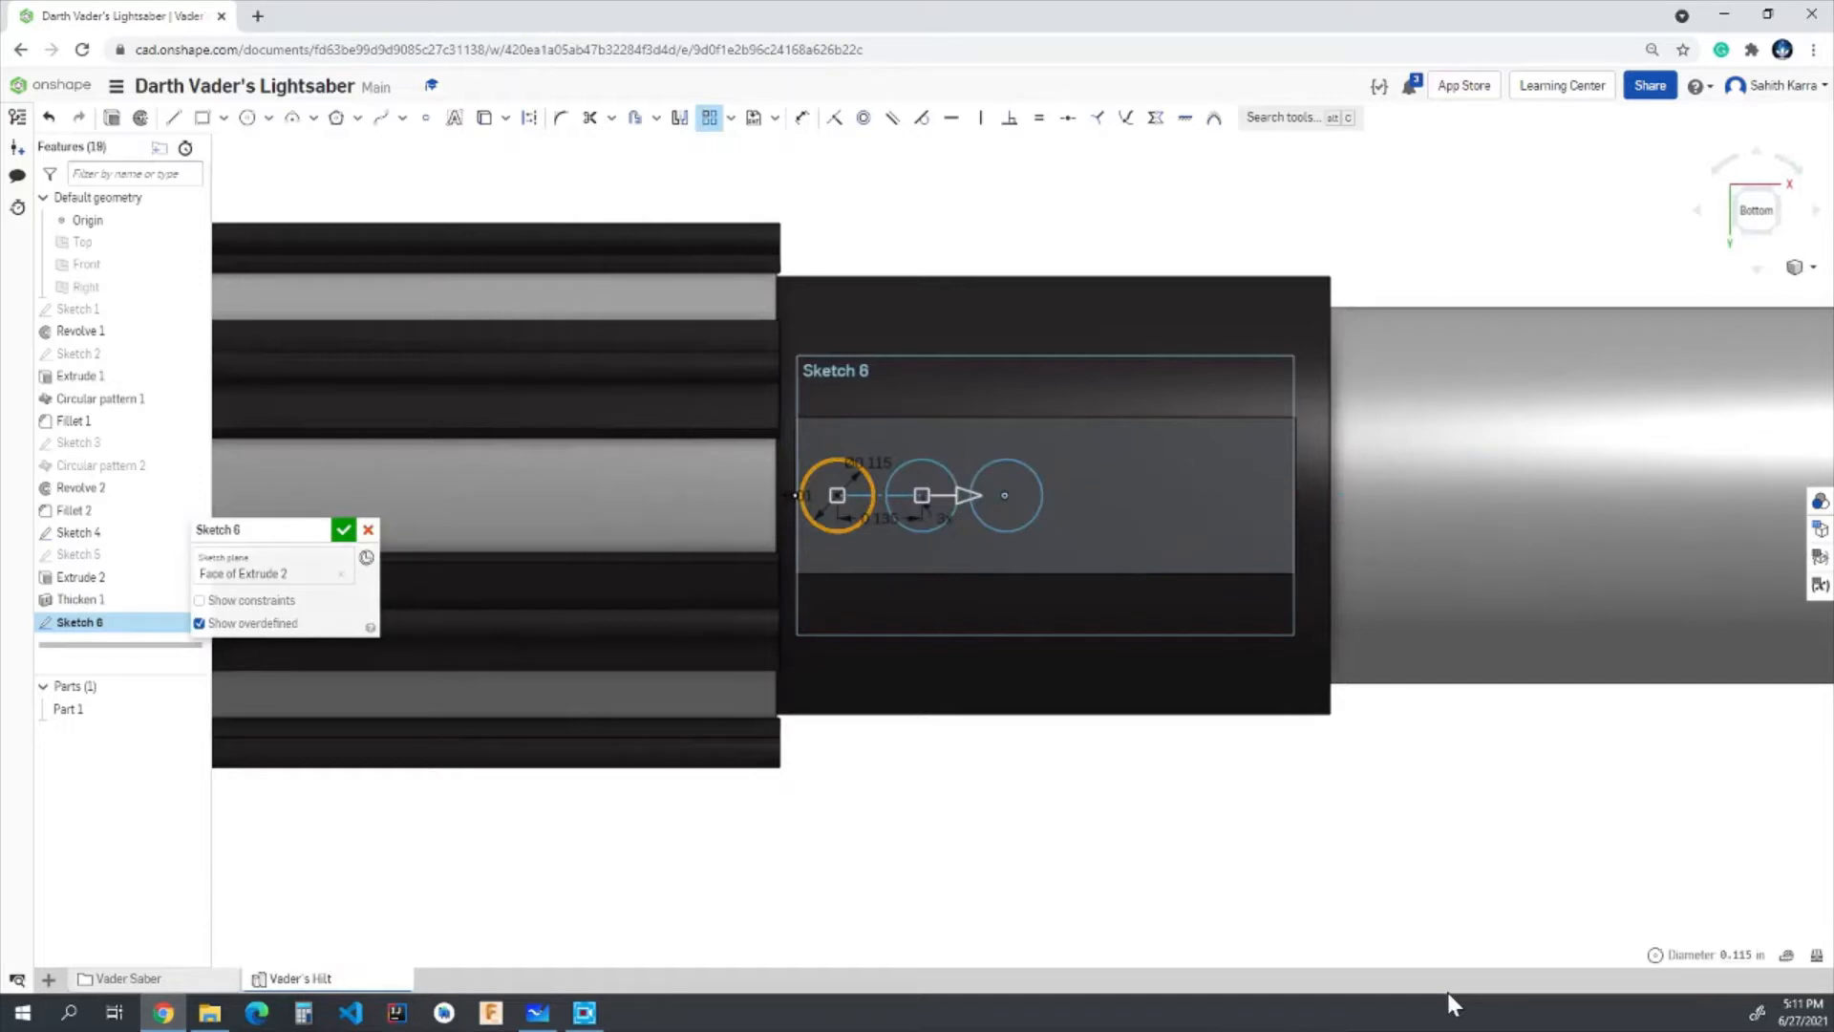
- Set the linear pattern to 6 instances, accept it and finish the sketch
left_click(950, 517)
key("Return")
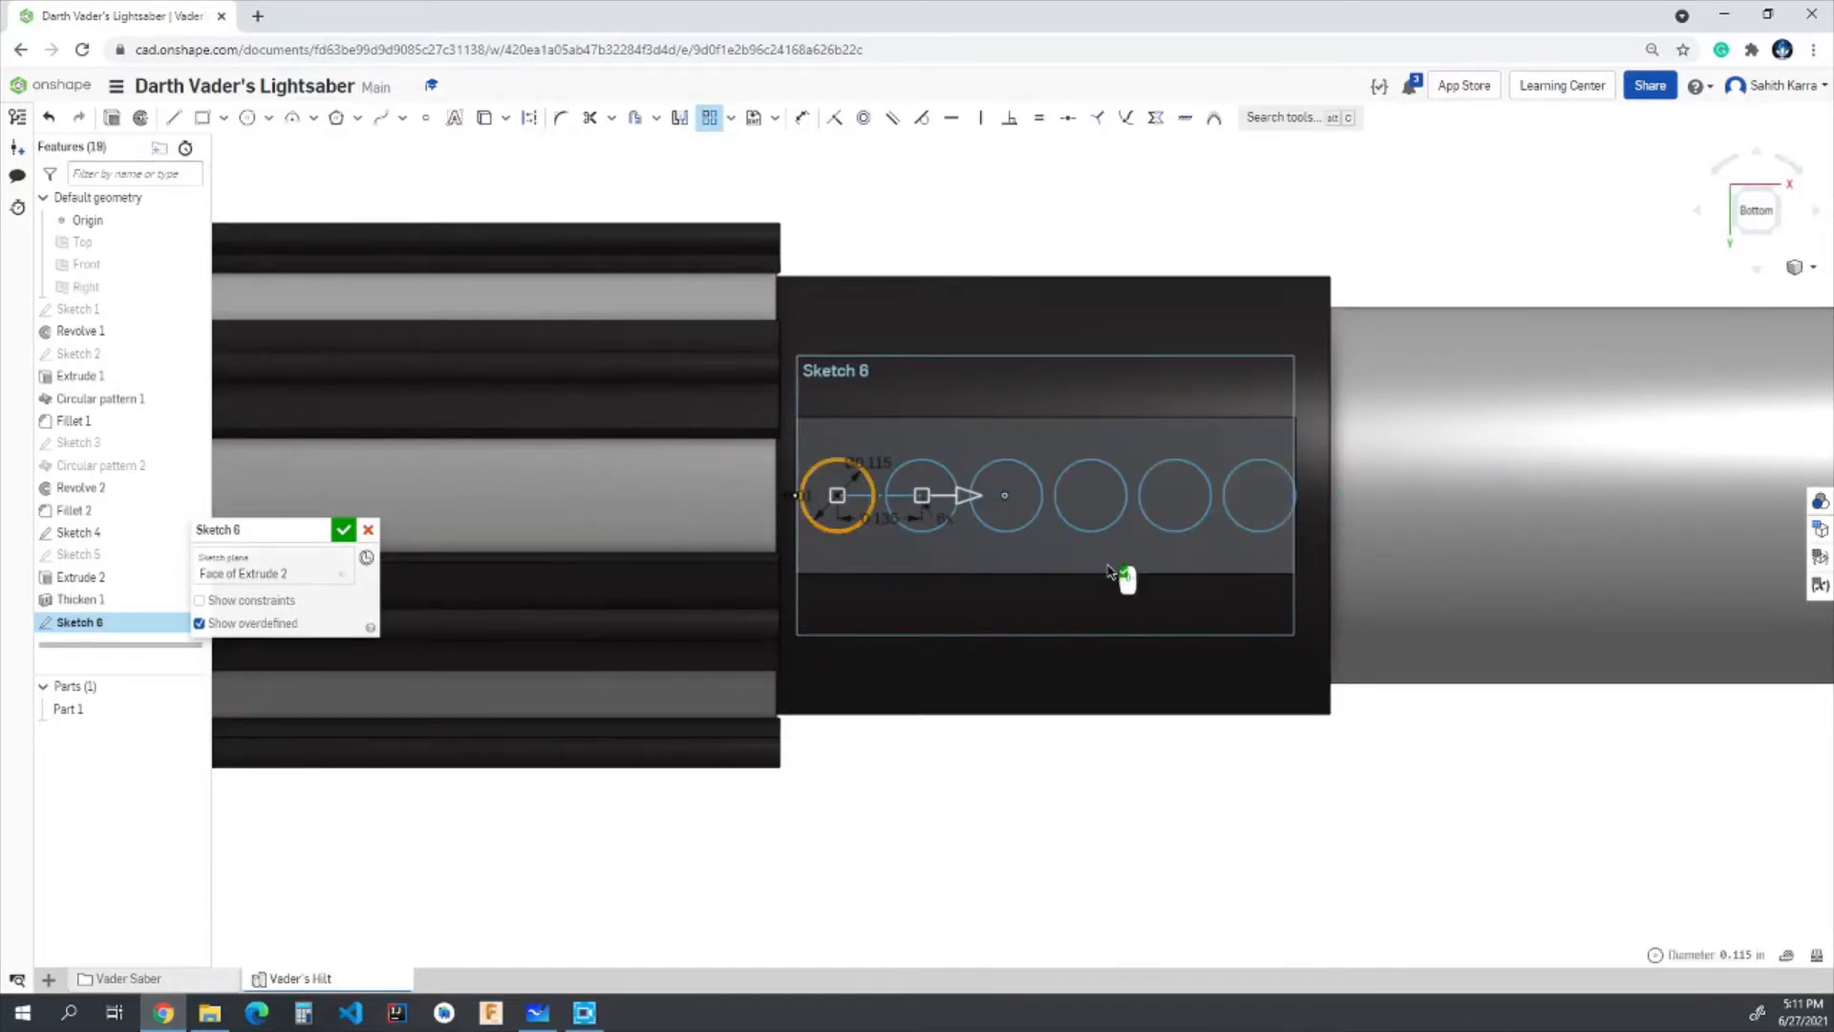
scroll(1007, 401, "up", 3)
scroll(994, 462, "up", 2)
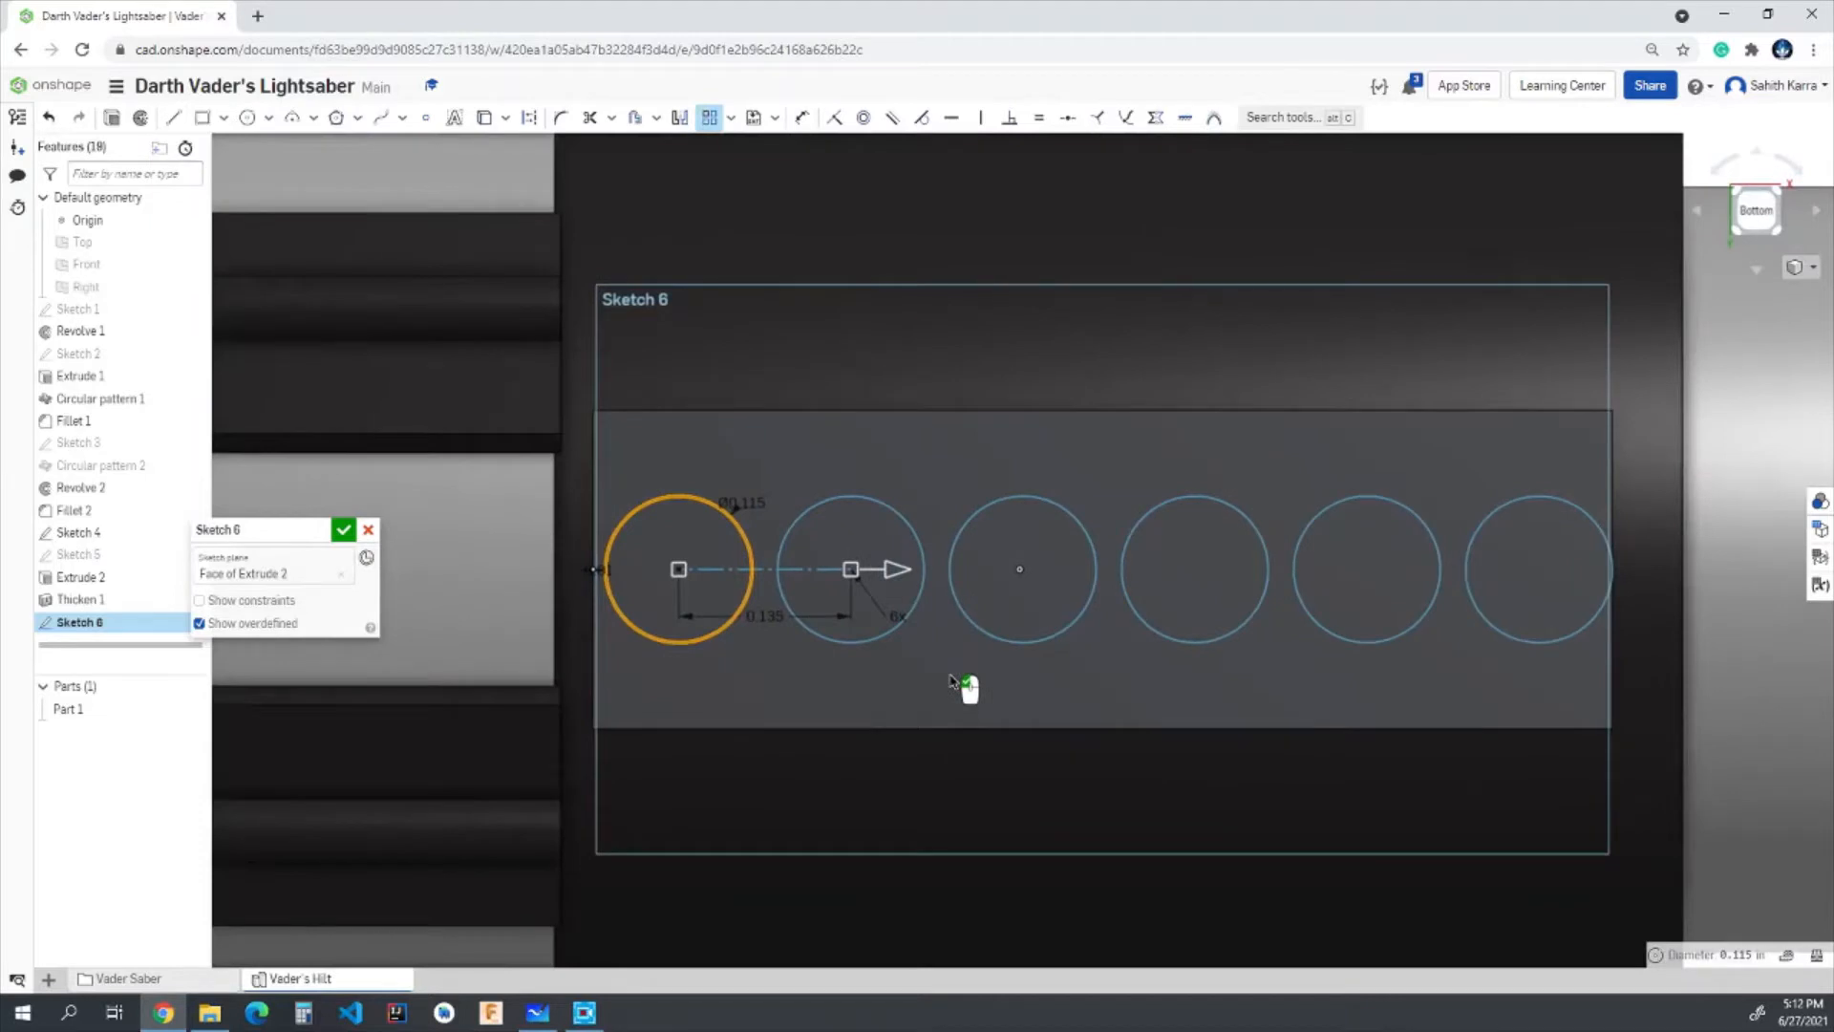
left_click(950, 681)
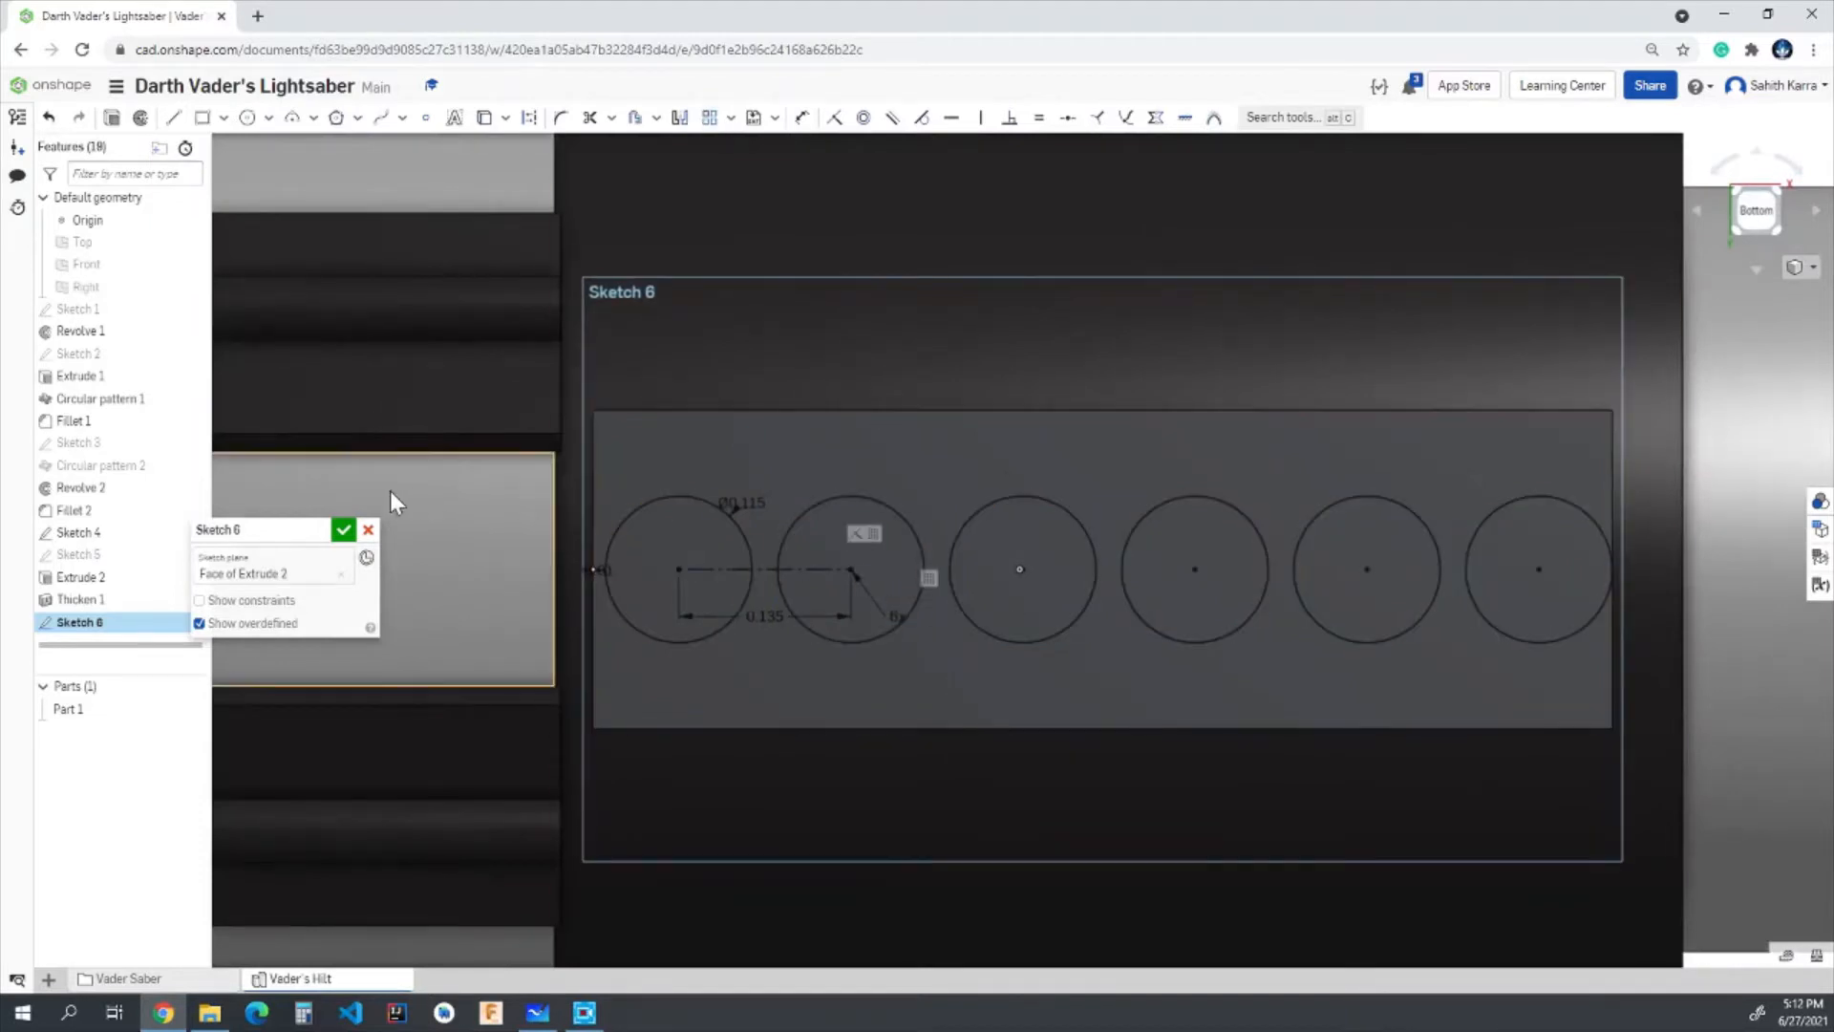
left_click(343, 532)
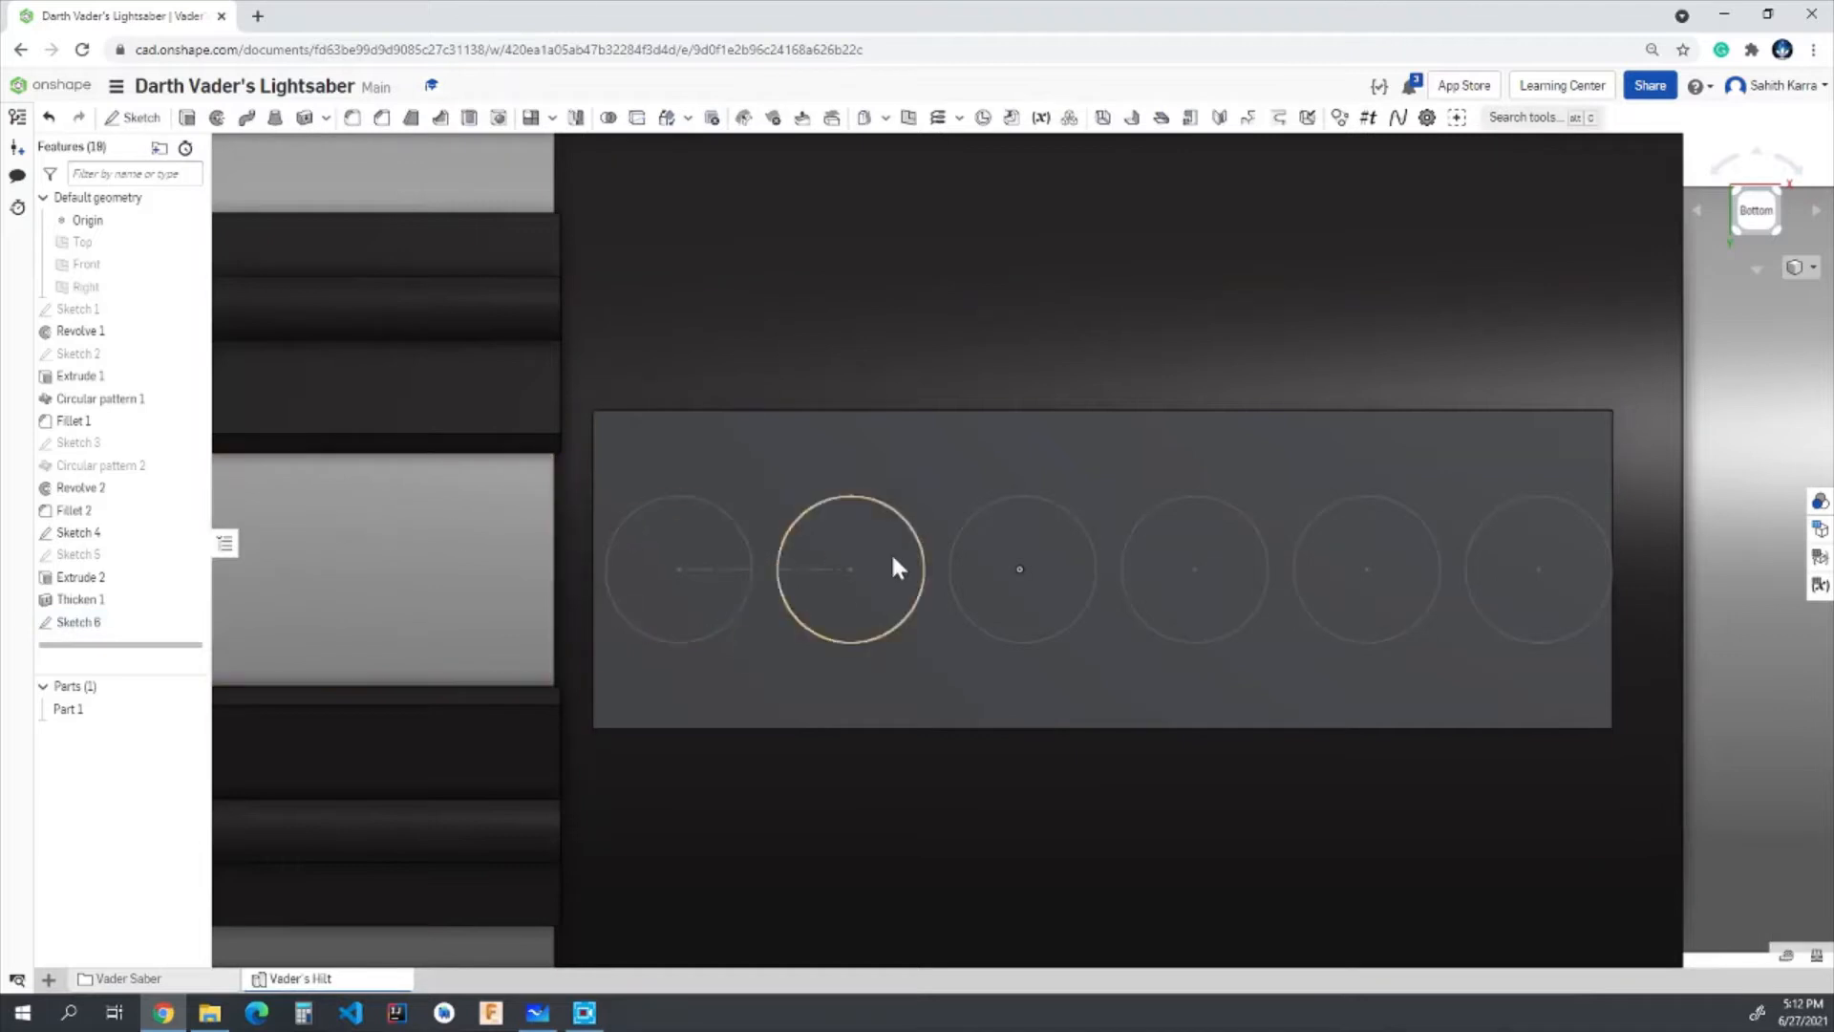
- Extrude the six circles of Sketch 6 by 0.033 in as an Add operation merged with Part 1
scroll(720, 695, "down", 3)
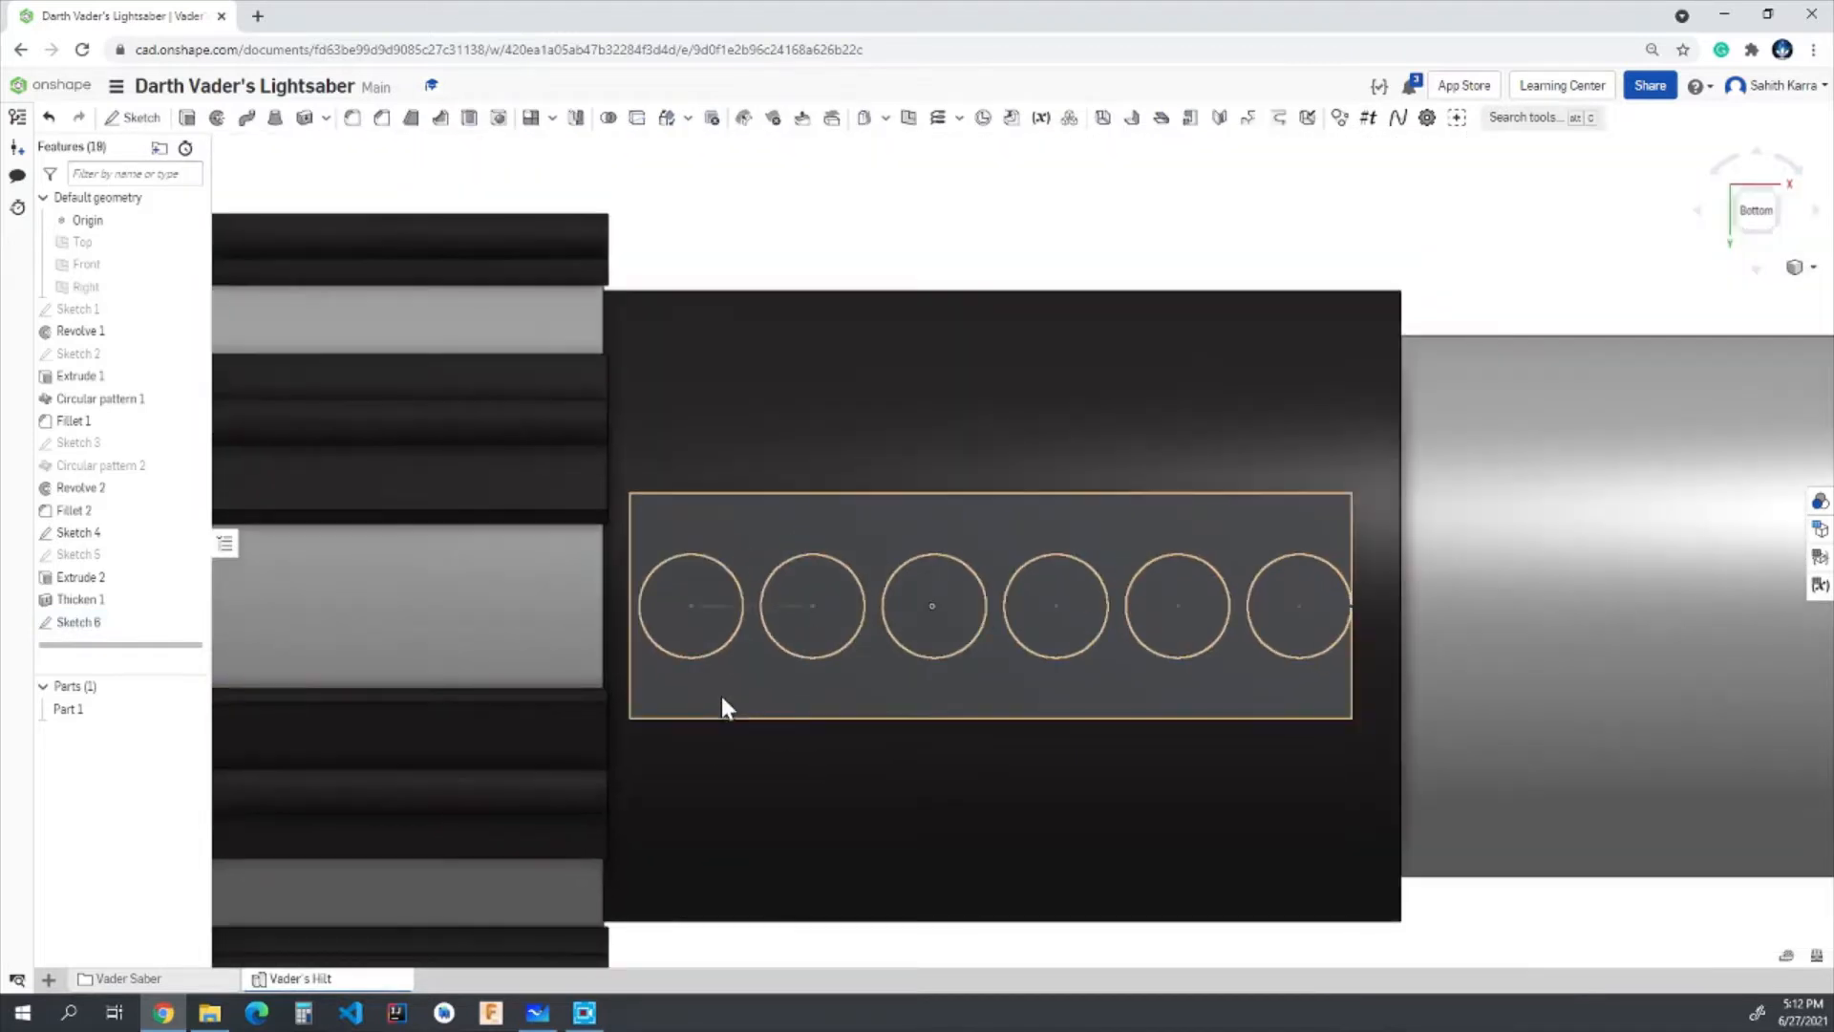
scroll(872, 502, "down", 5)
scroll(884, 527, "up", 4)
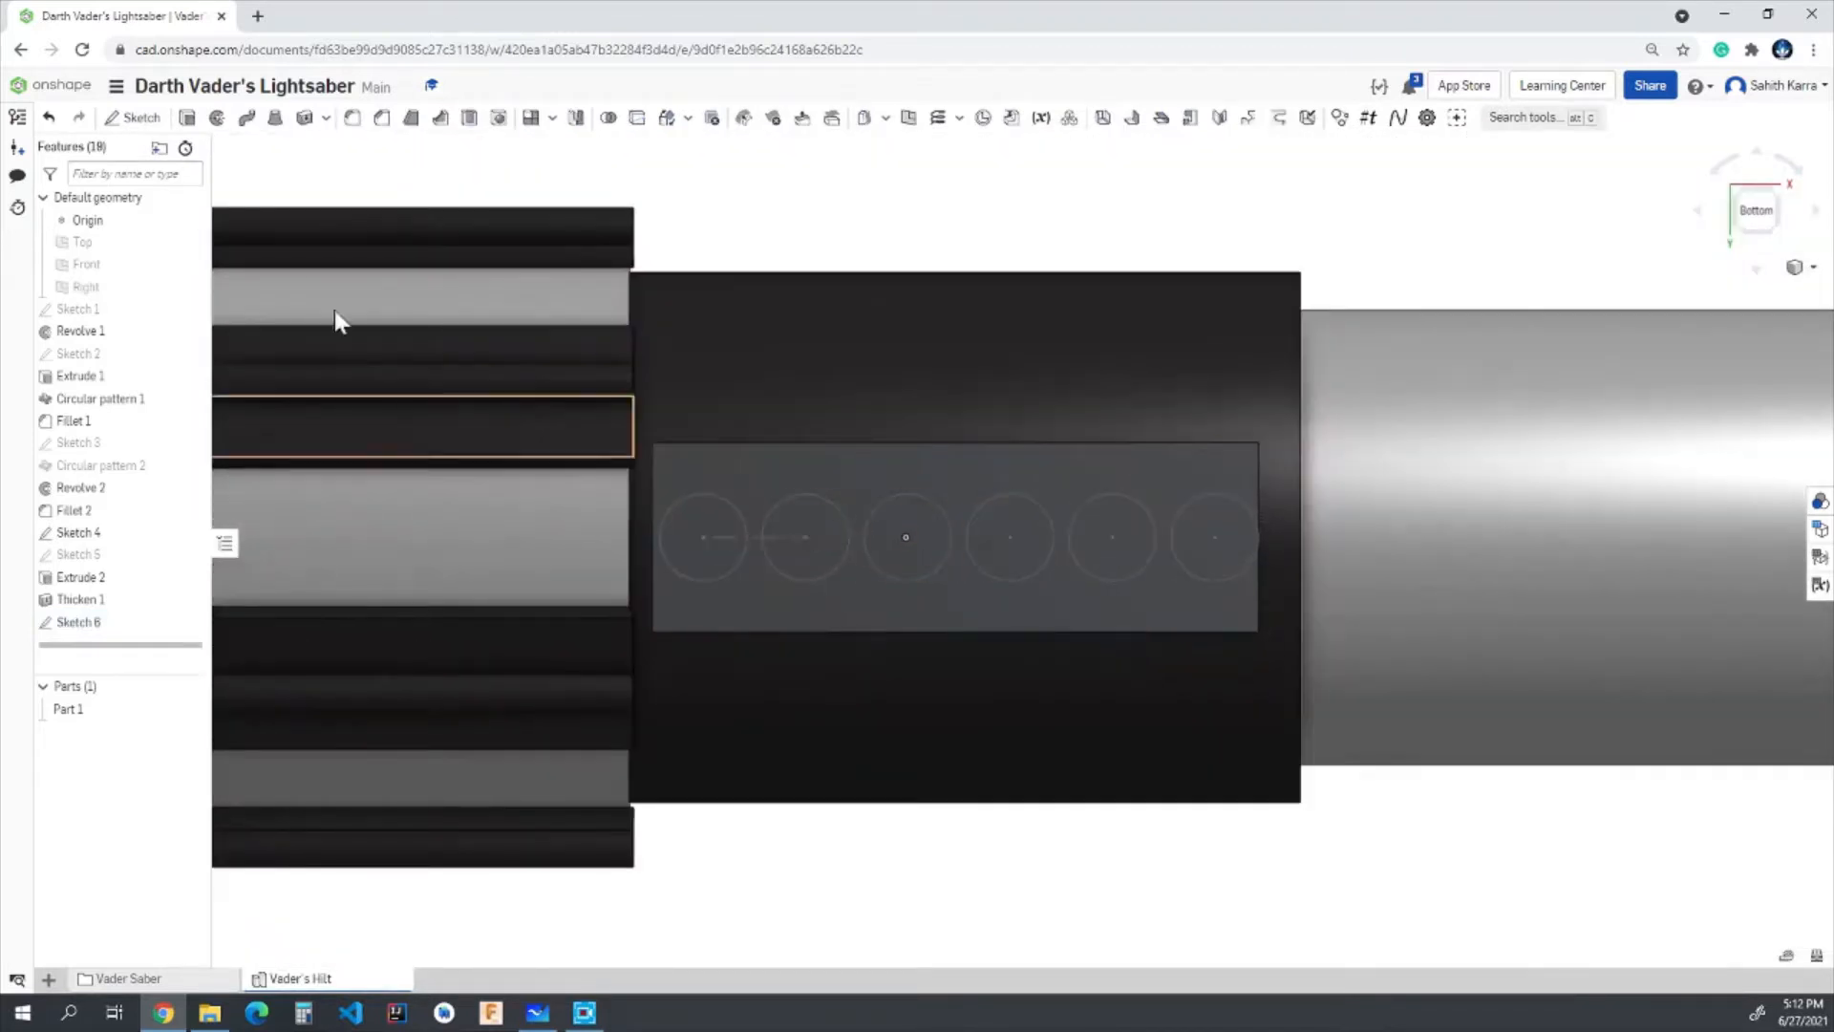
left_click(187, 119)
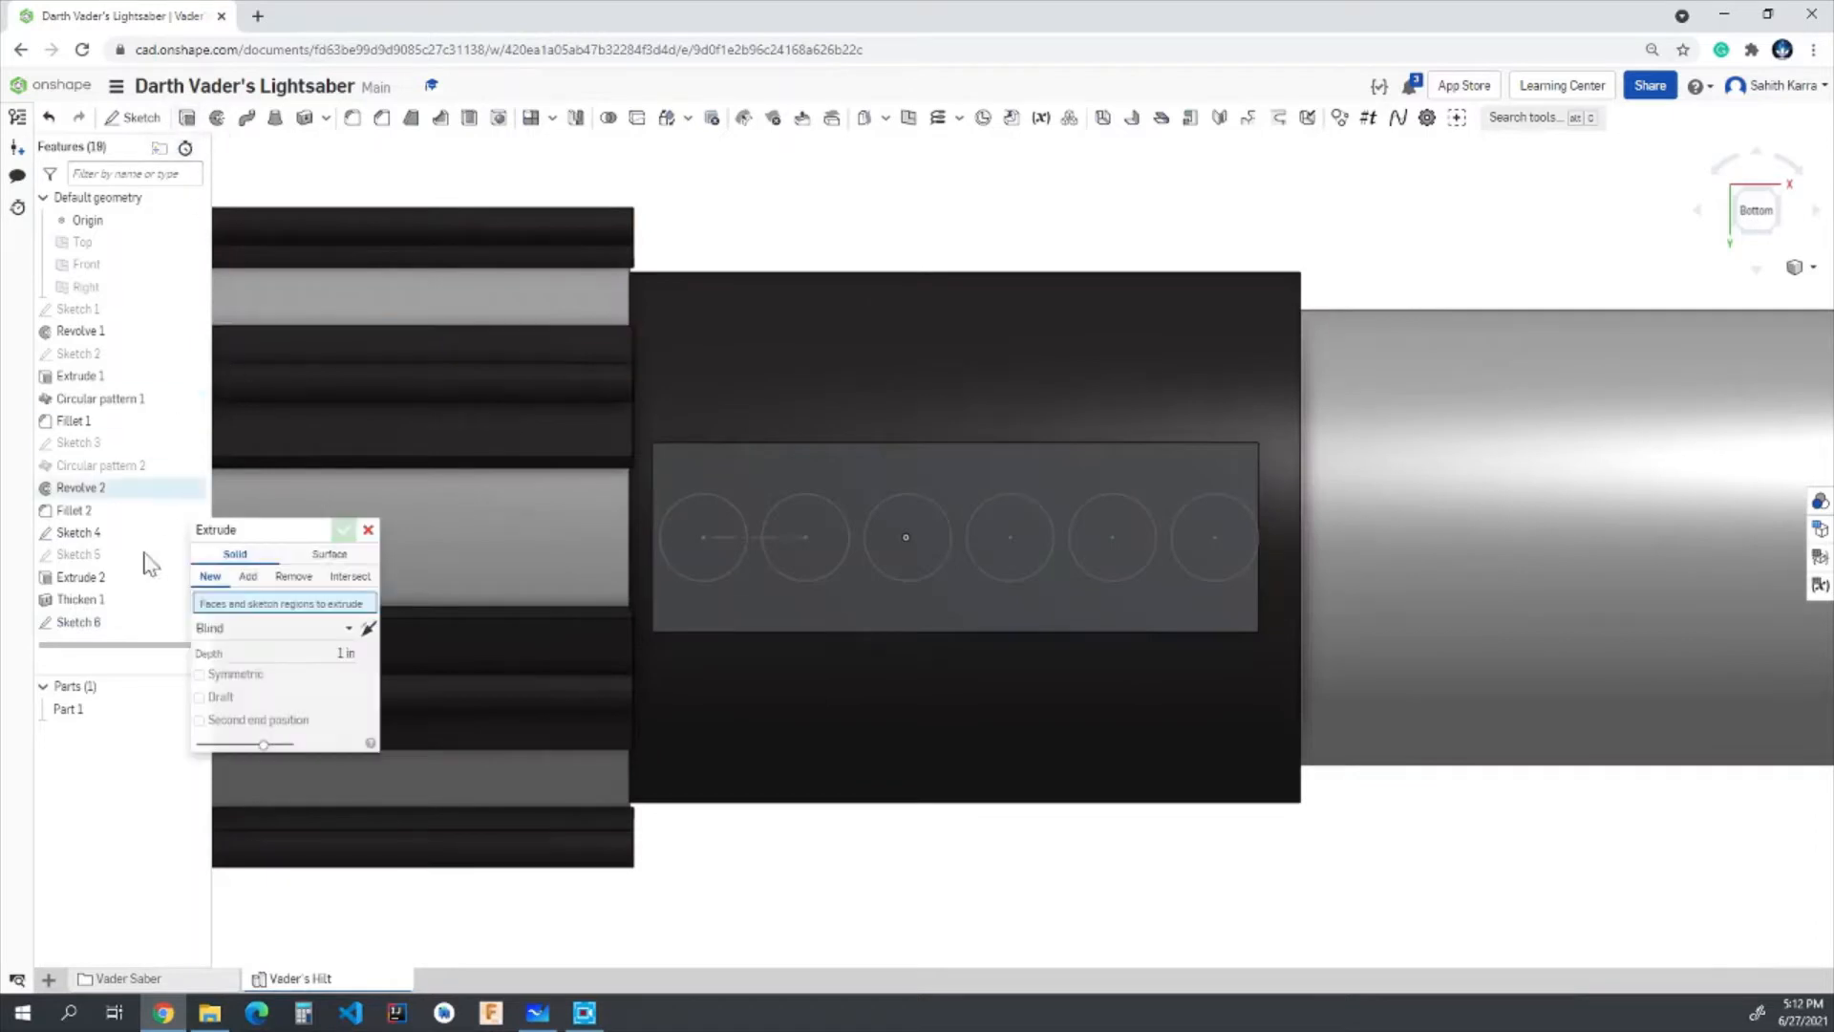
left_click(86, 622)
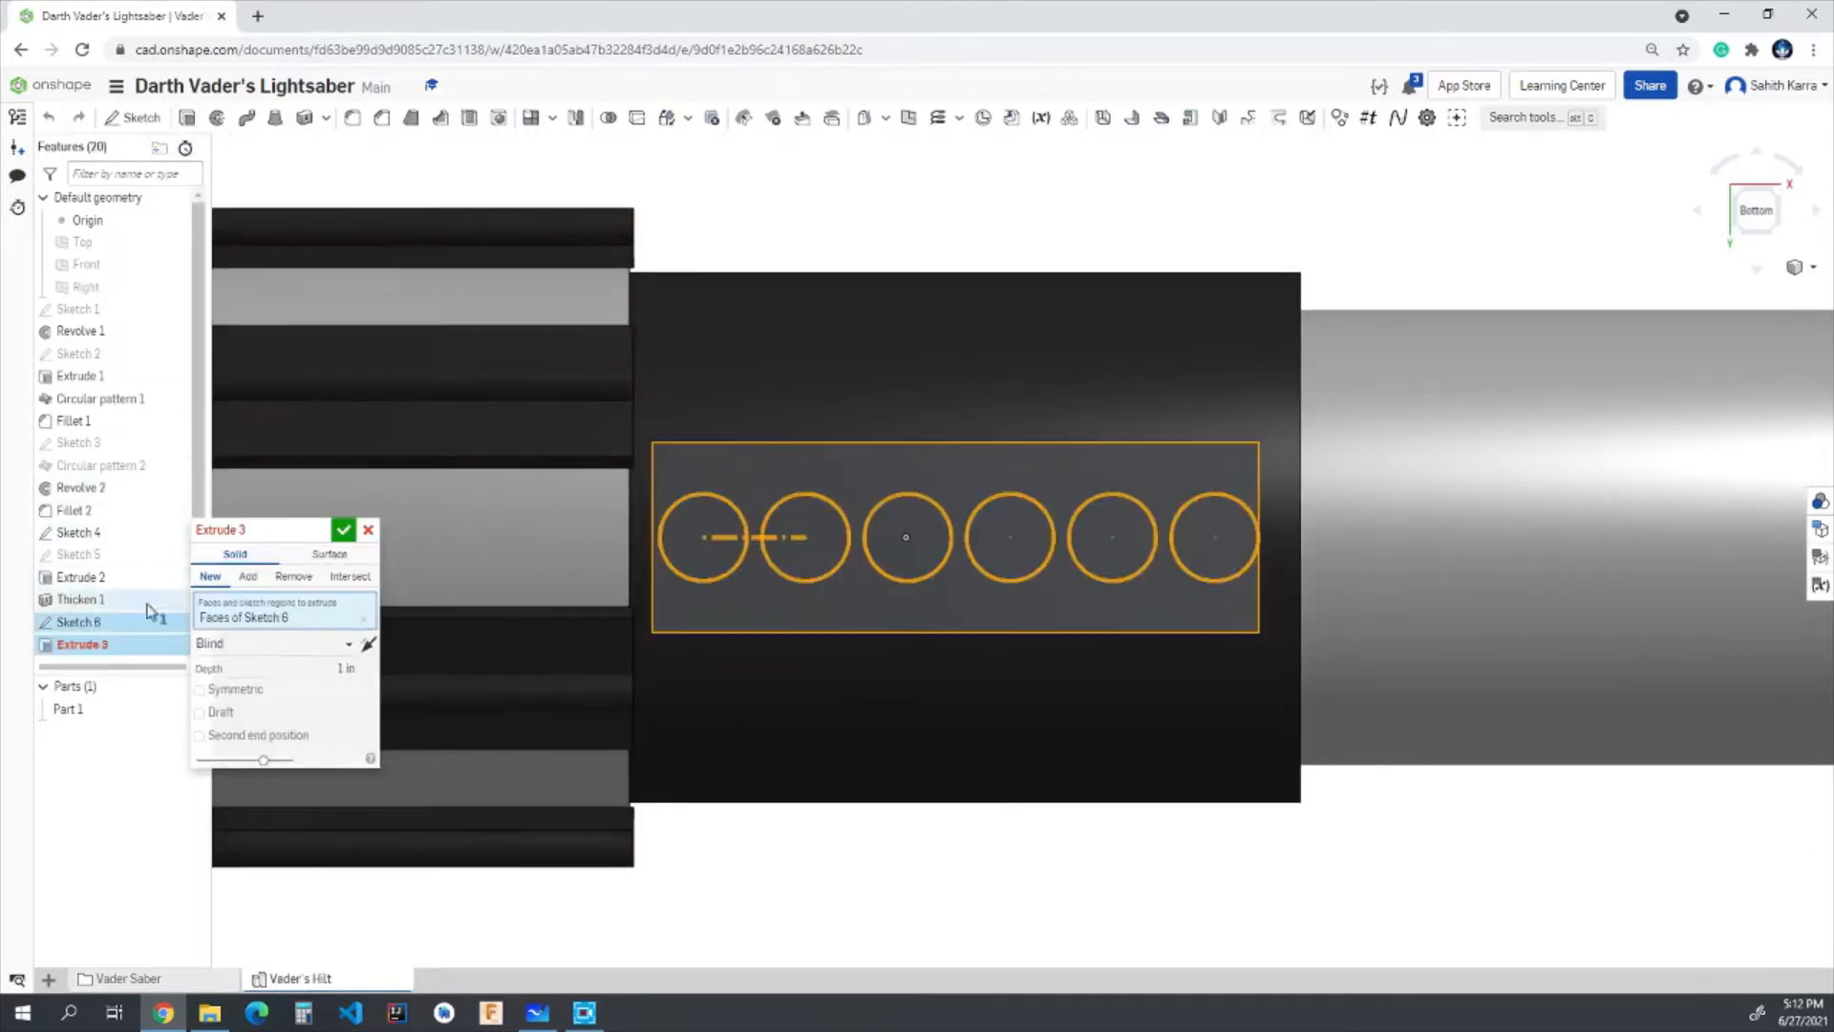
left_click(256, 667)
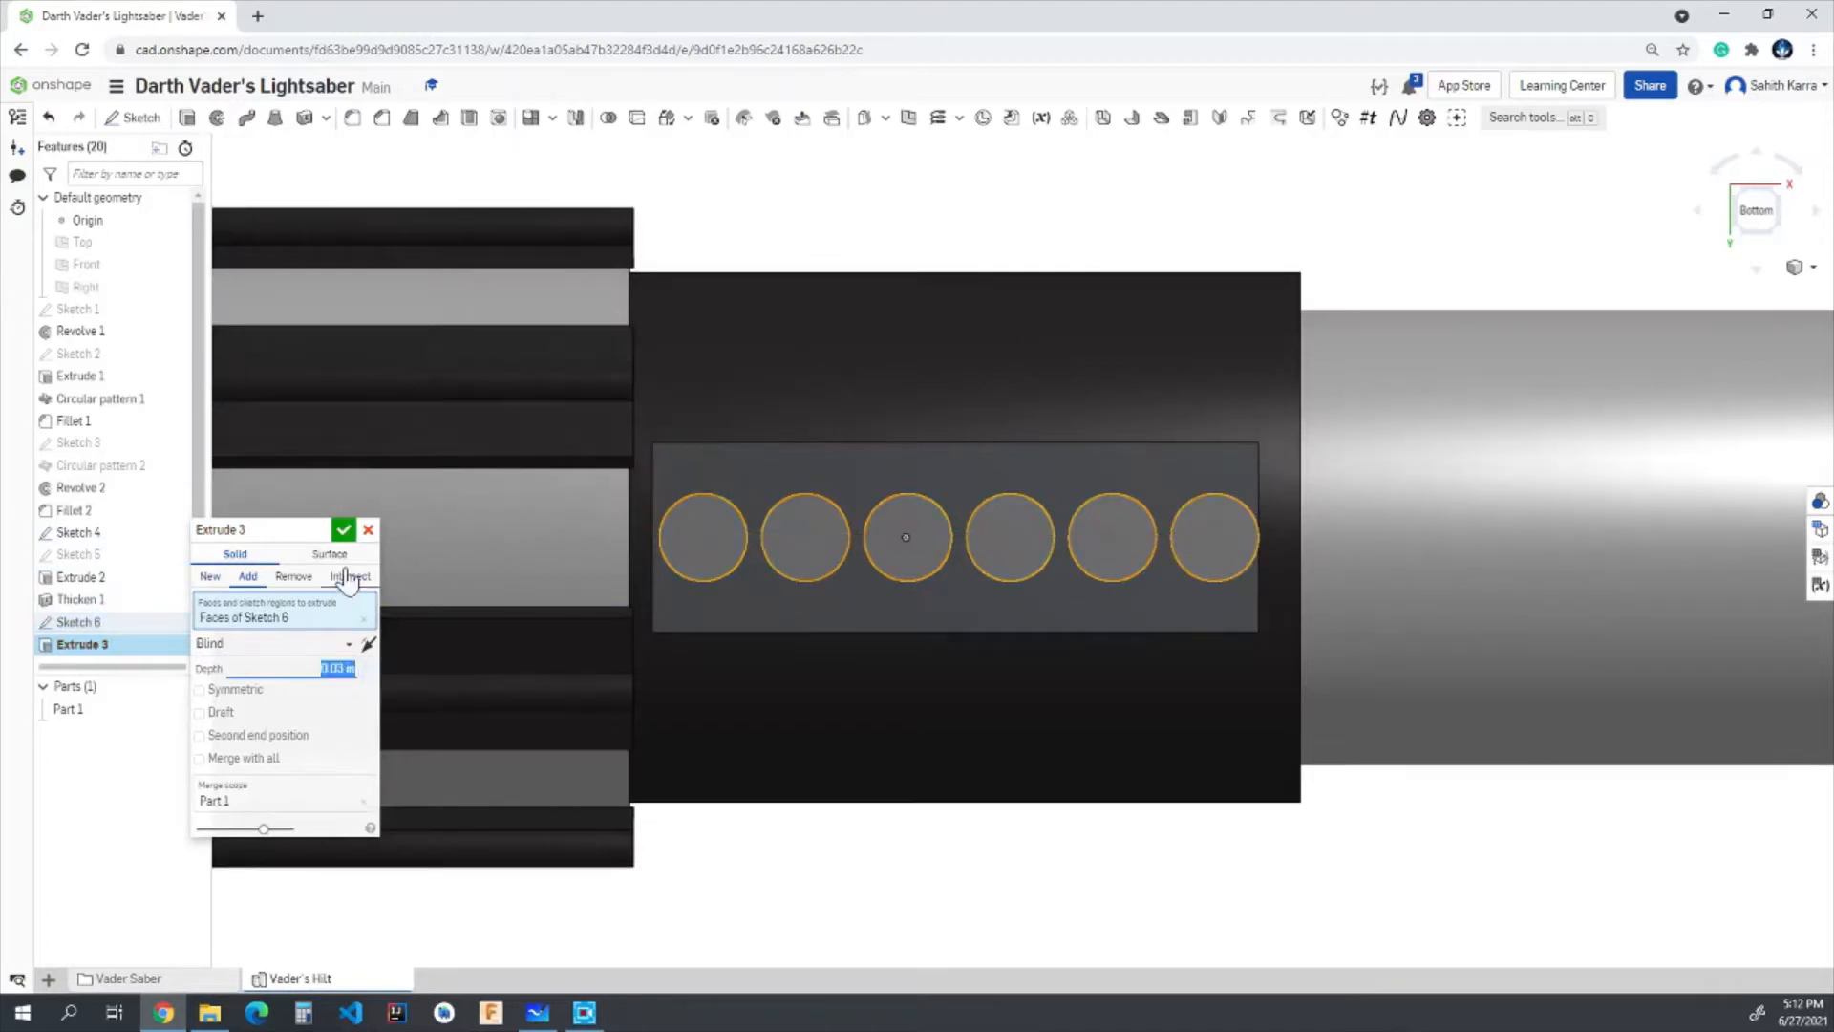
left_click(343, 530)
right_click_drag(1108, 793, 1121, 671)
scroll(1122, 669, "up", 2)
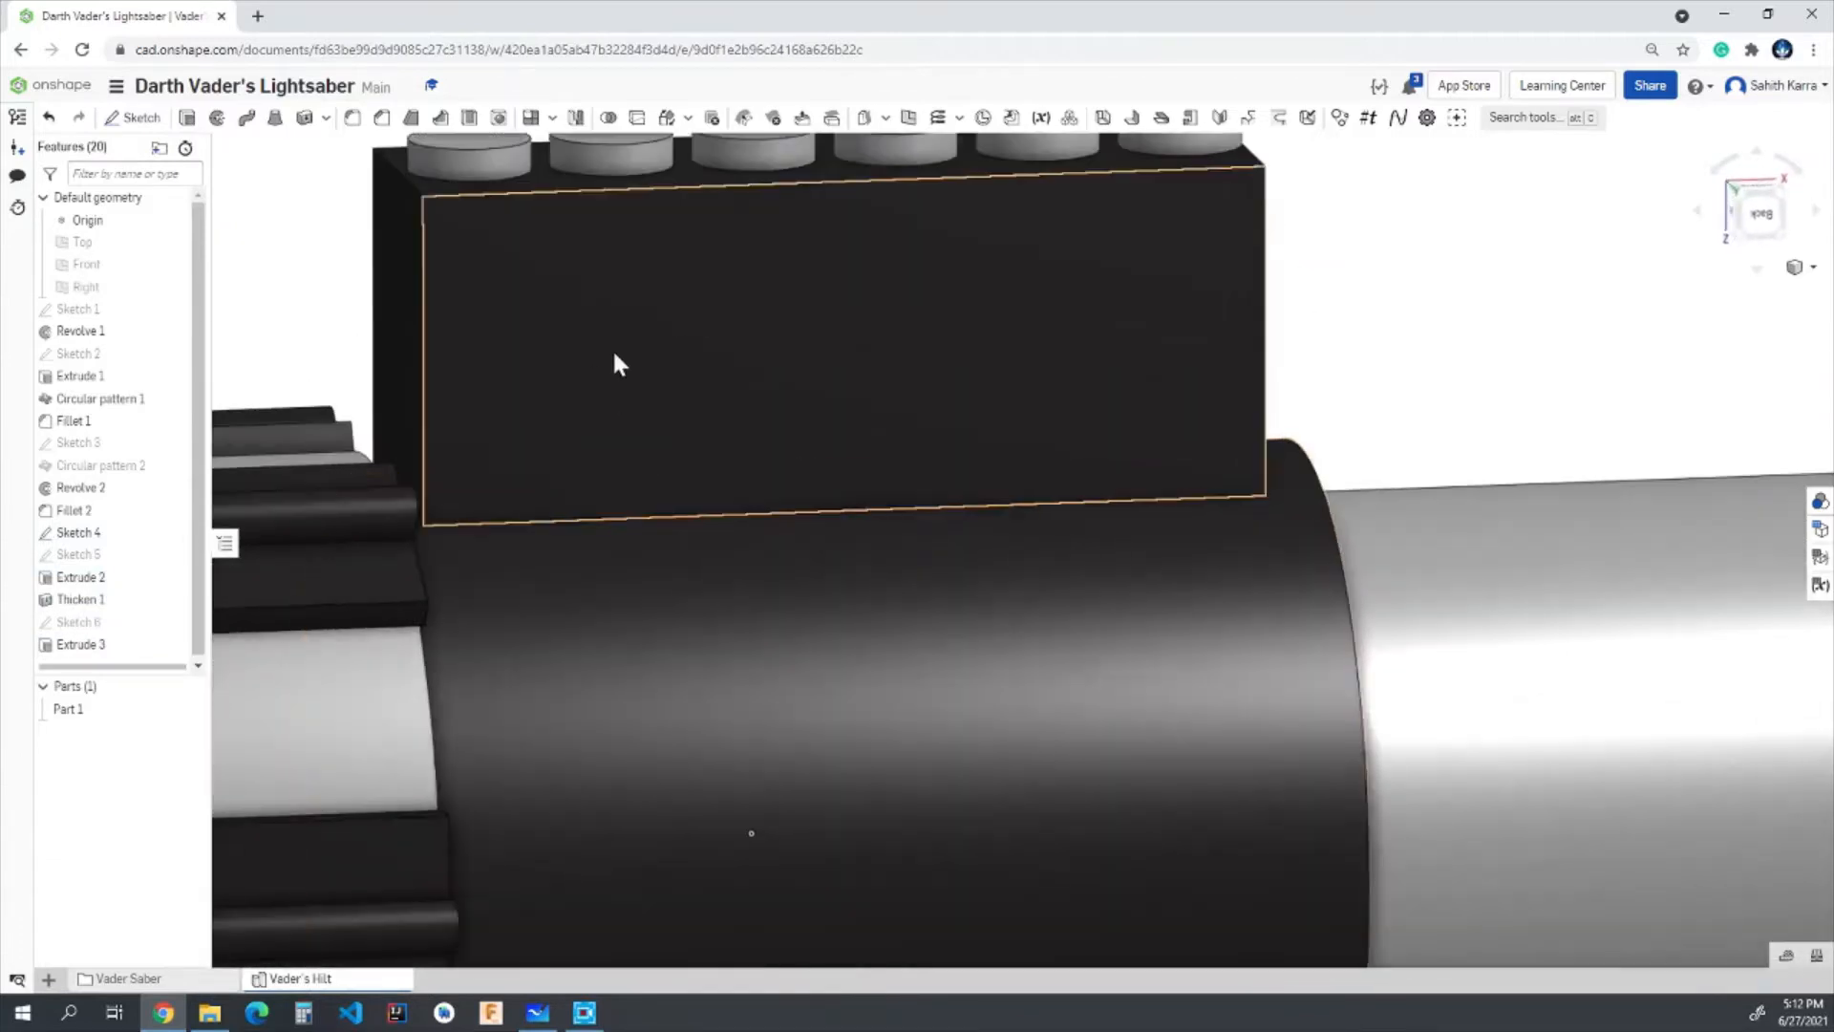
scroll(661, 246, "down", 5)
scroll(587, 212, "up", 5)
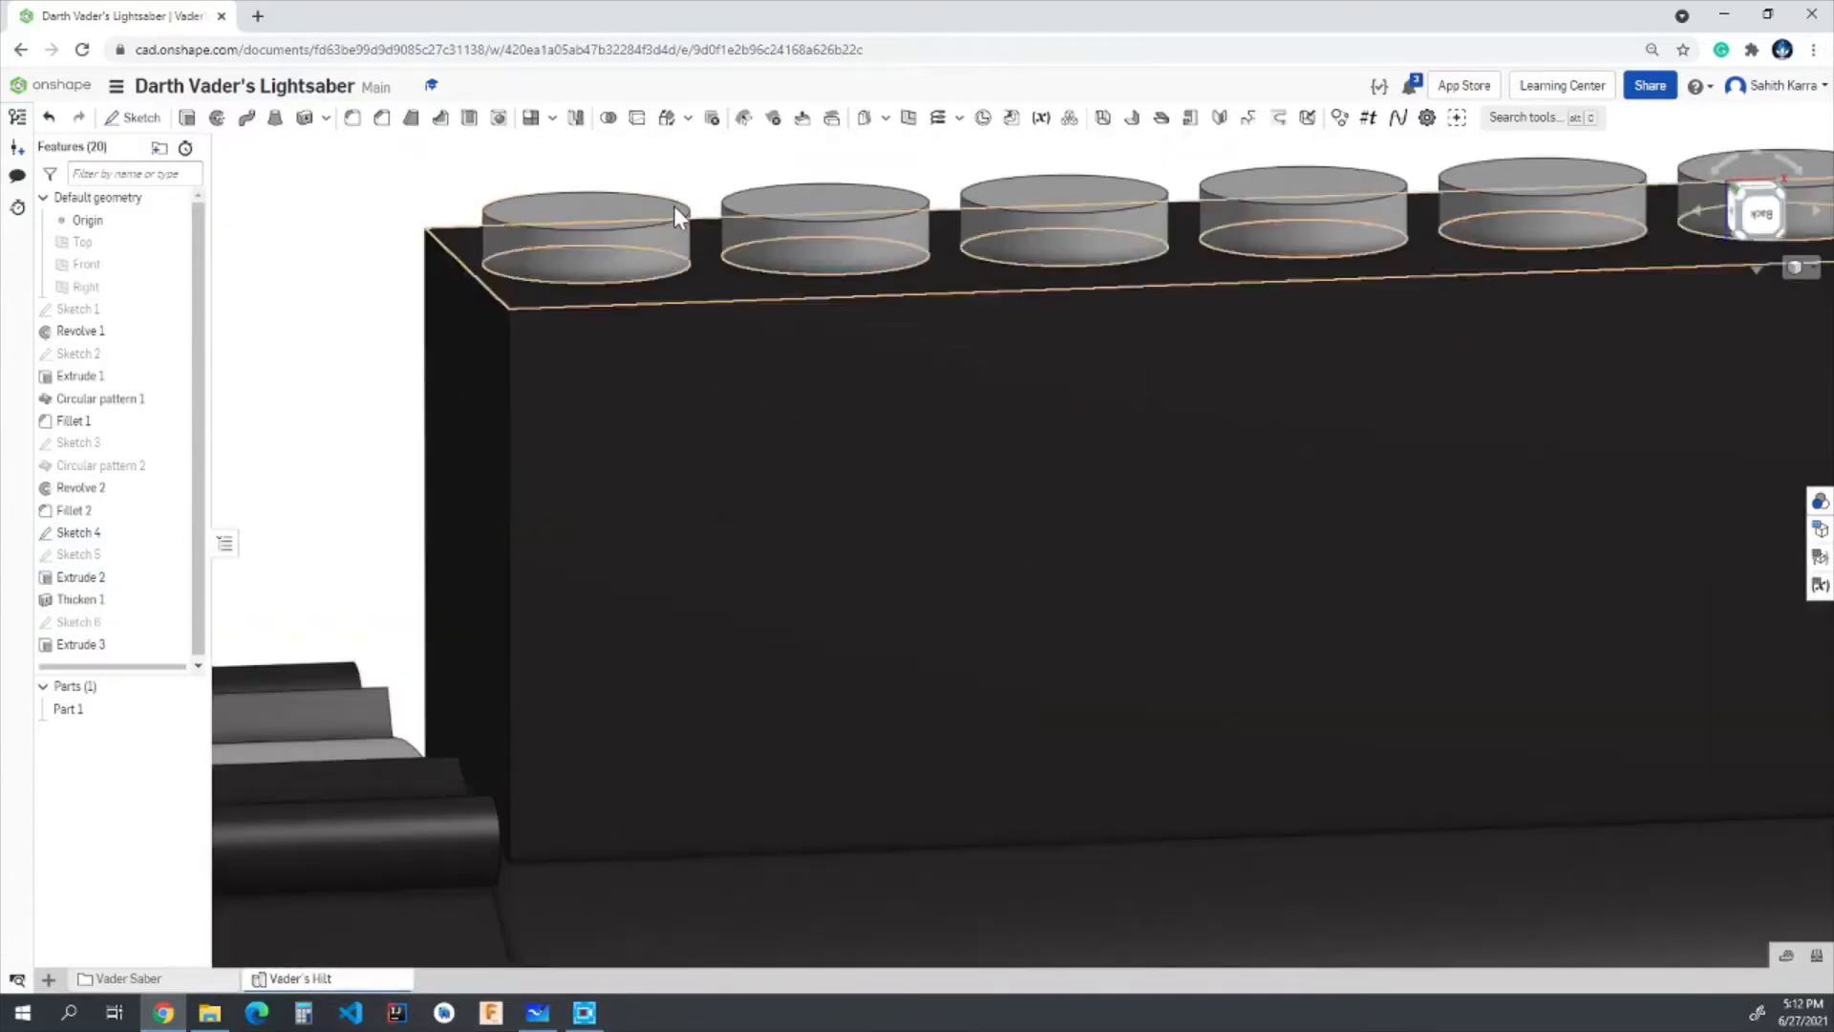
- Fillet the top edges of all six studs with a 0.05 in radius and edge overflow disallowed
scroll(987, 275, "down", 5)
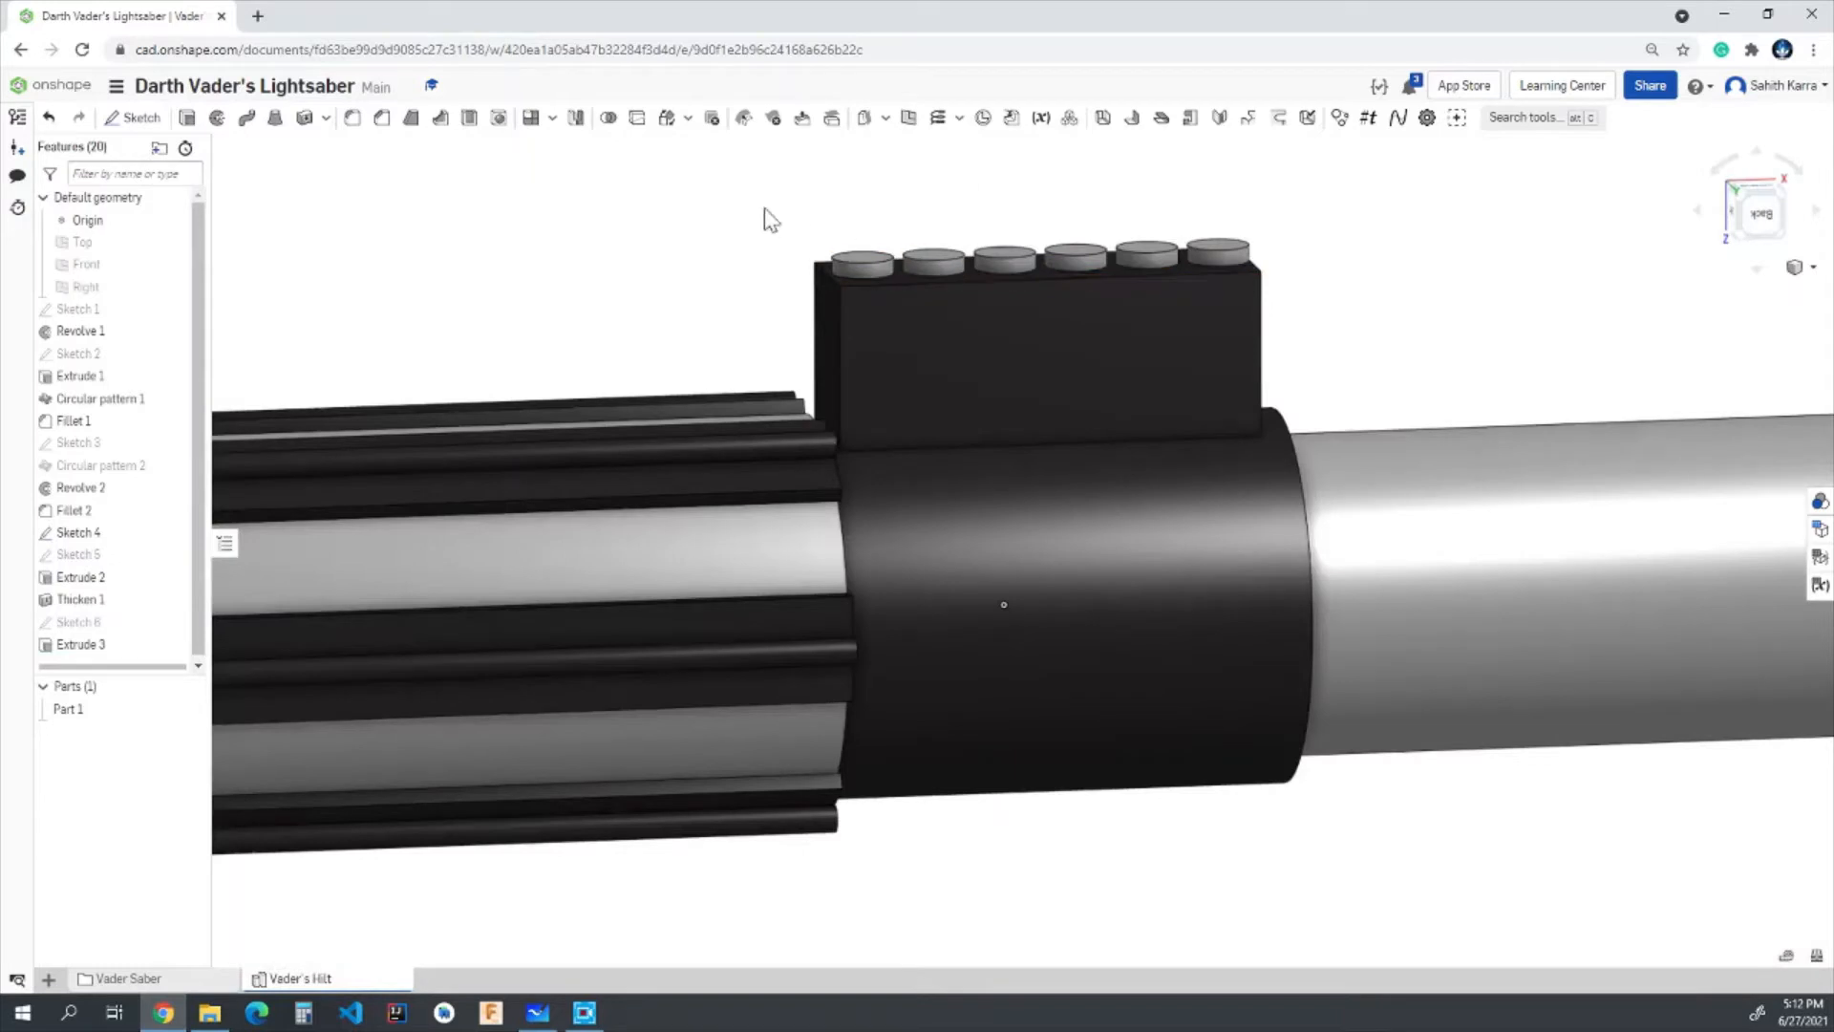
left_click(352, 118)
scroll(892, 279, "up", 4)
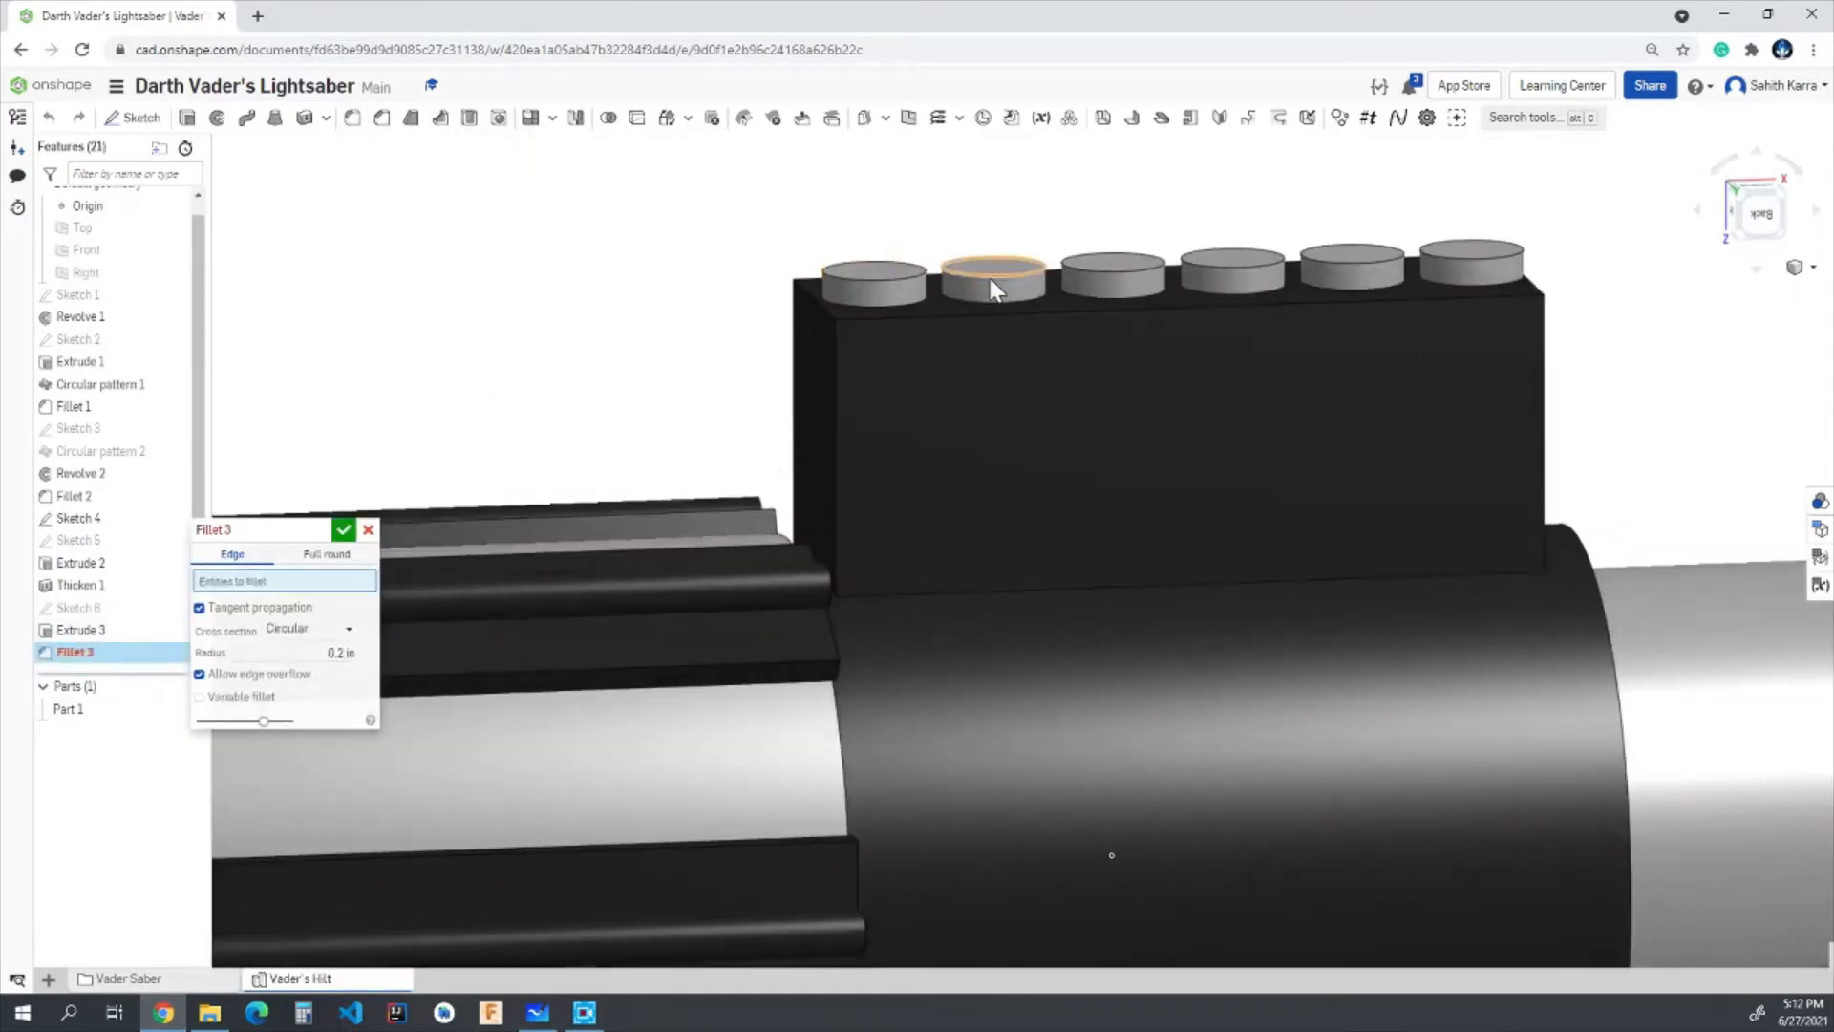
left_click(994, 287)
left_click(908, 281)
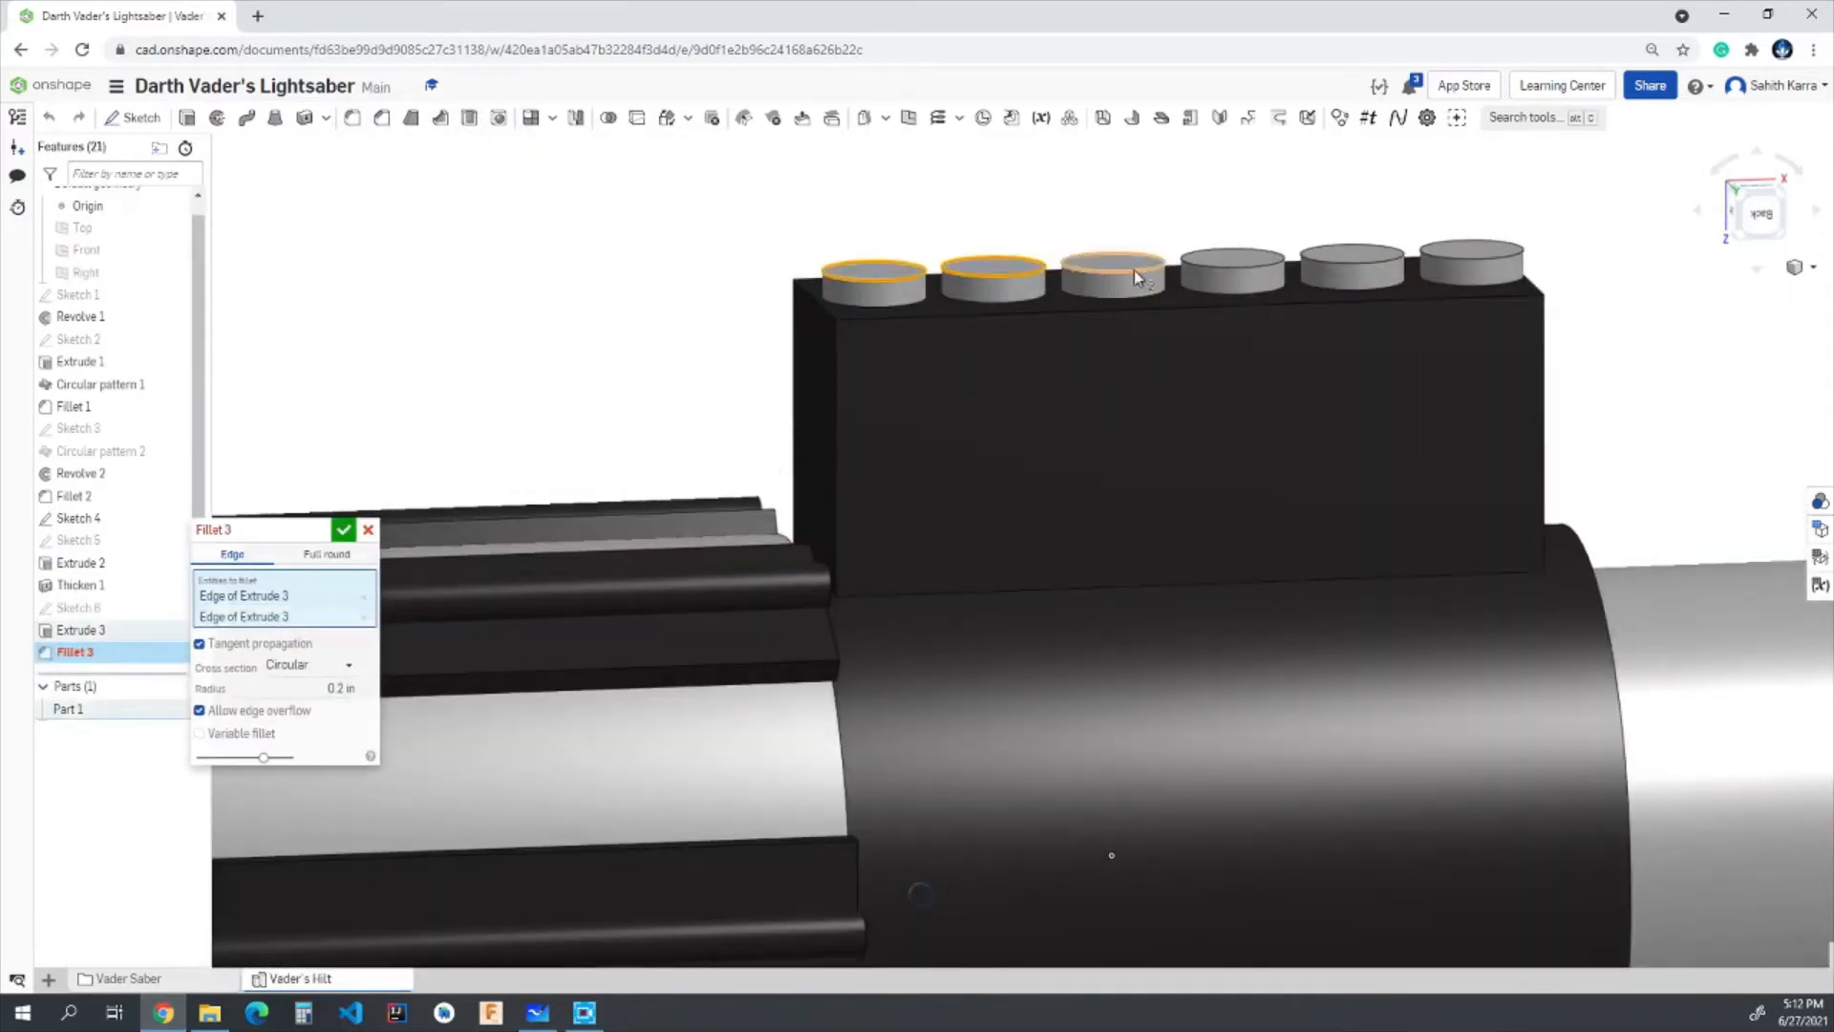
left_click(1133, 272)
left_click(1250, 276)
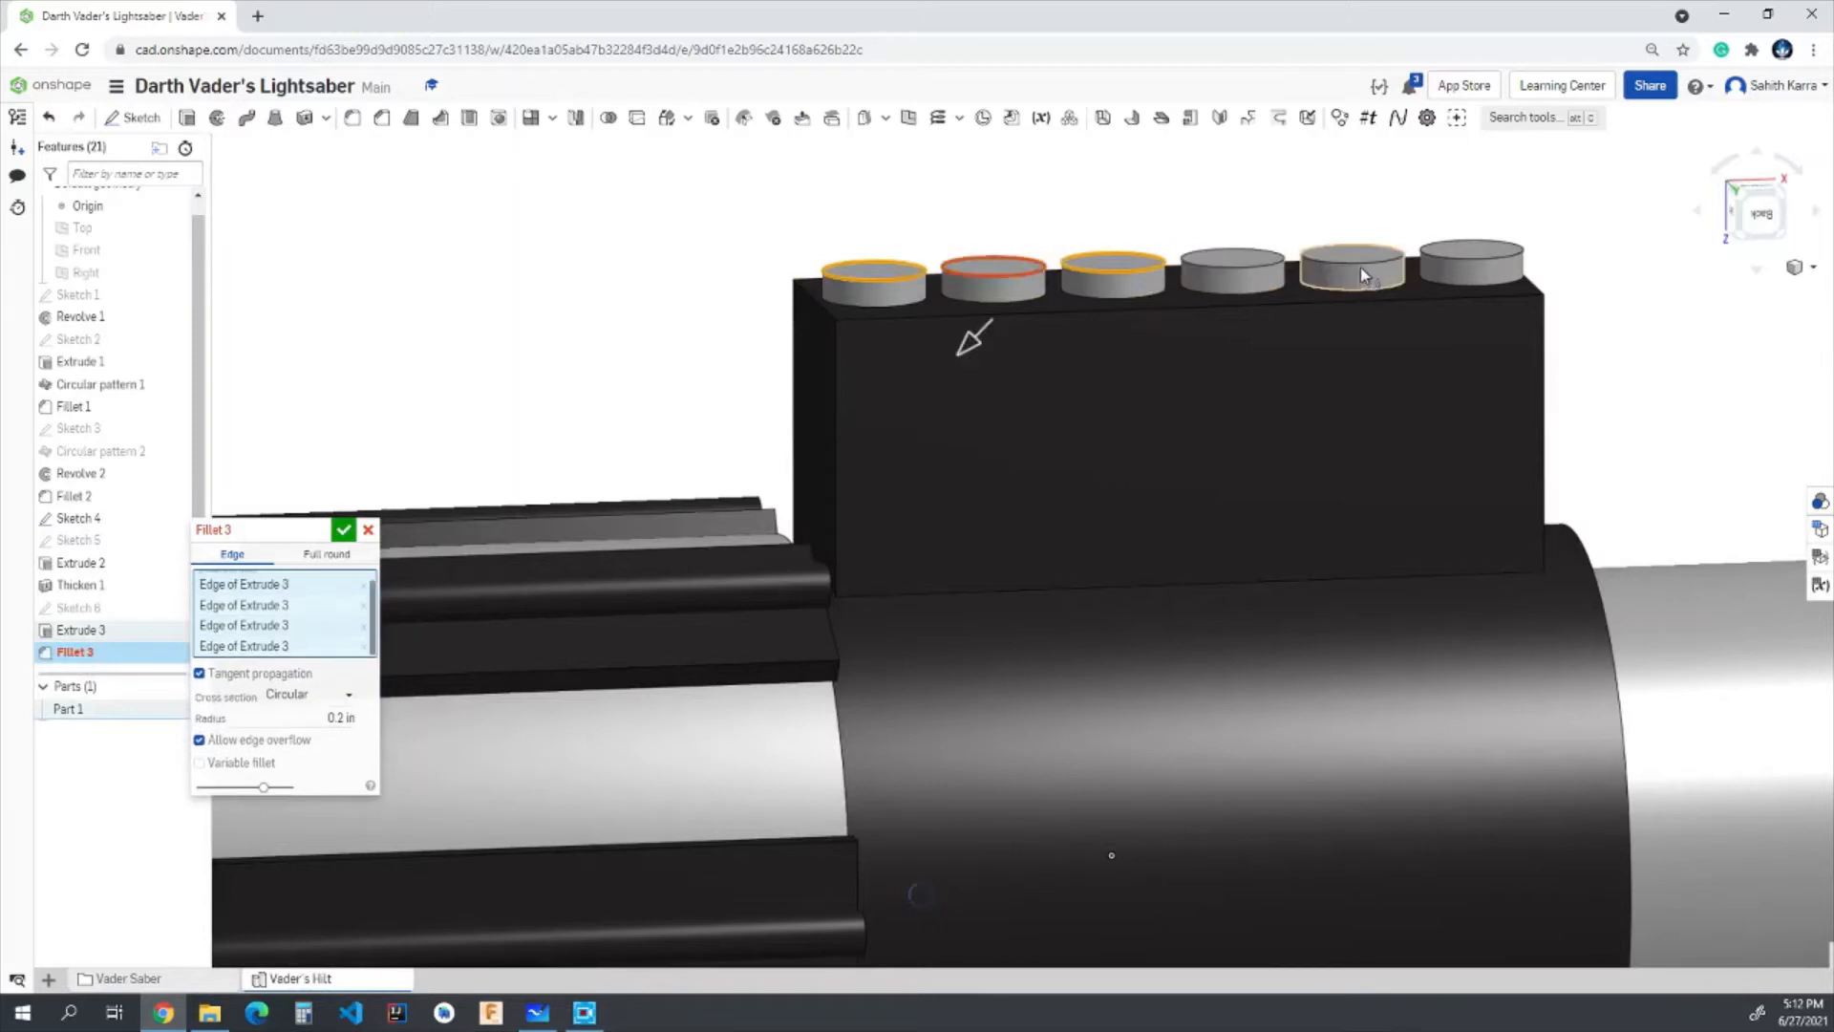
left_click(1447, 256)
left_click(1237, 274)
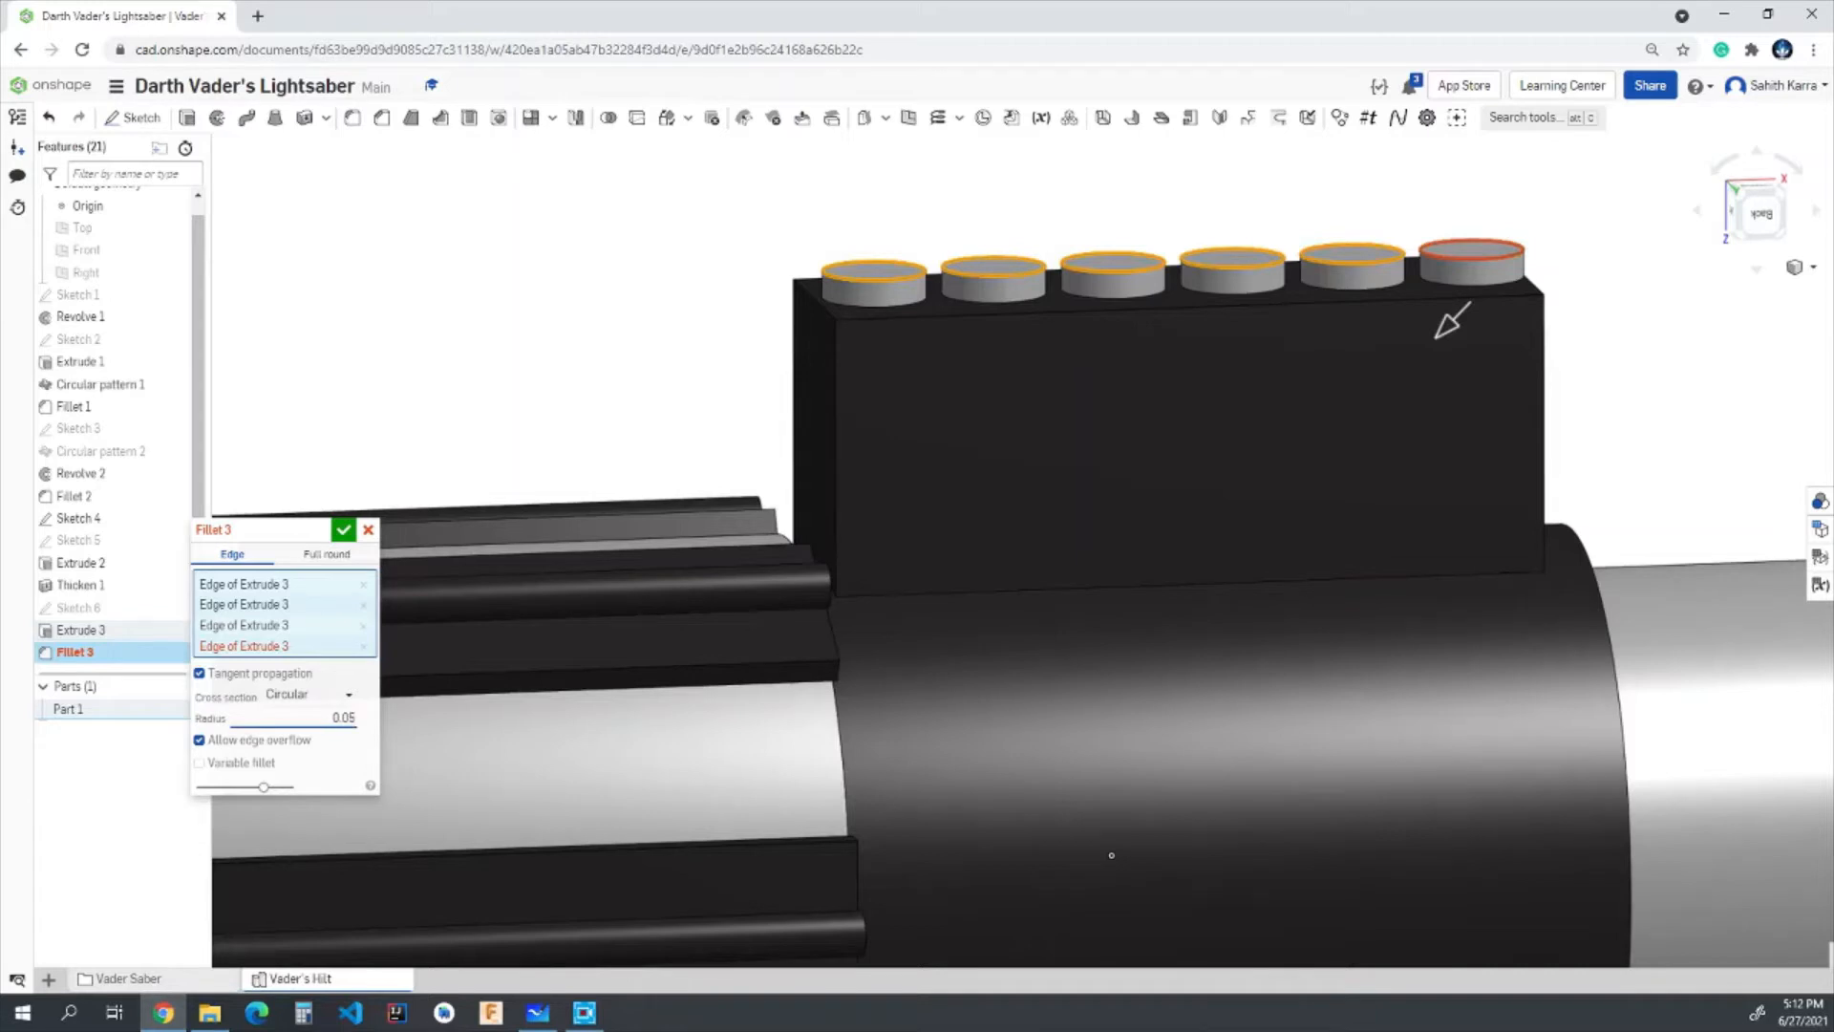
left_click(199, 741)
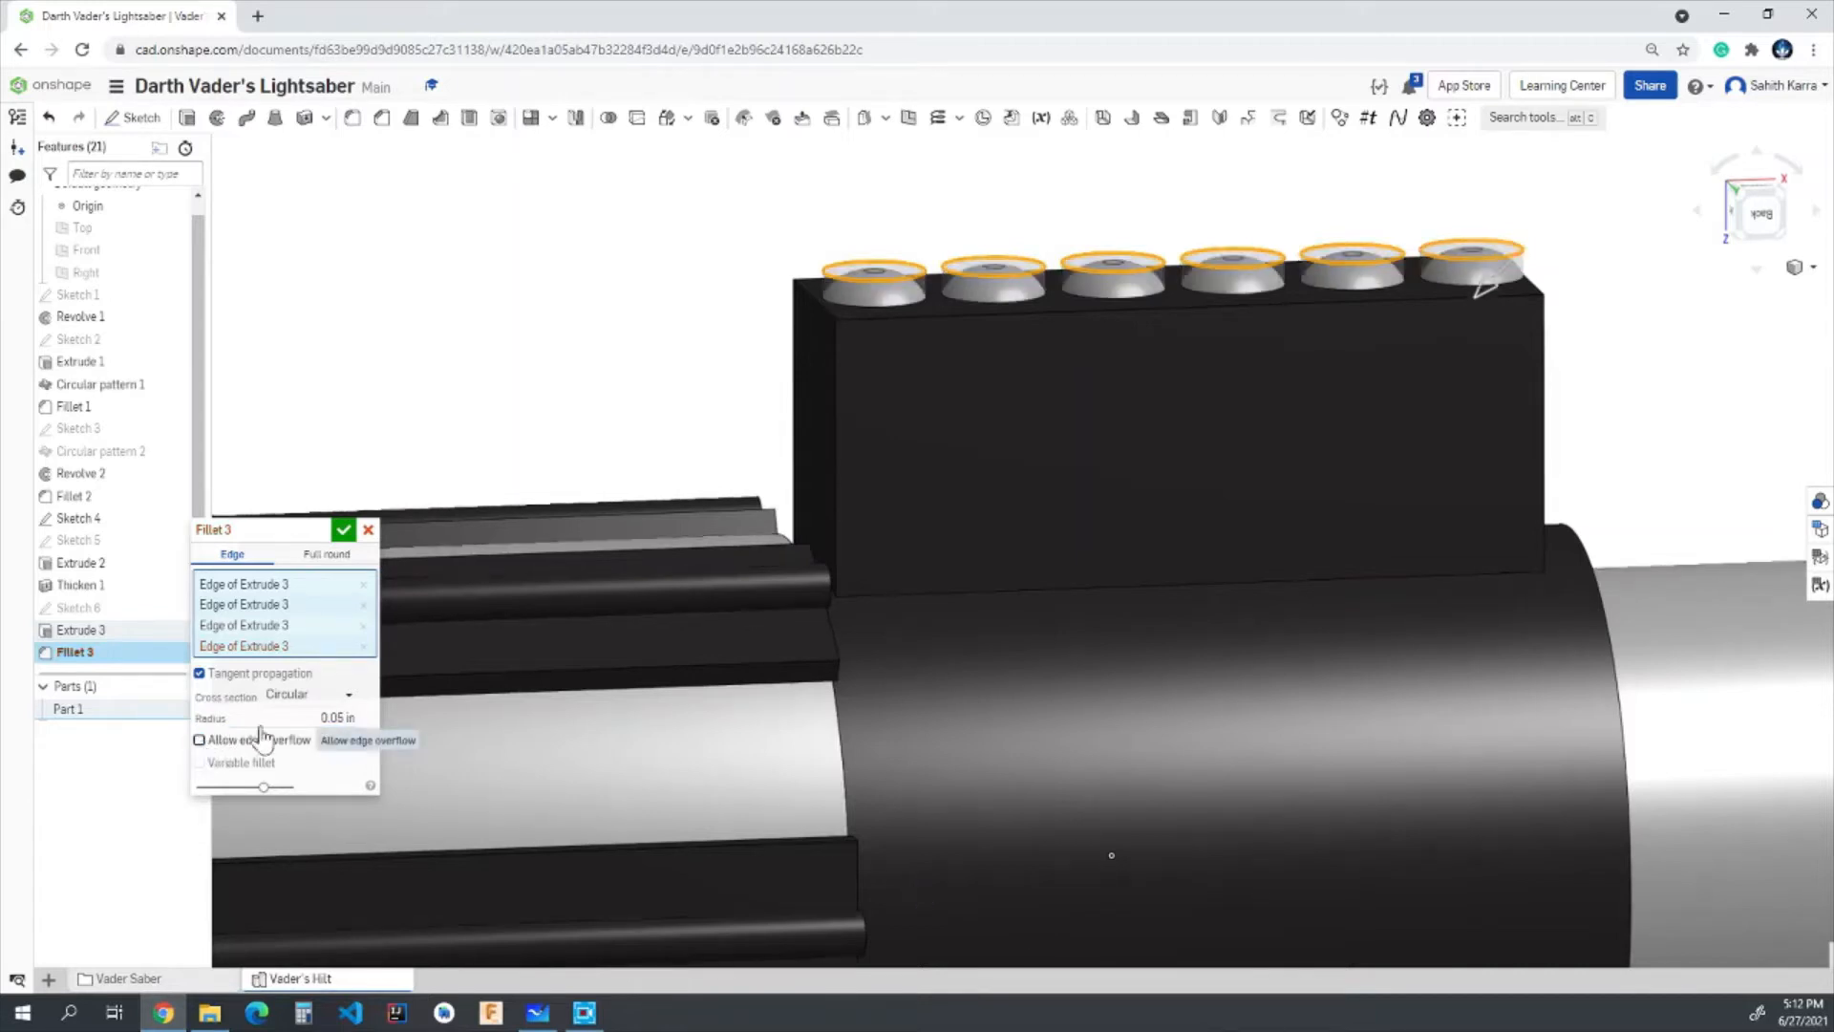
left_click(344, 530)
- Start a new sketch on the front-facing side face of the rectangular block
right_click_drag(646, 302, 643, 334)
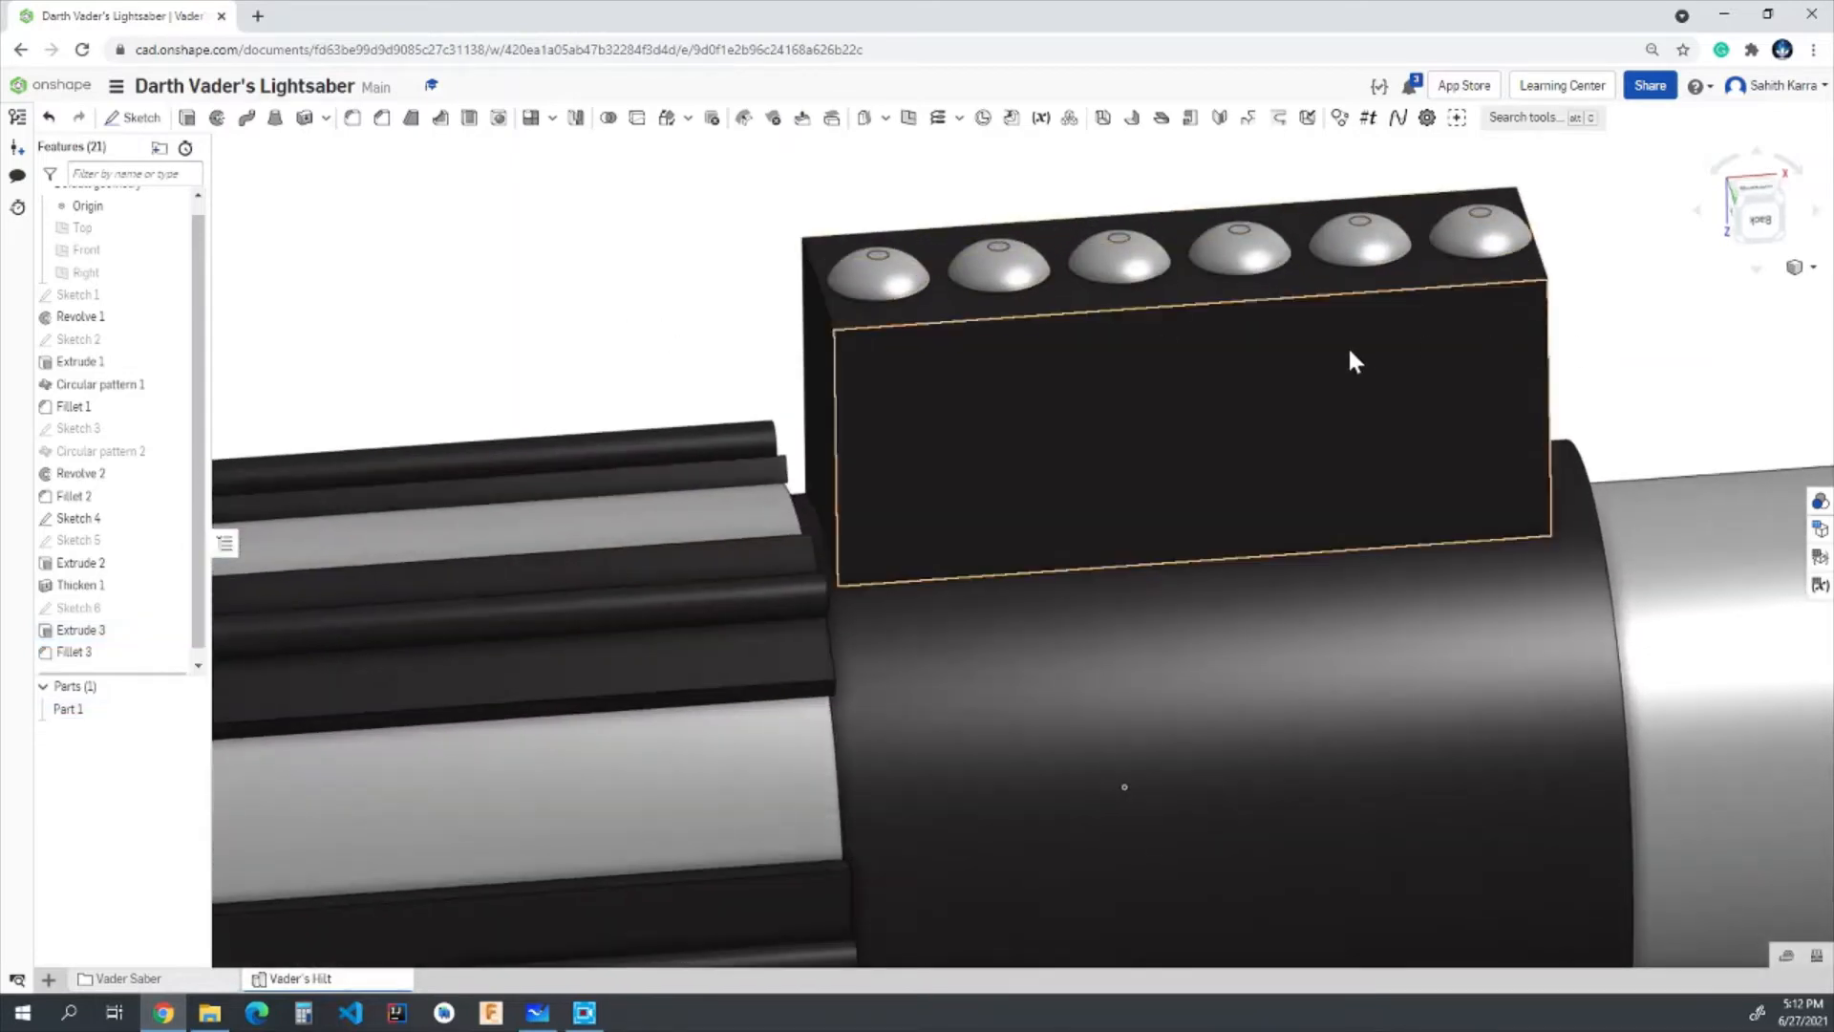
scroll(1233, 277, "down", 5)
right_click_drag(1175, 721, 1325, 901)
right_click_drag(1519, 489, 1687, 364)
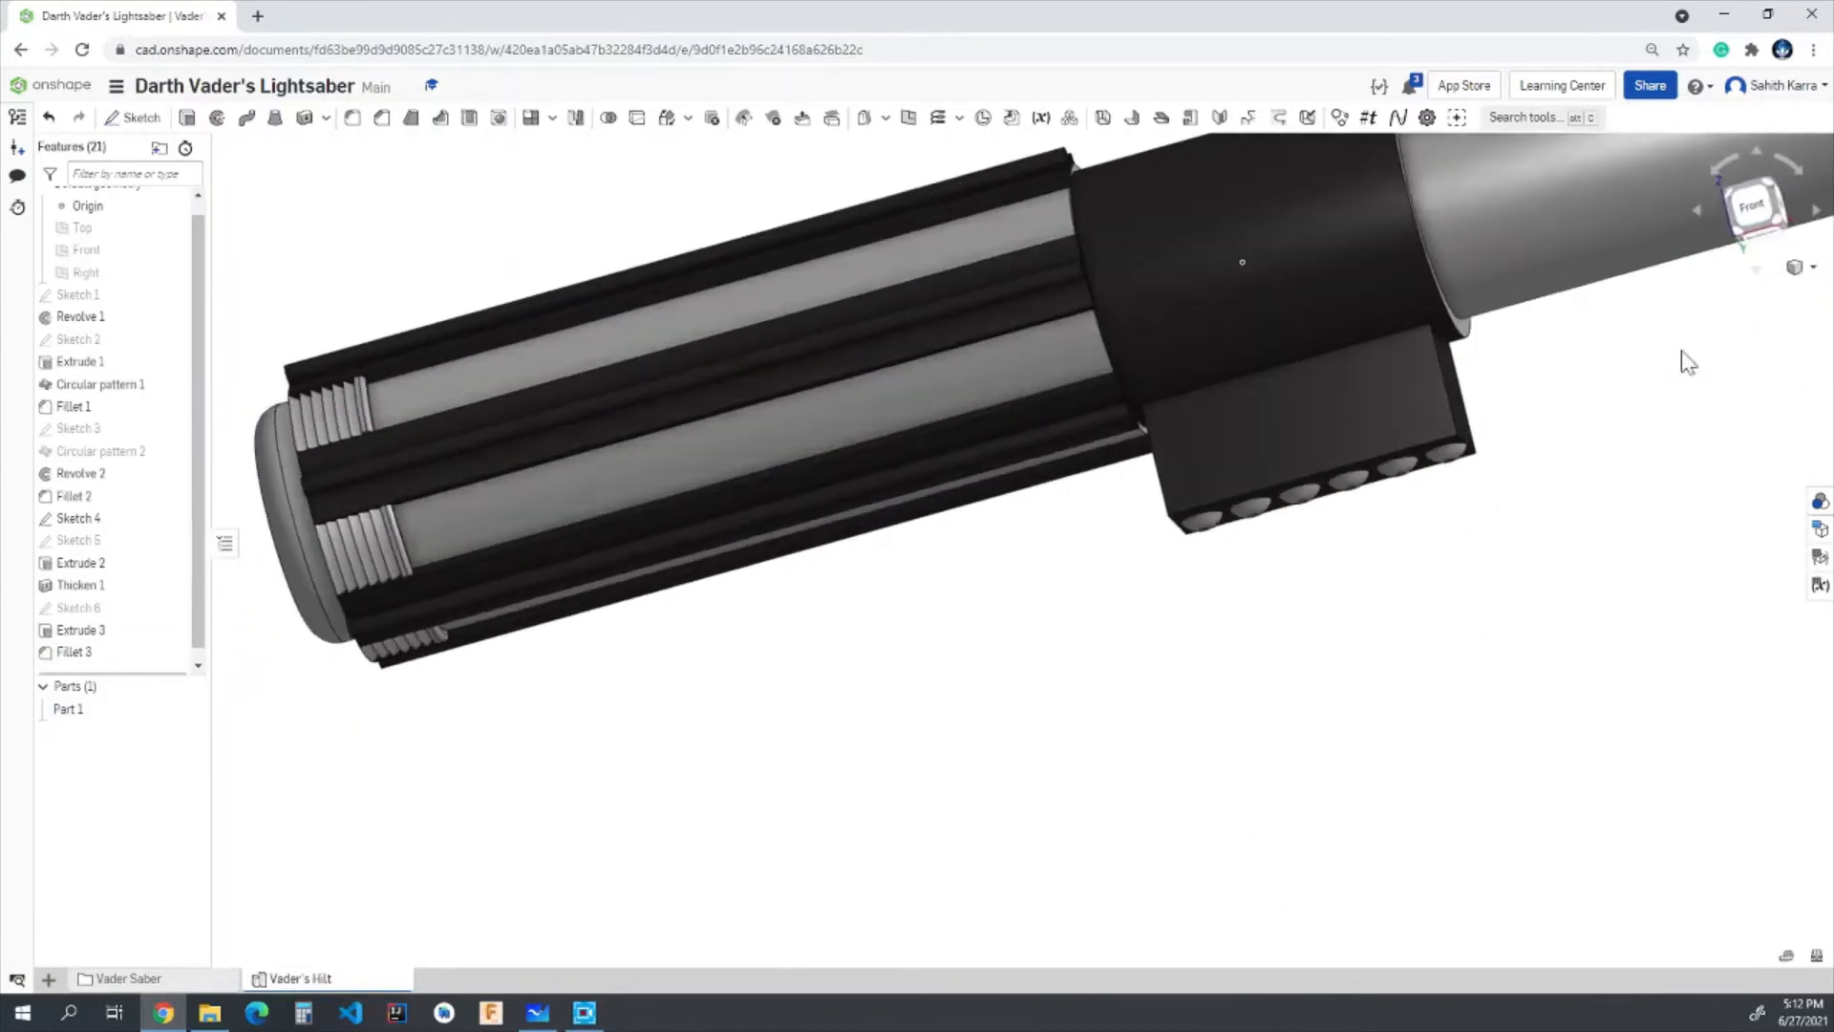
left_click(1755, 208)
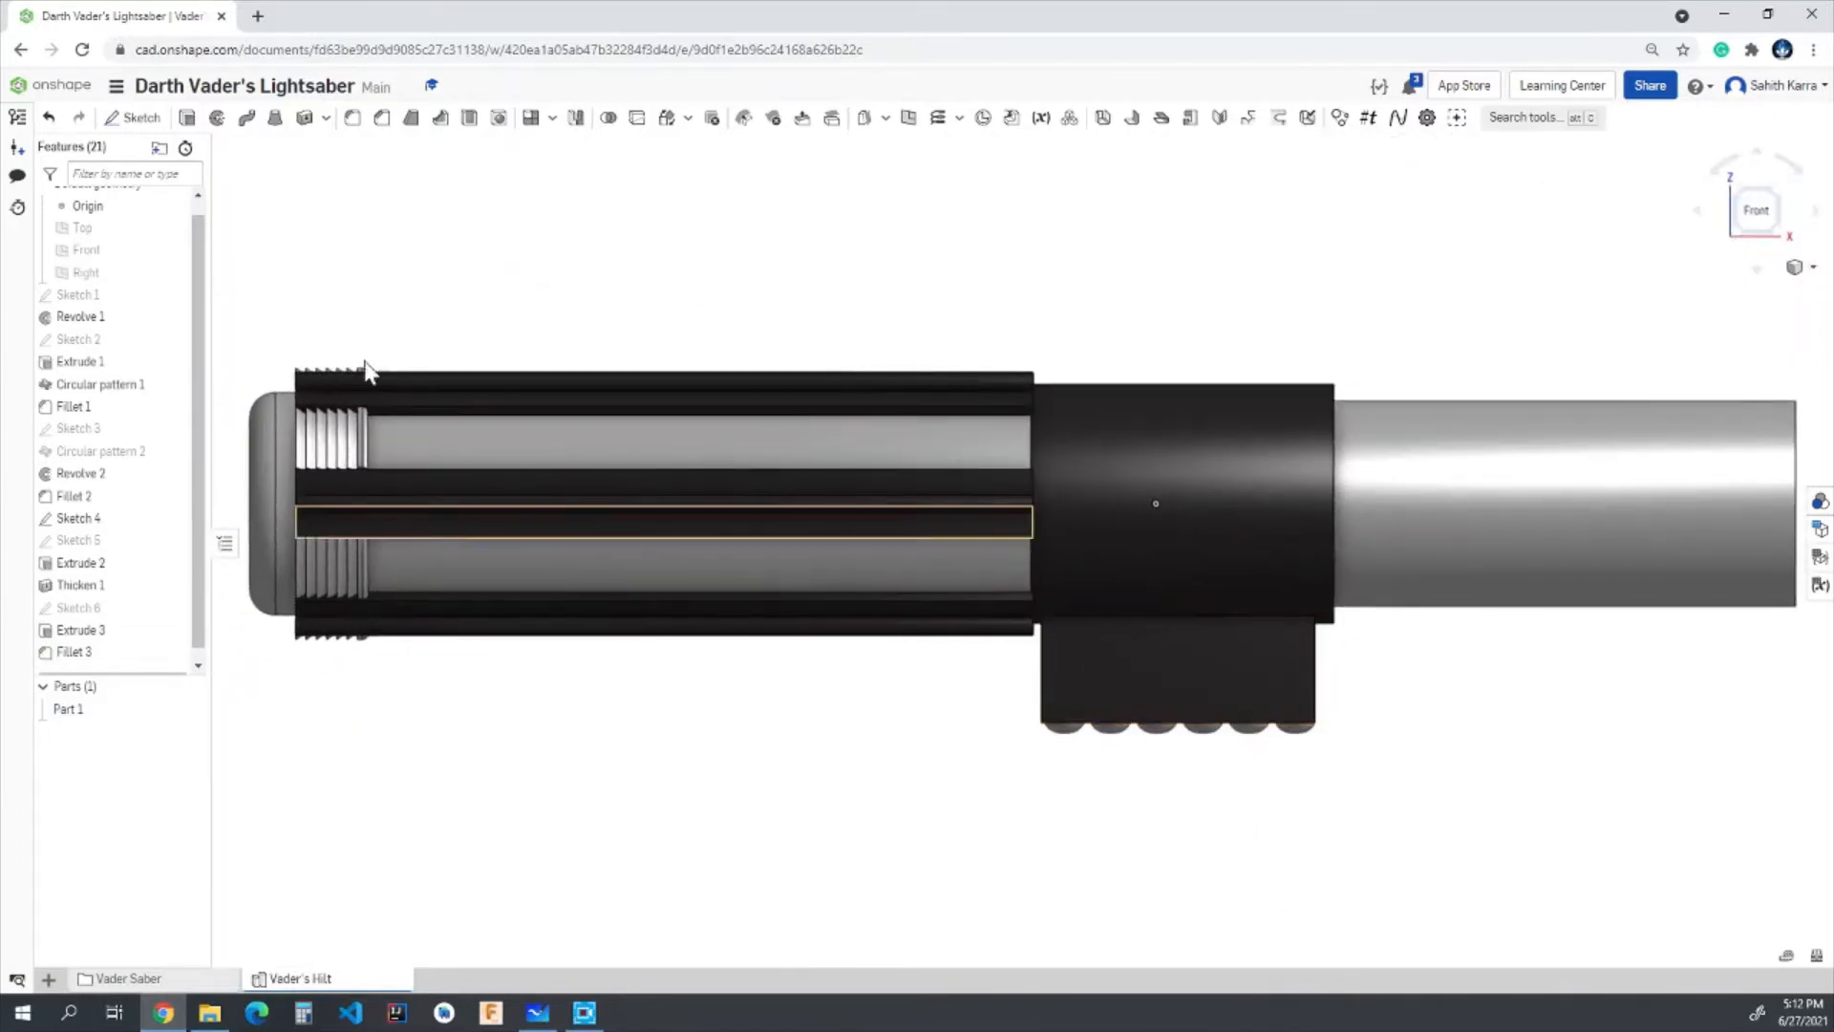
left_click(143, 121)
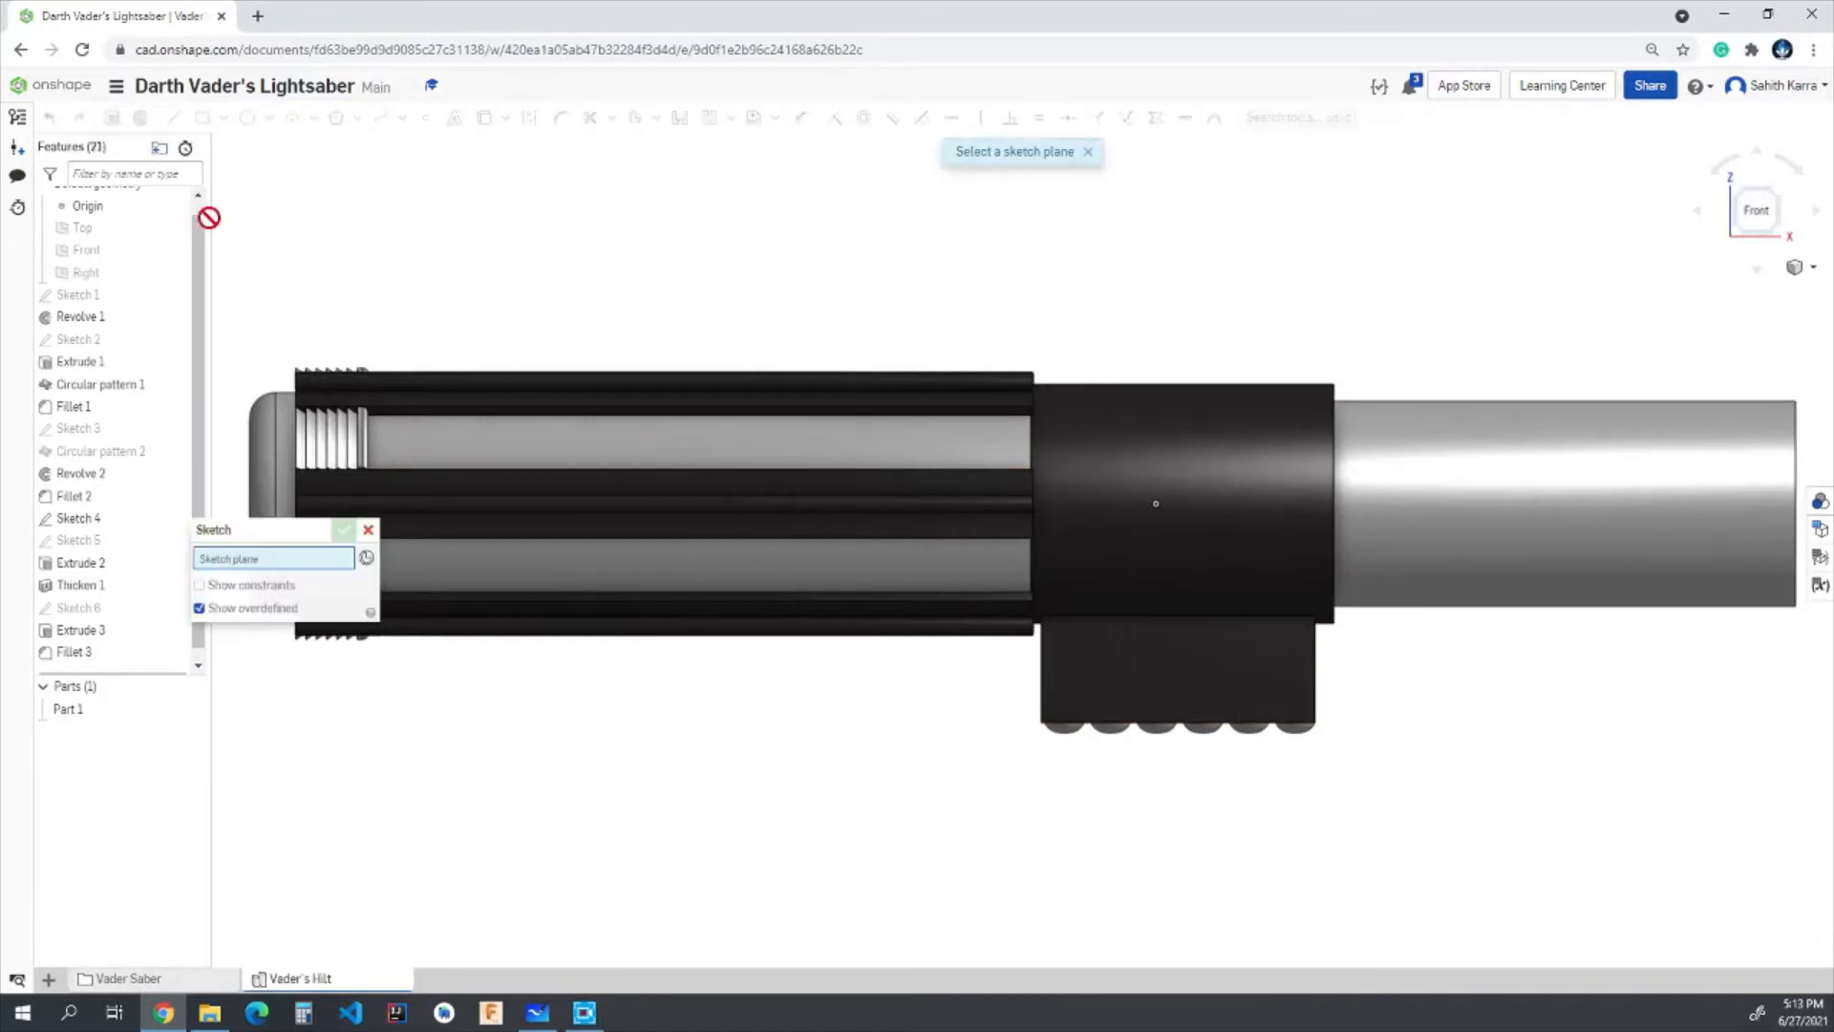
left_click(1154, 682)
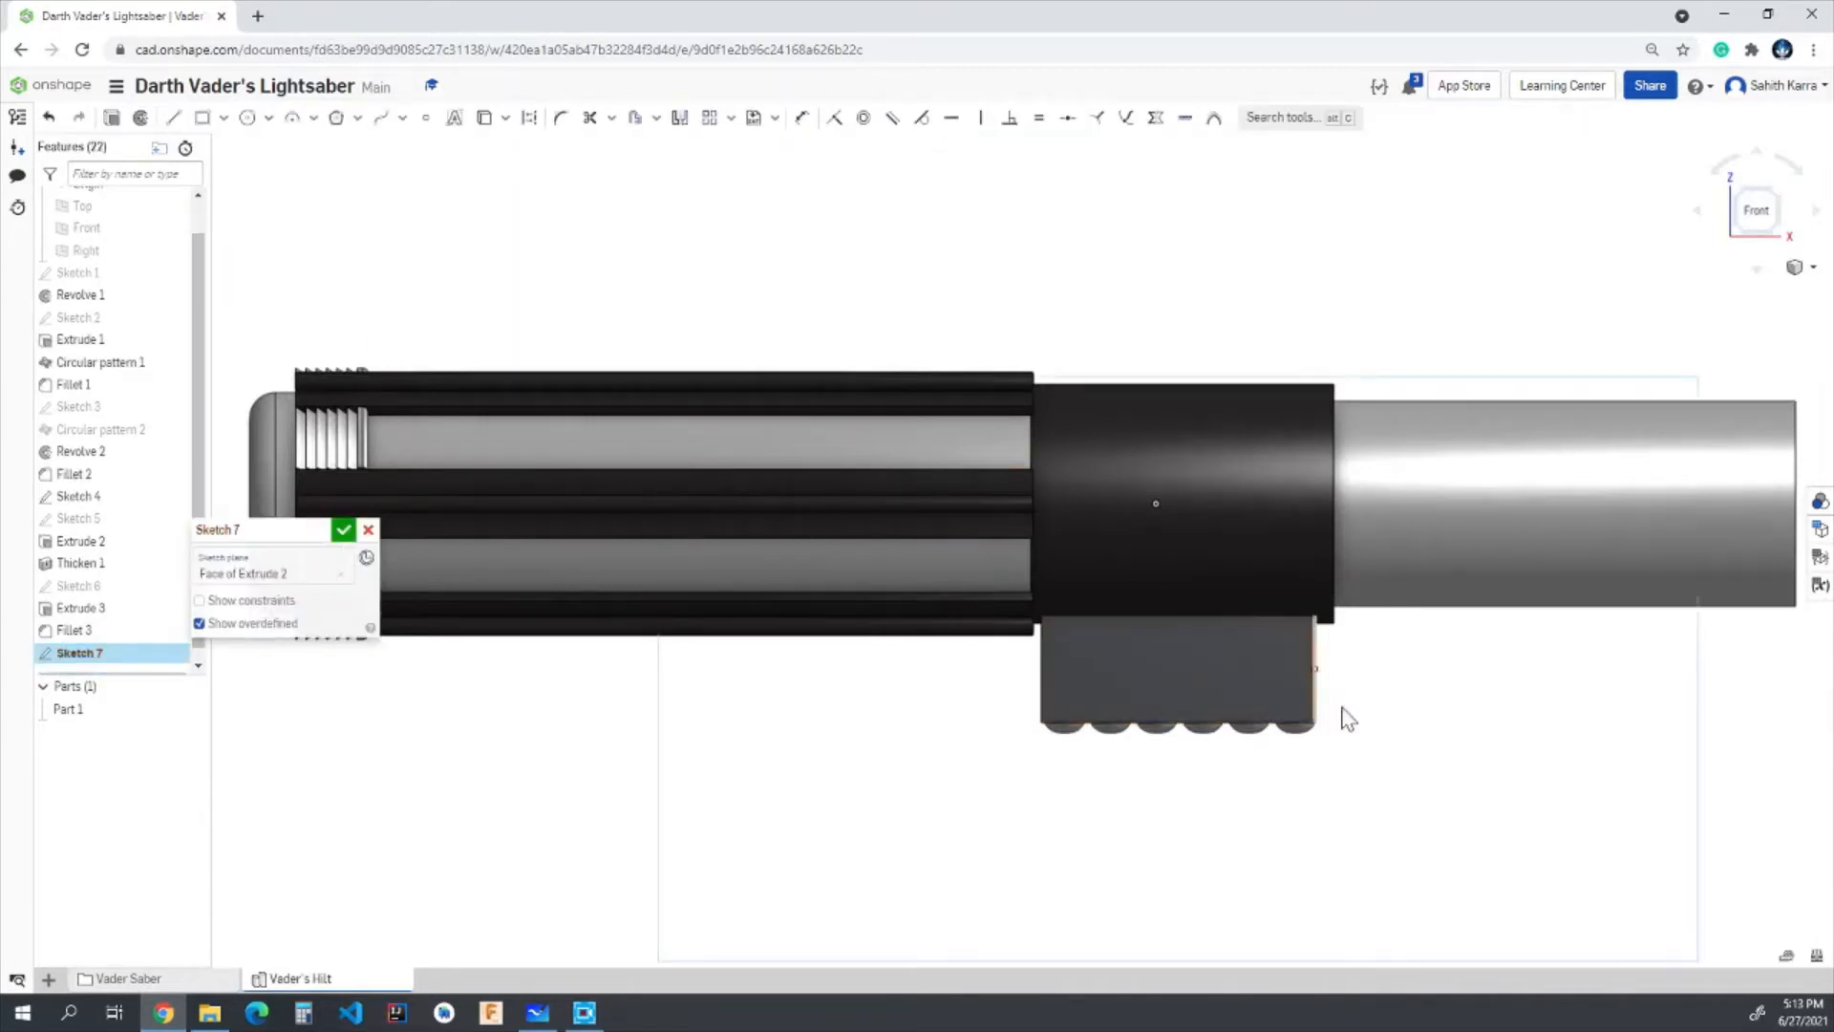
- Draw a 0.1 in diameter circle at the centre of the block's side face, aligned to the midpoints of its edges
left_click(247, 117)
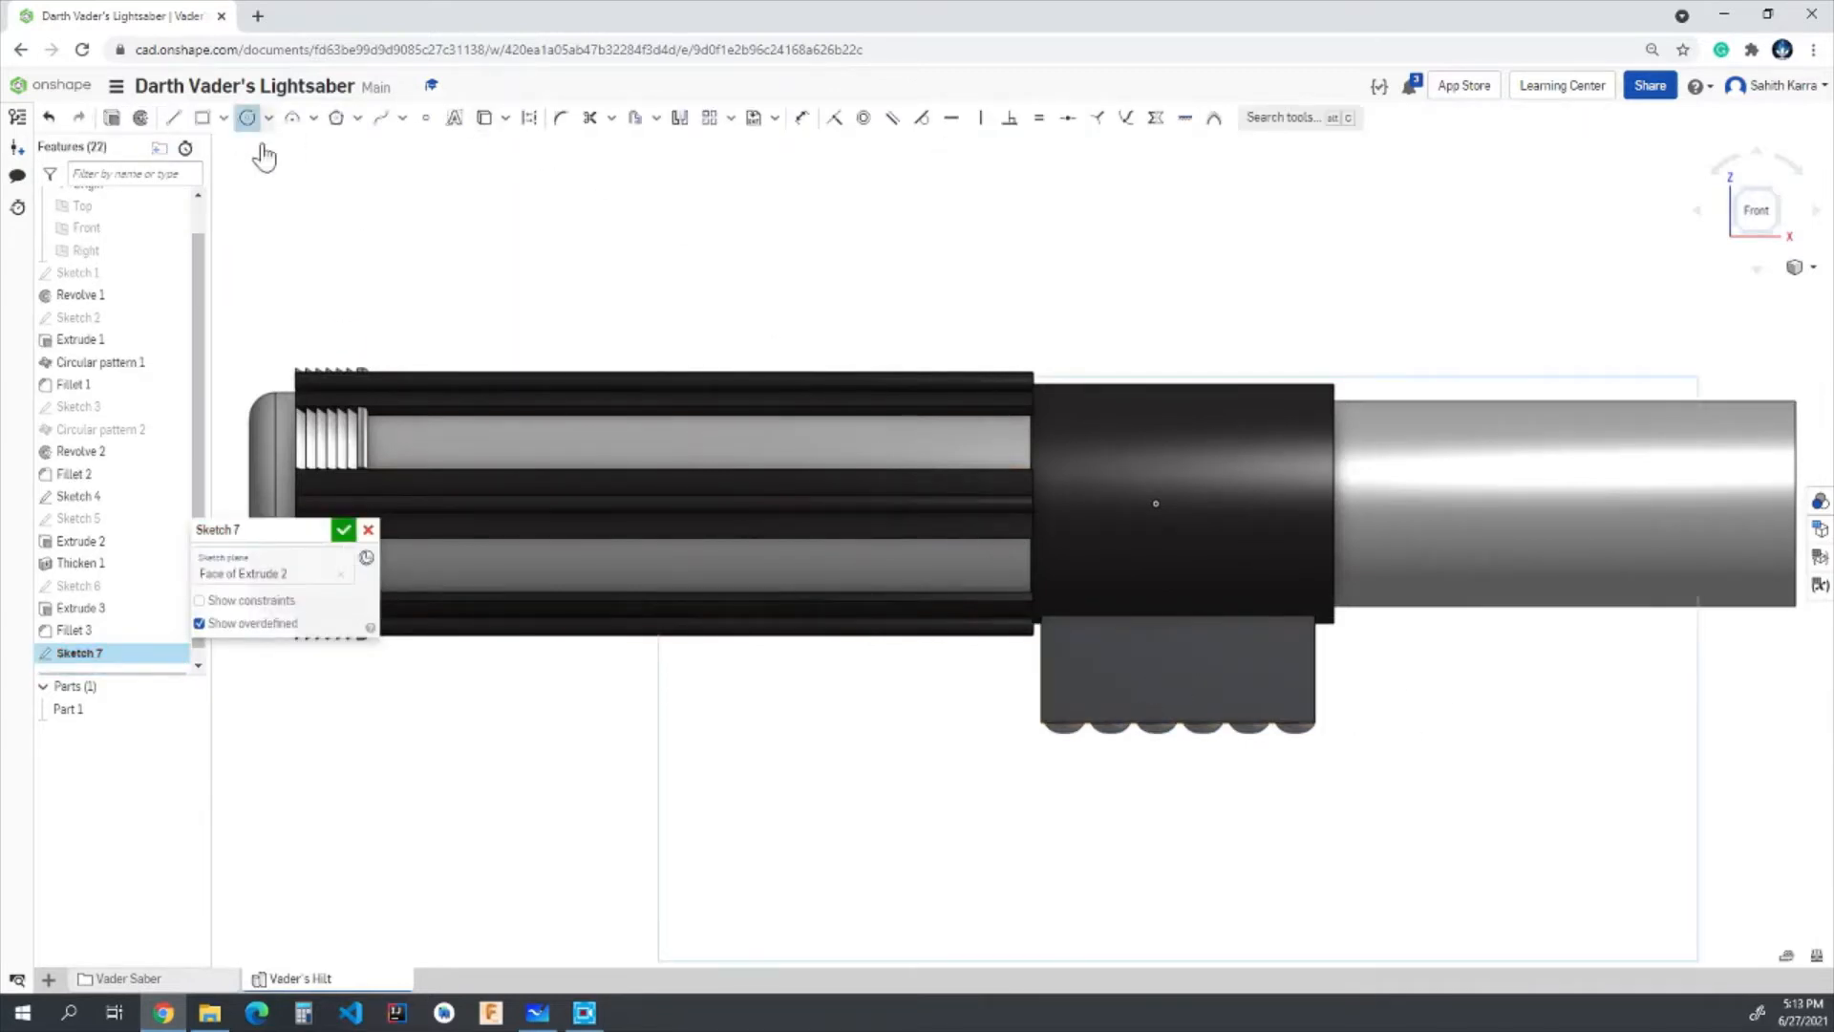
scroll(1204, 807, "up", 3)
scroll(1185, 523, "up", 3)
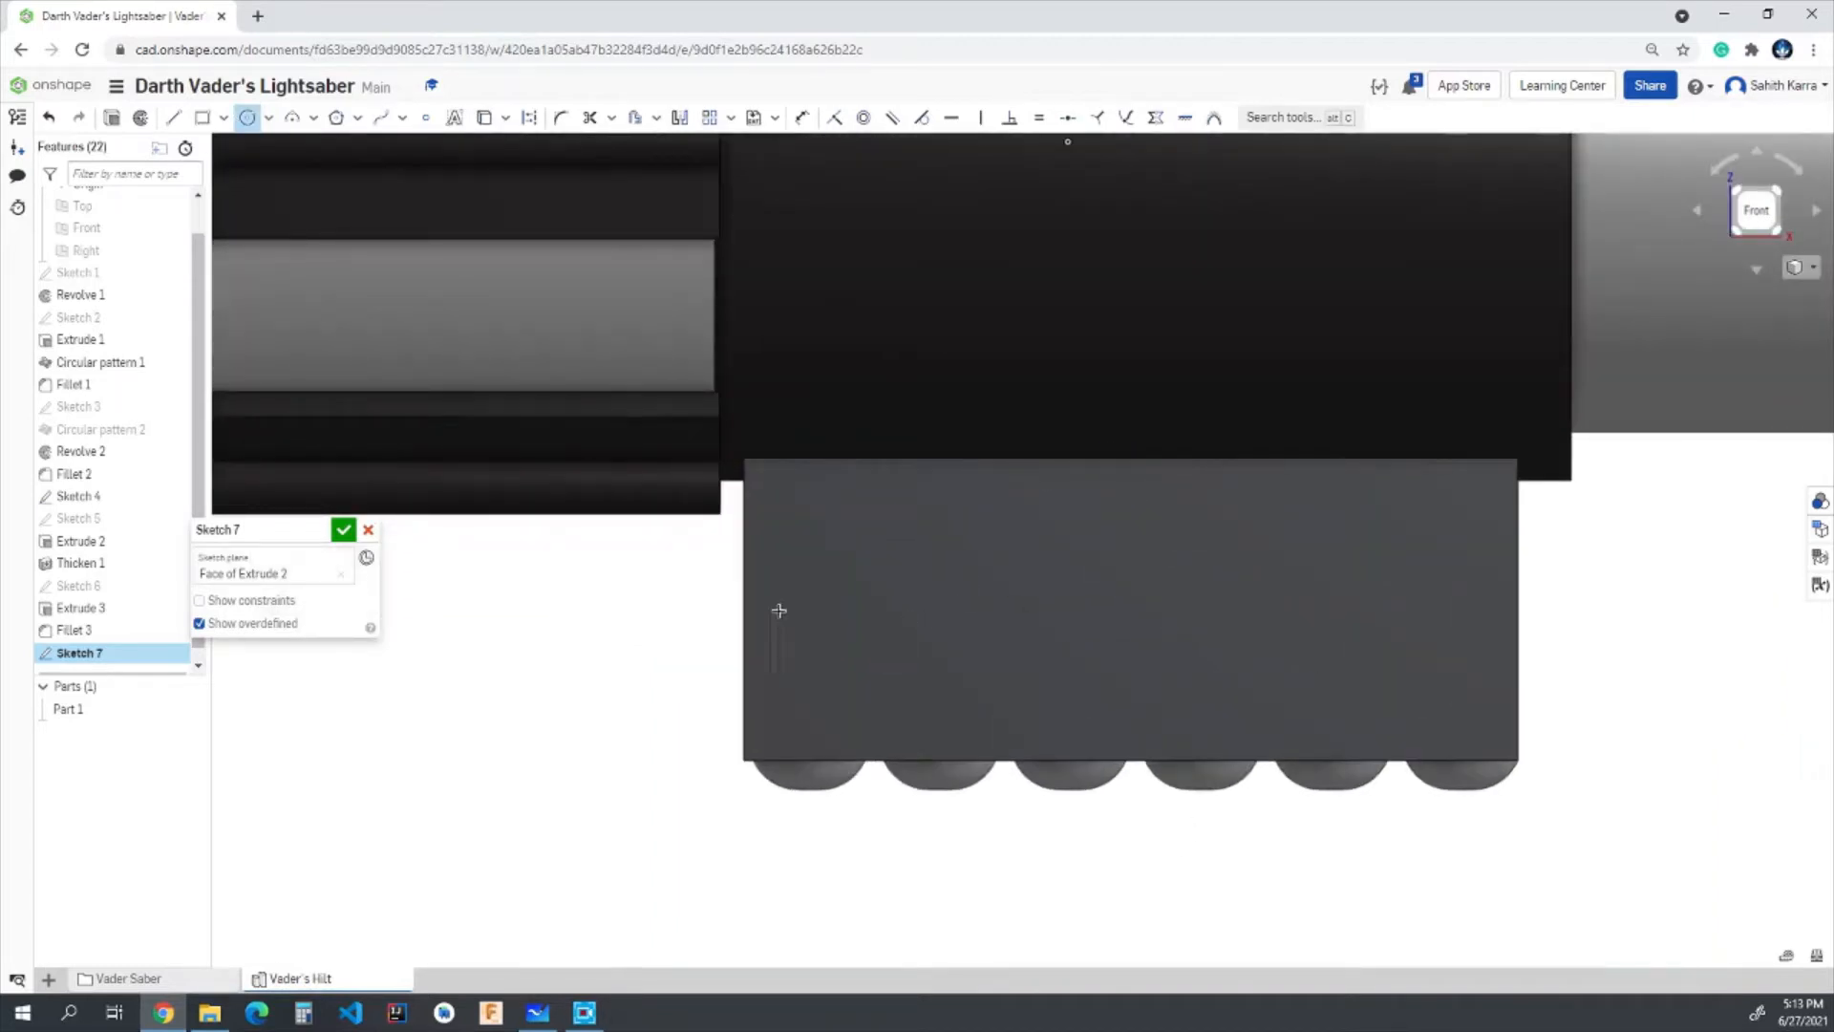
scroll(800, 609, "up", 3)
scroll(1270, 493, "down", 3)
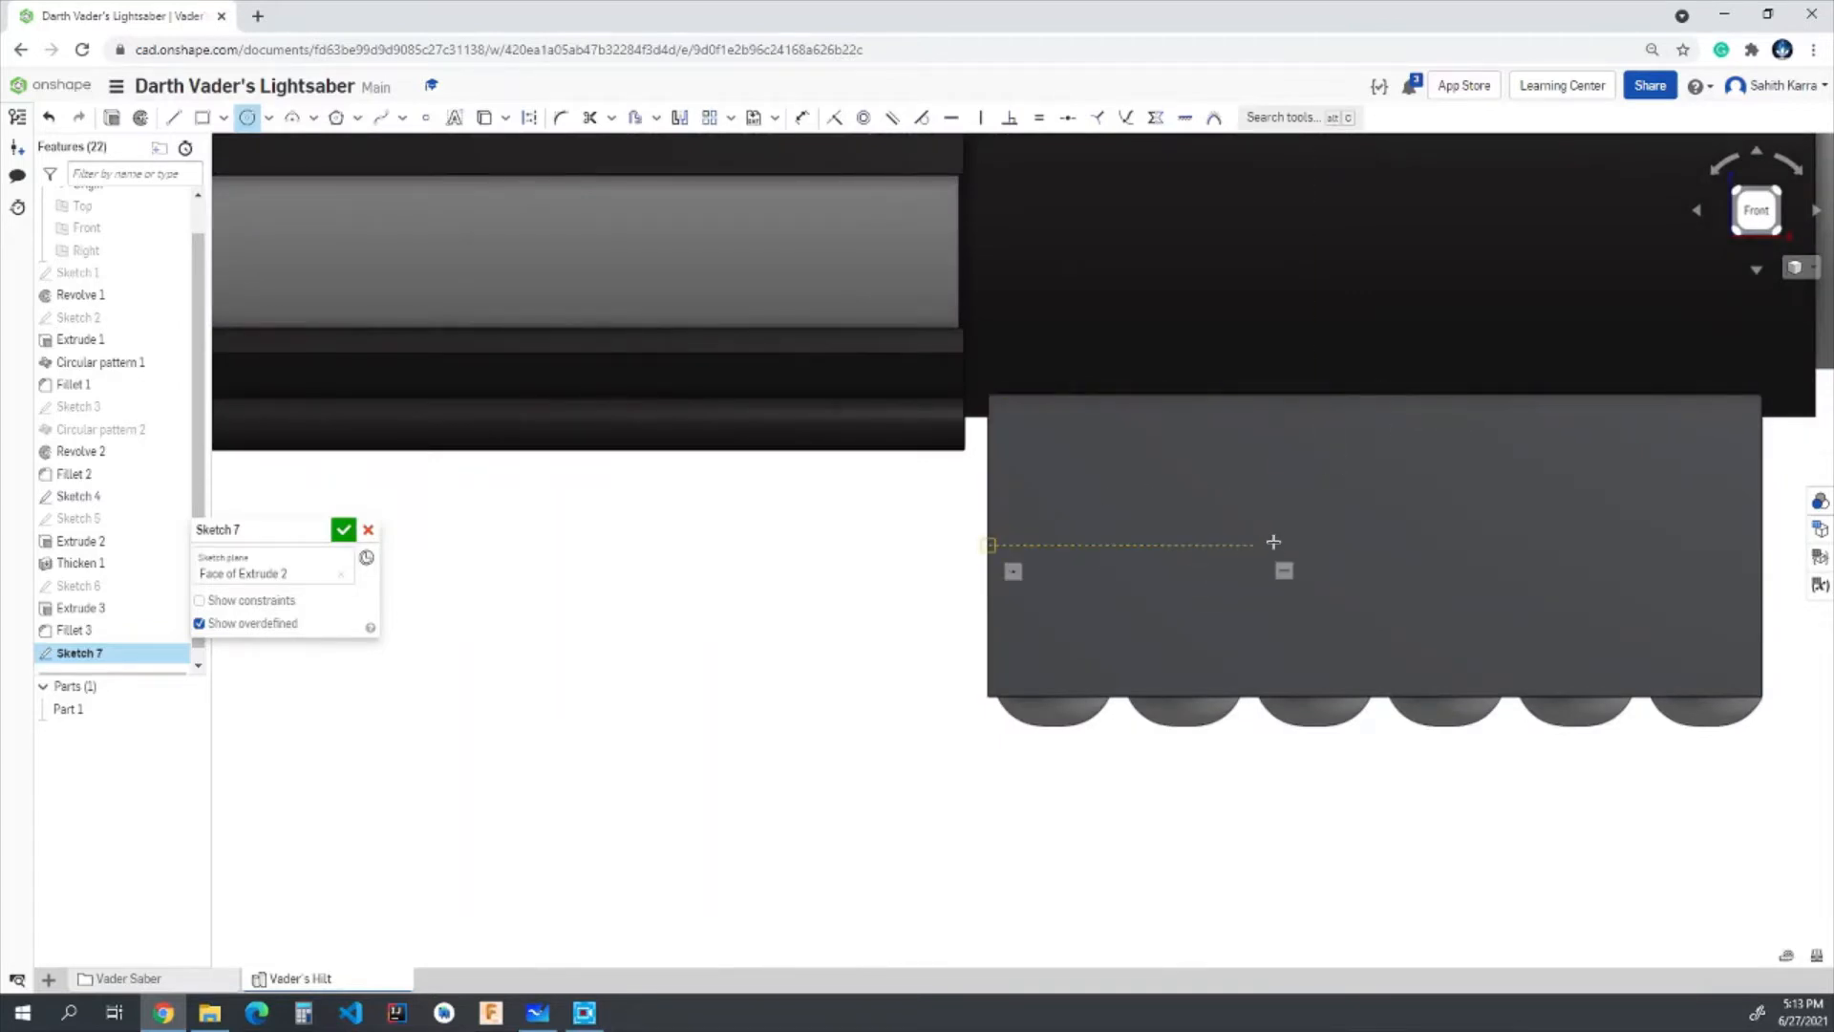
left_click(1376, 544)
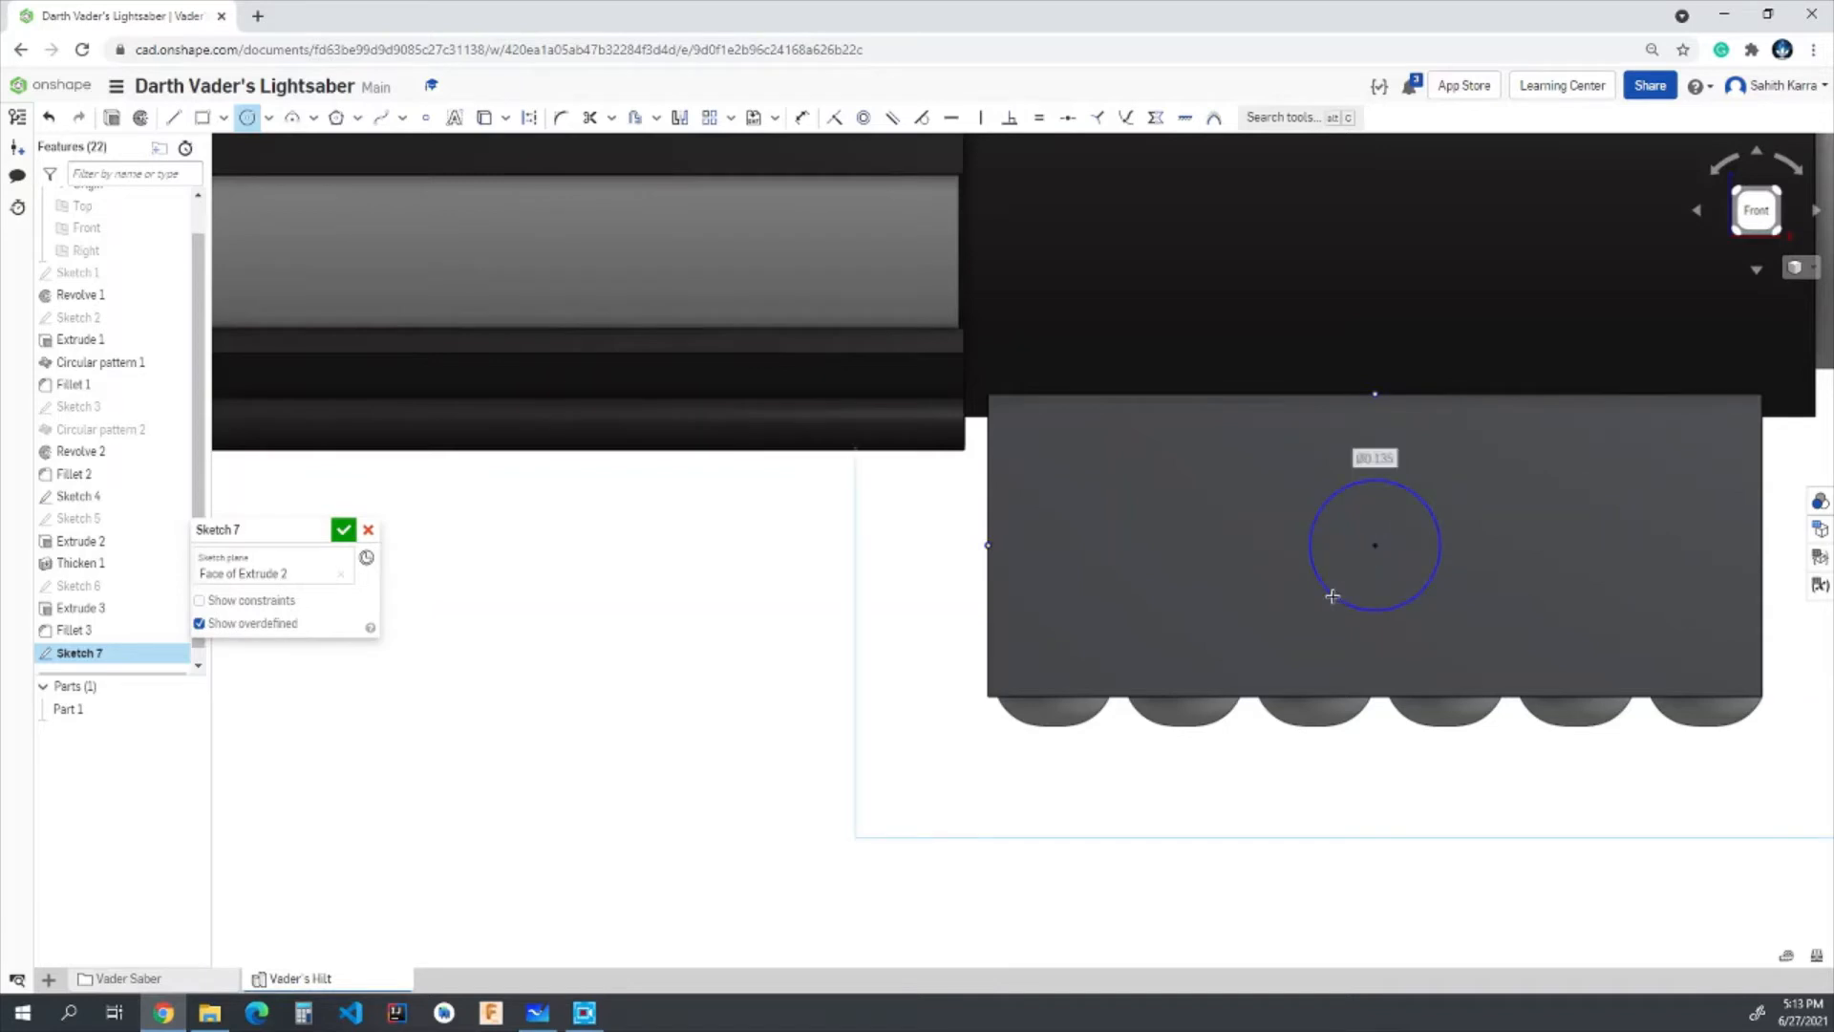
type("0.1")
key("Return")
- Draw a concentric circle with a 0.15 in diameter around the first one and finish the sketch
left_click(1376, 545)
type("0.15")
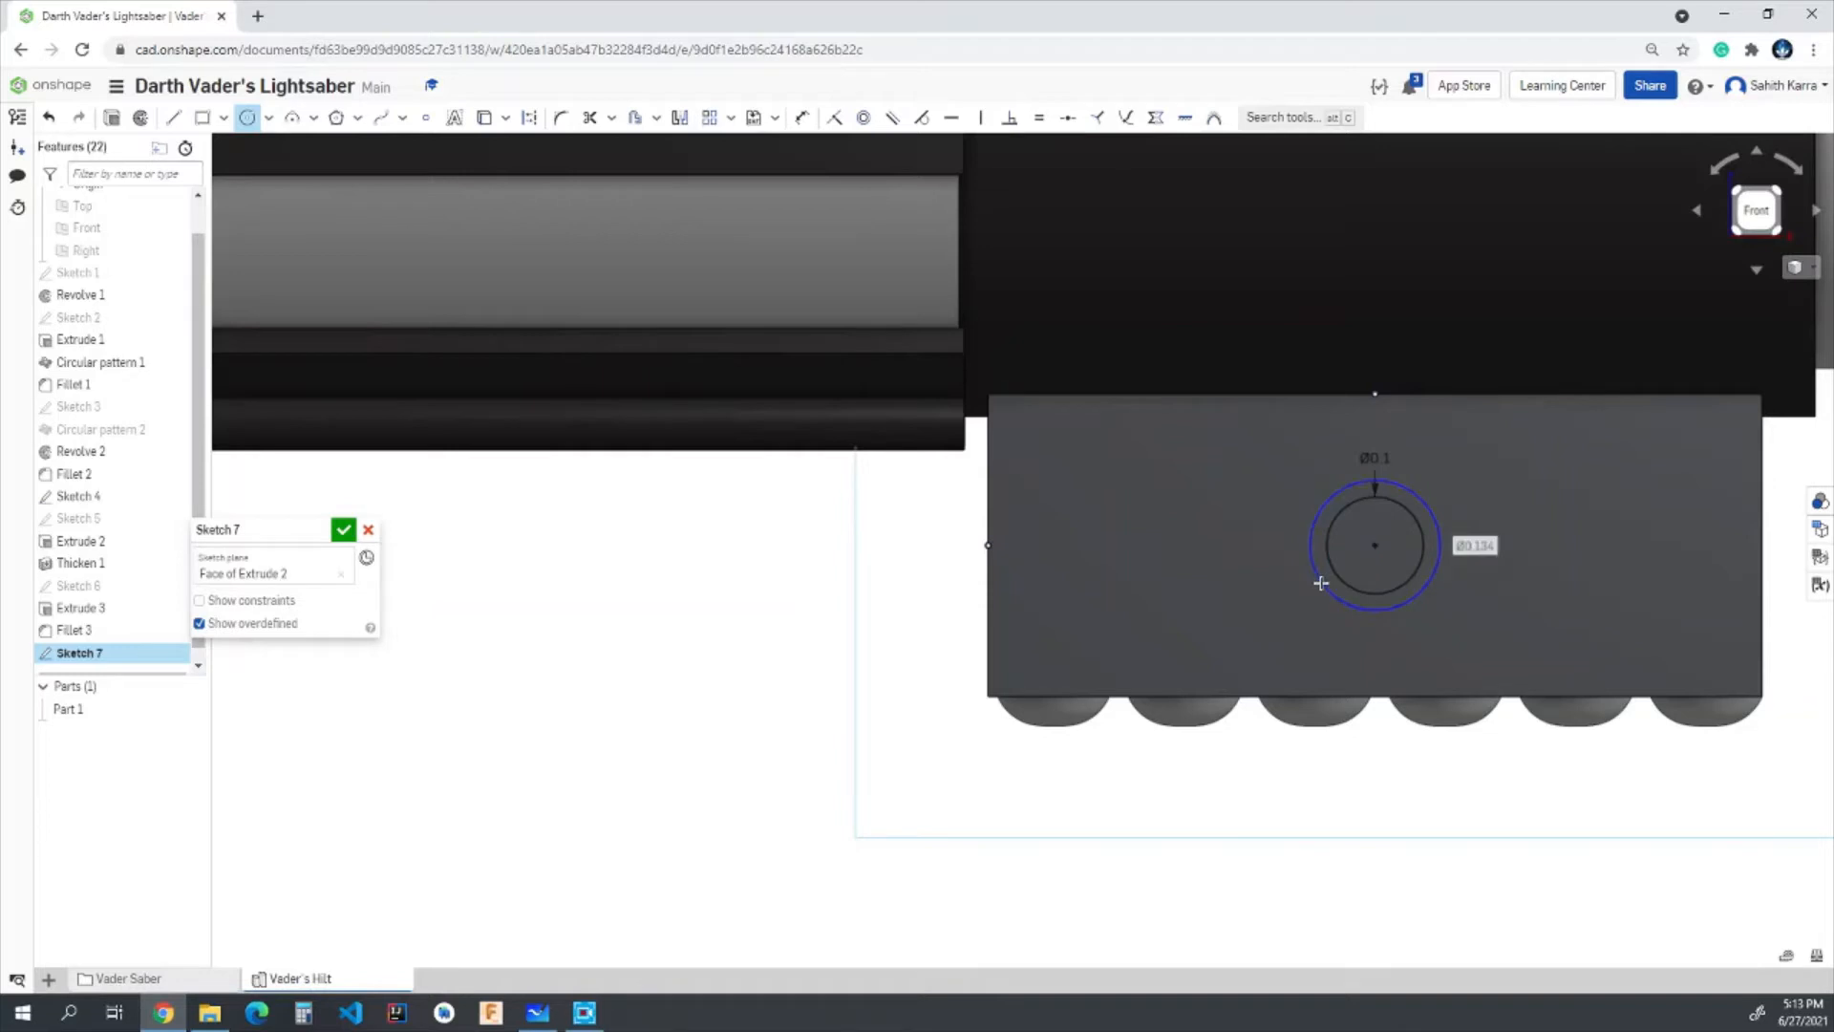
key("Return")
scroll(1321, 583, "down", 5)
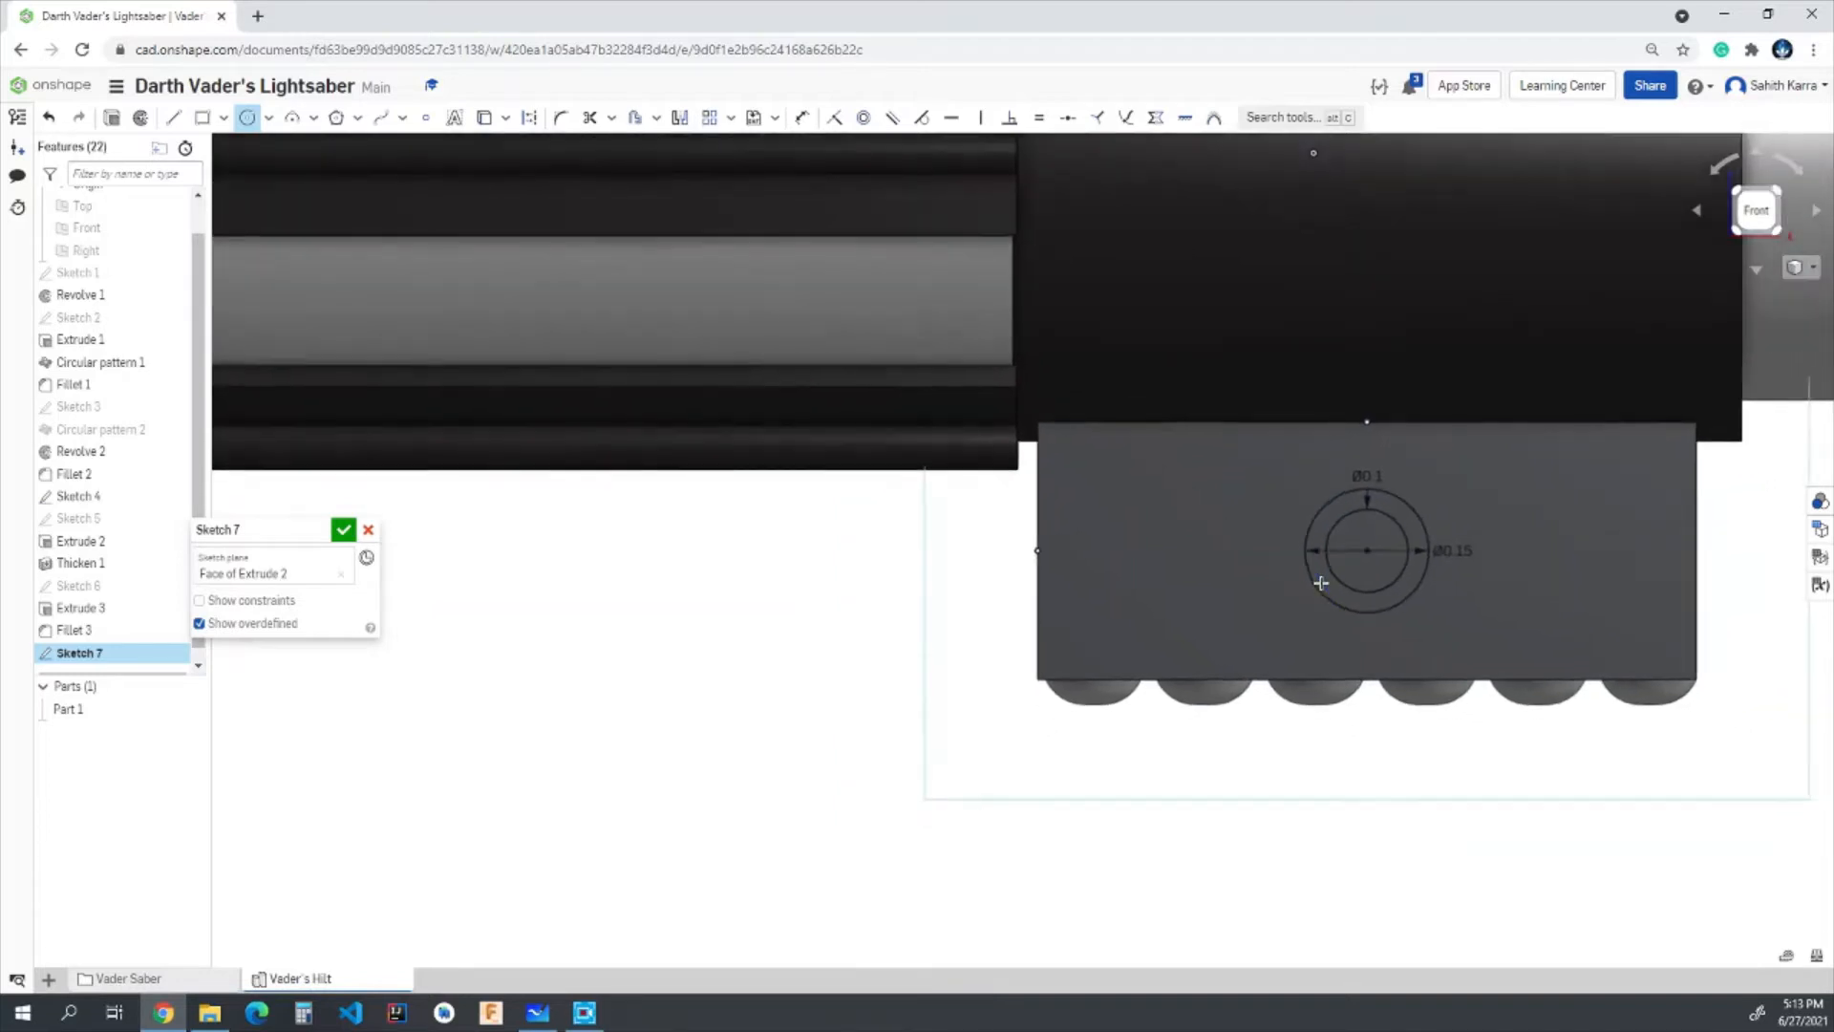
scroll(1528, 557, "down", 1)
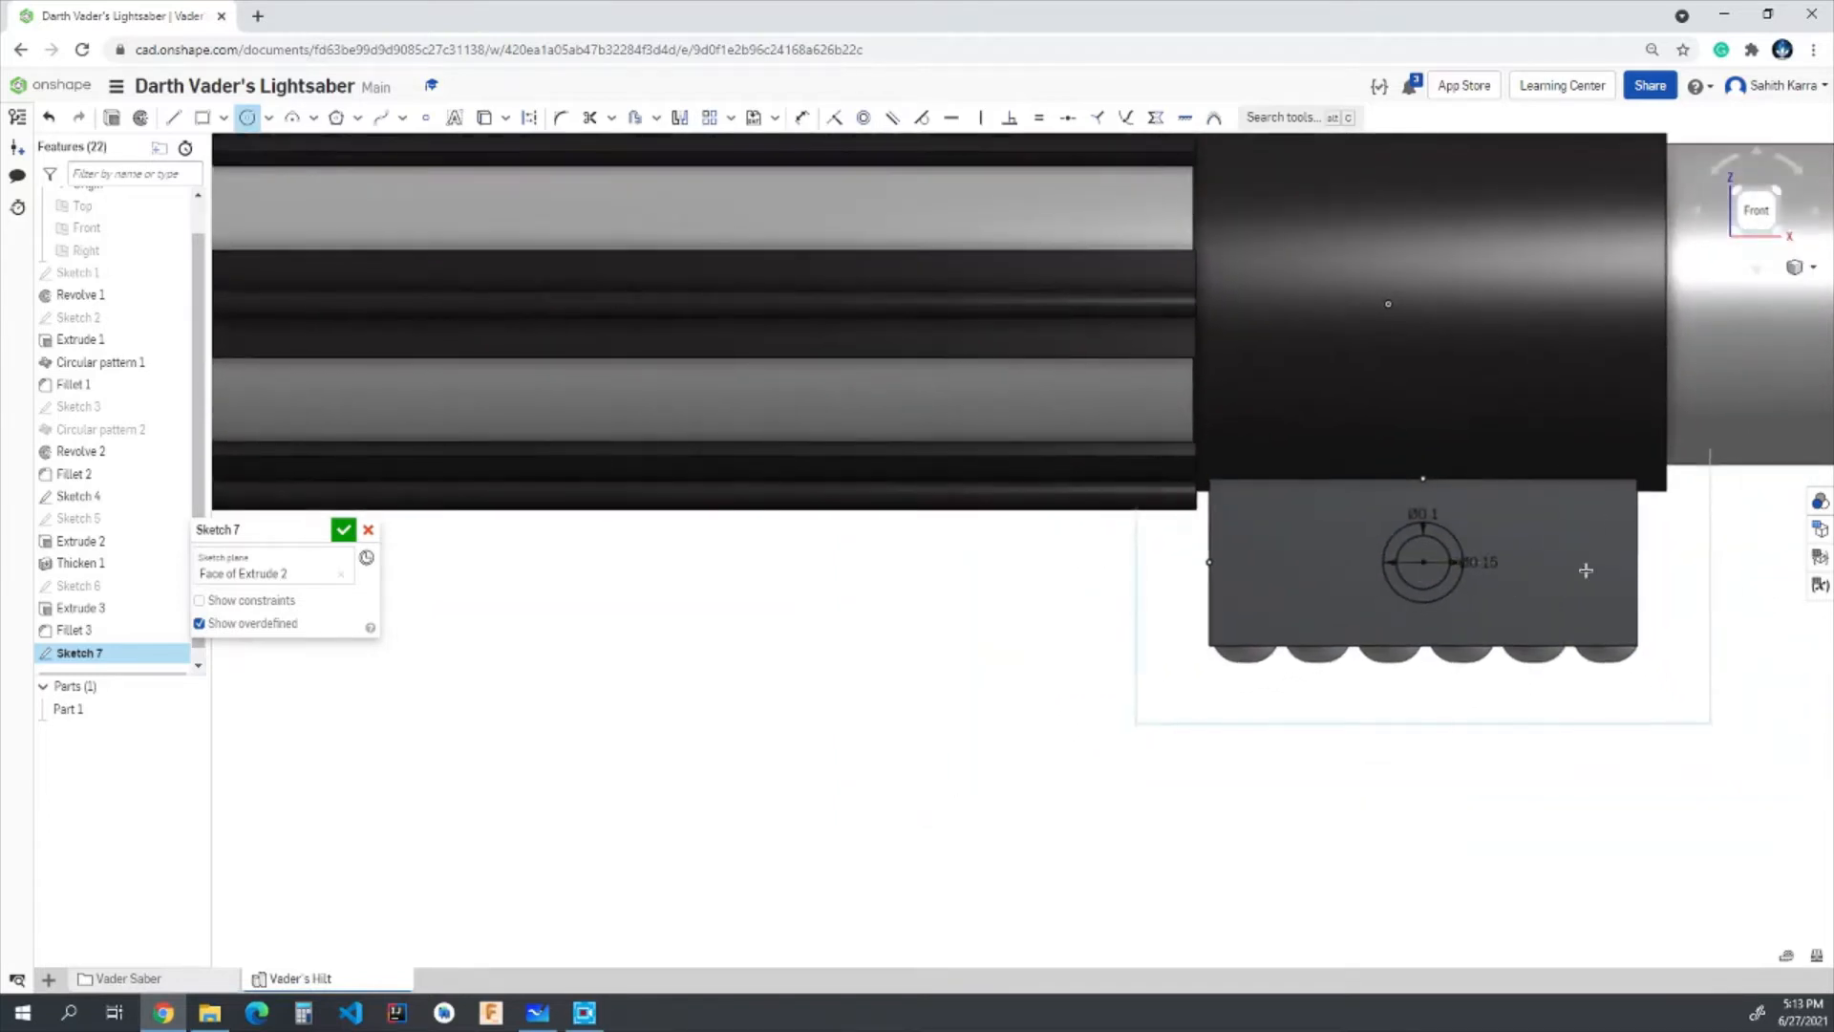
scroll(1585, 546, "up", 2)
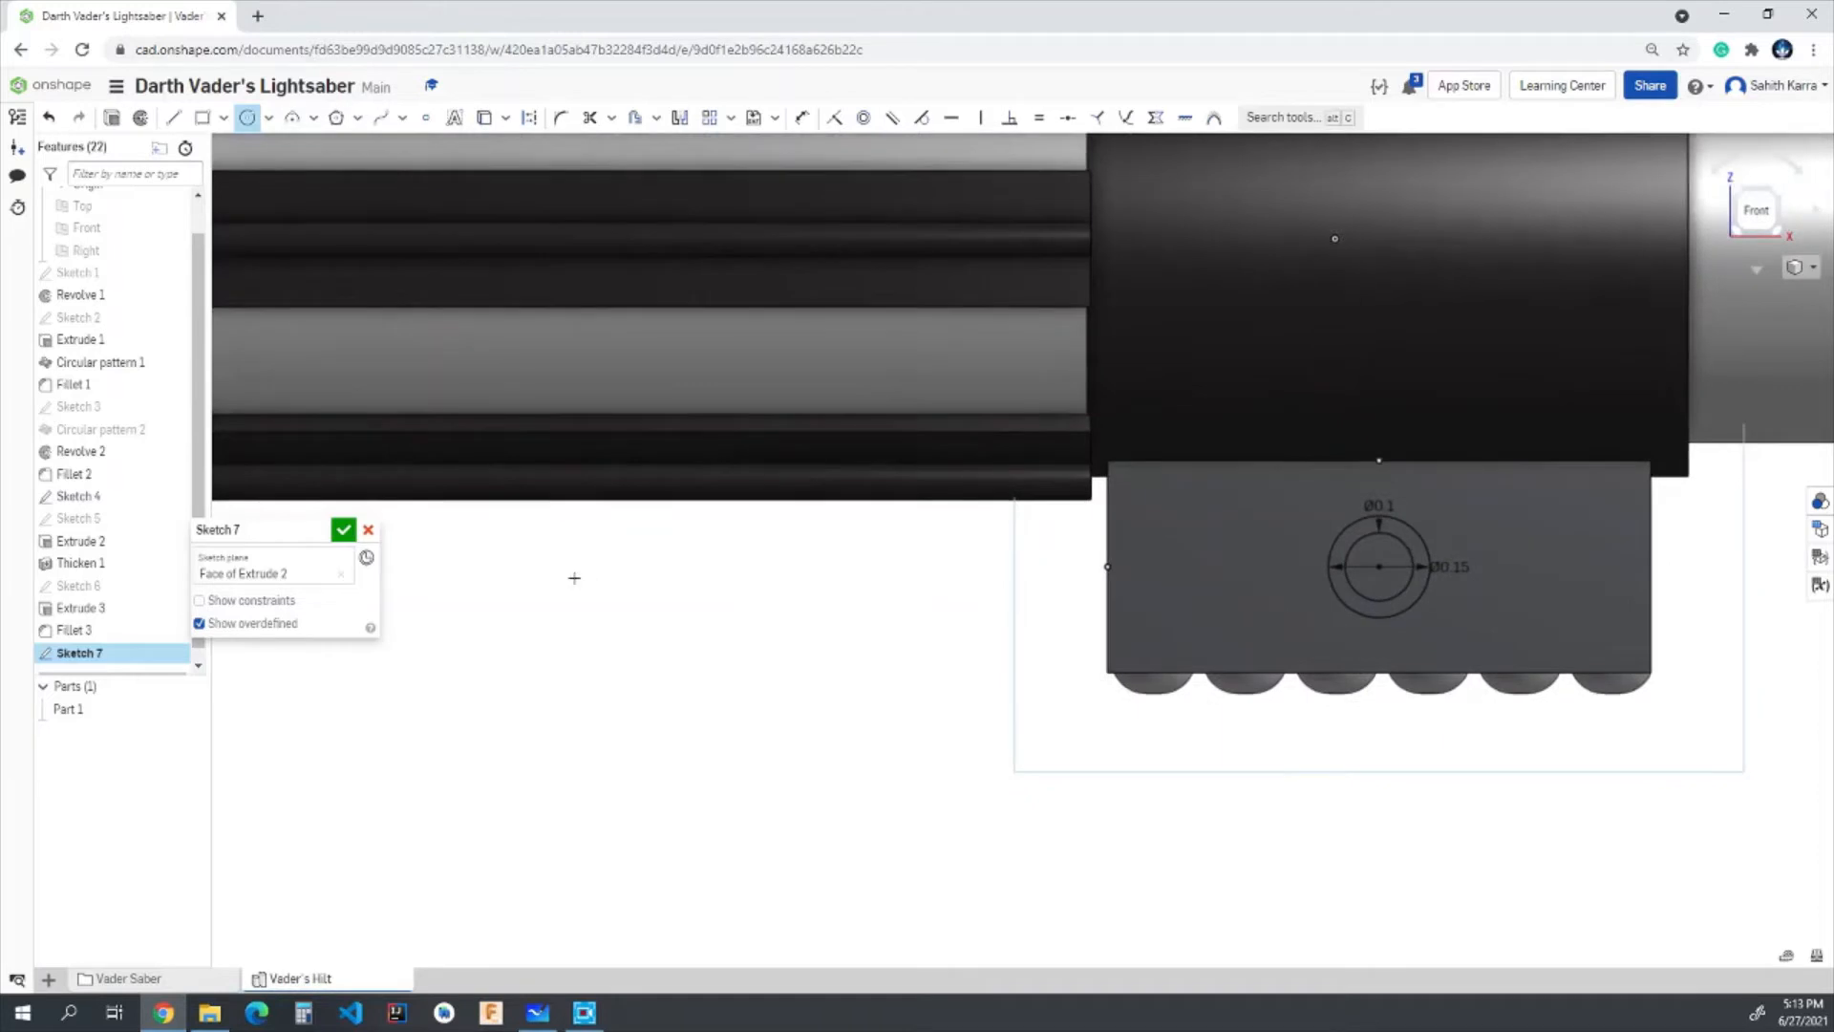
left_click(343, 529)
- Extrude the ring between the two circles of Sketch 7 by 0.025 in as an Add operation merged with Part 1
scroll(1163, 803, "down", 4)
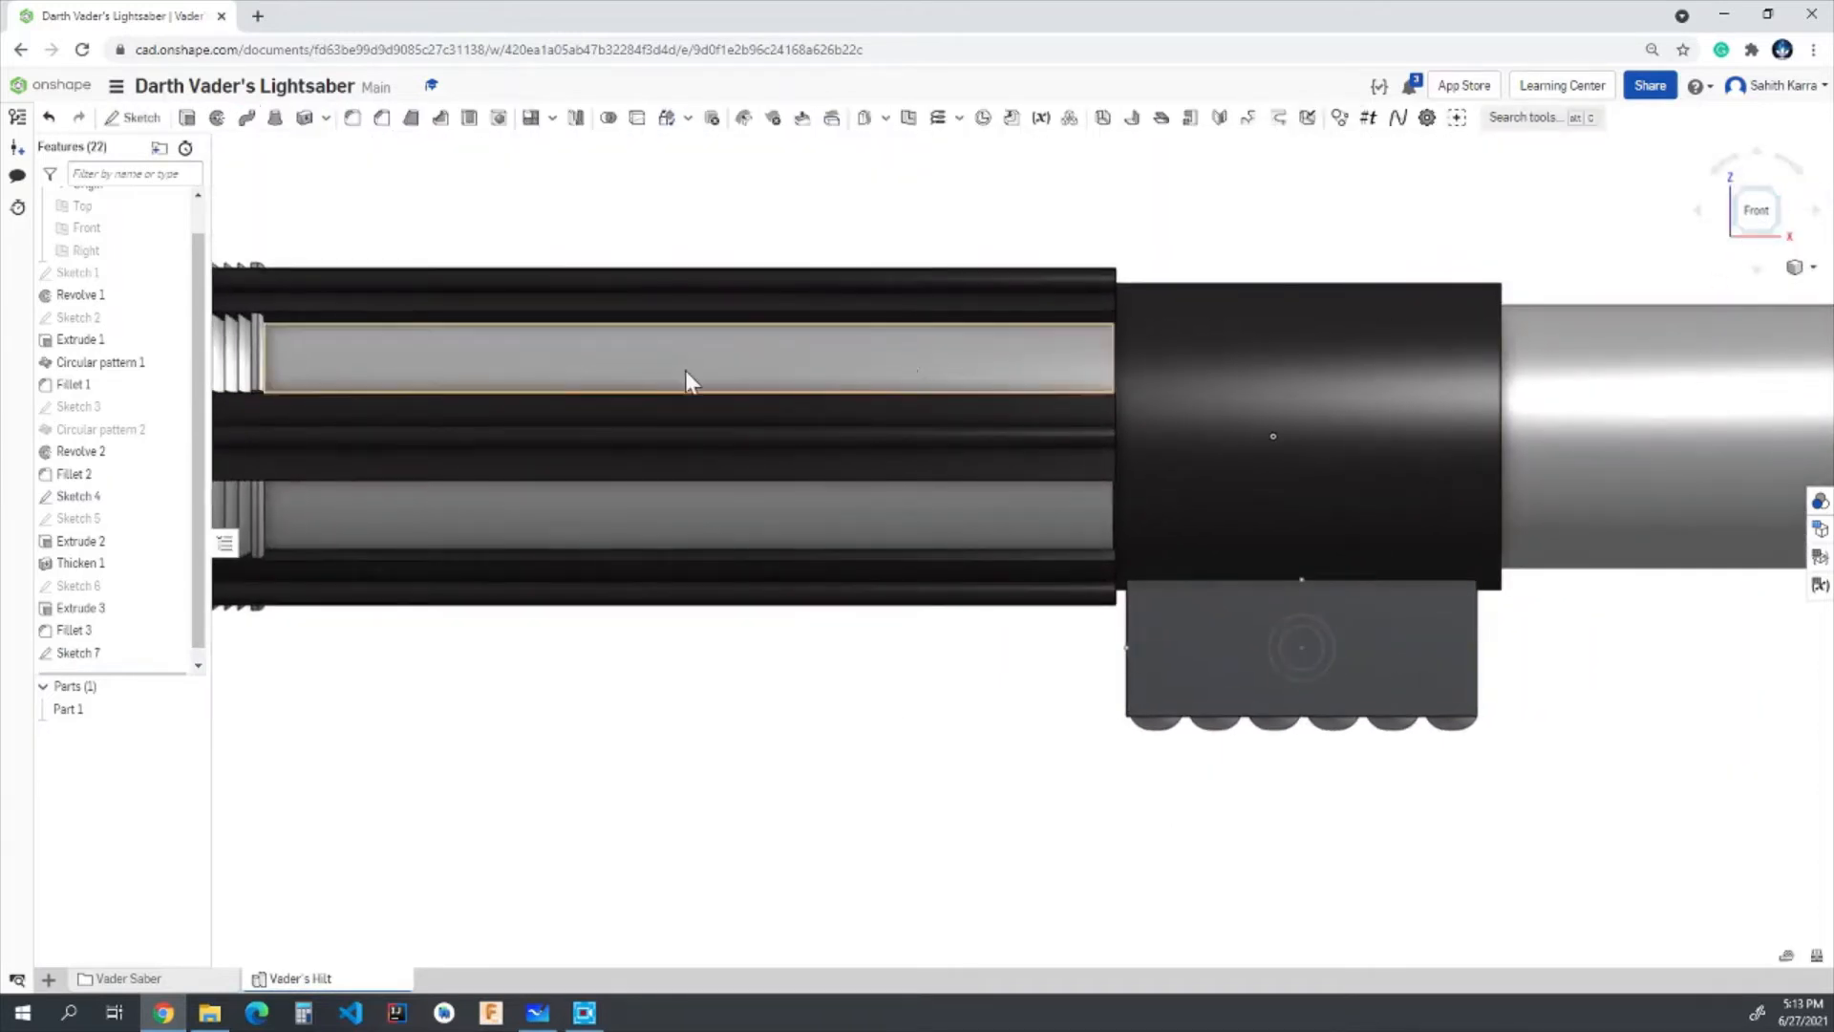
left_click(187, 117)
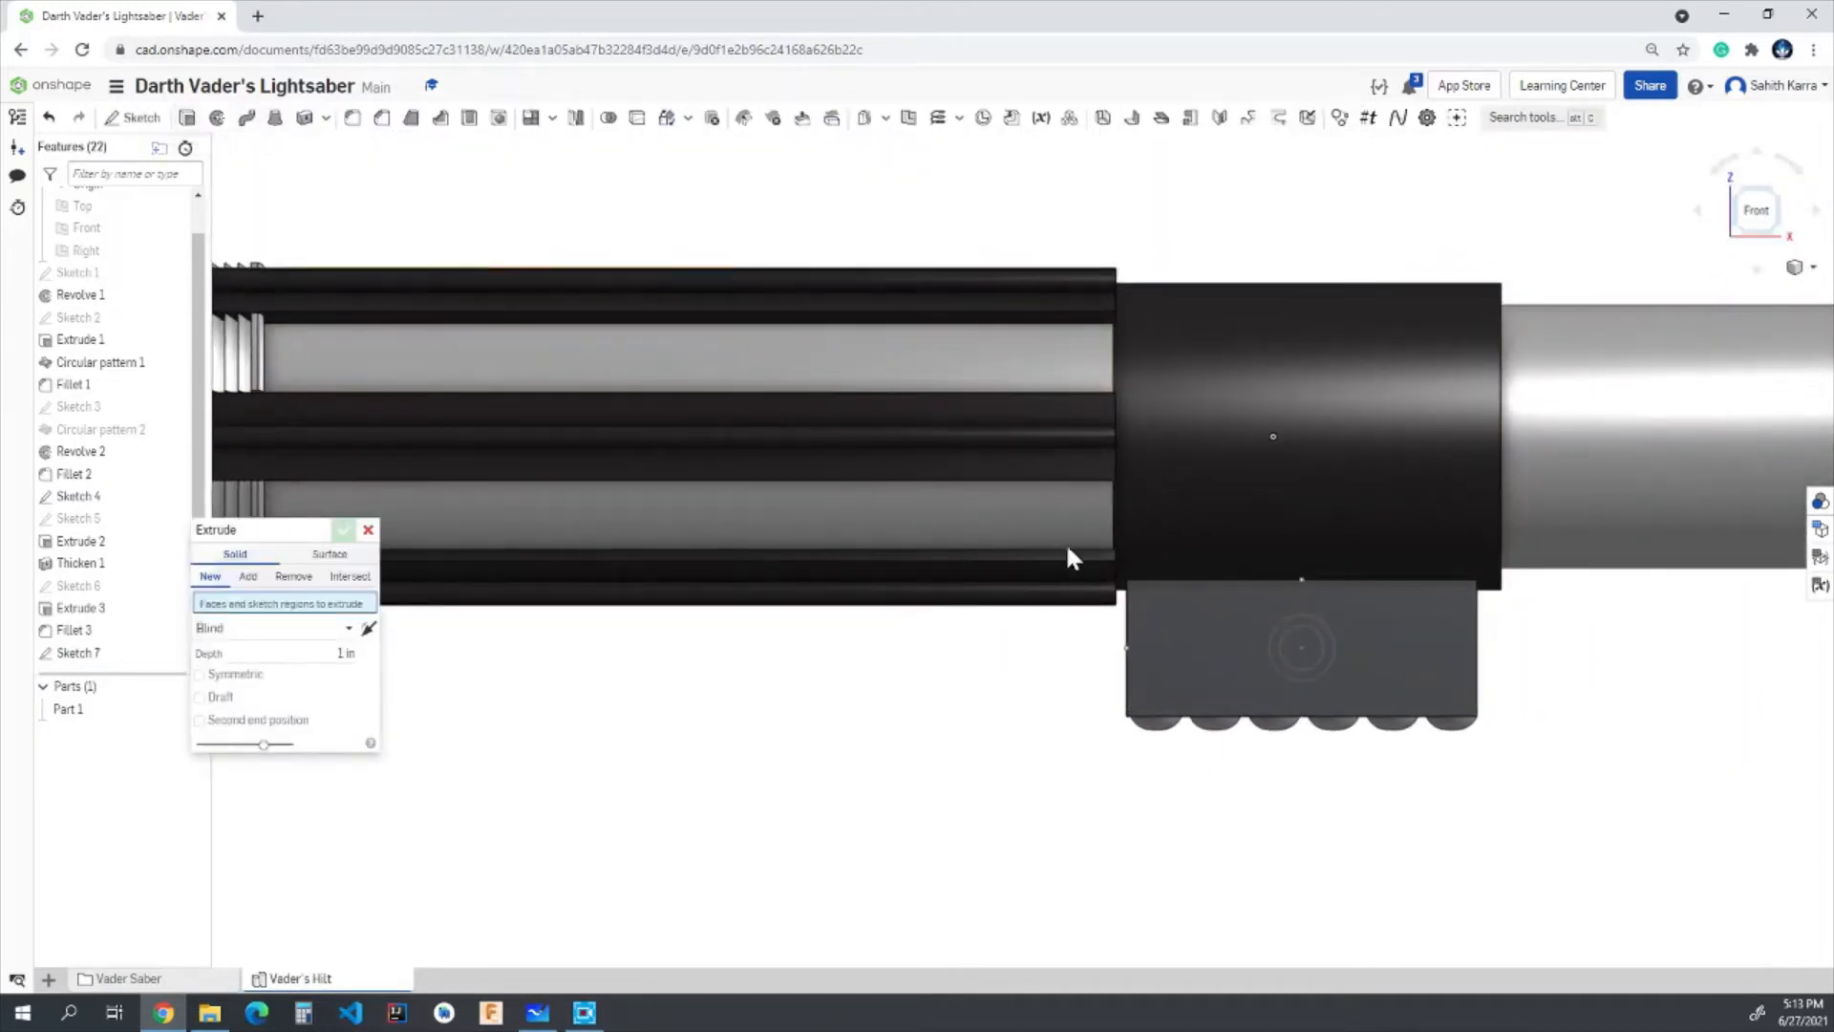
left_click(1328, 653)
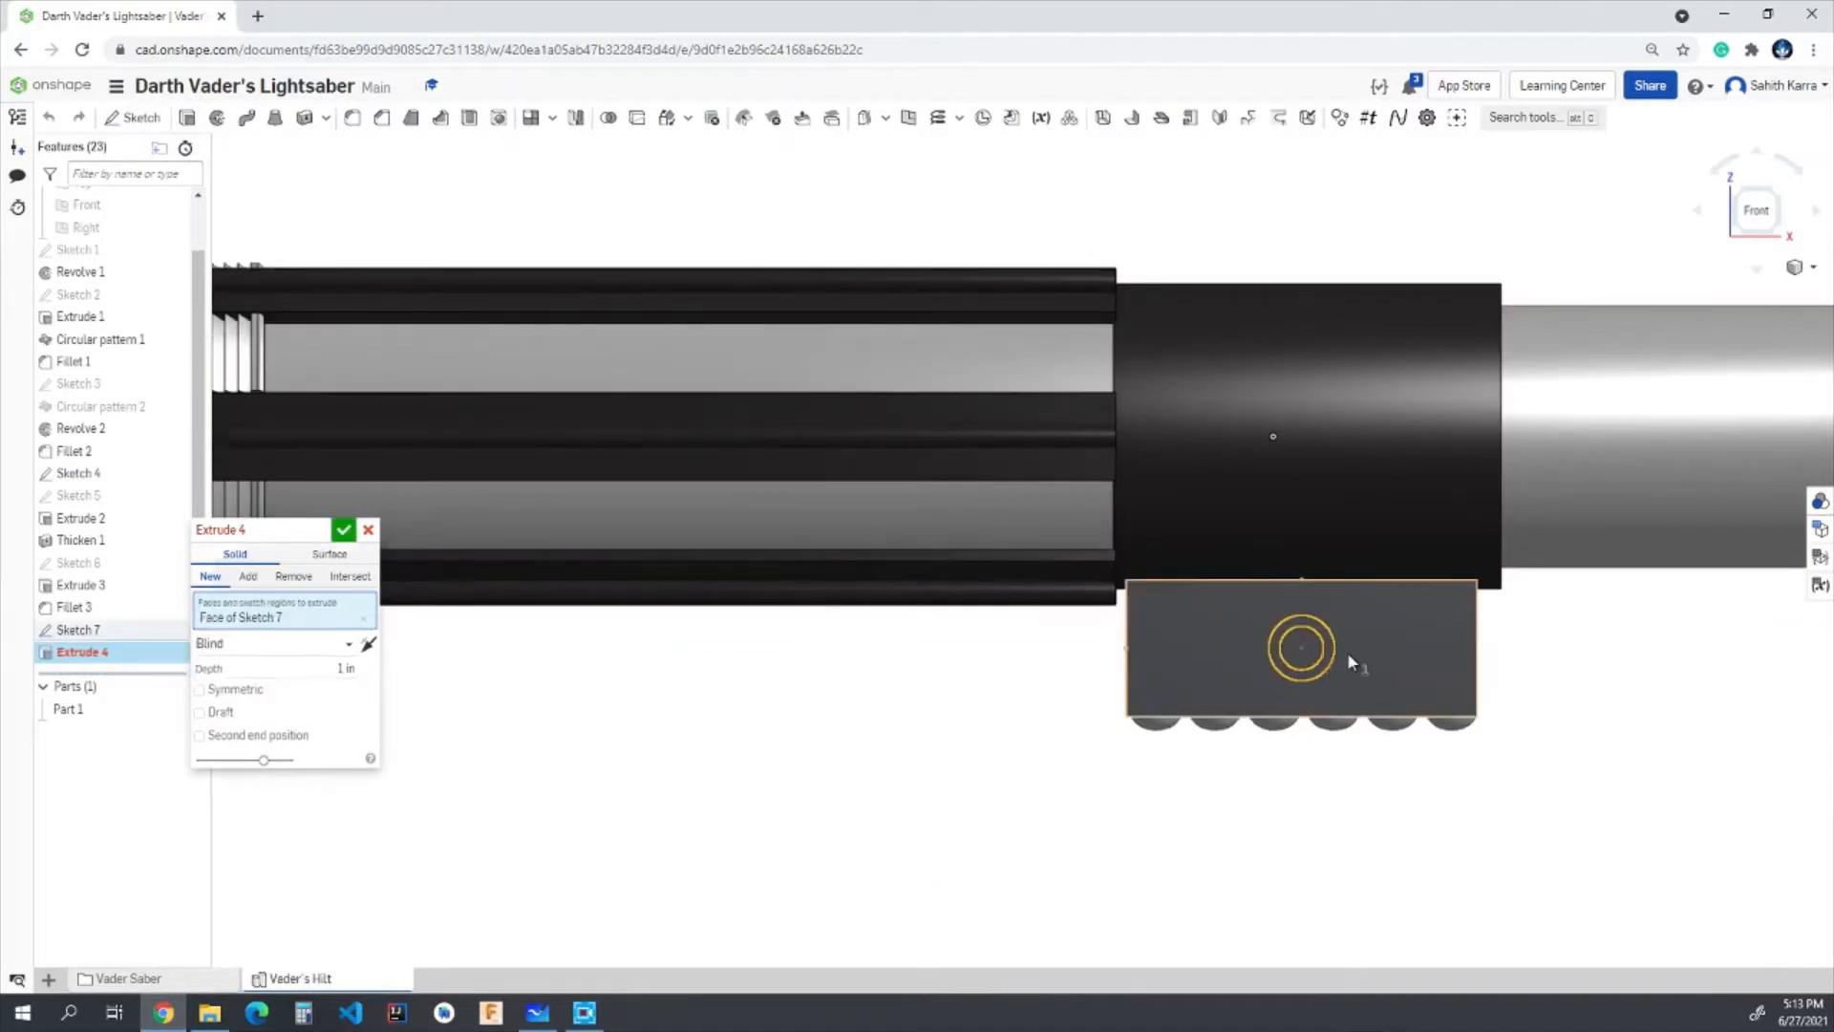
scroll(1329, 657, "up", 5)
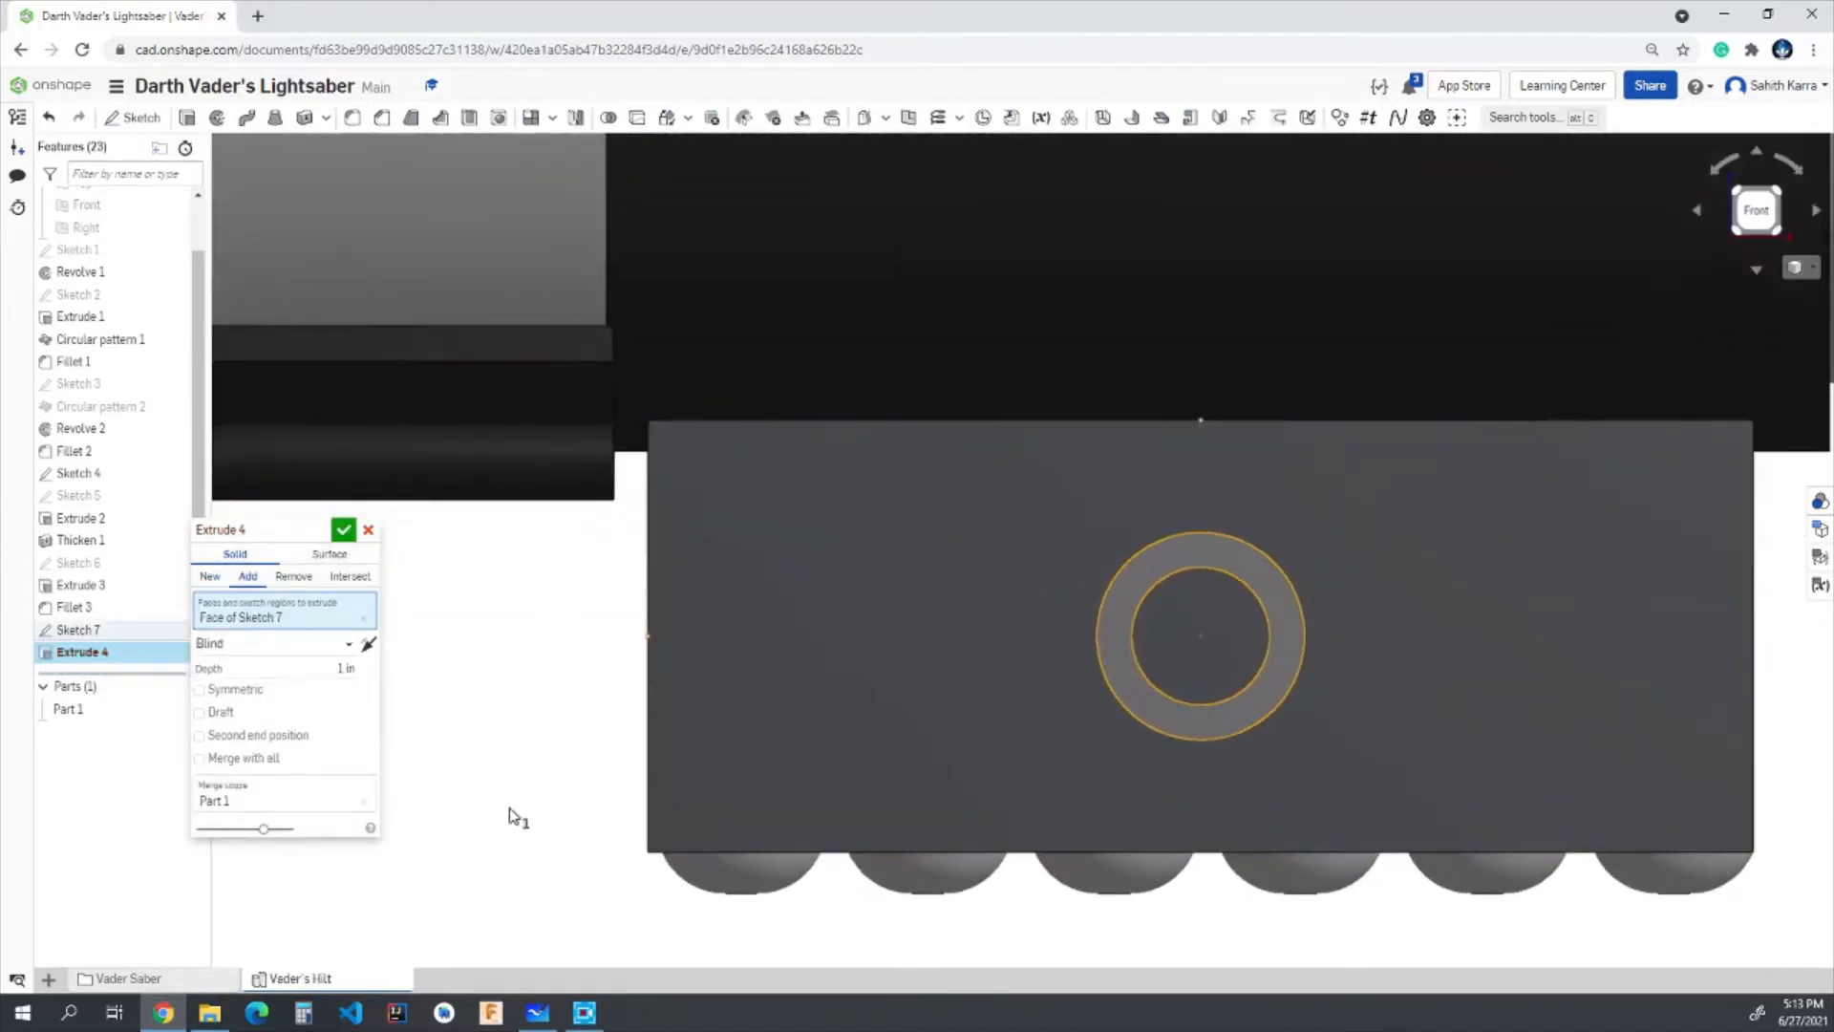
left_click(346, 668)
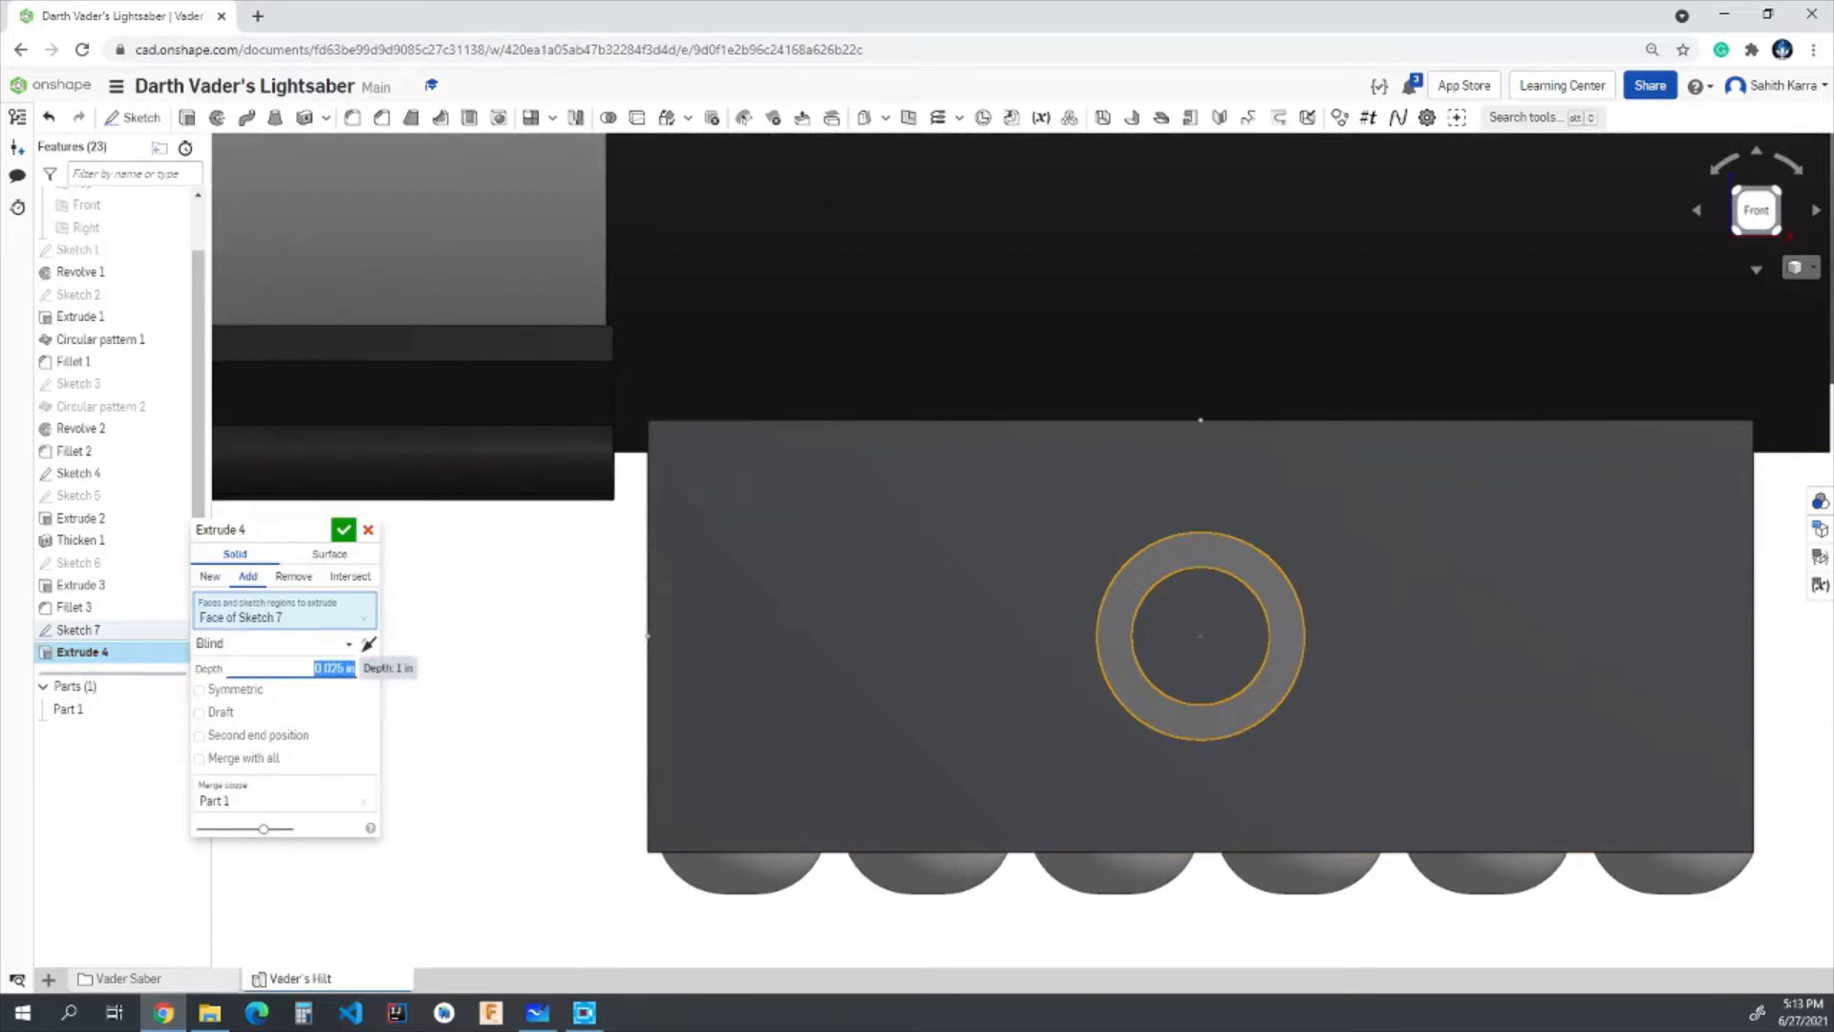
left_click(344, 531)
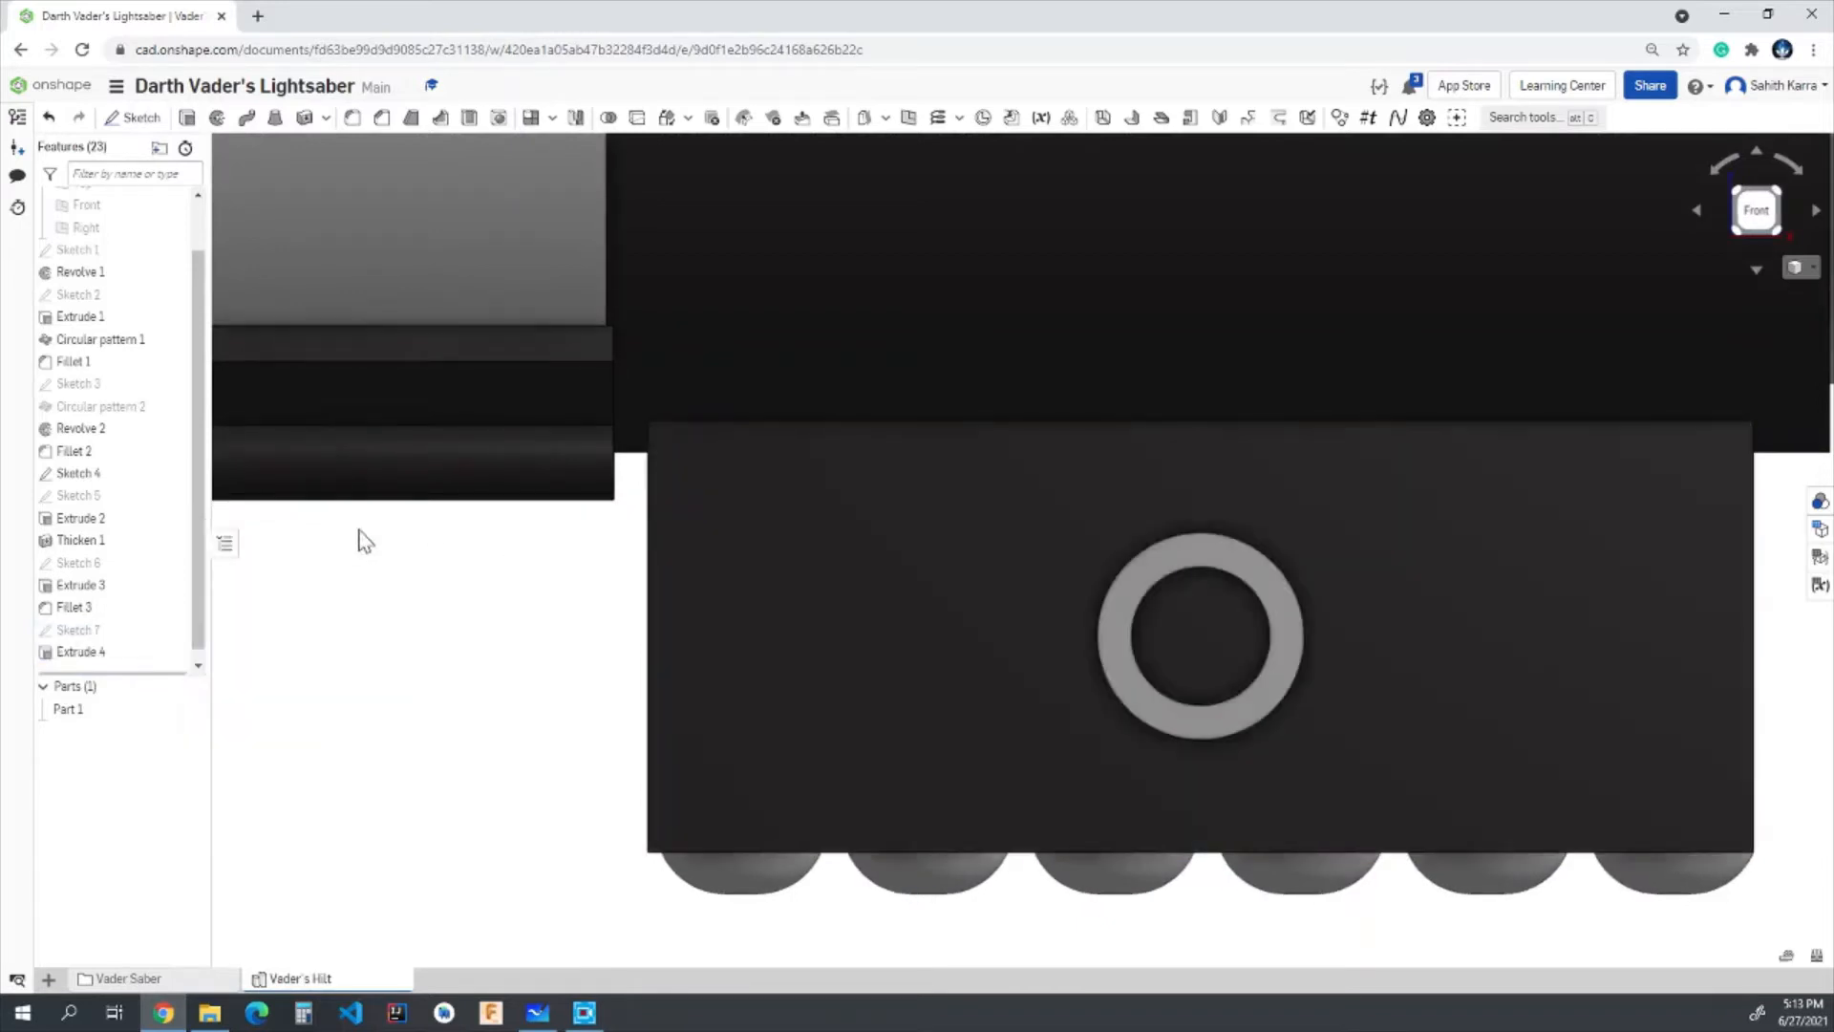
- Thicken the circular face inside the ring by 0.15 in as an Add operation merged with Part 1
right_click_drag(434, 712, 456, 653)
scroll(456, 654, "up", 1)
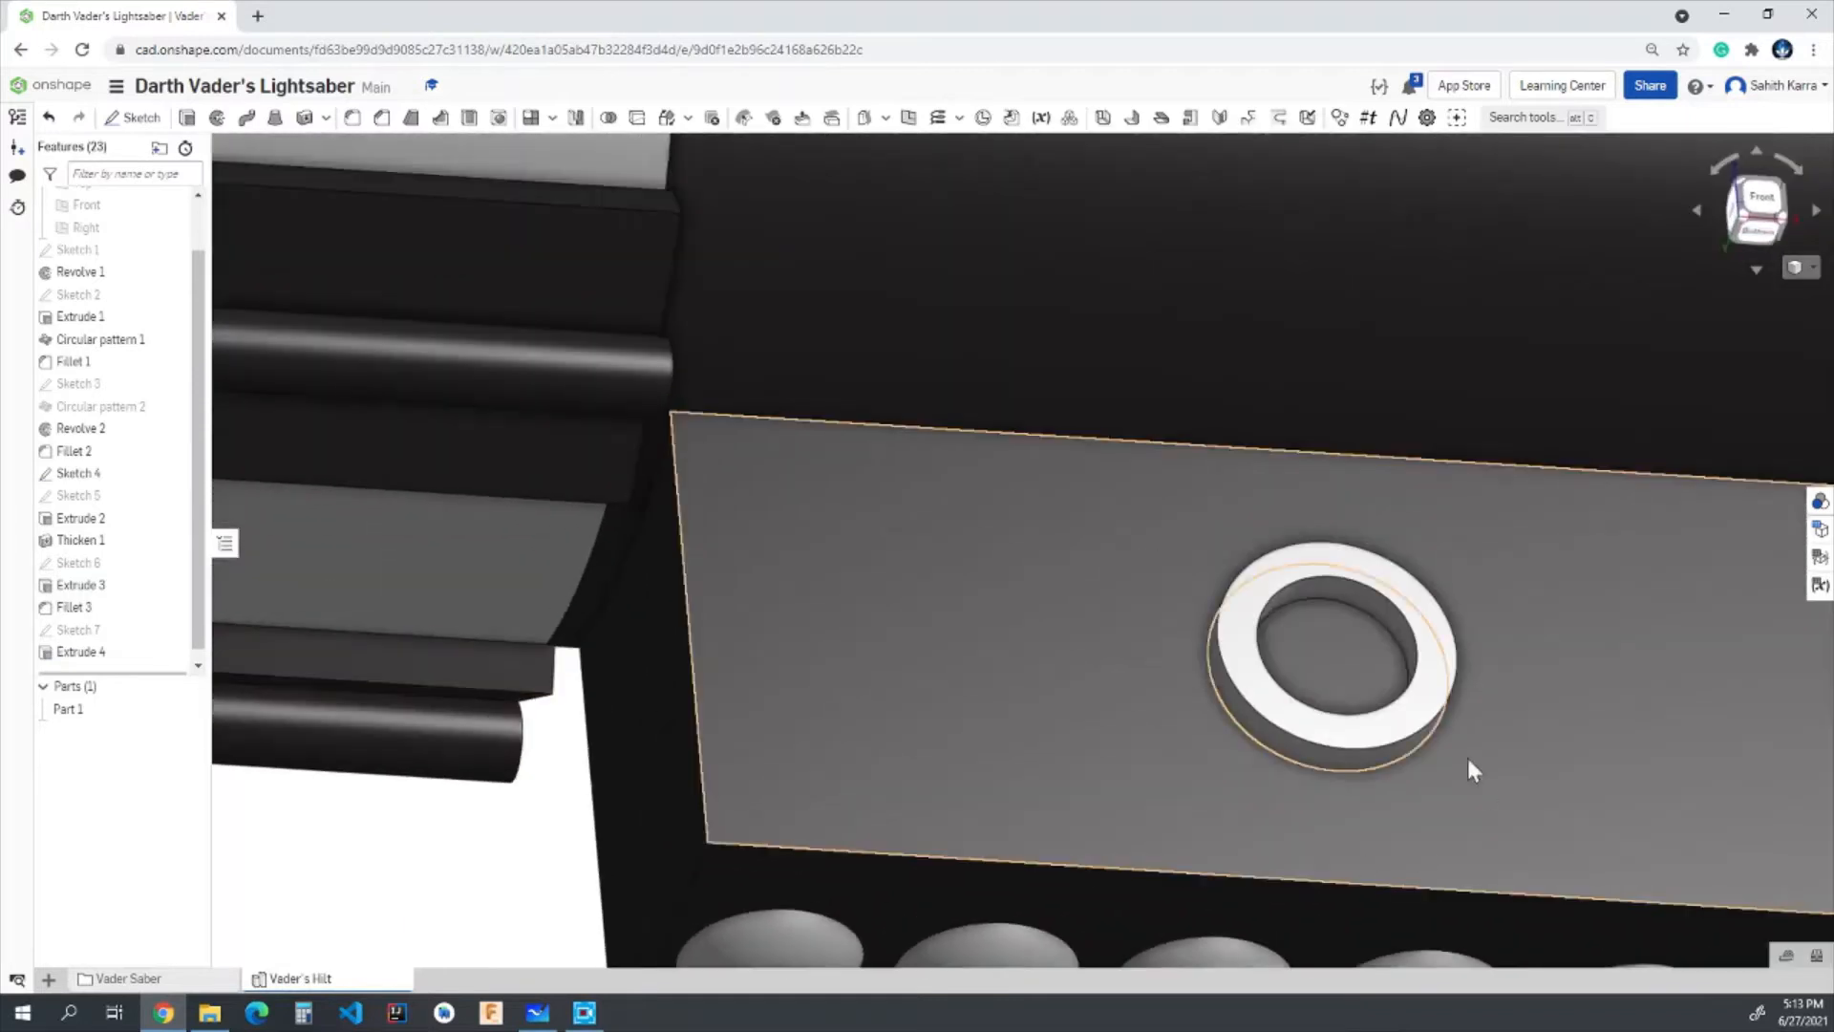
left_click(304, 118)
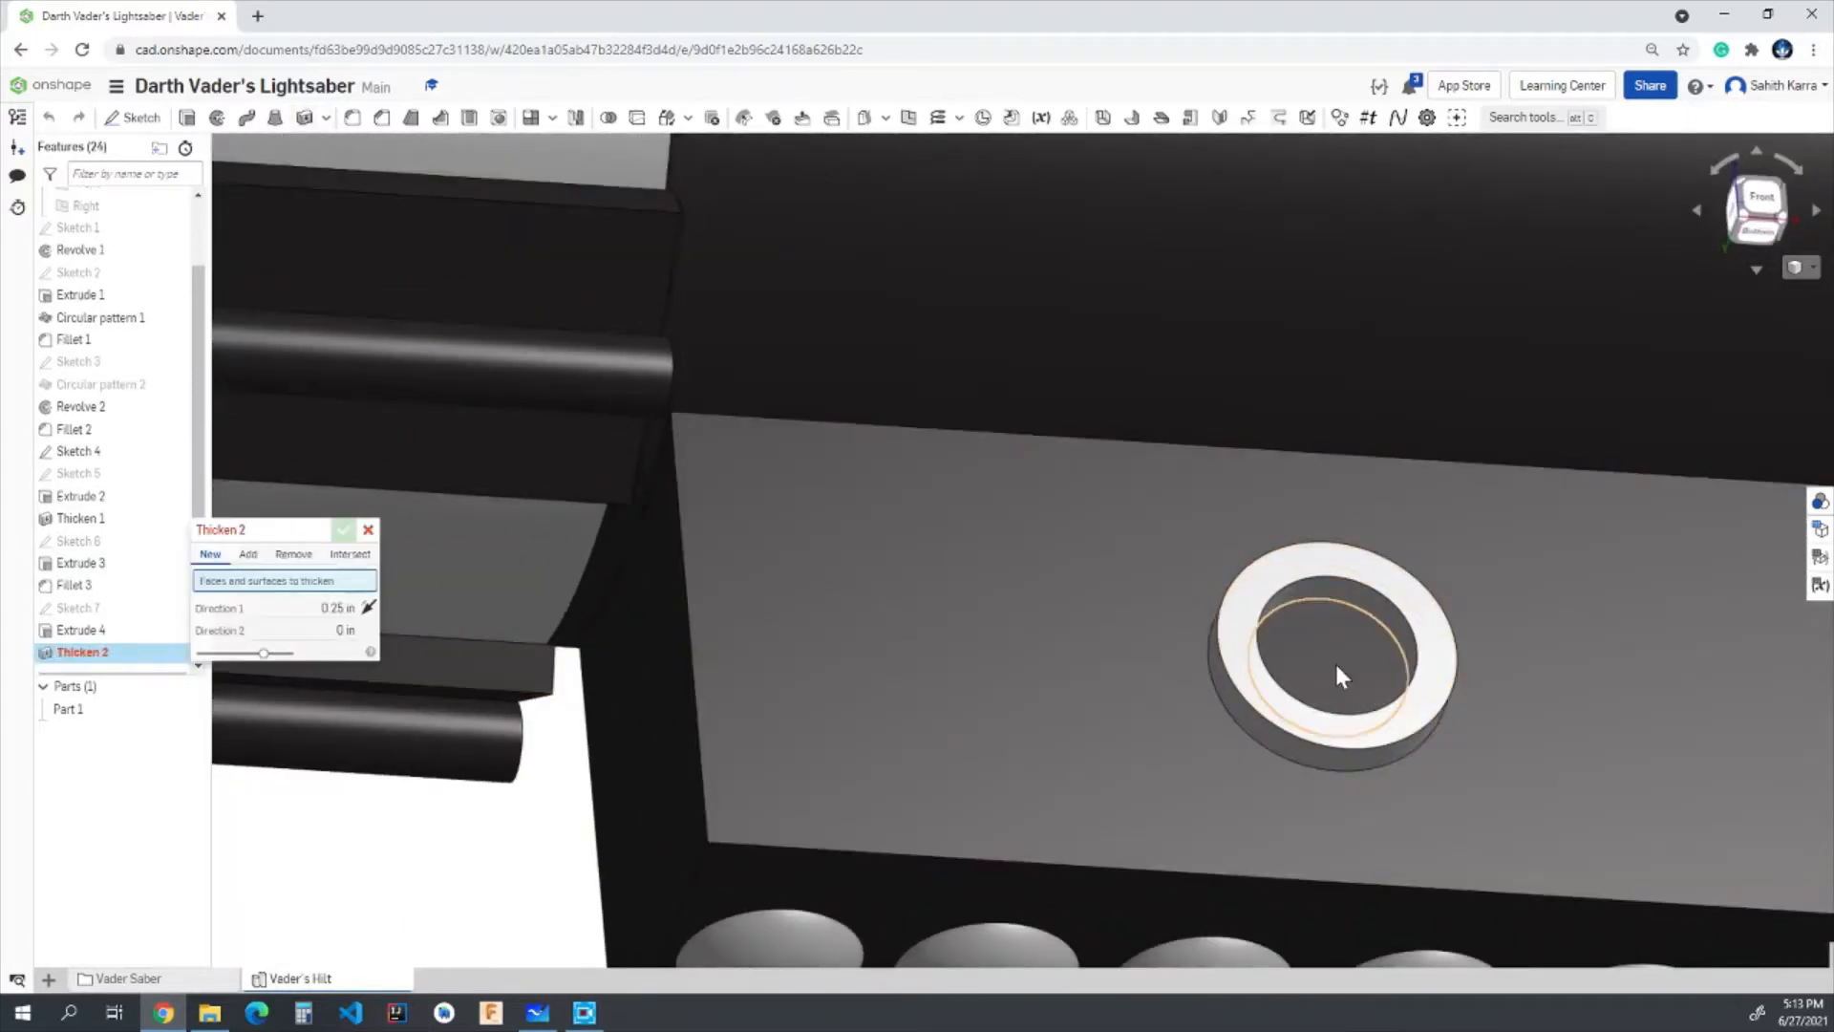
left_click(1333, 662)
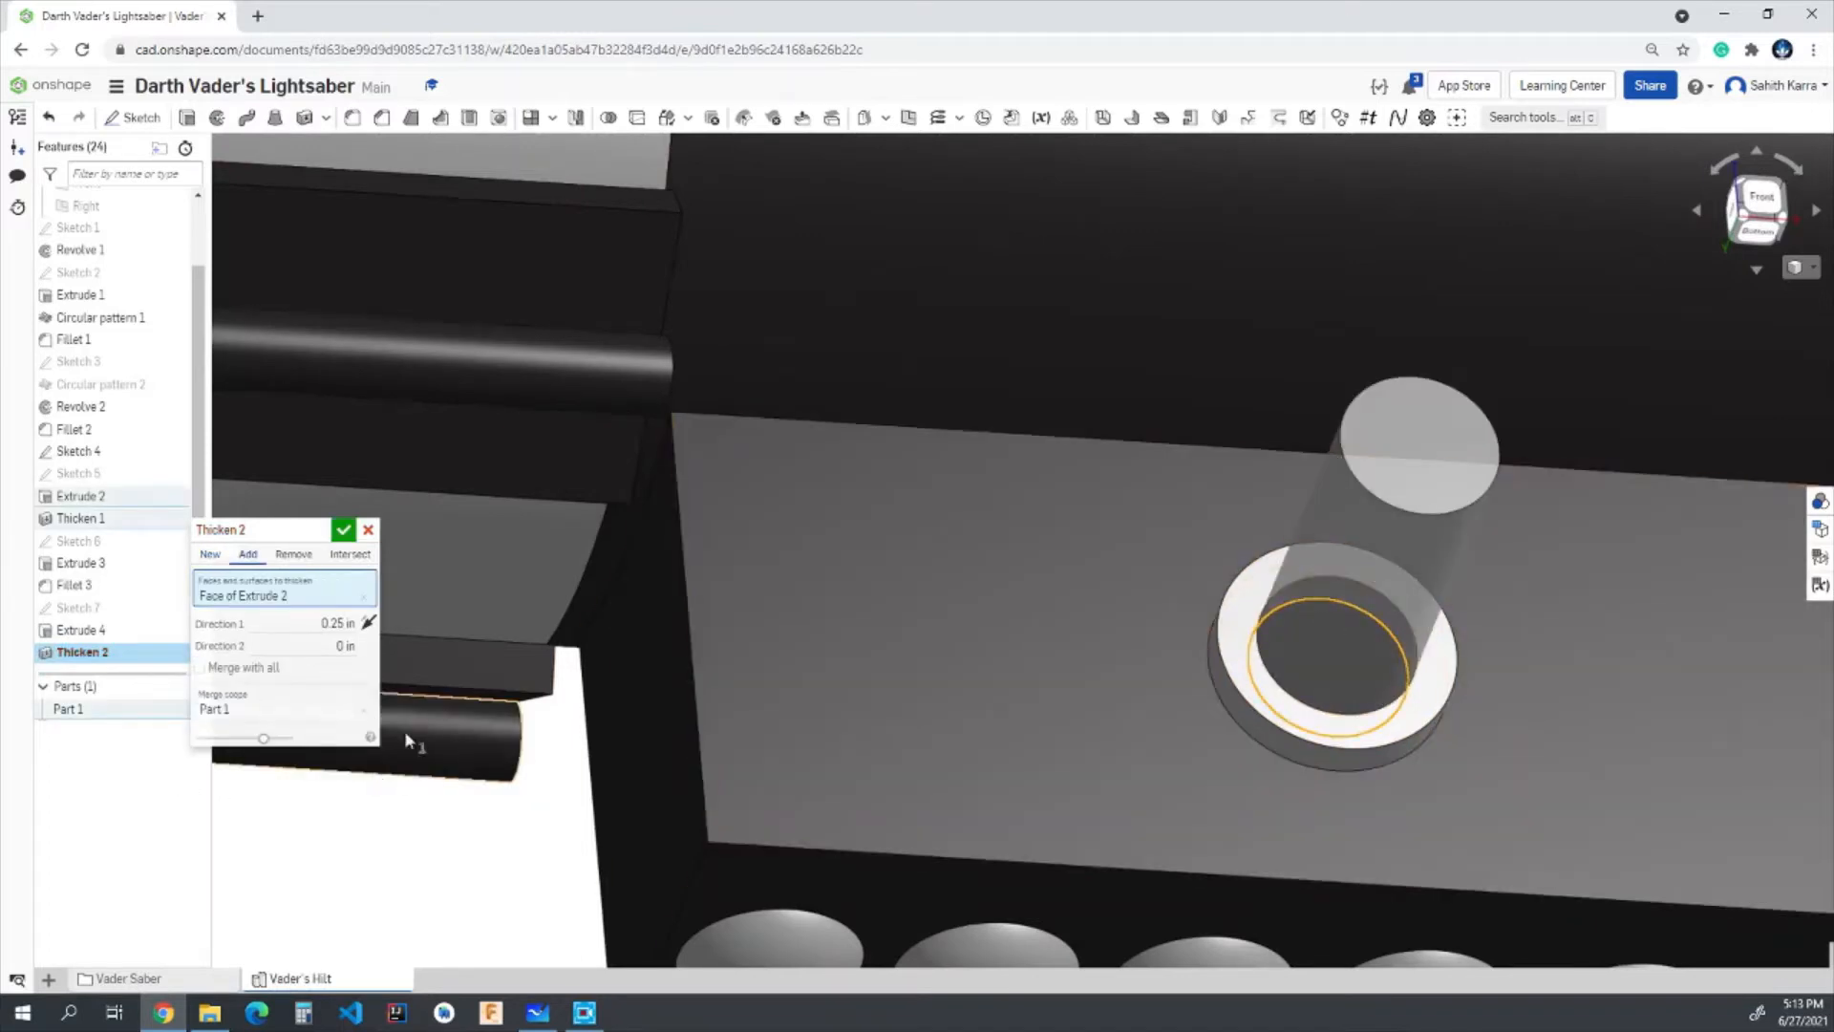
left_click(344, 624)
scroll(344, 623, "up", 1)
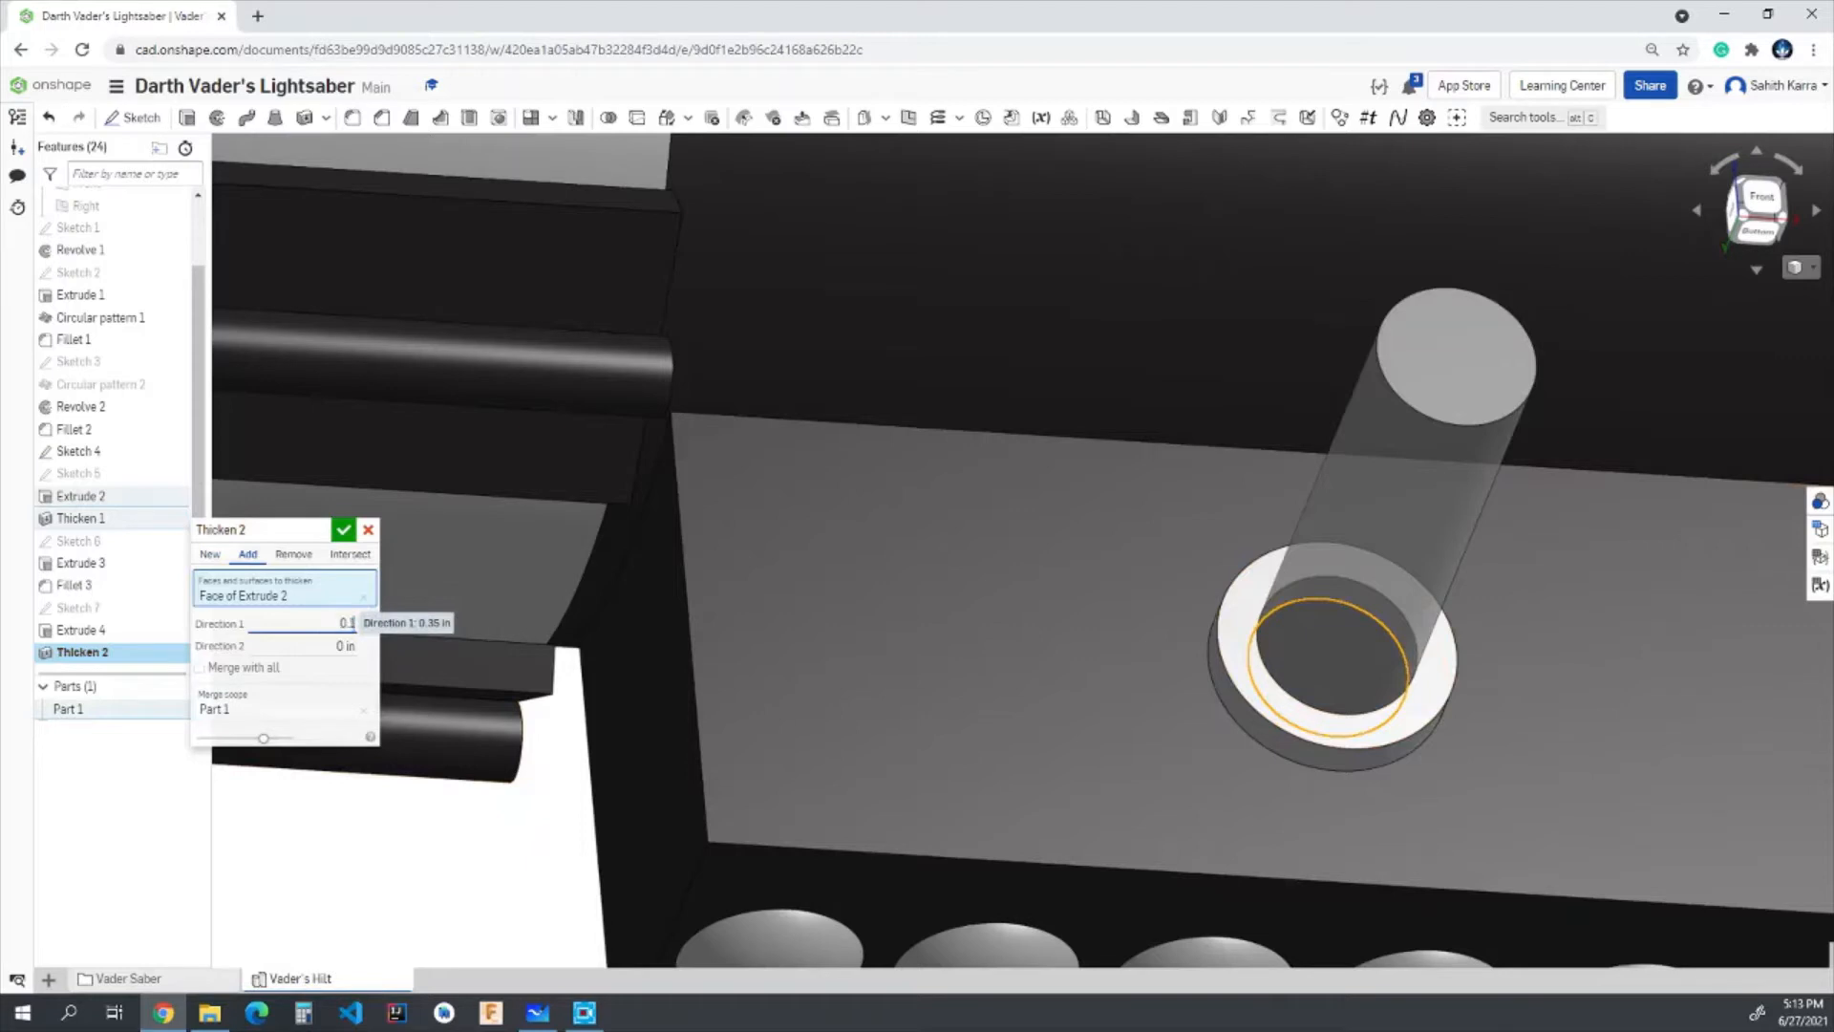
type("0.15")
key("Return")
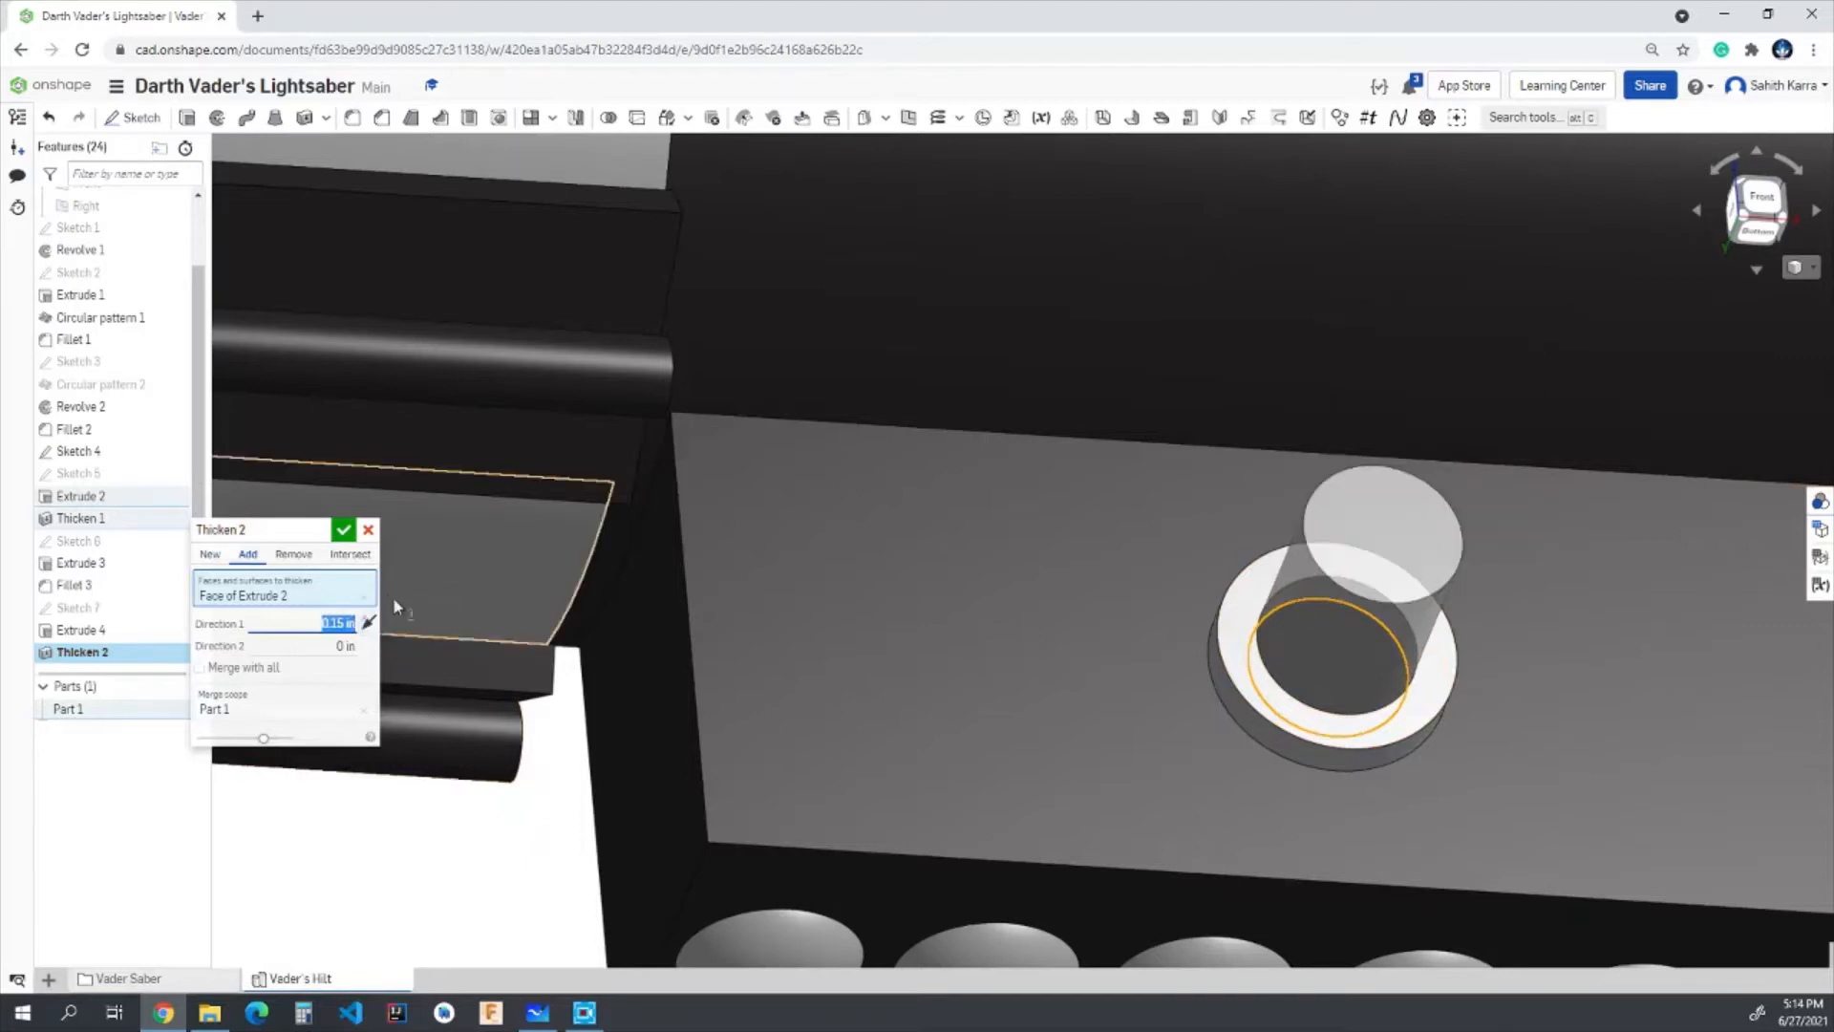
left_click(342, 531)
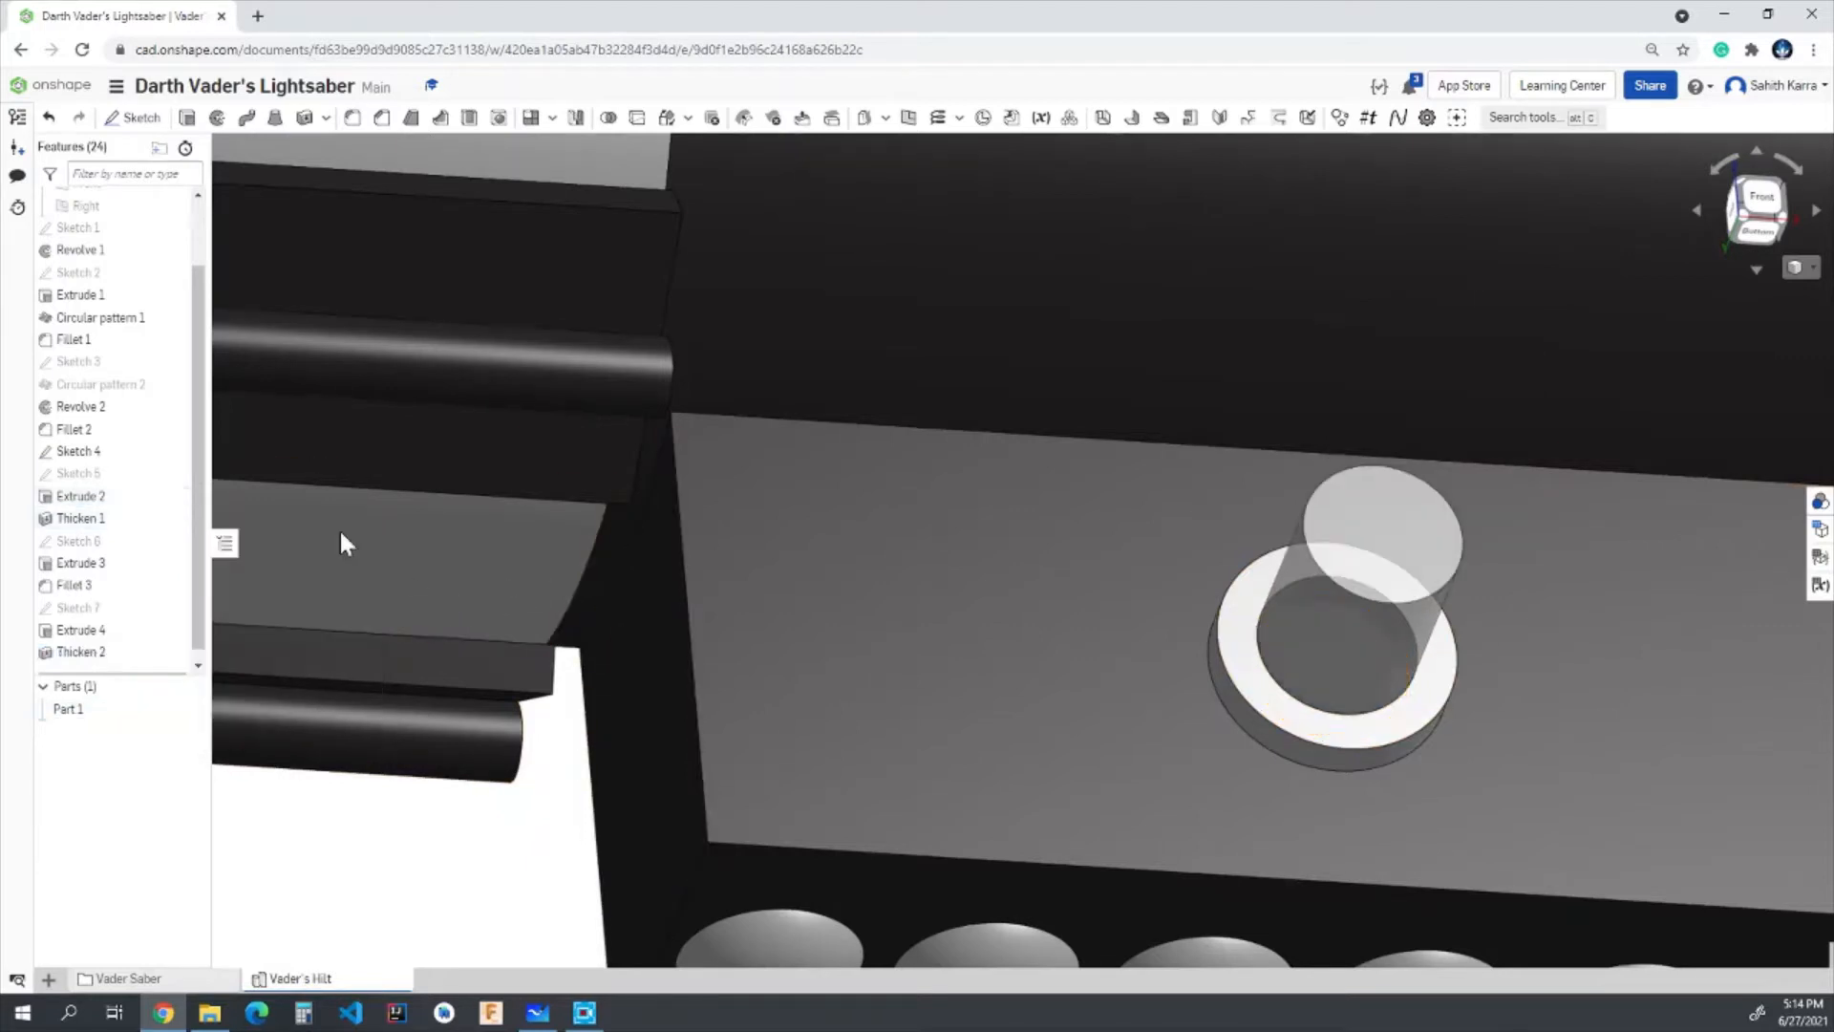
- Fillet the outer edge of the button's cylinder on the block's side with a 0.05 in radius
scroll(1196, 540, "down", 4)
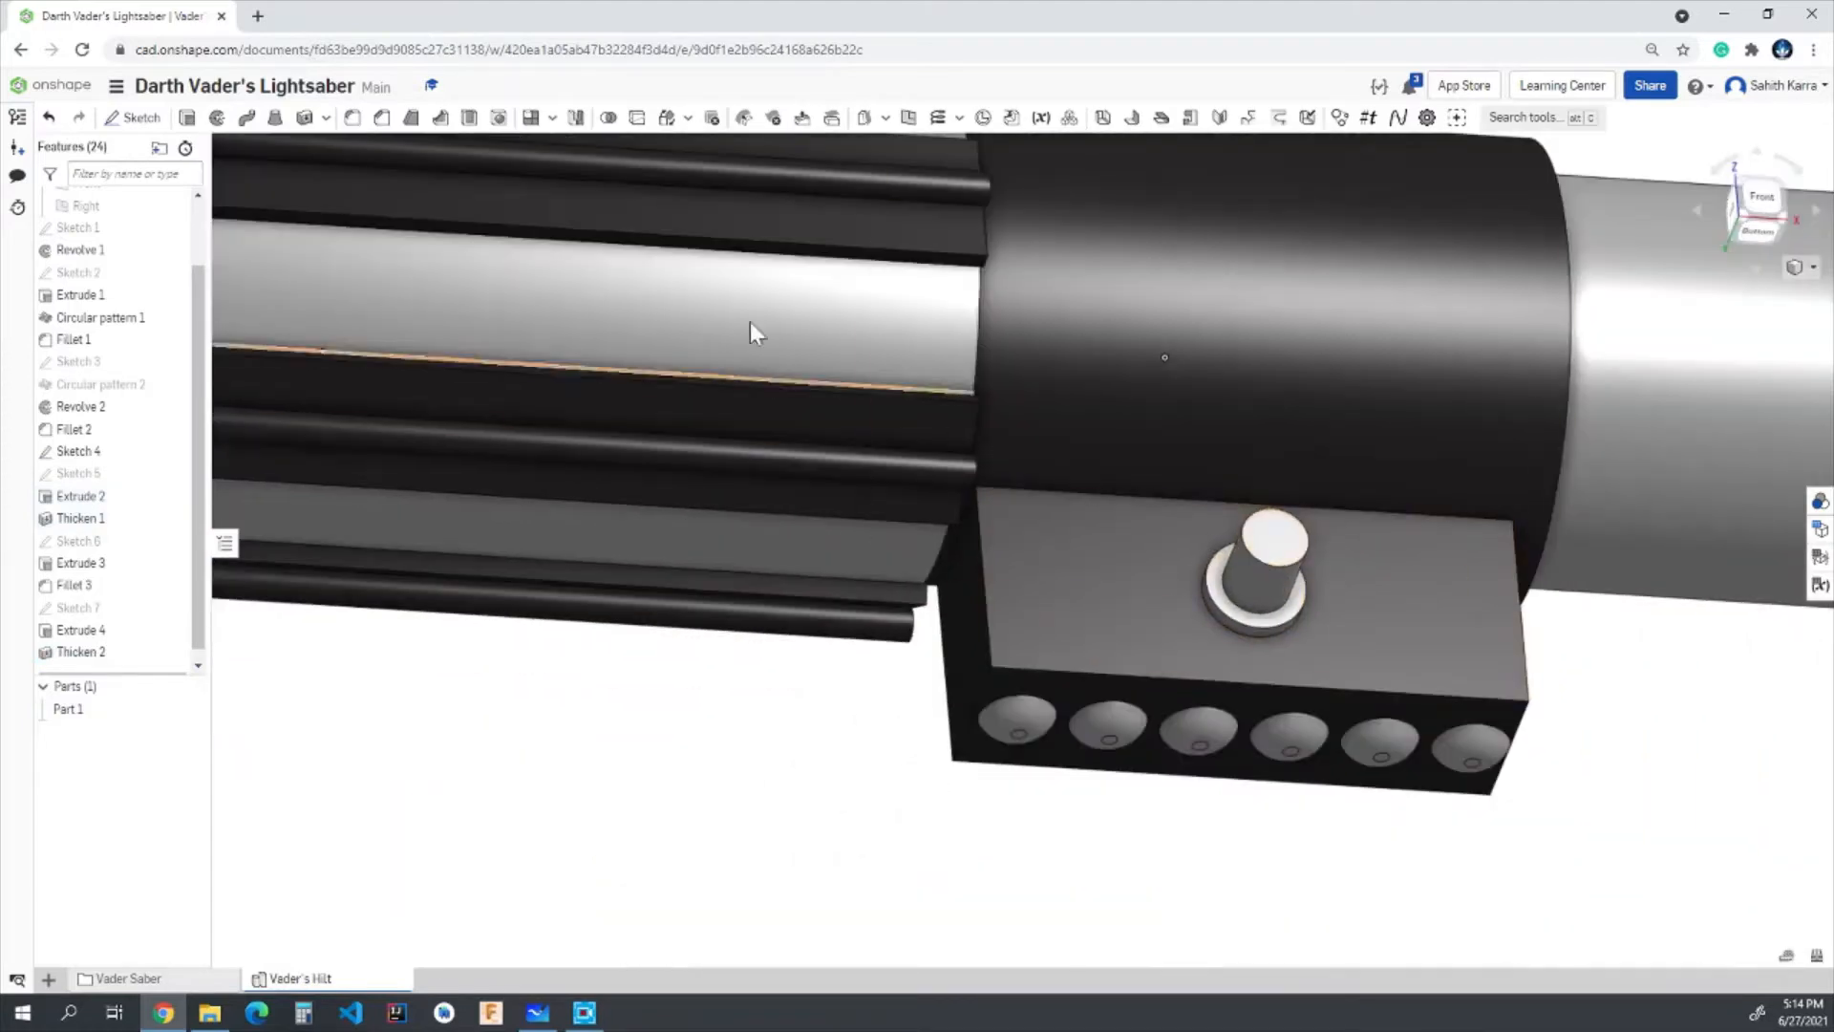
left_click(352, 117)
scroll(1156, 502, "up", 5)
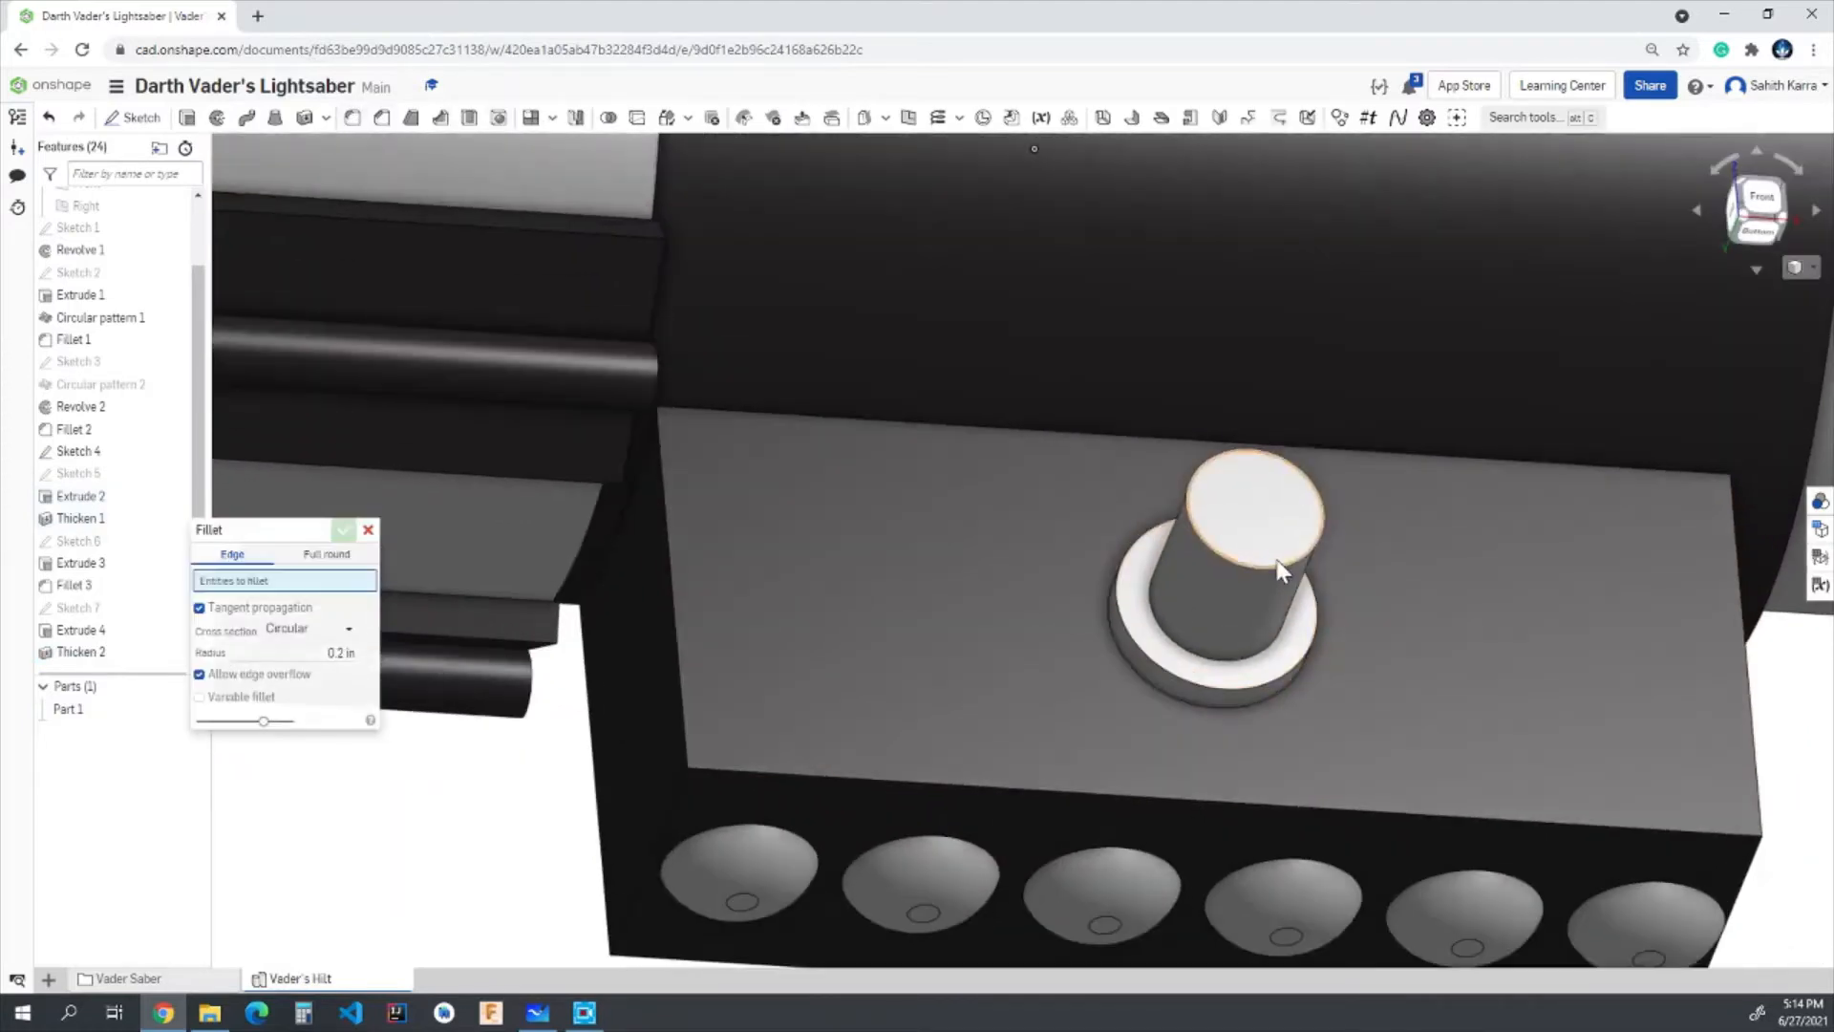
left_click(1270, 565)
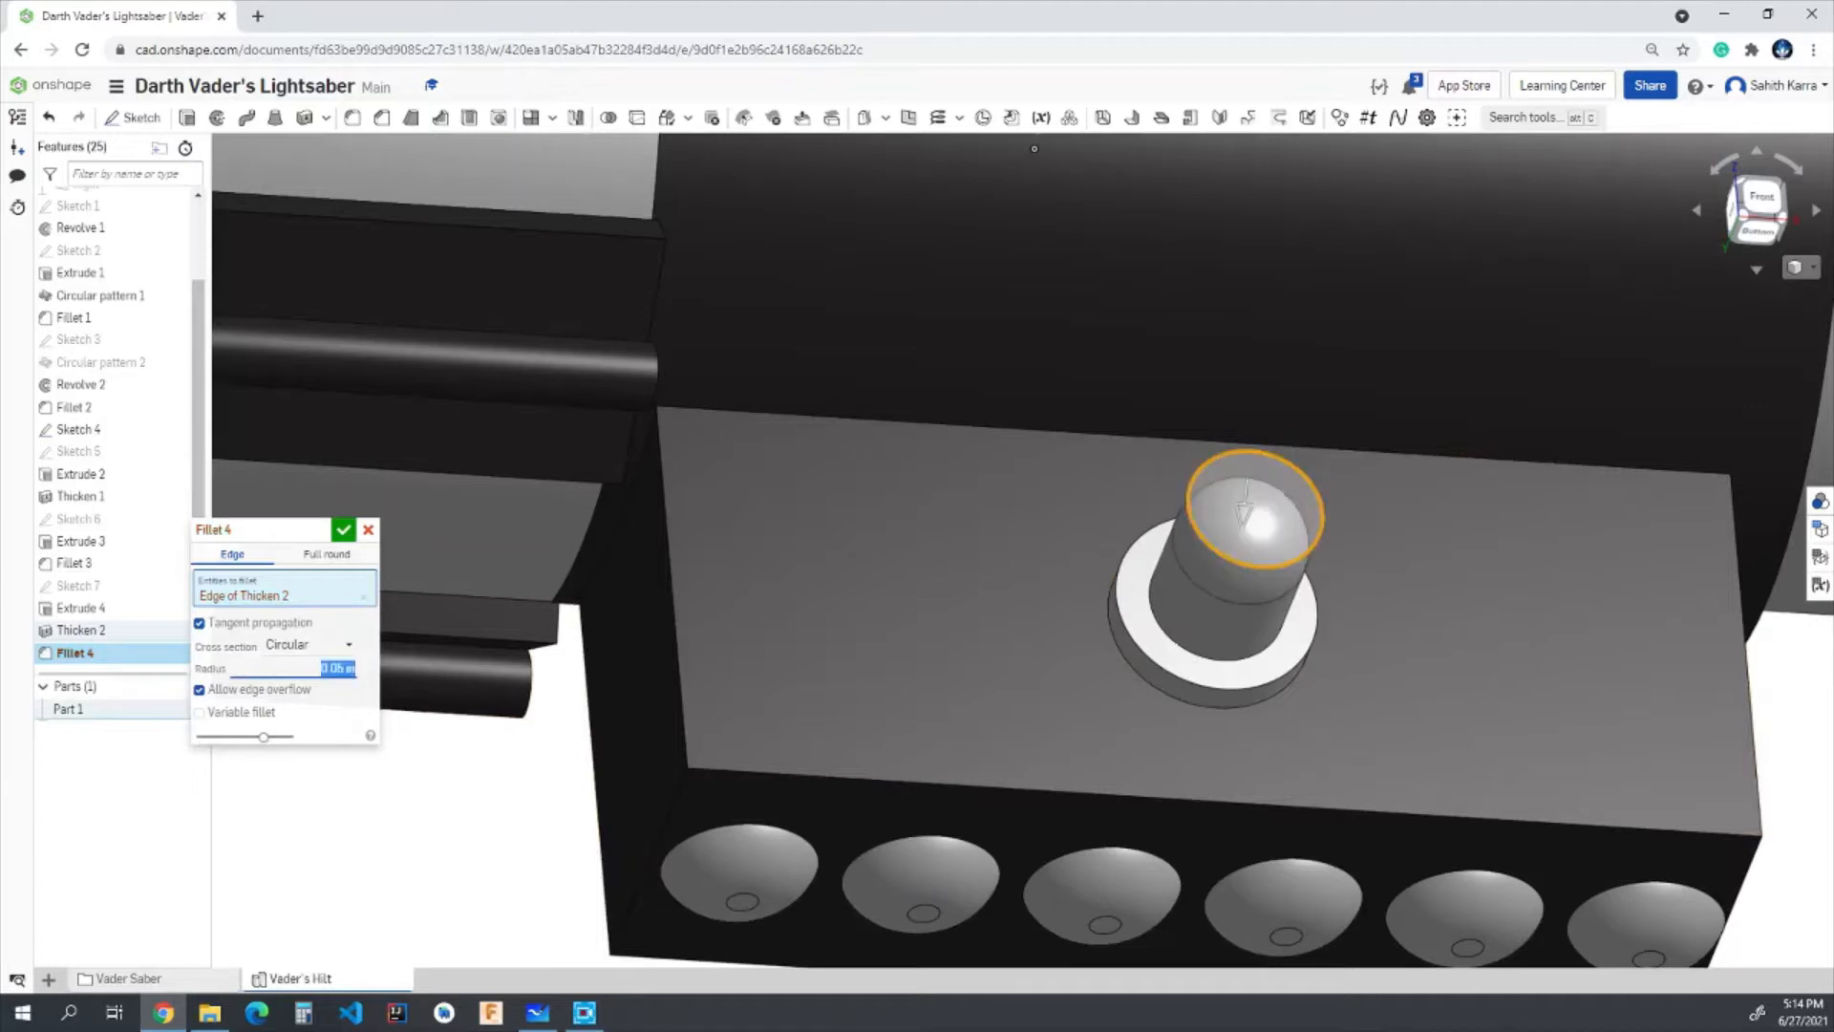
scroll(1008, 499, "down", 2)
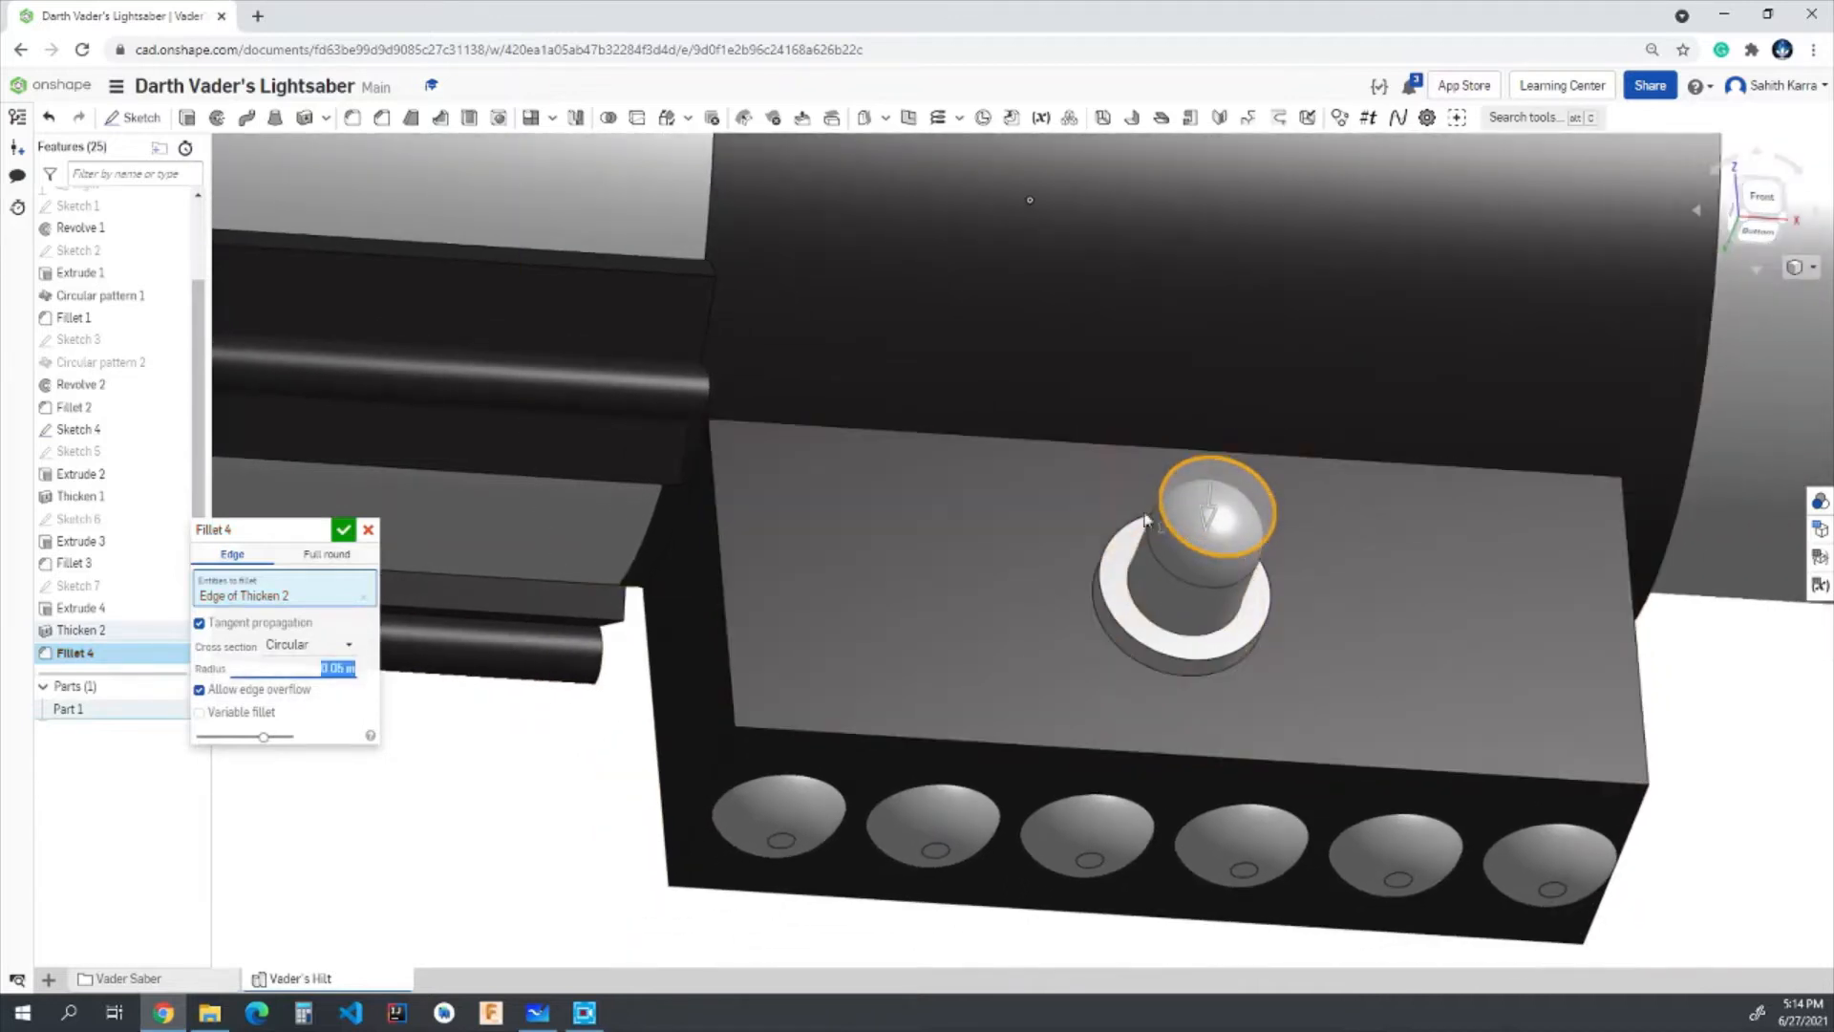
left_click(343, 530)
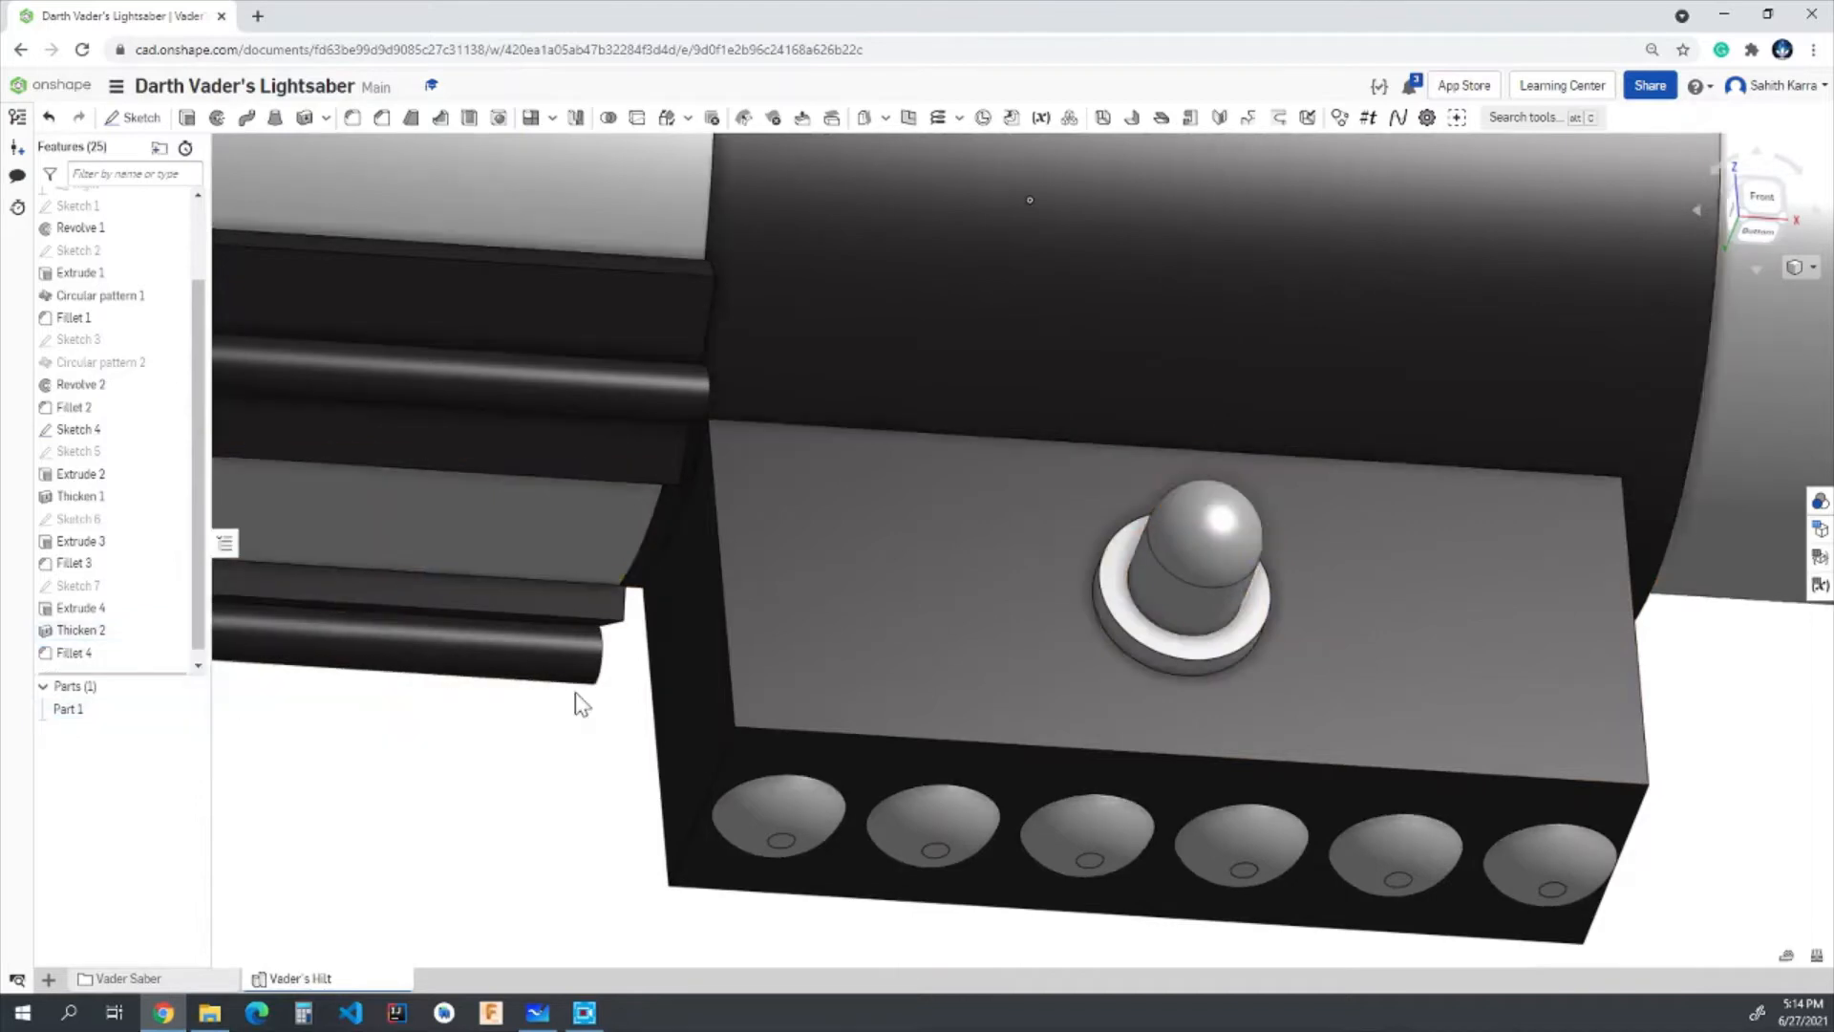
scroll(575, 691, "down", 3)
scroll(575, 691, "down", 3)
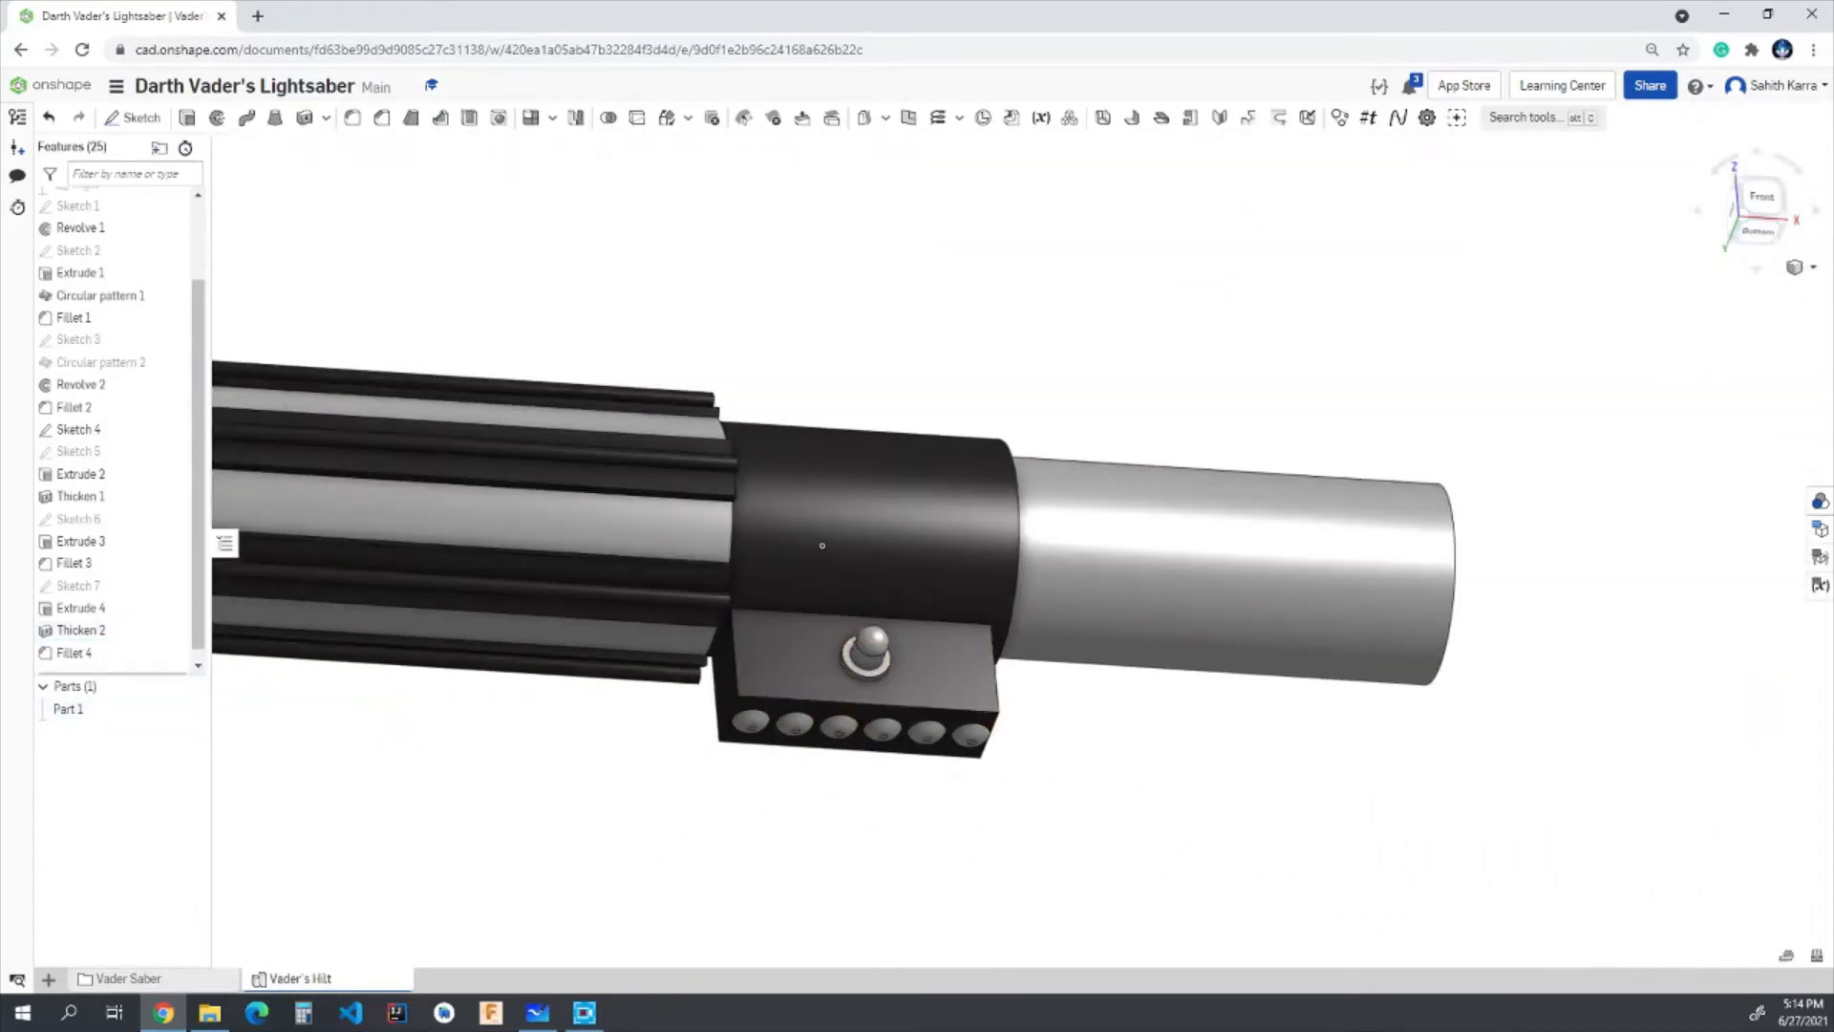
left_click(1761, 196)
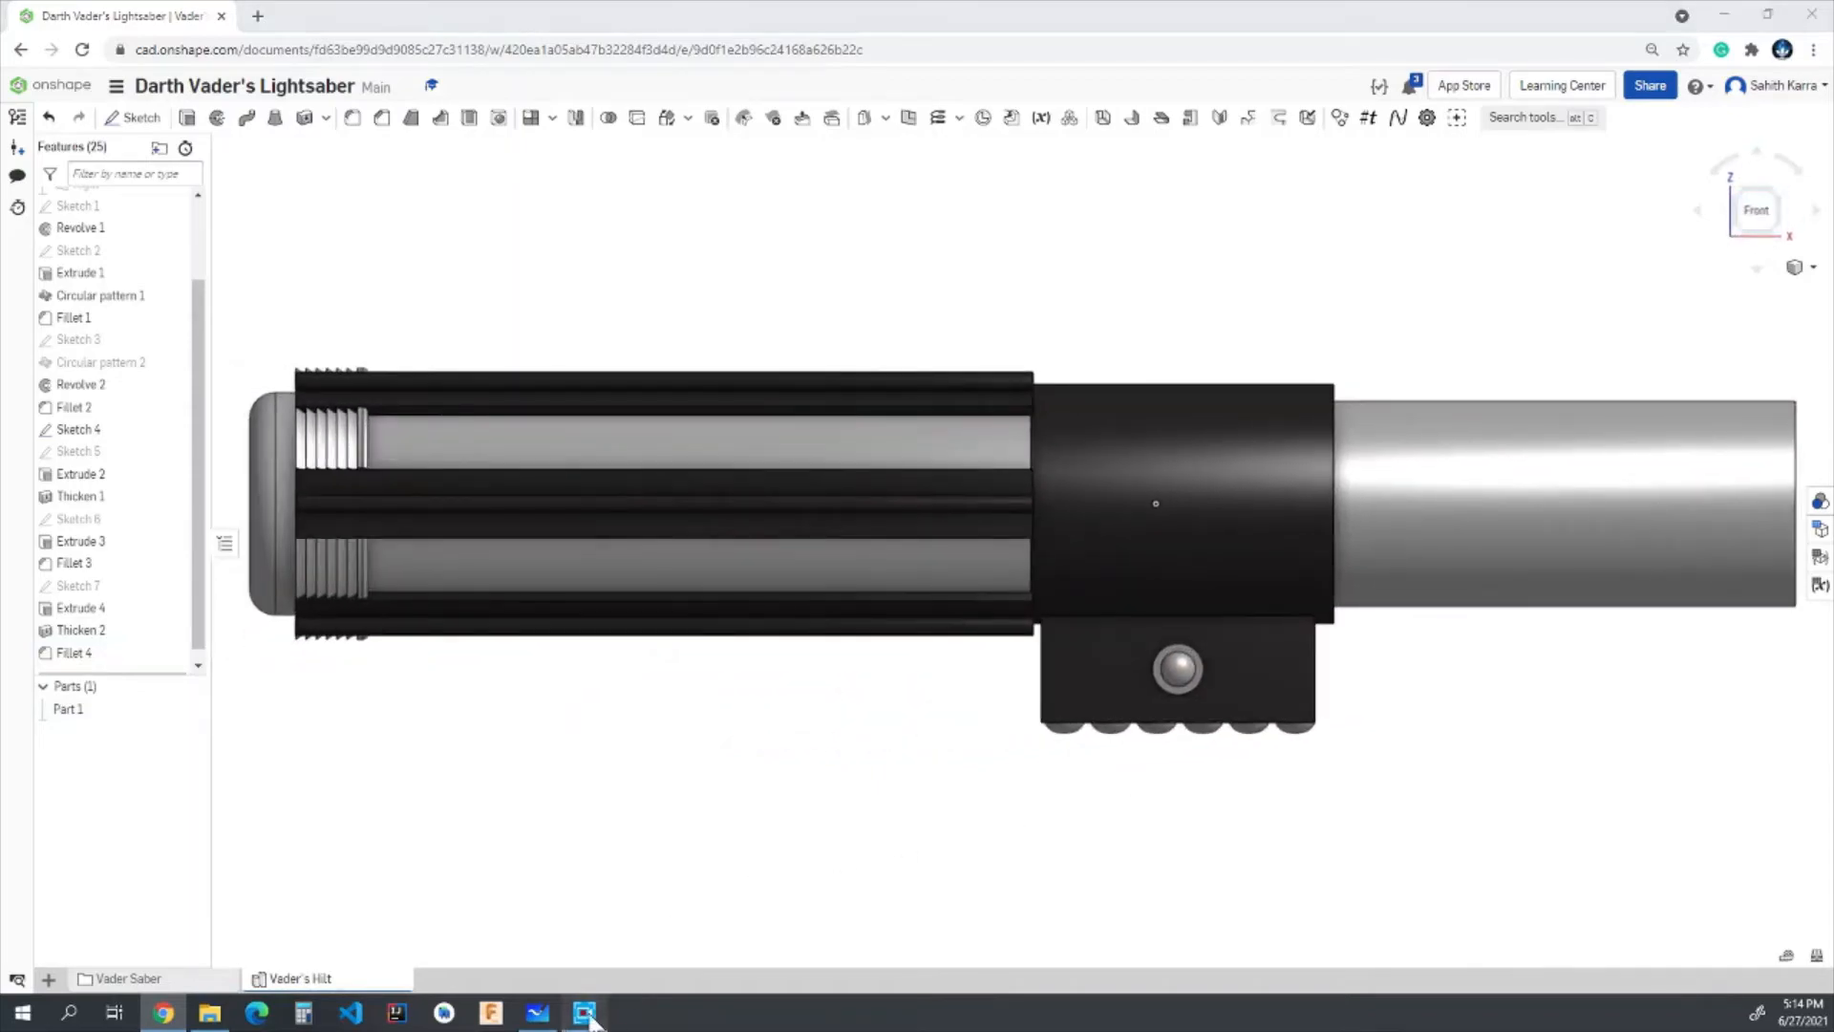
left_click(585, 1012)
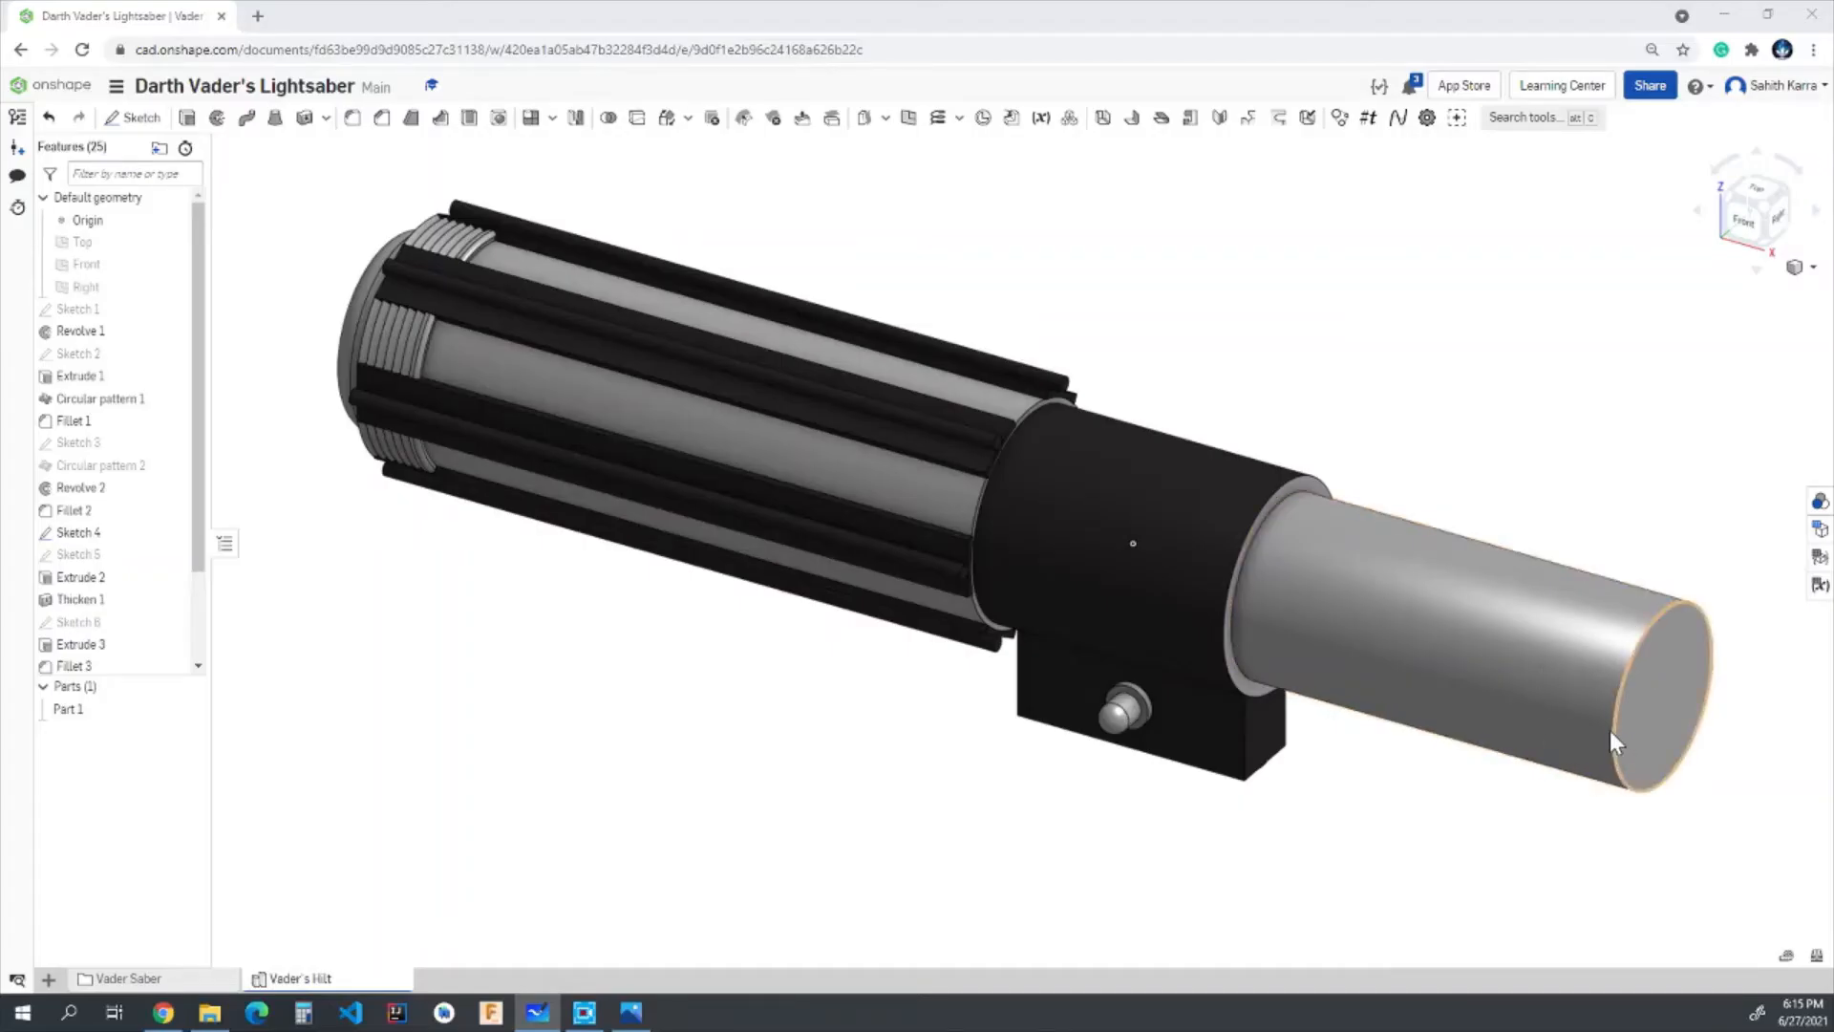
- Start a sketch on the circular end face of the hilt's tube and draw a 0.85 in diameter circle from its centre
scroll(1720, 292, "down", 3)
left_click(1779, 222)
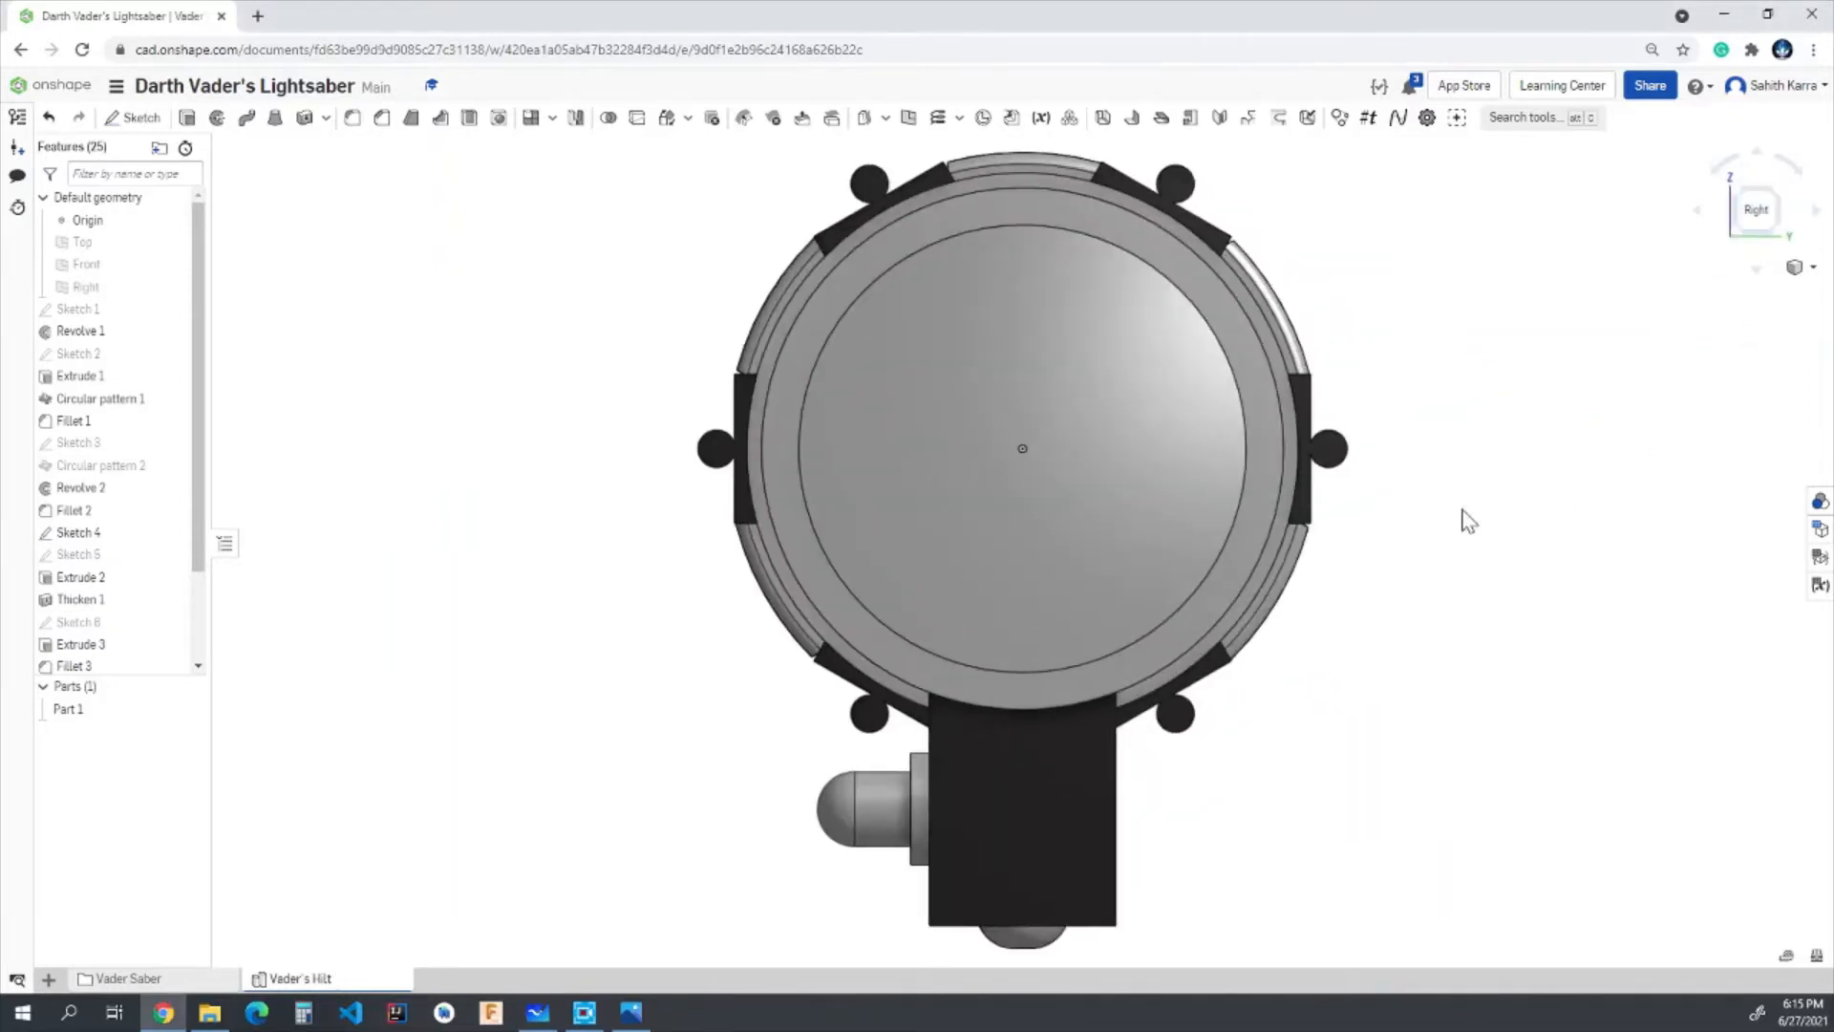
left_click(134, 116)
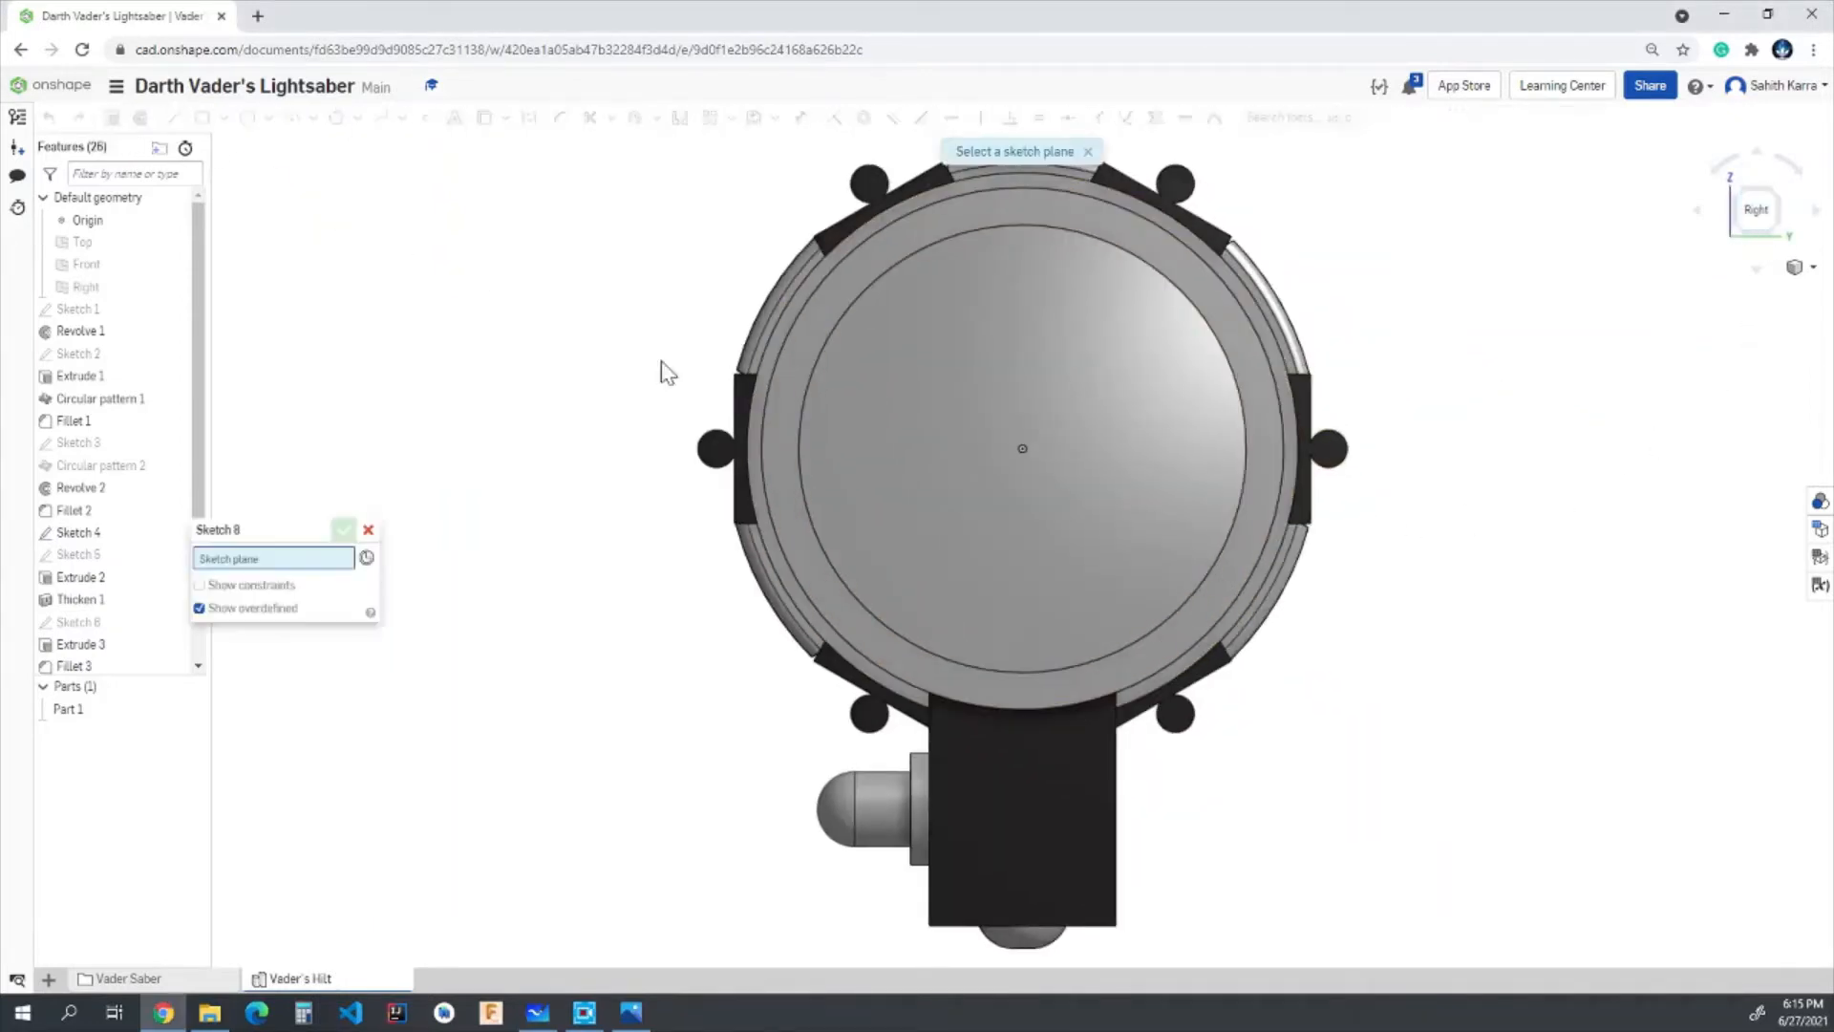
right_click_drag(587, 501, 425, 543)
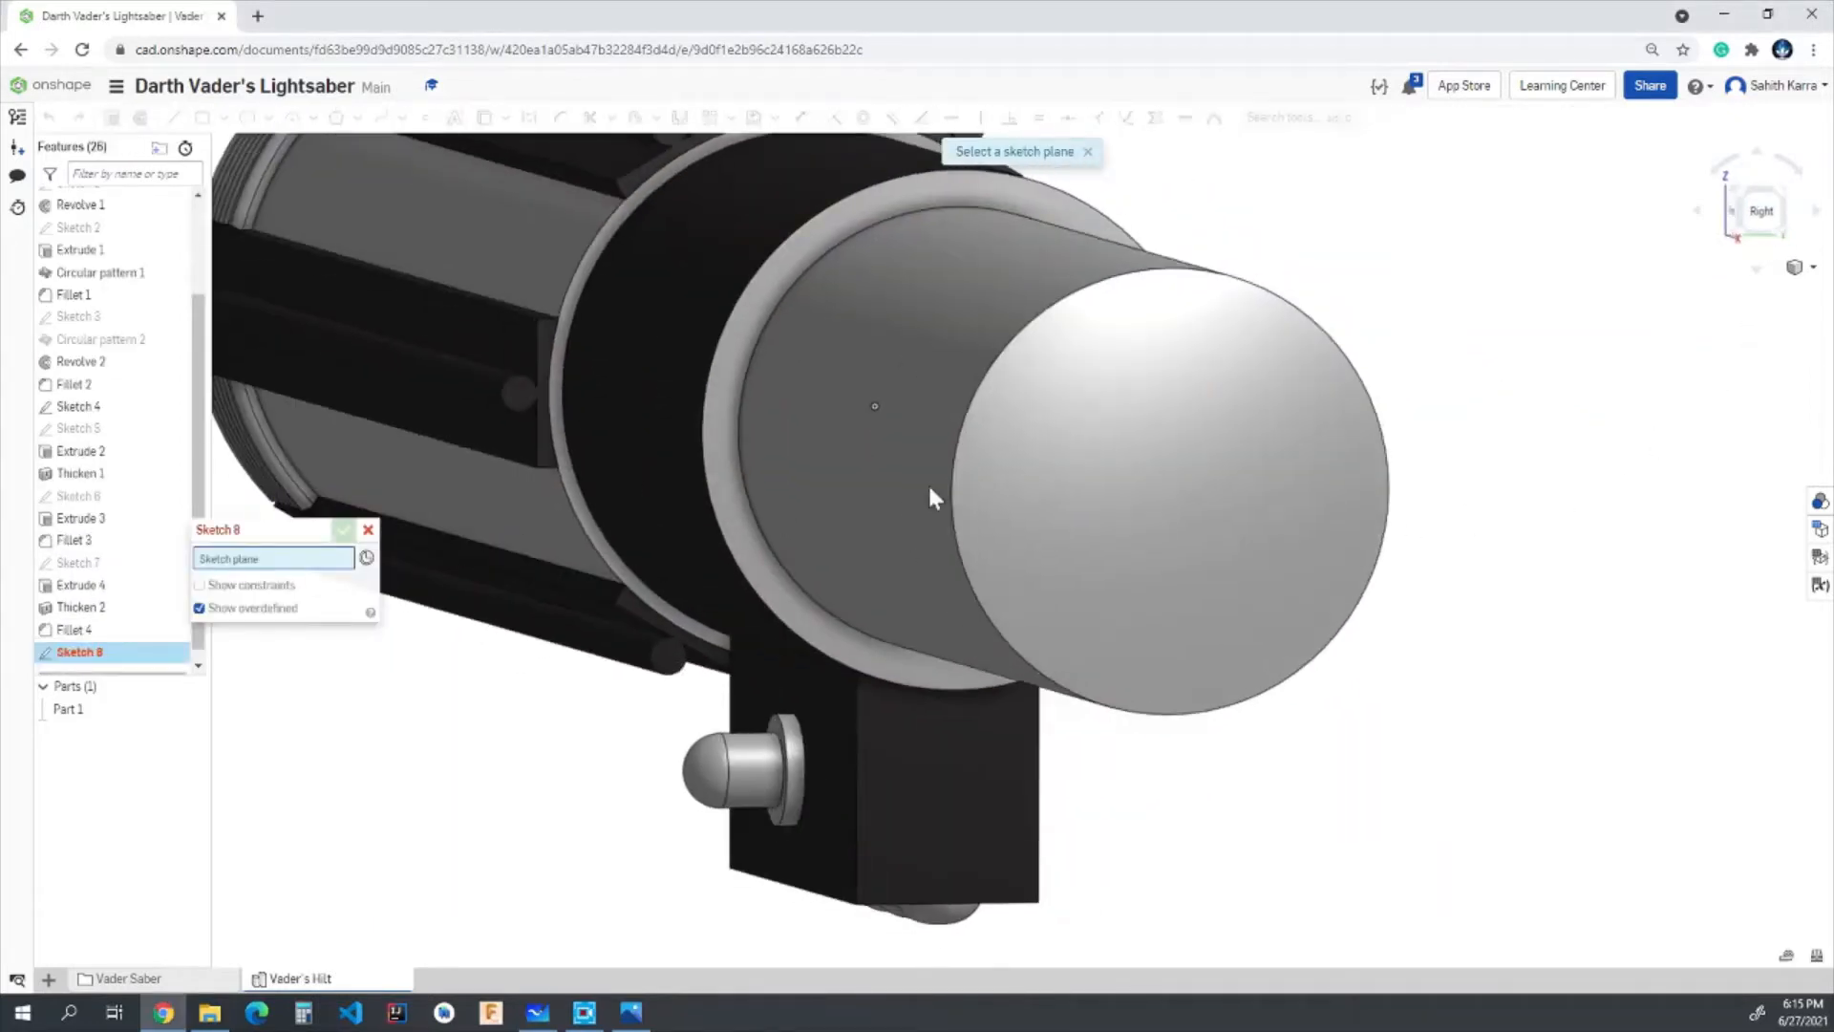
left_click(1098, 506)
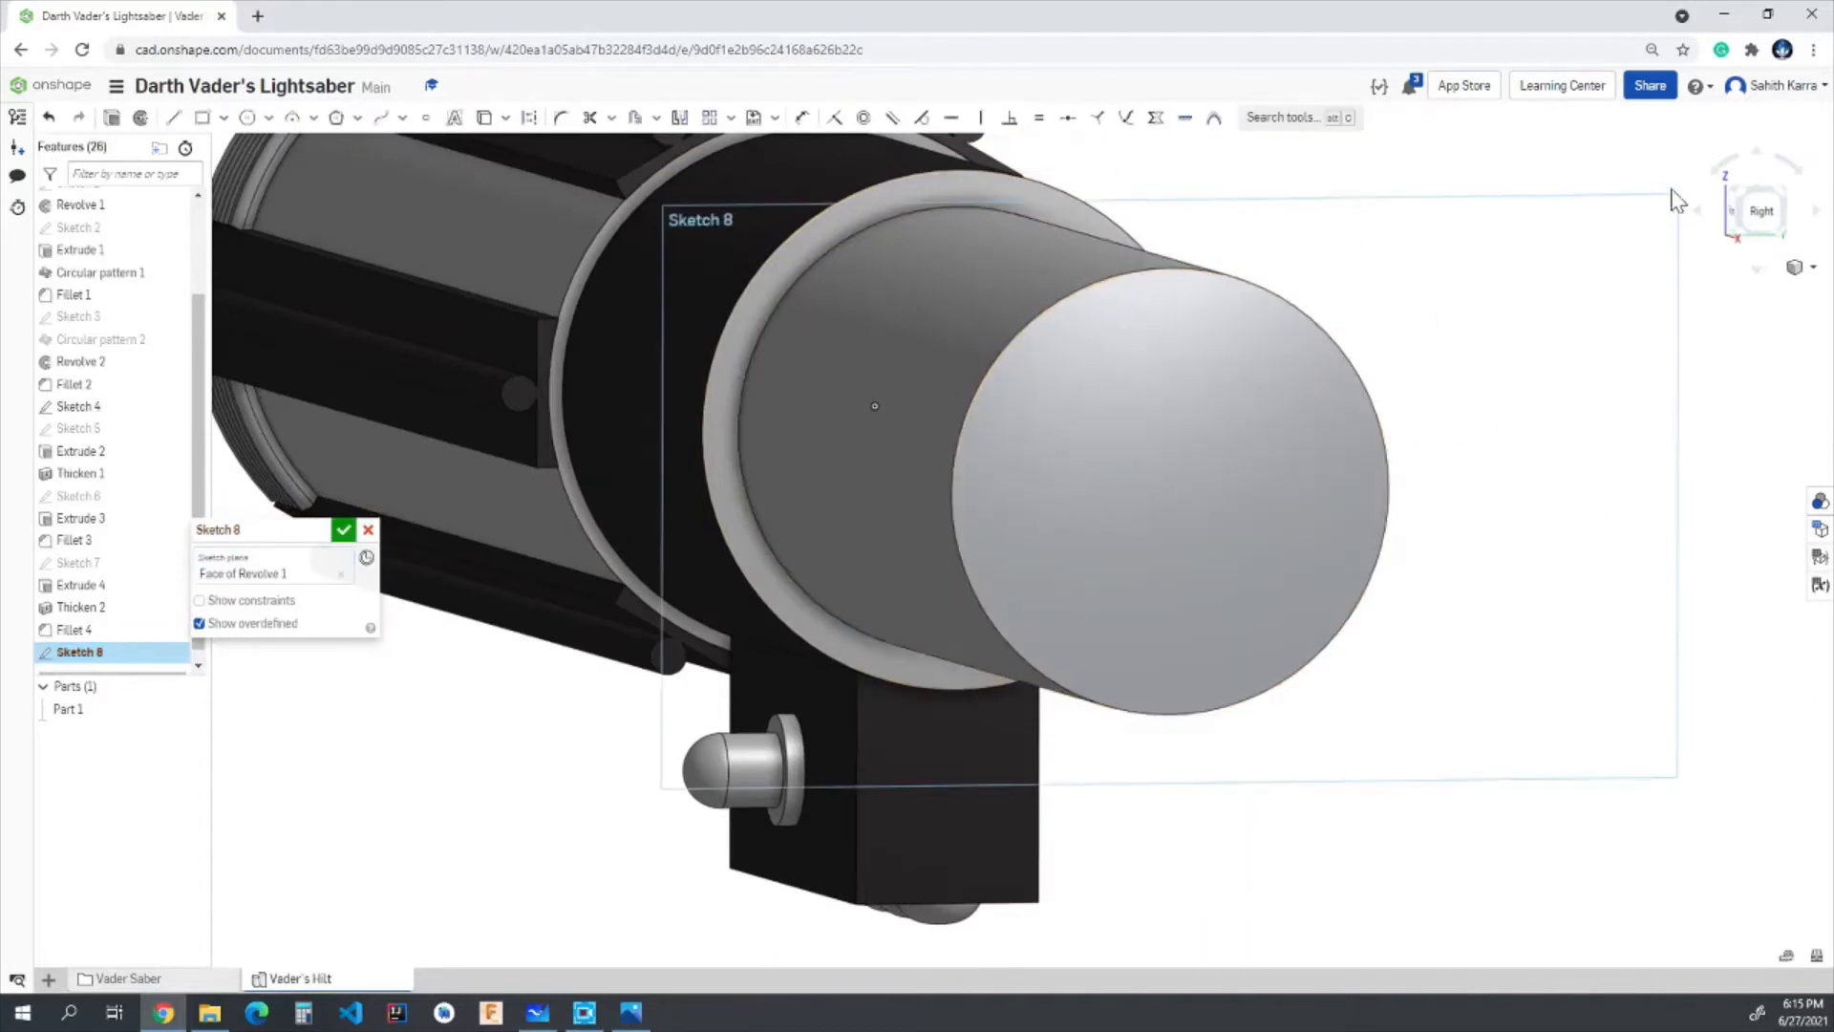
left_click(1761, 212)
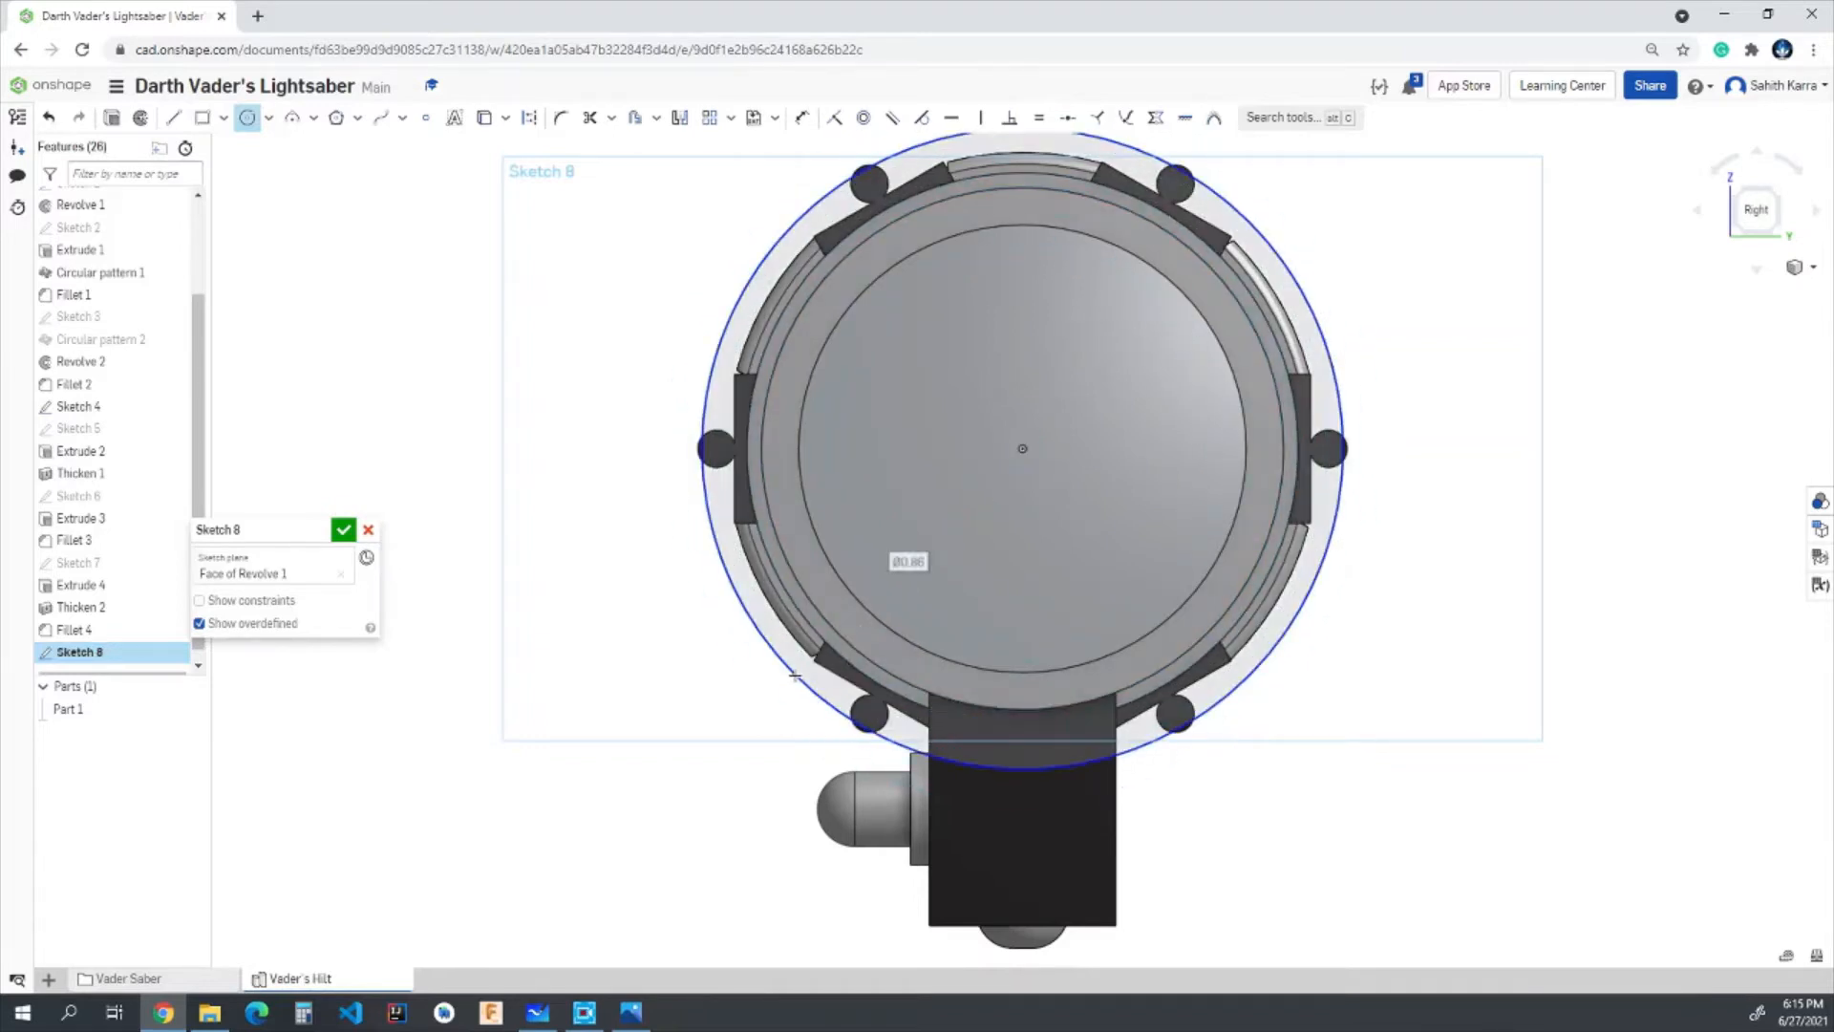
left_click(795, 675)
type("0.8")
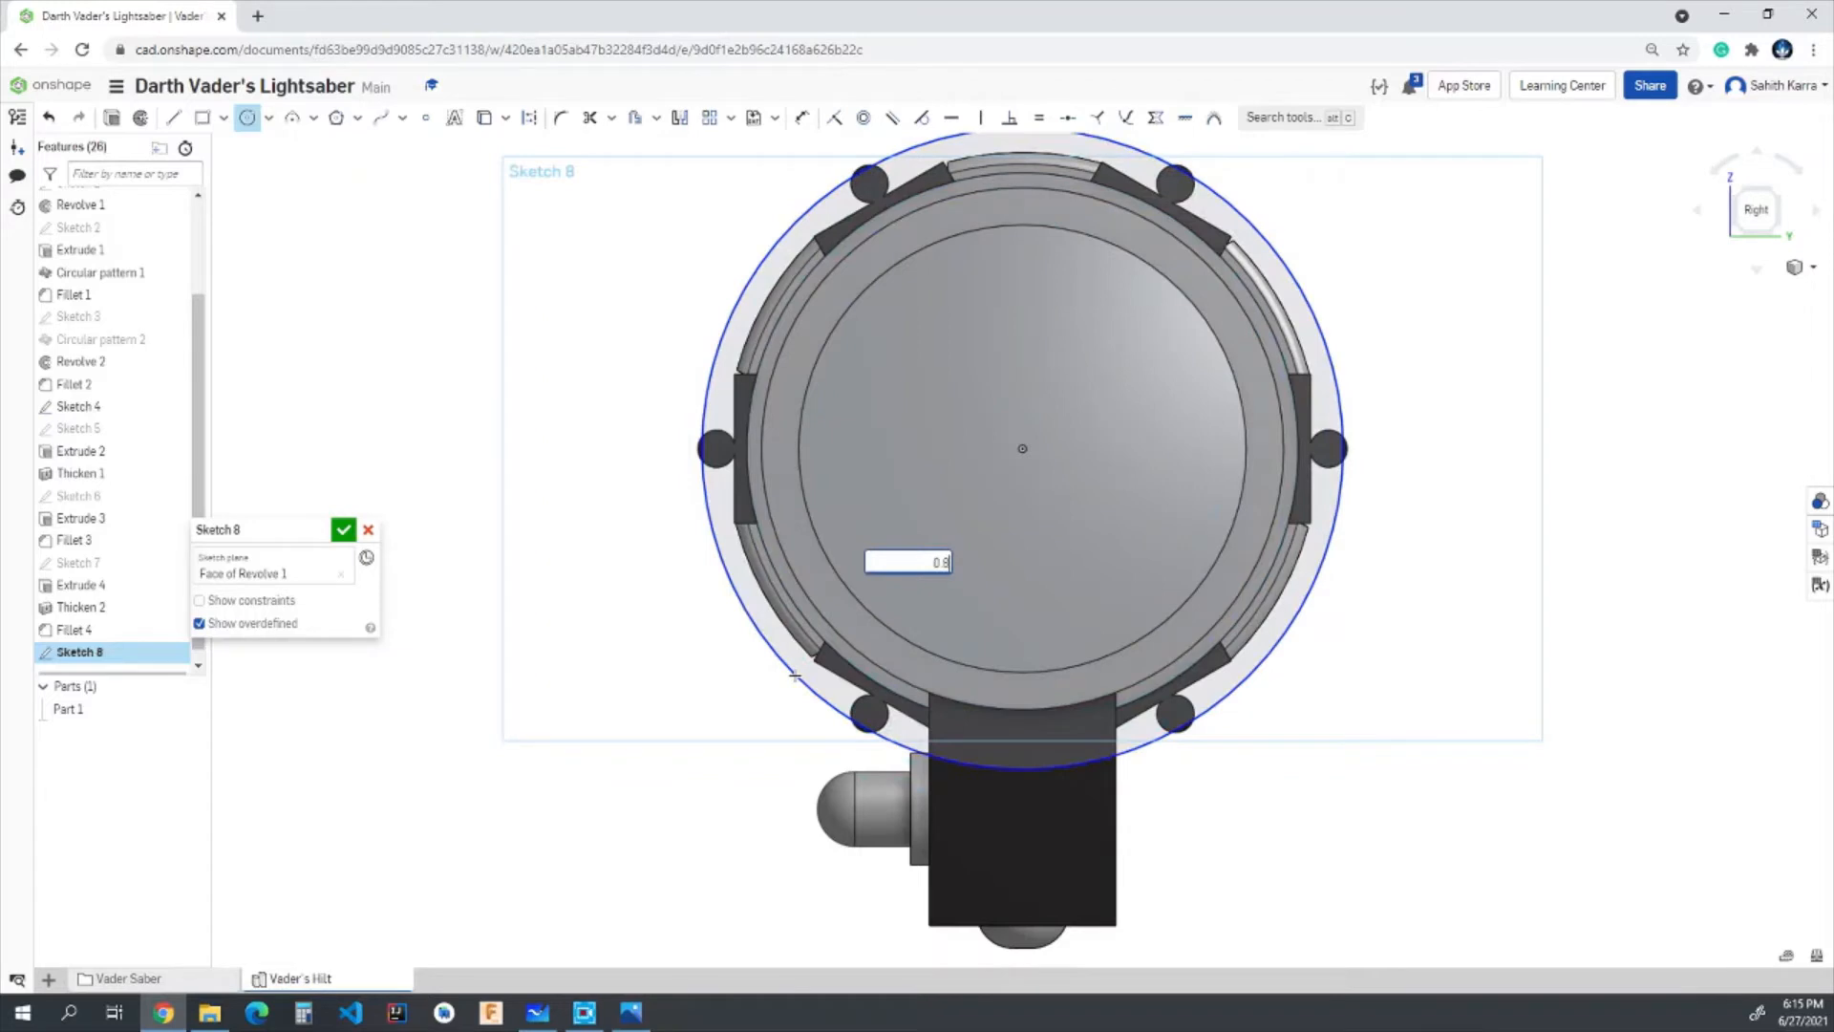
type("5")
key("Return")
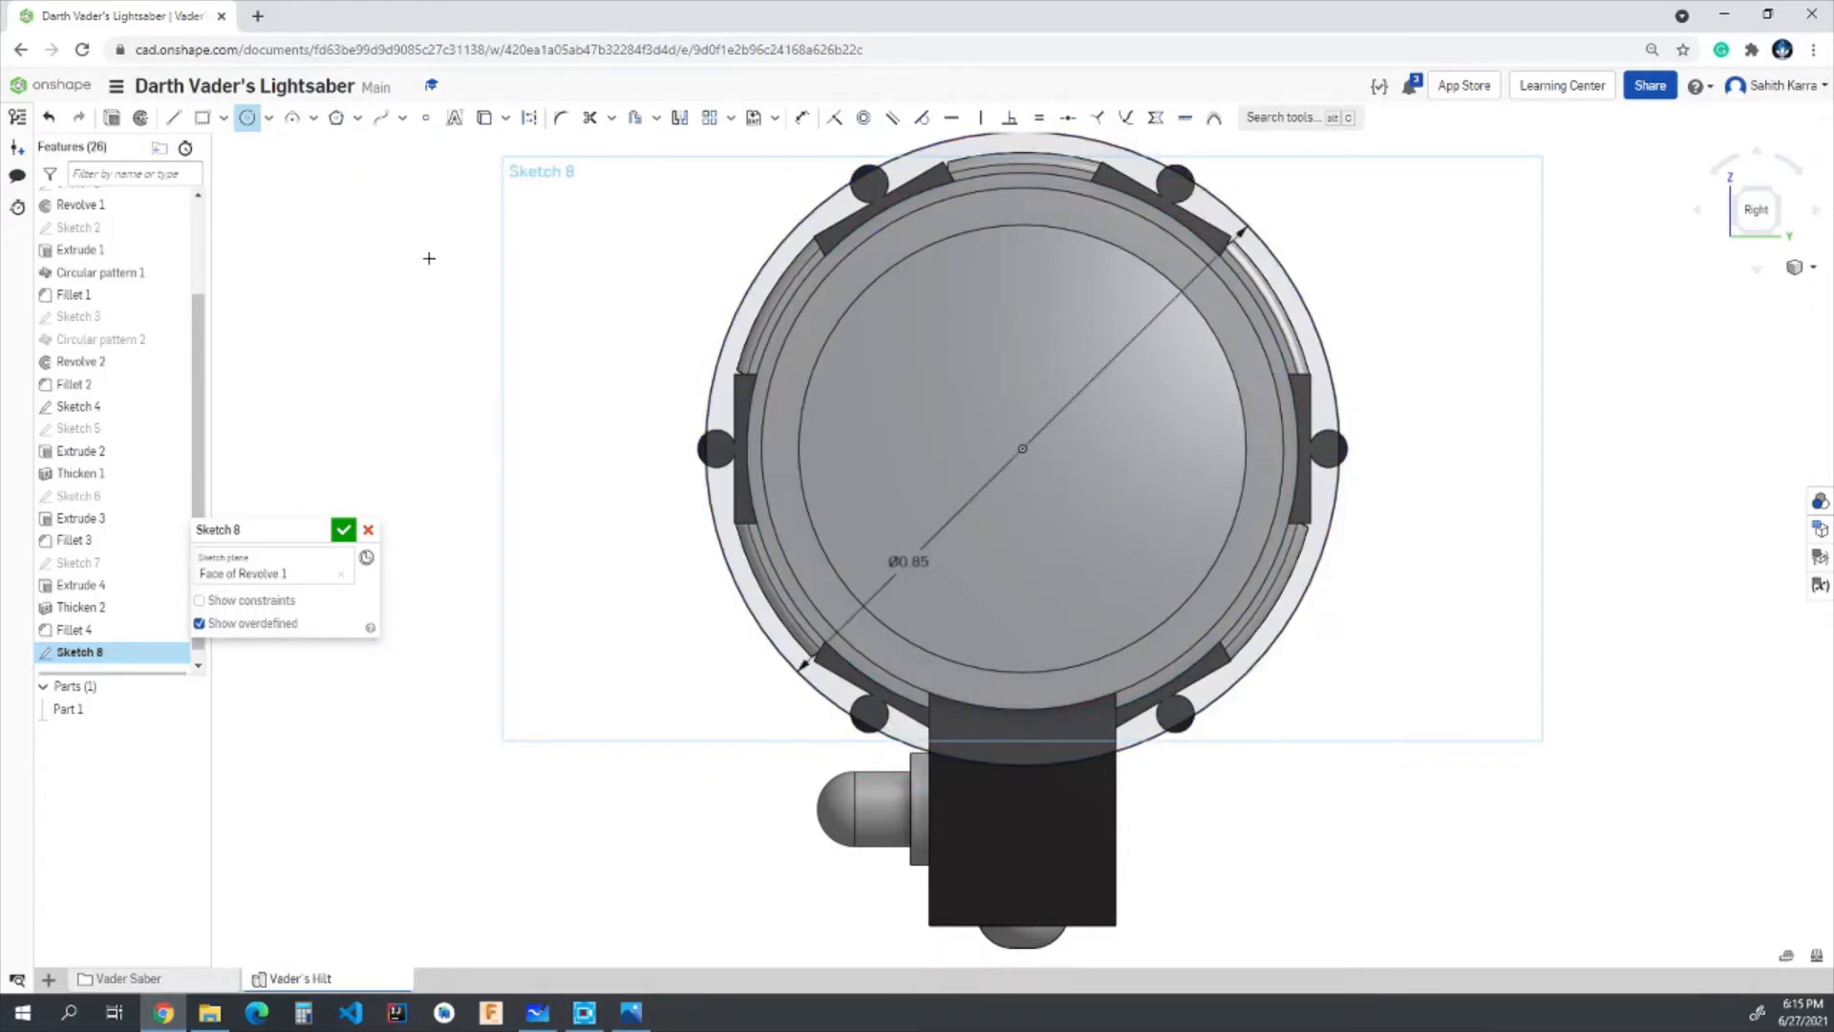
- Draw a 0.5 in vertical line upward from the left quadrant of the 0.85 in circle
left_click(175, 118)
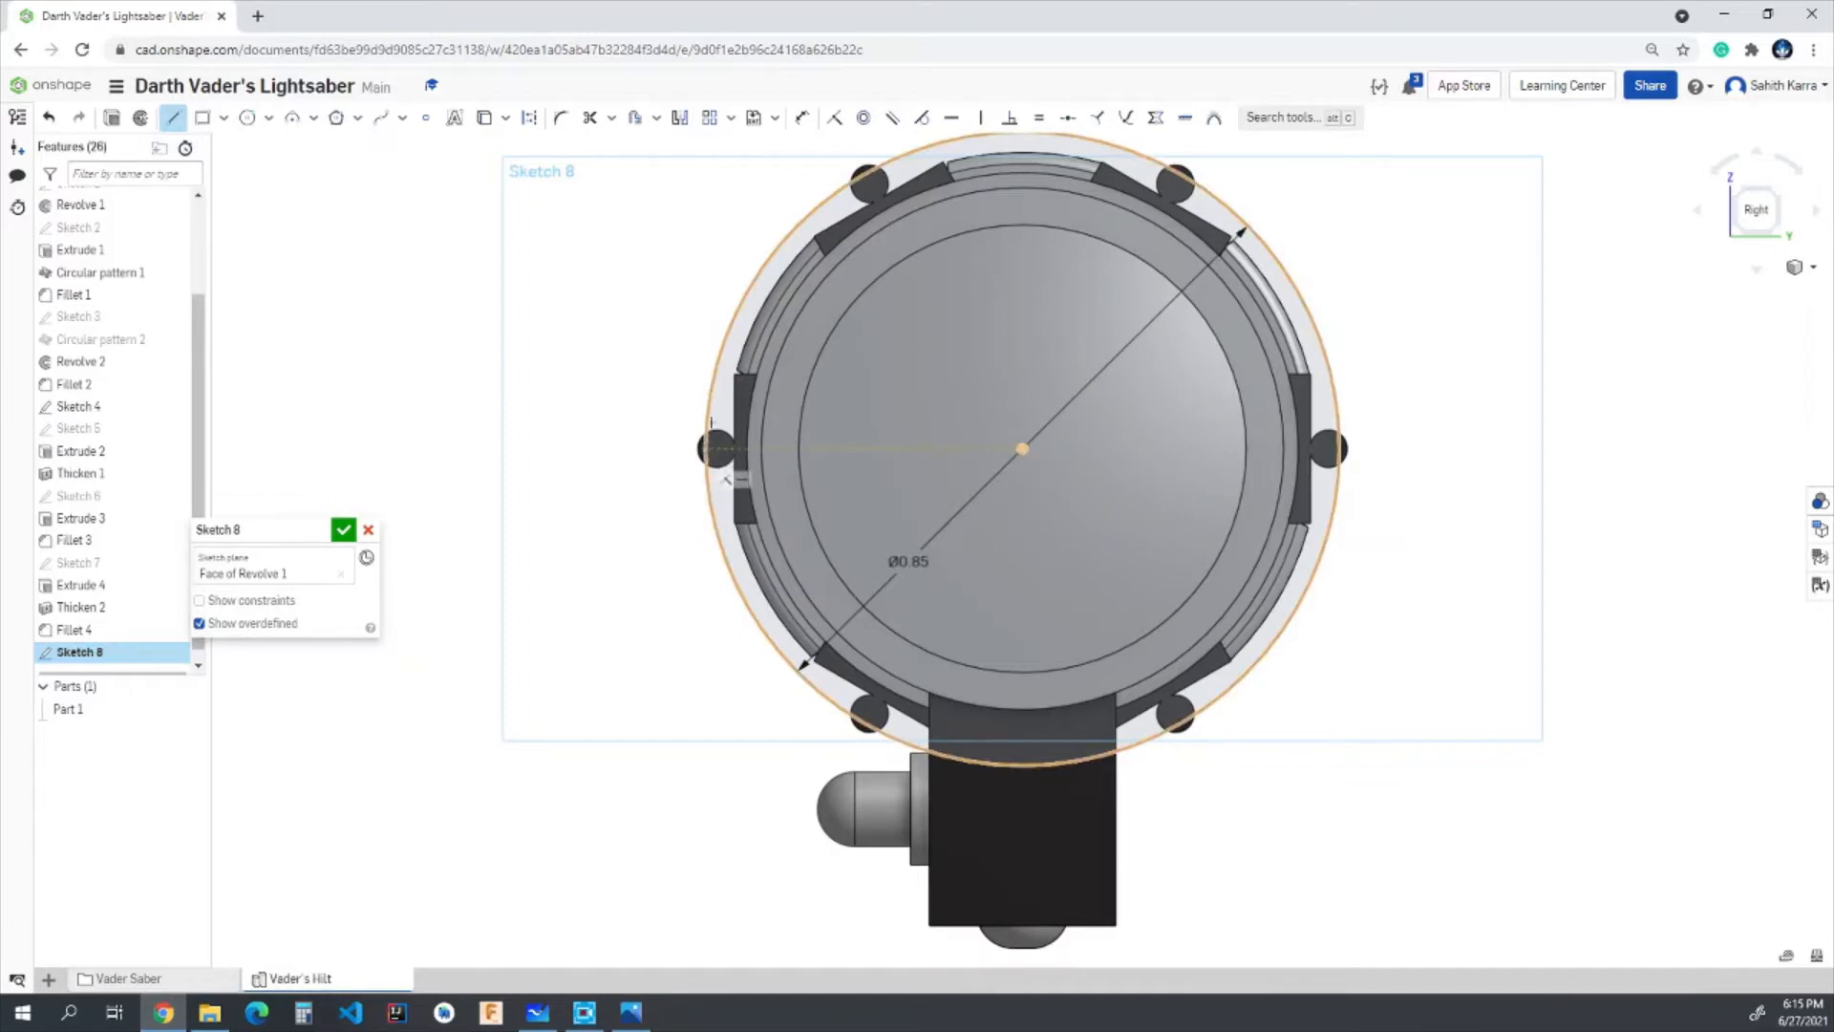
left_click(706, 445)
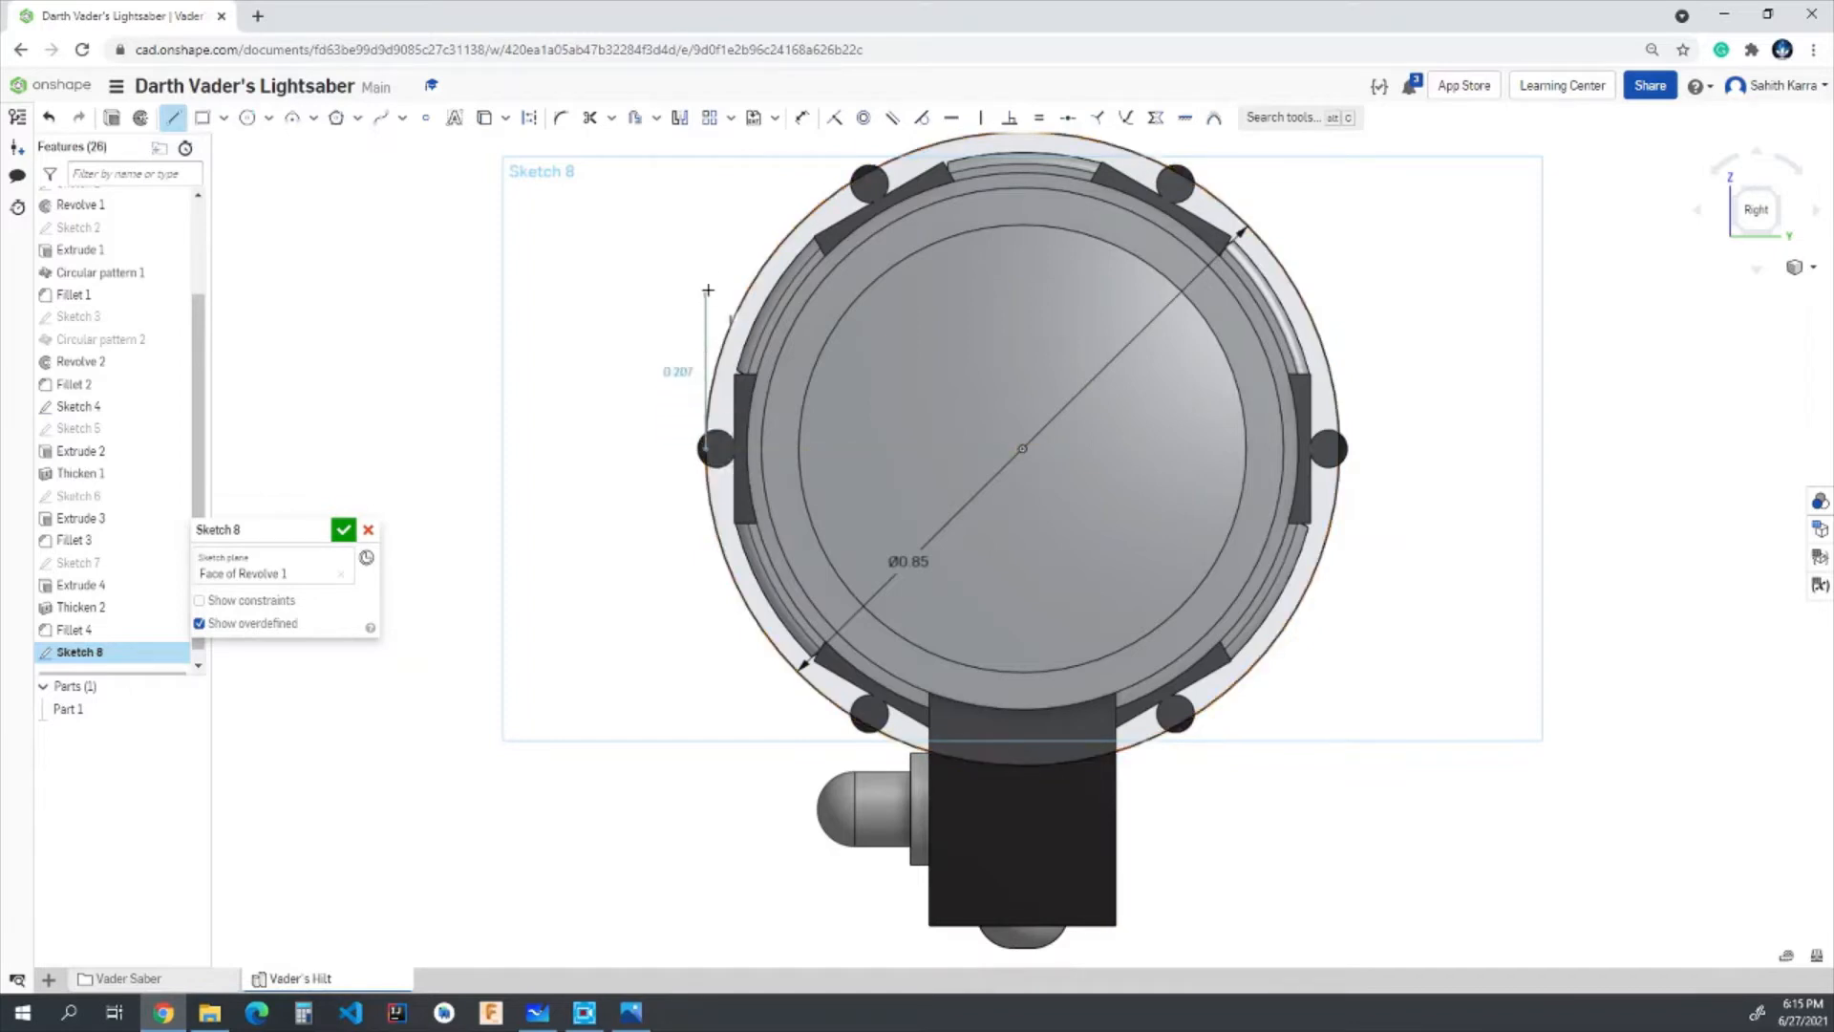
left_click(702, 187)
type("0")
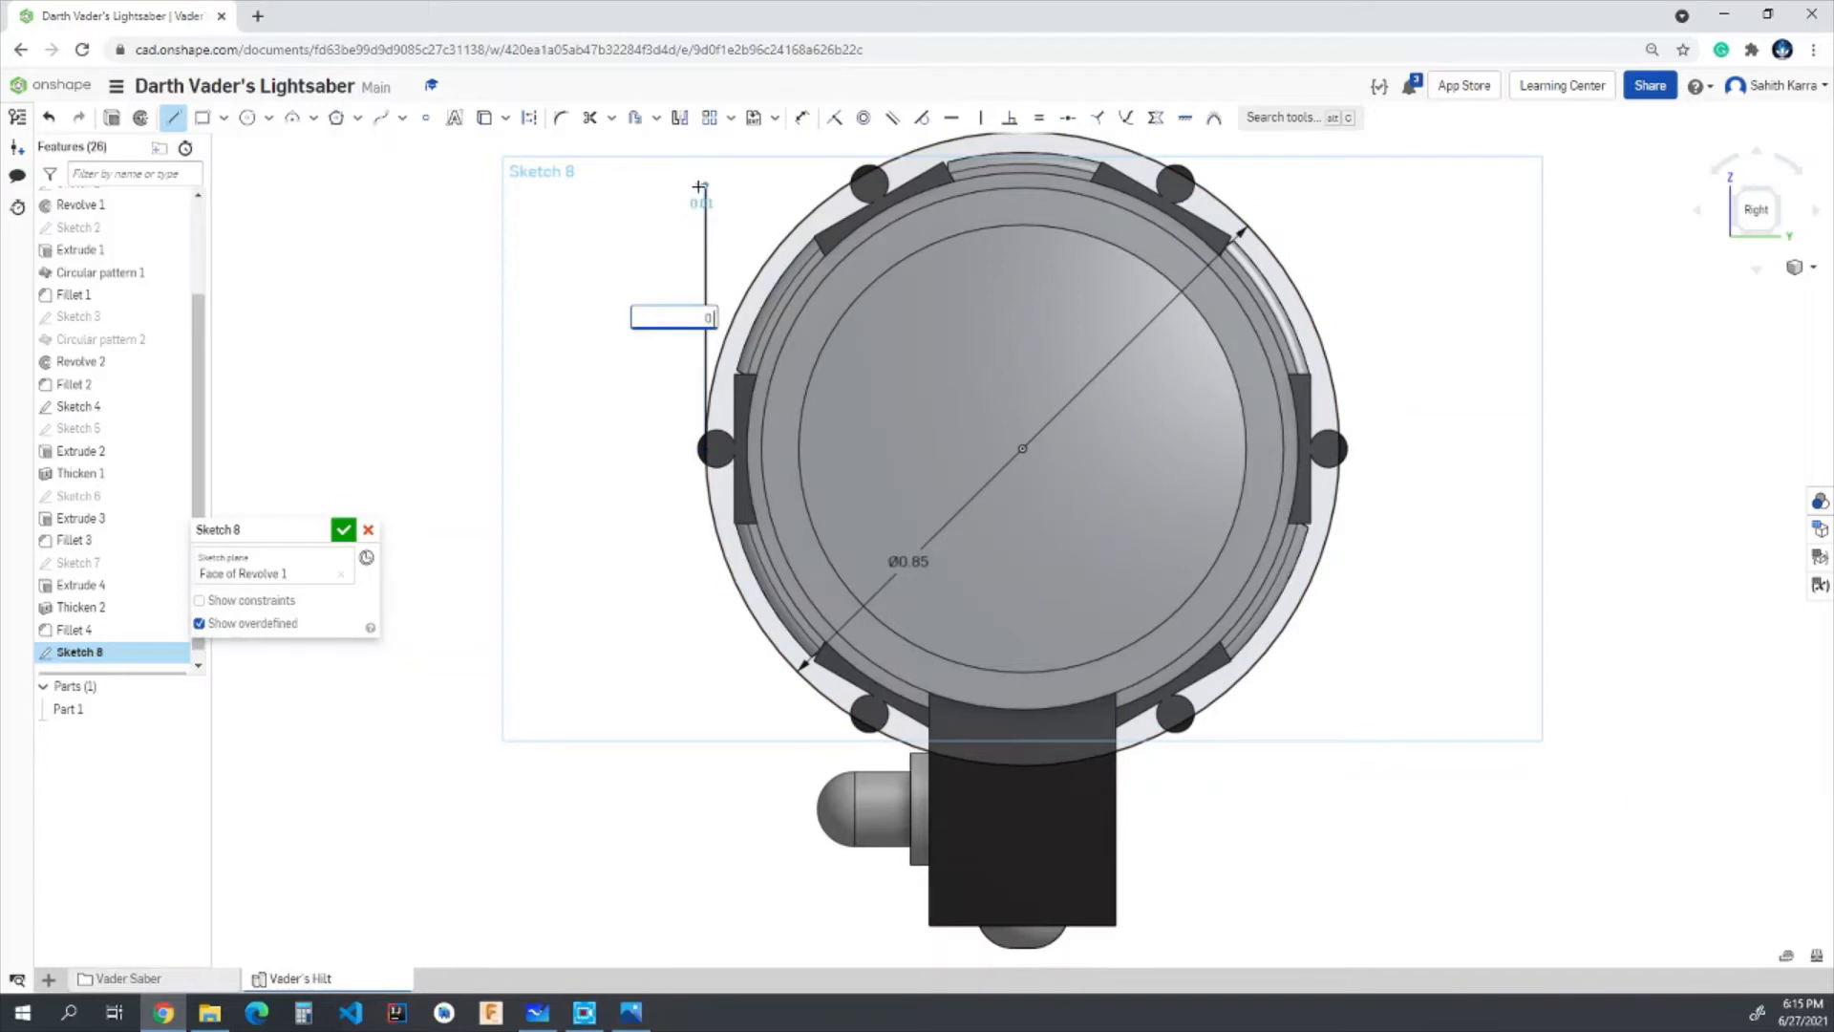
type(".5")
key("Return")
scroll(1284, 417, "up", 1)
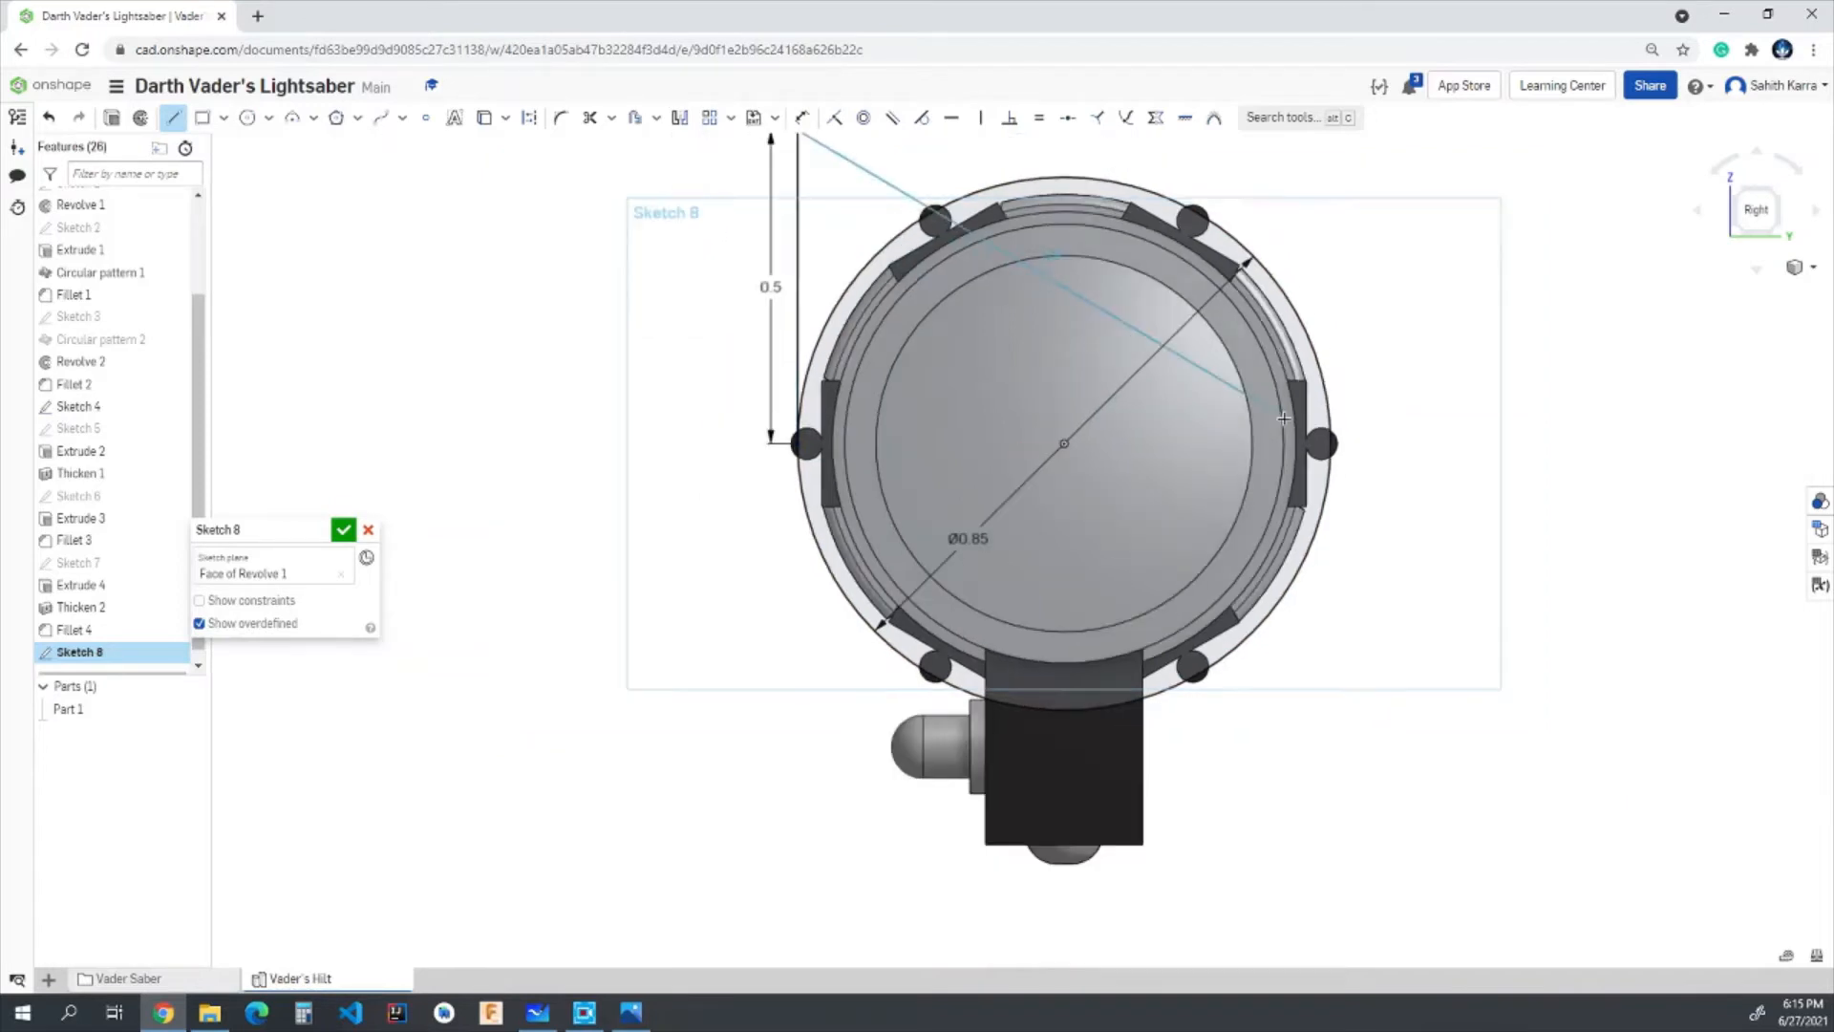
key("Escape")
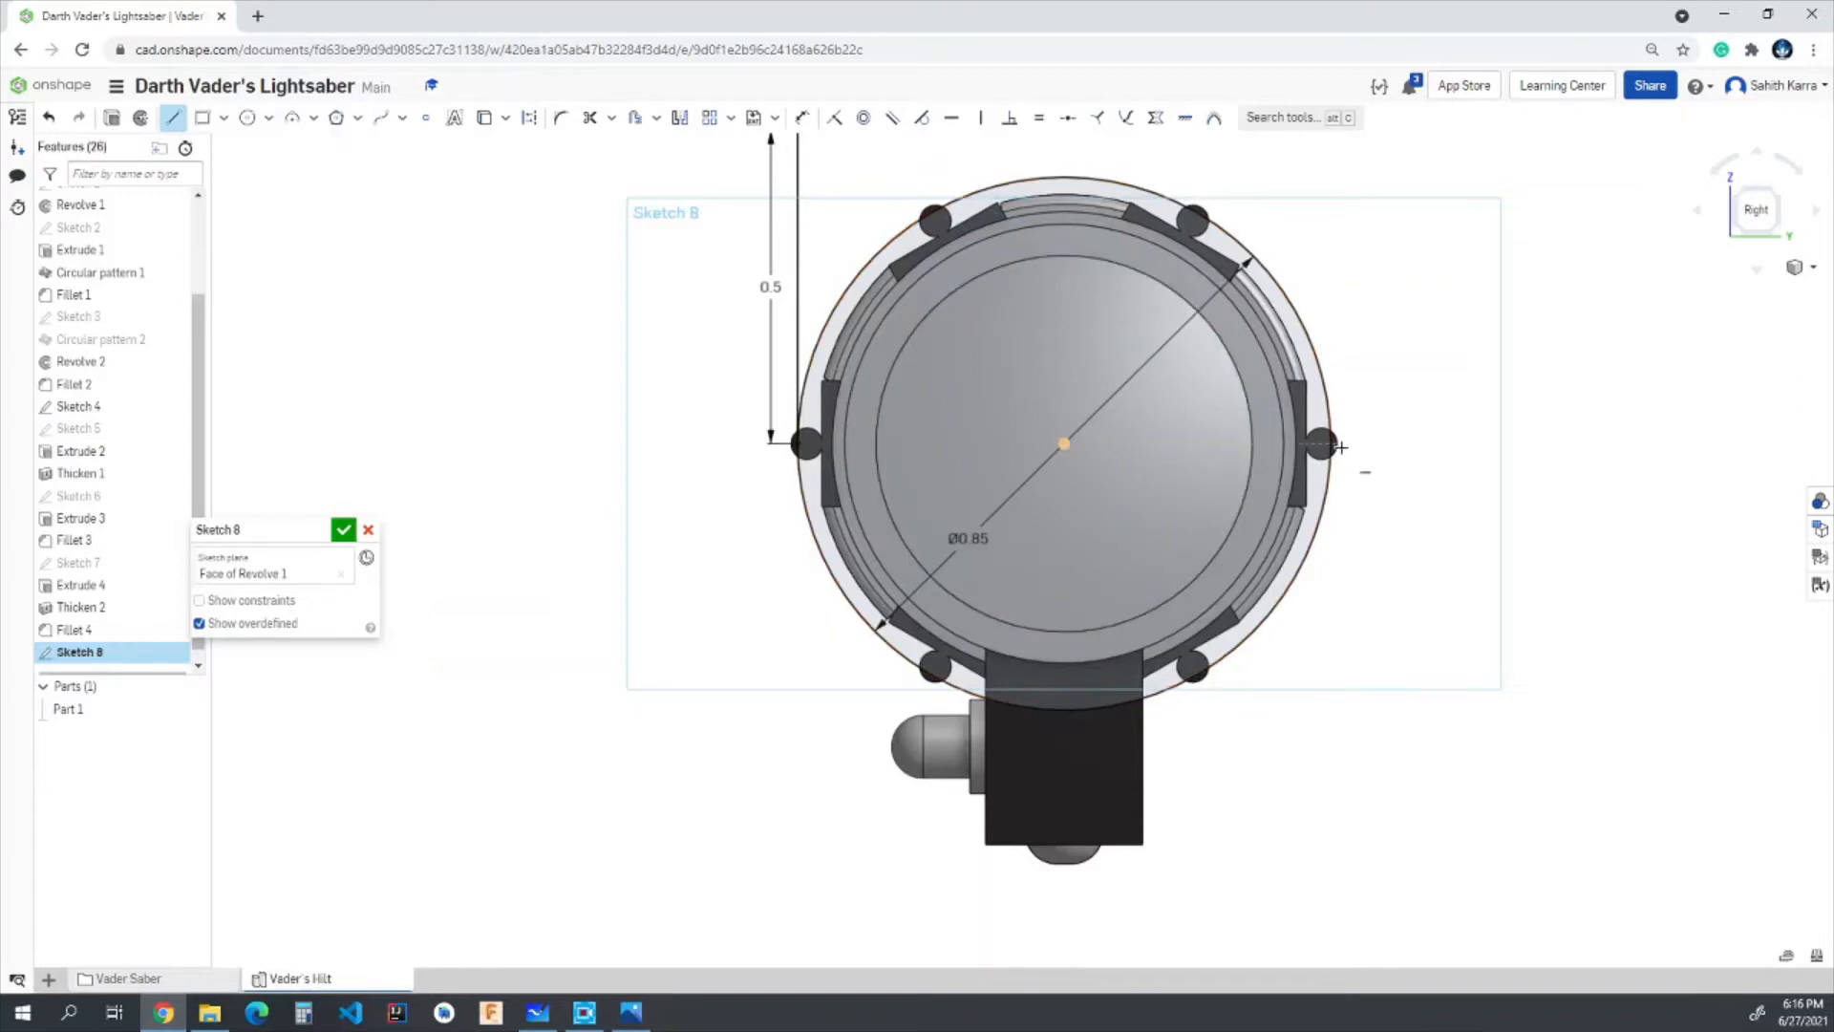
- Draw a matching 0.5 in vertical line up from the circle's right quadrant and join both upper endpoints with a horizontal line
scroll(1336, 411, "down", 1)
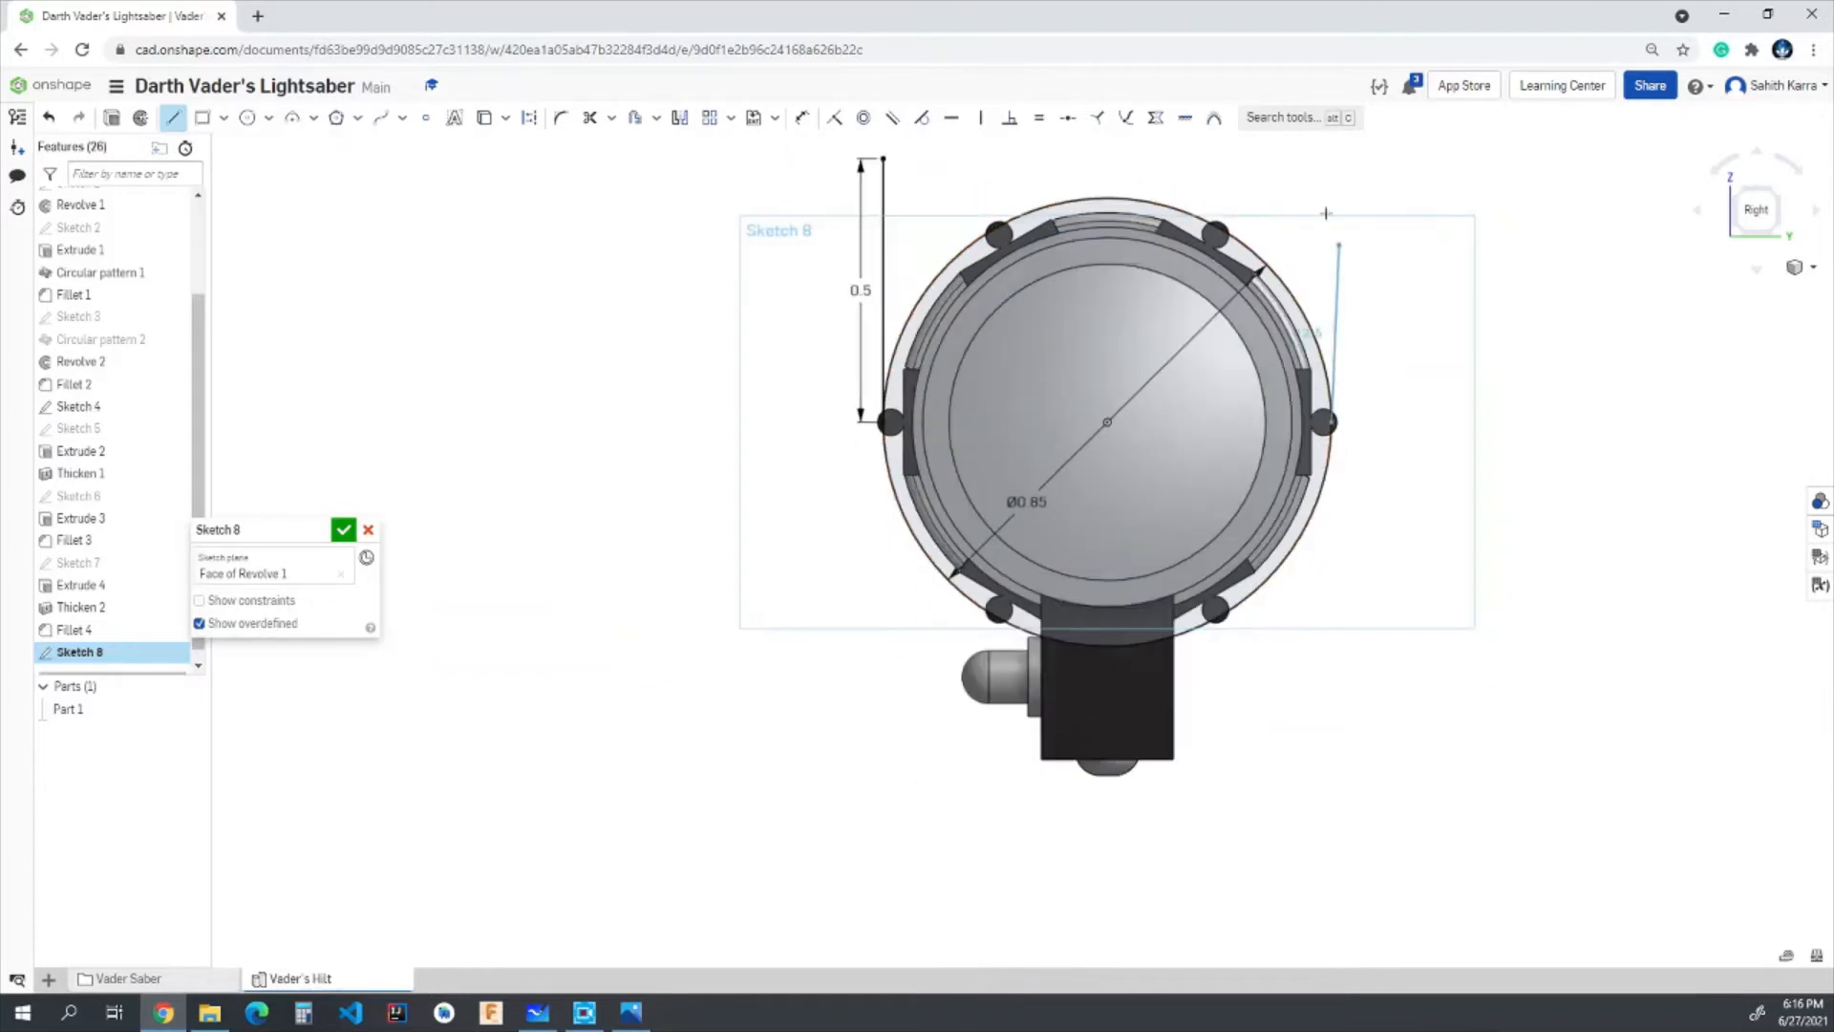
left_click(1331, 421)
type("0.5")
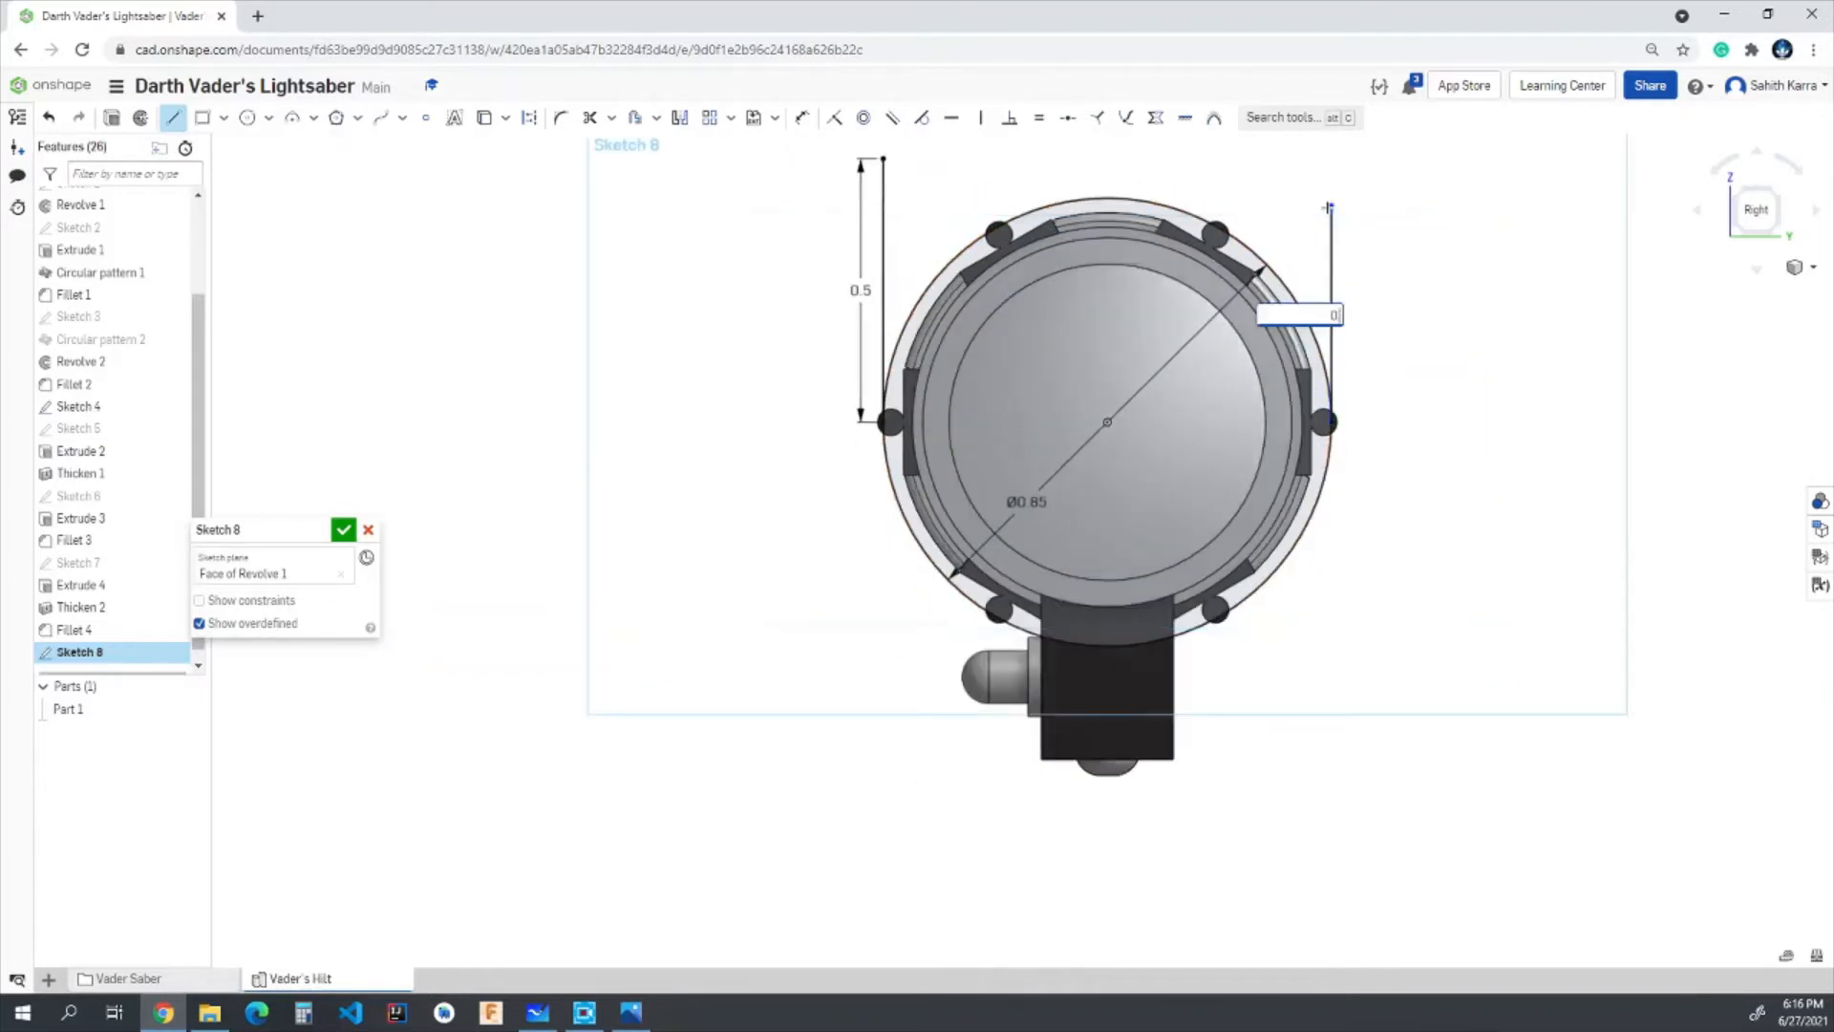
key("Return")
scroll(1328, 206, "down", 1)
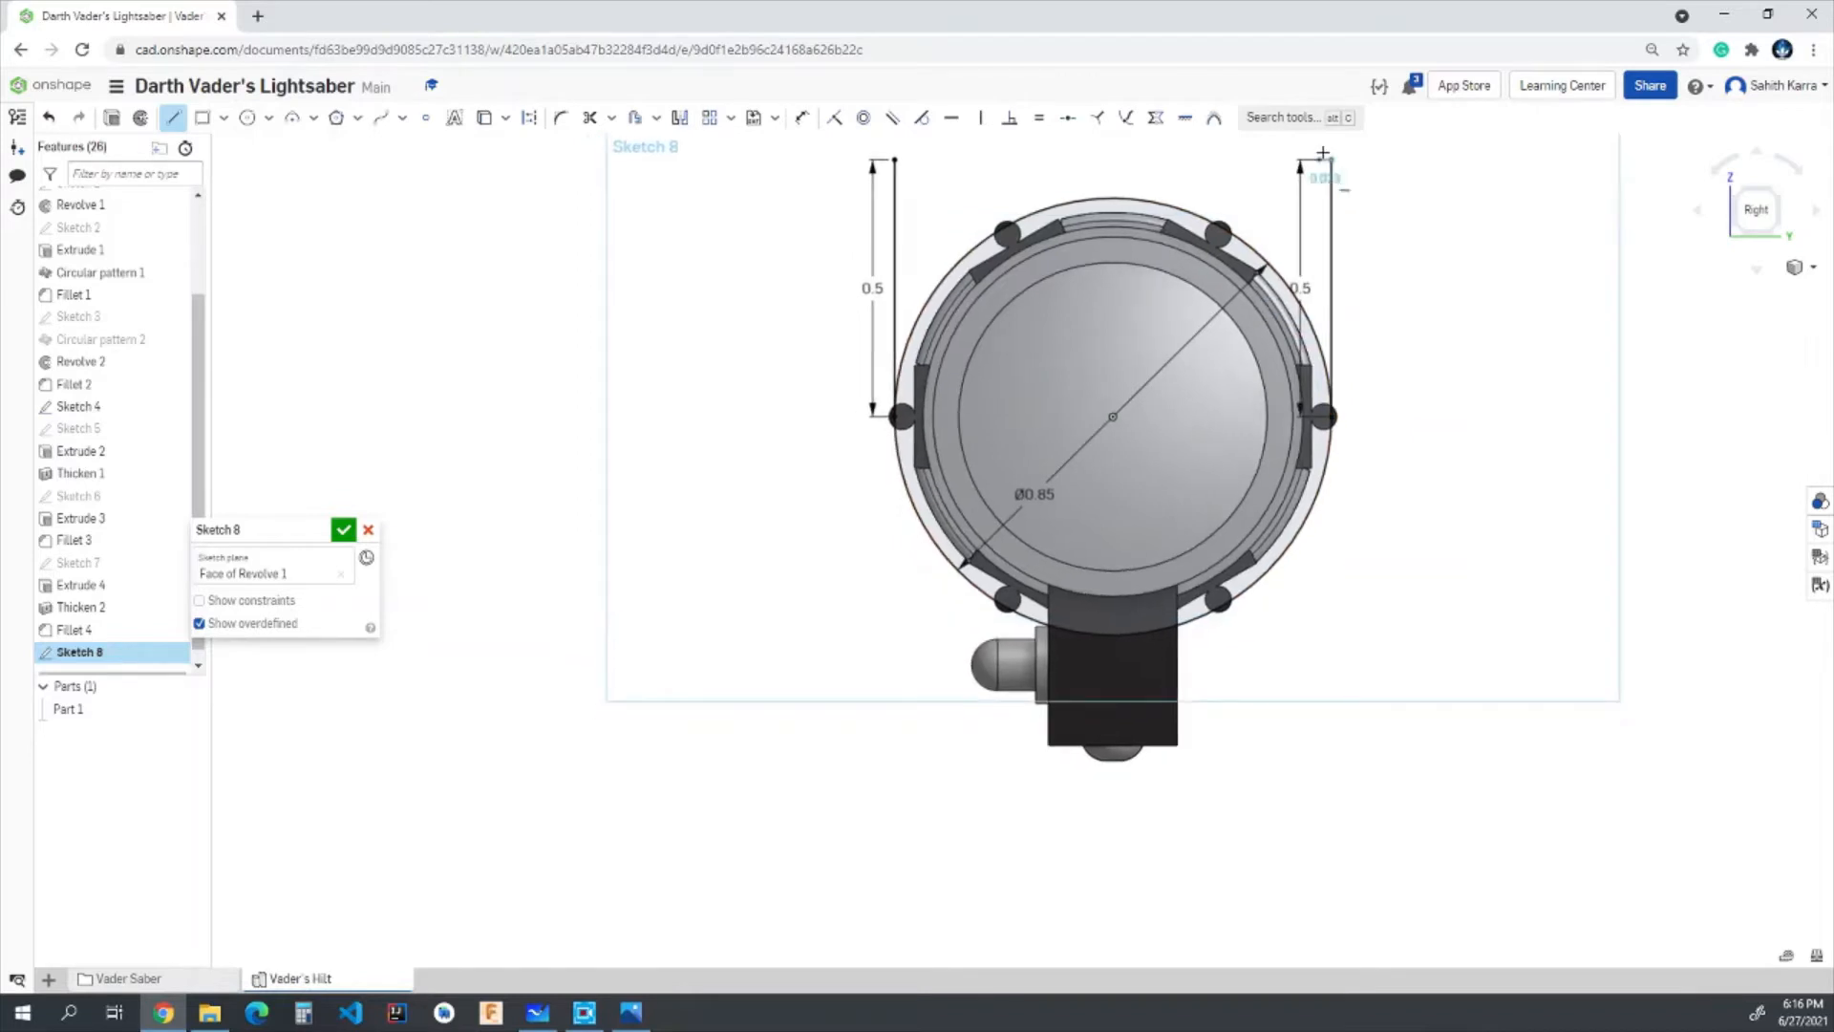
left_click(895, 160)
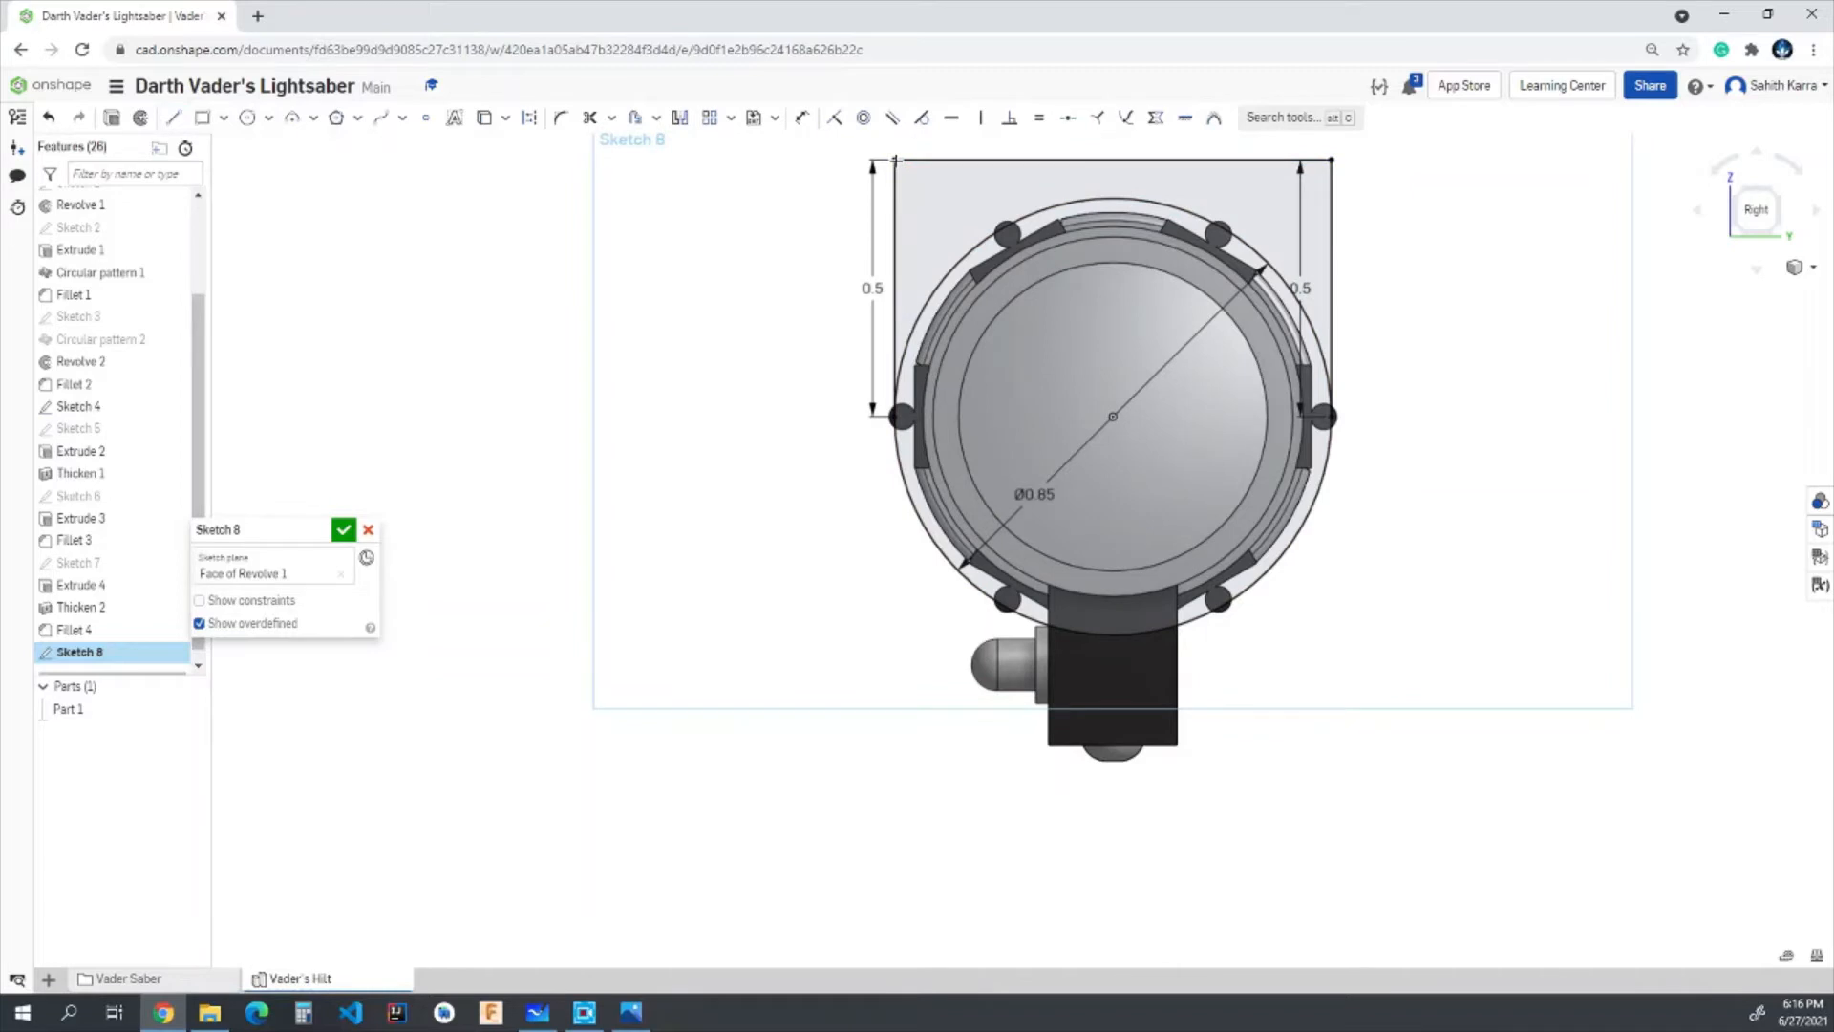
scroll(1099, 273, "down", 5)
scroll(1098, 274, "up", 6)
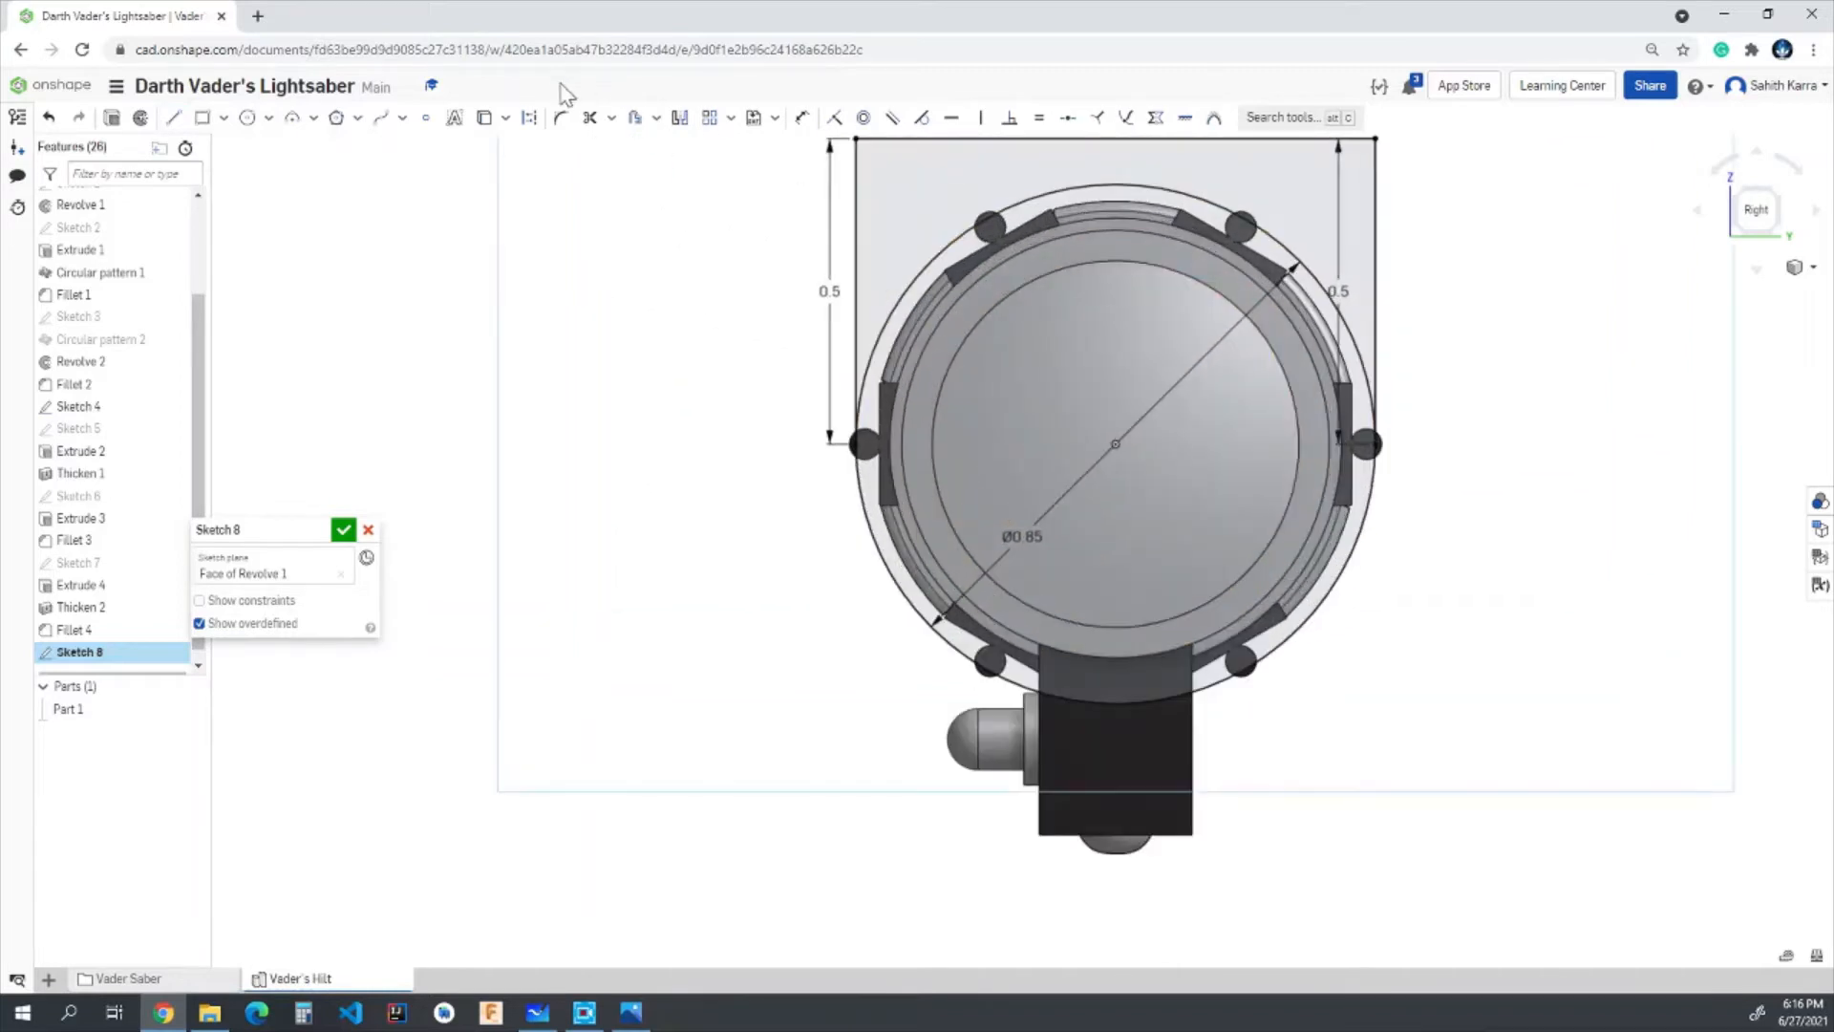
- Trim away the circle's upper arc between the two vertical lines and finish the sketch
left_click(589, 117)
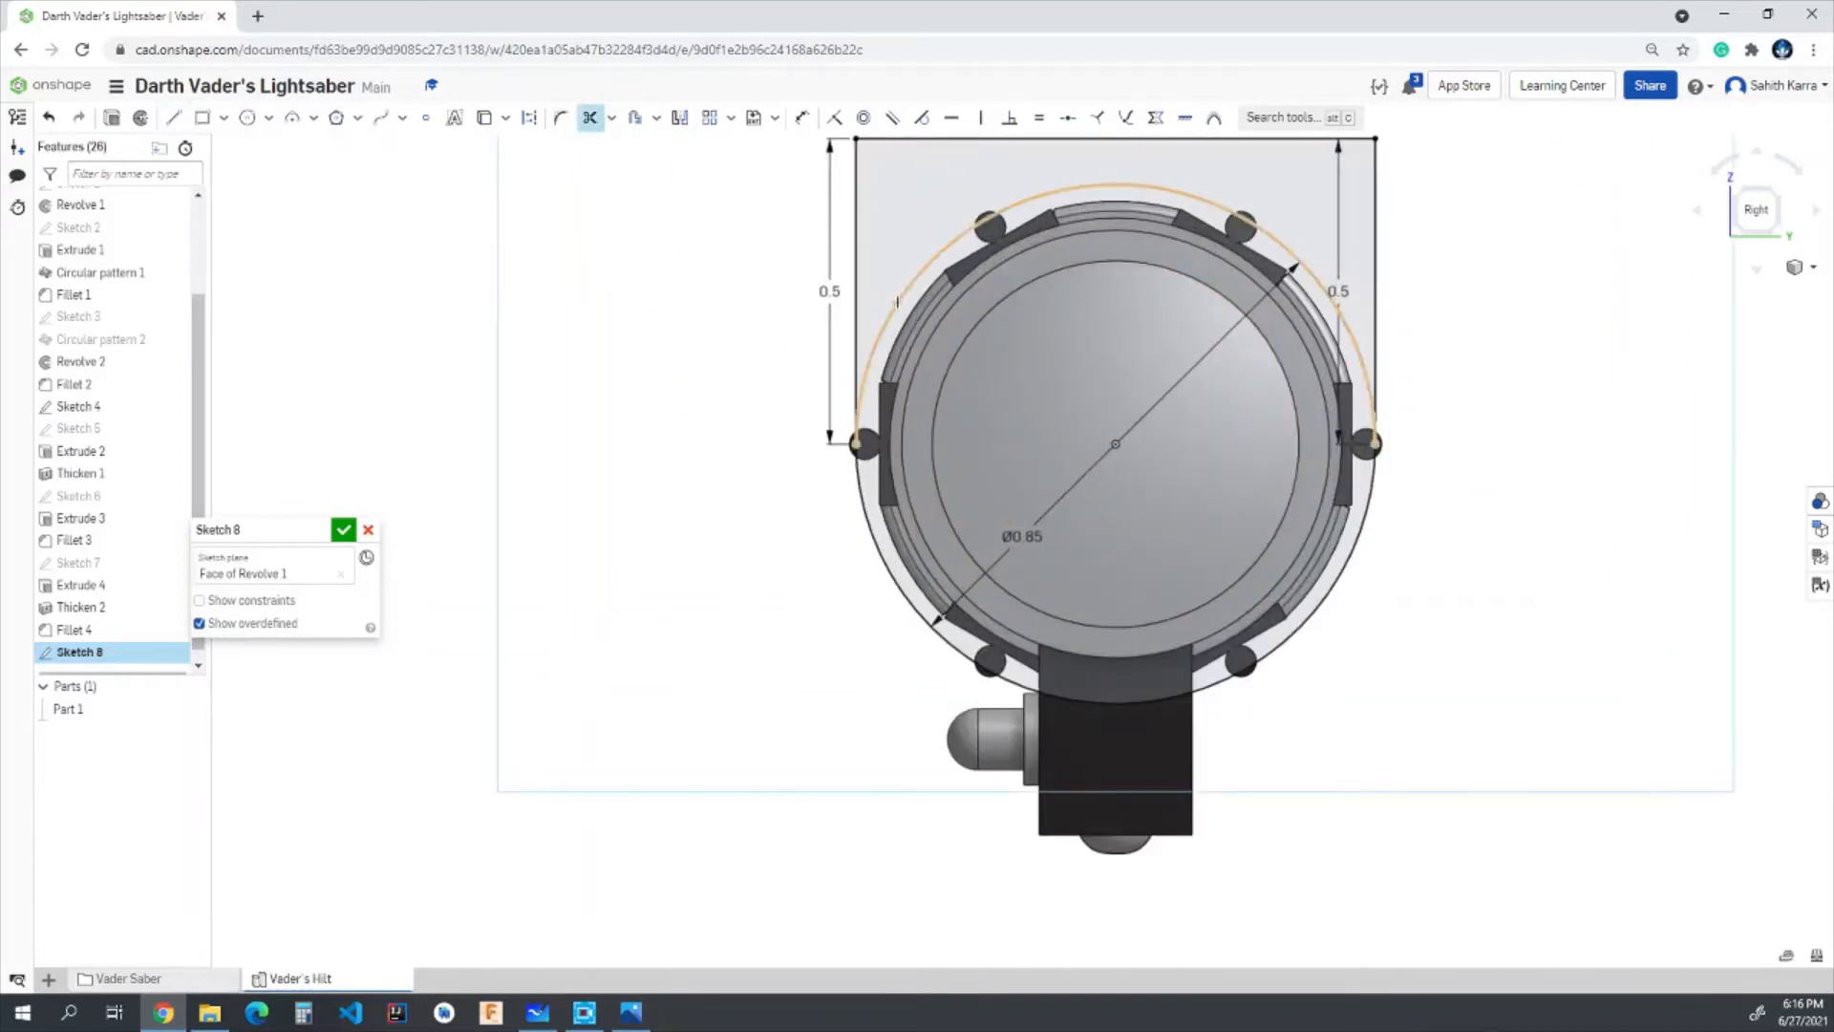
left_click(897, 305)
scroll(897, 304, "up", 1)
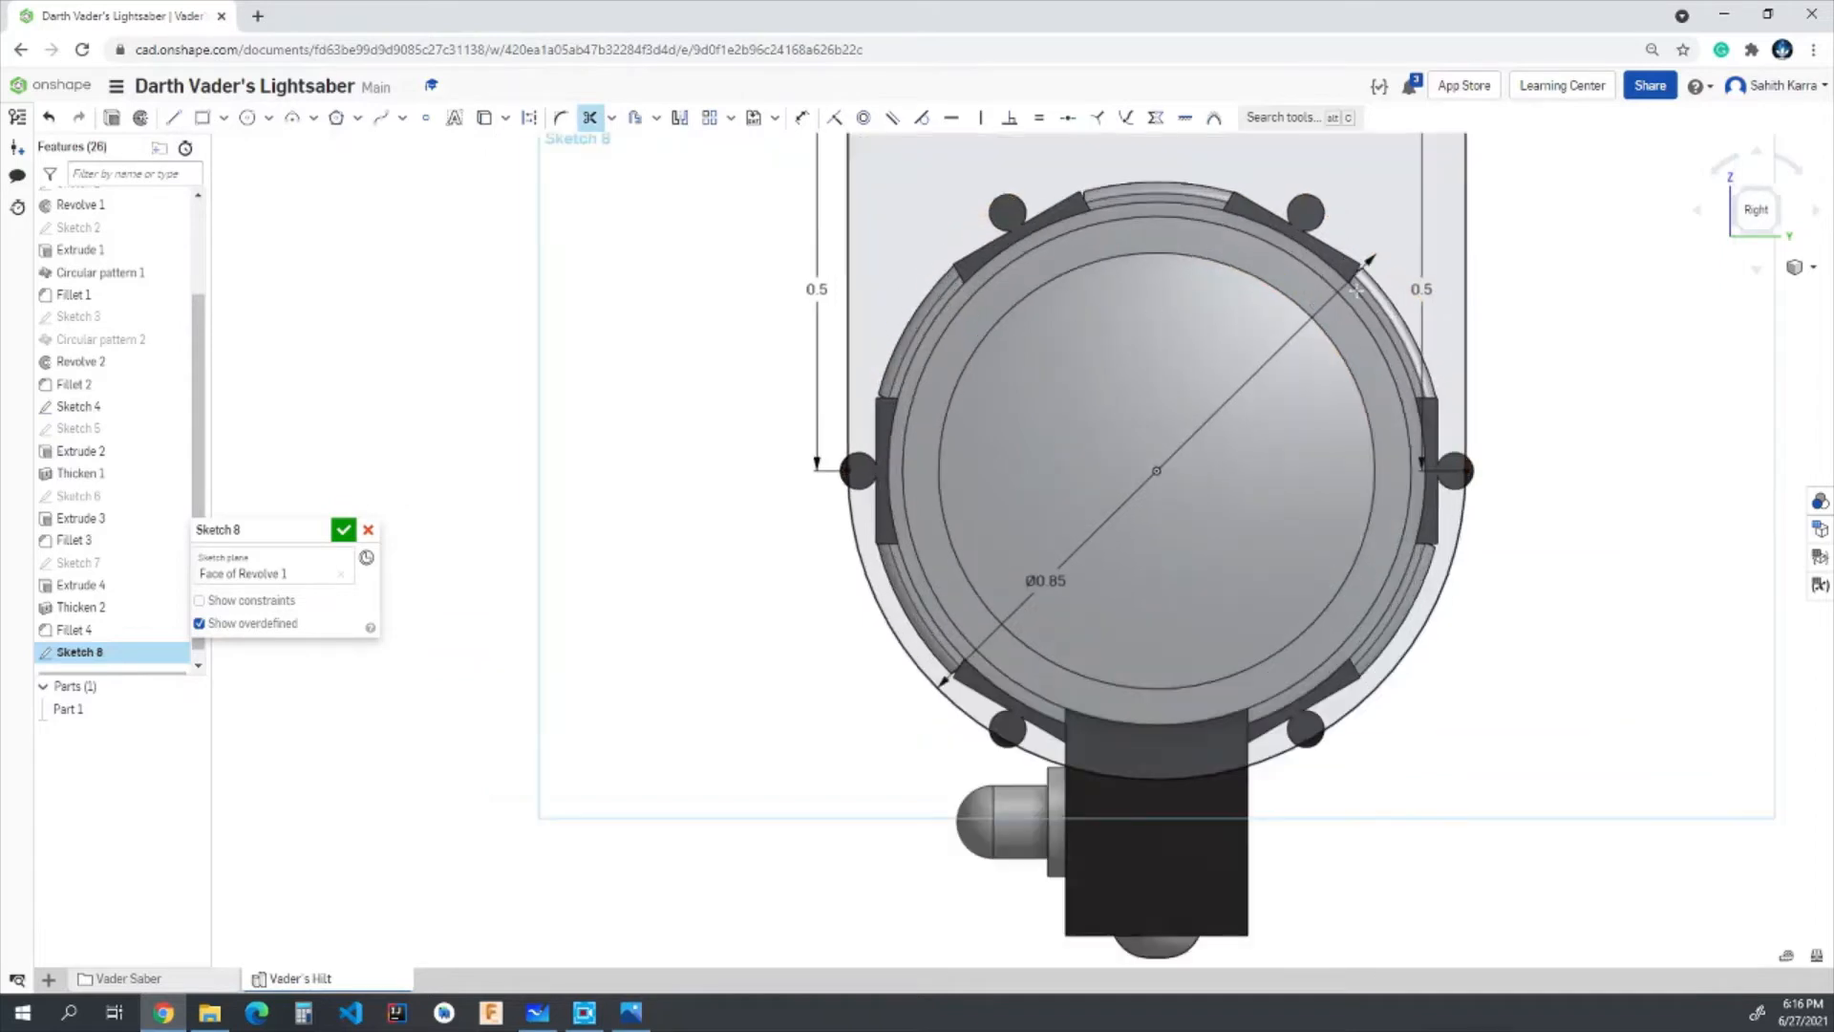
scroll(1356, 289, "down", 1)
scroll(1267, 304, "down", 3)
scroll(1341, 204, "up", 2)
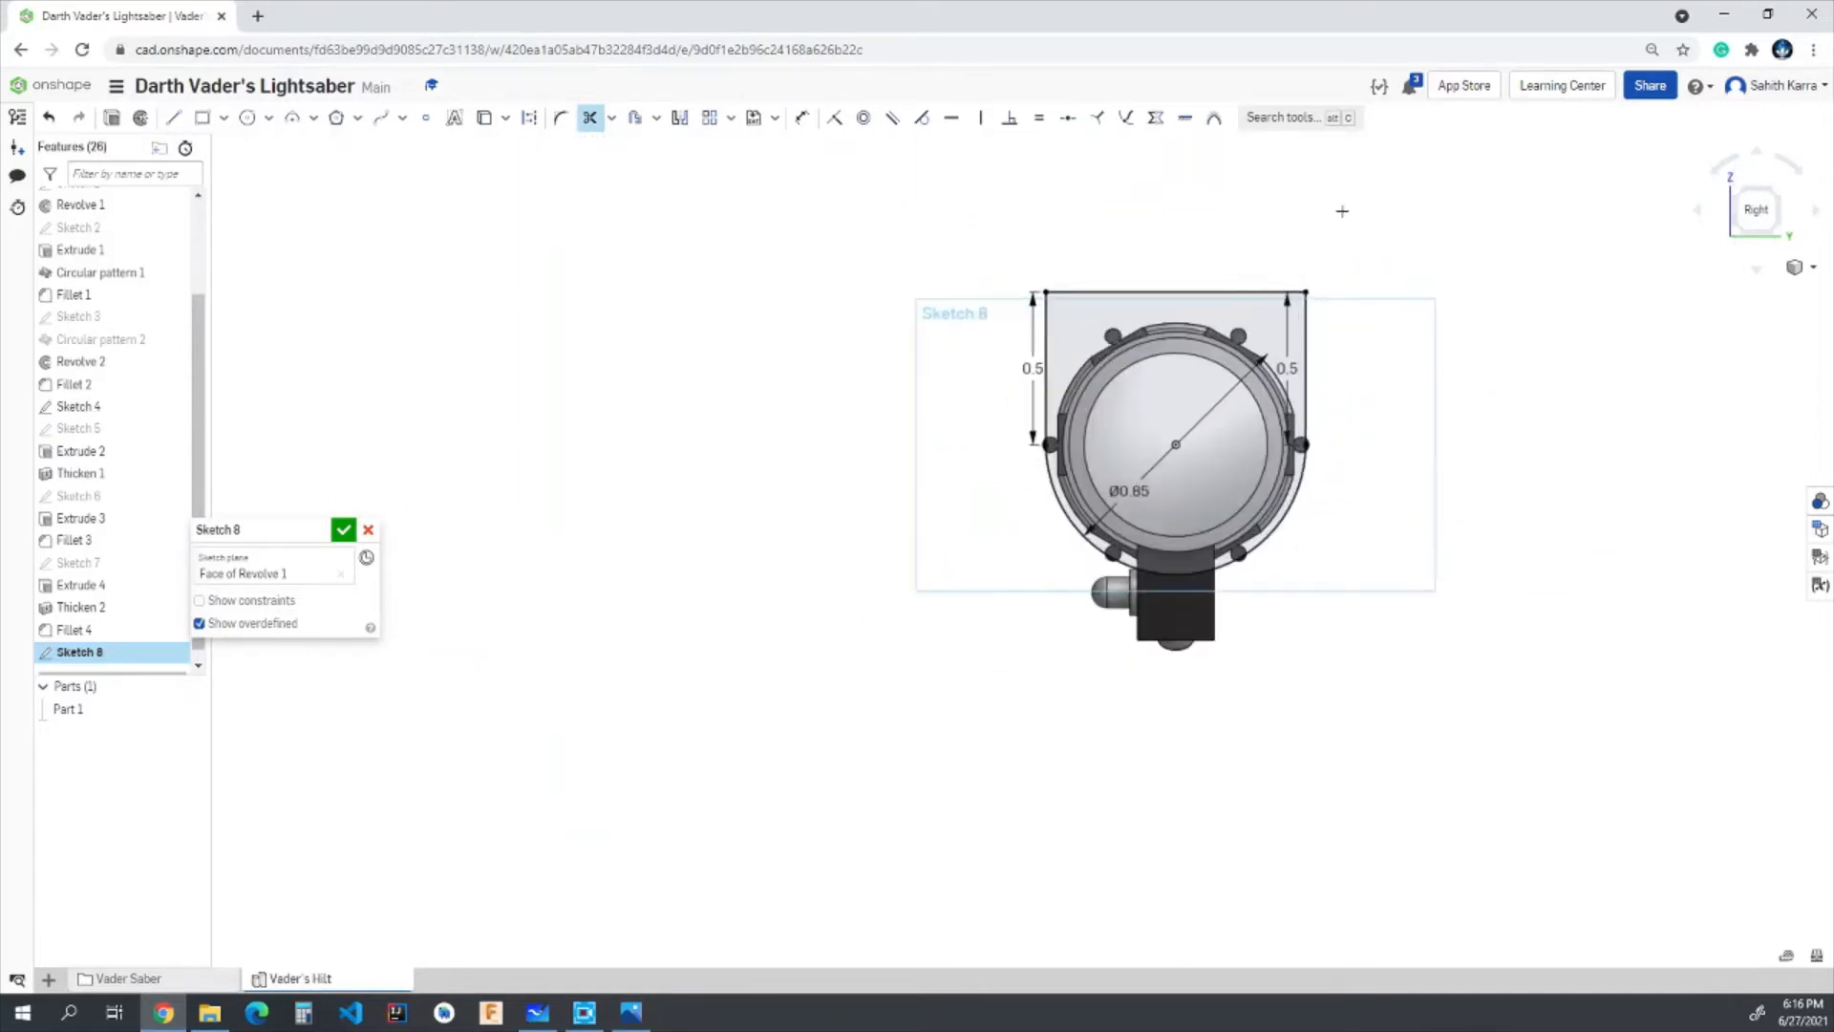
left_click(344, 529)
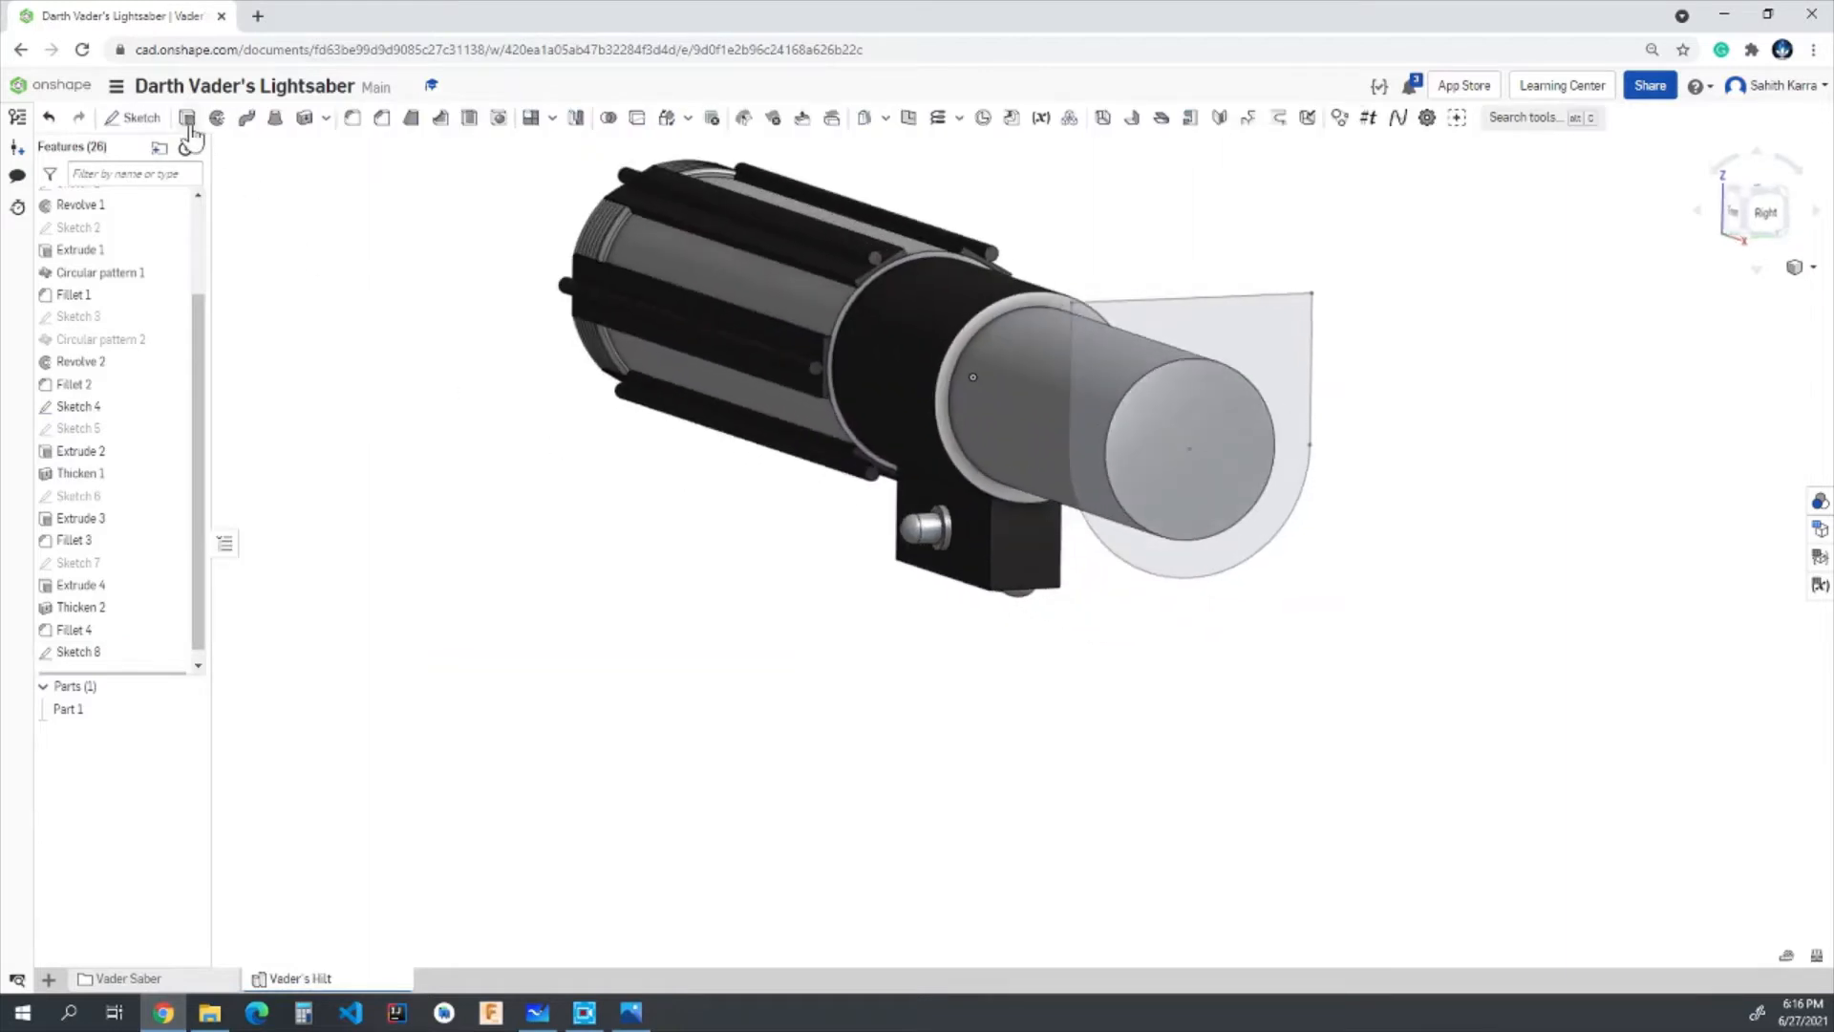
- Extrude all regions of Sketch 8 back toward the collar as a thin plate, using an Add operation merged with Part 1
left_click(187, 116)
left_click(1299, 337)
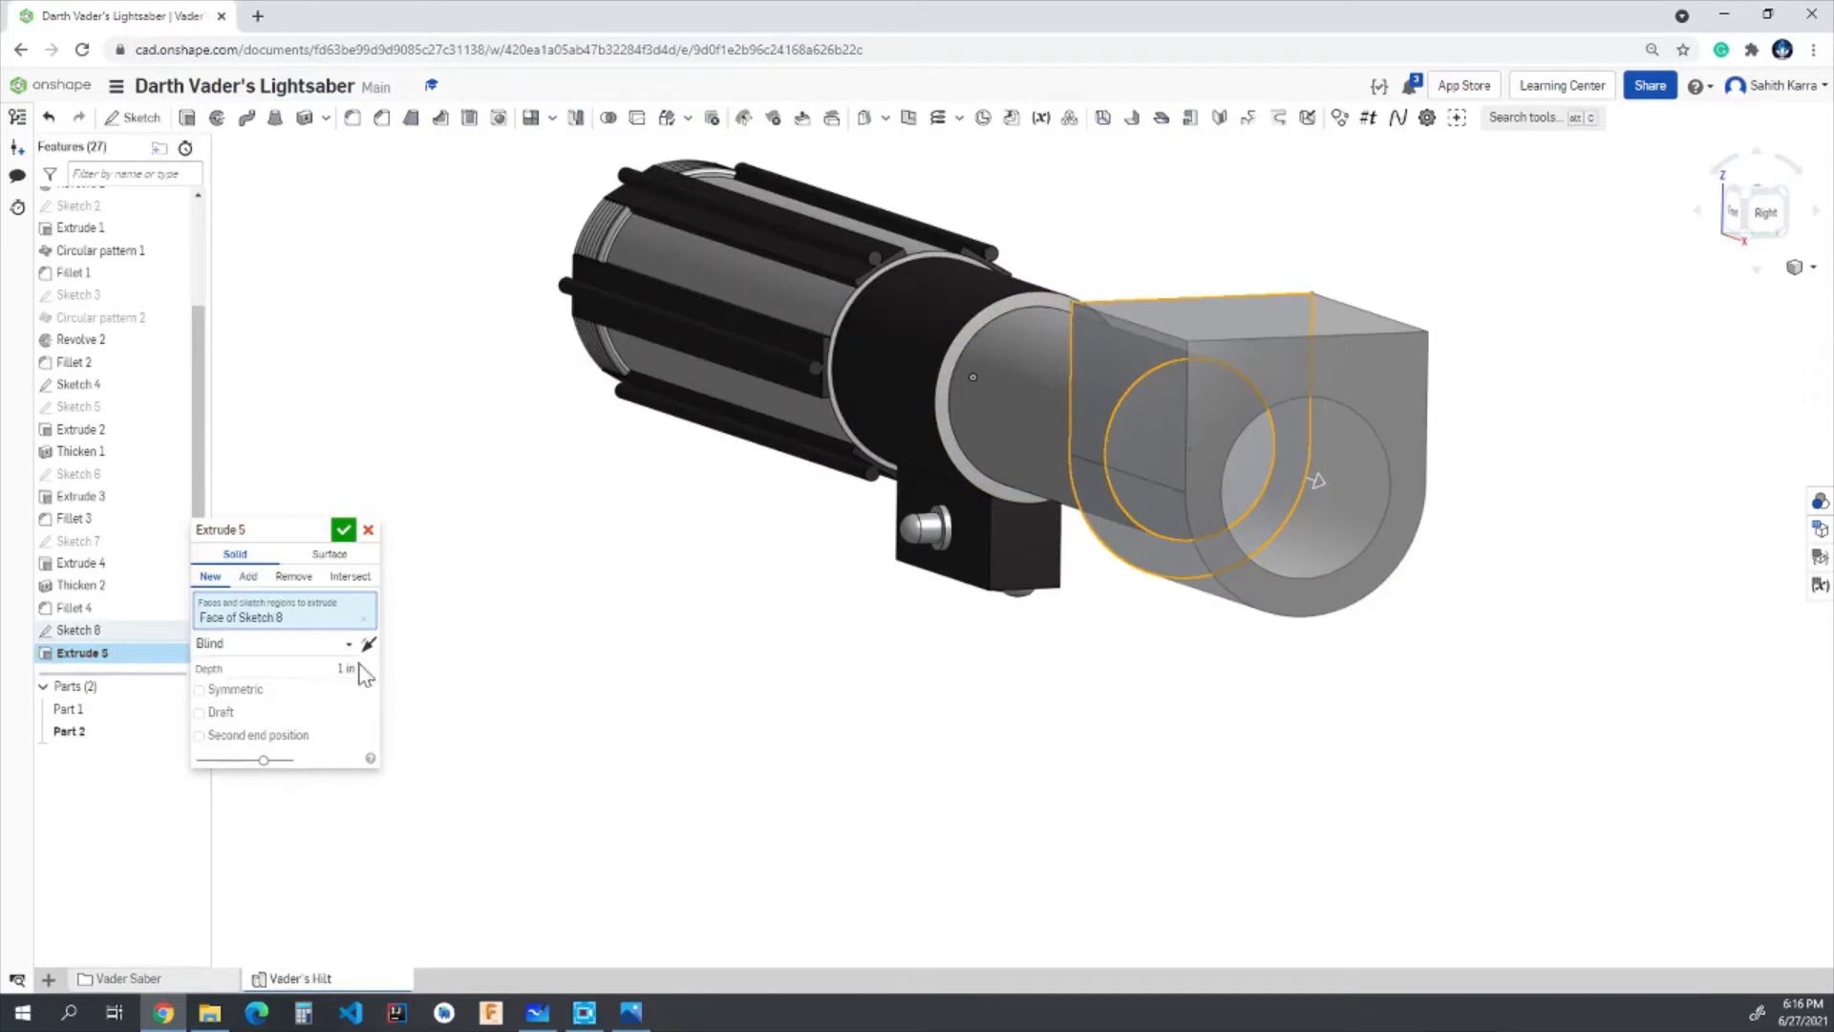
left_click(79, 631)
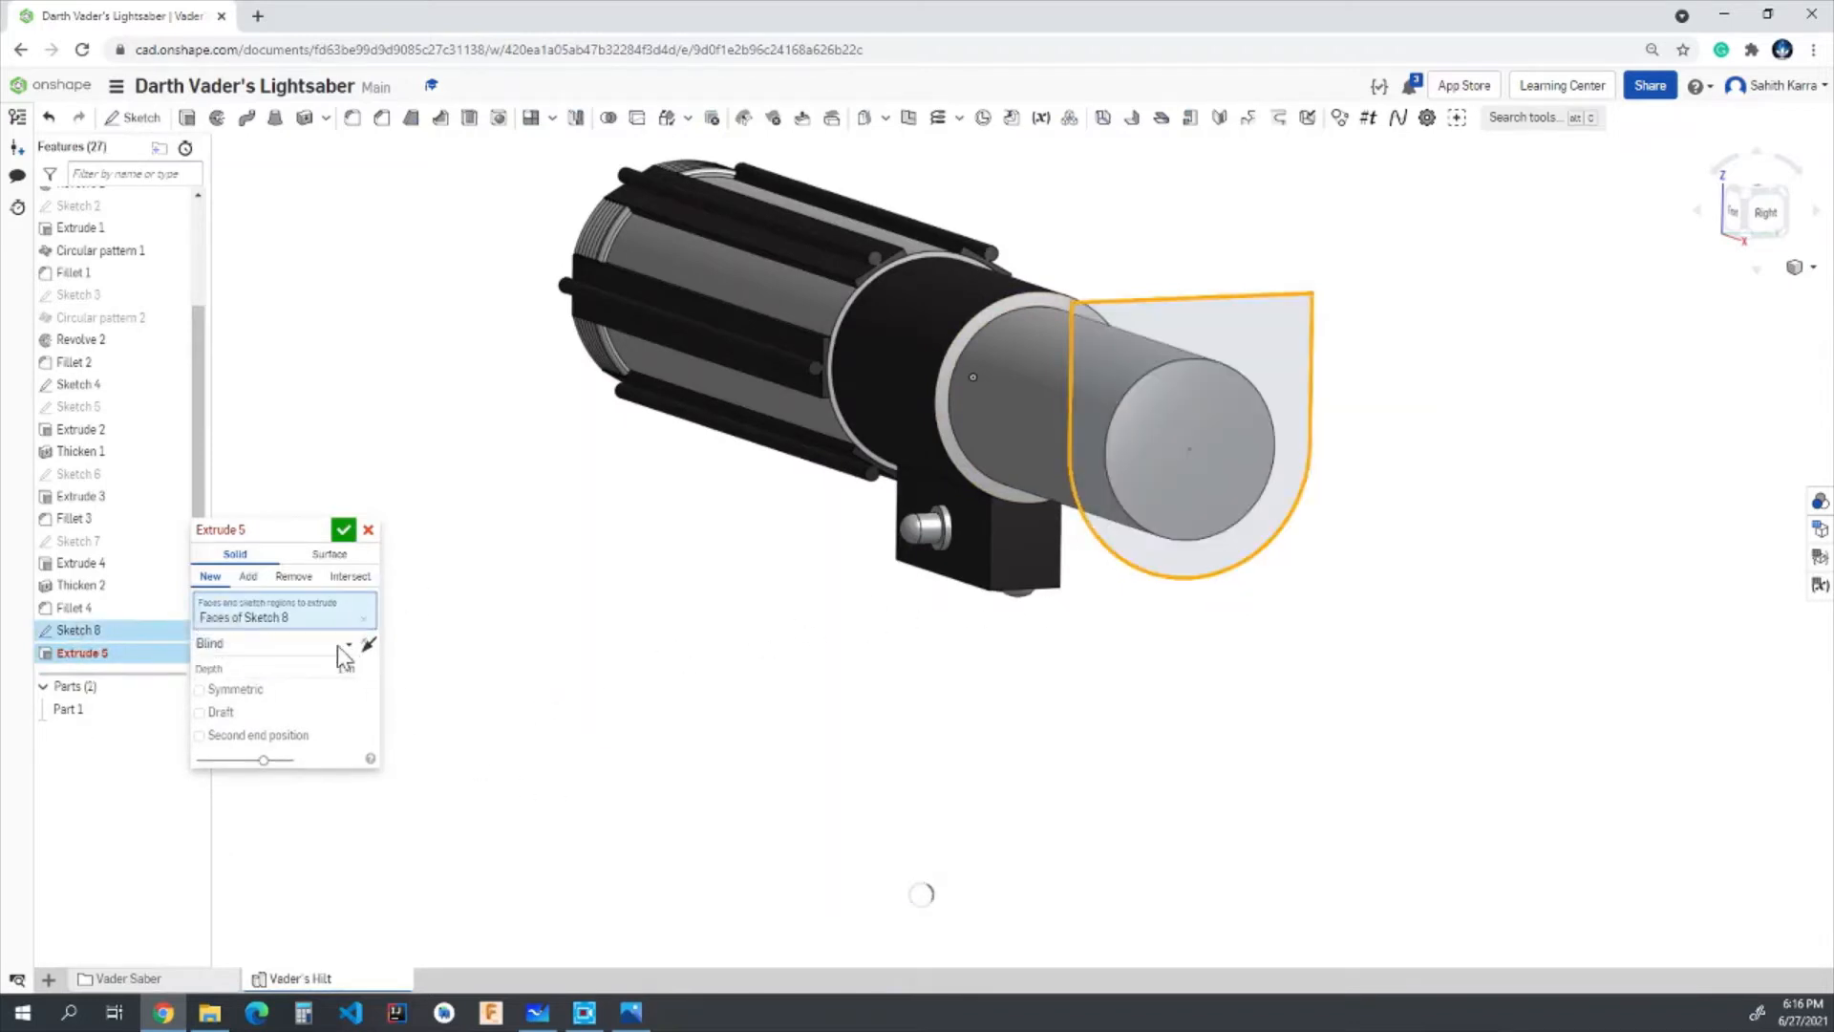
left_click(369, 645)
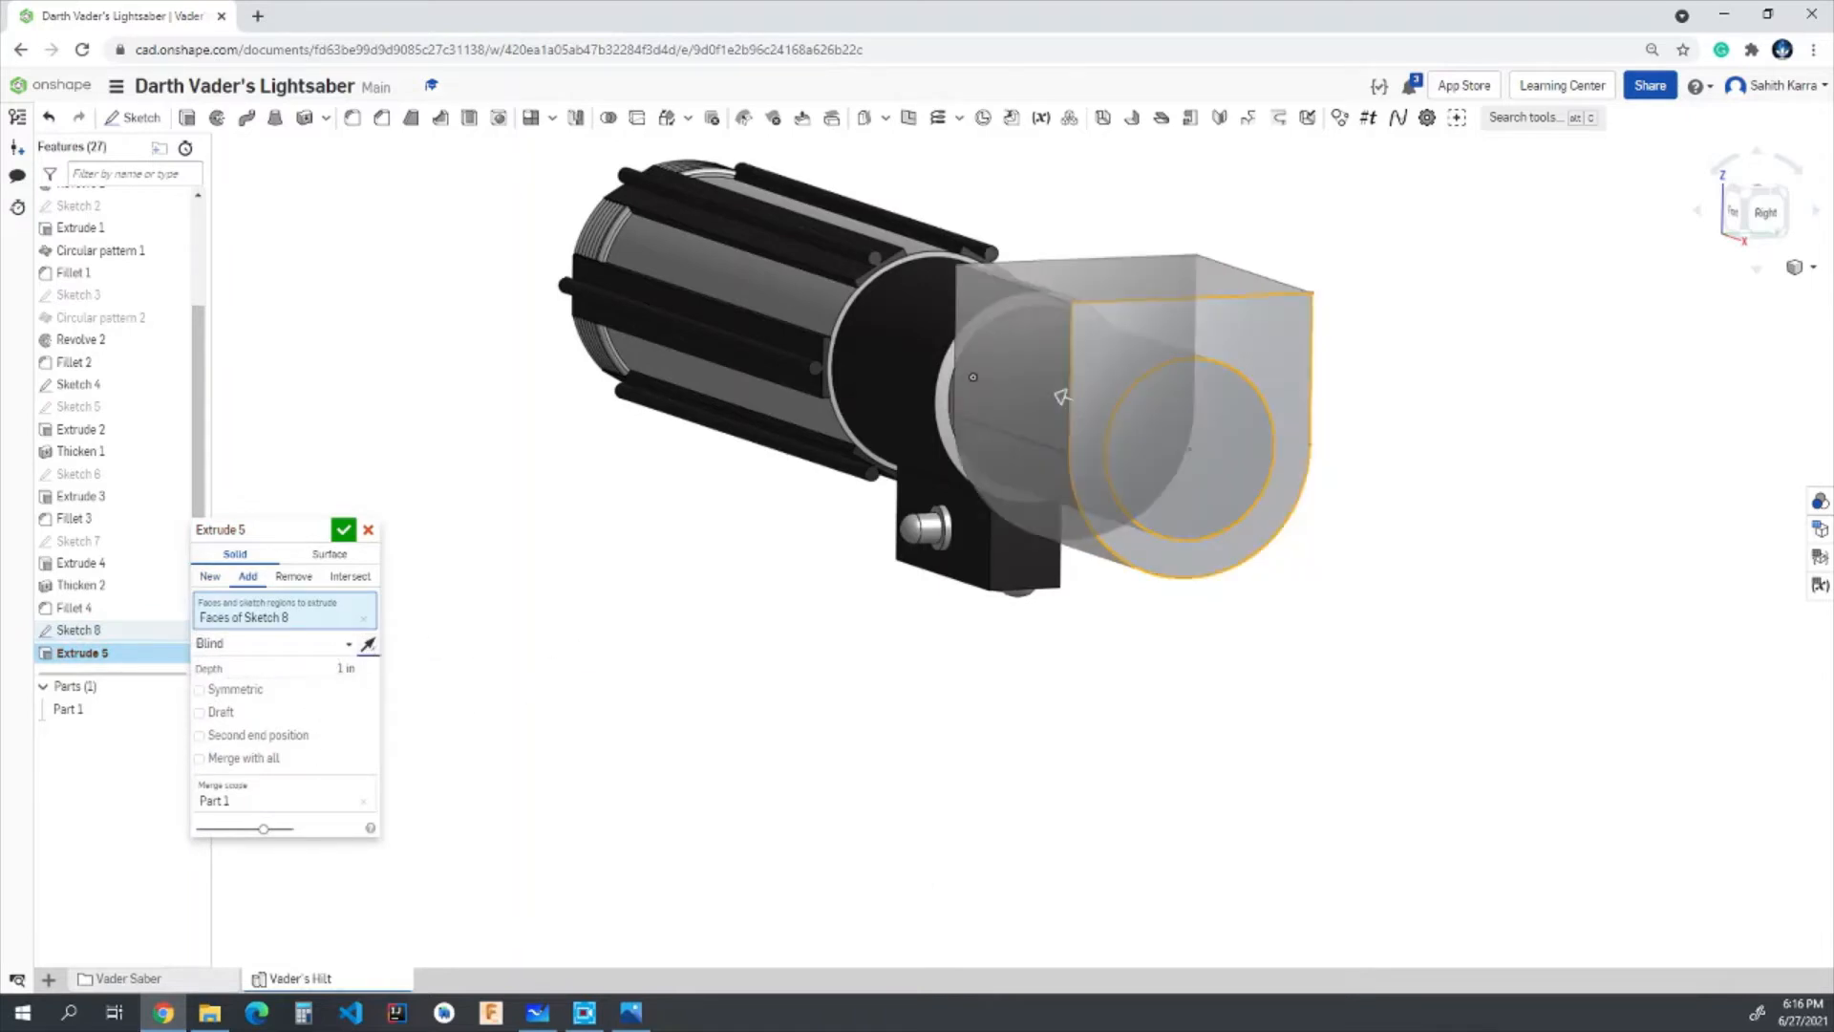
left_click(346, 668)
left_click(343, 530)
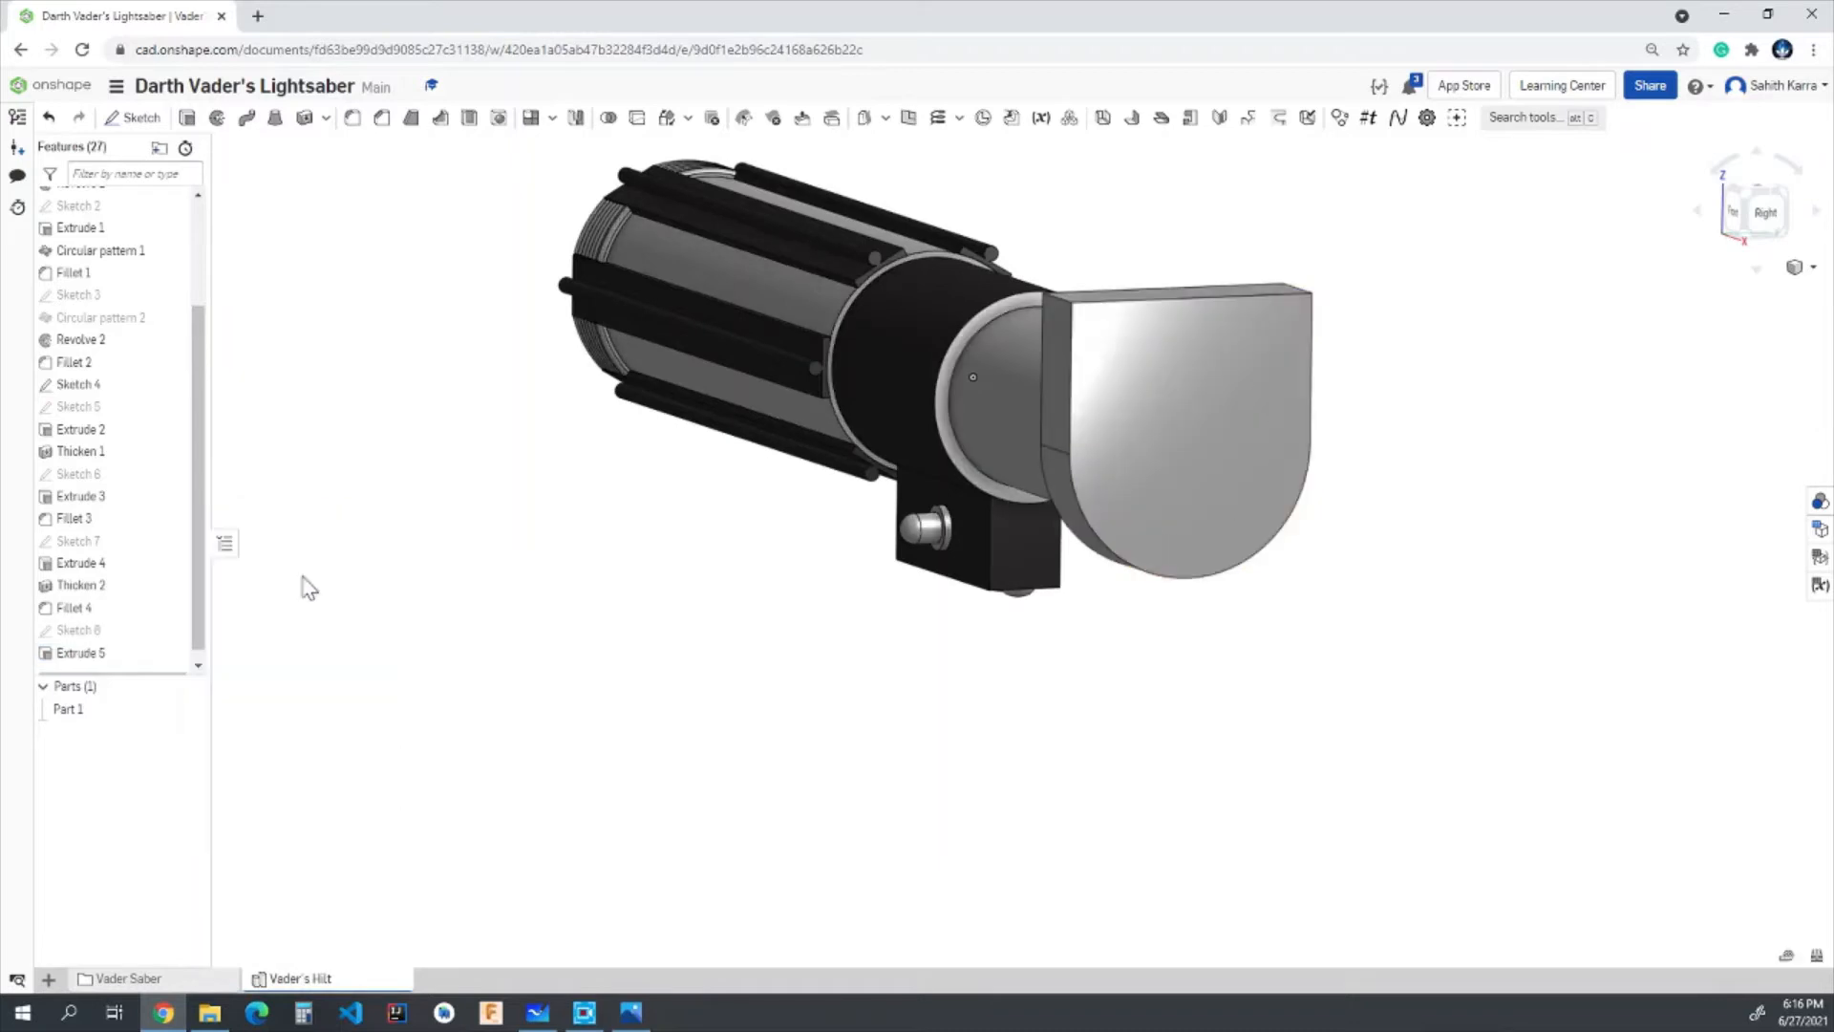
- Apply the black custom colour to the Extrude 5 end plate as a face appearance
right_click(86, 661)
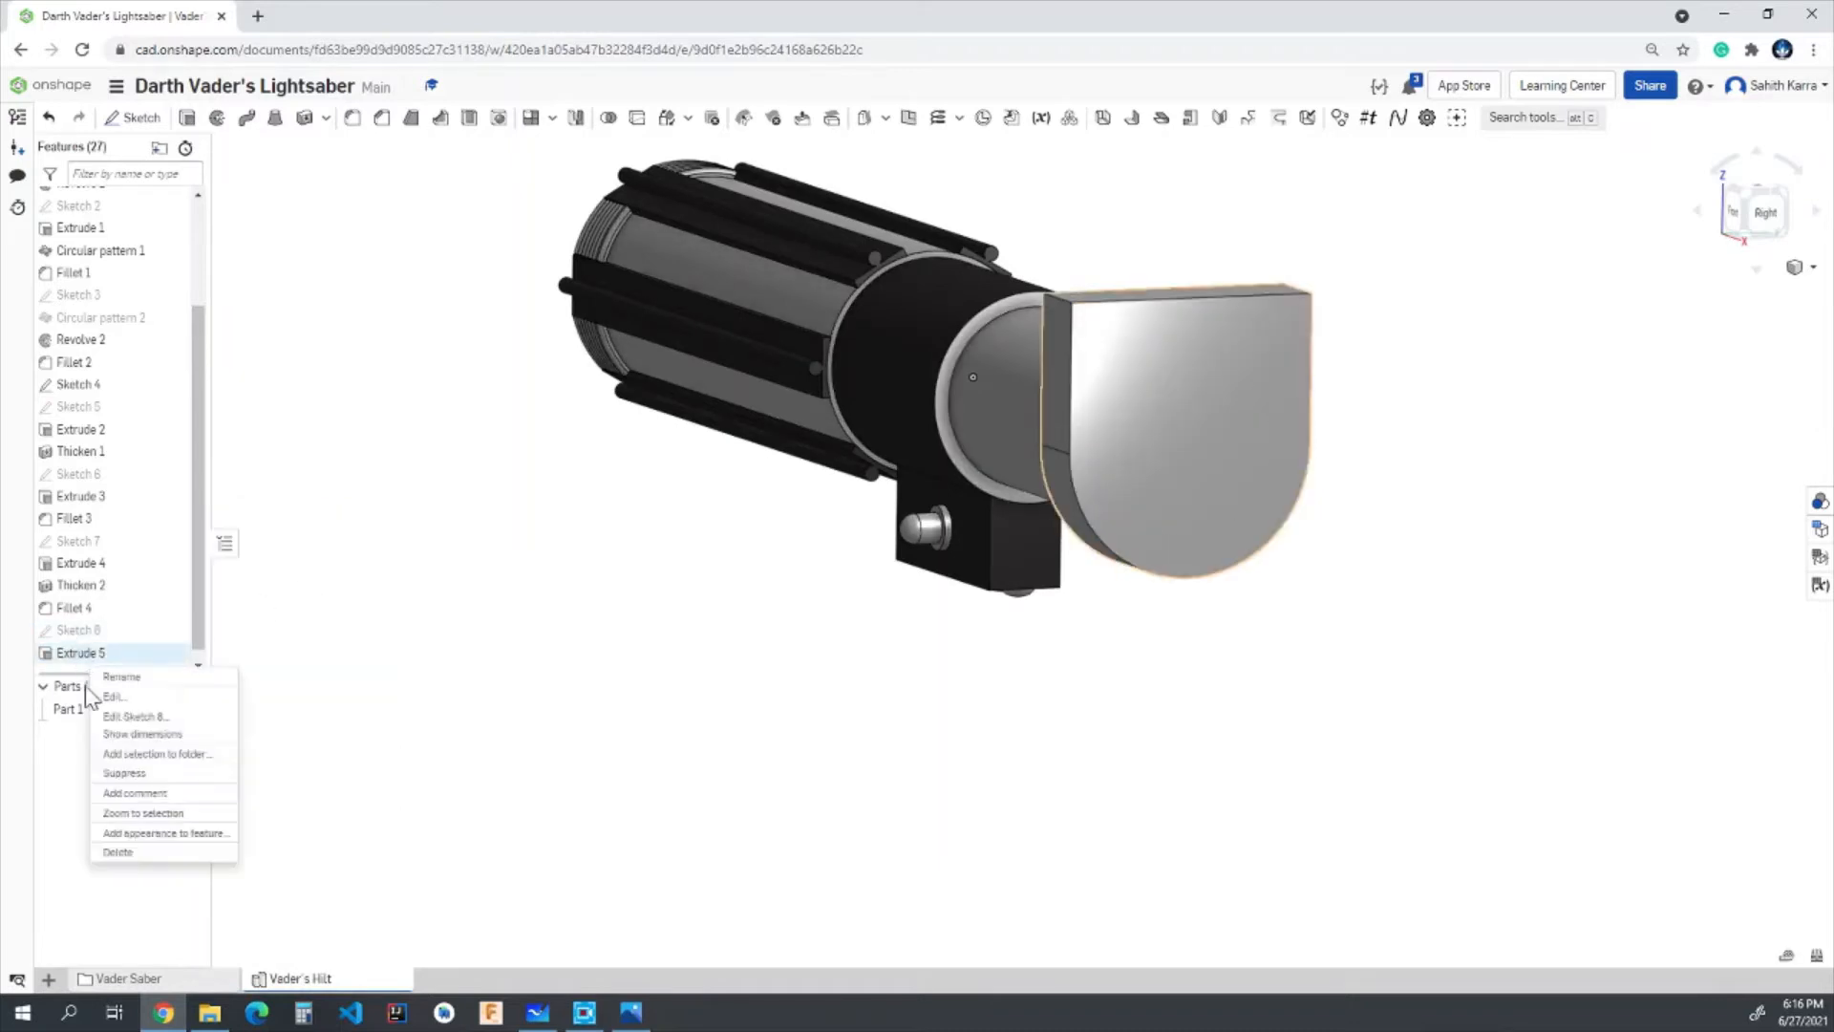
left_click(148, 833)
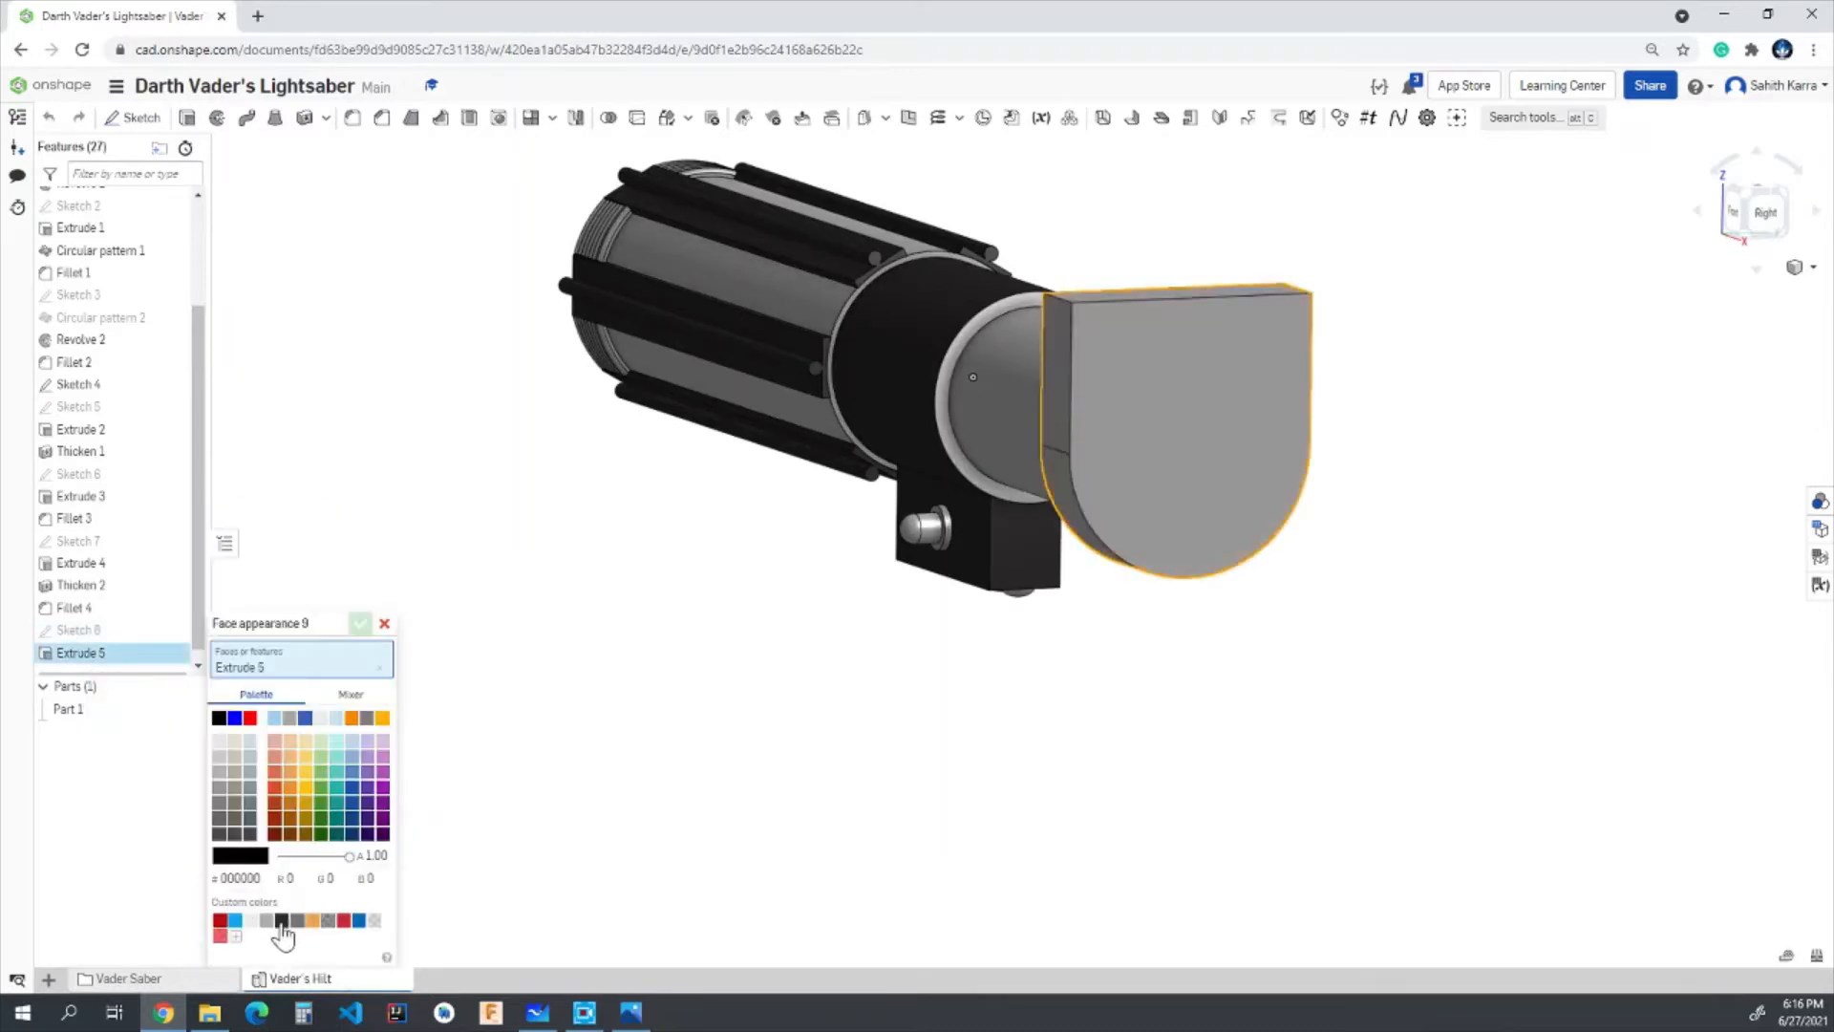
left_click(281, 921)
left_click(360, 623)
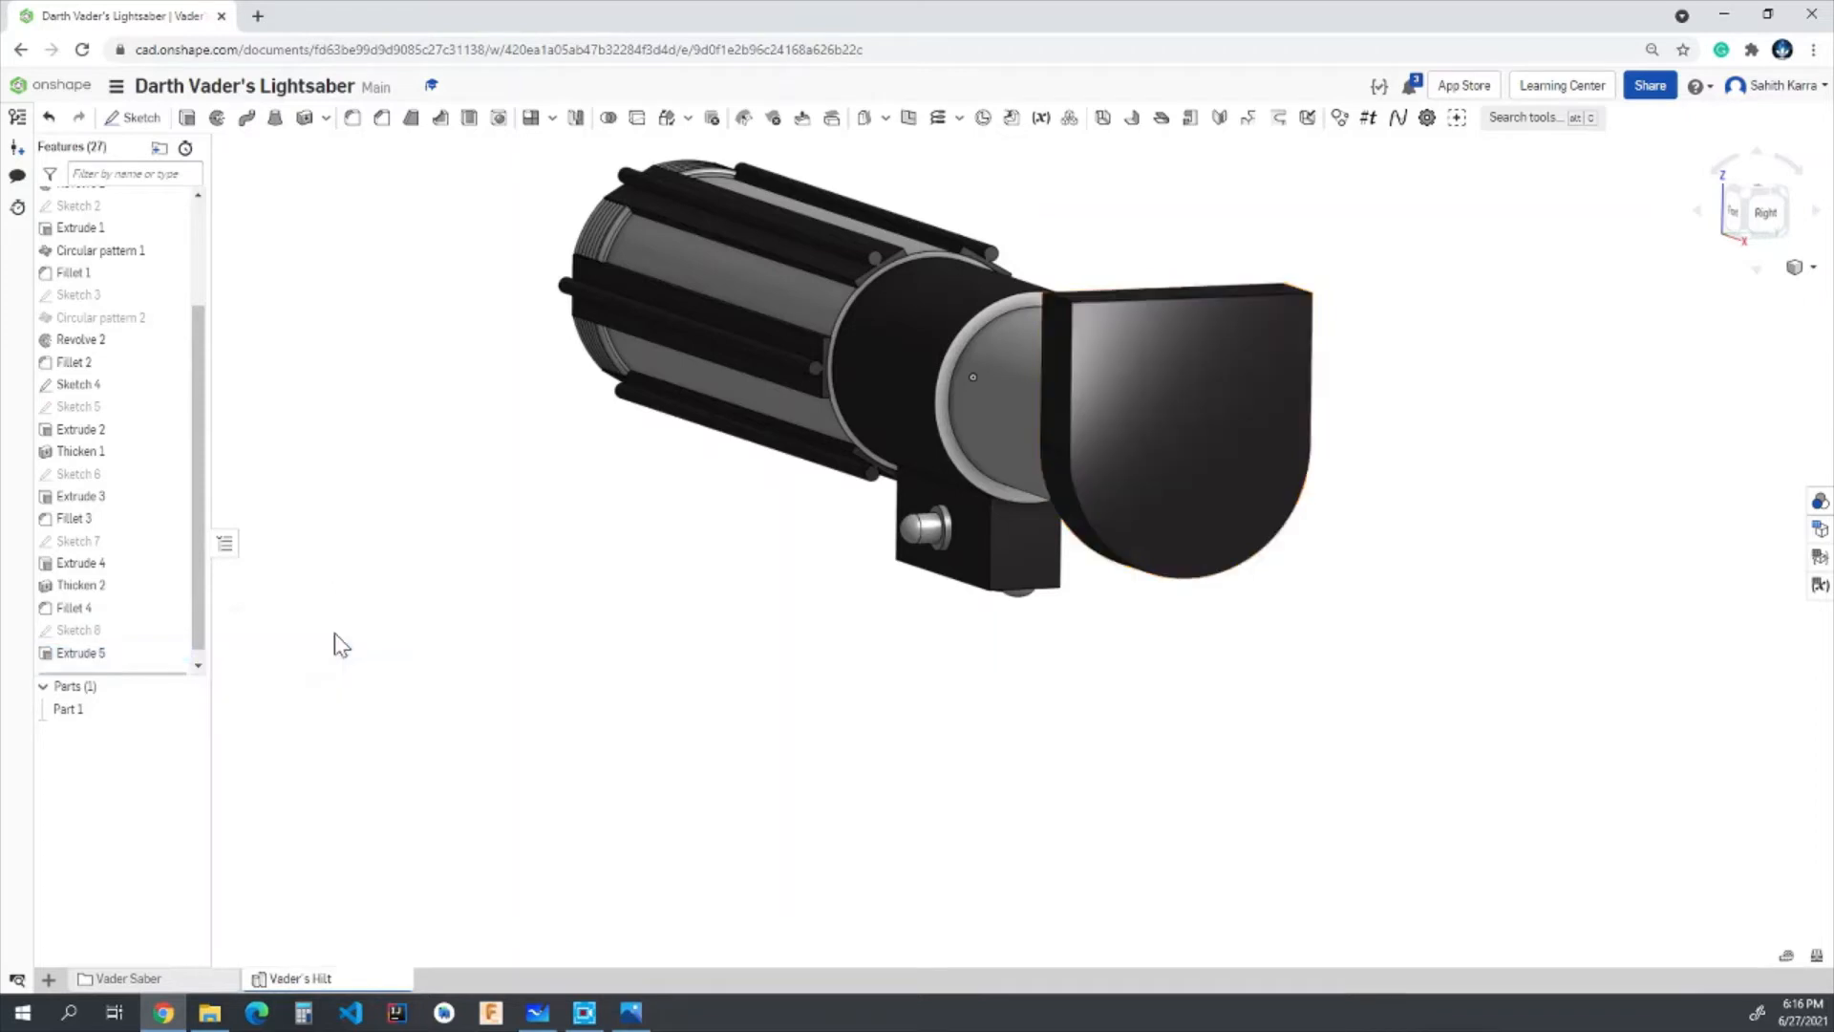
- Start a new sketch on the end plate's flat, front-facing side face and face it in the Front view
right_click_drag(401, 631, 592, 681)
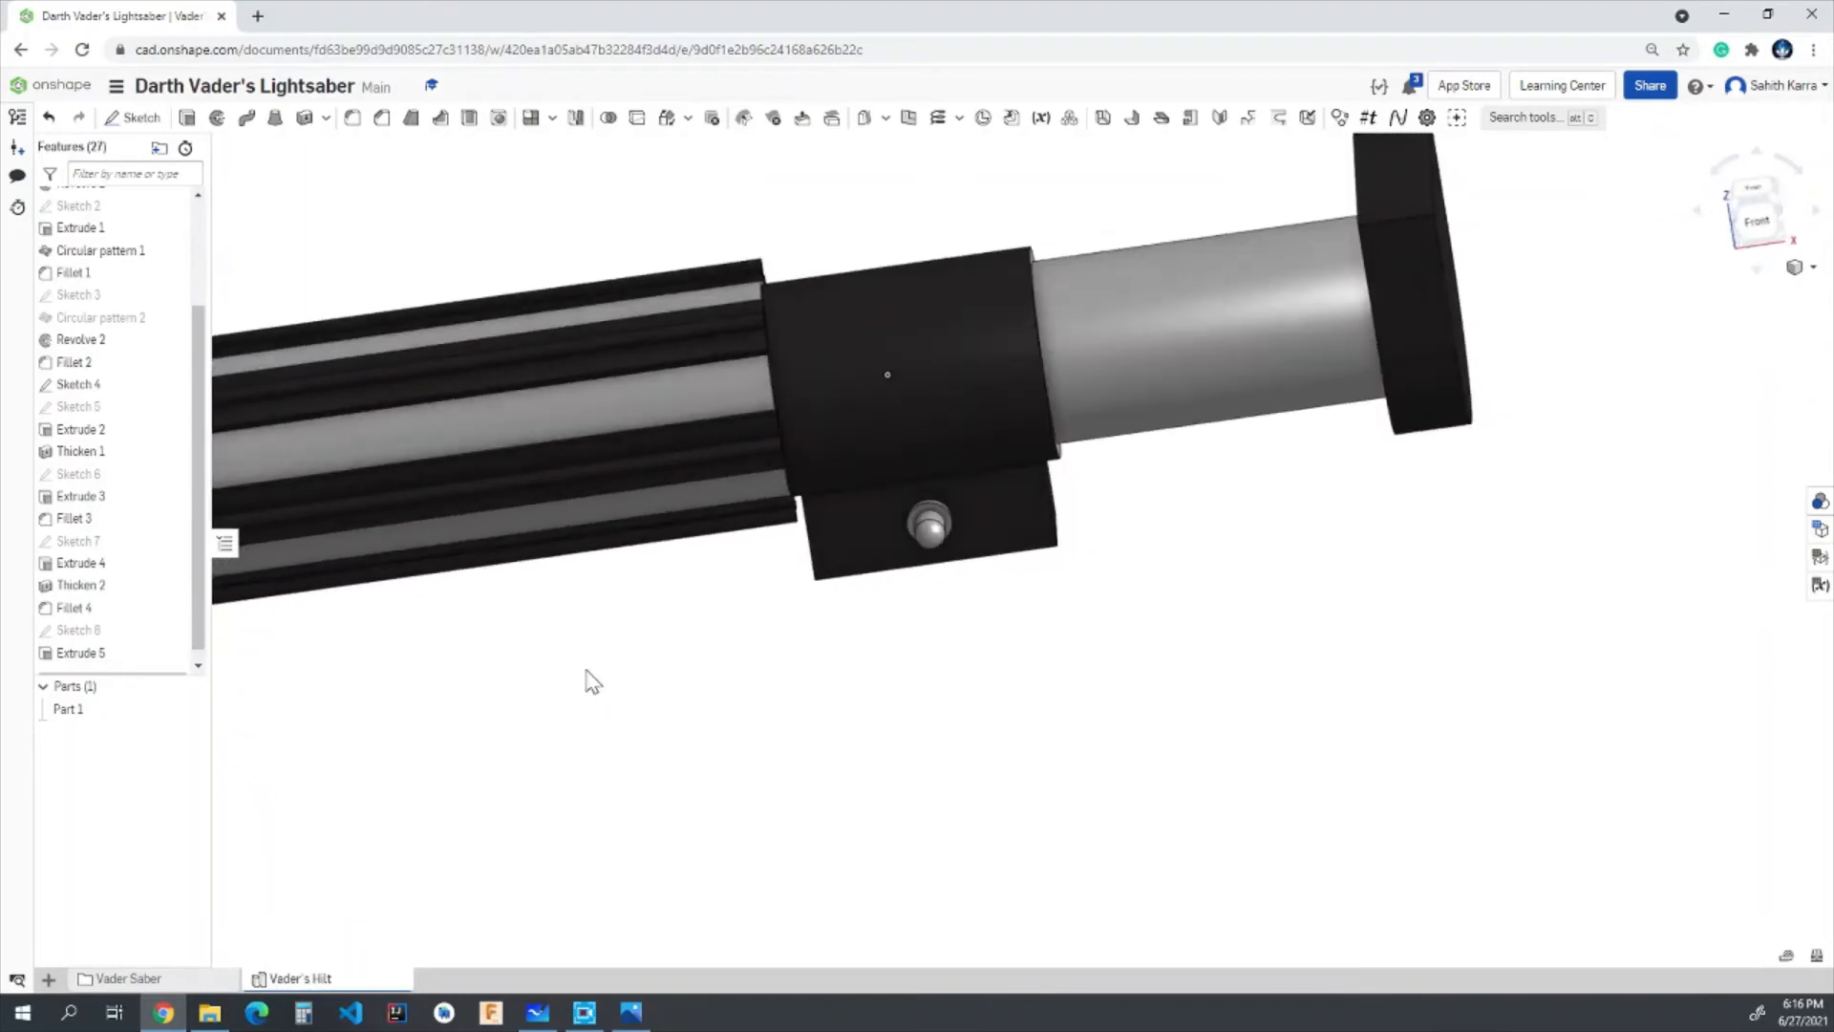
left_click(1767, 218)
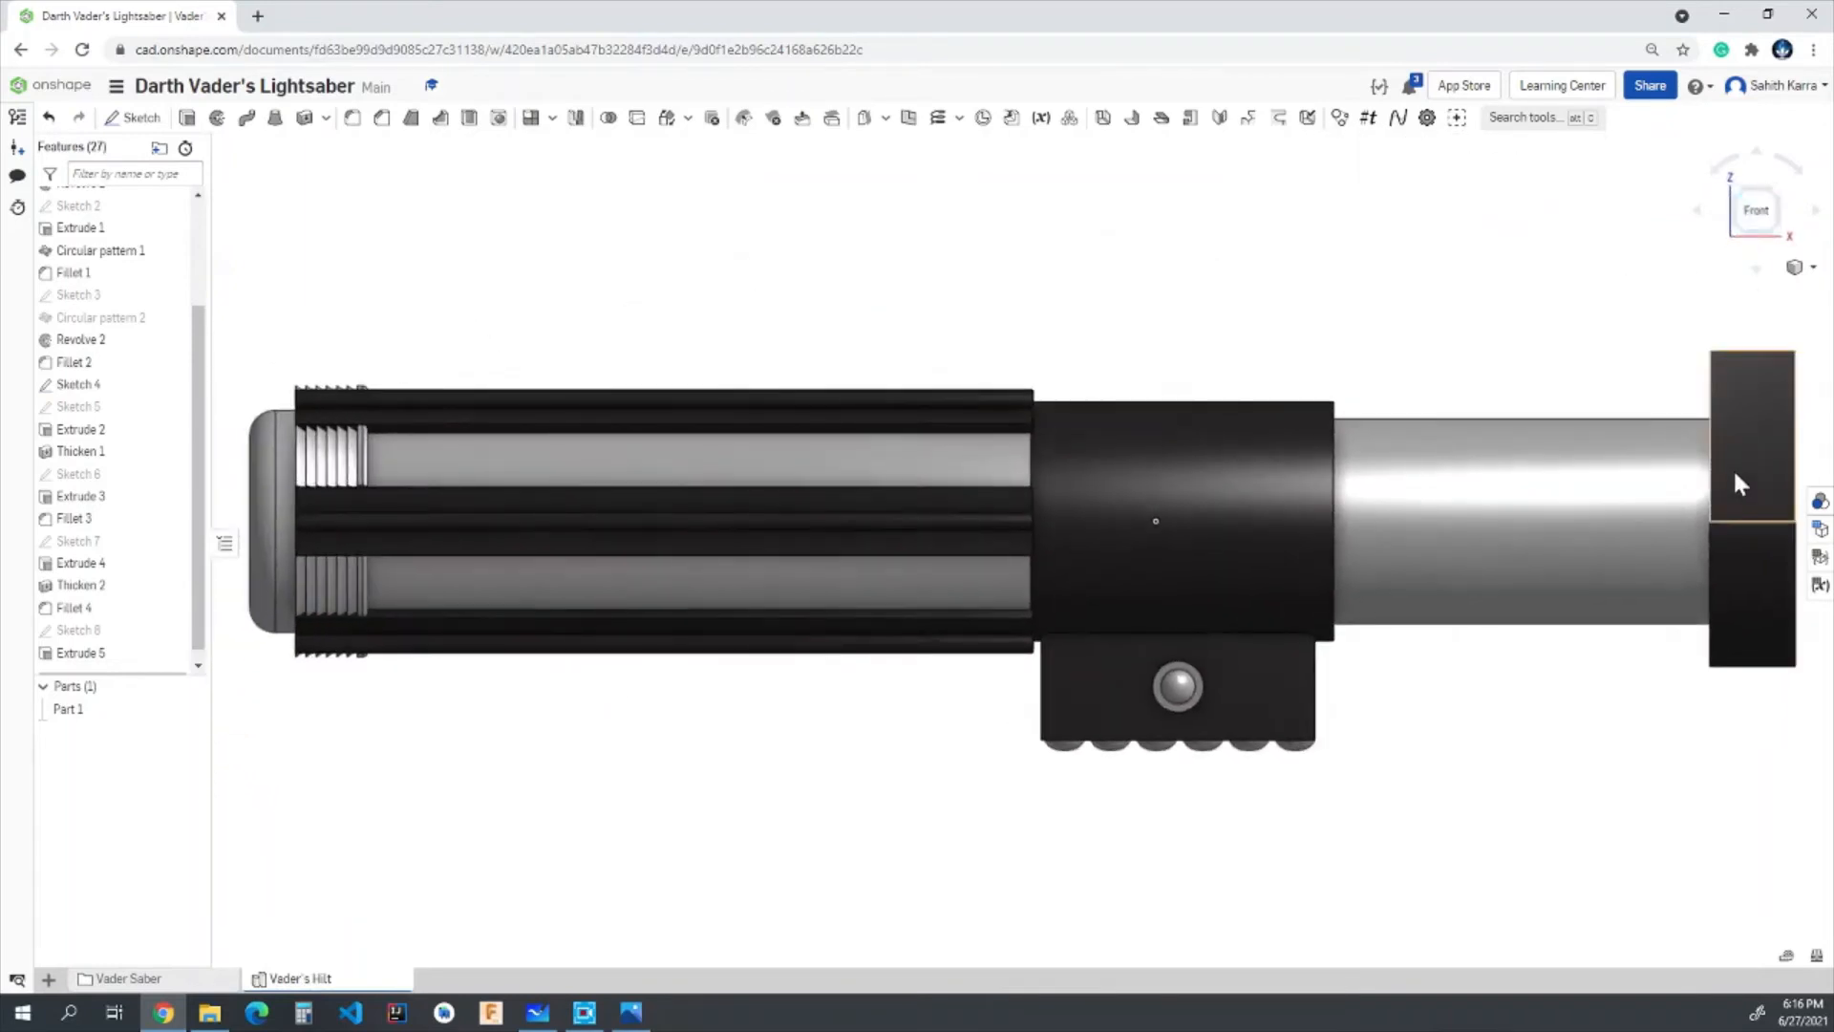
scroll(1484, 410, "down", 1)
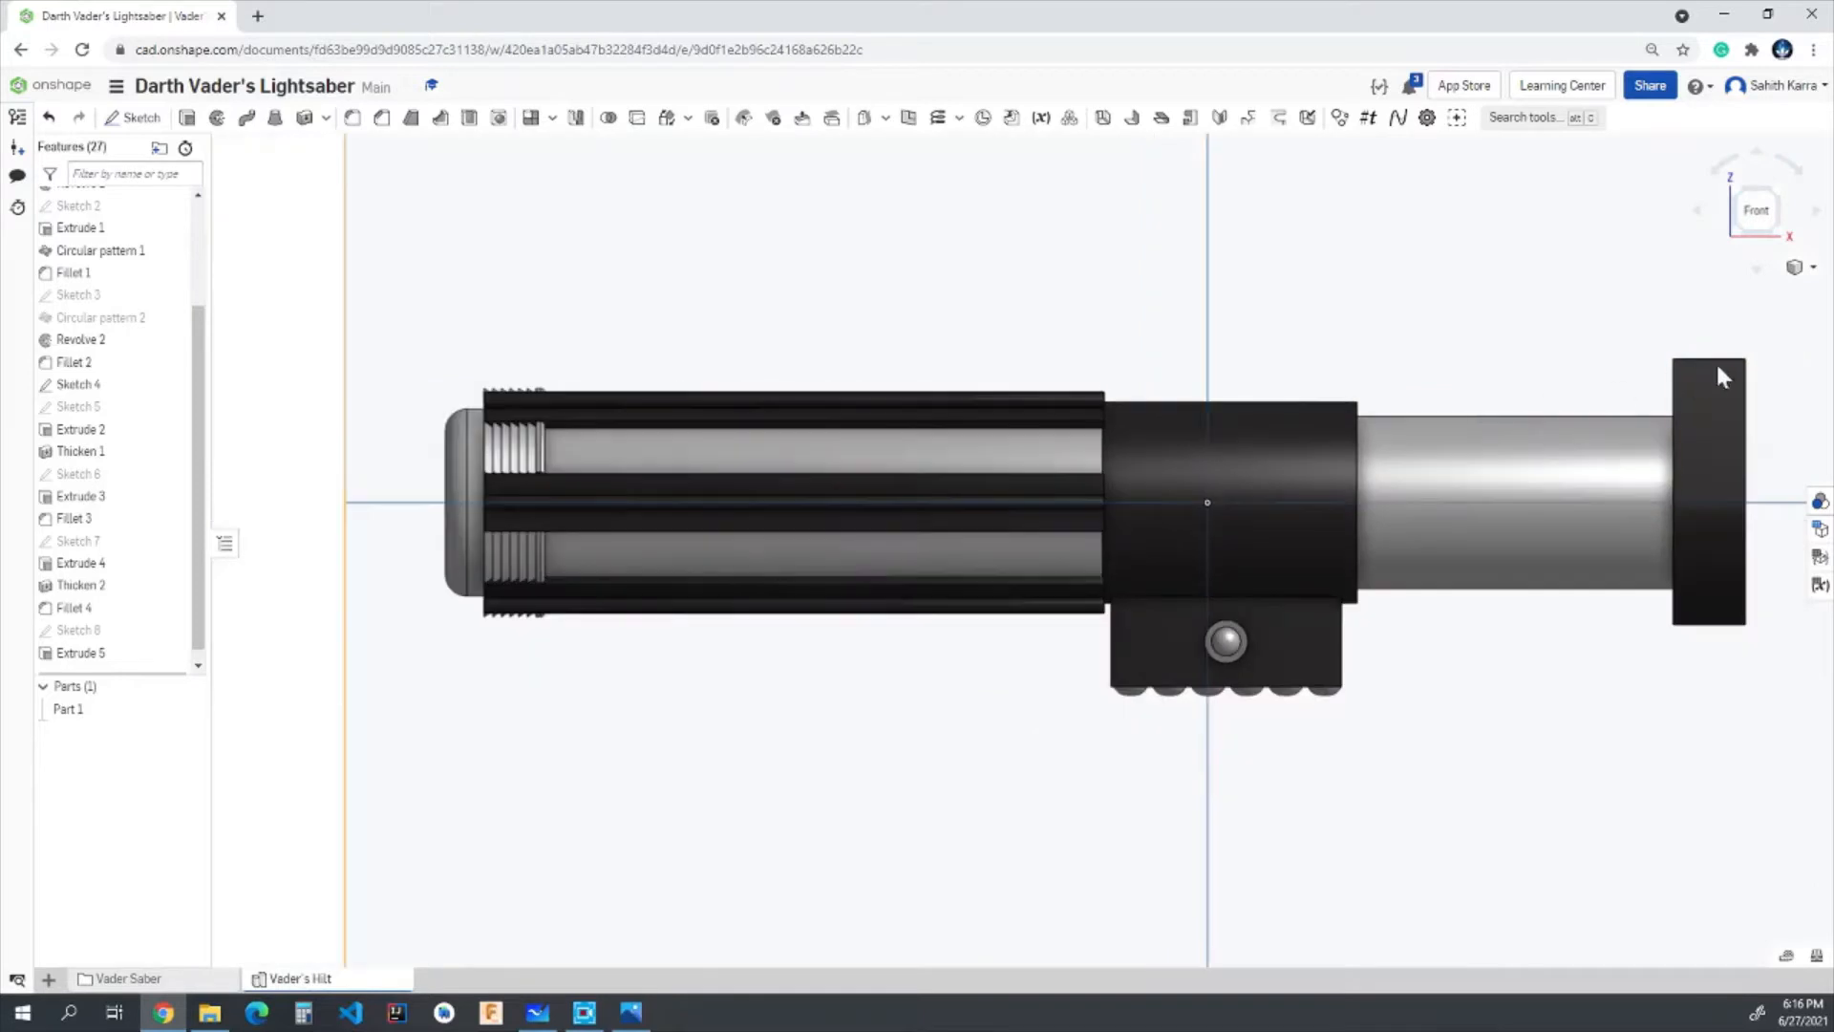
scroll(1720, 375, "up", 1)
left_click(134, 116)
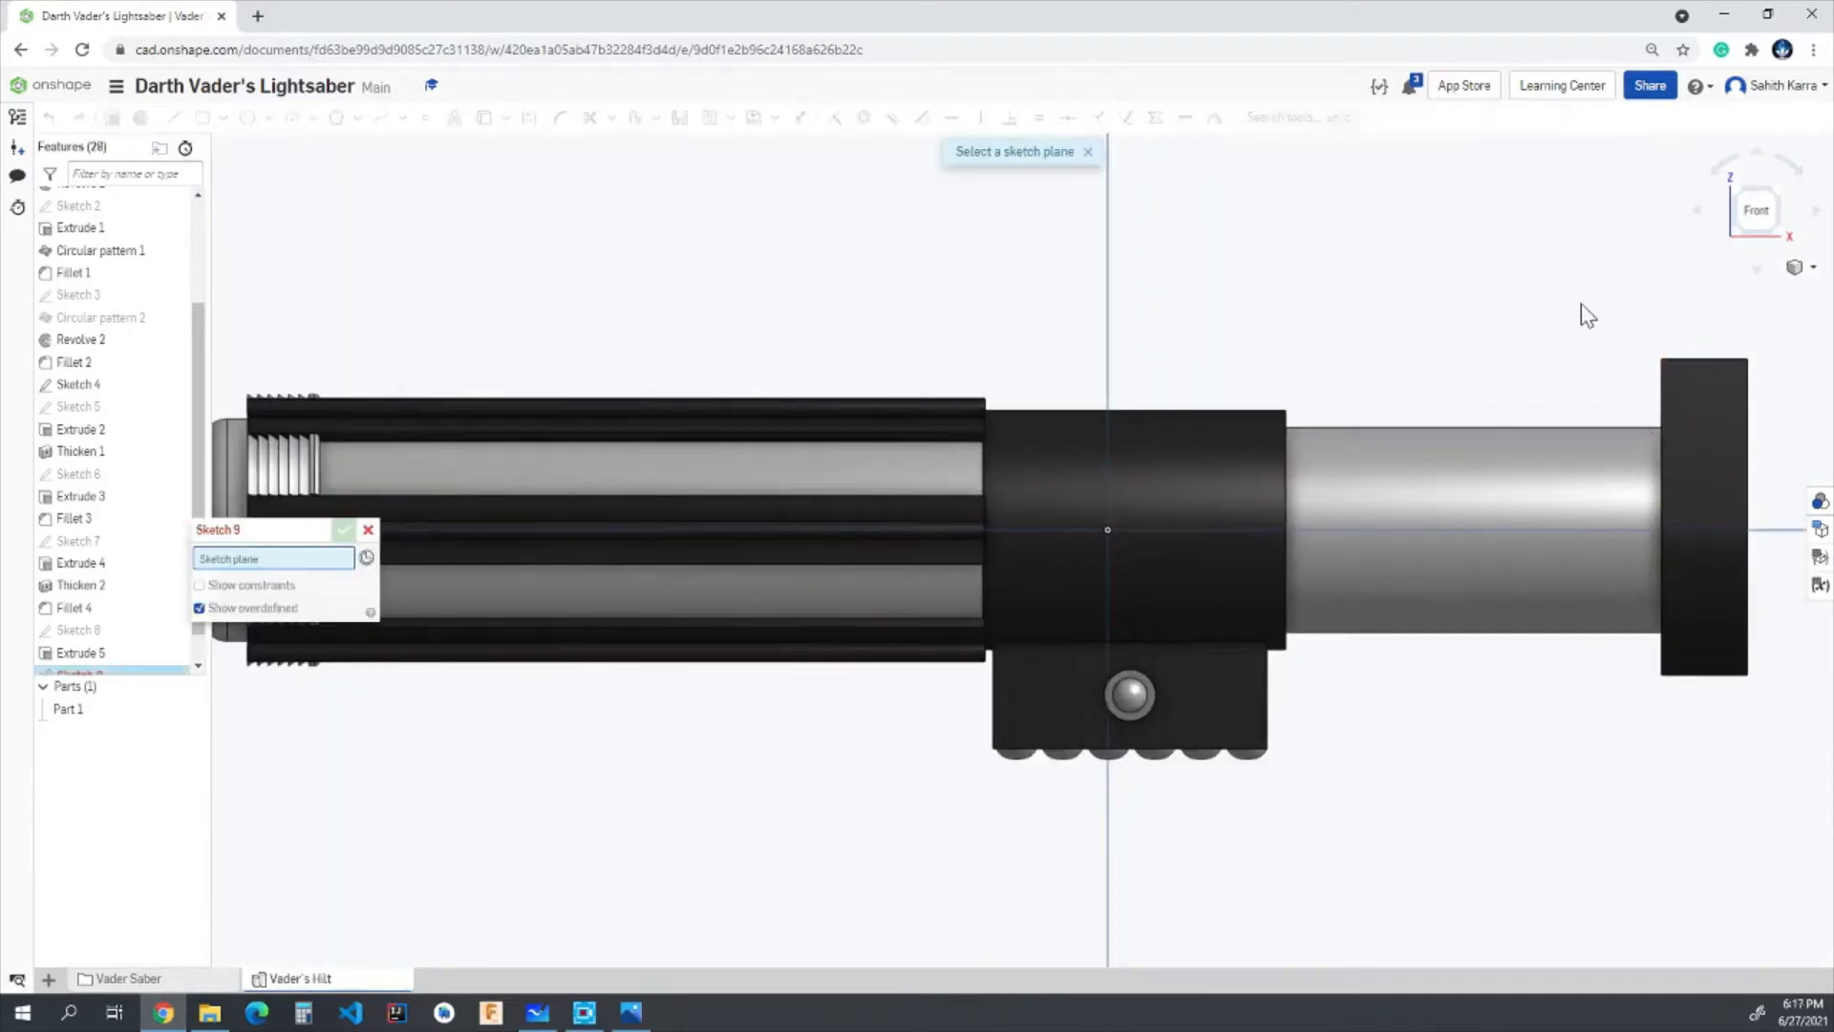
scroll(1589, 376, "down", 1)
scroll(1614, 435, "up", 2)
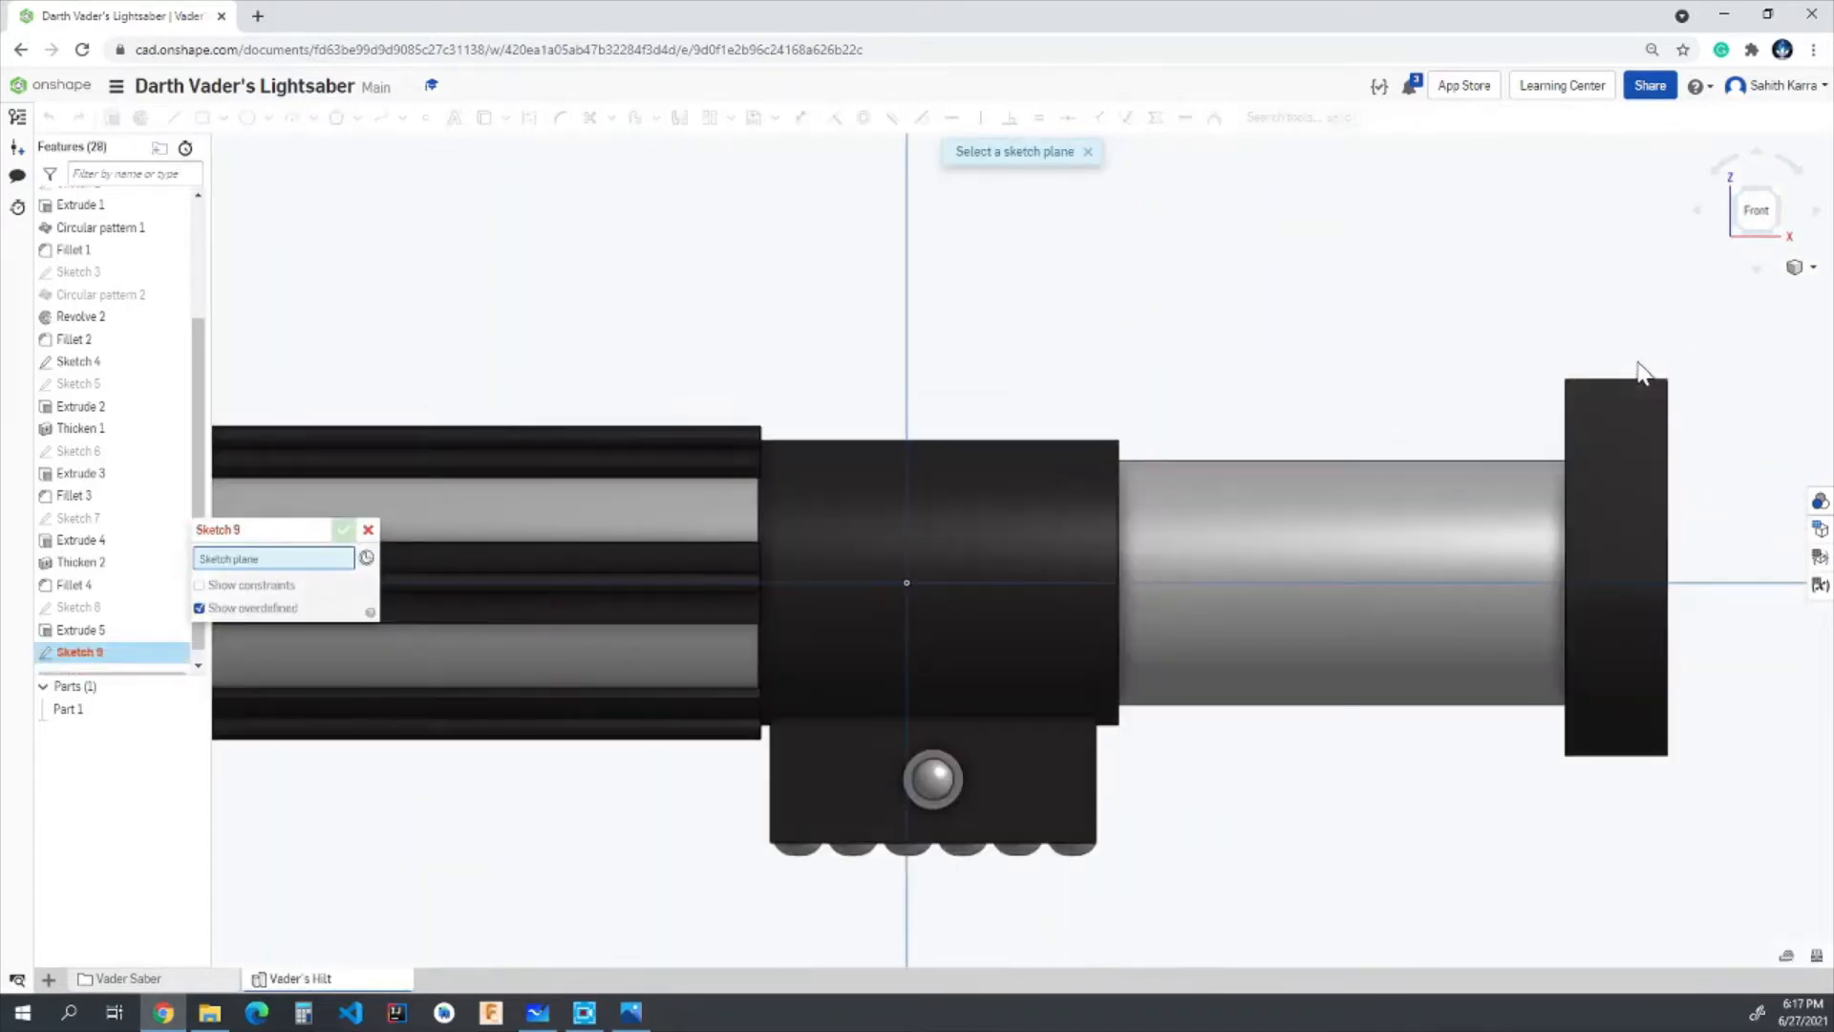
right_click_drag(1373, 374, 1363, 385)
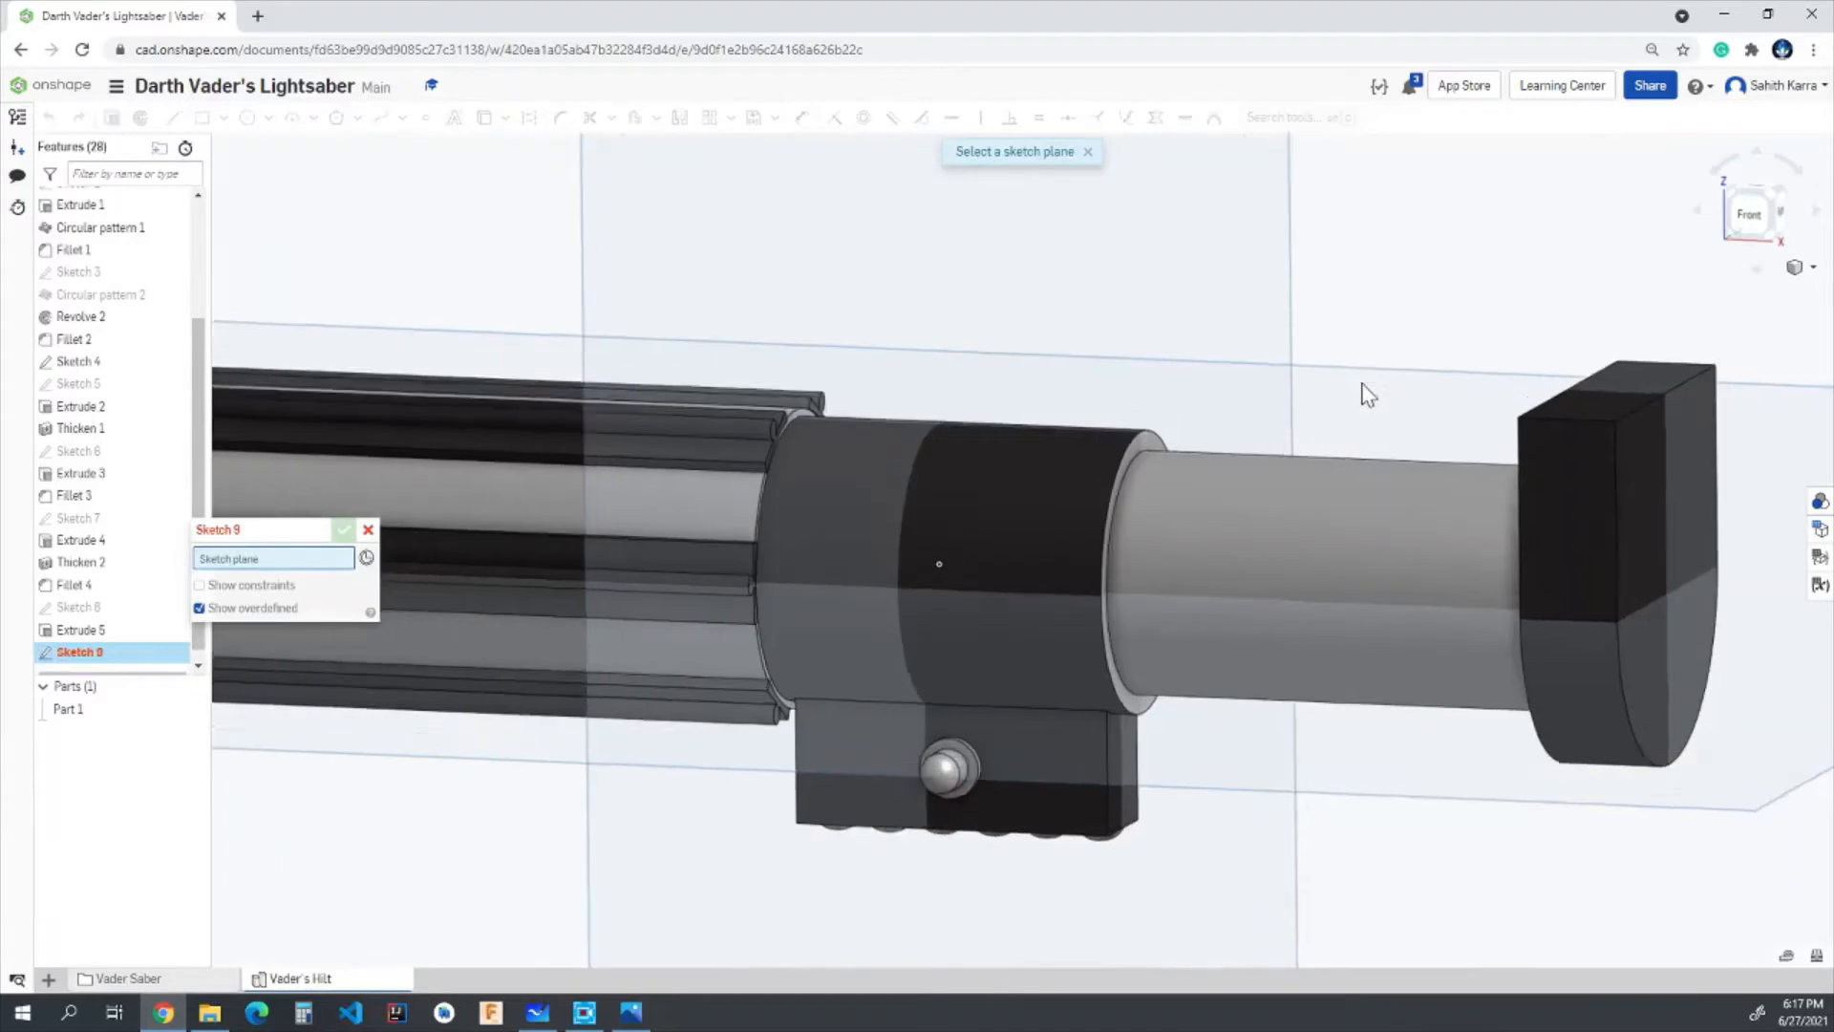
left_click(1560, 477)
mouse_move(1396, 512)
right_mouse_down()
mouse_move(1481, 472)
mouse_move(1643, 463)
right_mouse_up()
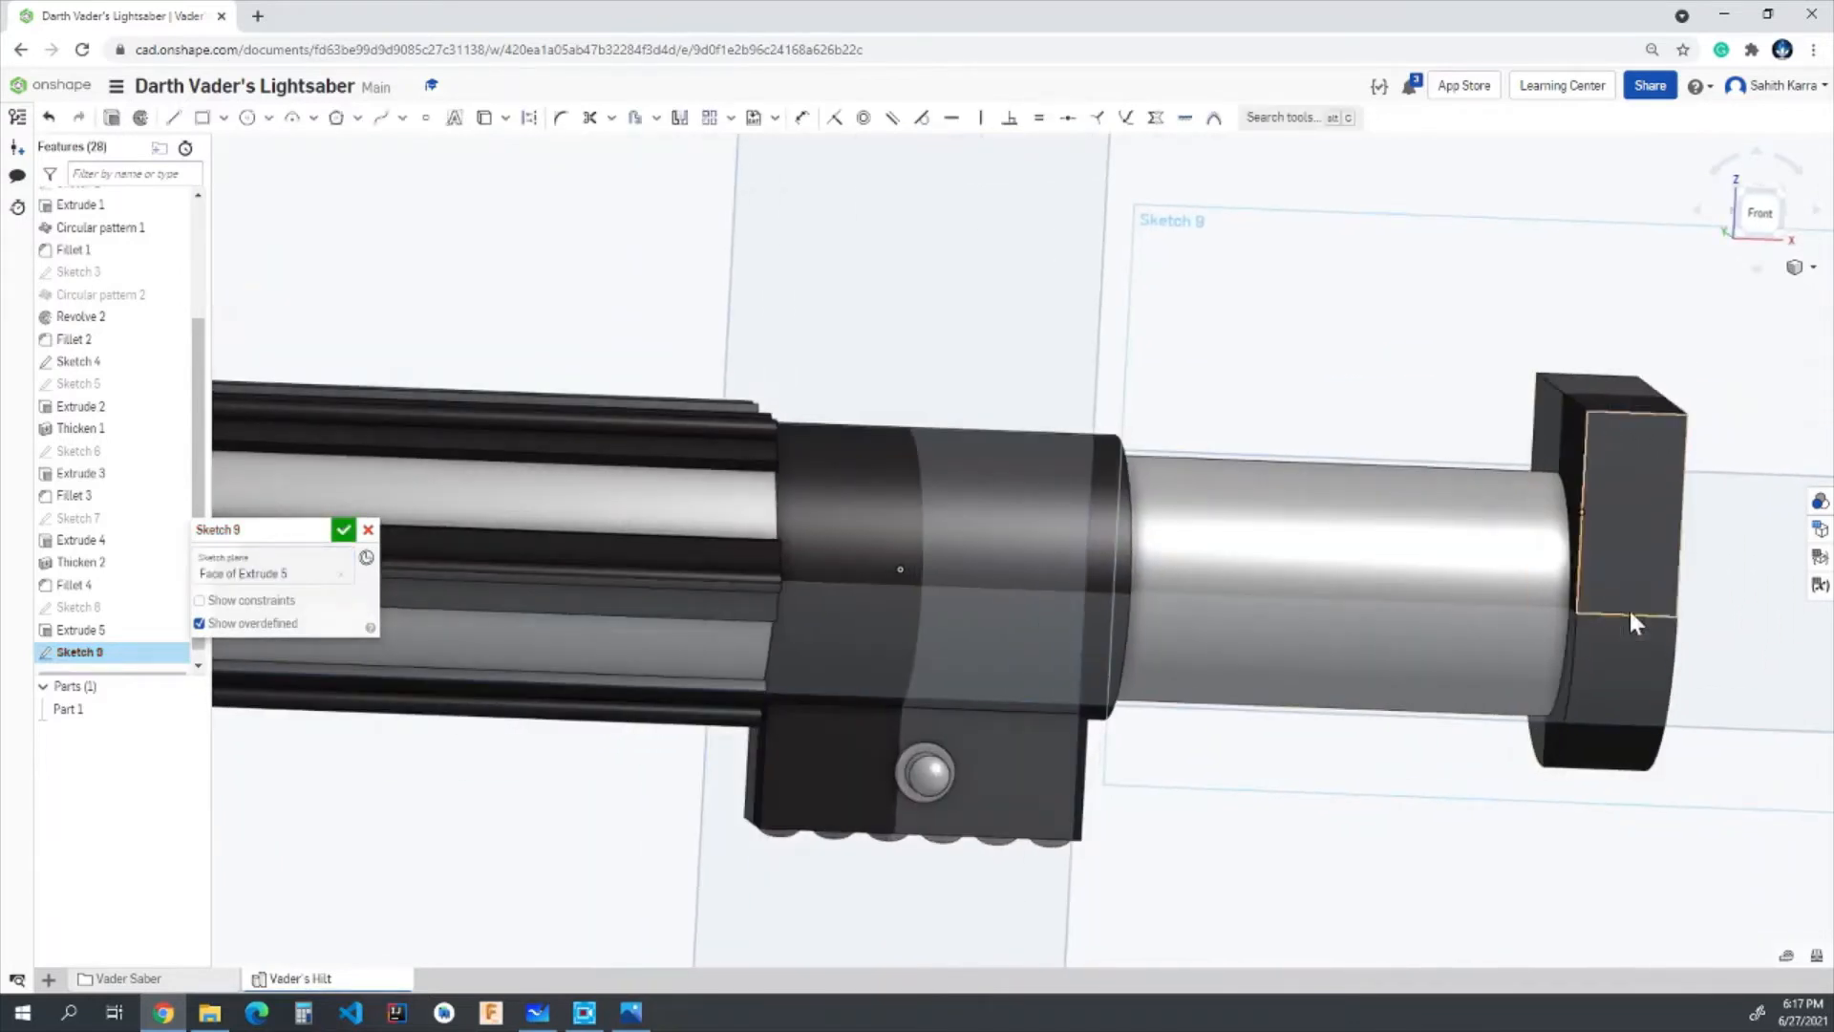
mouse_move(1629, 612)
right_mouse_down()
mouse_move(1621, 565)
mouse_move(1682, 579)
mouse_move(1638, 585)
mouse_move(1637, 679)
right_mouse_up()
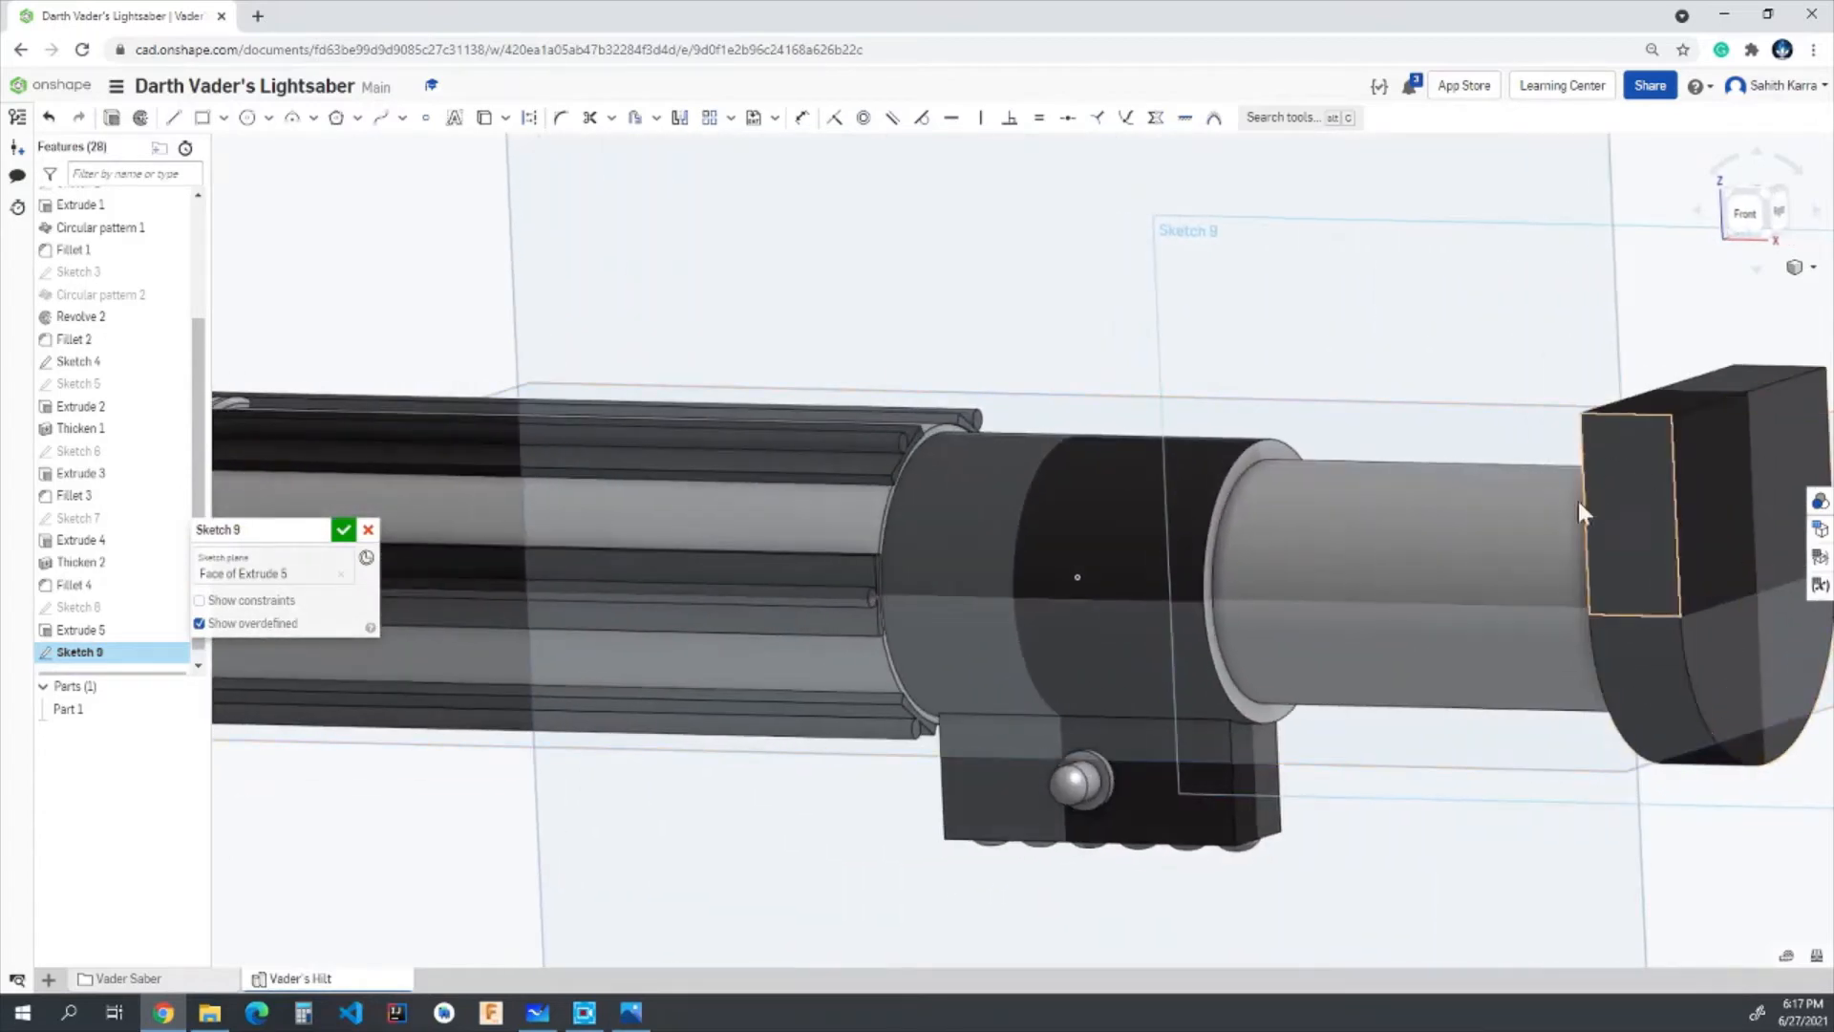
mouse_move(1578, 501)
right_mouse_down()
mouse_move(1533, 468)
mouse_move(1568, 468)
right_mouse_up()
left_click(1753, 215)
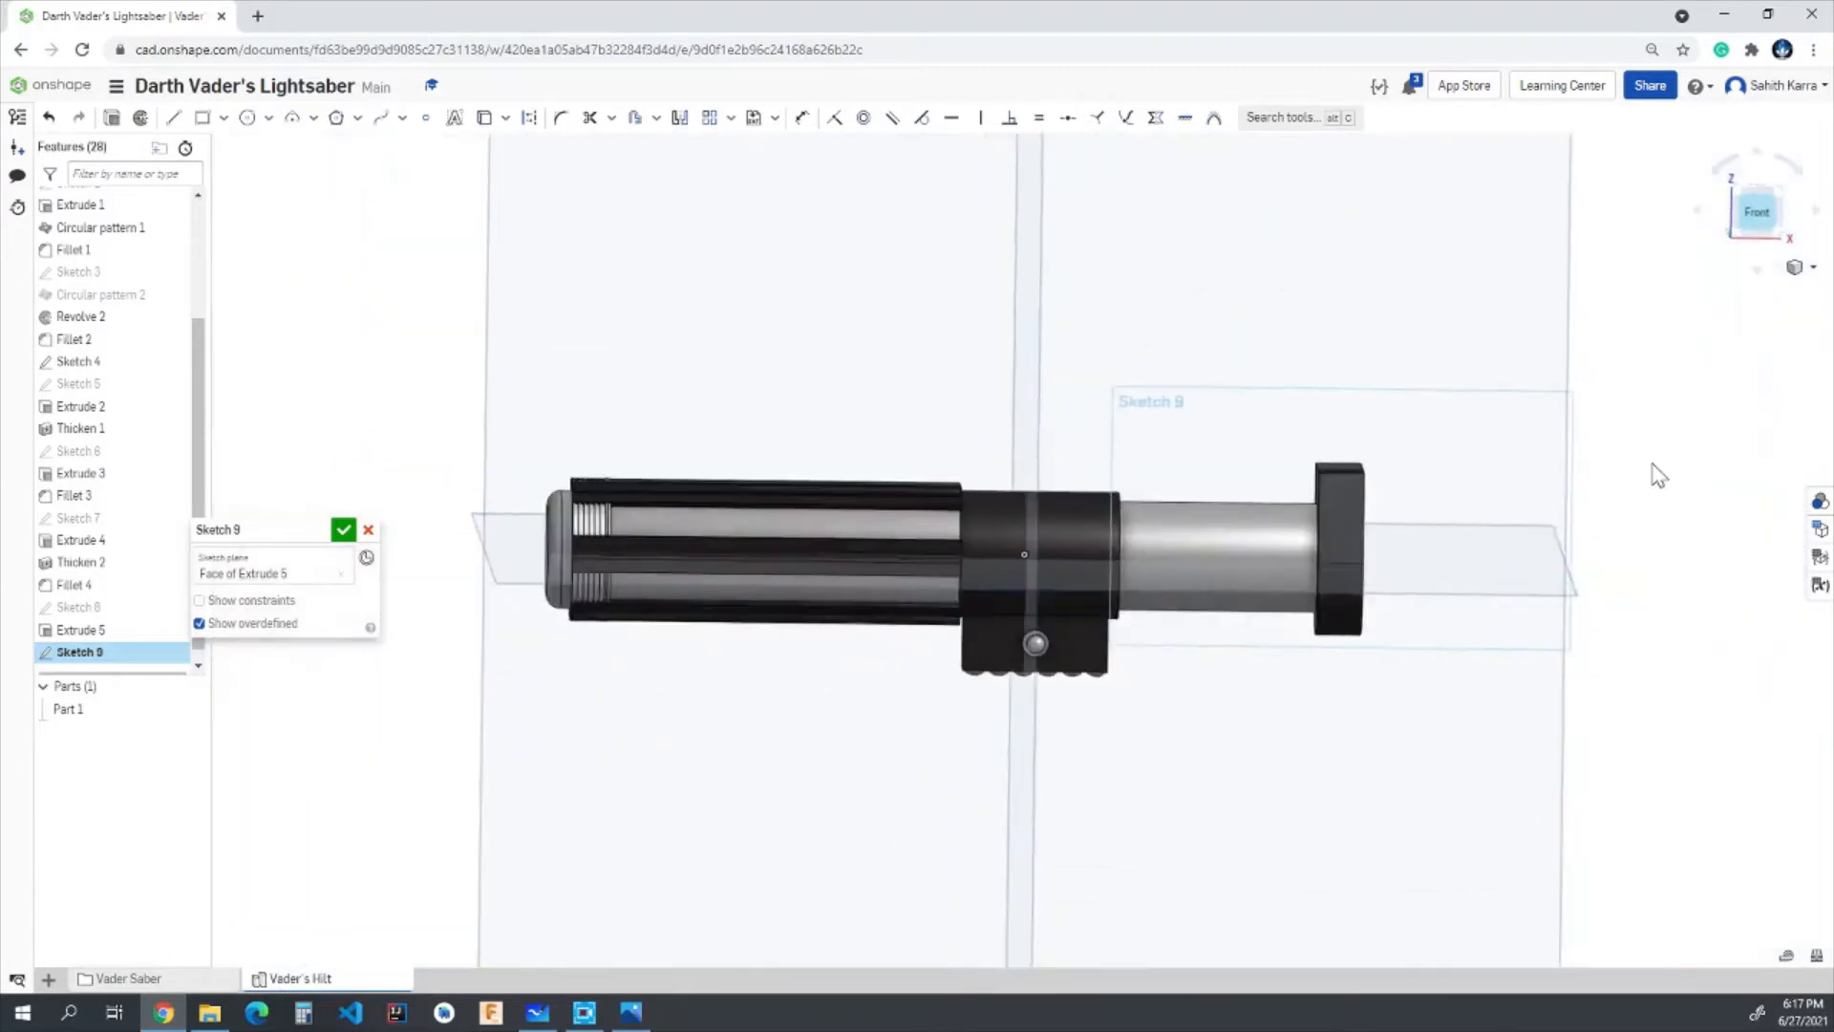
scroll(1271, 524, "up", 3)
left_click(172, 117)
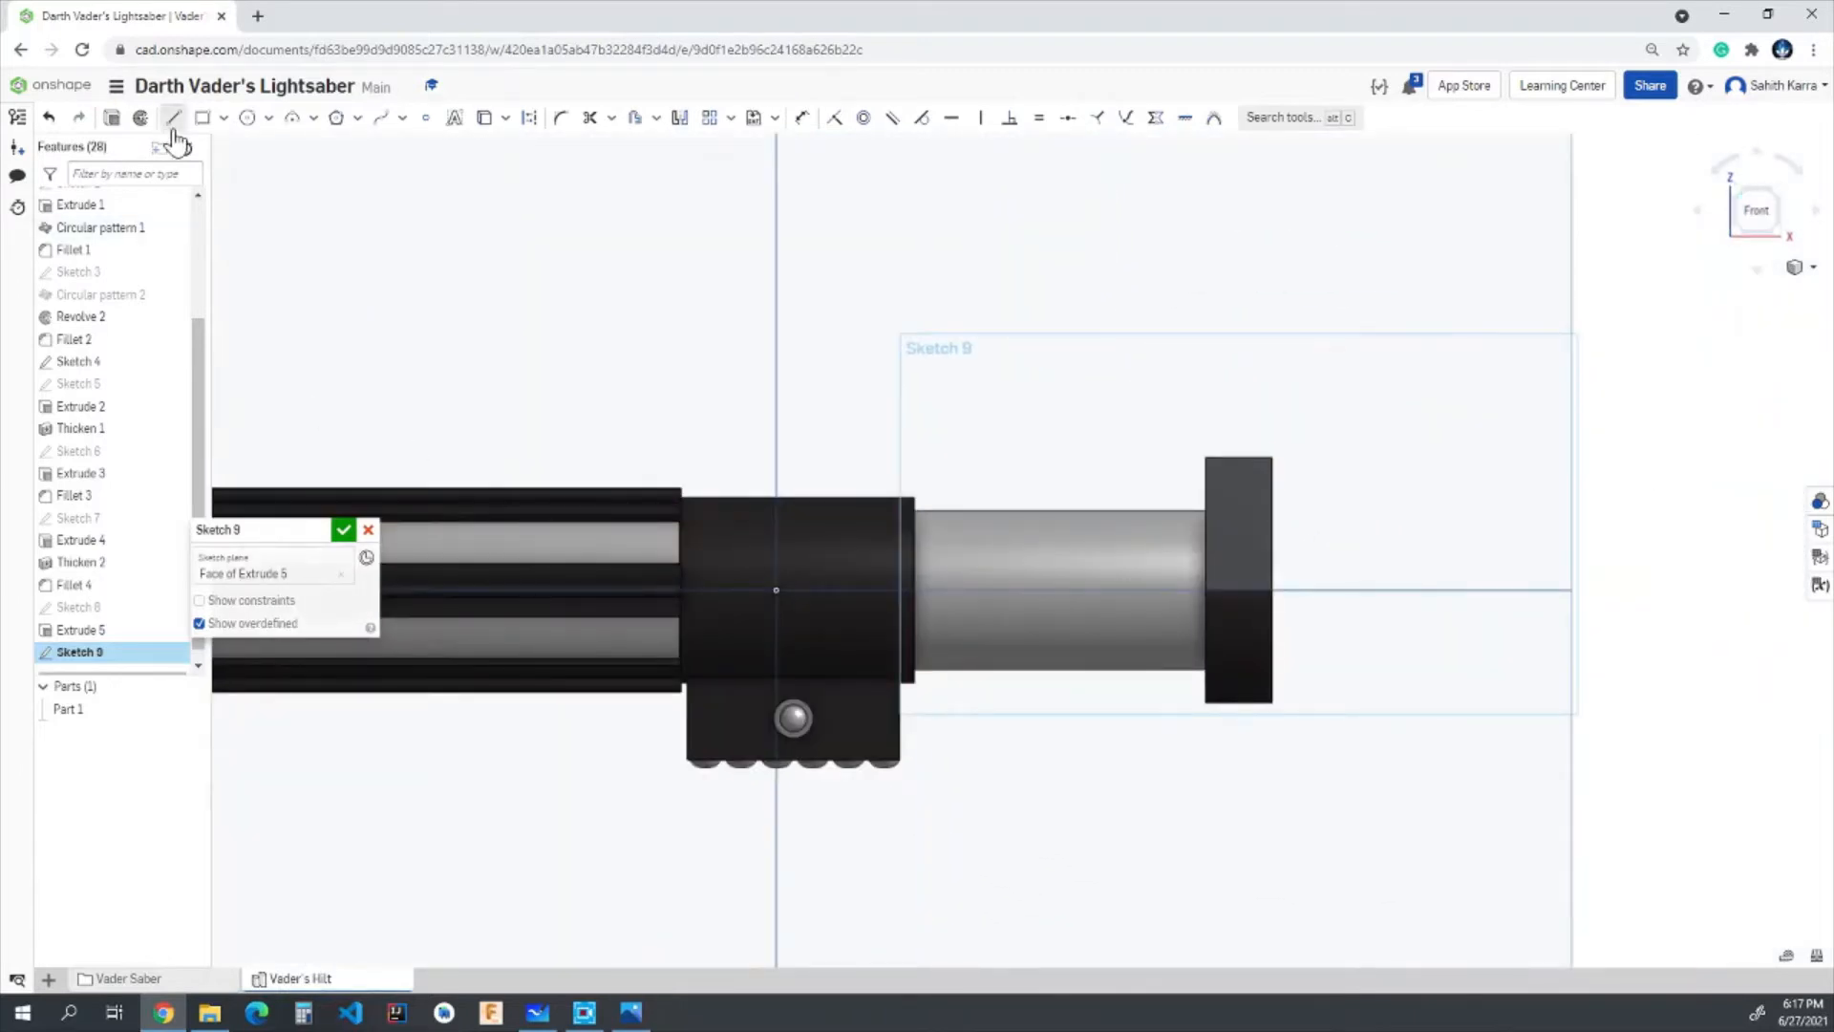
scroll(893, 340, "up", 3)
left_click(201, 117)
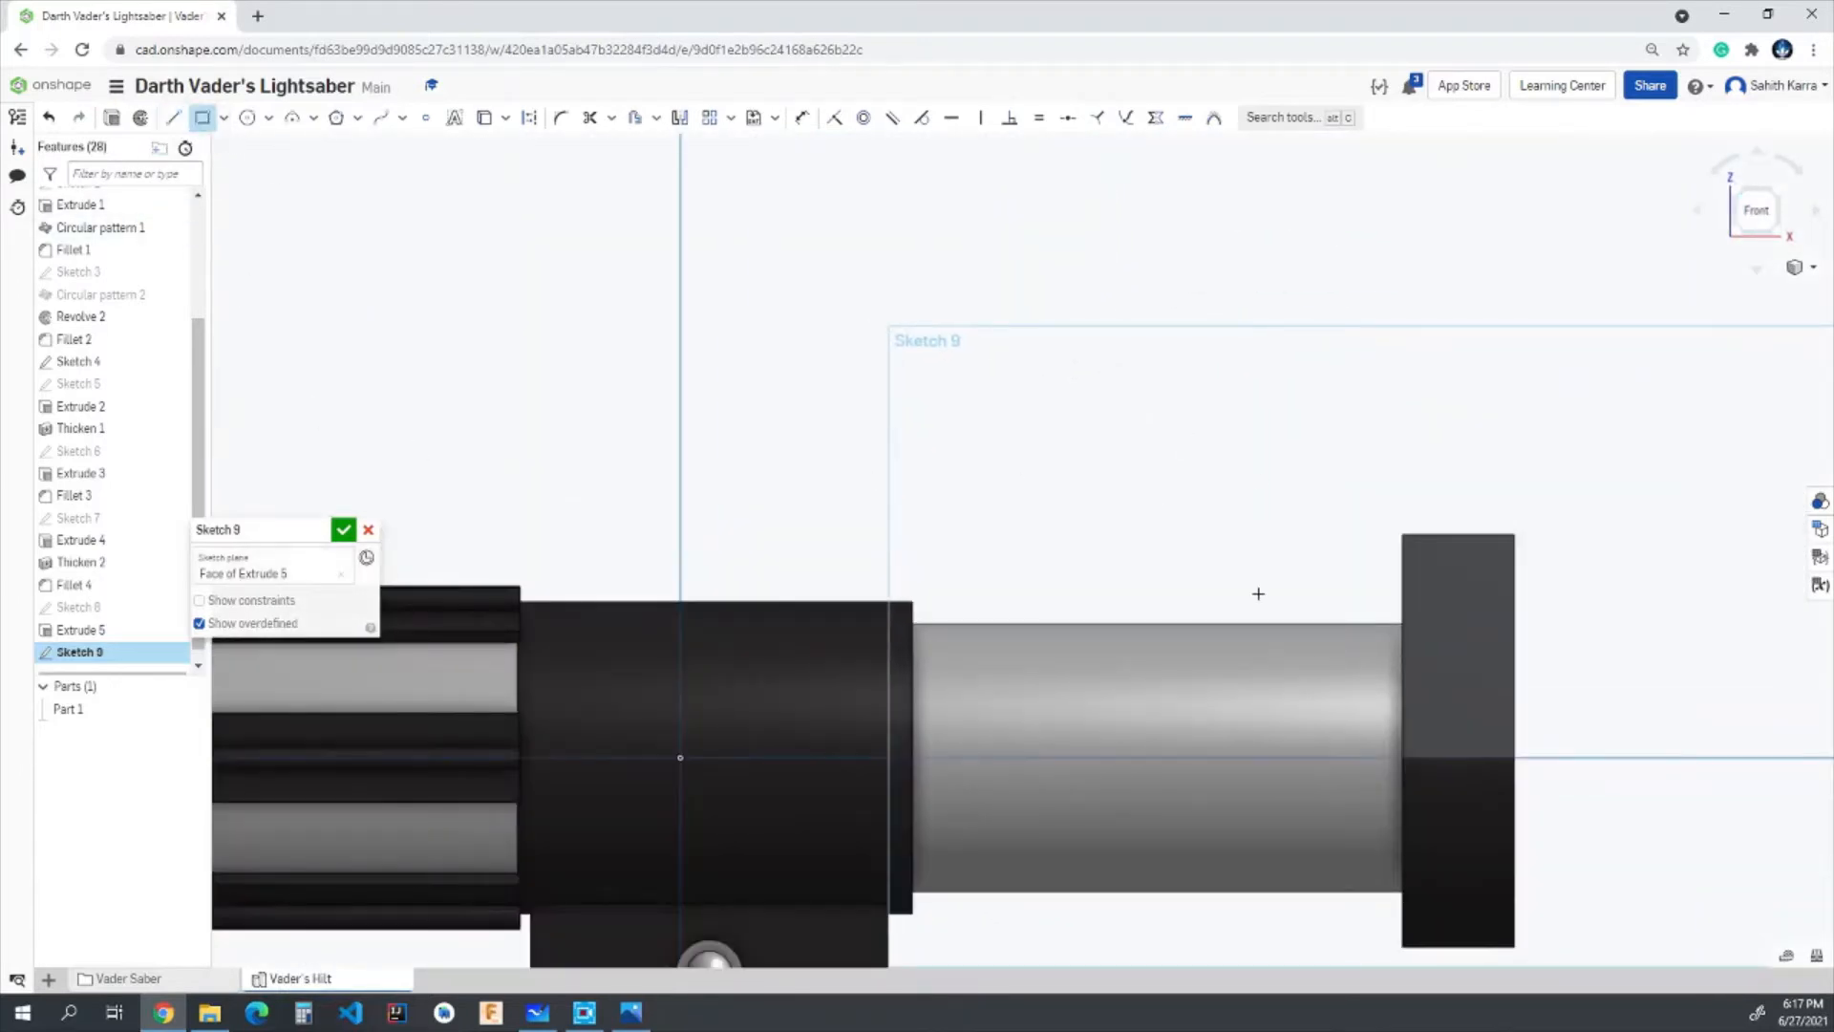
left_click(1402, 756)
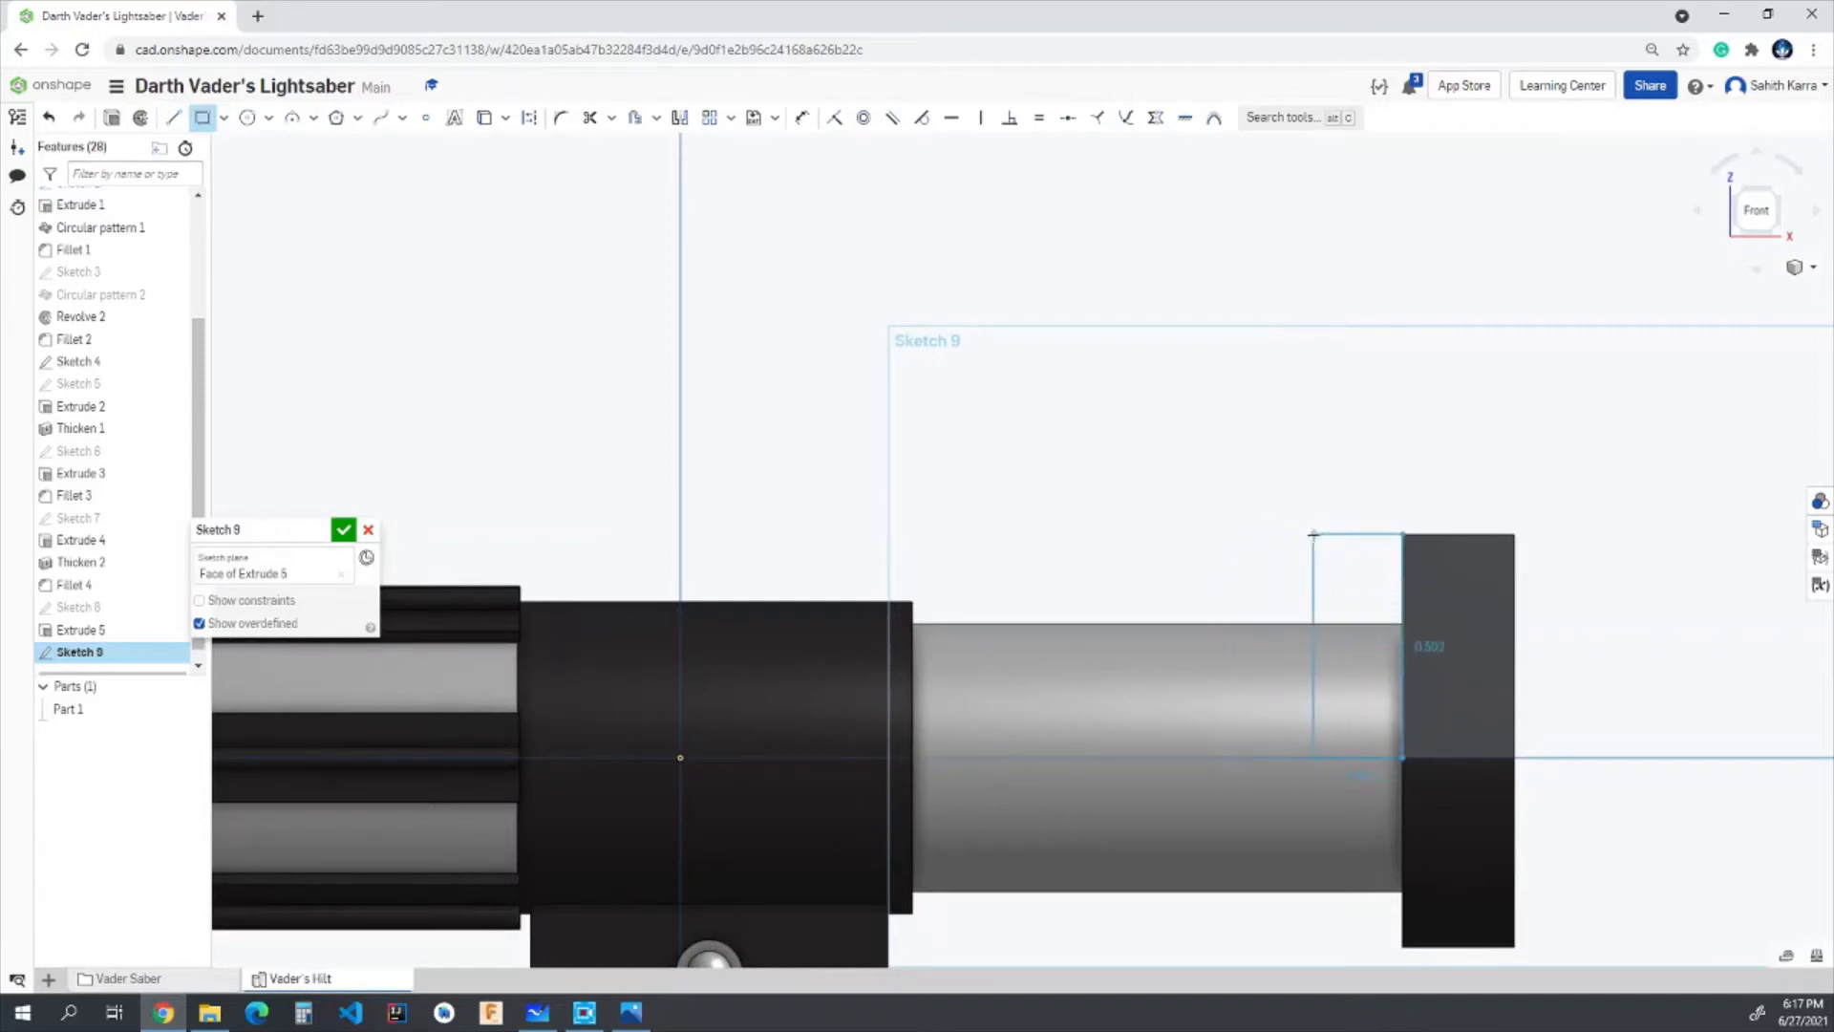
key("Escape")
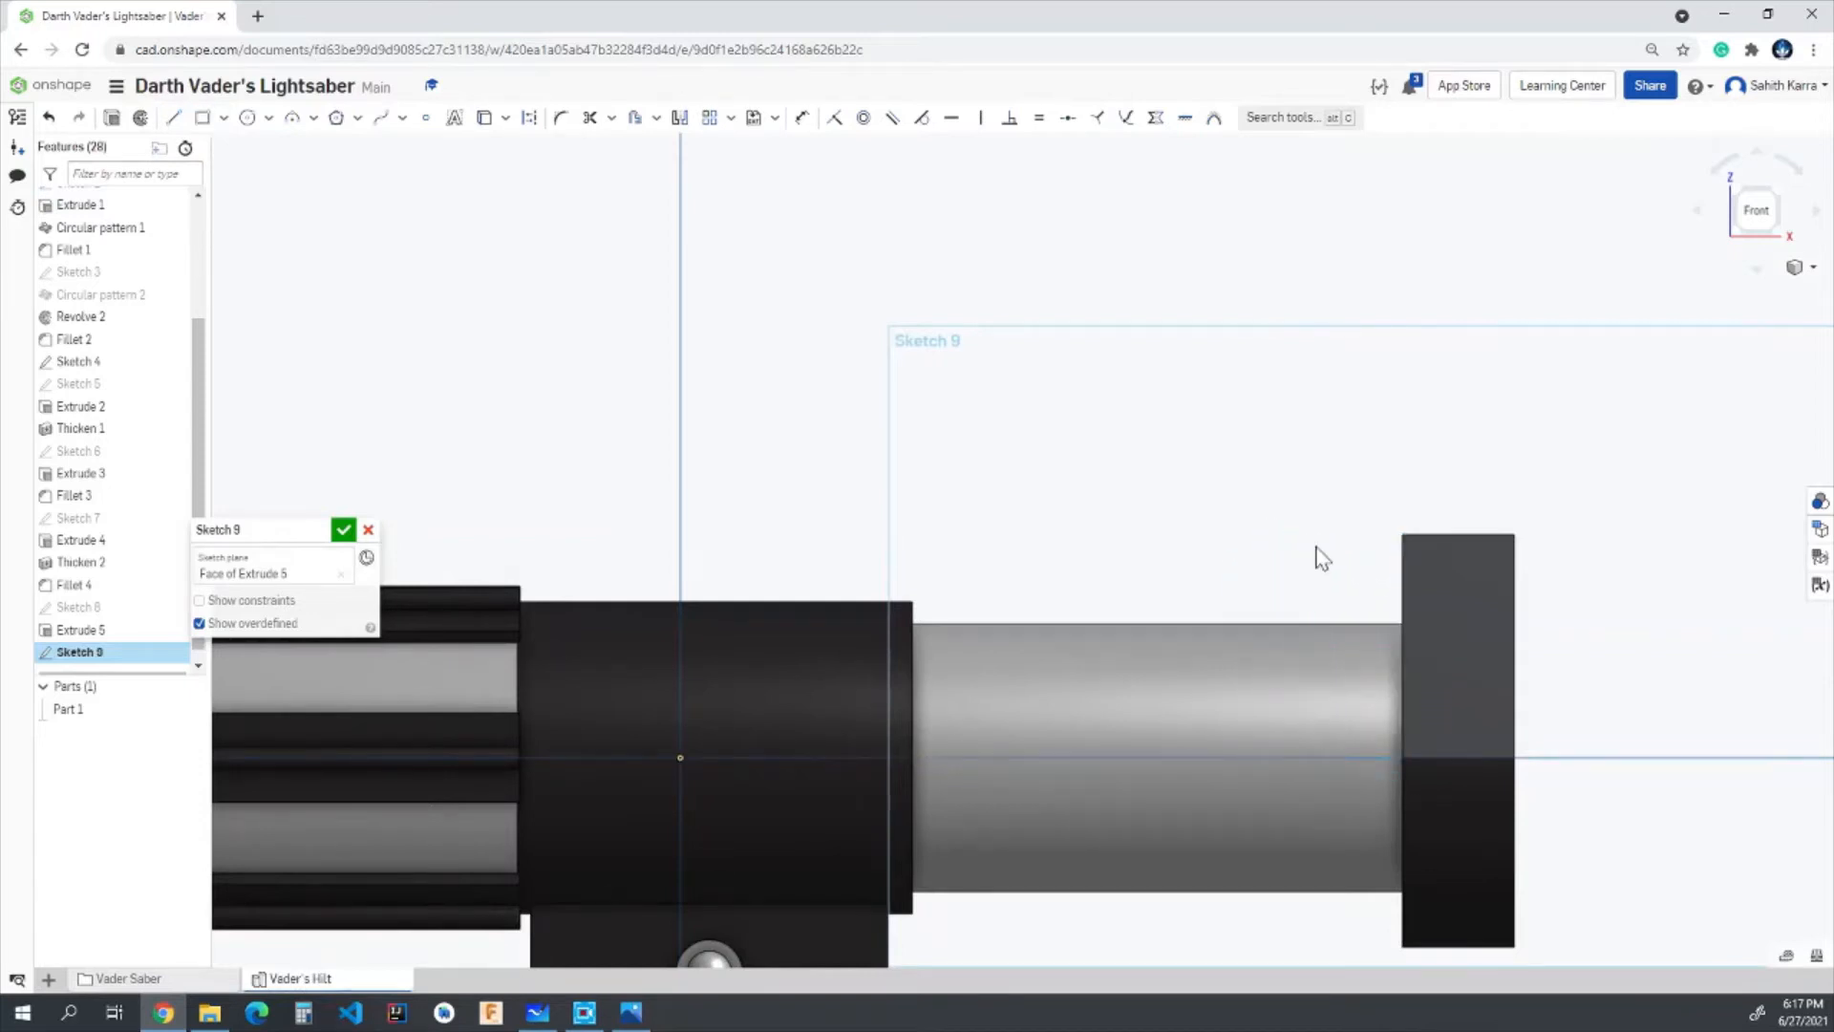
key("g")
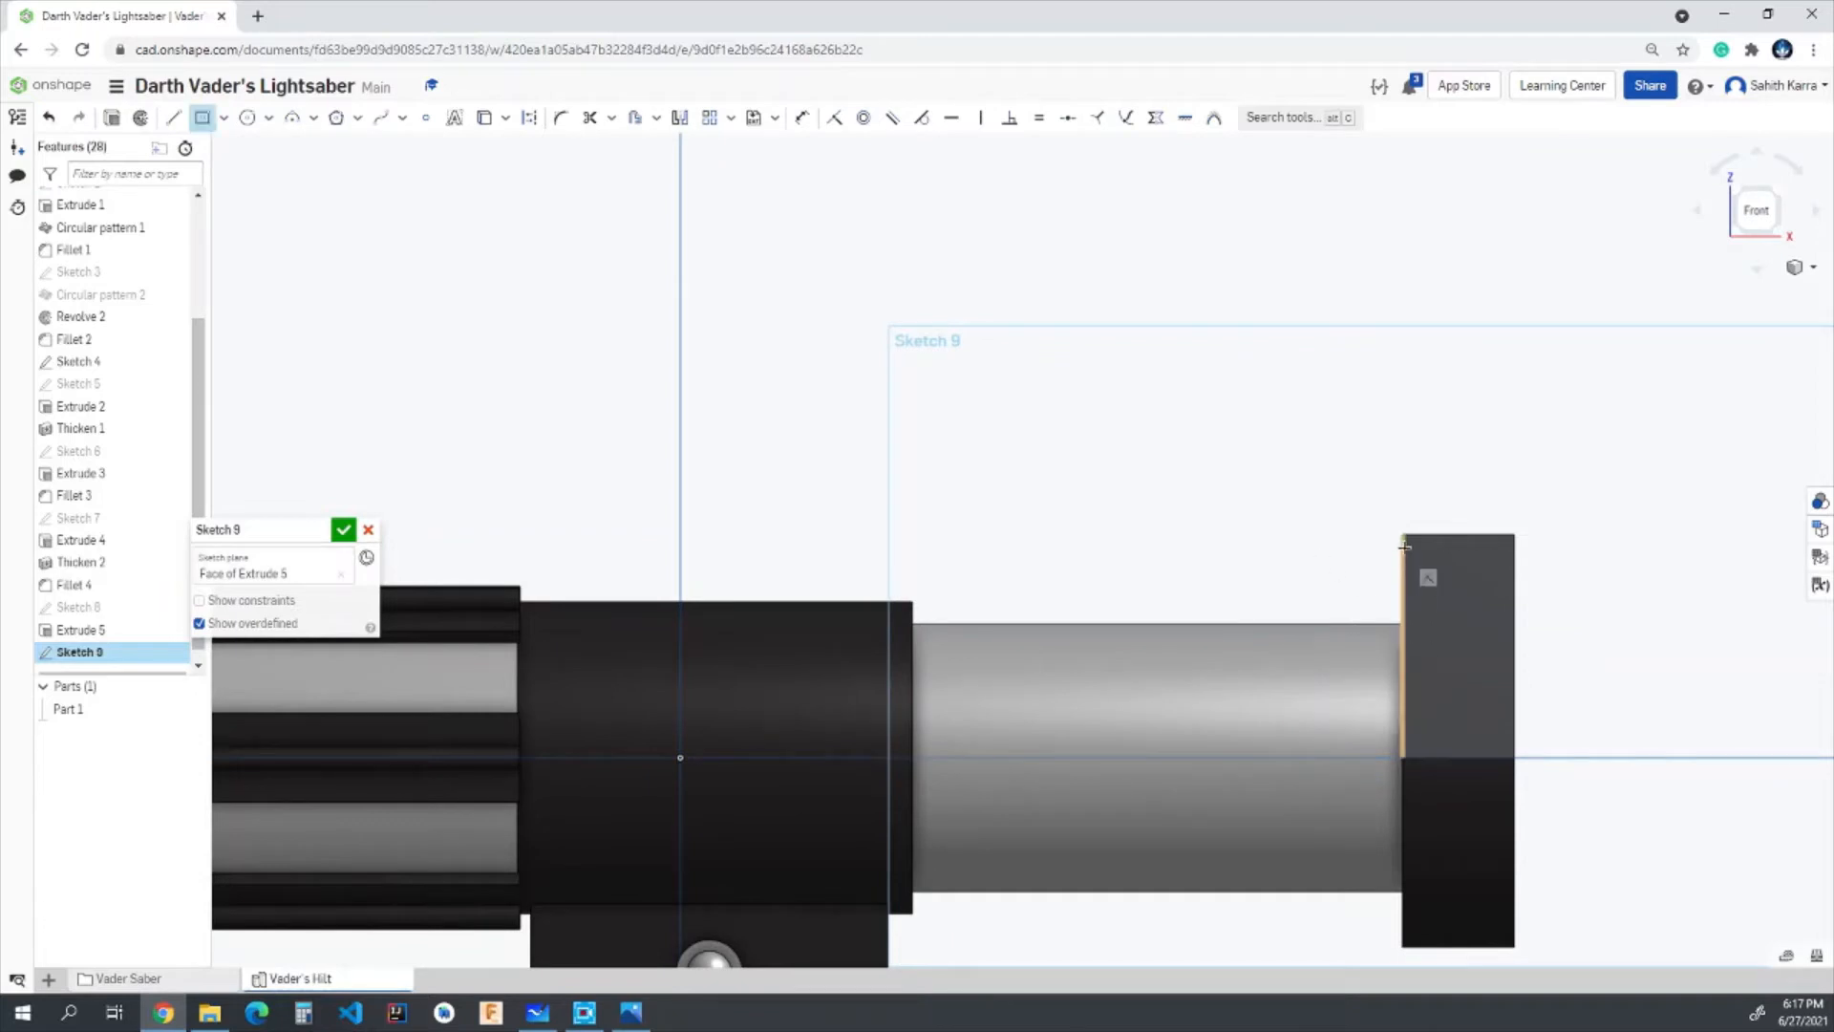
left_click(1402, 537)
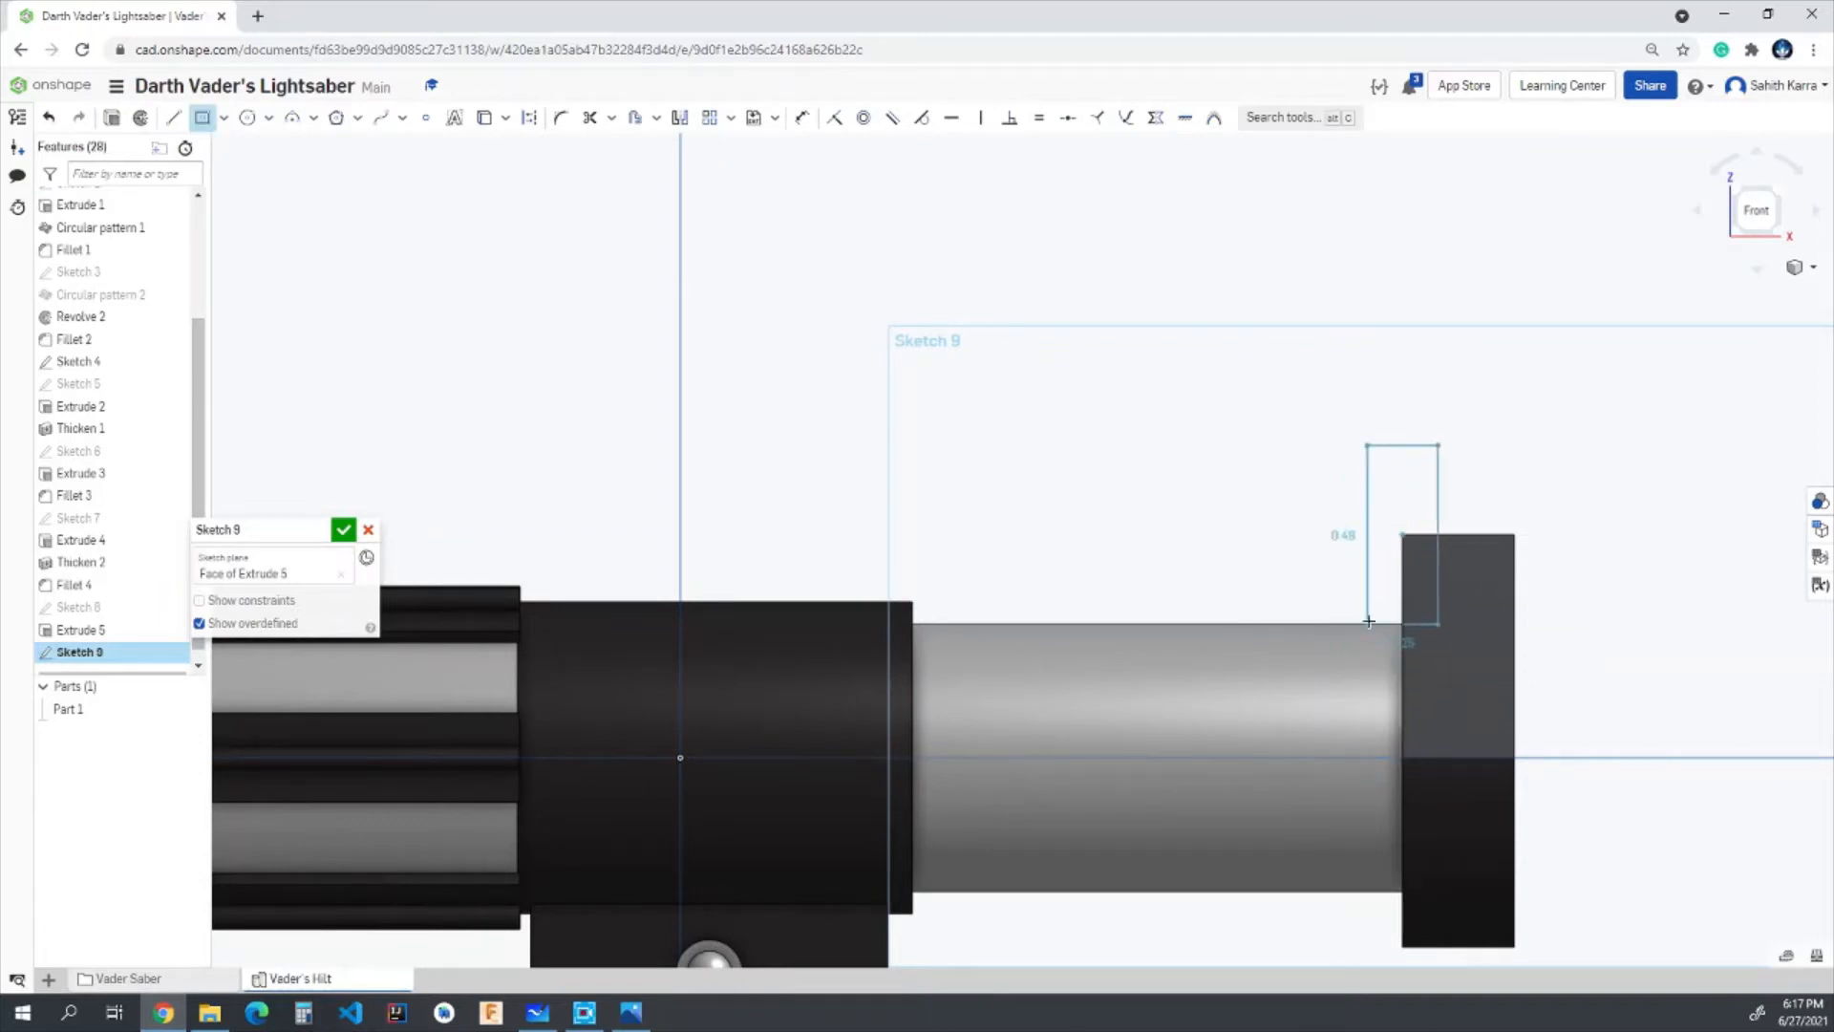
key("Escape")
- Draw a corner rectangle 0.225 in wide and 0.3 in high from the plate's upper tube-side corner, extending over the tube
left_click(223, 118)
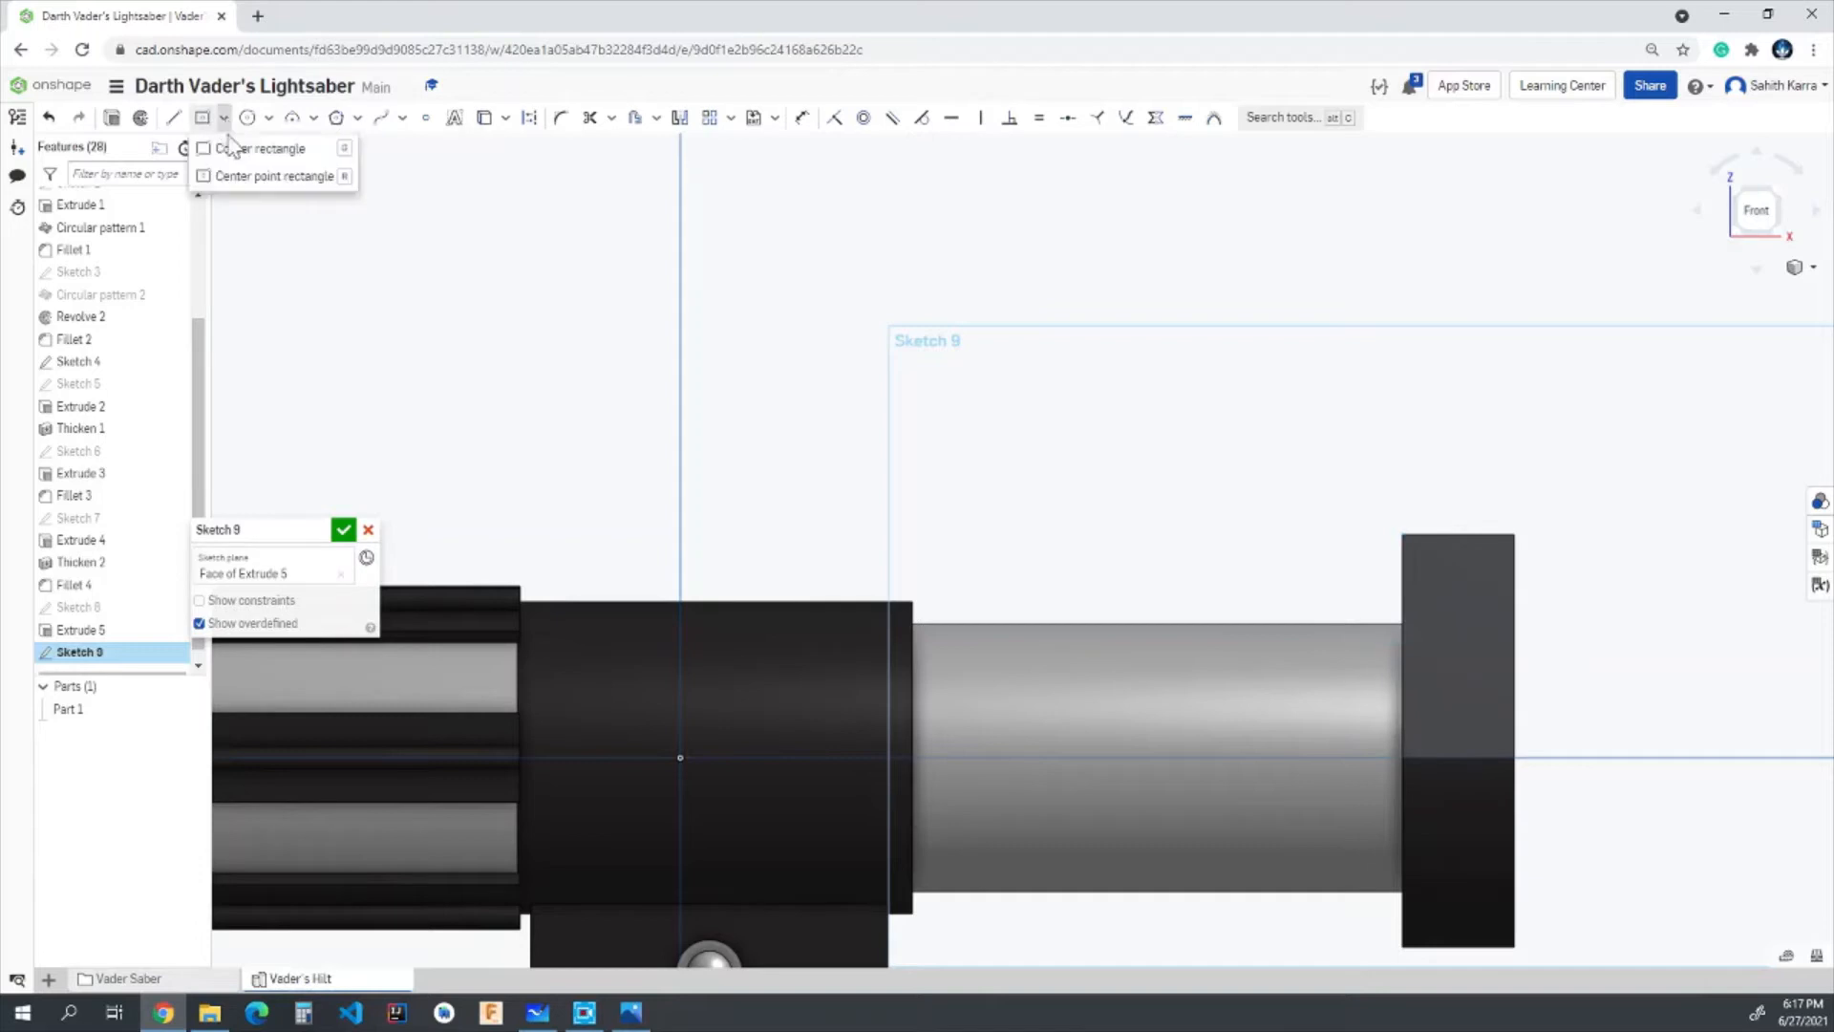
left_click(236, 151)
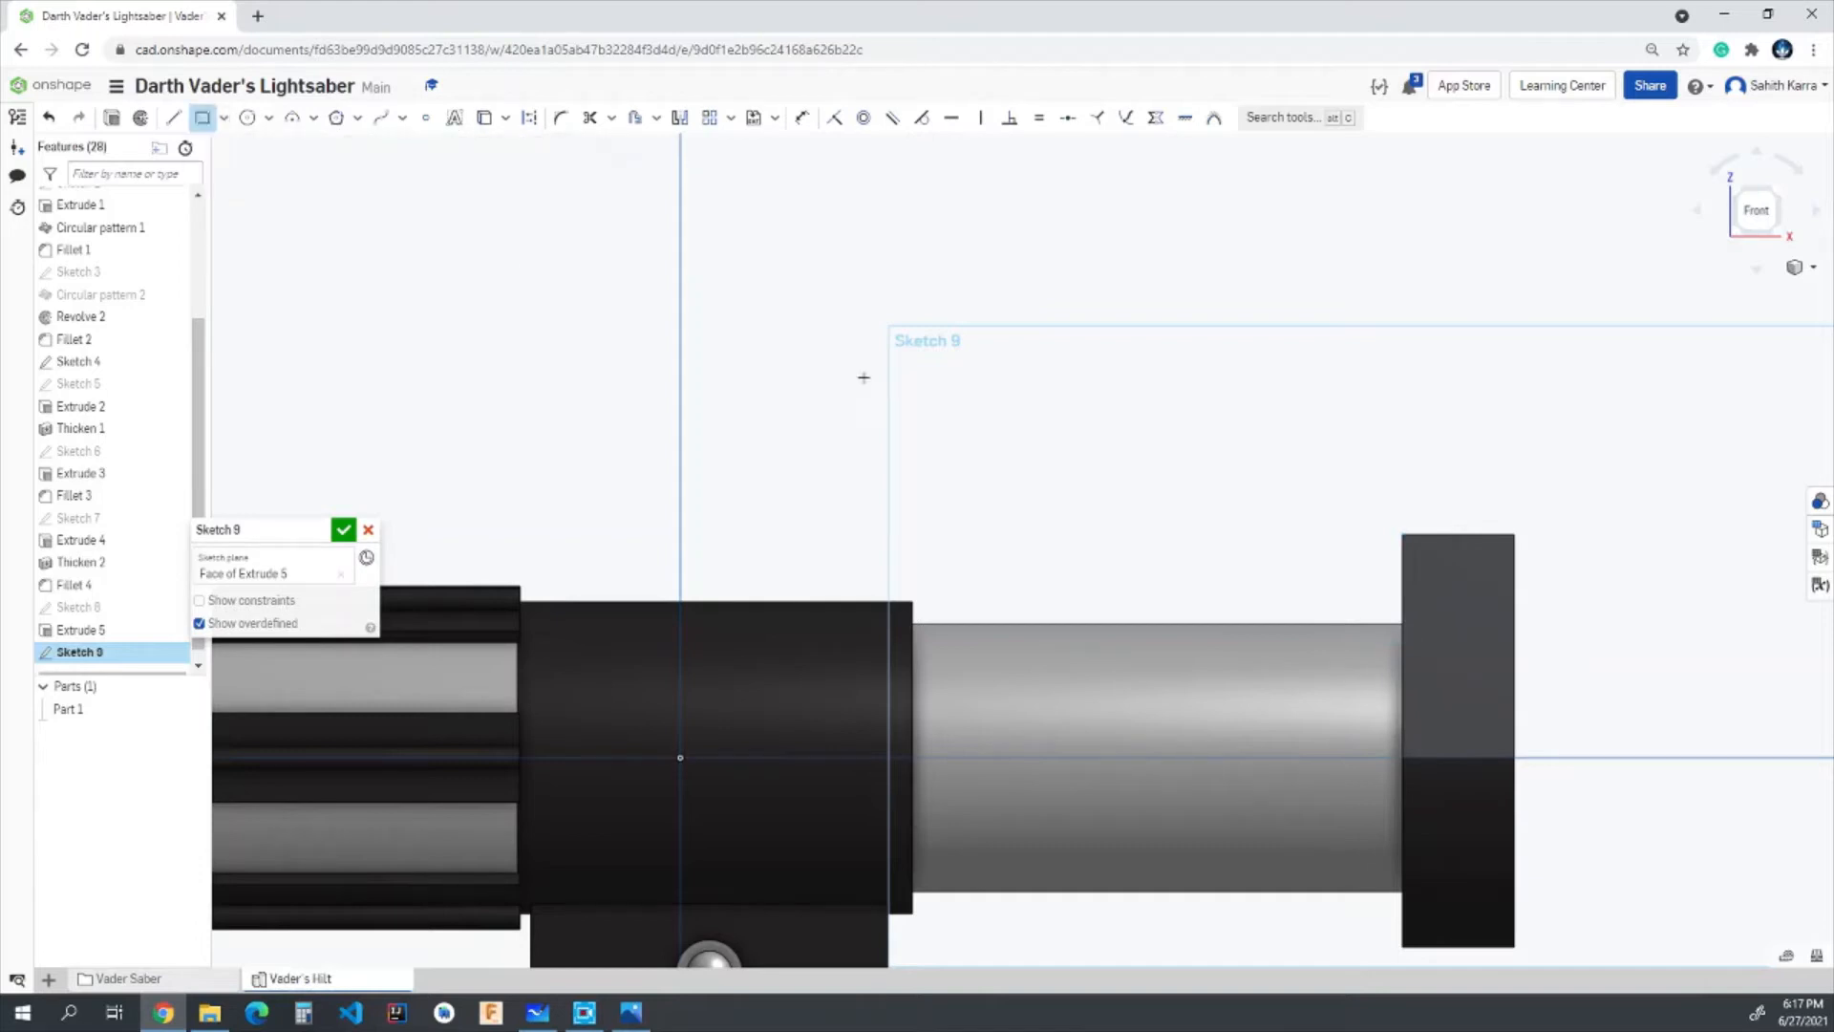
left_click(1402, 536)
left_click(1322, 708)
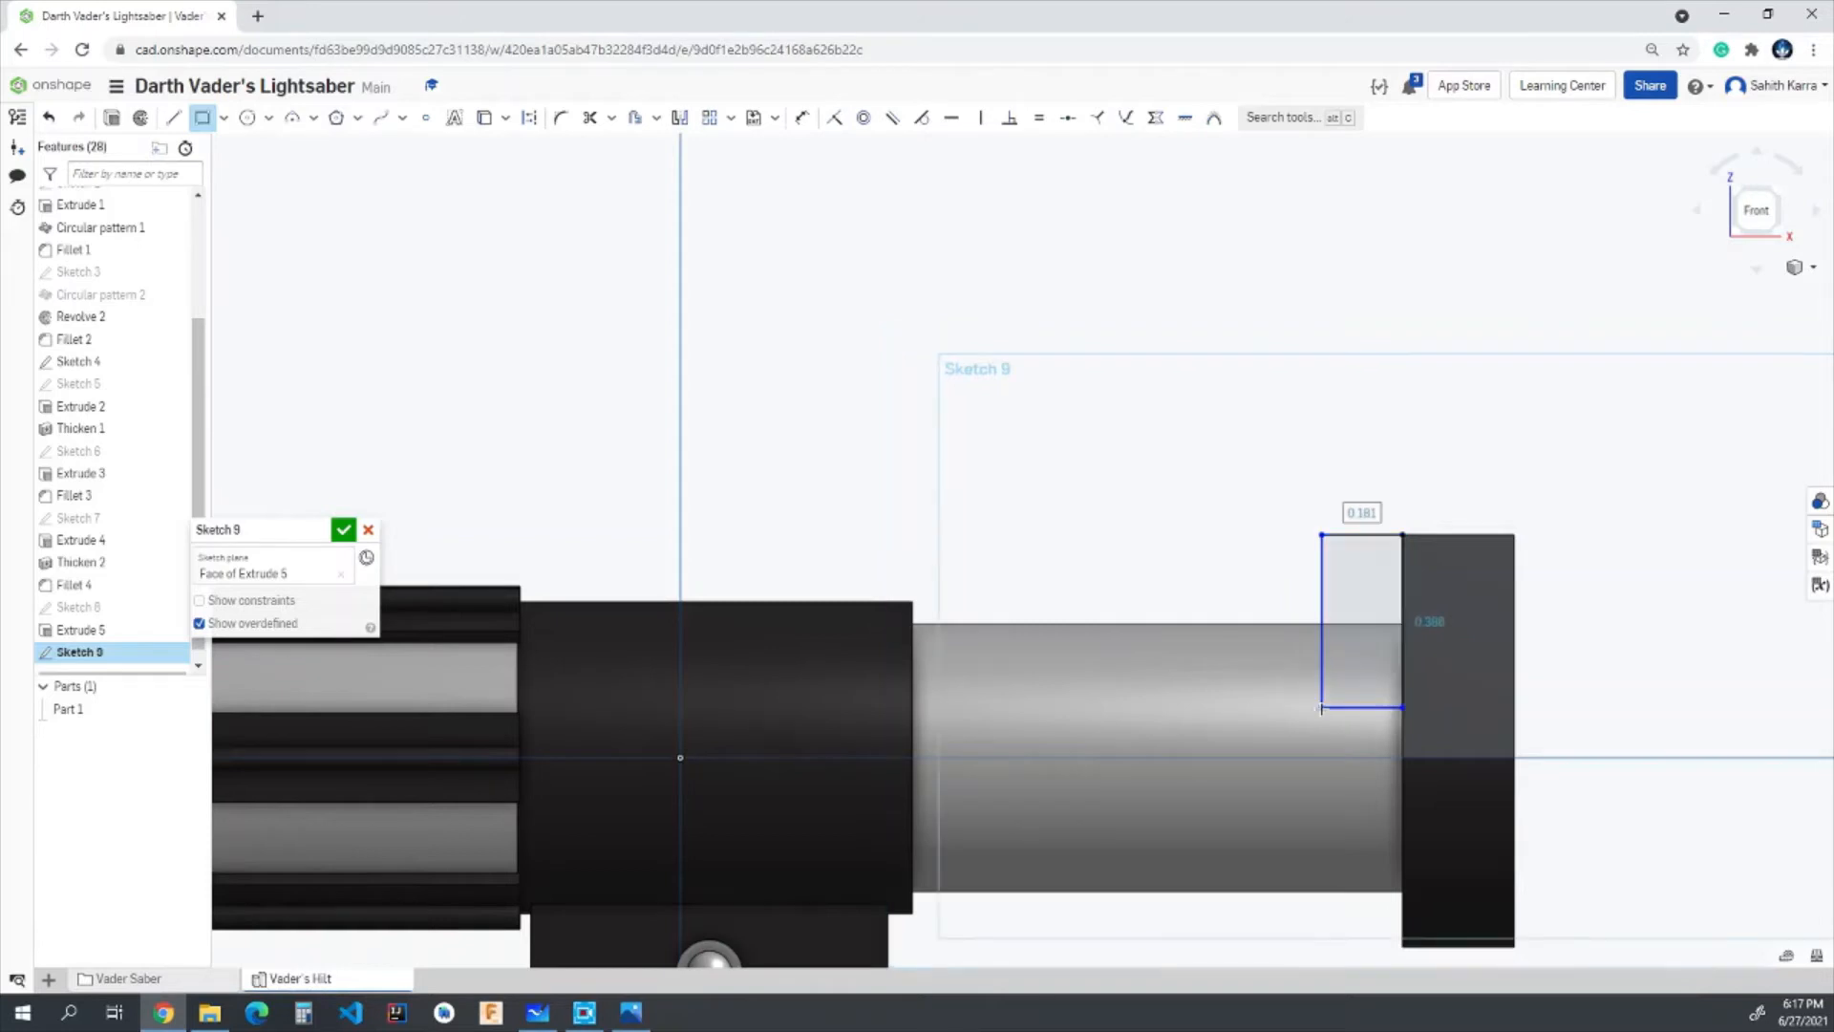
type("0.225")
key("Return")
type("0")
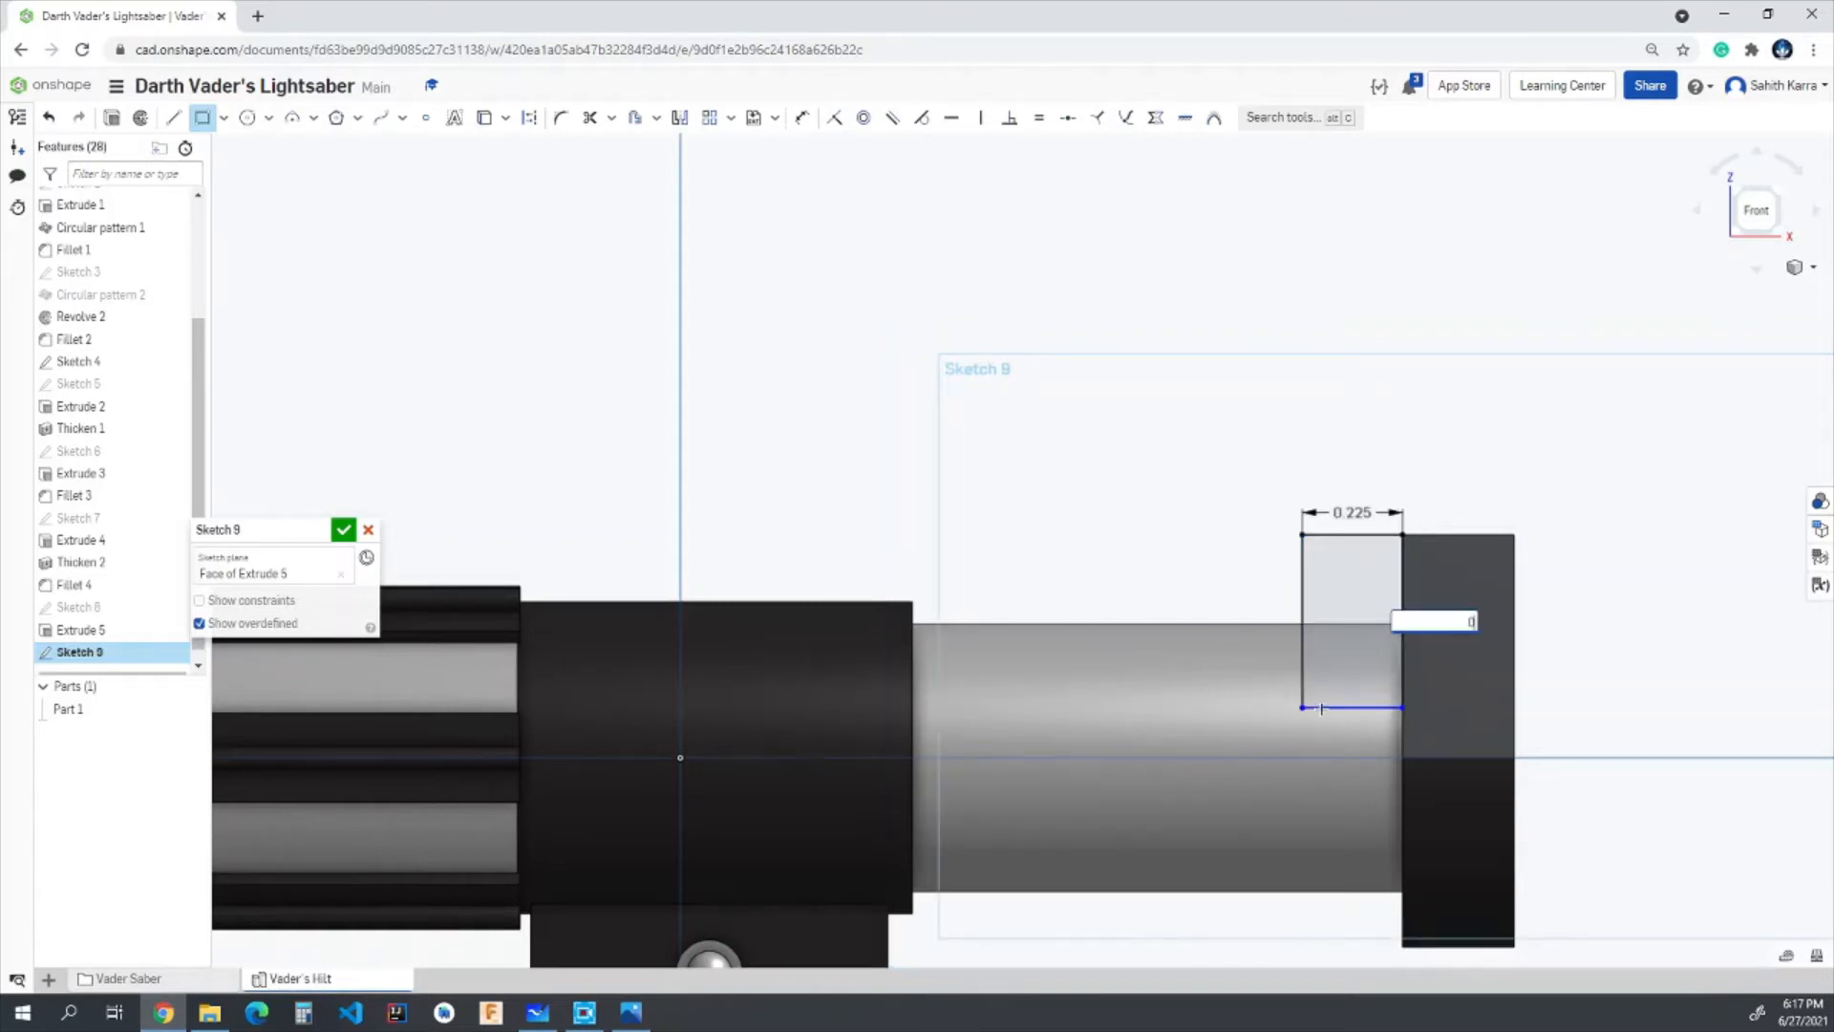
type(".3")
key("Return")
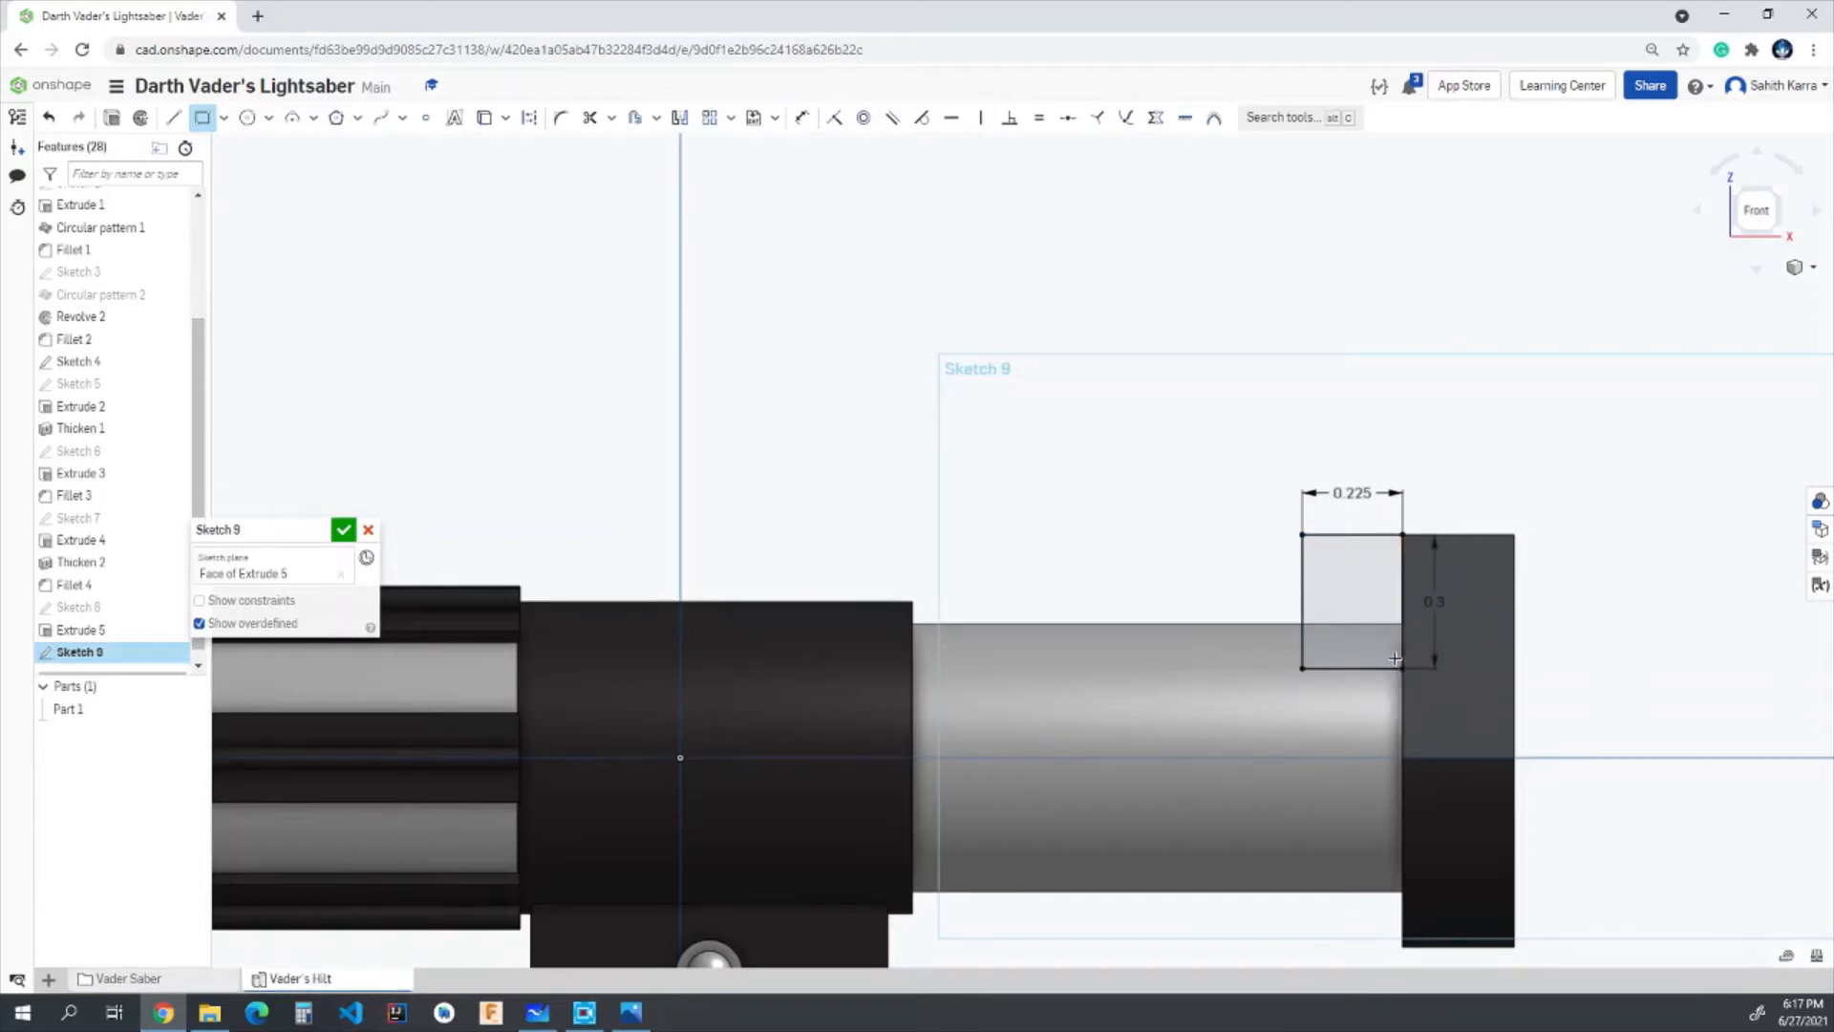
- Draw a 3 point arc of radius 0.2 in from the rectangle's lower plate-side corner to its opposite vertical side, bulging upward
scroll(1395, 659, "up", 5)
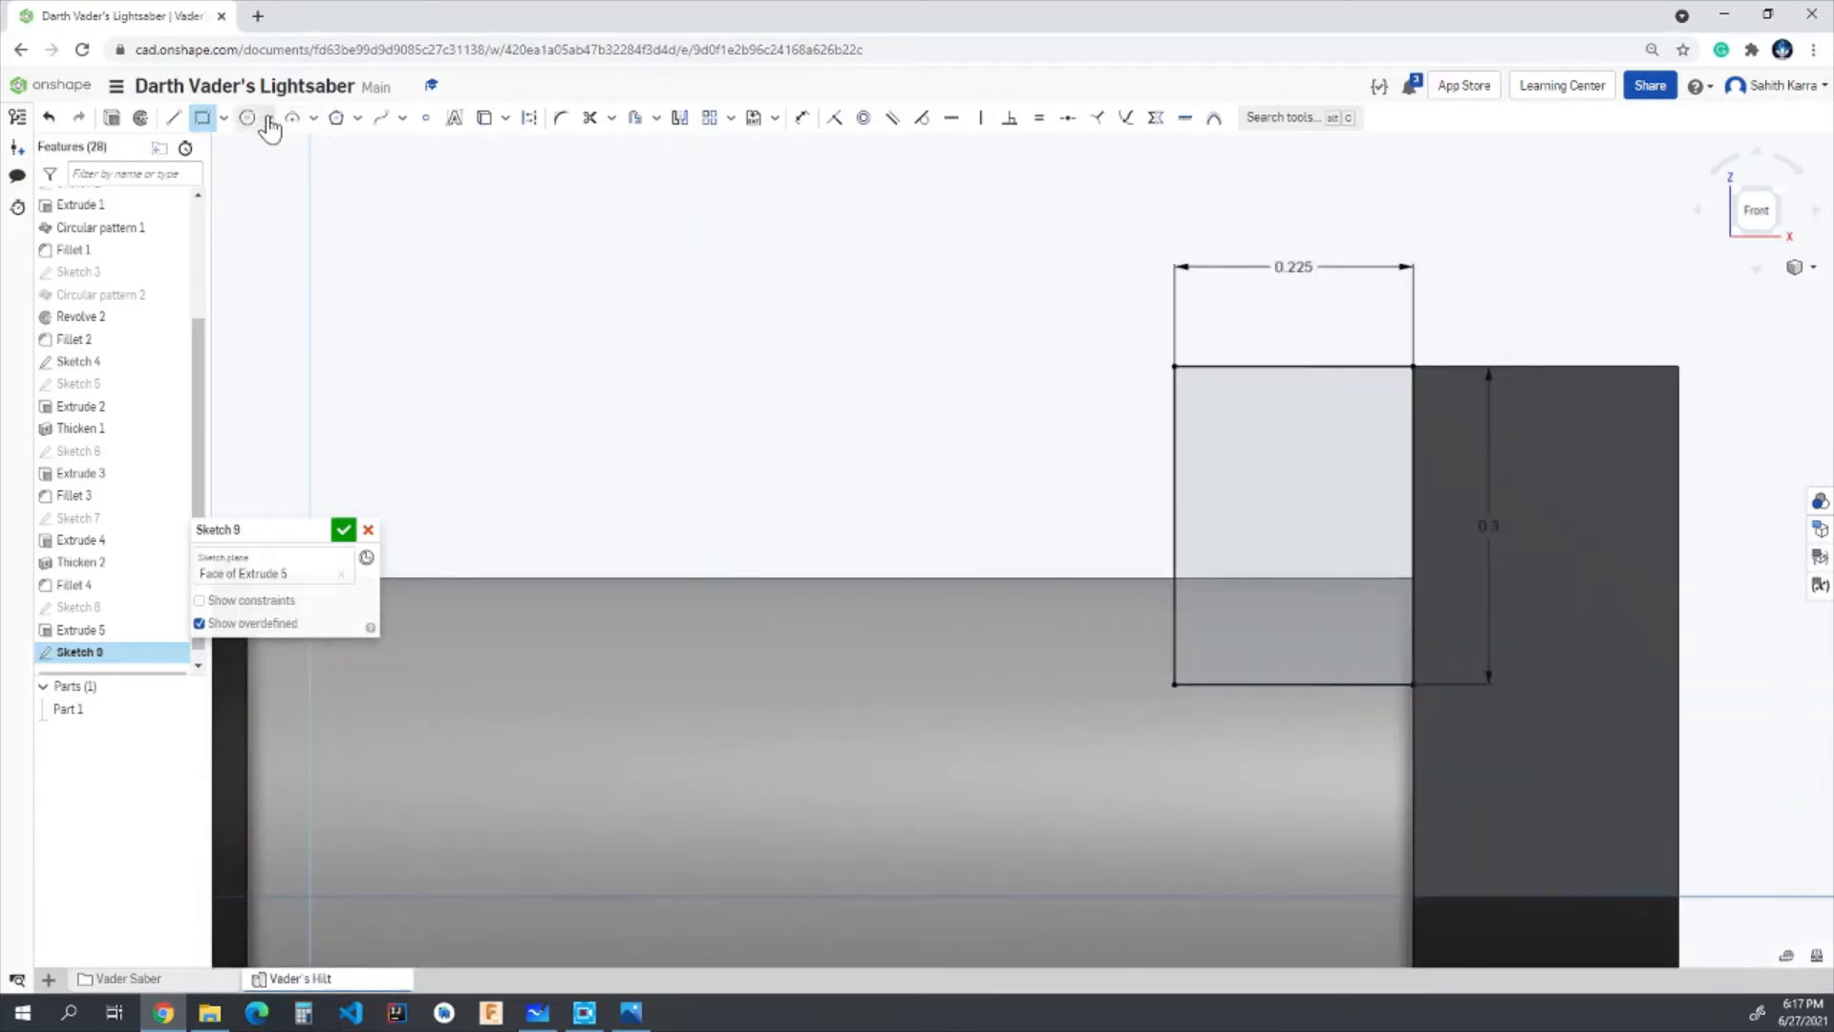
left_click(270, 118)
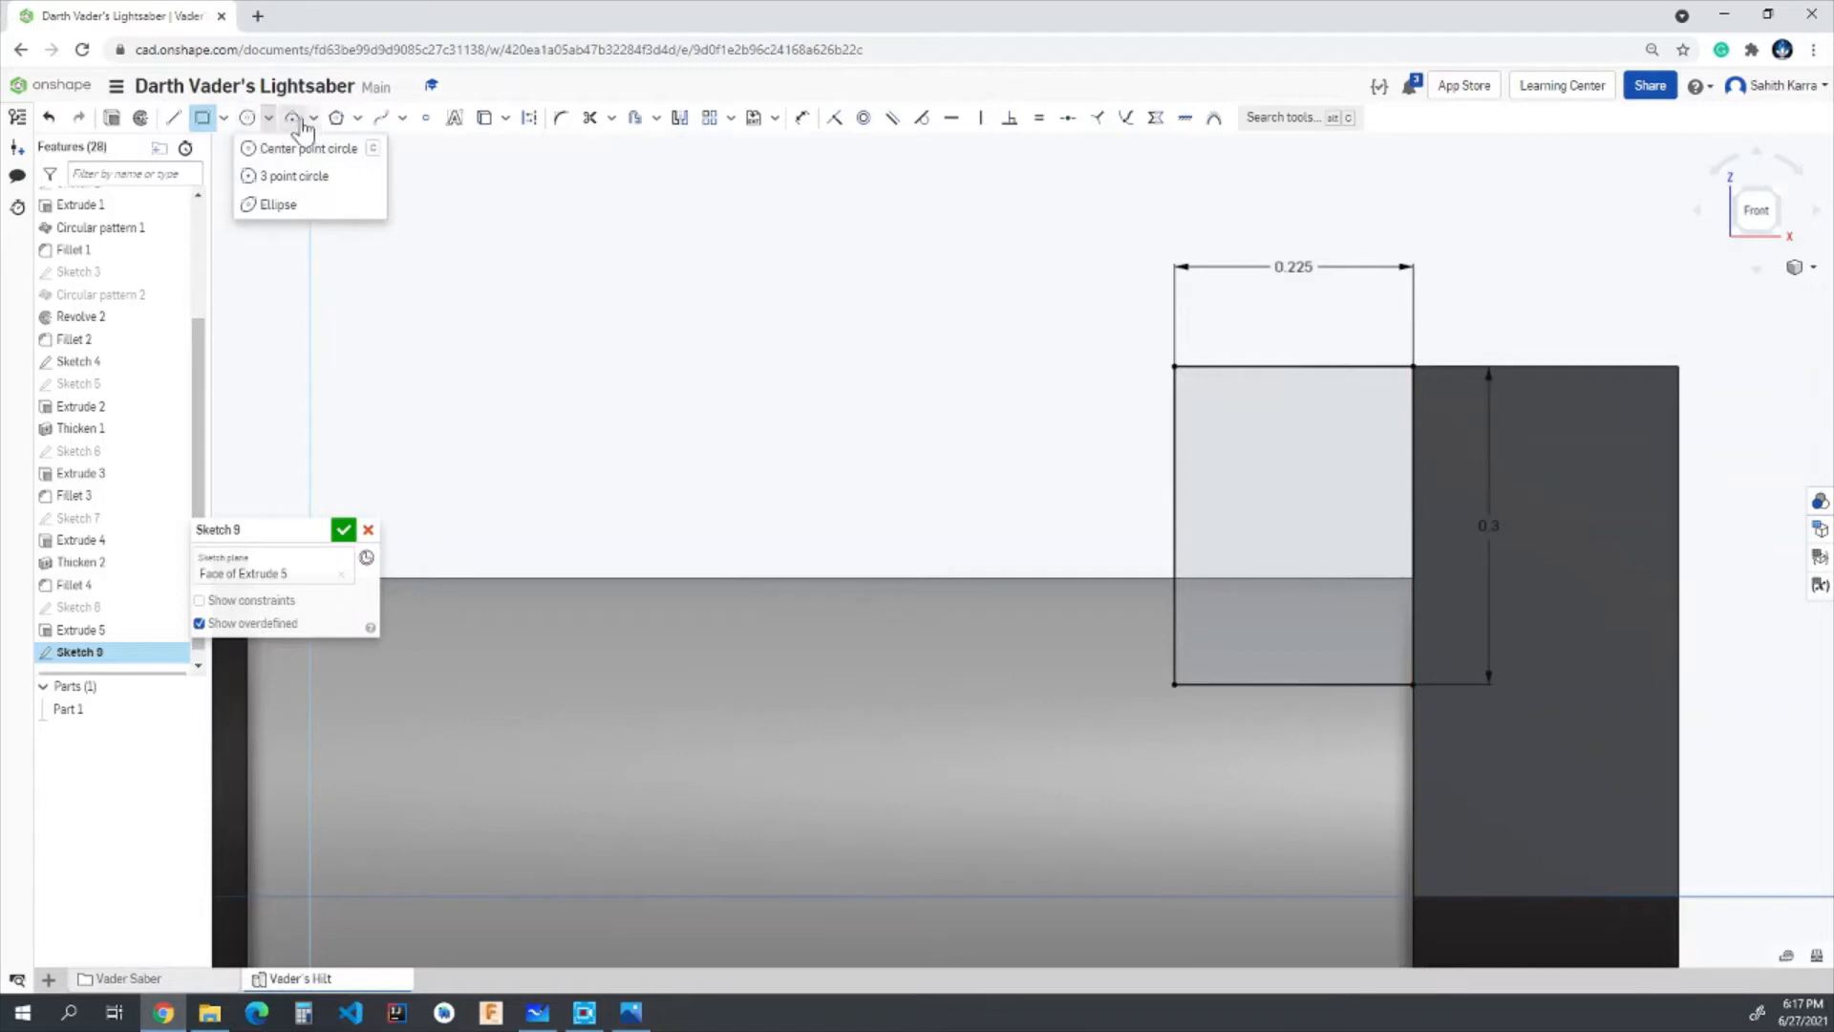
left_click(313, 117)
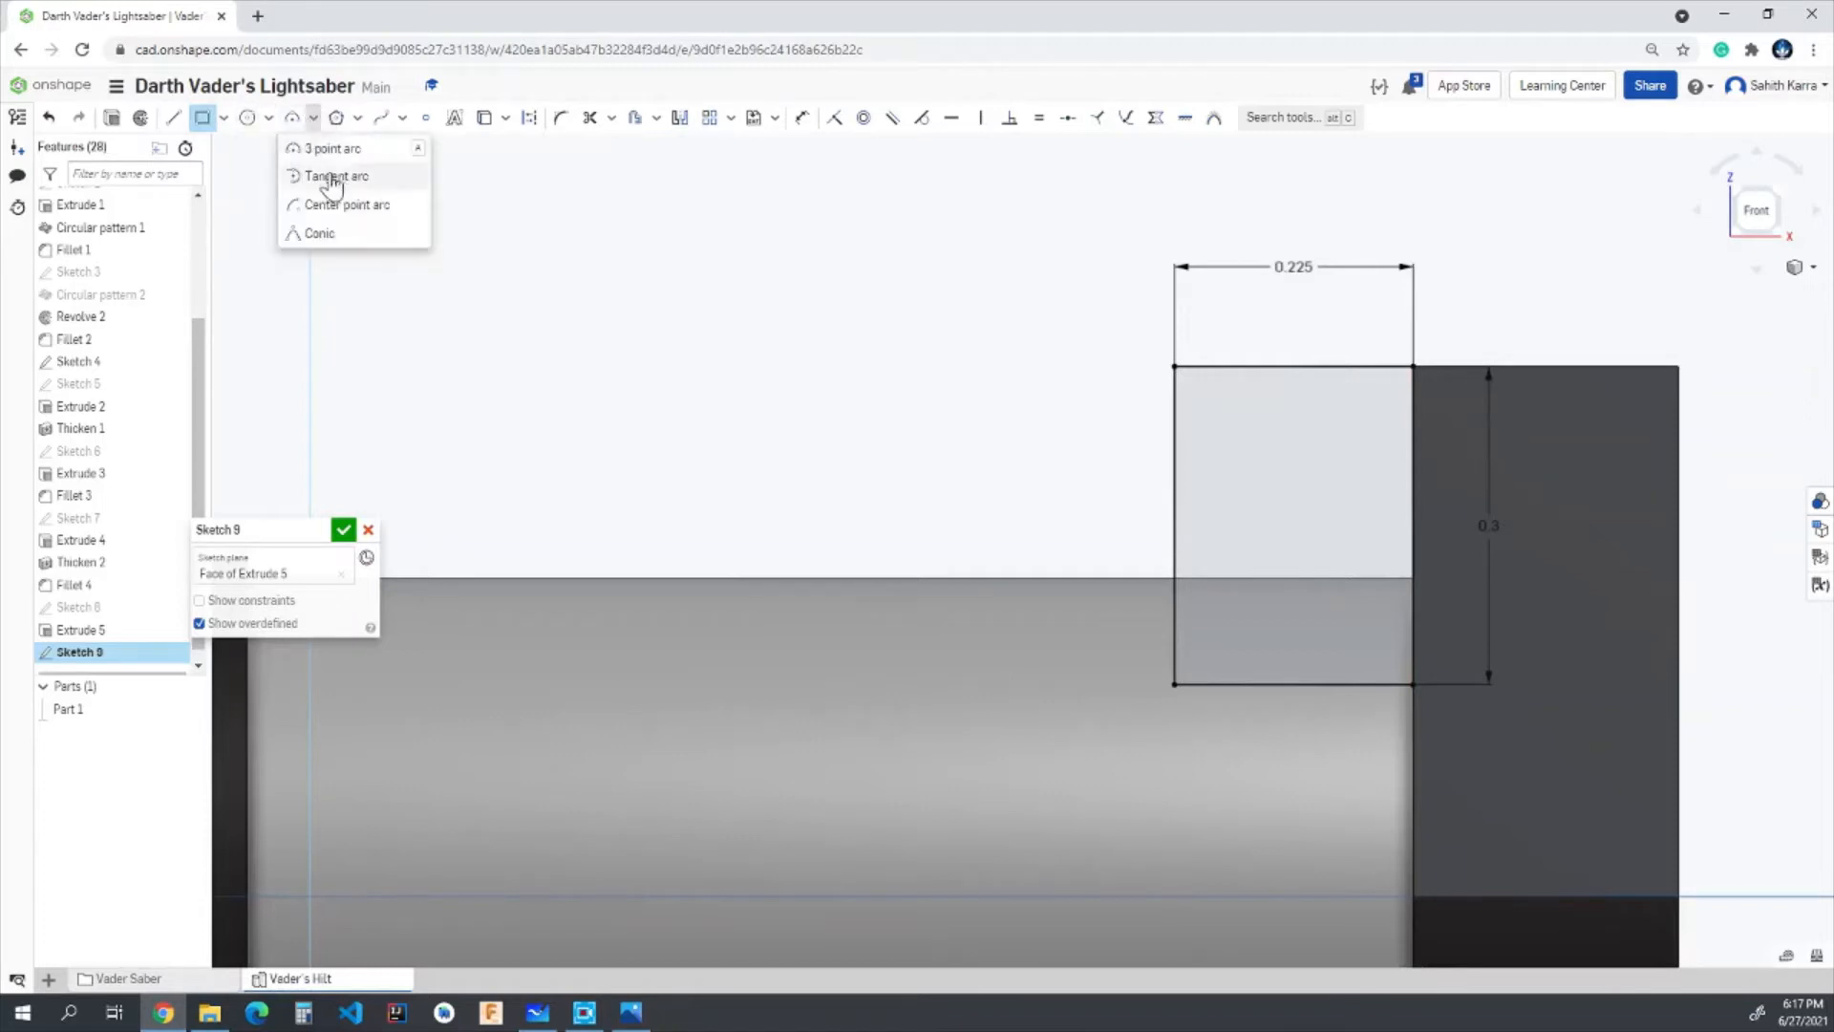
left_click(324, 153)
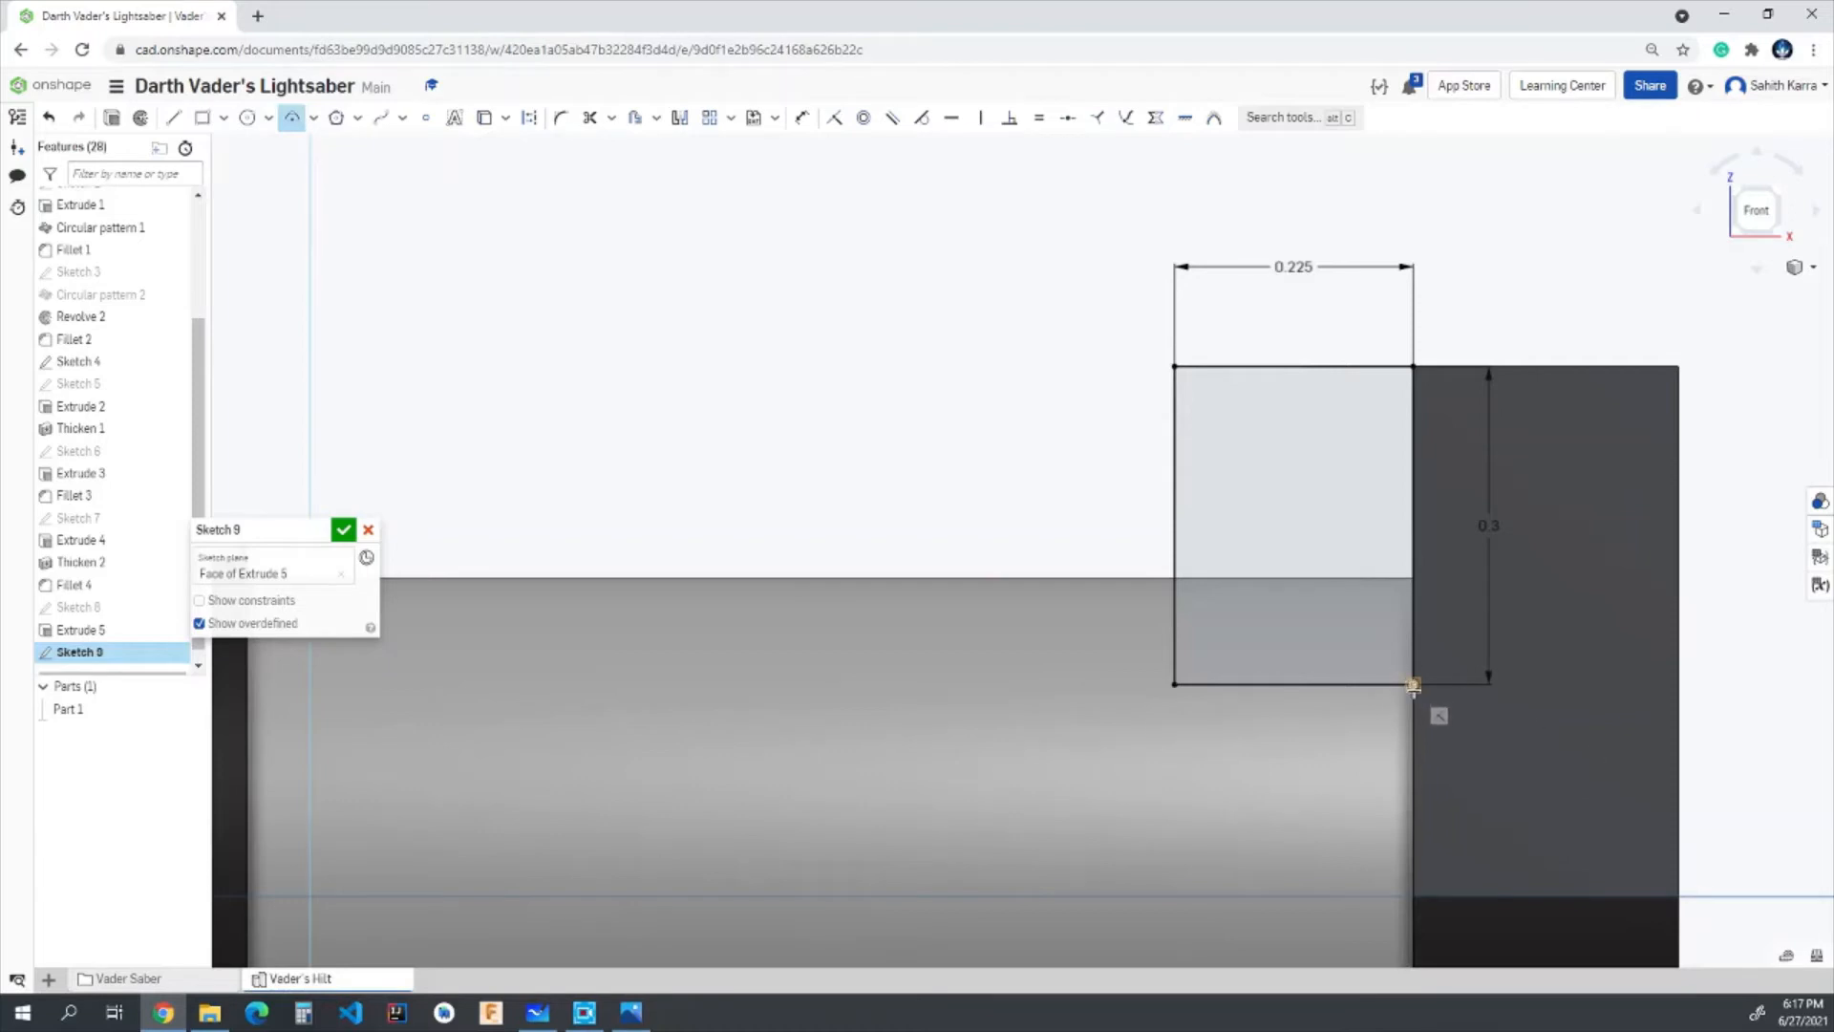
left_click(1175, 591)
left_click(1337, 587)
type("0")
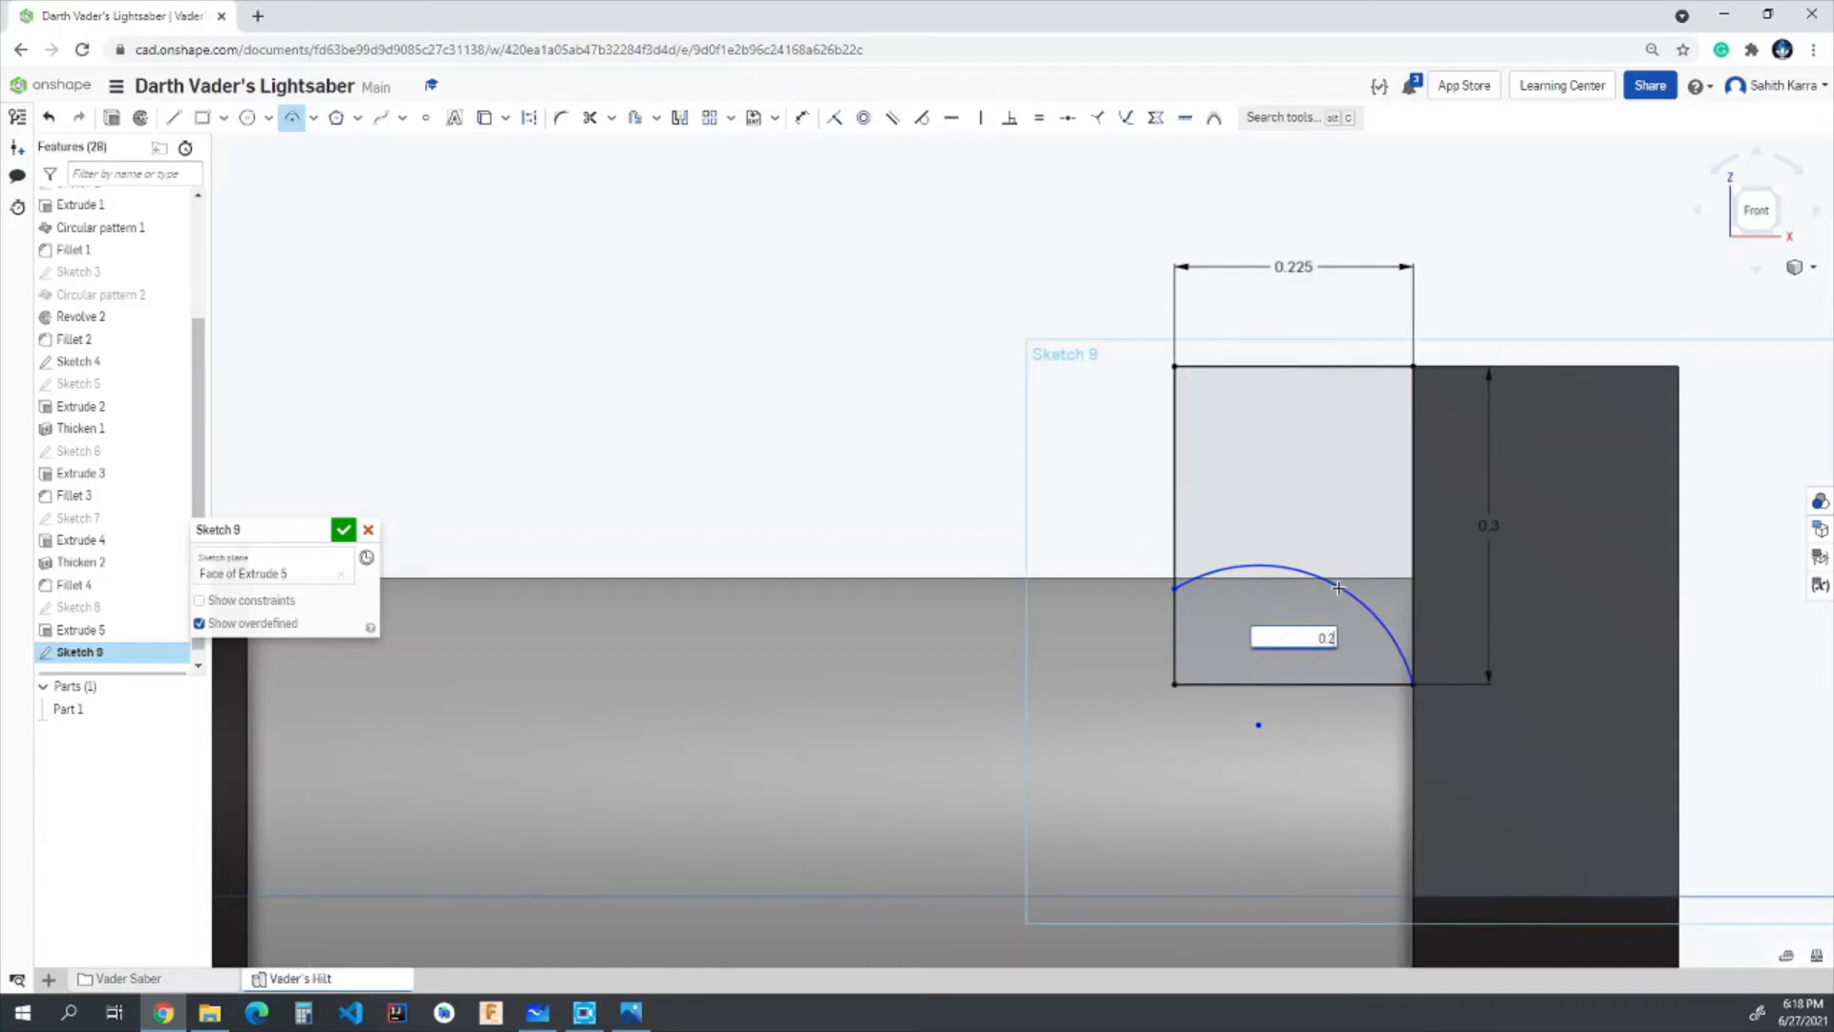
type(".2")
key("Return")
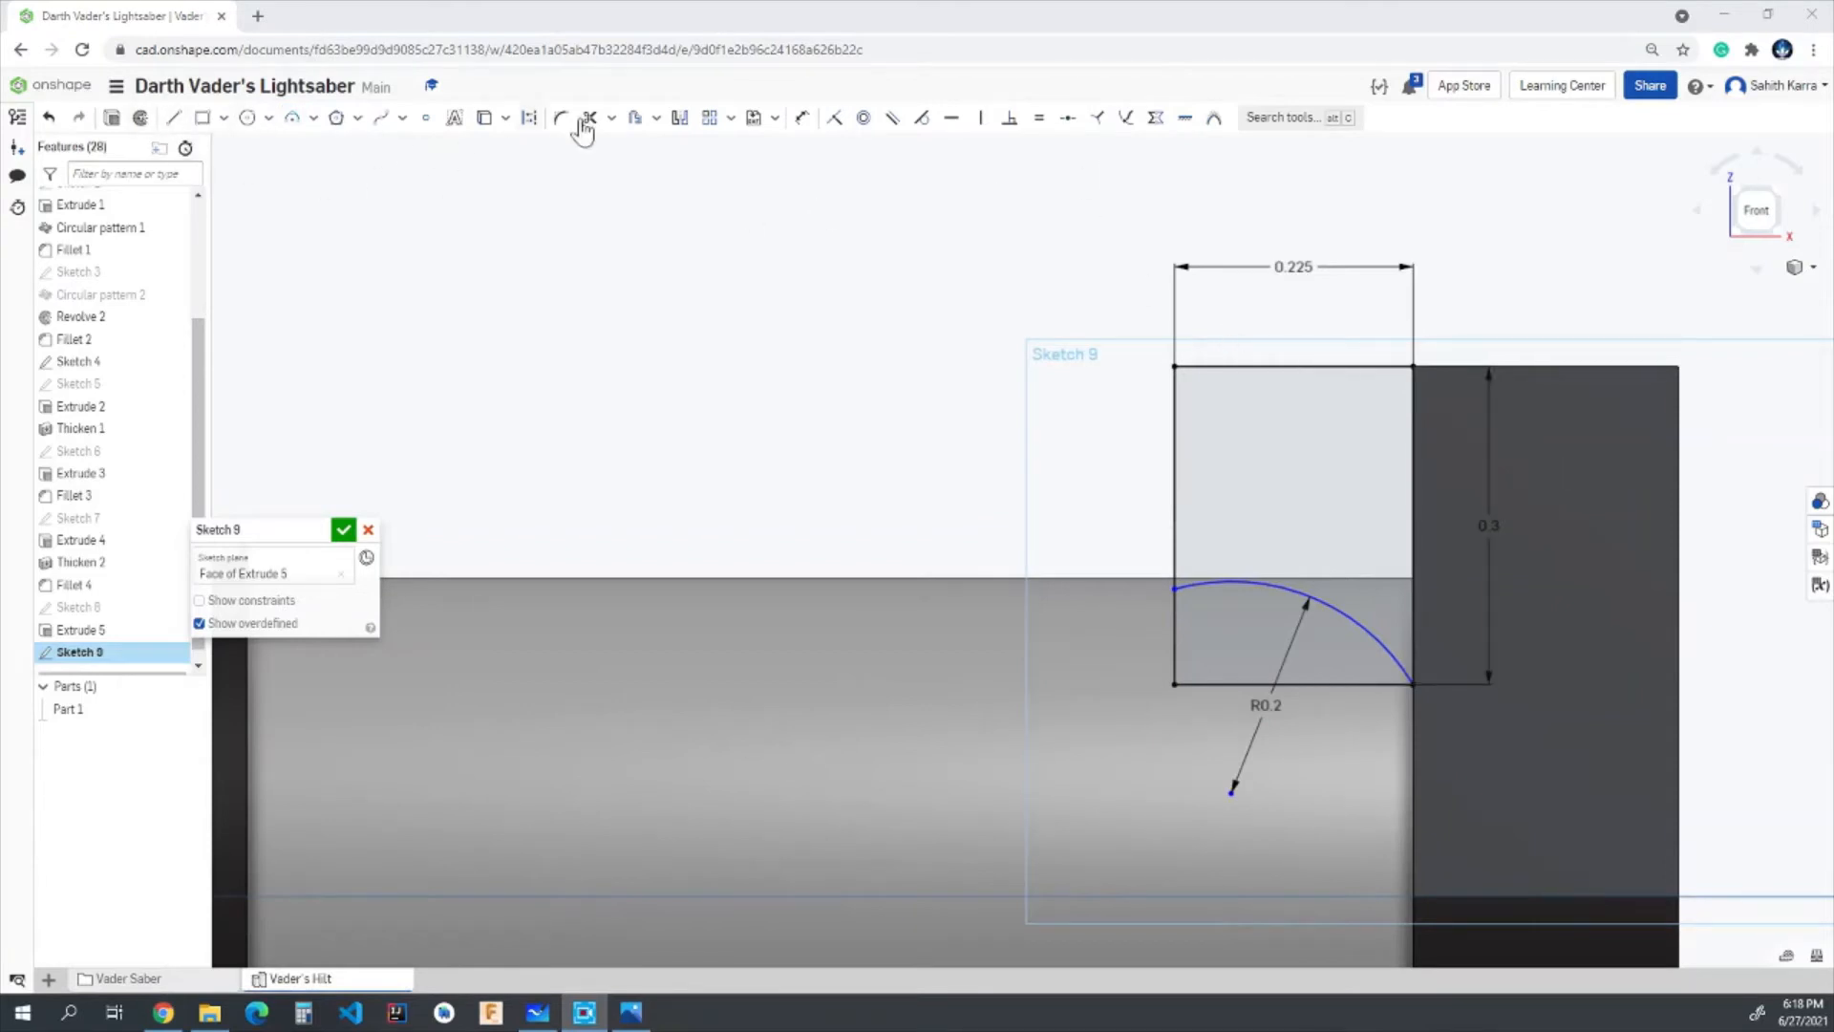
- Dimension the arc's free endpoint 0.055 in above the rectangle's lower corner and finish the sketch
left_click(803, 117)
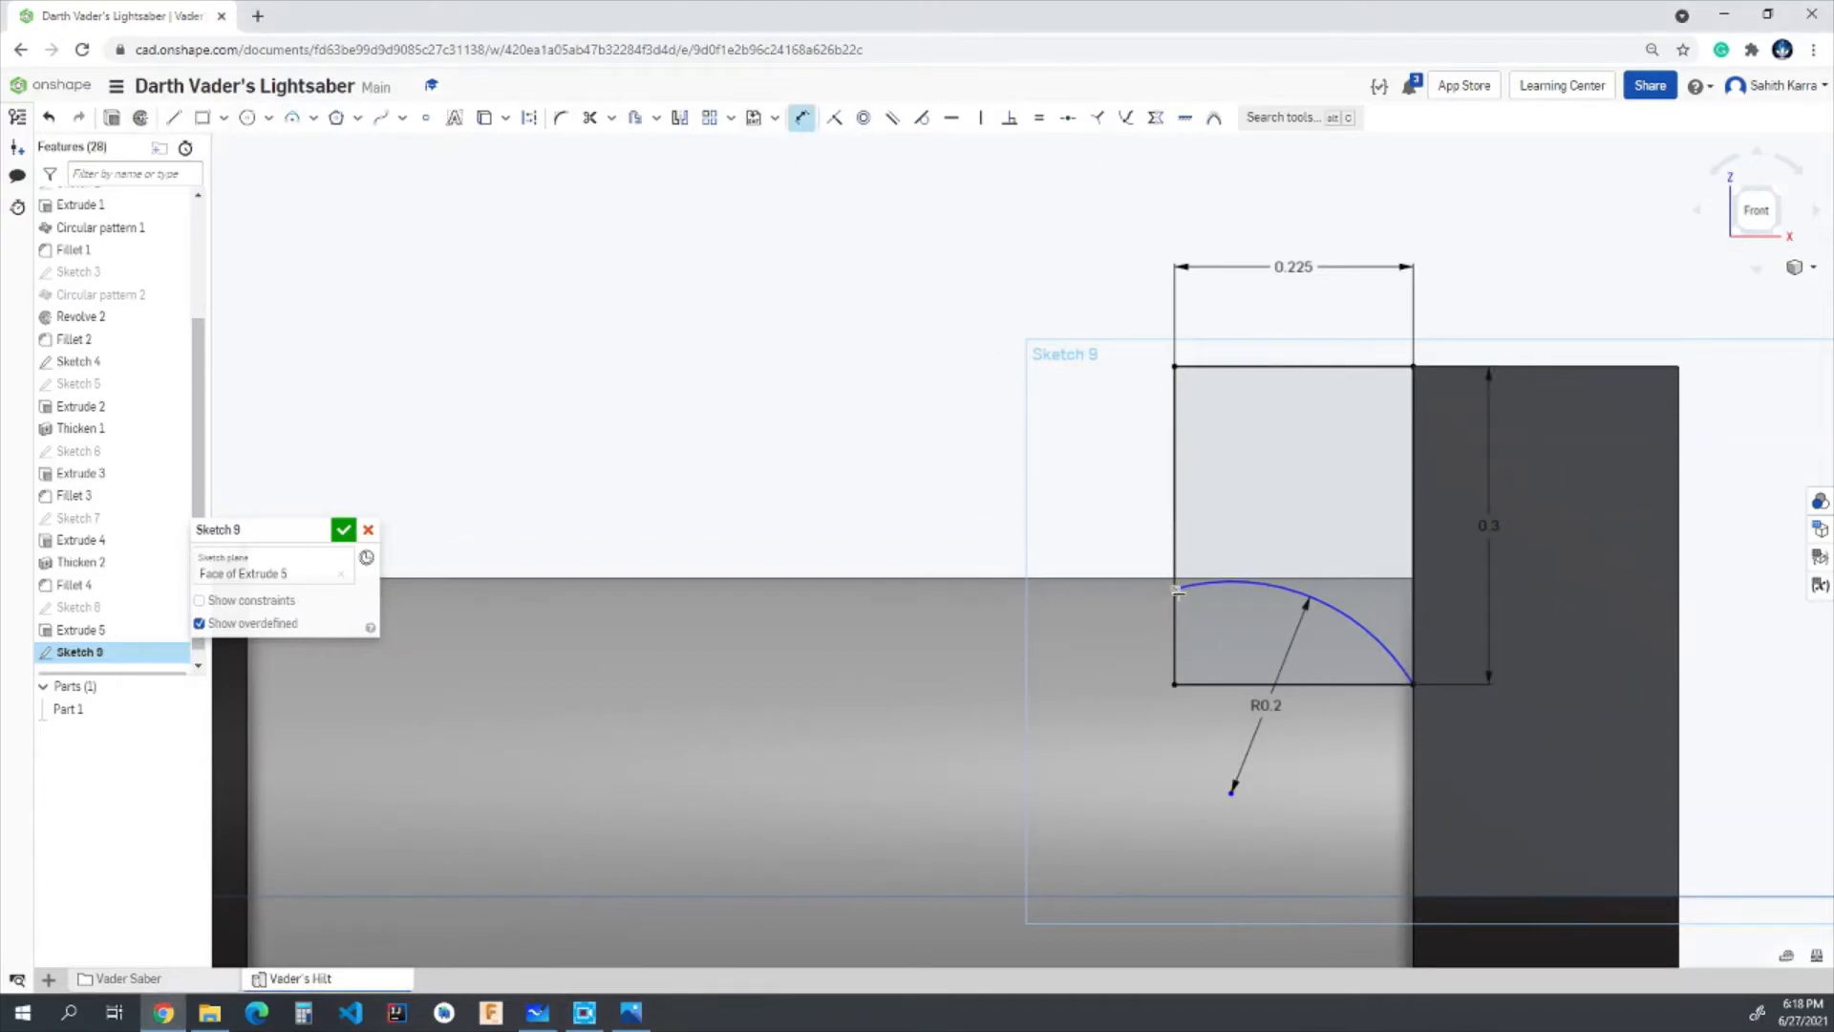
left_click(1176, 684)
left_click(1087, 655)
type("0.")
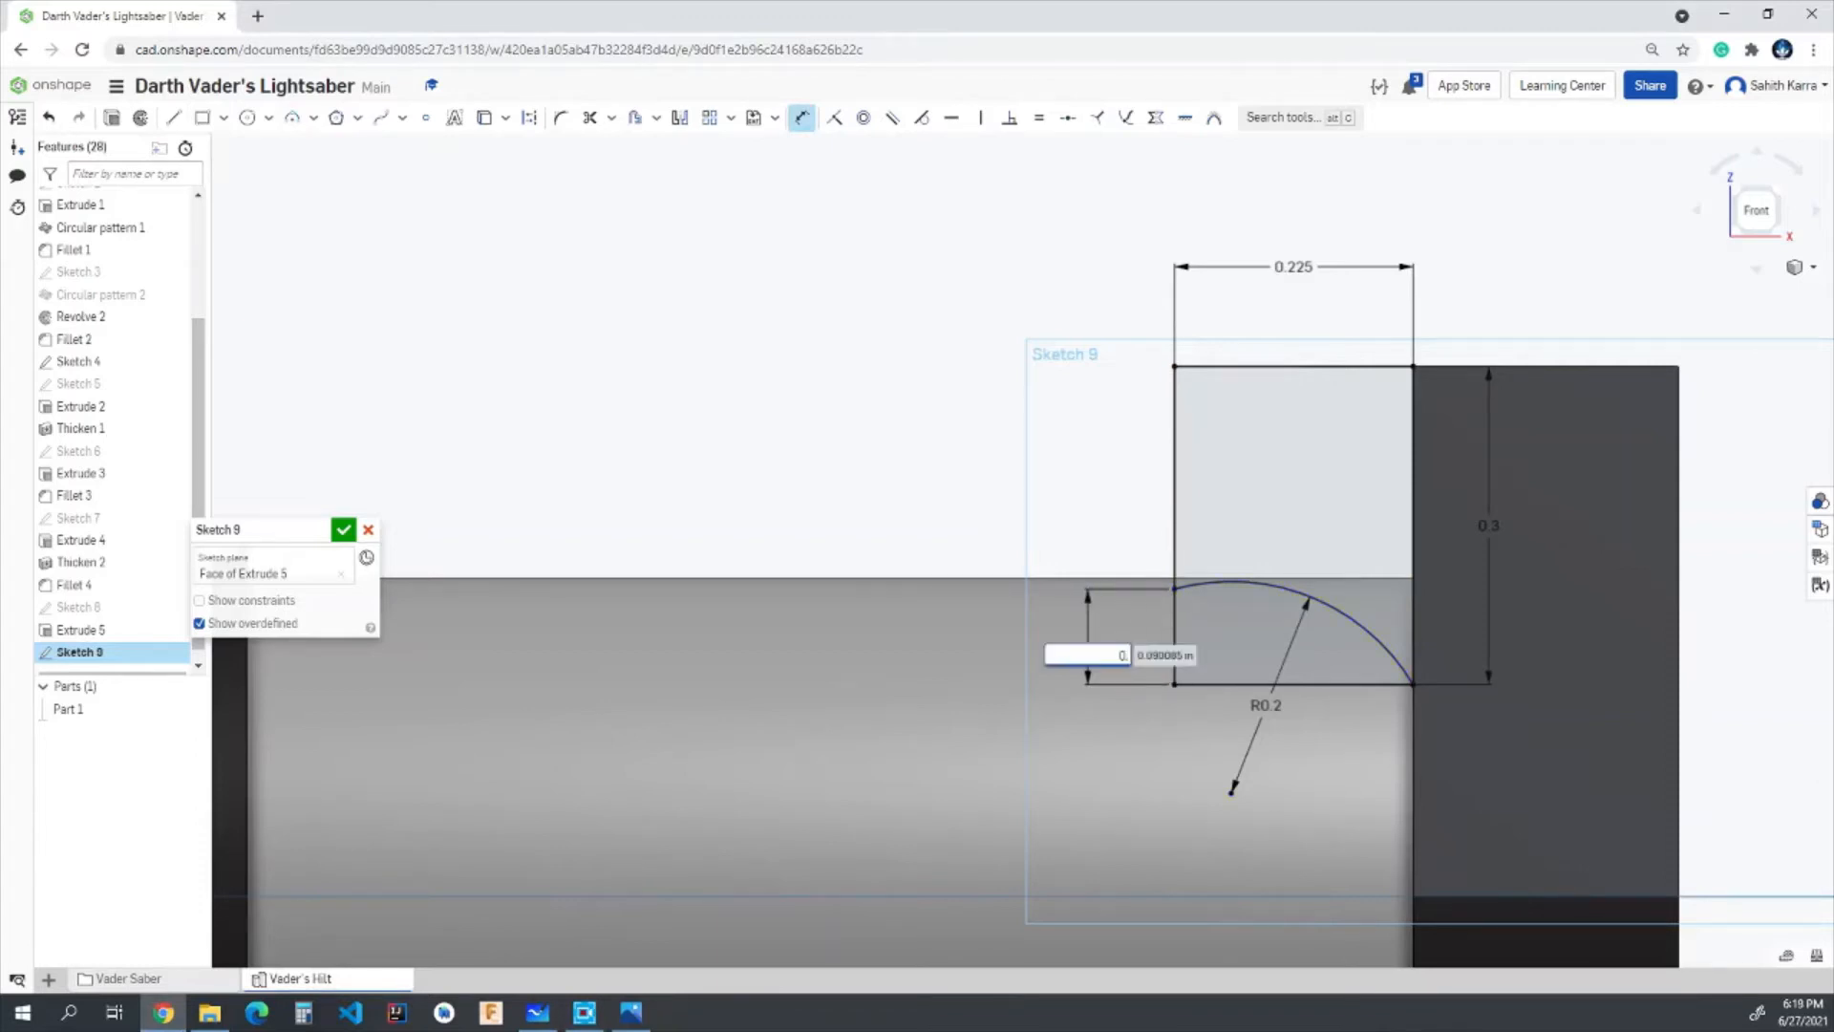
type("055")
key("Return")
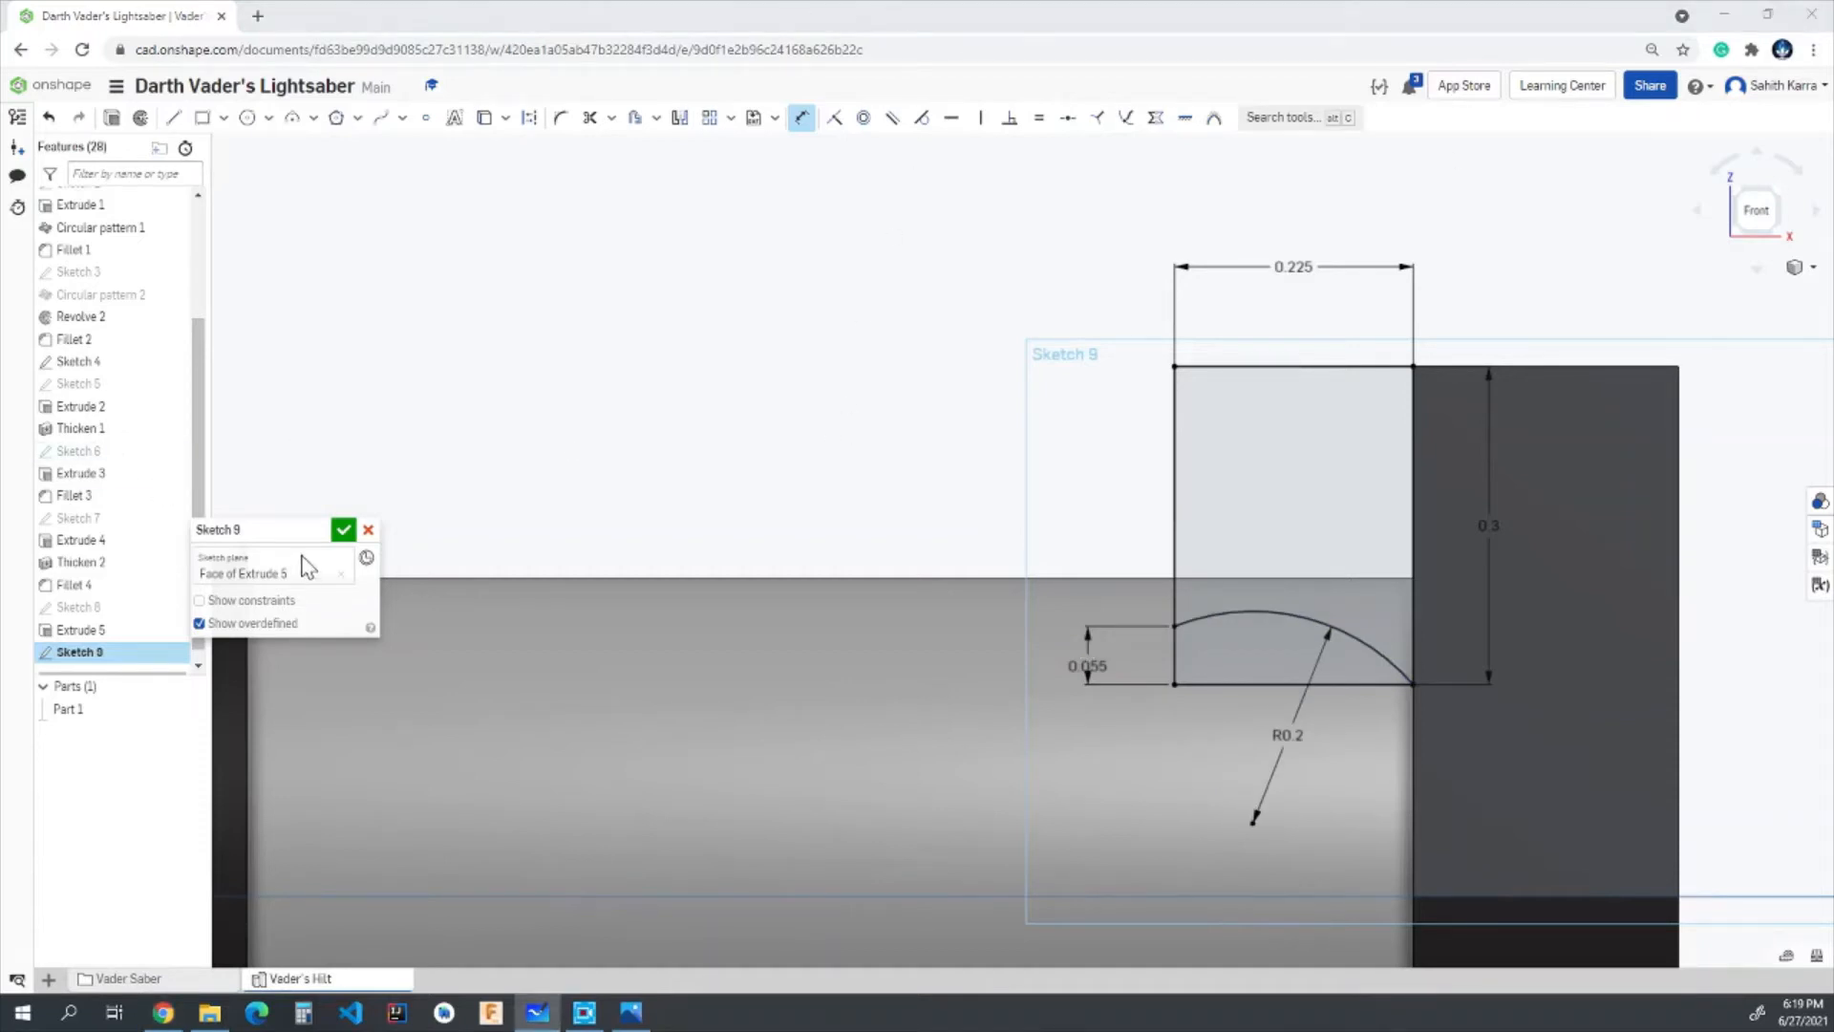
left_click(343, 530)
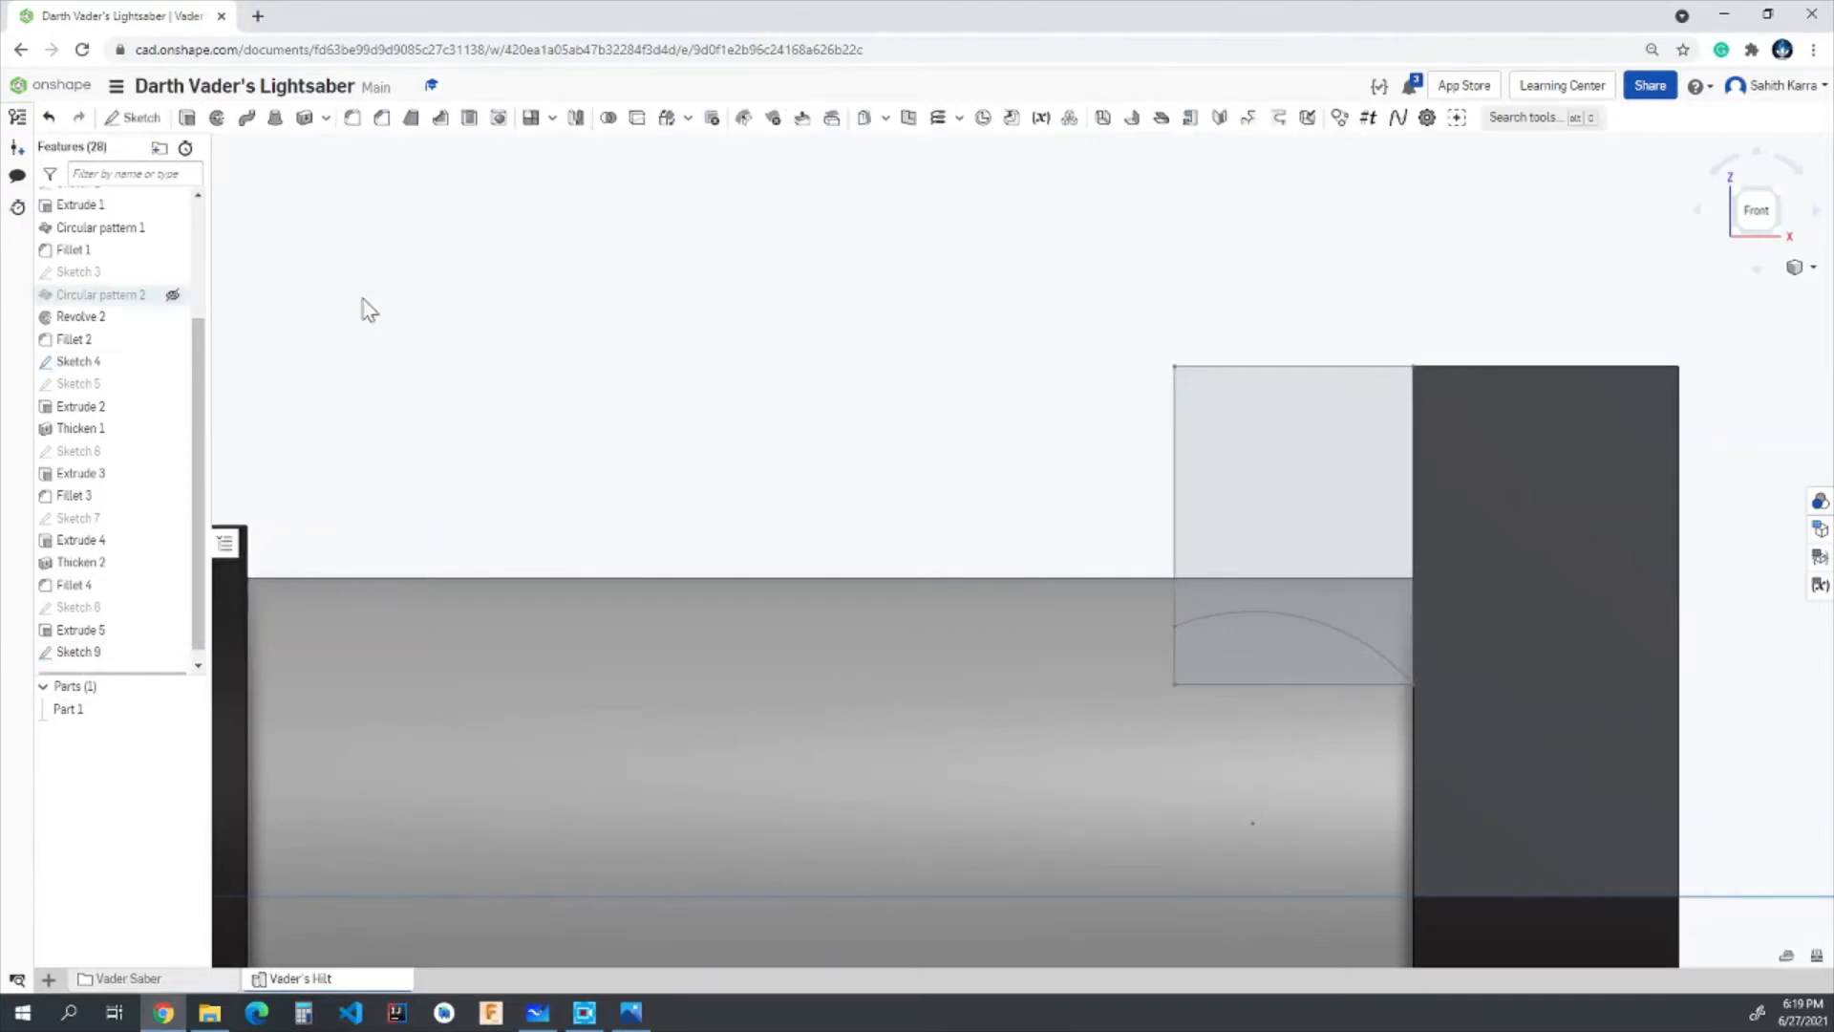
- Extrude the arc-bottomed sketch region 0.85 in across the end plate in the flipped direction, adding it to the existing part
left_click(187, 118)
left_click(1282, 489)
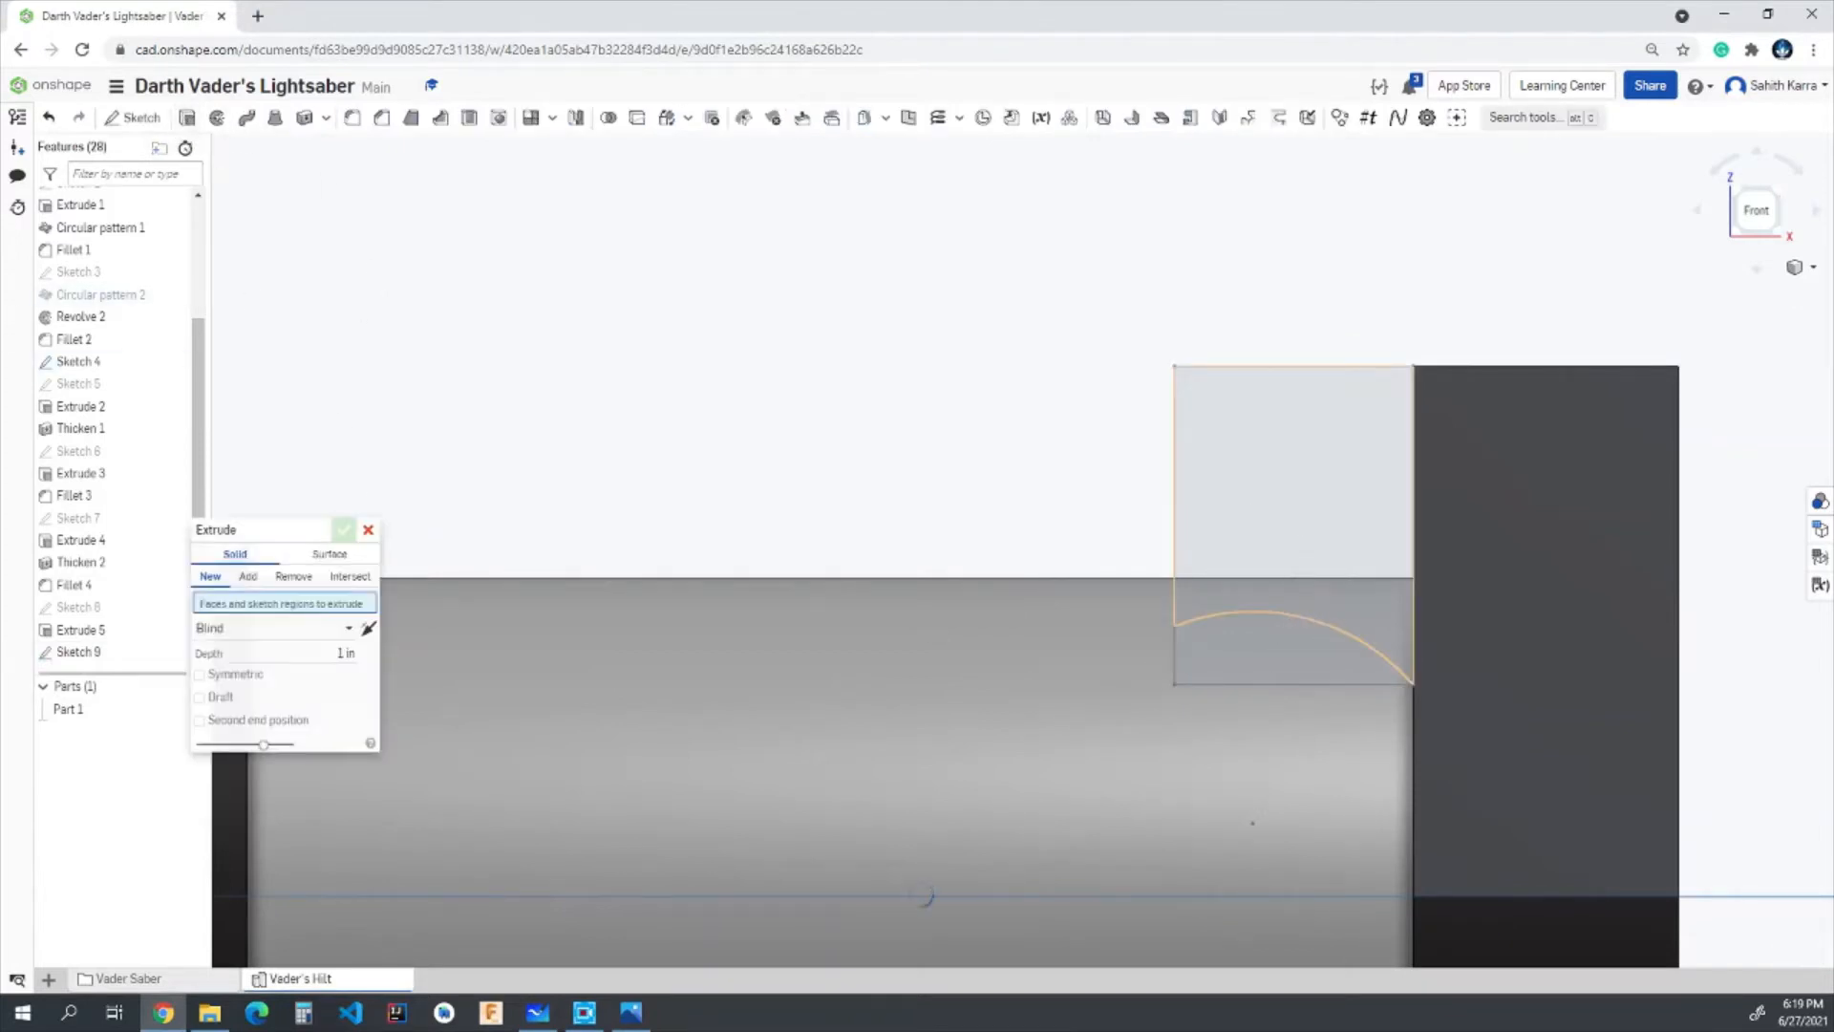
mouse_move(948, 457)
right_mouse_down()
mouse_move(1013, 478)
mouse_move(1023, 525)
right_mouse_up()
scroll(1021, 527, "down", 1)
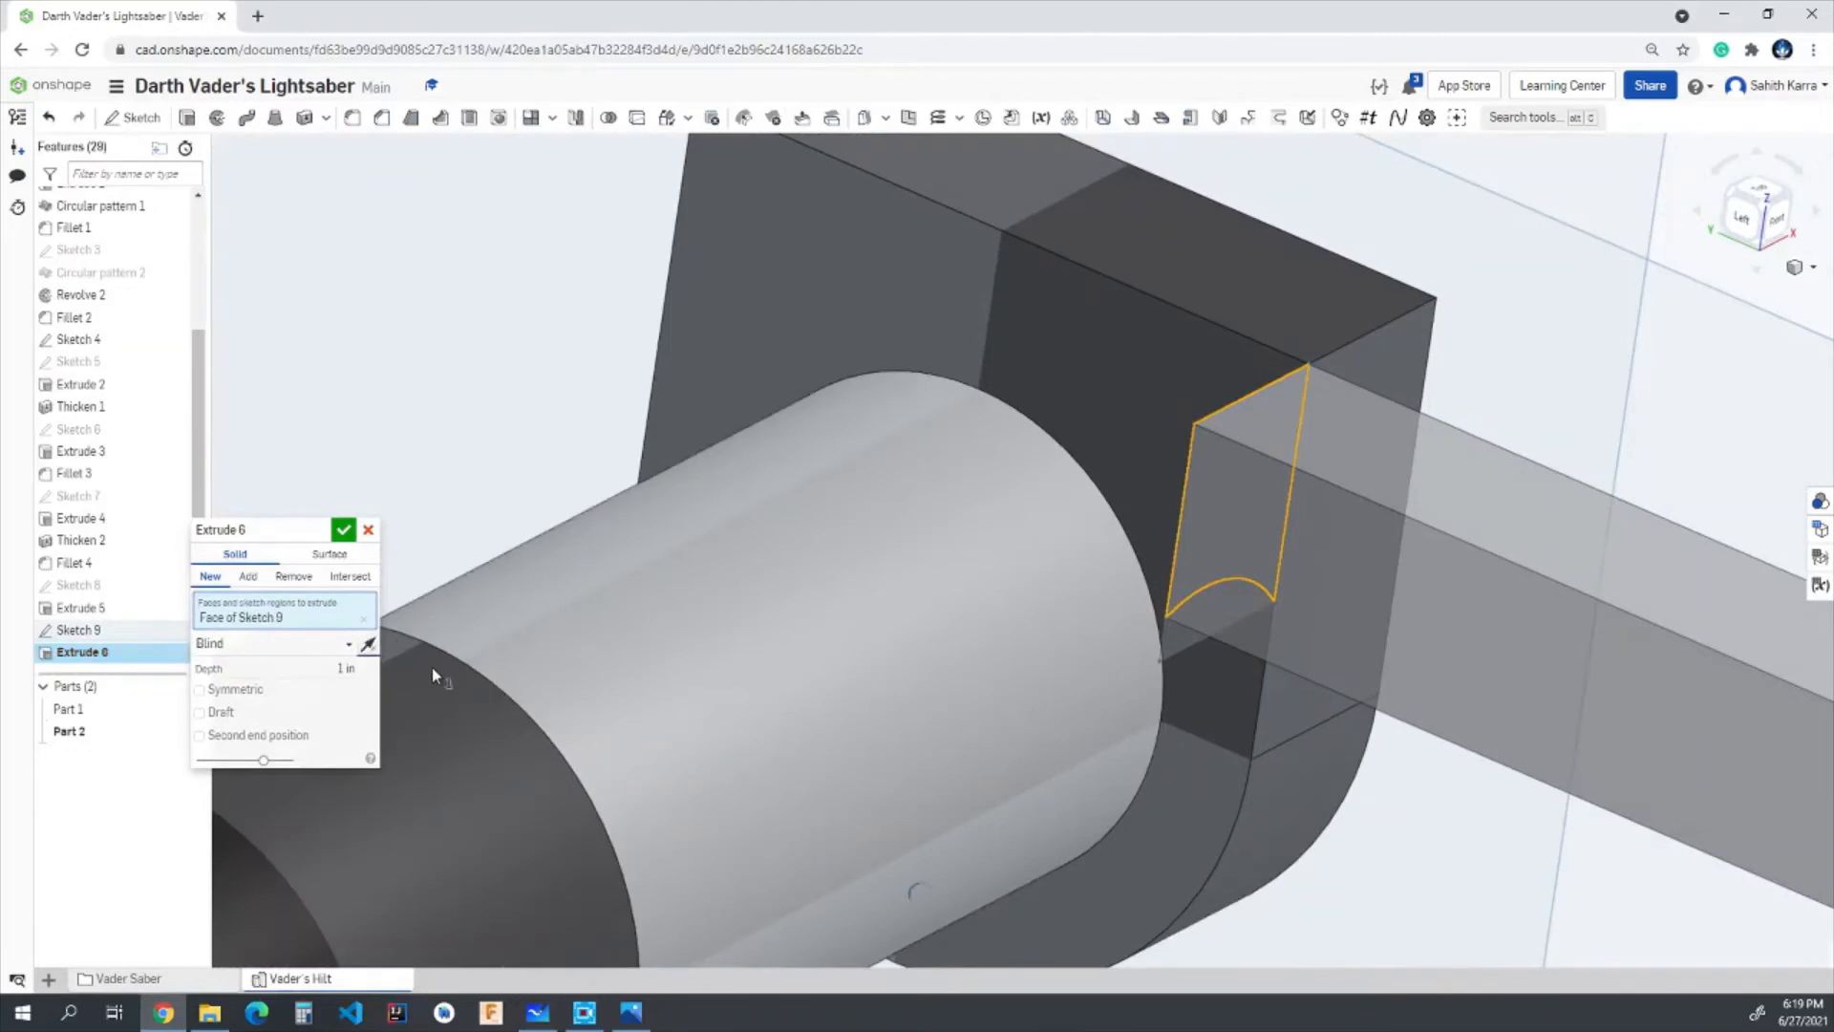
left_click(368, 646)
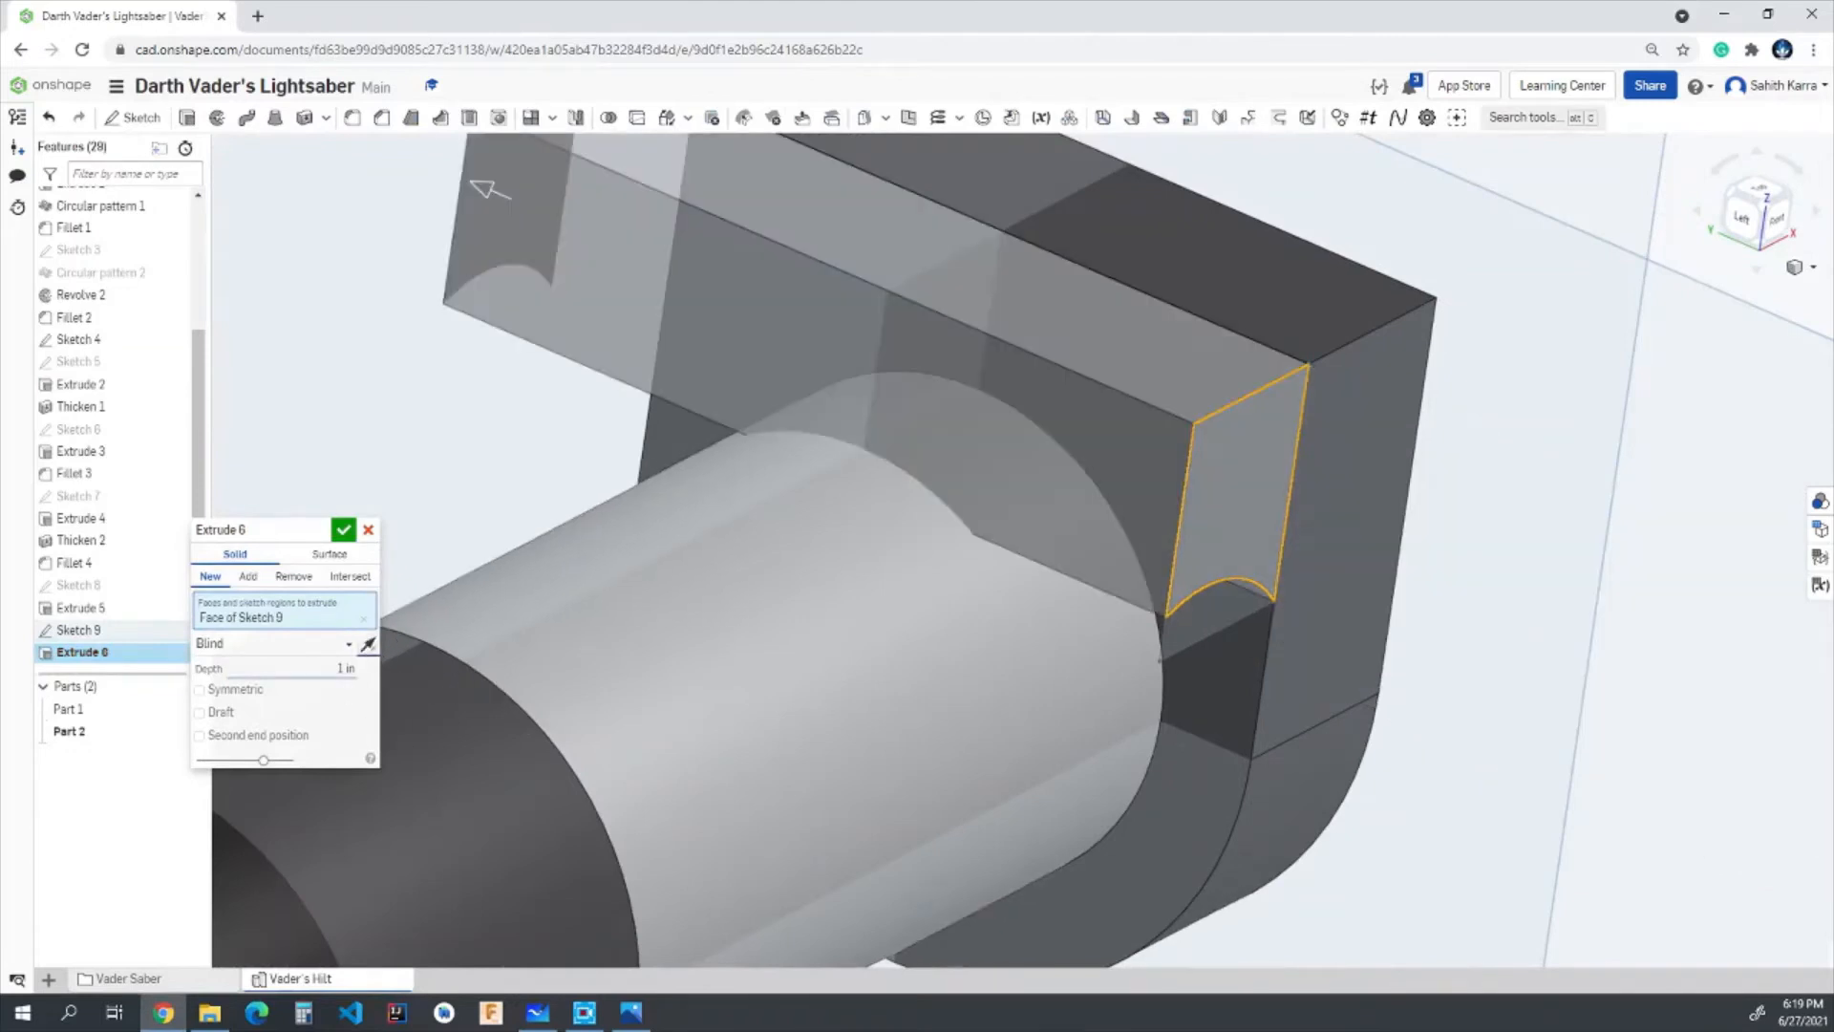
left_click(249, 577)
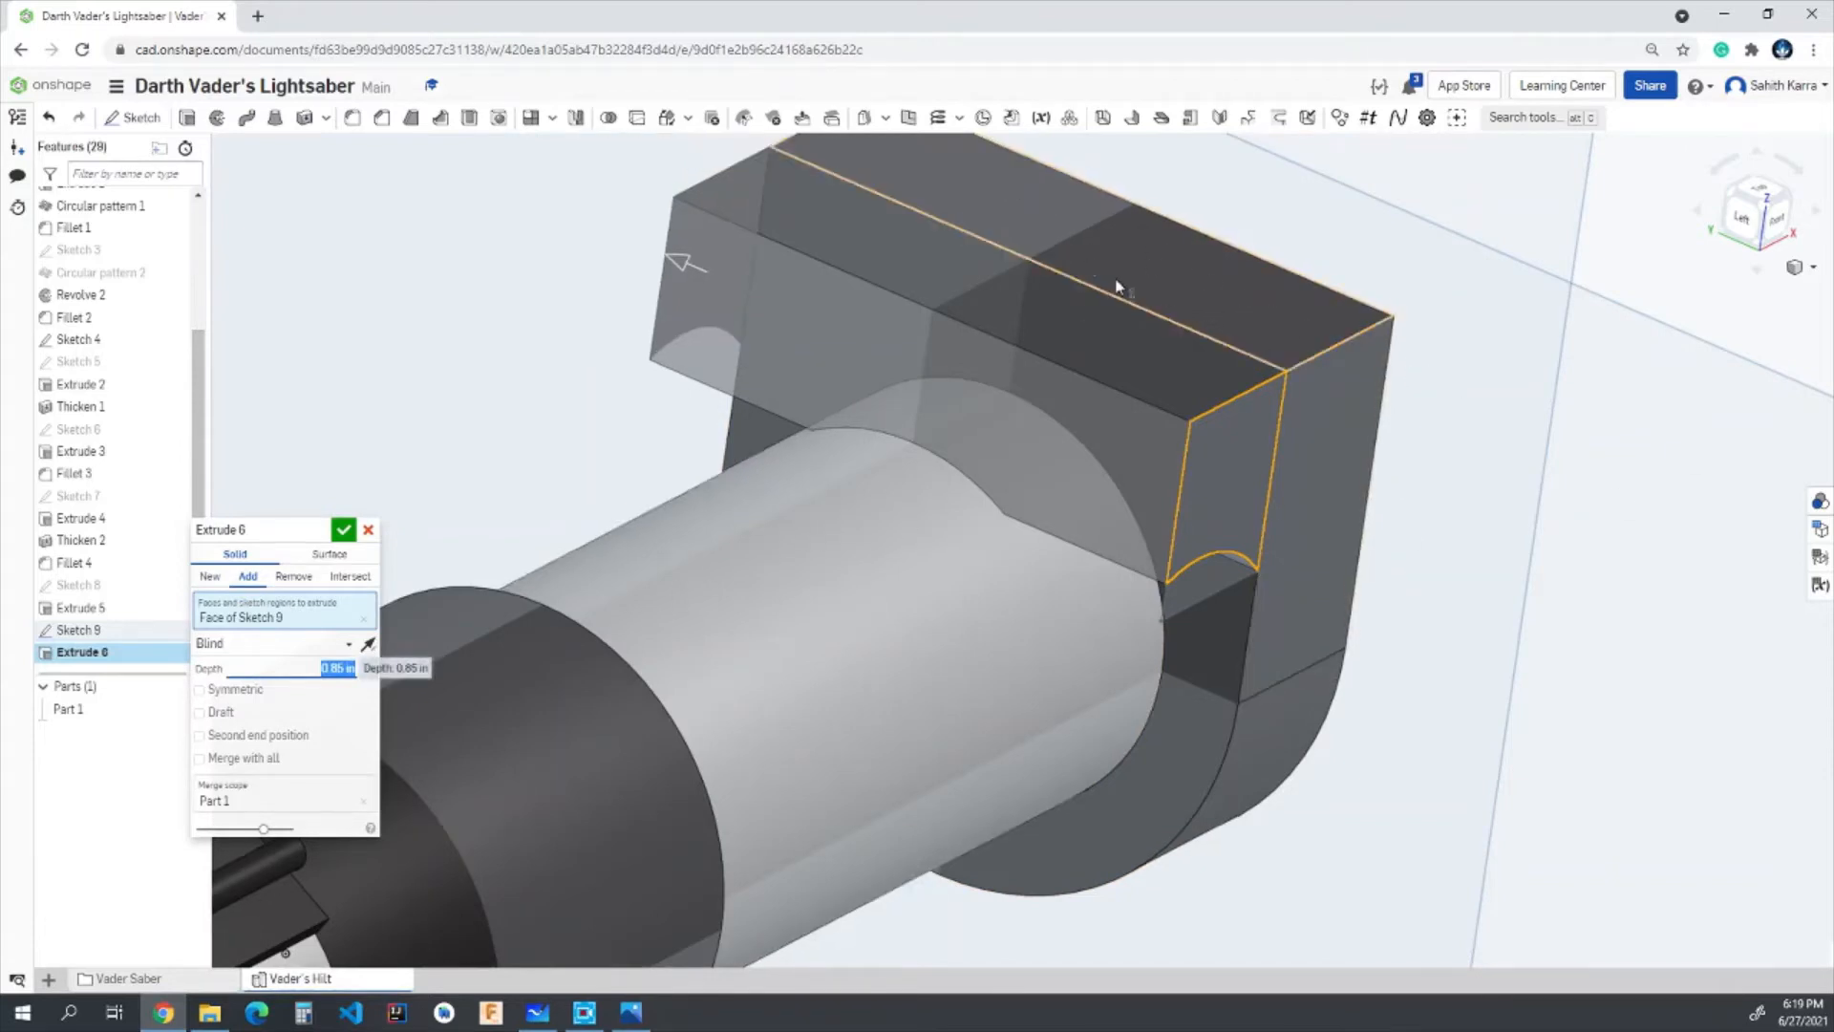
left_click(344, 529)
- Start a new sketch on the end plate's outer U-shaped face, viewed straight on from the Right
right_click_drag(635, 515, 1286, 414)
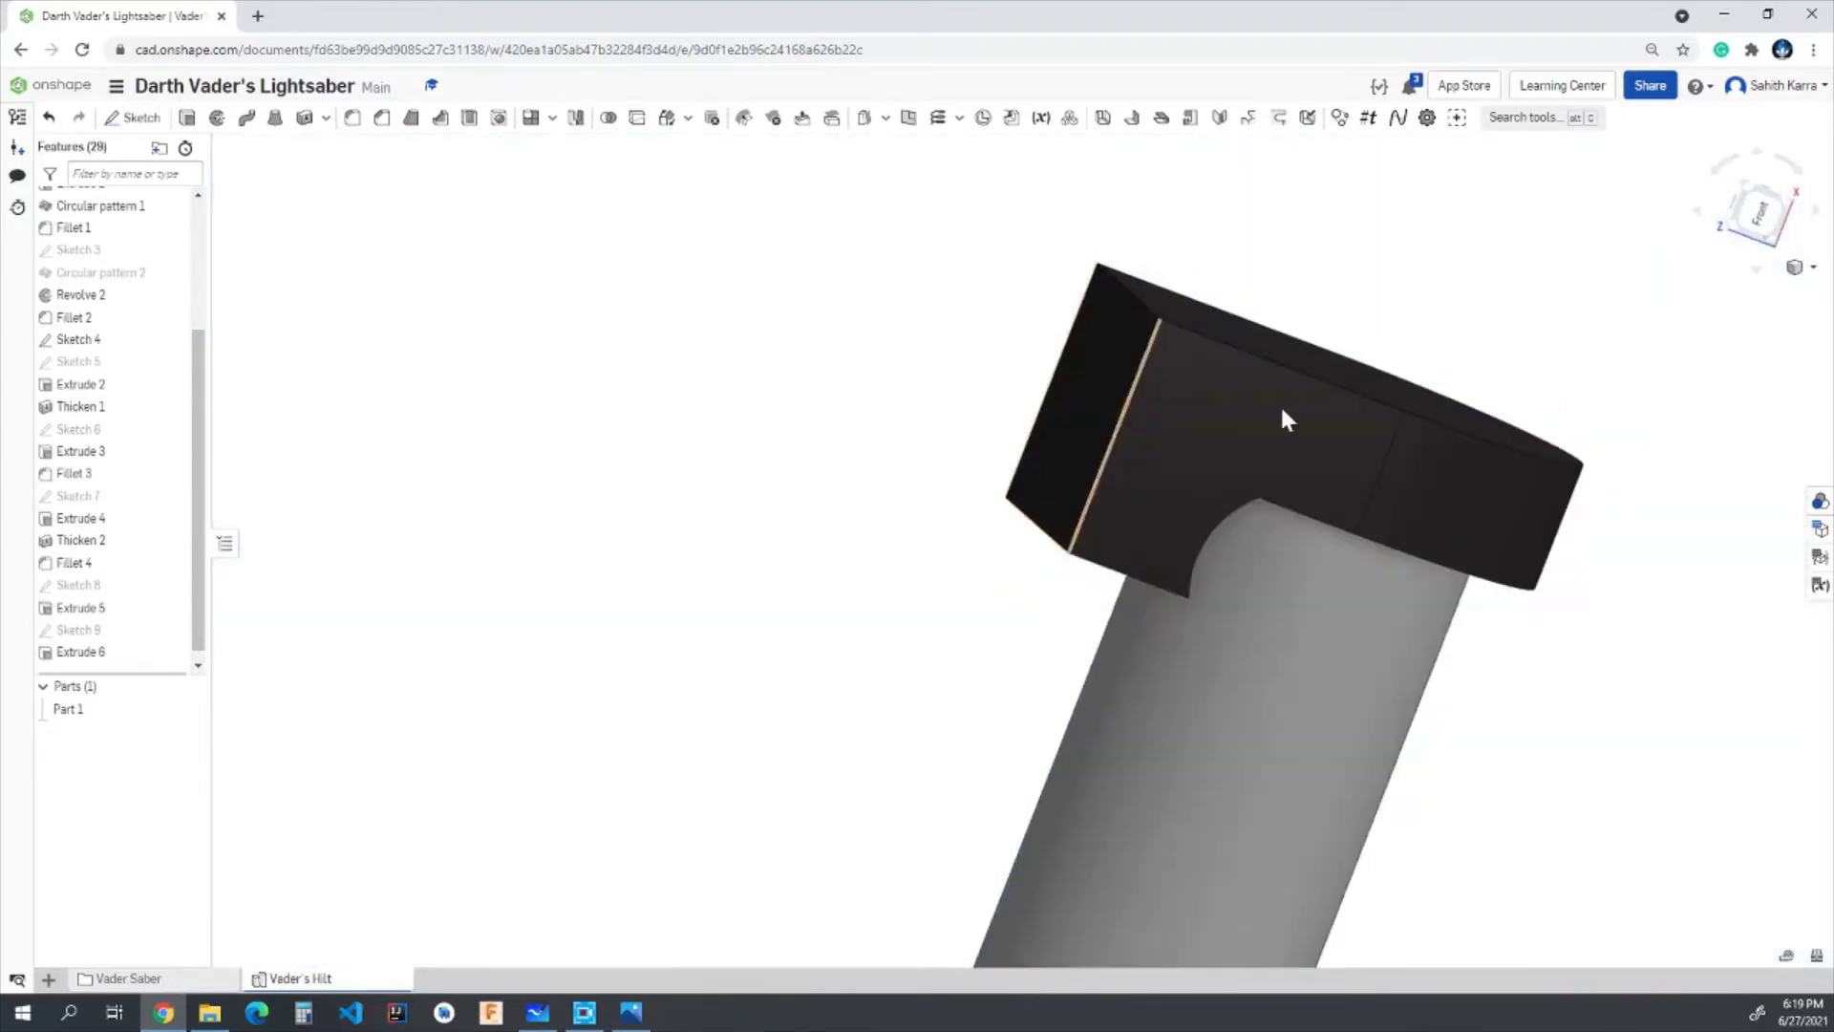
scroll(1682, 534, "down", 7)
right_click_drag(1682, 535, 1612, 537)
scroll(1612, 540, "up", 5)
right_click_drag(1528, 593, 1460, 695)
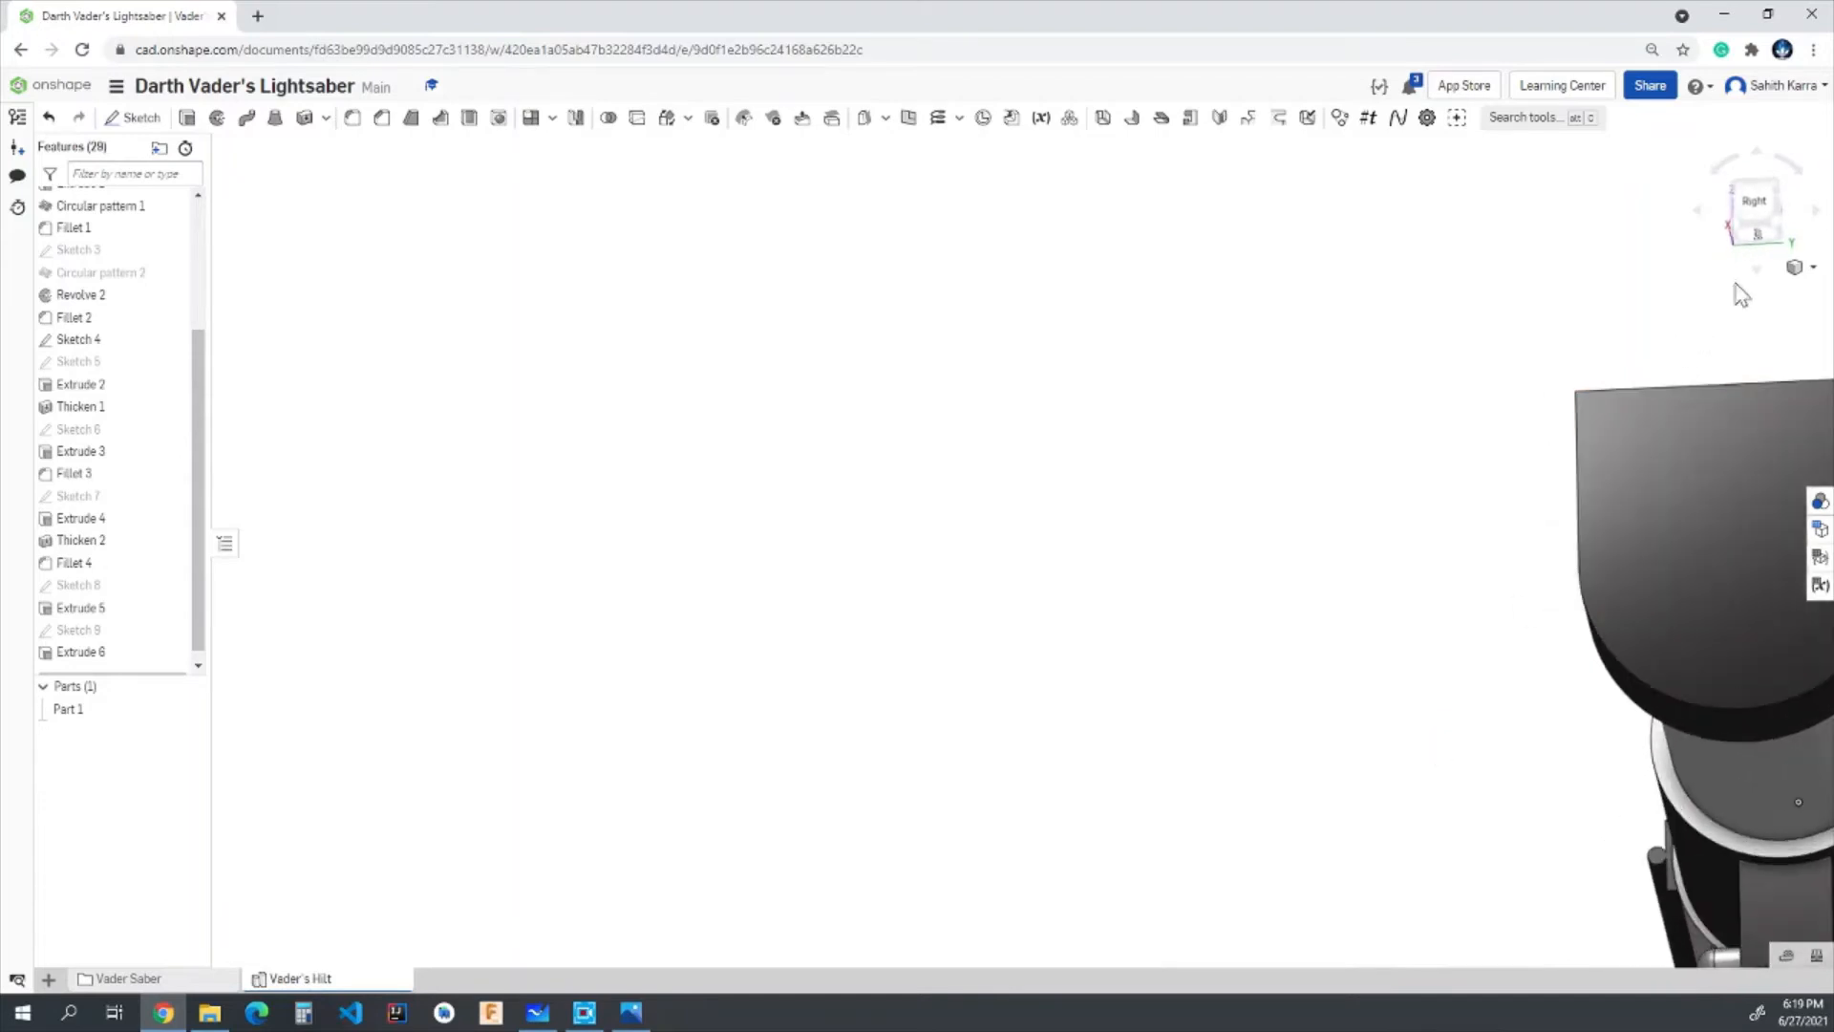
left_click(1756, 205)
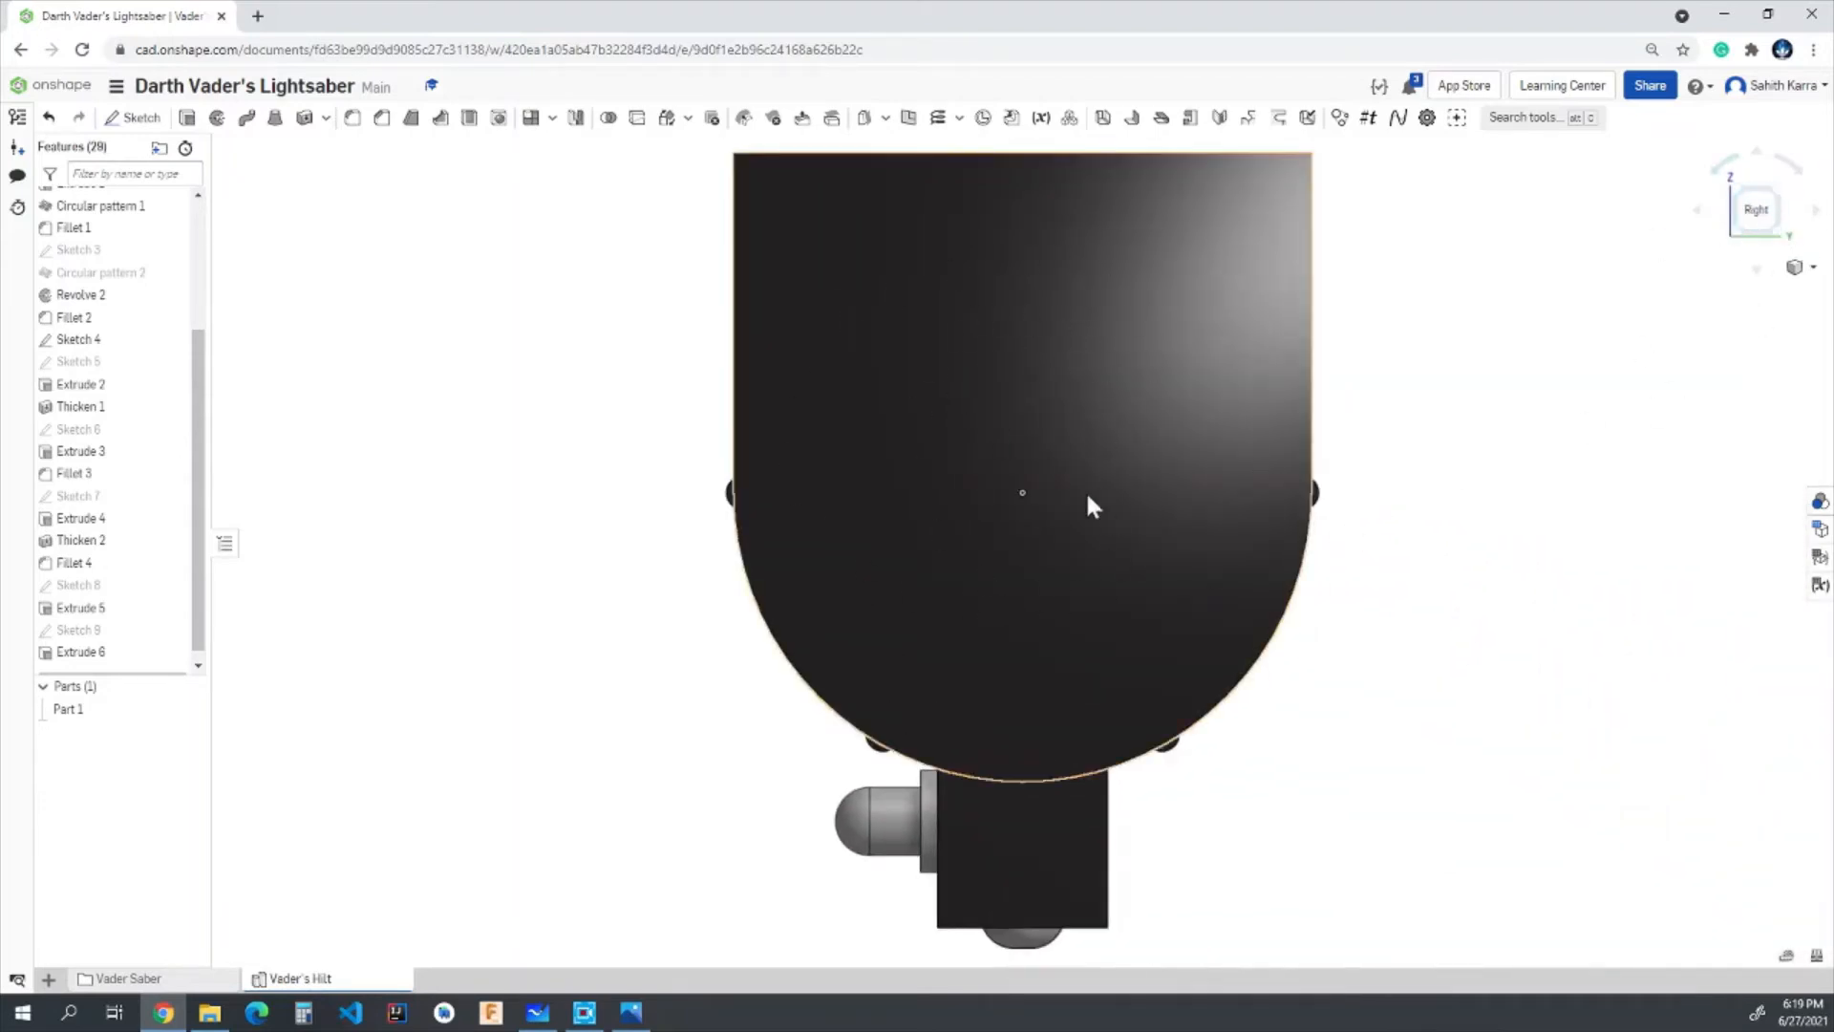
key("shift+s")
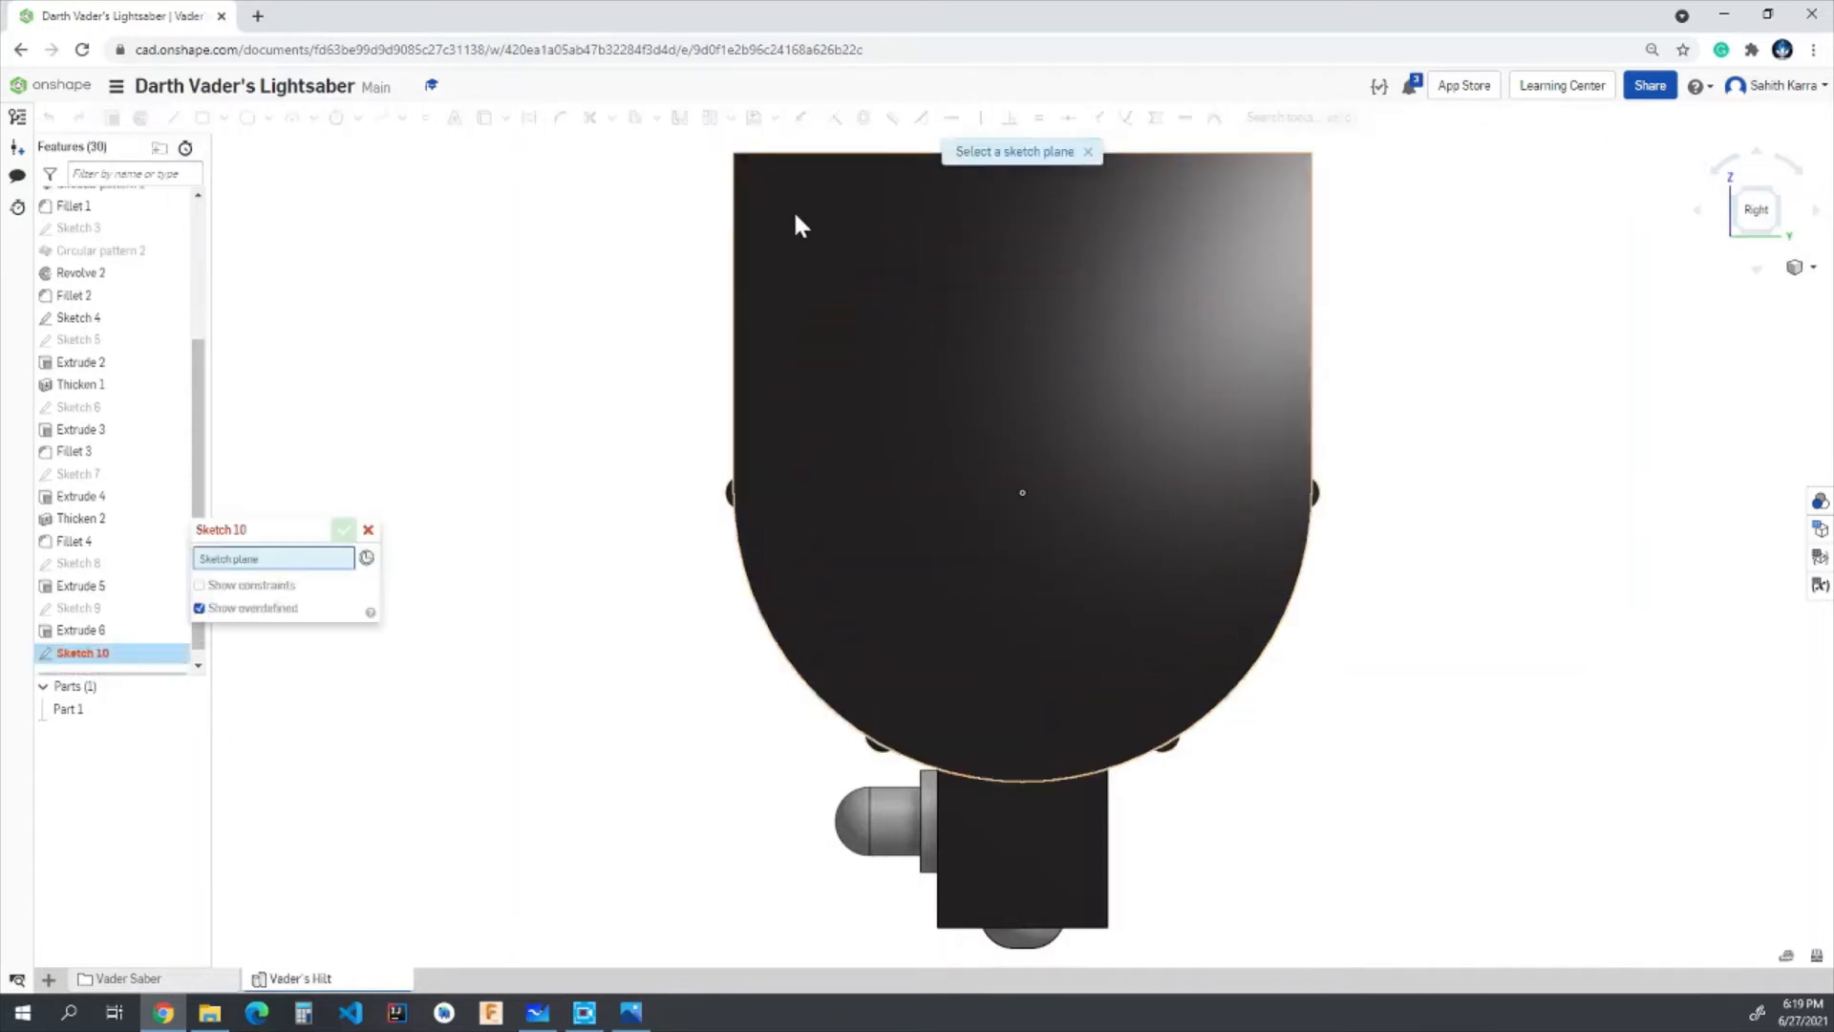
left_click(798, 219)
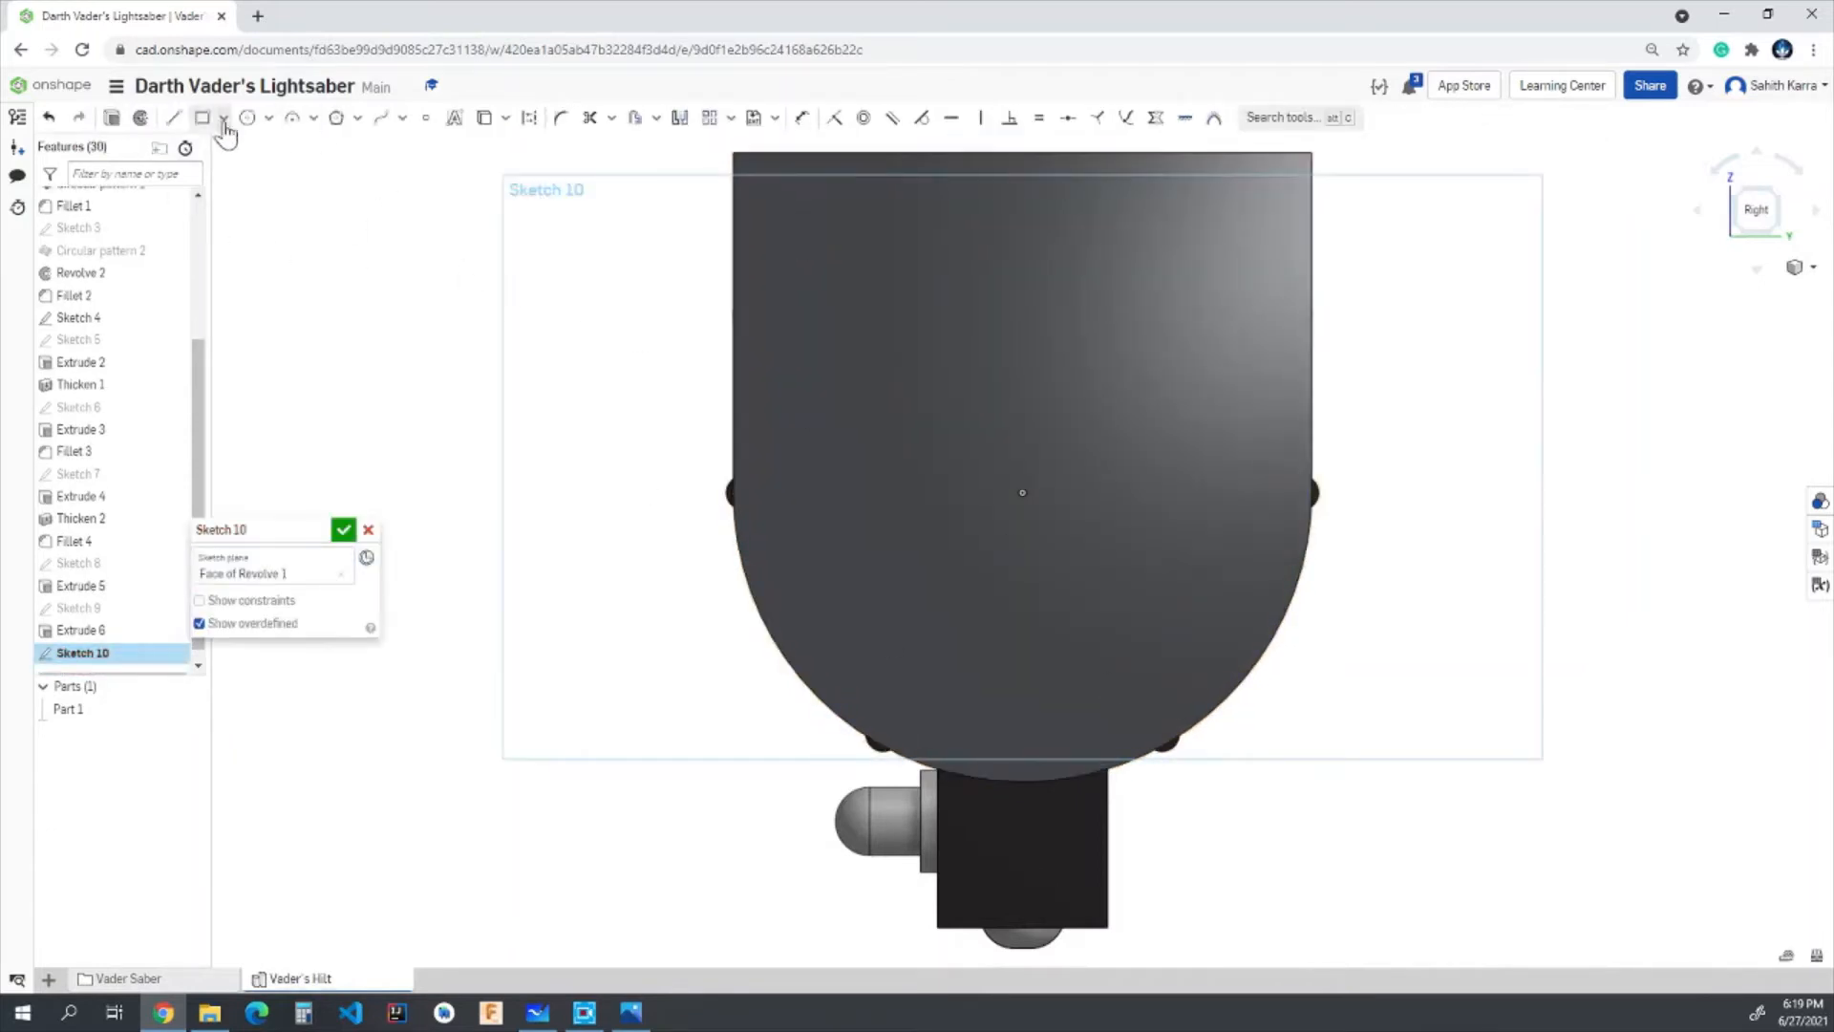
- Draw two concentric circles with diameters 0.675 in and 0.725 in, centred on the face's centre point, and finish the sketch
left_click(247, 131)
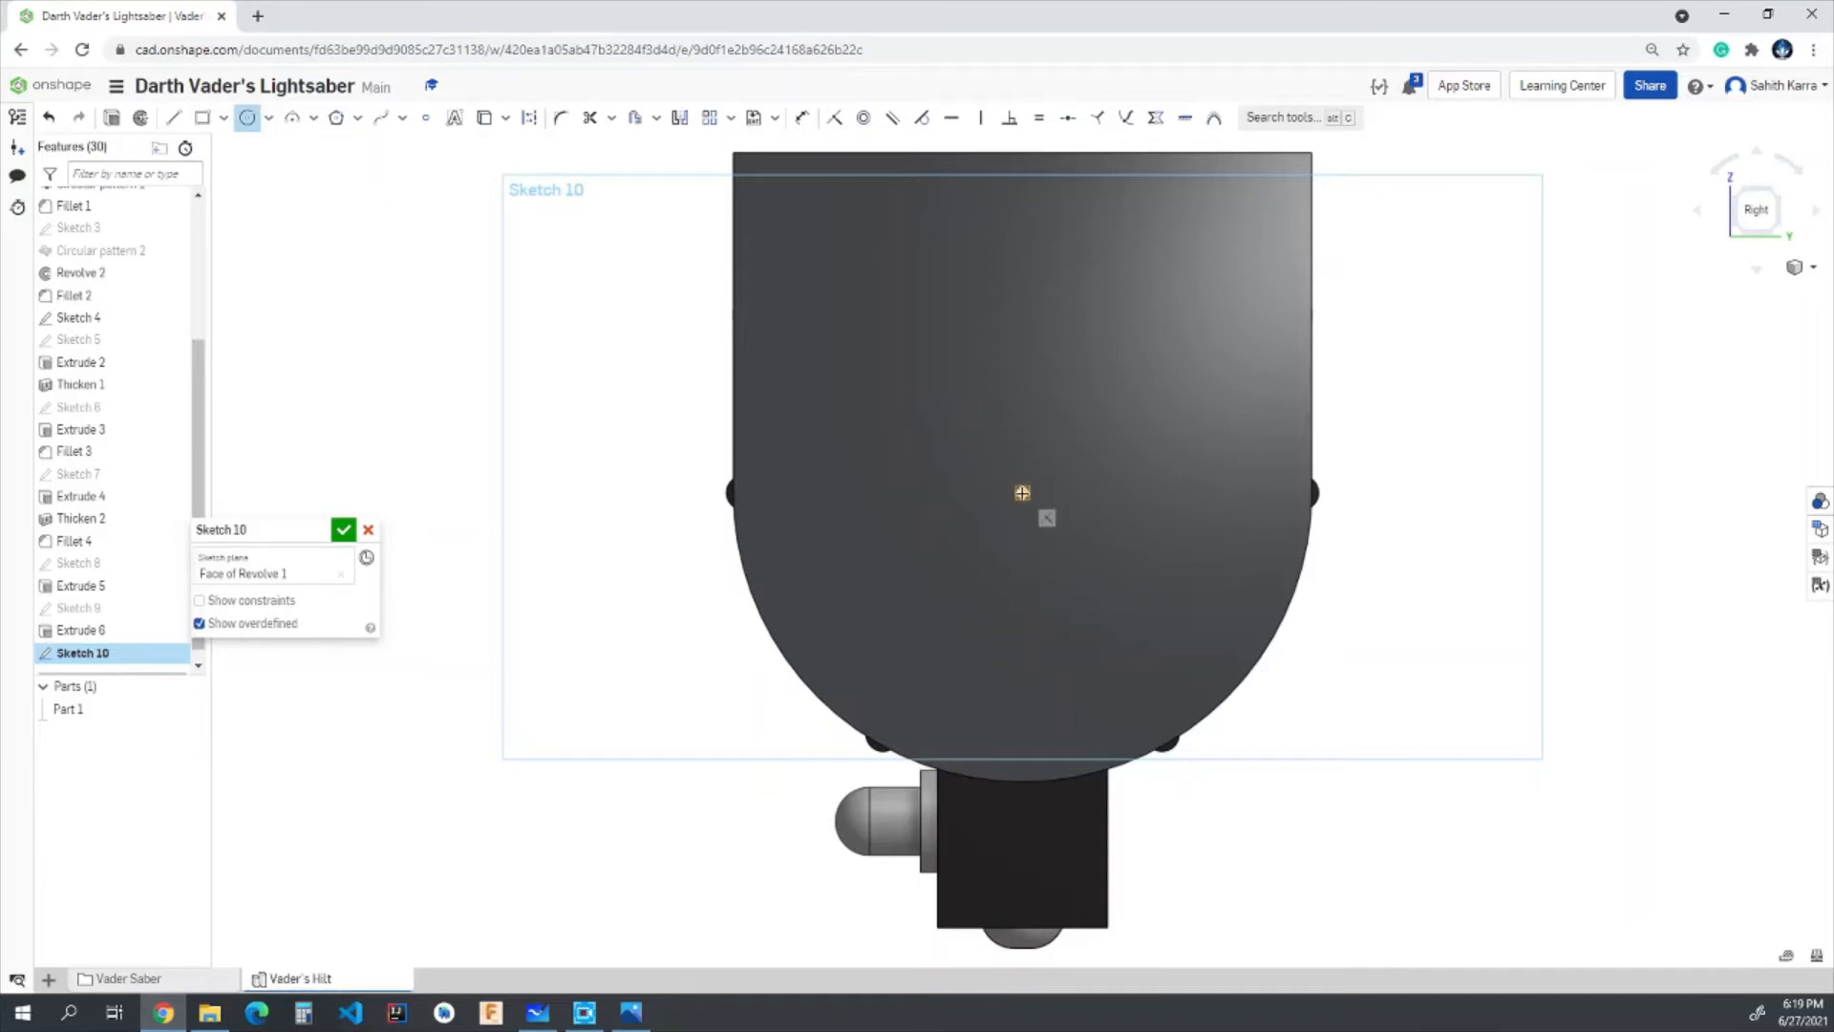
left_click(1023, 491)
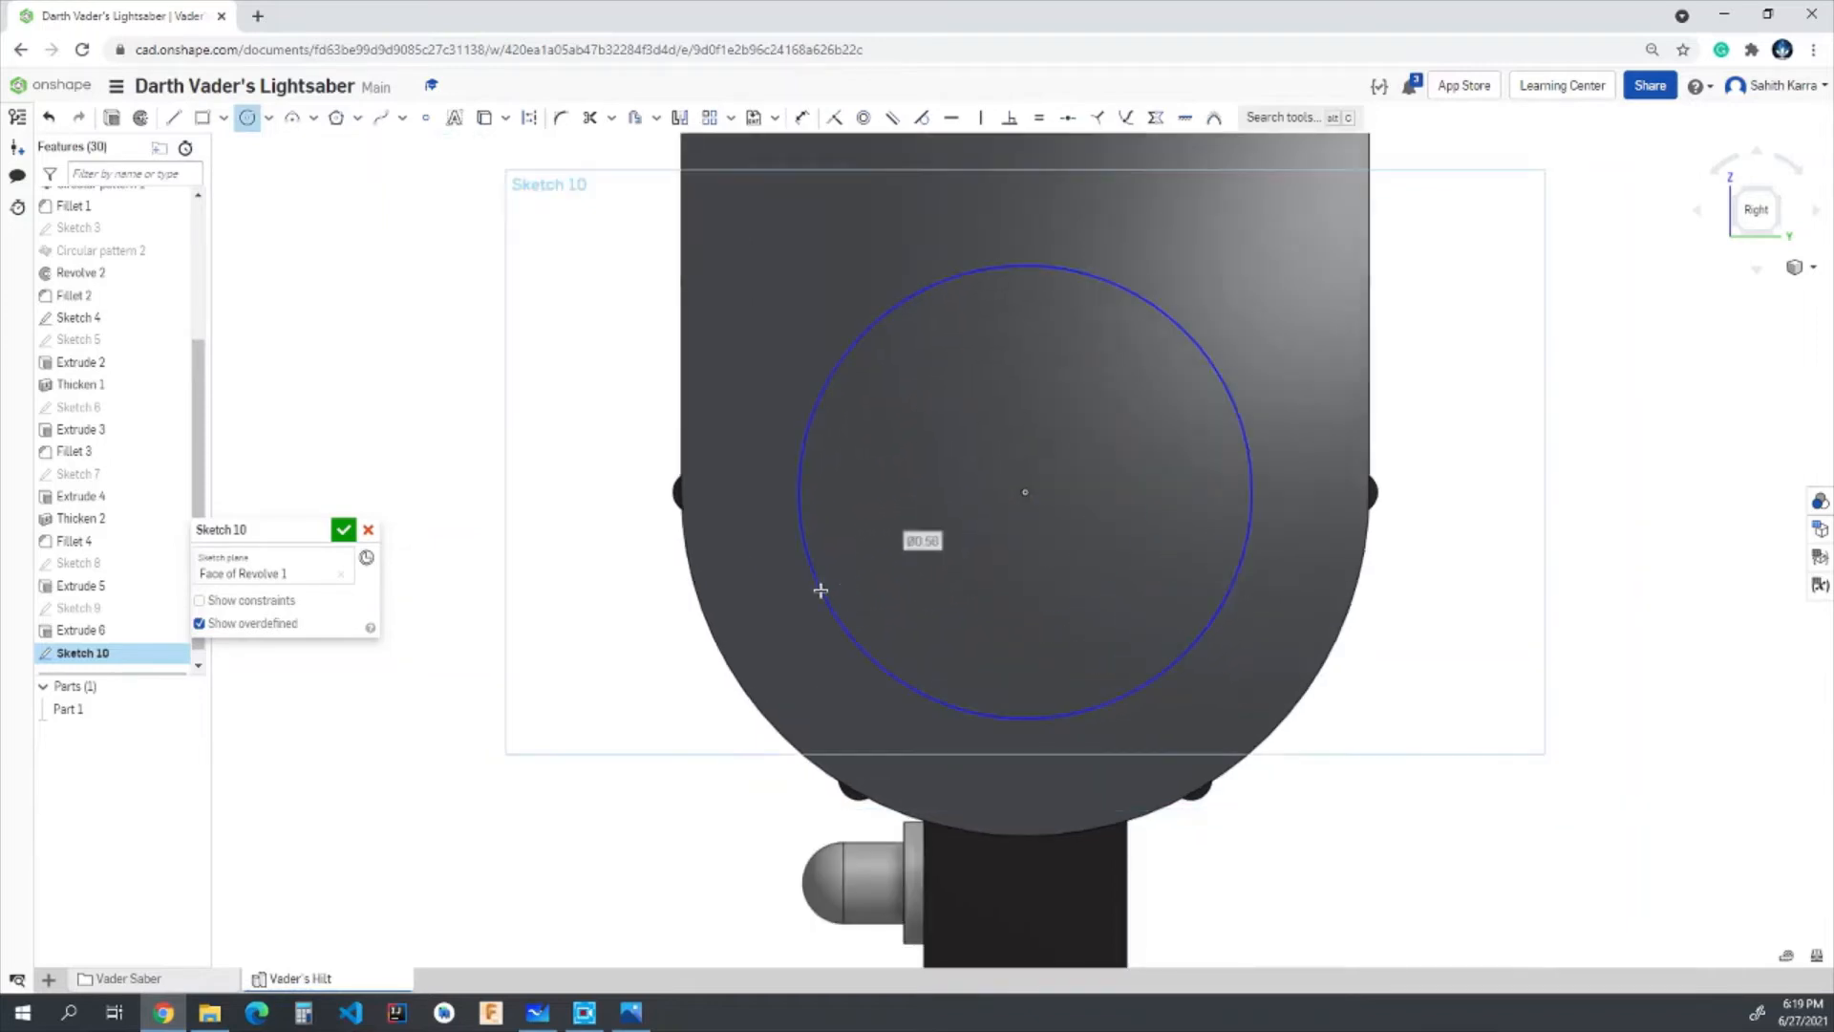
type("0.675")
key("Return")
left_click(1025, 492)
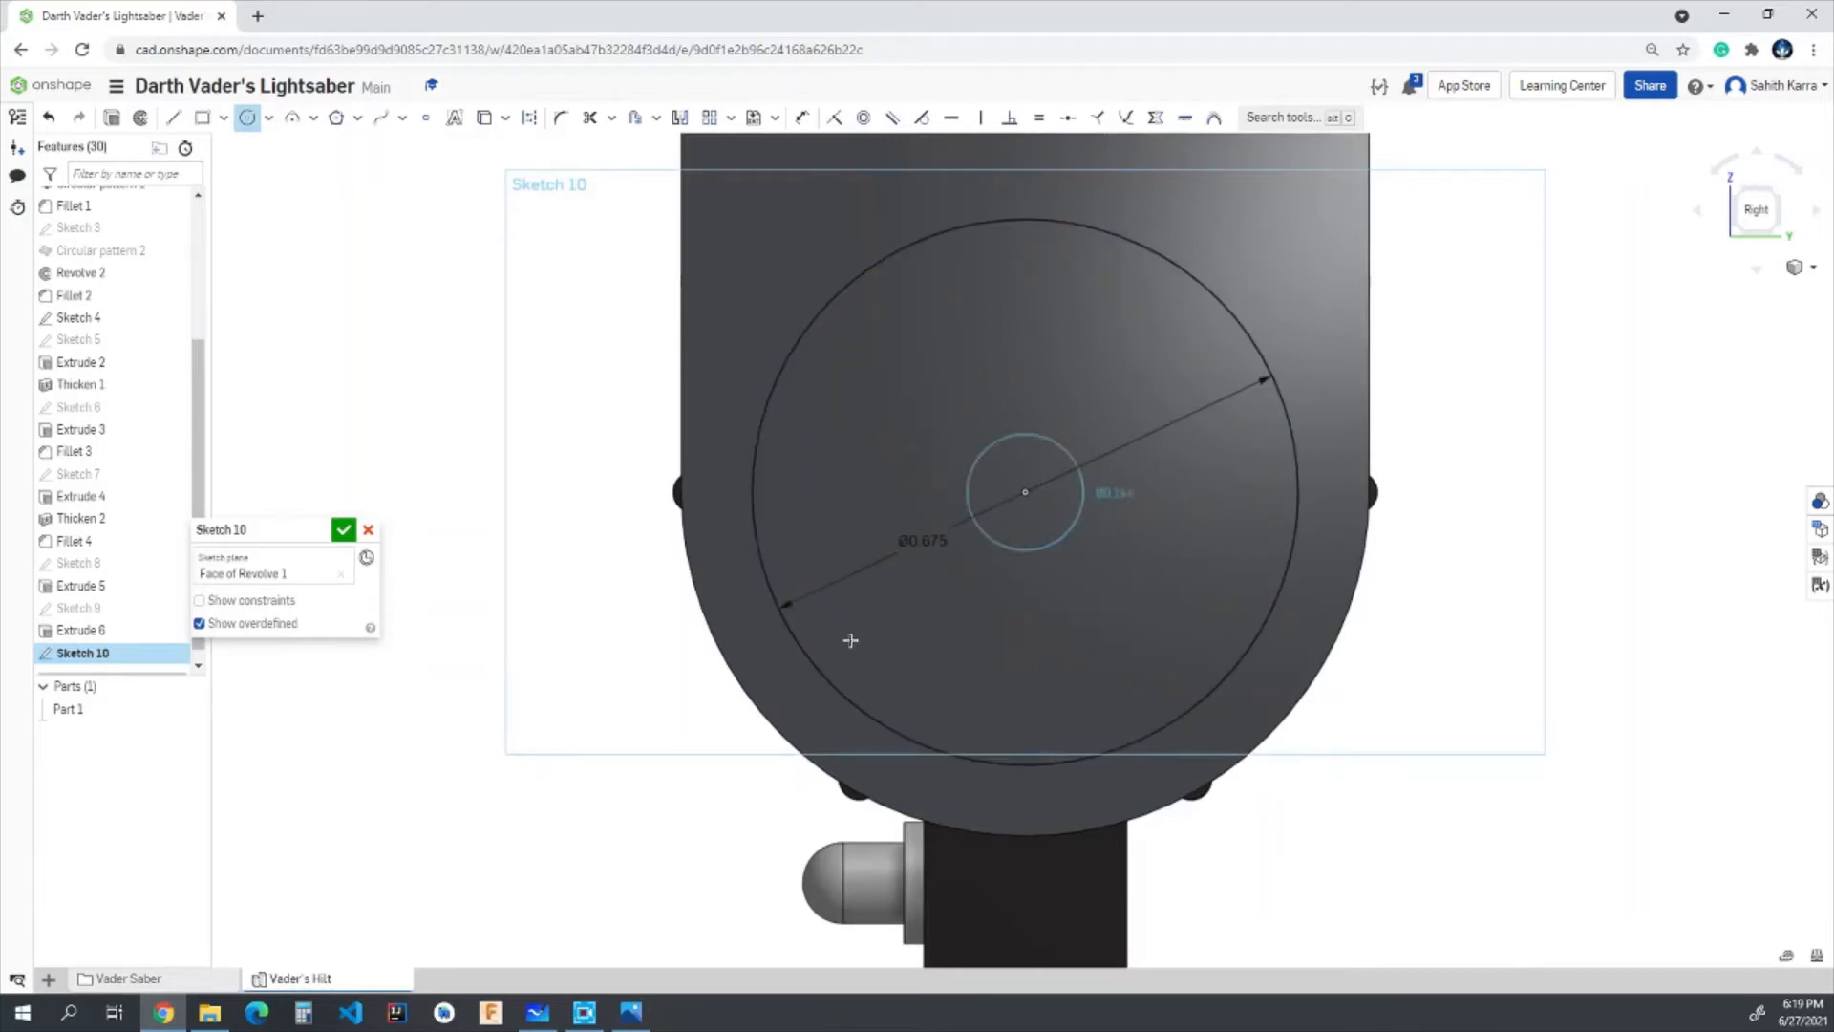
left_click(823, 705)
type("0")
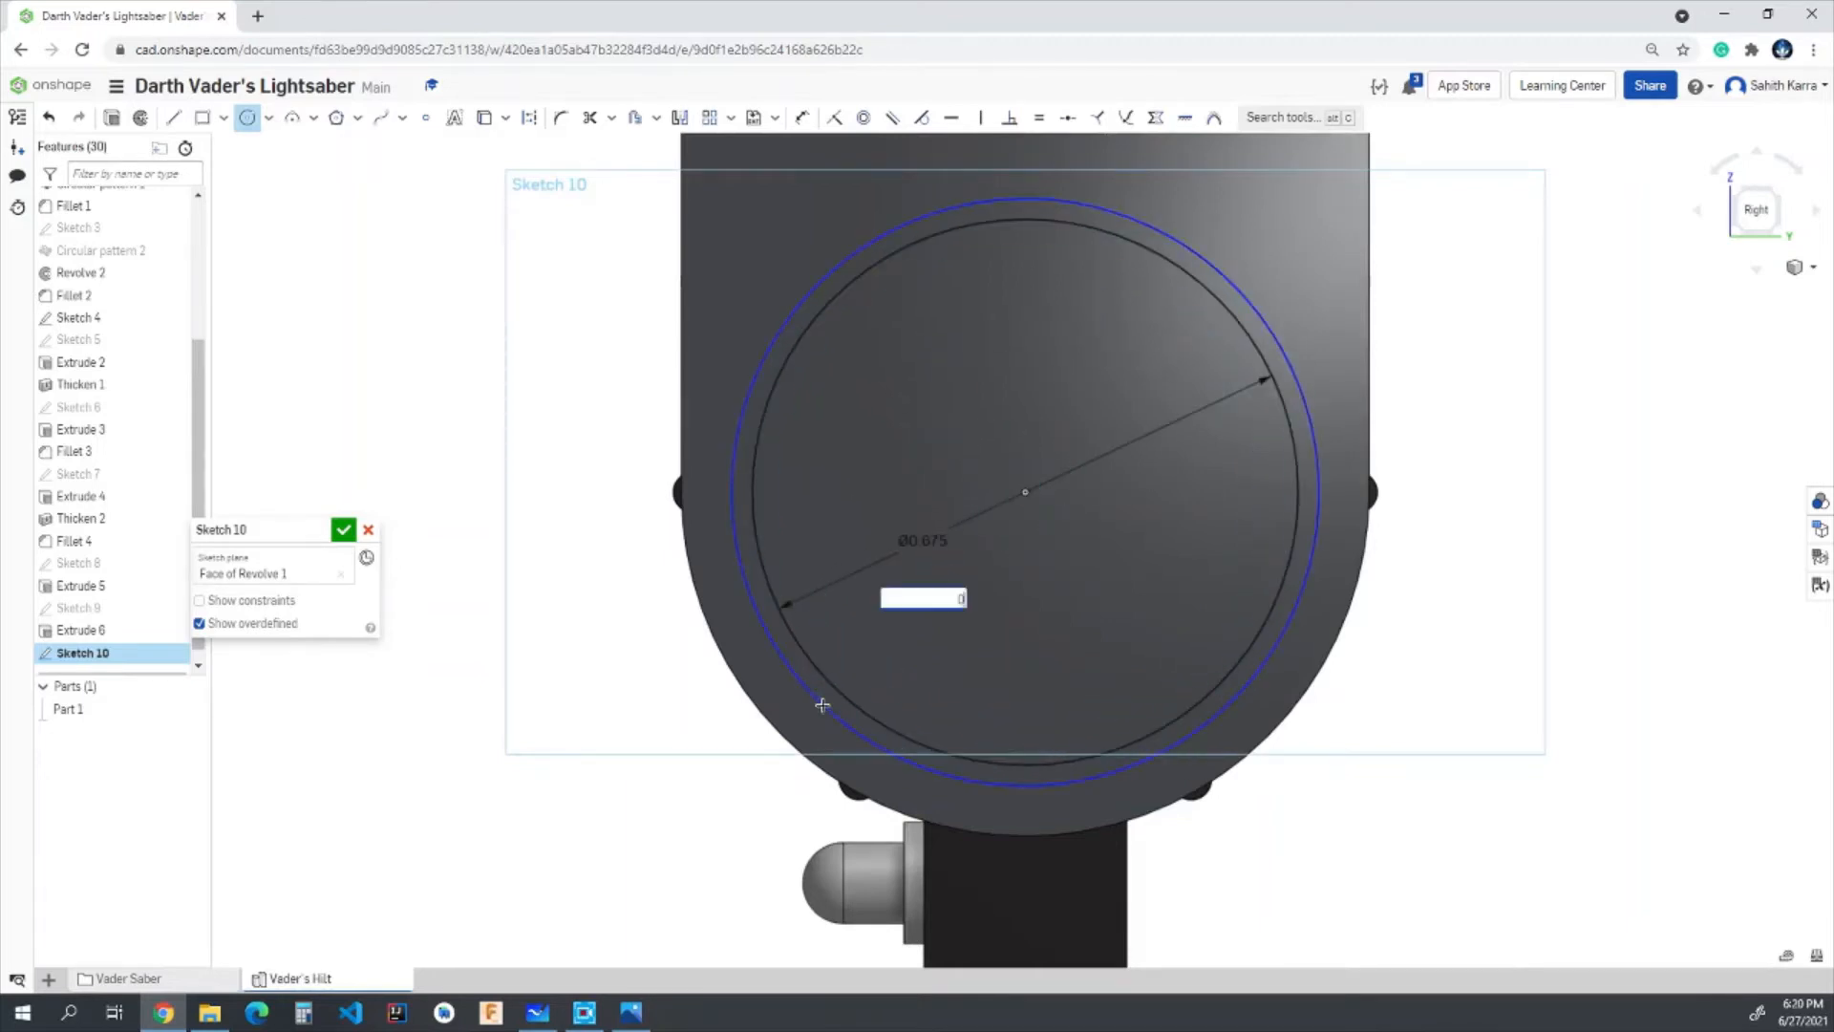
type(".725")
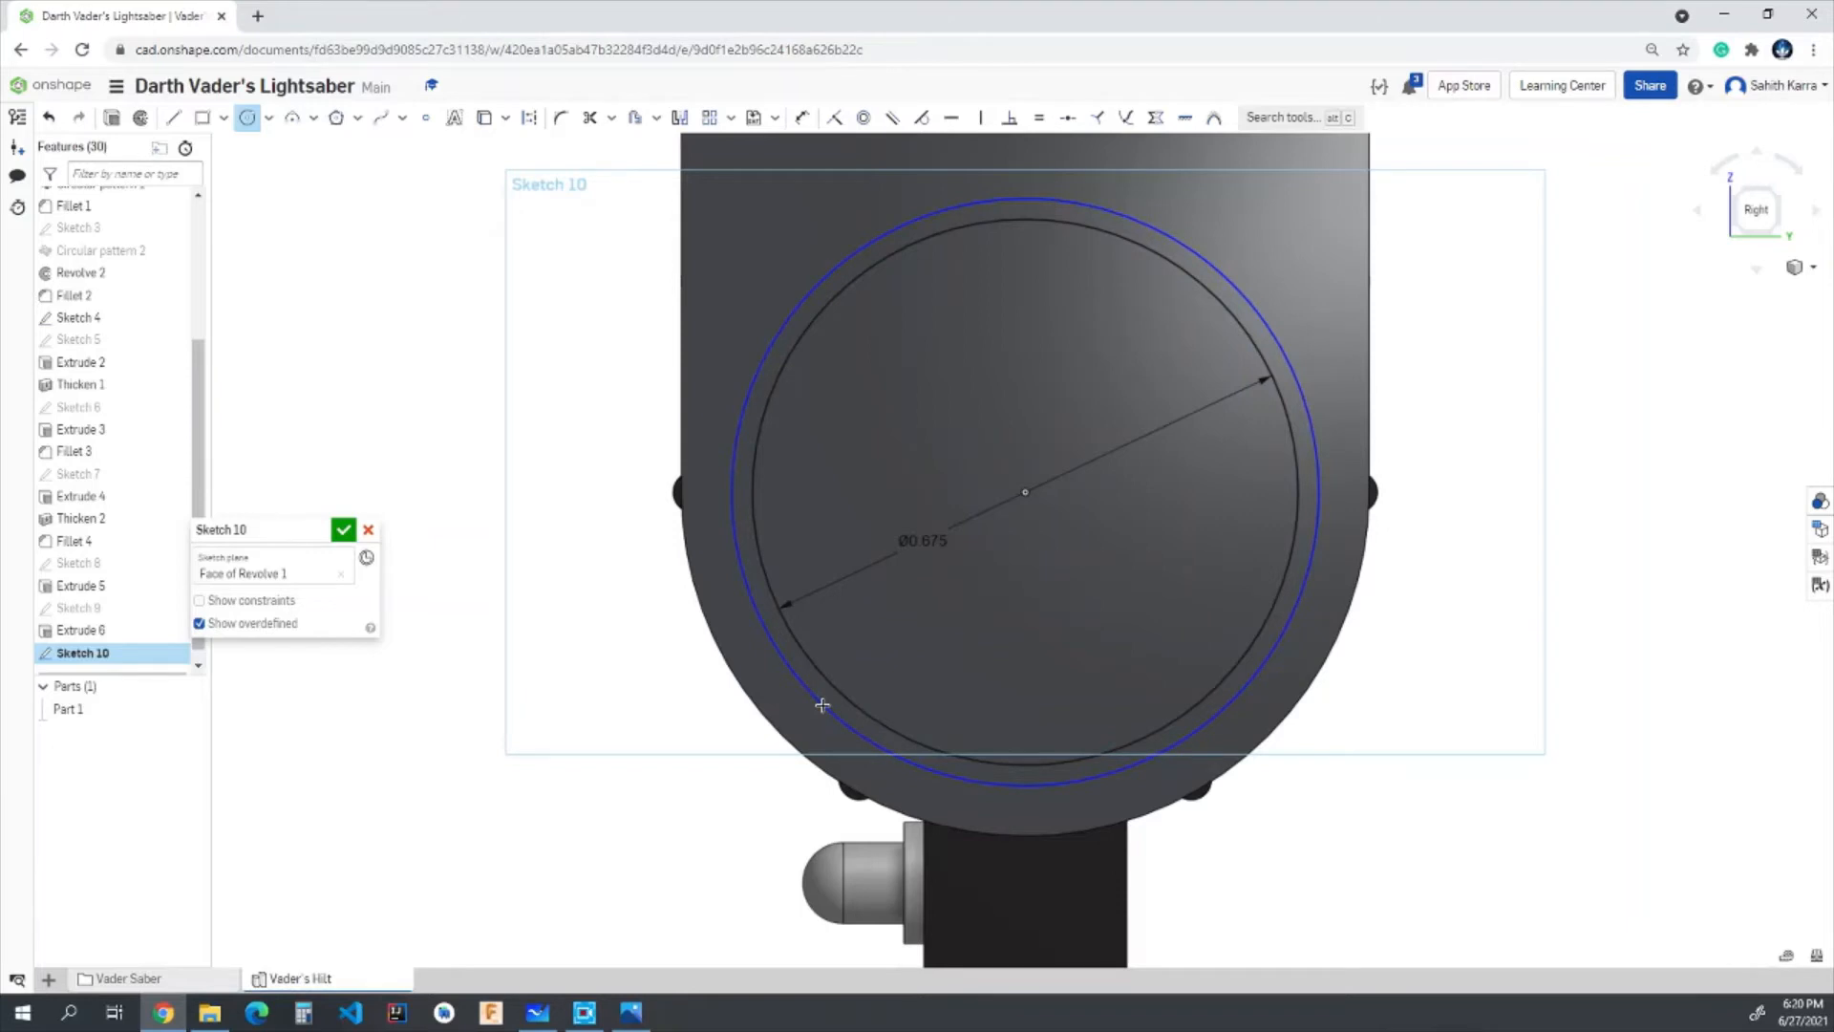
key("Return")
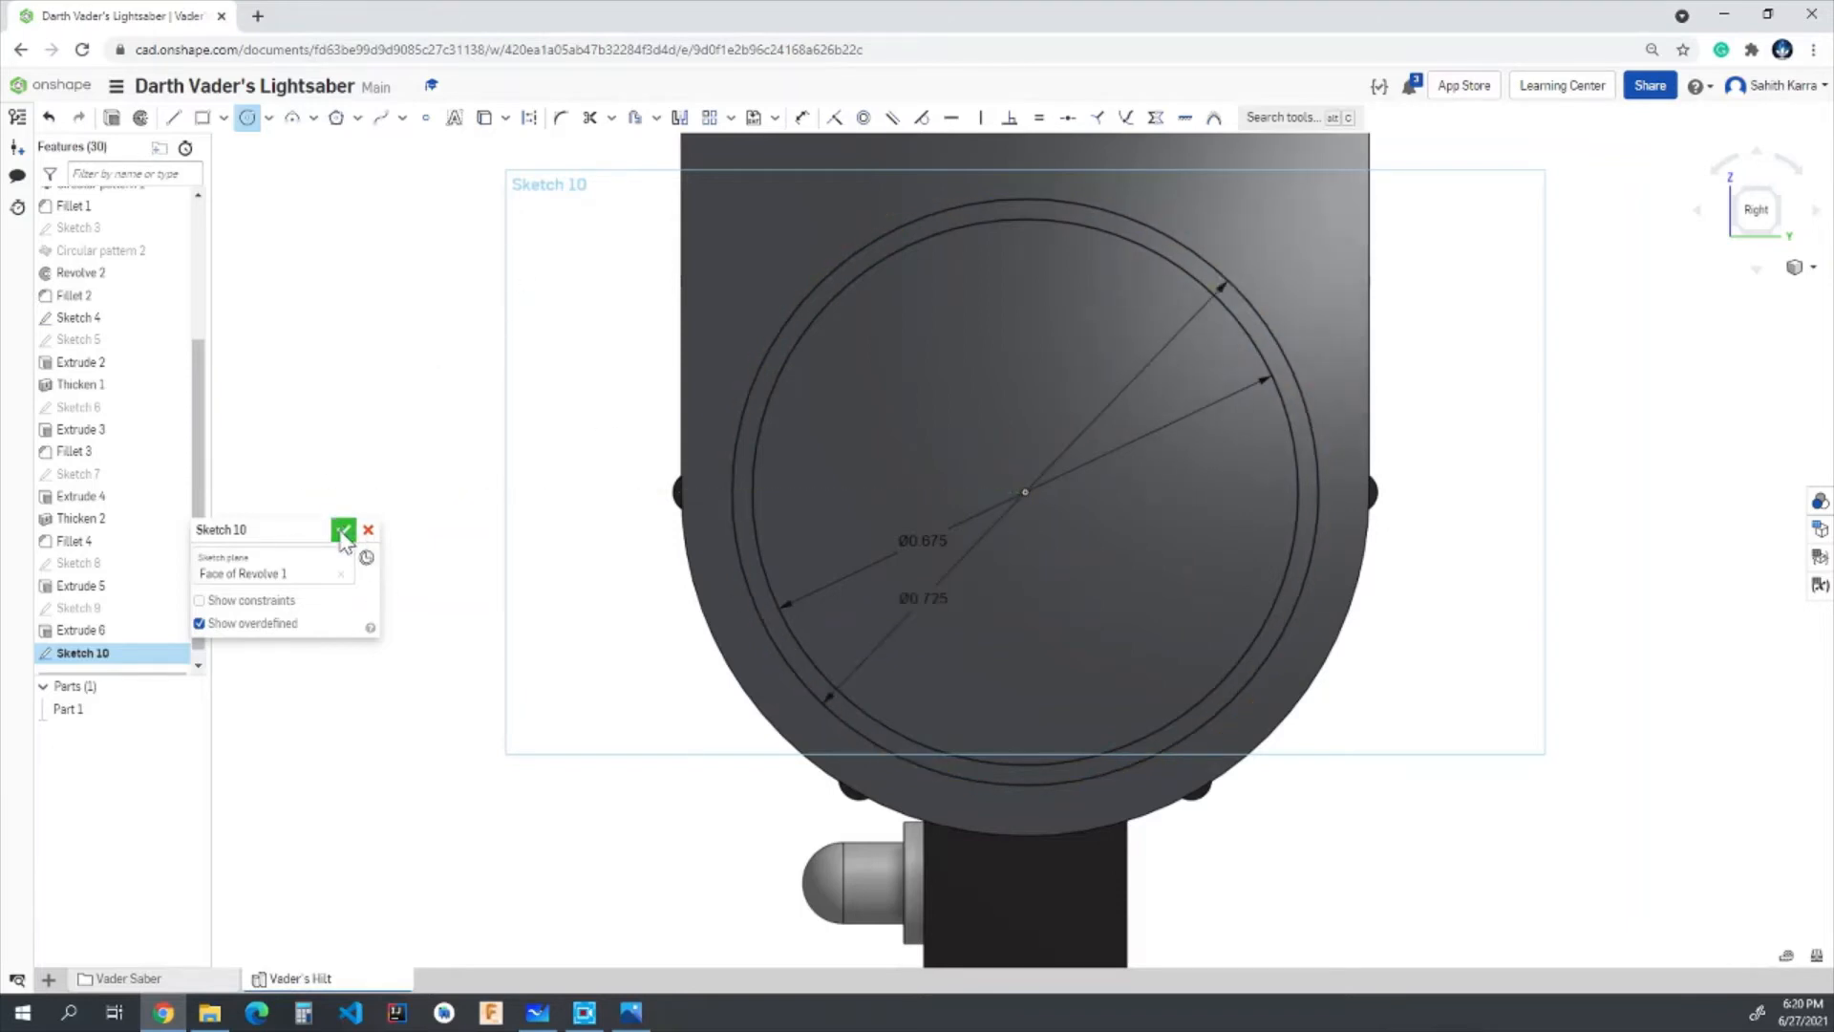
left_click(344, 532)
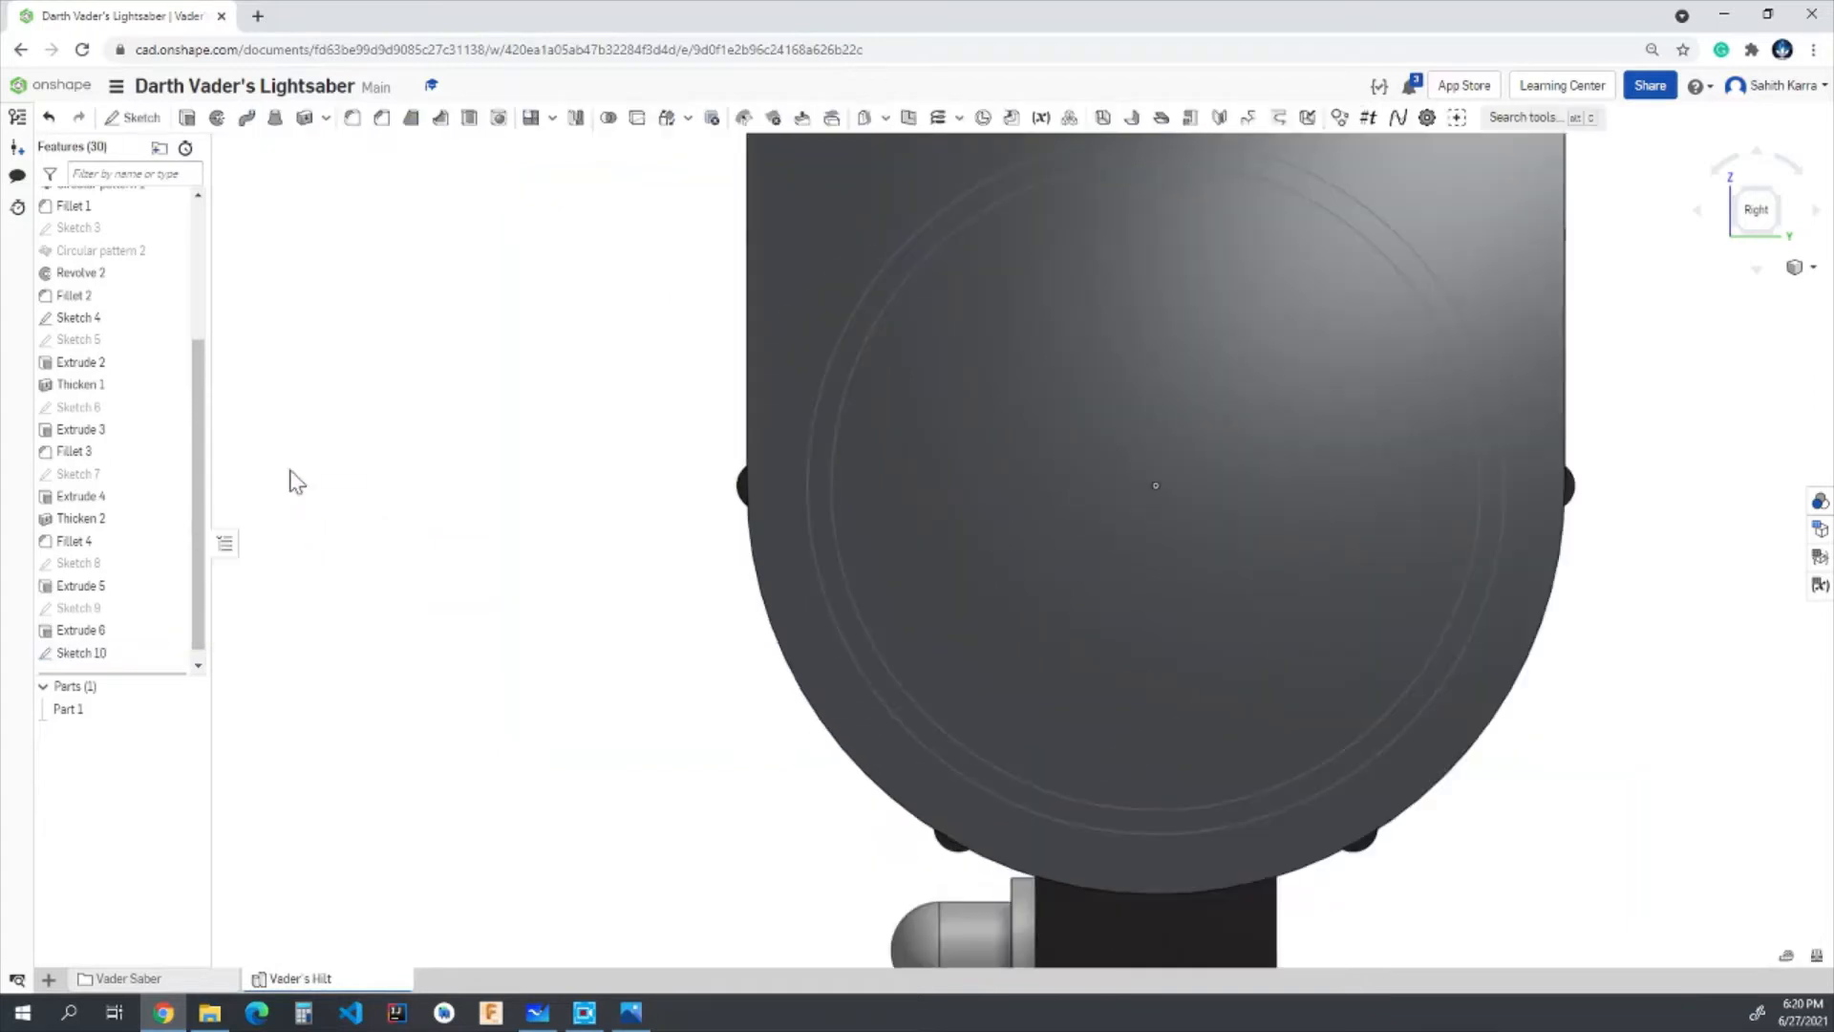
- Extrude the thin ring between the two circles 0.85 in outward from the end plate, adding it to the existing part
left_click(186, 118)
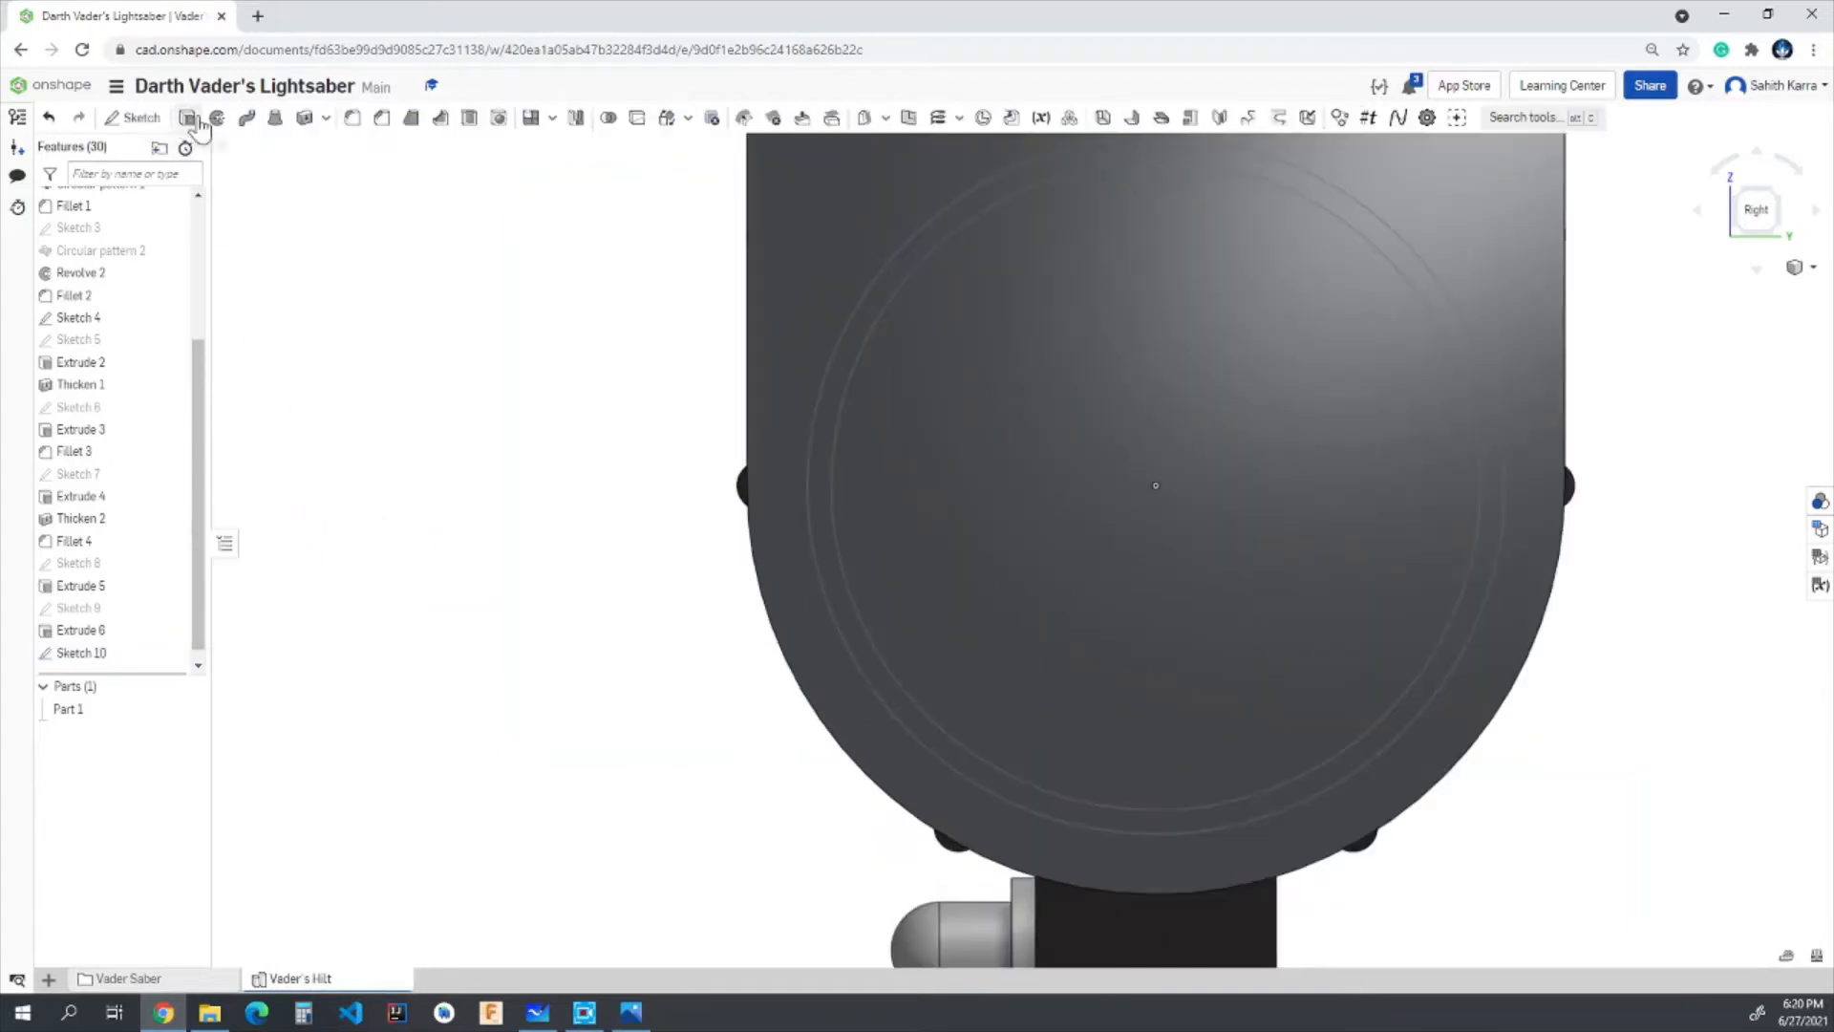
left_click(854, 348)
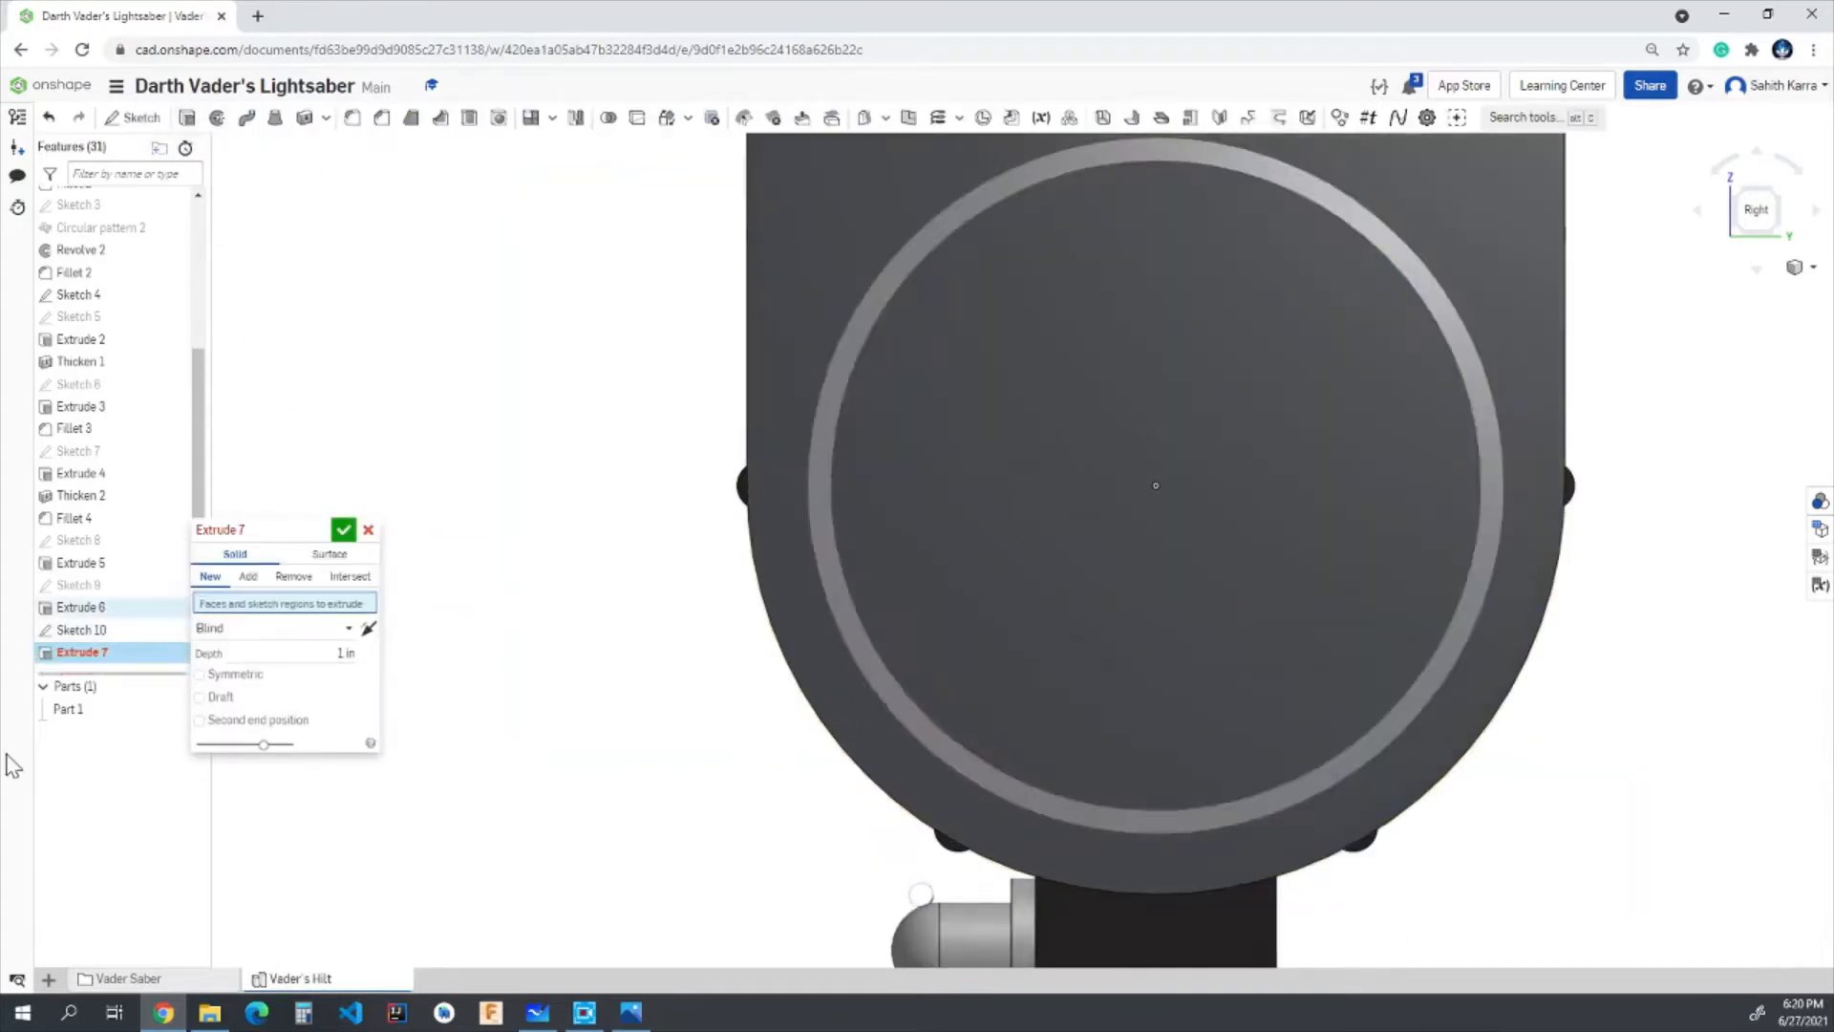
left_click(344, 668)
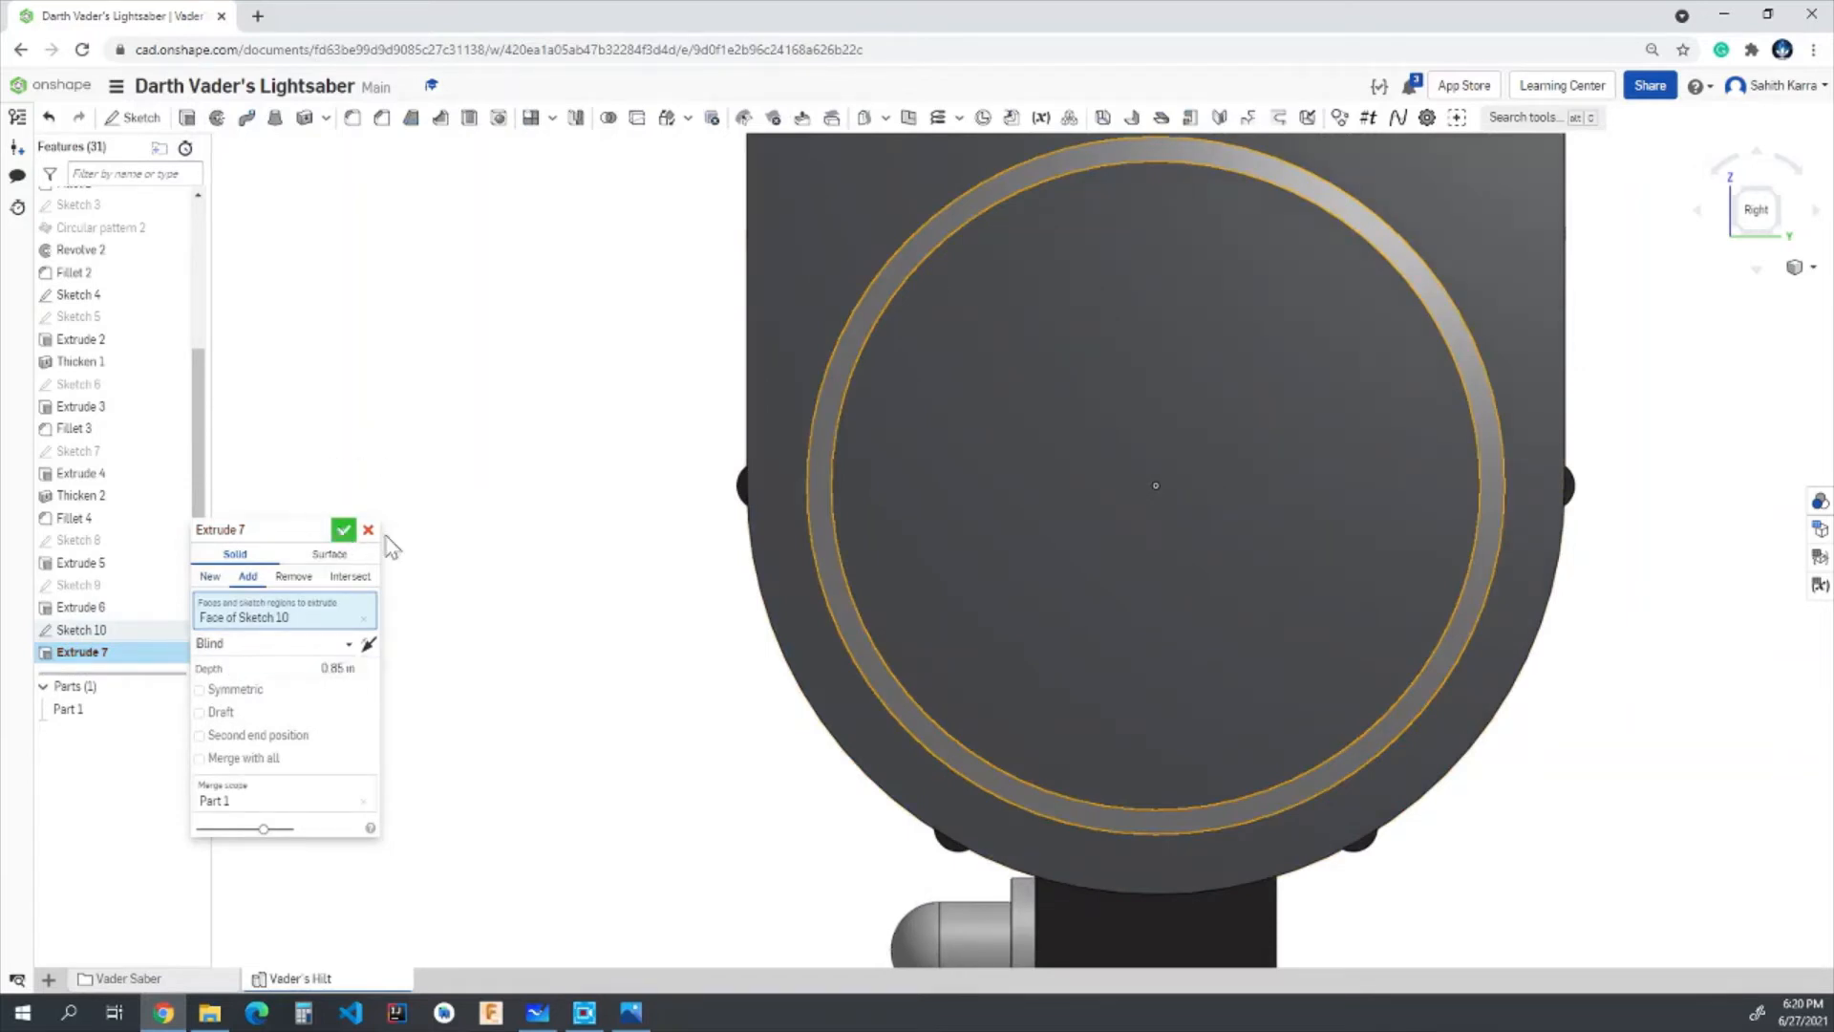
left_click(344, 531)
- Apply the custom black appearance to the extruded ring tube feature
right_click_drag(595, 511, 726, 537)
scroll(726, 537, "down", 5)
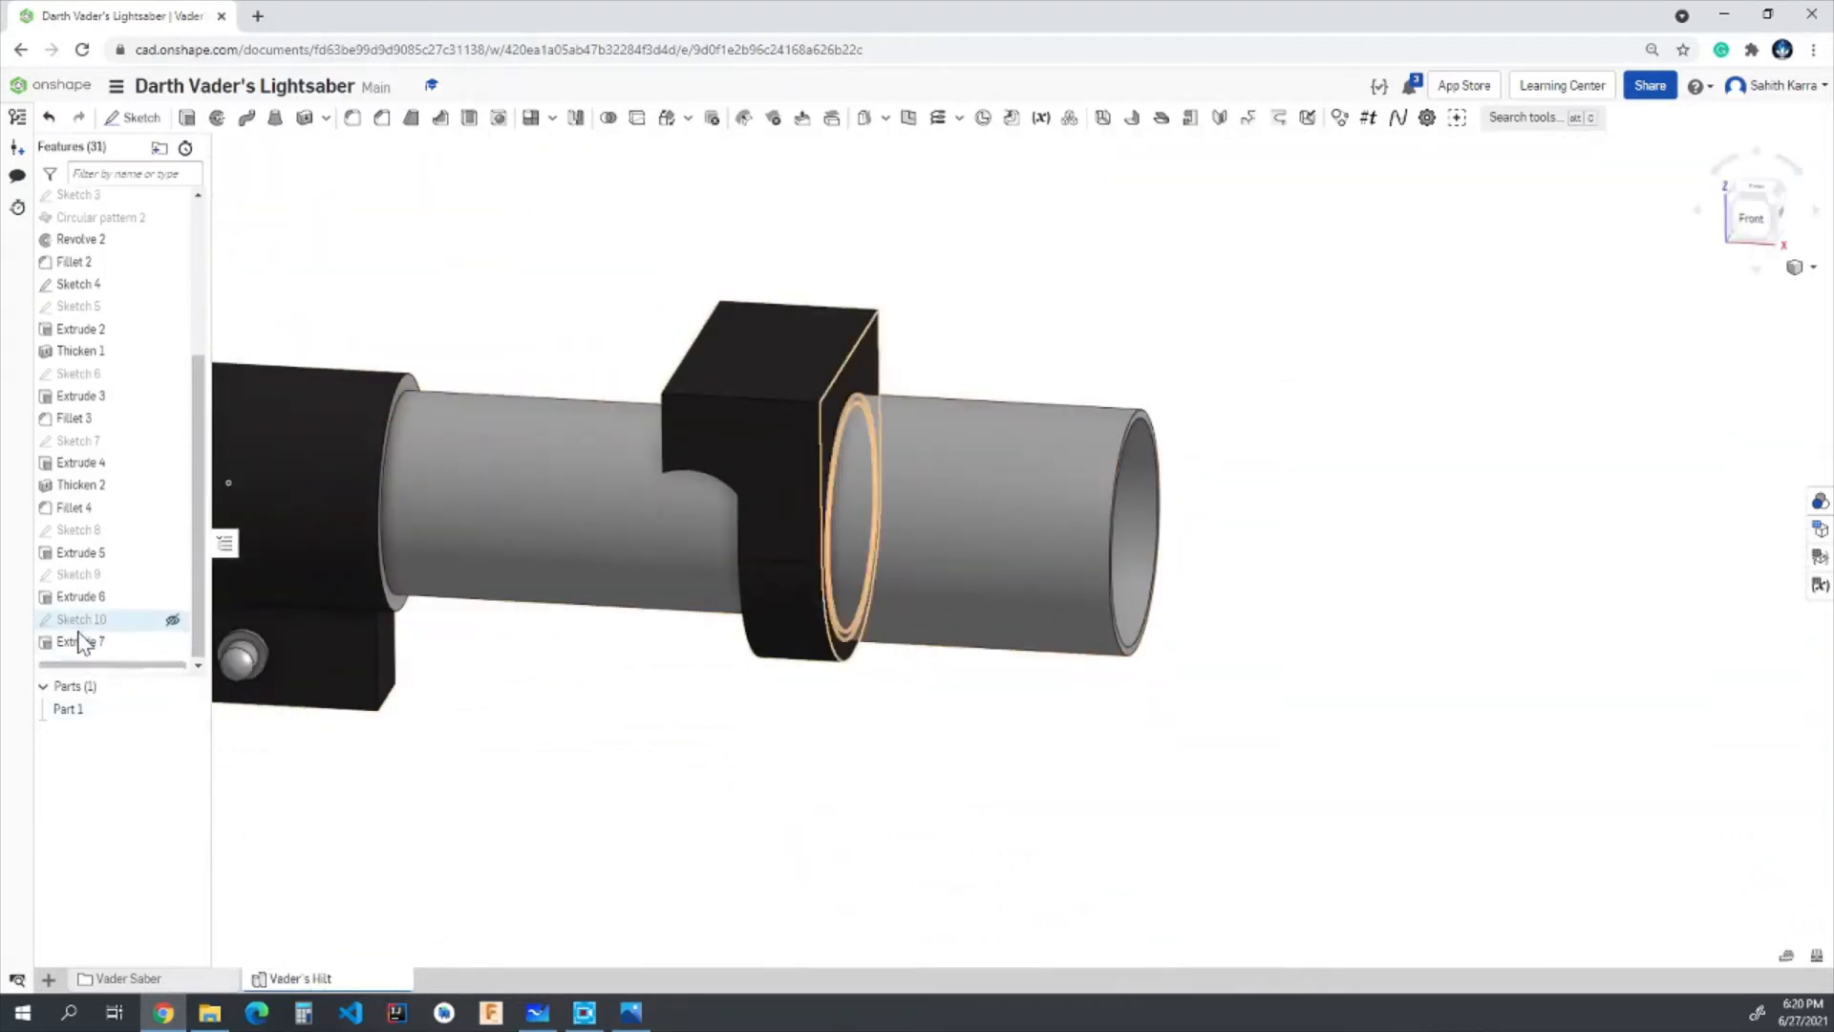
right_click(82, 642)
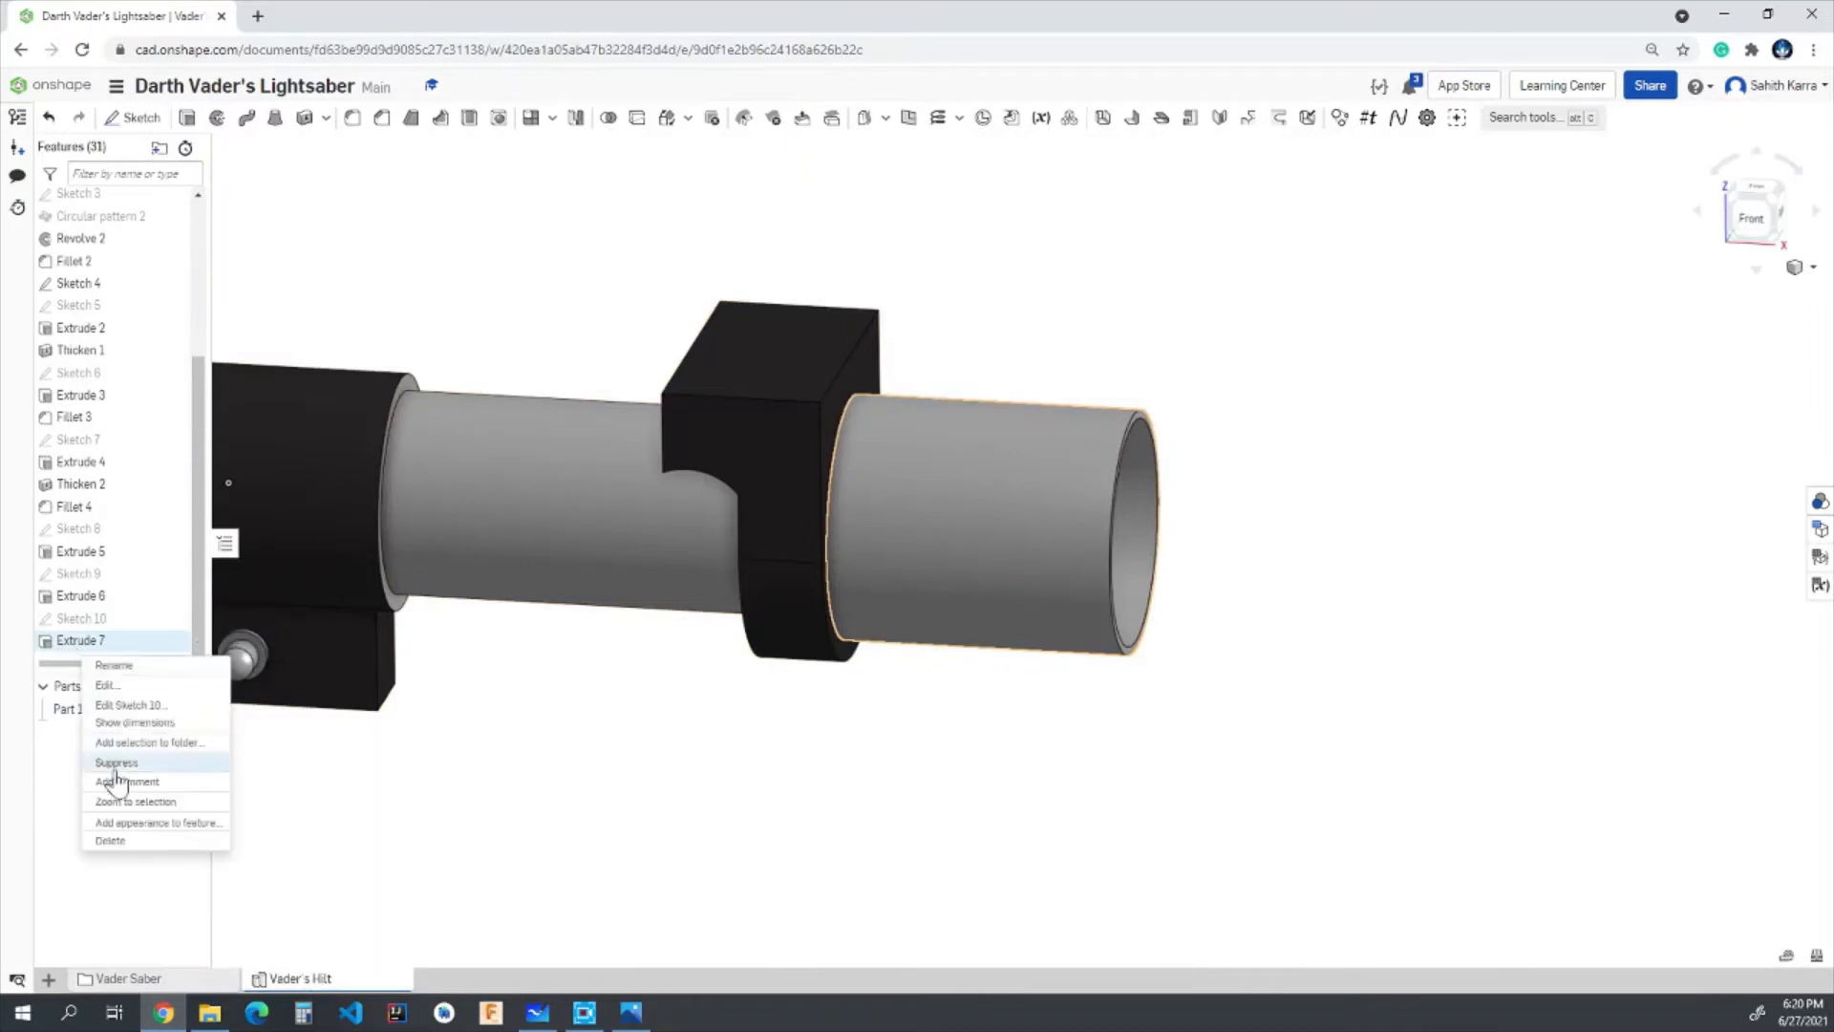
left_click(119, 824)
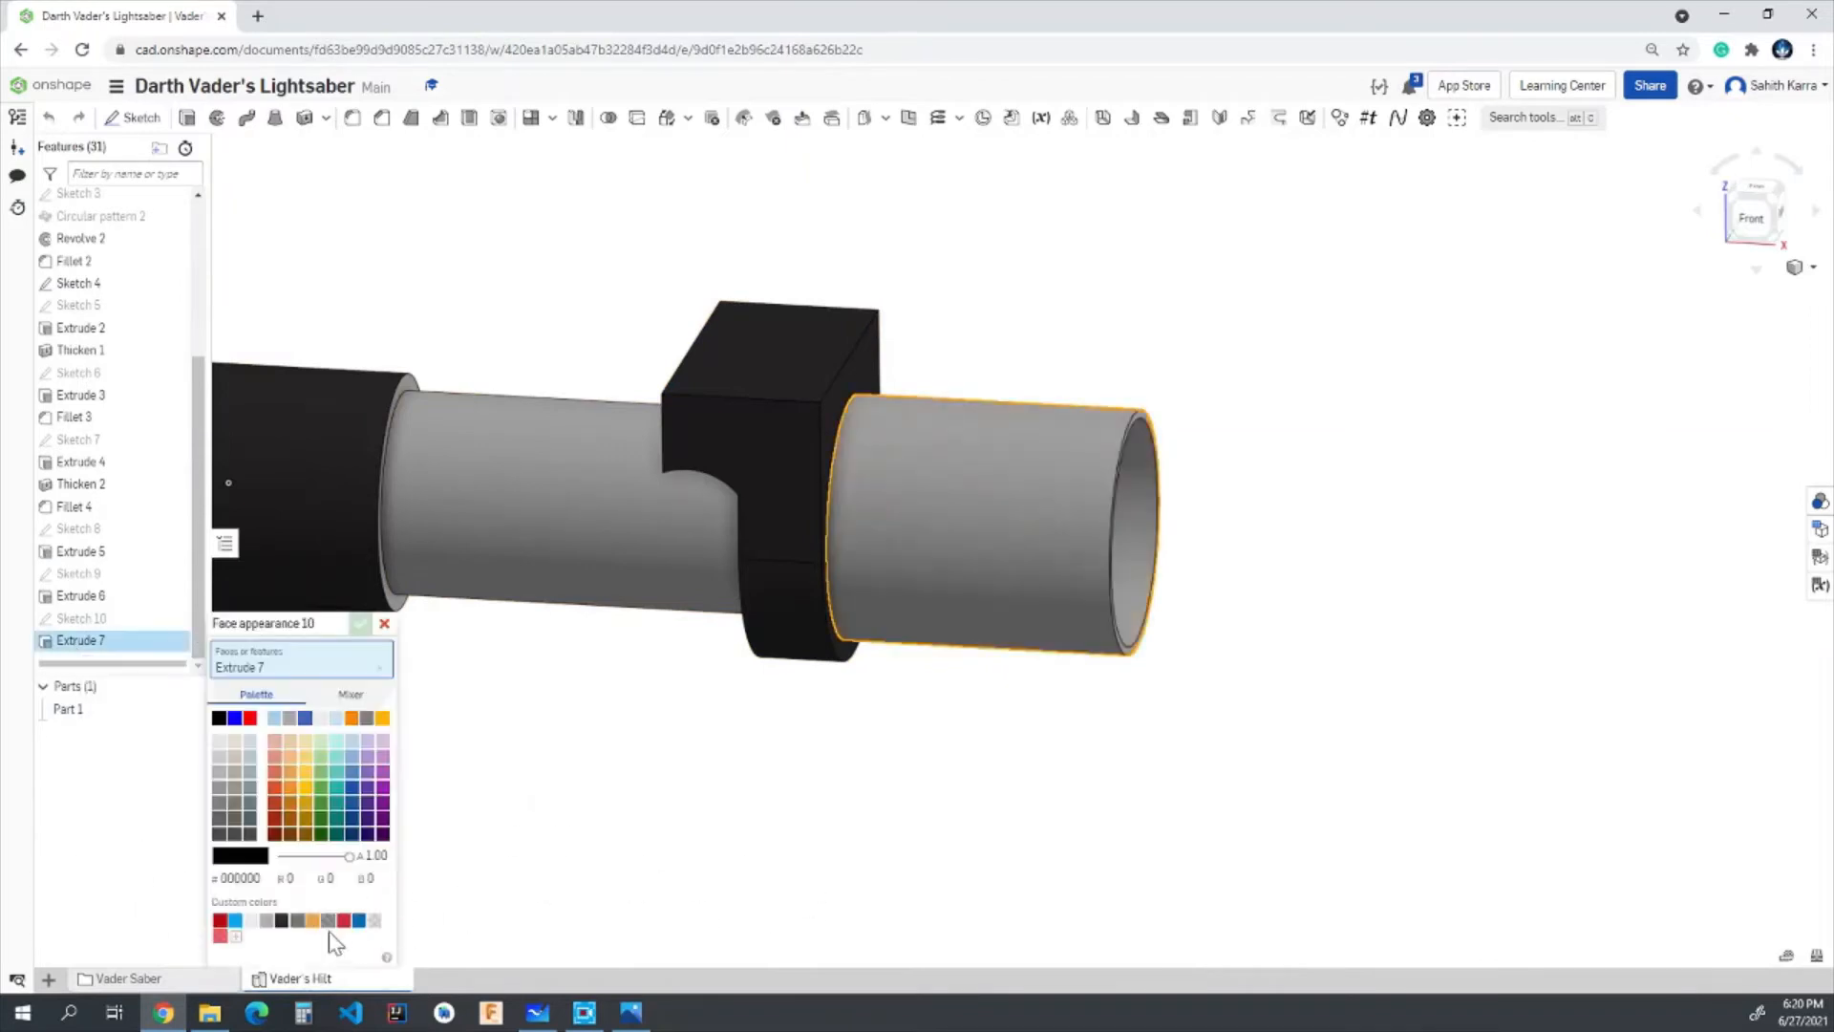
left_click(282, 921)
scroll(426, 667, "down", 2)
left_click(359, 623)
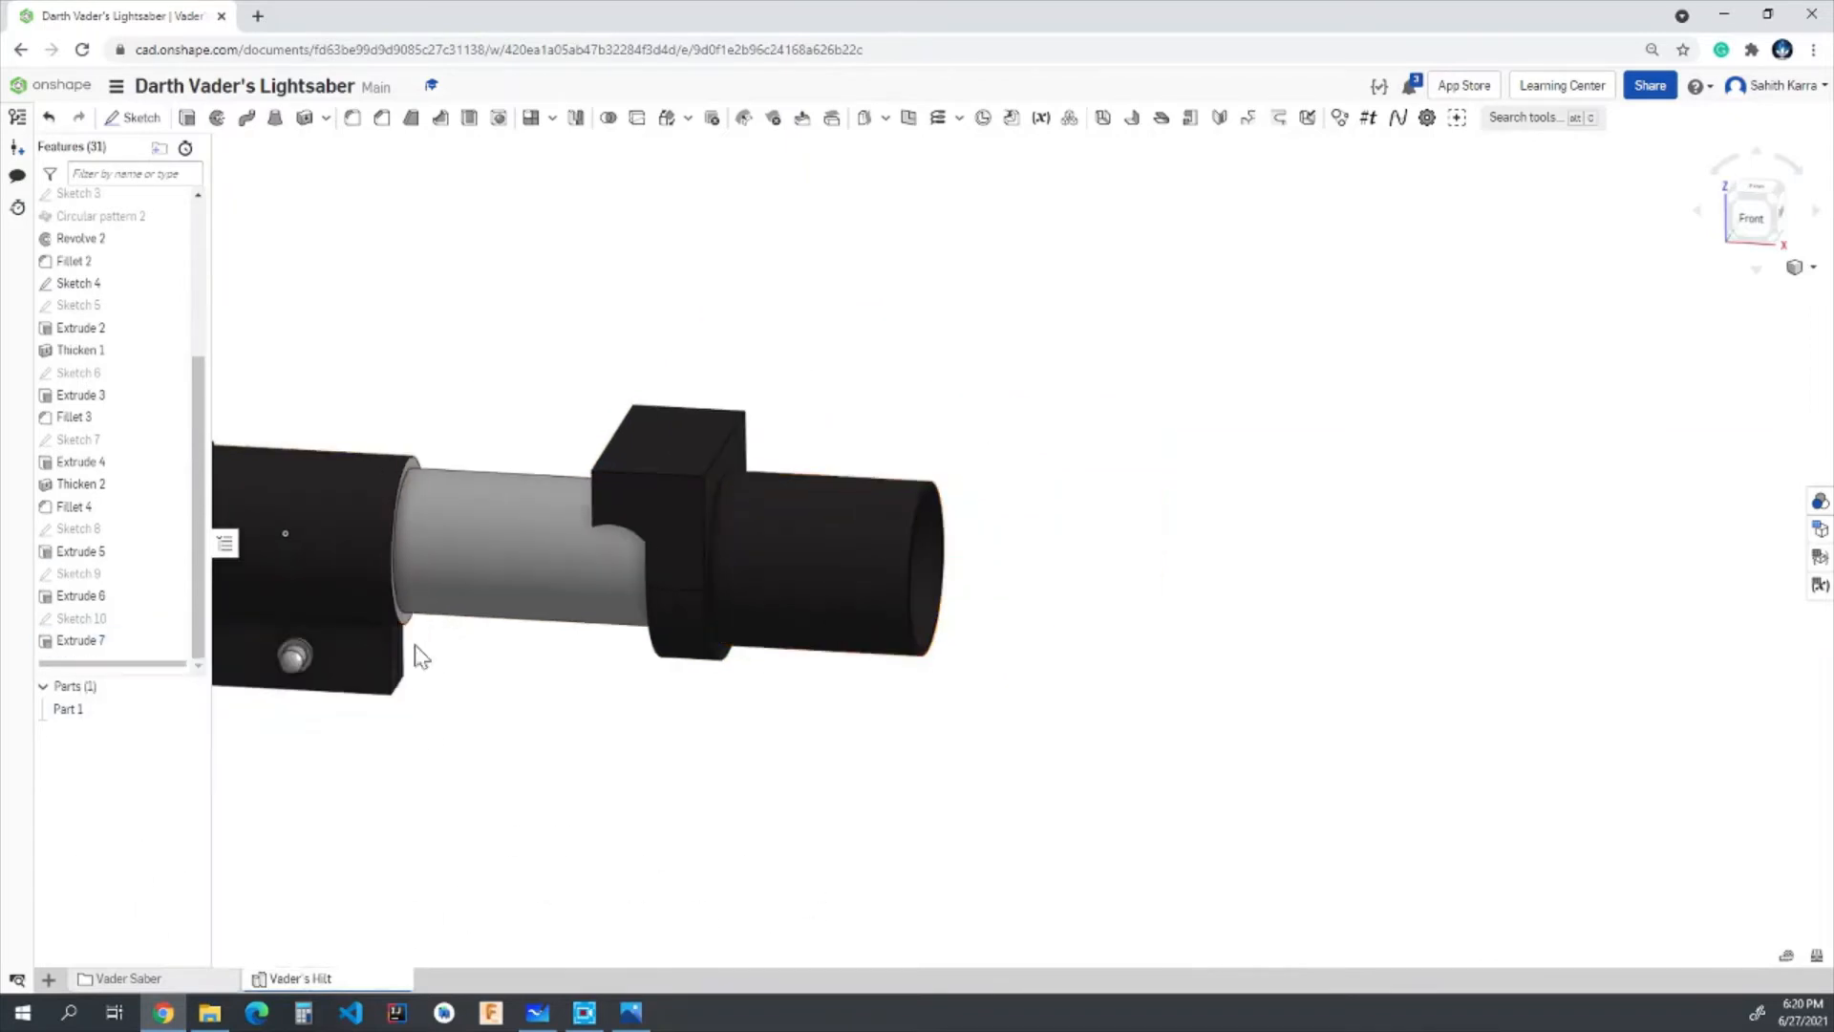
- Examine the whole hilt and its black end tube from the Front view and from an angle
right_click_drag(973, 511, 969, 469)
scroll(969, 469, "down", 5)
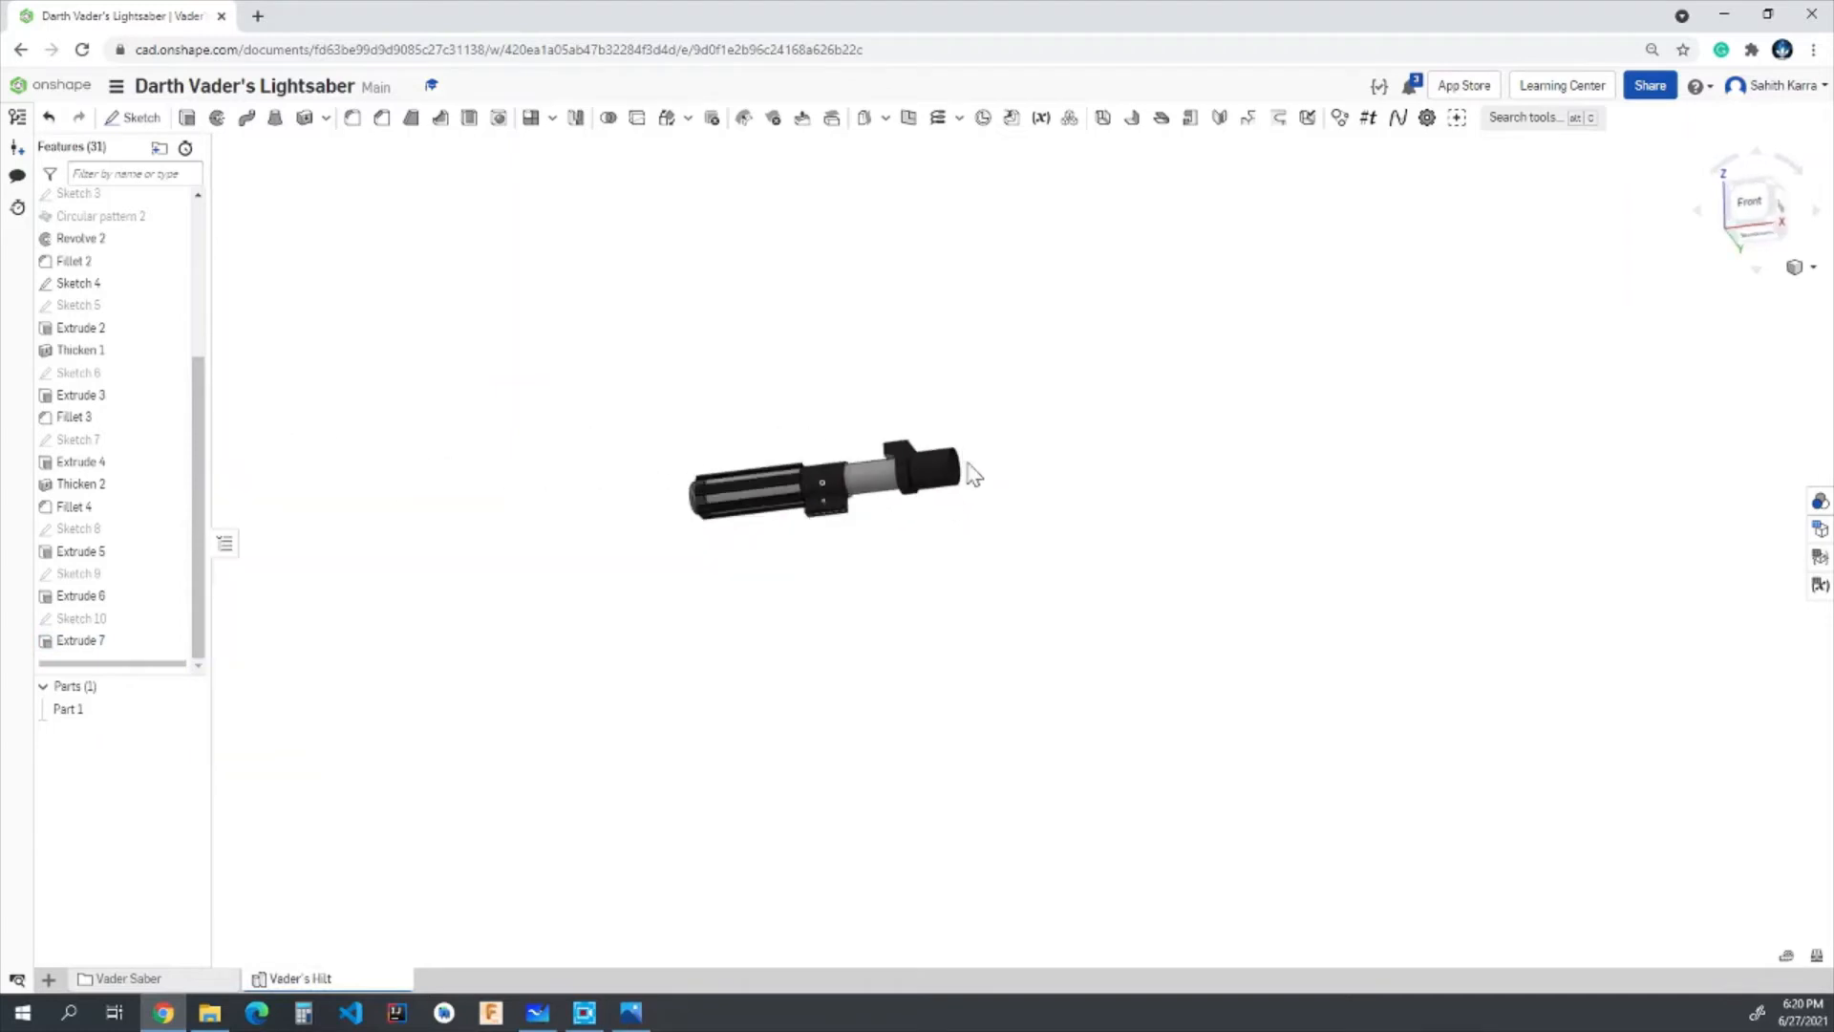
scroll(812, 484, "up", 2)
scroll(1069, 420, "up", 3)
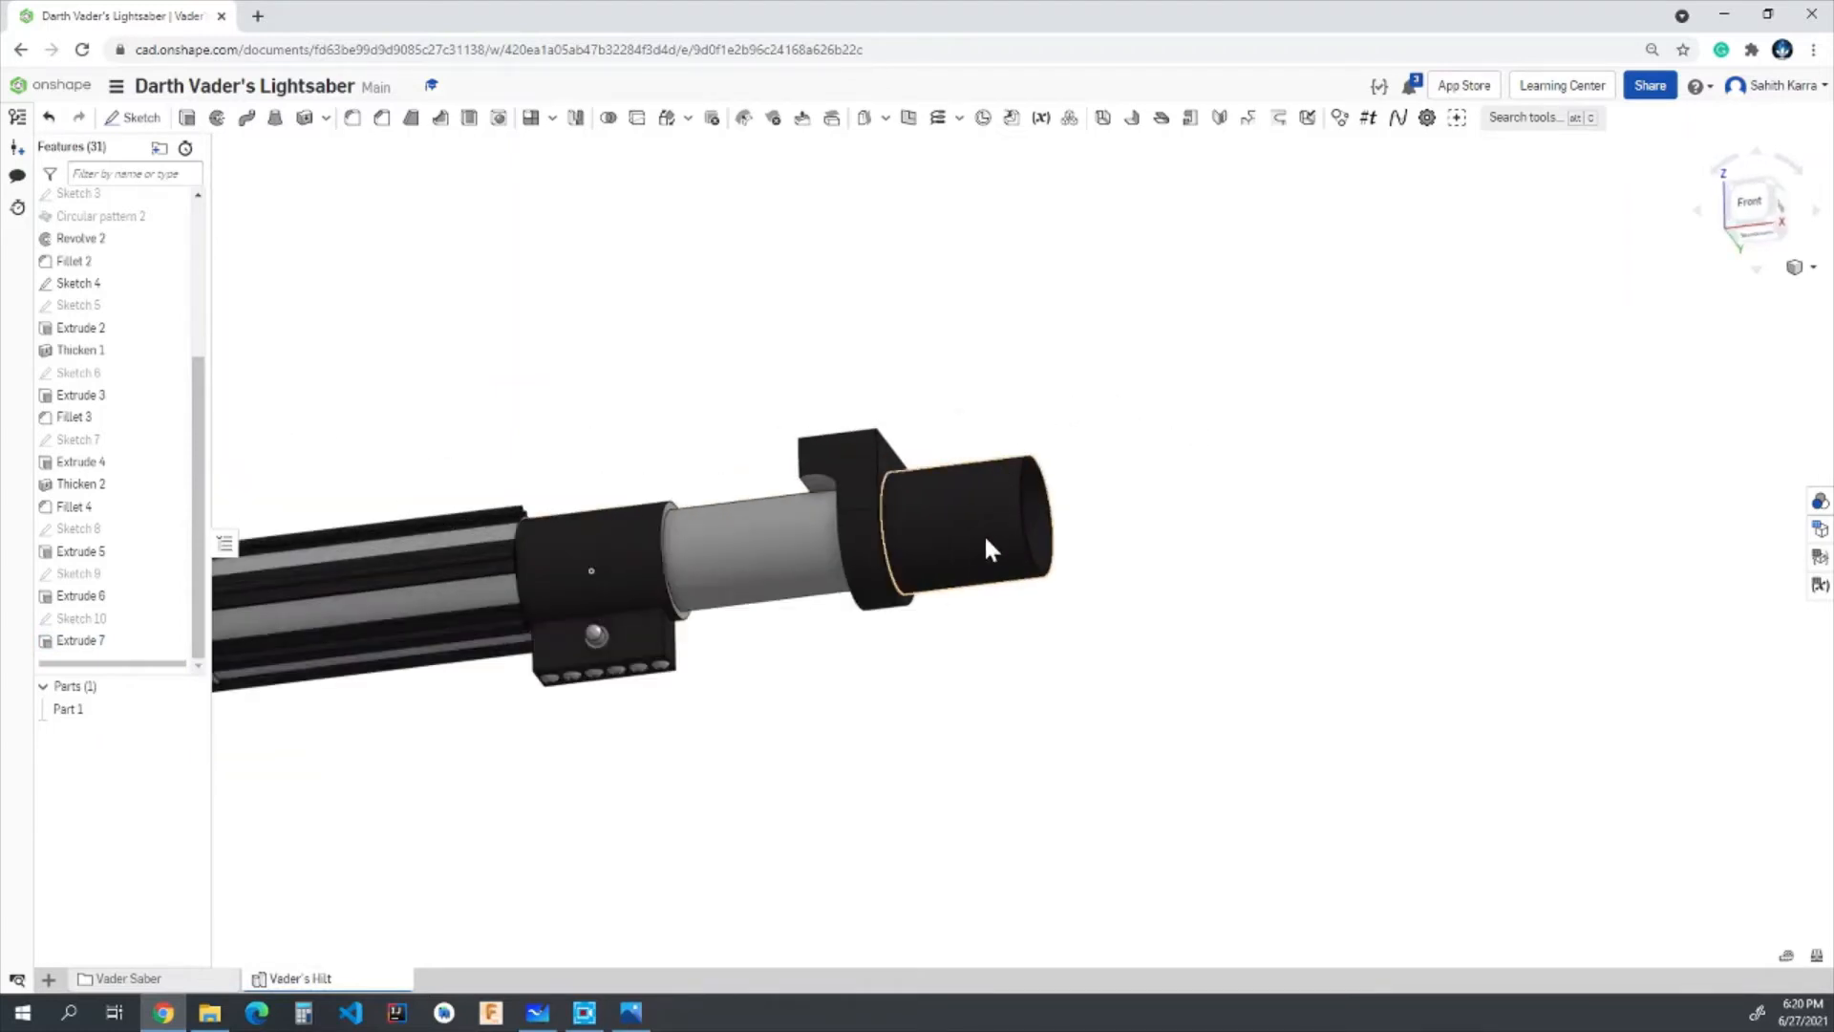
left_click(1752, 198)
scroll(1499, 483, "down", 5)
scroll(1607, 508, "up", 3)
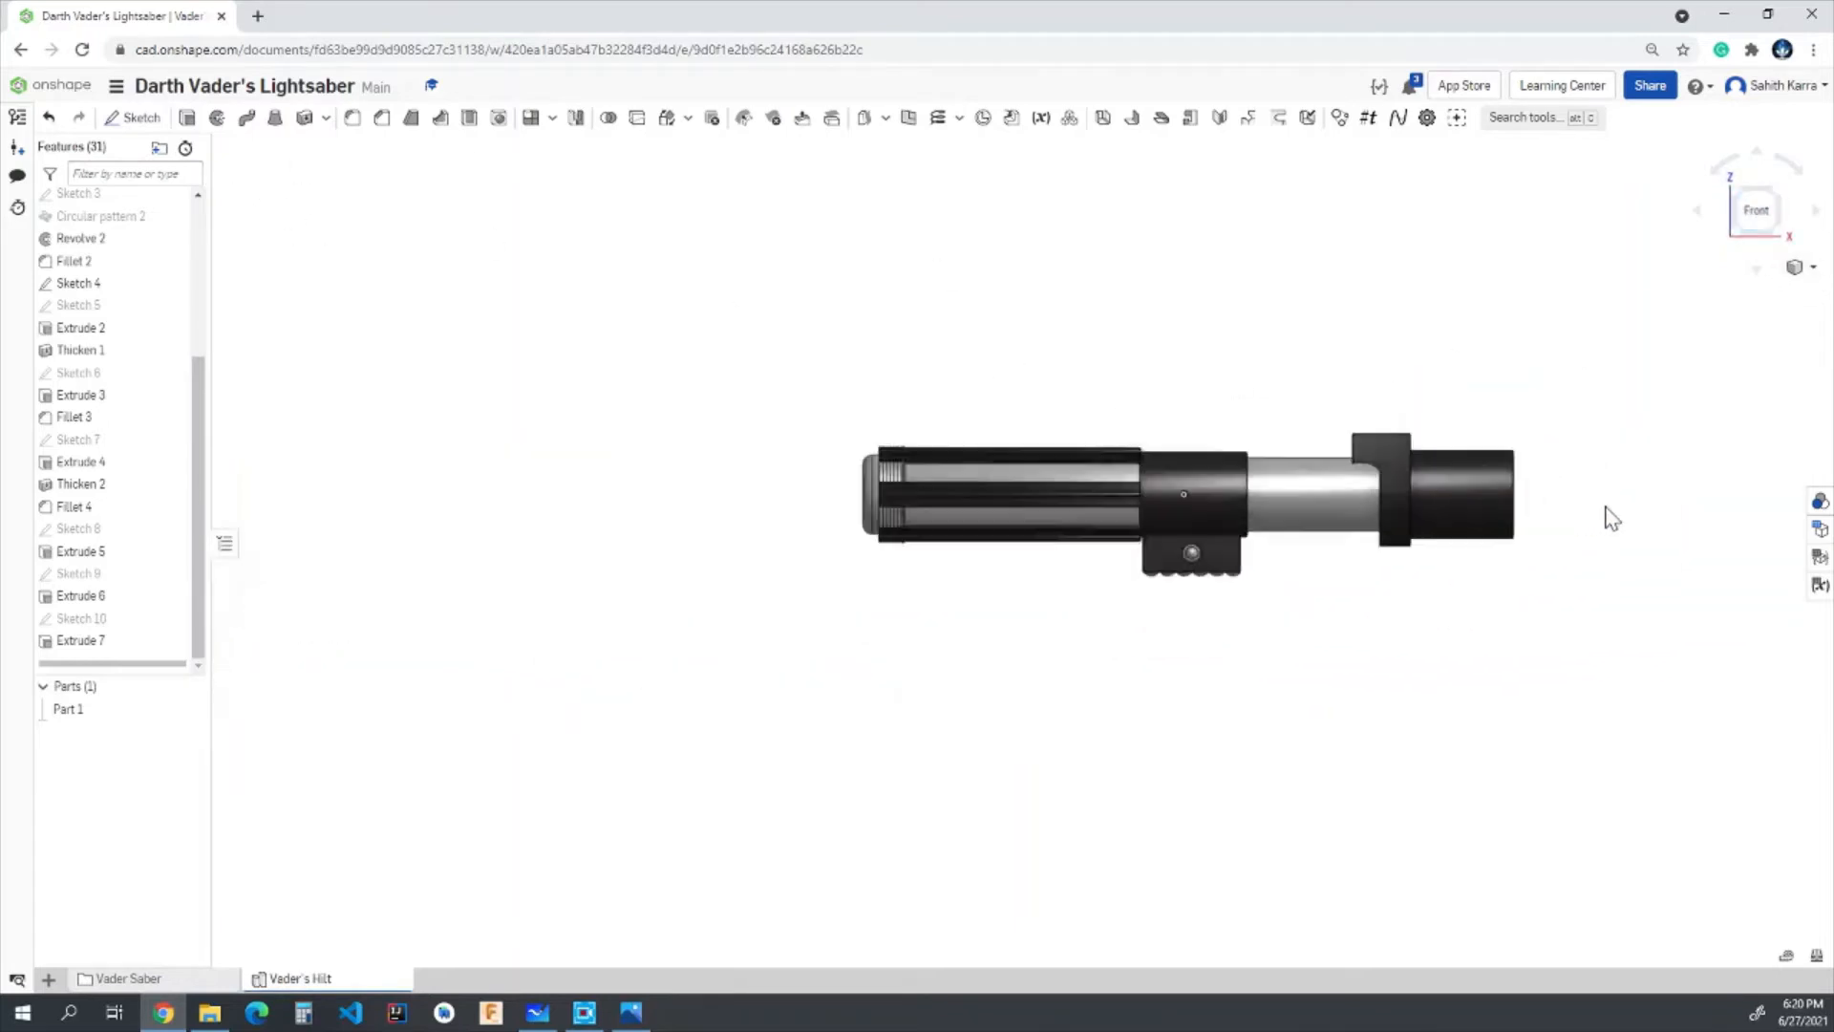
scroll(1493, 517, "up", 2)
right_click_drag(1593, 405, 1576, 422)
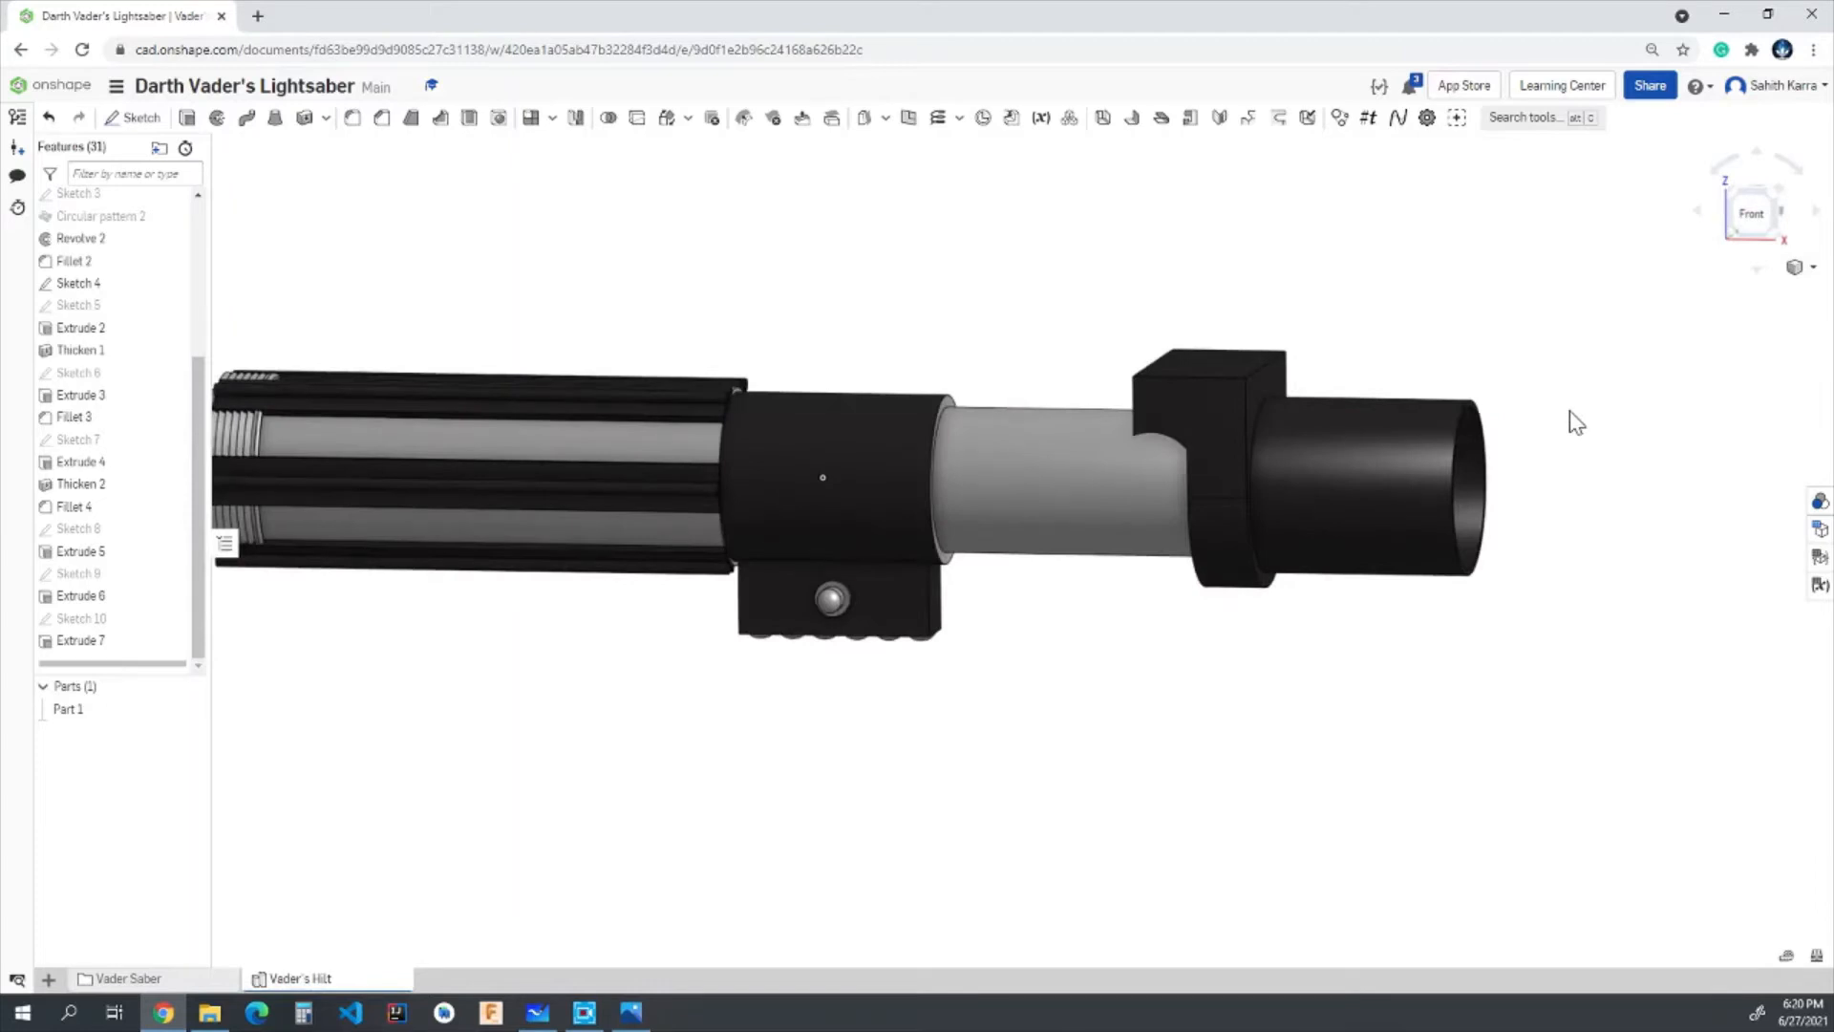
- Show the reference planes, start a new sketch on the Front plane and face the end tube in the Front view
key("p")
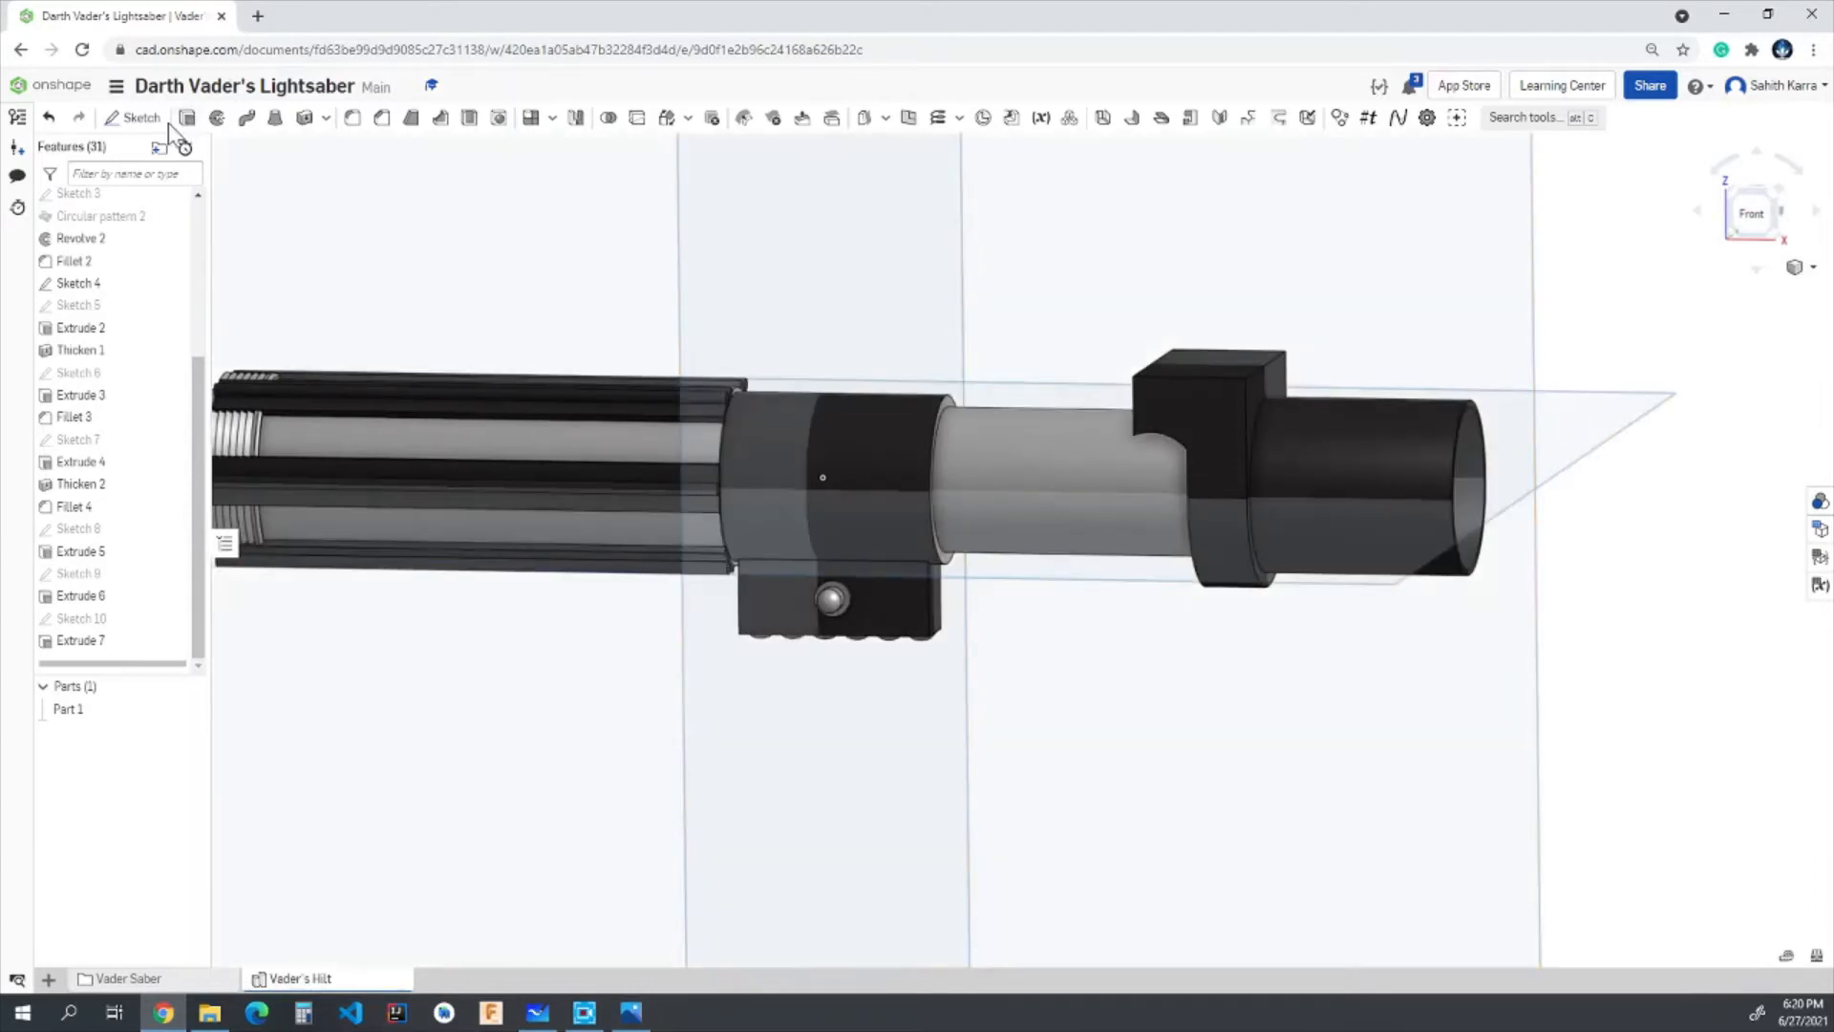
left_click(134, 117)
left_click(1363, 204)
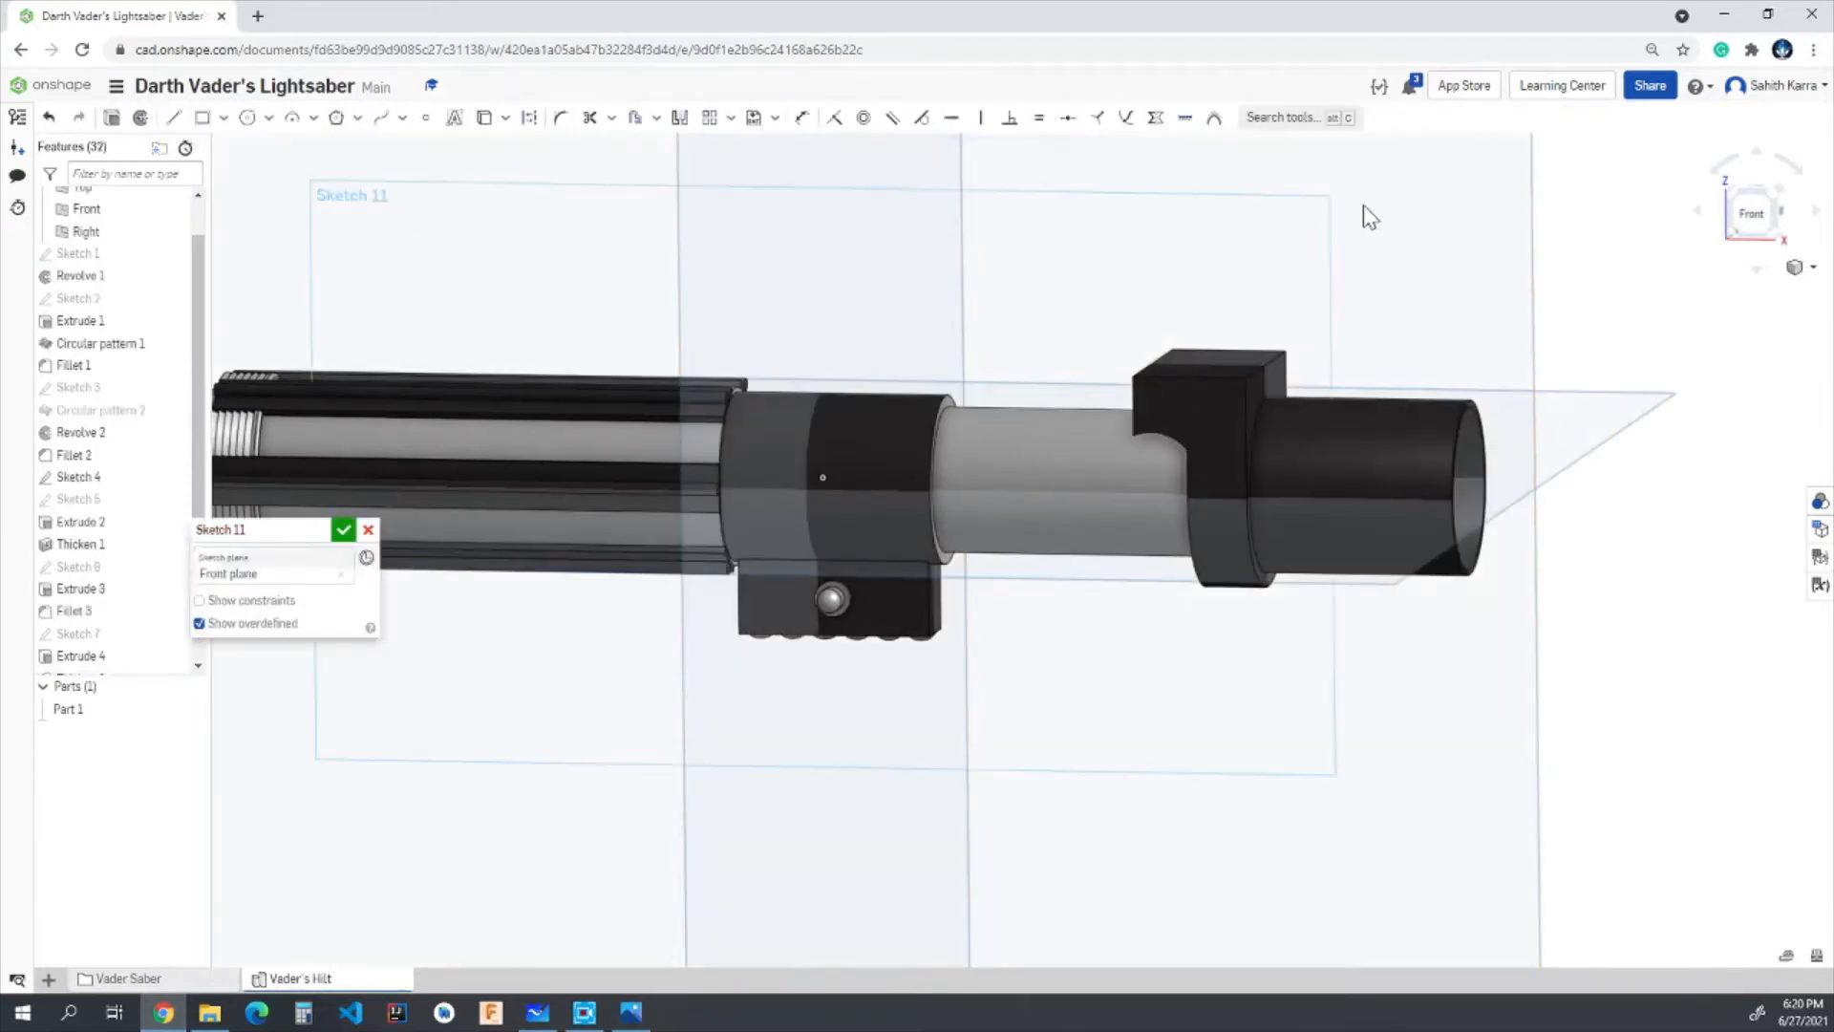
scroll(1463, 422, "up", 3)
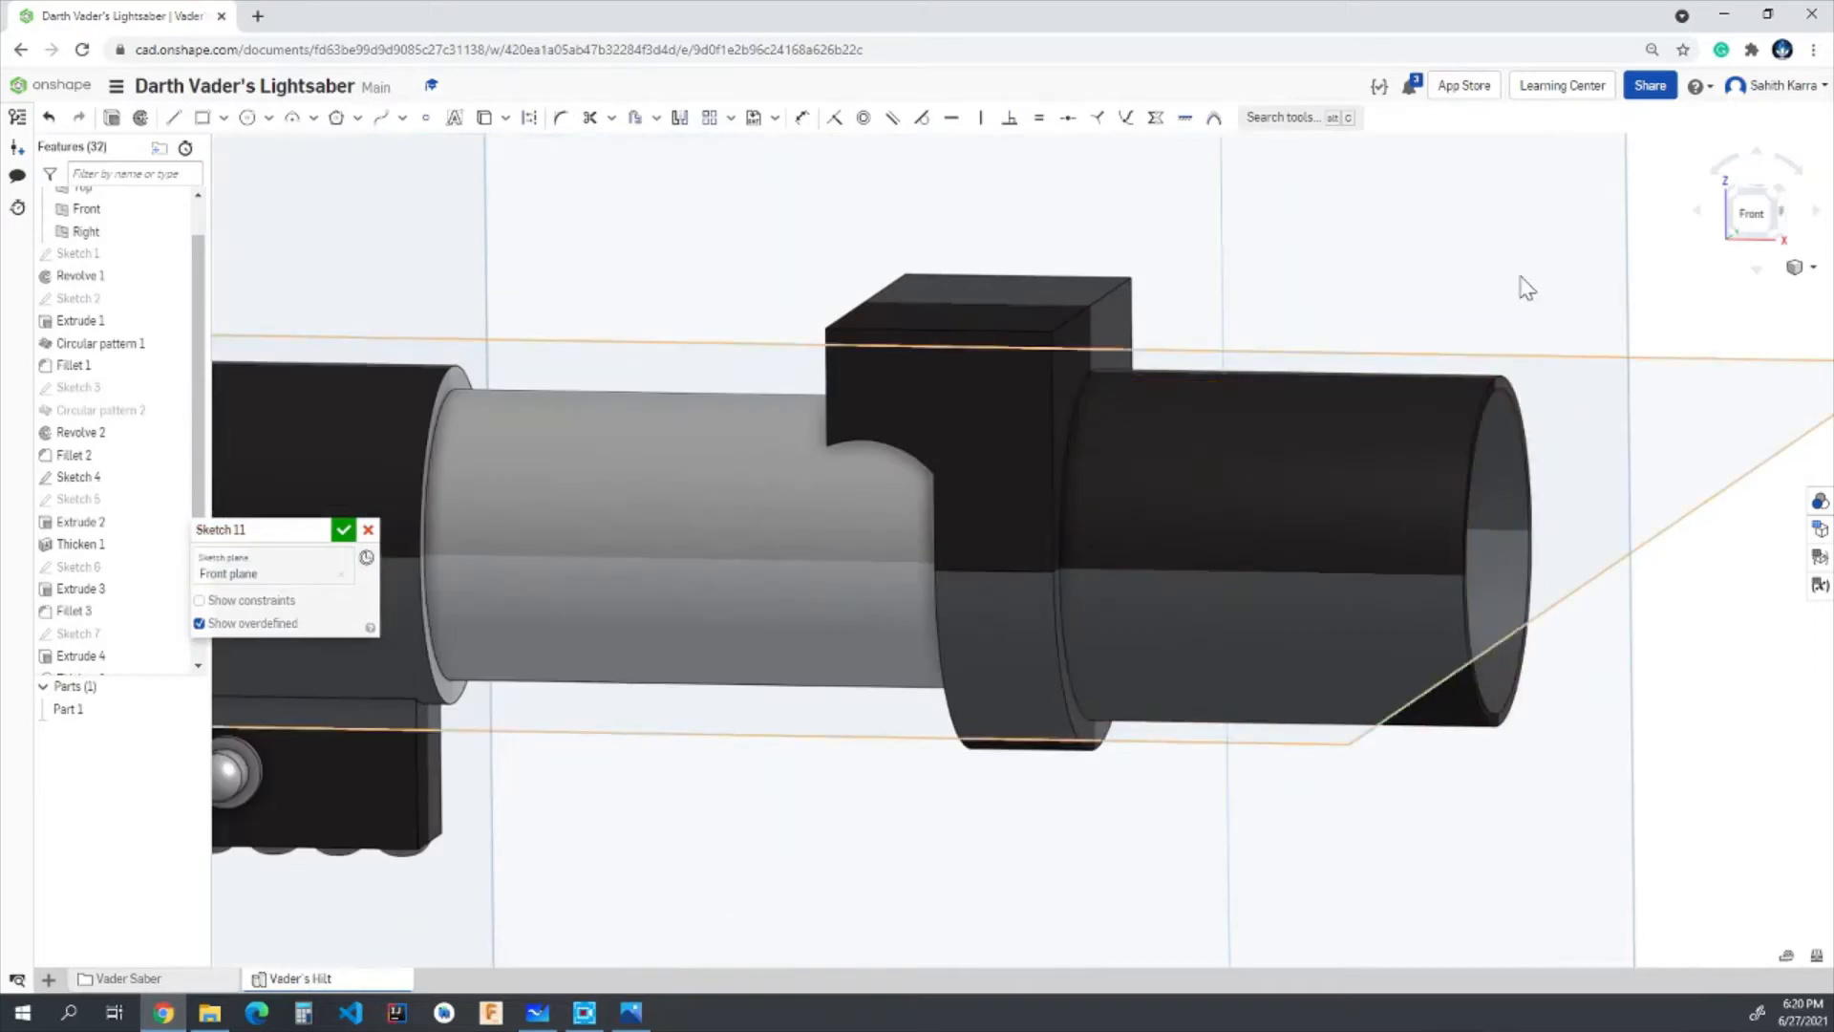
left_click(1746, 218)
scroll(1291, 577, "up", 5)
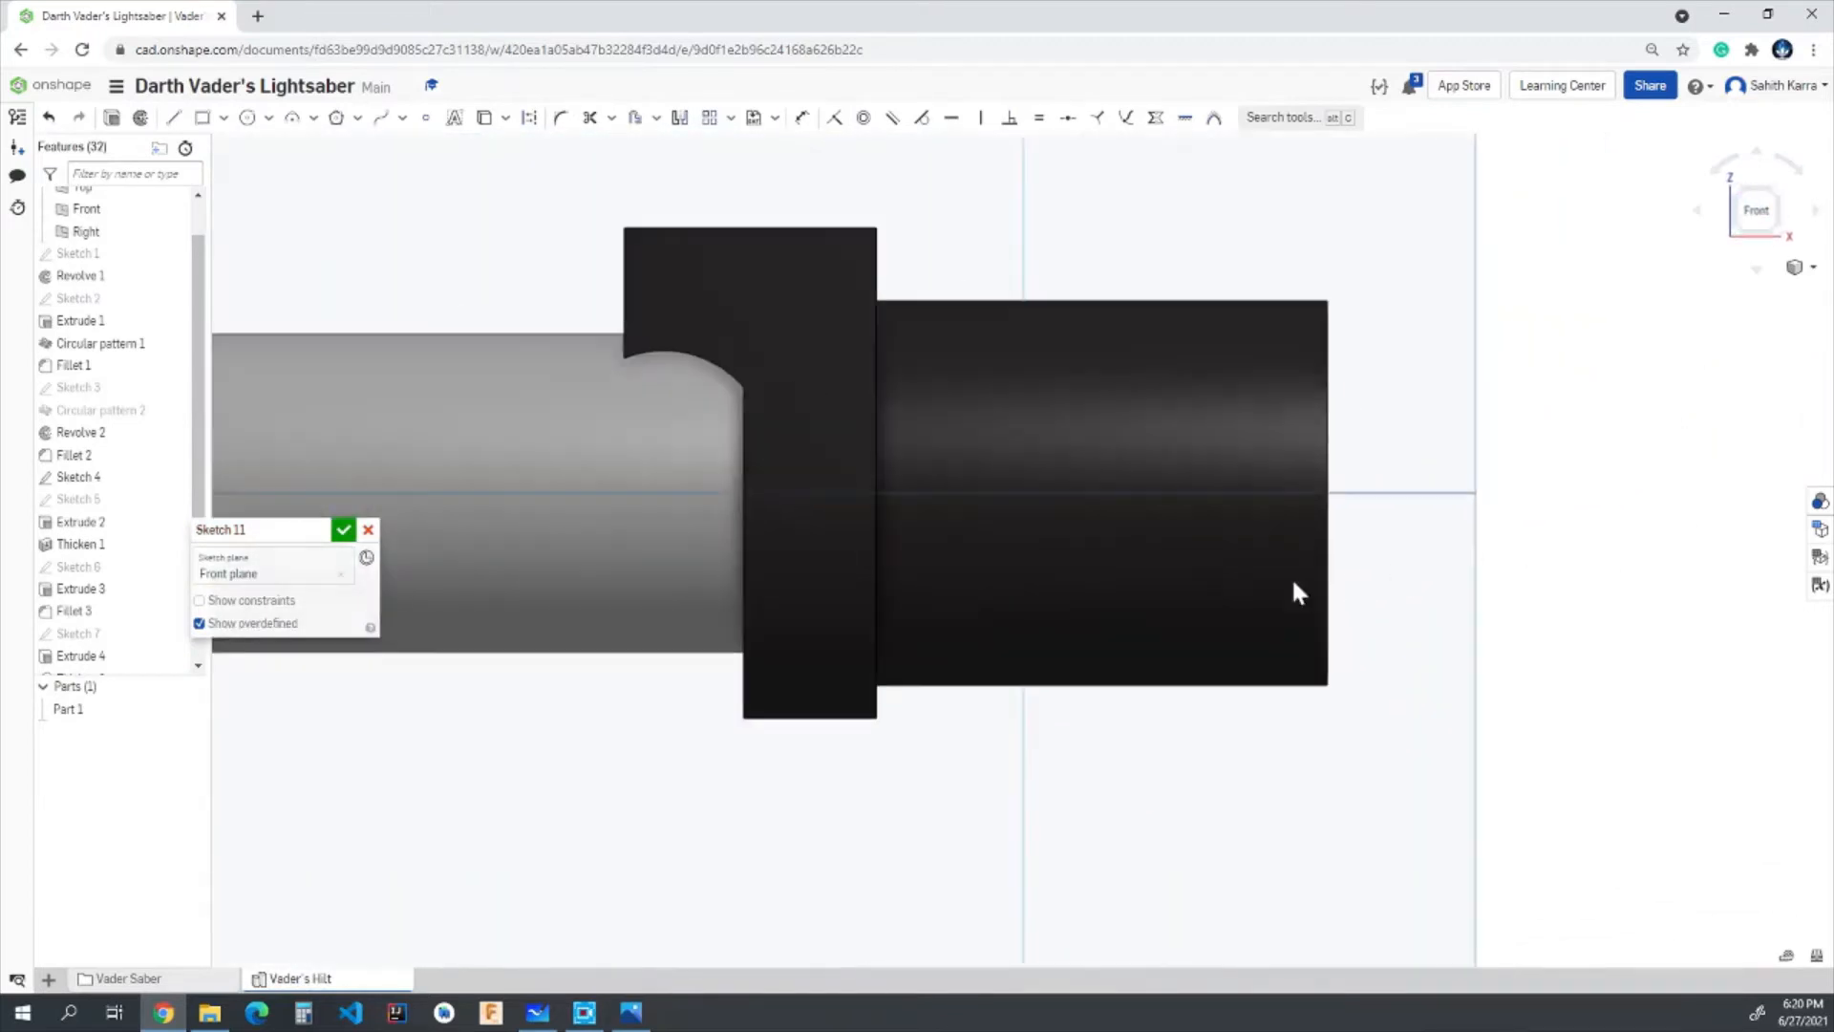
scroll(1211, 570, "down", 4)
scroll(1195, 558, "up", 3)
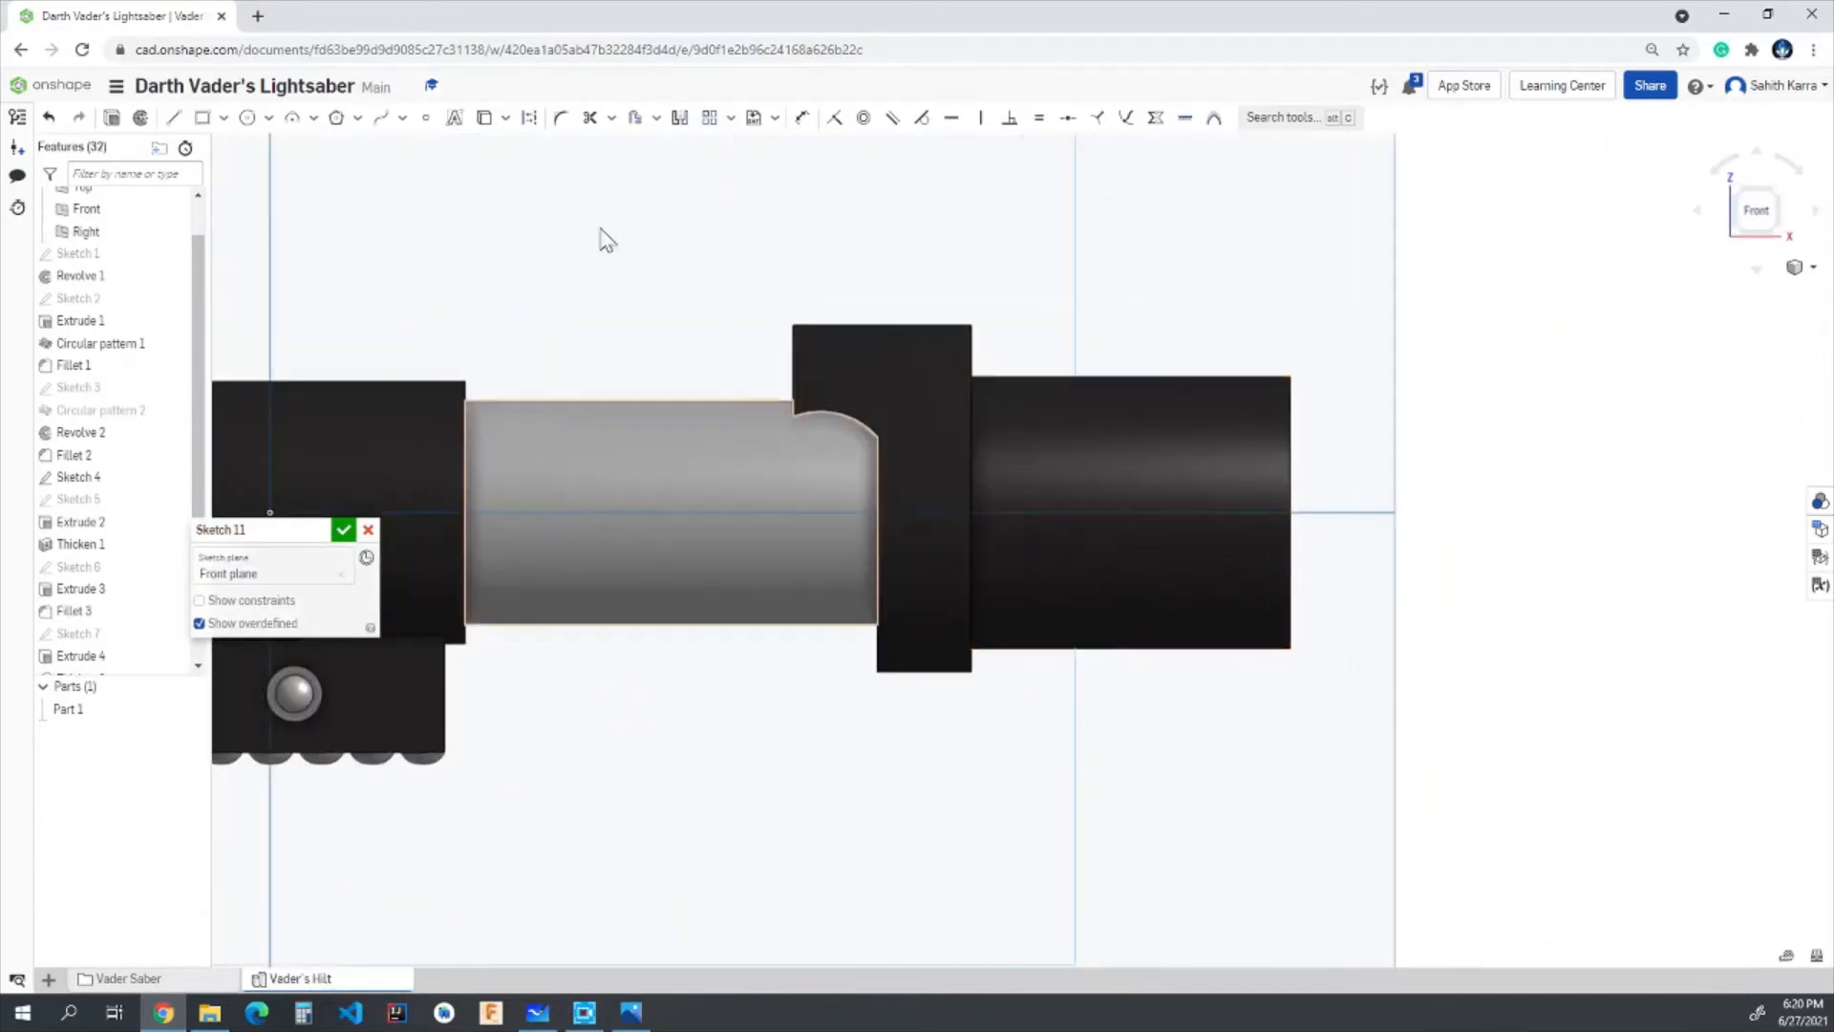
- Sketch a closed four-sided profile over the tube's open end, slanted on its inner side, about 0.93 in high, 0.27 in wide above and 0.53 in below
left_click(173, 116)
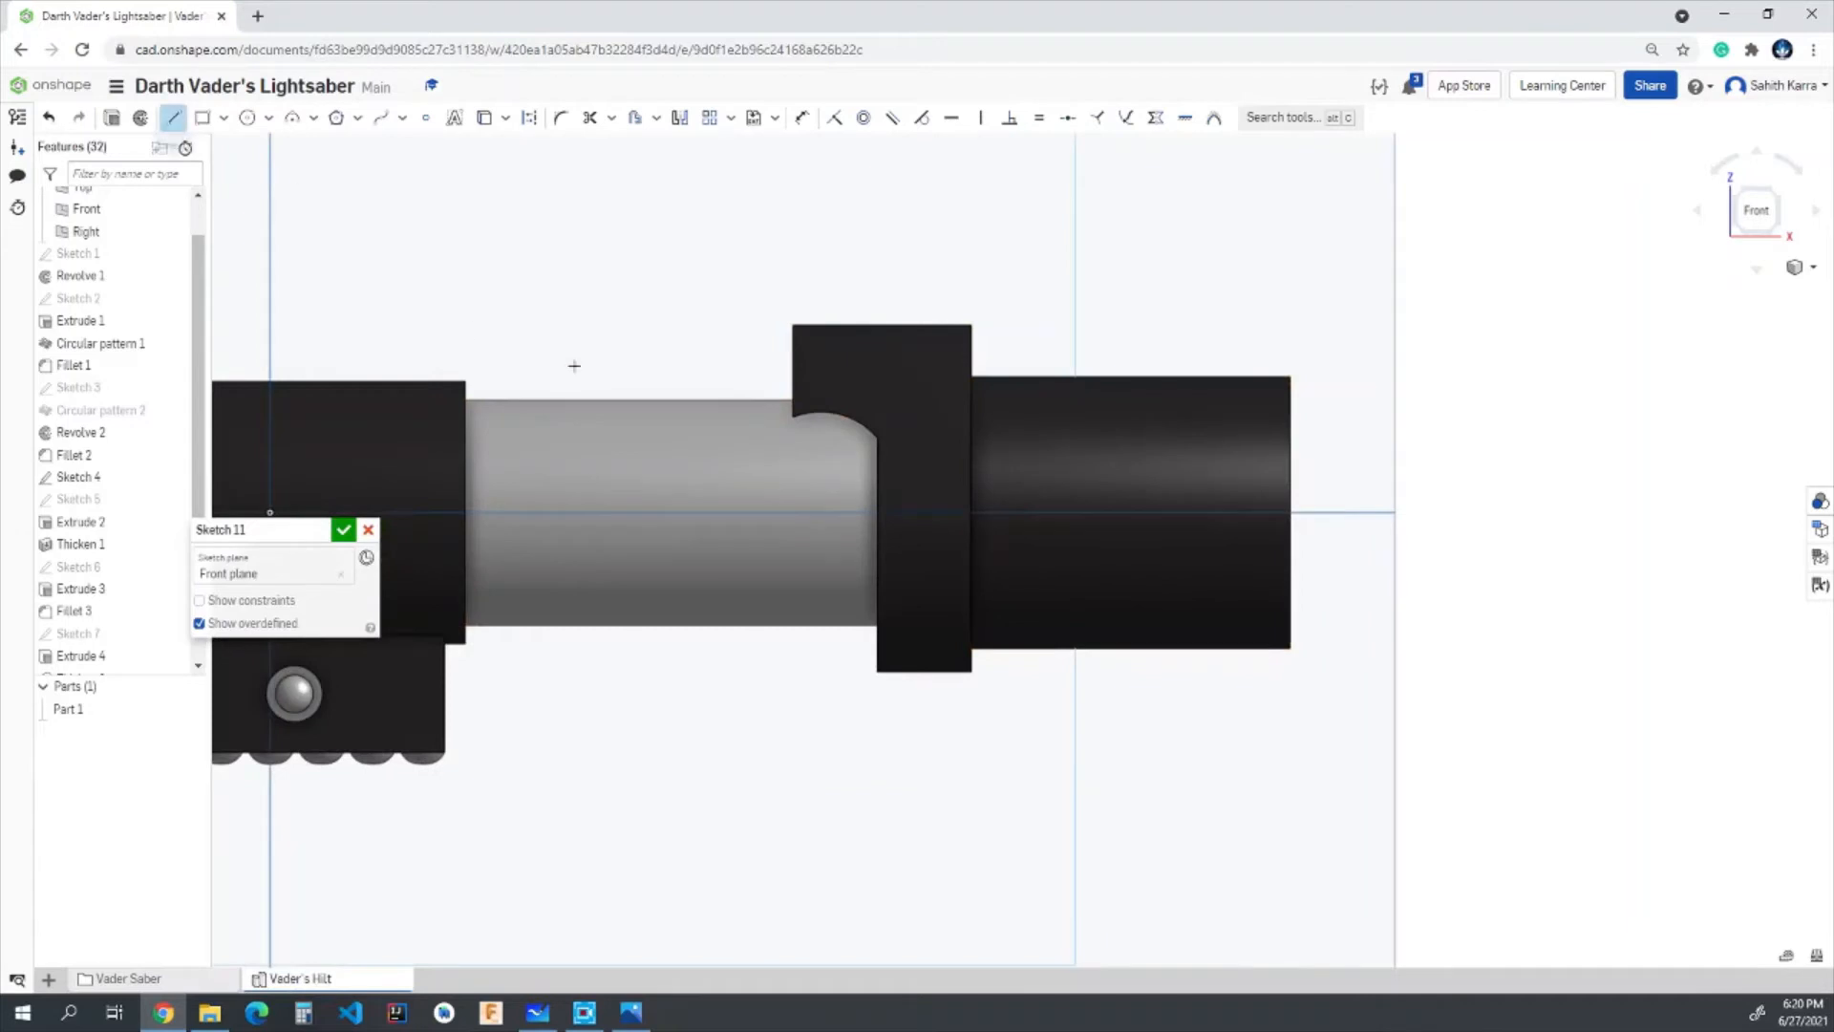
left_click(1217, 336)
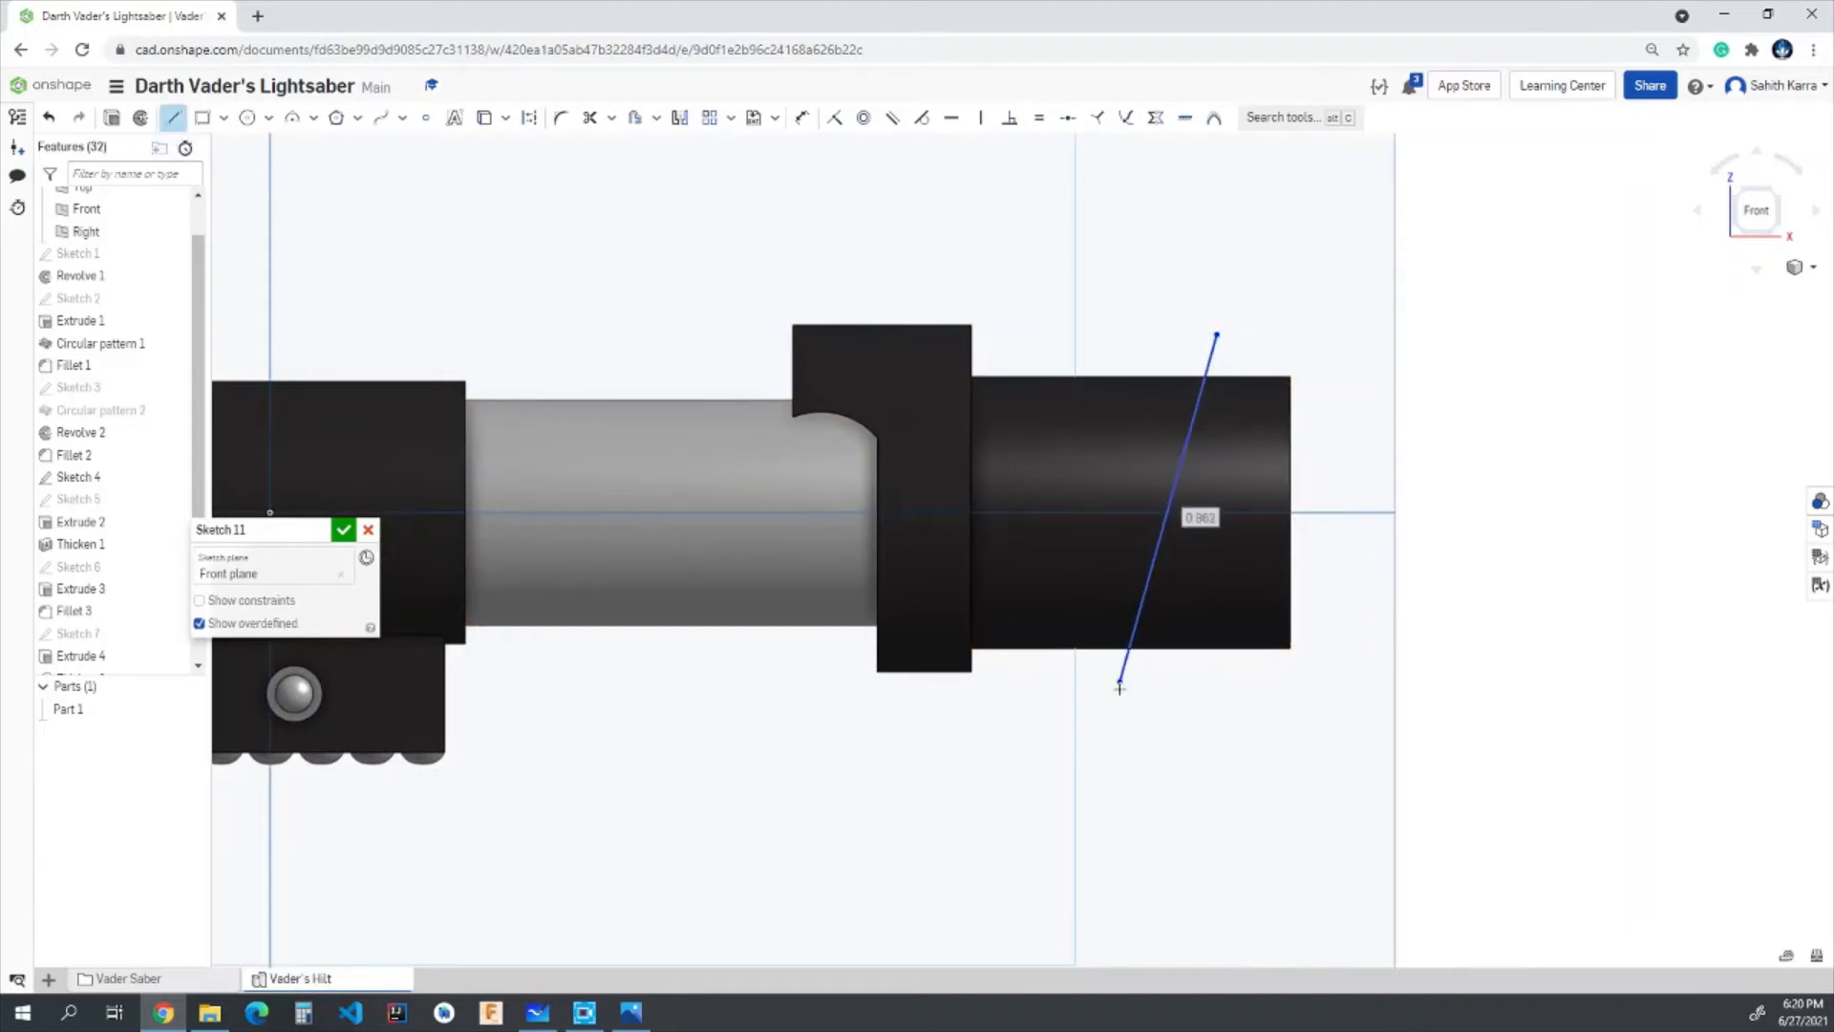
left_click(1121, 681)
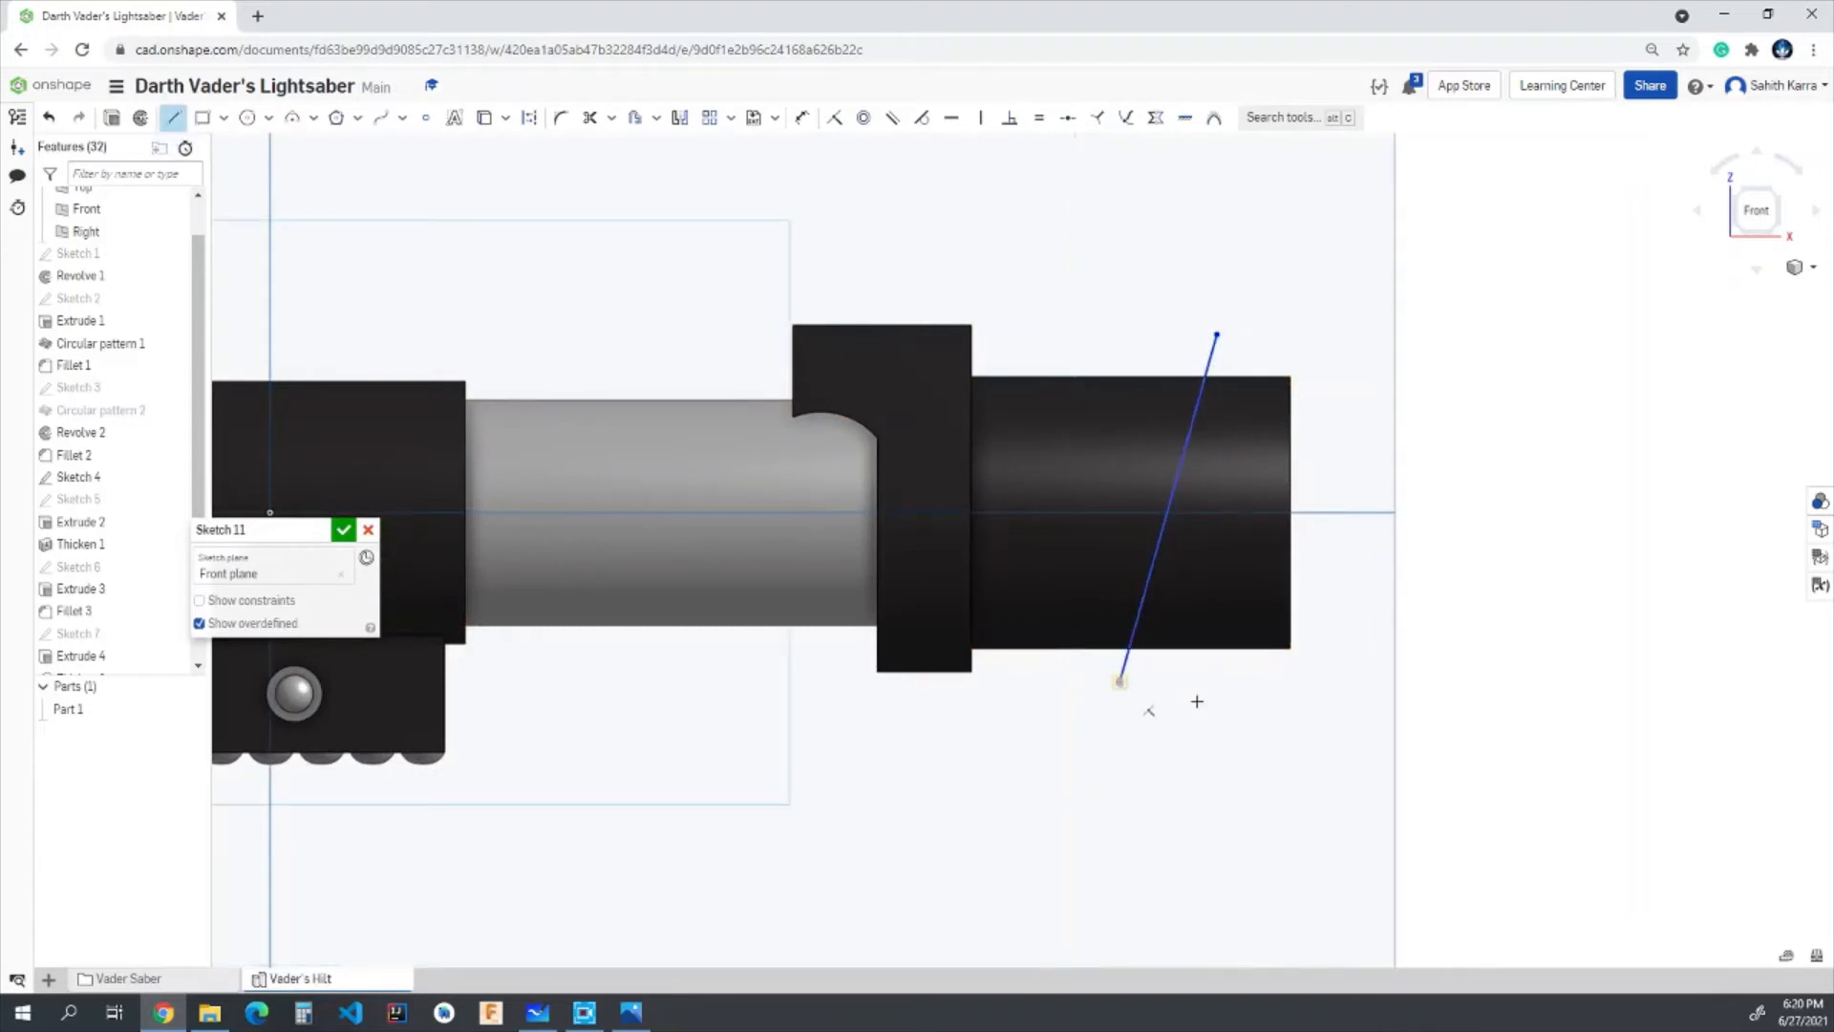
left_click(1318, 682)
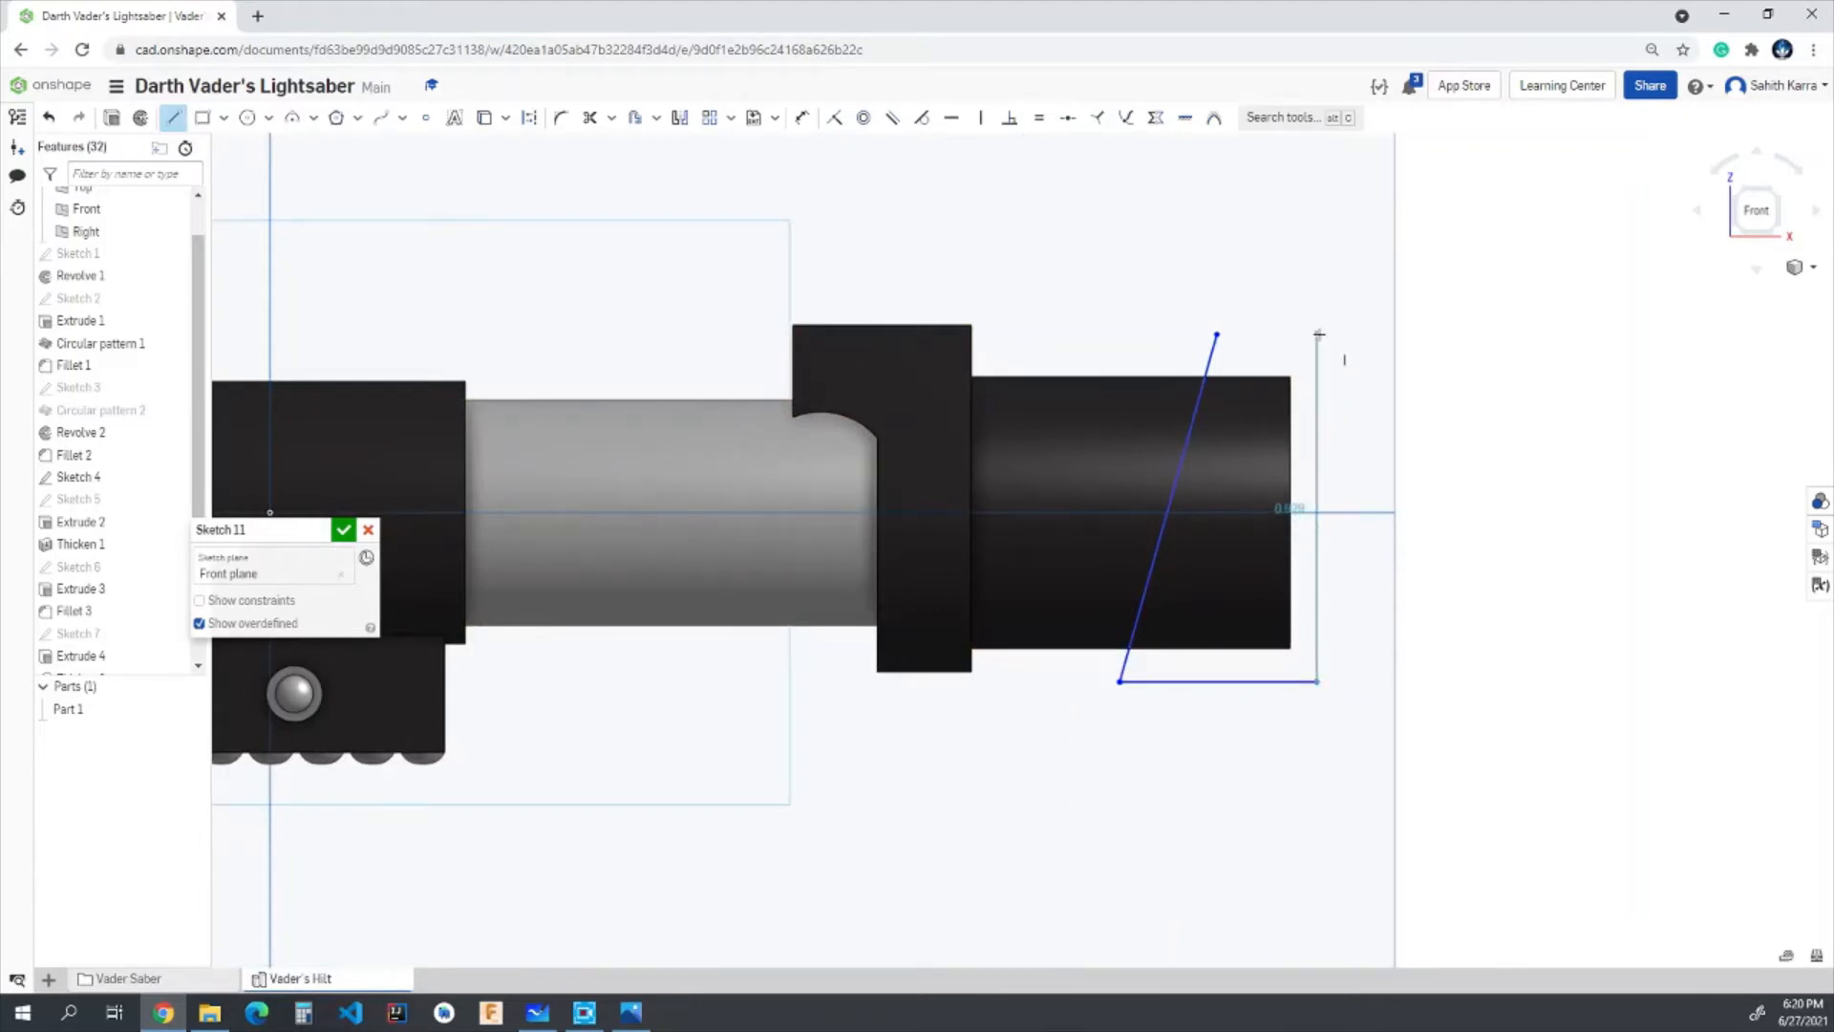
left_click(1318, 334)
scroll(1318, 335, "up", 2)
left_click_drag(1200, 334, 1218, 335)
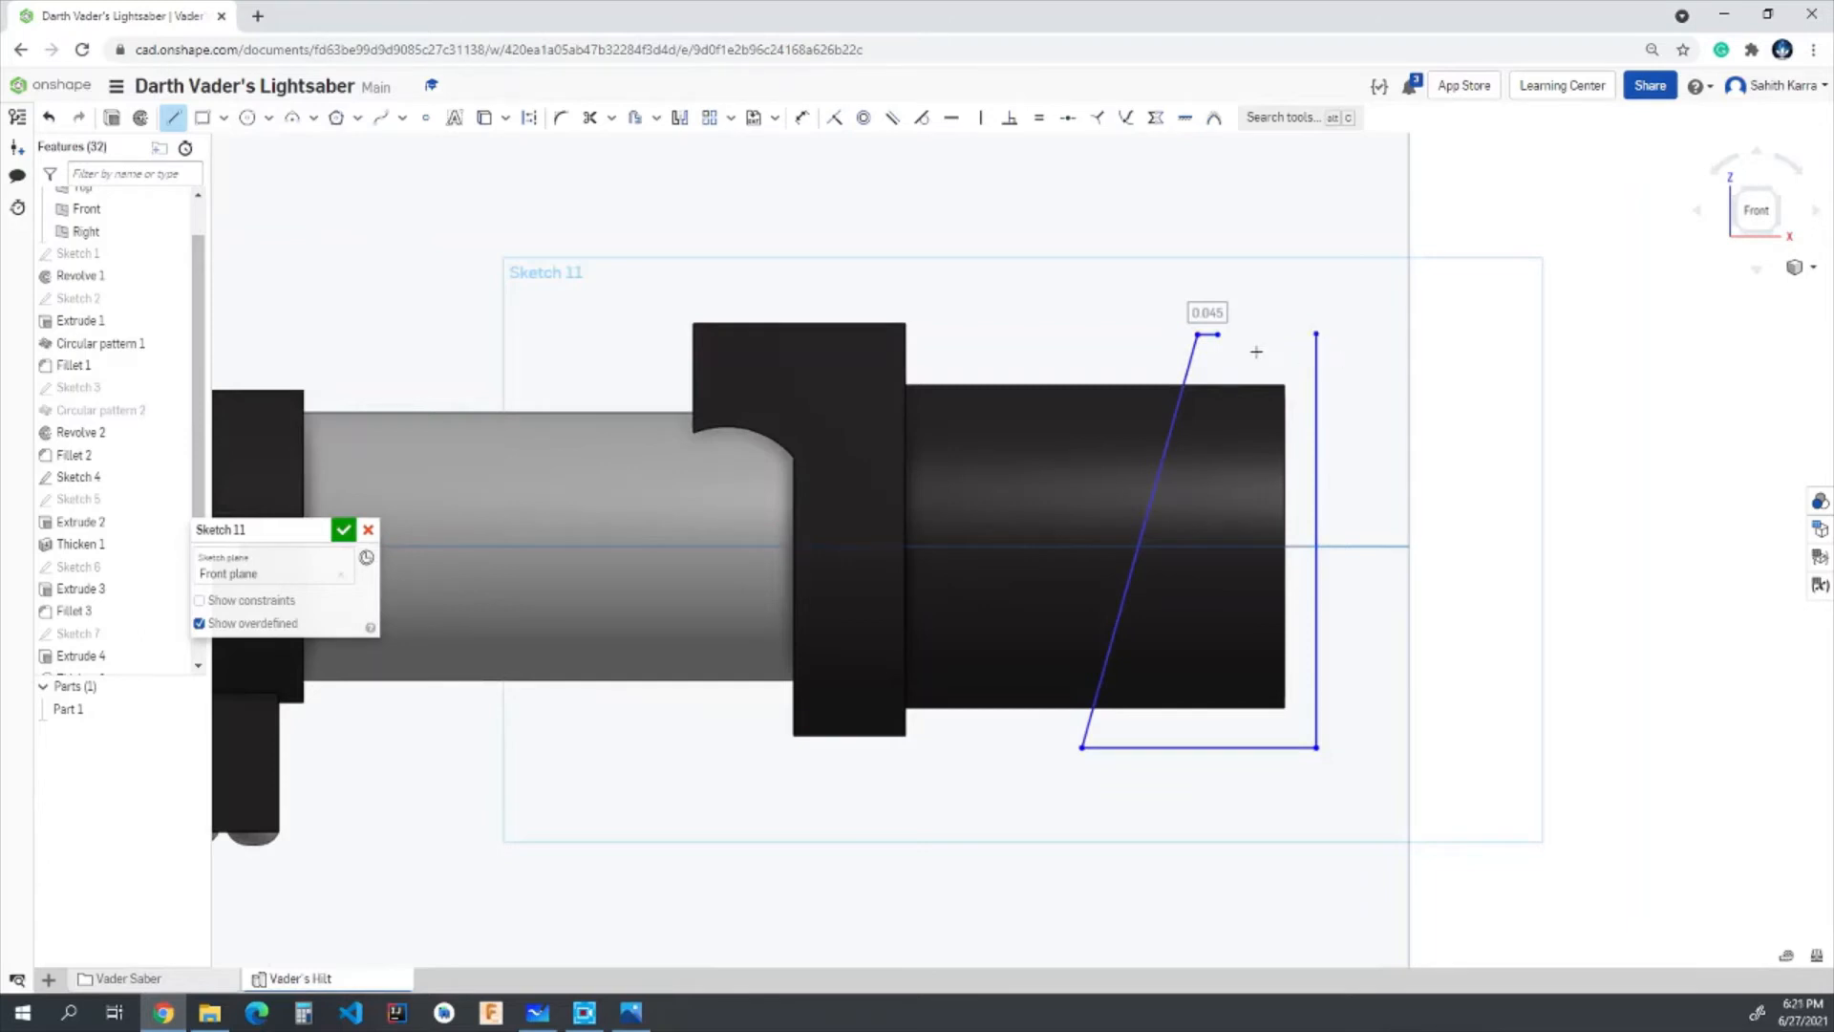
key("Escape")
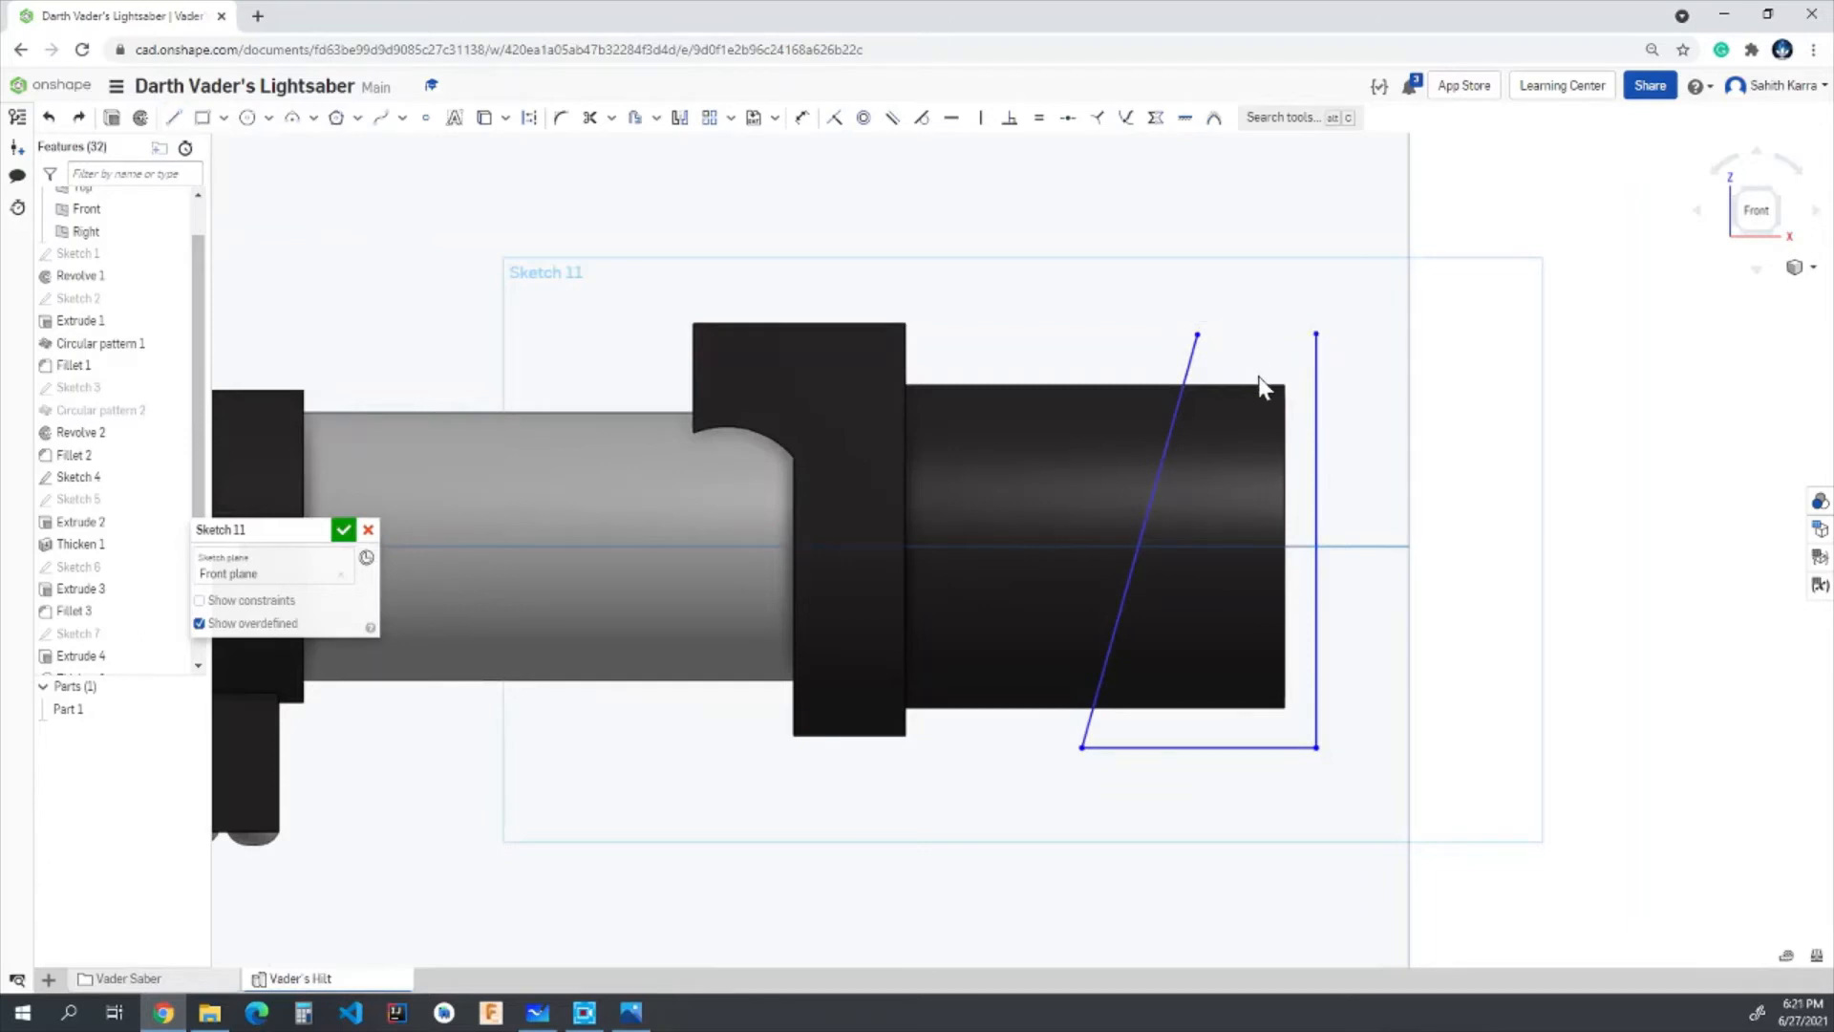
key("l")
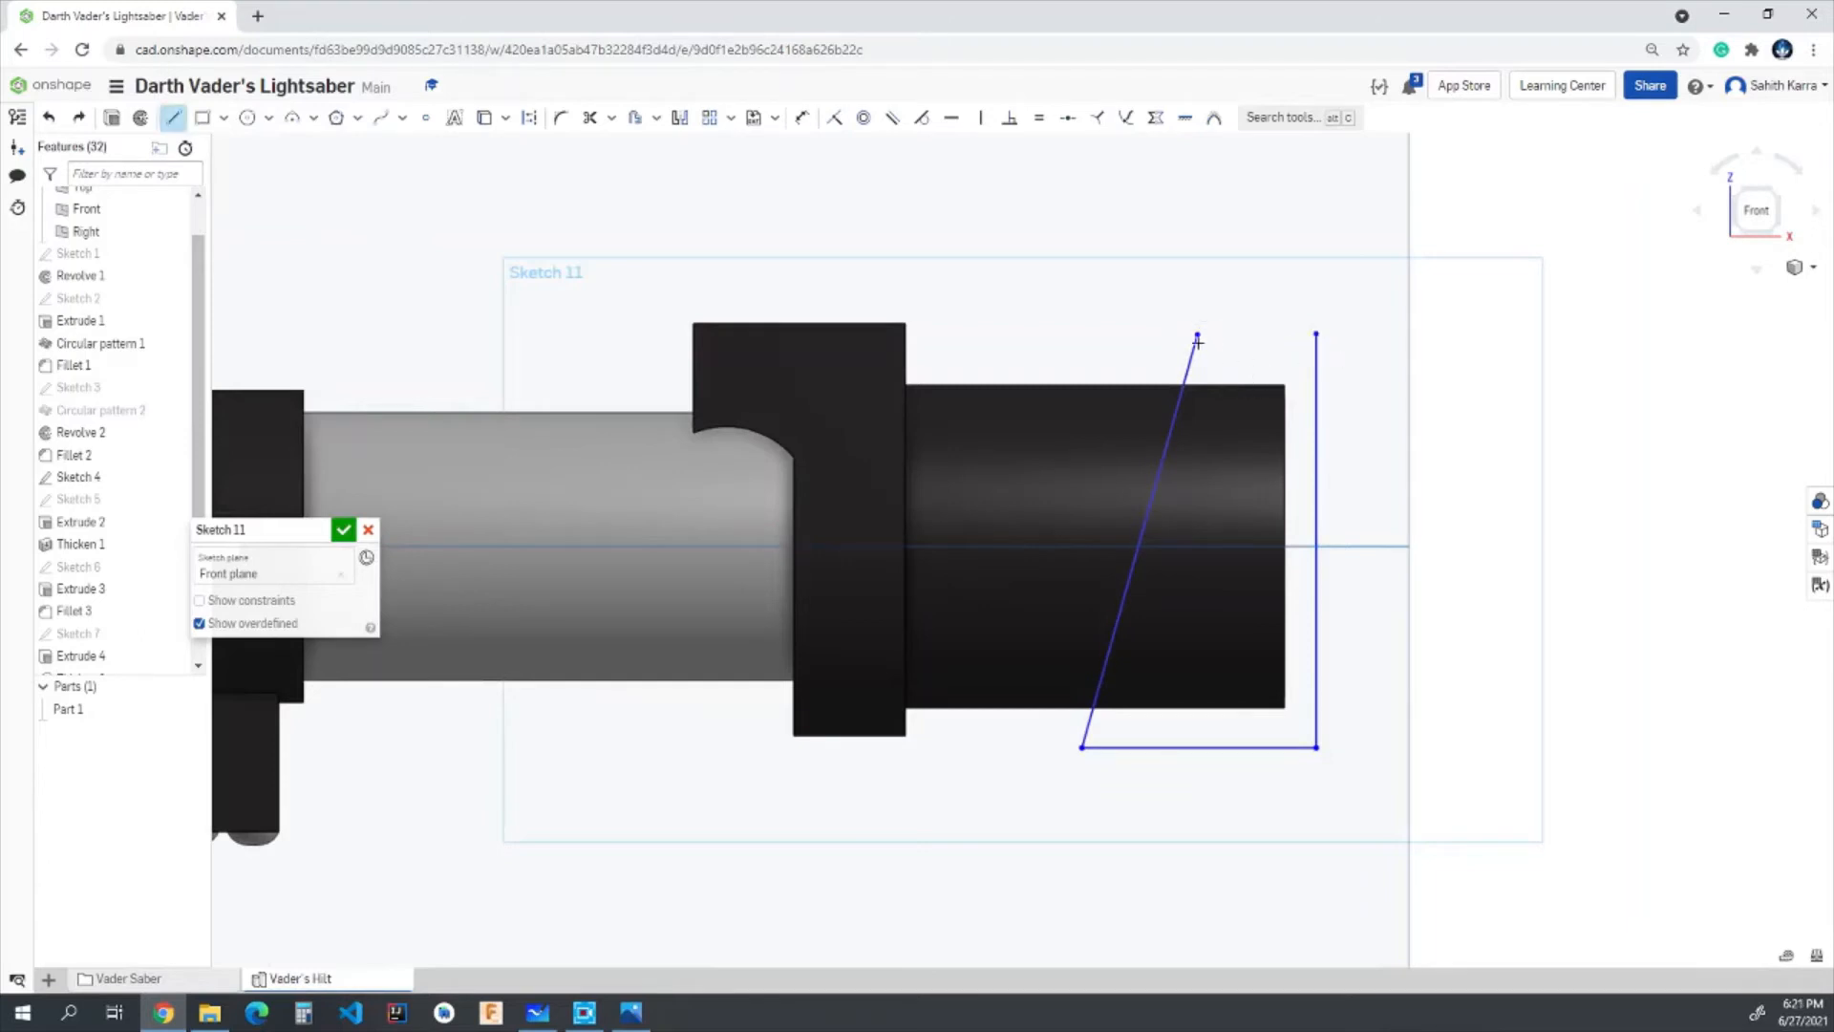
left_click(1313, 332)
key("Escape")
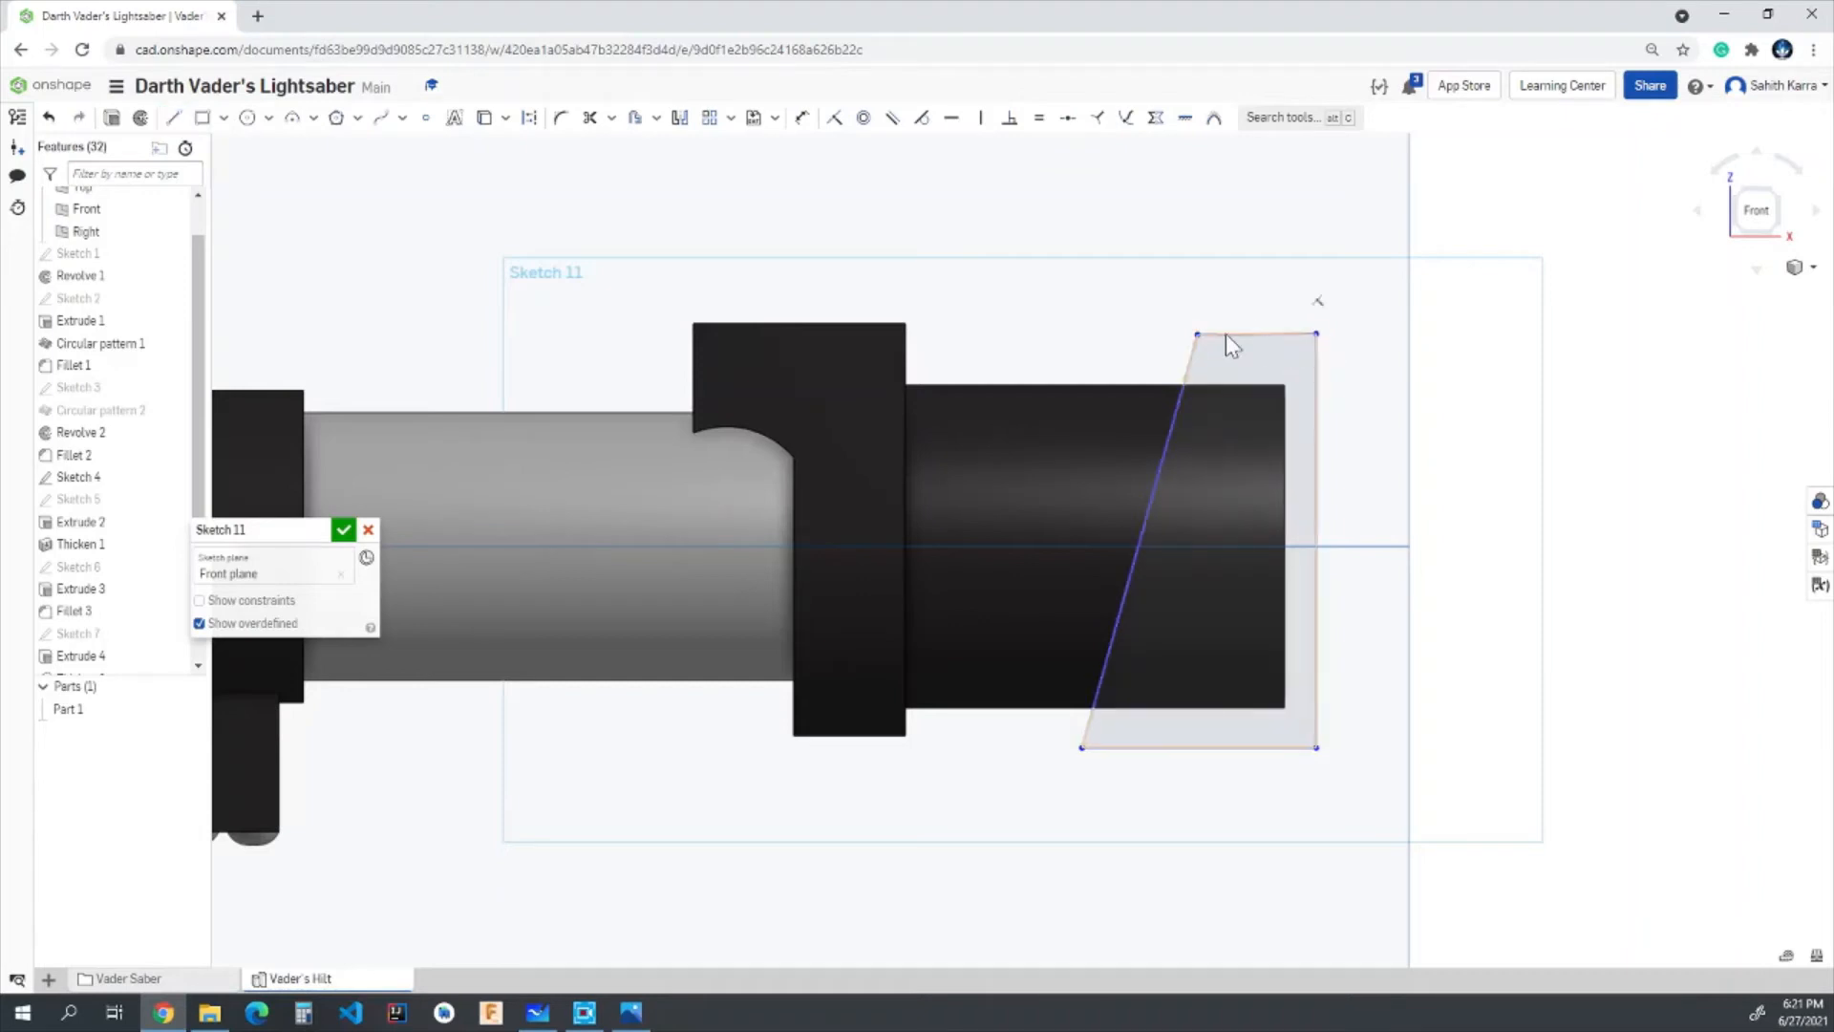
- Constrain the profile's upper and lower lines to be horizontal
left_click(1276, 335)
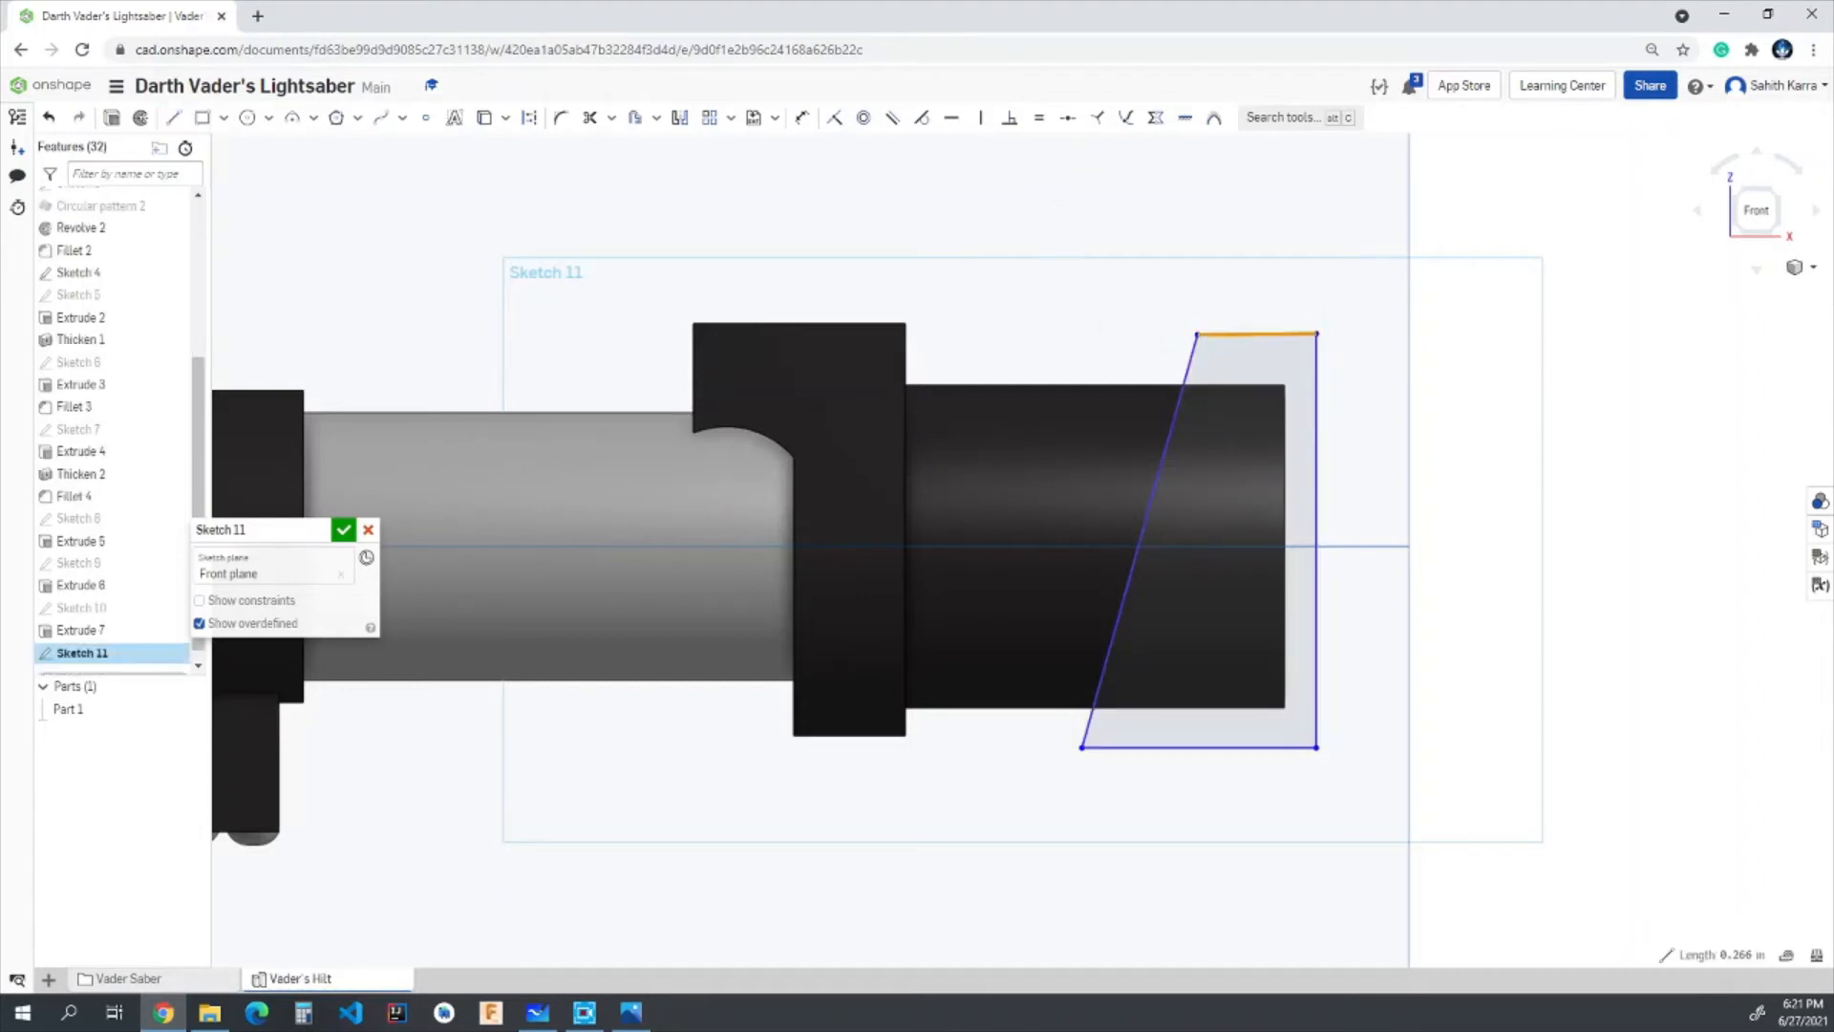
left_click(953, 124)
left_click(1245, 748)
left_click(952, 121)
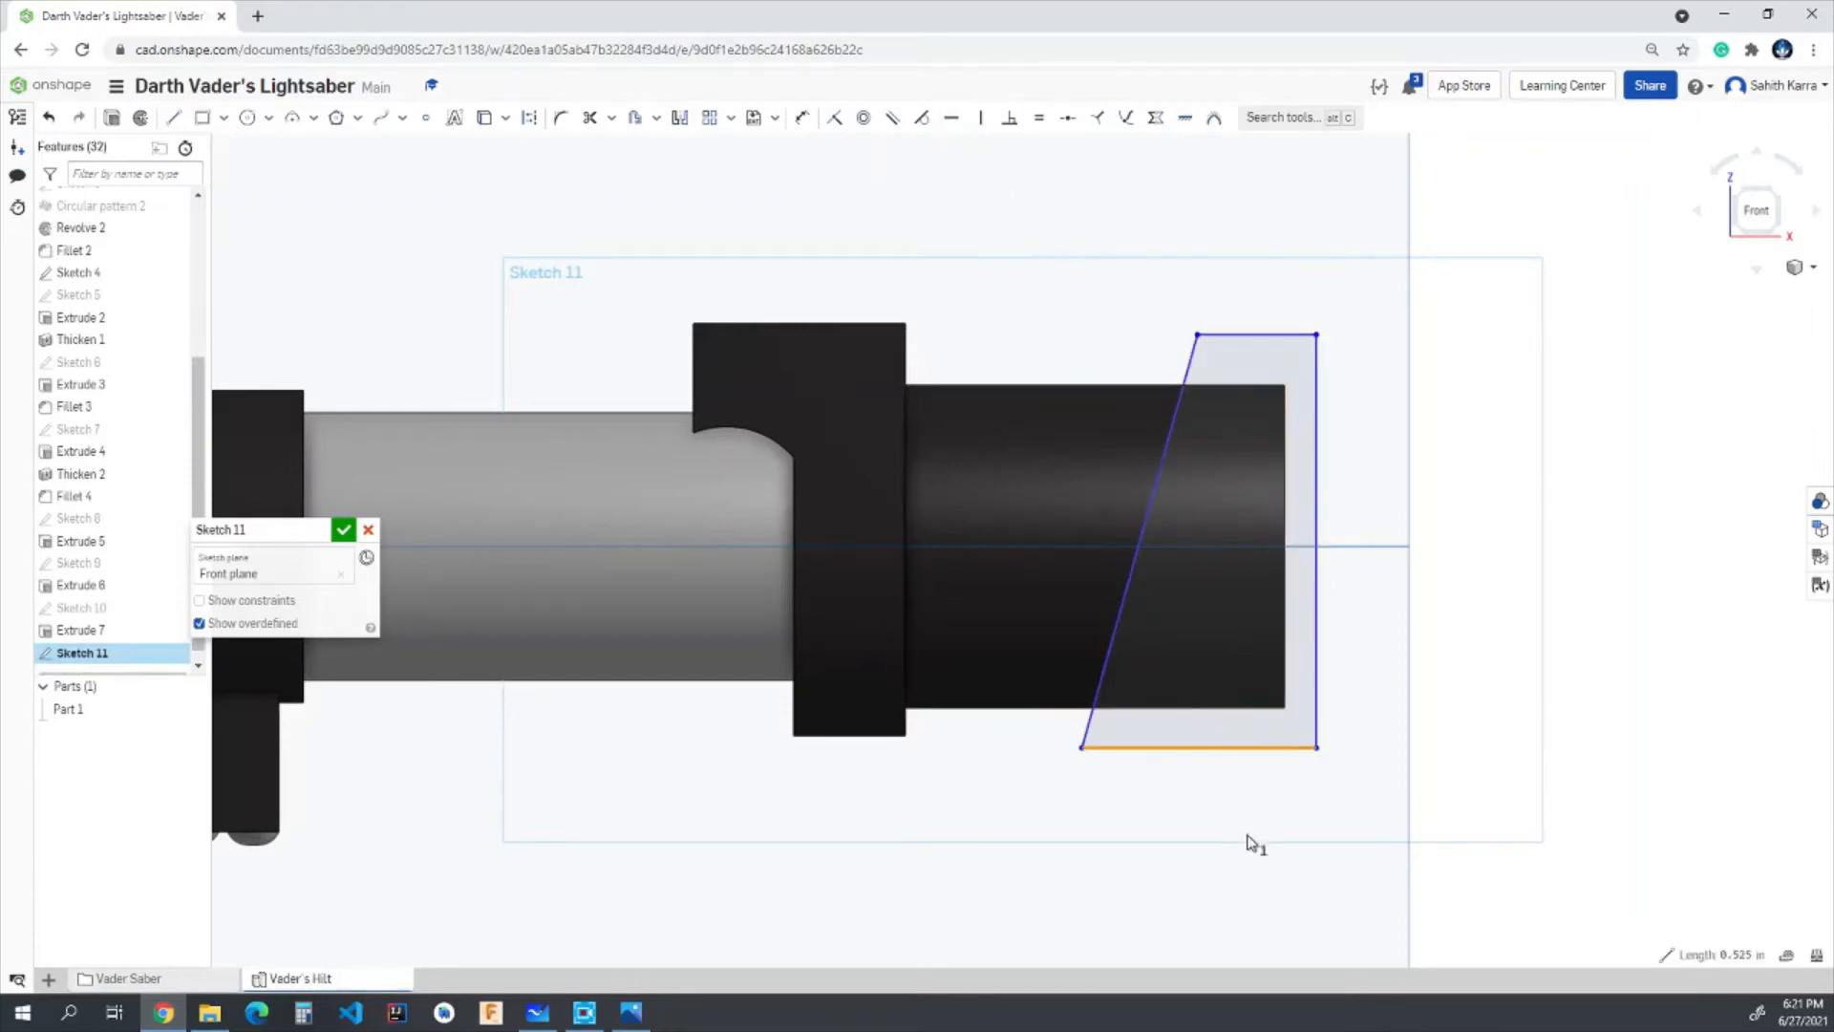
- Dimension the profile's outer vertical line to 0.75 in and its upper line to 0.05 in
scroll(1242, 797, "up", 2)
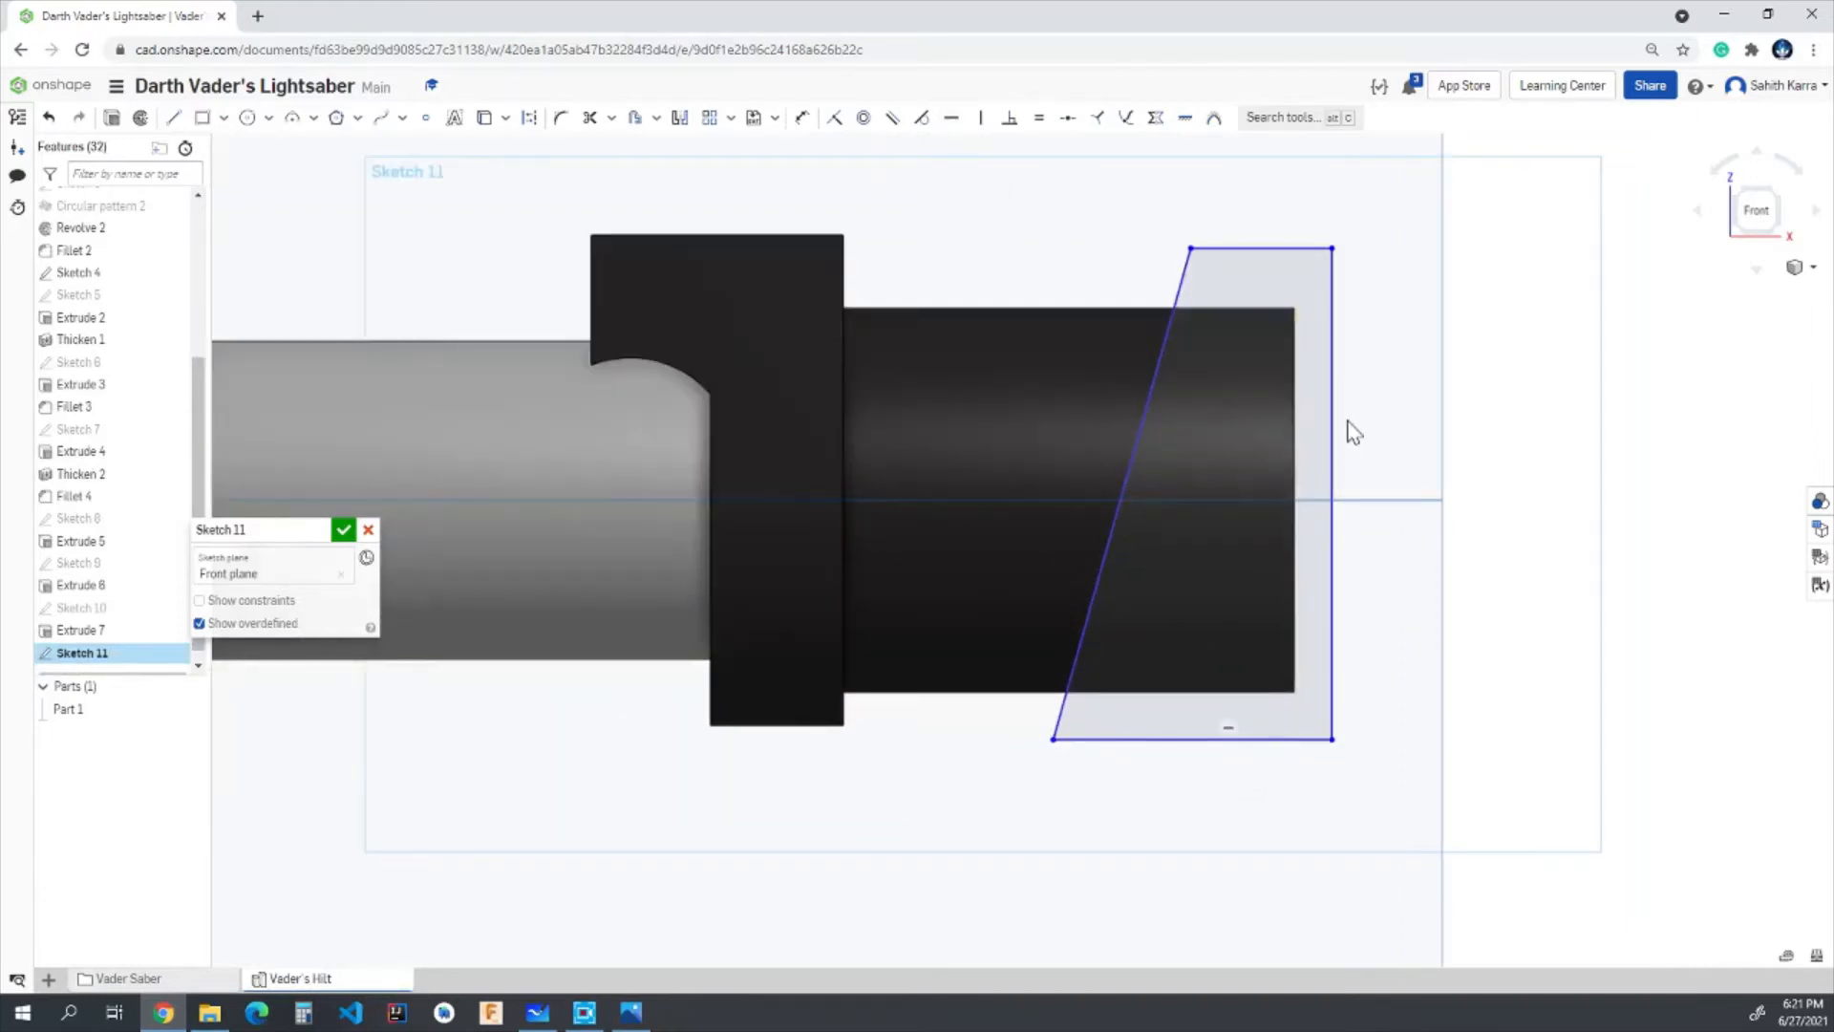
left_click(1333, 461)
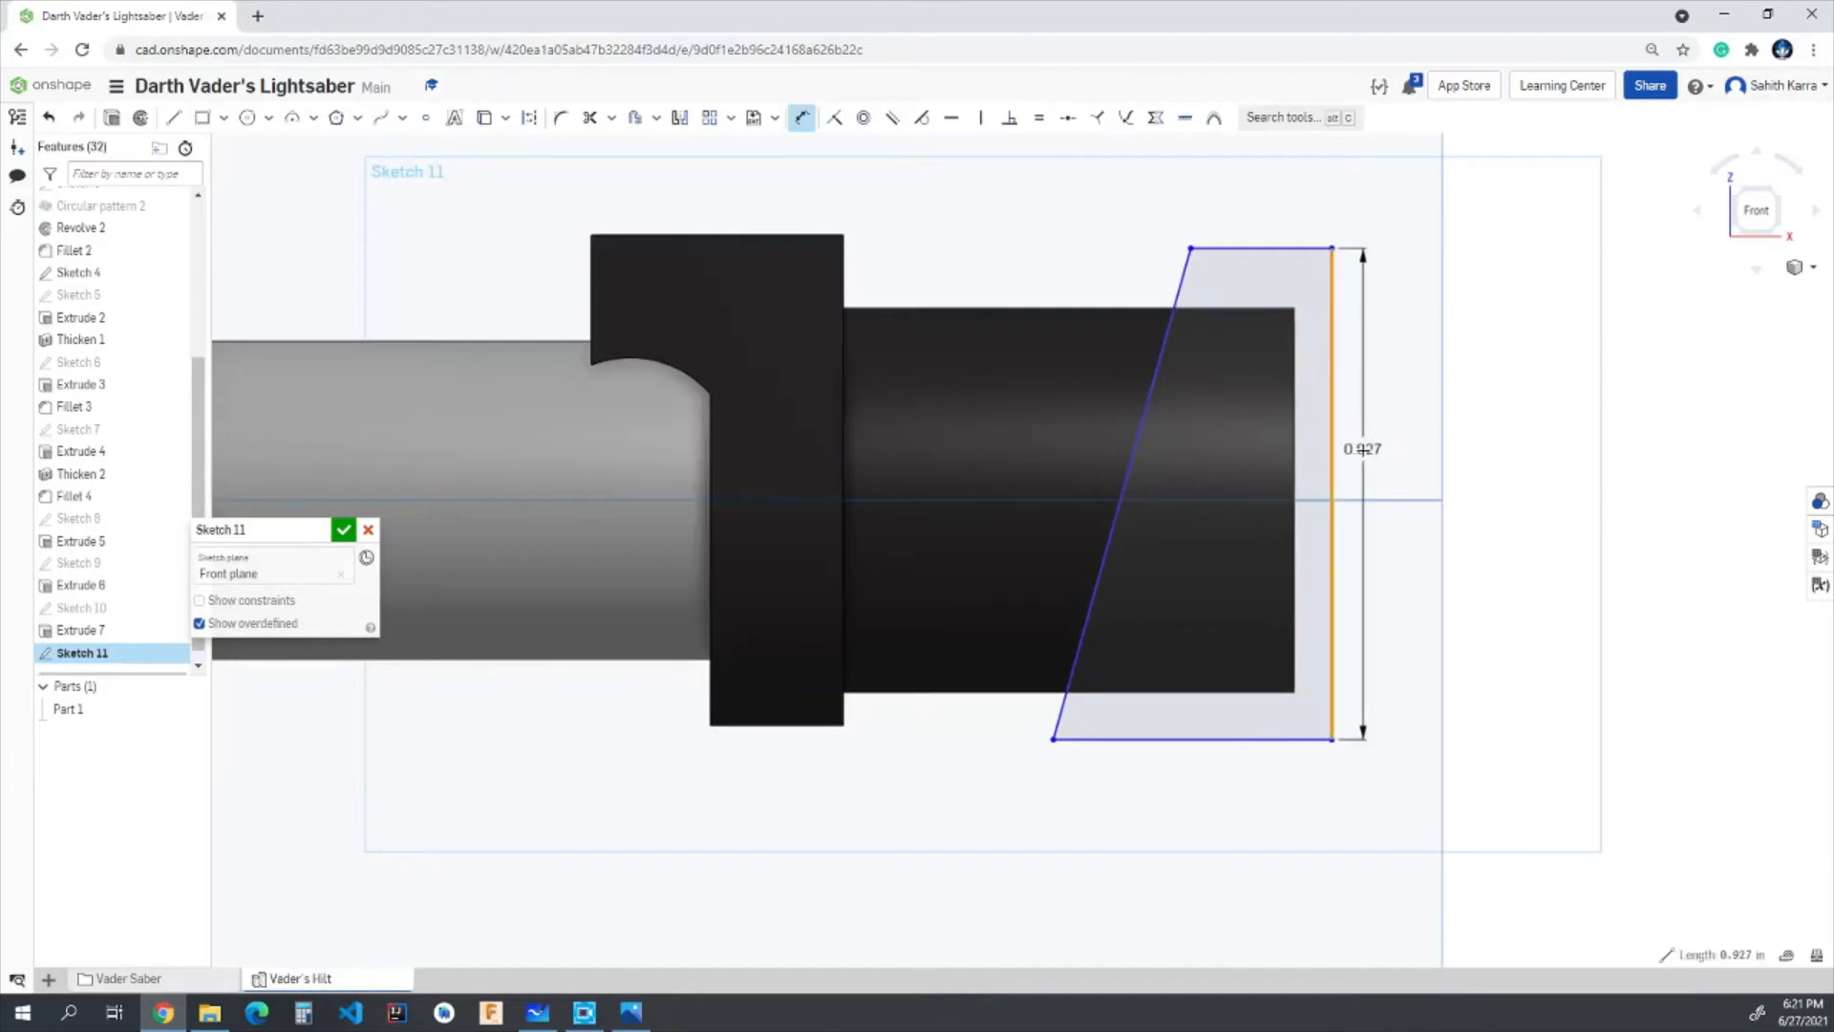
left_click(1364, 459)
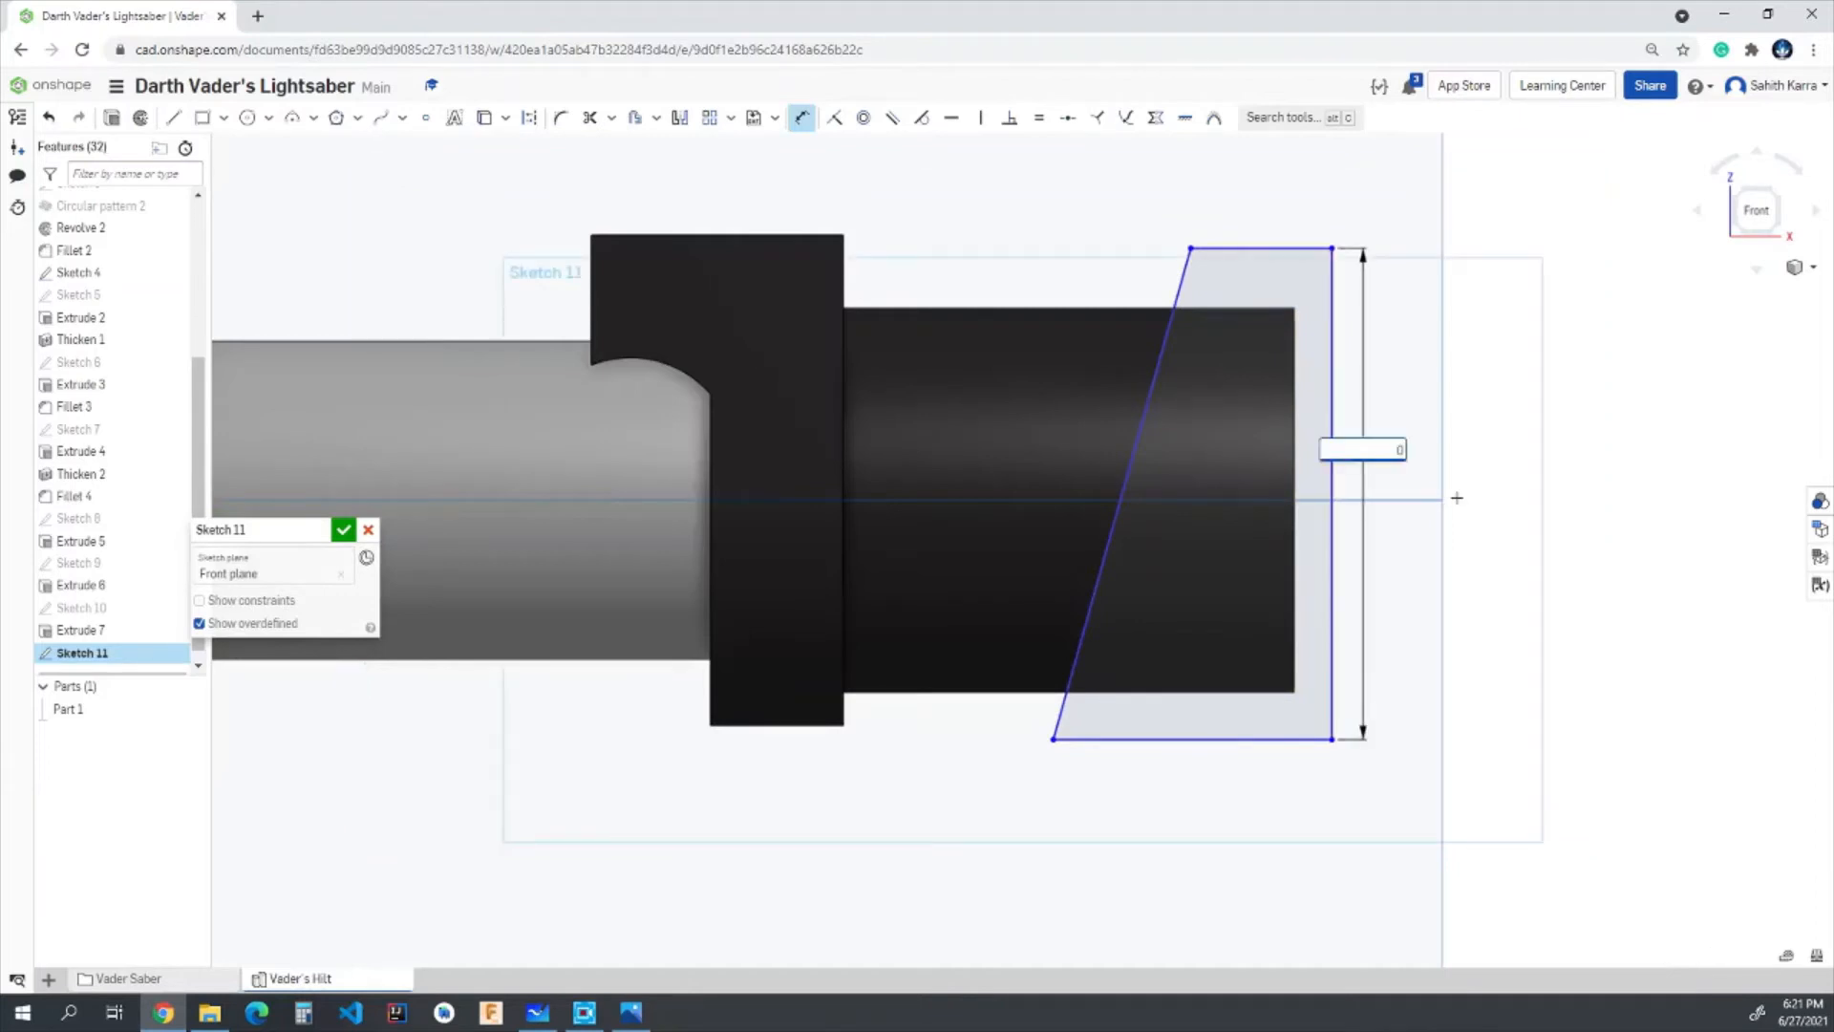
type("0.75")
key("Return")
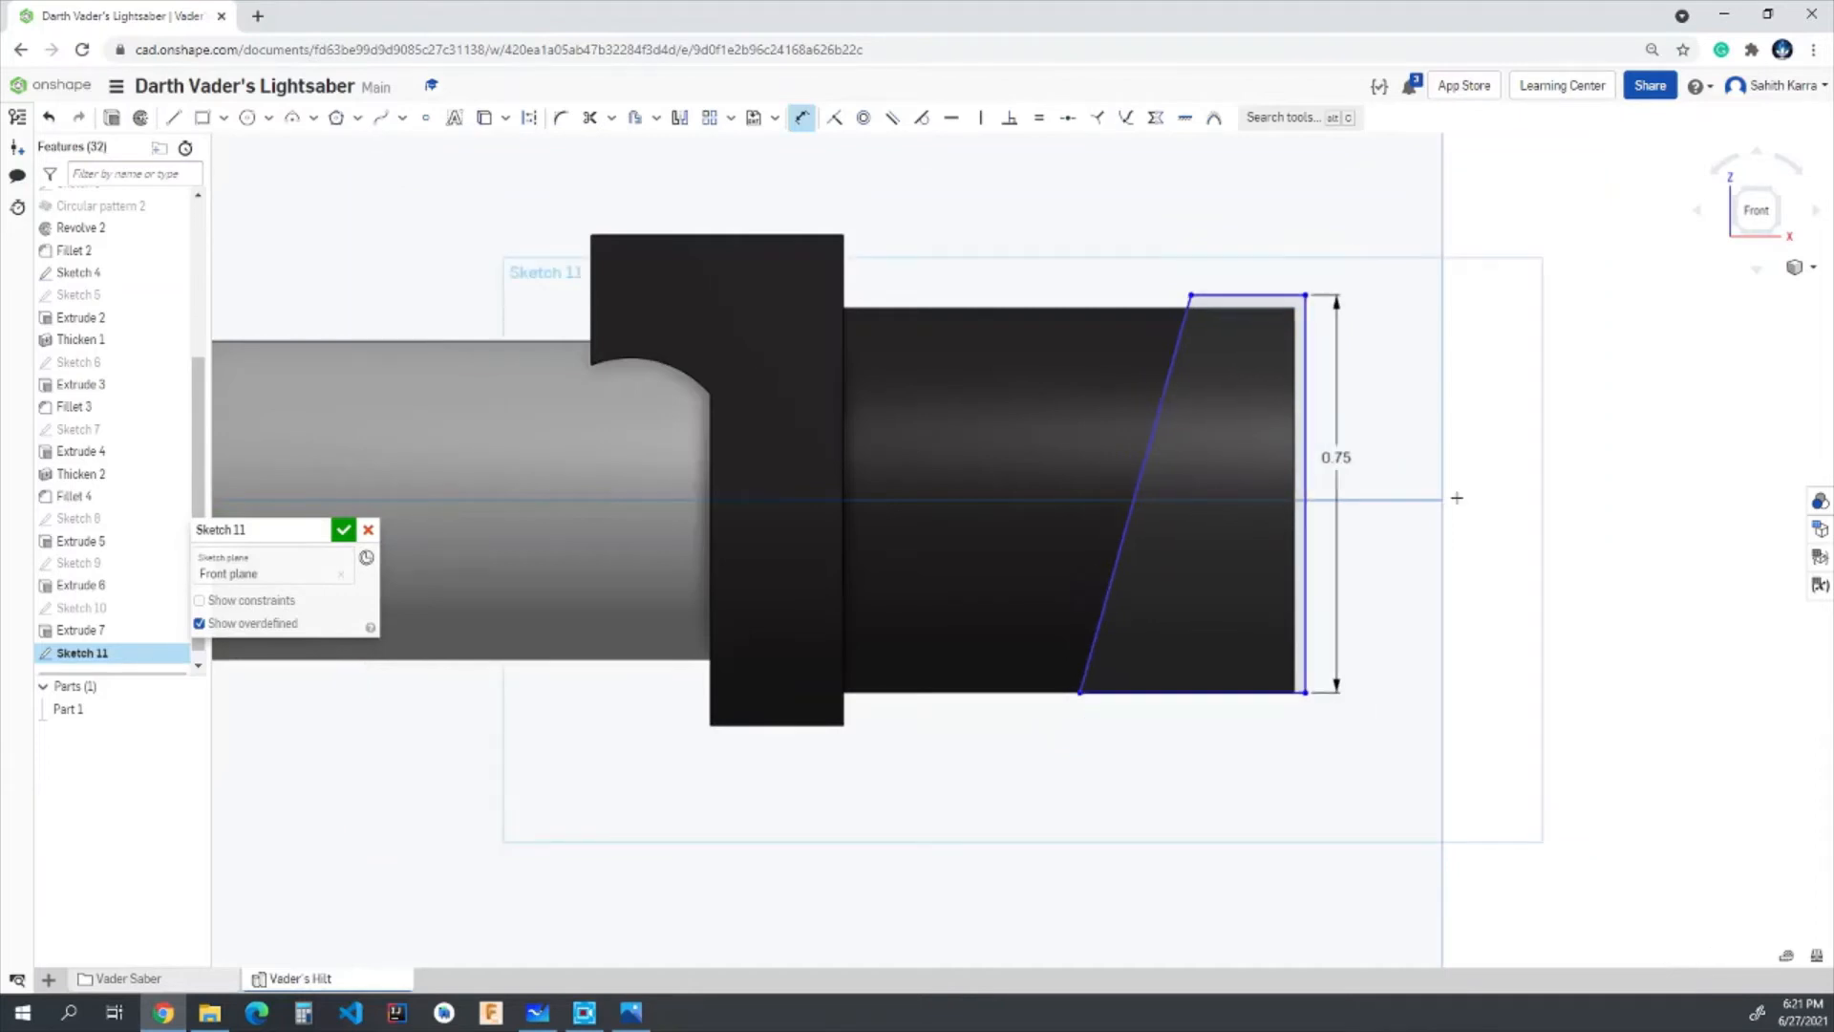
double_click(1242, 284)
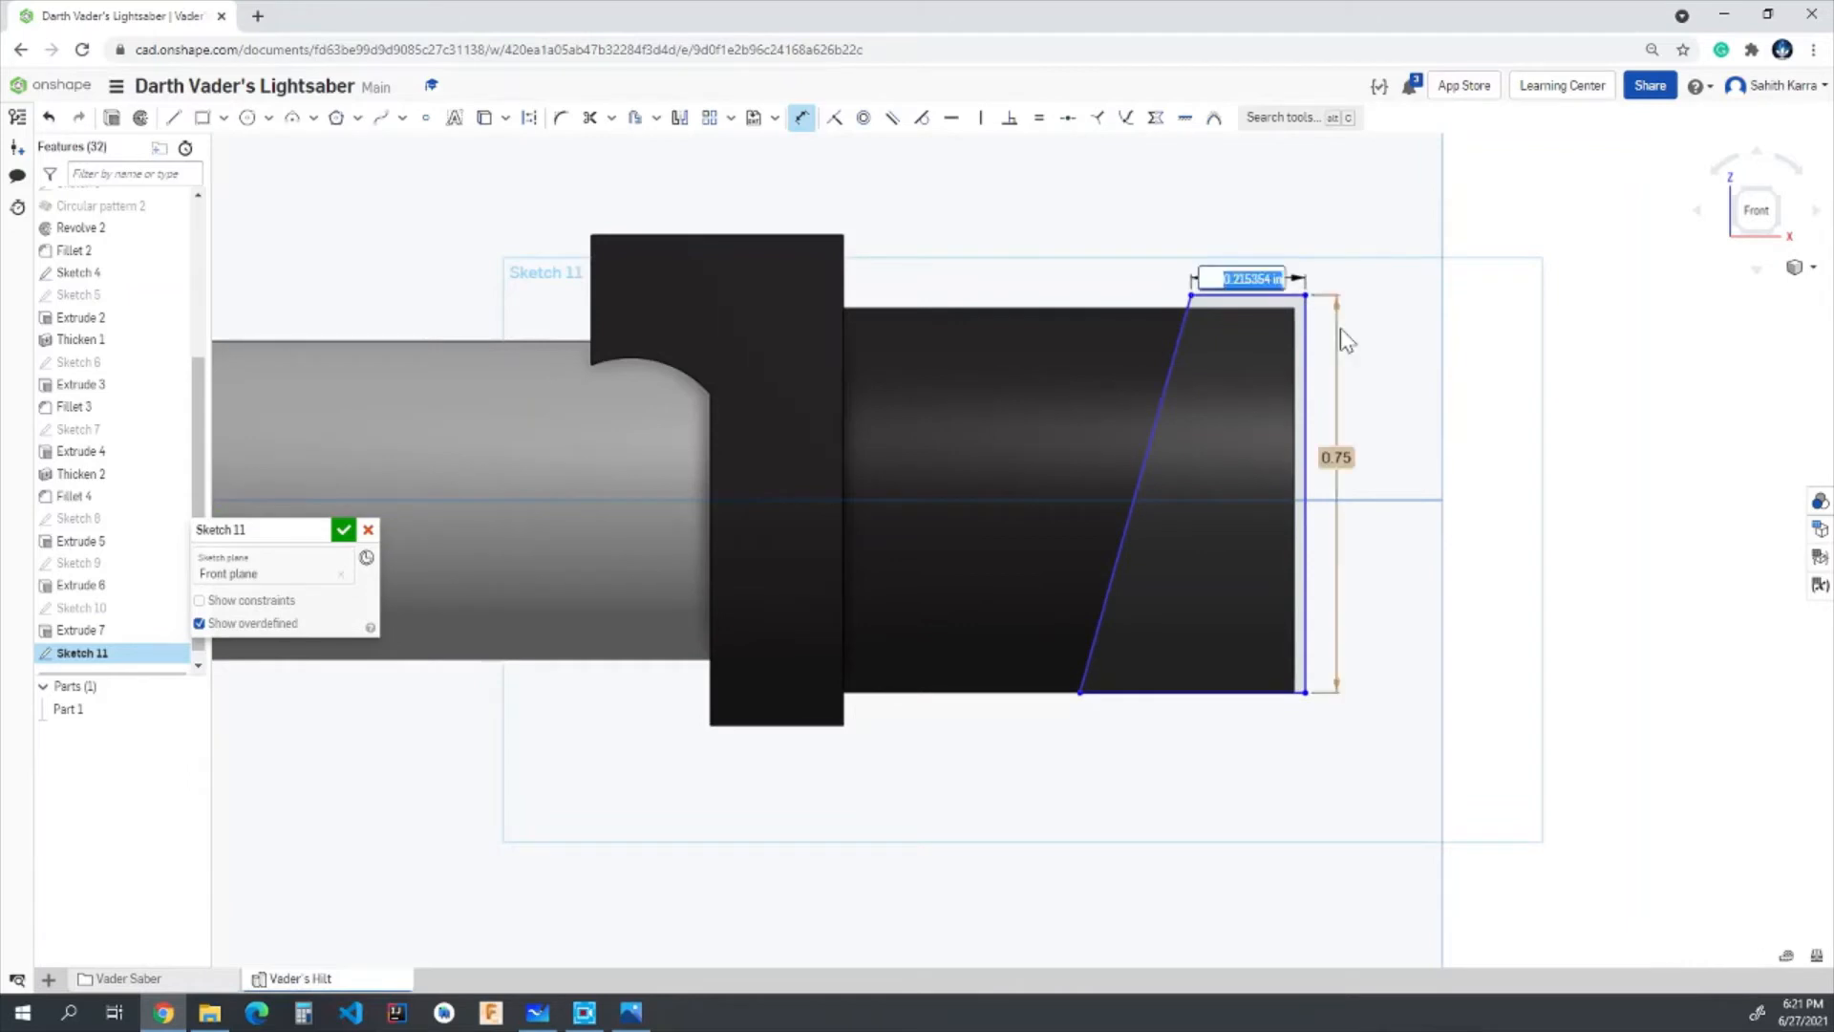
type("0.05")
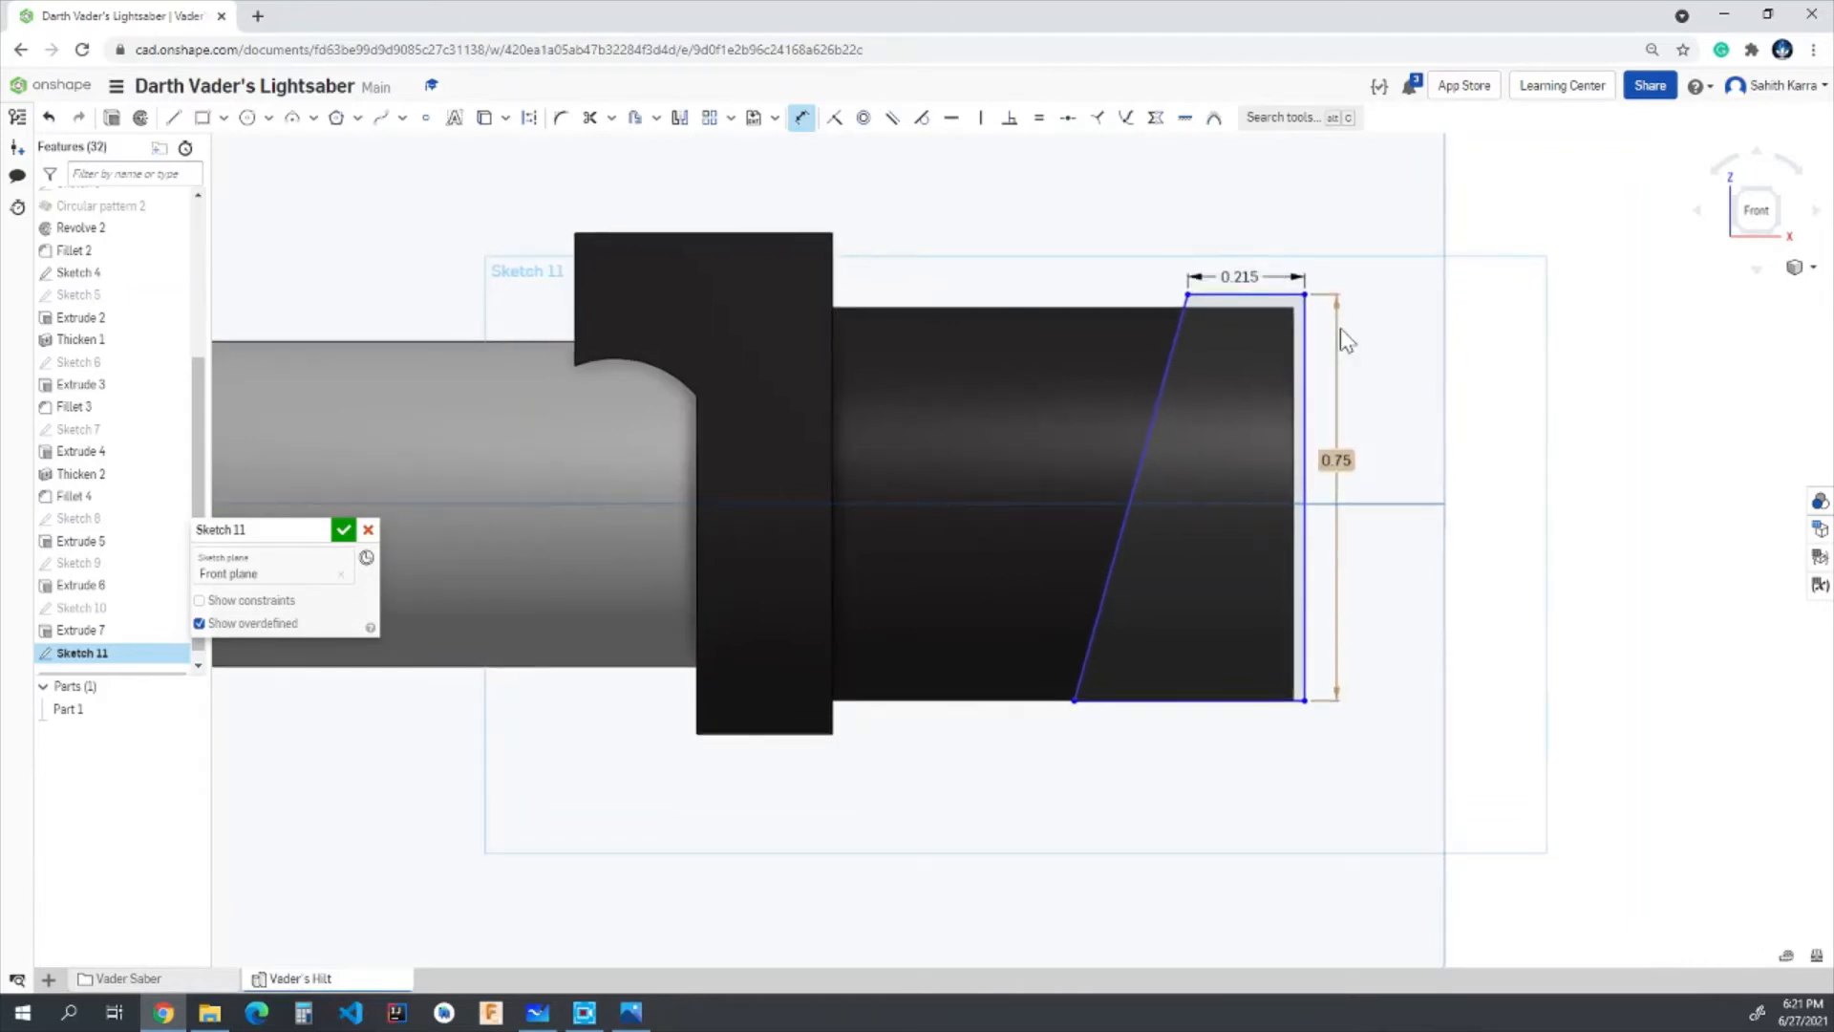
key("Return")
- Dimension the outer vertical line 0.018 in from the tube's end edge, flipped so it lies just beyond the open end
scroll(1237, 544, "up", 3)
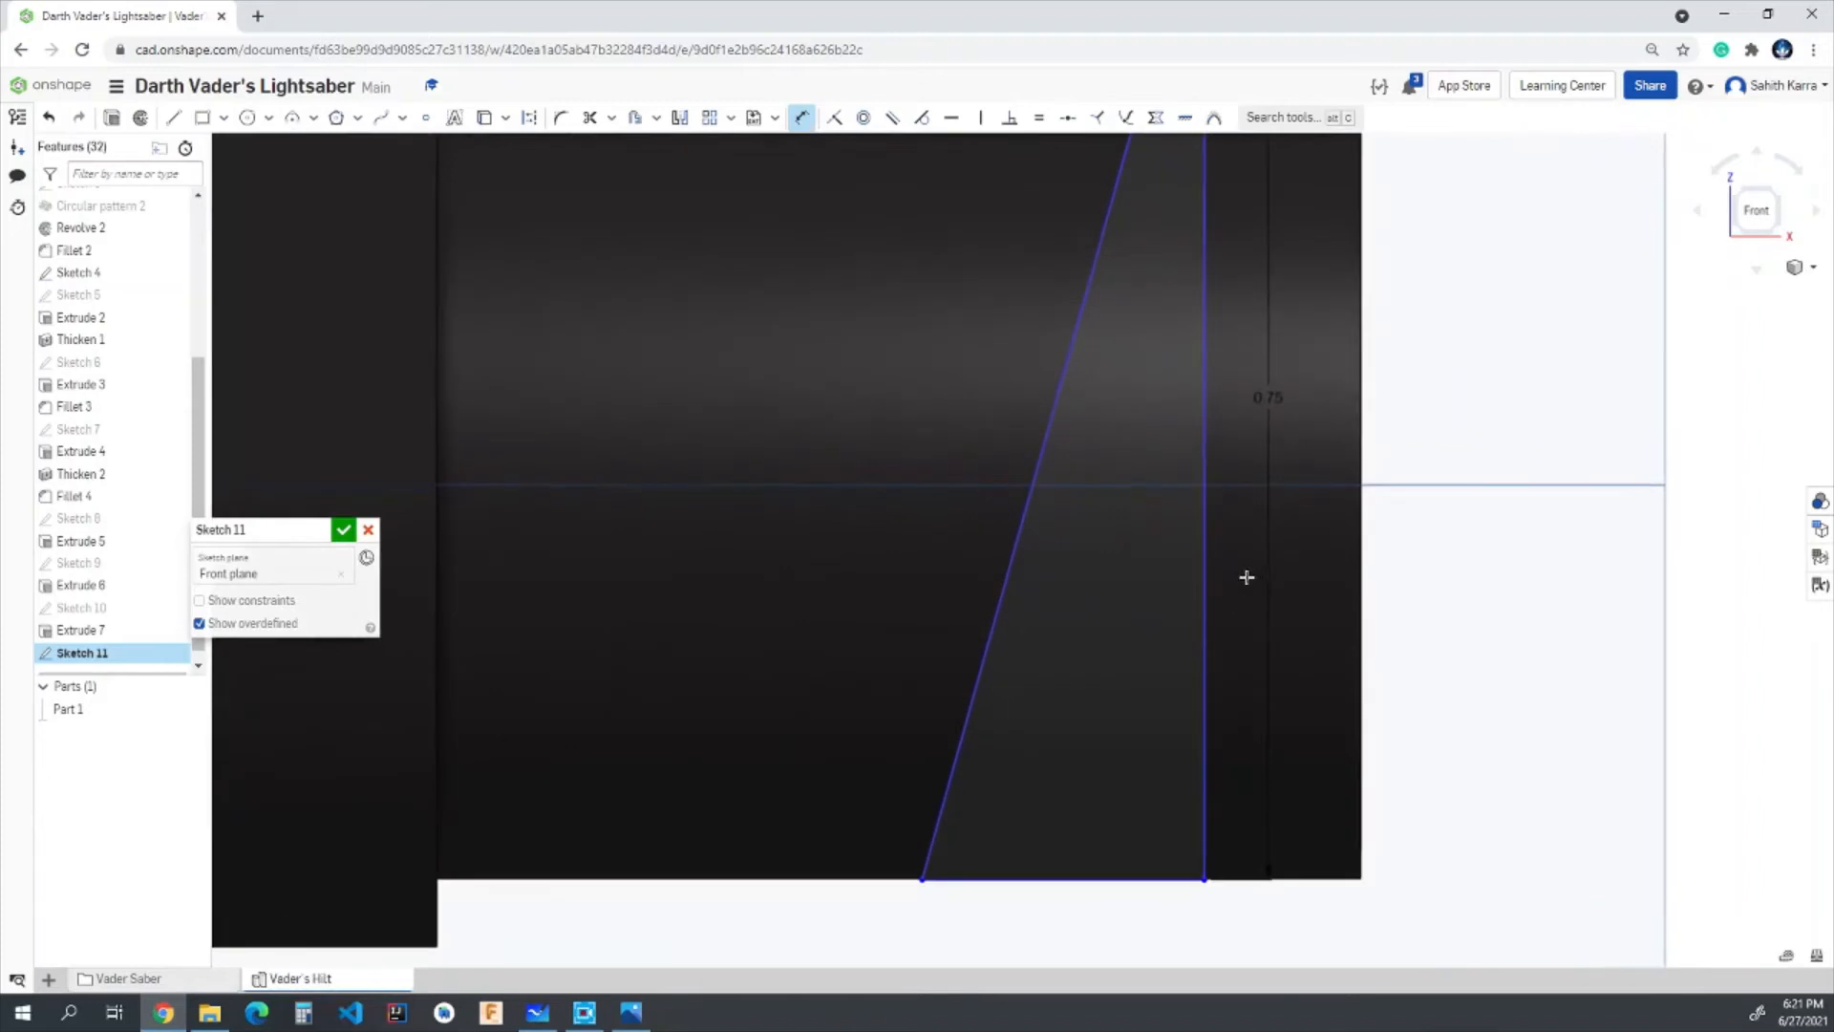
left_click(1205, 516)
left_click(1360, 500)
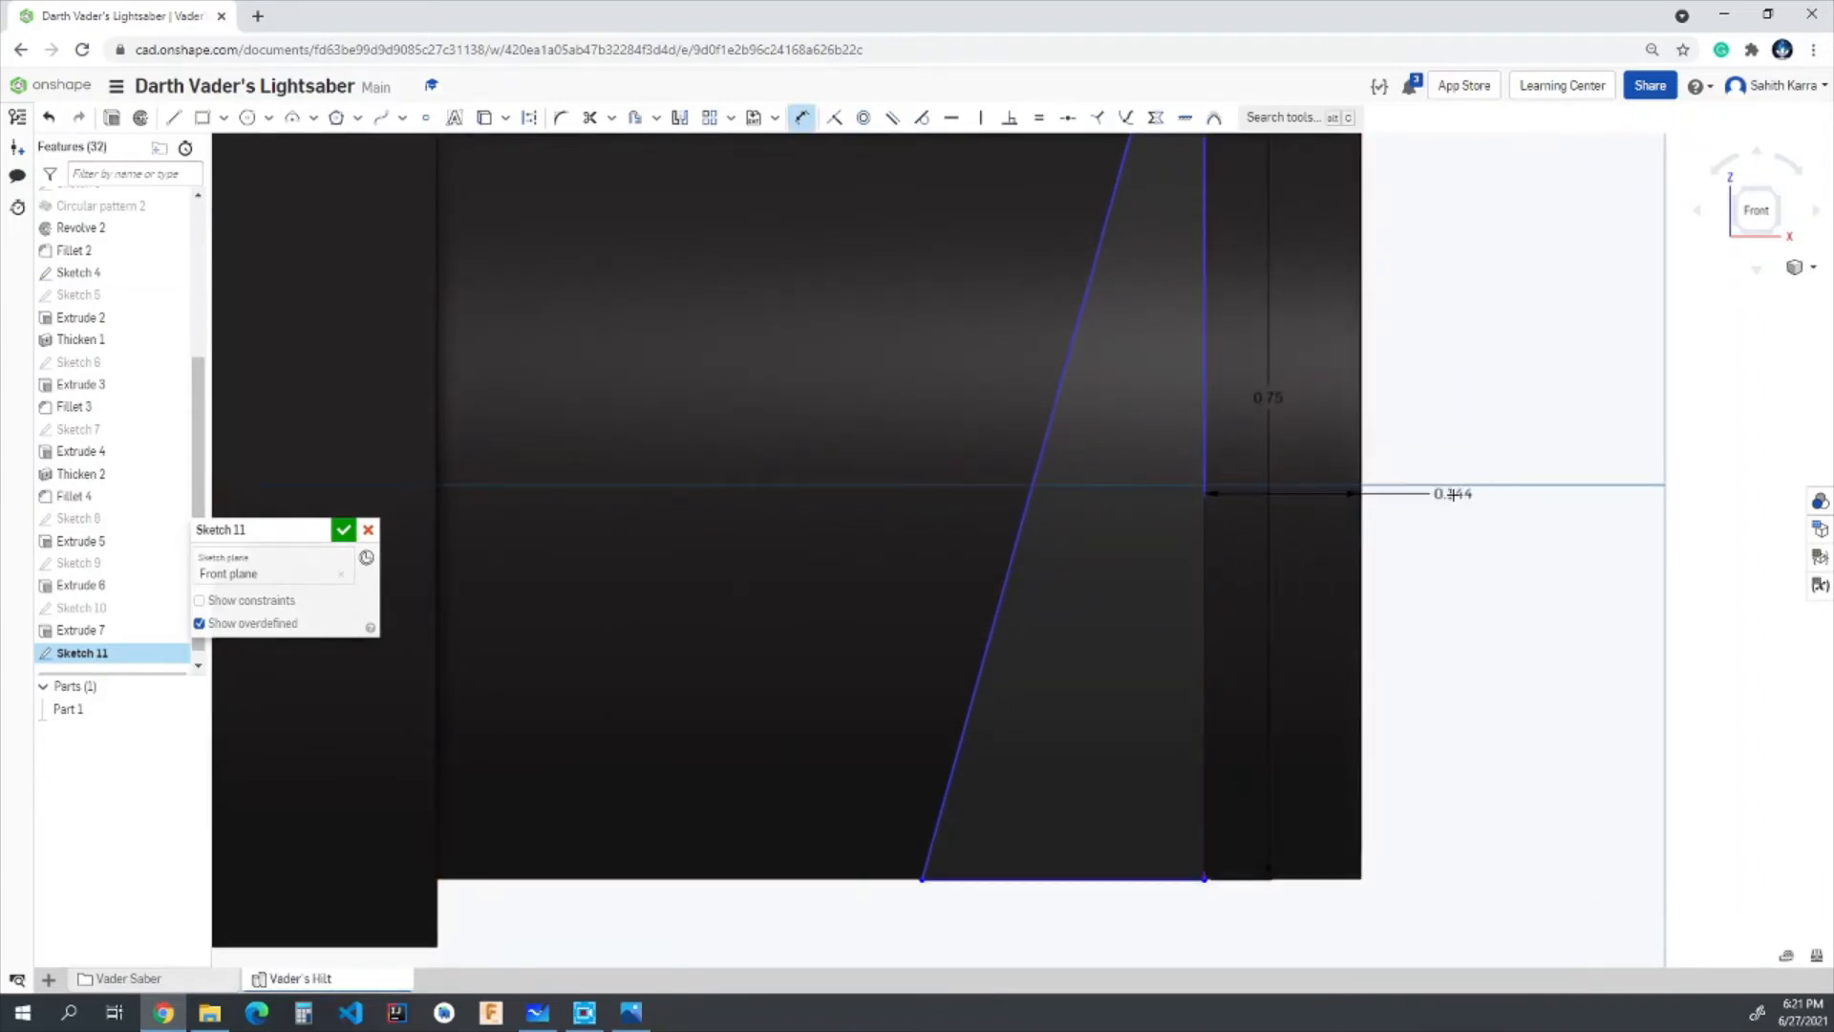
left_click(1452, 494)
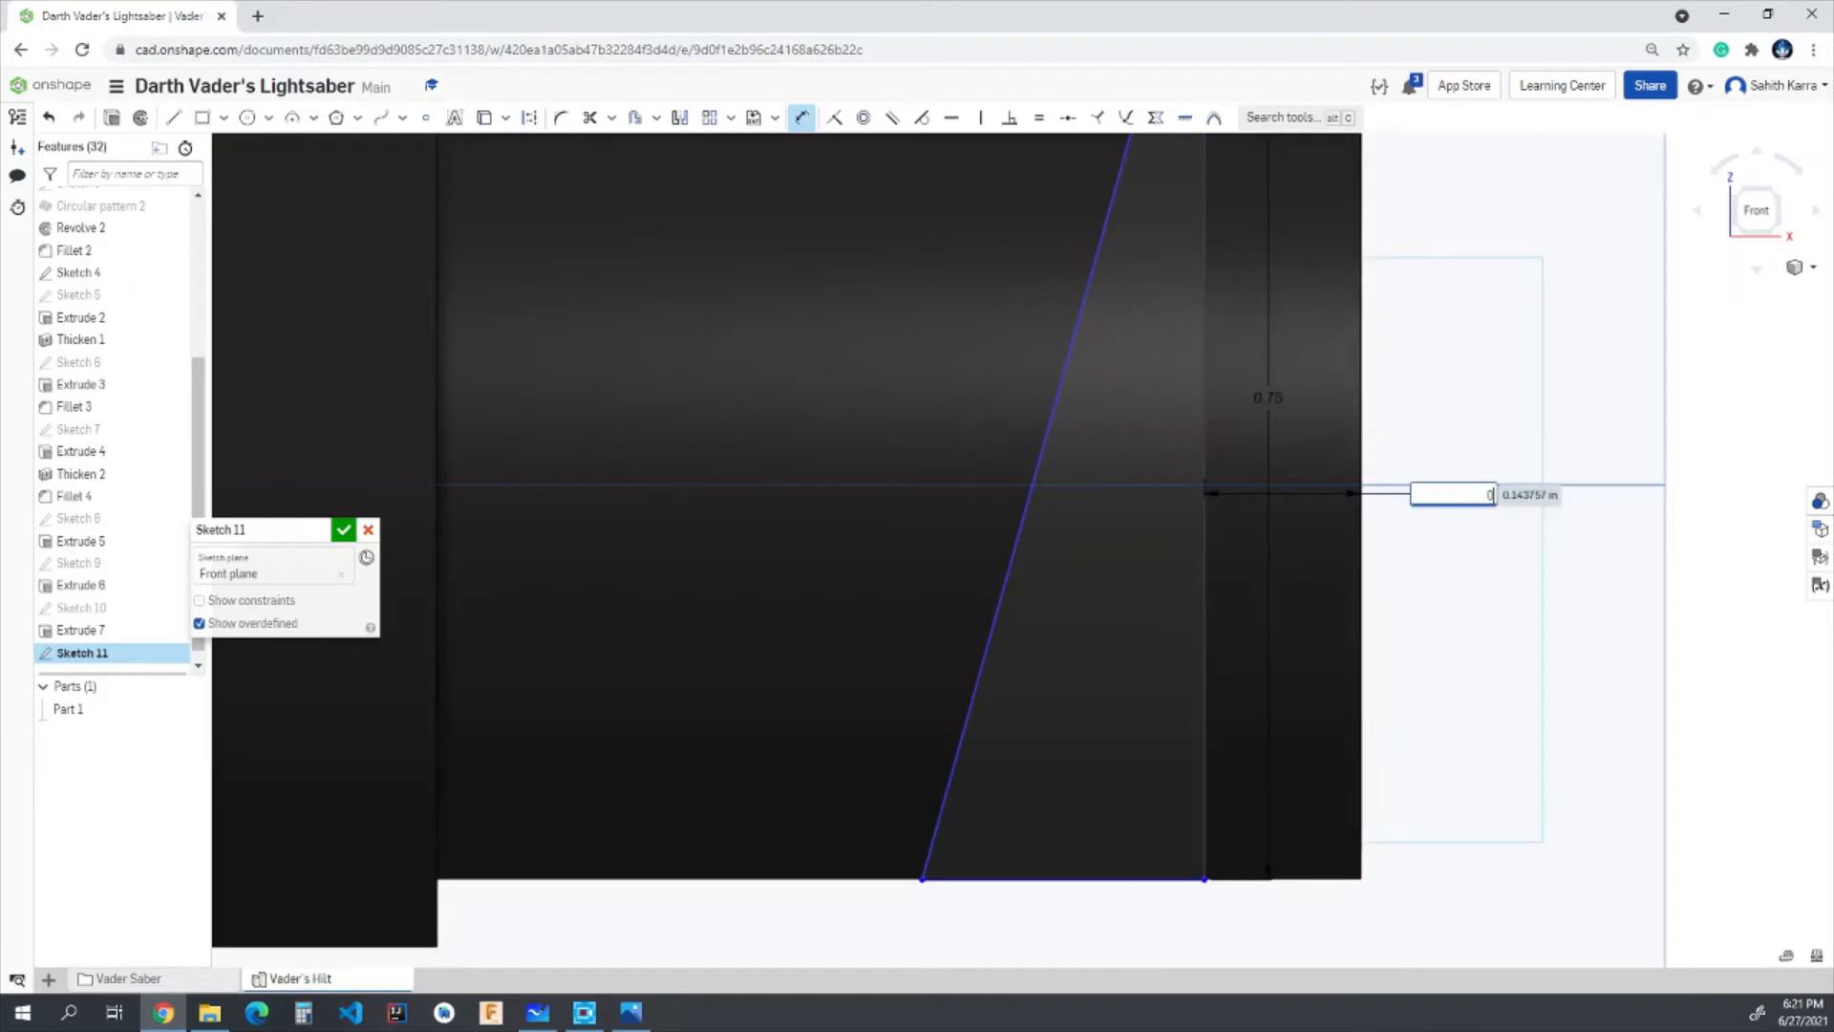
type("0.018")
key("Return")
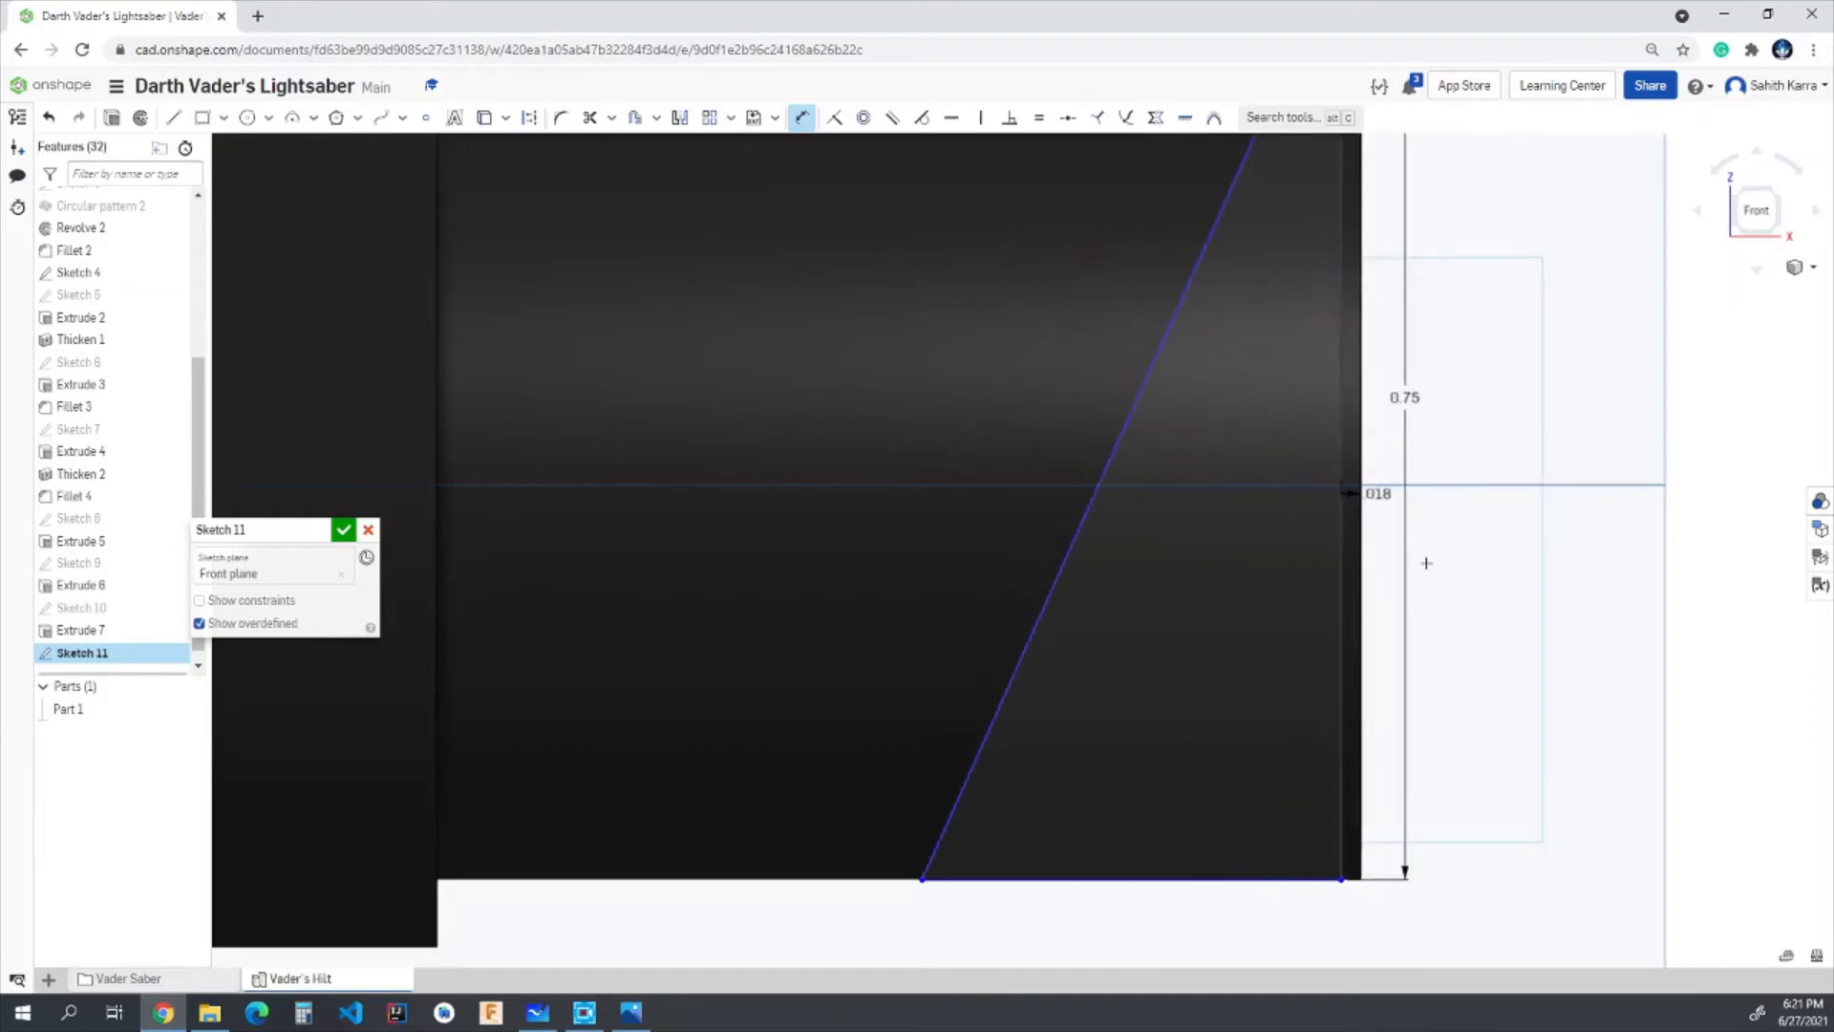
key("Escape")
double_click(1355, 497)
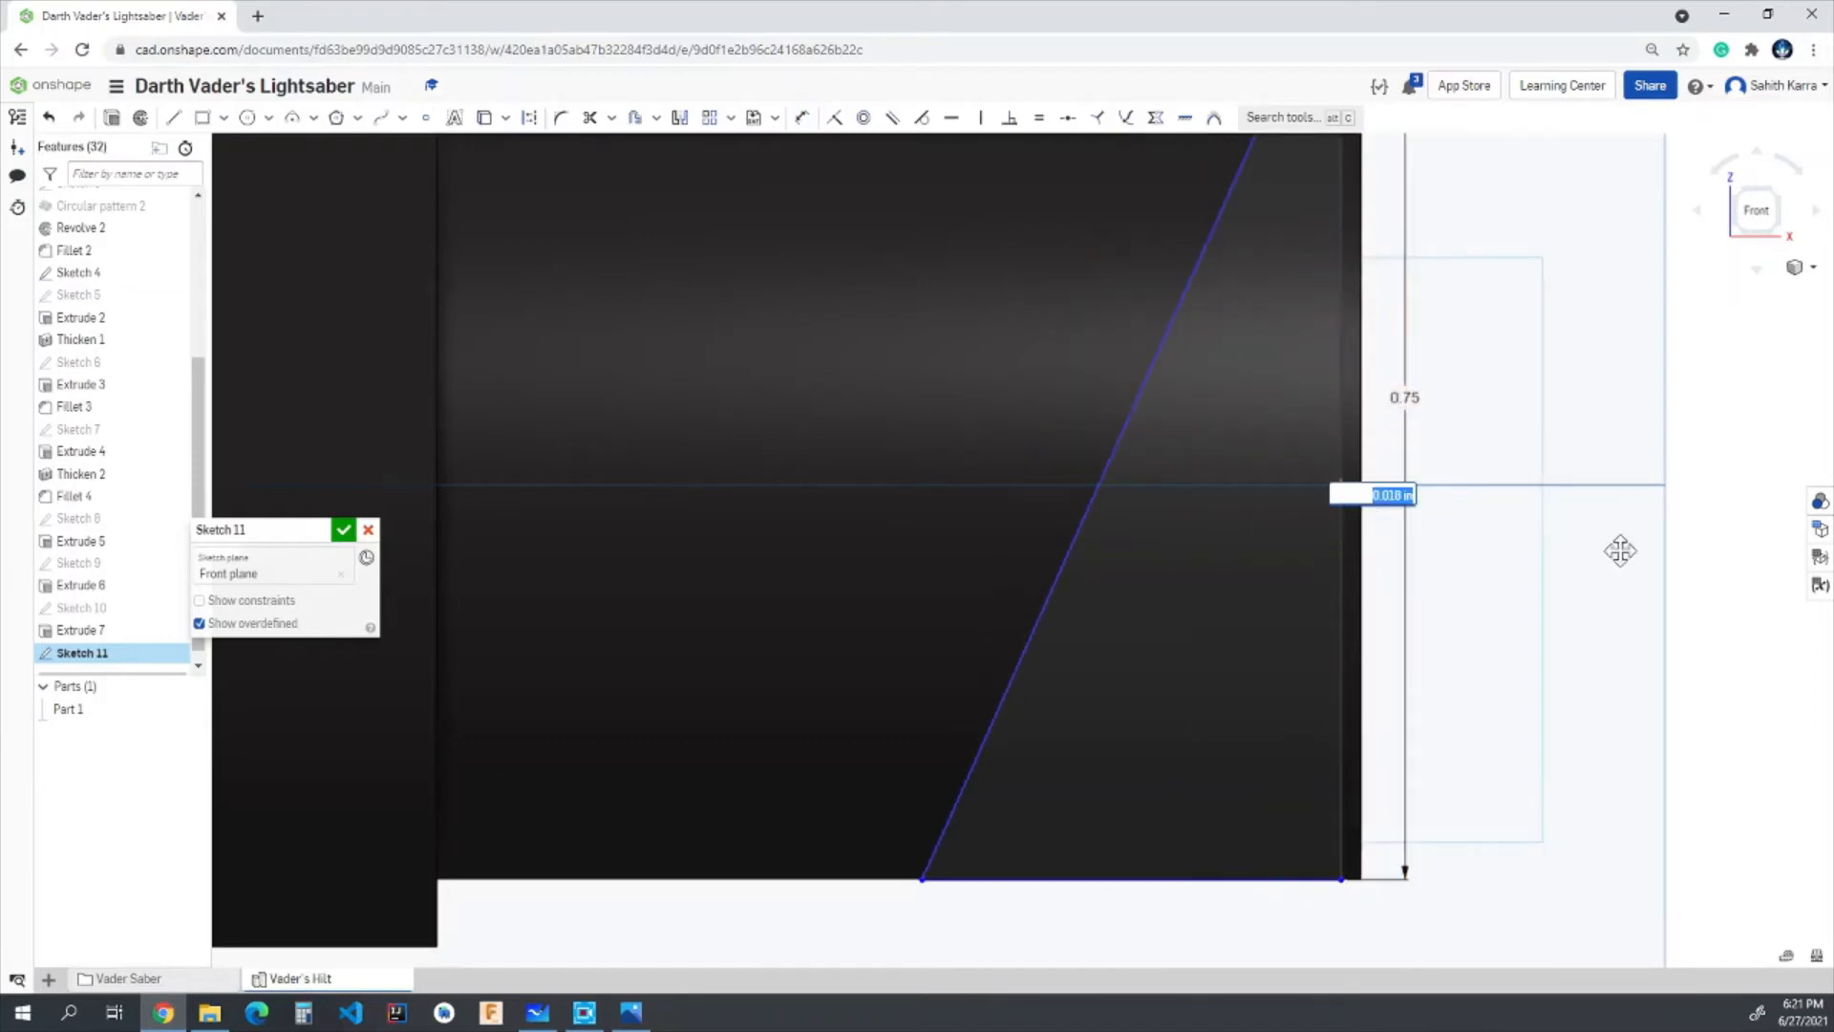
key("Escape")
scroll(1339, 532, "down", 5)
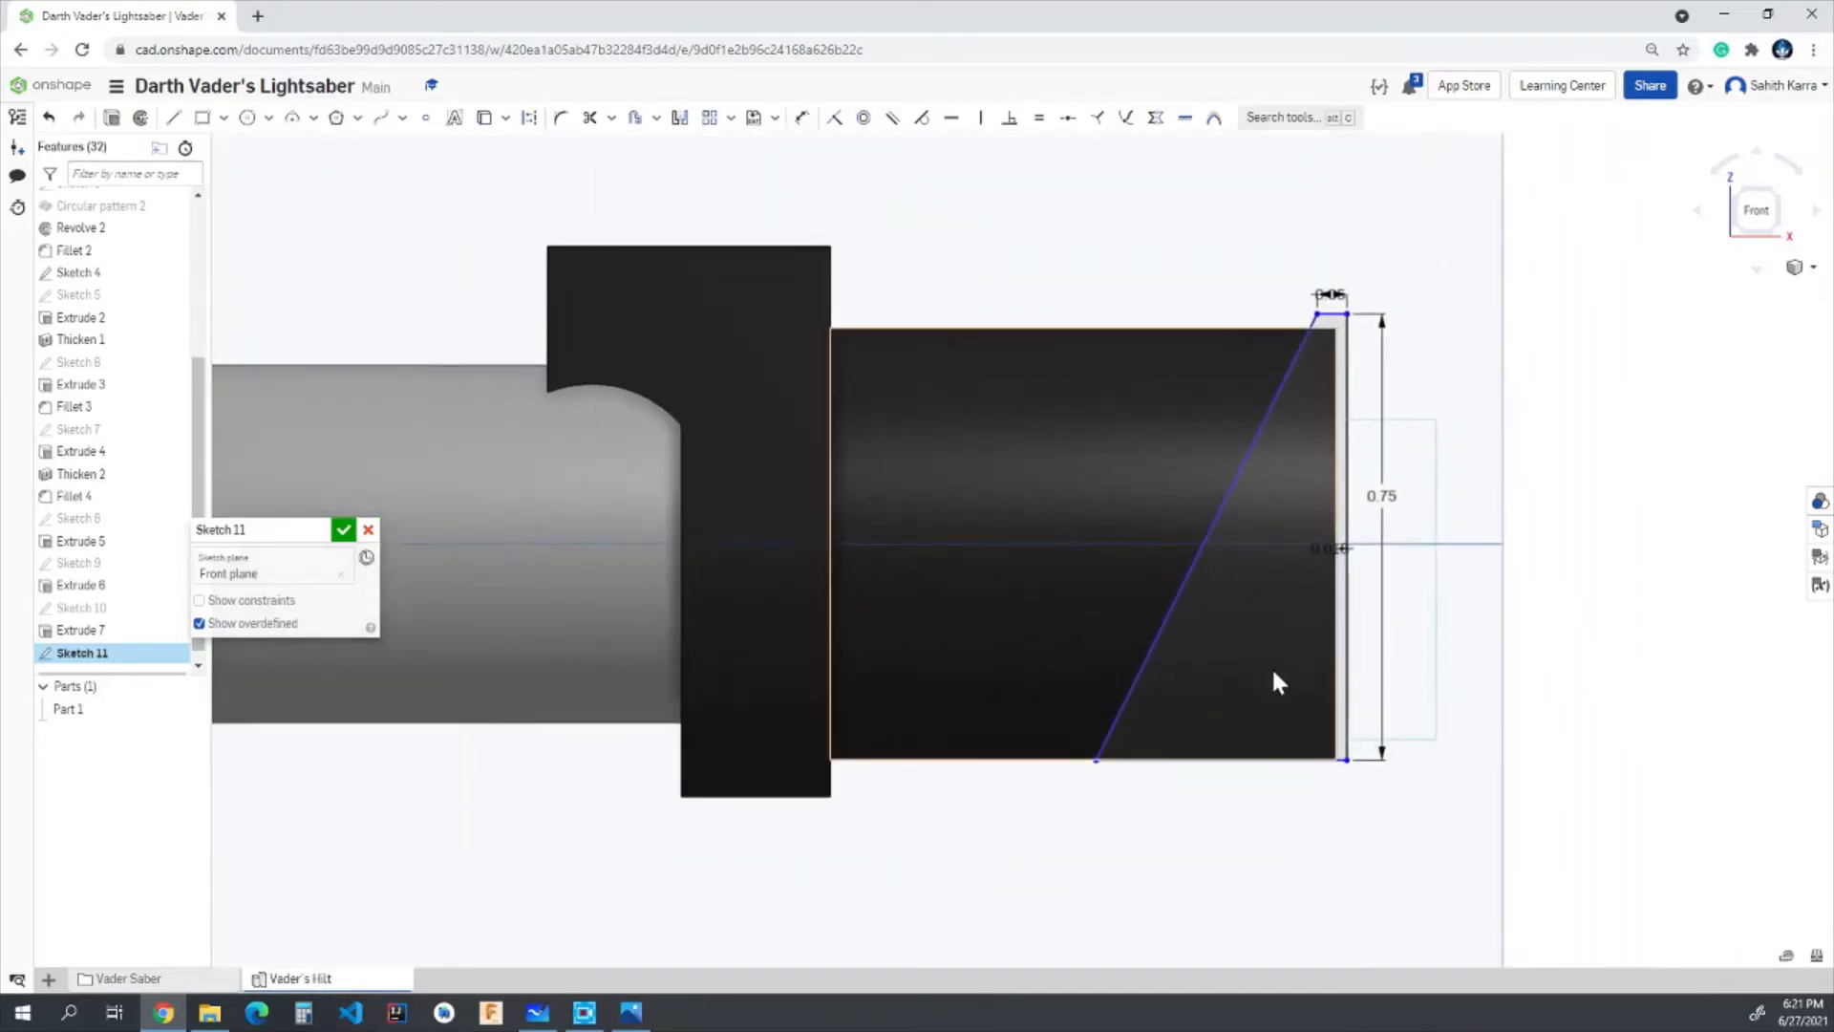
- Dimension the profile's lower horizontal line to 0.55 in
scroll(1283, 866, "up", 5)
scroll(1326, 643, "down", 3)
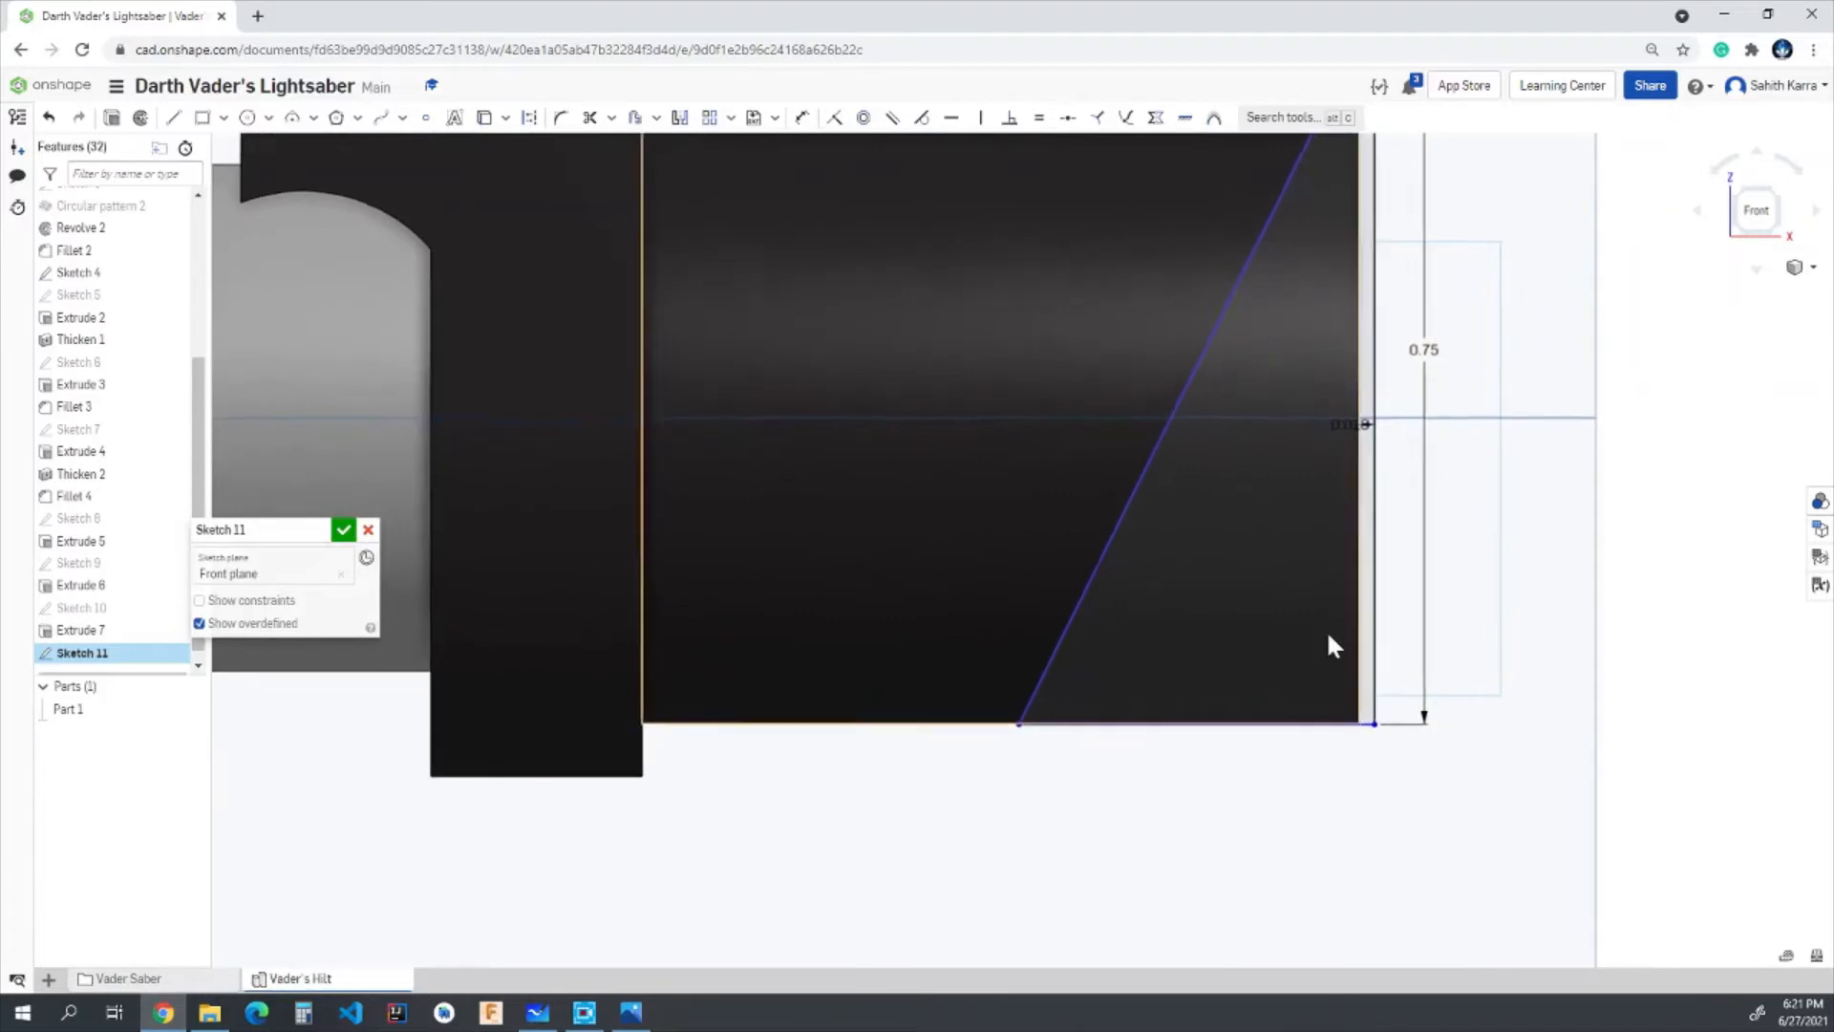
scroll(1308, 743, "up", 2)
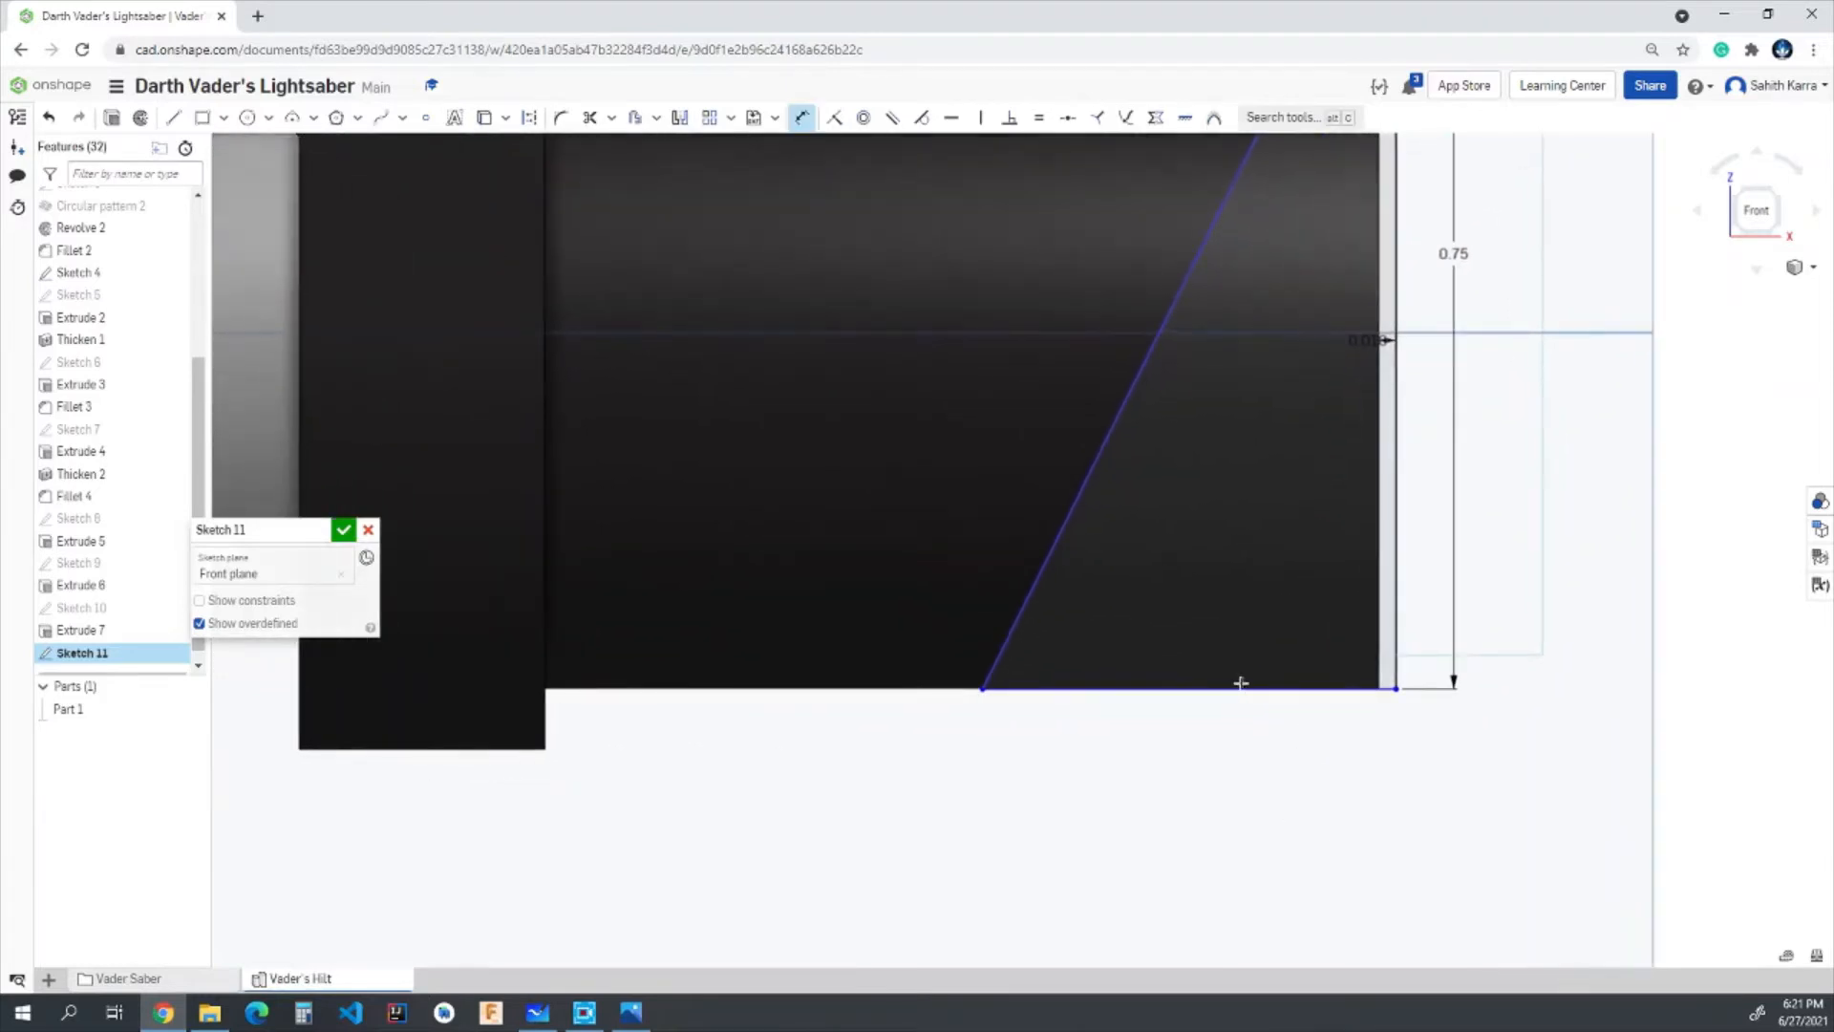
left_click(1299, 687)
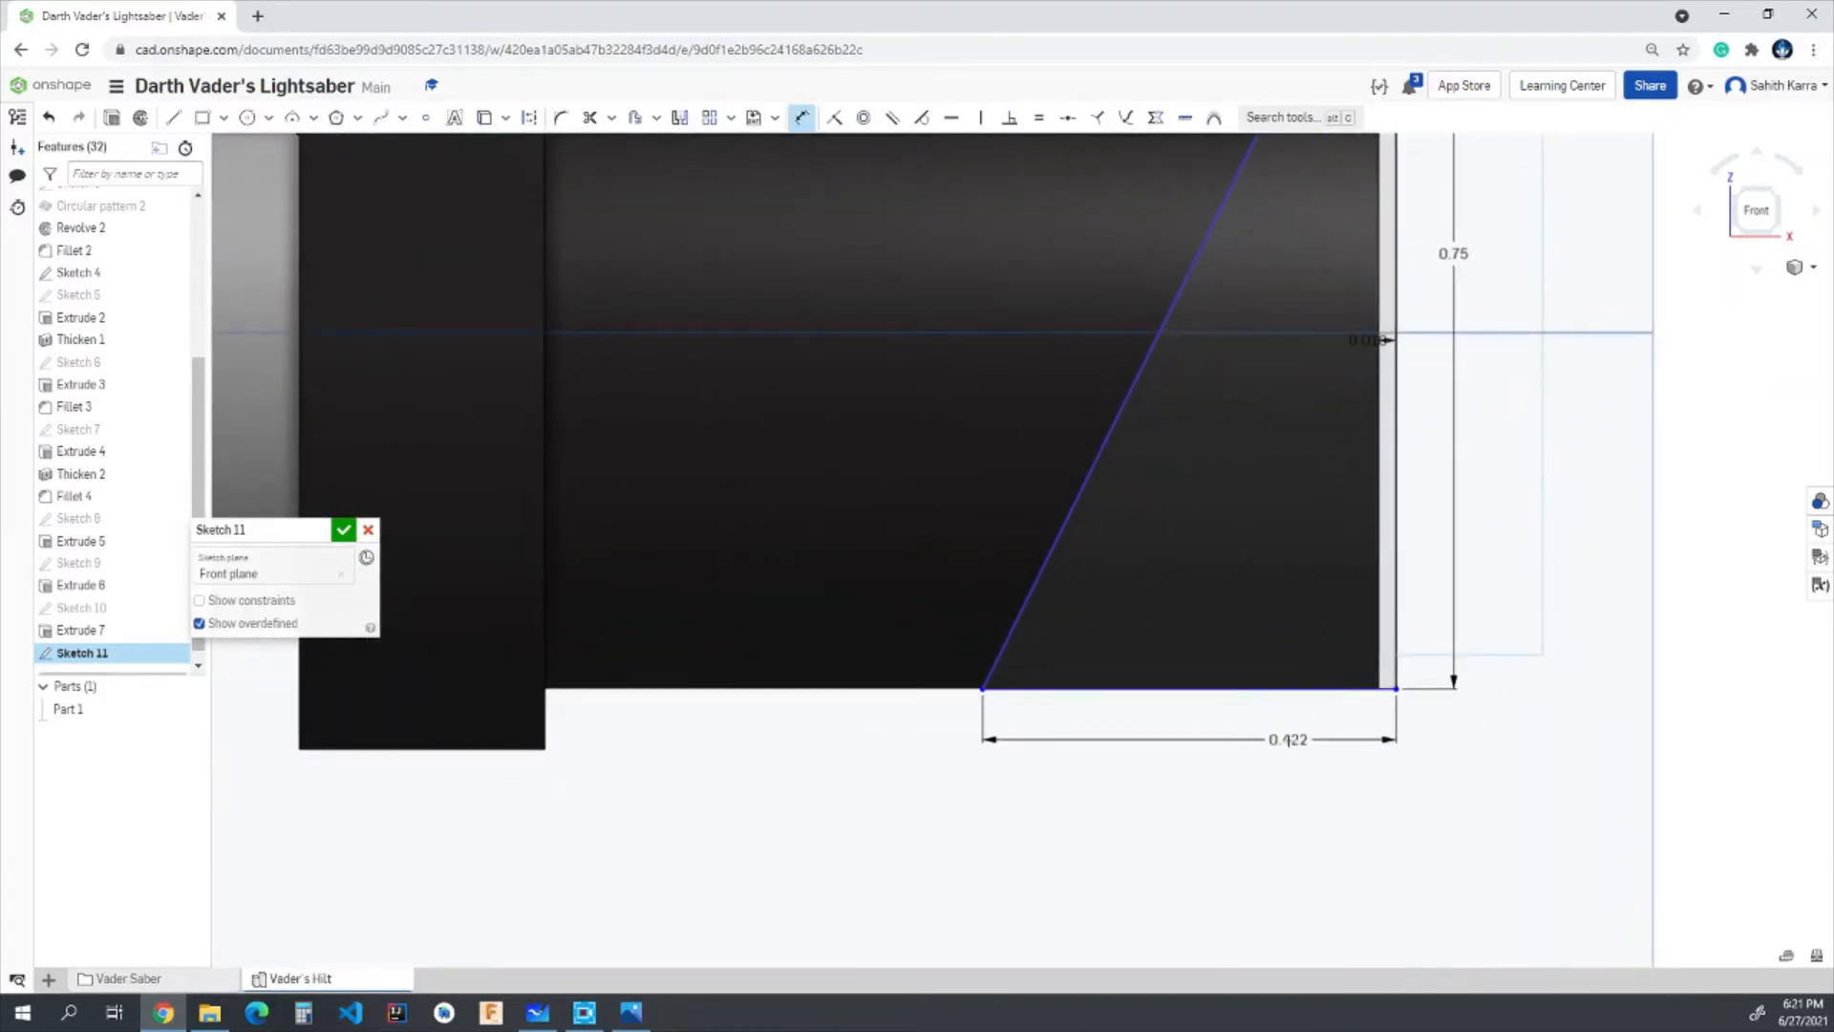
left_click(1287, 740)
type("0")
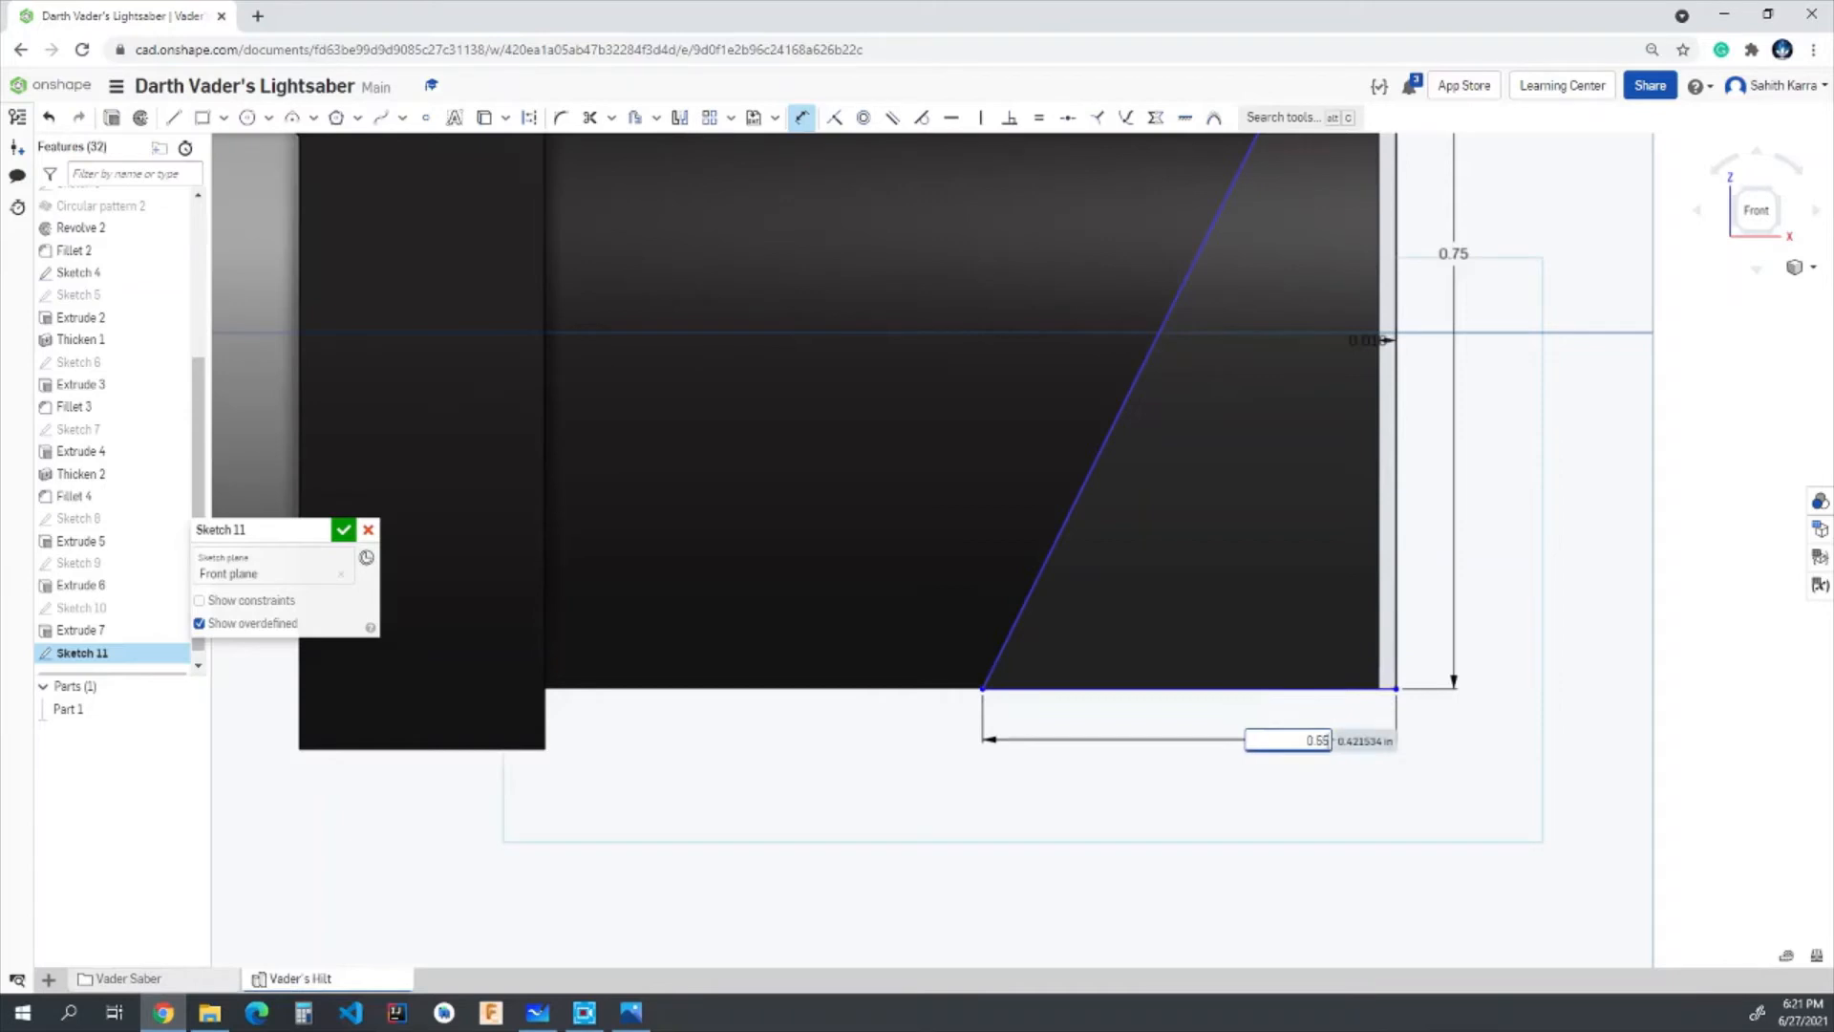
type(".55")
key("Return")
scroll(1289, 769, "down", 2)
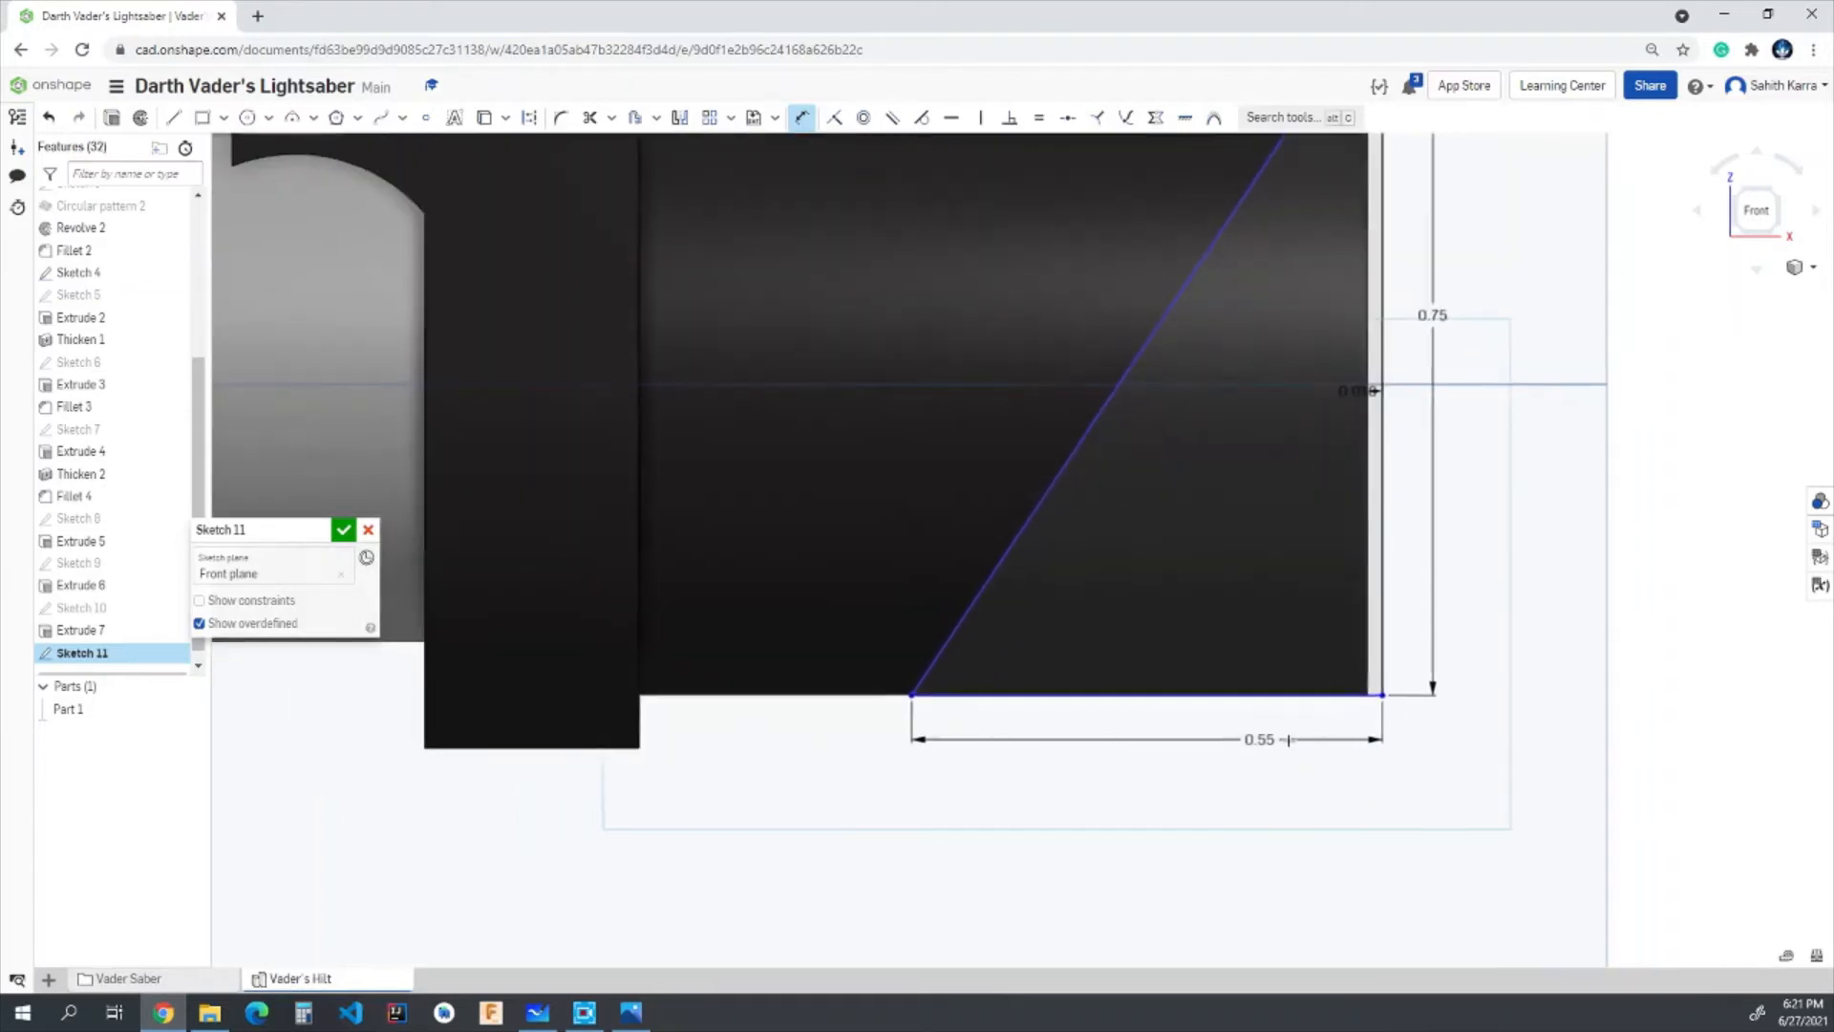
scroll(1290, 769, "down", 1)
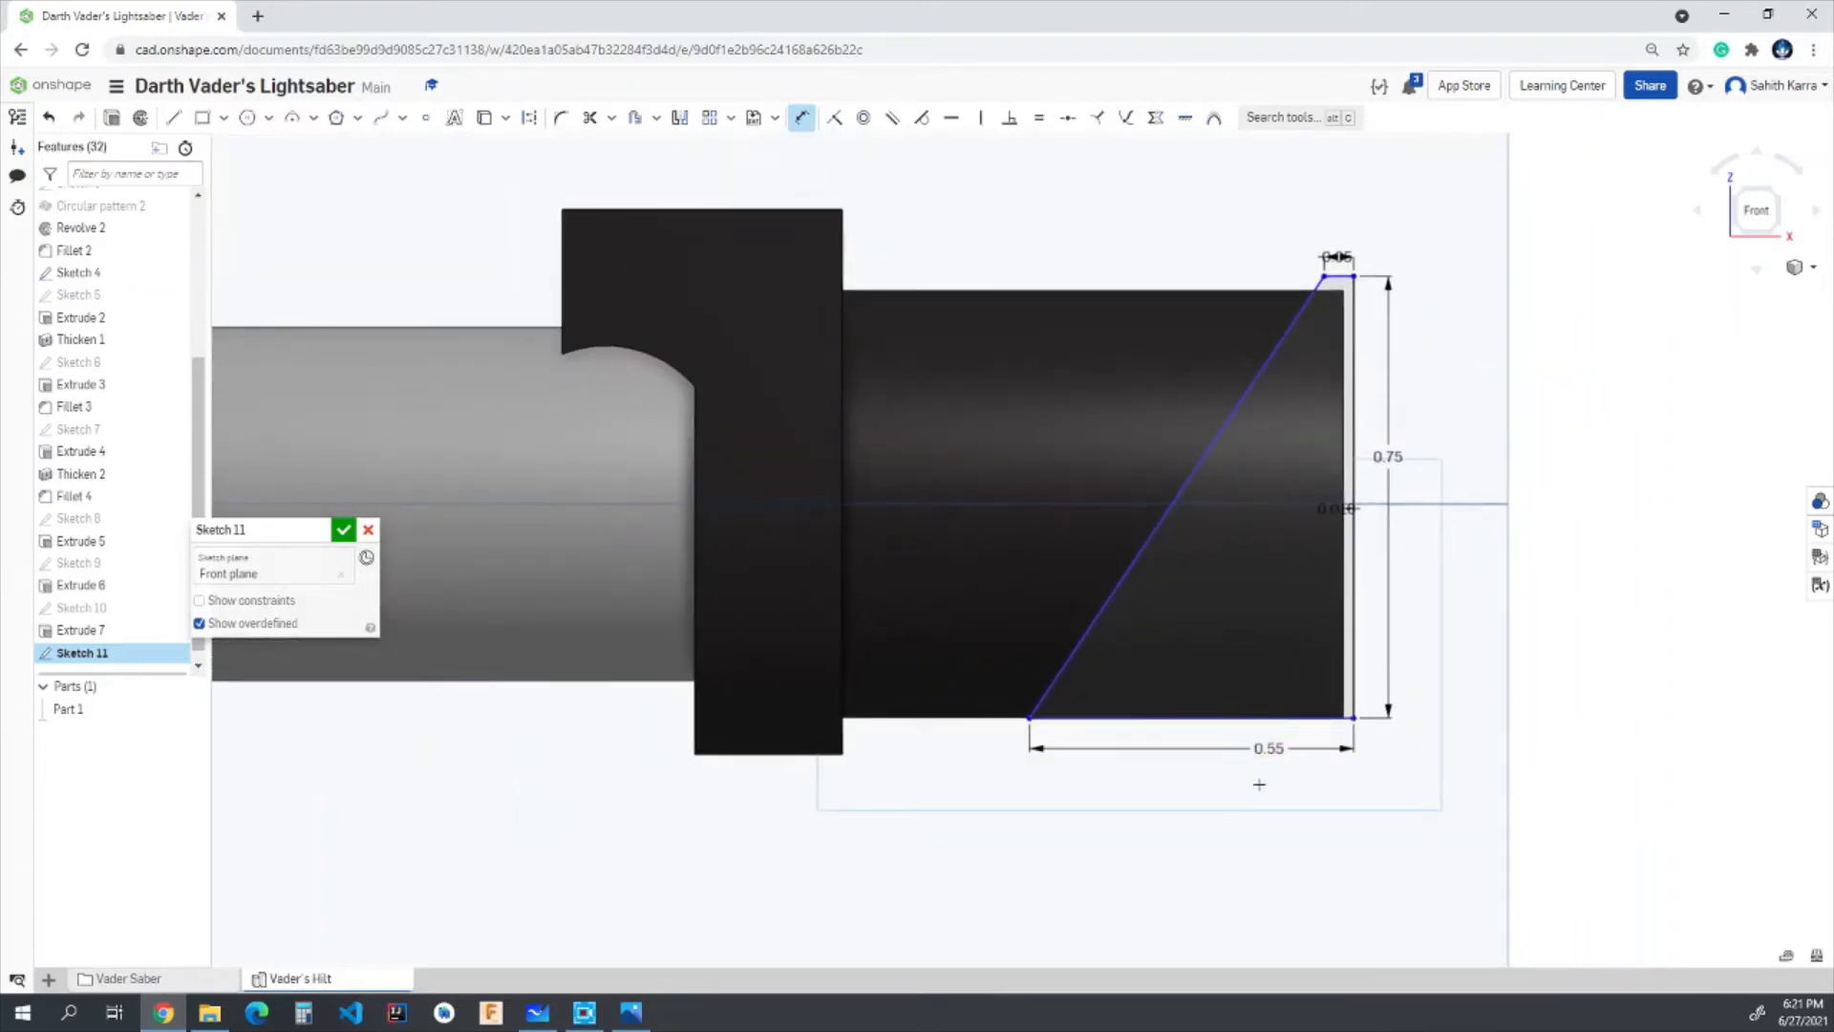
key("Escape")
- Shift the profile slightly downward so it overhangs the tube above and below, and finish the sketch
left_click_drag(1340, 279, 1340, 285)
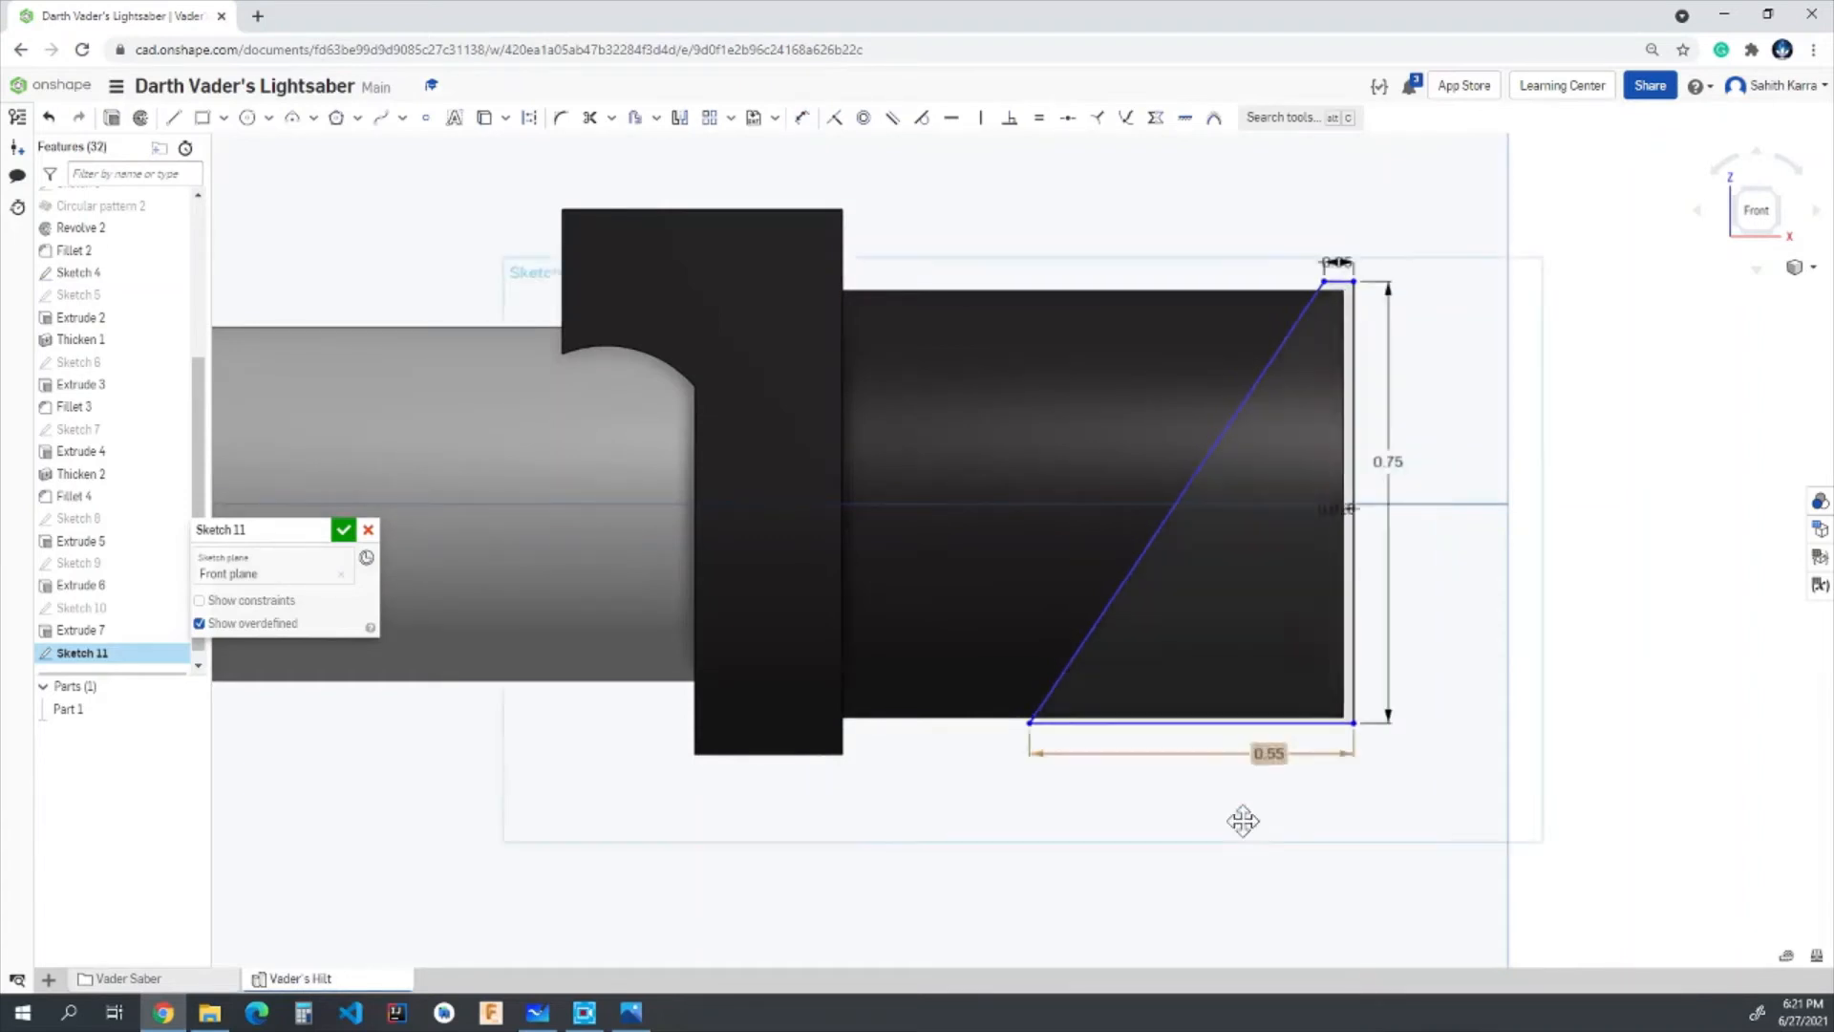
scroll(1244, 819, "up", 2)
key("d")
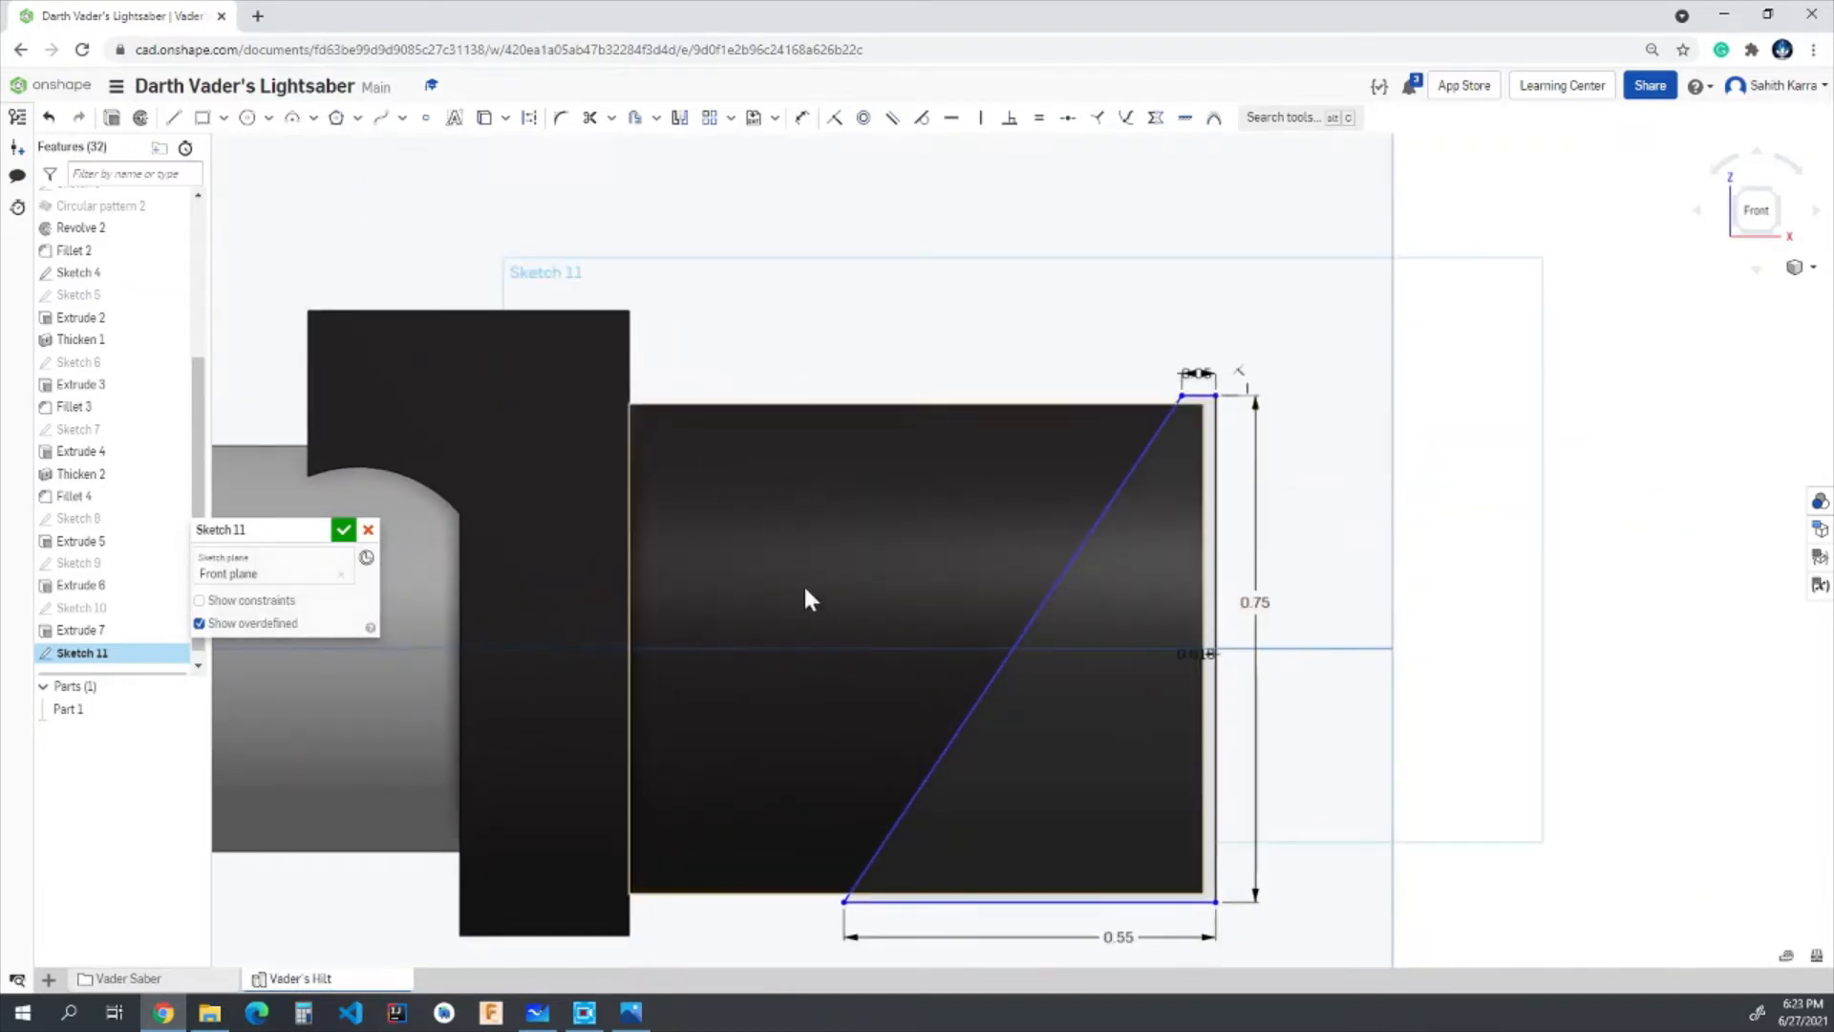
left_click(346, 533)
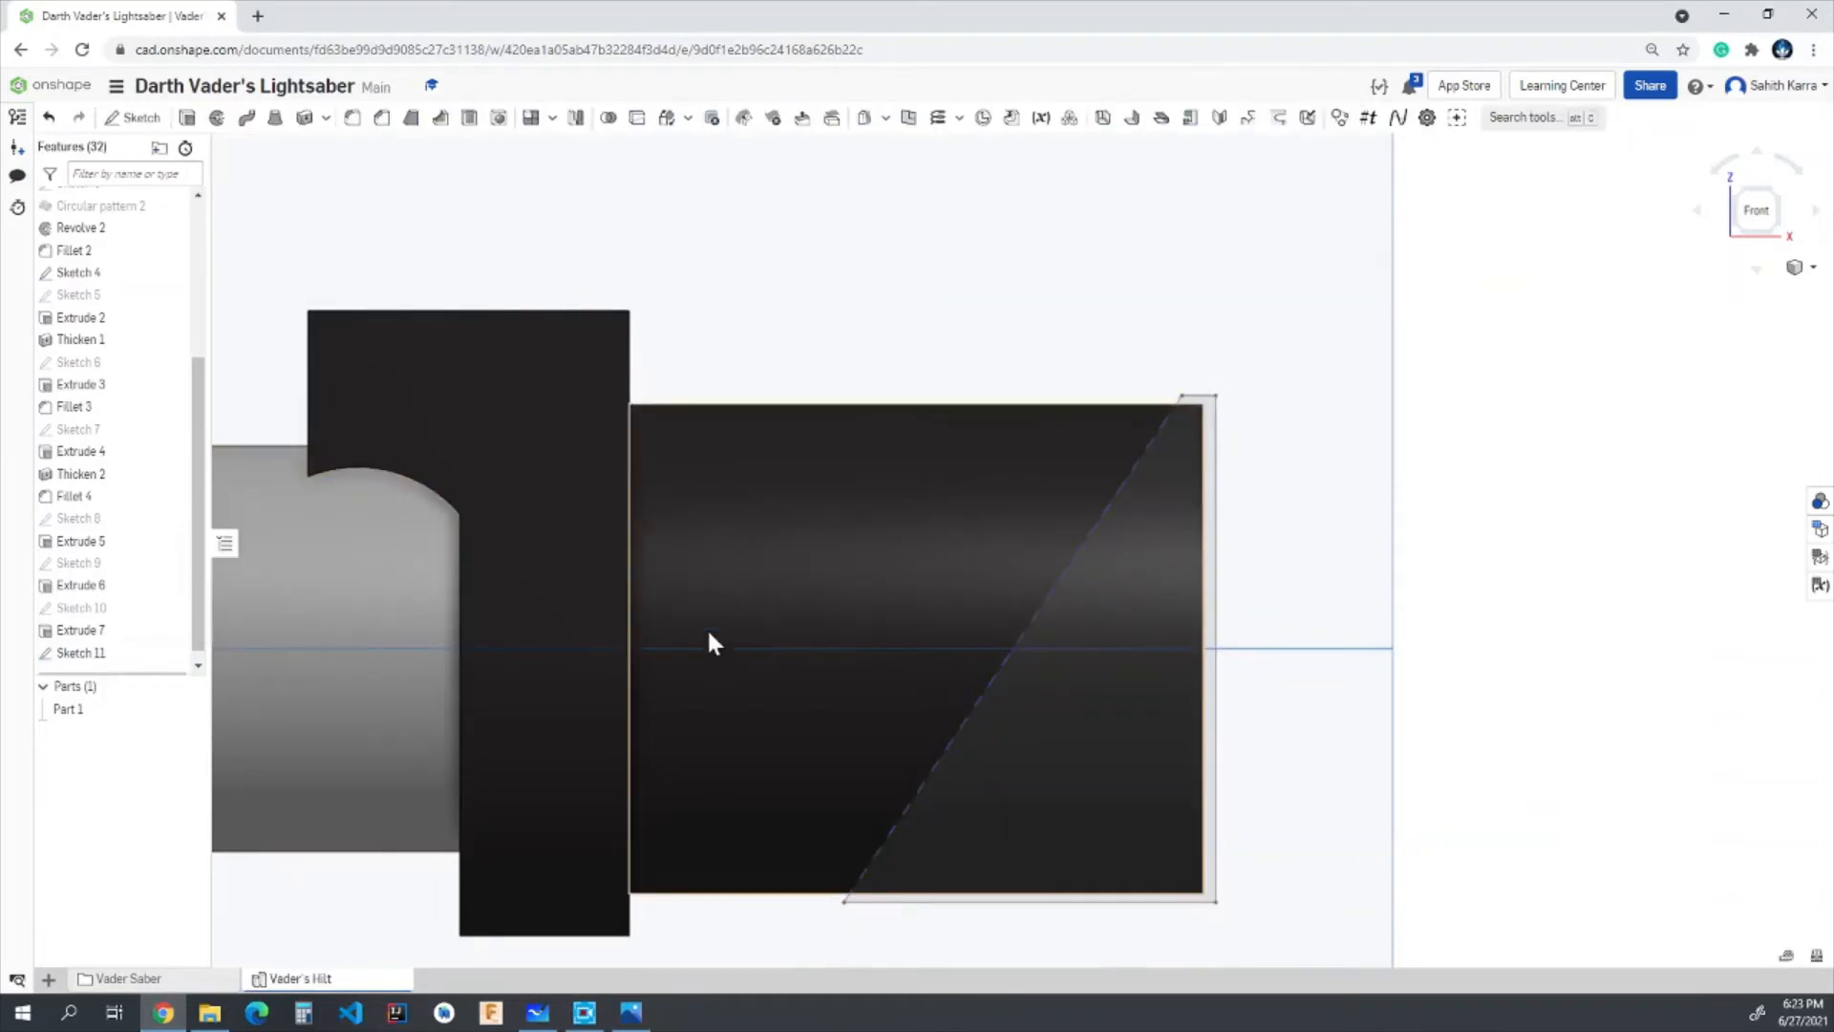
- Extrude the slanted profile as a symmetric, through-all removal to cut the open end of the black tube at a slant
left_click(187, 117)
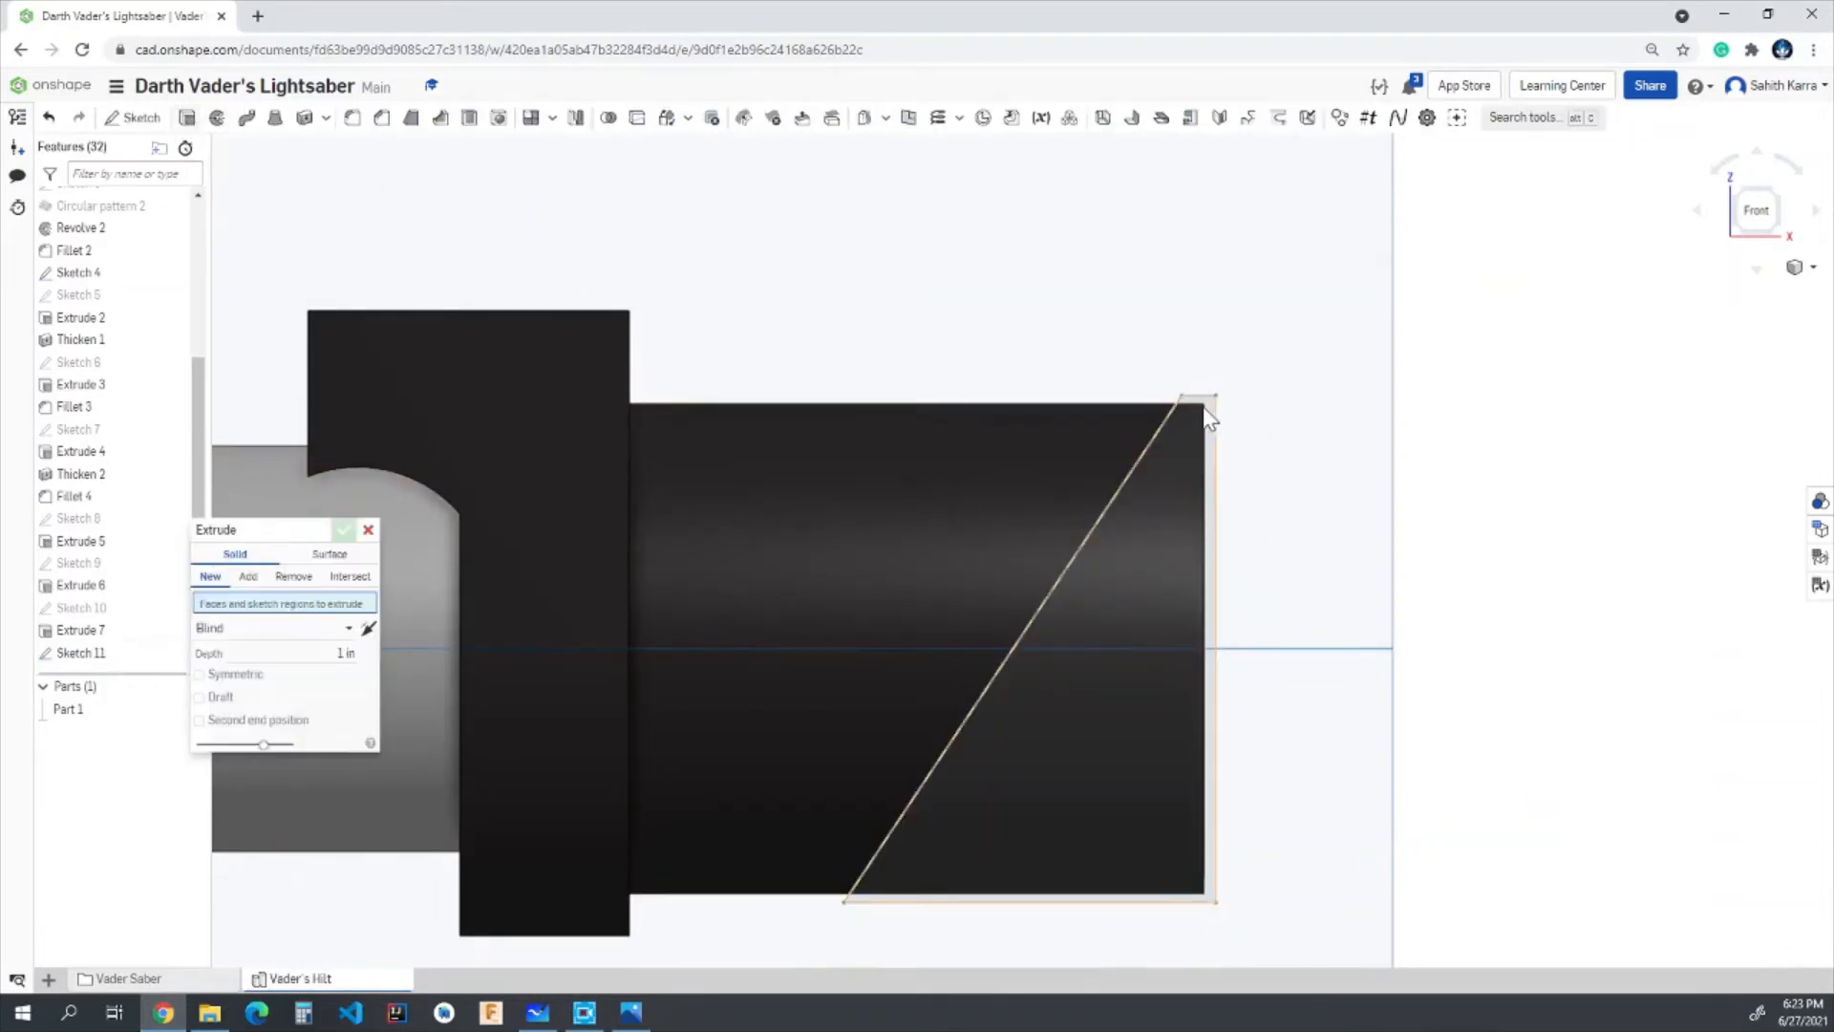
left_click(1117, 472)
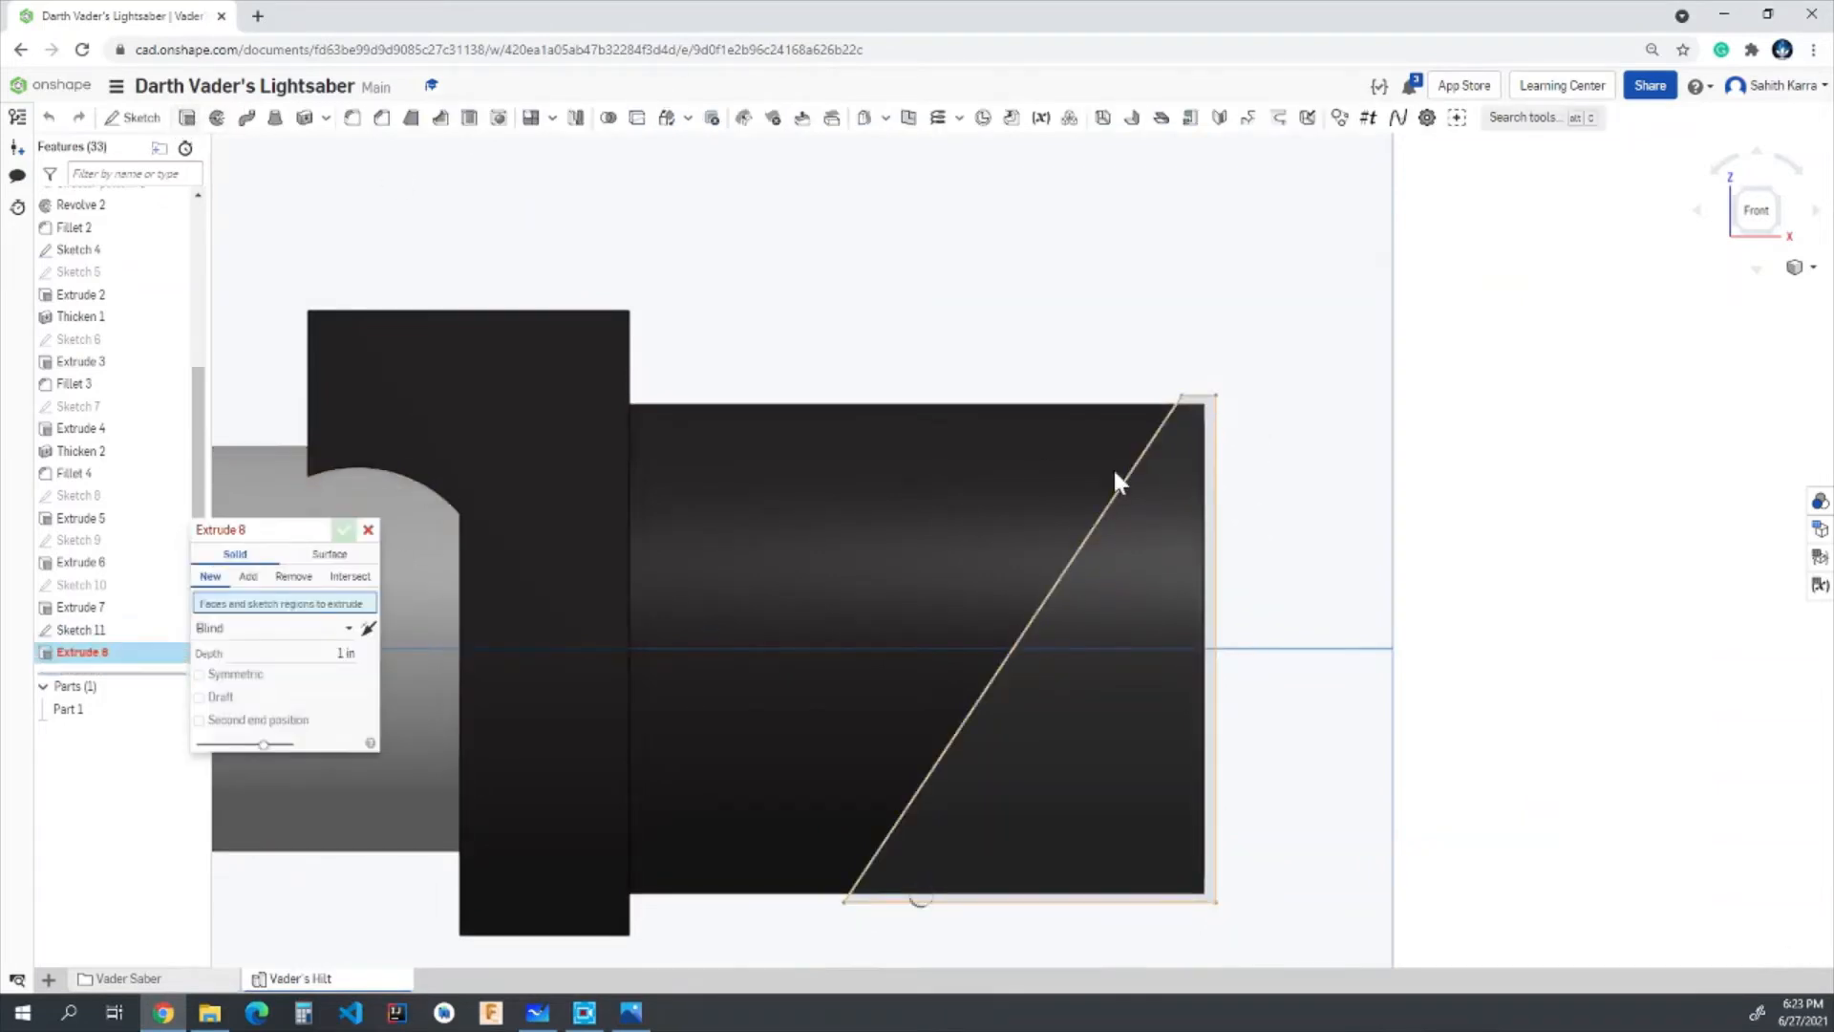
left_click(278, 579)
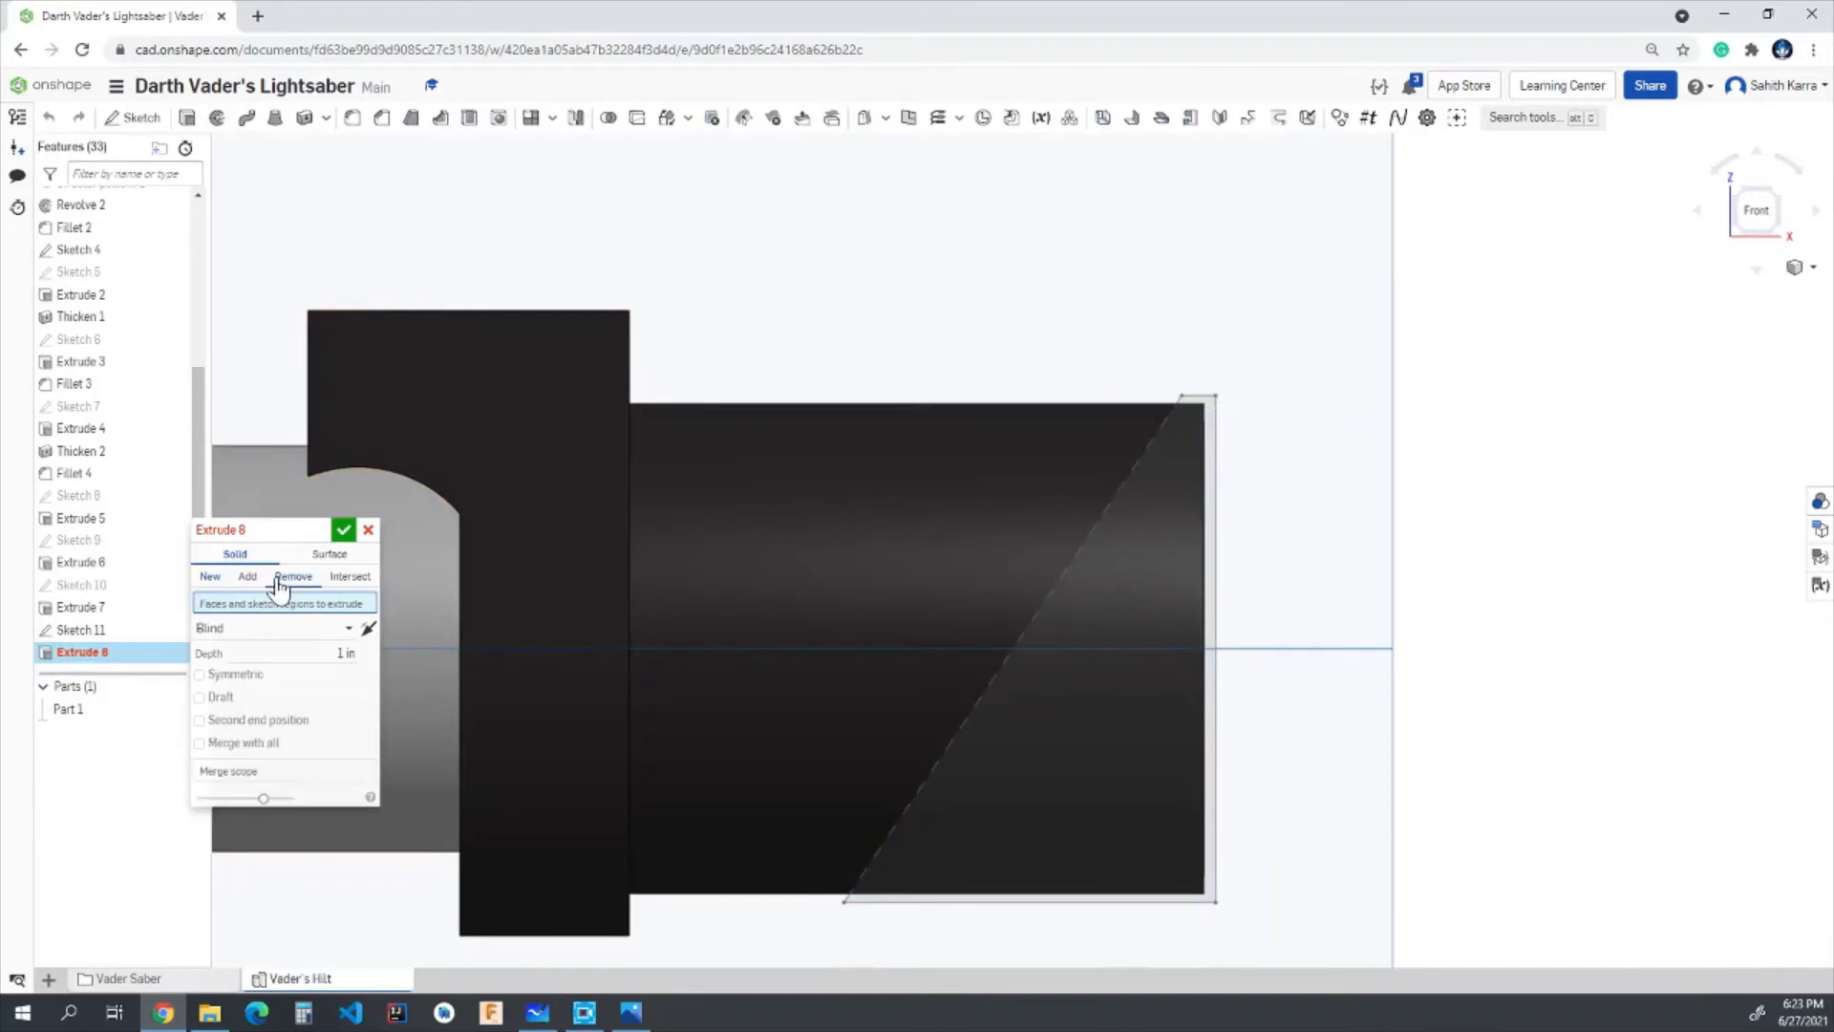
left_click(1213, 419)
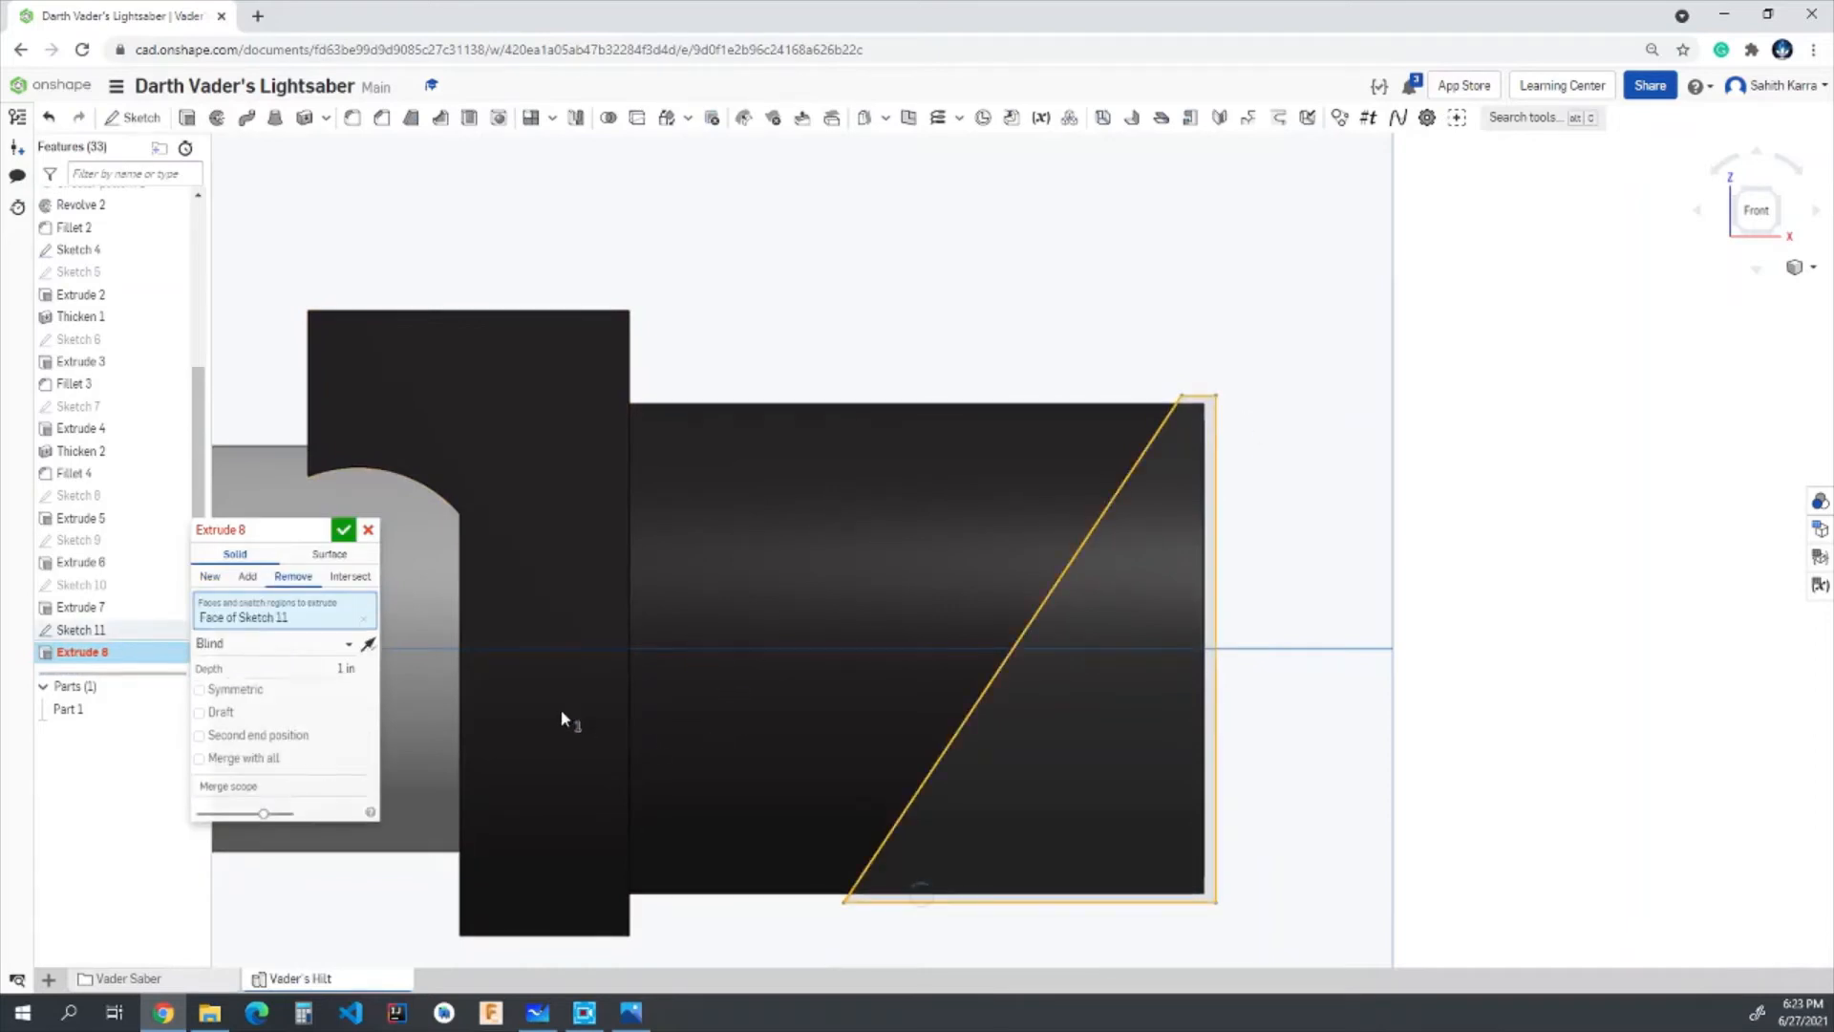
left_click(199, 689)
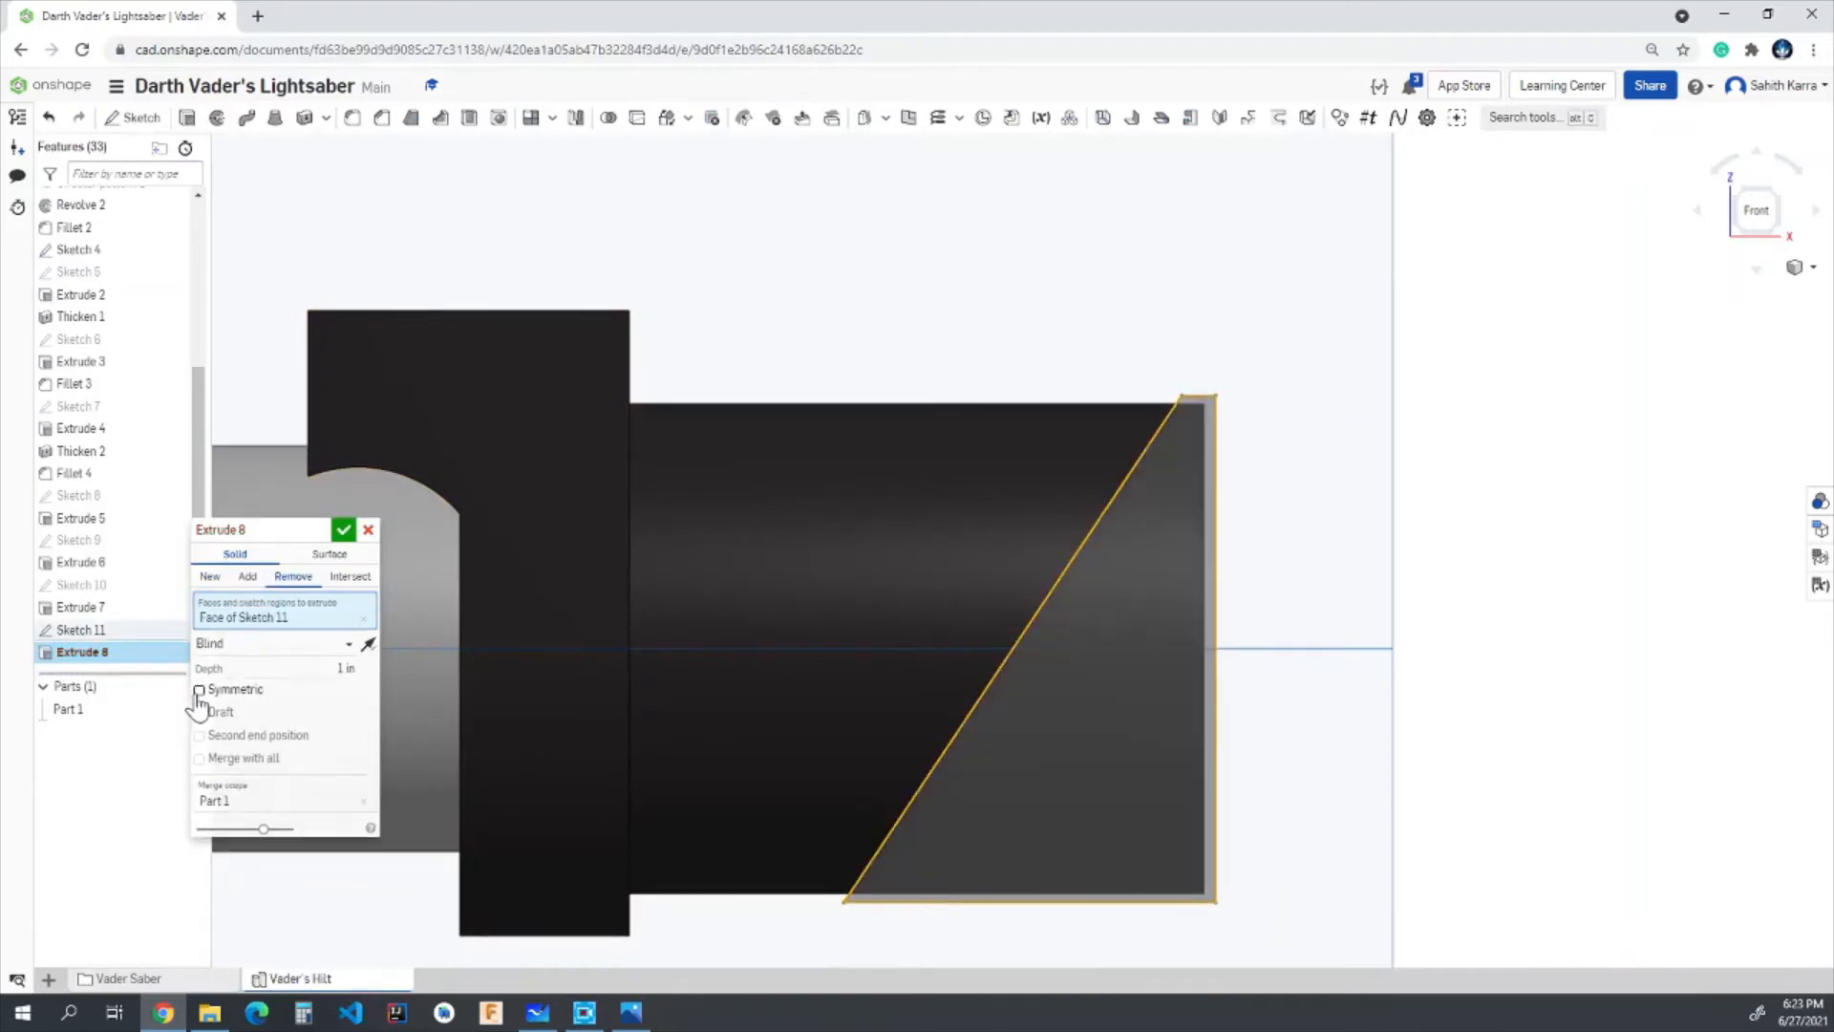
left_click(296, 648)
left_click(231, 781)
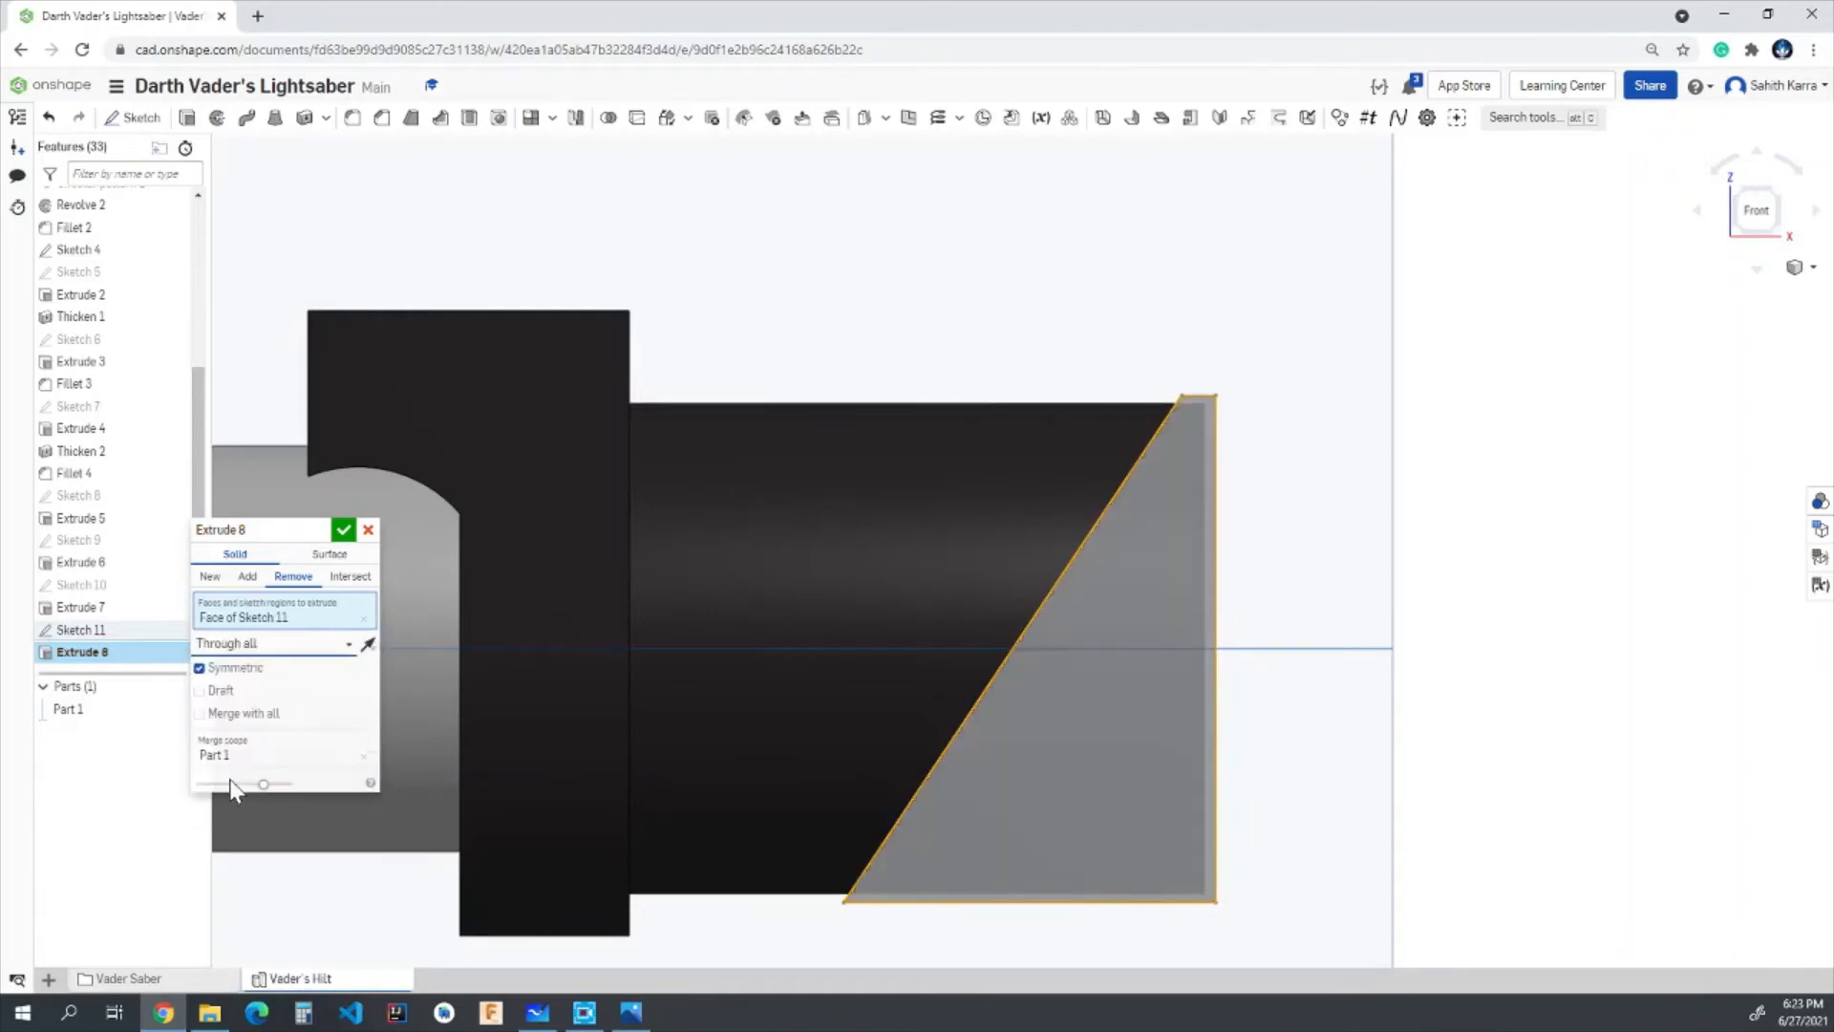
left_click(343, 531)
- Apply the dark custom colour #2B2828 to the slanted rim face of the end tube as a new face appearance
right_click_drag(950, 679, 1080, 583)
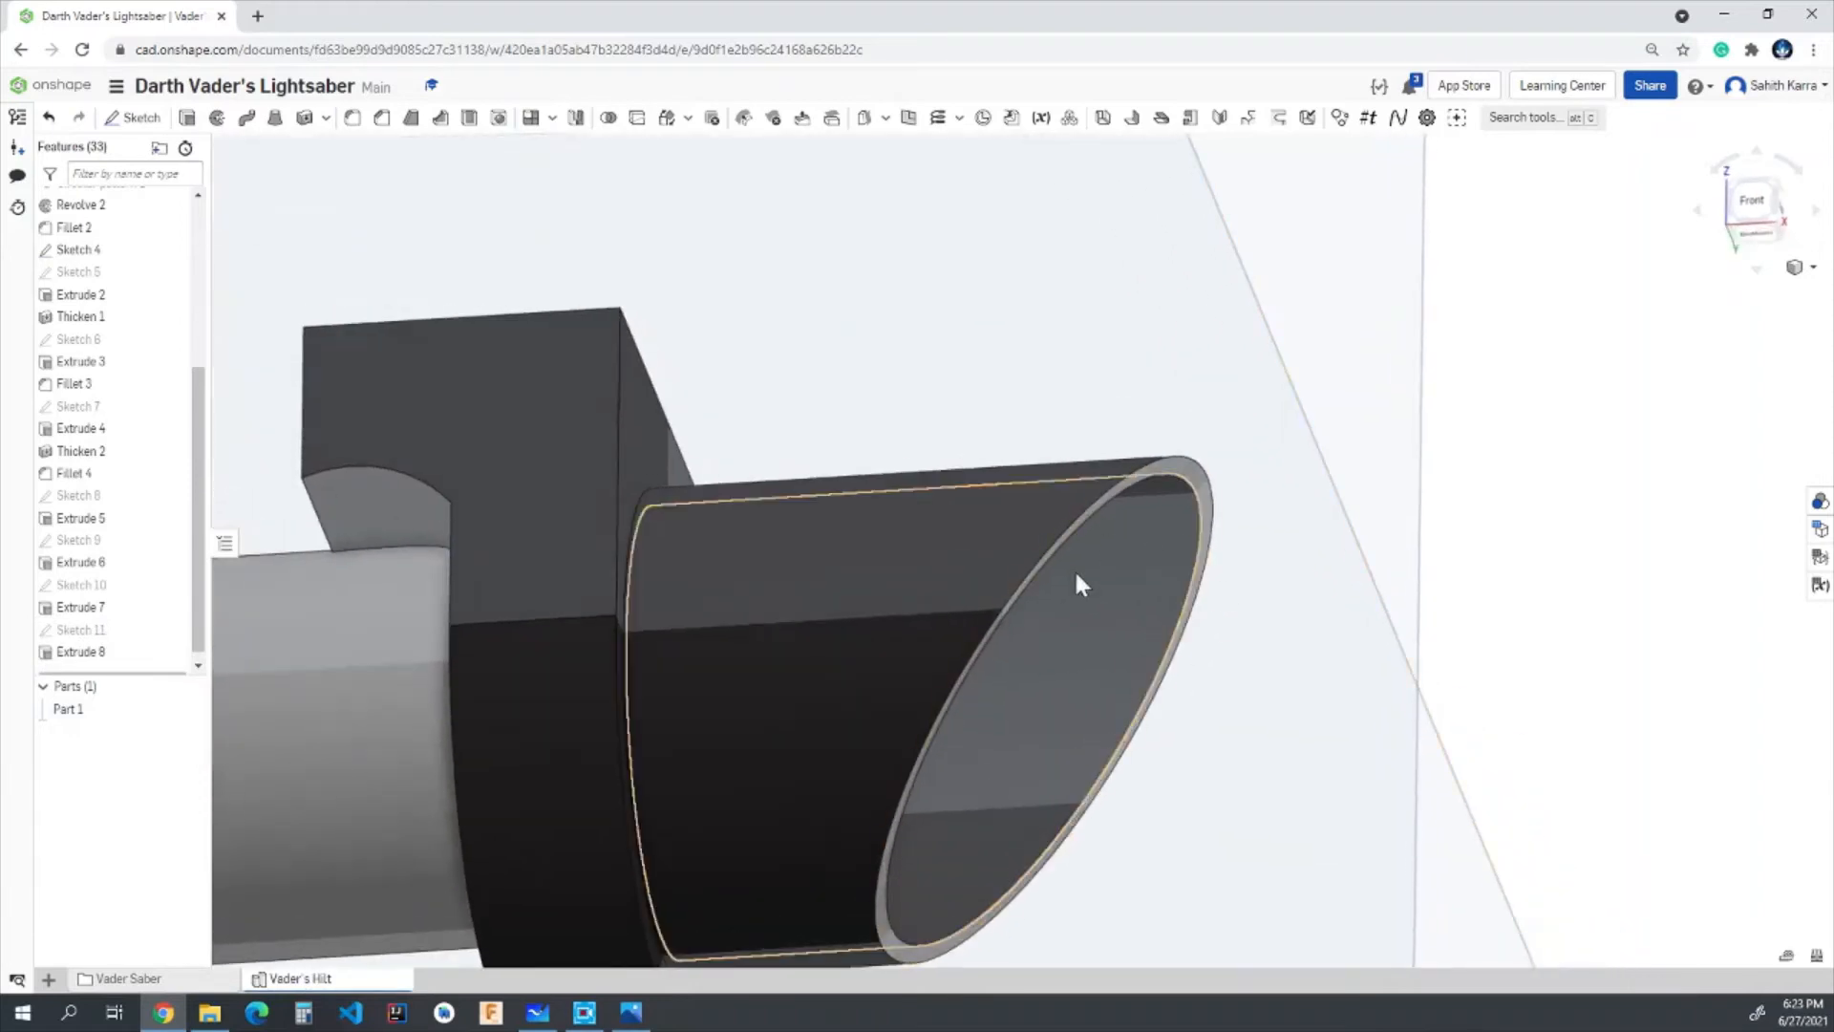
scroll(1162, 577, "down", 5)
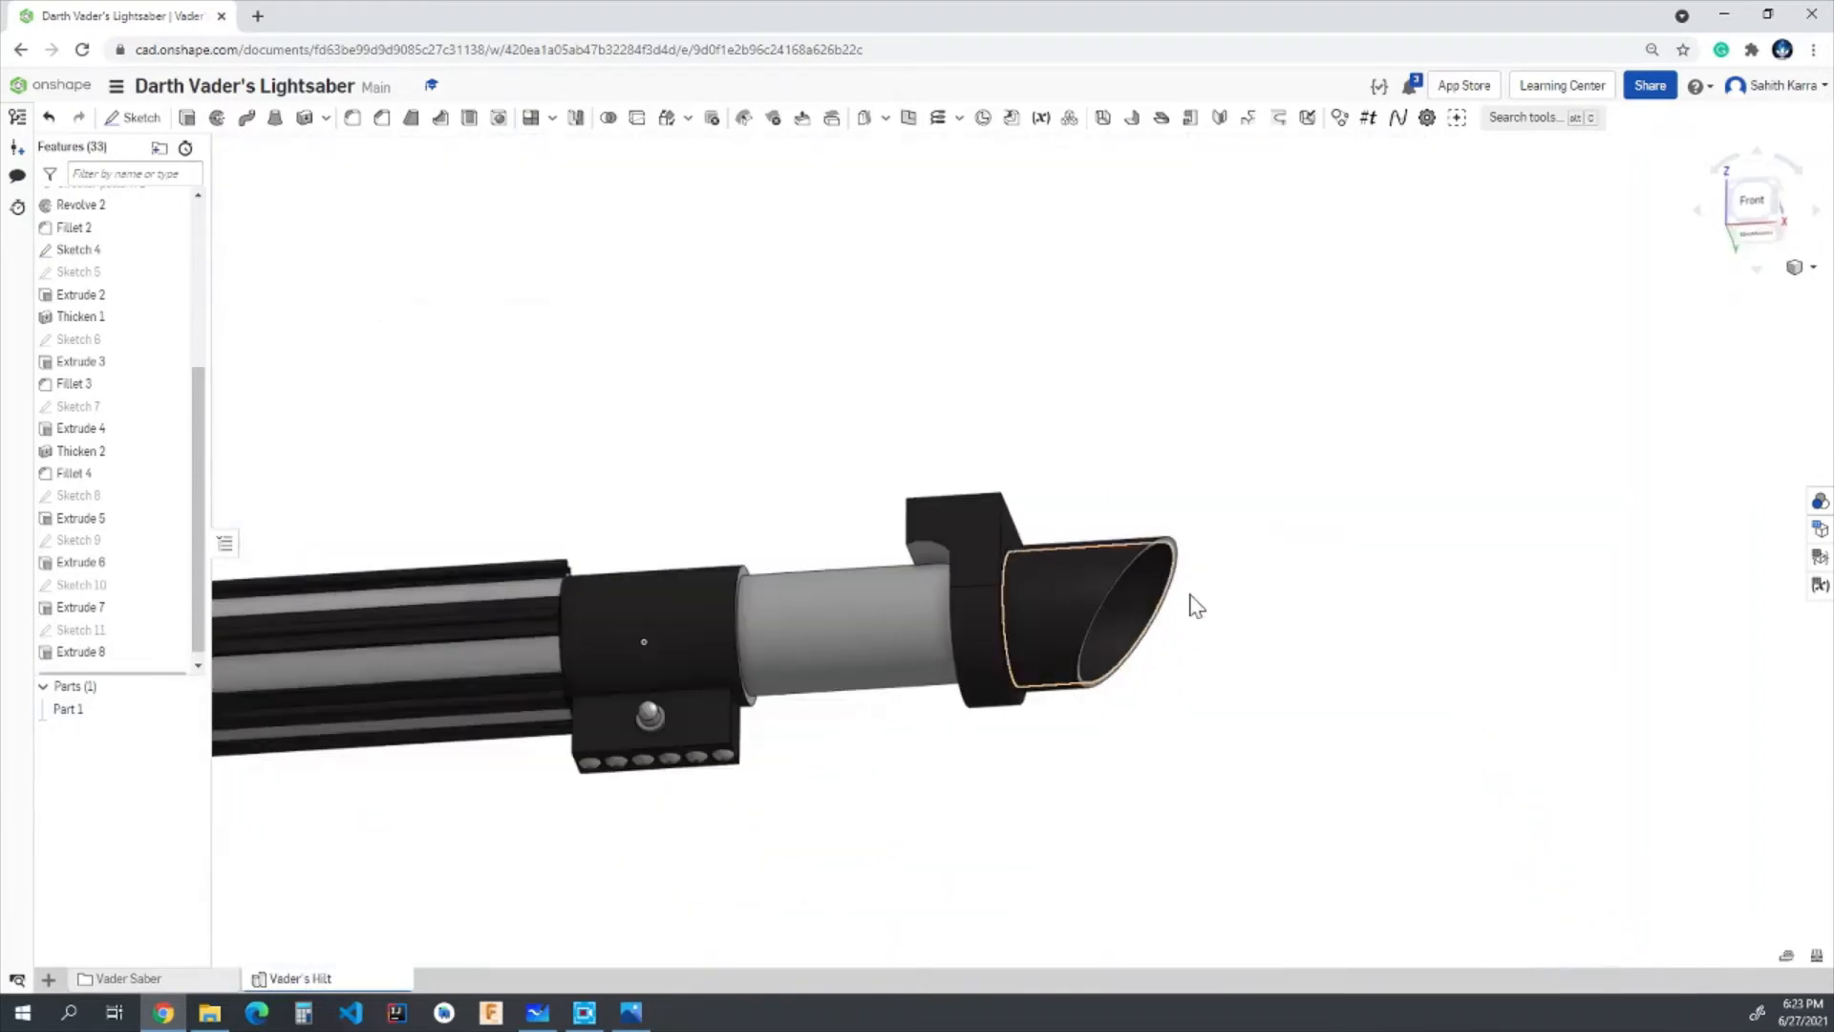
right_click_drag(1196, 604, 1080, 611)
scroll(1073, 610, "up", 5)
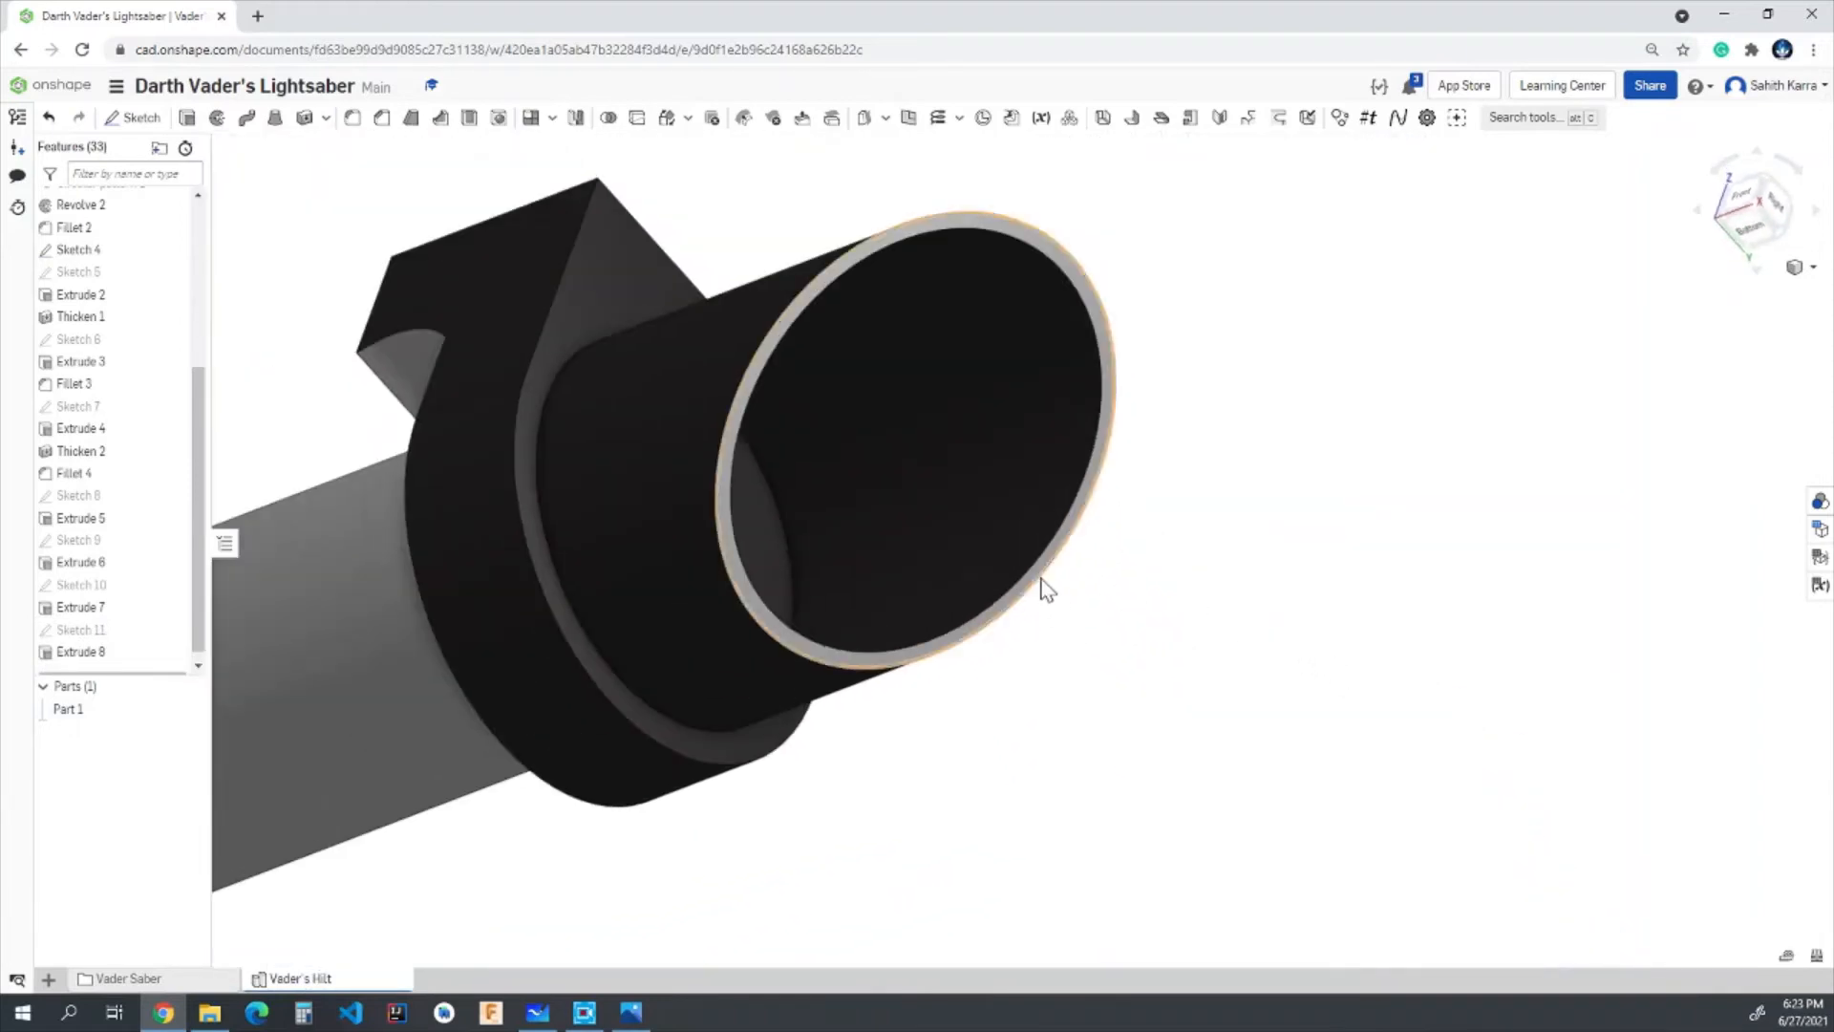
left_click(1816, 506)
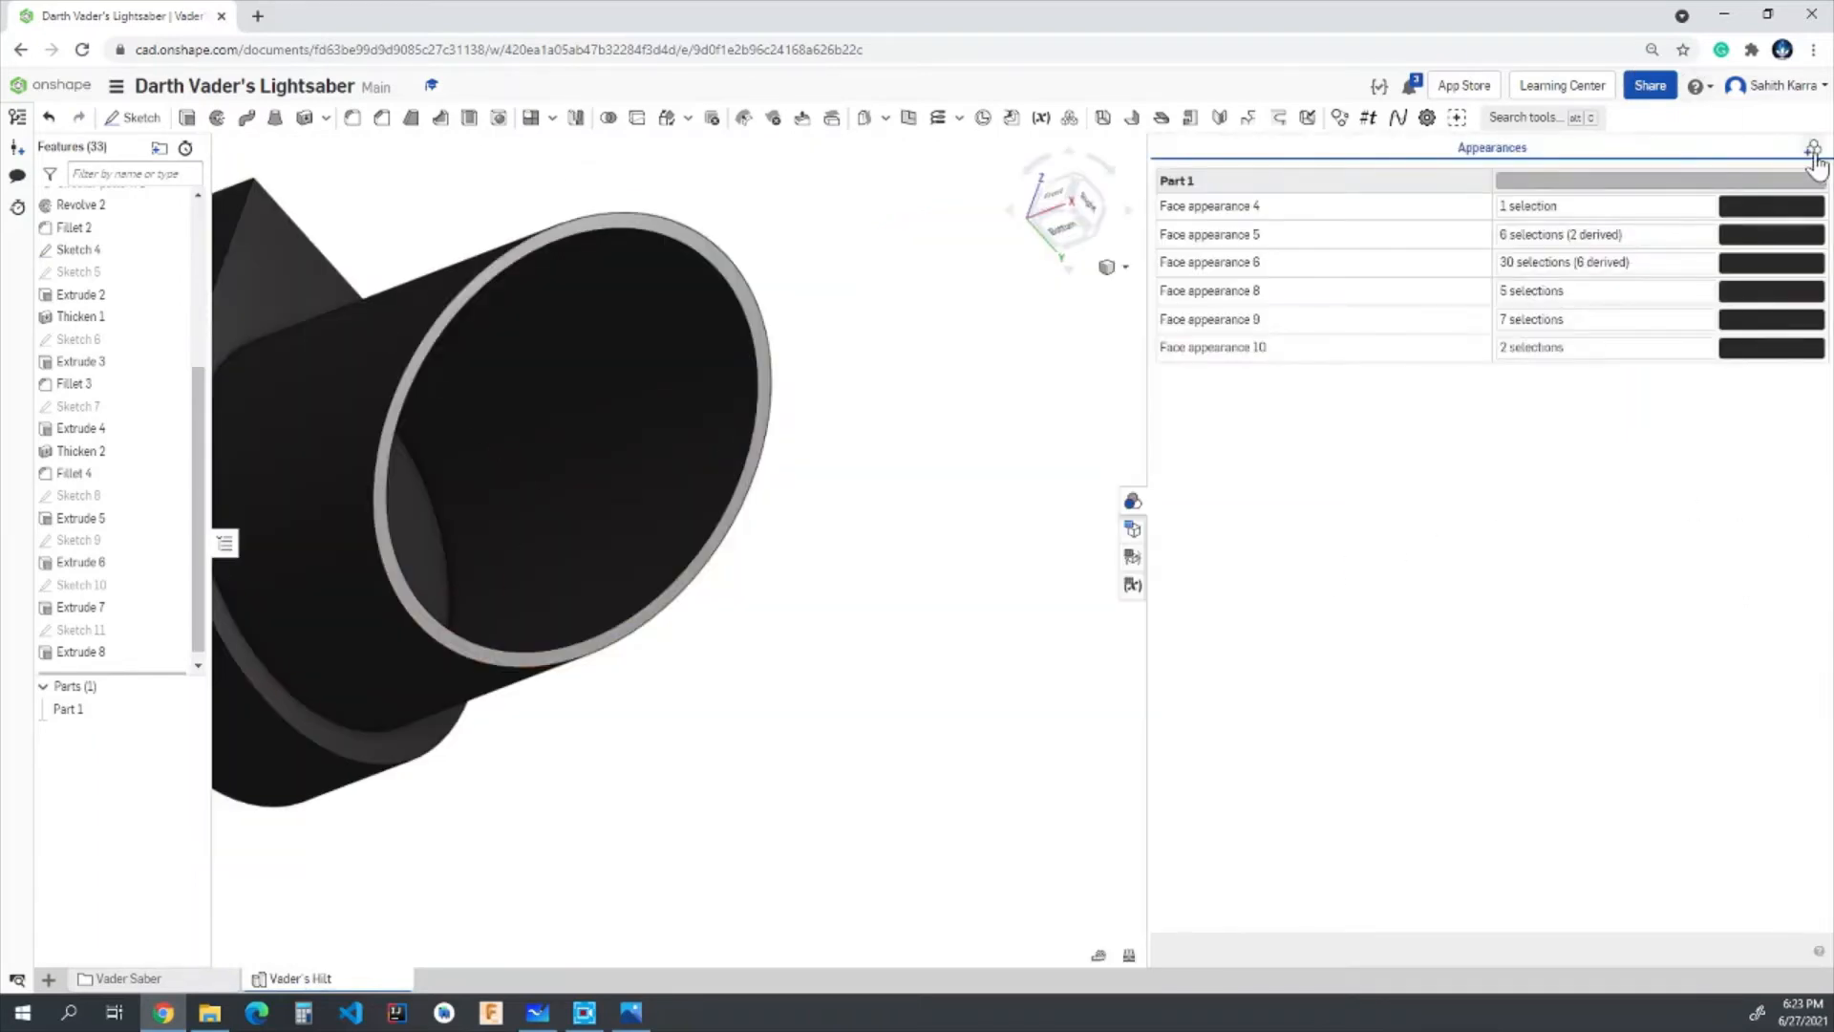
scroll(759, 348, "up", 3)
left_click(760, 347)
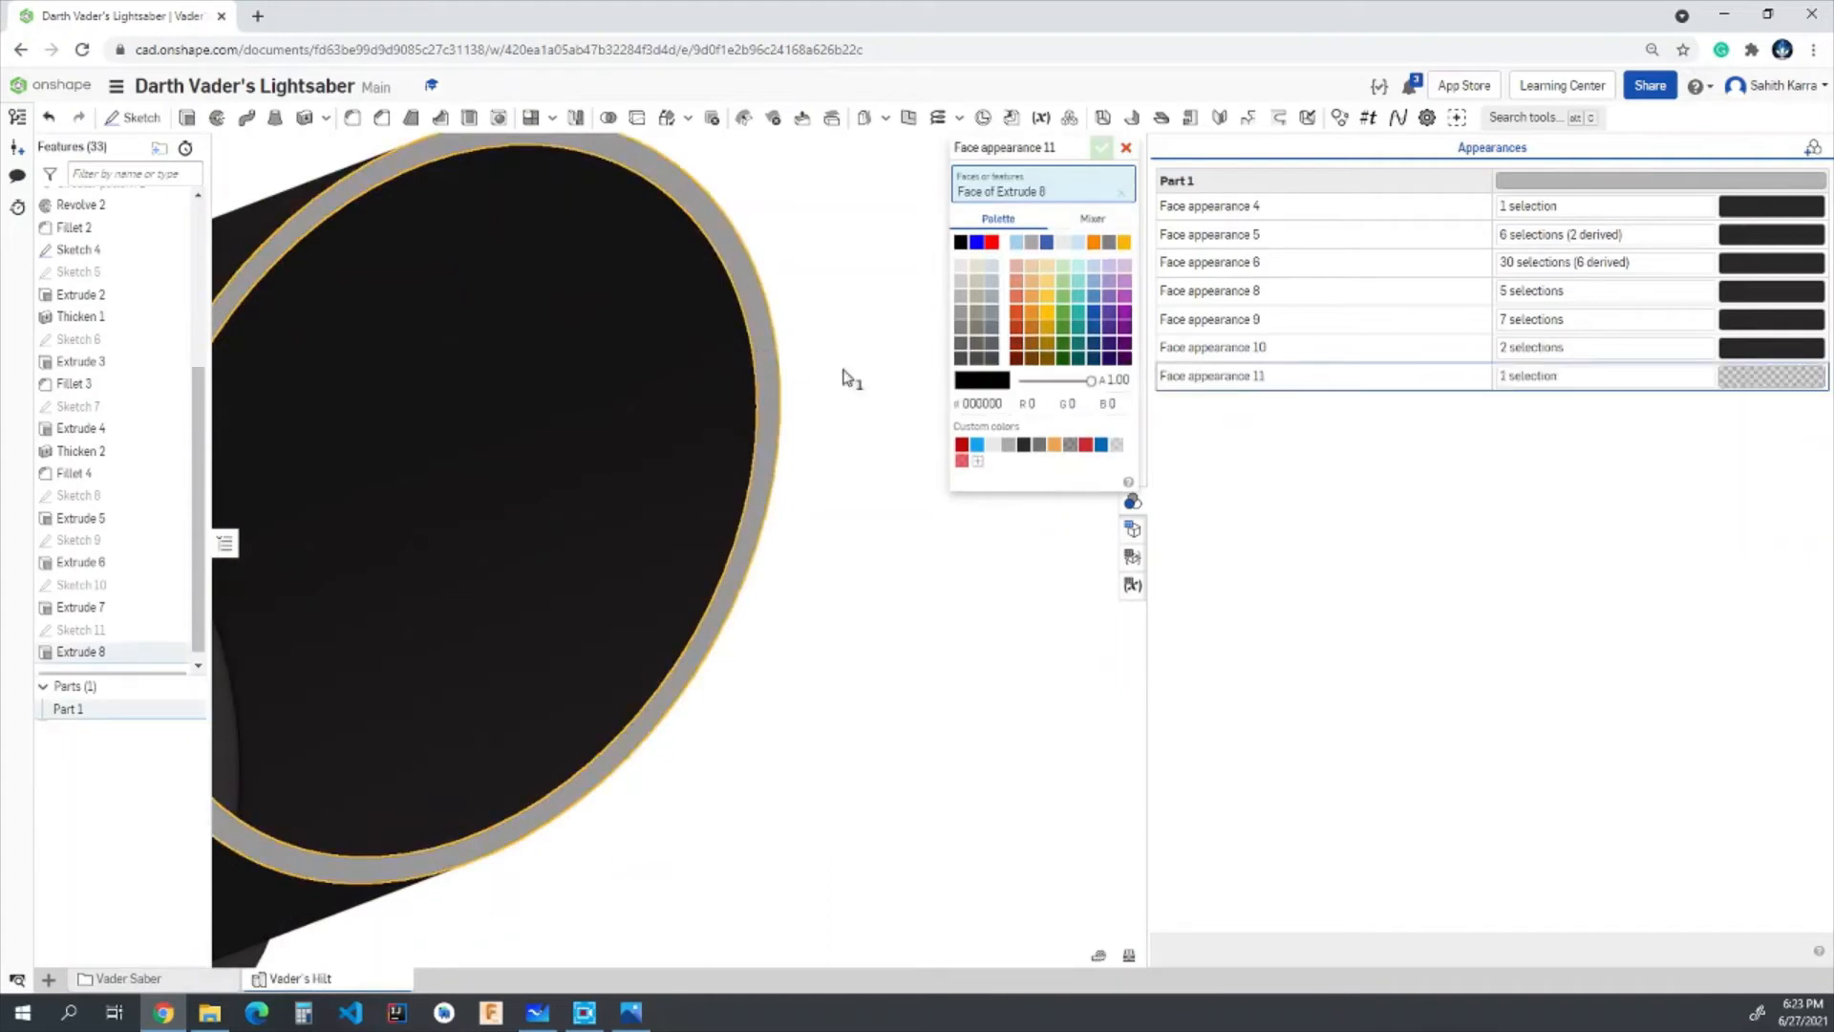
left_click(1024, 445)
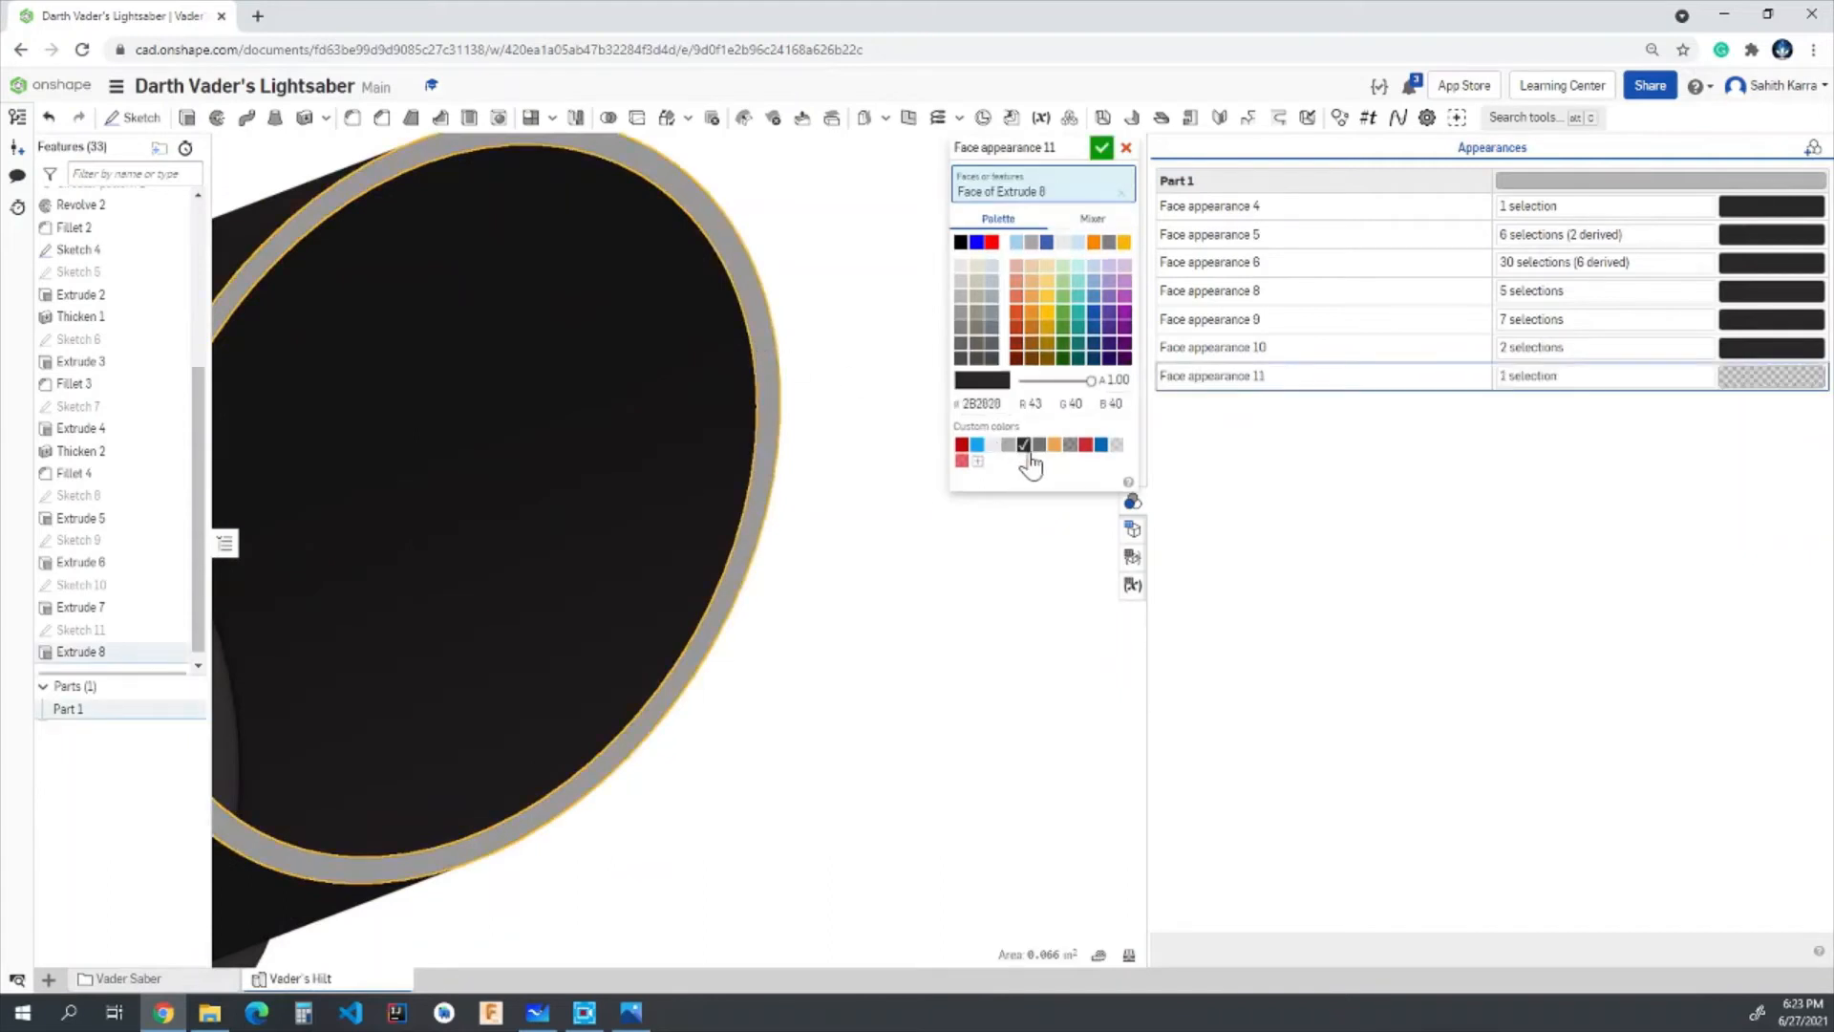
left_click(1101, 147)
left_click(1132, 500)
key("f")
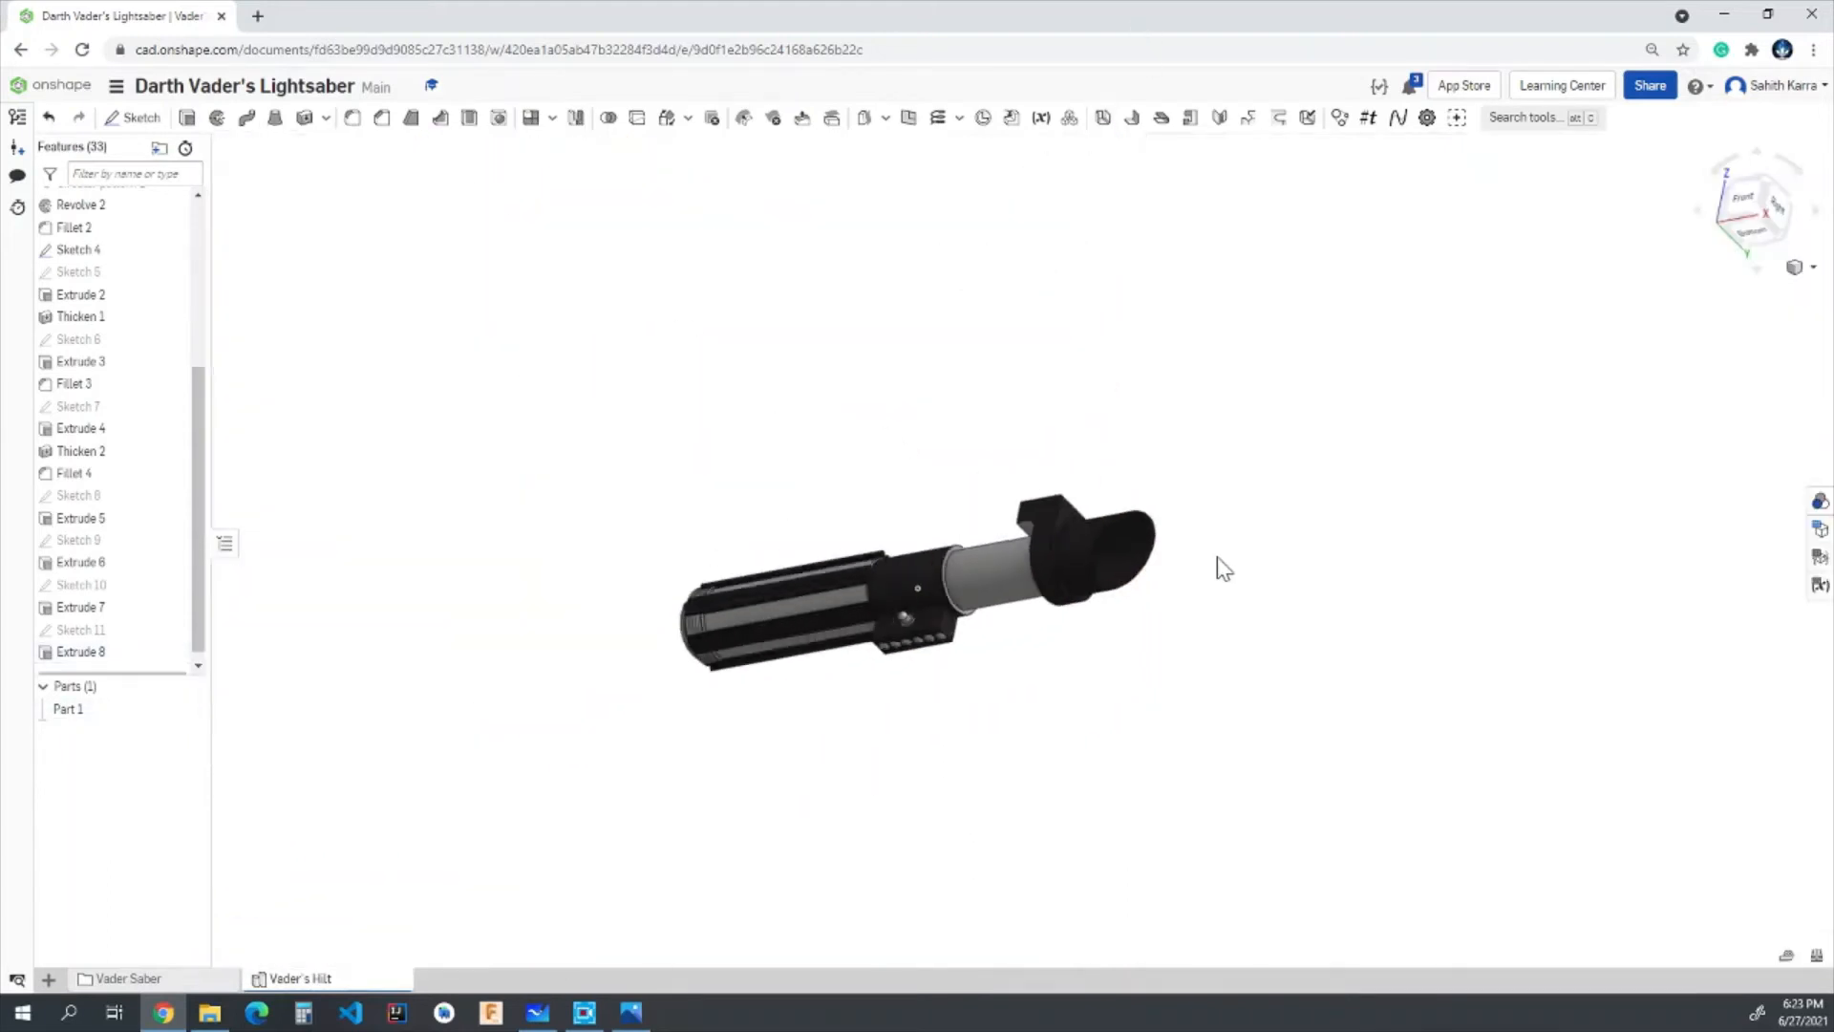
right_click_drag(1216, 569, 1219, 622)
scroll(1044, 651, "up", 3)
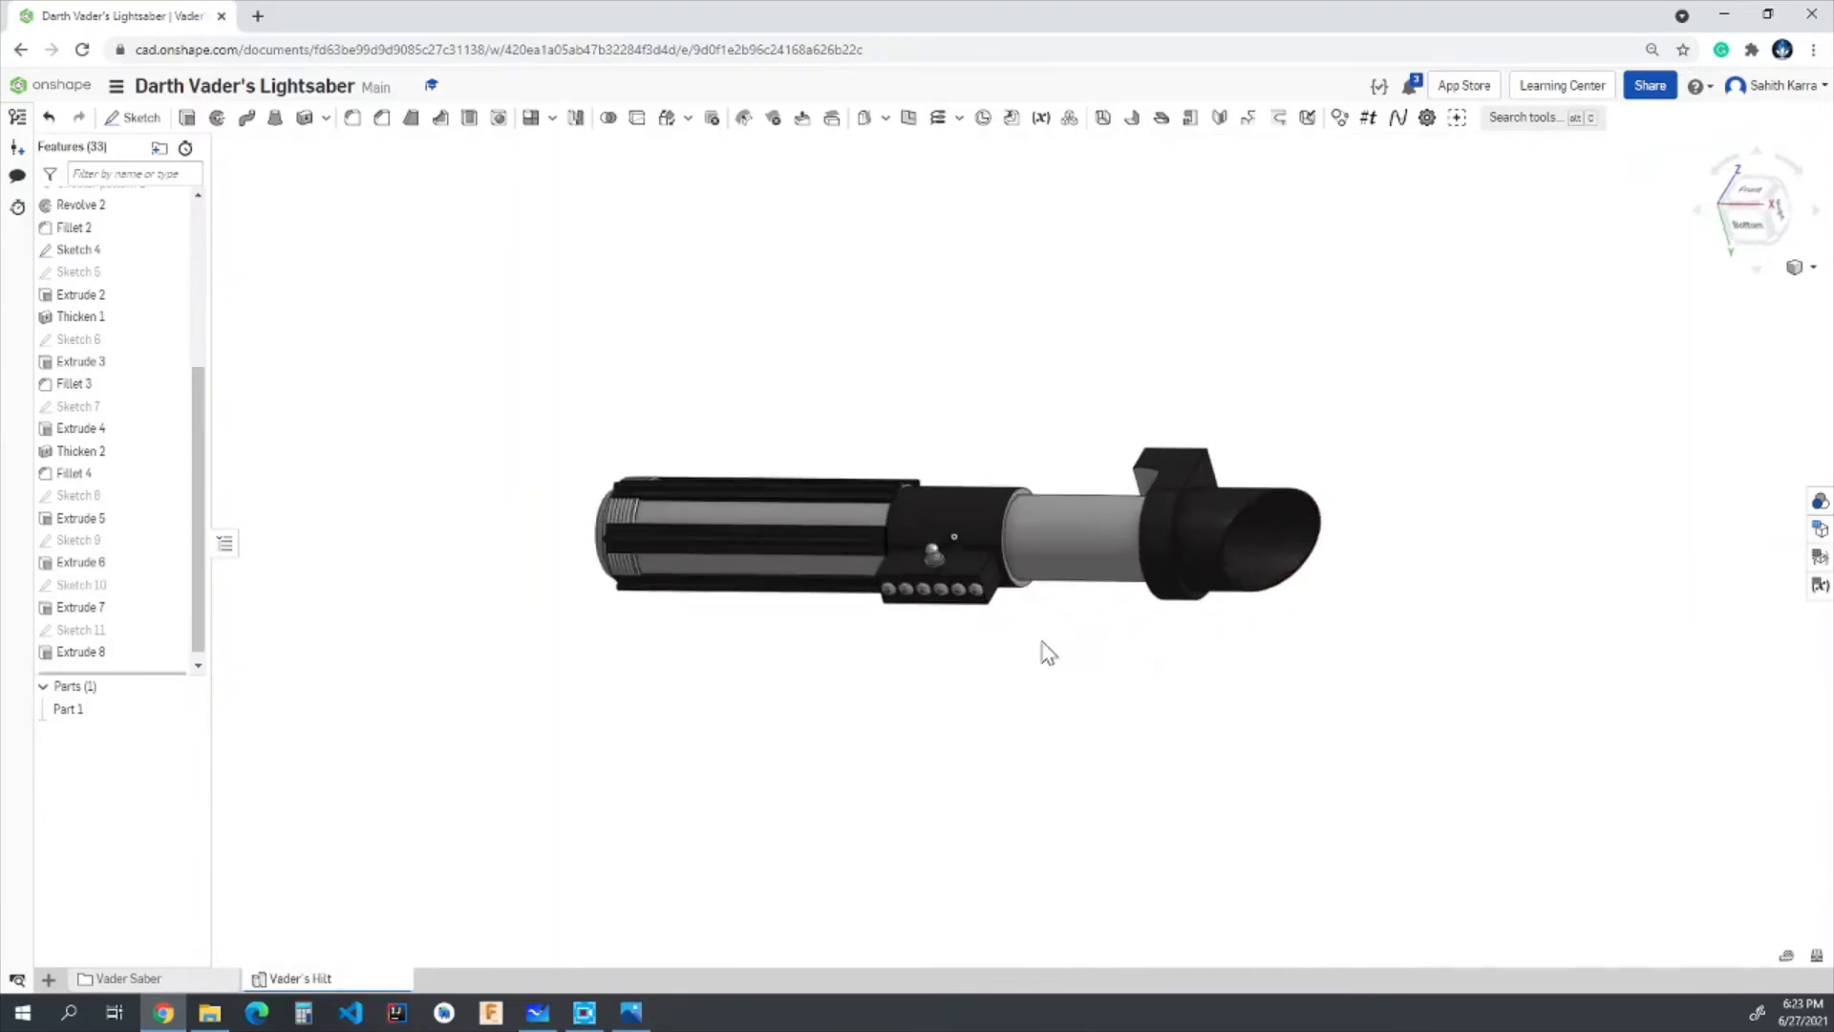
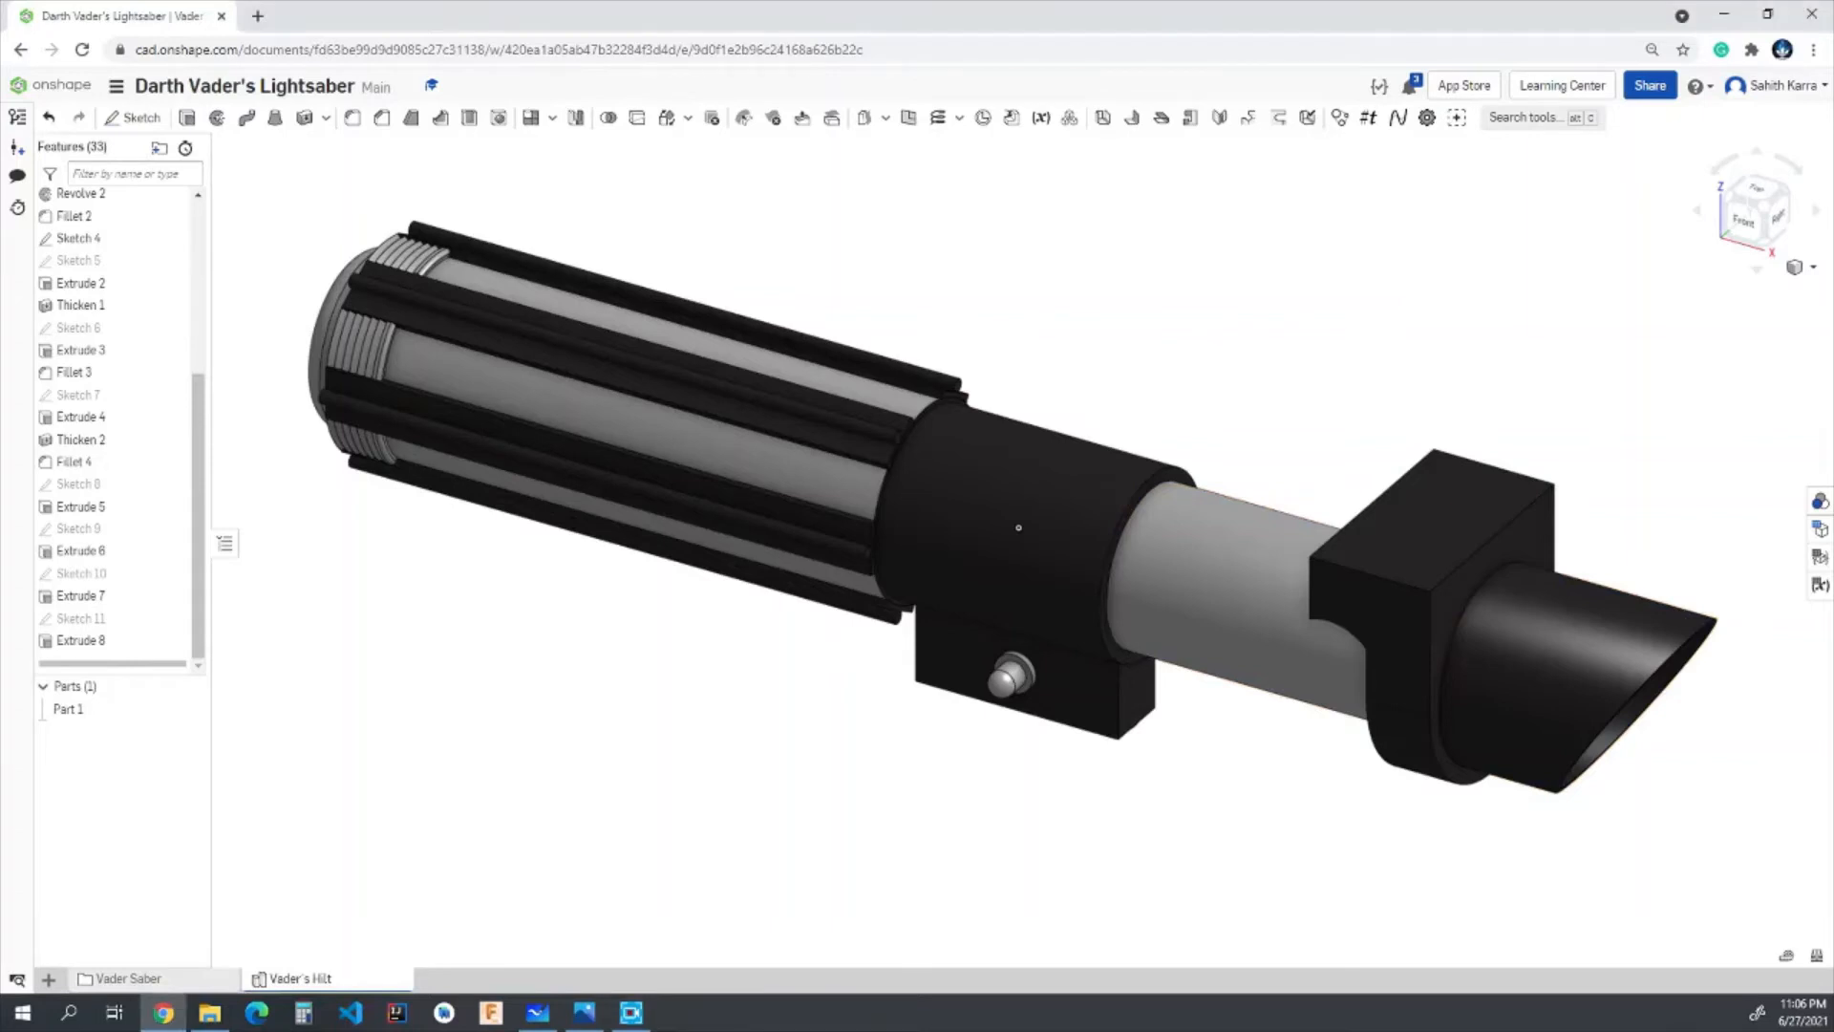
- Start a sketch on the block's end face and draw a rectangle about 0.25 in wide near its upper edge
left_click(1780, 222)
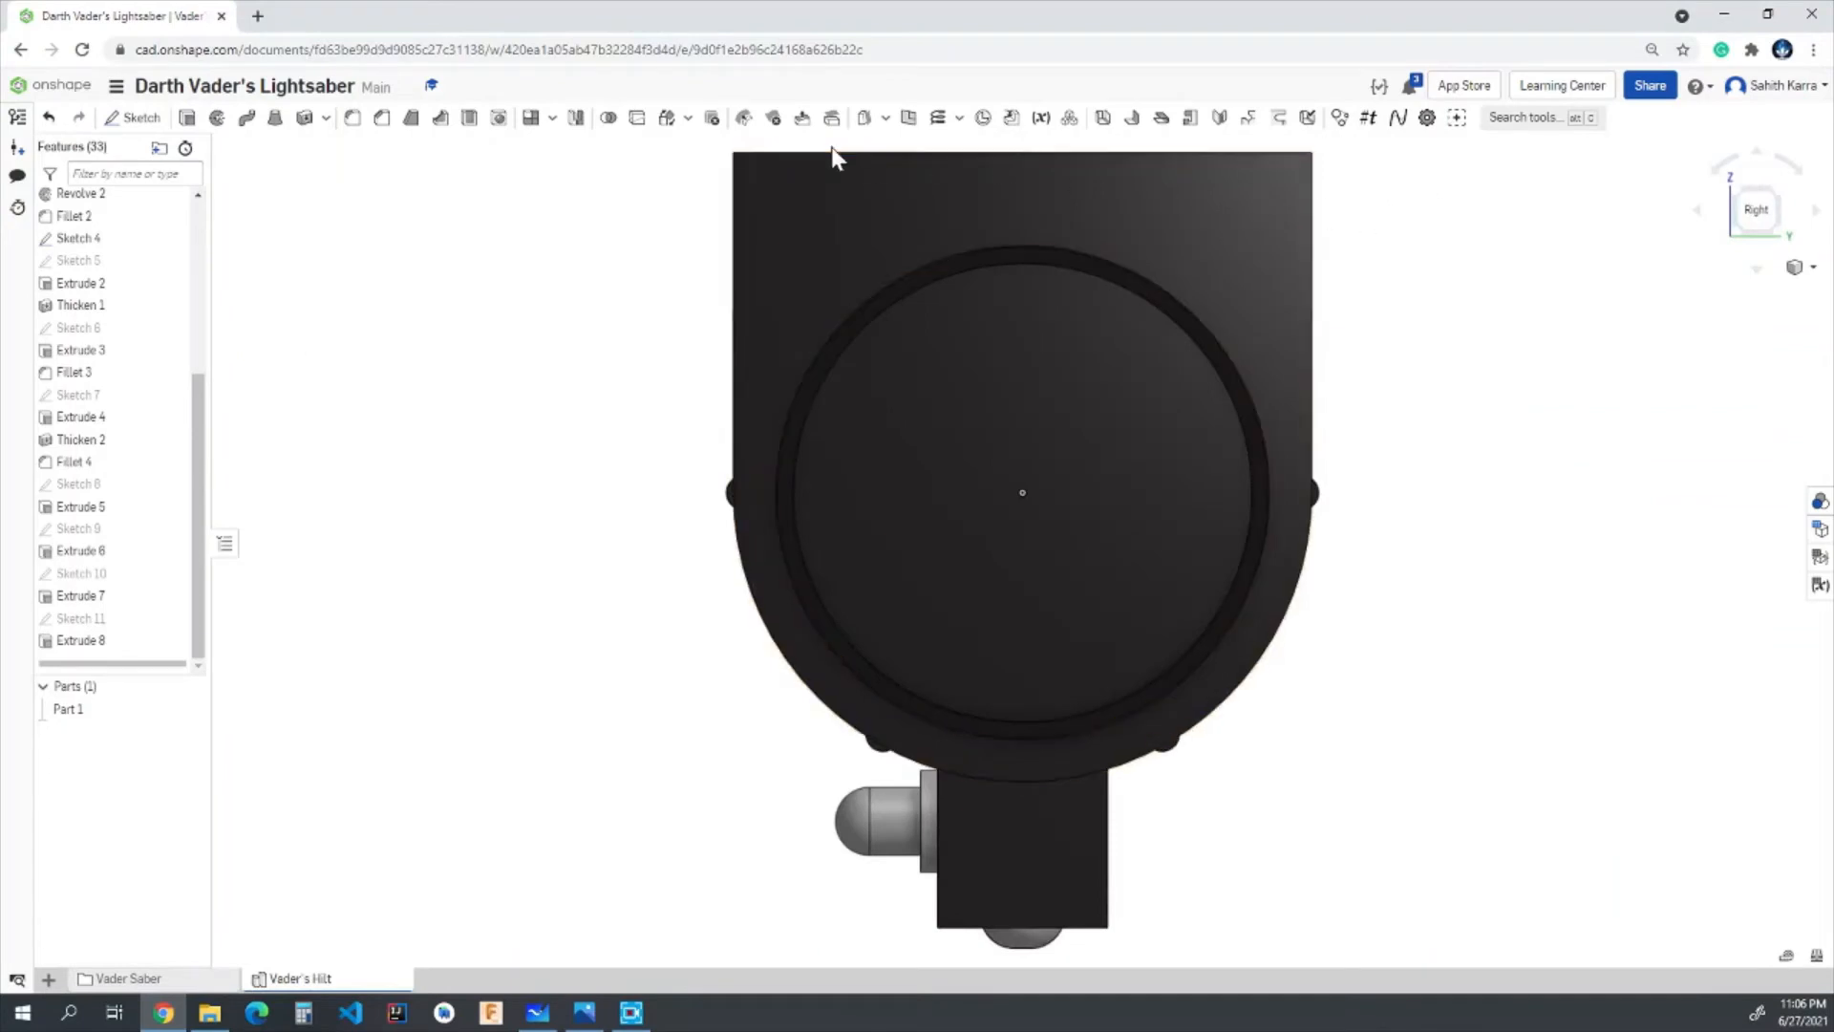
left_click(129, 121)
mouse_move(696, 258)
right_mouse_down()
mouse_move(721, 272)
mouse_move(831, 241)
right_mouse_up()
left_click(803, 234)
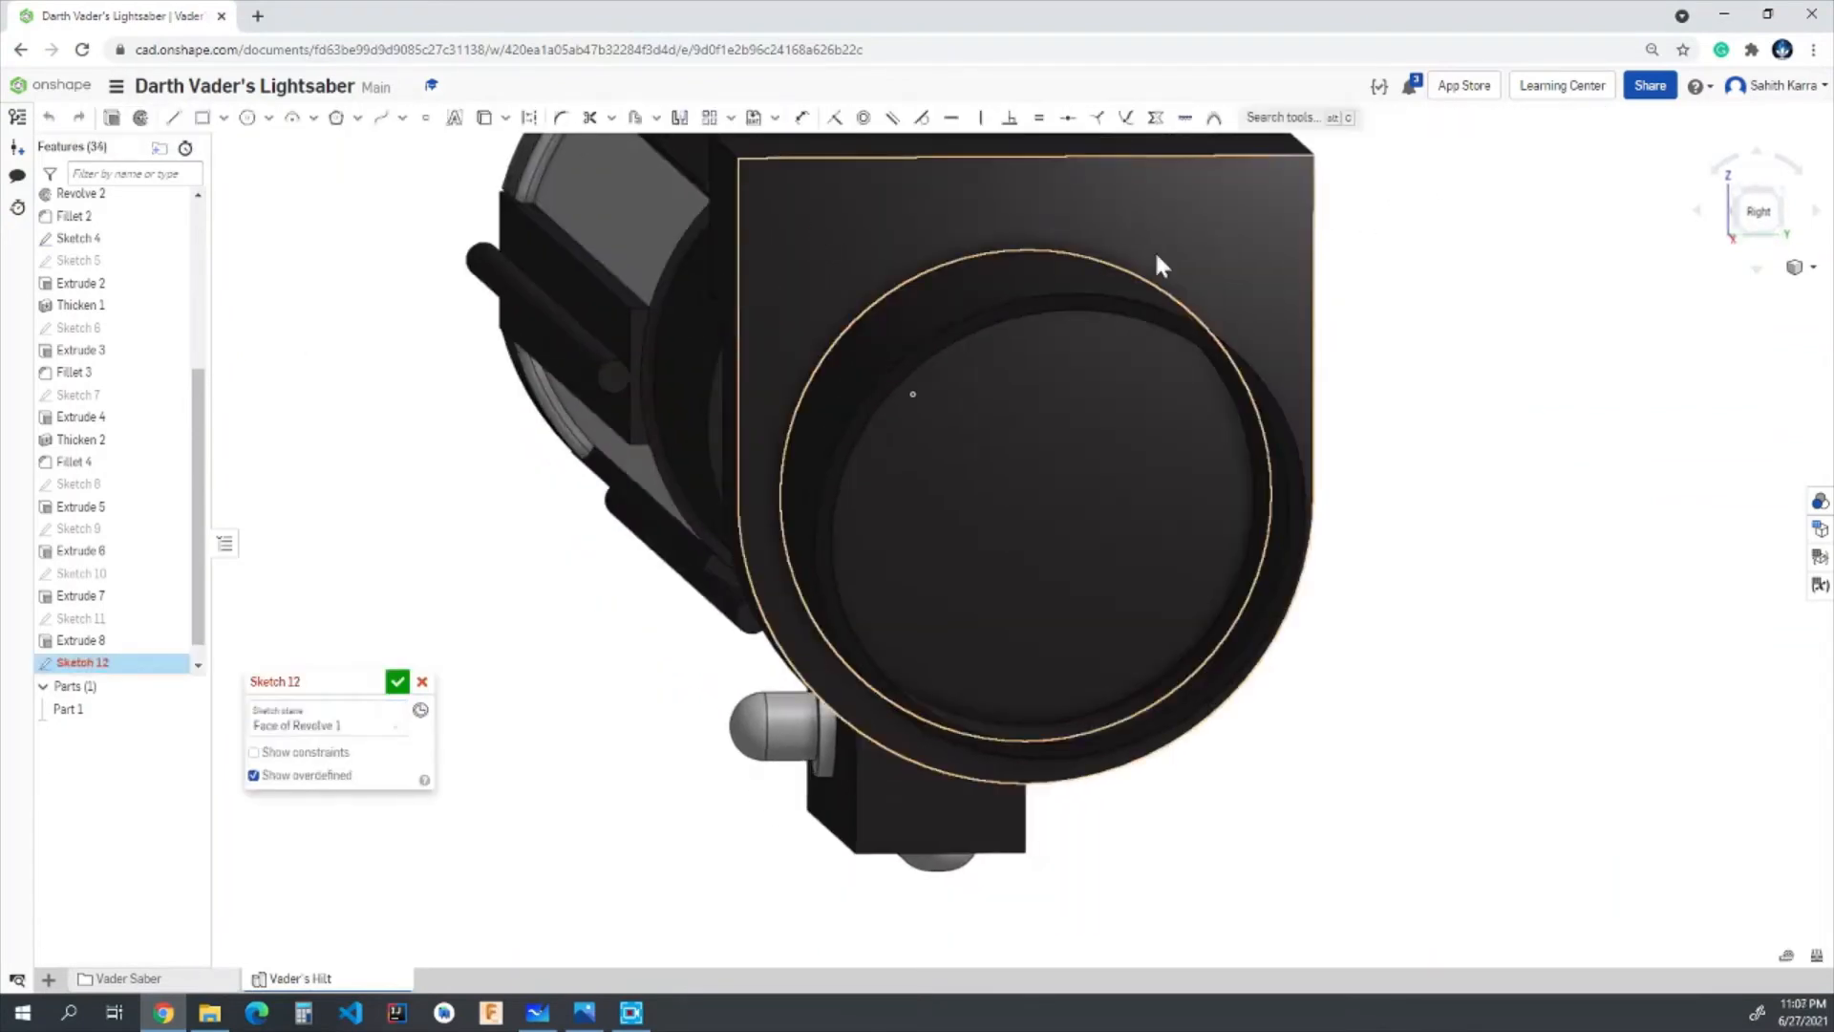
left_click(202, 117)
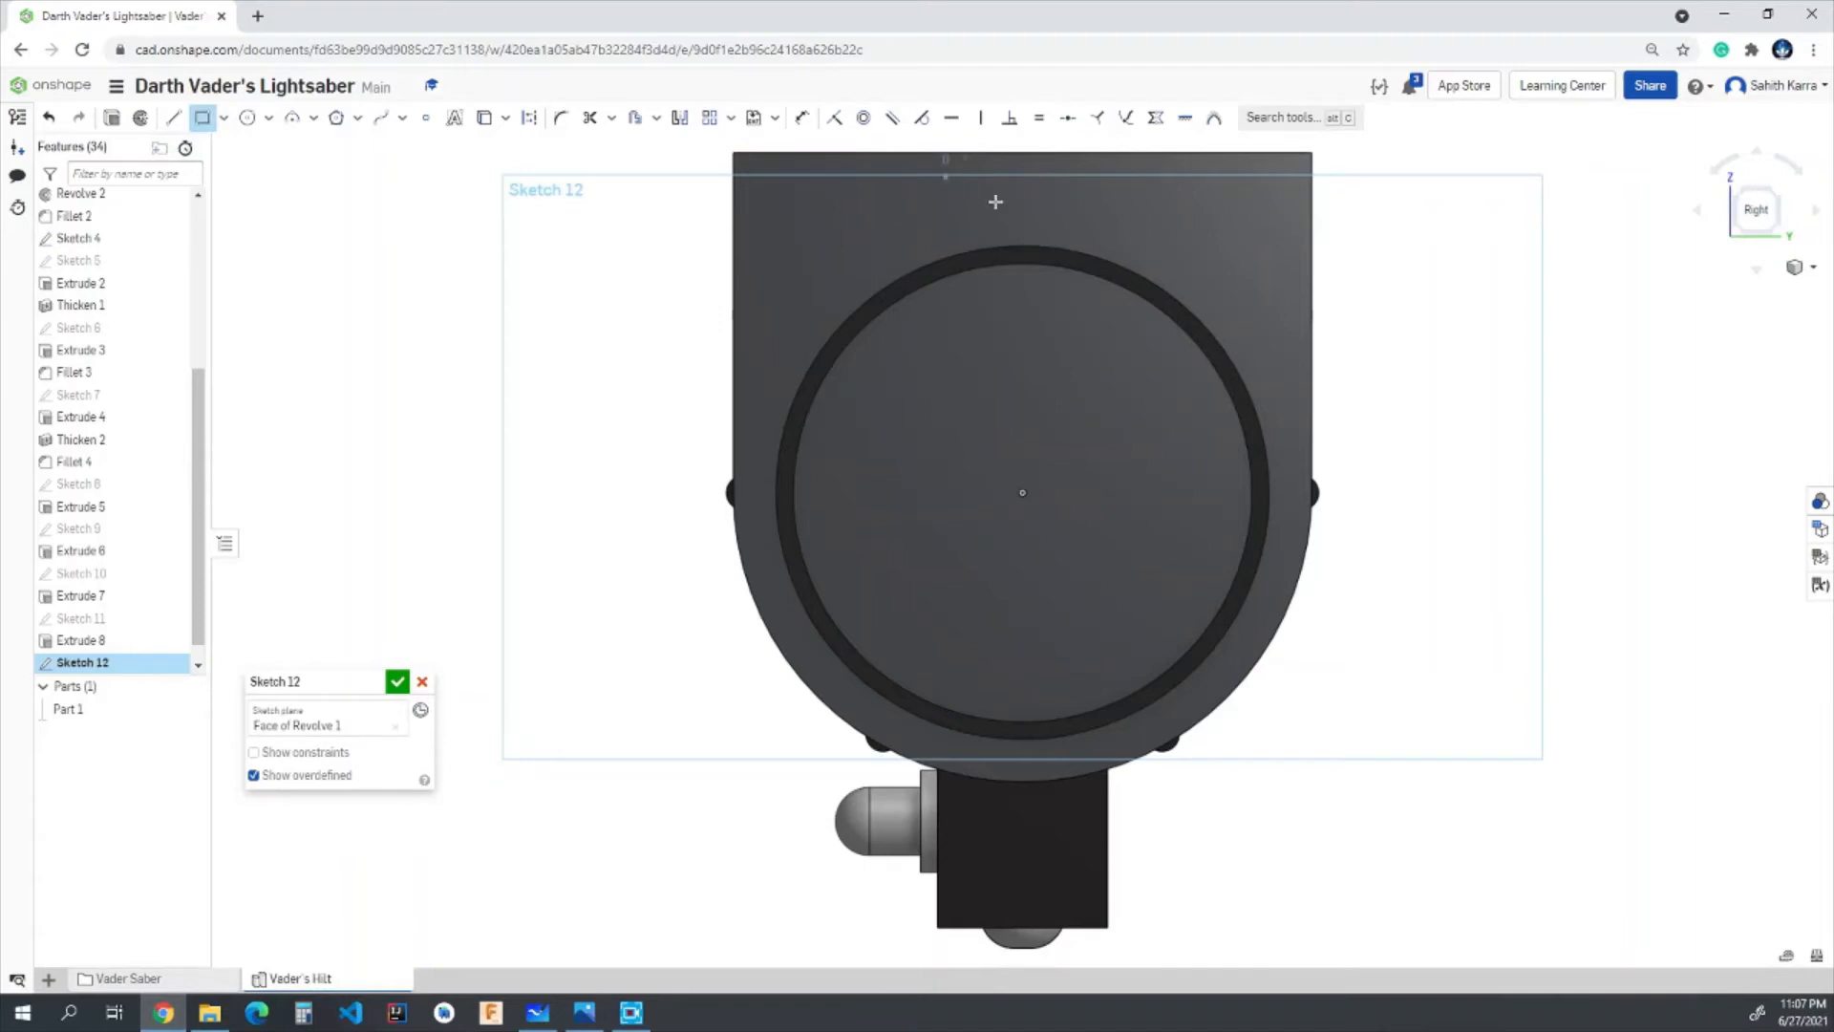
left_click(946, 175)
left_click(1113, 220)
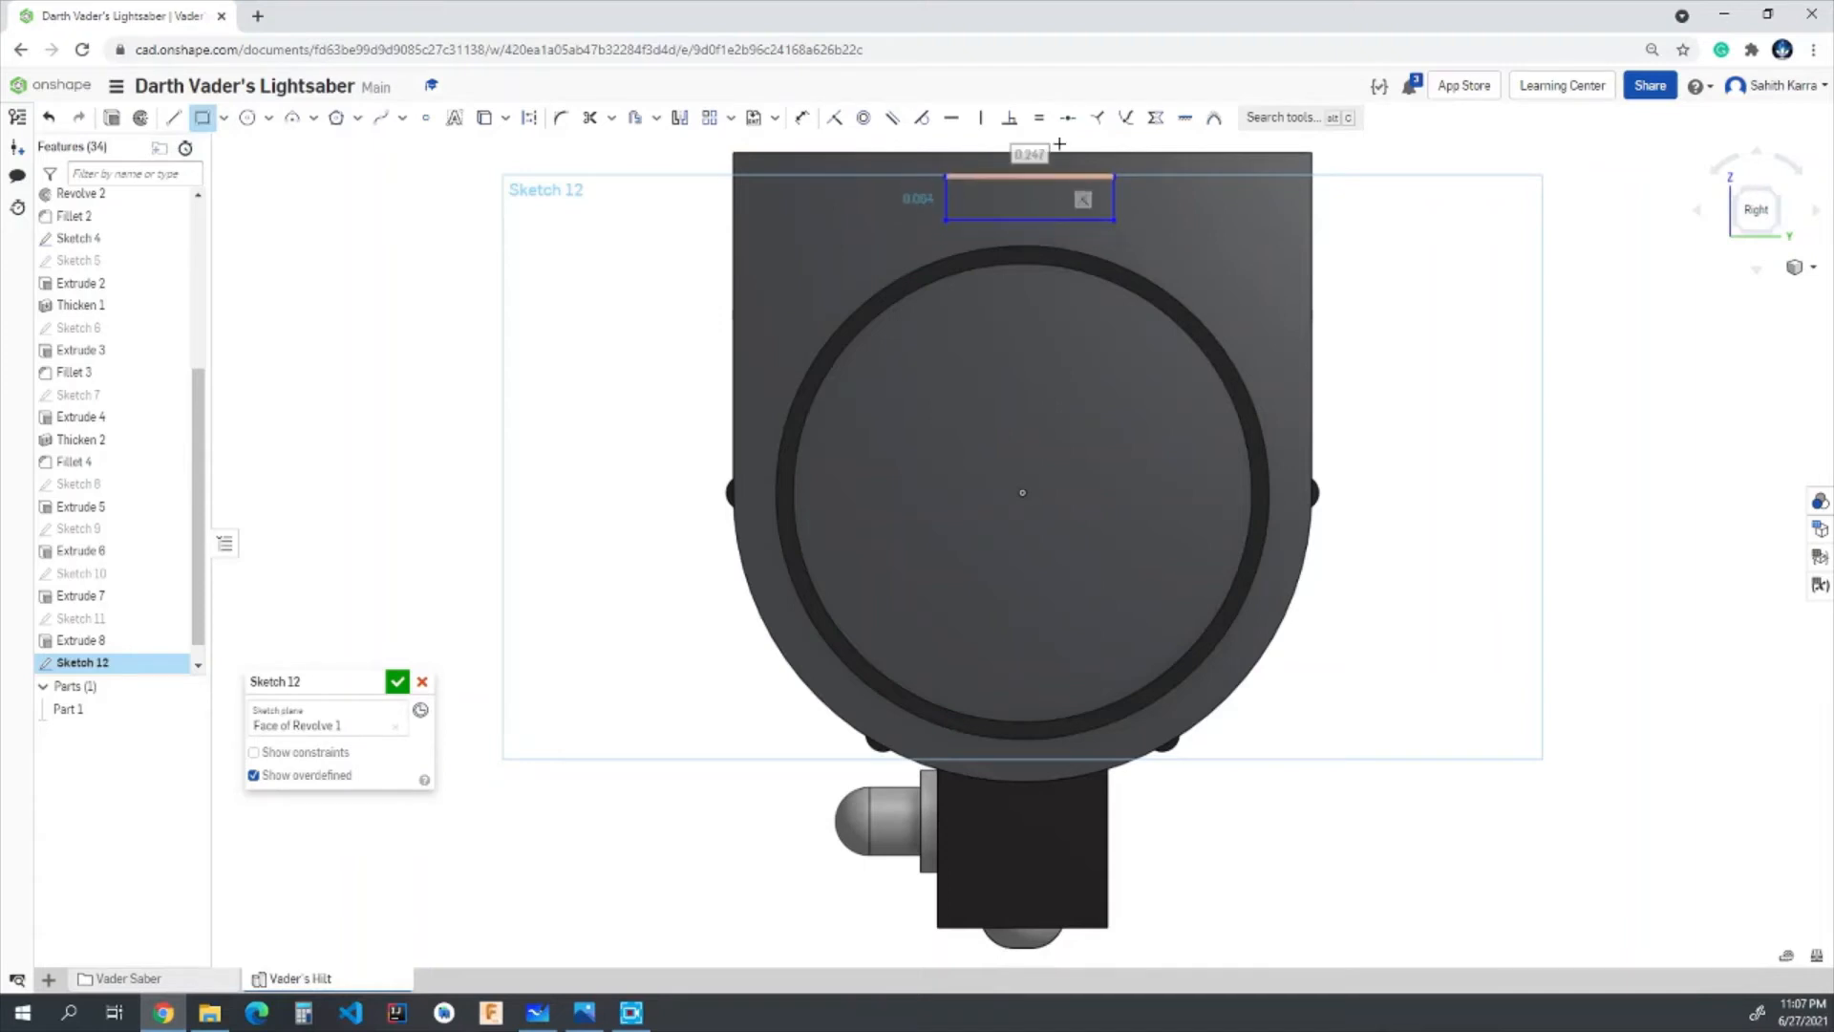
- Constrain the rectangle's upper line to the midpoint of the block's upper edge
scroll(1059, 143, "up", 5)
scroll(934, 204, "down", 4)
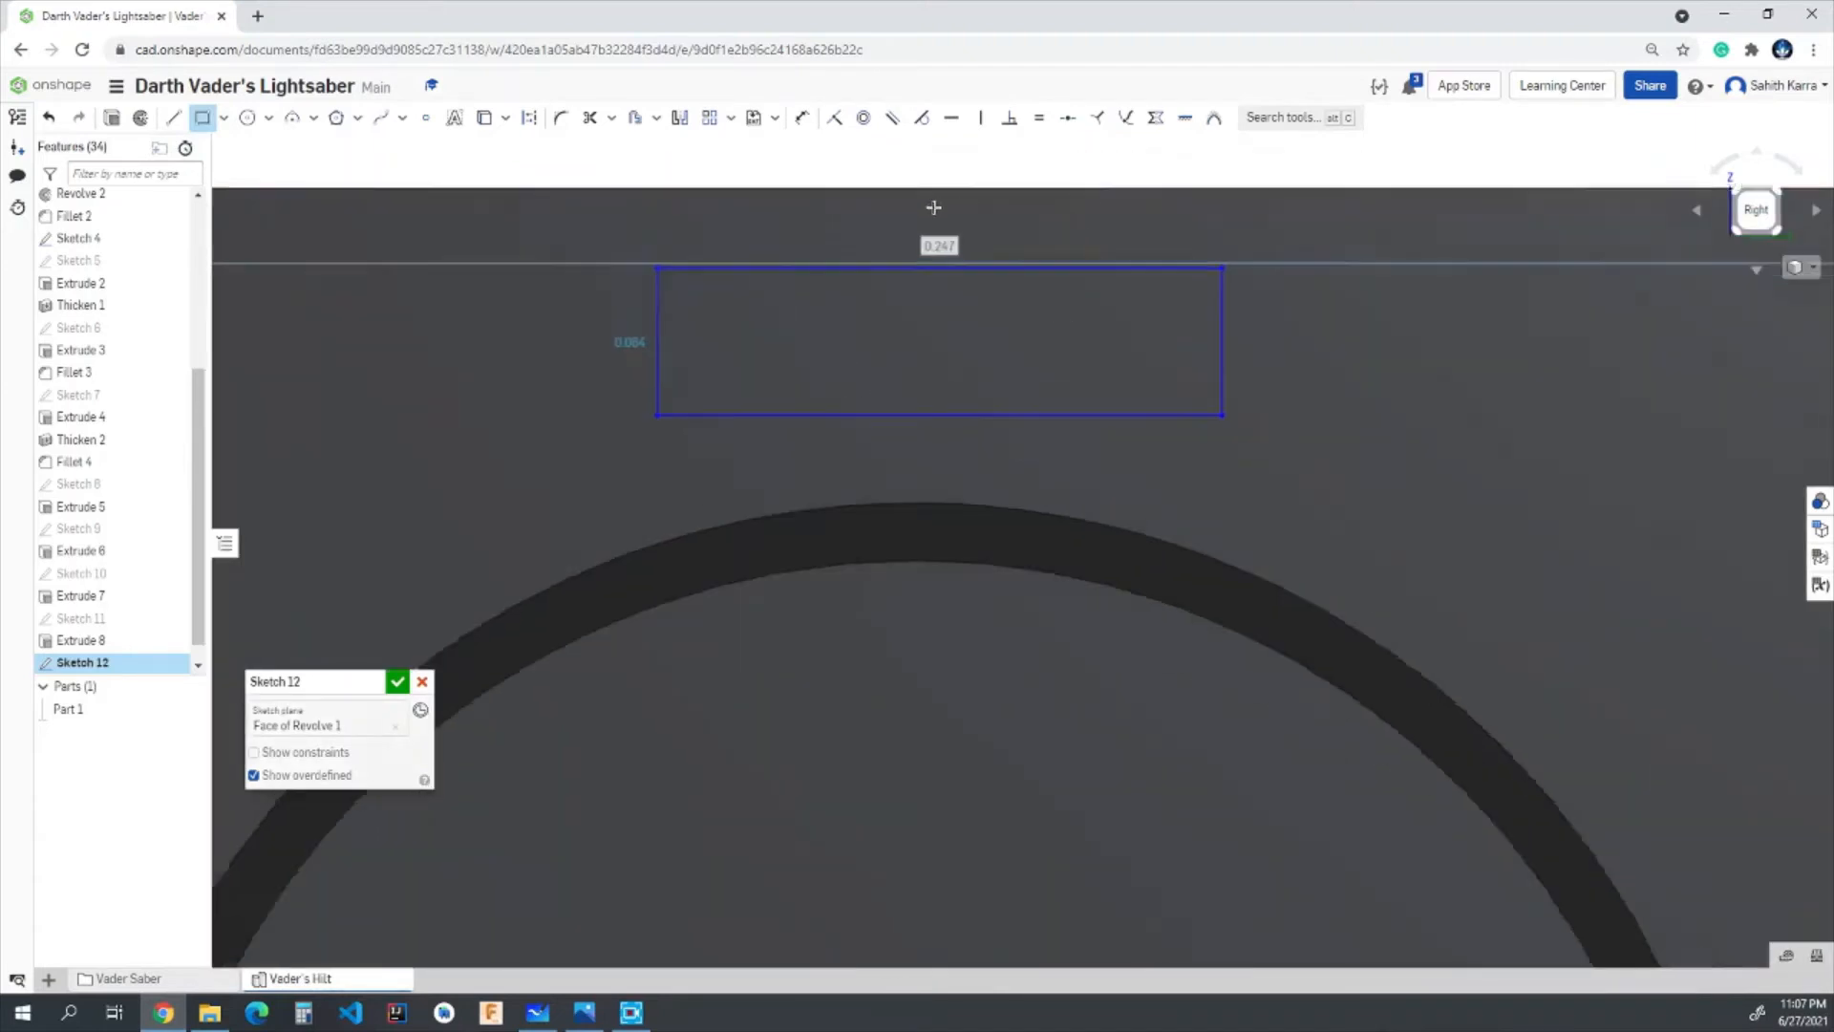
left_click(1068, 119)
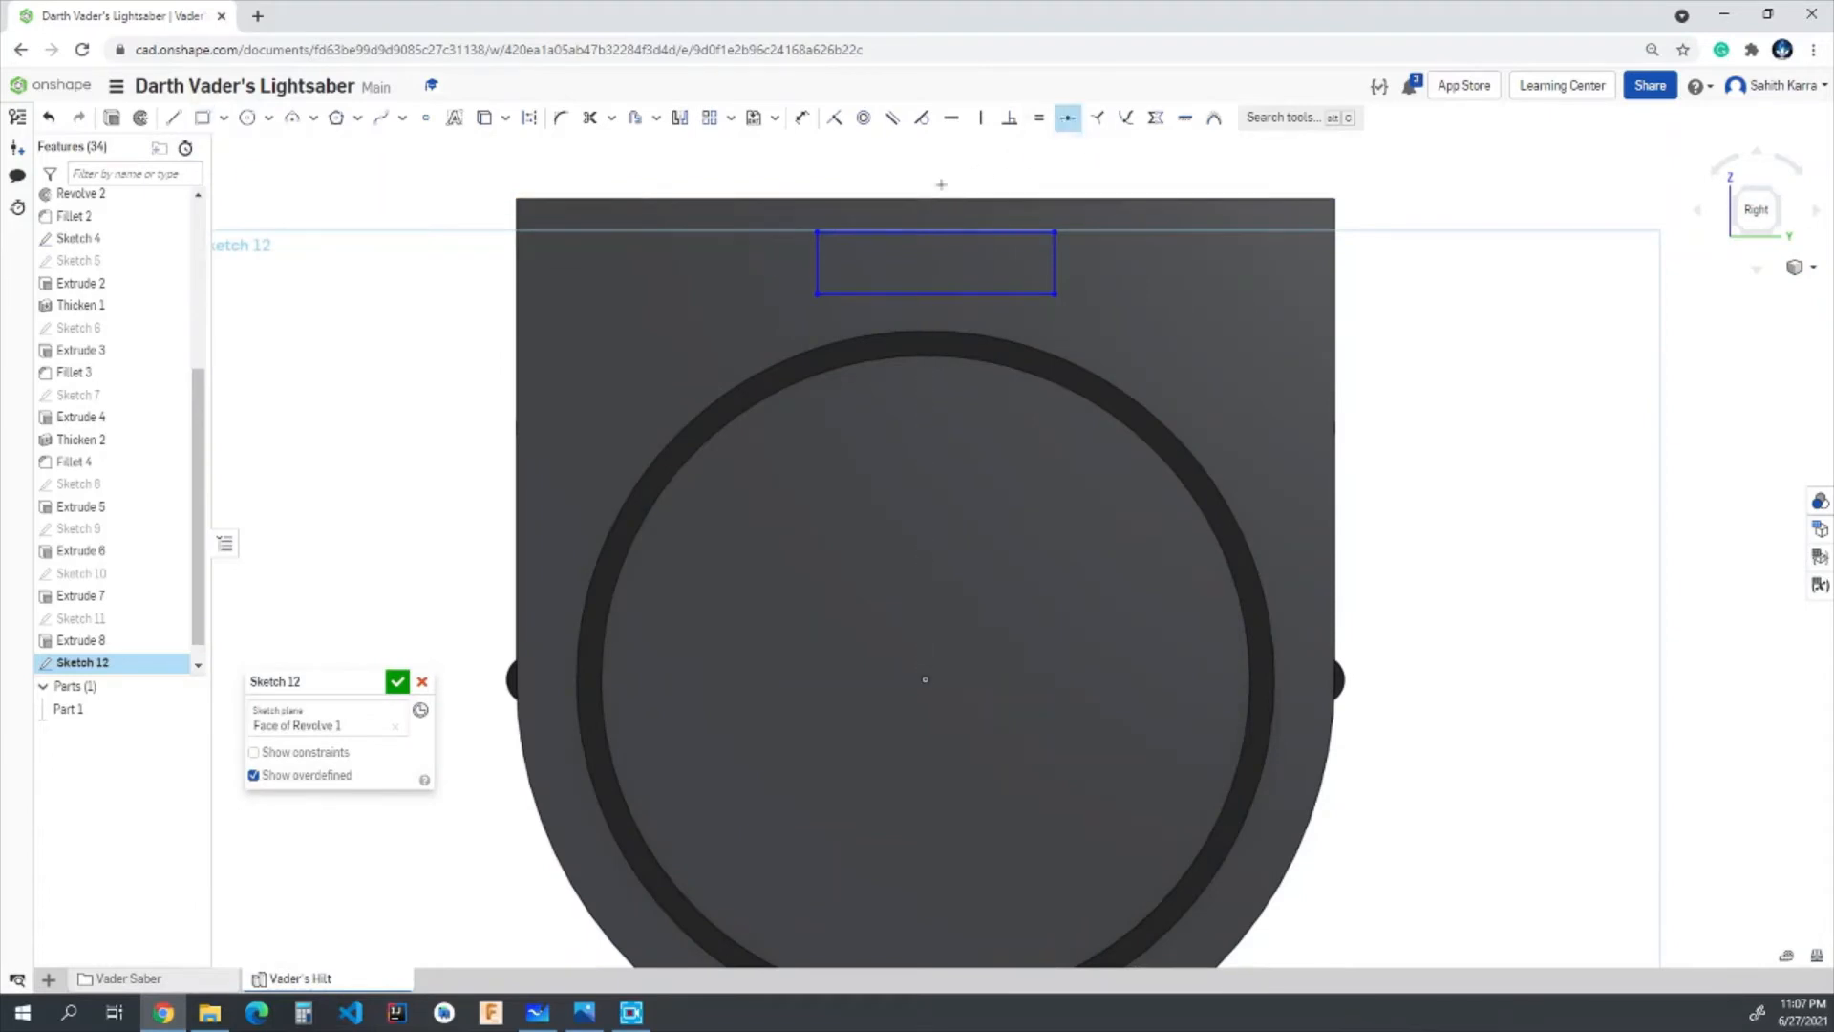
left_click(925, 198)
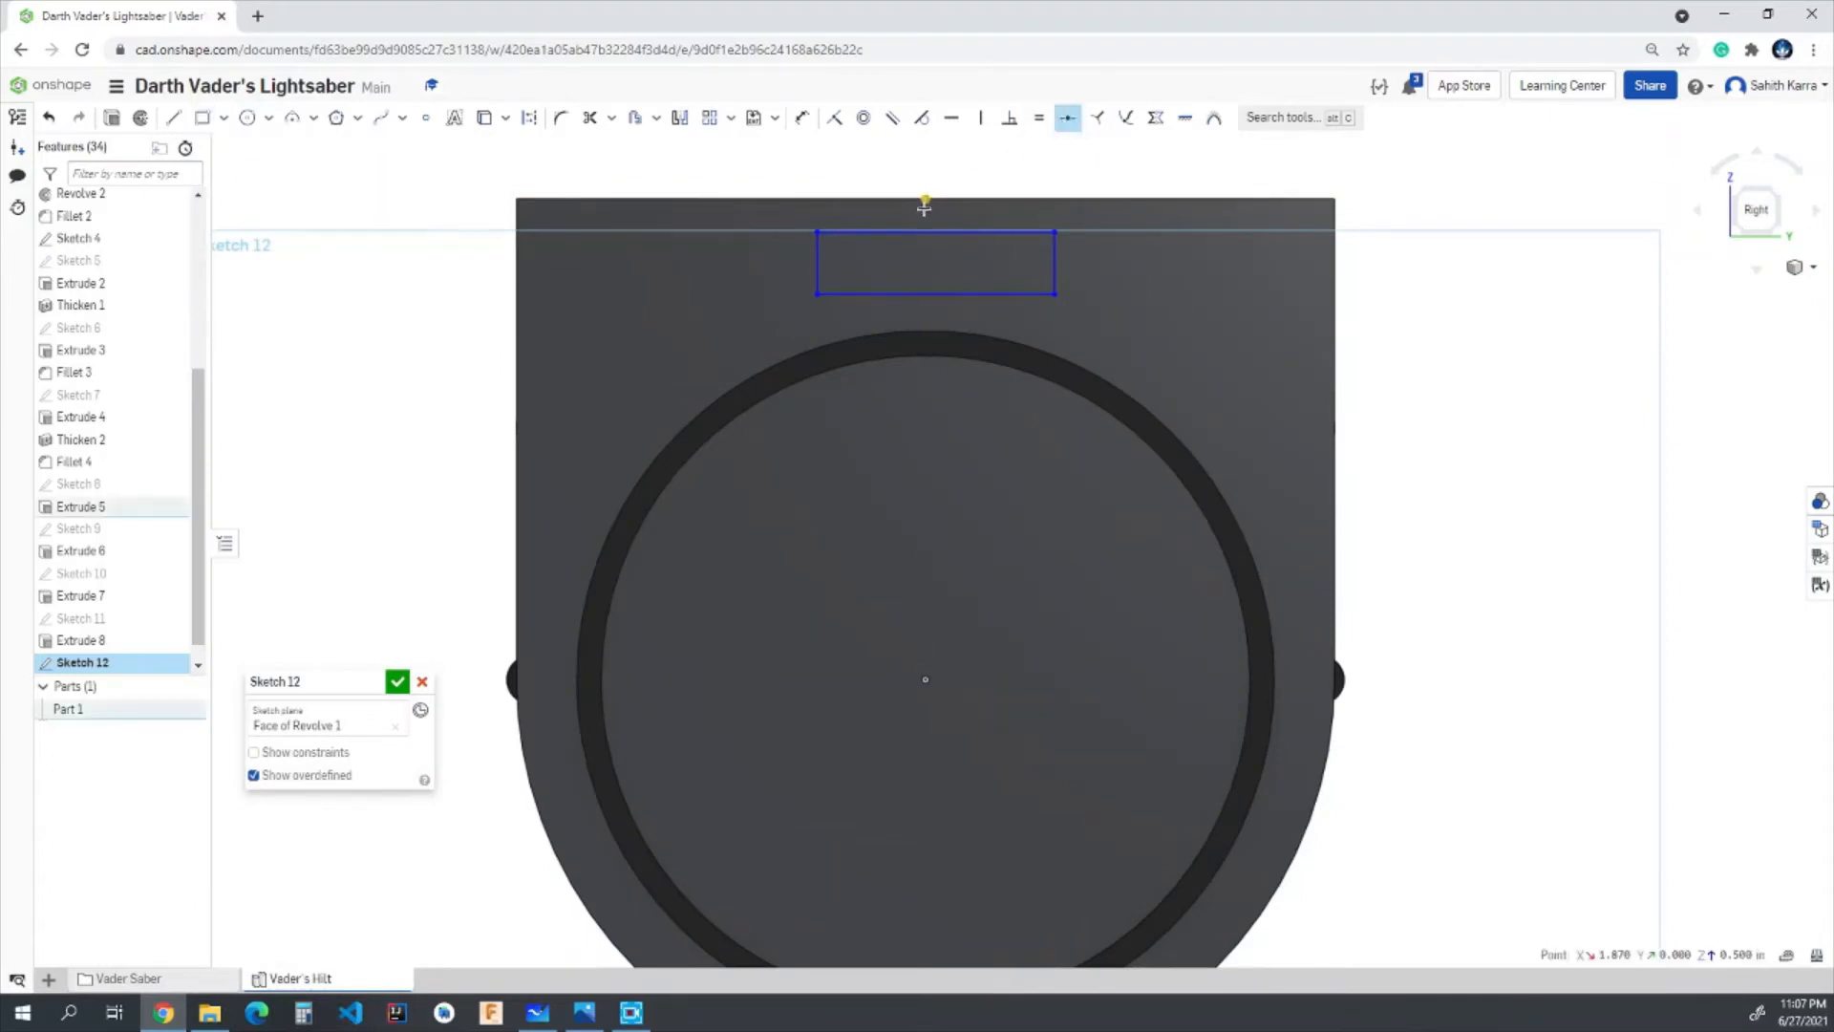
left_click(932, 232)
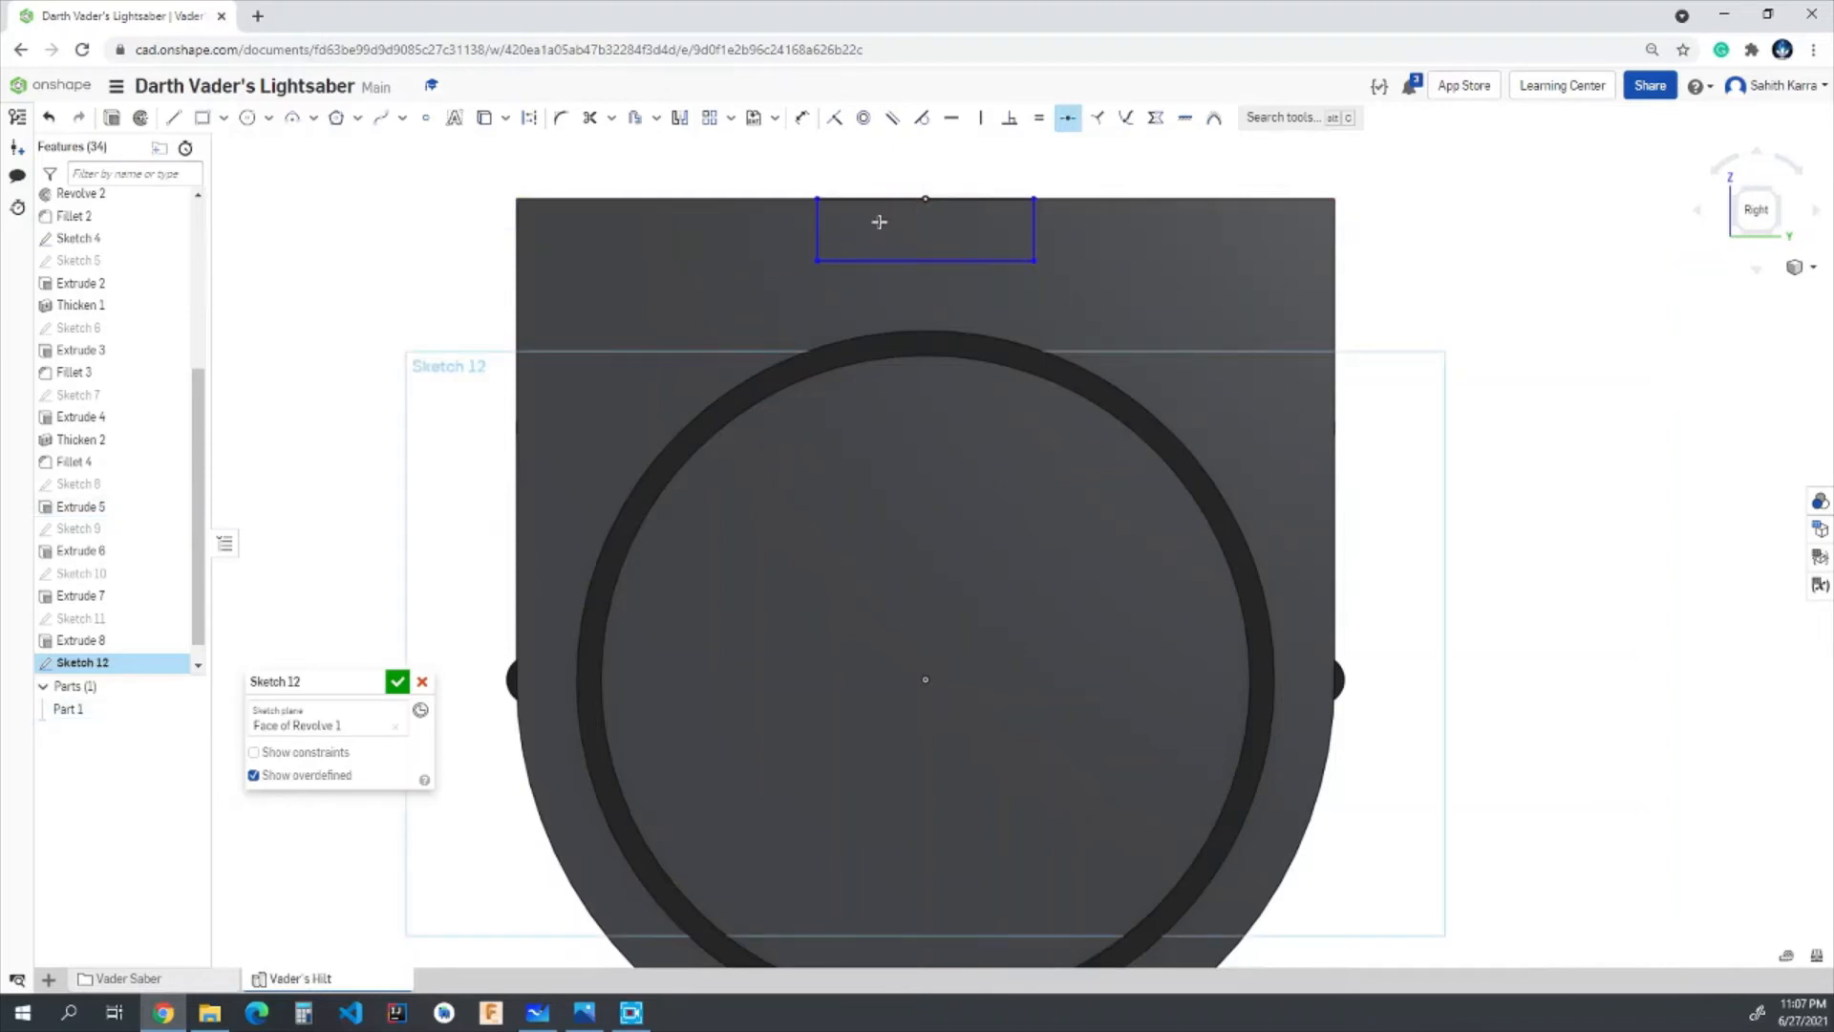
- Dimension the rectangle to 0.3 in high and 0.4 in wide, and finish the sketch
left_click(802, 117)
left_click(816, 222)
left_click(774, 236)
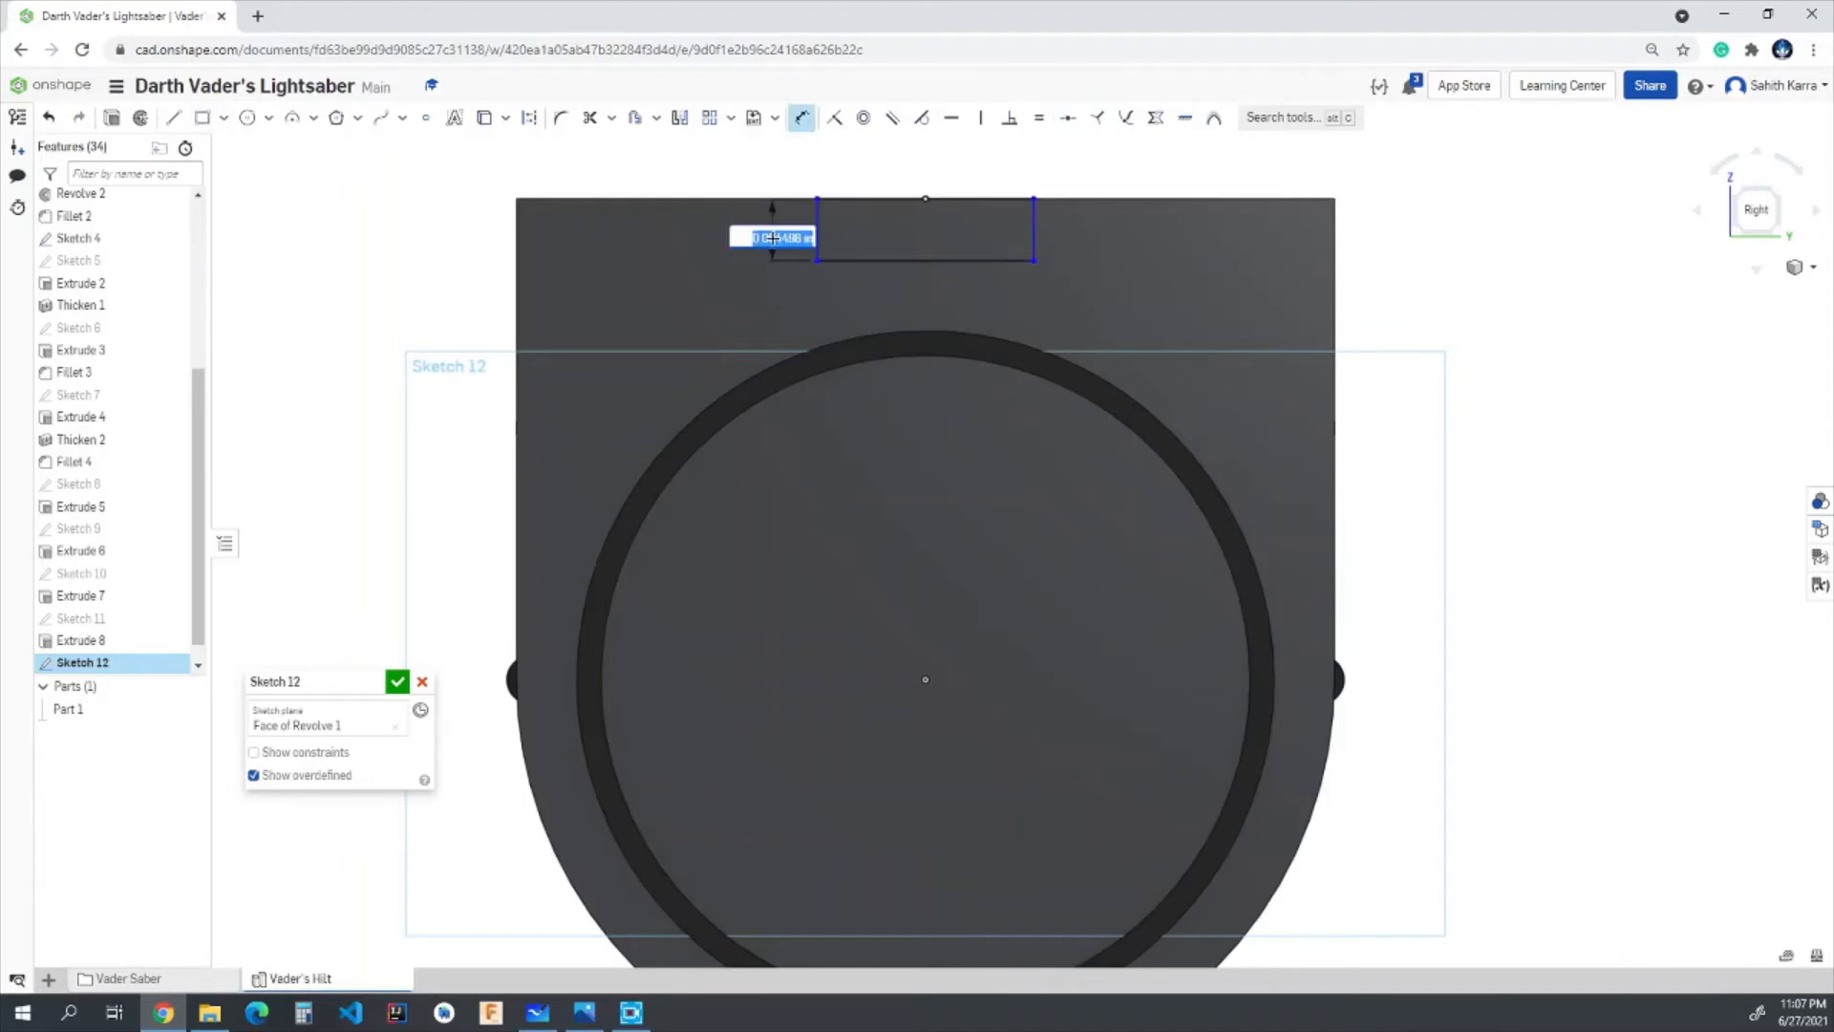
key("Return")
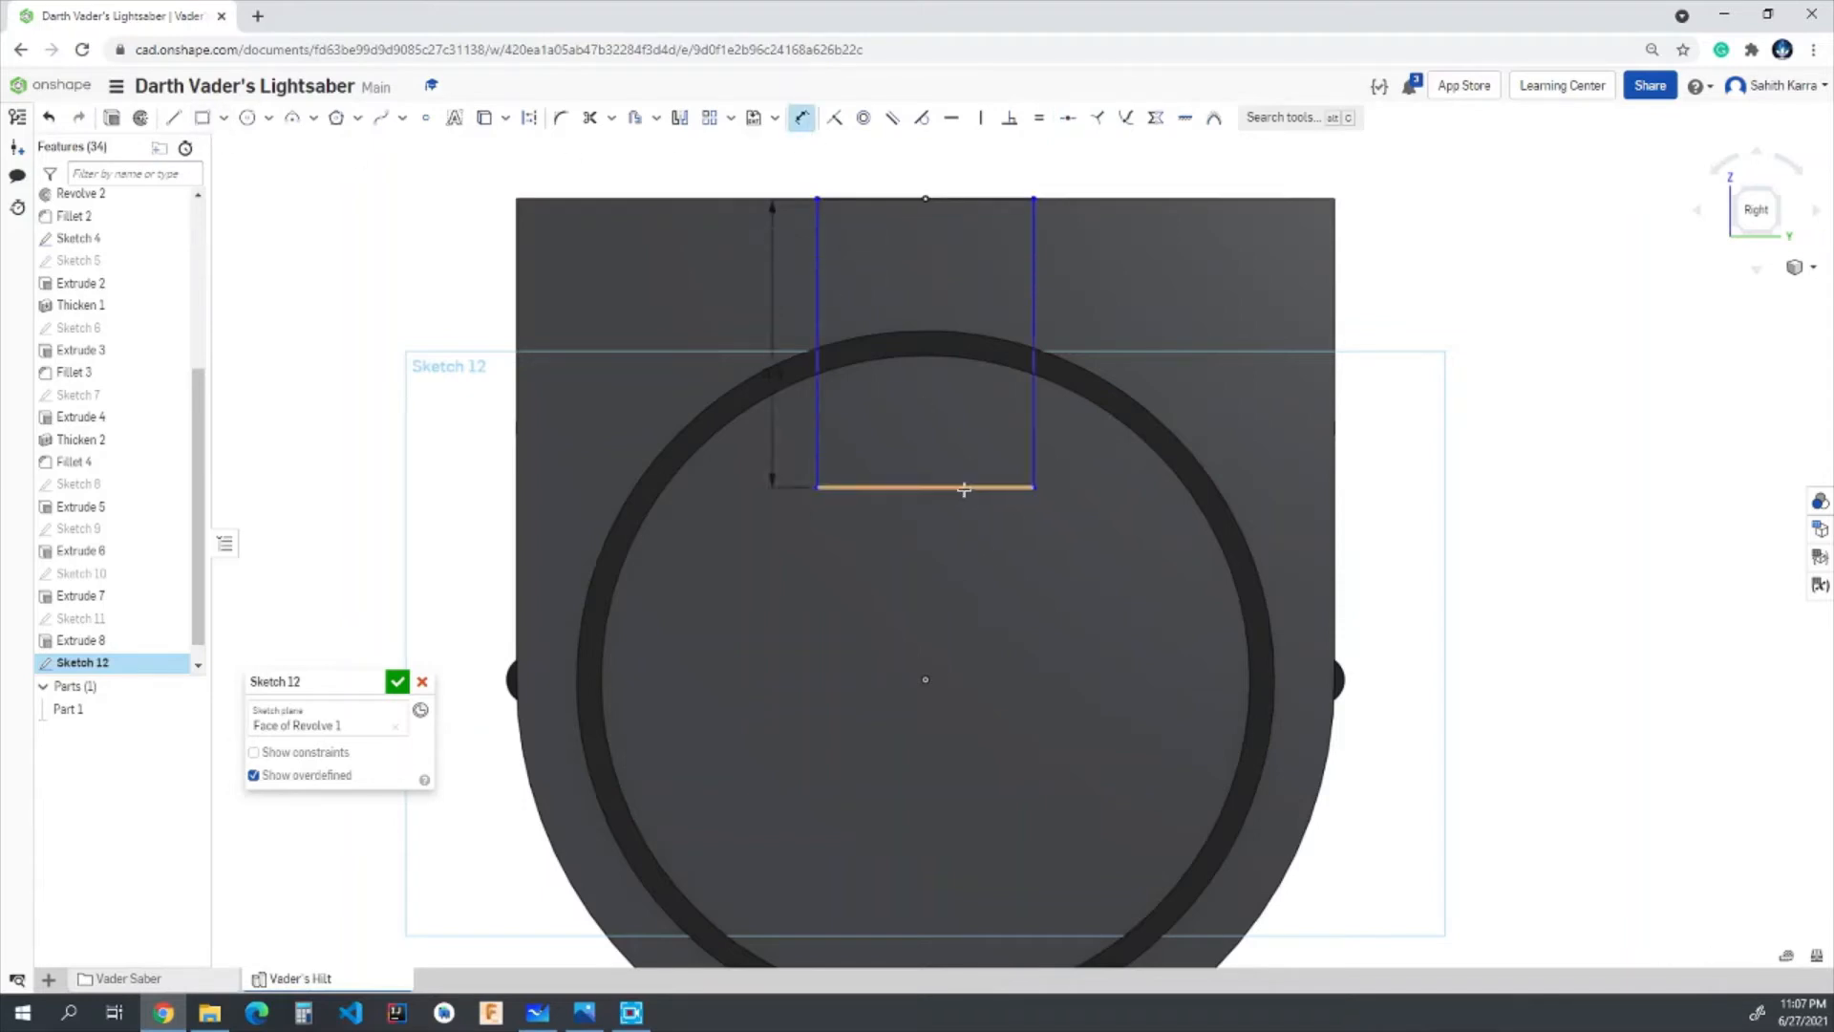
left_click(981, 489)
left_click(941, 578)
type("0.4")
key("Return")
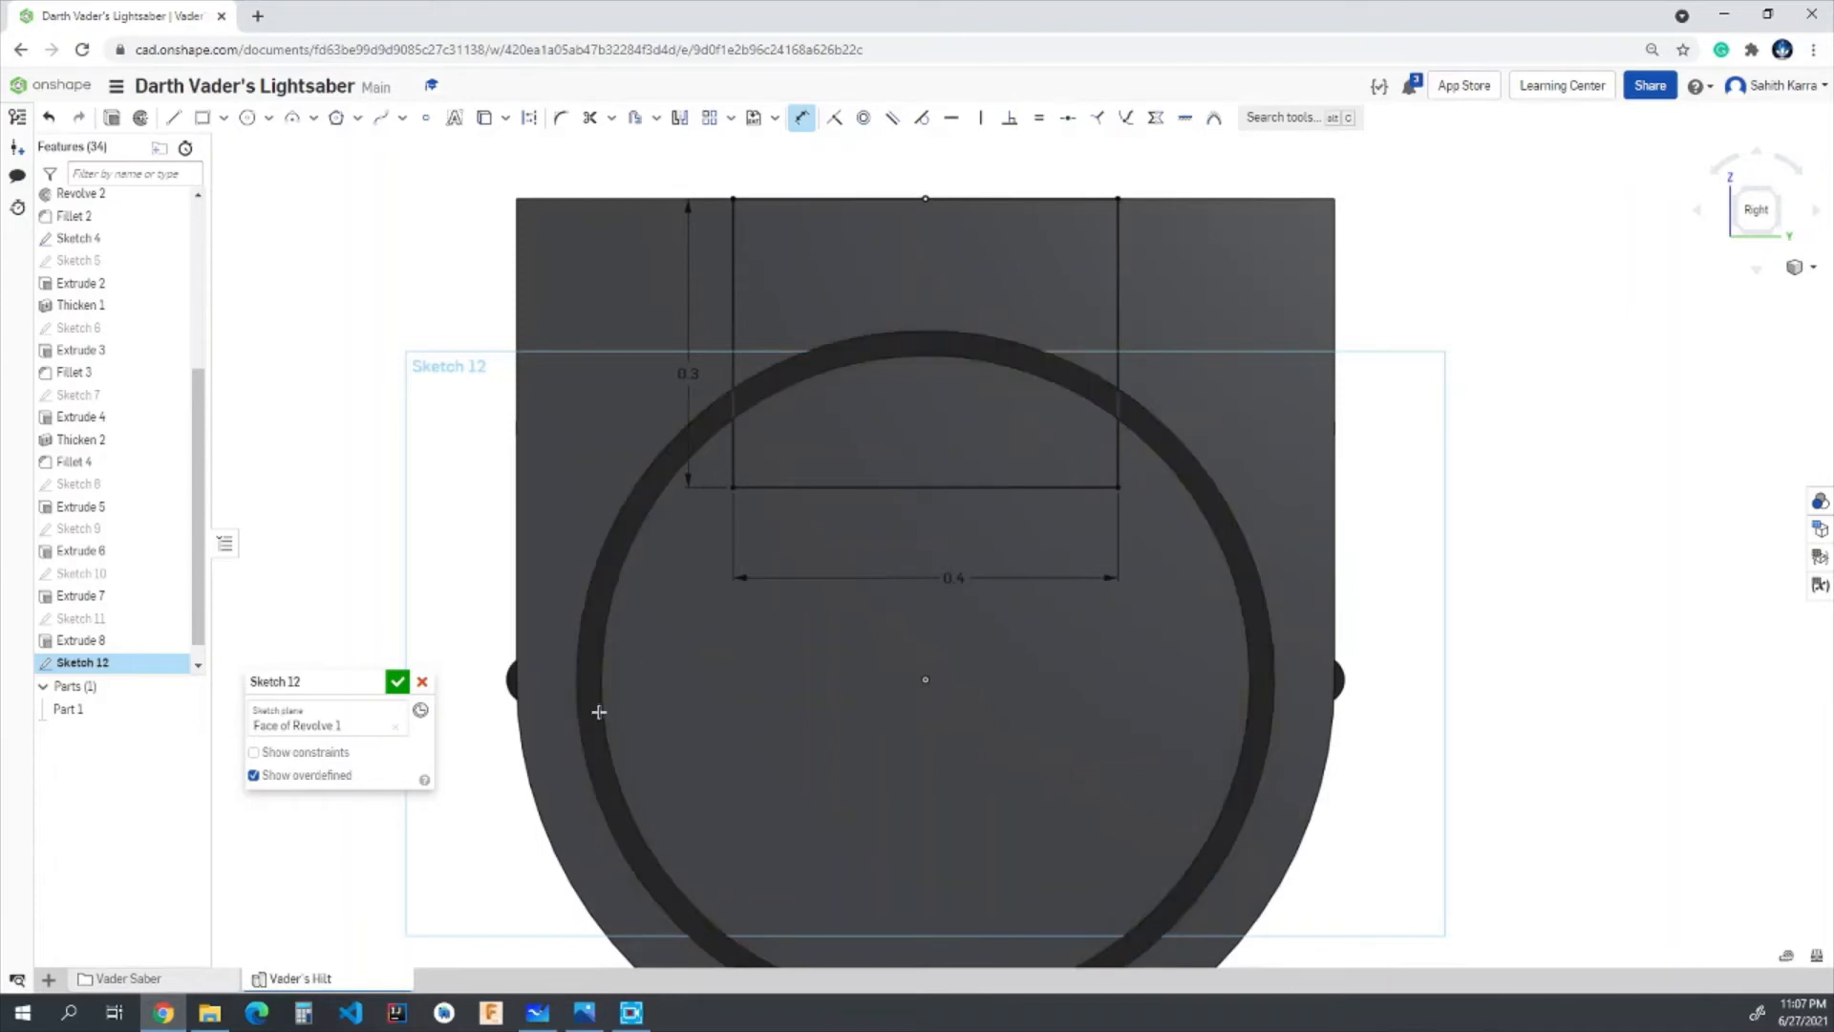
left_click(398, 681)
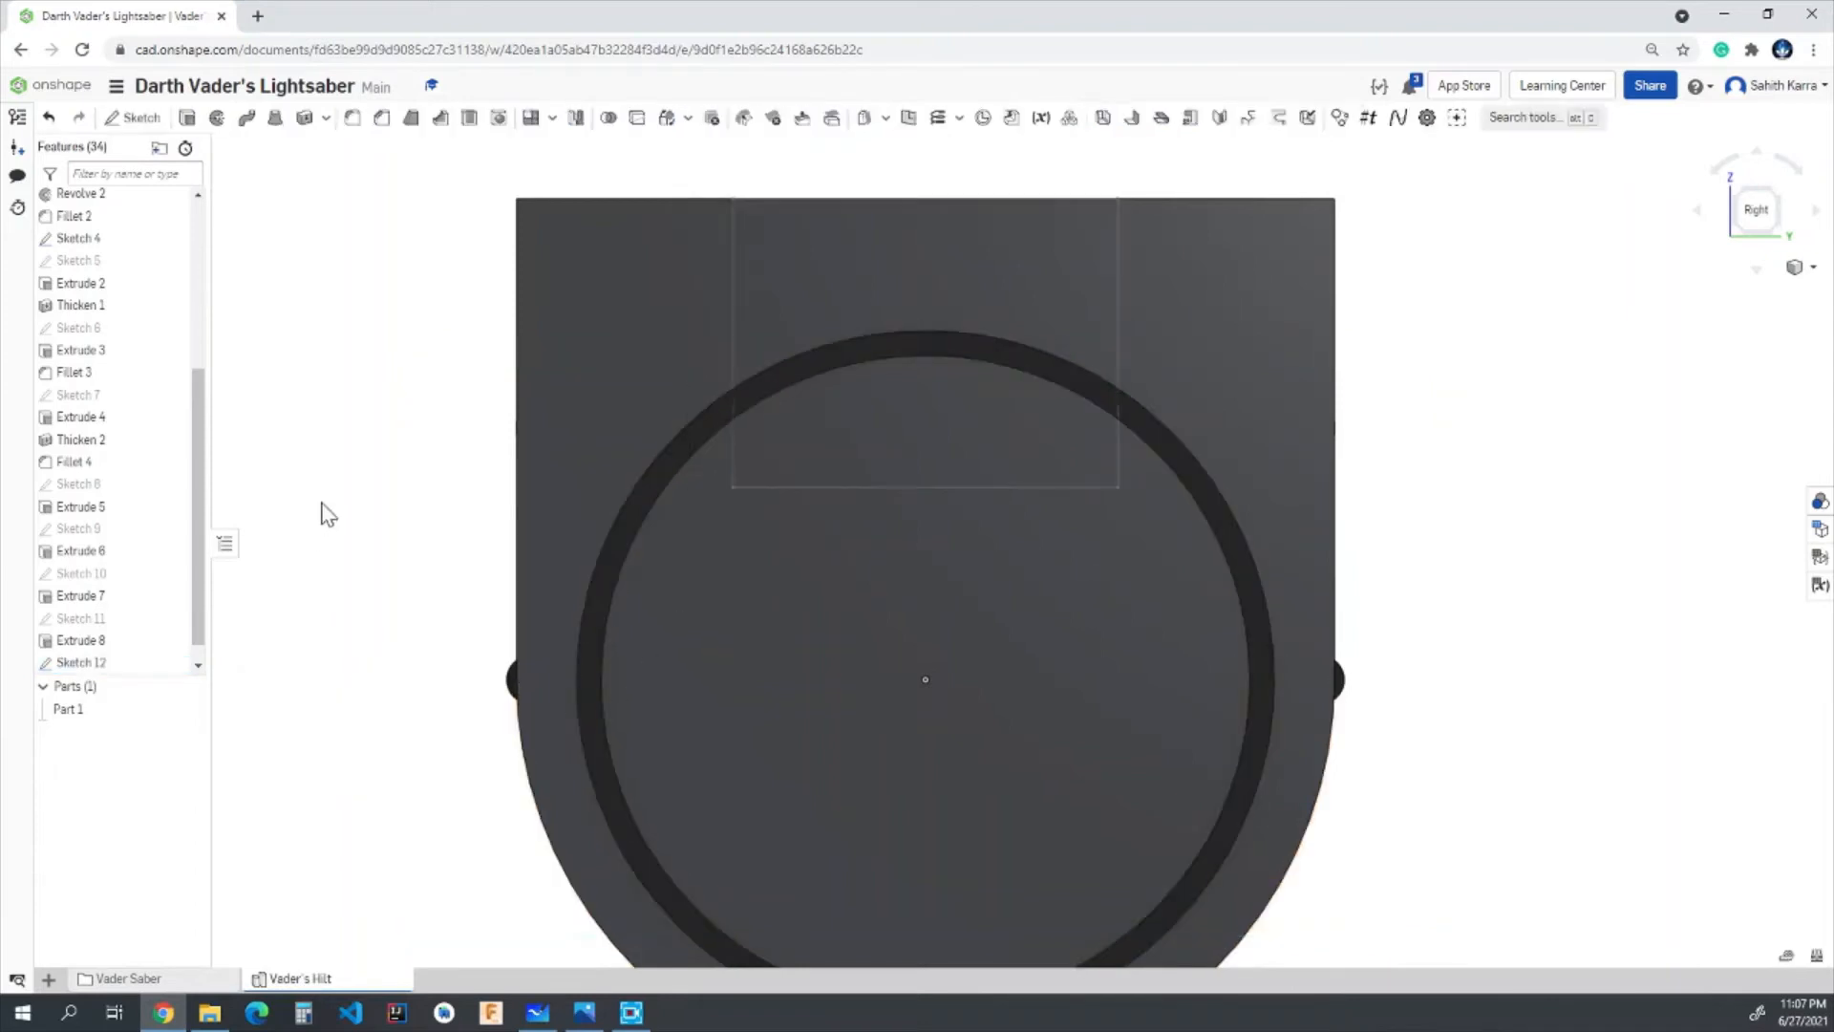
- Extrude the rectangle's region above the tube outward 0.3 in, adding it to the existing part
right_click_drag(320, 502, 349, 526)
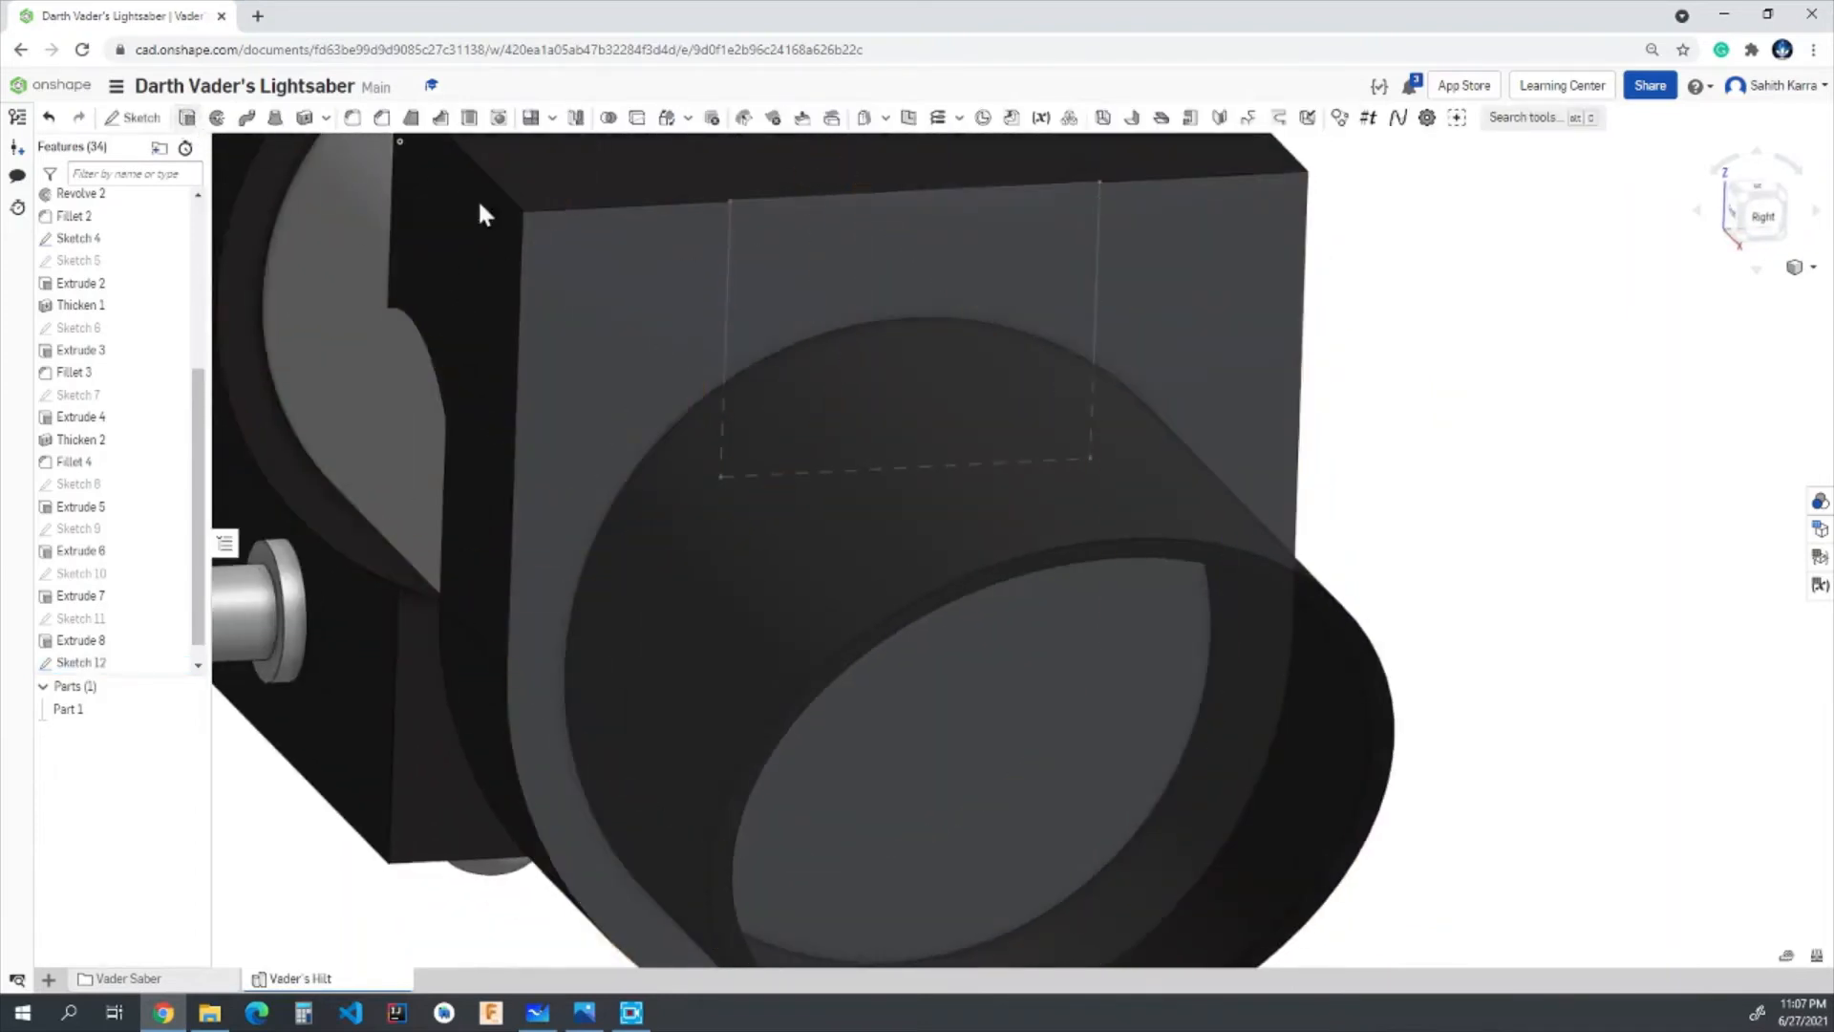
key("shift+e")
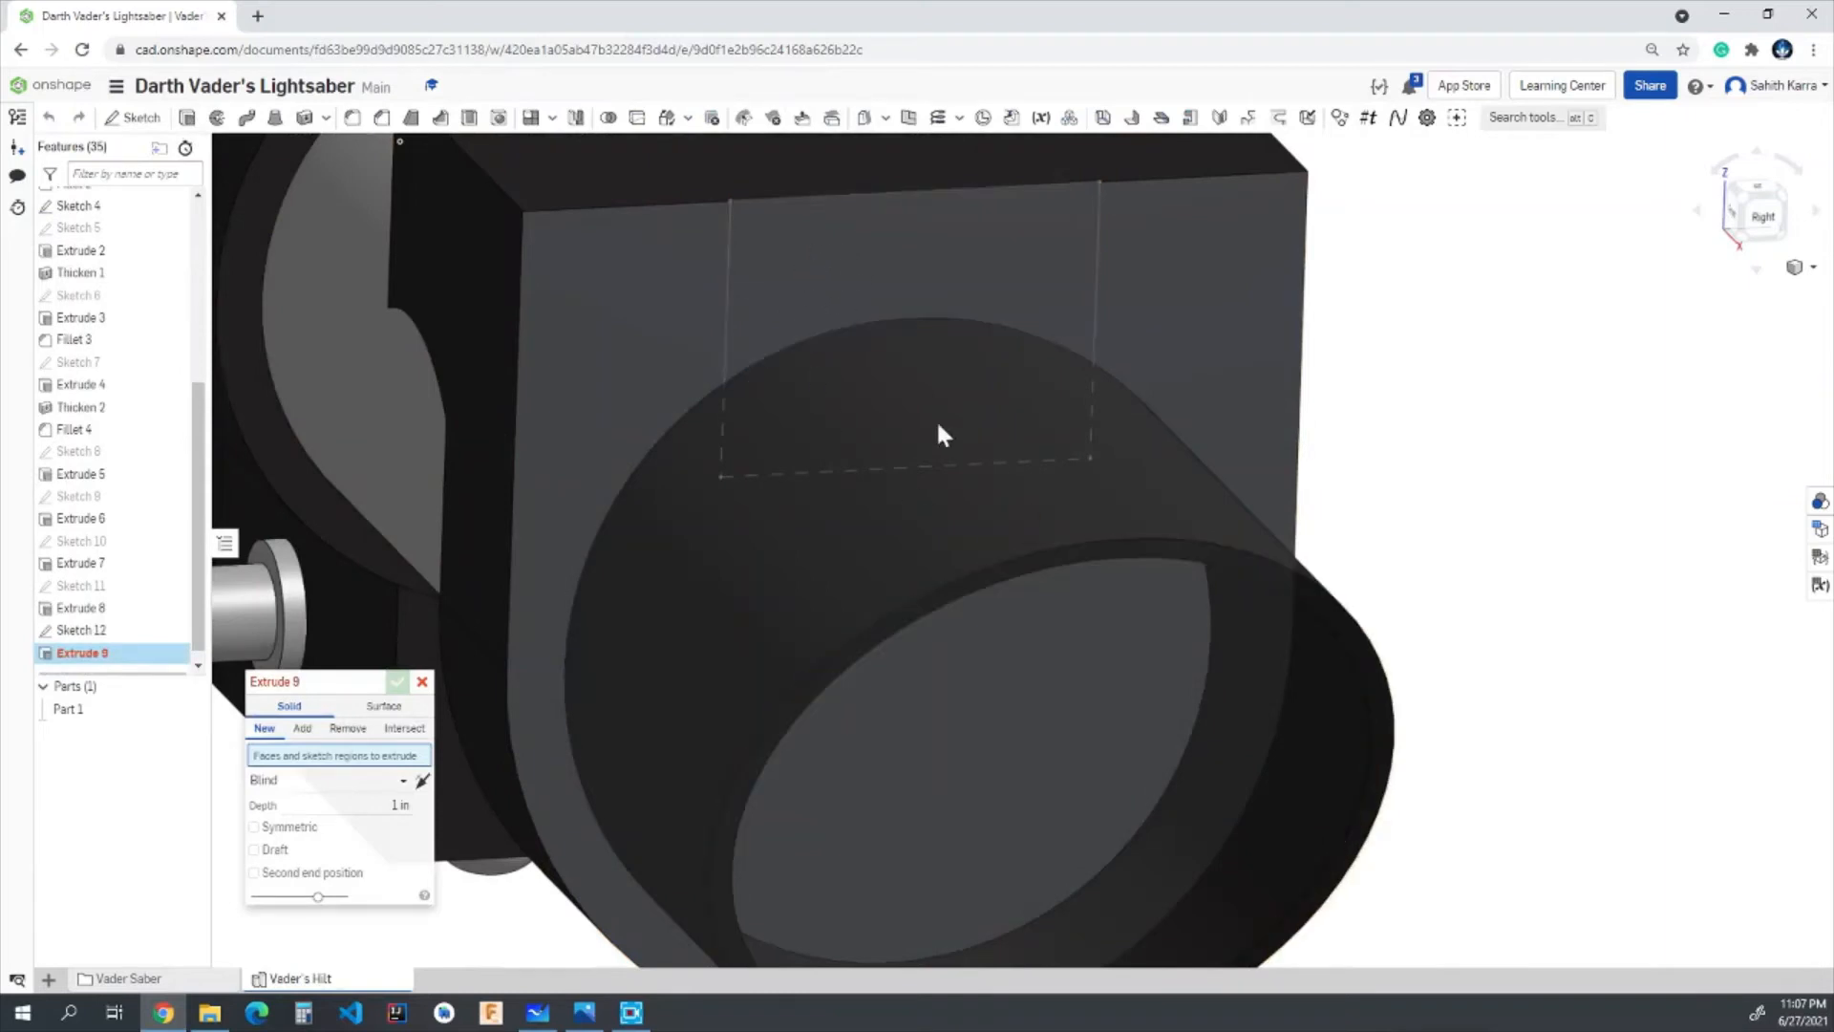
left_click(853, 296)
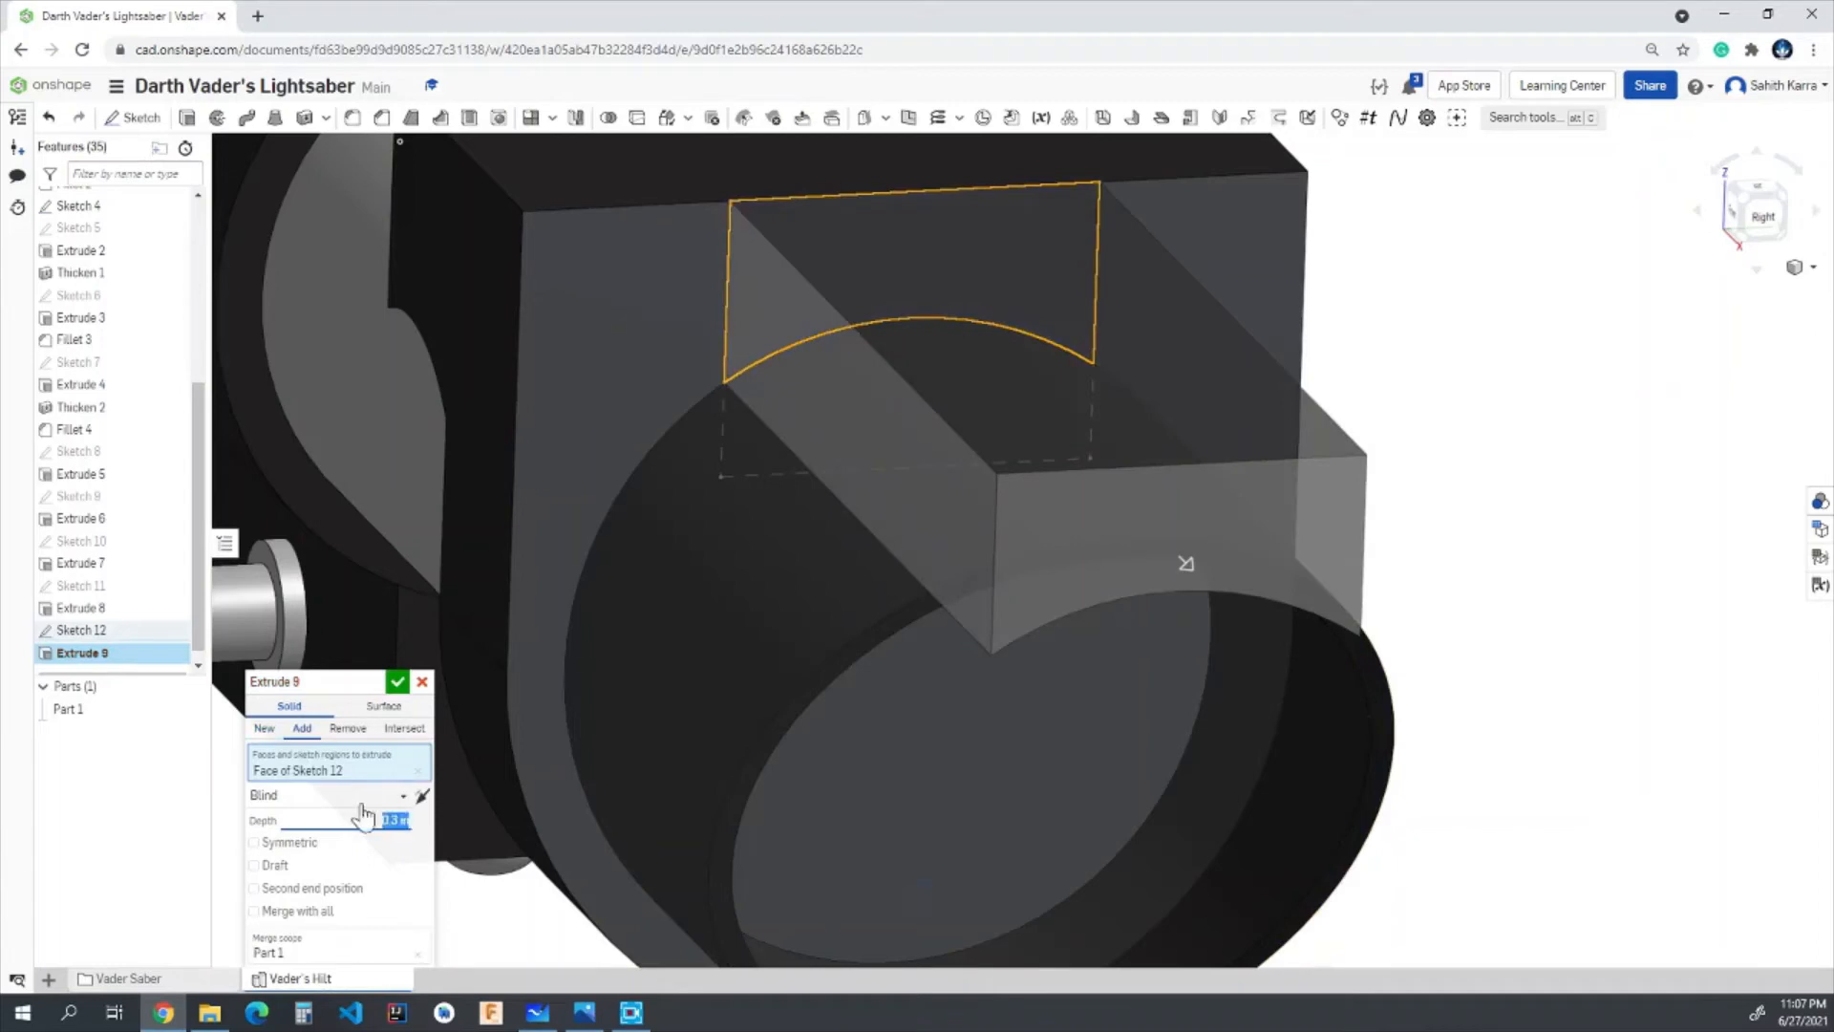
left_click(422, 795)
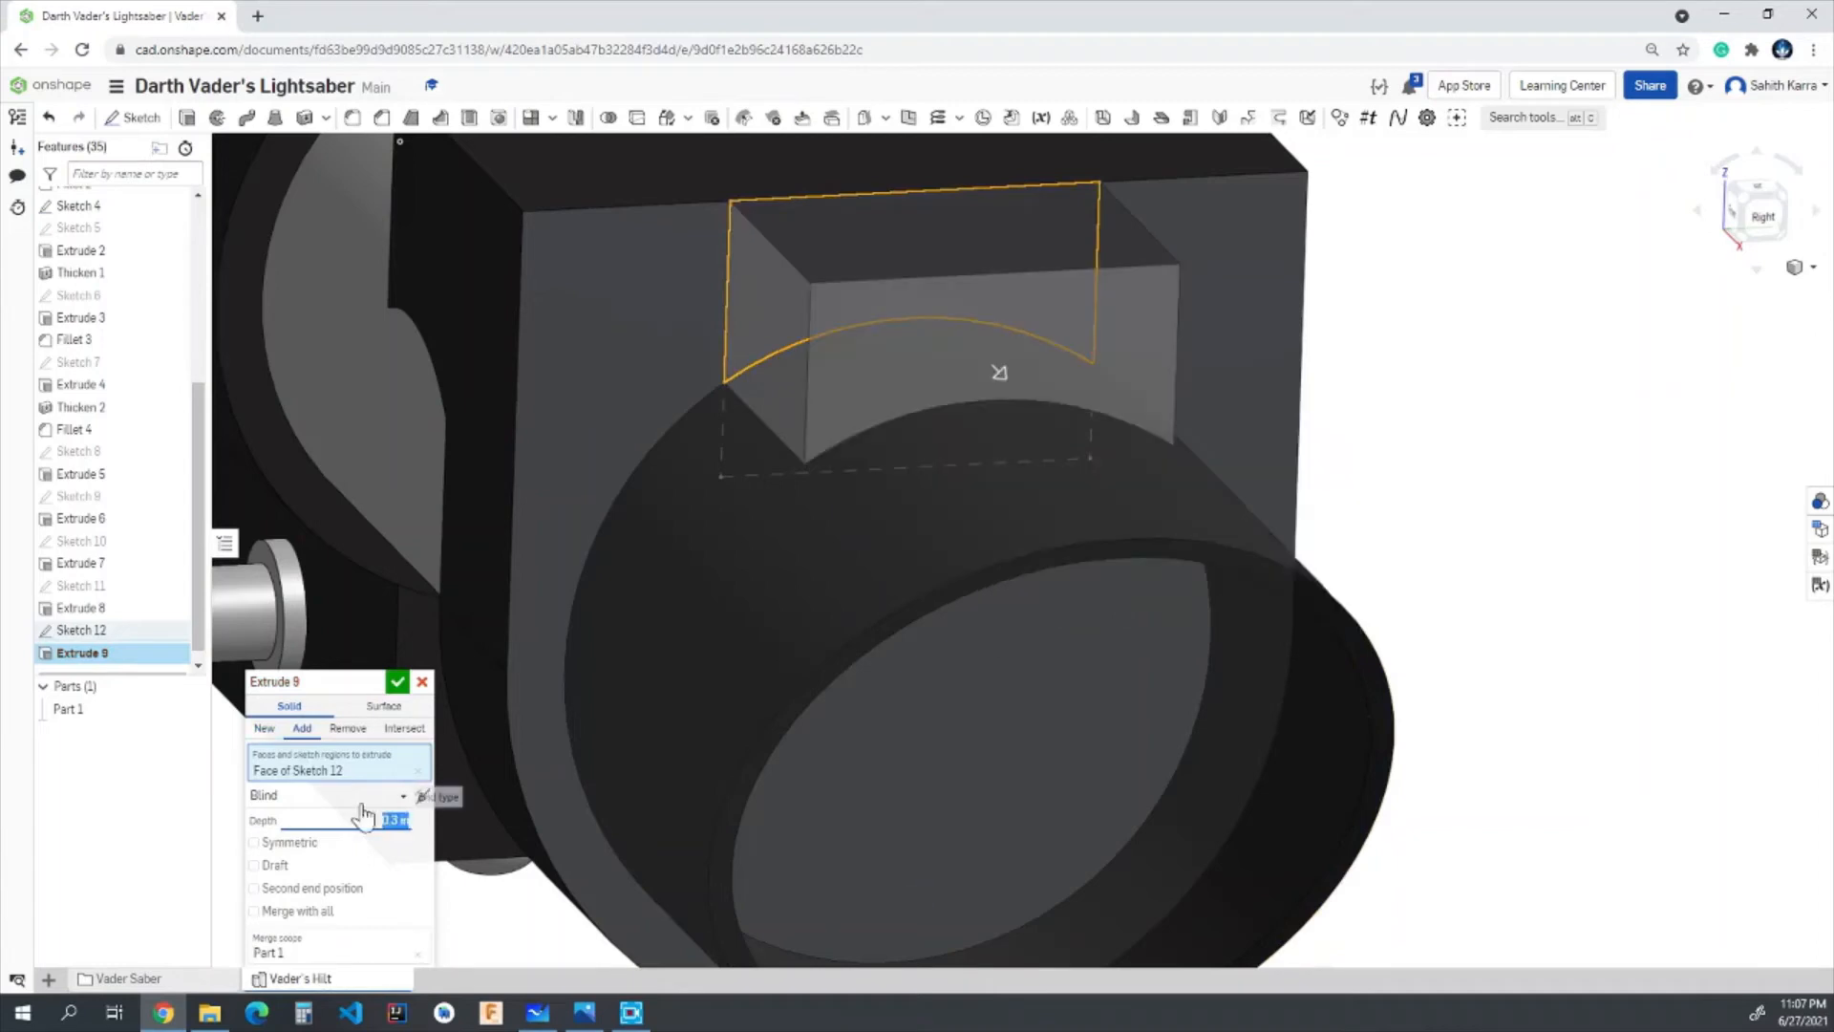
left_click(396, 685)
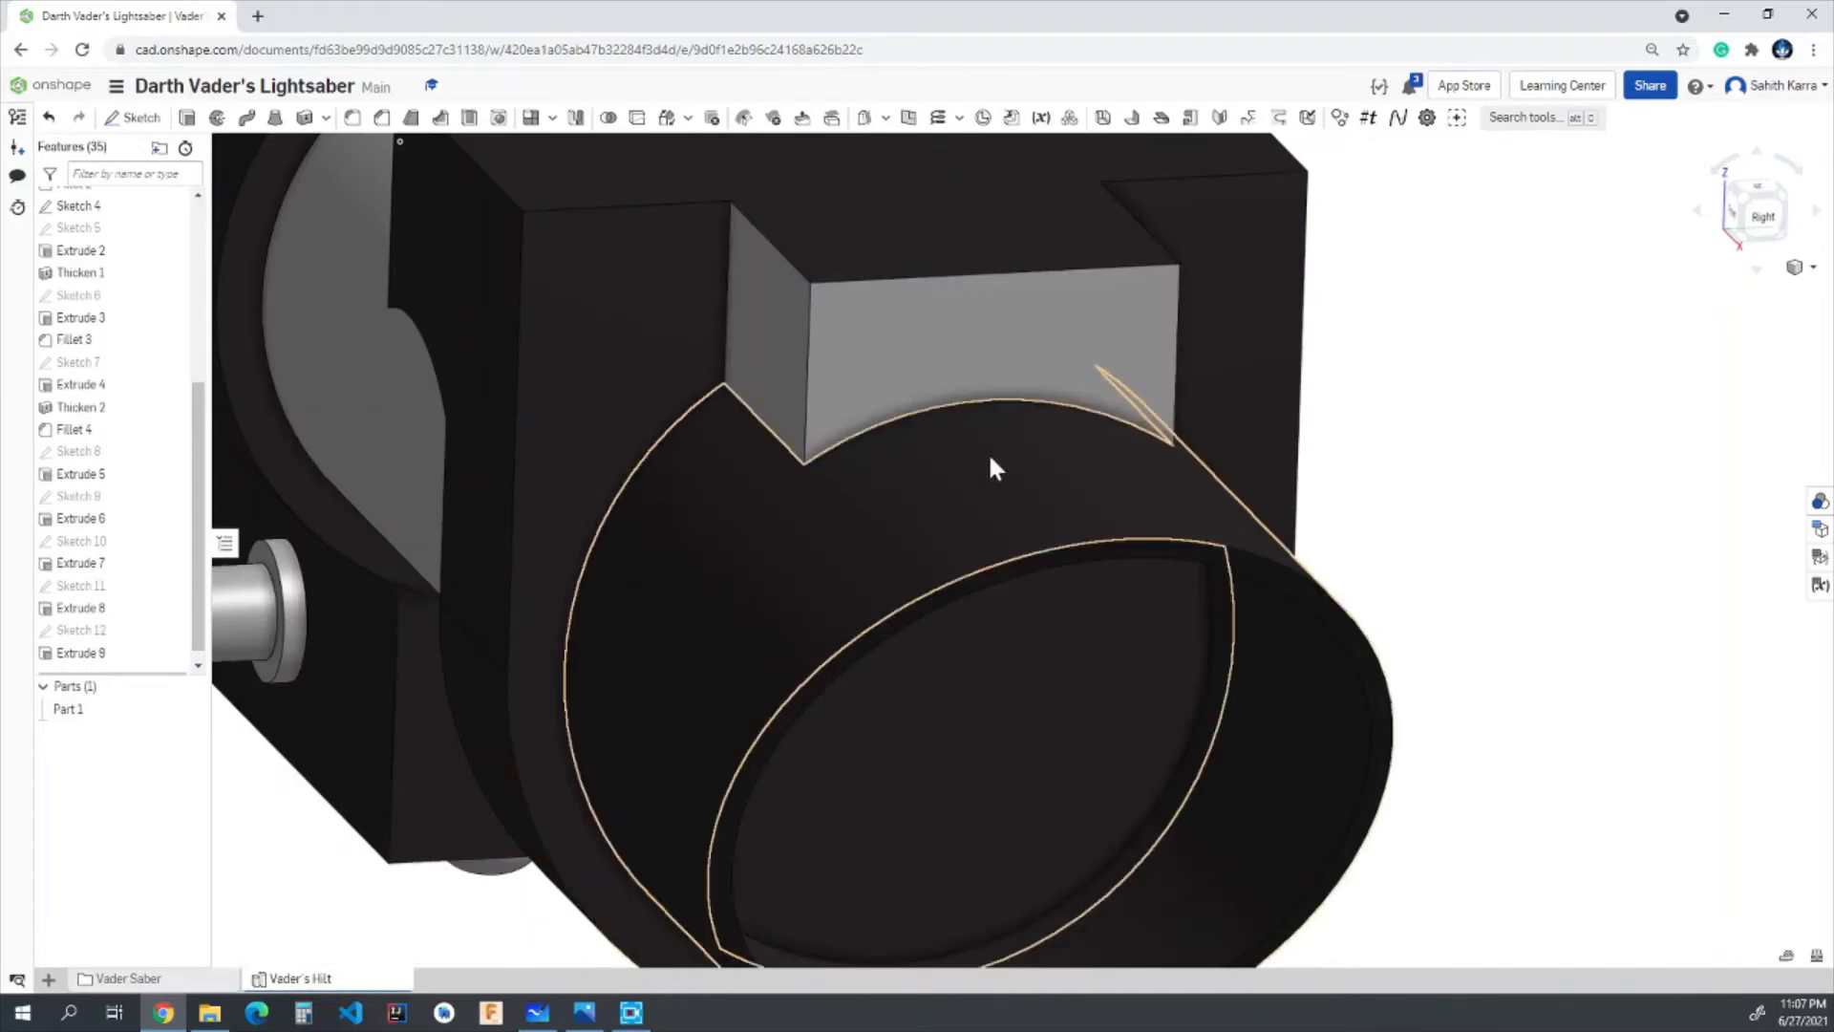
- Apply the dark custom colour #2B2828 to the whole newly extruded block feature
right_click_drag(1086, 286, 1027, 445)
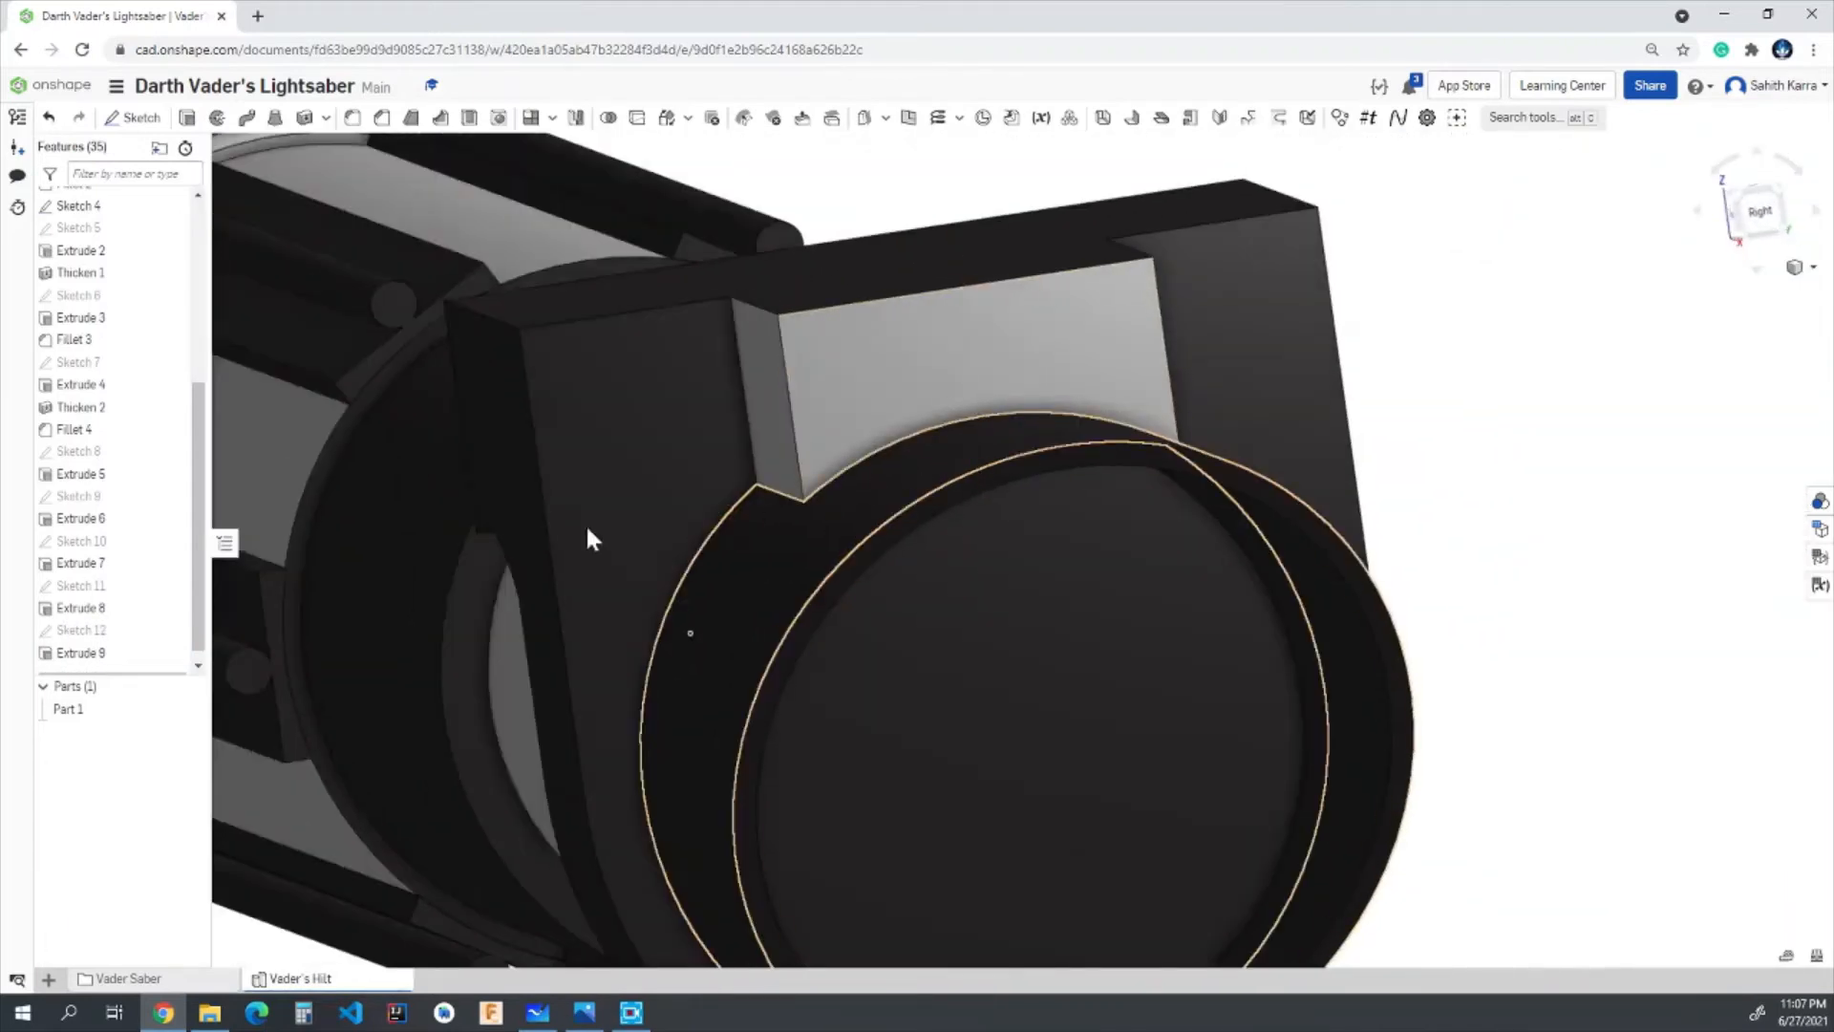
right_click(73, 651)
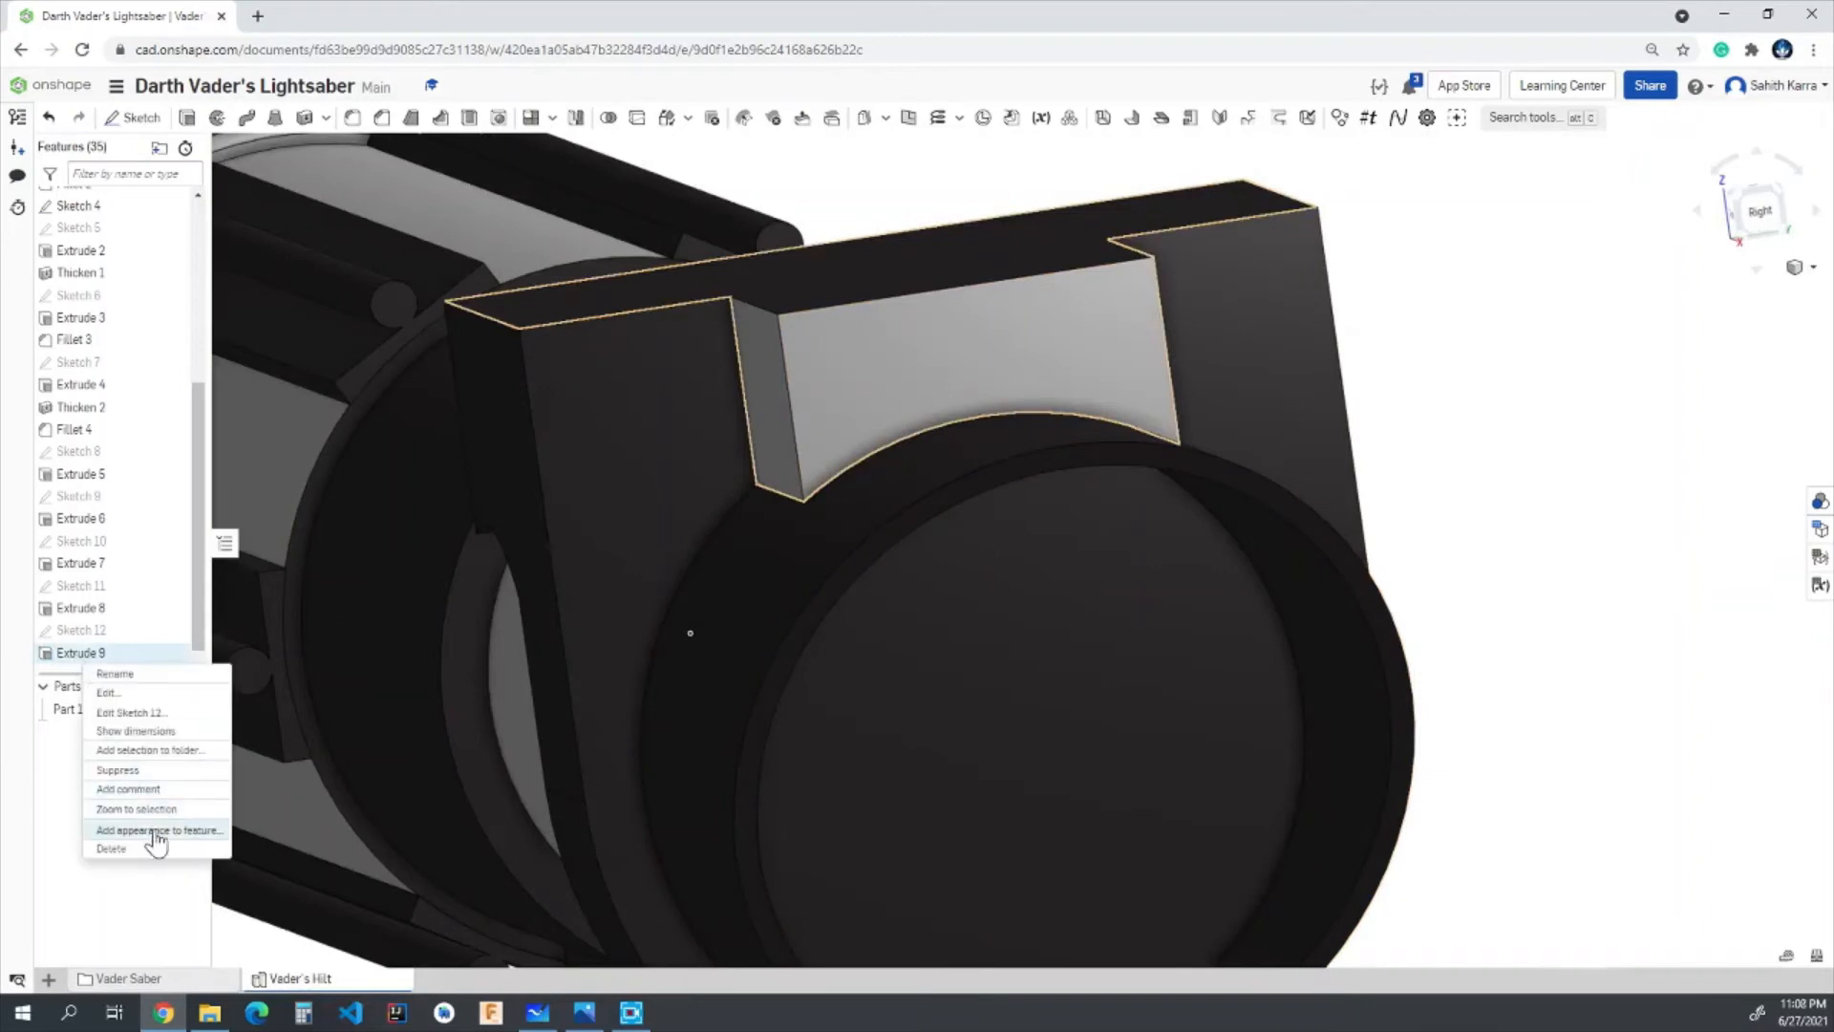
left_click(151, 833)
left_click(281, 920)
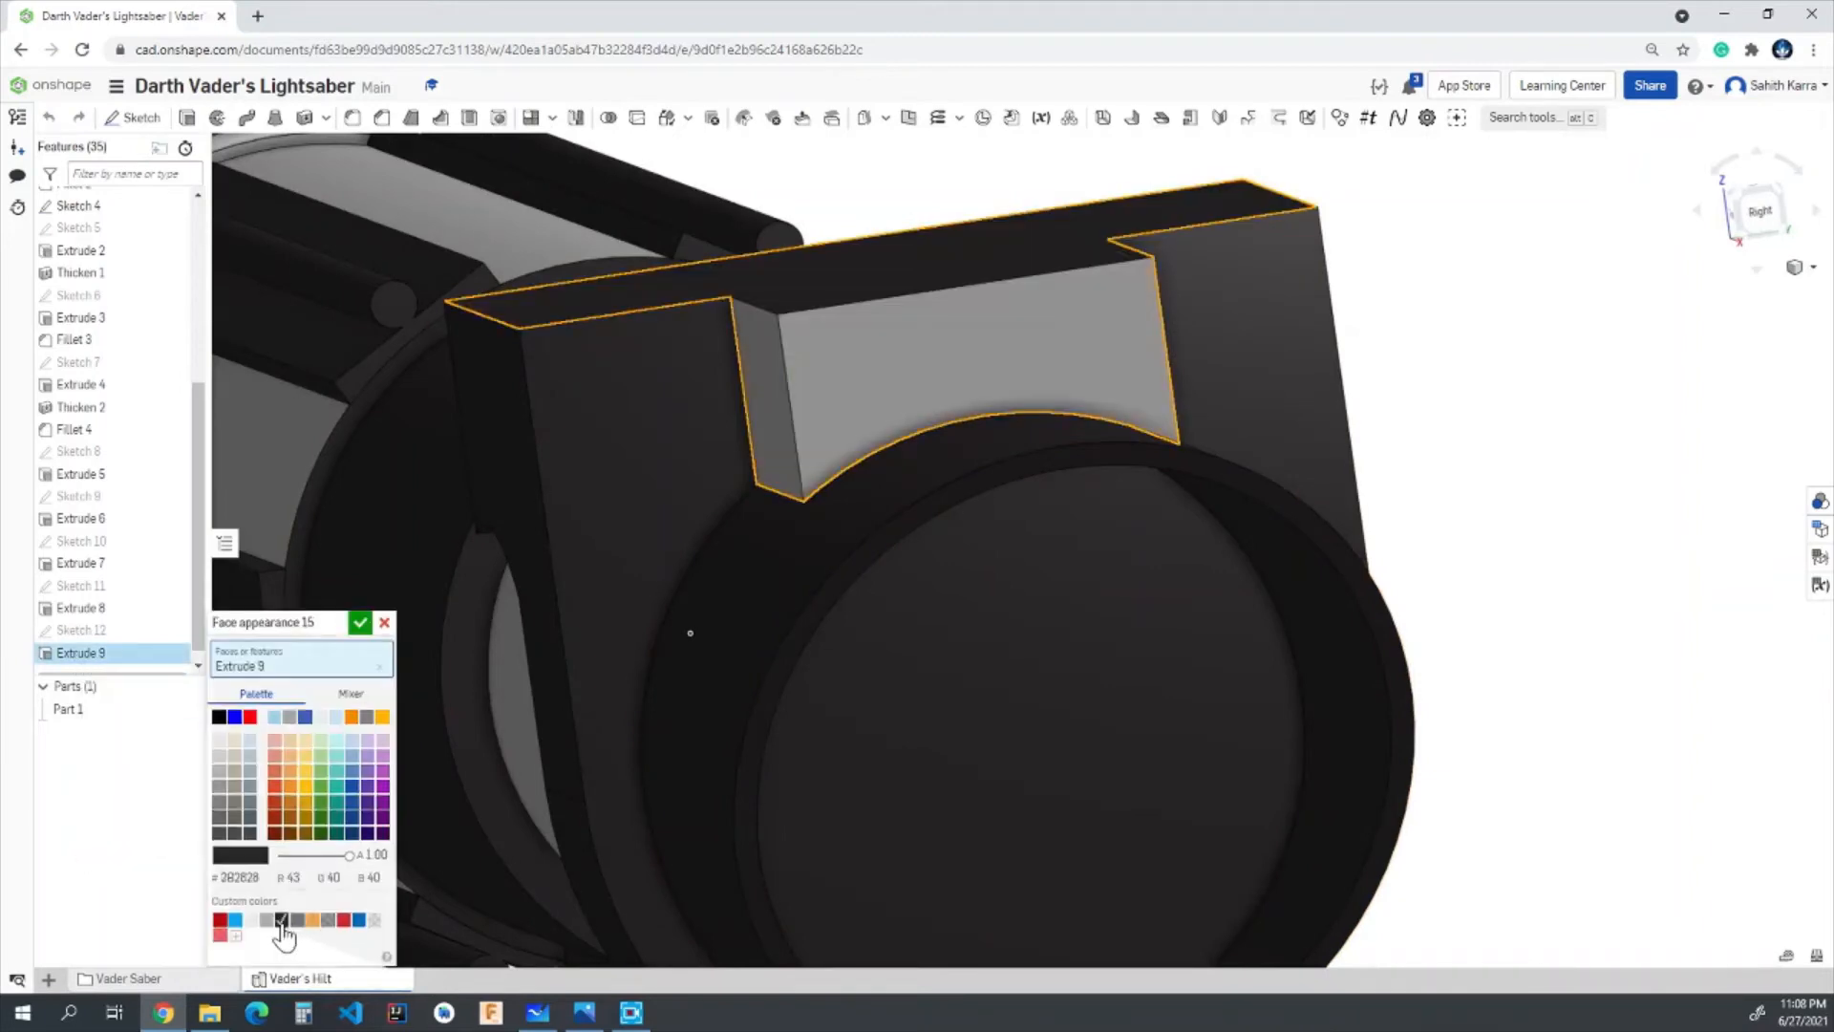
left_click(359, 623)
- Sketch a 0.15 in diameter circle on the block's flat top face, centred on the wide section
scroll(1128, 653, "down", 5)
right_click_drag(1323, 676, 1339, 598)
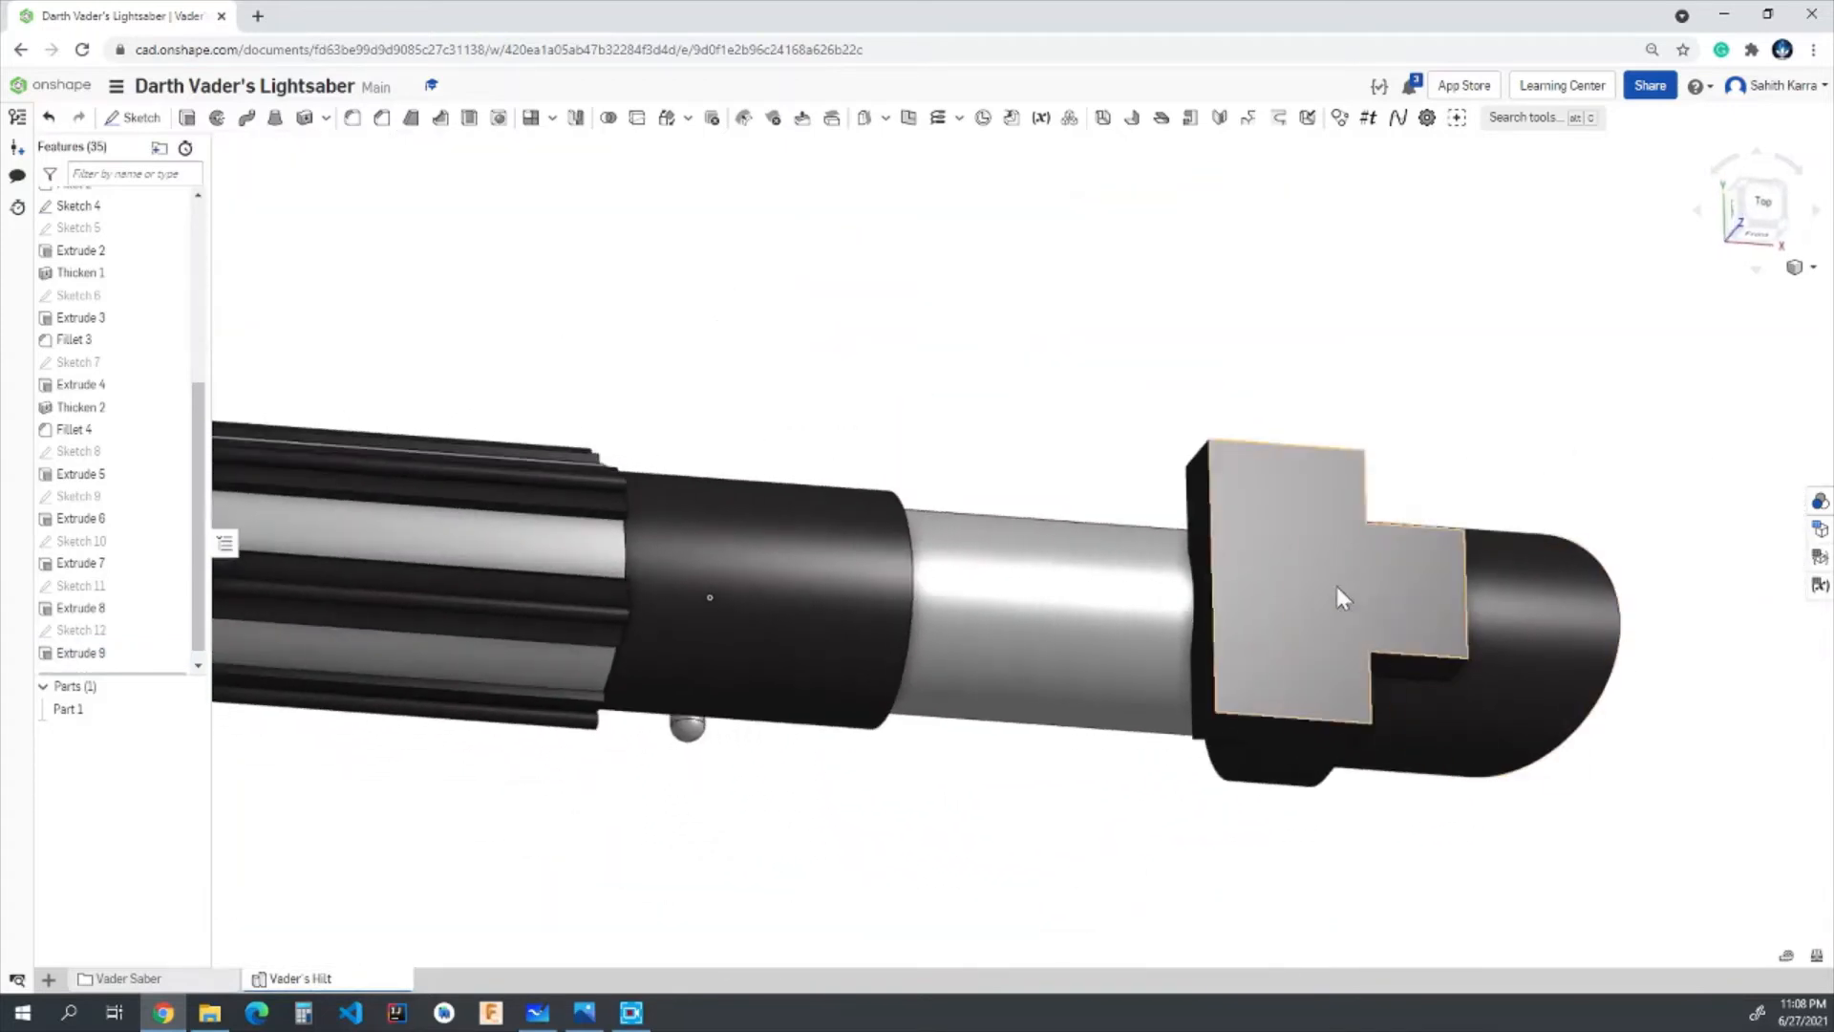
left_click(1764, 202)
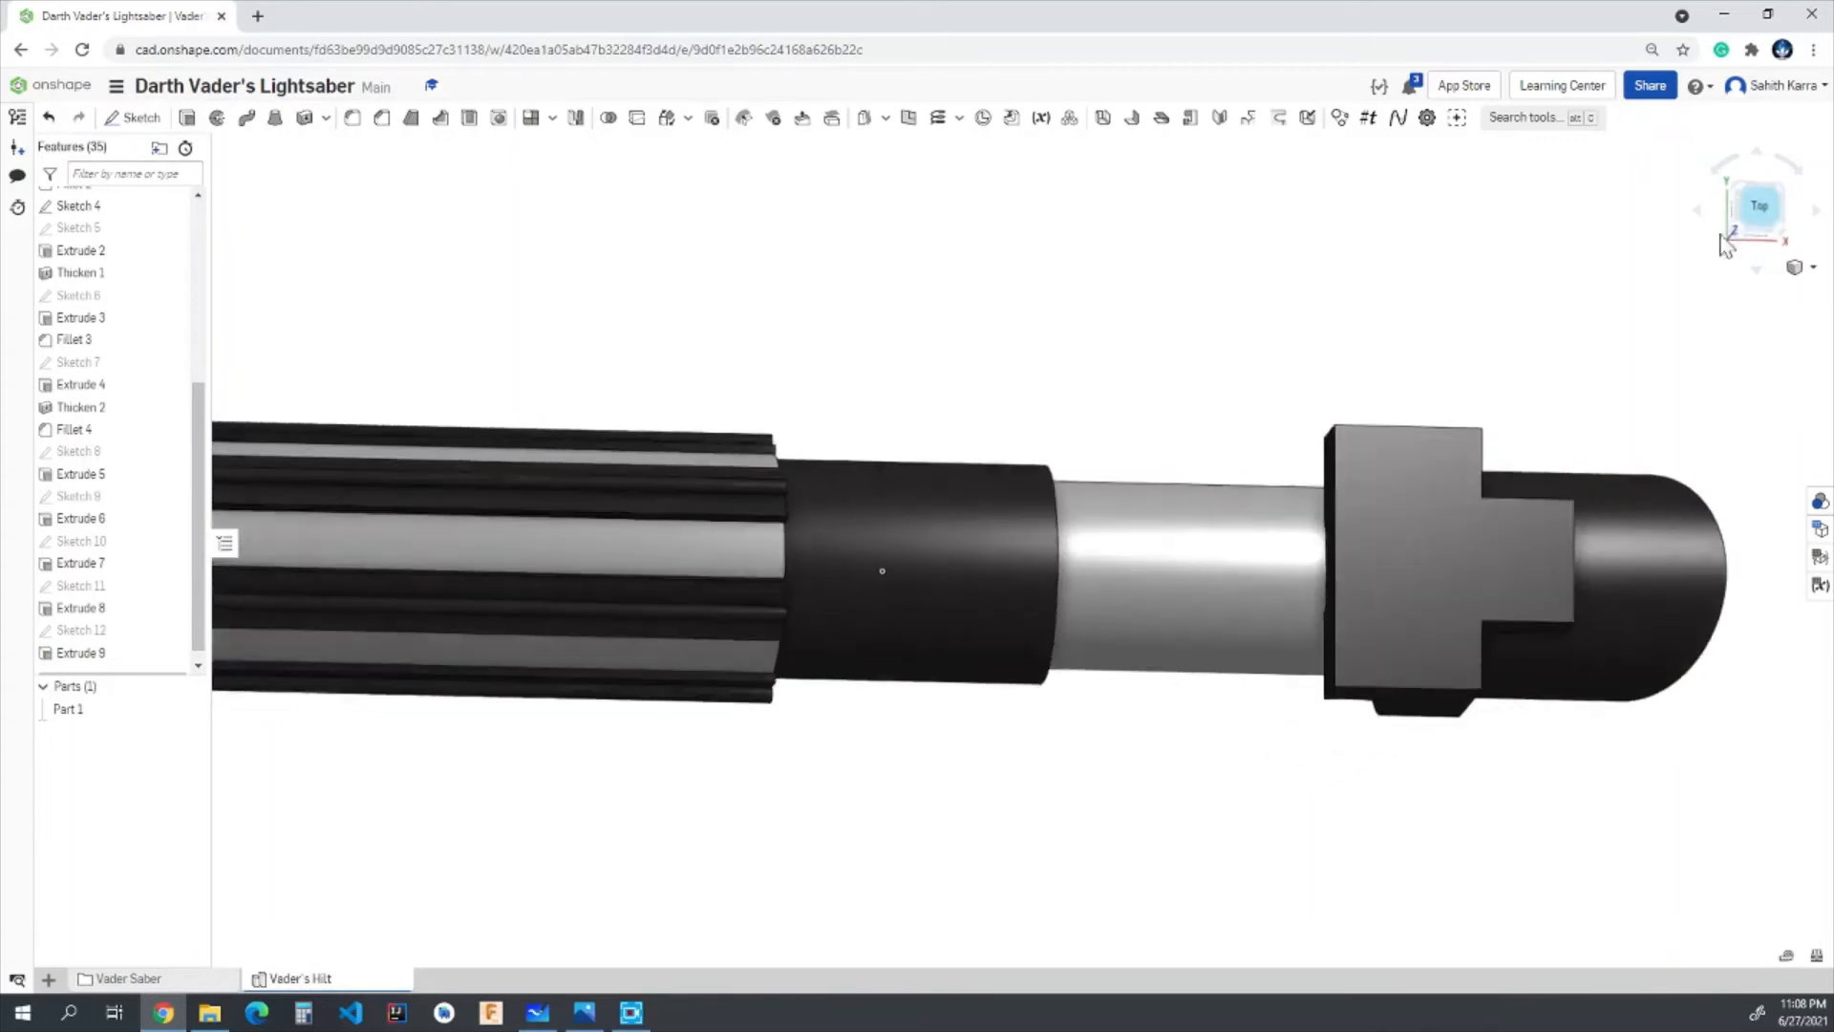
scroll(1712, 519, "up", 4)
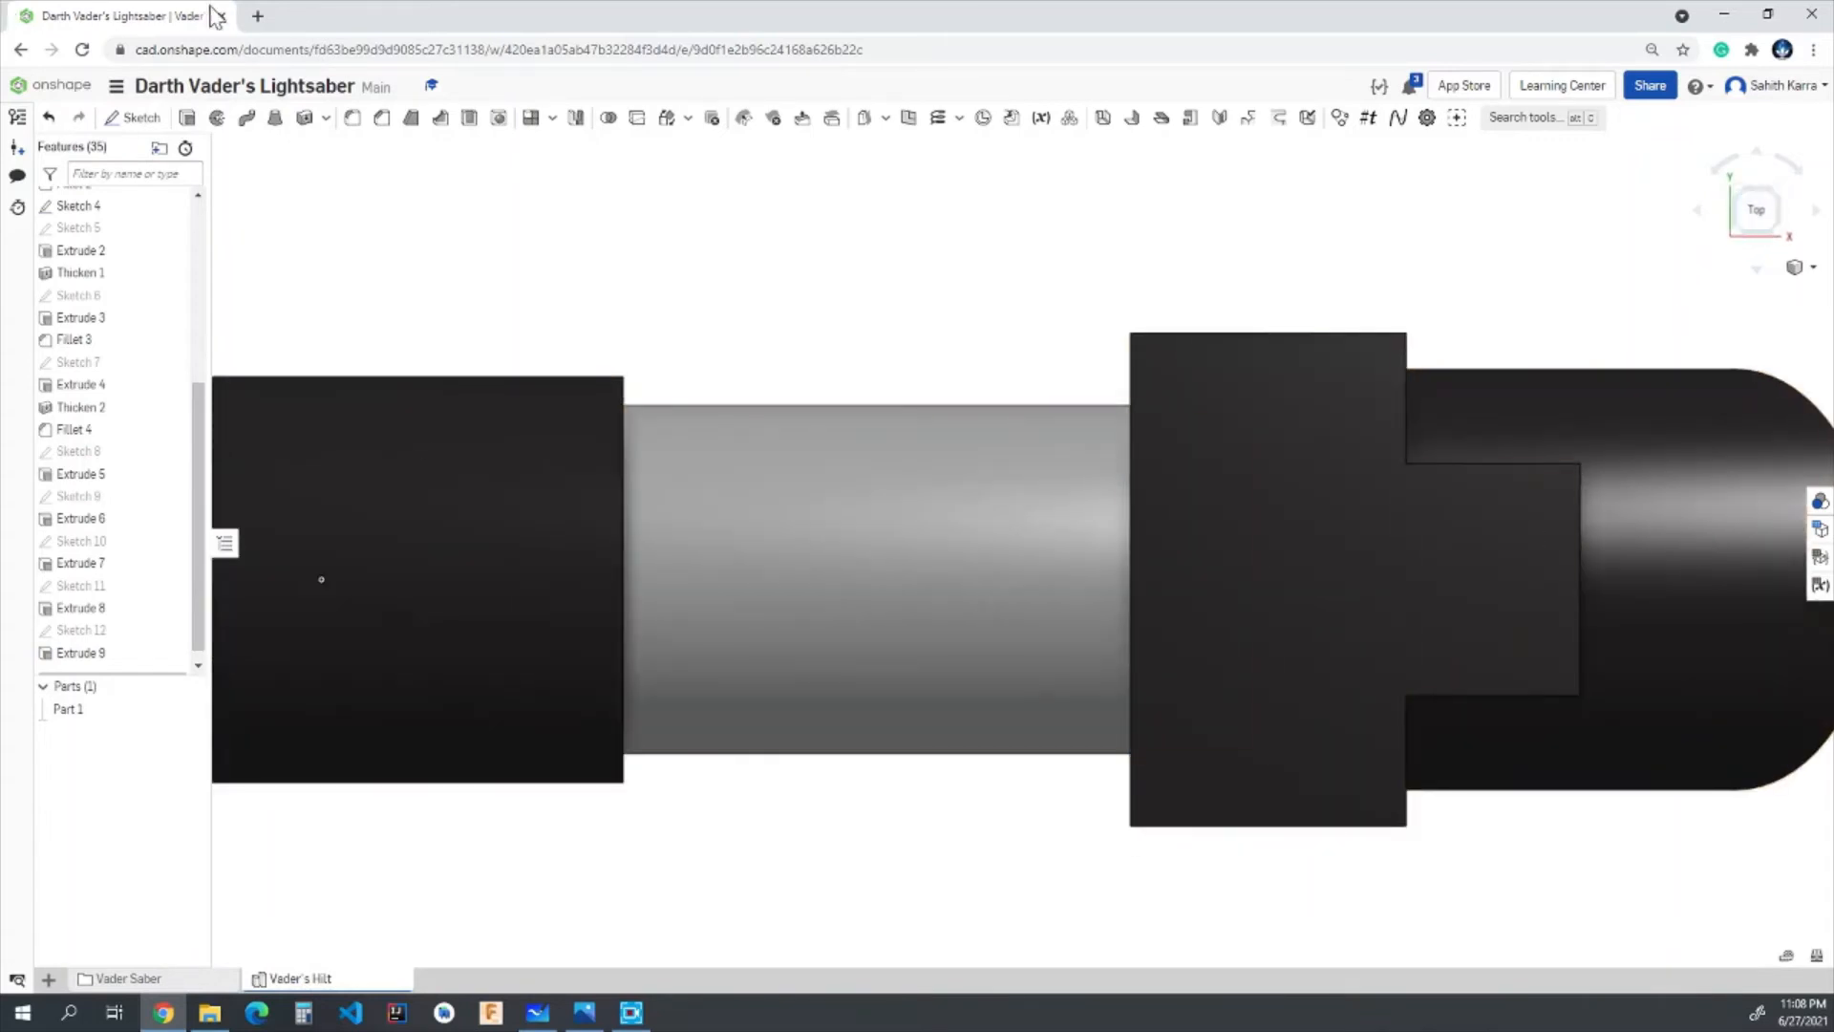
left_click(138, 117)
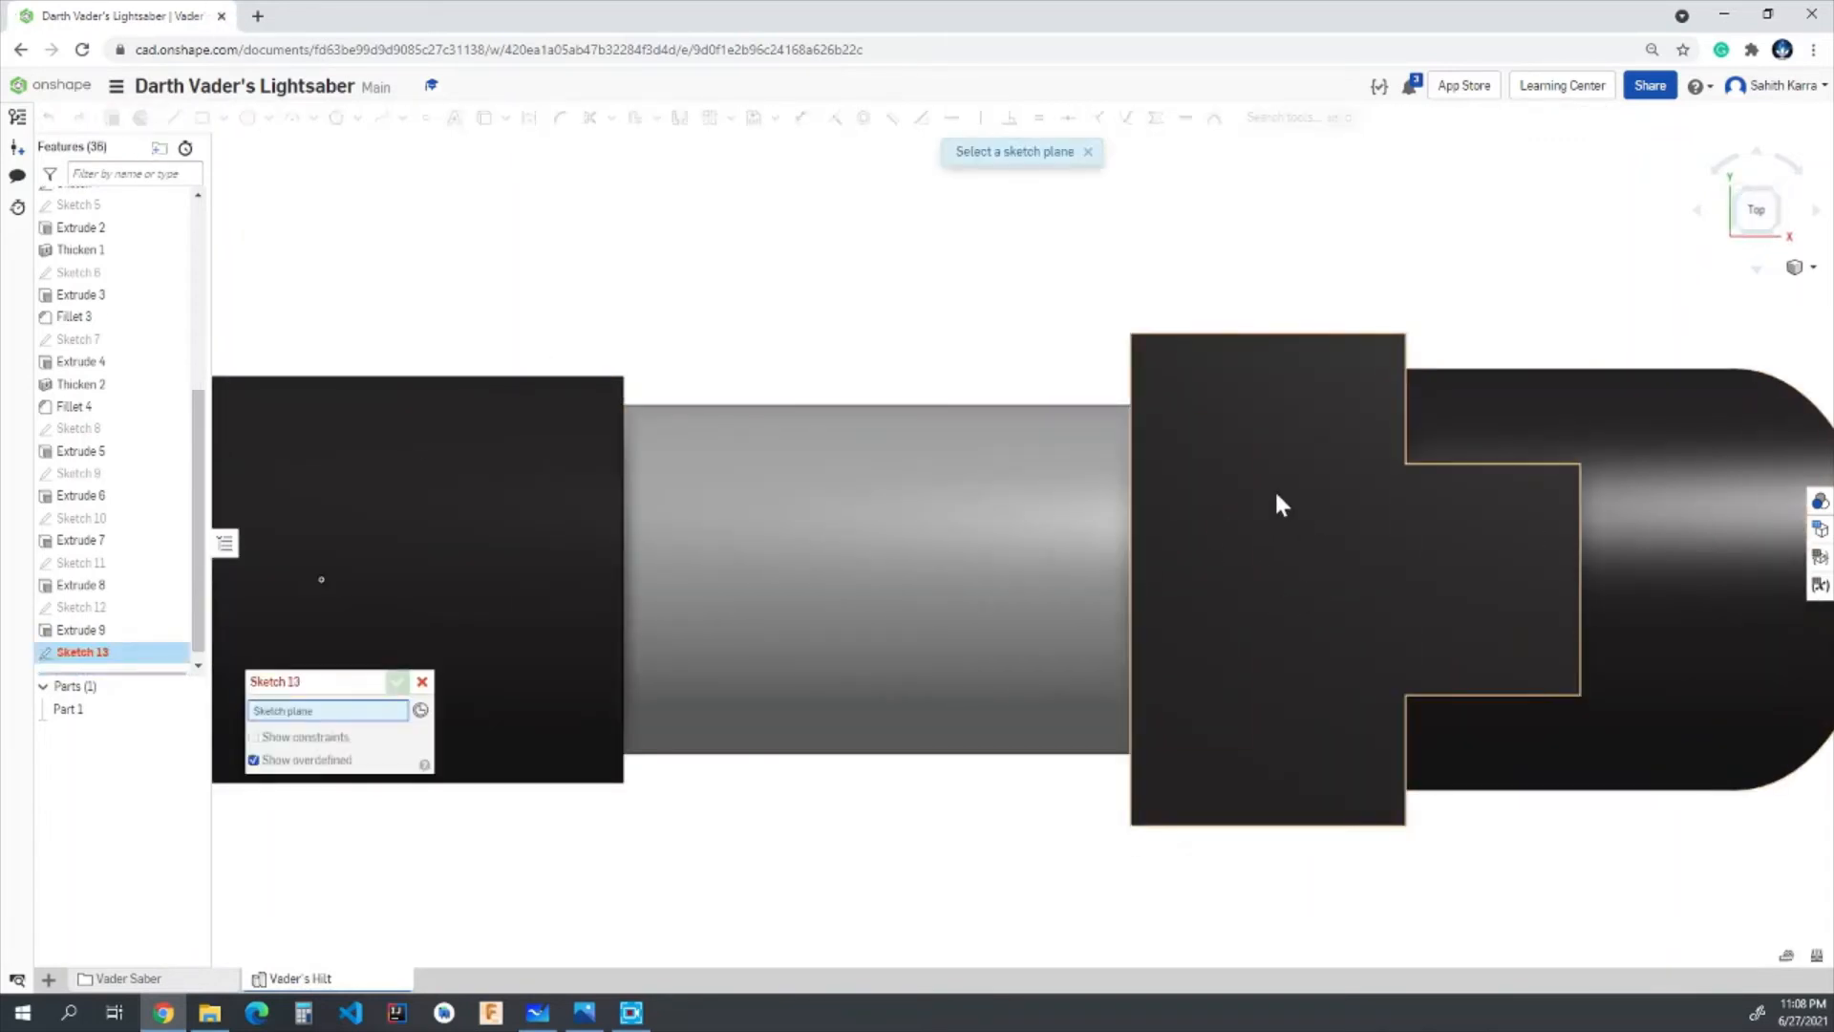
left_click(1242, 554)
scroll(1641, 570, "up", 2)
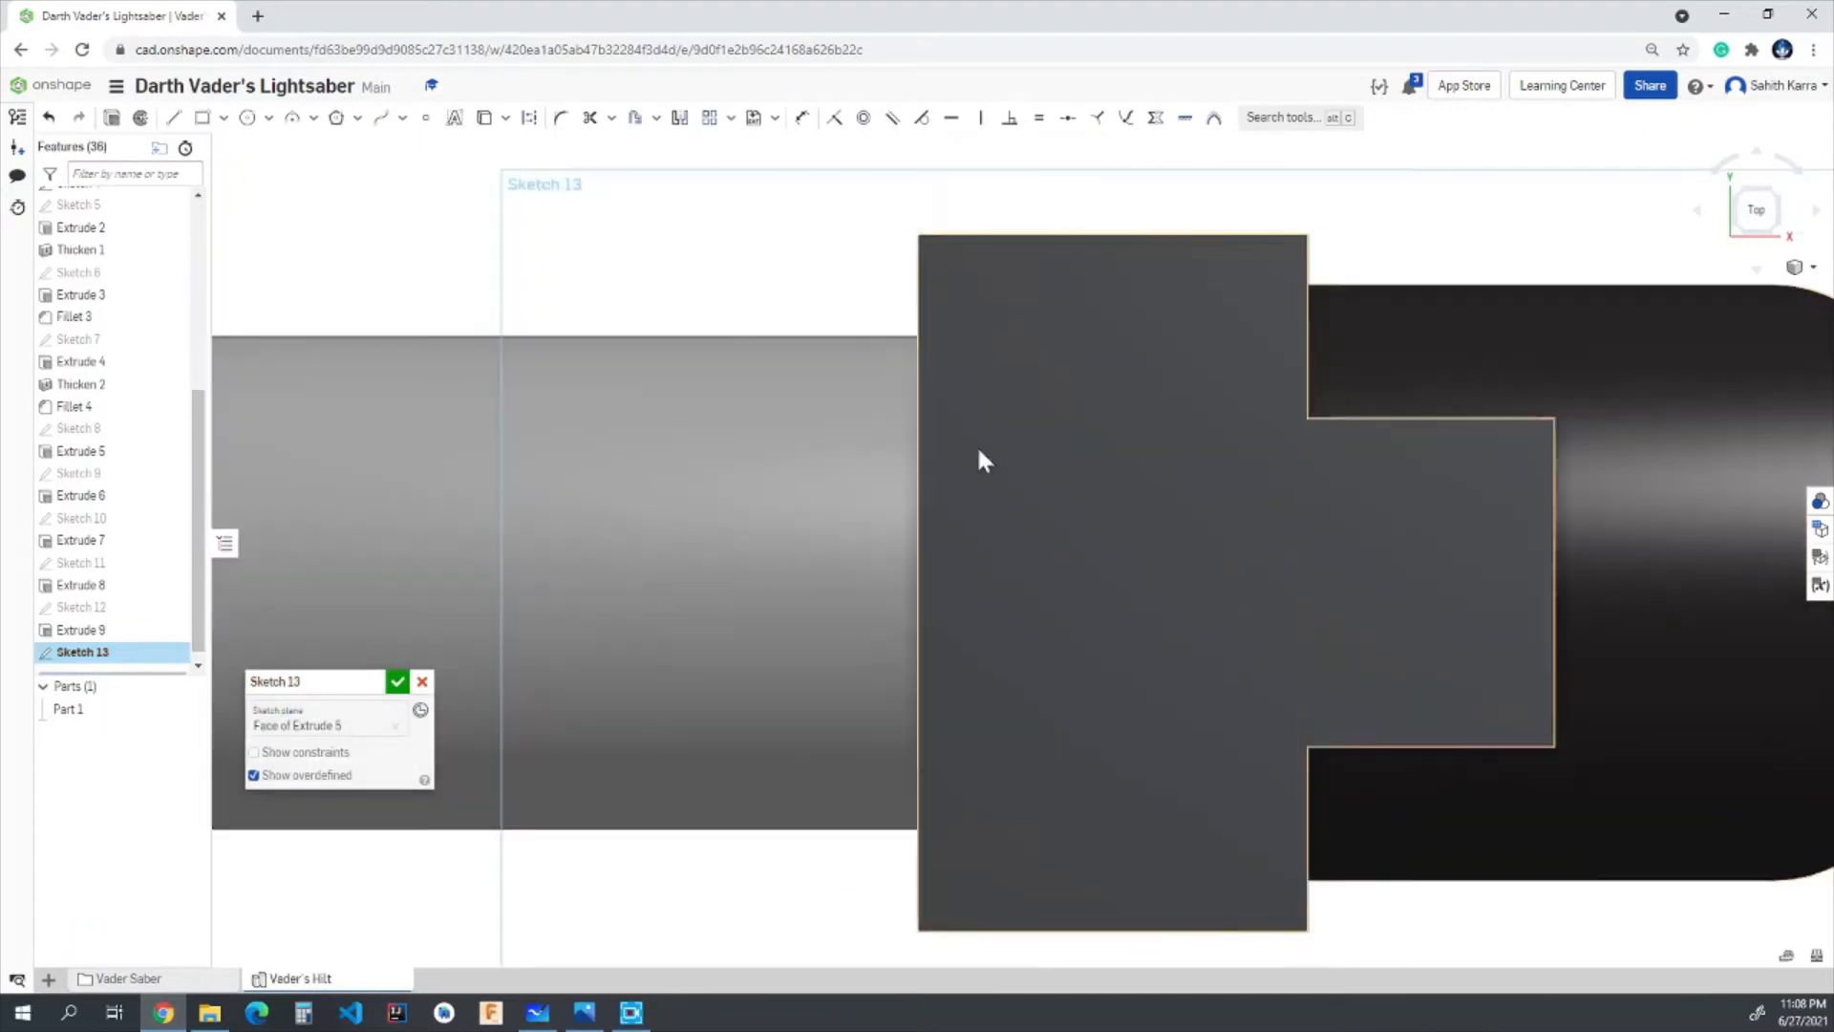
left_click(247, 118)
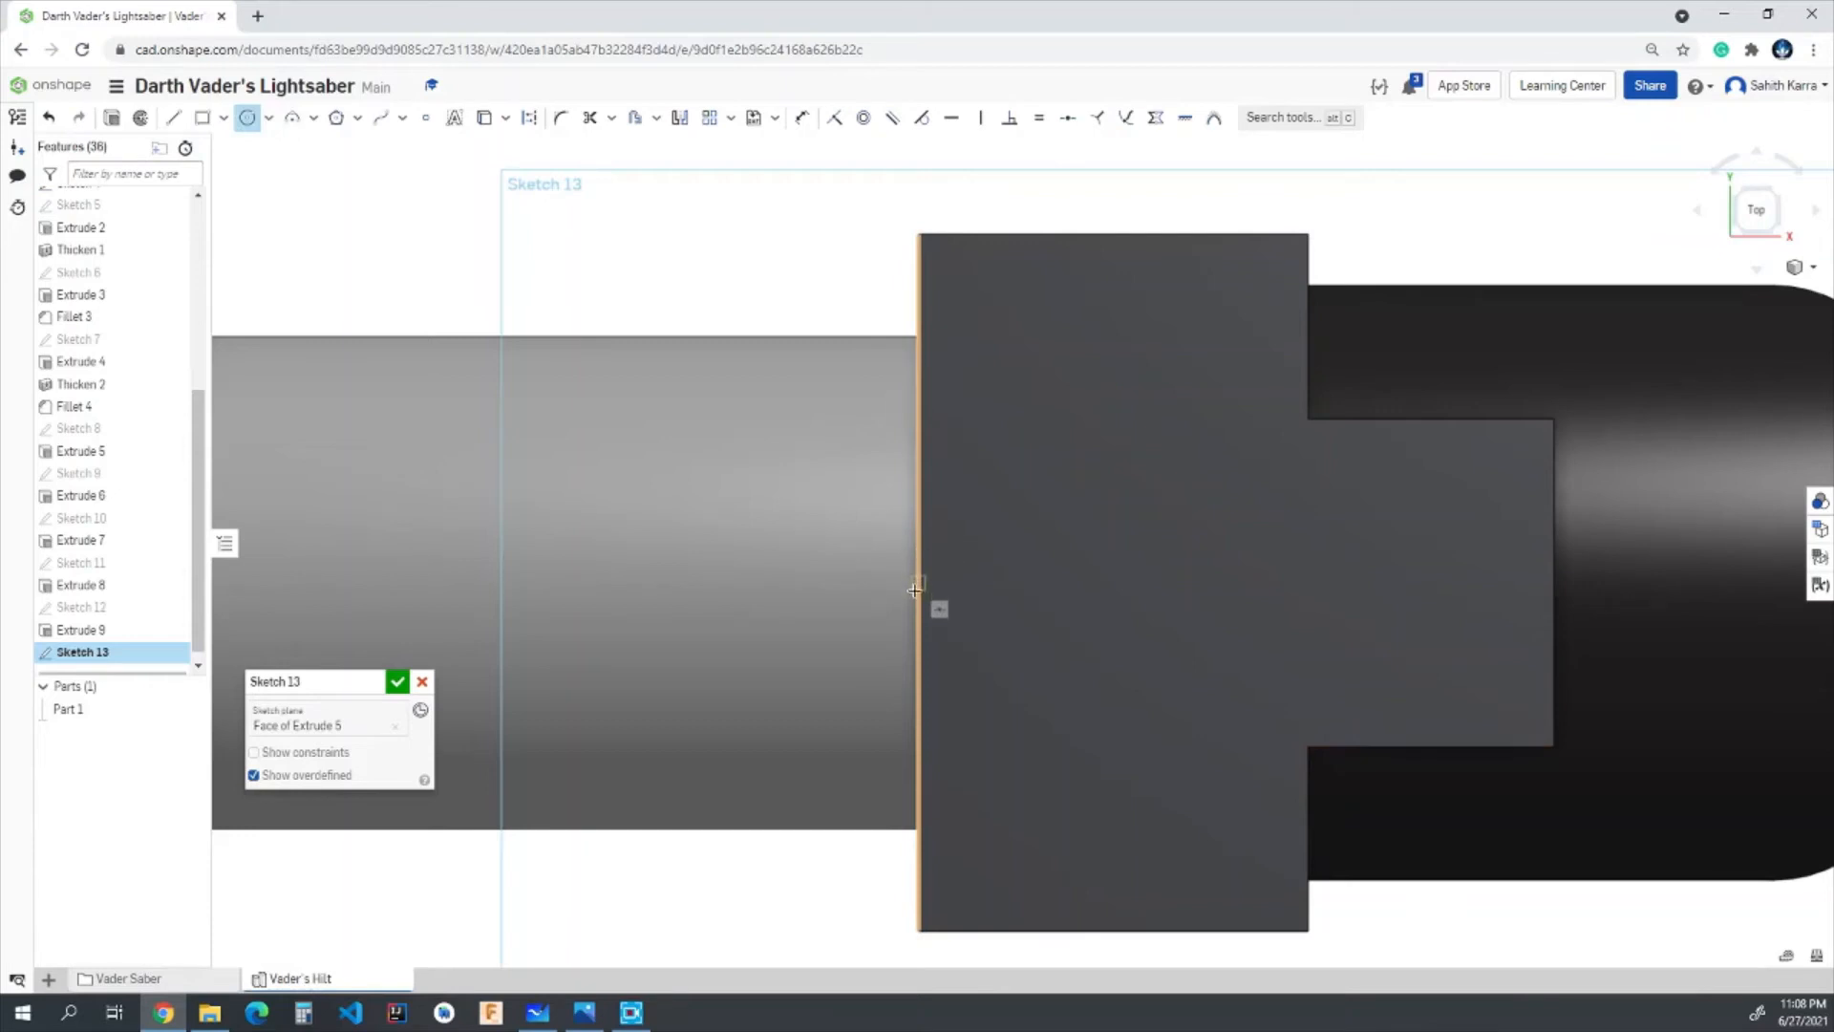
left_click(1114, 581)
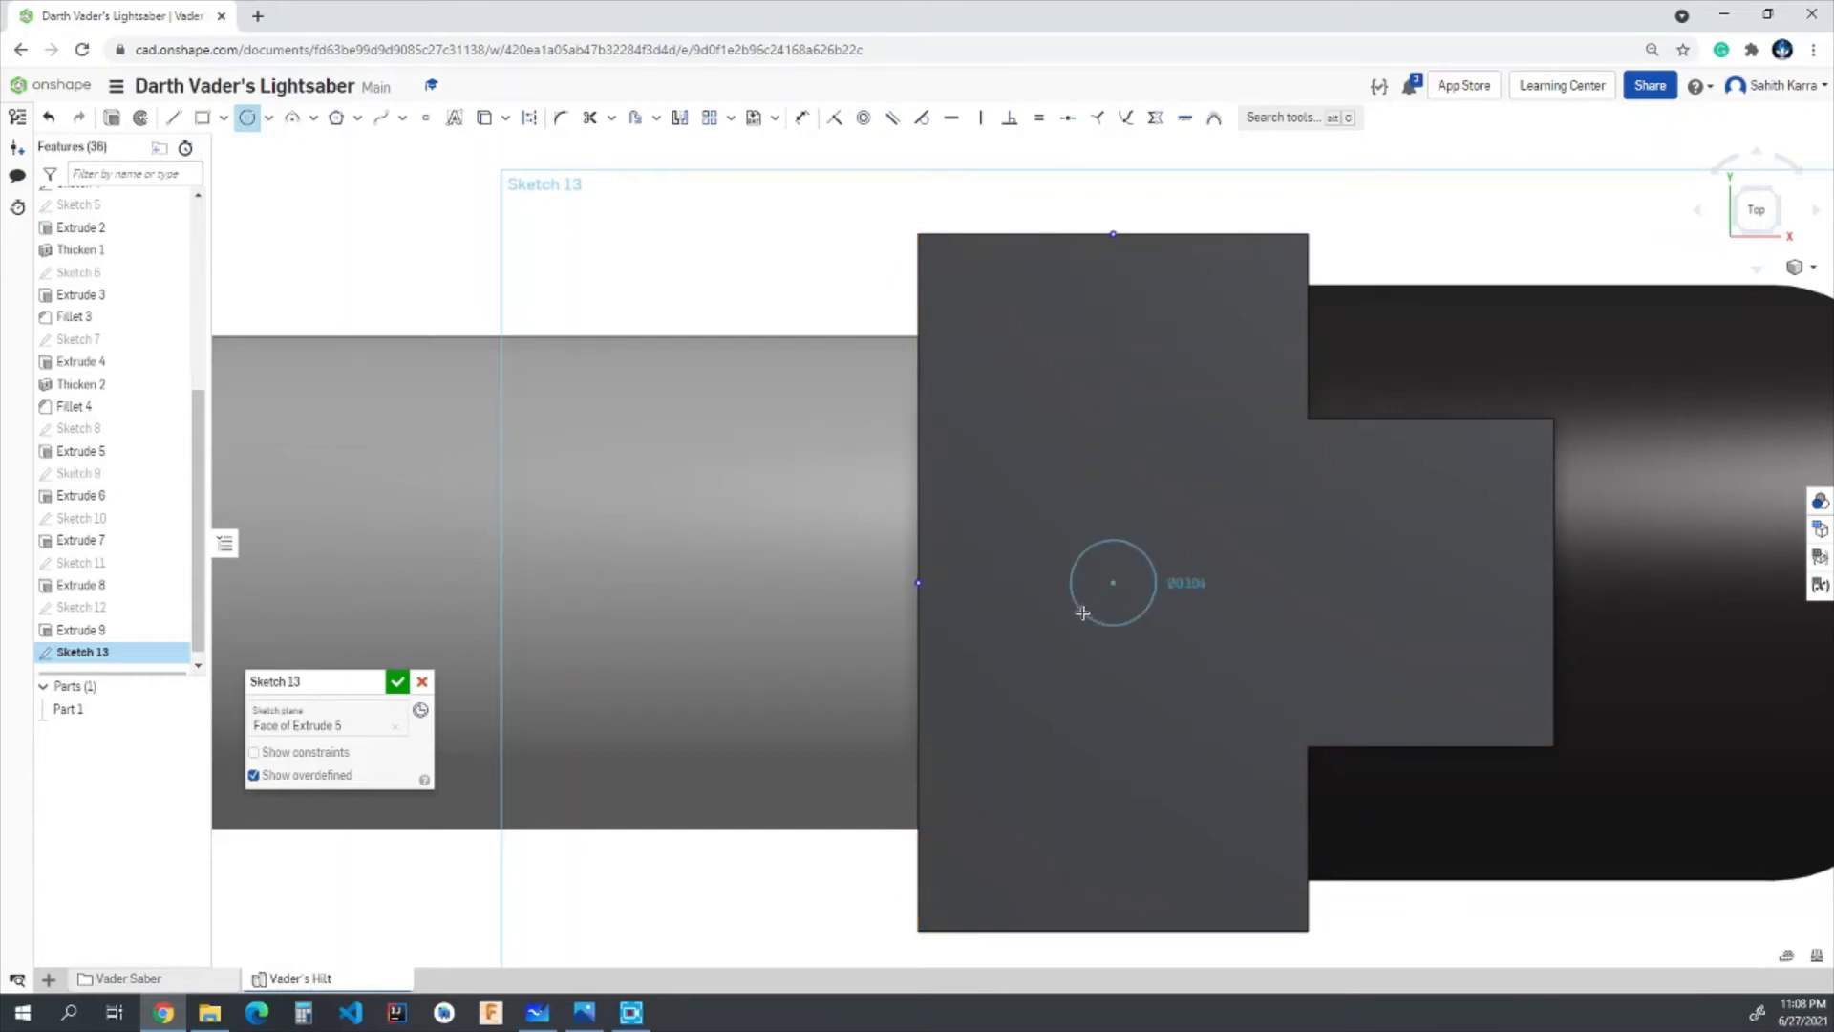
left_click(1082, 612)
type("0.15")
key("Return")
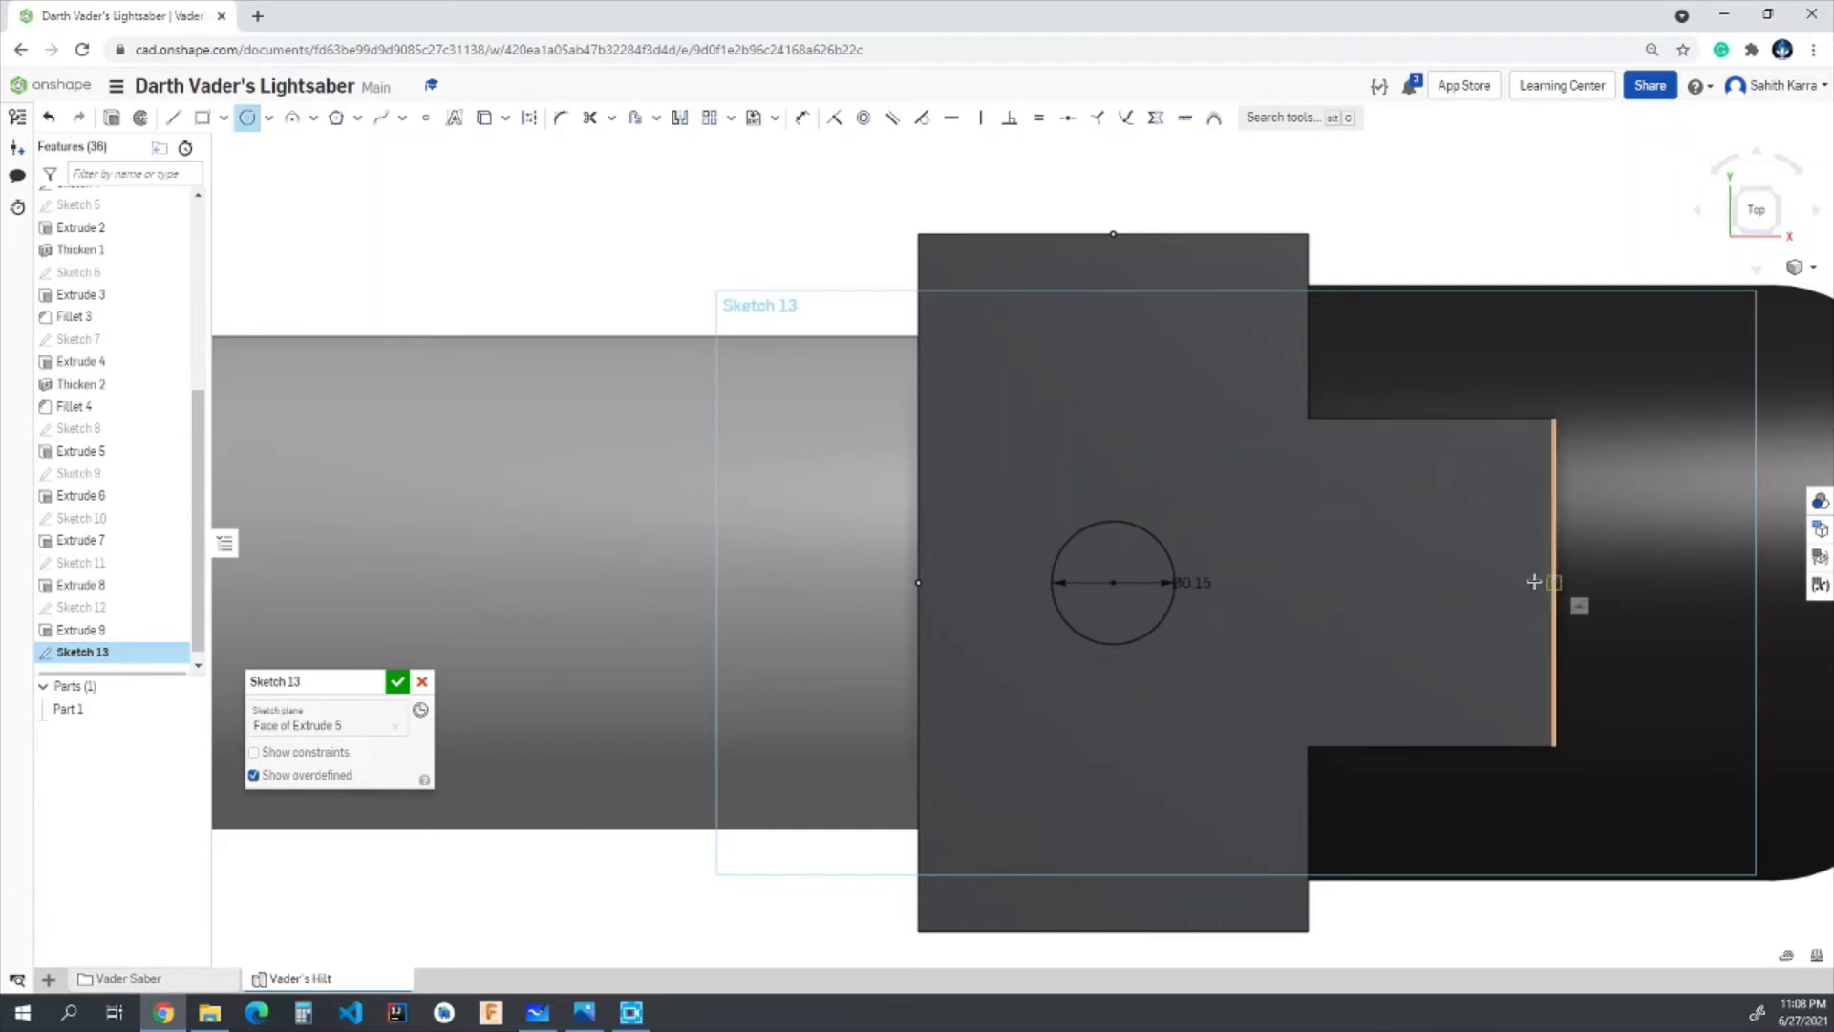
- Add a 0.075 in diameter circle centred on the narrow projecting section and finish the sketch
left_click(1430, 582)
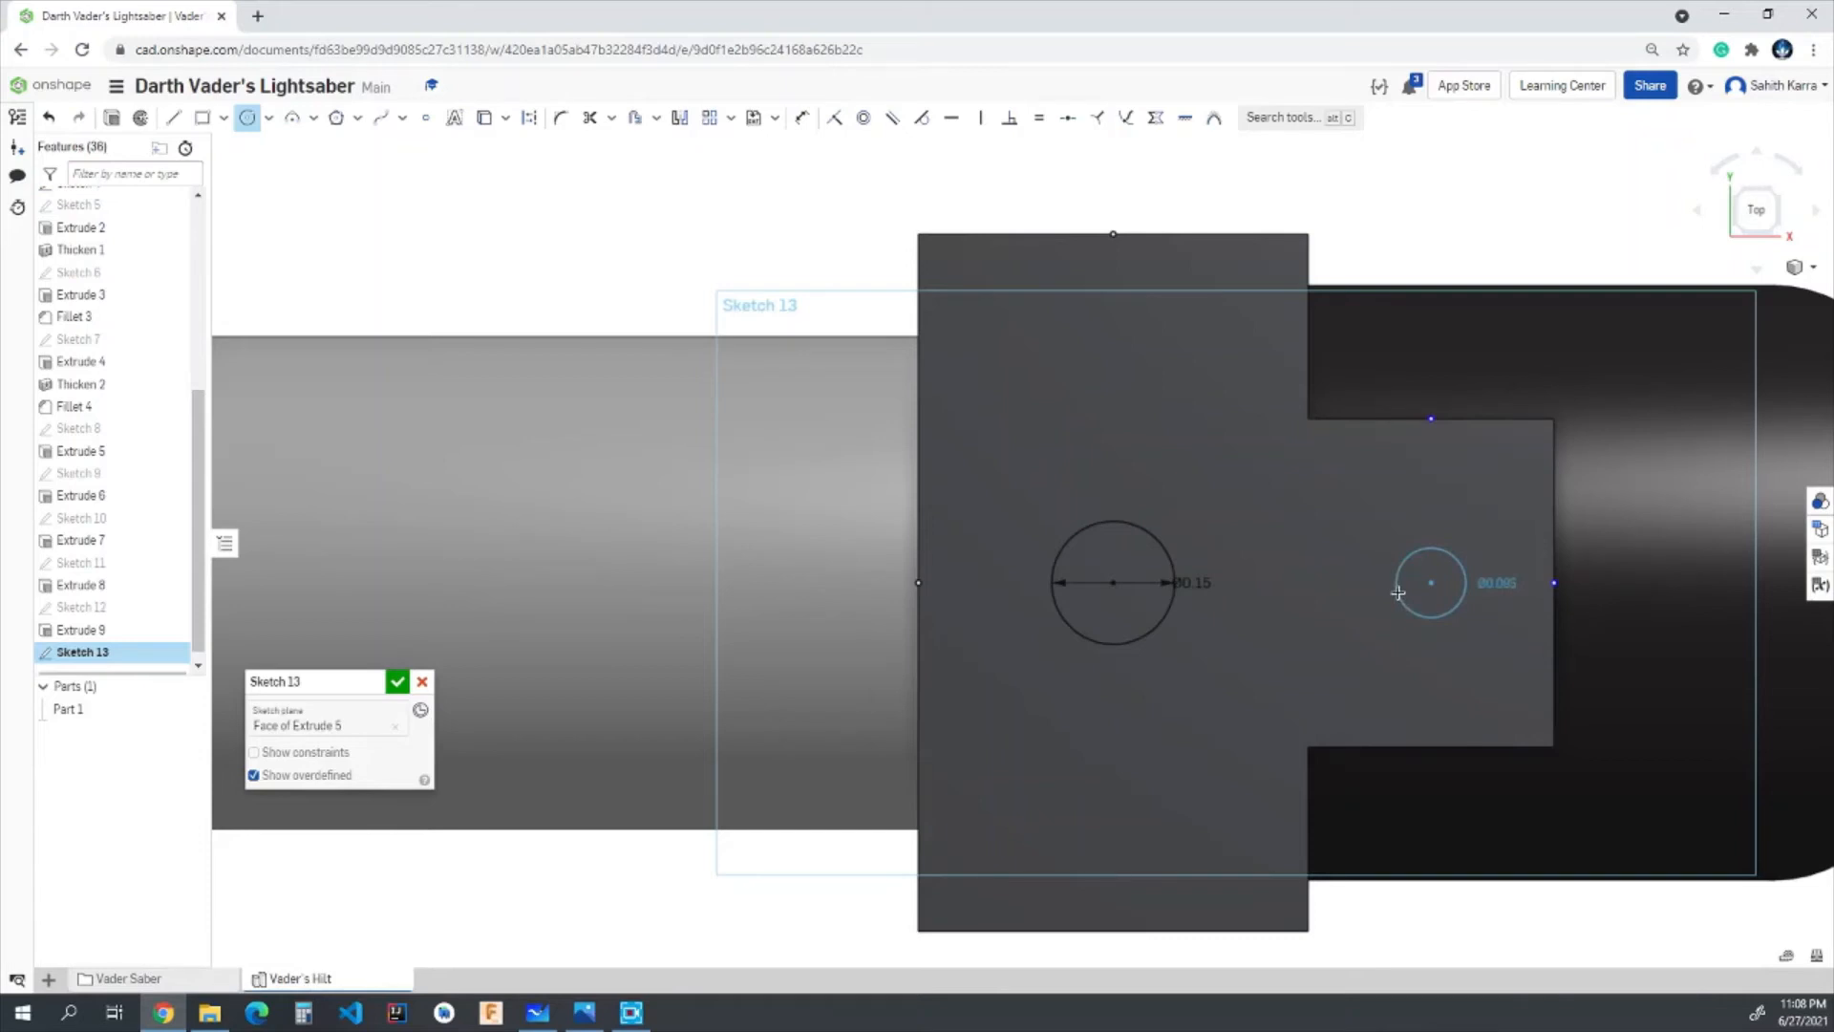
left_click(1398, 592)
type("0.0")
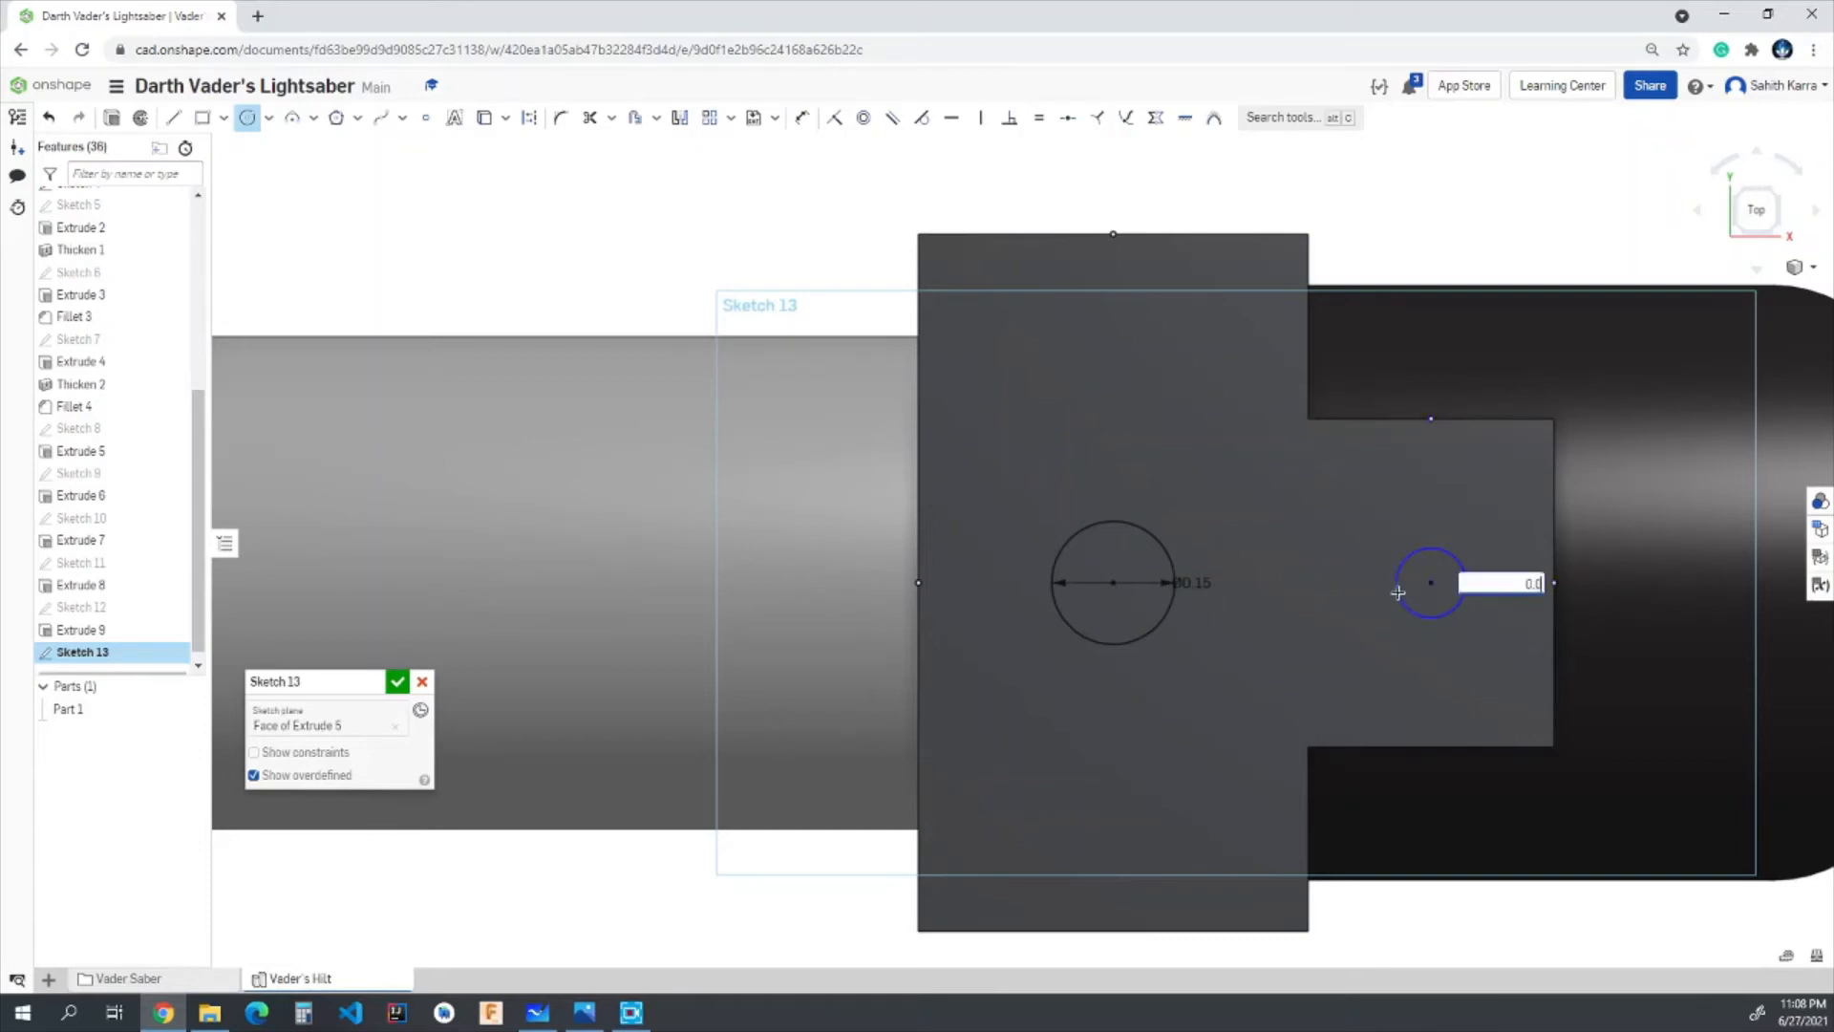
type("75")
key("Return")
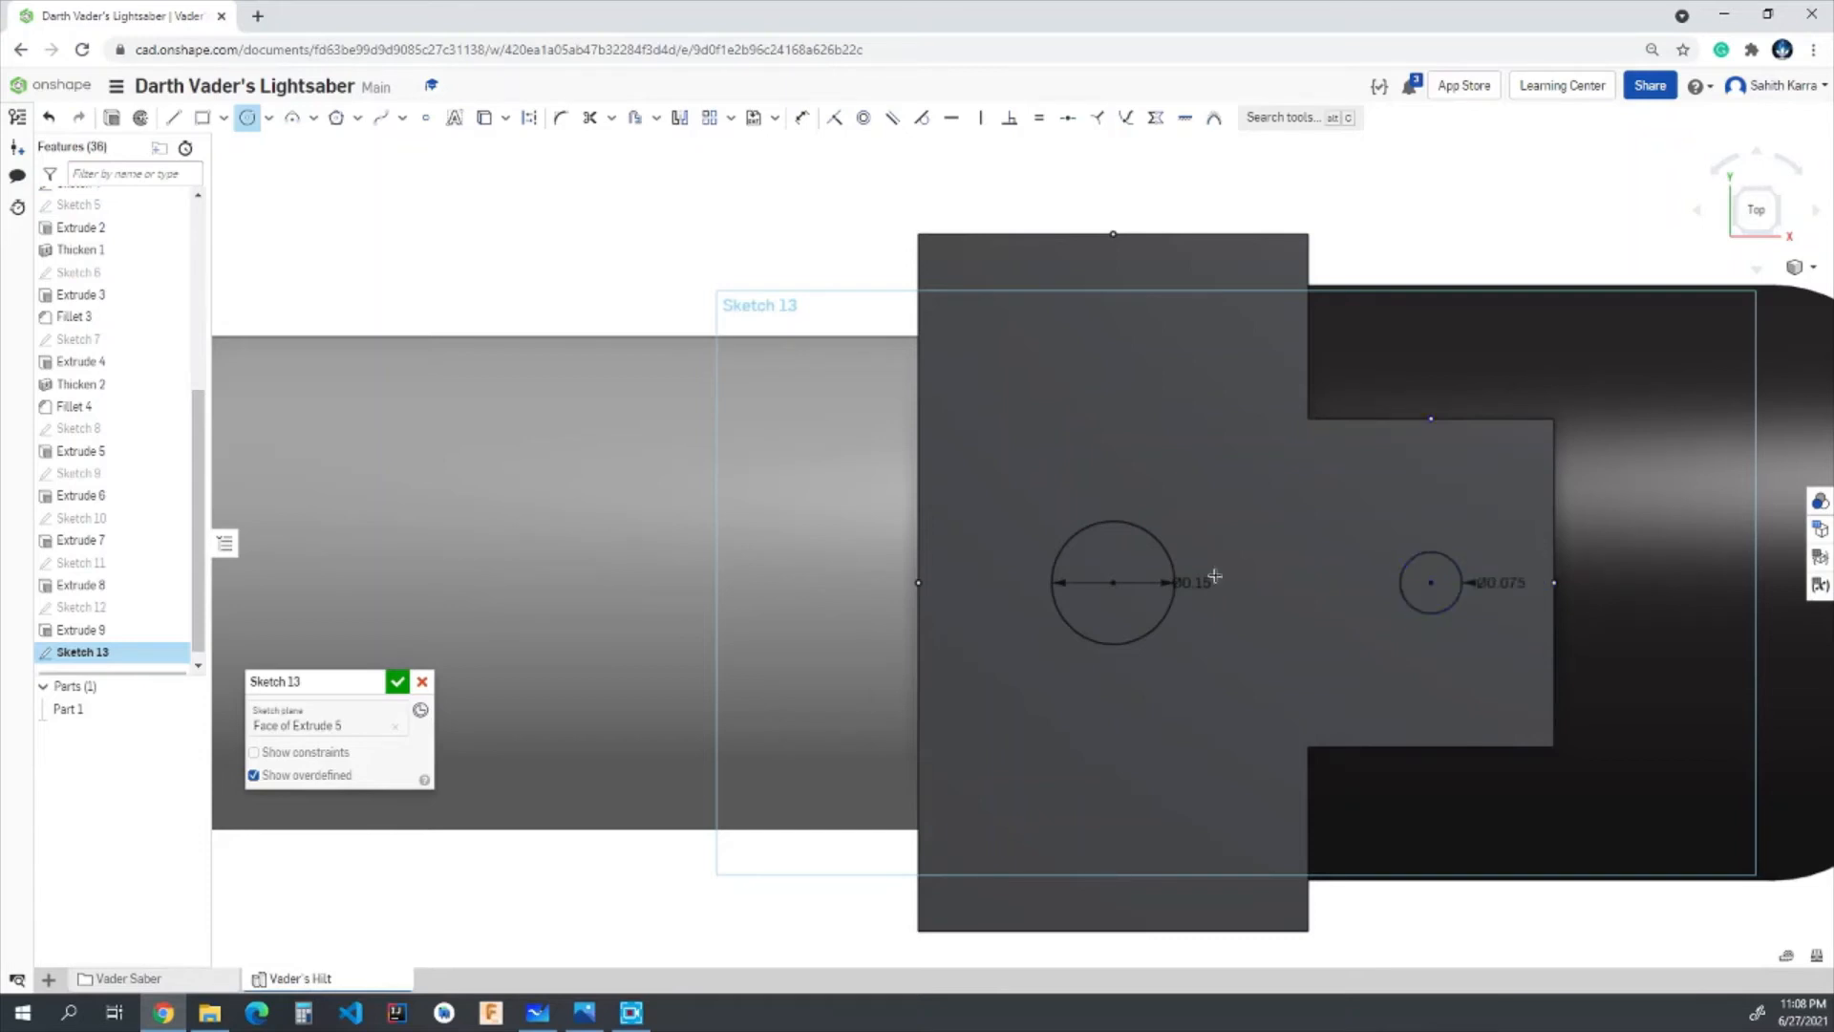
left_click(397, 682)
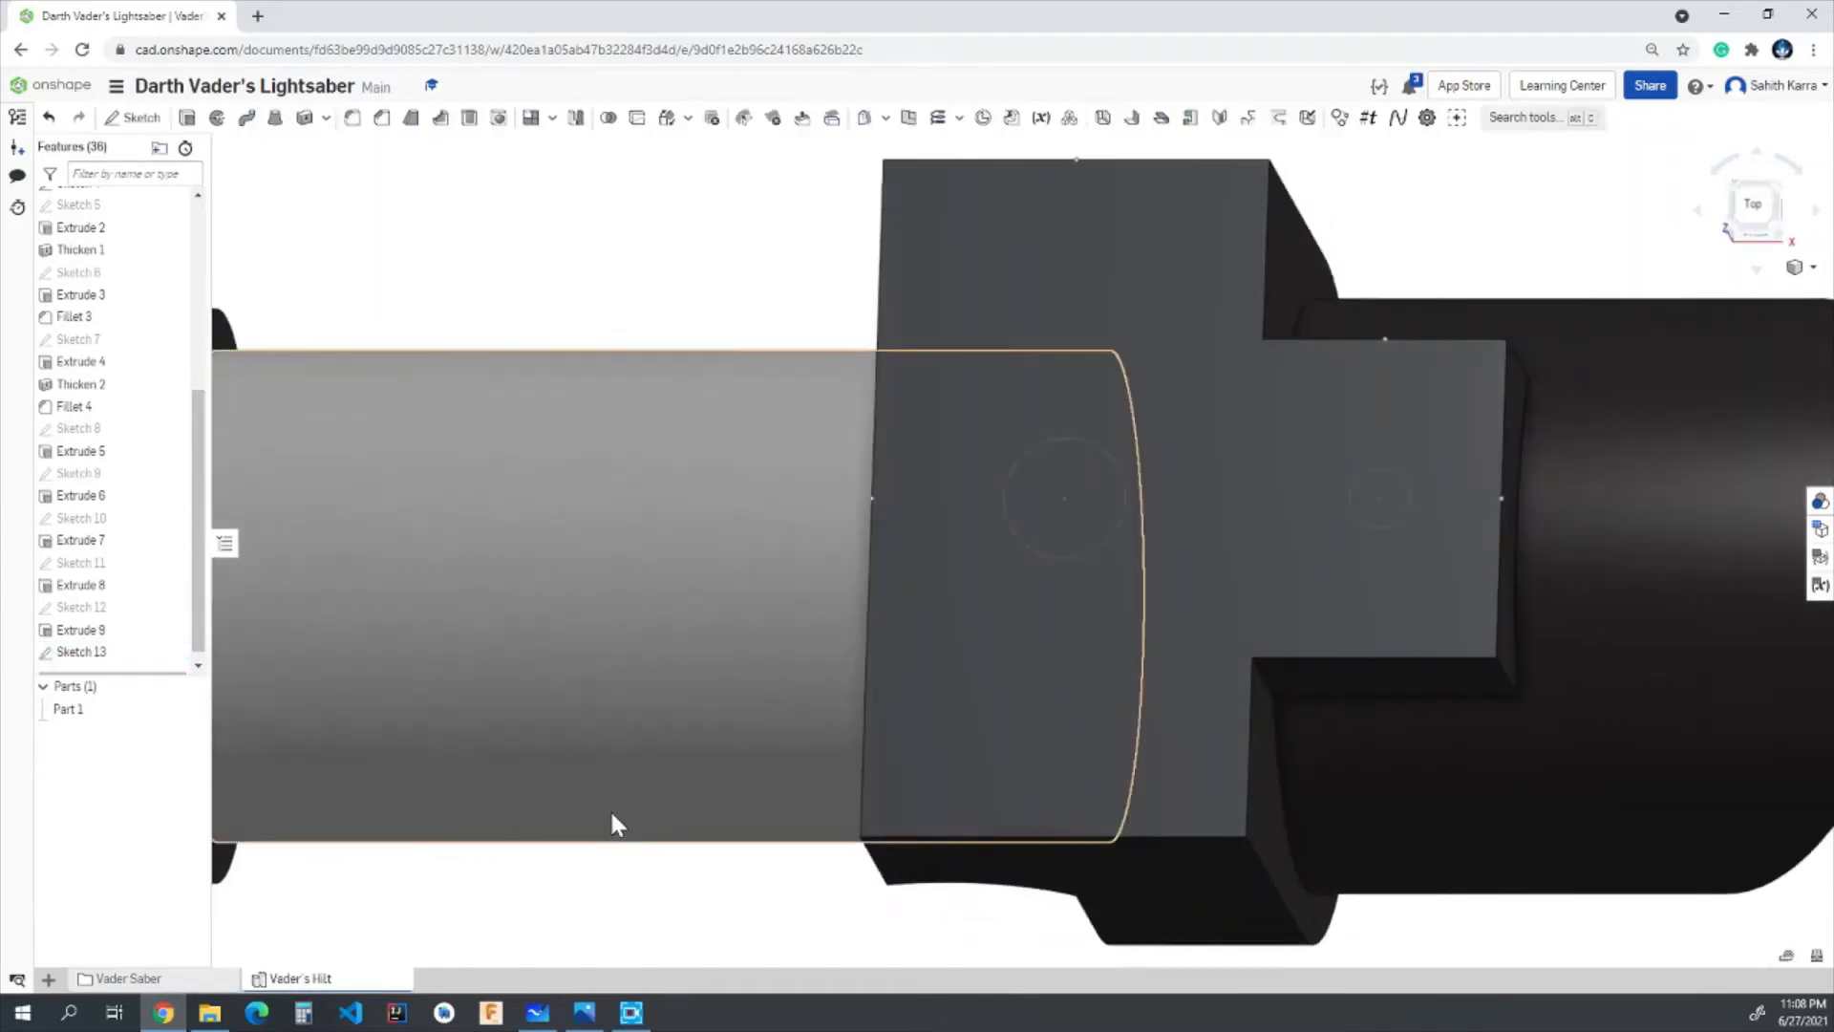
- Extrude both circles 0.05 in upward from the block's top face, adding them to the part
key("shift+e")
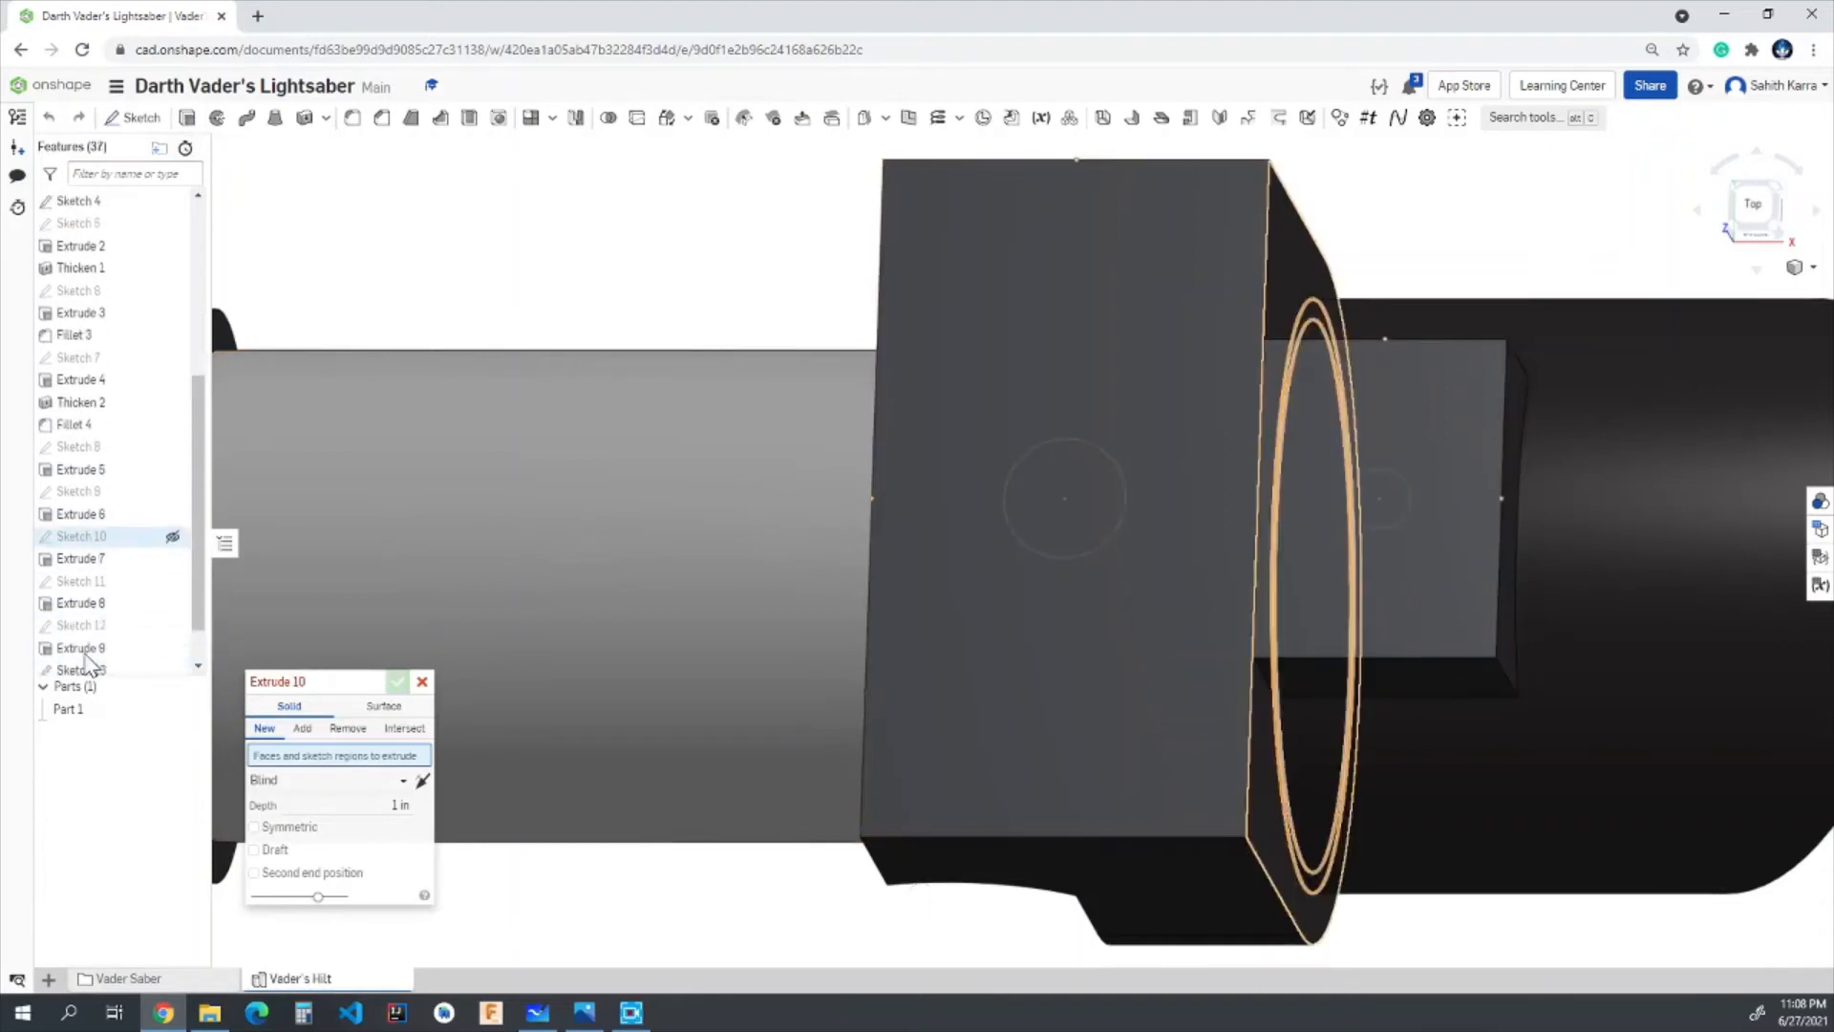
left_click(94, 621)
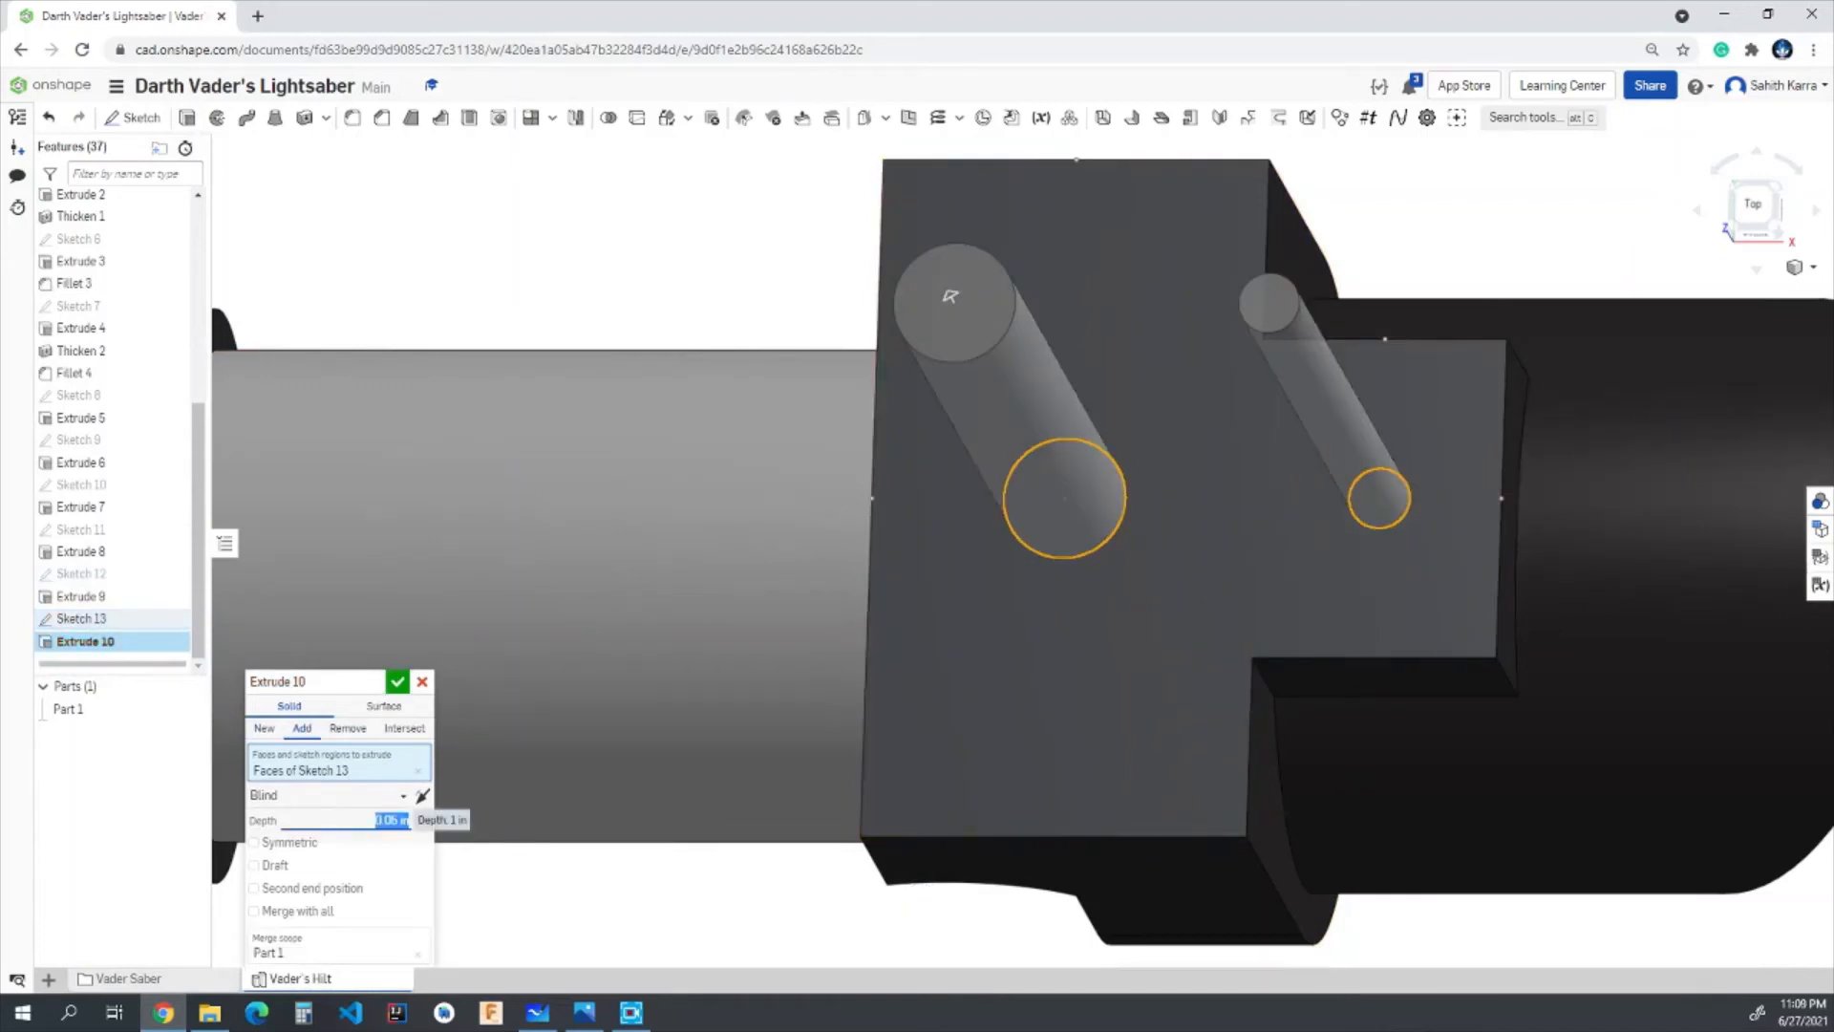
right_click_drag(668, 817, 699, 725)
left_click(398, 683)
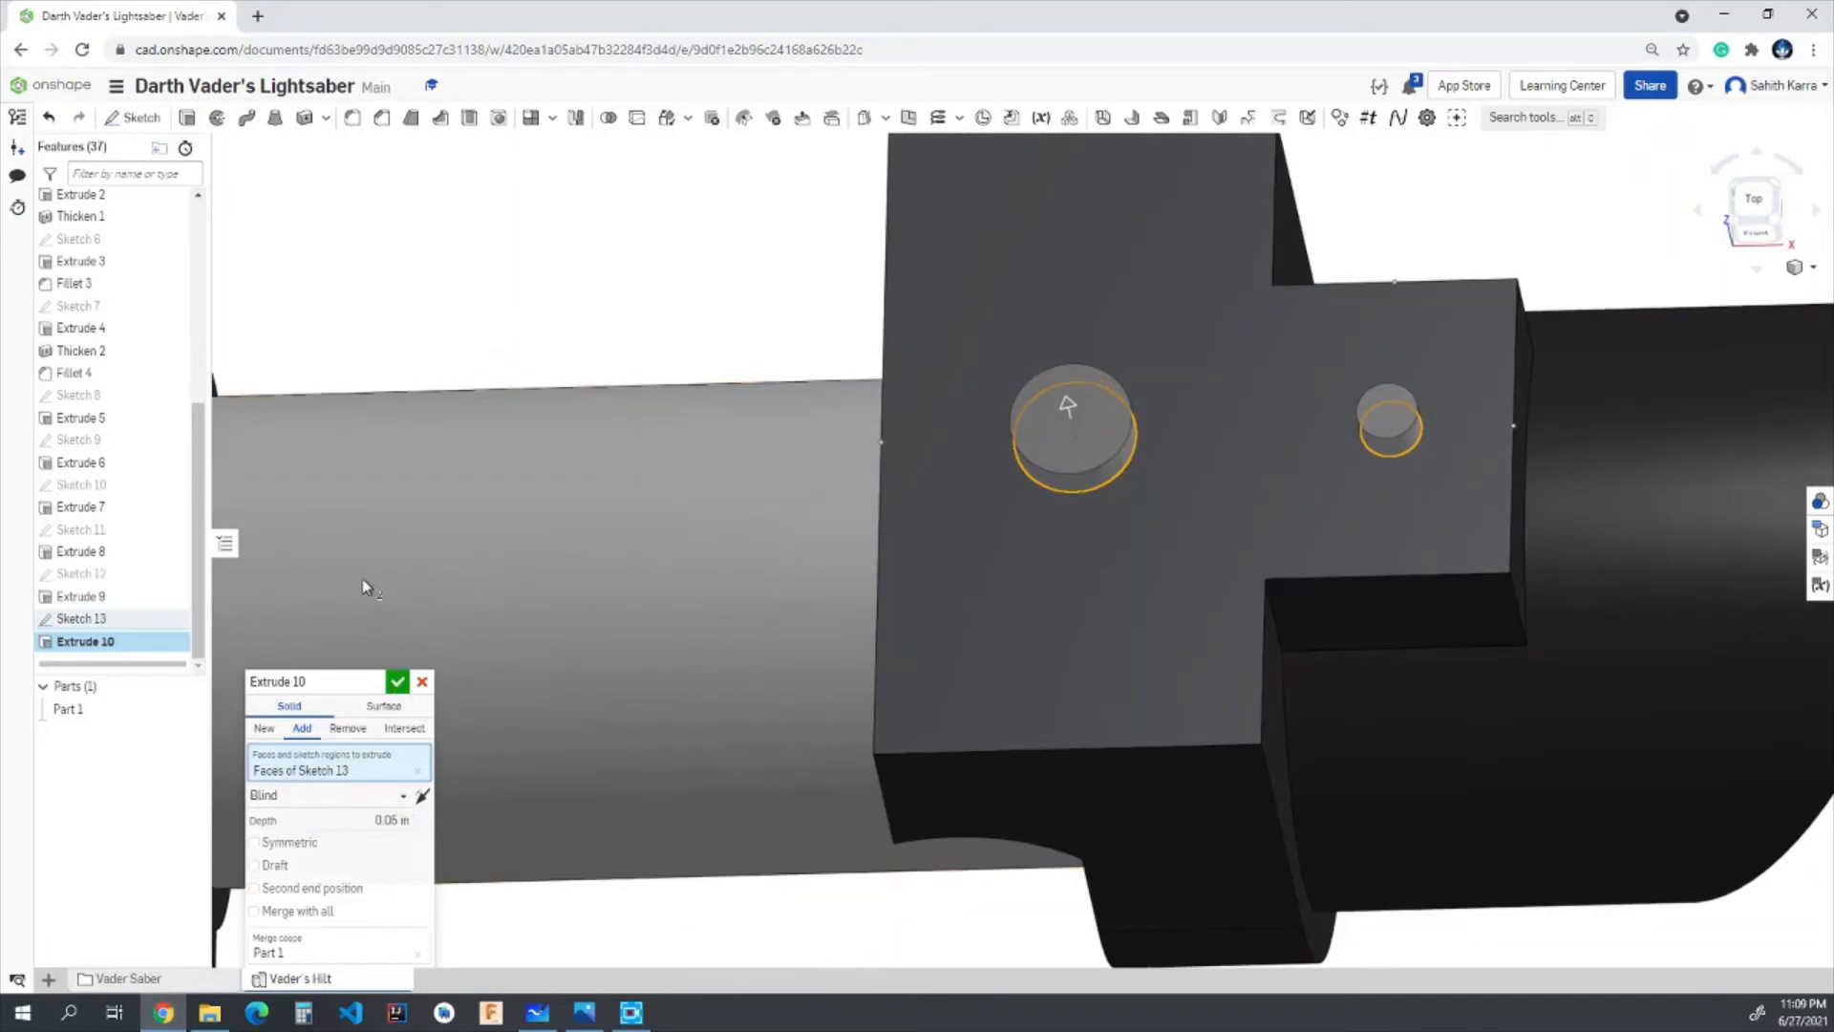
- Accept the button extrusion and sketch a 0.2 in diameter circle centred on the larger button's top face
left_click(398, 681)
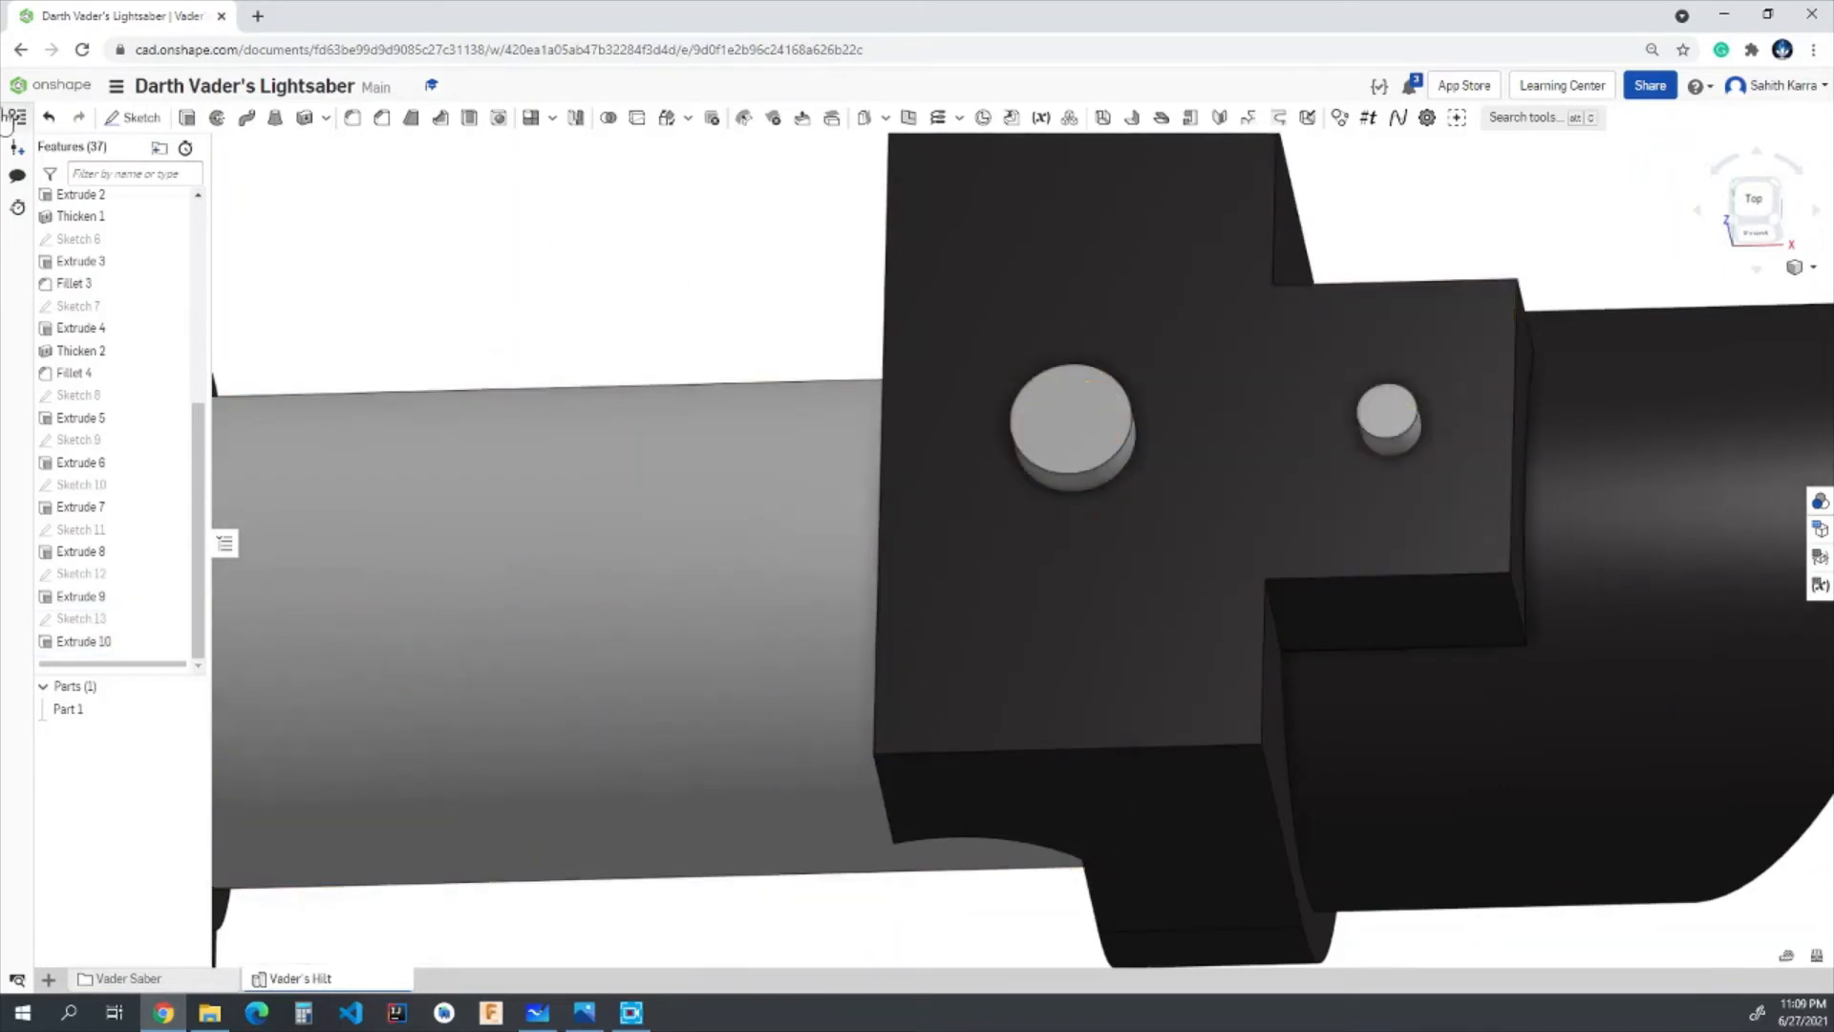
left_click(134, 117)
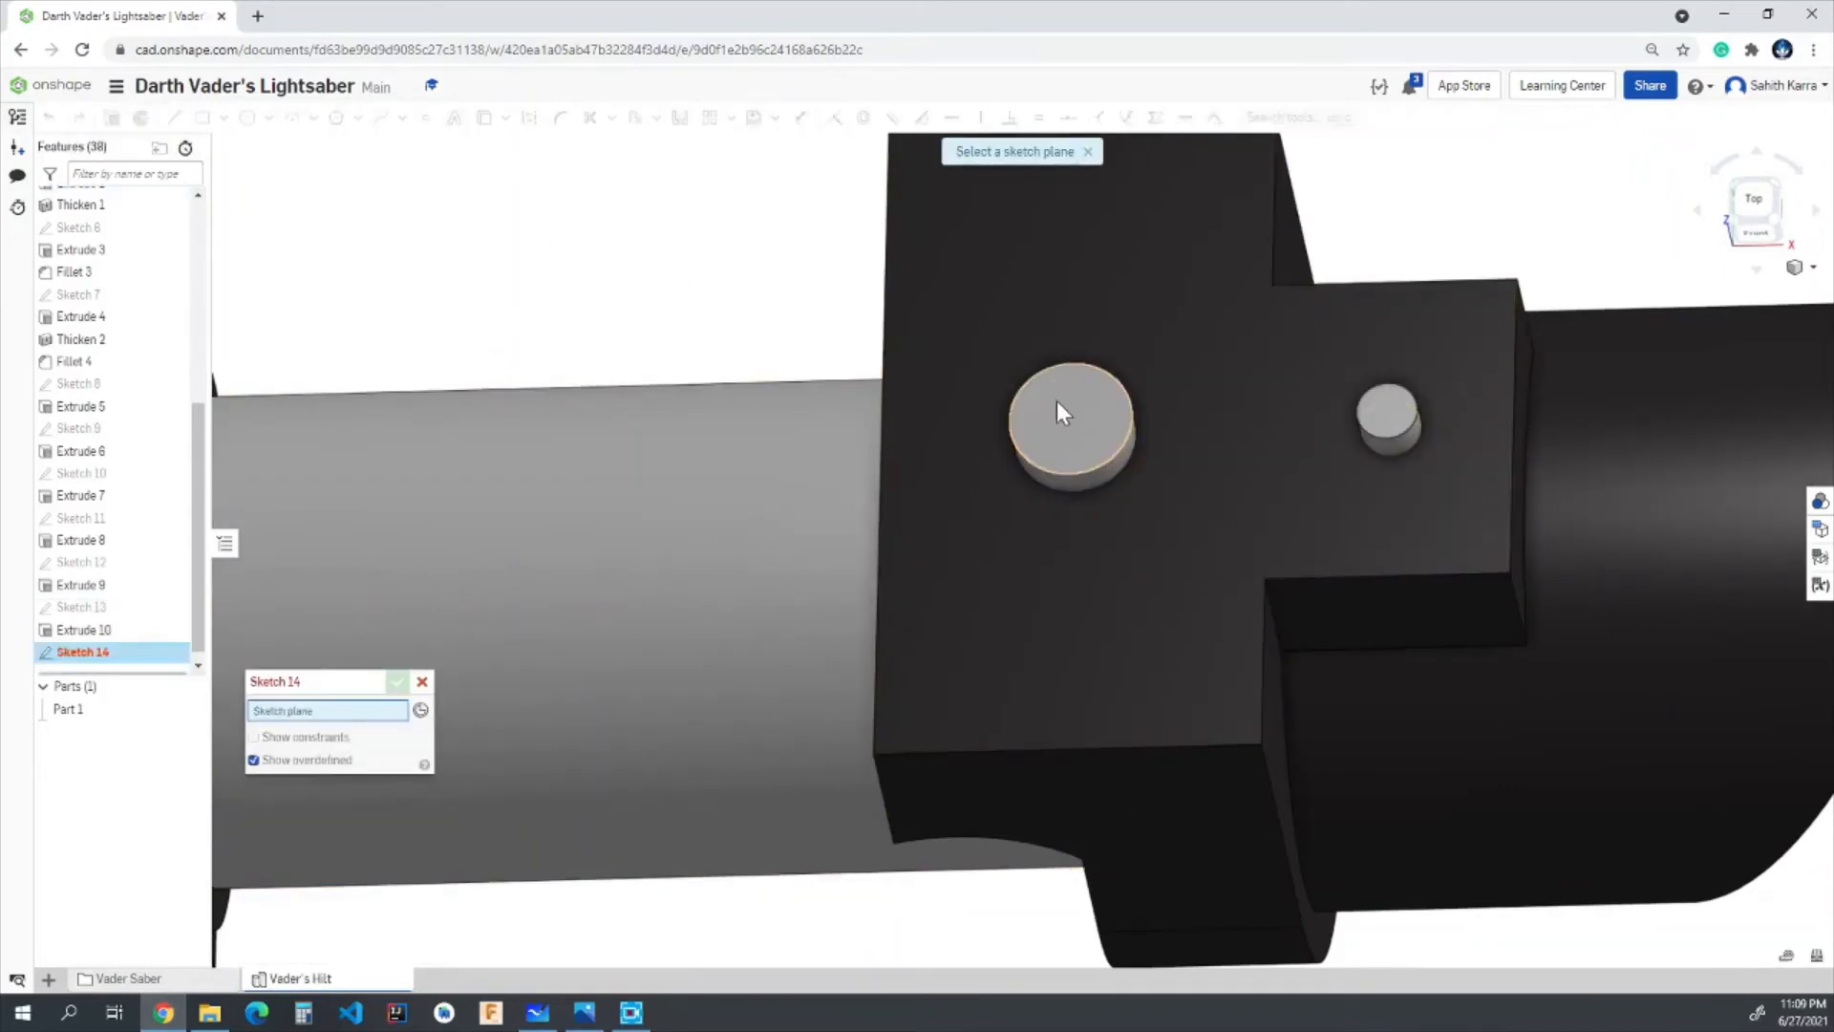
left_click(1031, 386)
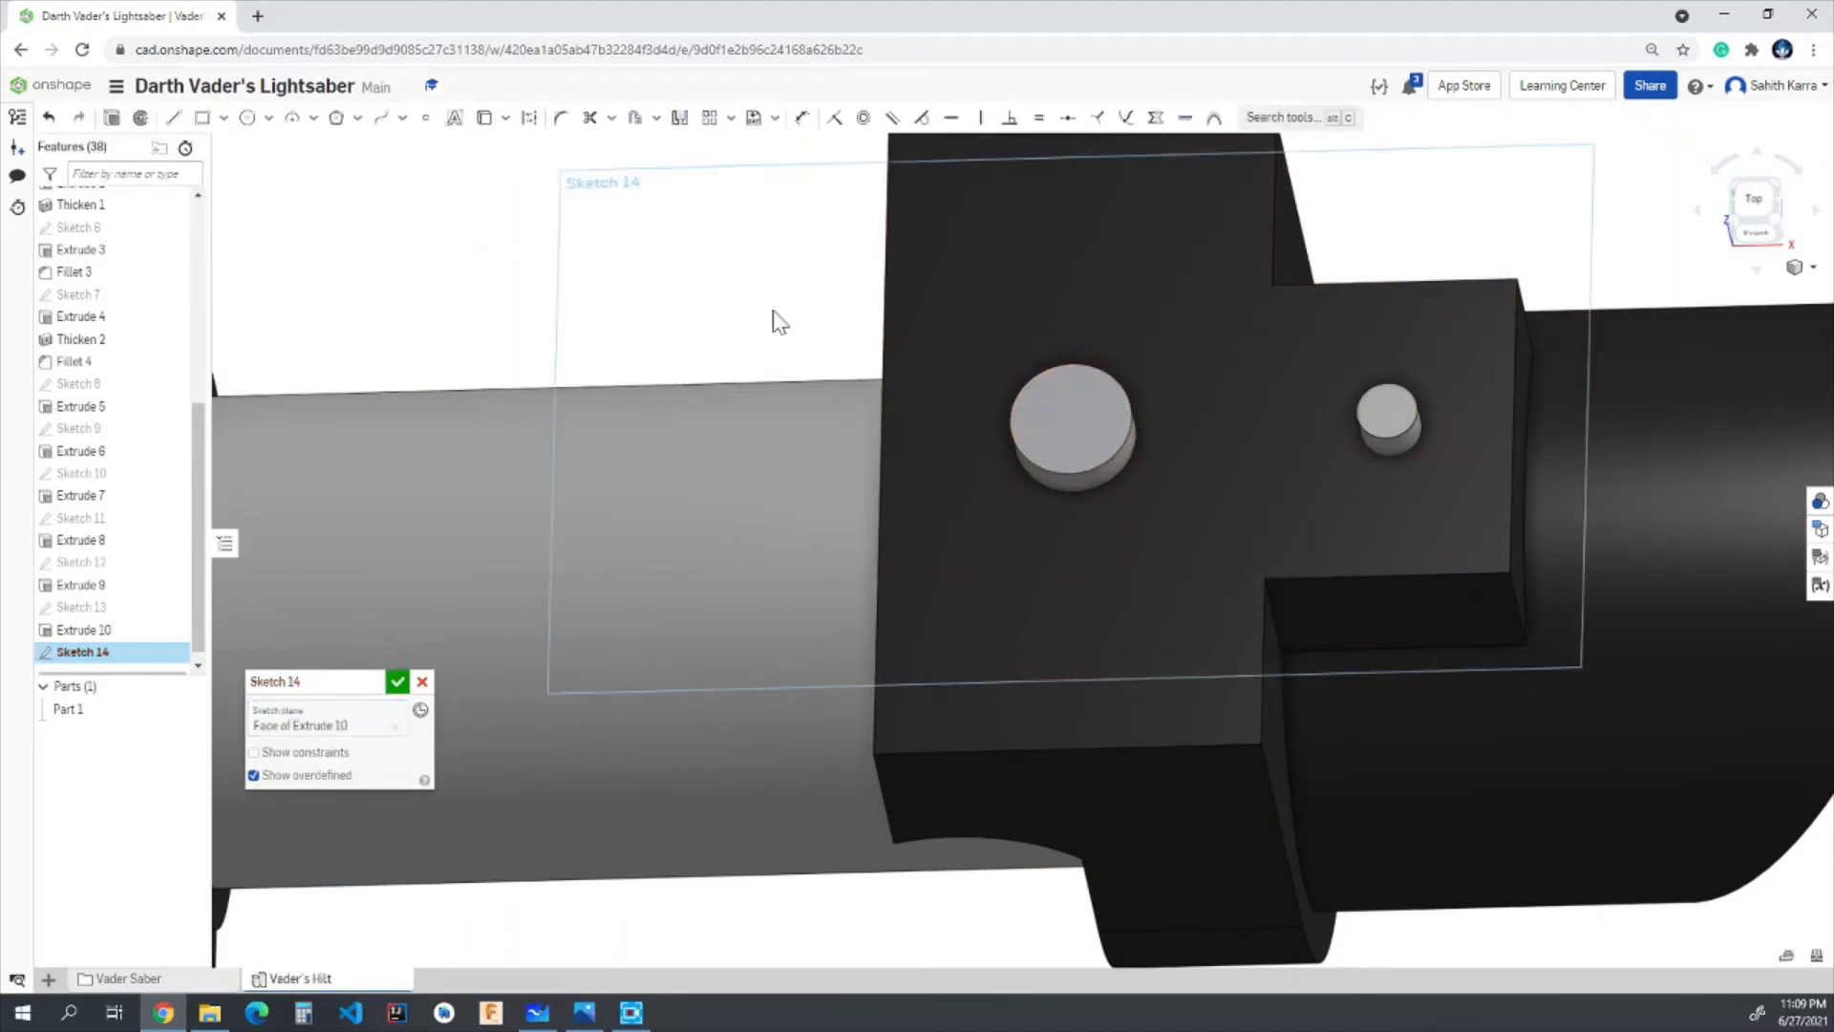
left_click(248, 116)
left_click(1071, 419)
type("0.2")
key("Return")
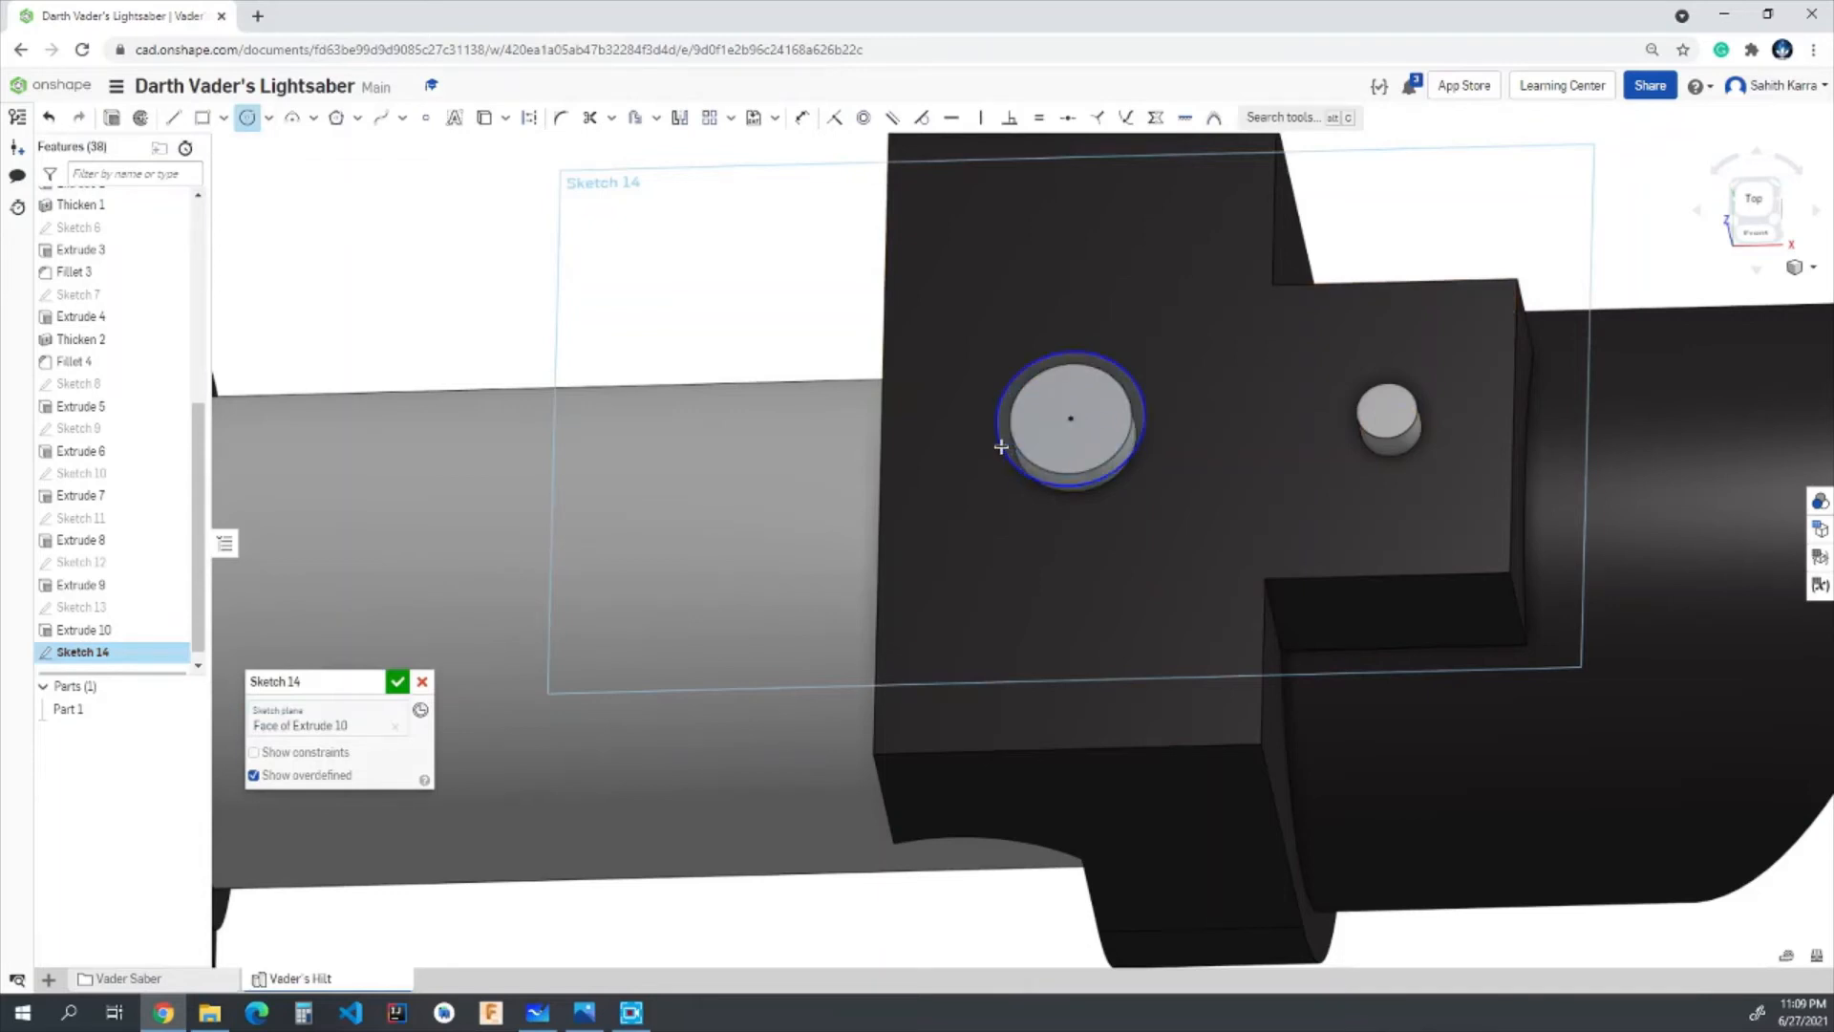
- Add a 0.125 in diameter circle centred on the smaller button and finish the sketch
left_click(1391, 409)
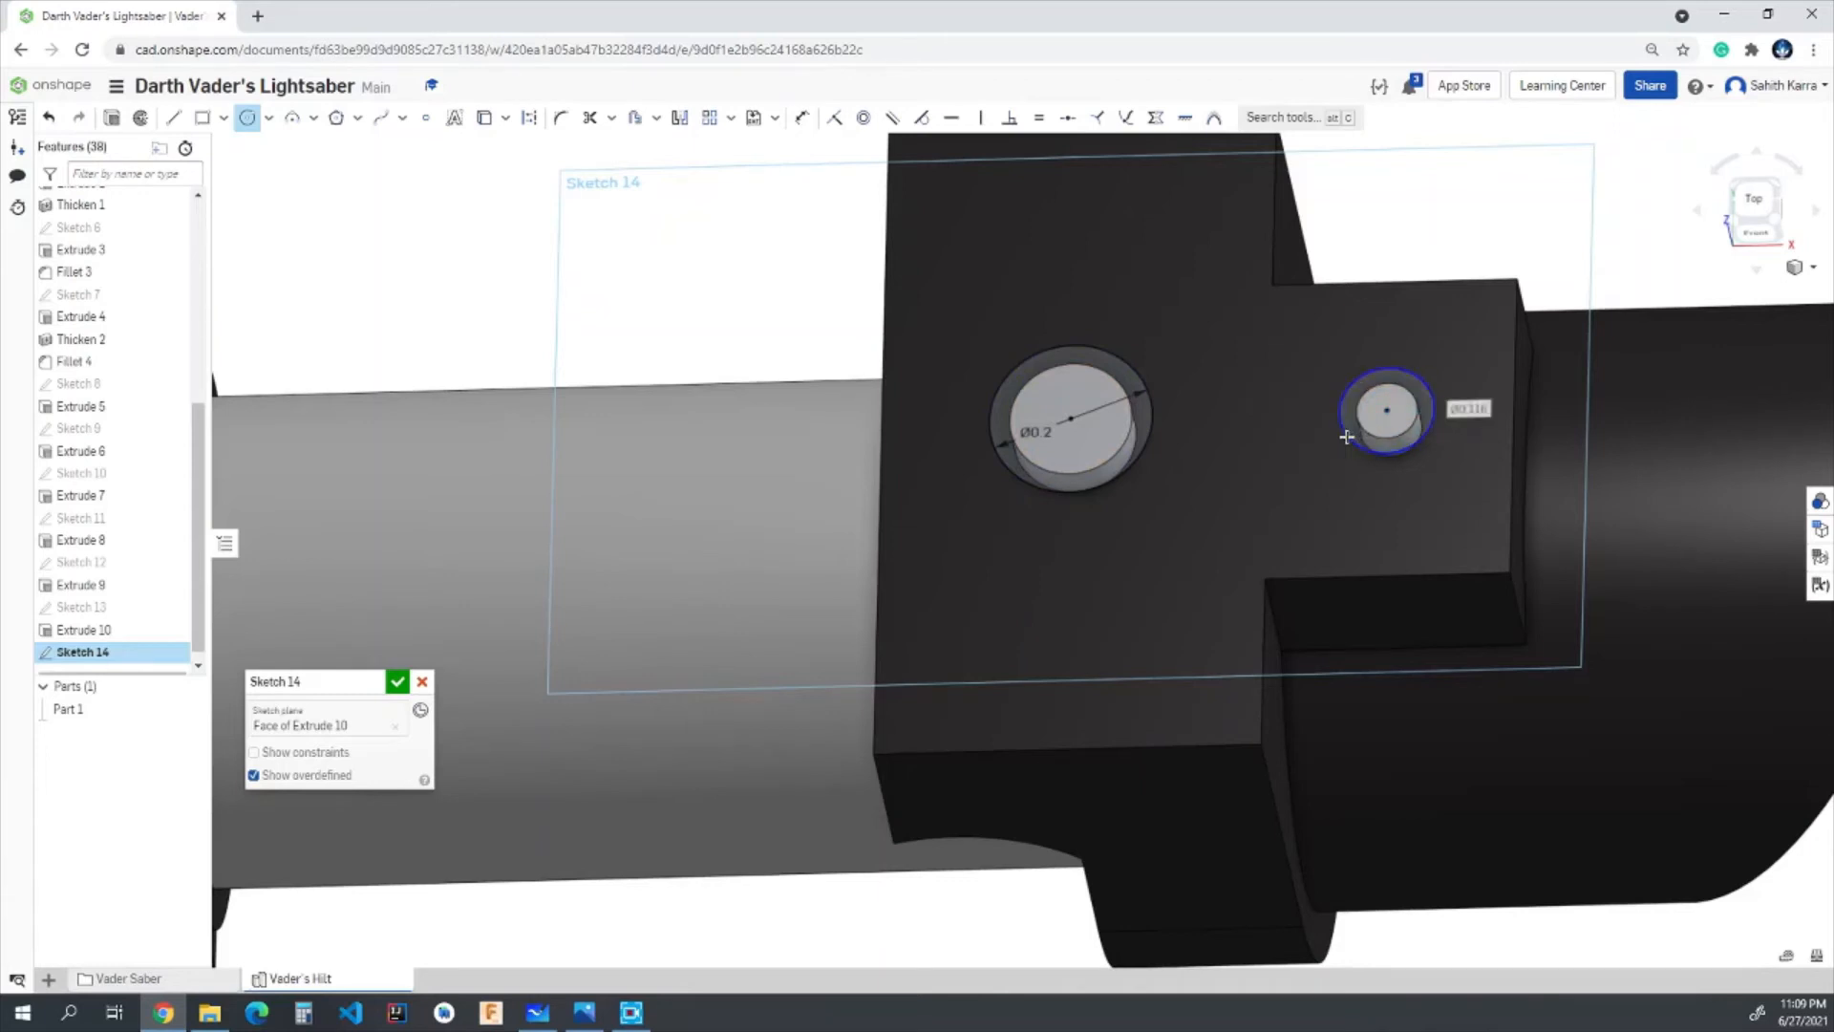
type("0.125")
key("Return")
scroll(1462, 341, "up", 5)
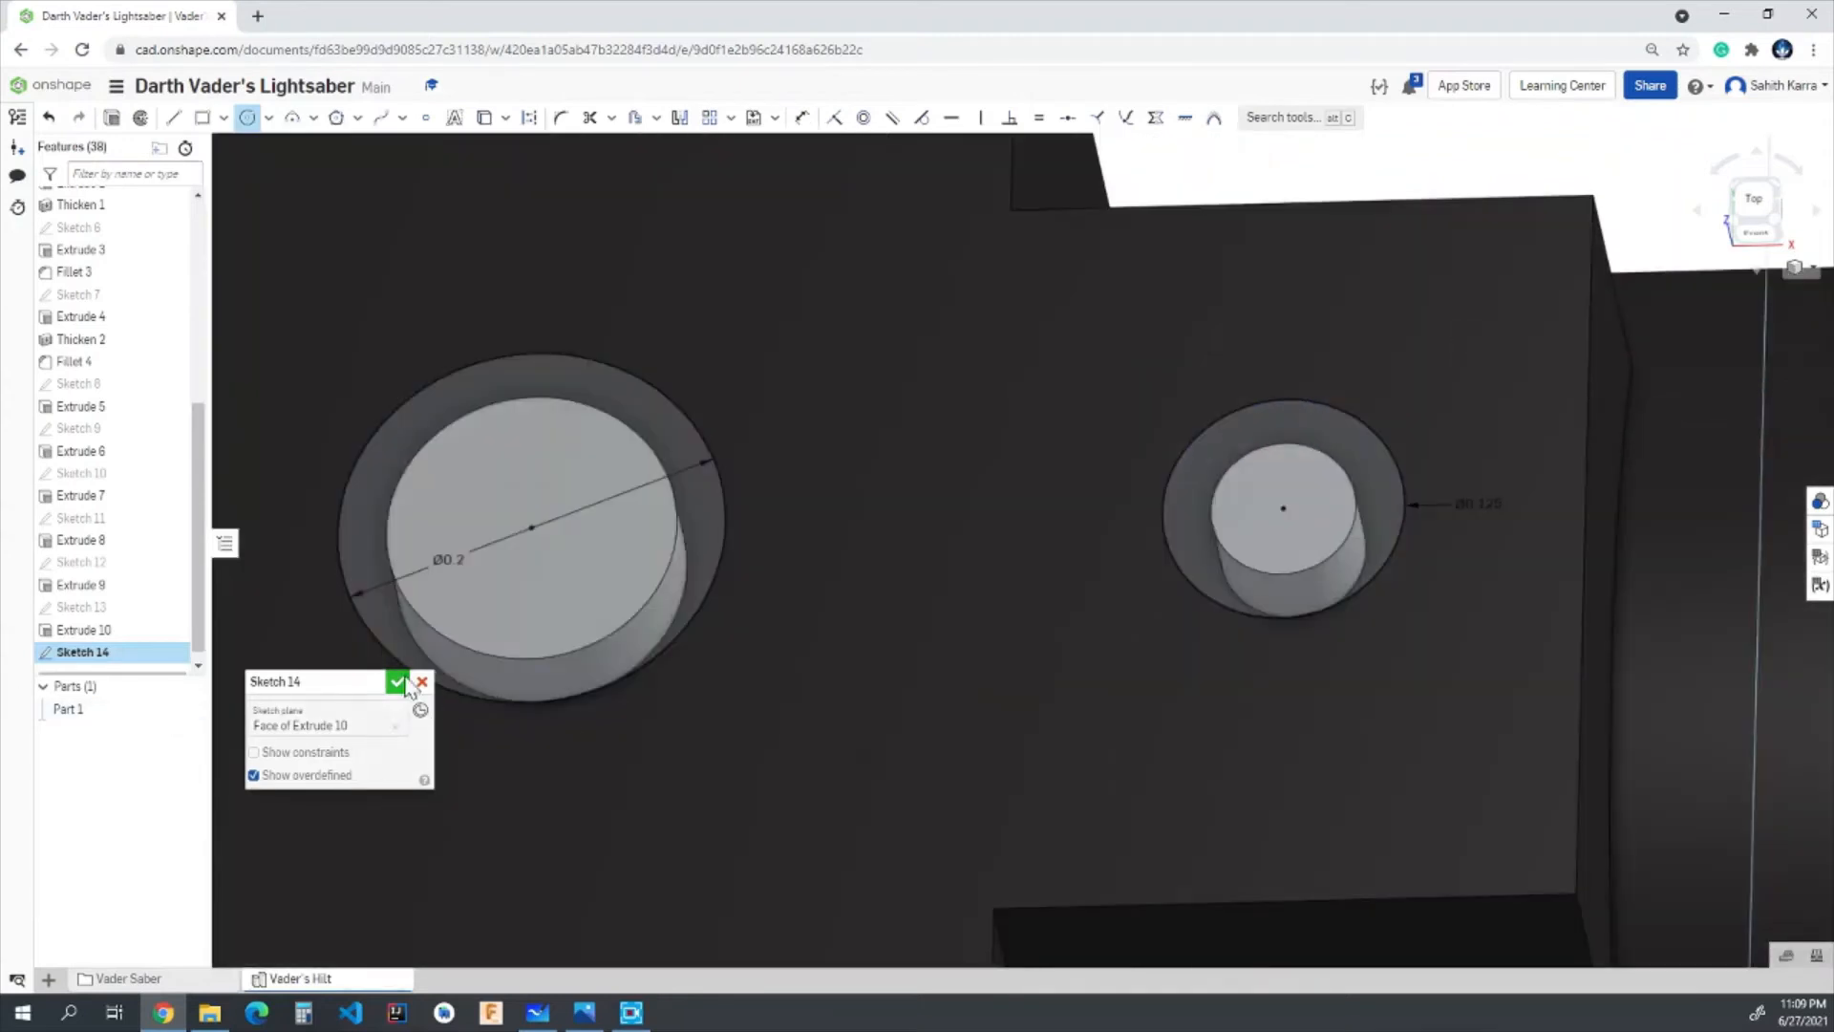
left_click(396, 682)
- Extrude both regions of the larger button's 0.2 in circle 0.05 in upward, adding them to the part
left_click(187, 116)
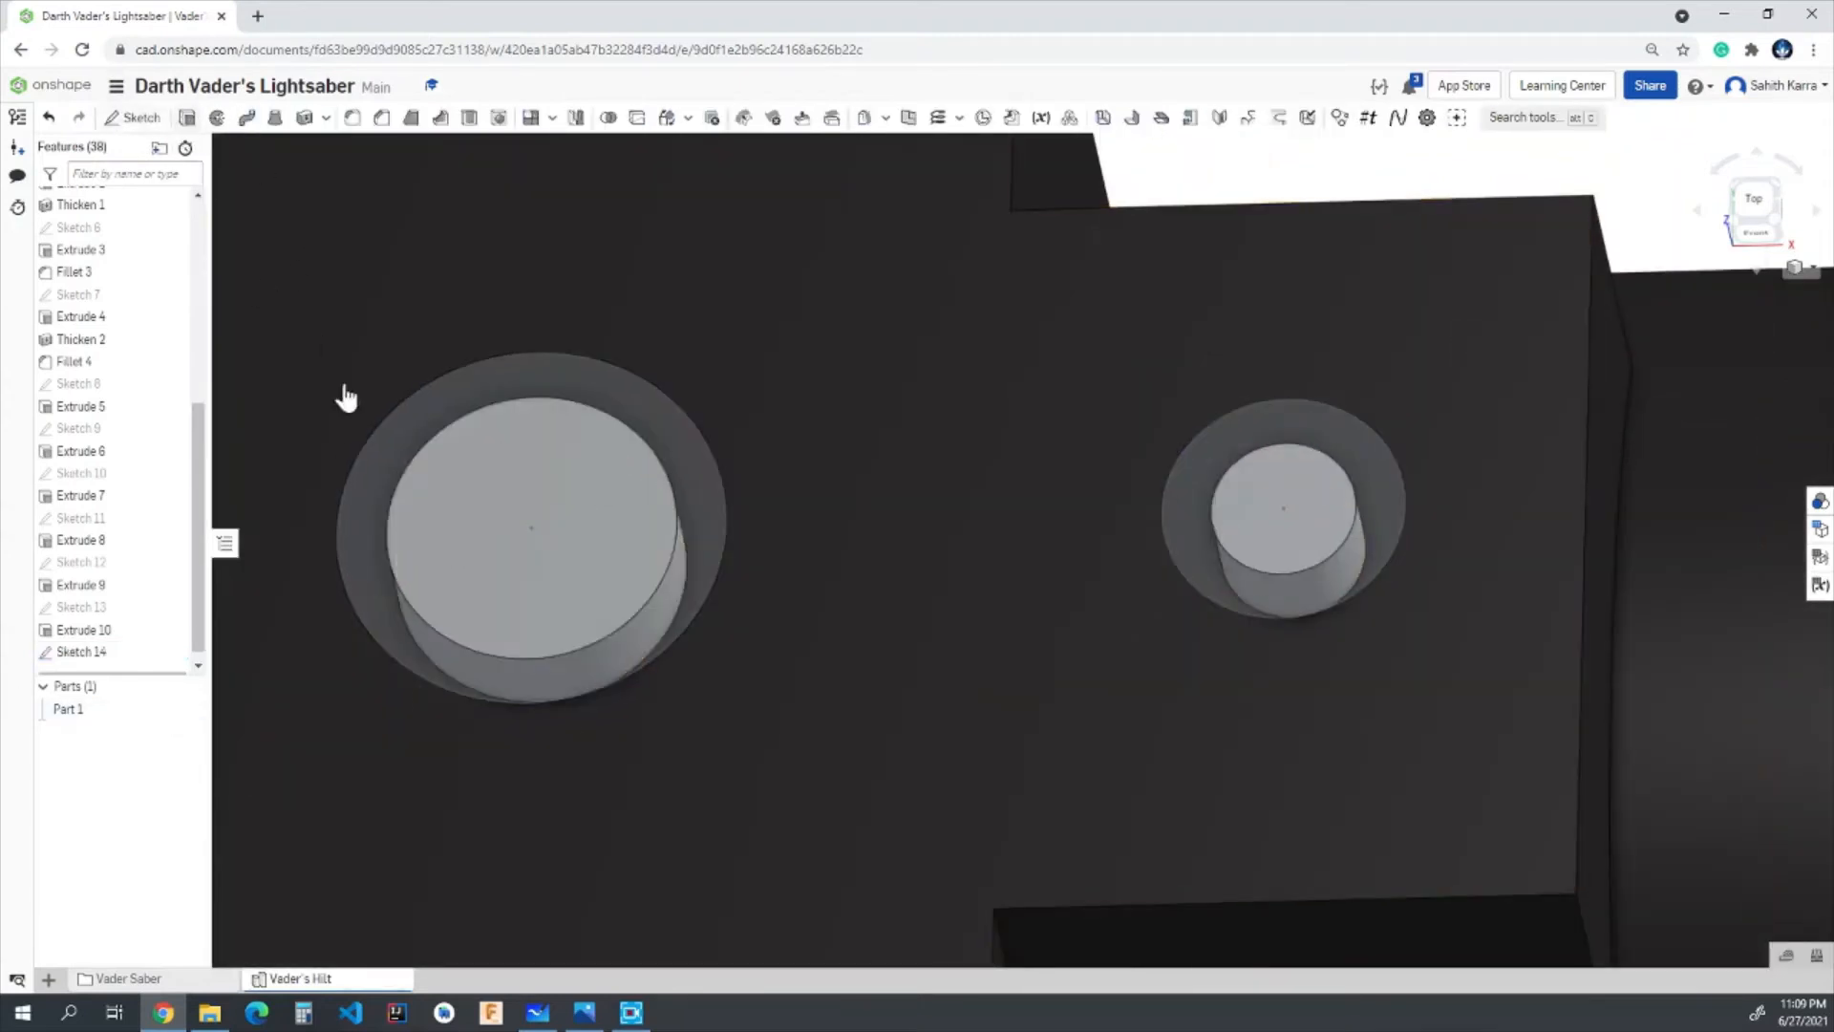
left_click(369, 514)
left_click(471, 516)
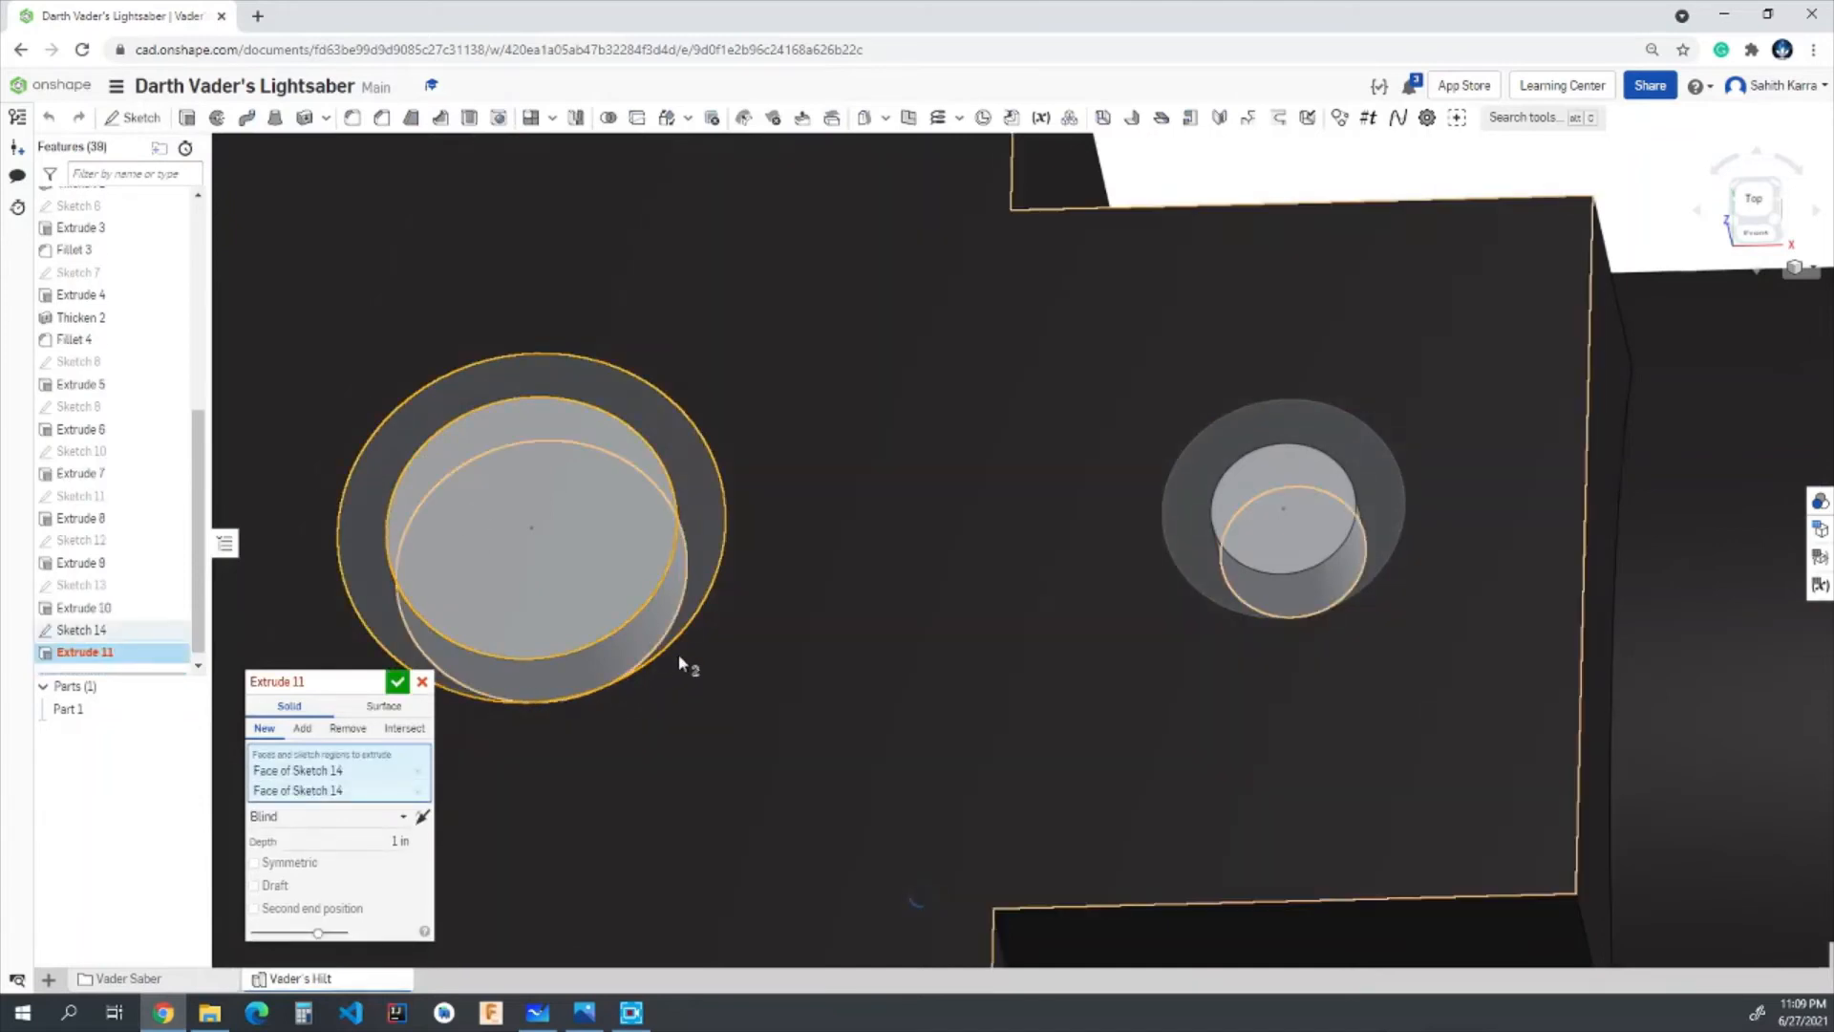
right_click_drag(702, 705, 740, 650)
left_click(372, 842)
type("1.2")
key("Return")
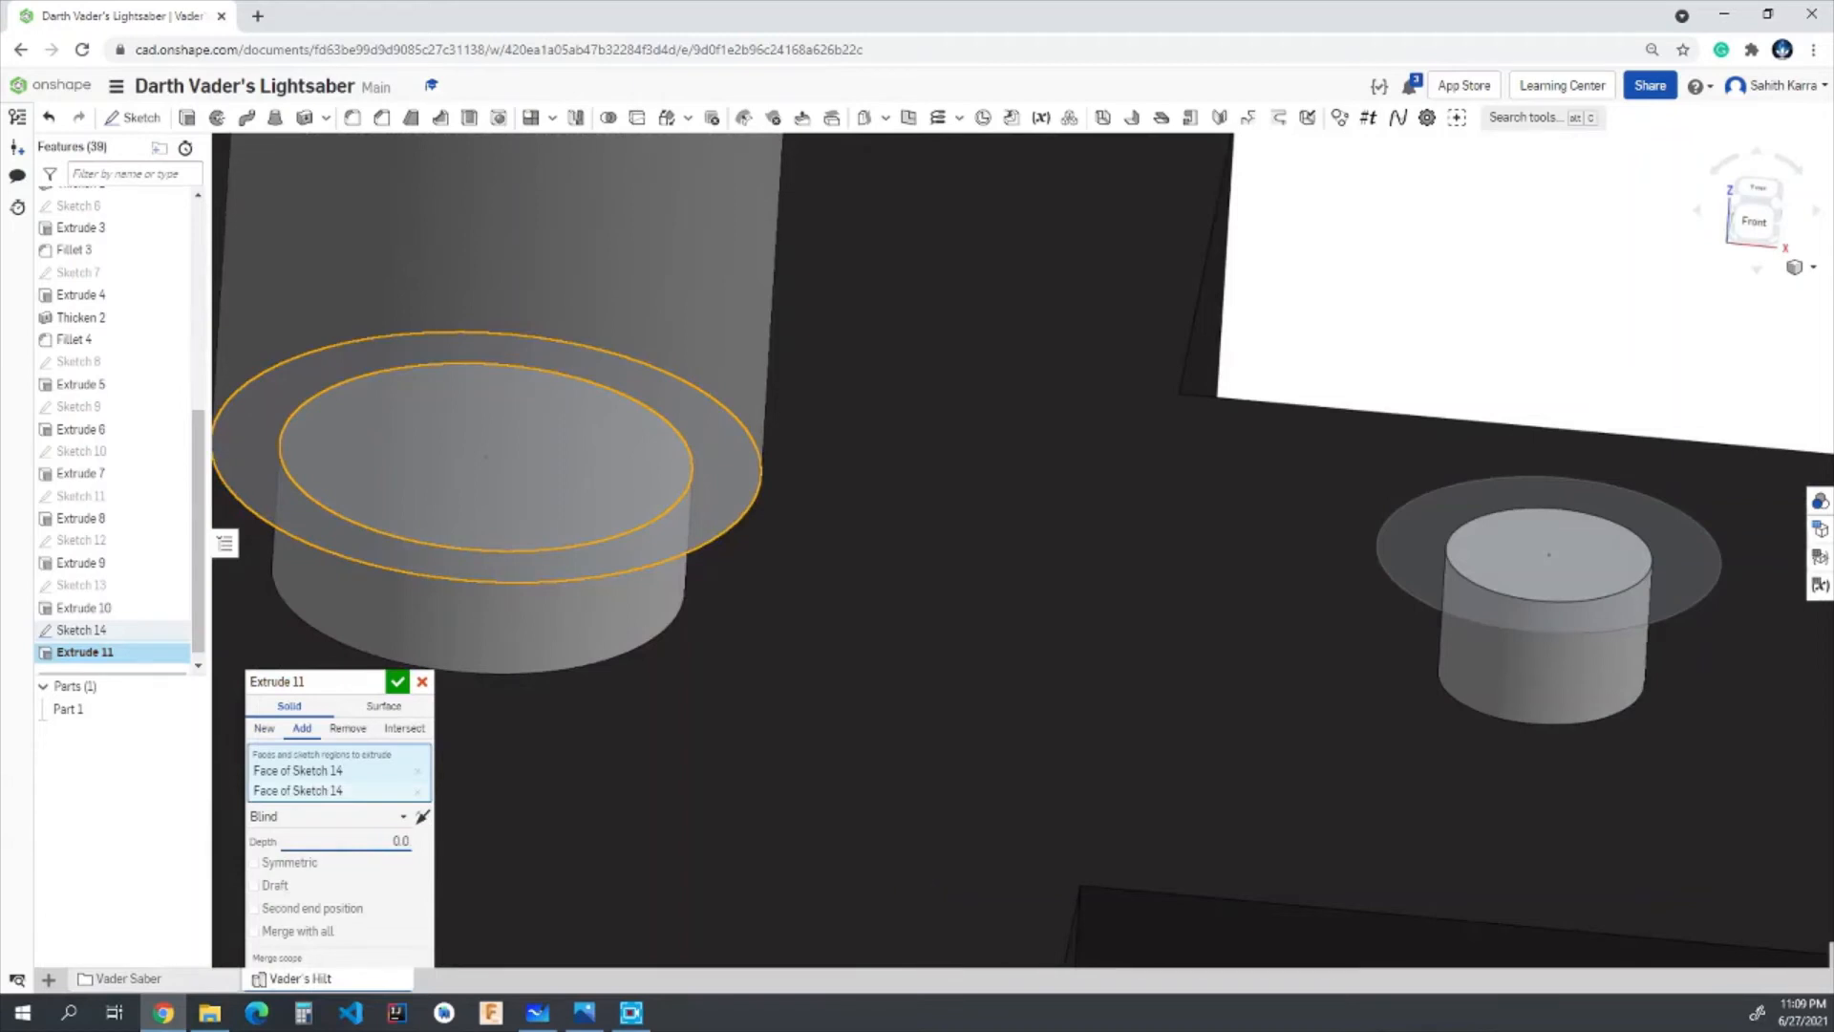
left_click(398, 684)
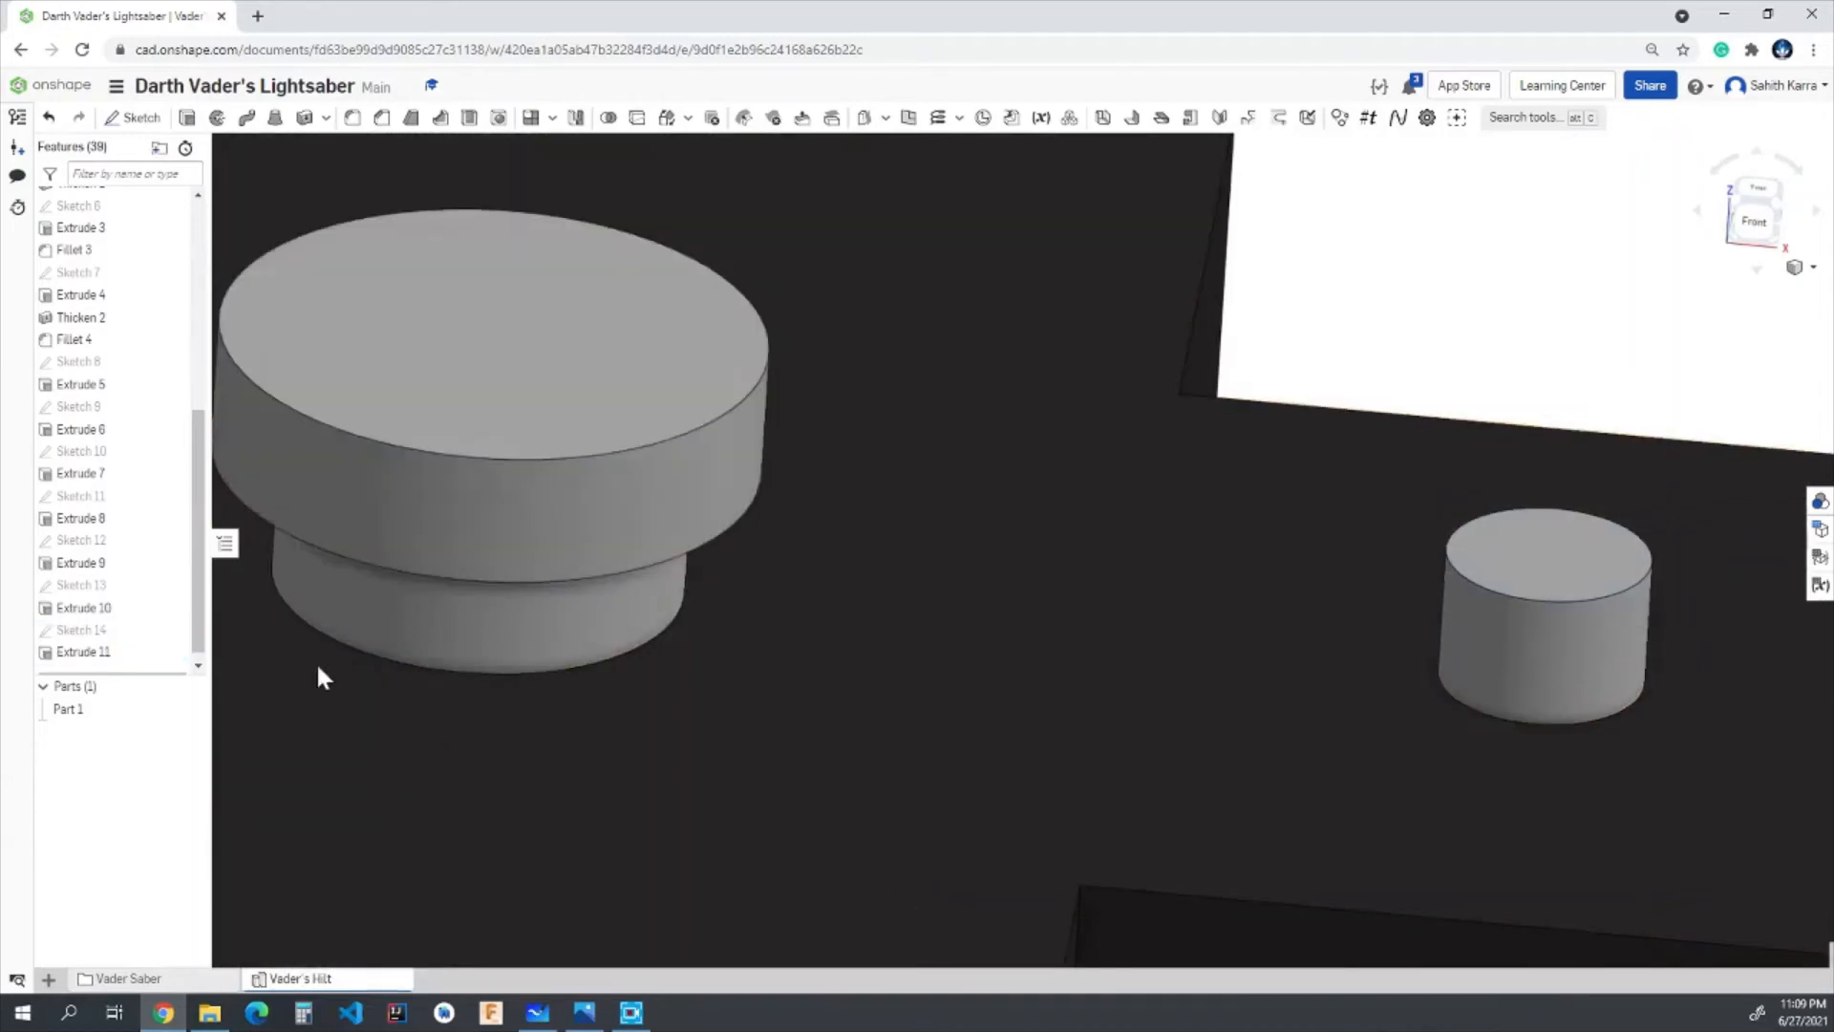
- Show Sketch 14, extrude the smaller button's 0.125 in circle 0.025 in upward as an addition, and hide the sketch again
left_click(187, 117)
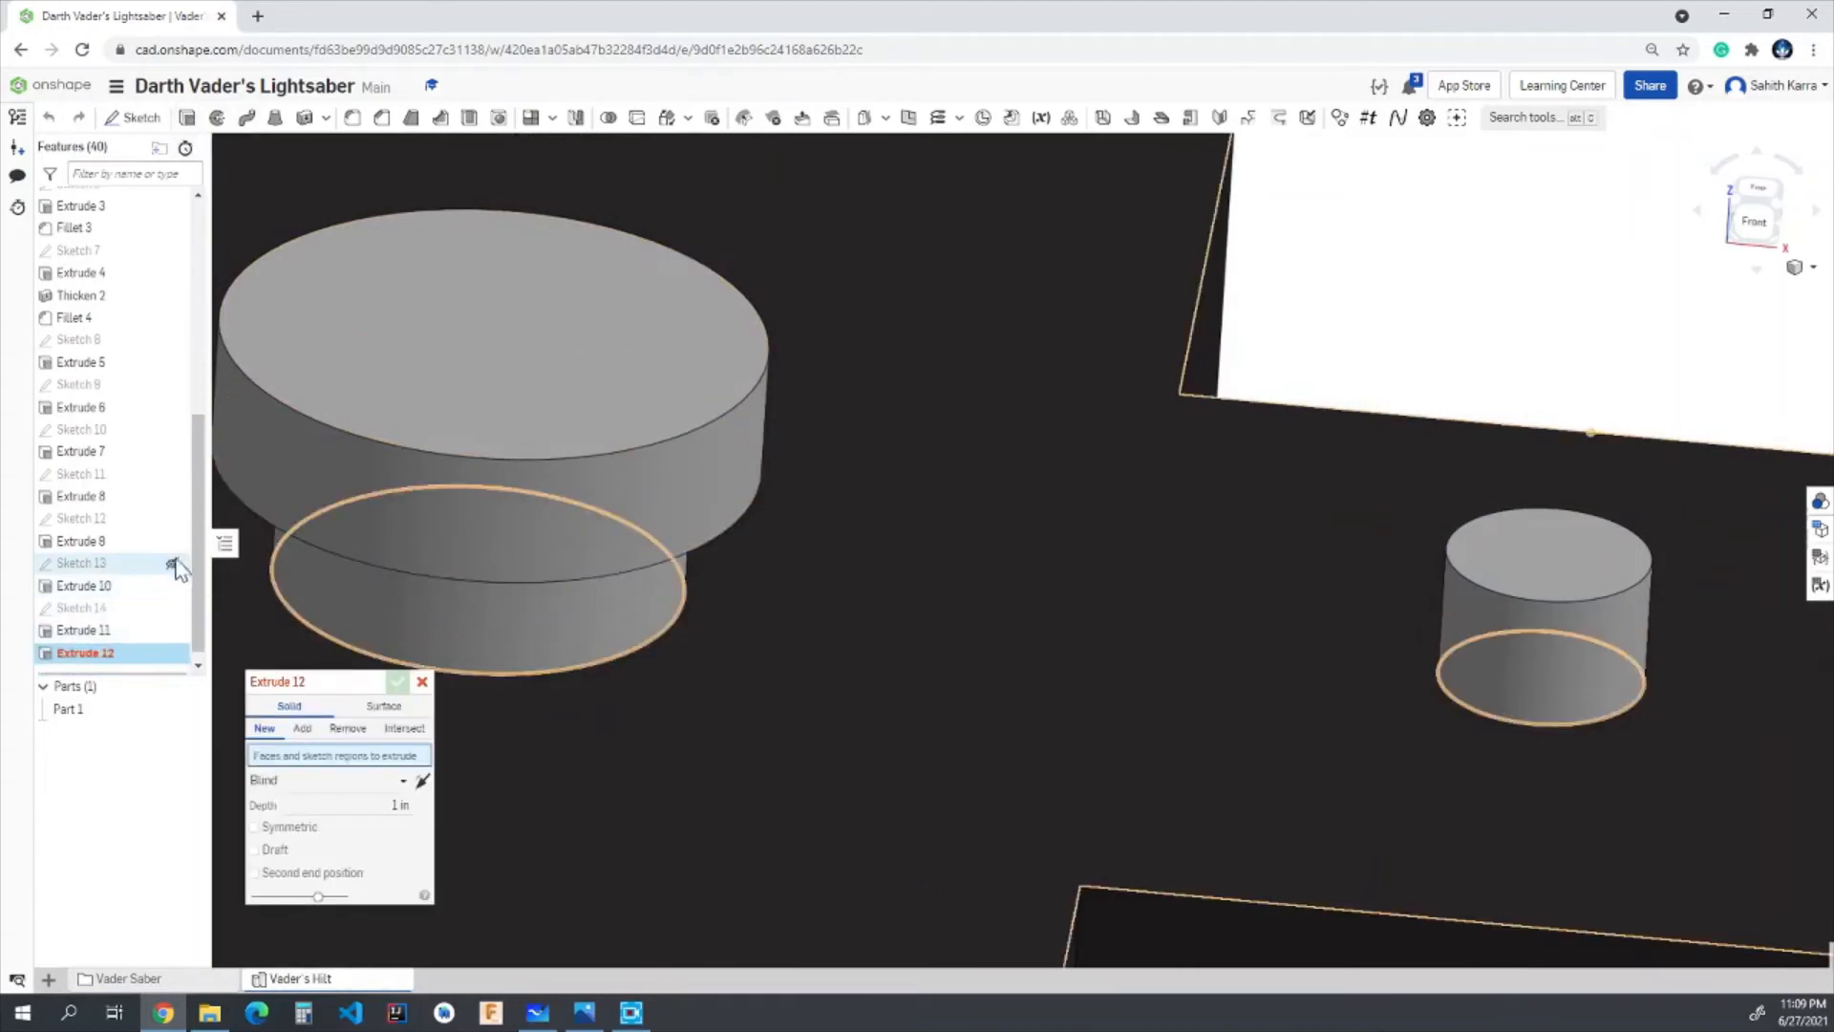
left_click(172, 609)
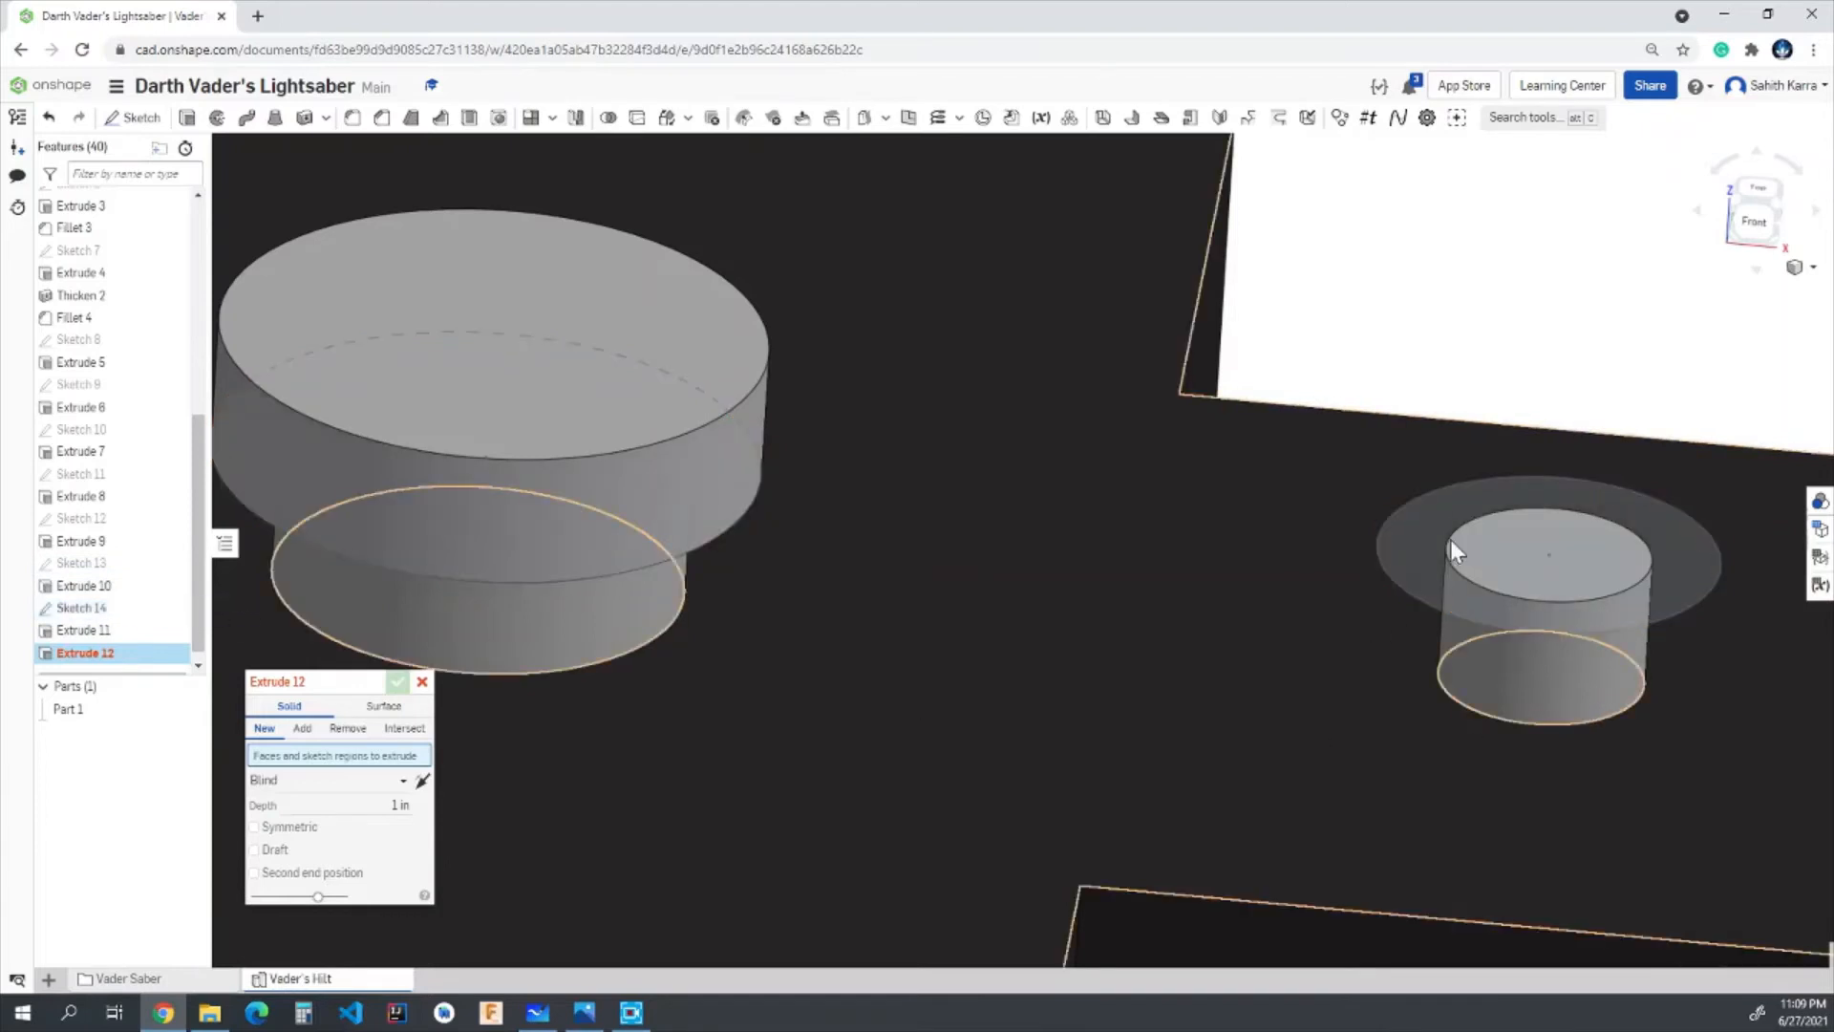
left_click(1431, 535)
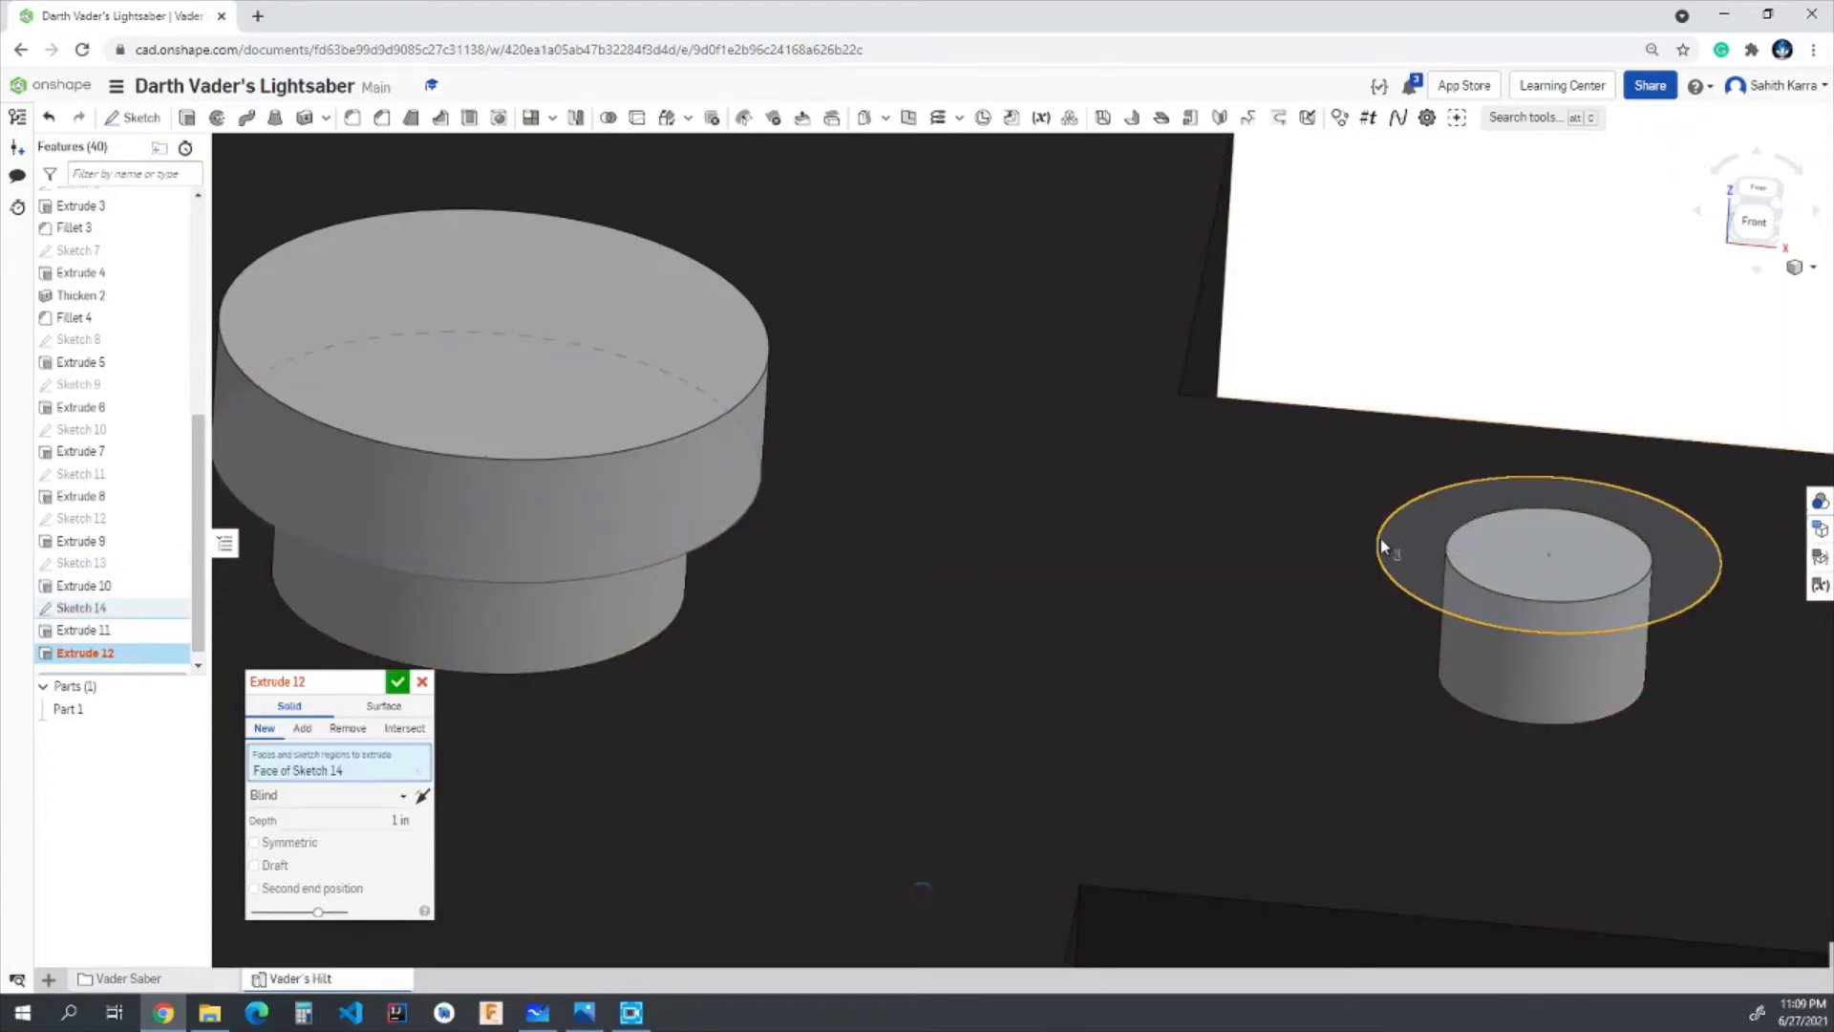
scroll(1380, 543, "down", 5)
right_click_drag(1380, 544, 1352, 585)
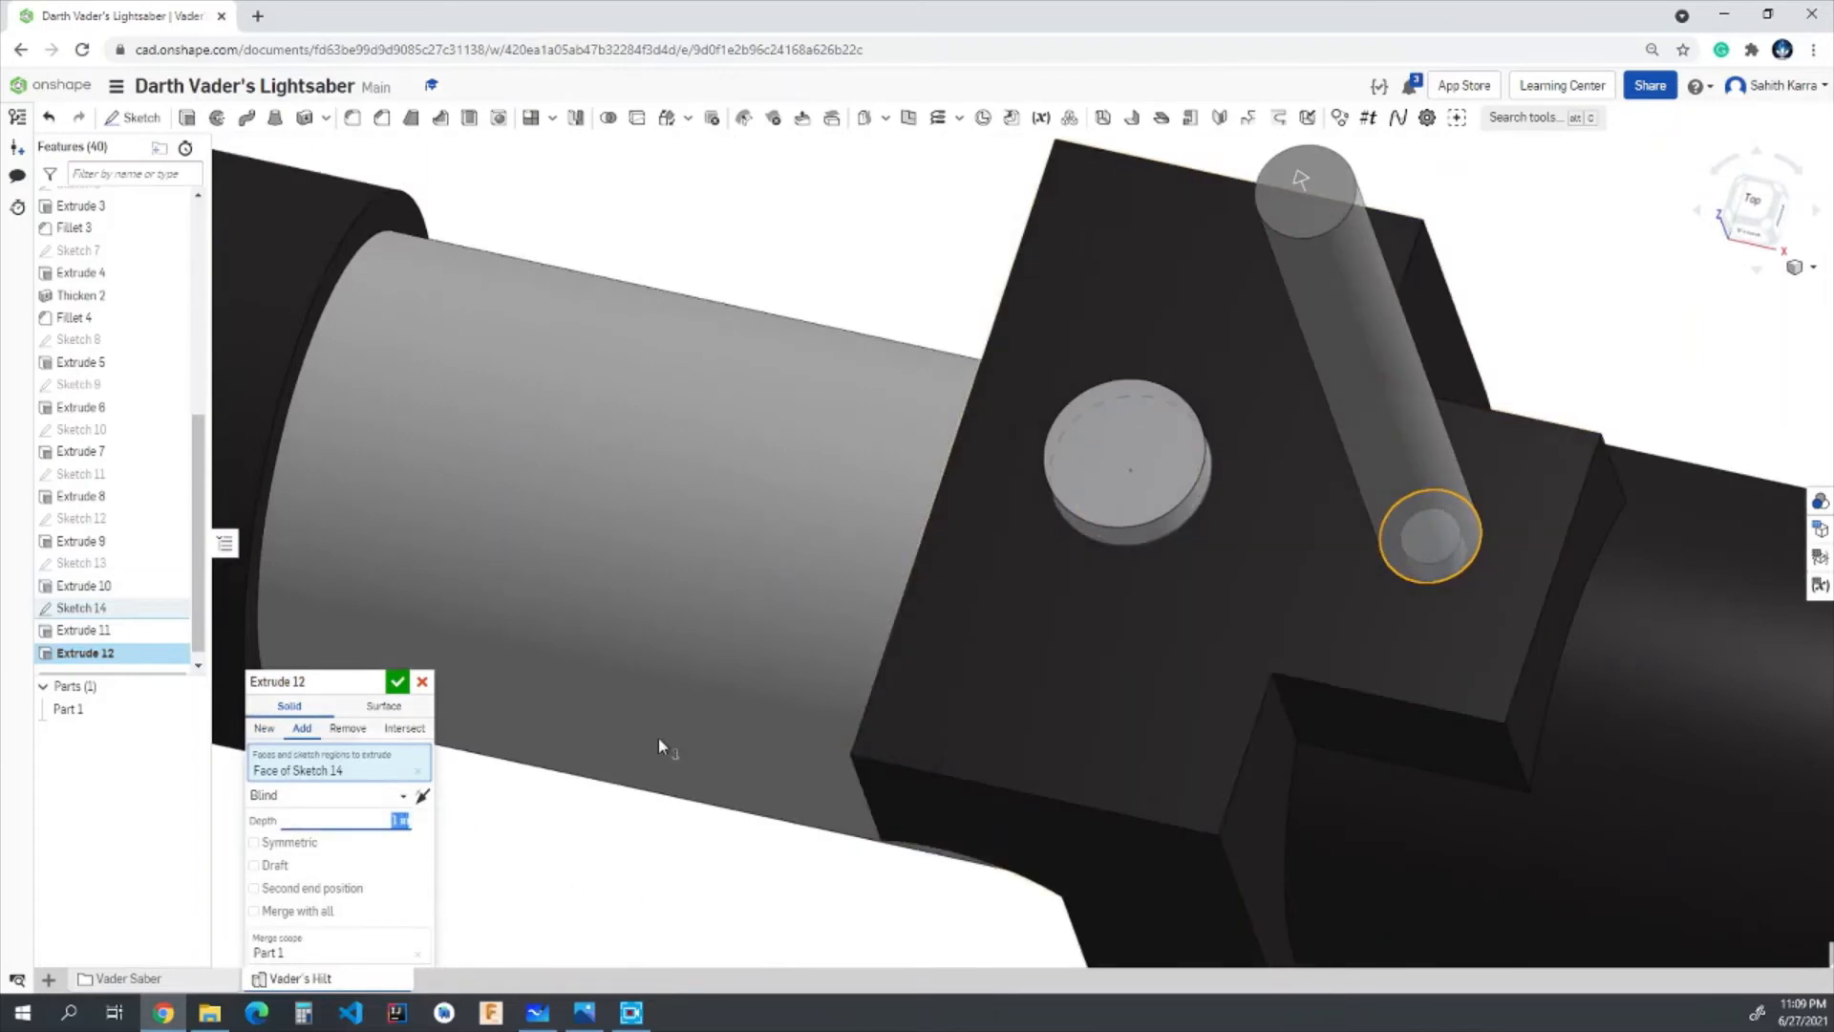
type("0.025")
key("Return")
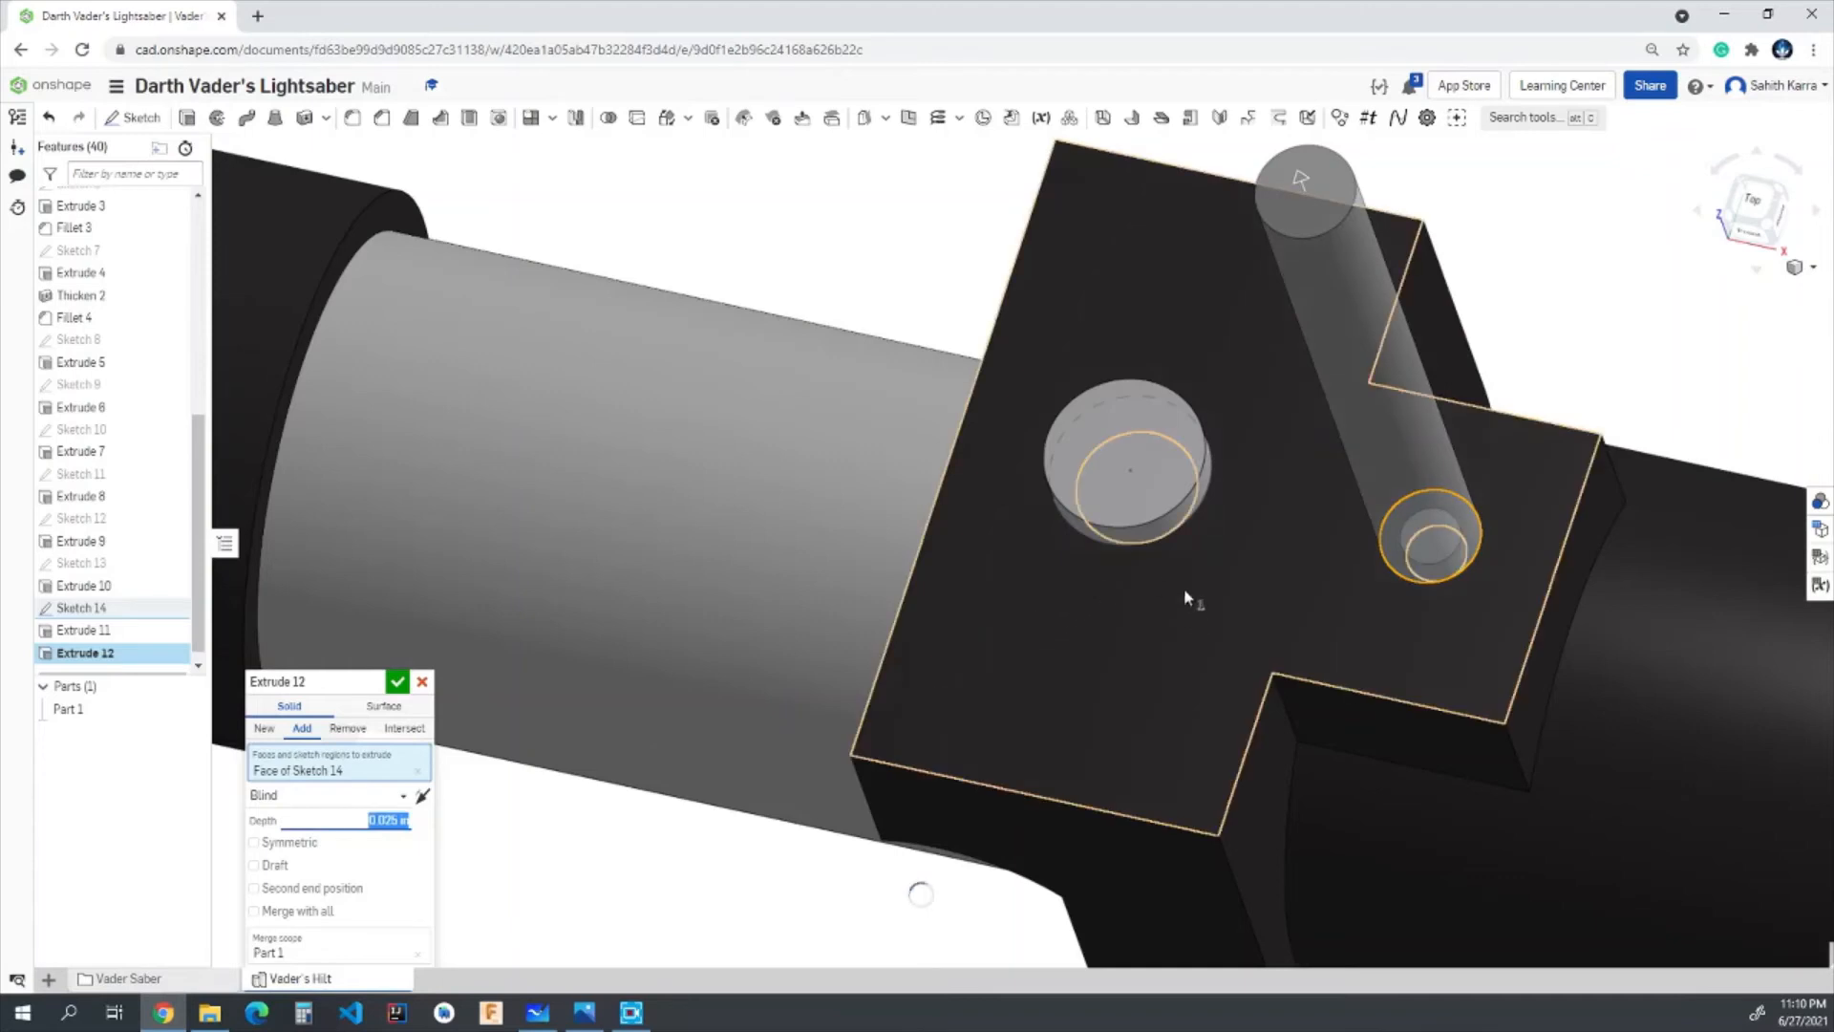
right_click_drag(1192, 646, 1201, 563)
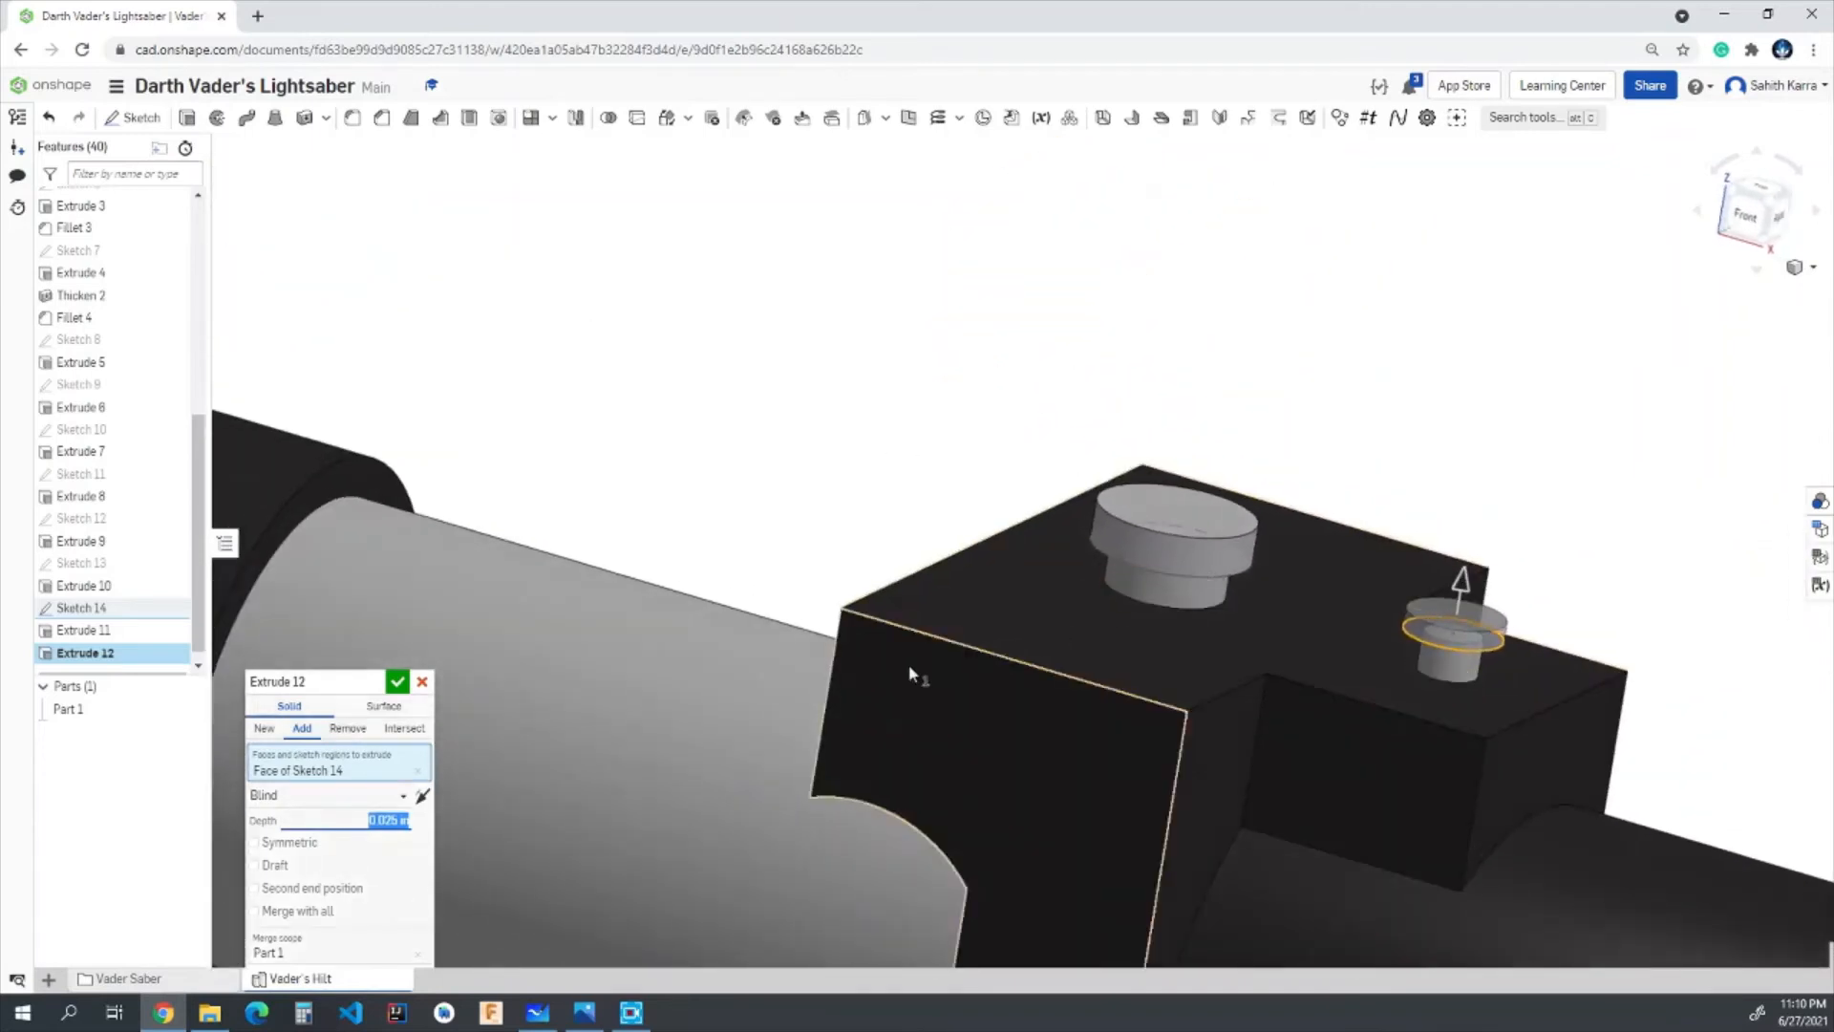
left_click(398, 681)
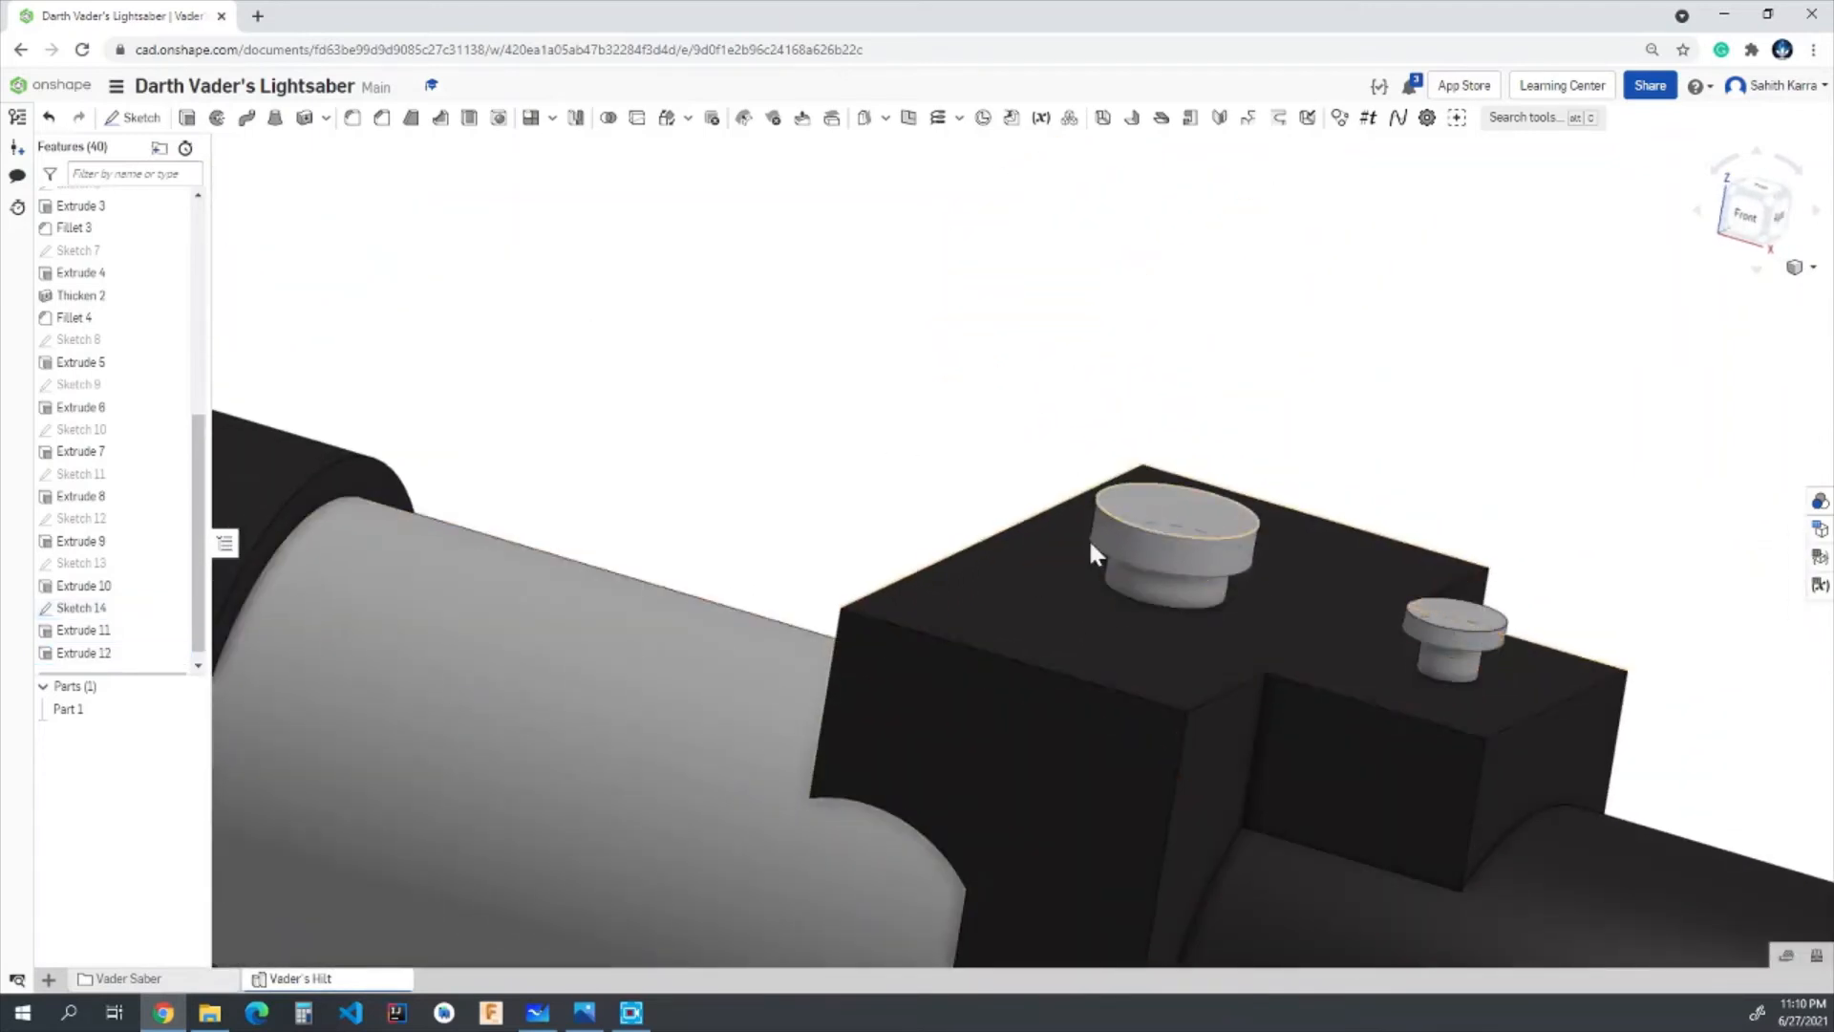
left_click(173, 609)
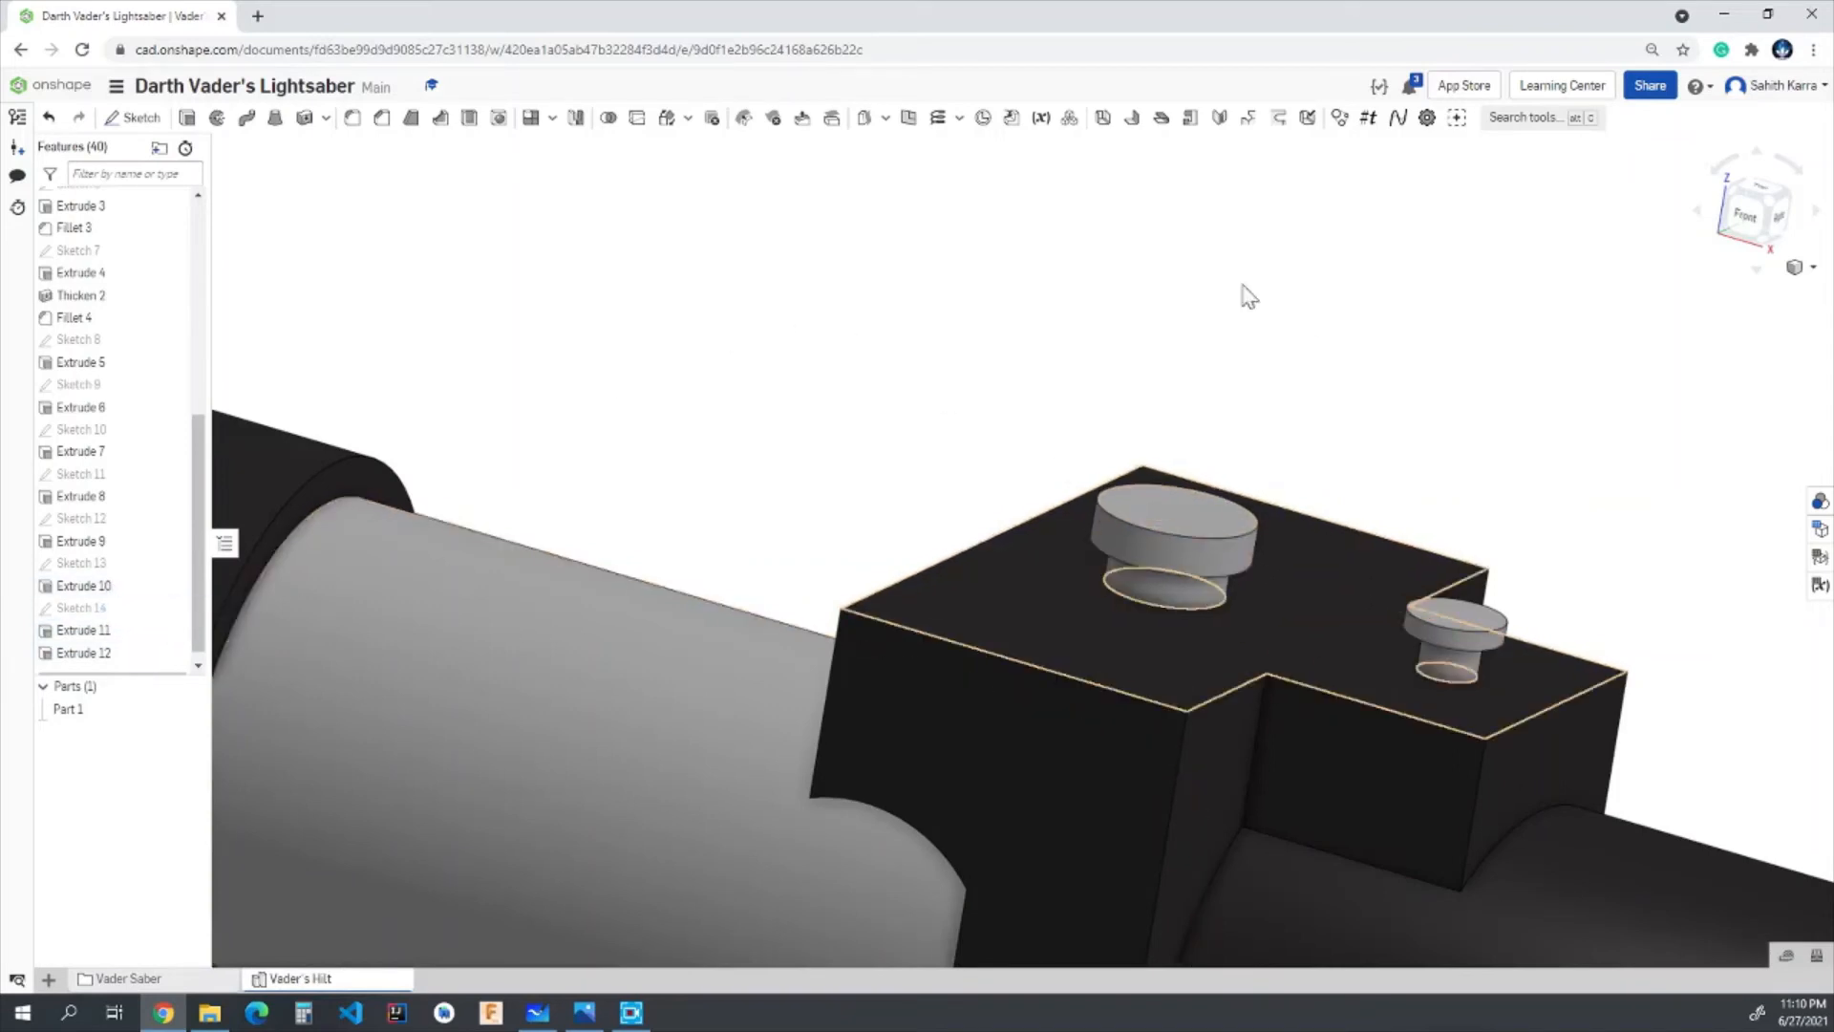
- Fillet the base edges of both buttons, where they meet the block, with a 0.01 in radius
mouse_move(1395, 547)
right_mouse_down()
mouse_move(1372, 500)
mouse_move(1407, 535)
right_mouse_up()
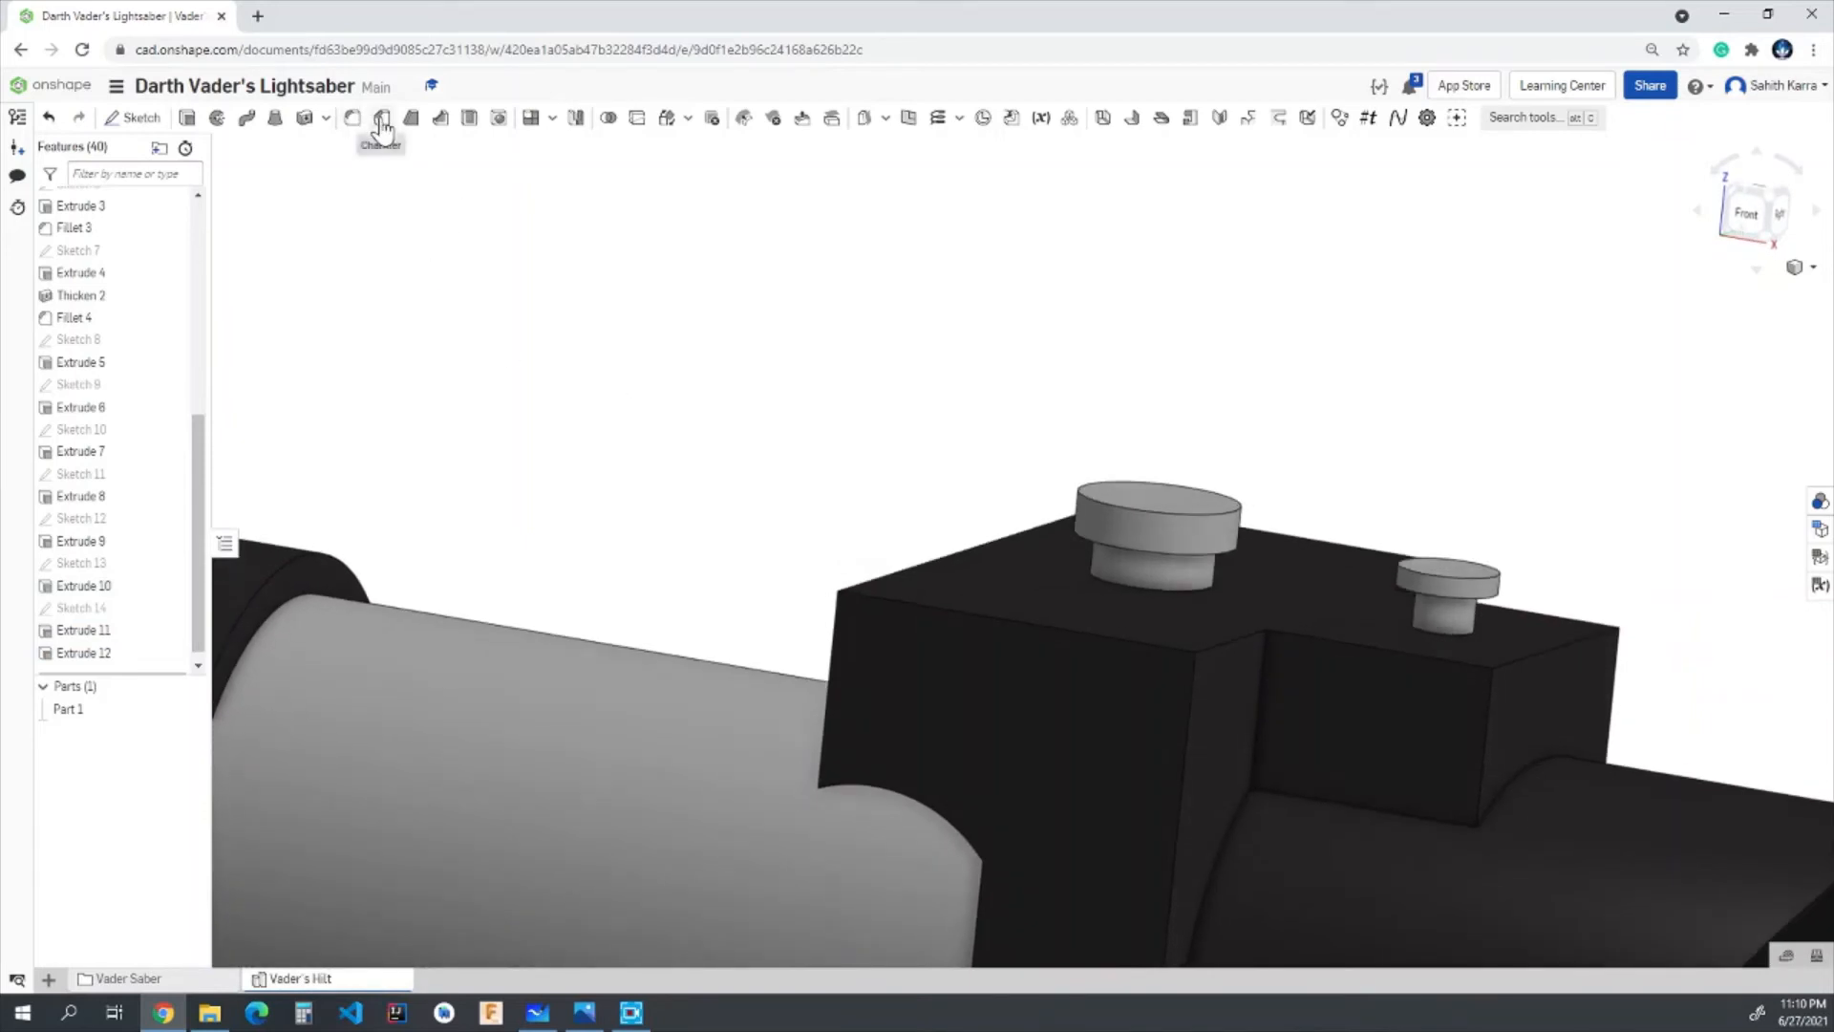
left_click(351, 118)
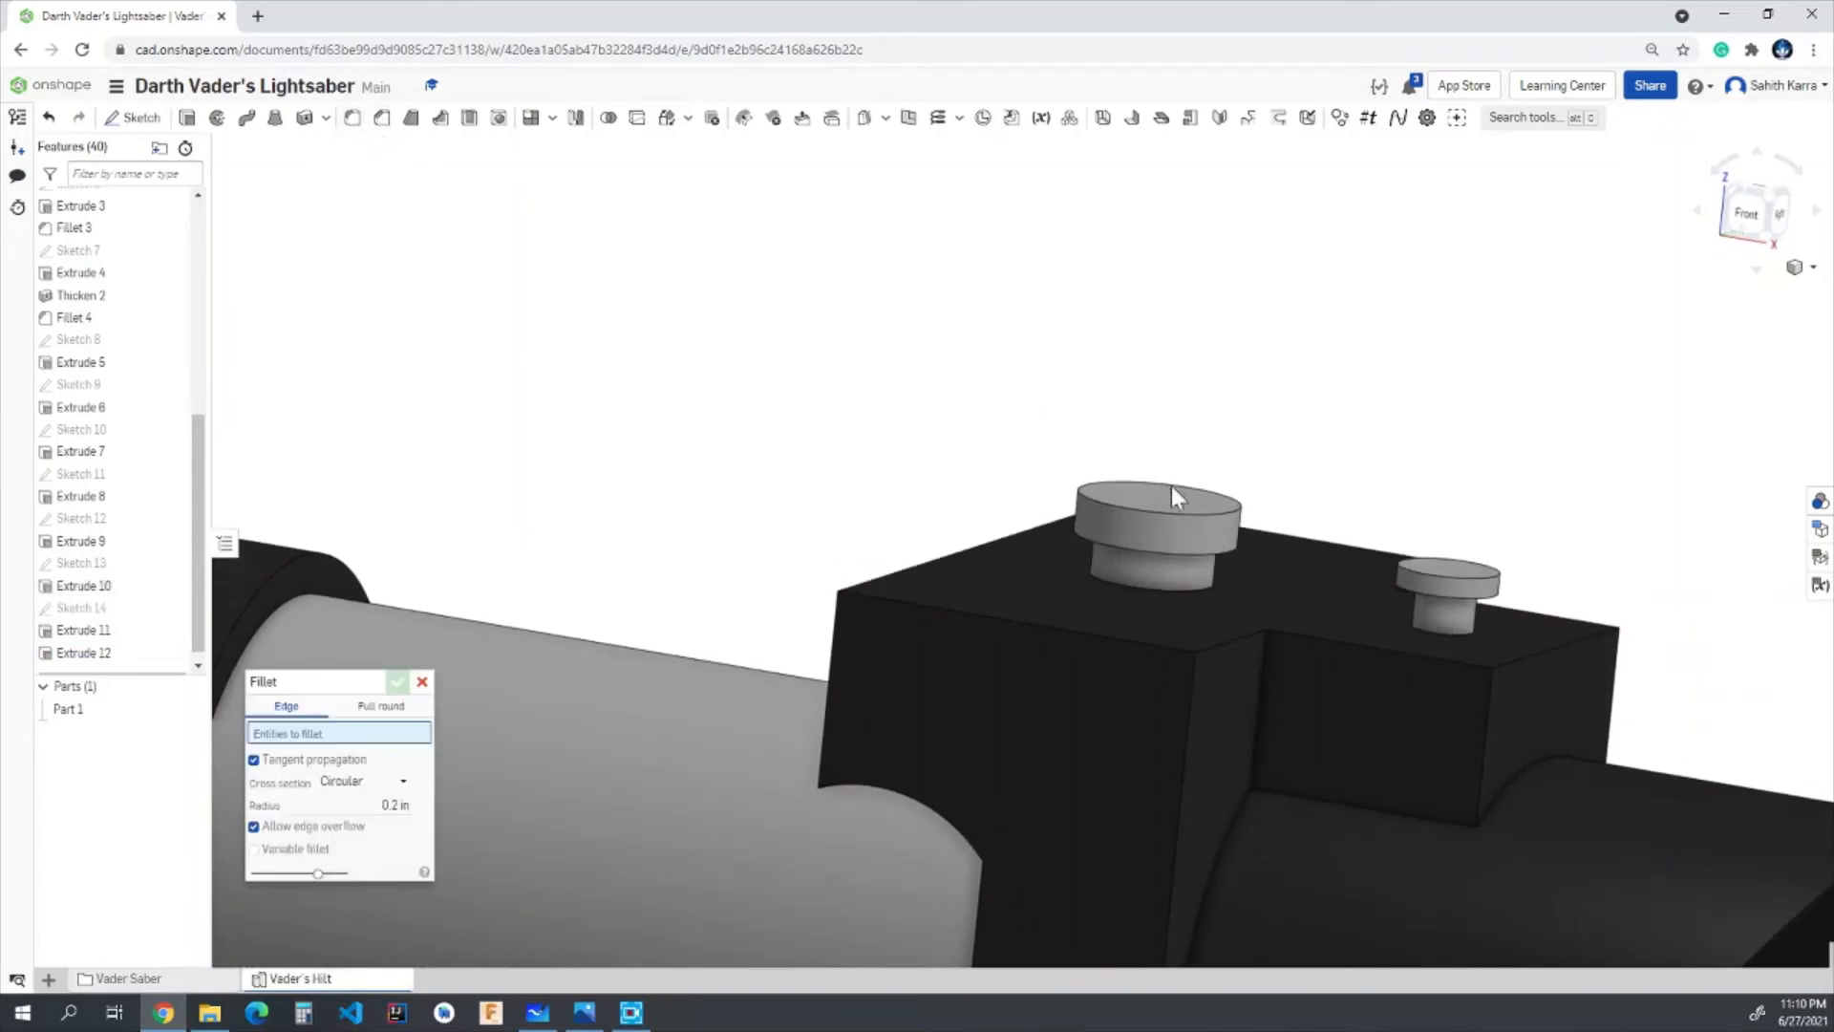
scroll(1179, 583, "up", 3)
left_click(1175, 589)
left_click(1184, 596)
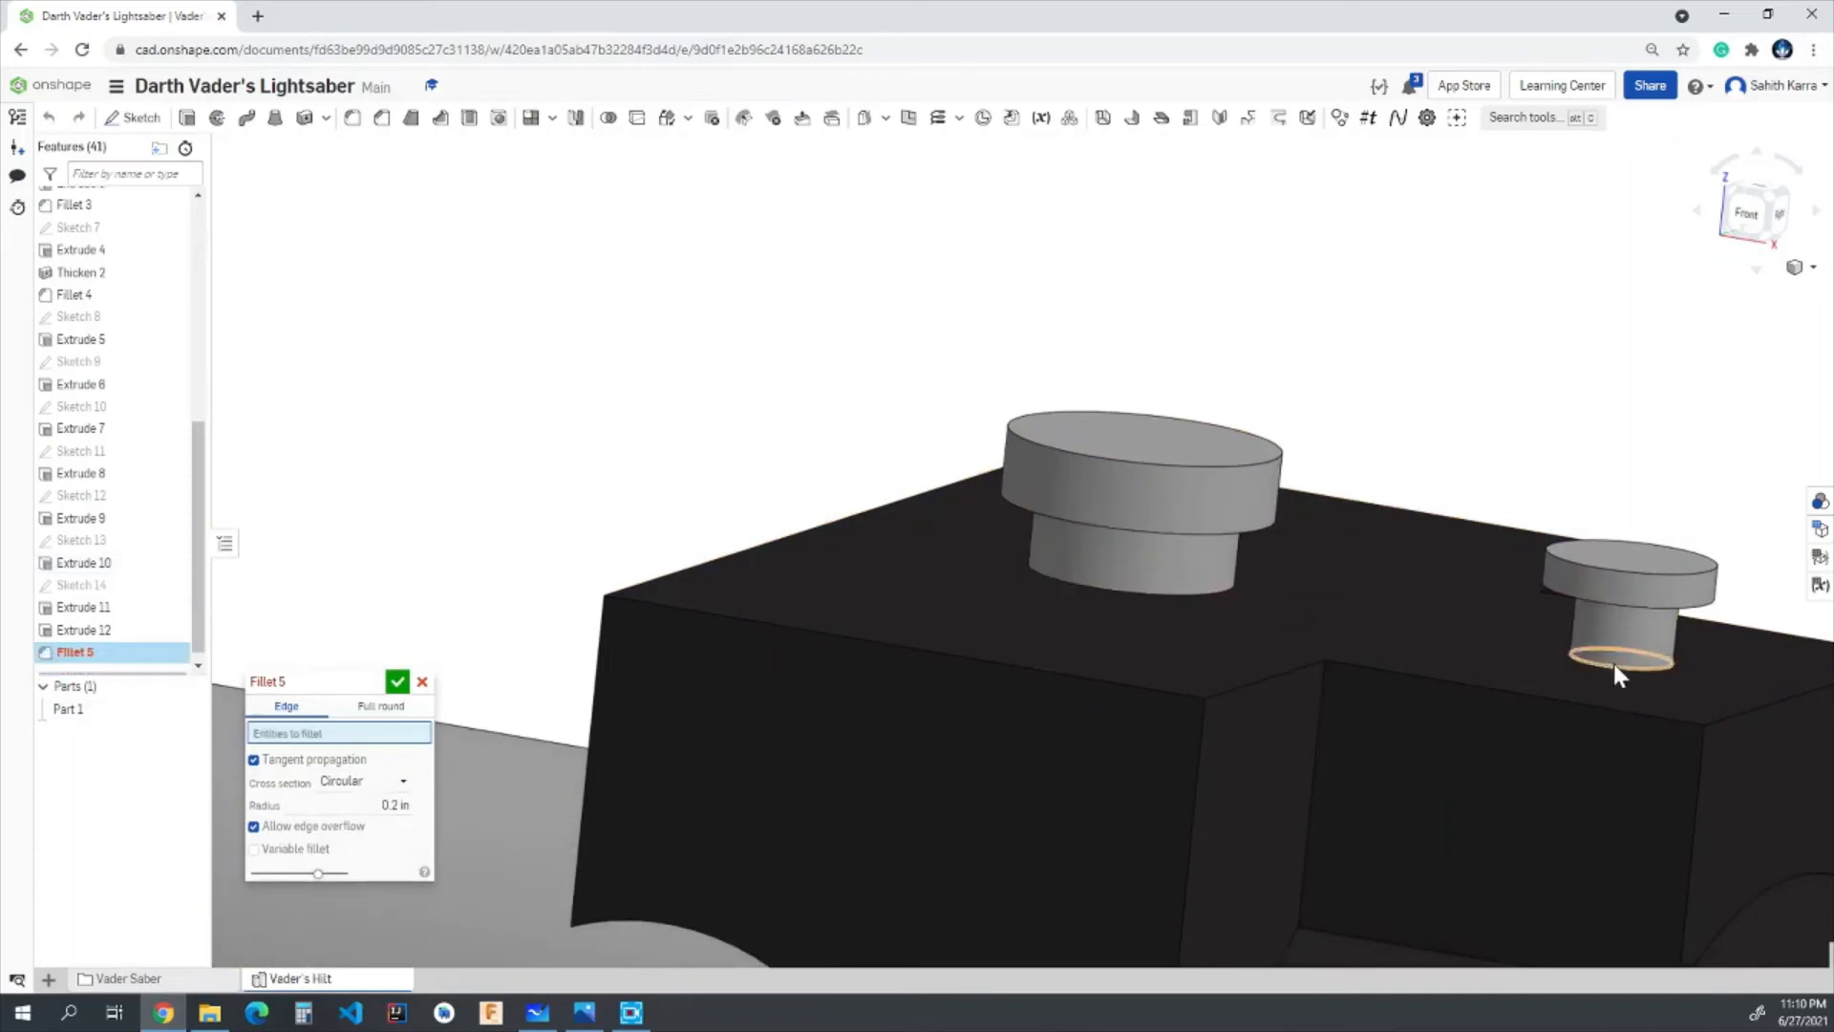
left_click(1612, 666)
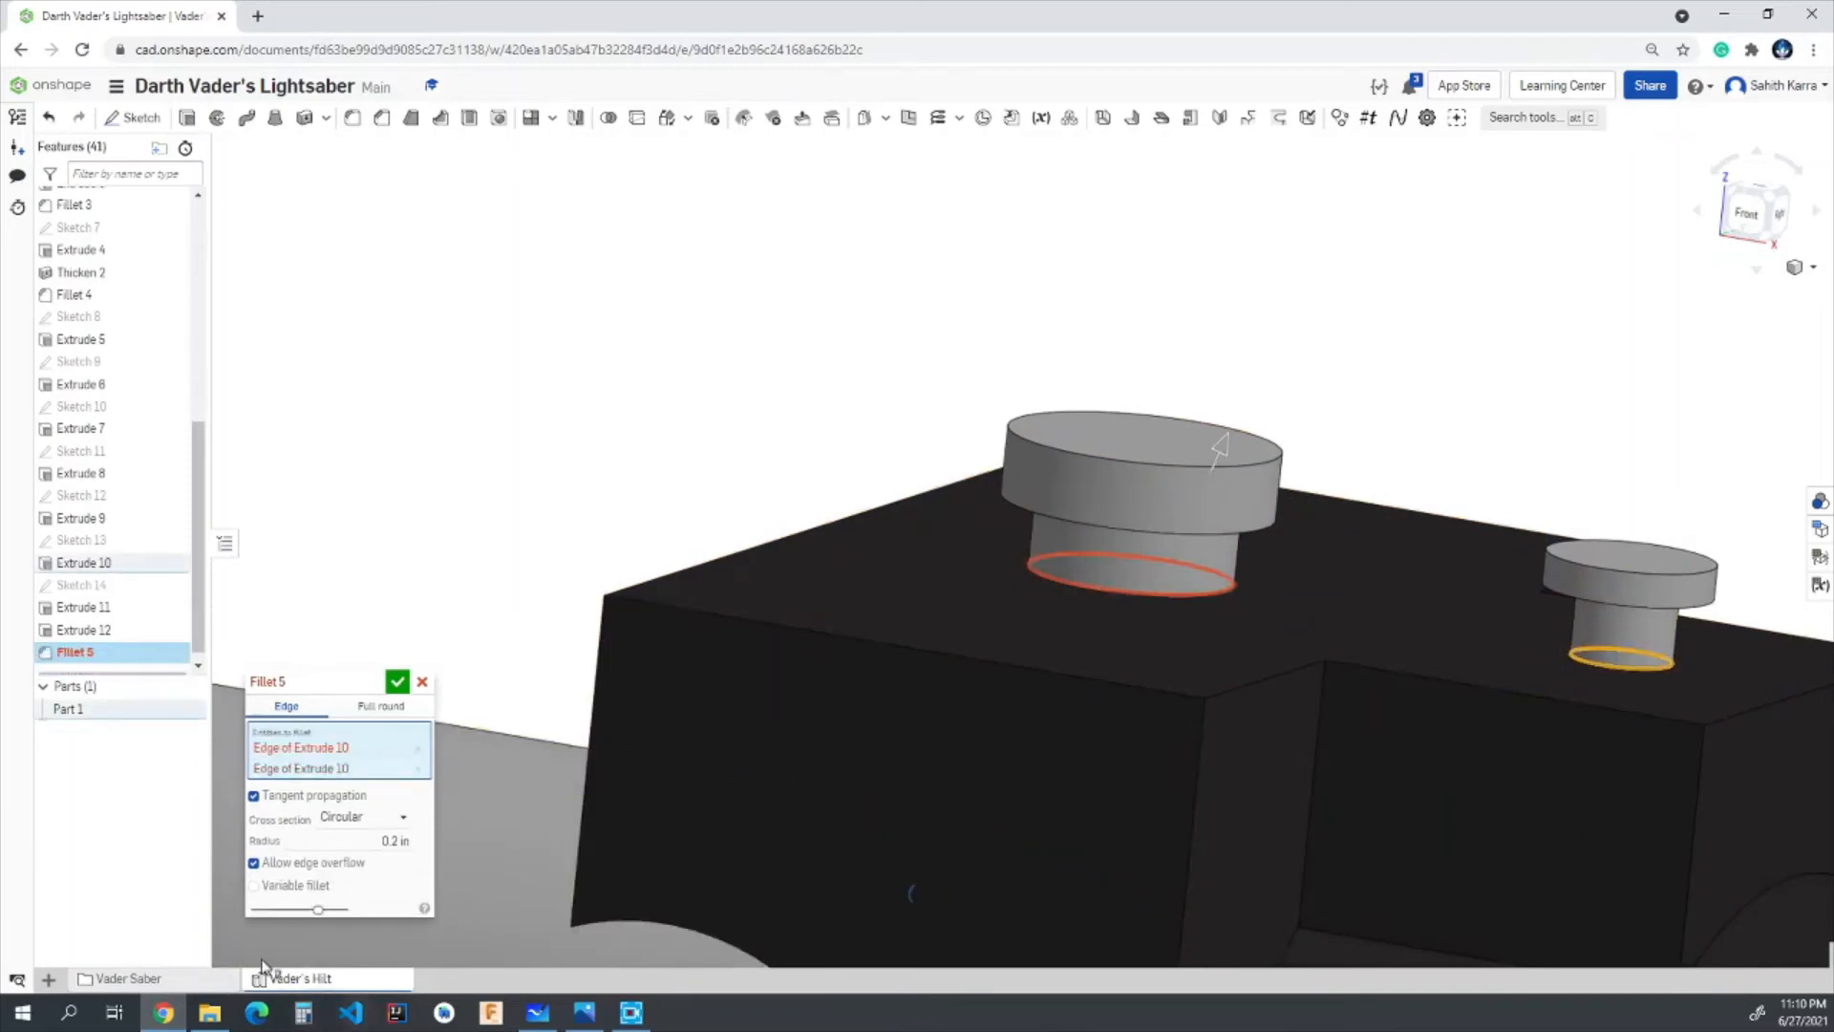
left_click(395, 841)
type("01")
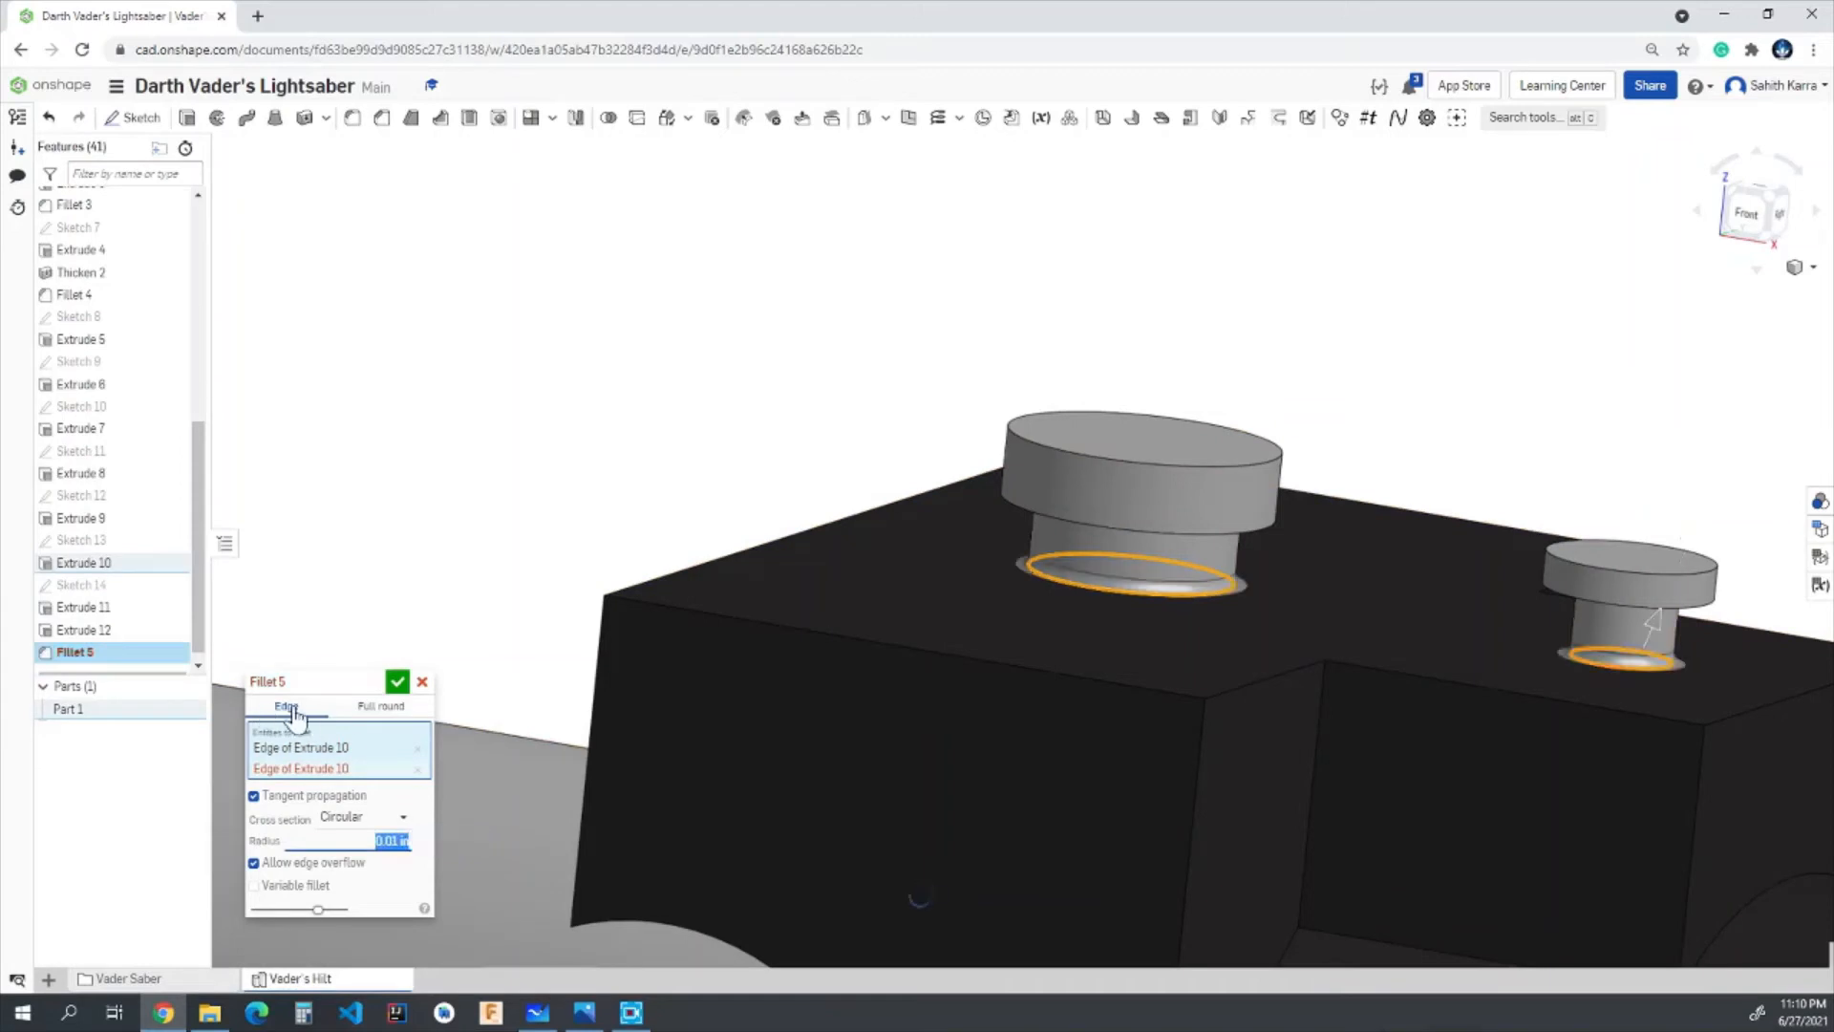
left_click(398, 681)
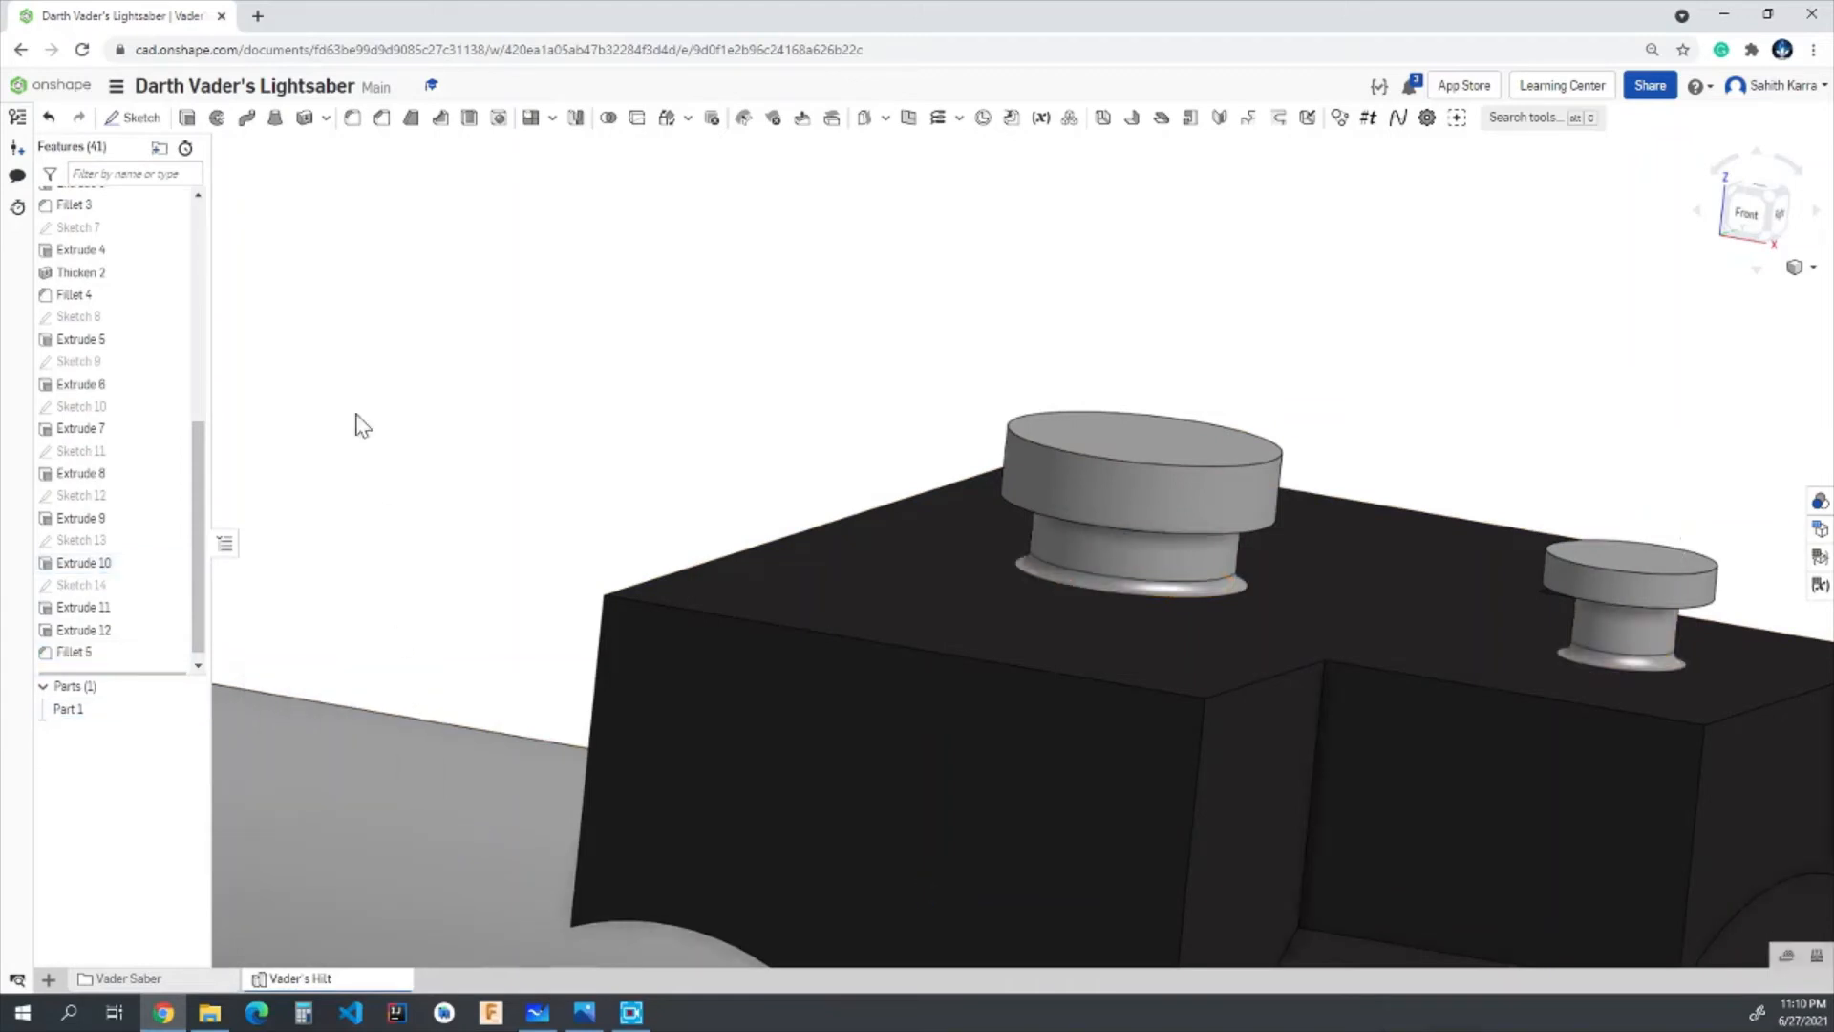
- Fillet the lower outer edge of the larger button's cap with a 0.05 in radius
left_click(353, 117)
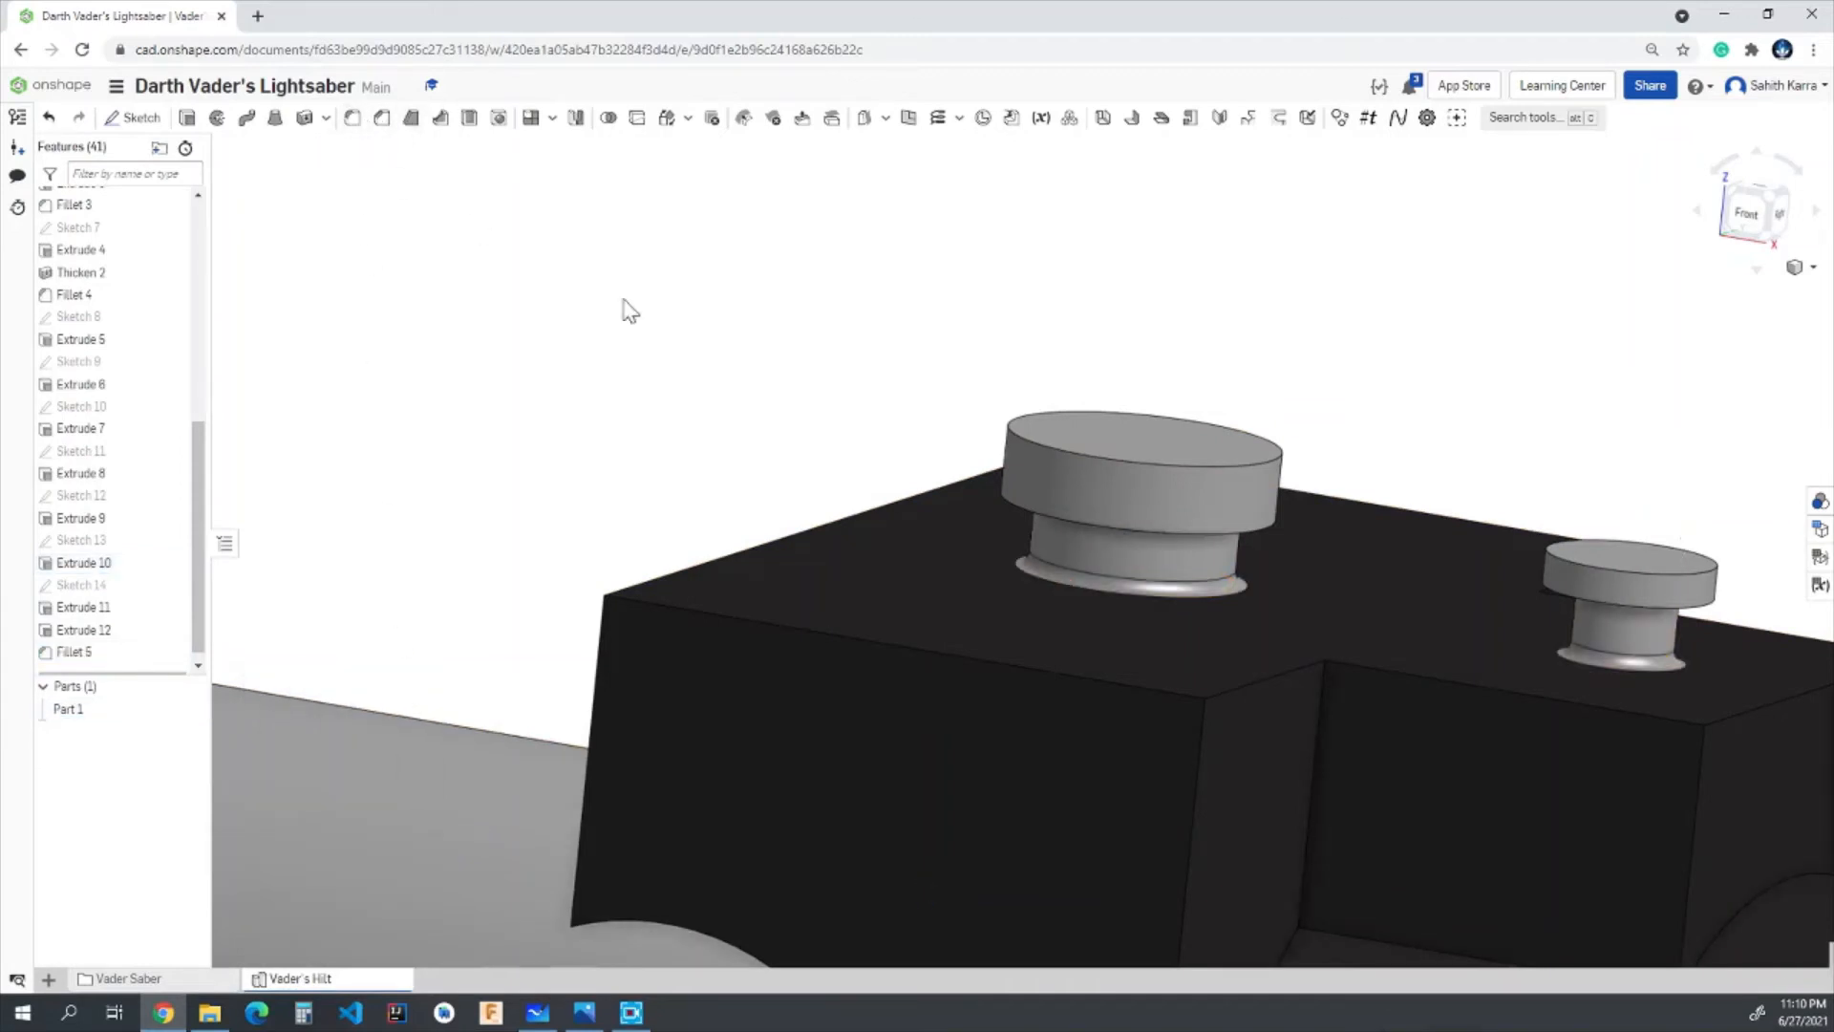
left_click(1121, 529)
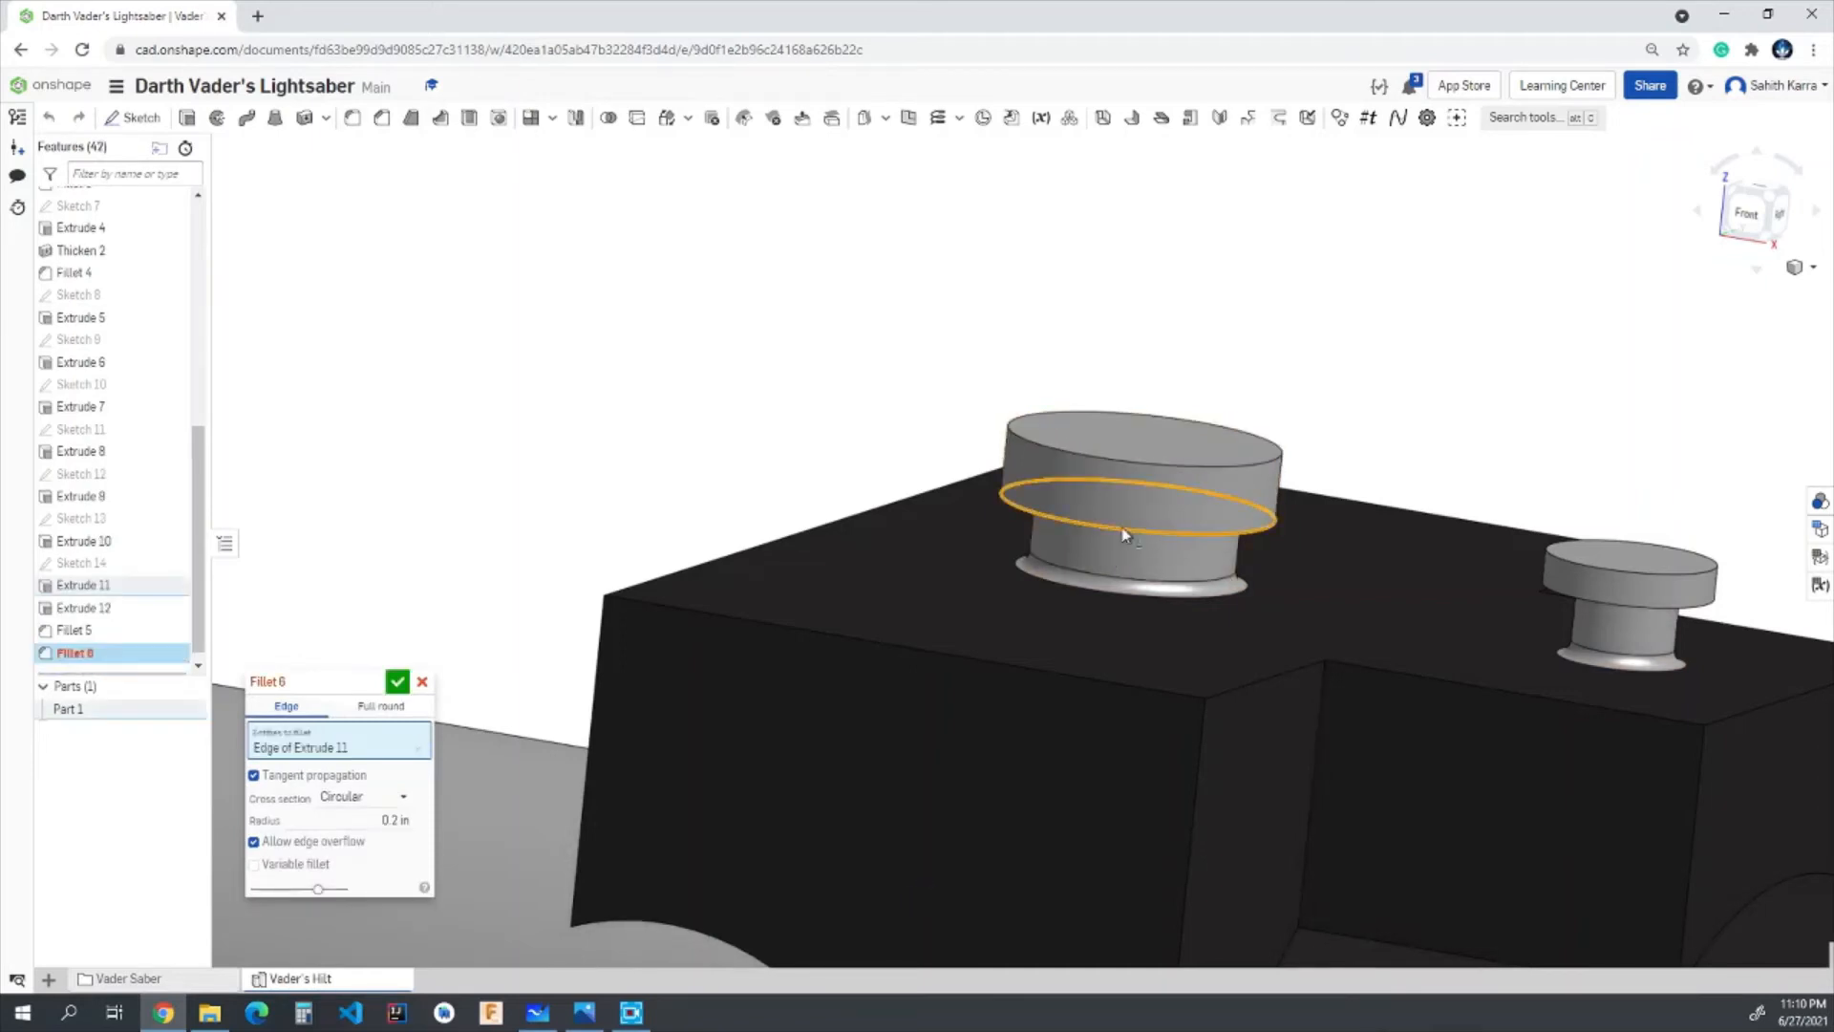
left_click(396, 819)
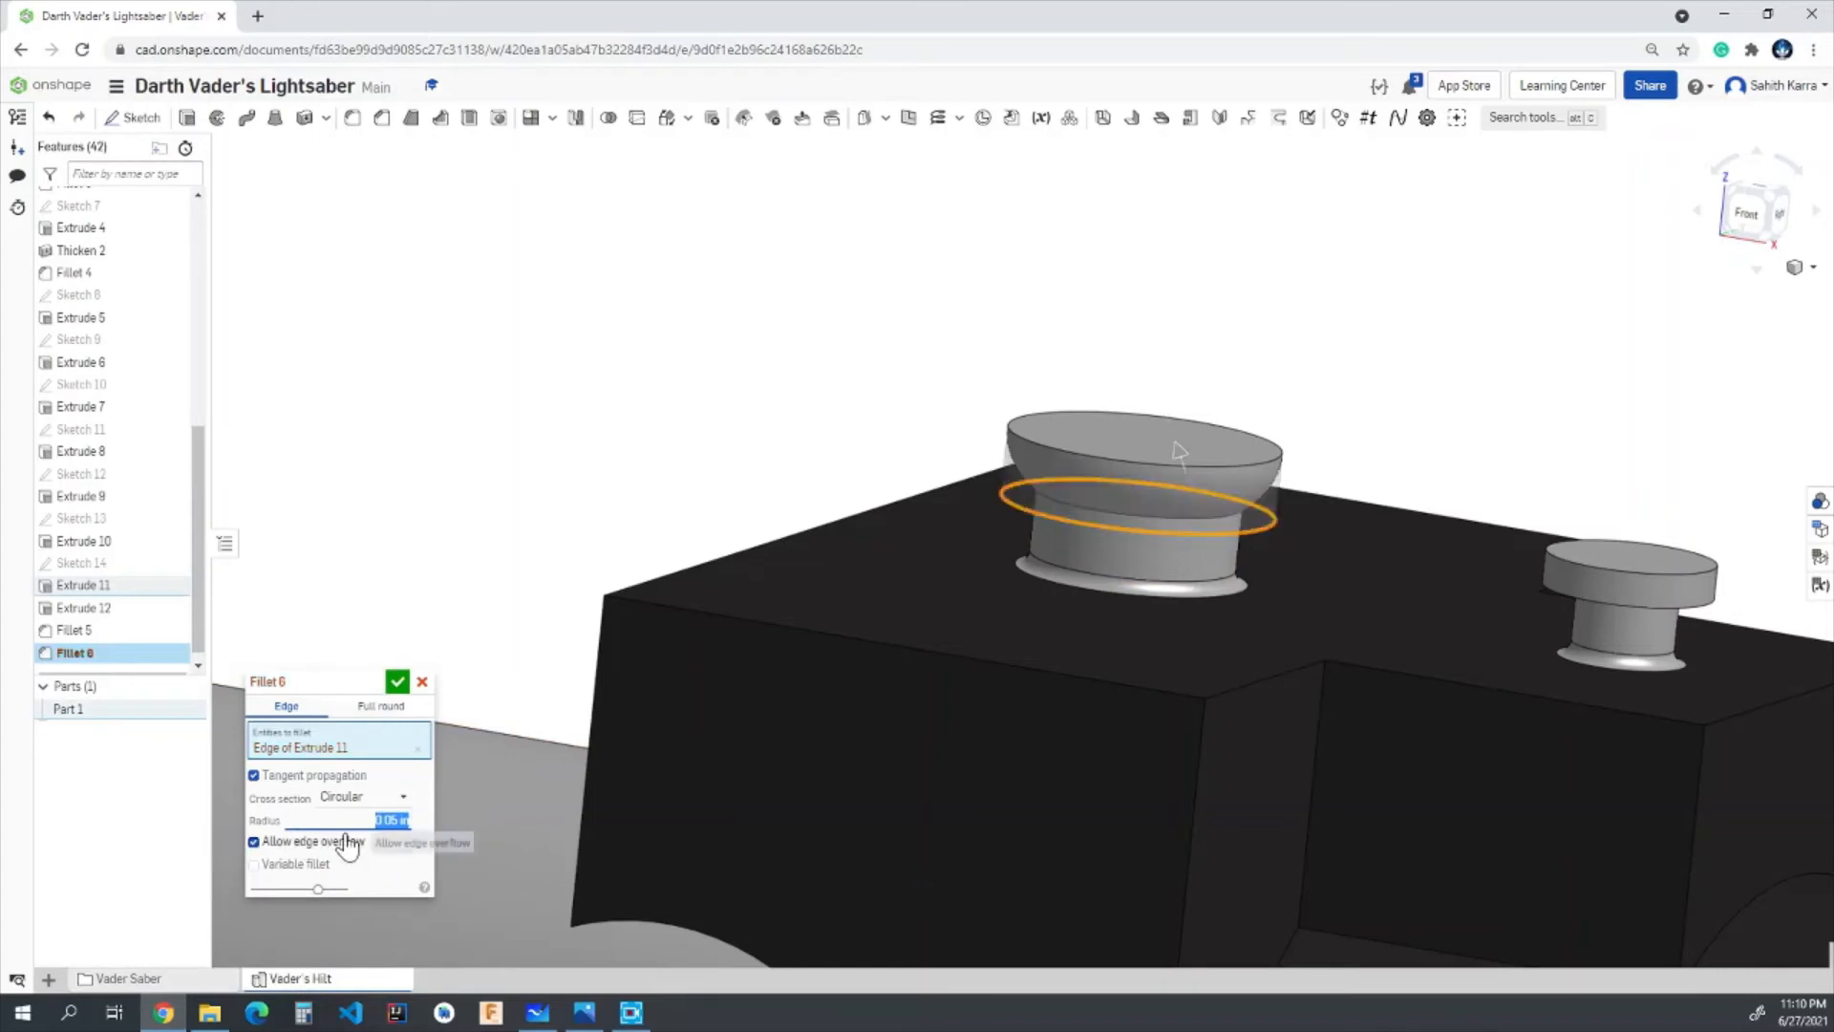
left_click(398, 682)
- Fillet the smaller button's cap by its outer side face with a 0.0125 in radius
left_click(352, 117)
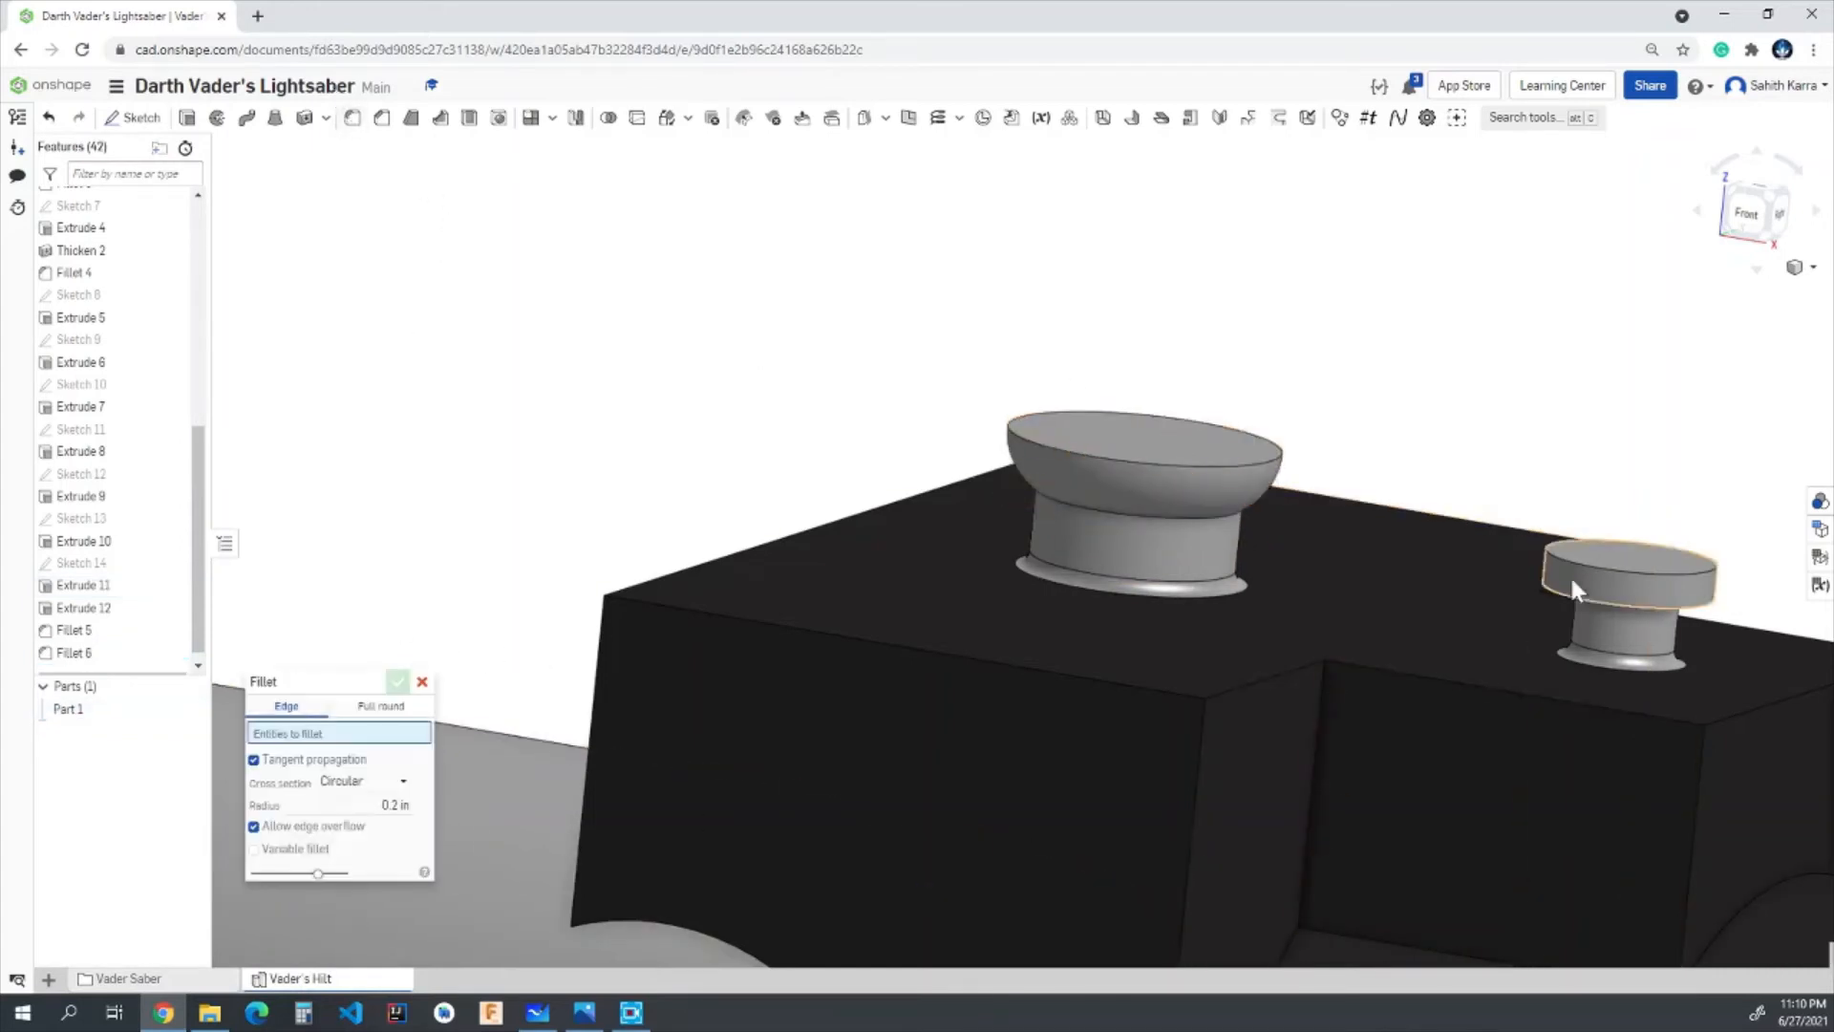
scroll(1748, 594, "up", 5)
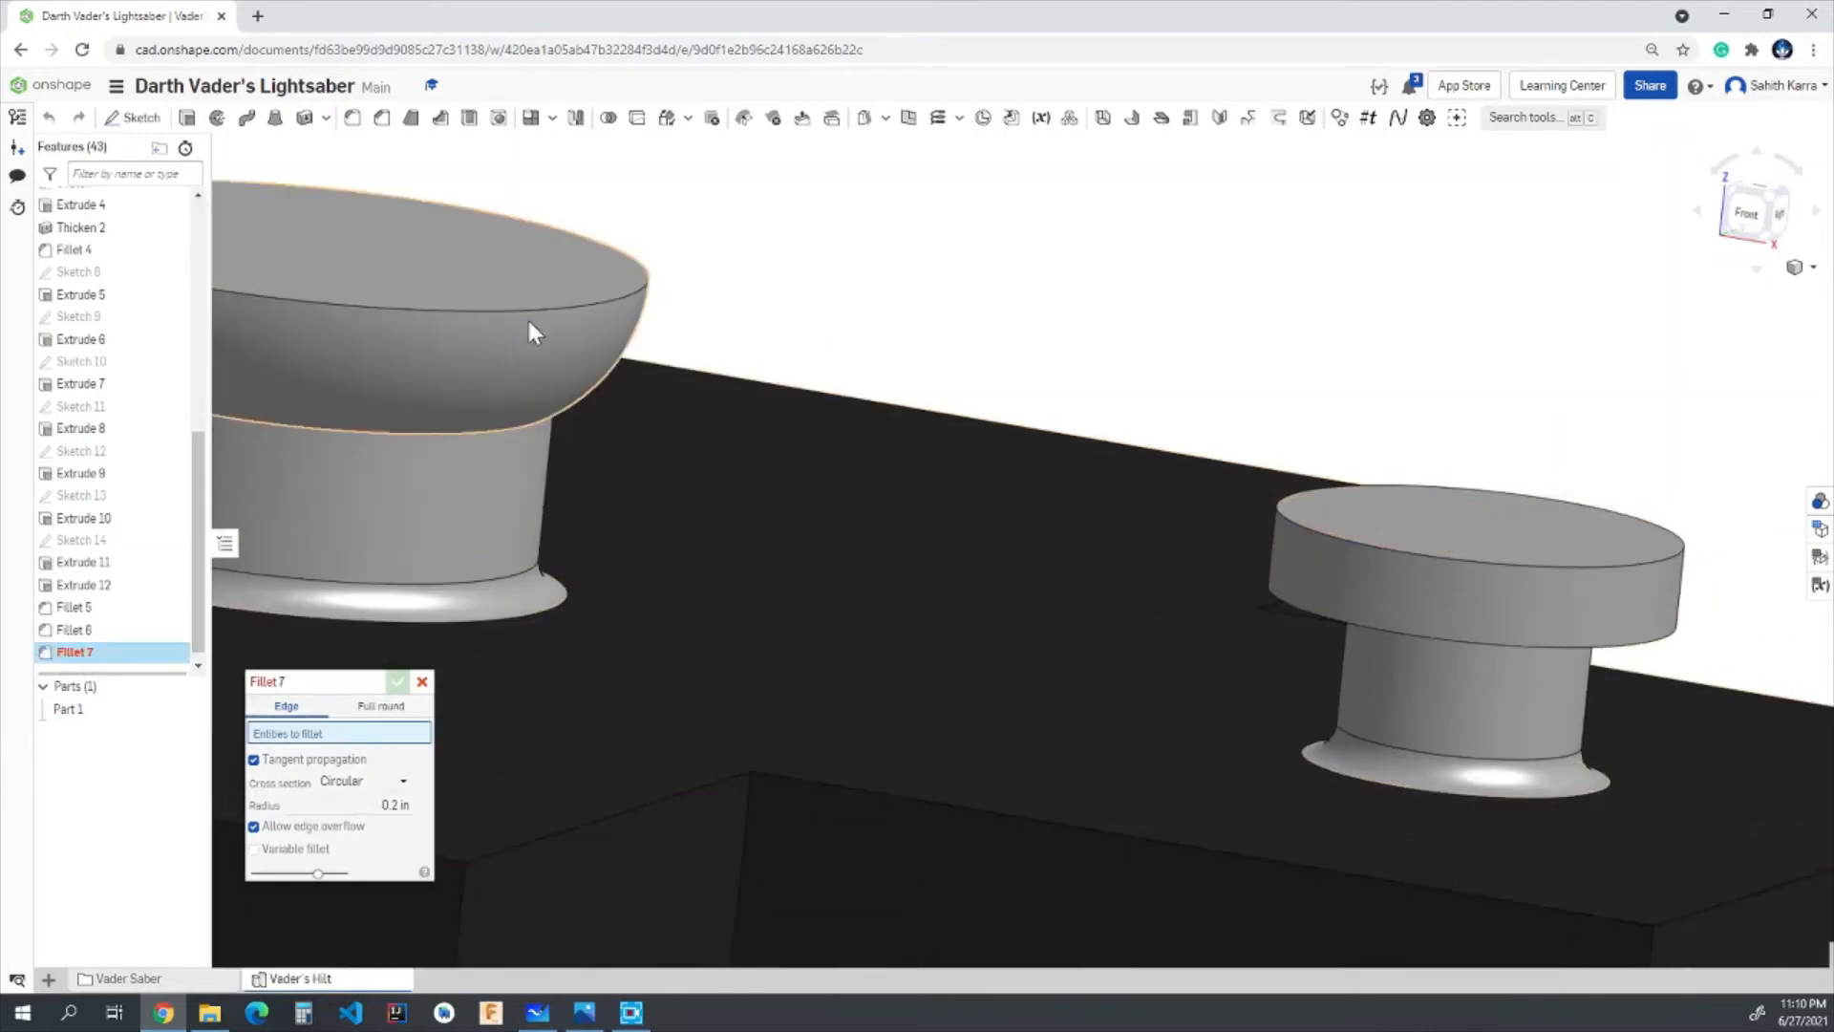
scroll(1338, 500, "up", 2)
left_click(1355, 582)
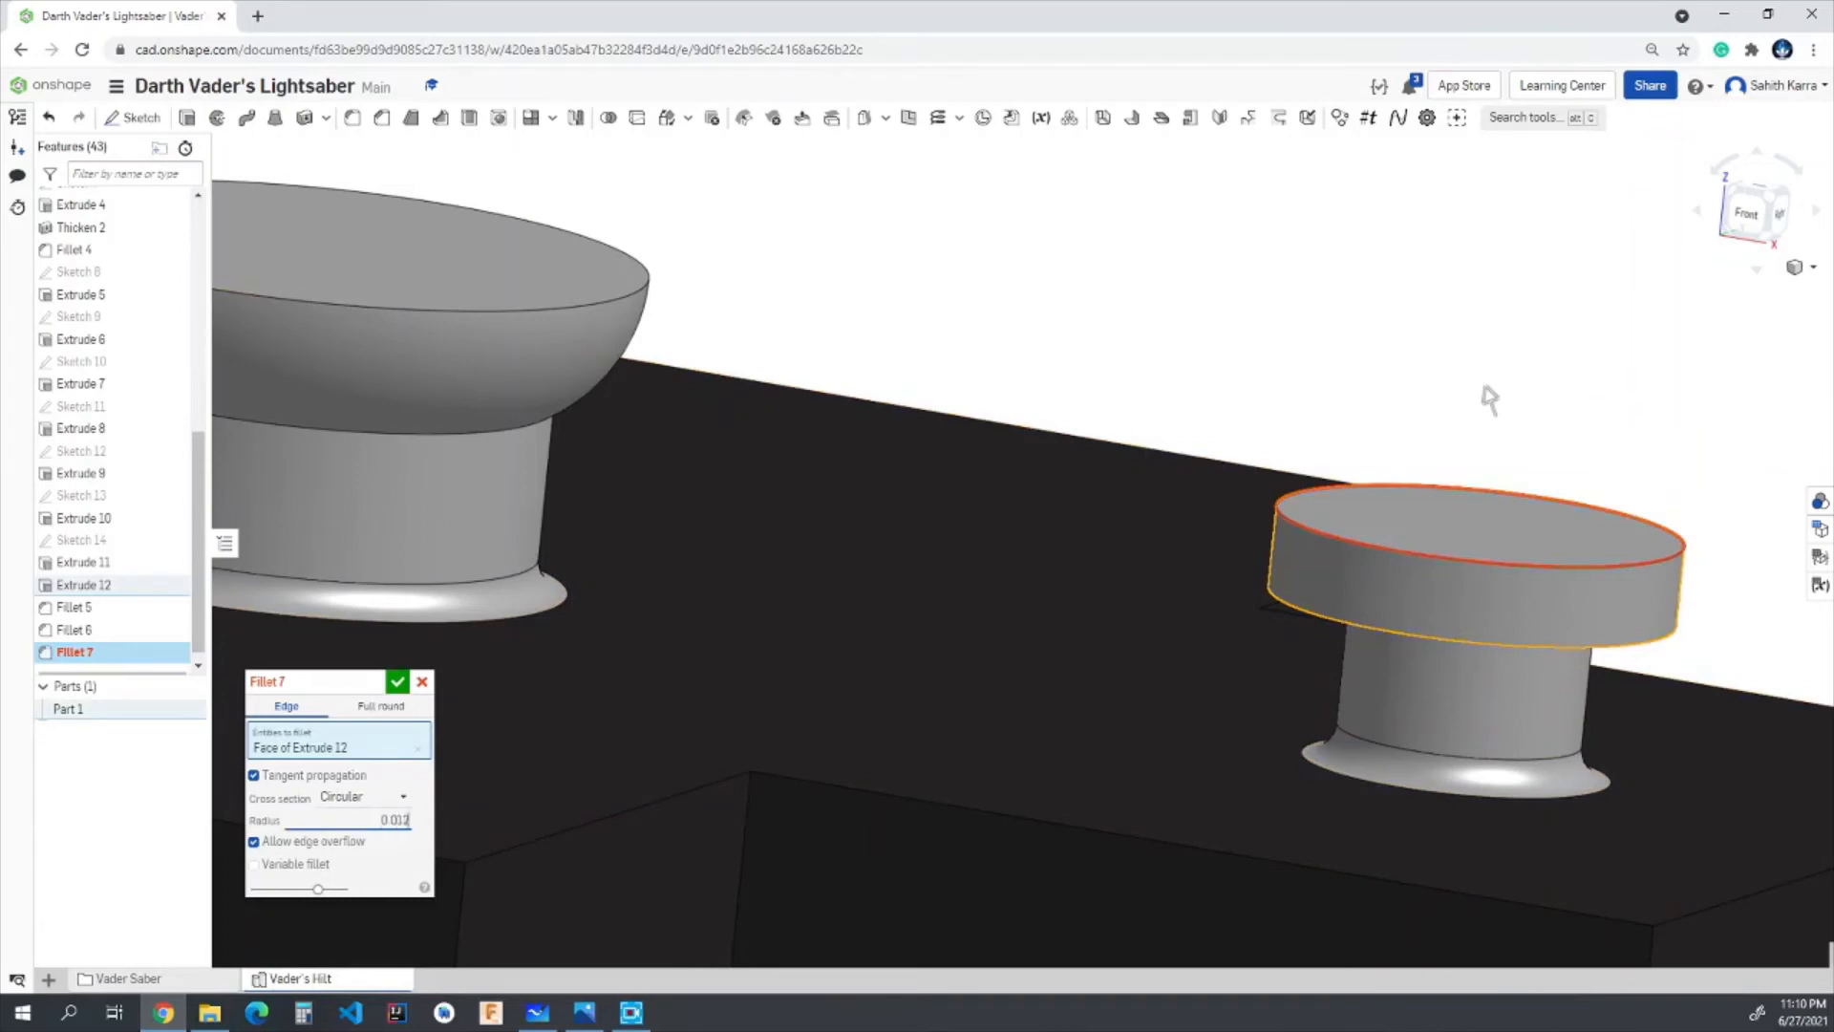
type("5")
key("Return")
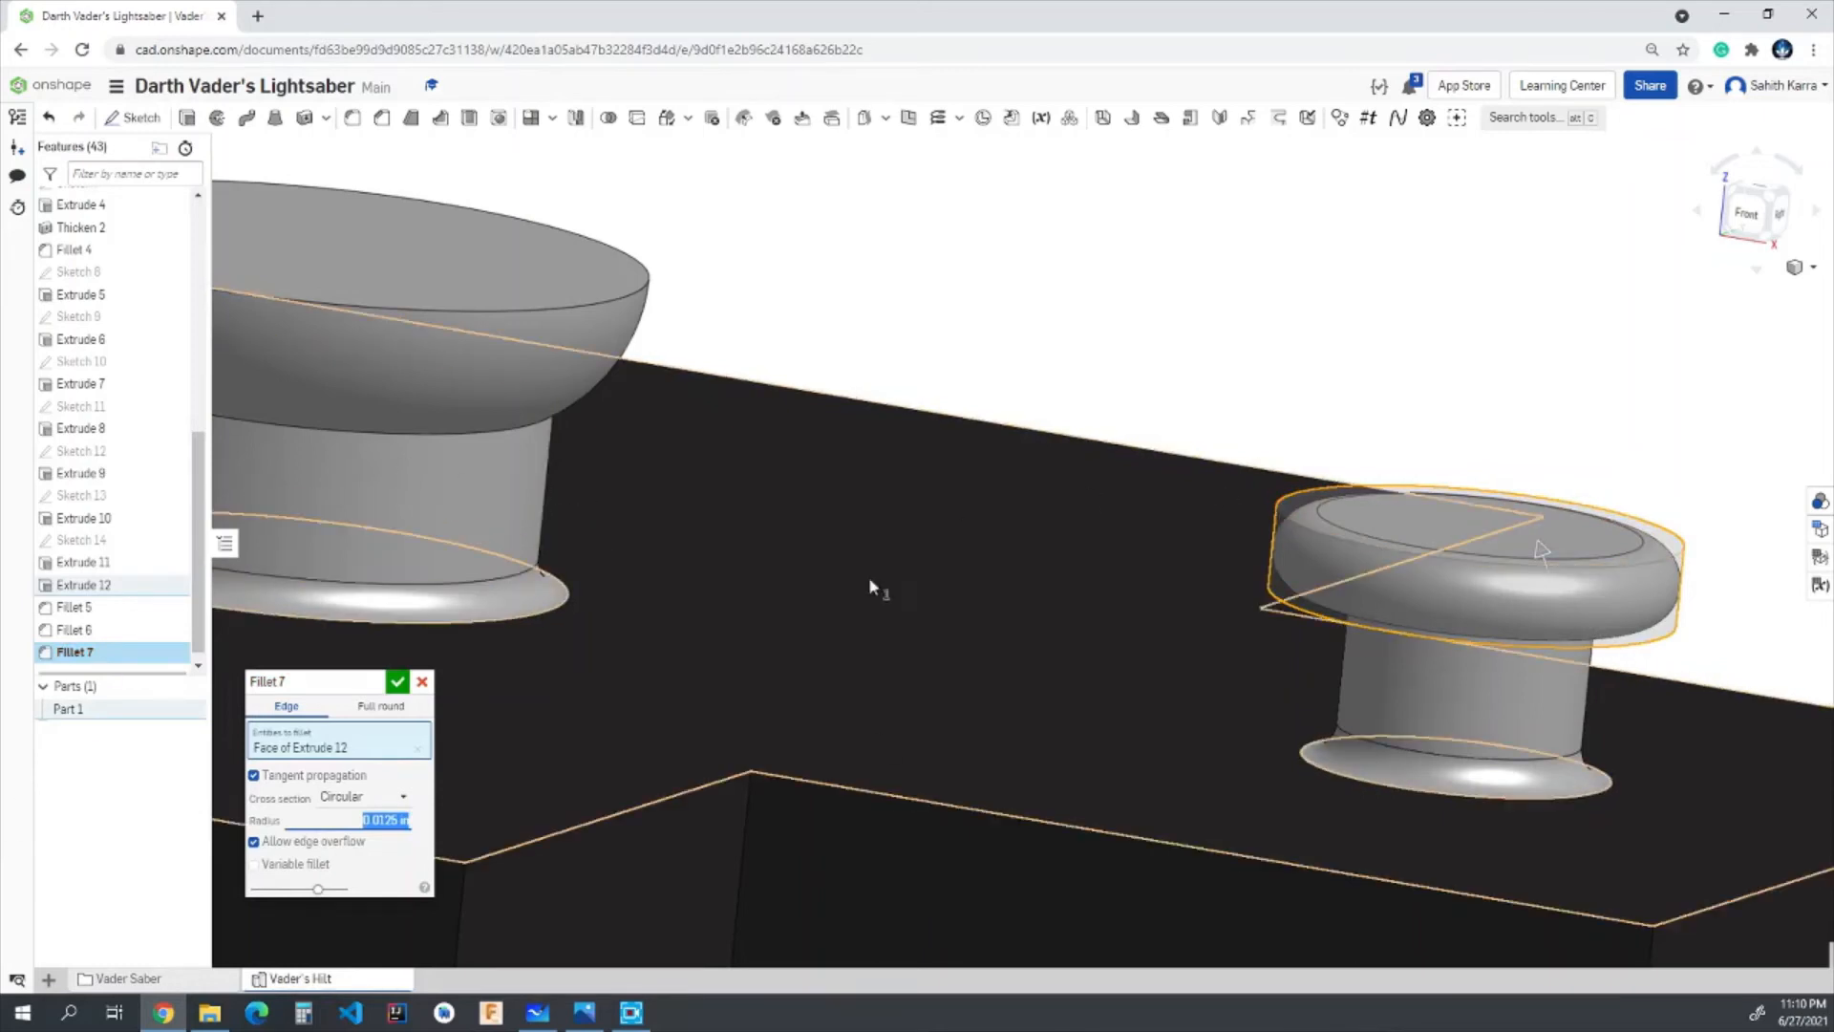
scroll(839, 575, "down", 5)
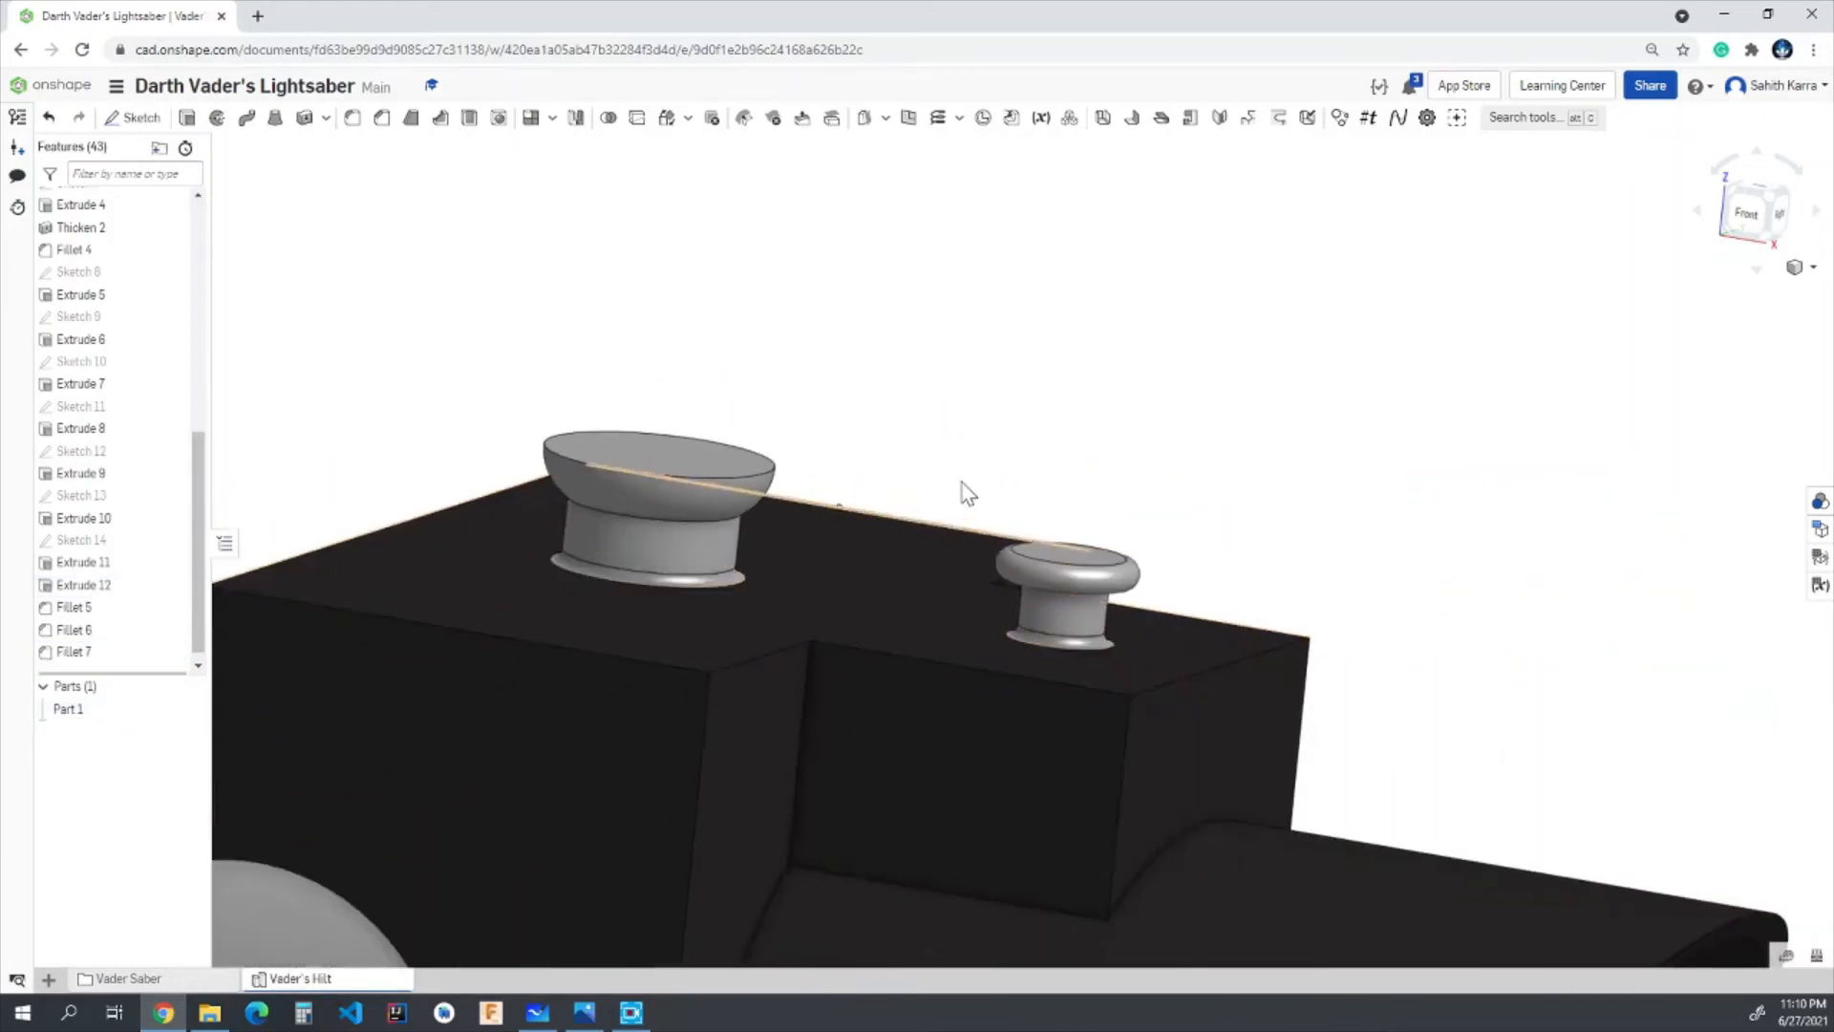
right_click_drag(963, 483, 840, 521)
scroll(1118, 497, "down", 5)
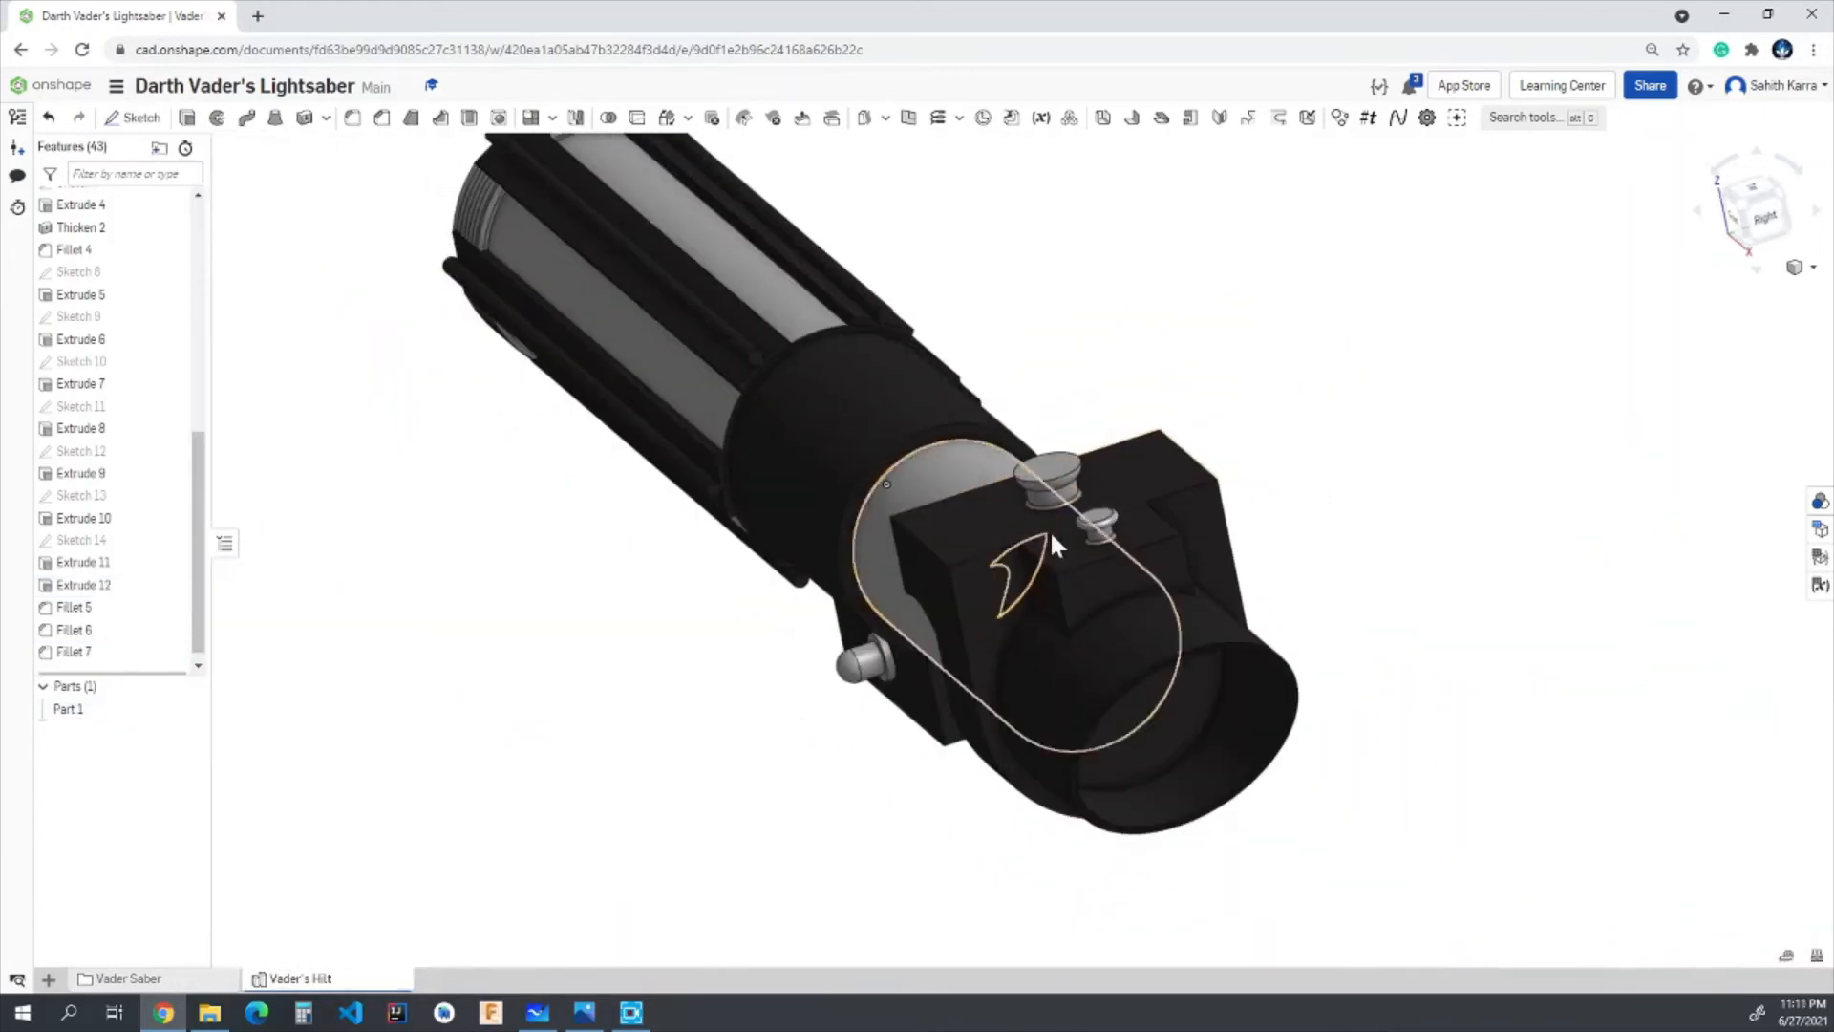
right_click_drag(1125, 650, 1207, 598)
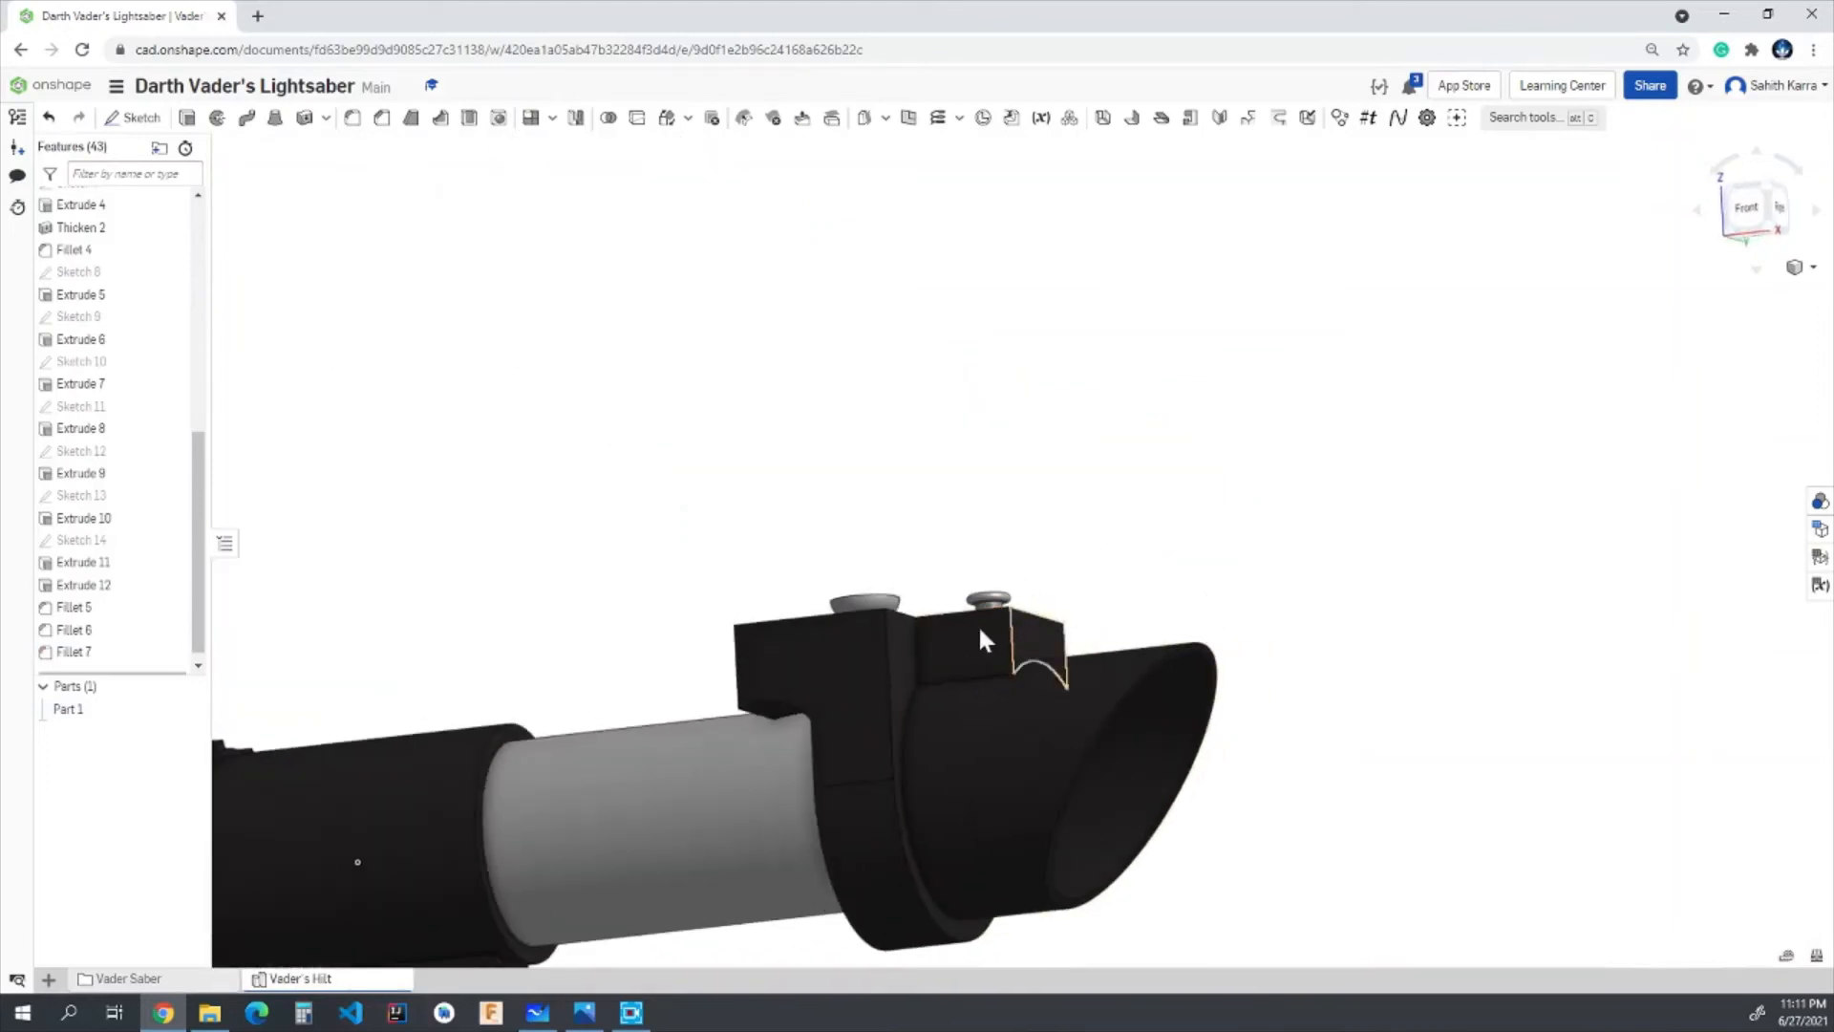
right_click_drag(987, 627, 1396, 574)
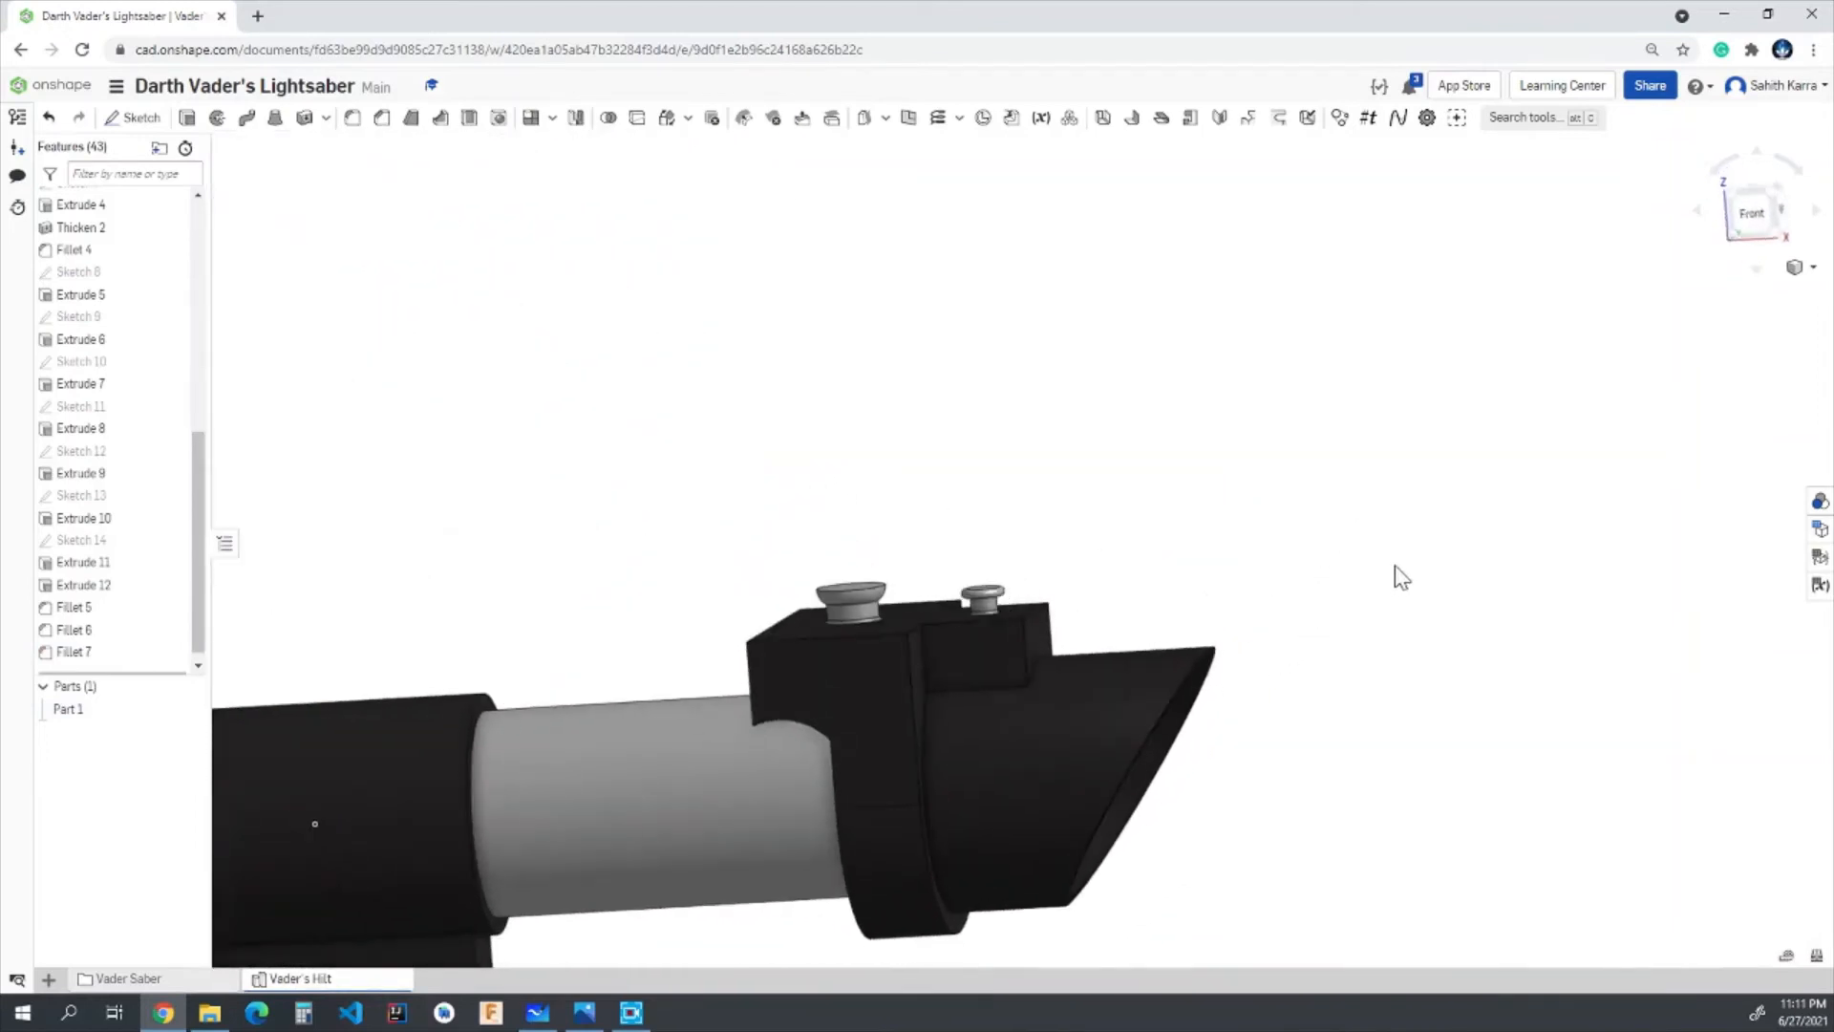
right_click_drag(1138, 656, 984, 755)
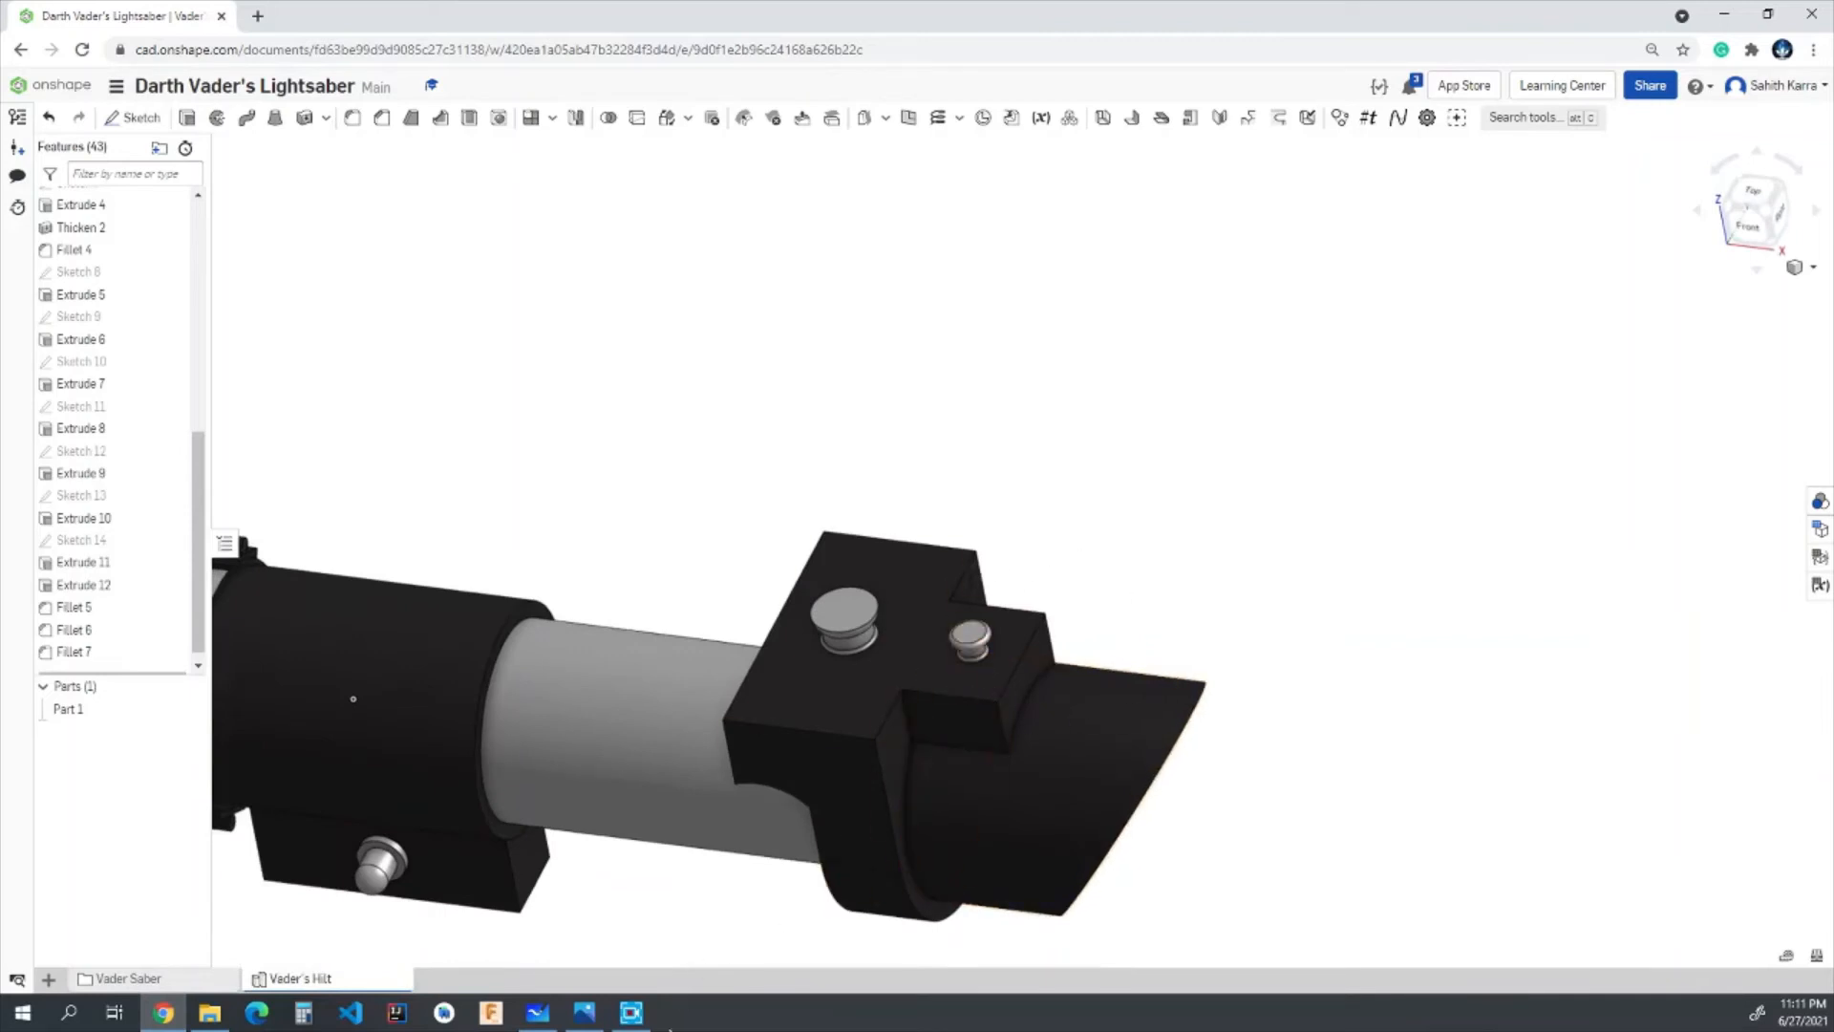
left_click(633, 1014)
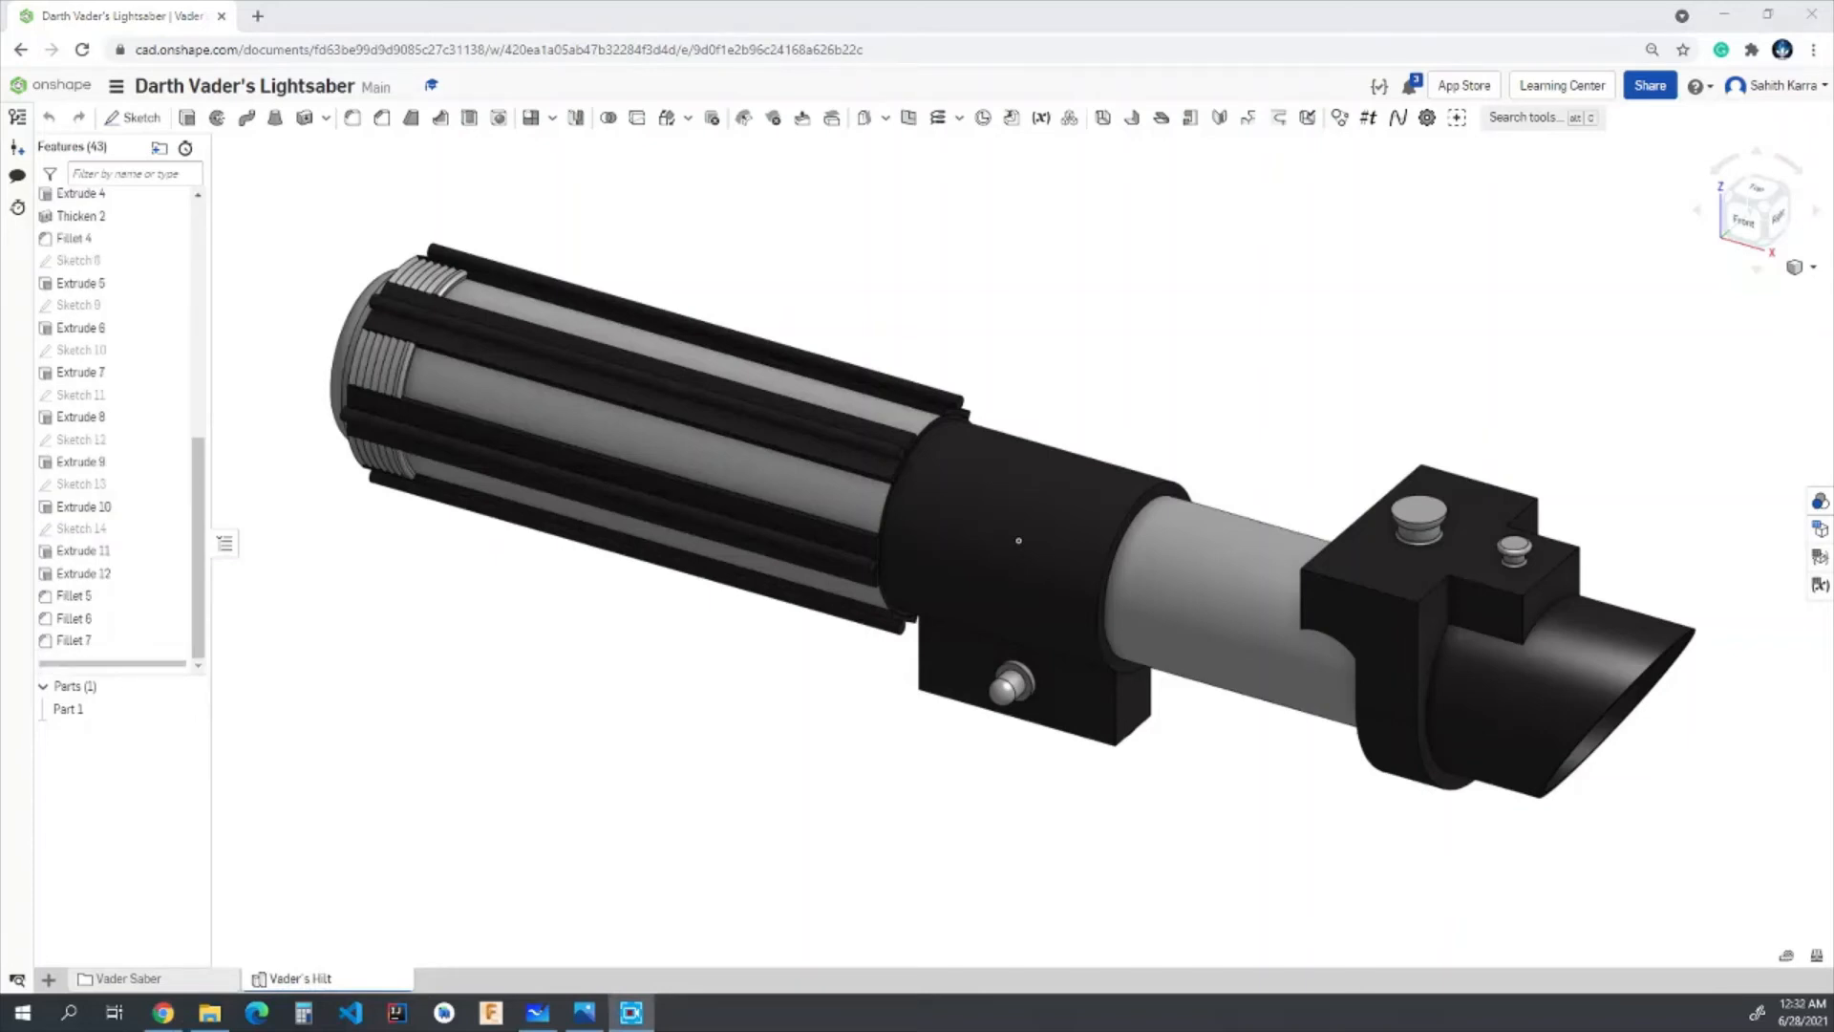
left_click(1412, 793)
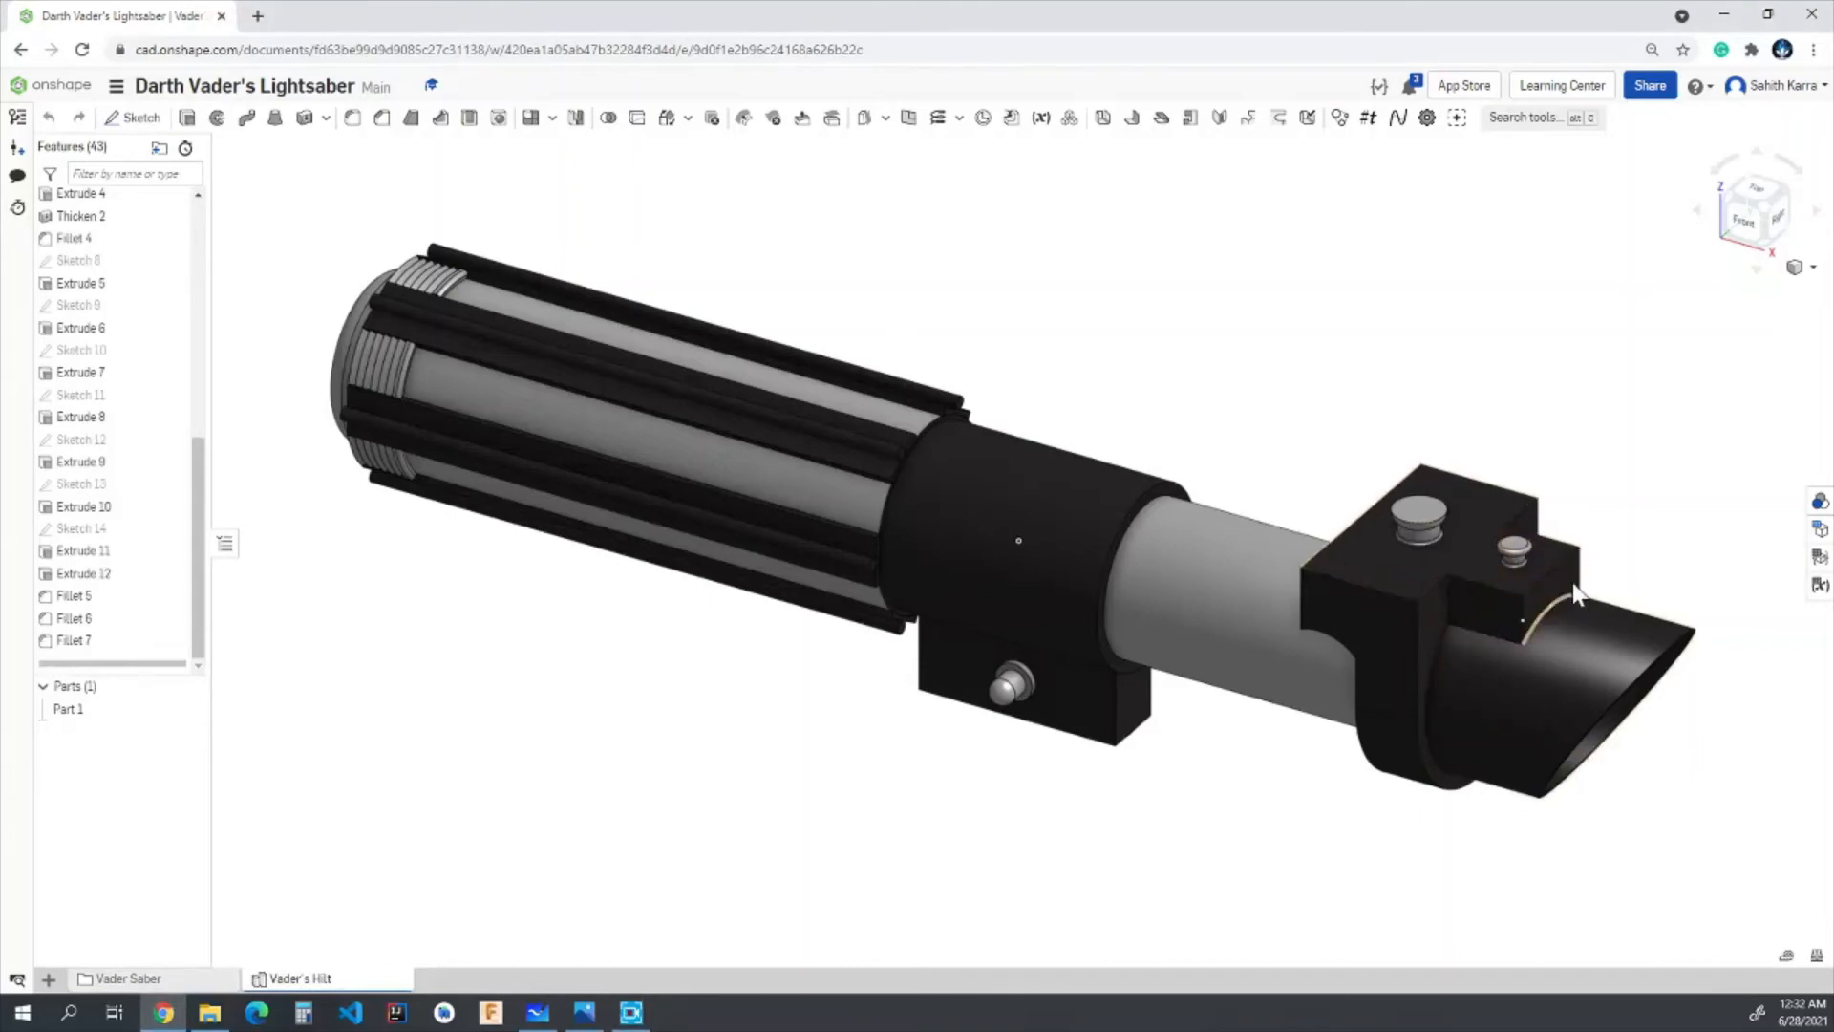
- Sketch a 0.075 in diameter circle at the centre of the front side face of the block under the smaller button
left_click(1754, 232)
scroll(1691, 439, "up", 3)
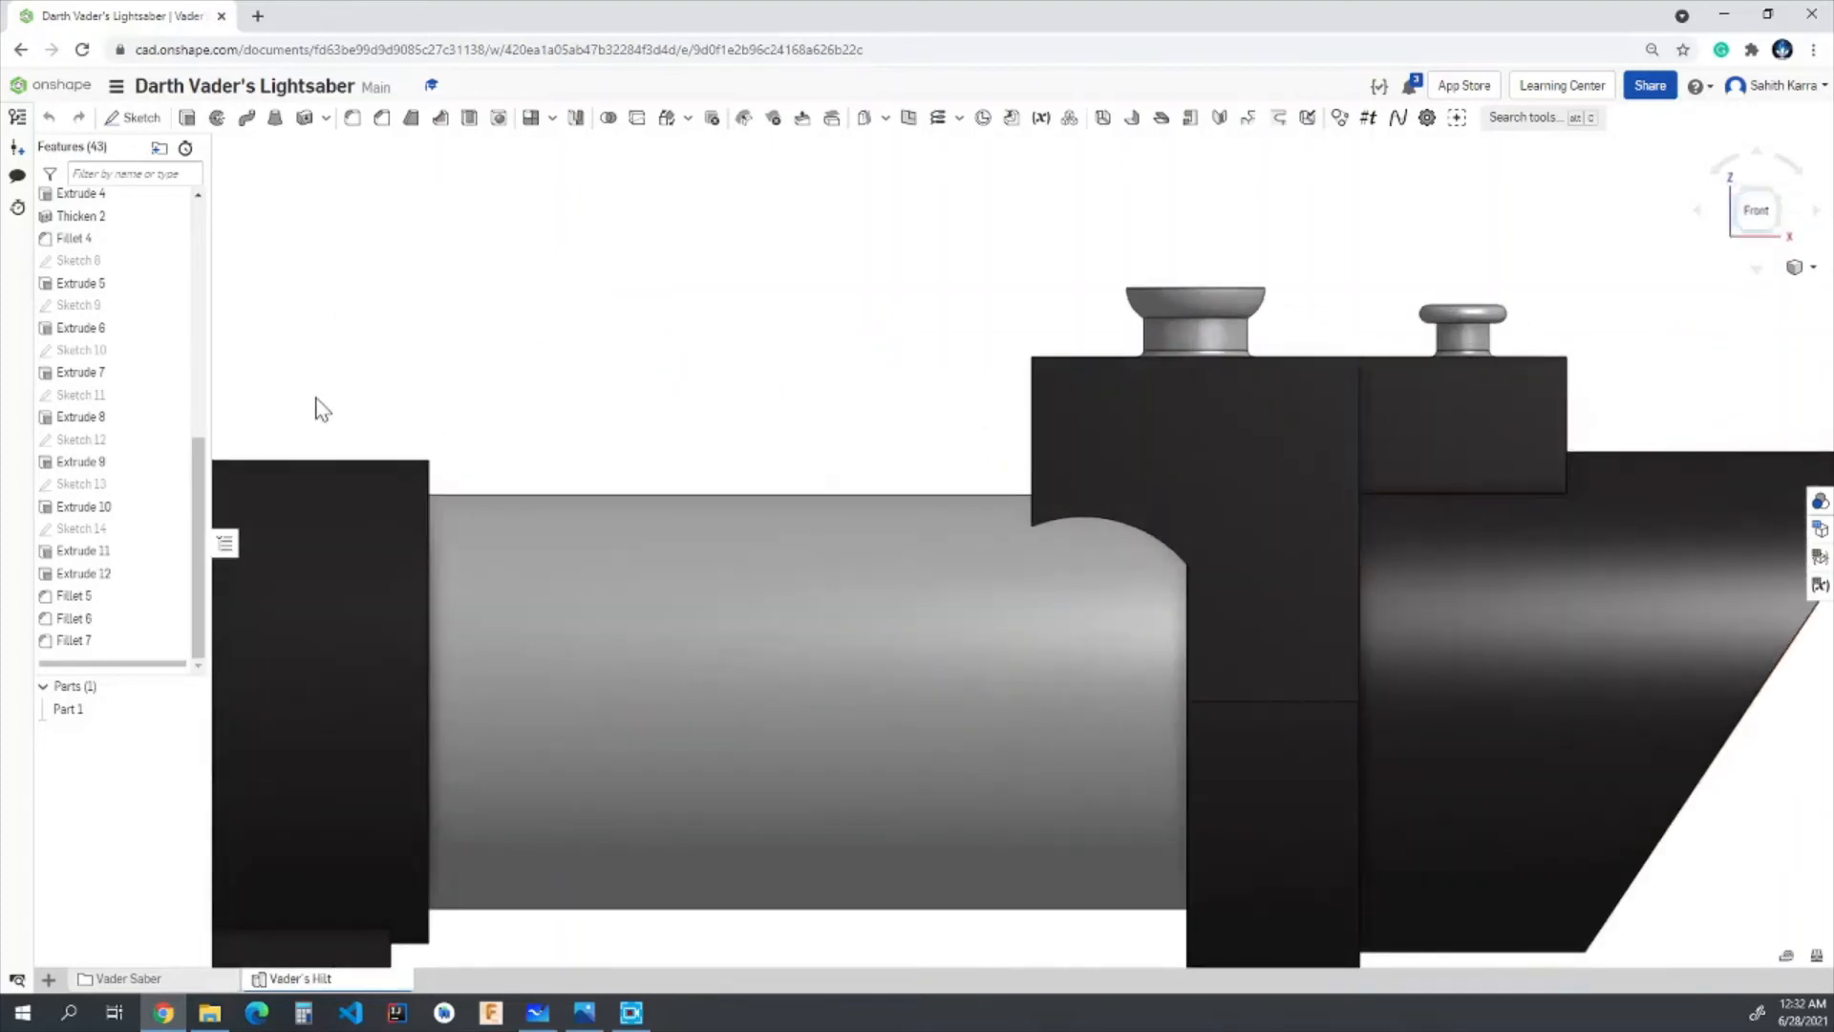
left_click(137, 125)
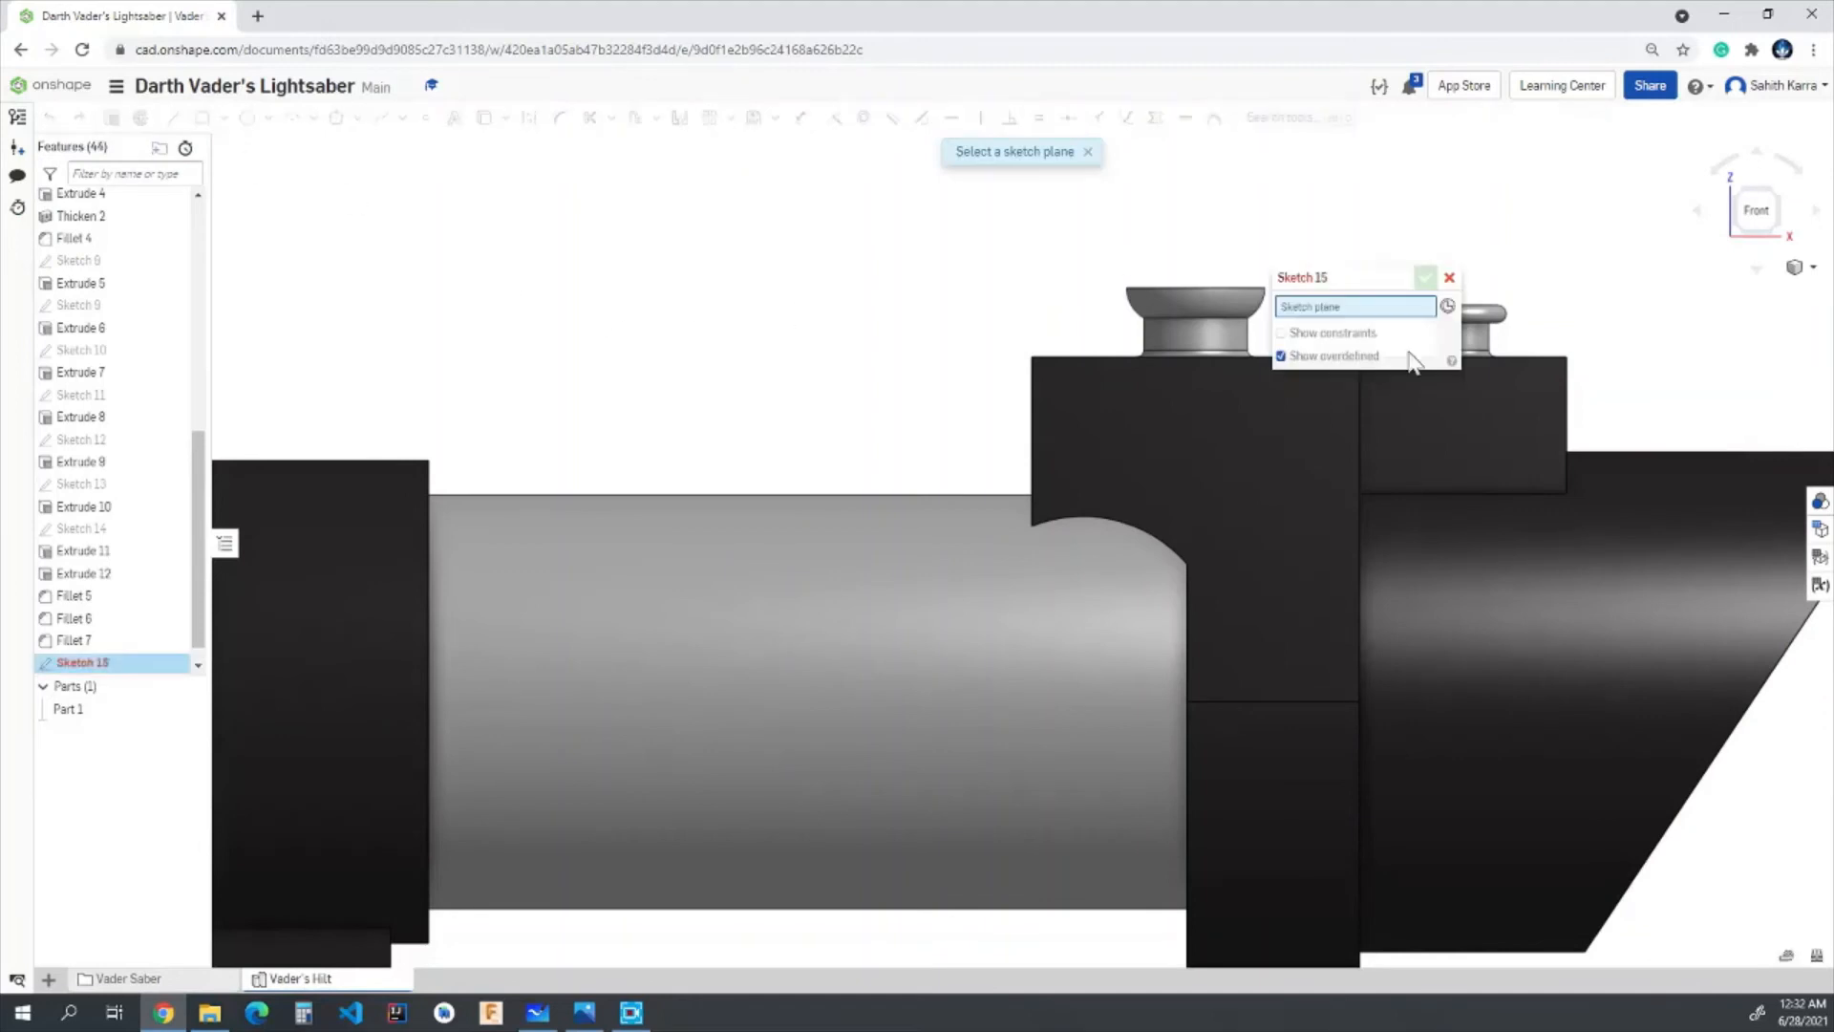
left_click_drag(1292, 279, 1009, 282)
left_click(1433, 408)
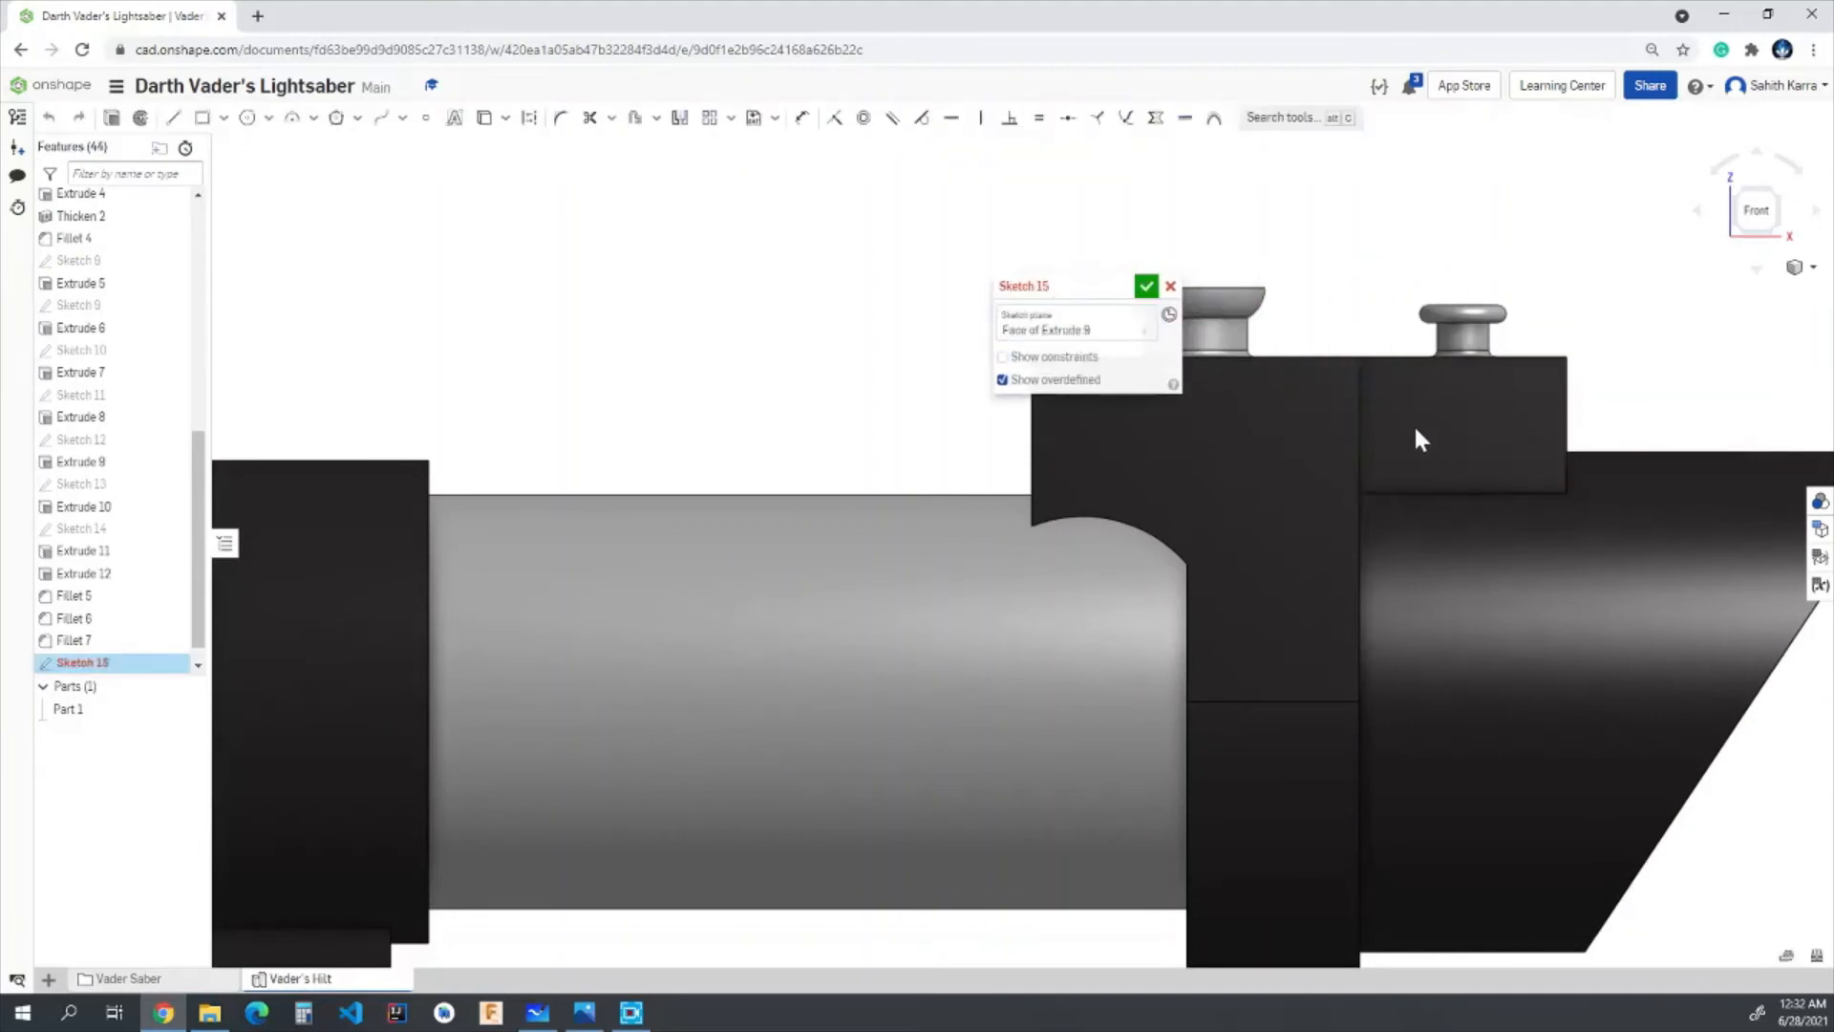
left_click(248, 117)
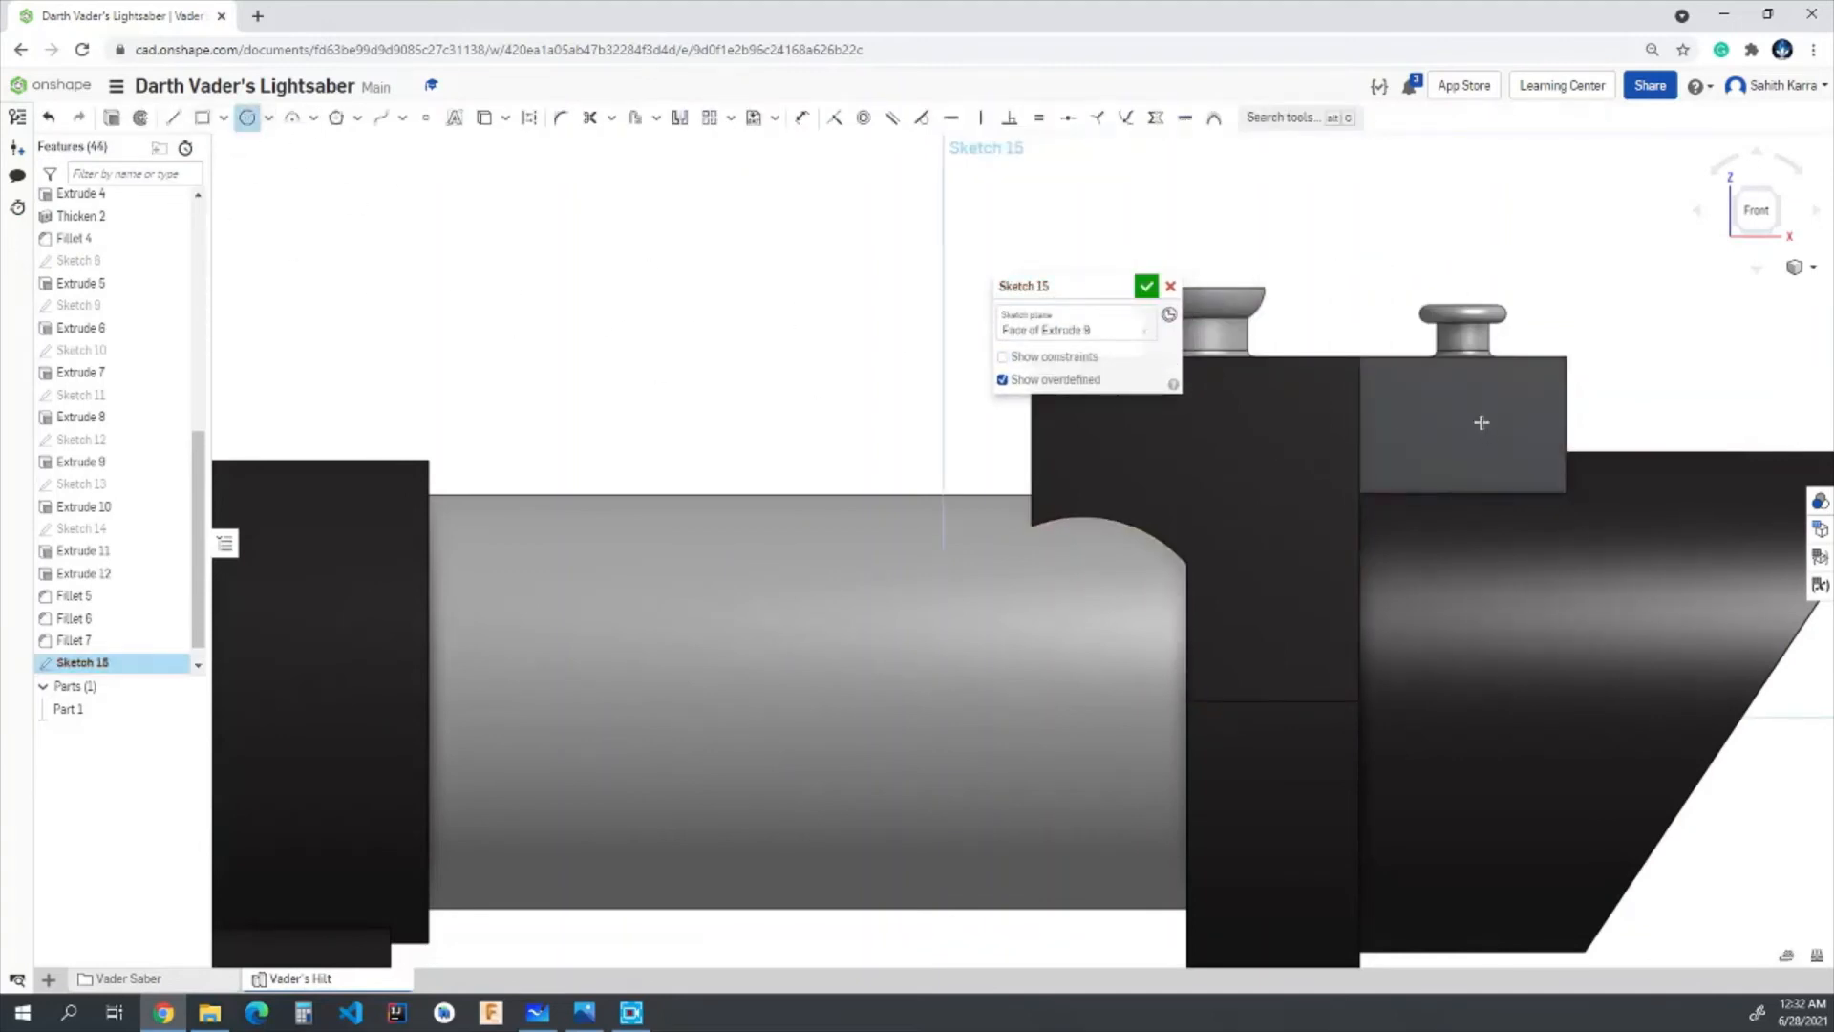
scroll(1481, 425, "up", 5)
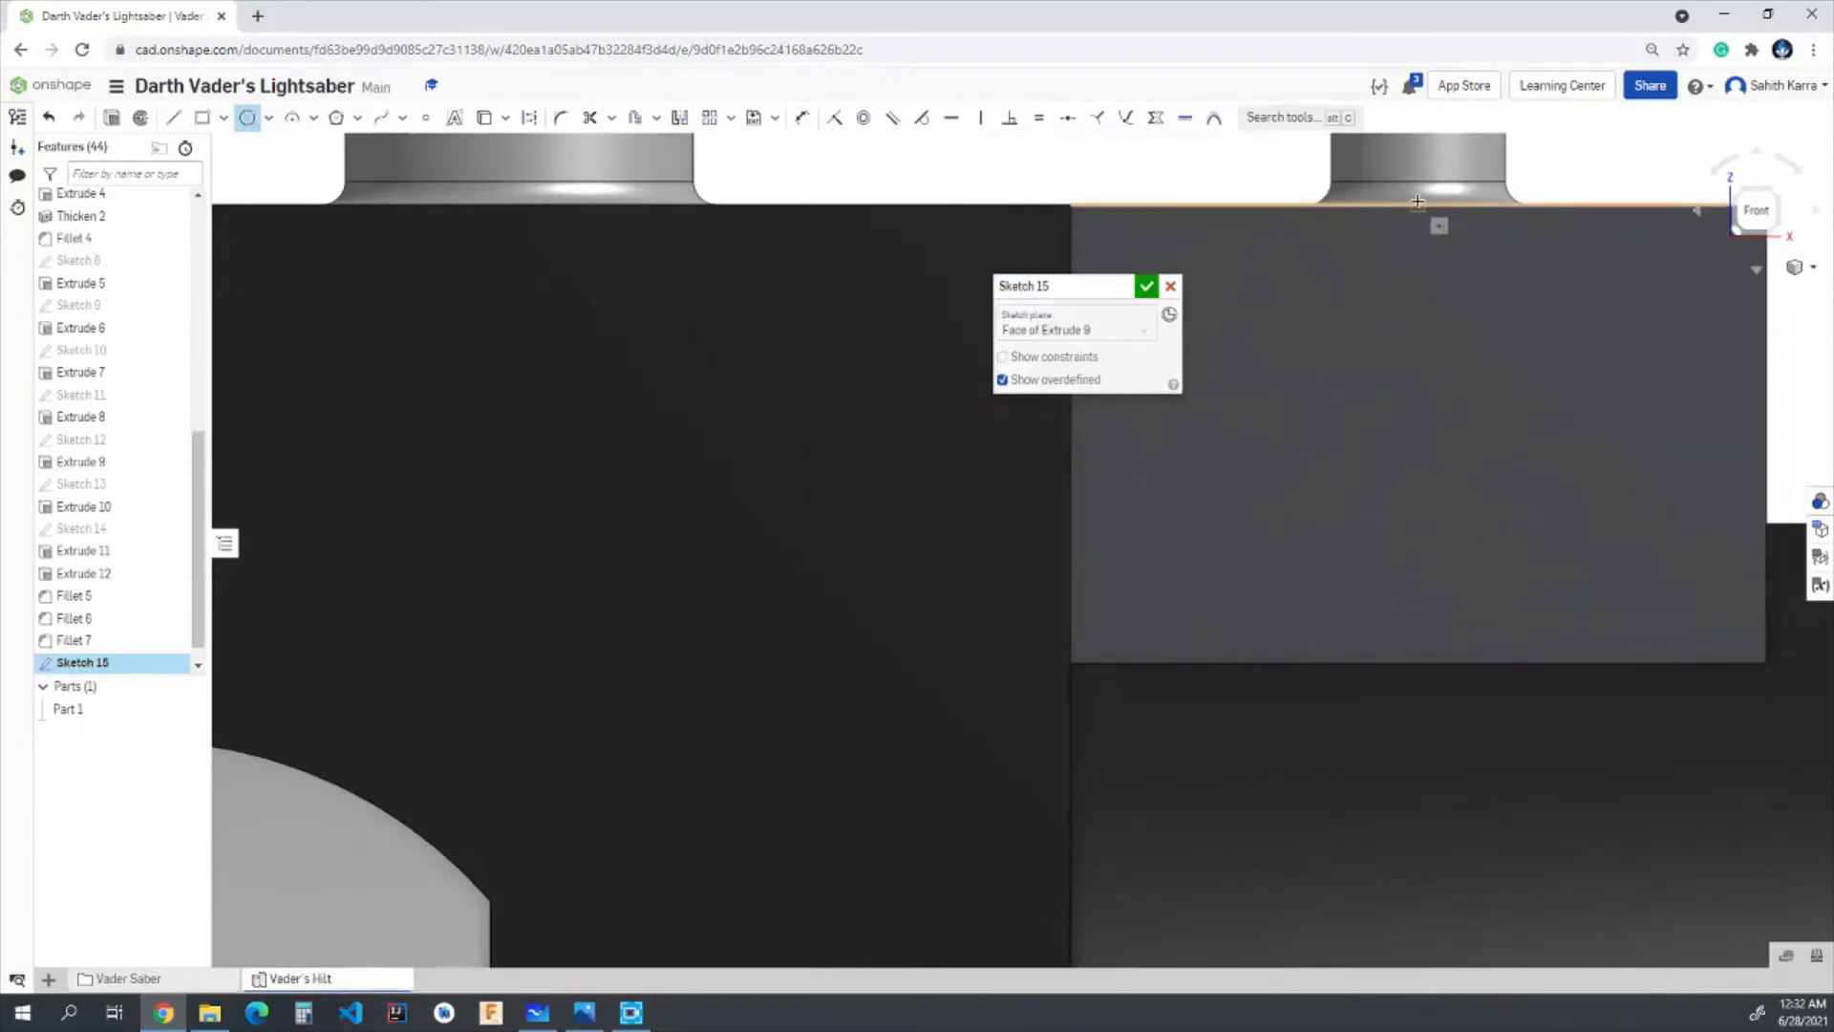
left_click(1418, 433)
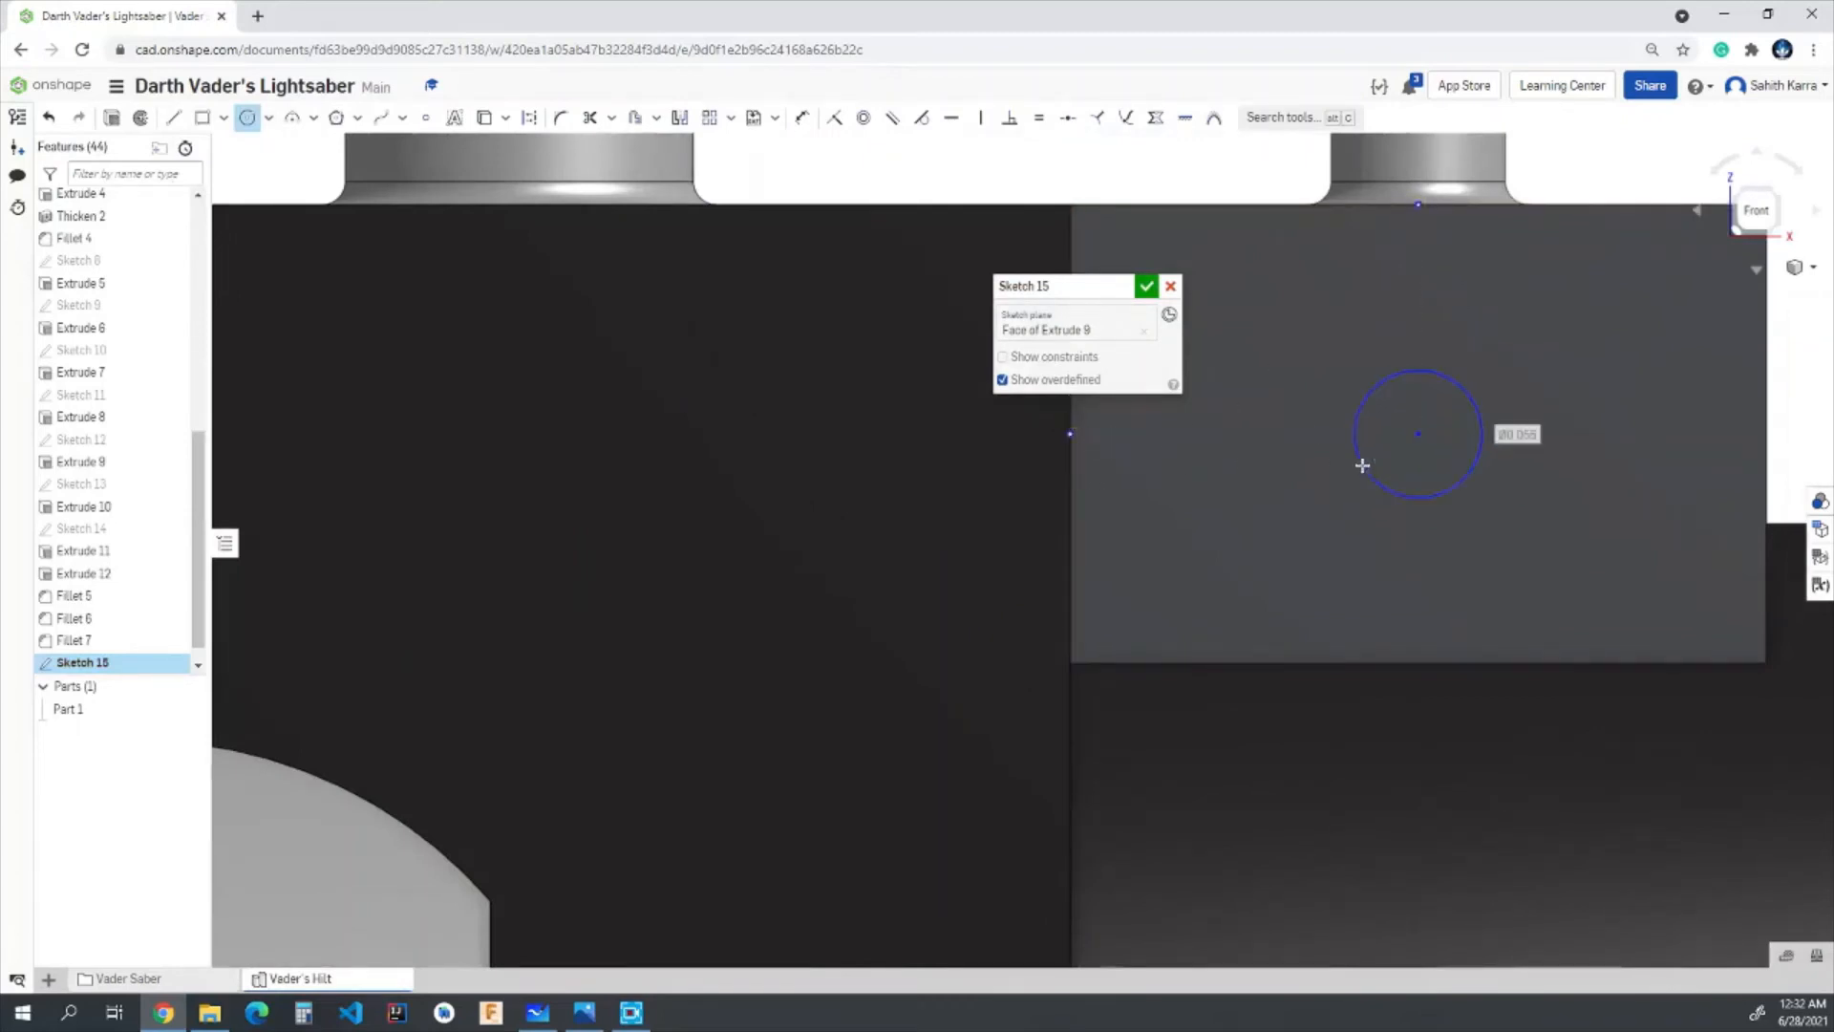
type("0.075")
key("Return")
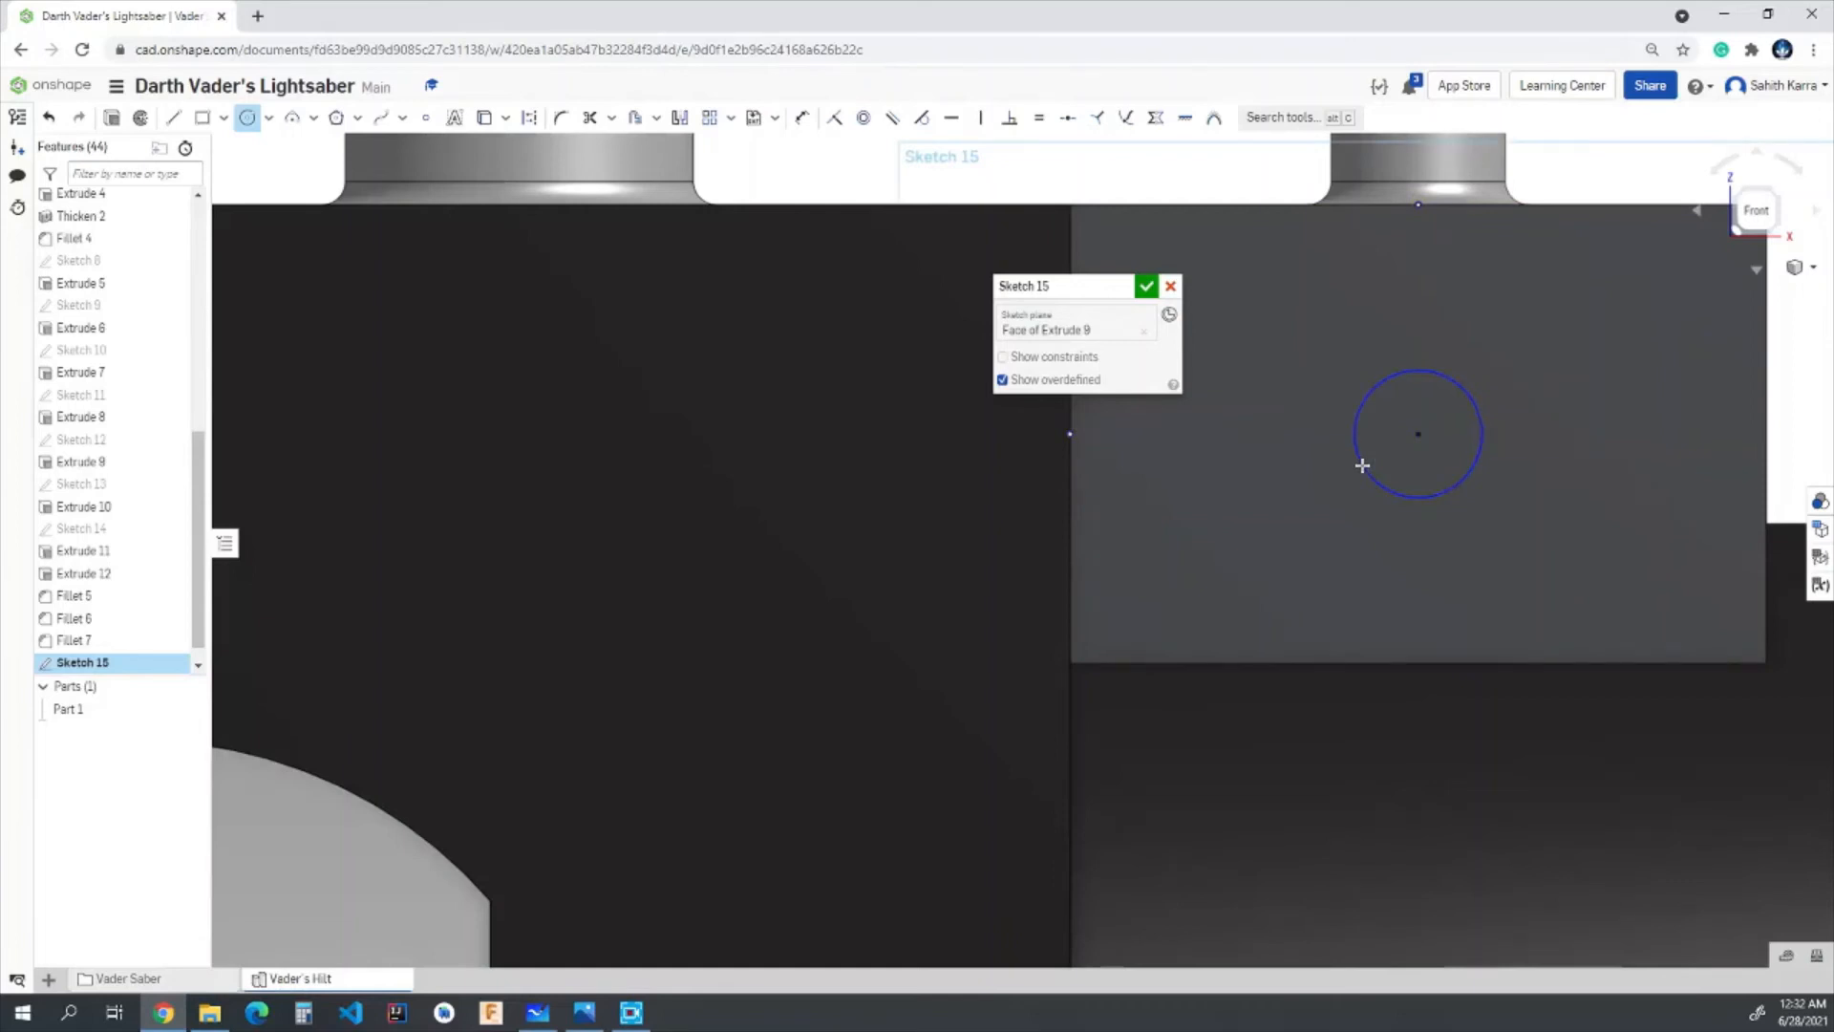
left_click(1154, 288)
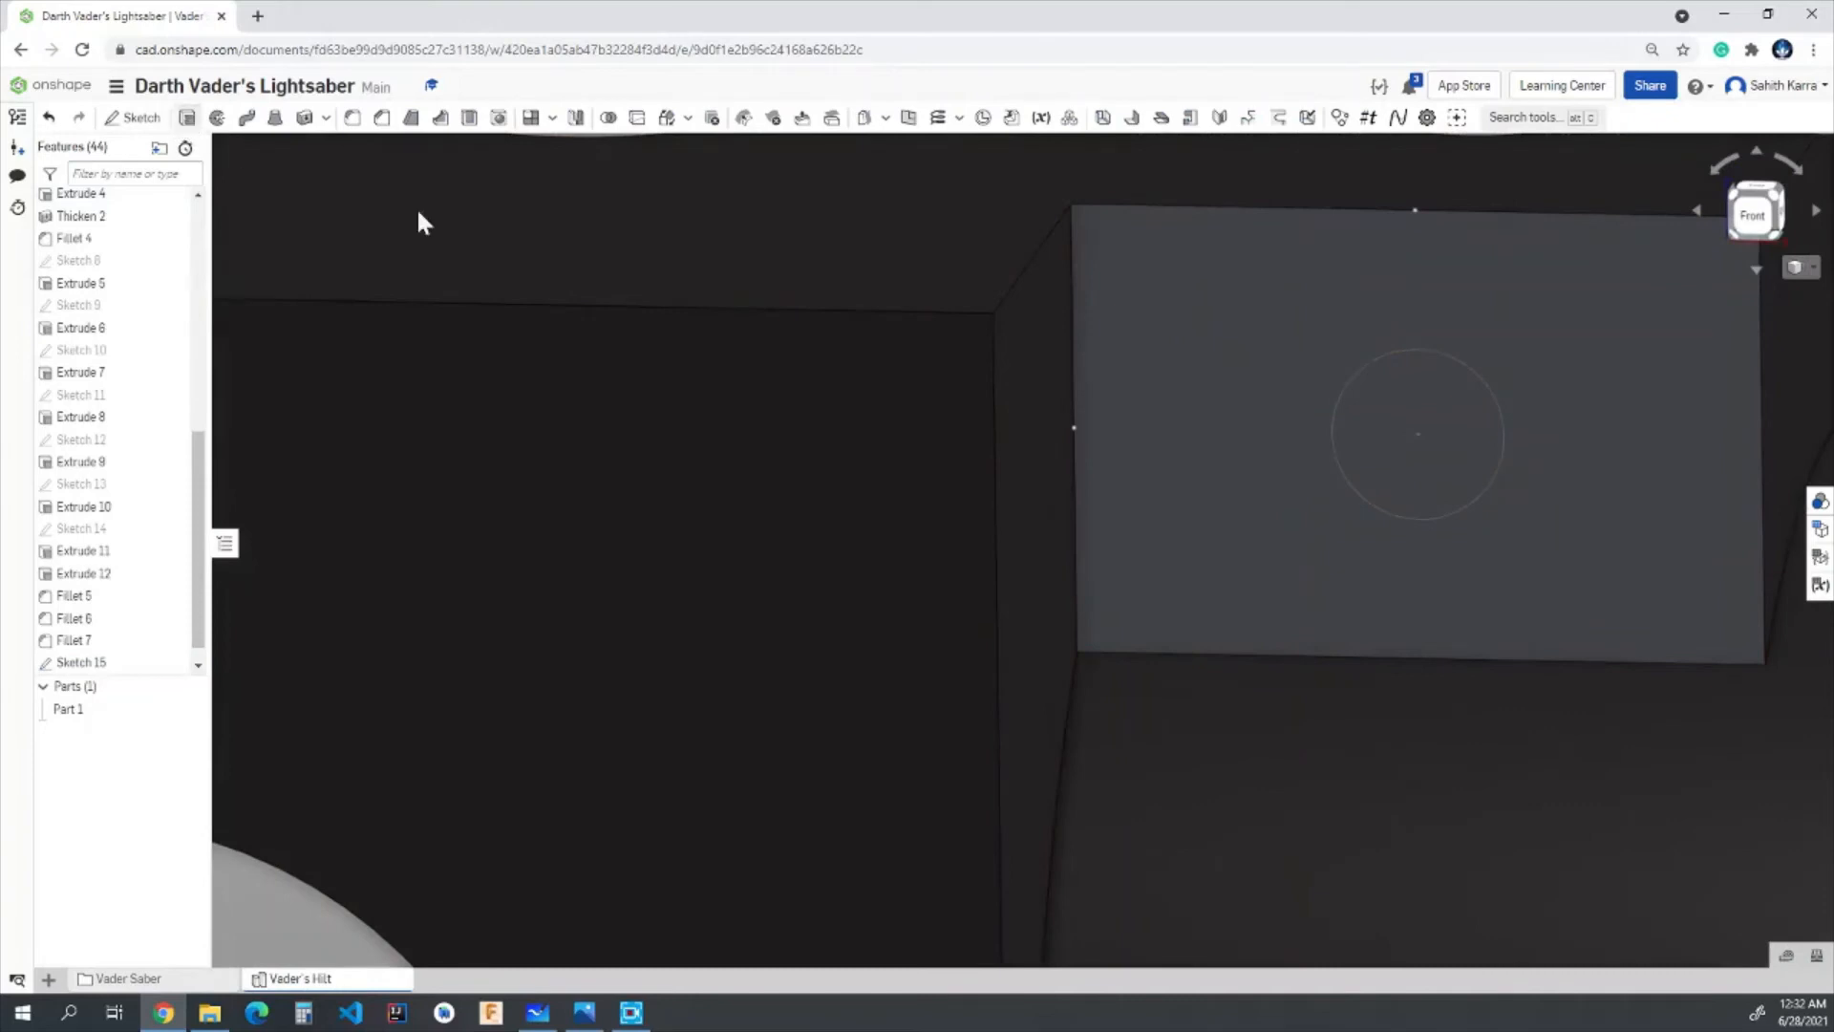
- Set up an extrude that removes the 0.075 in circle from the block, reversed in direction and running through all
key("shift+e")
left_click(1099, 337)
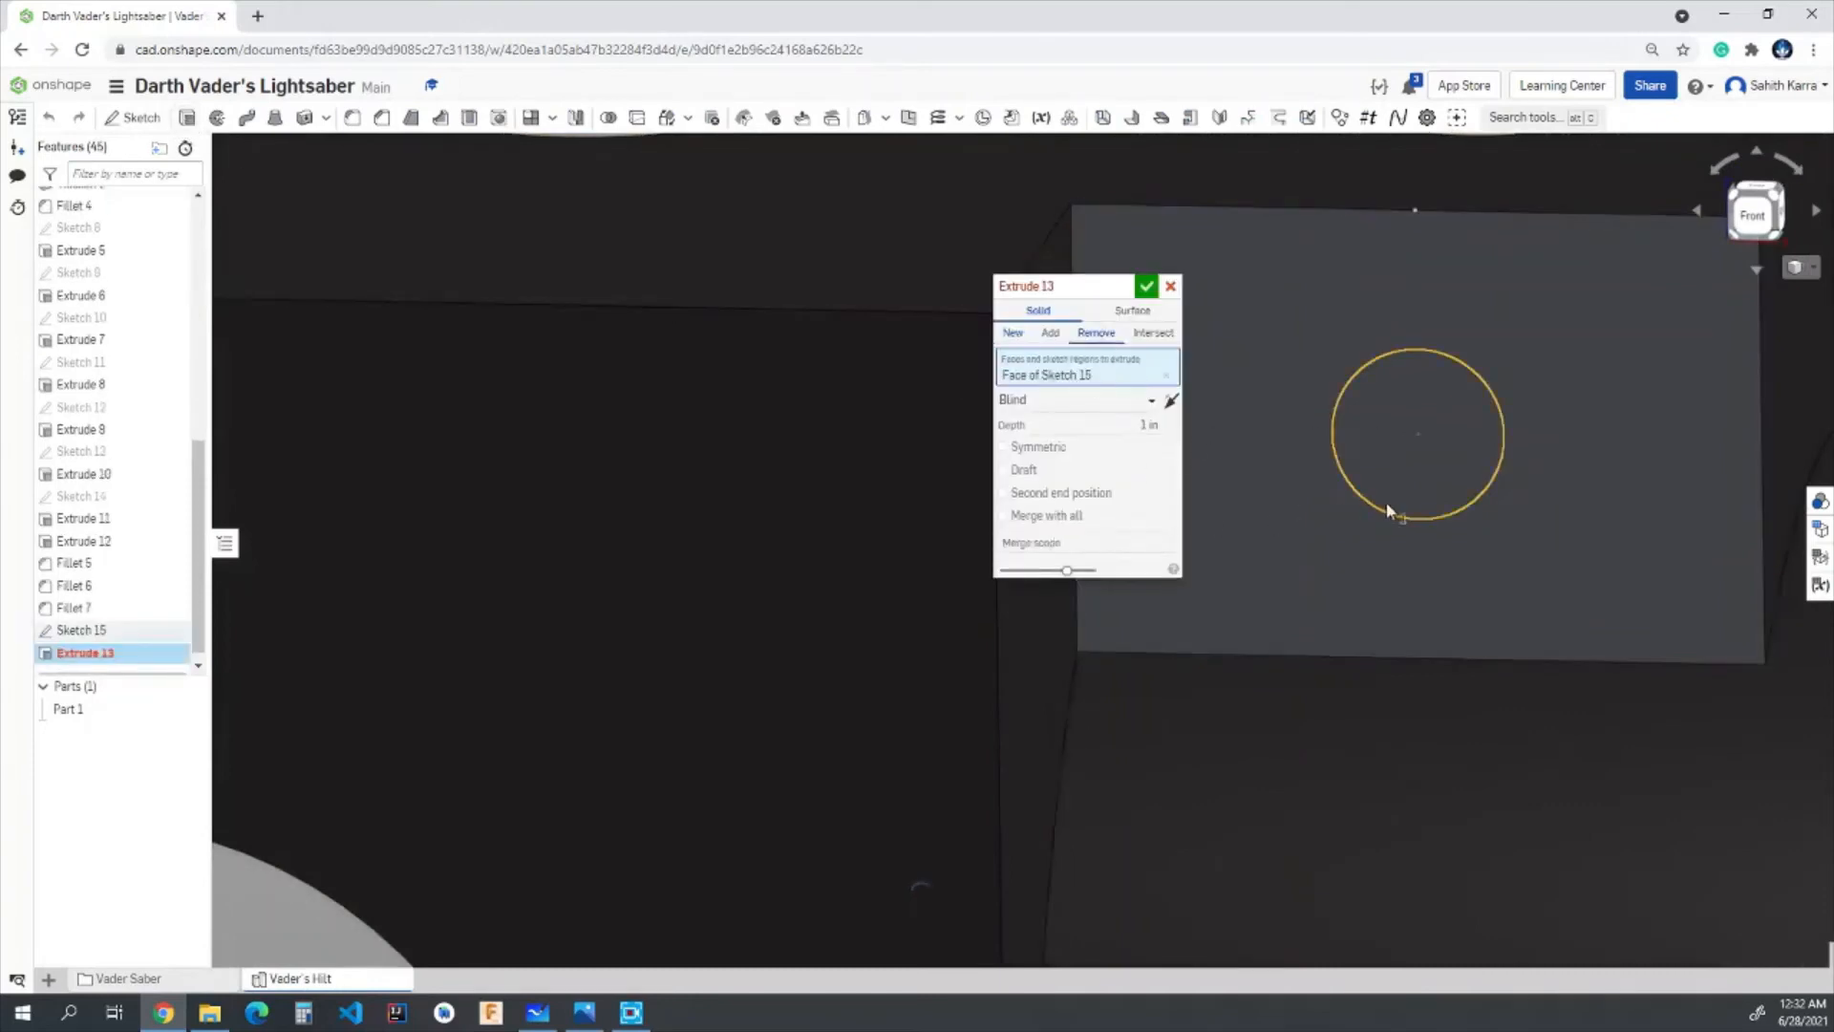
left_click(1176, 407)
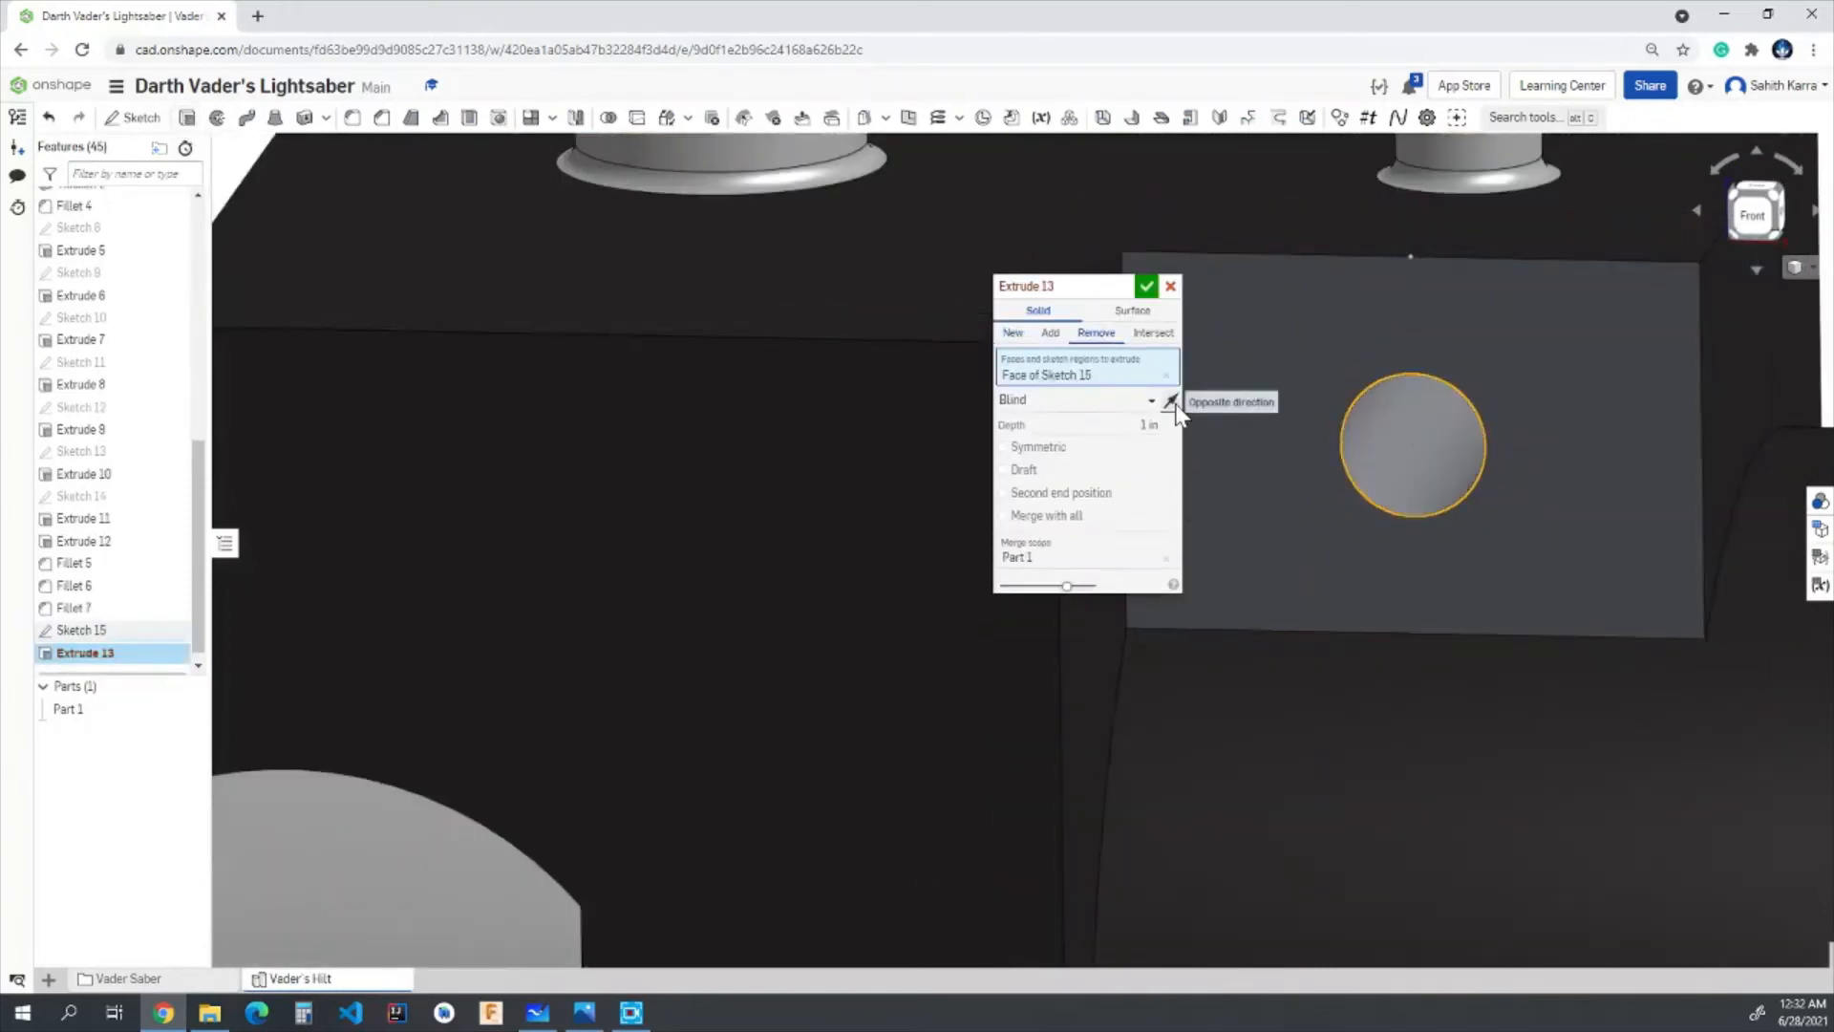
right_click_drag(1565, 523, 1618, 507)
scroll(1201, 445, "down", 5)
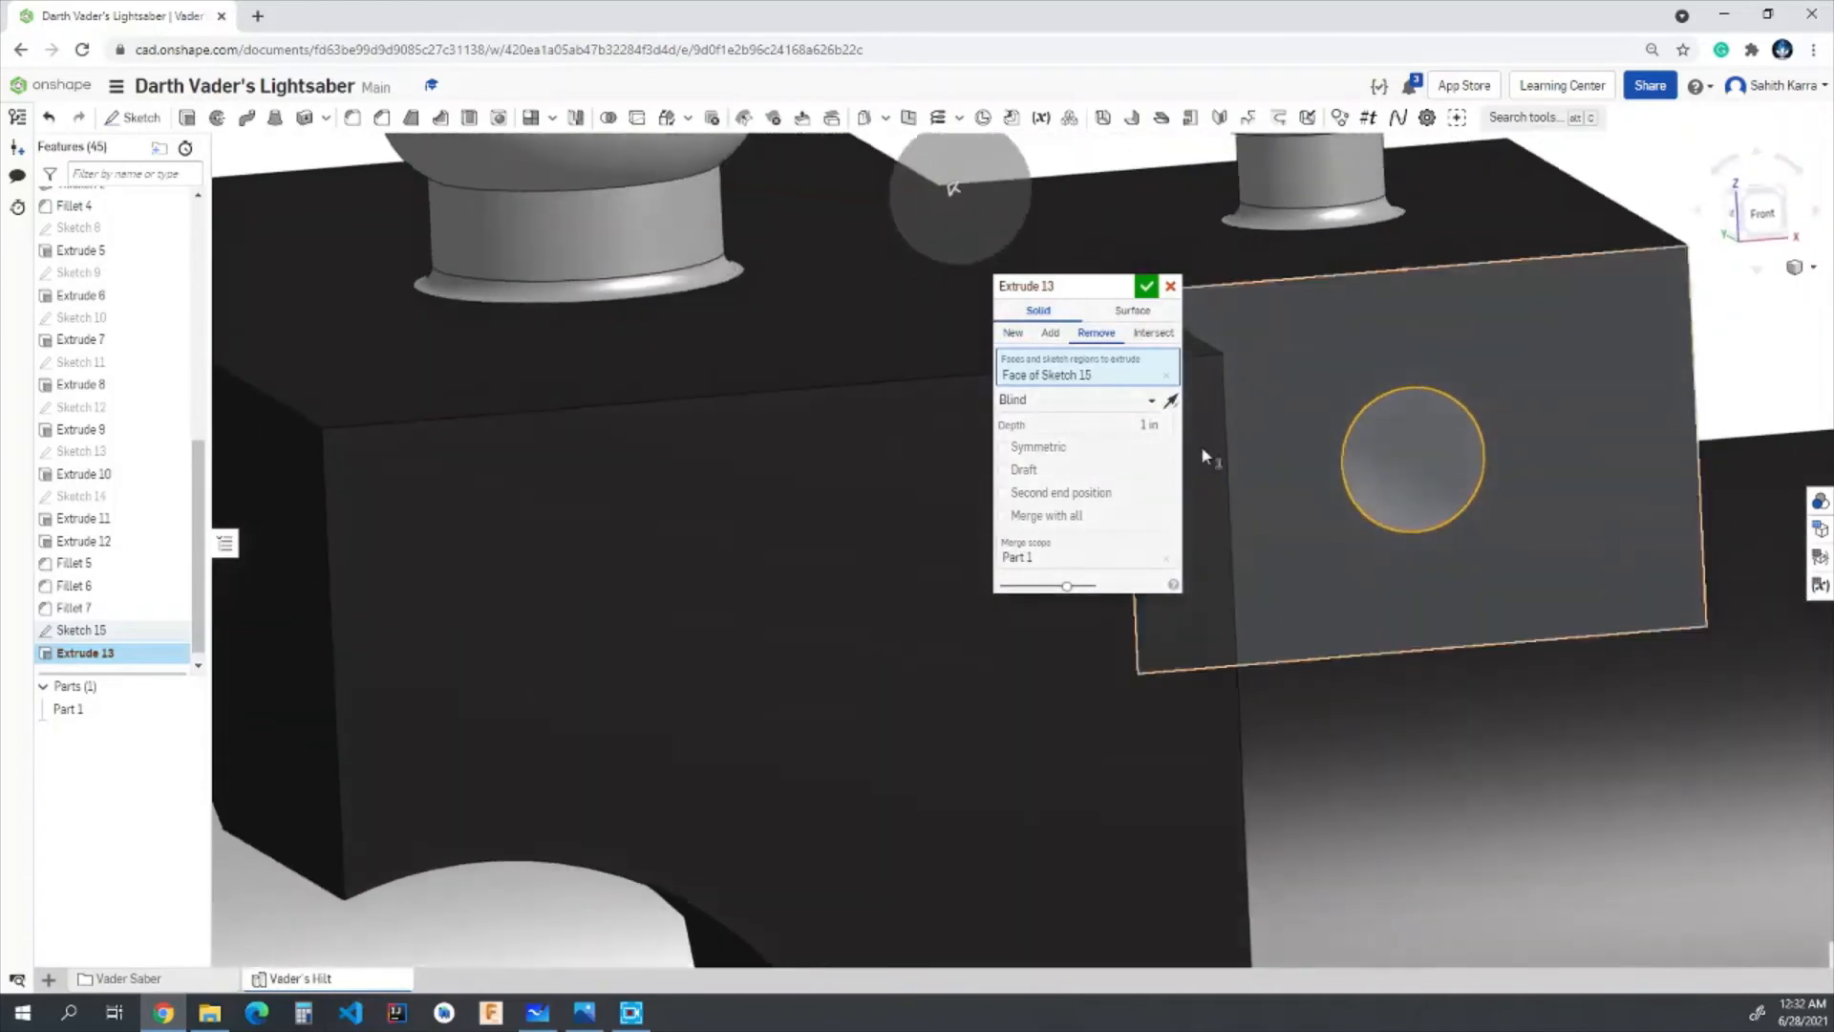
mouse_move(1297, 455)
right_mouse_down()
mouse_move(1385, 497)
mouse_move(1470, 496)
mouse_move(1318, 475)
right_mouse_up()
right_click_drag(1376, 558, 1268, 584)
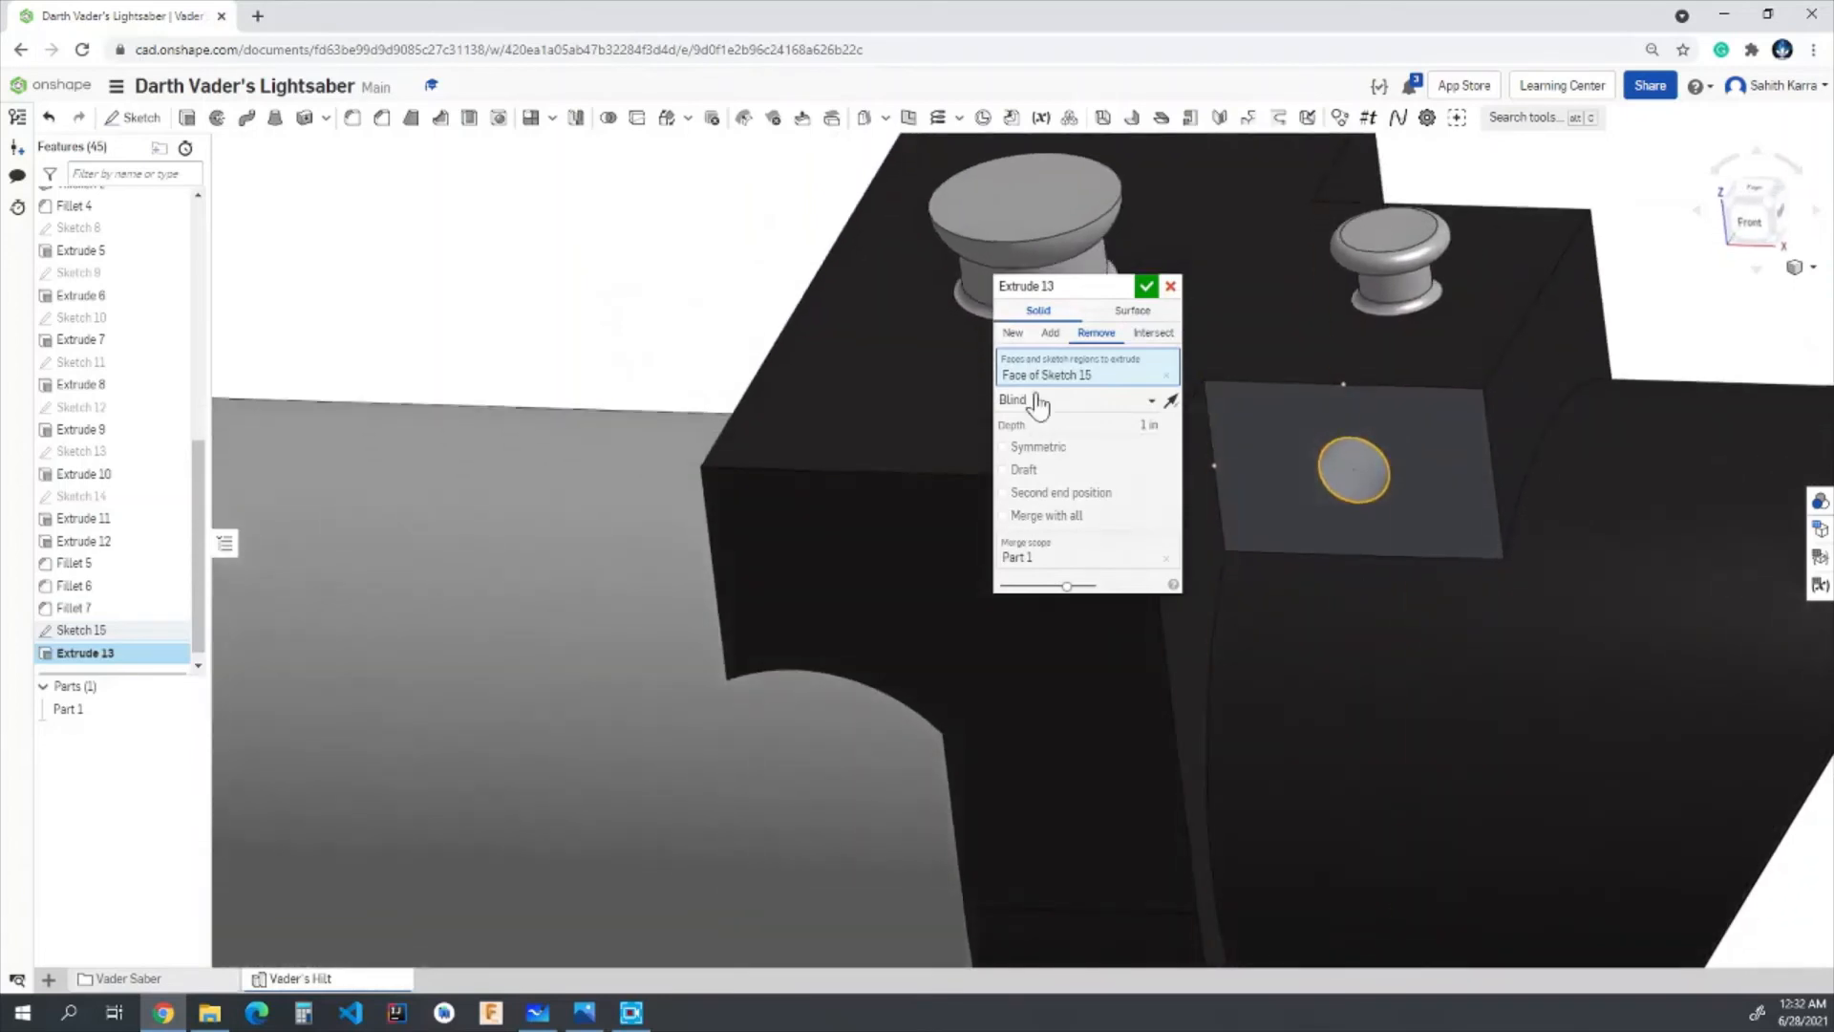
left_click(1020, 401)
left_click(1016, 532)
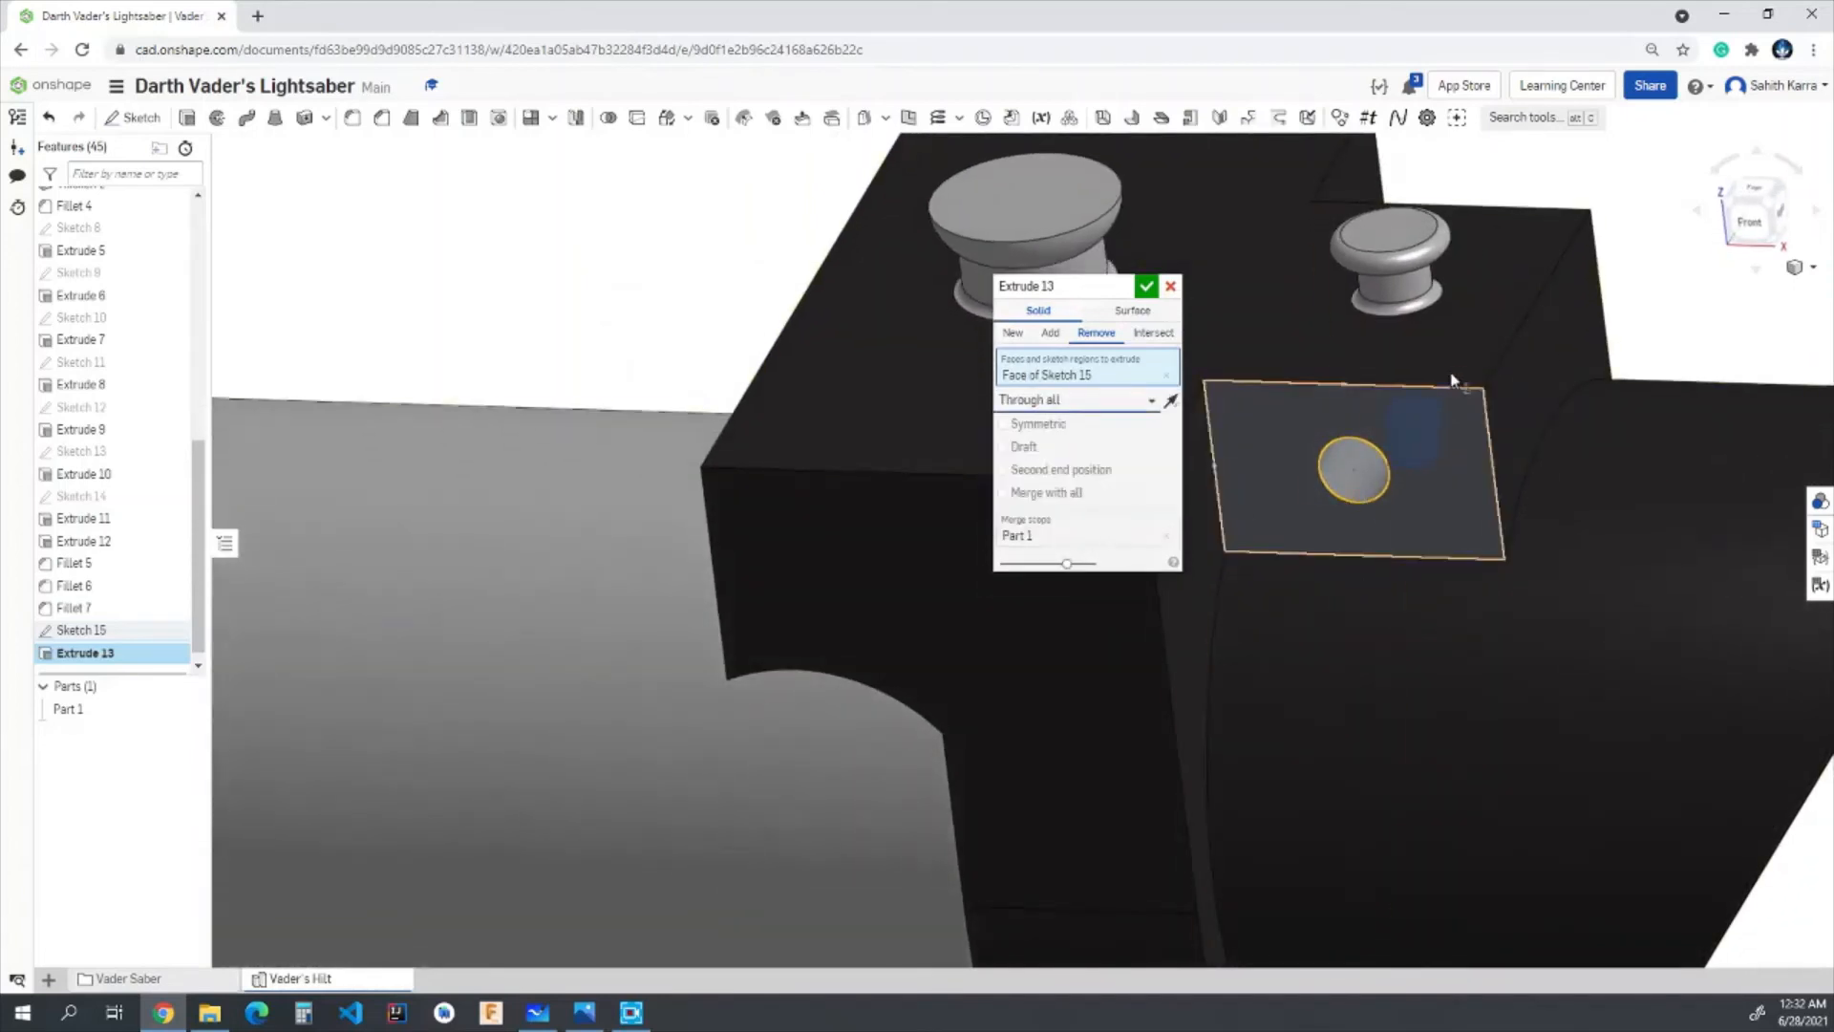
- Clear the stray block faces from the extrude selection, reselect the circle's region and complete the through-all cut
left_click_drag(1385, 467, 1465, 559)
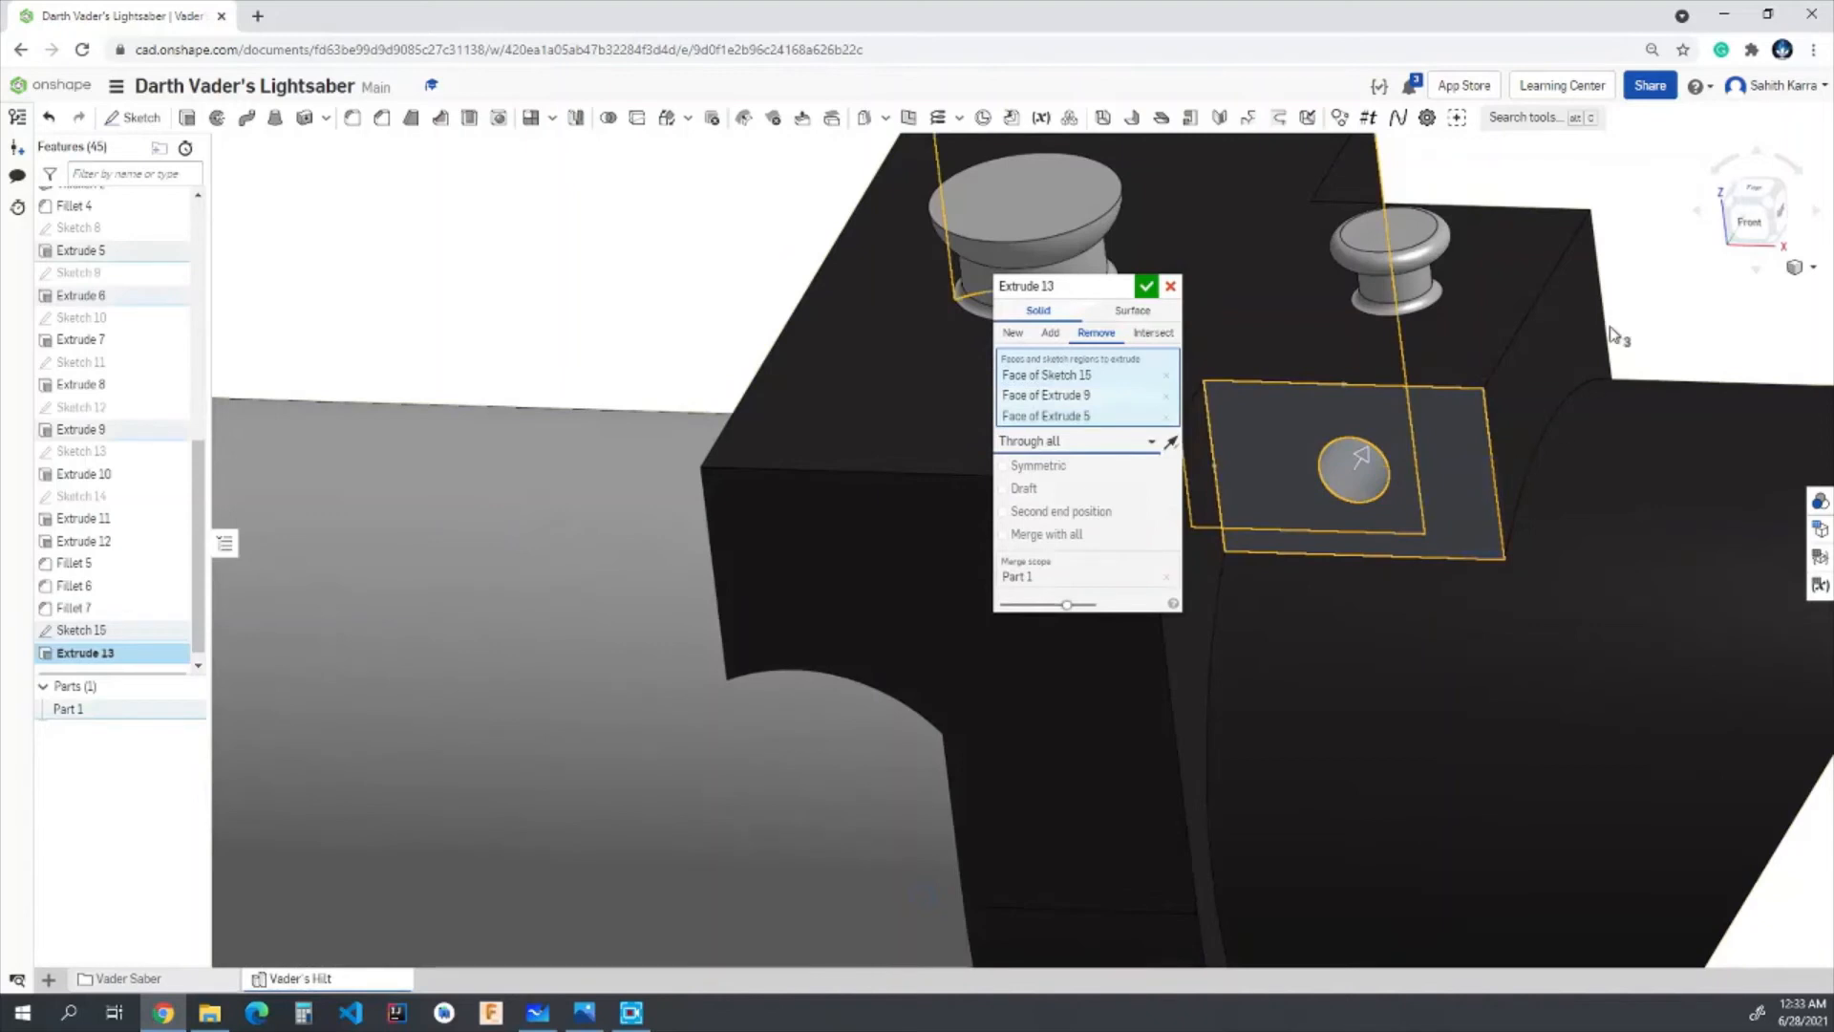
left_click(1166, 416)
left_click(1166, 395)
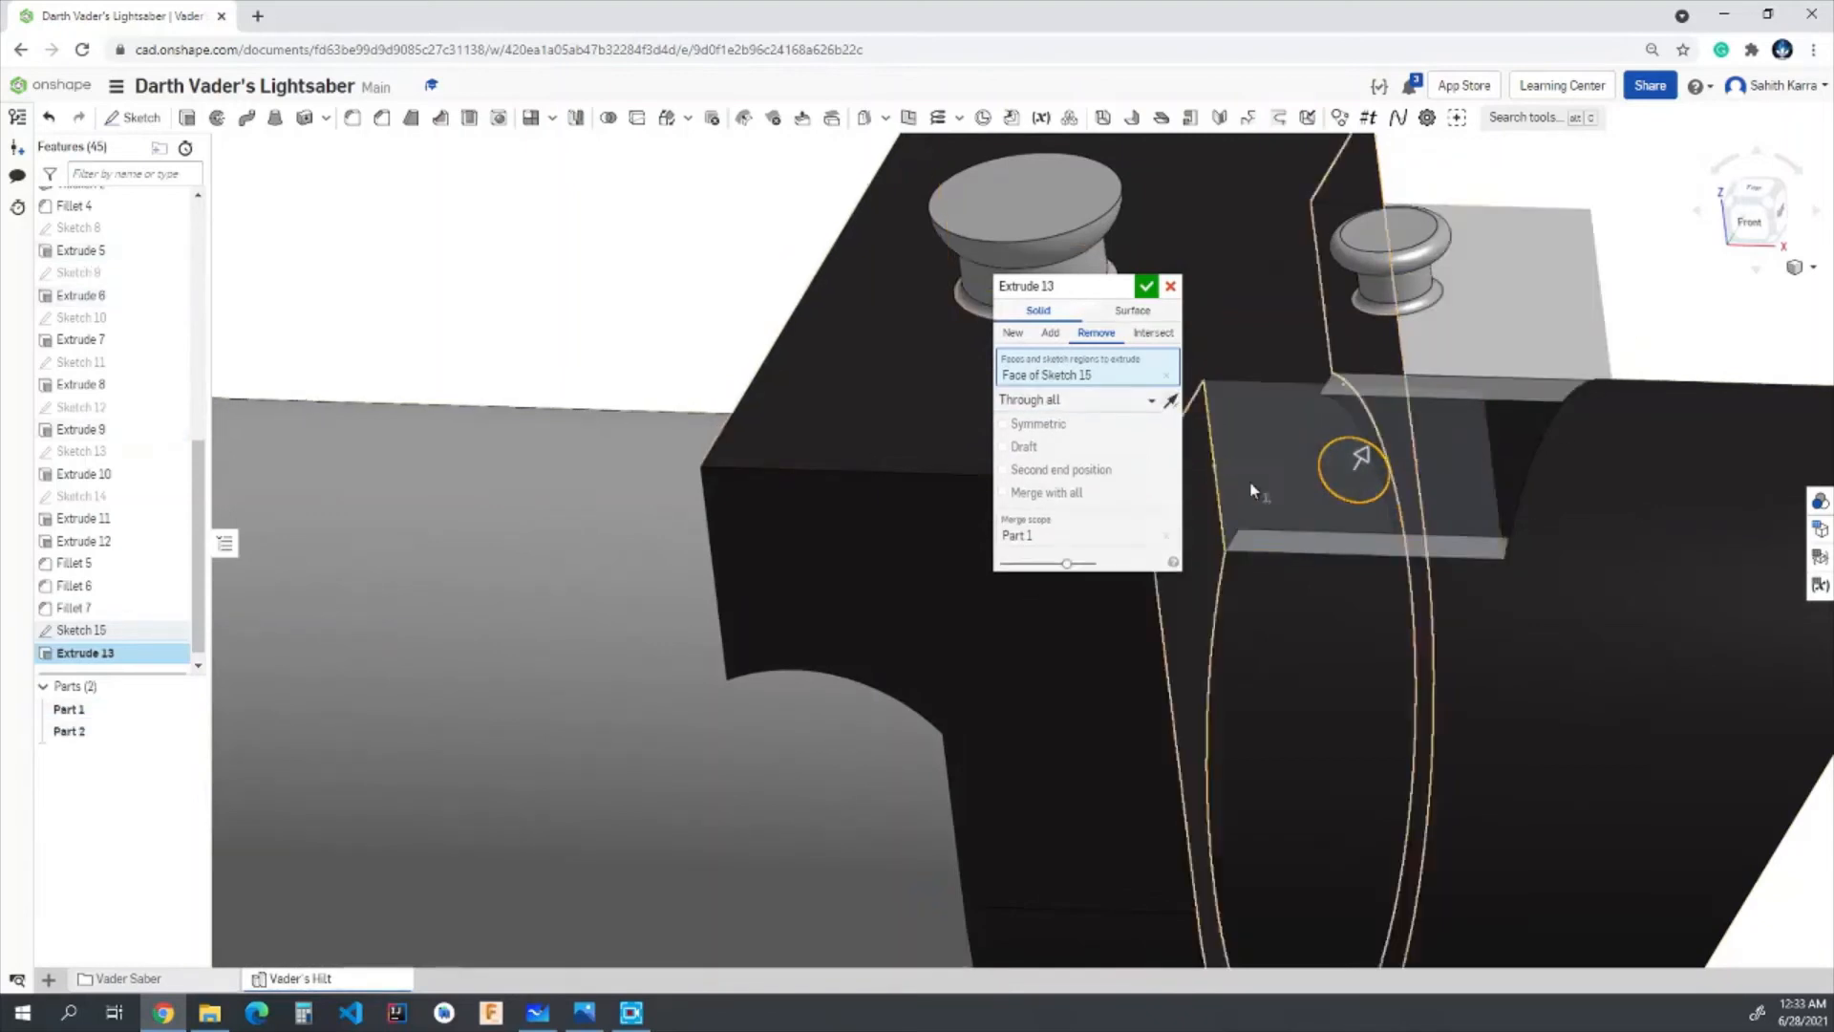
left_click(1166, 376)
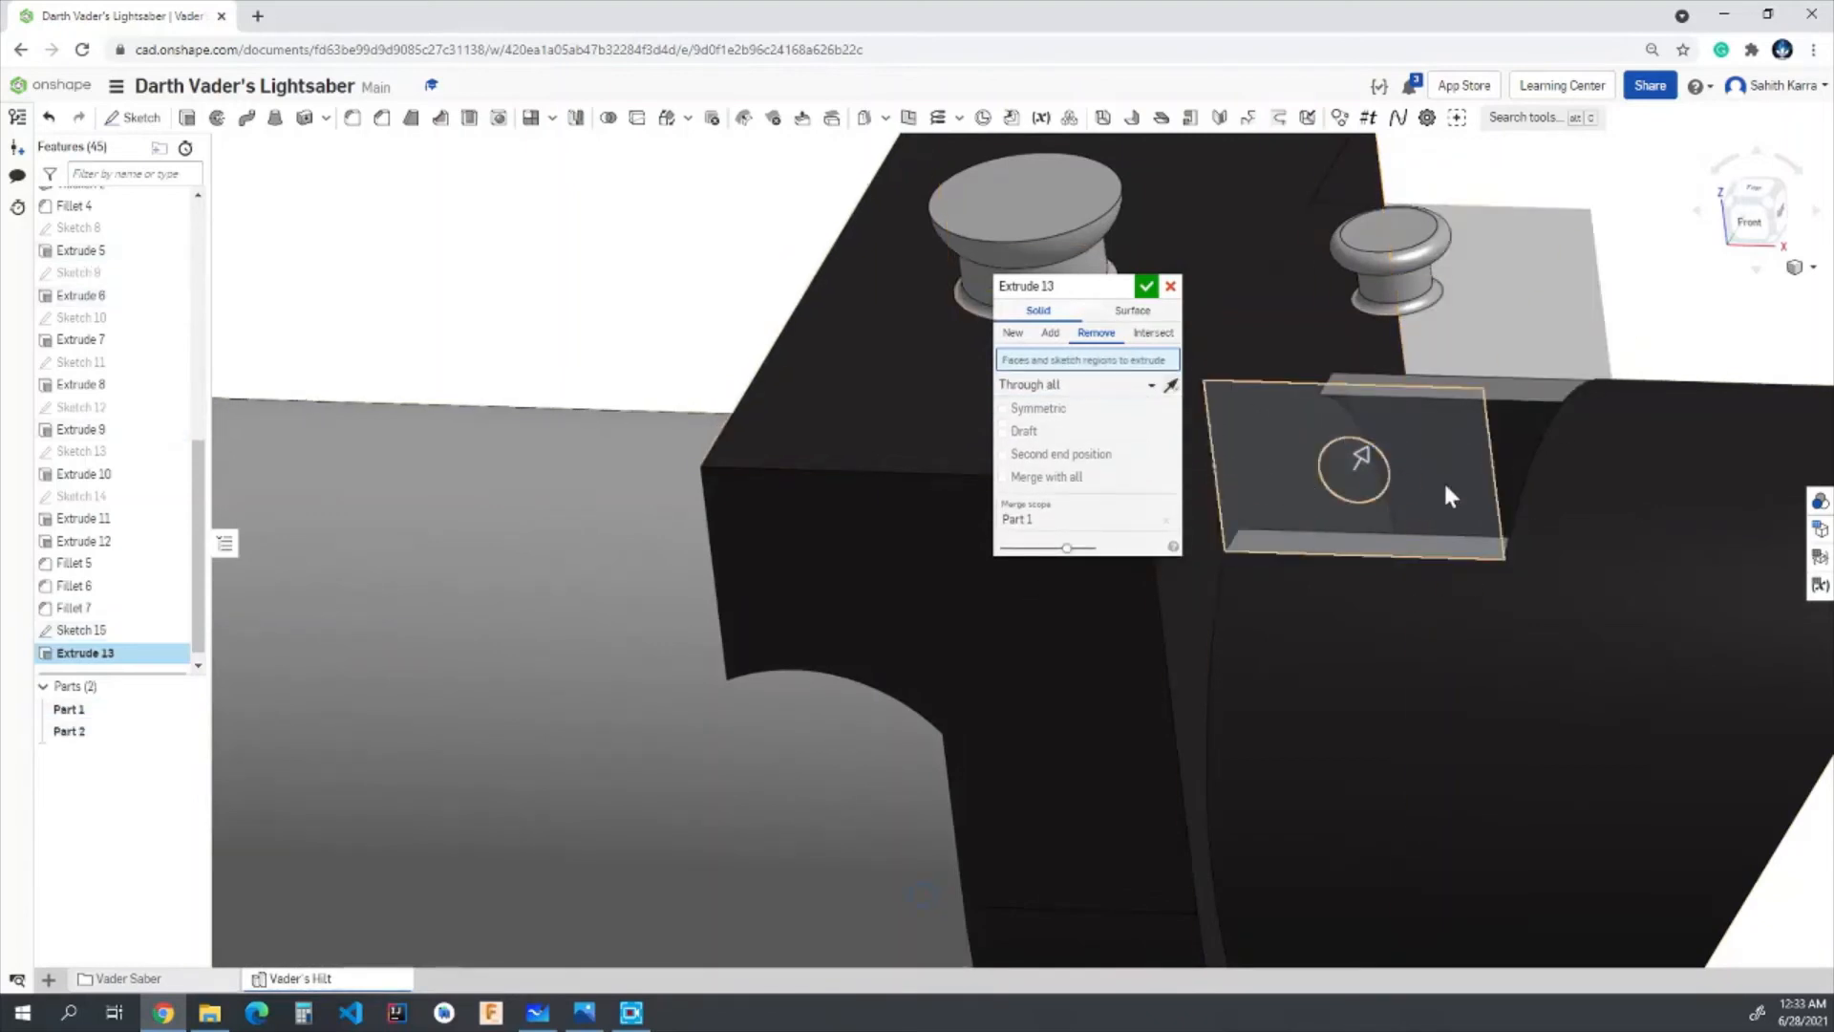
left_click(1379, 473)
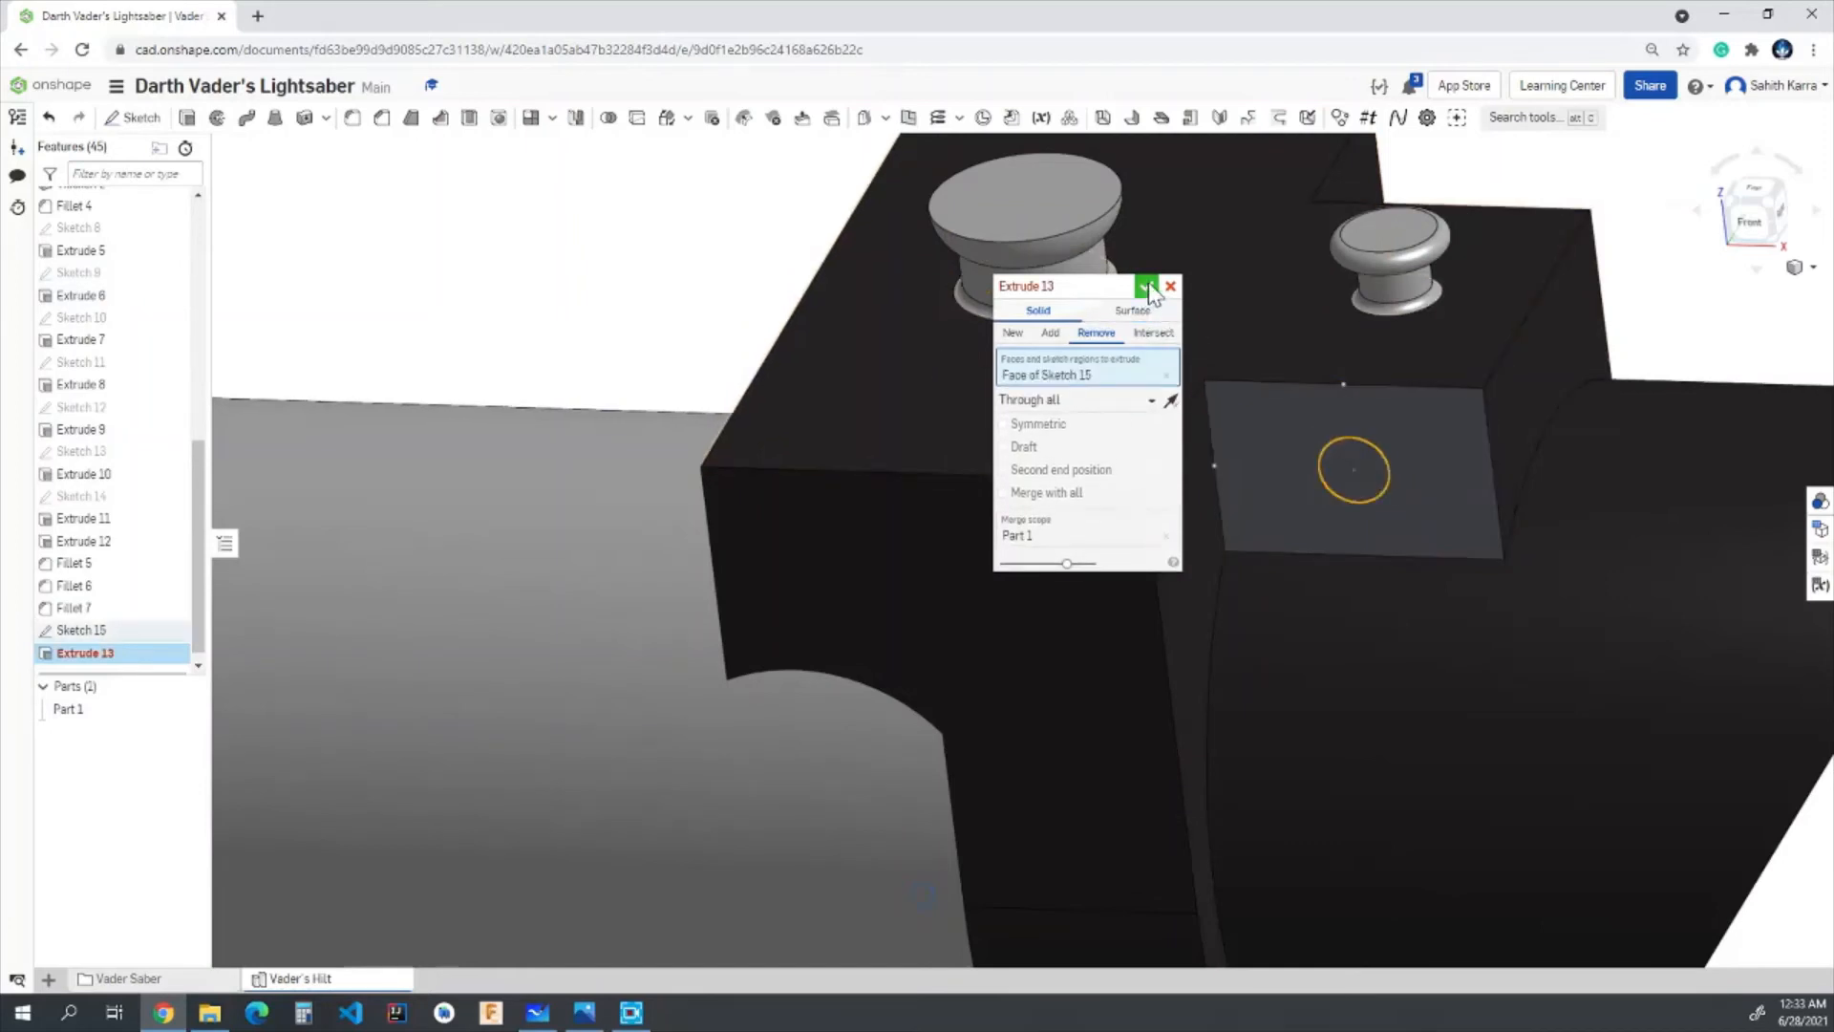
left_click(1353, 468)
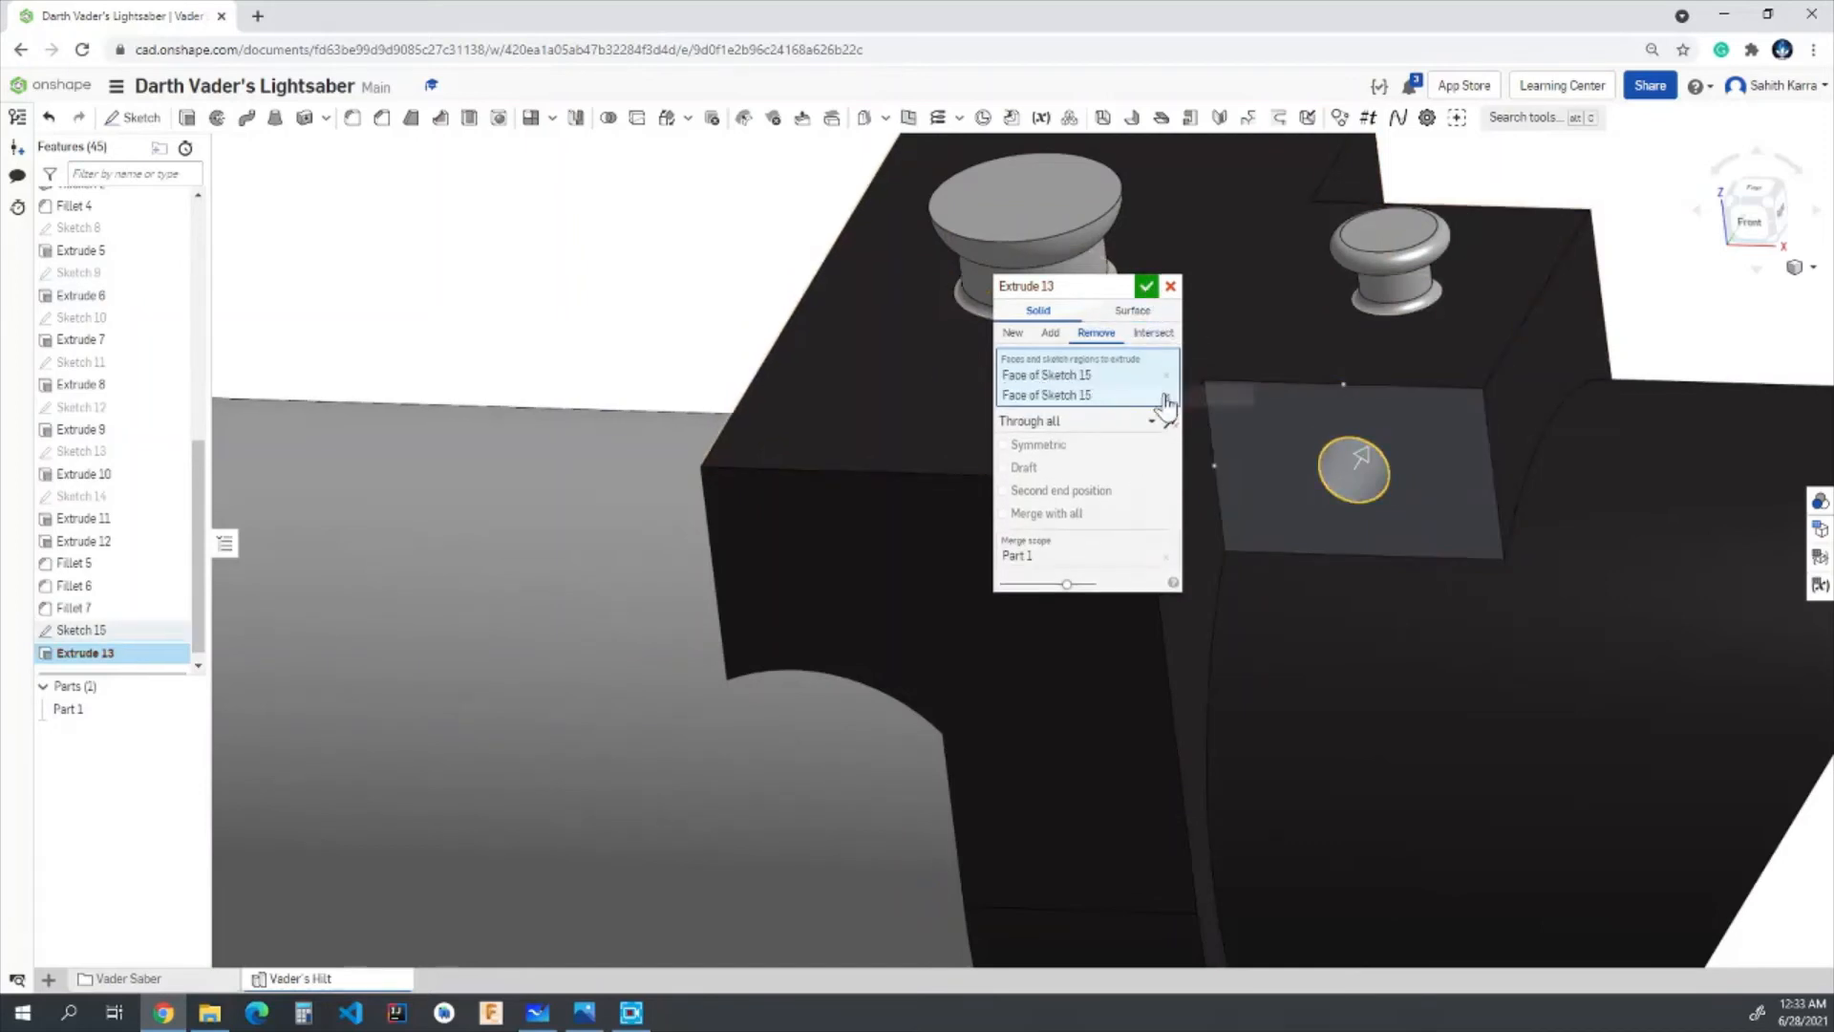
left_click(1146, 286)
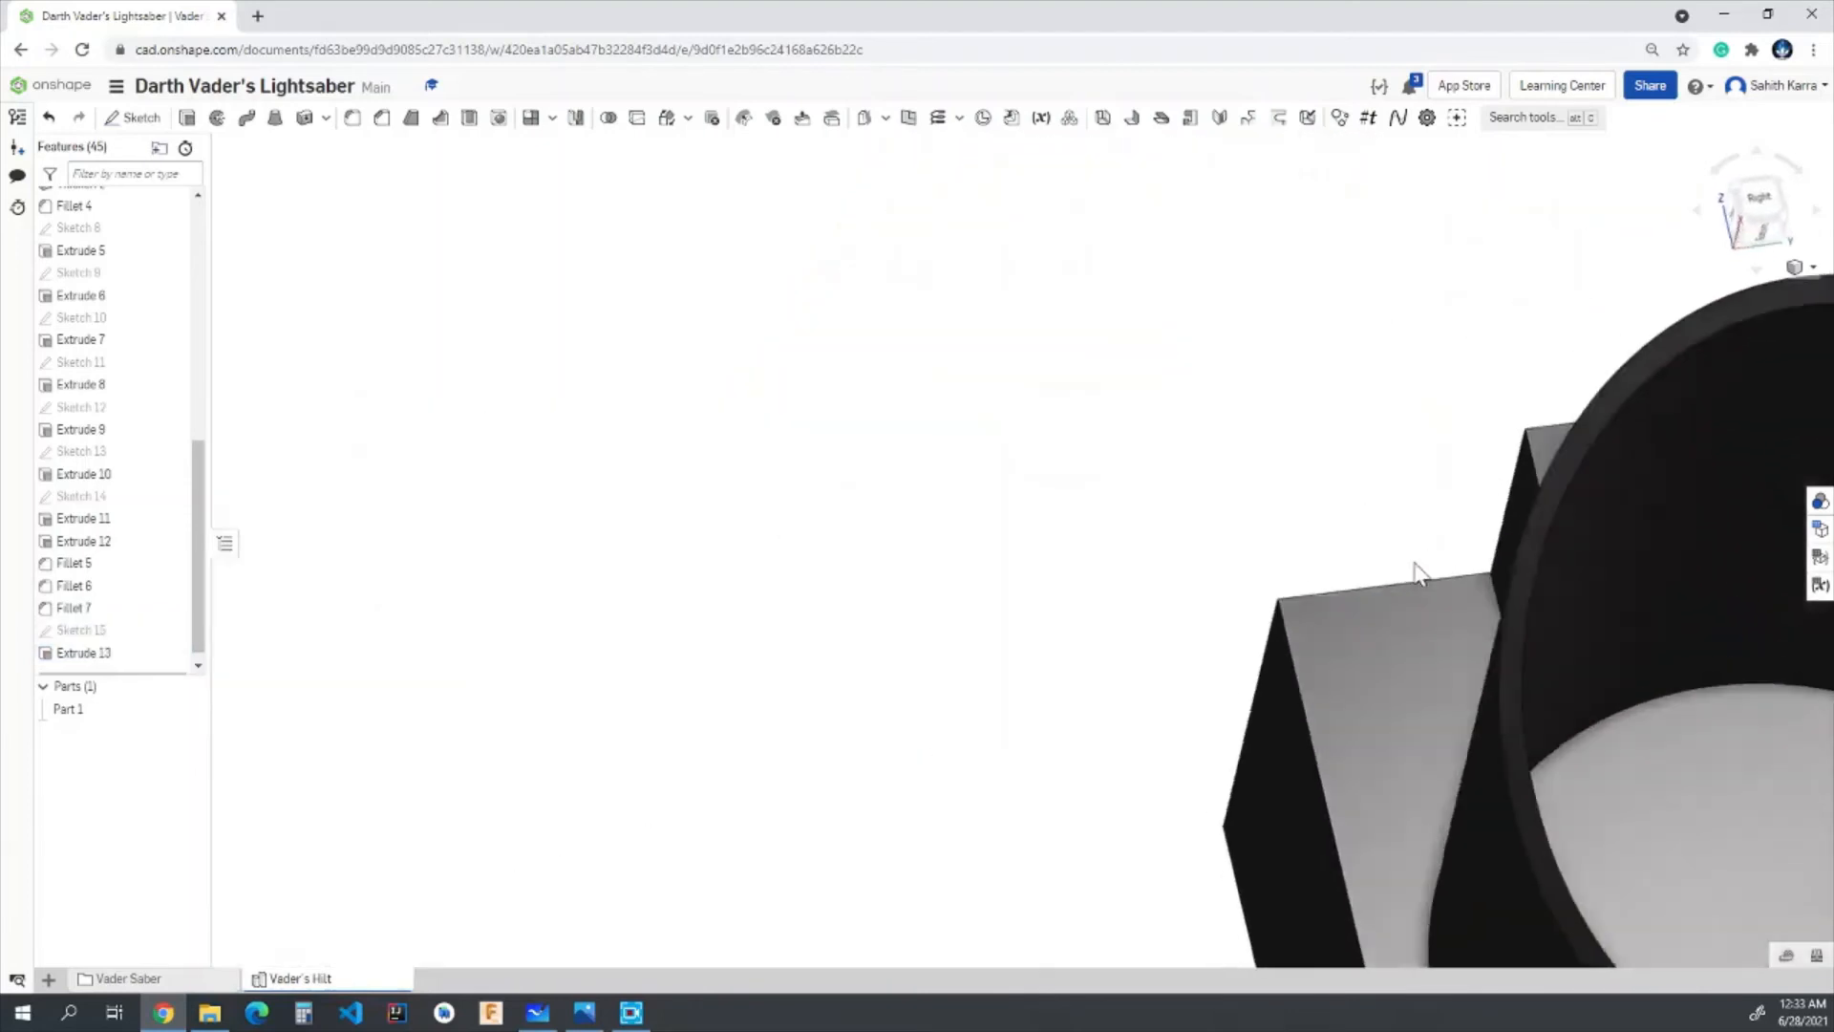
right_click_drag(1416, 564, 1577, 600)
right_click_drag(408, 704, 348, 642)
scroll(347, 640, "up", 1)
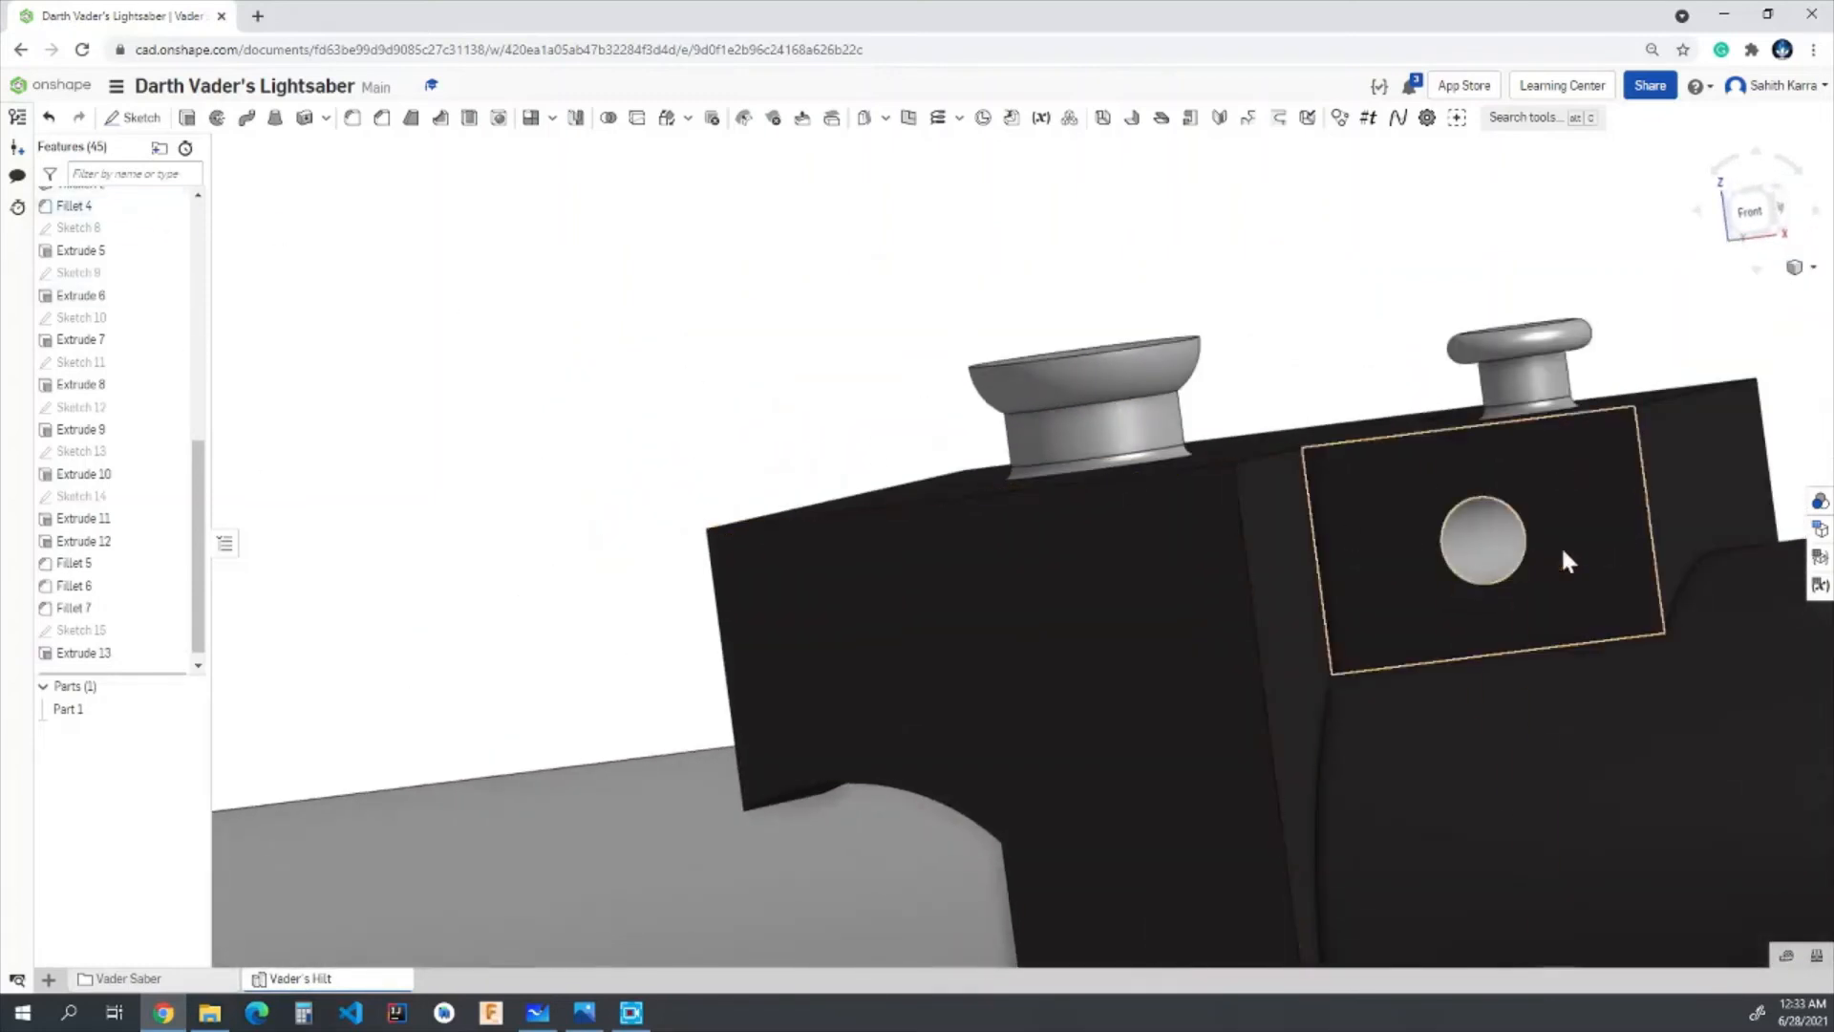
left_click(1555, 547)
left_click(1314, 320)
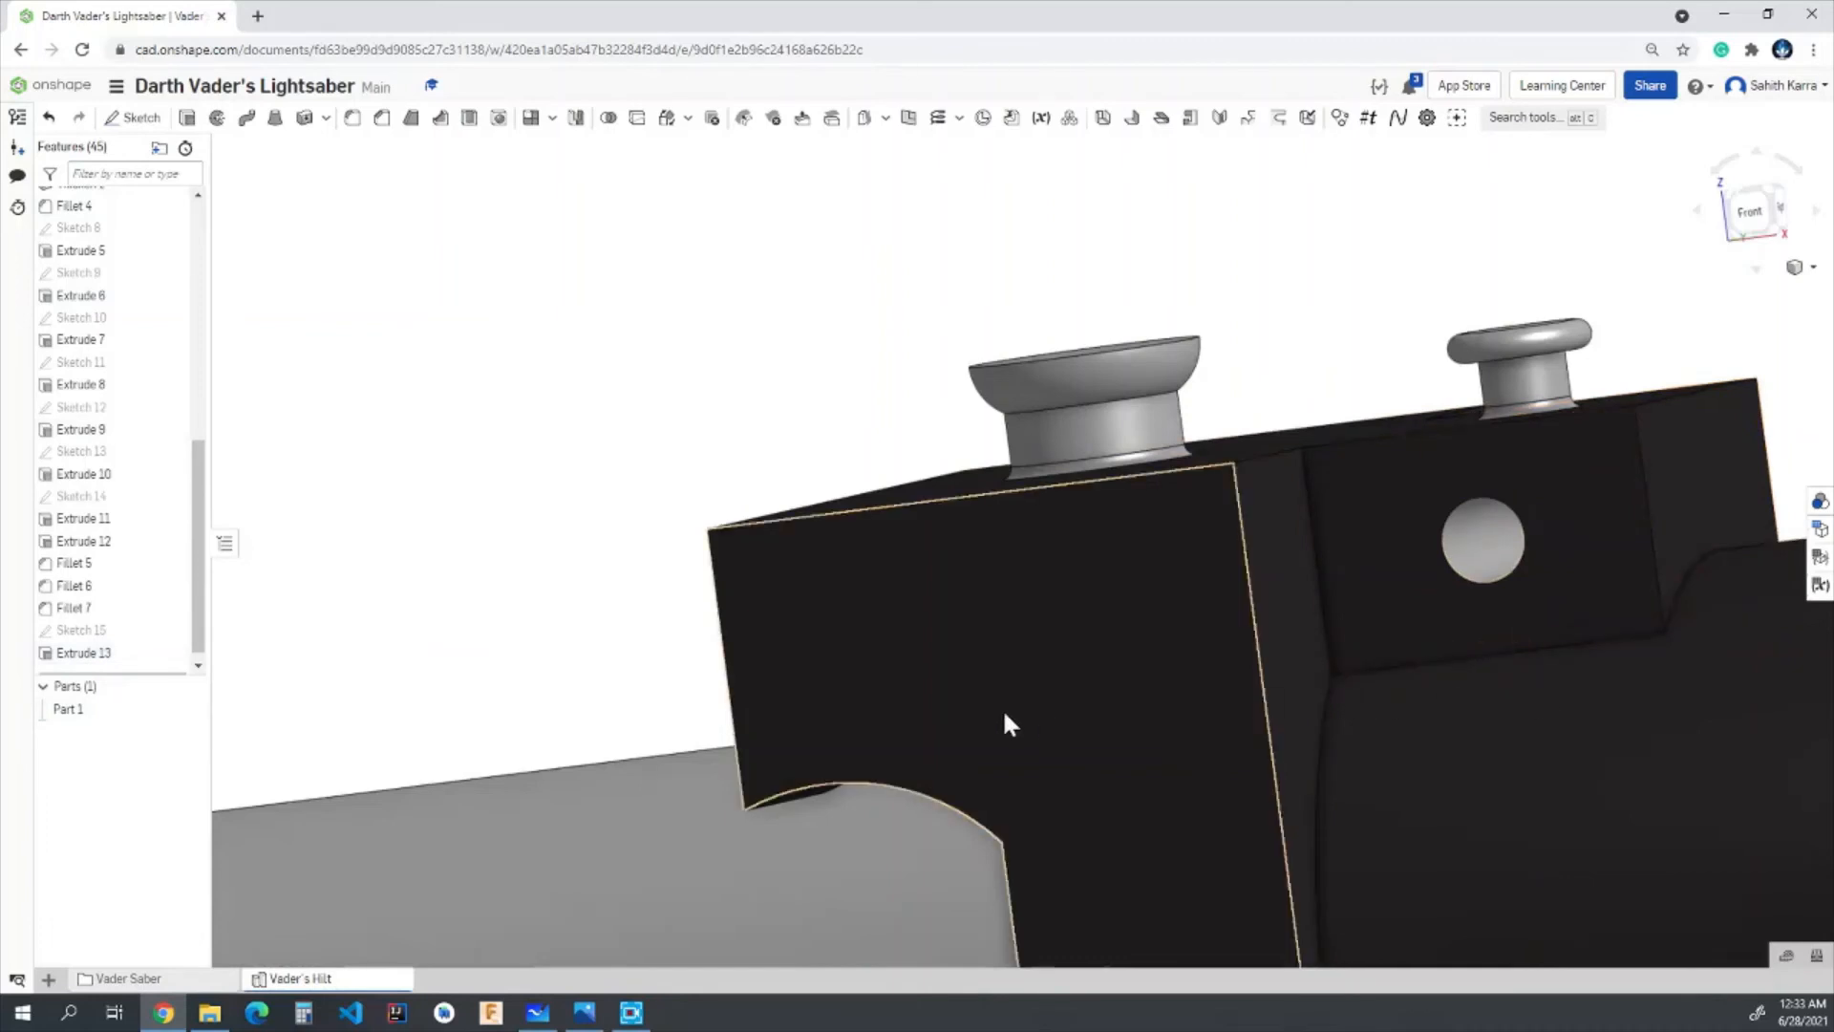
- Sketch a point at the centre of the through hole on the small block's front side face
left_click(1750, 210)
left_click(135, 117)
scroll(1615, 434, "up", 5)
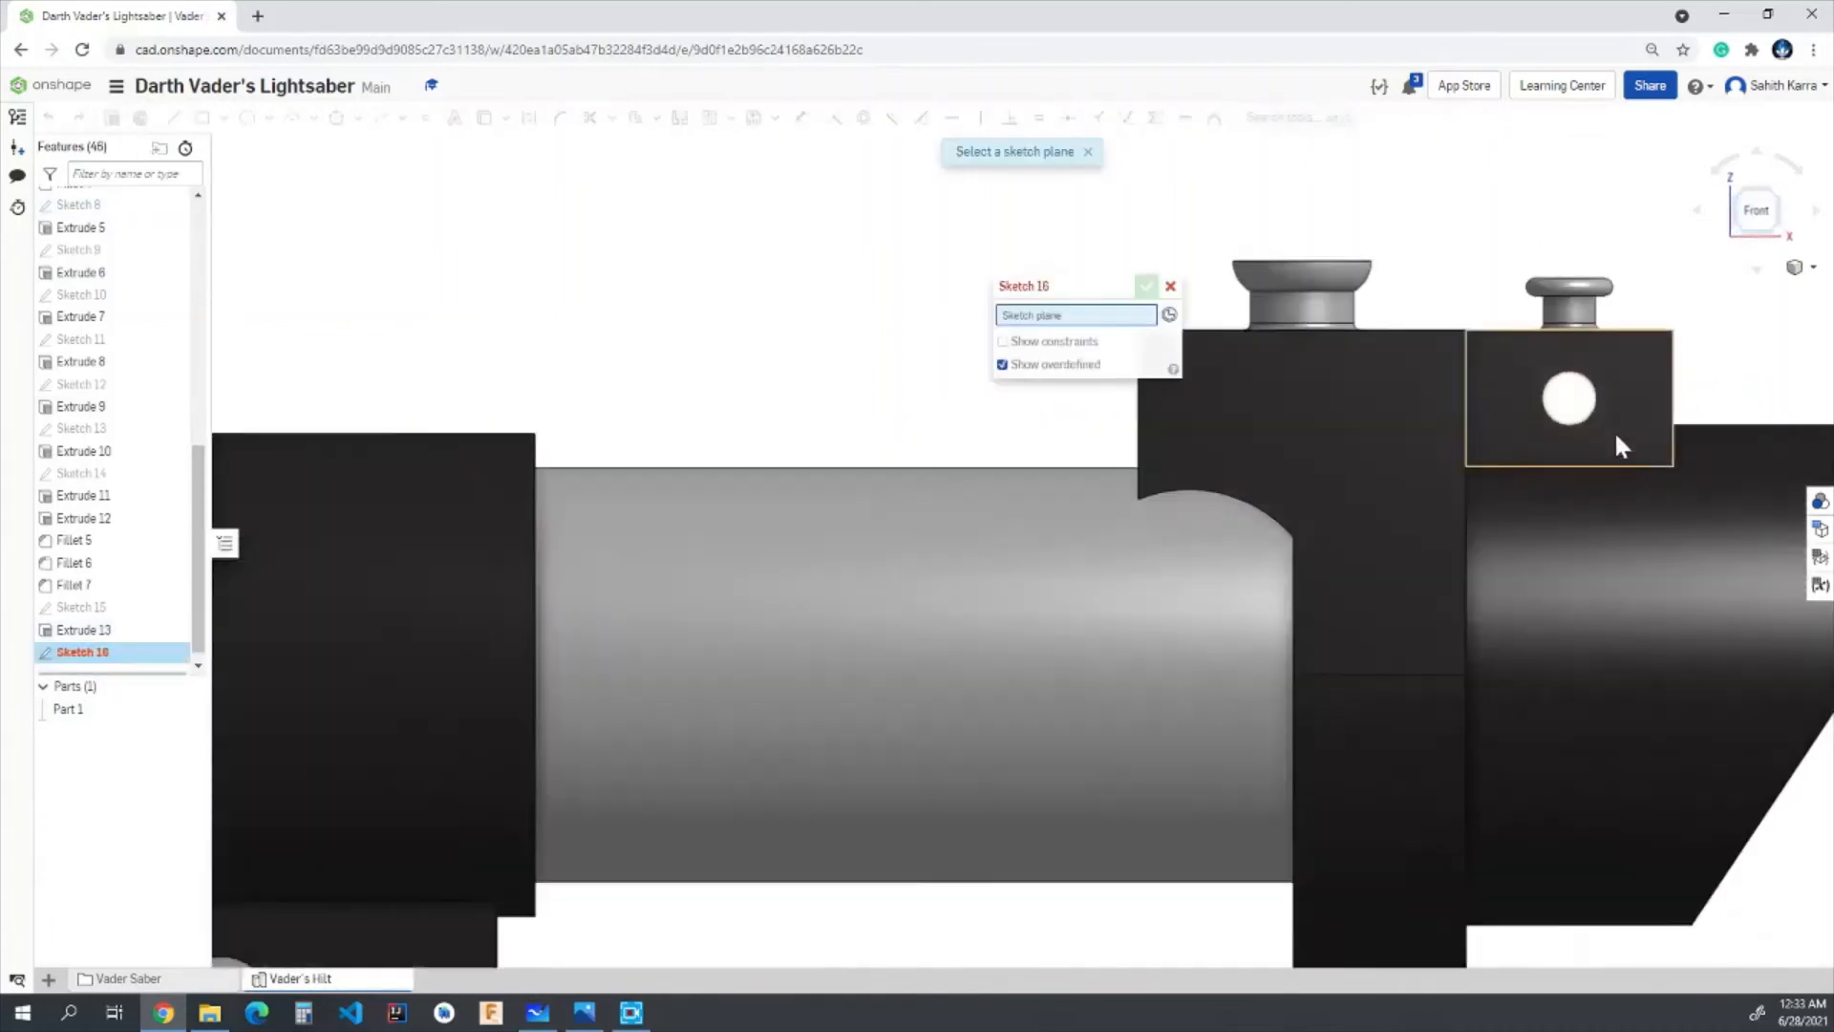
left_click(1557, 427)
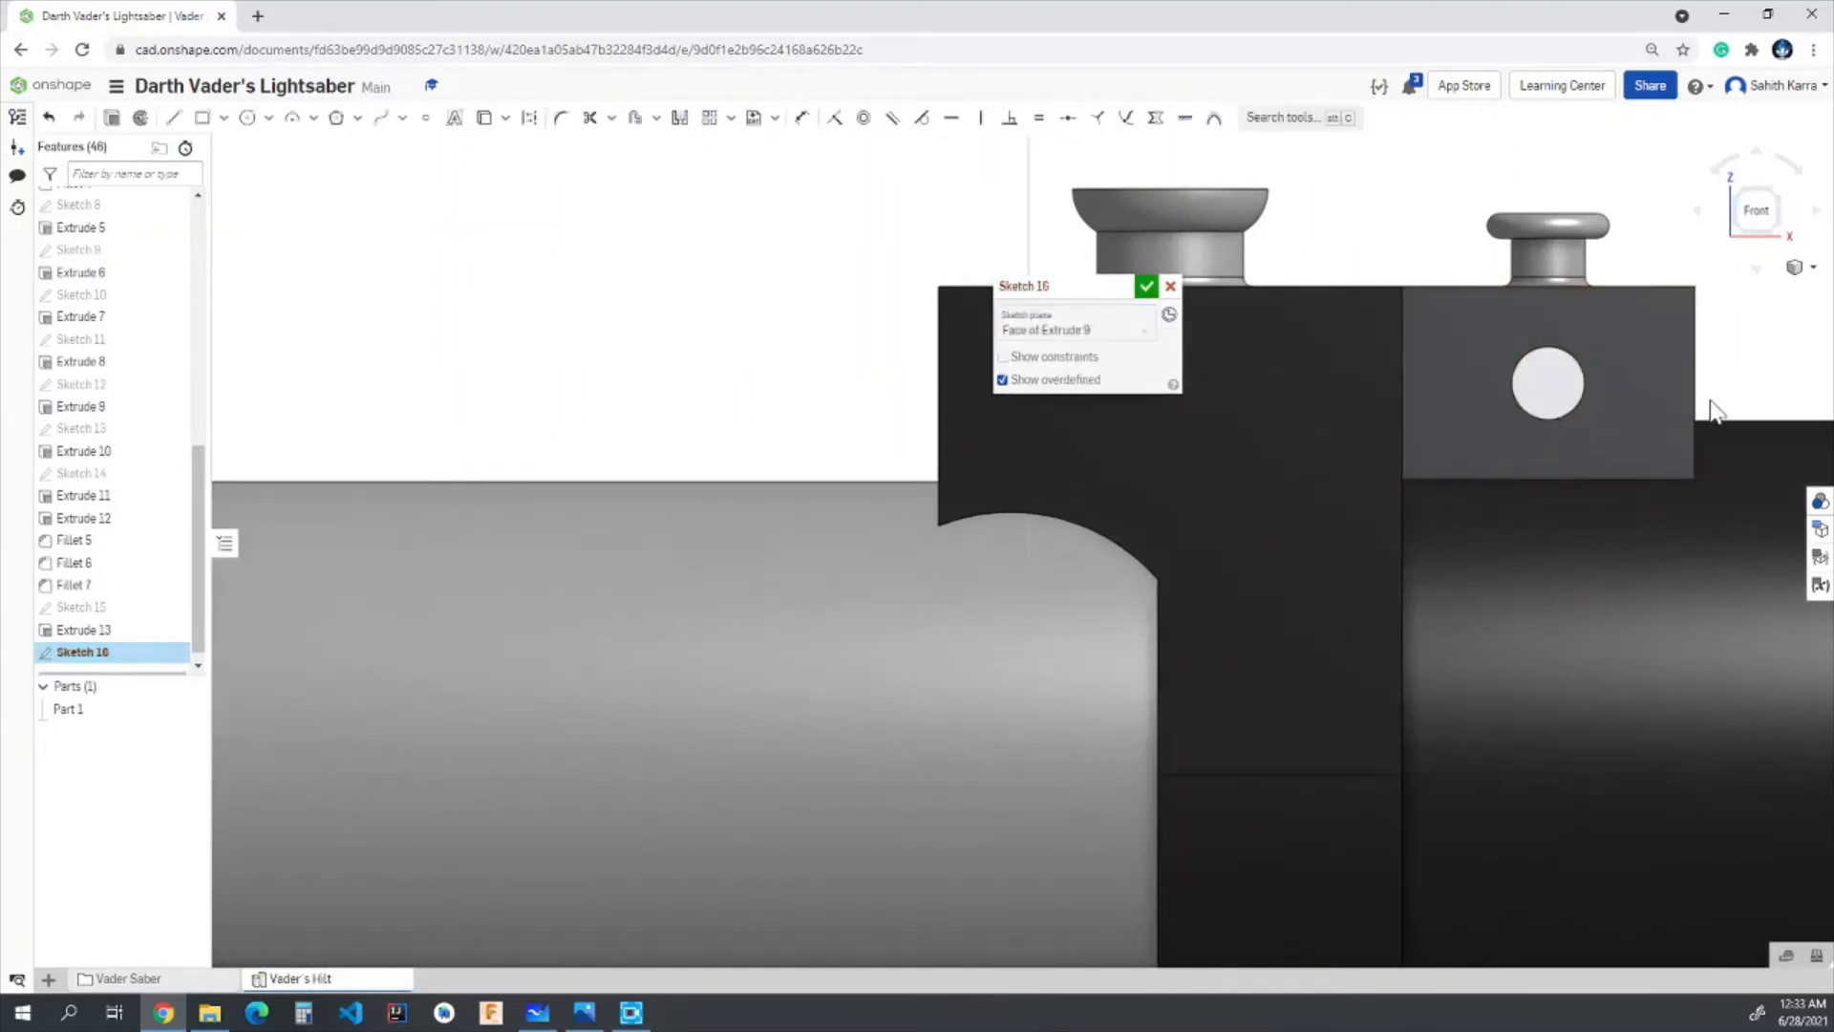
left_click(426, 119)
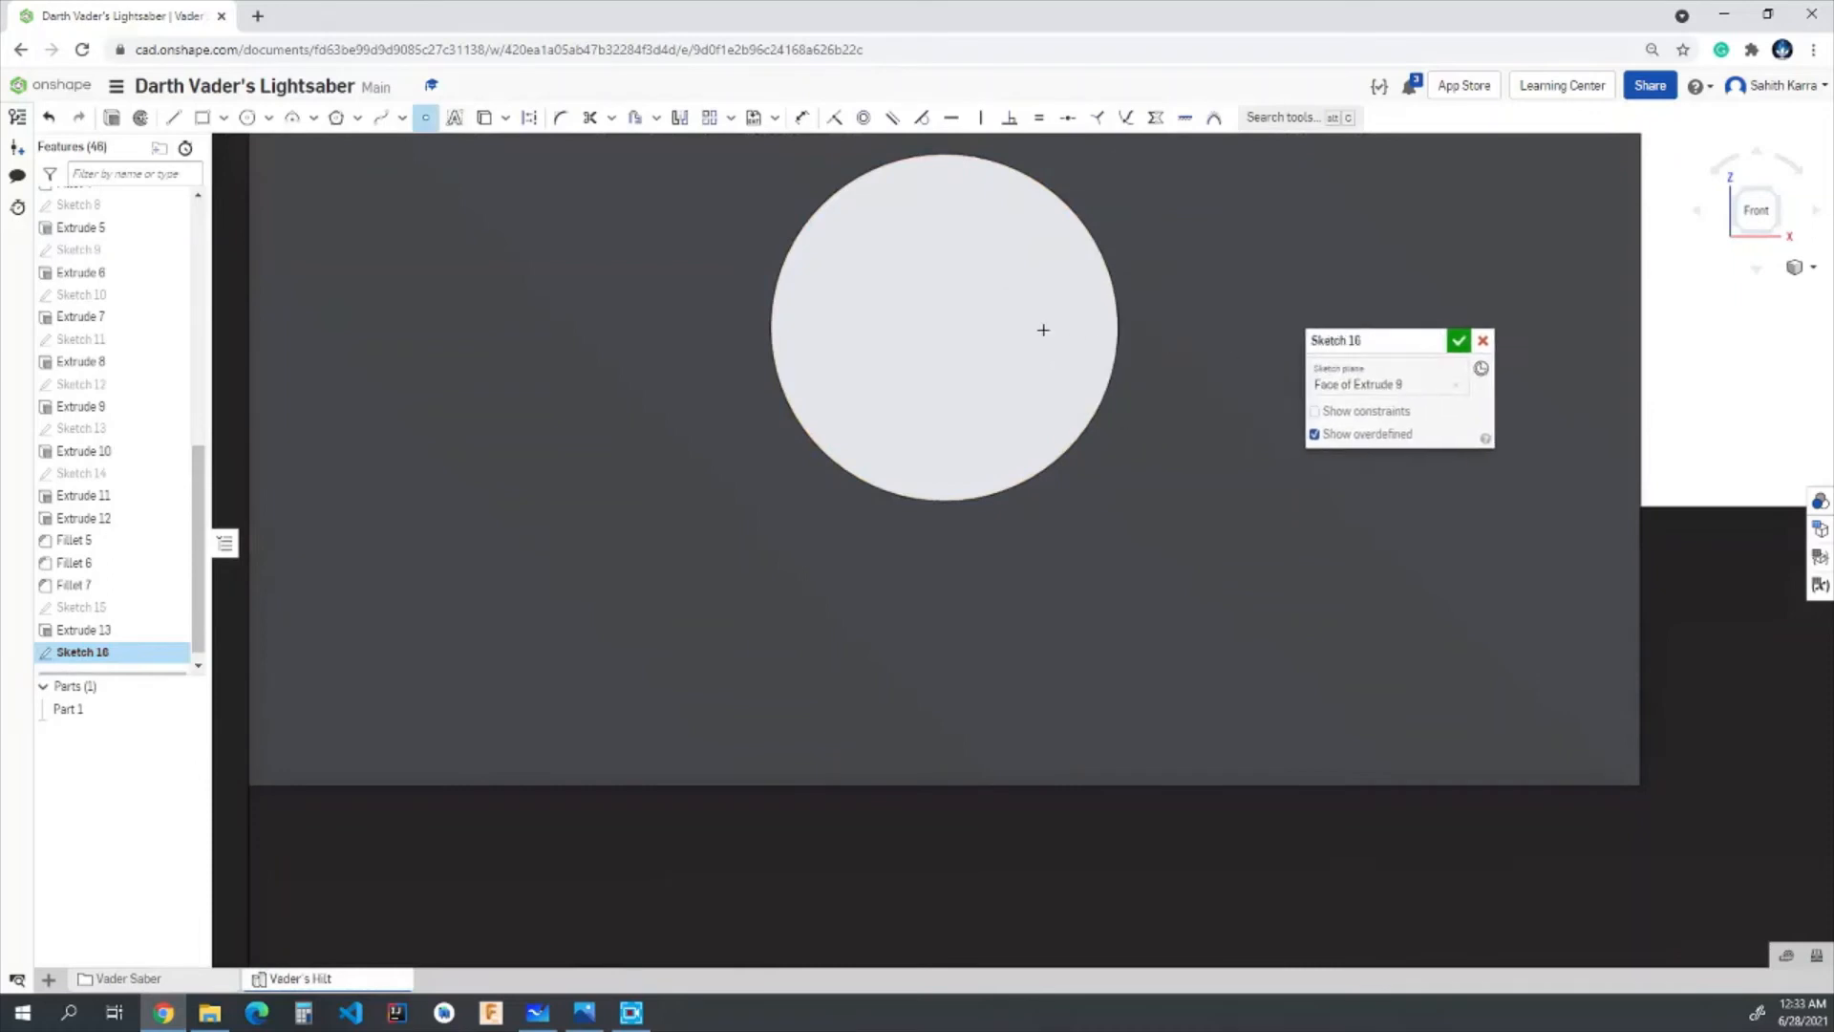
left_click(943, 328)
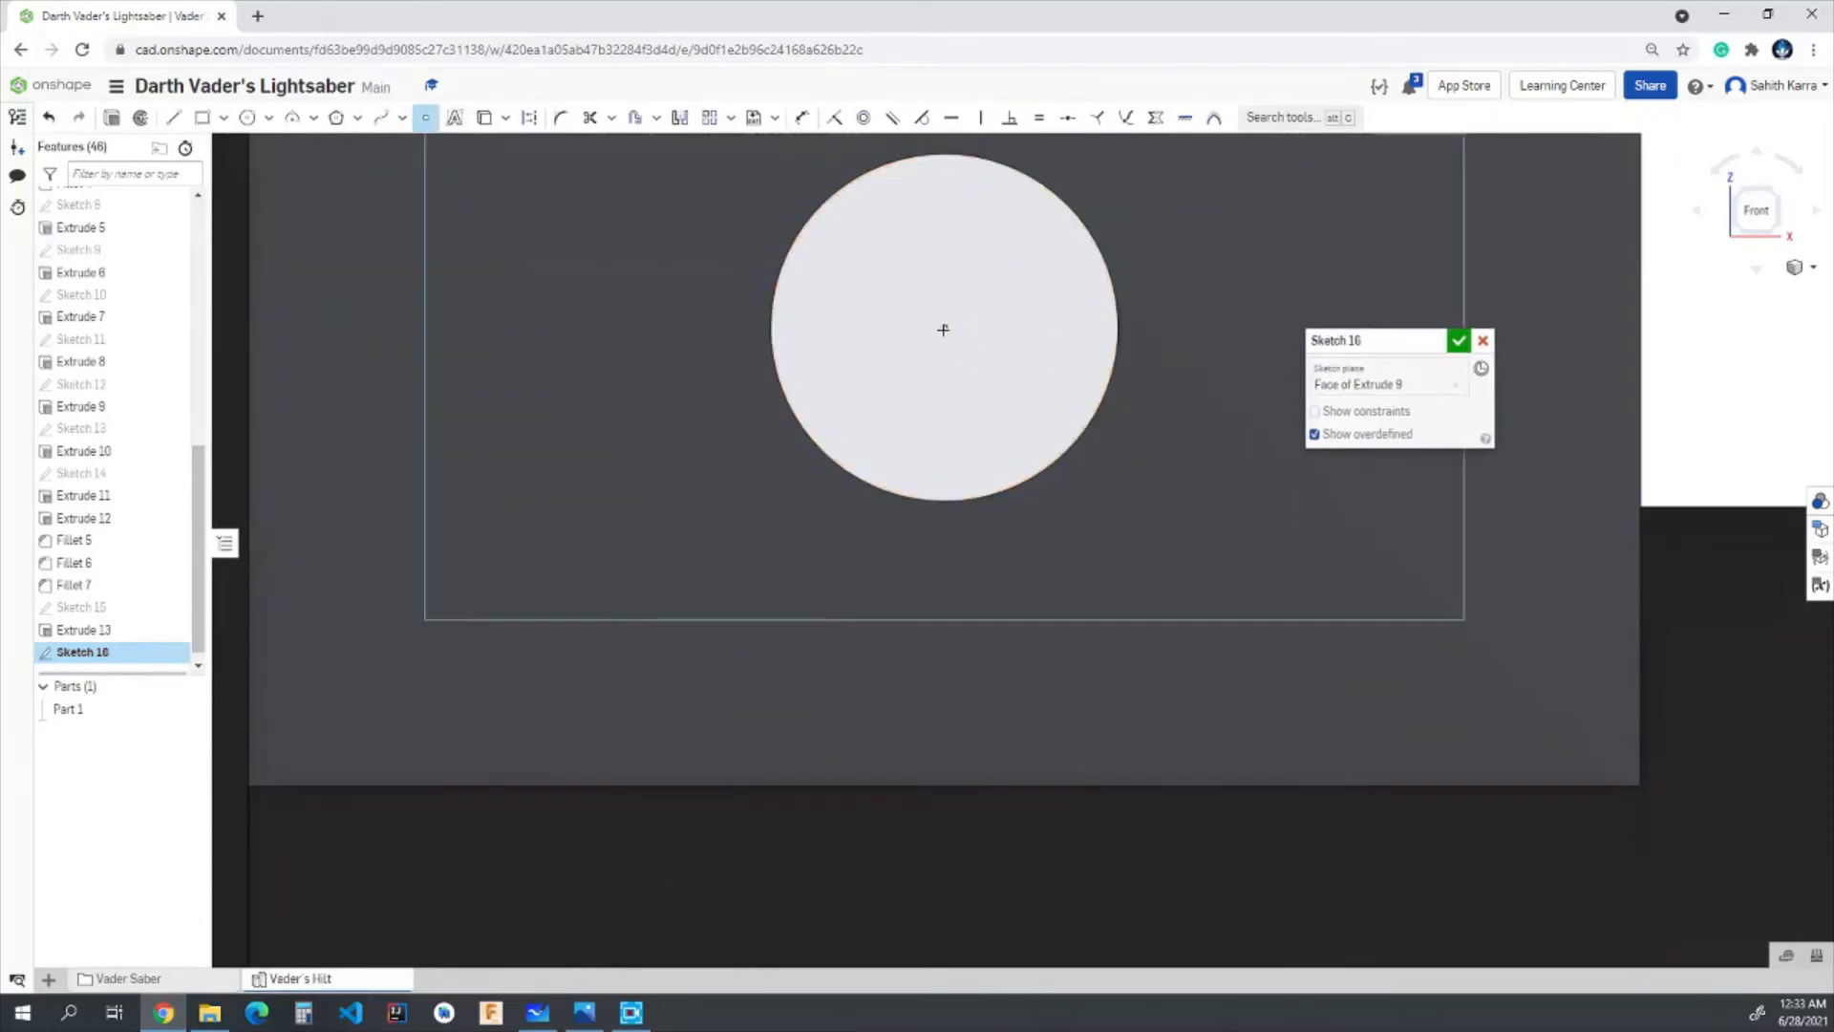
left_click(1459, 342)
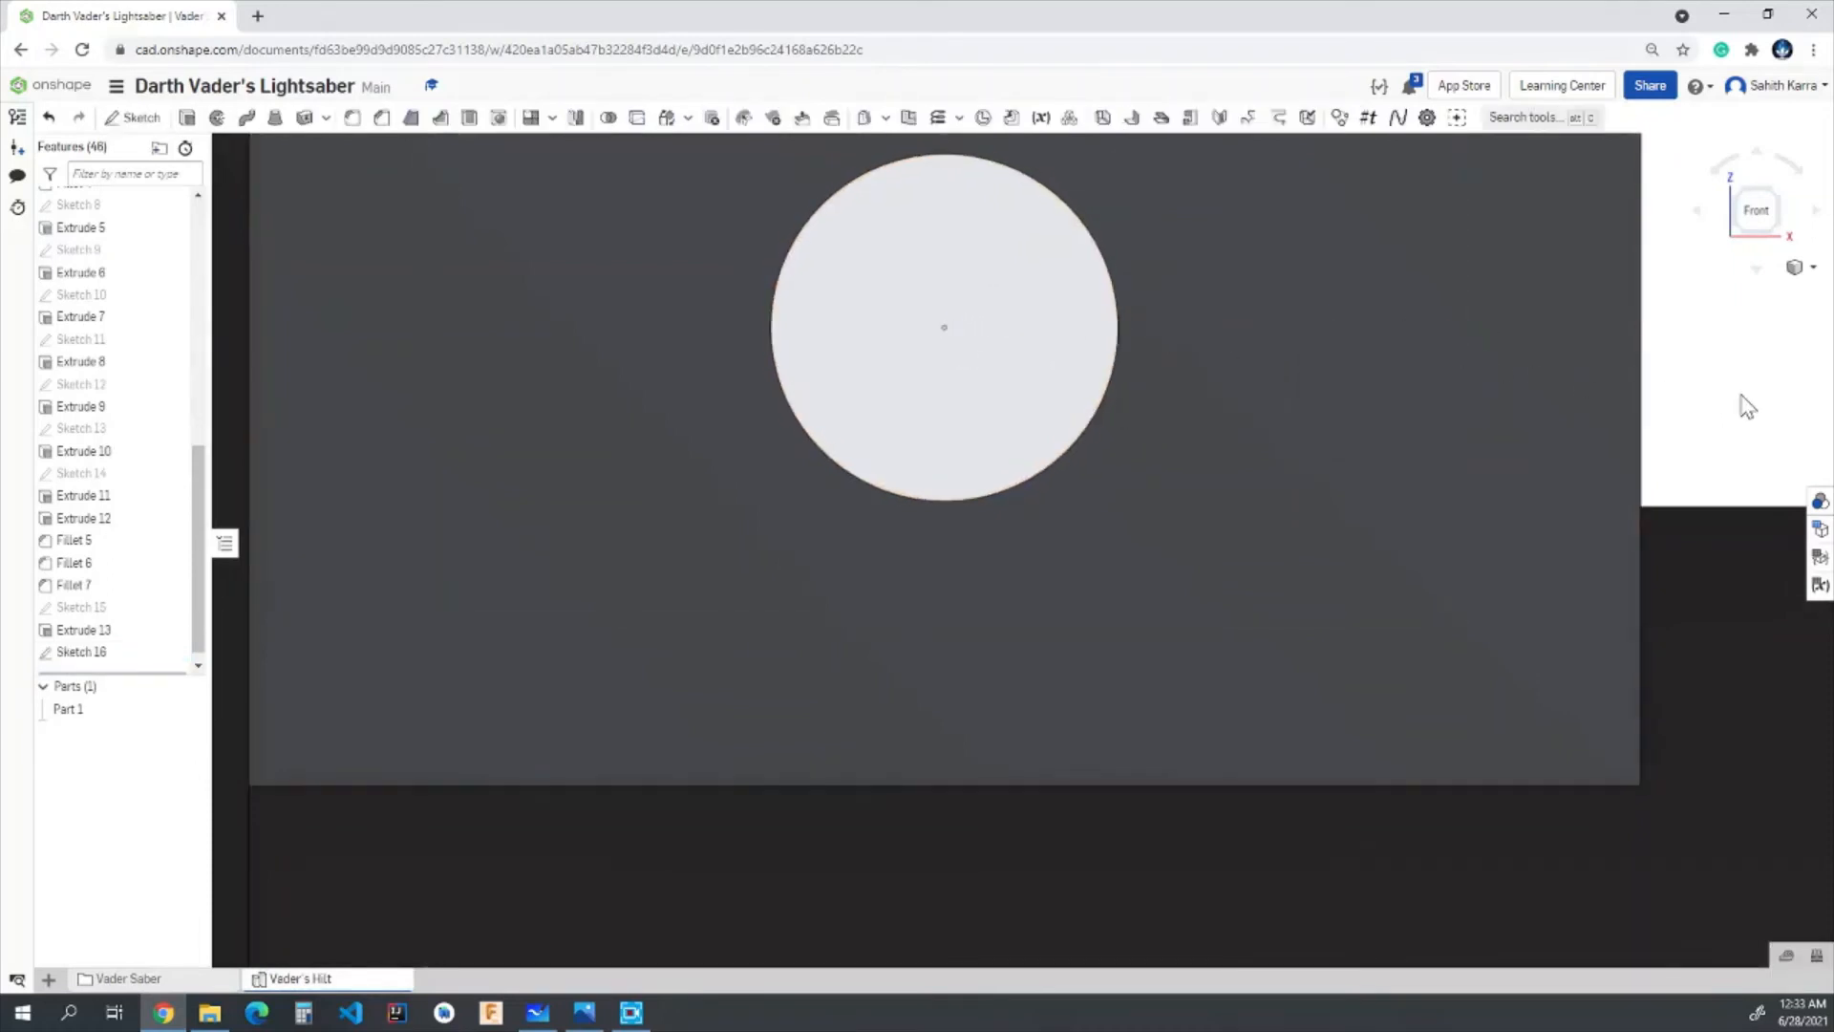
- Sketch a matching point at the hole's centre on the small block's back side face
right_click_drag(1748, 392, 1488, 449)
scroll(1424, 458, "down", 5)
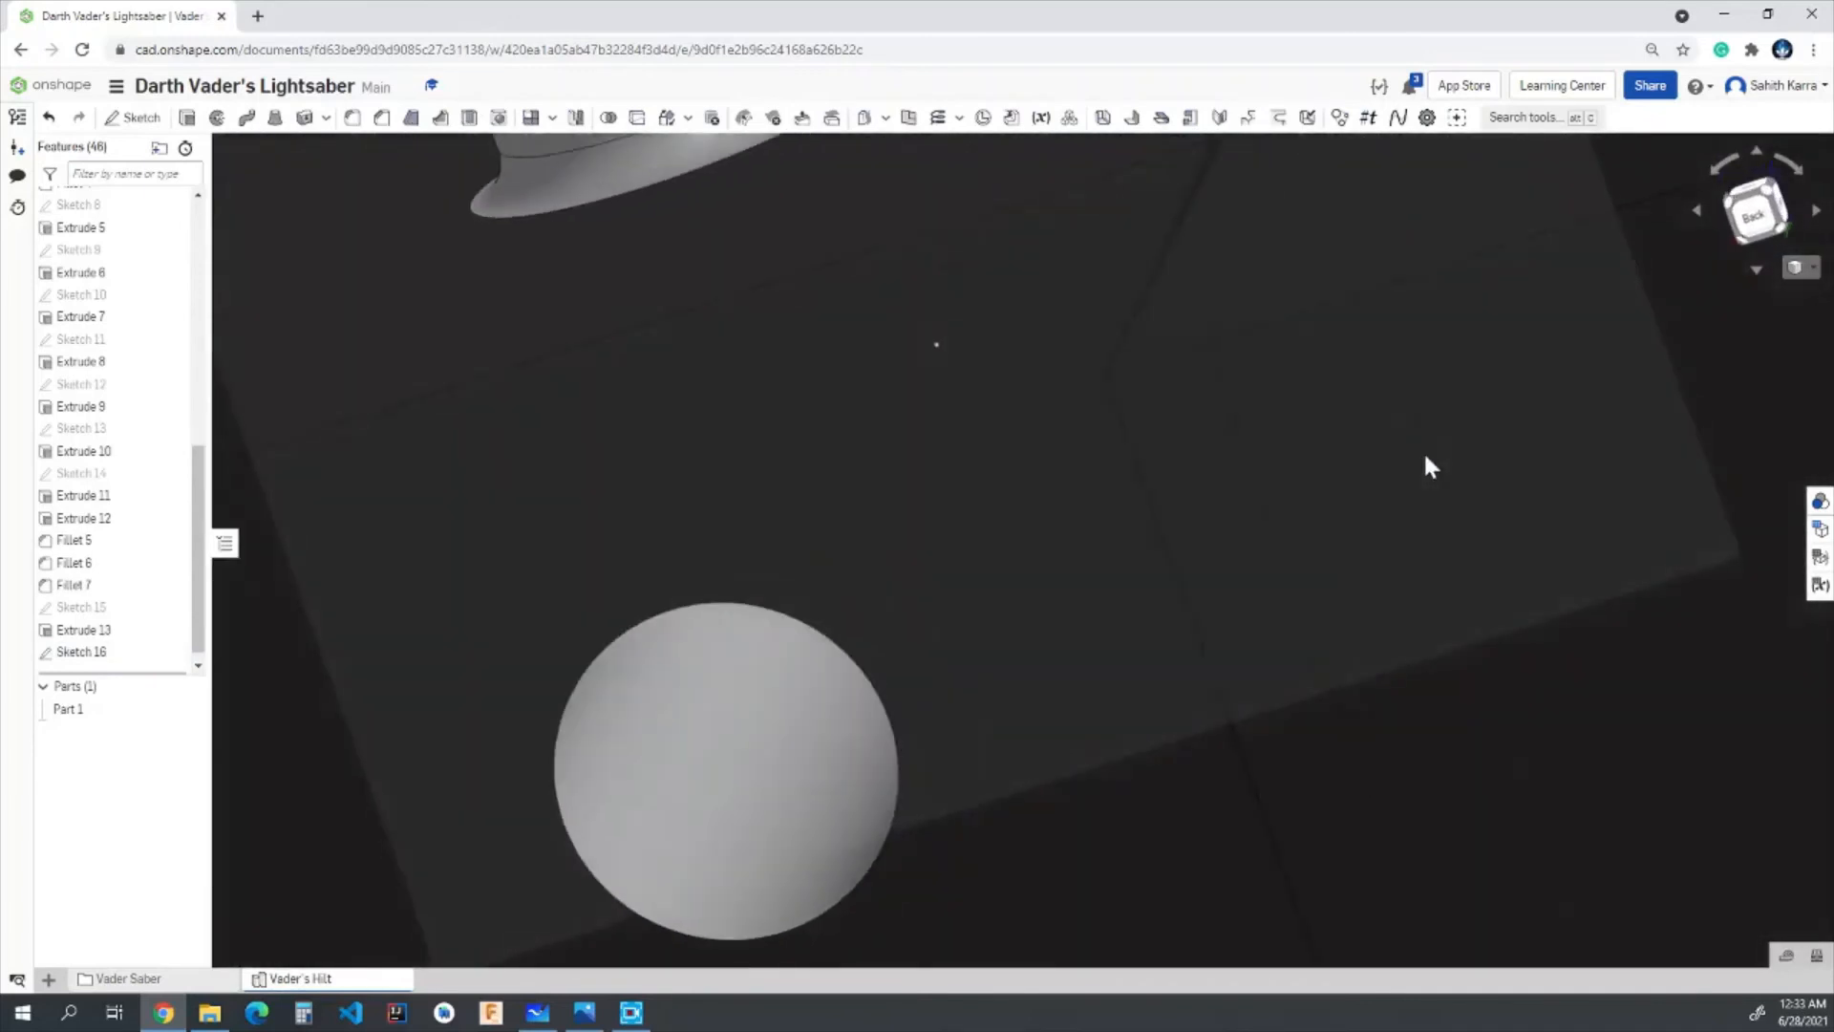
left_click(1755, 230)
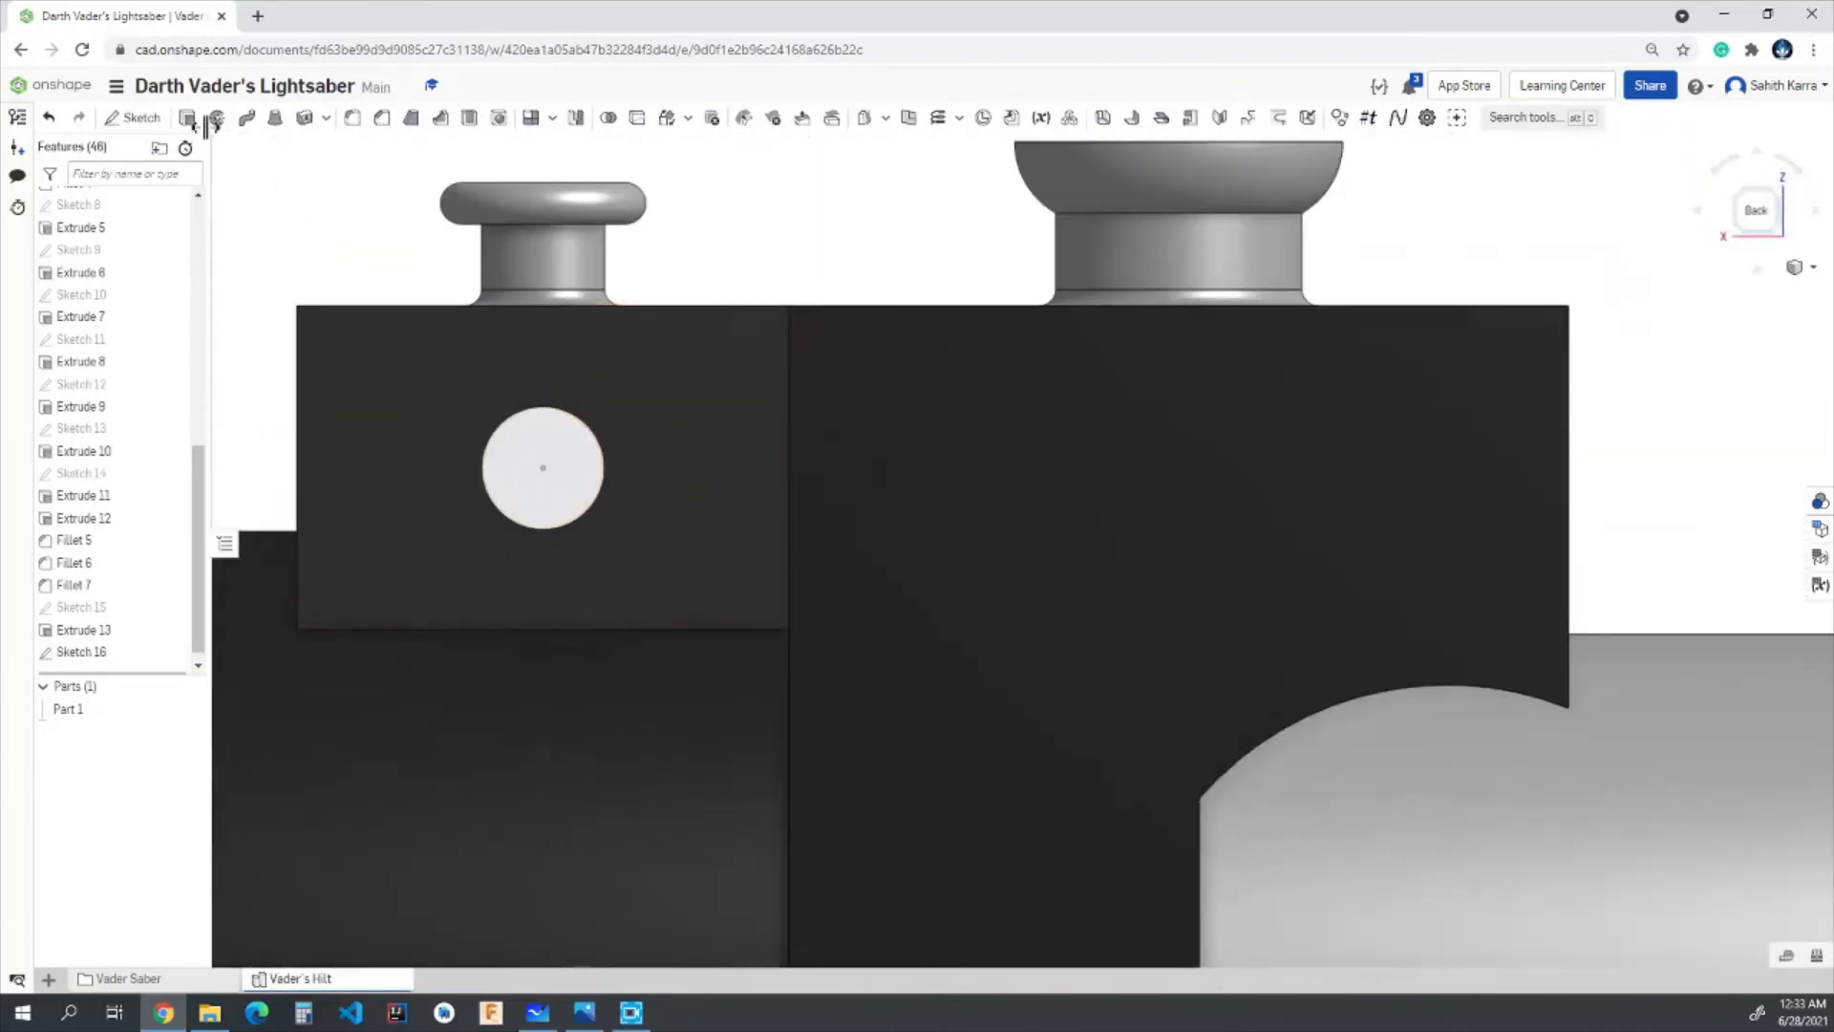
left_click(134, 116)
left_click(359, 339)
left_click(425, 116)
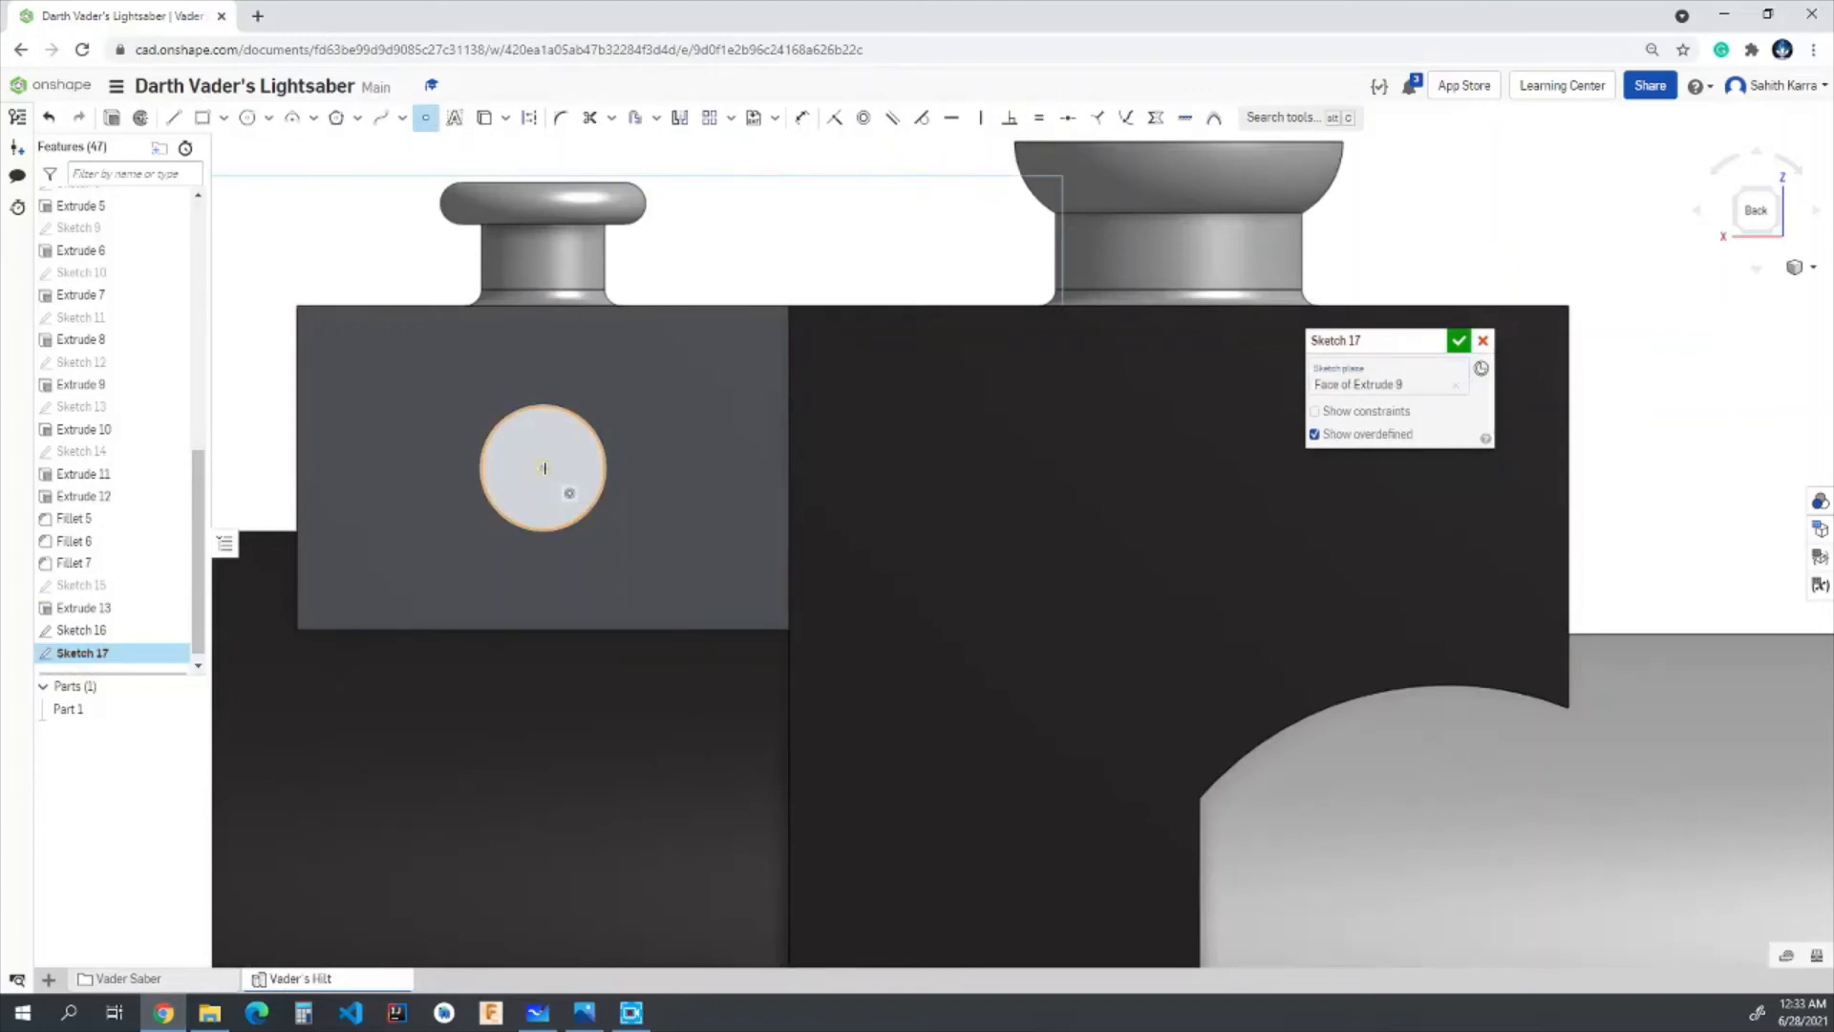
left_click(544, 468)
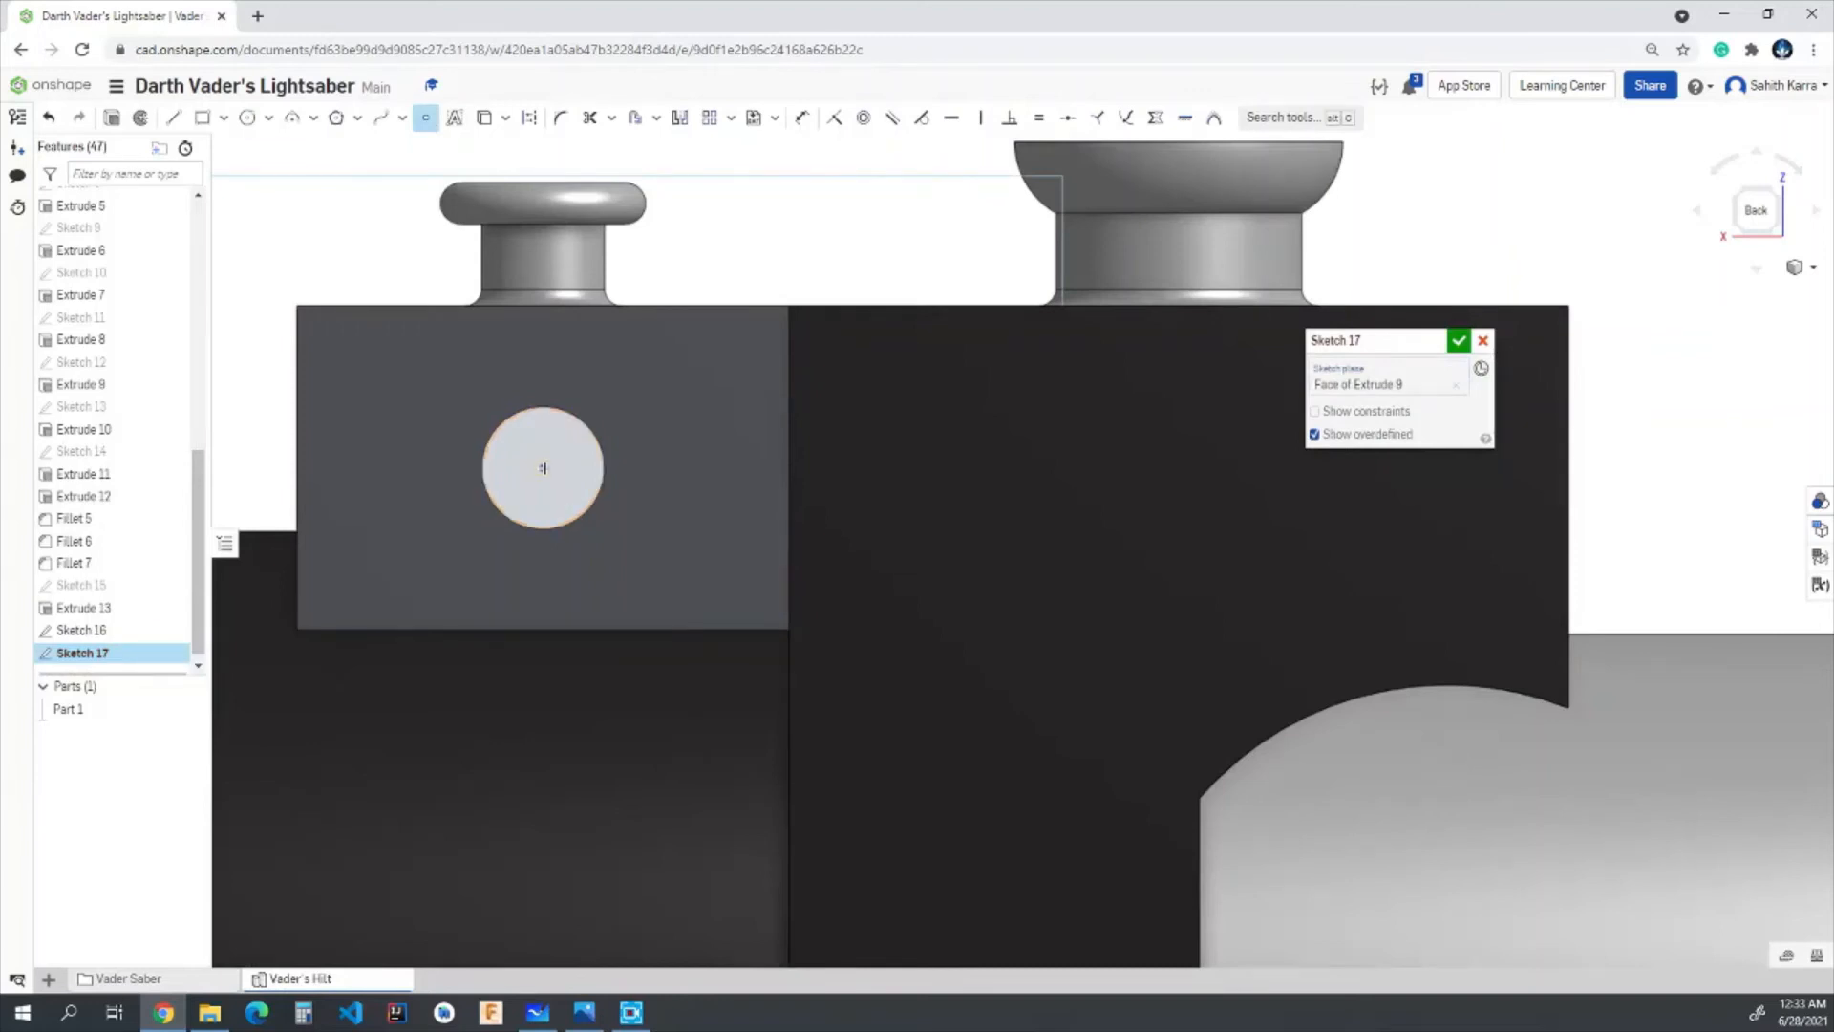
left_click(1460, 342)
right_click_drag(1617, 363, 1608, 383)
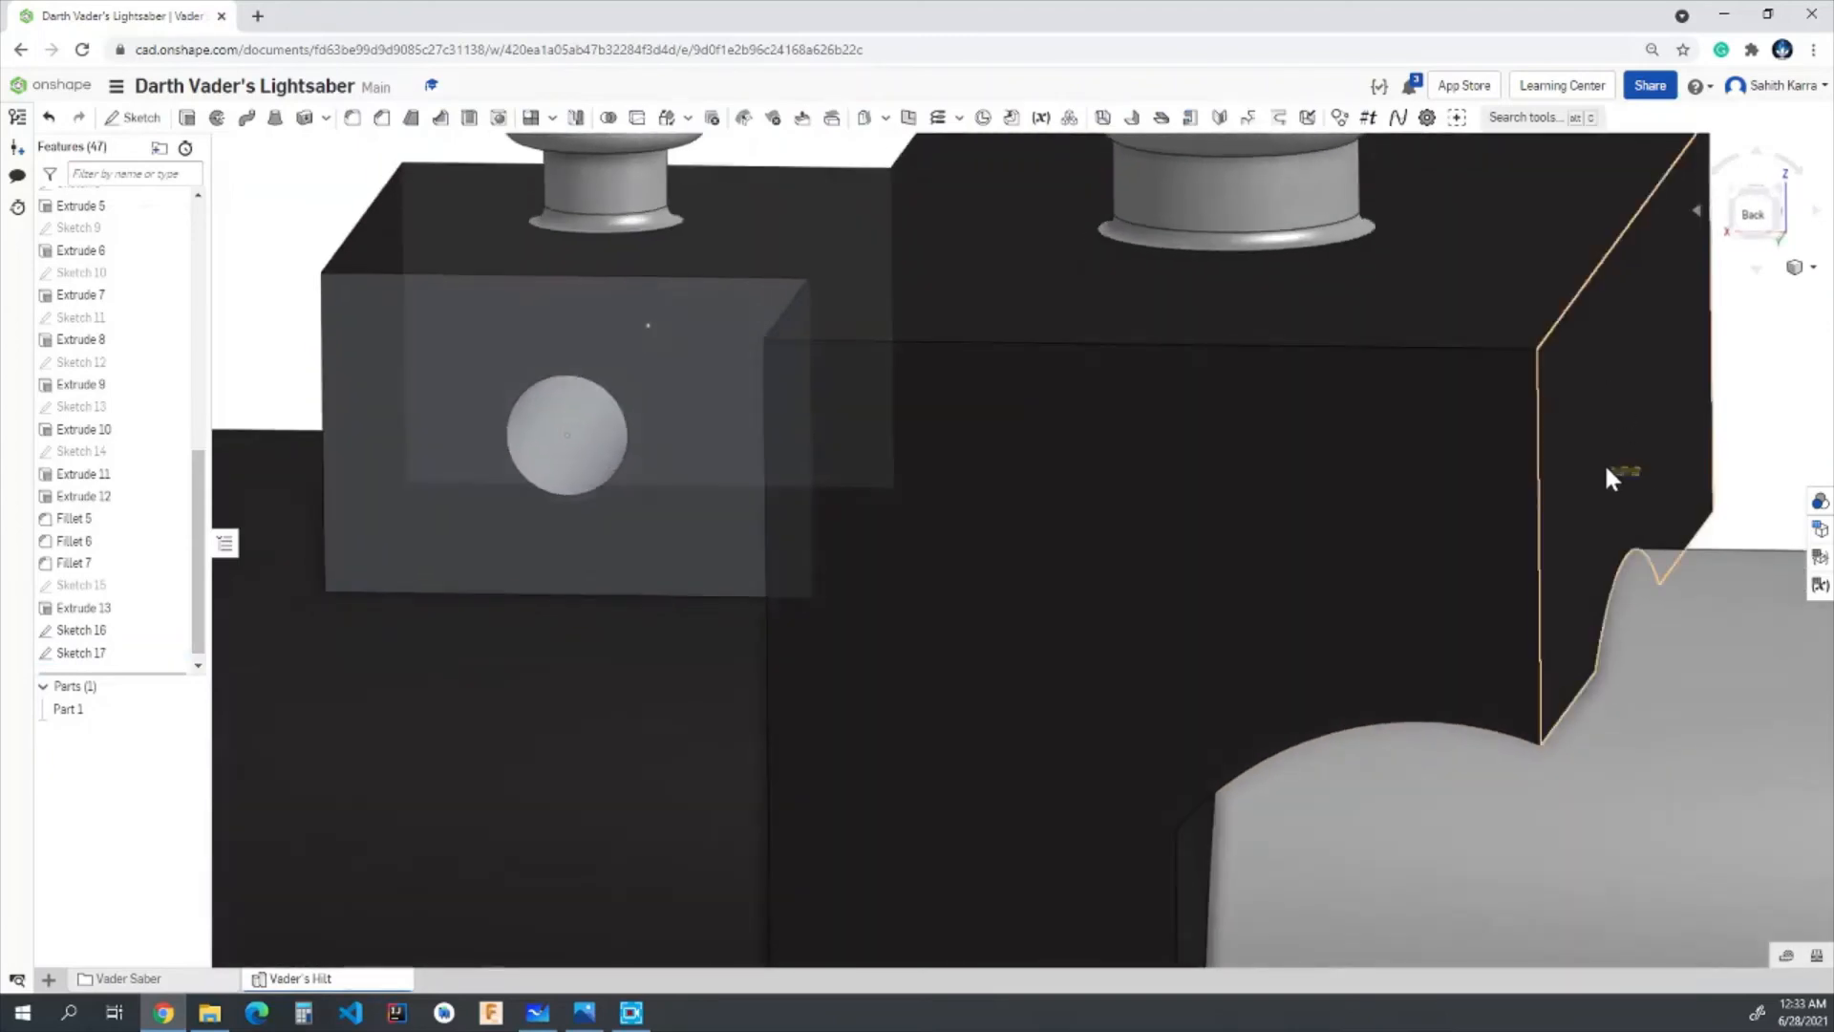
left_click_drag(1607, 468, 1769, 451)
right_click_drag(1772, 452, 1454, 508)
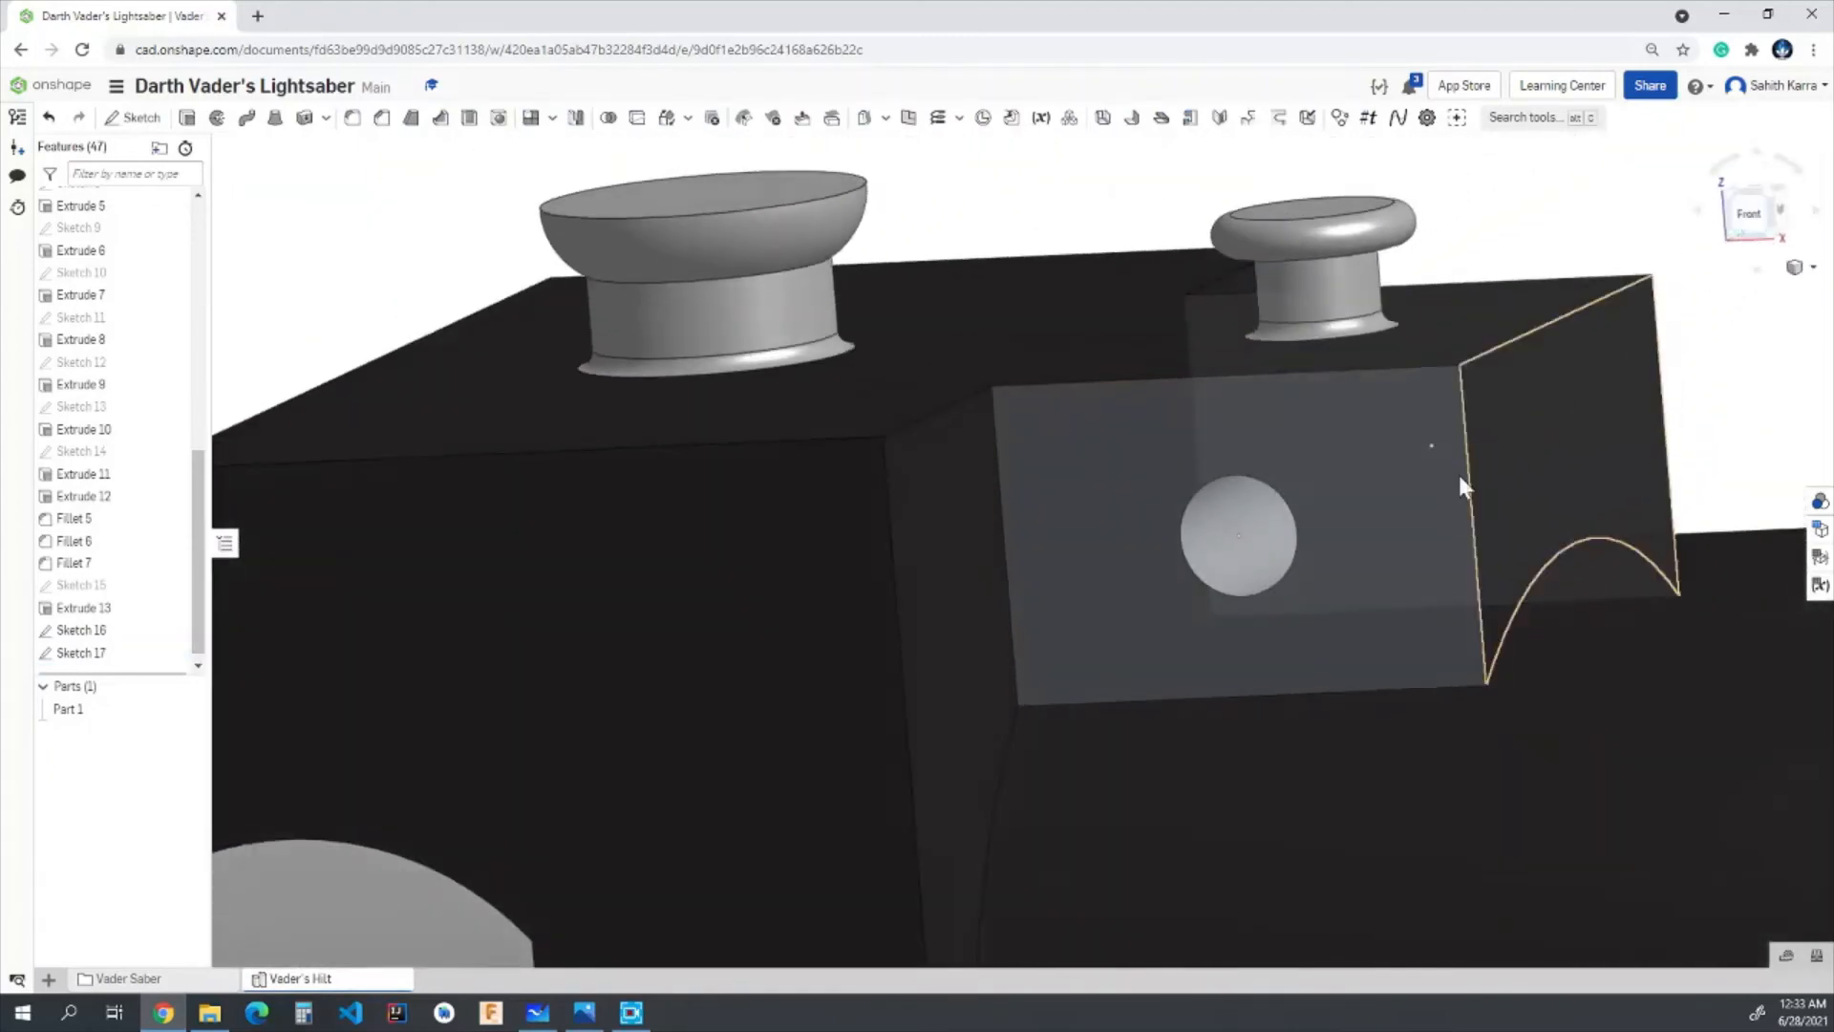
- Start a plane-point reference plane and pick the through hole's centre point on the small block's front face
scroll(1457, 472, "down", 3)
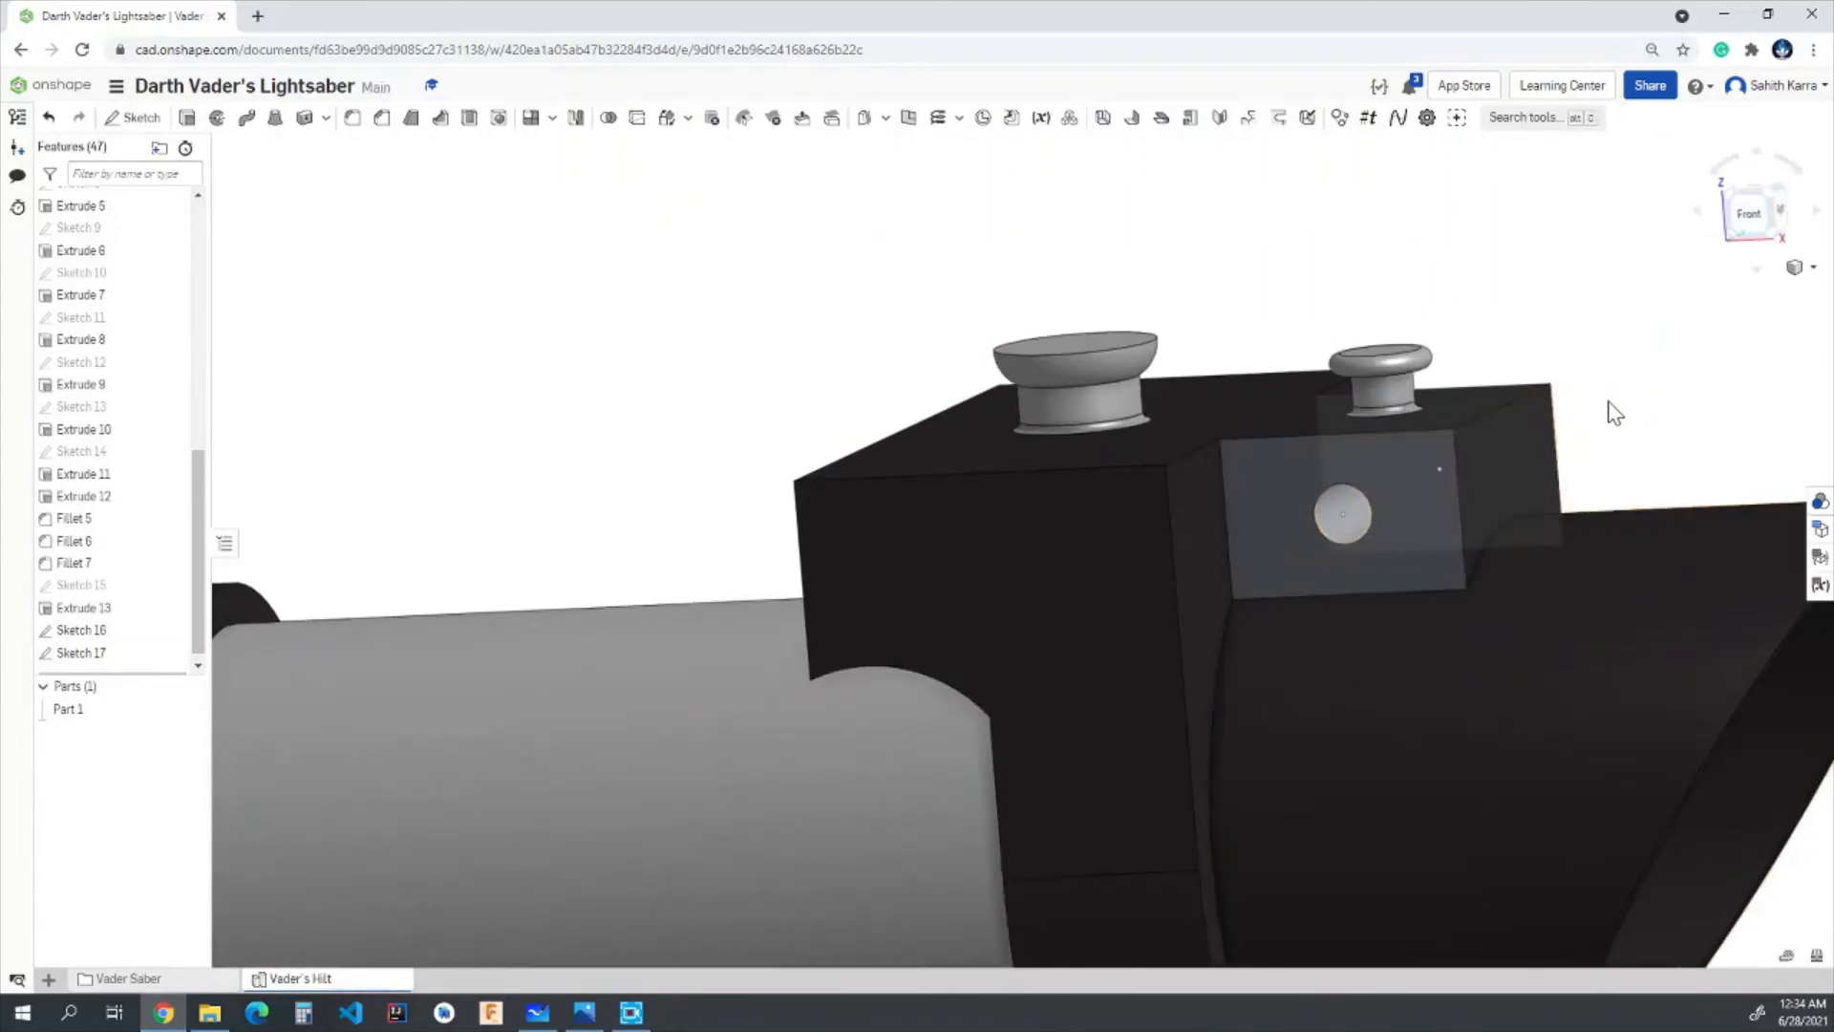
left_click(1748, 218)
scroll(1667, 405, "up", 5)
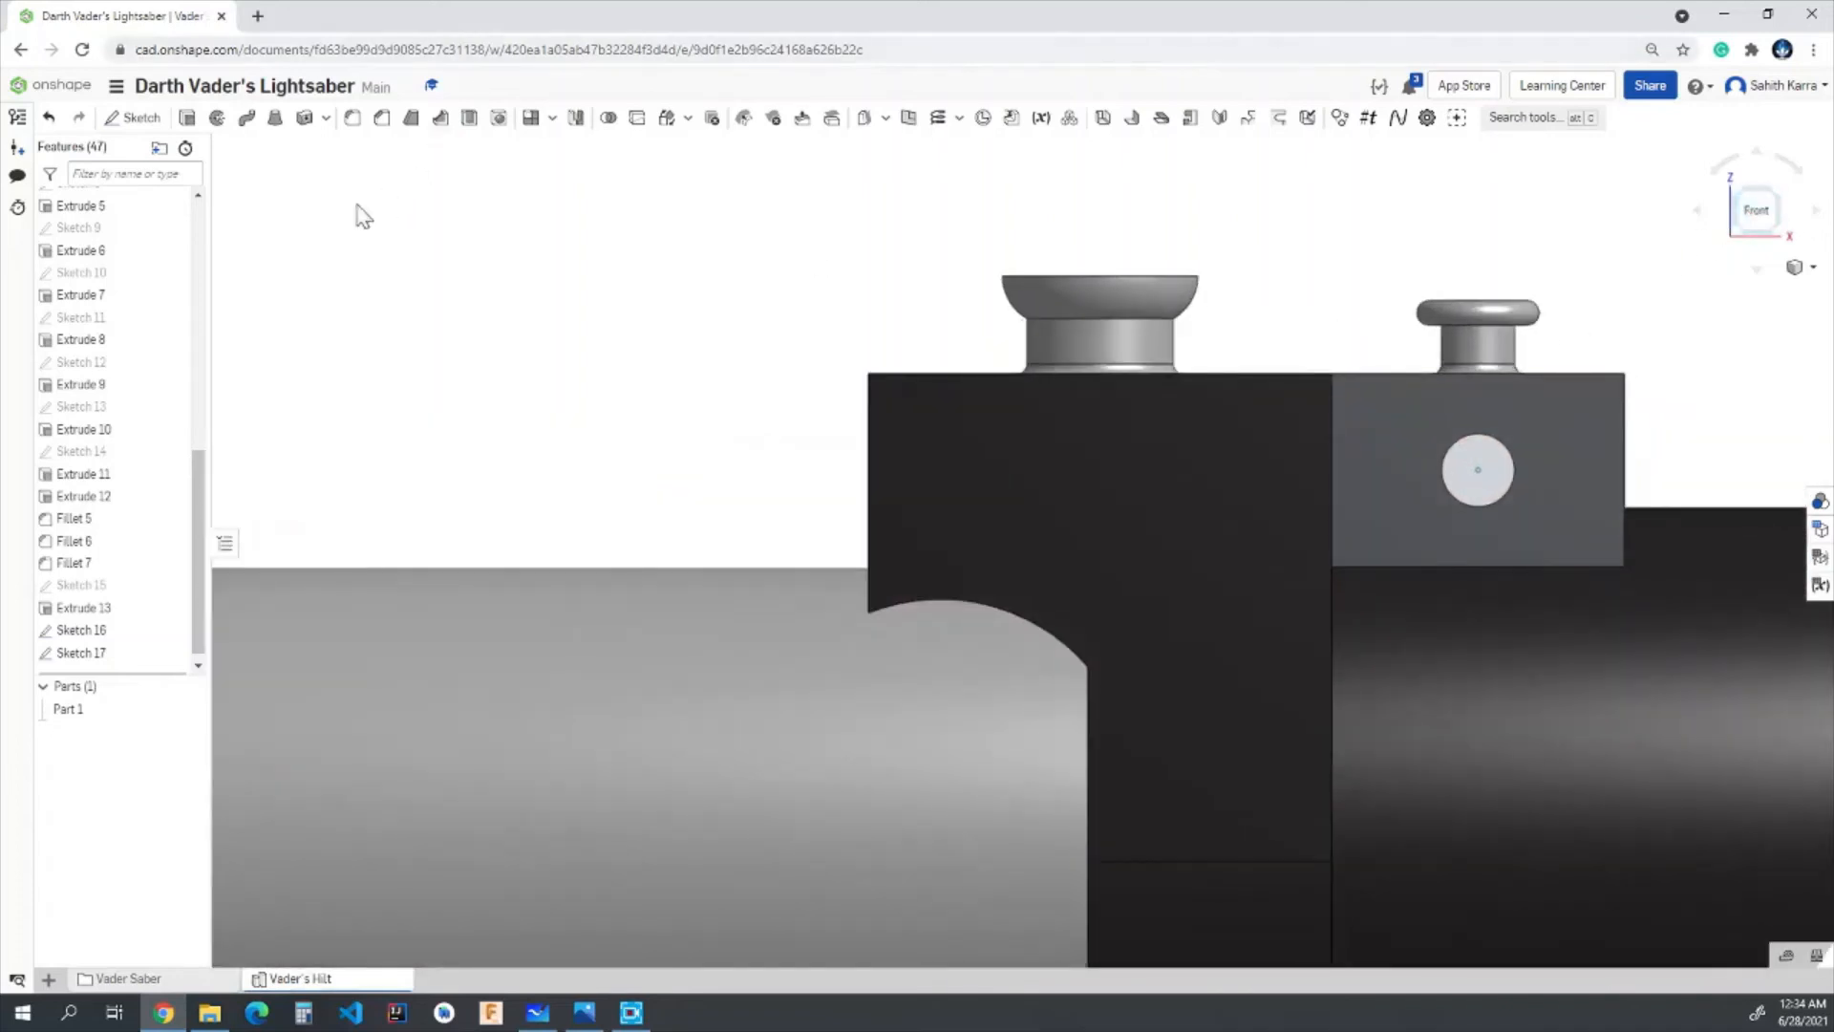
scroll(1524, 229, "up", 2)
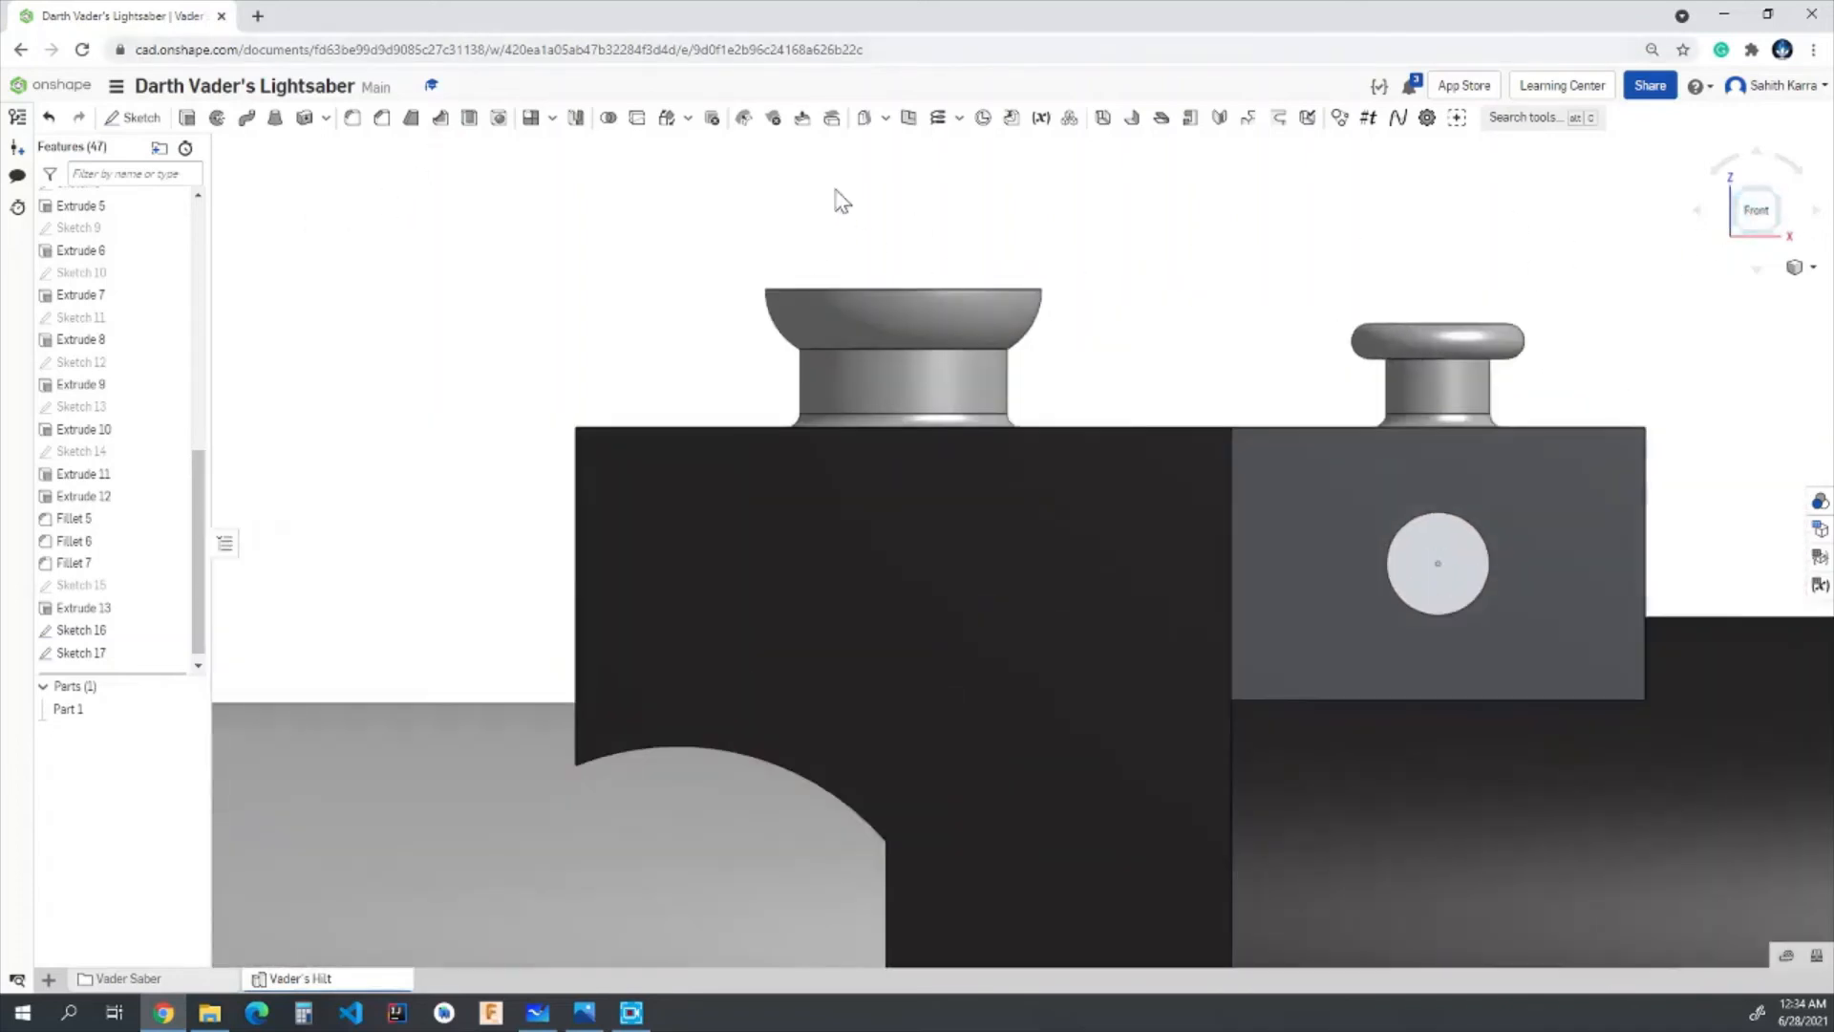
left_click(908, 119)
left_click(1338, 408)
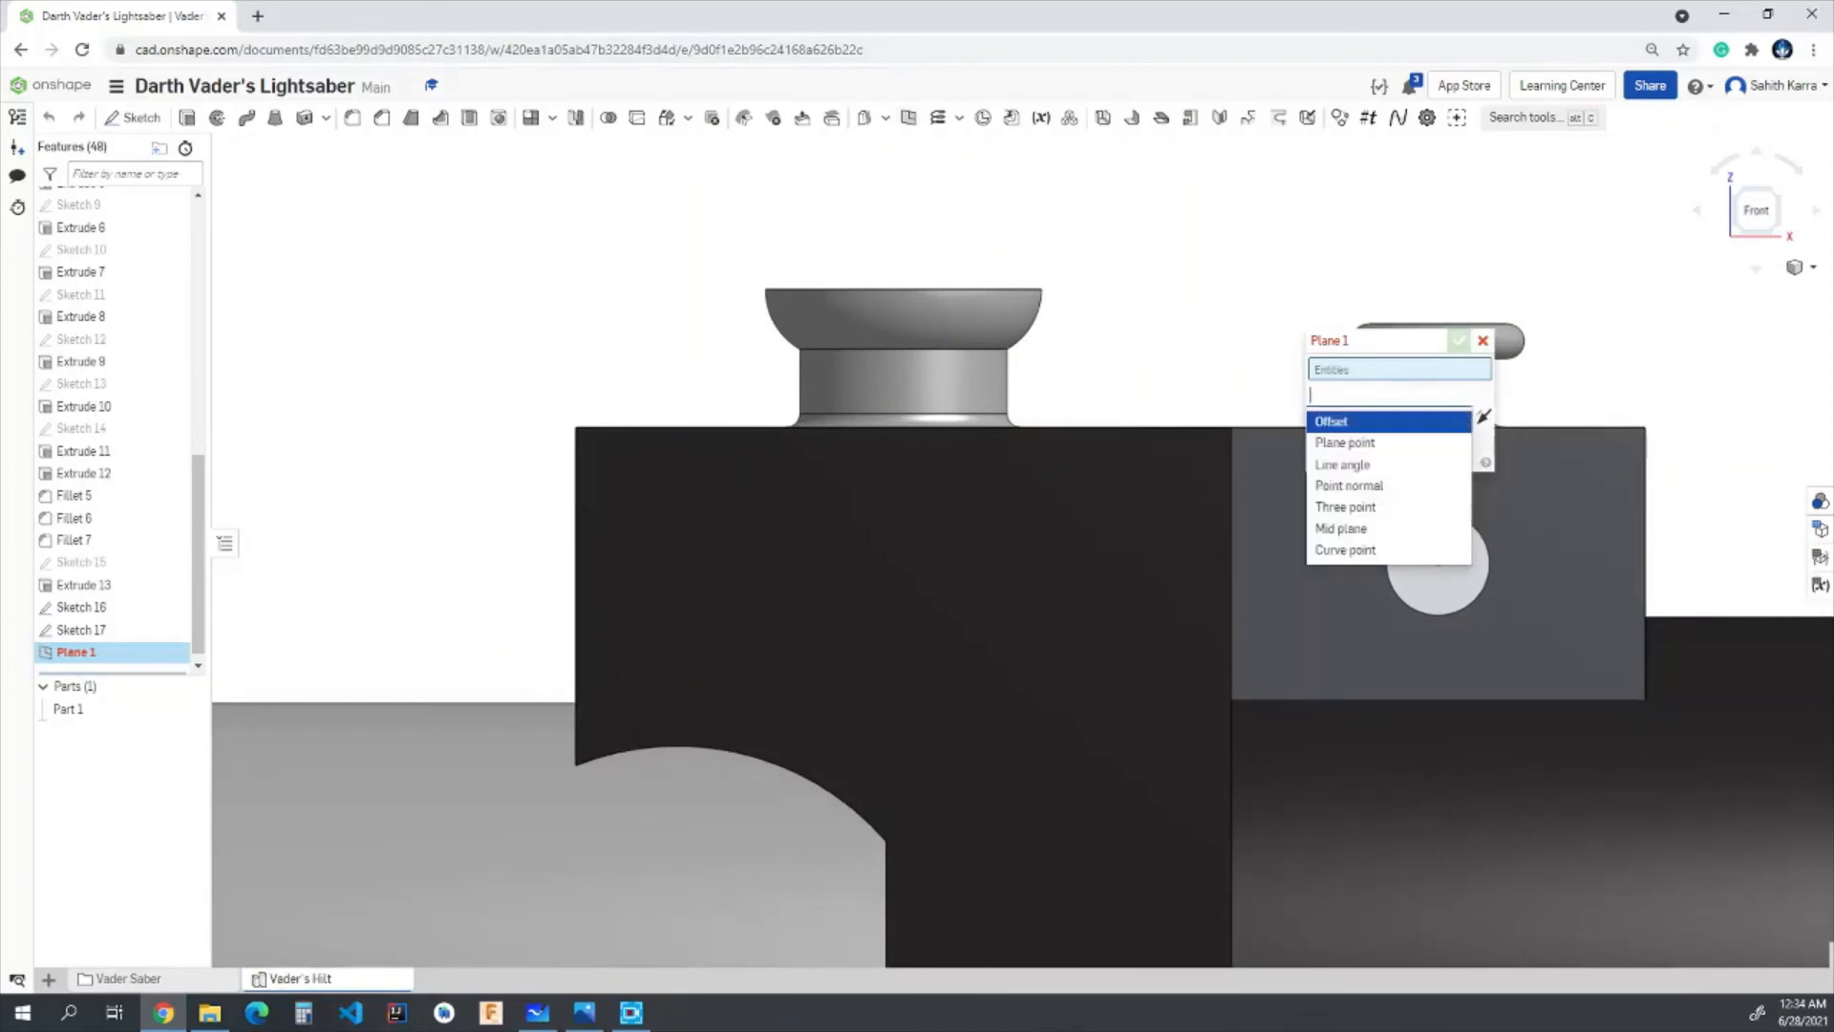
left_click(1342, 446)
left_click_drag(1353, 343, 549, 361)
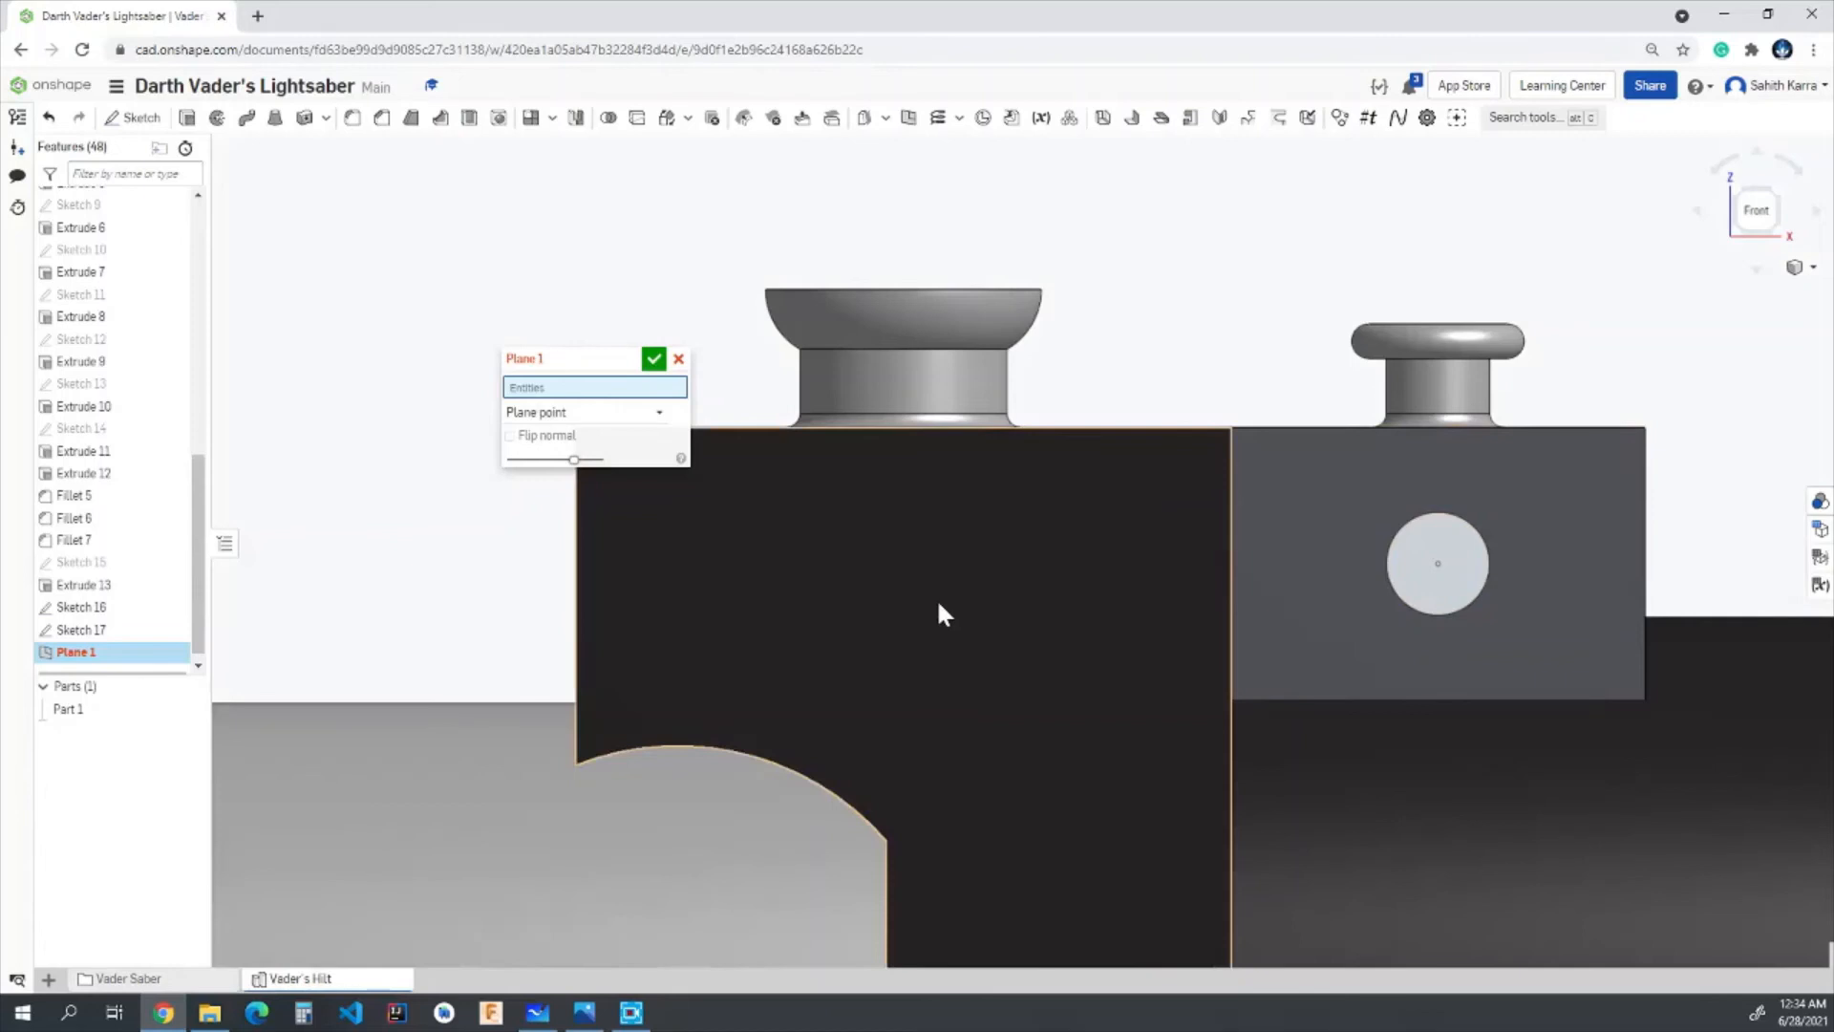
left_click(1437, 562)
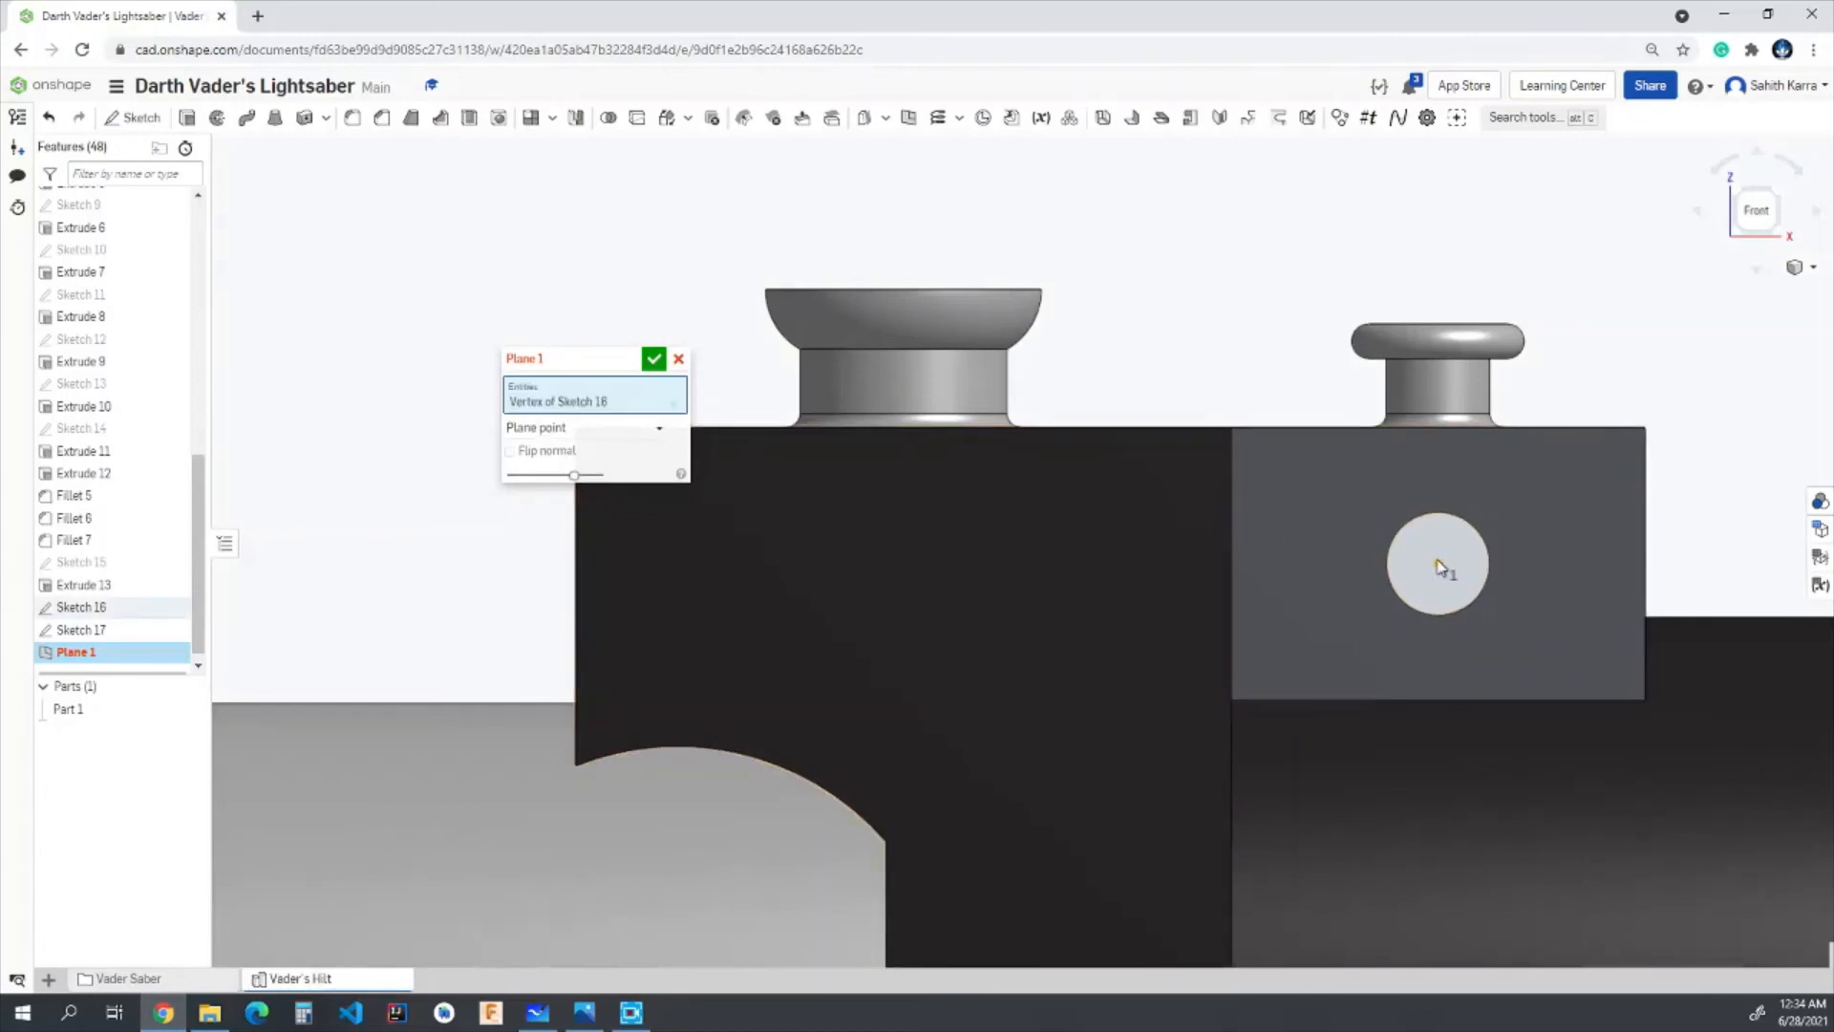
- Add the Top plane as the parallel reference and complete the new plane through the hole's centre
scroll(1437, 560, "down", 10)
scroll(1519, 528, "down", 5)
right_click_drag(1548, 519, 1410, 530)
scroll(1257, 663, "up", 8)
left_click(1177, 755)
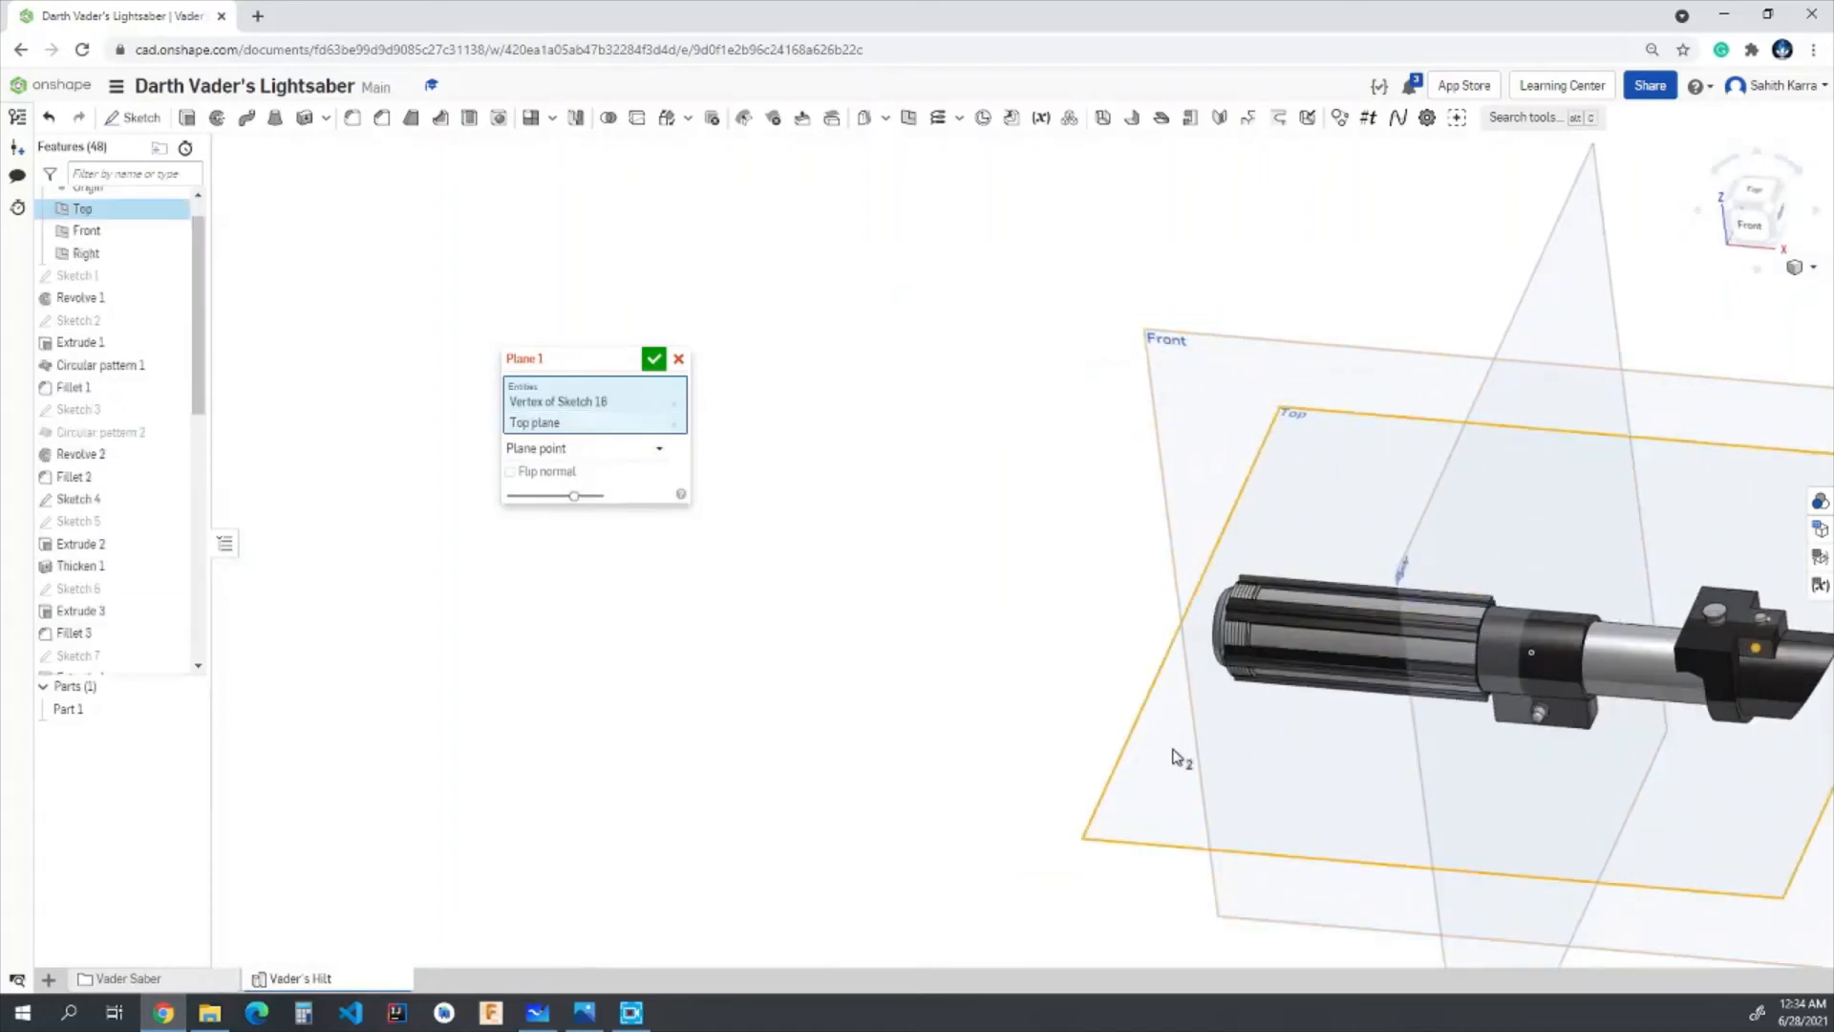
scroll(1695, 619, "up", 3)
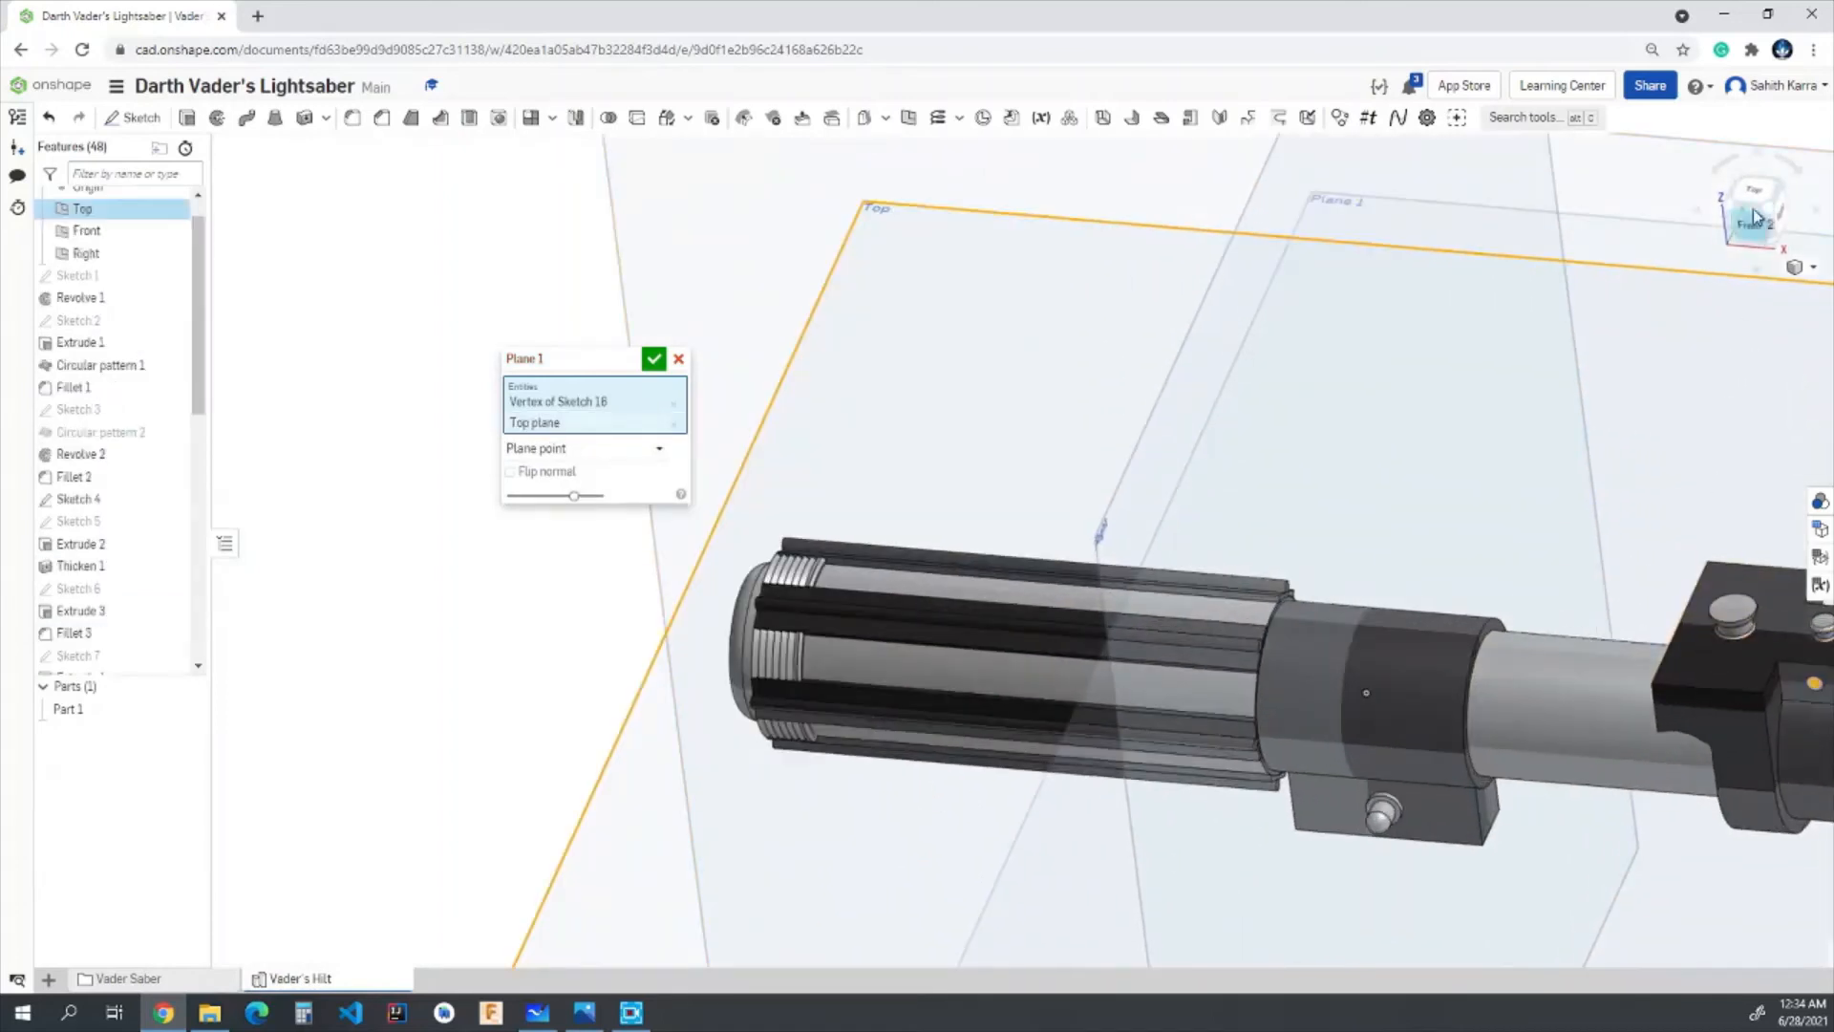
left_click(1754, 194)
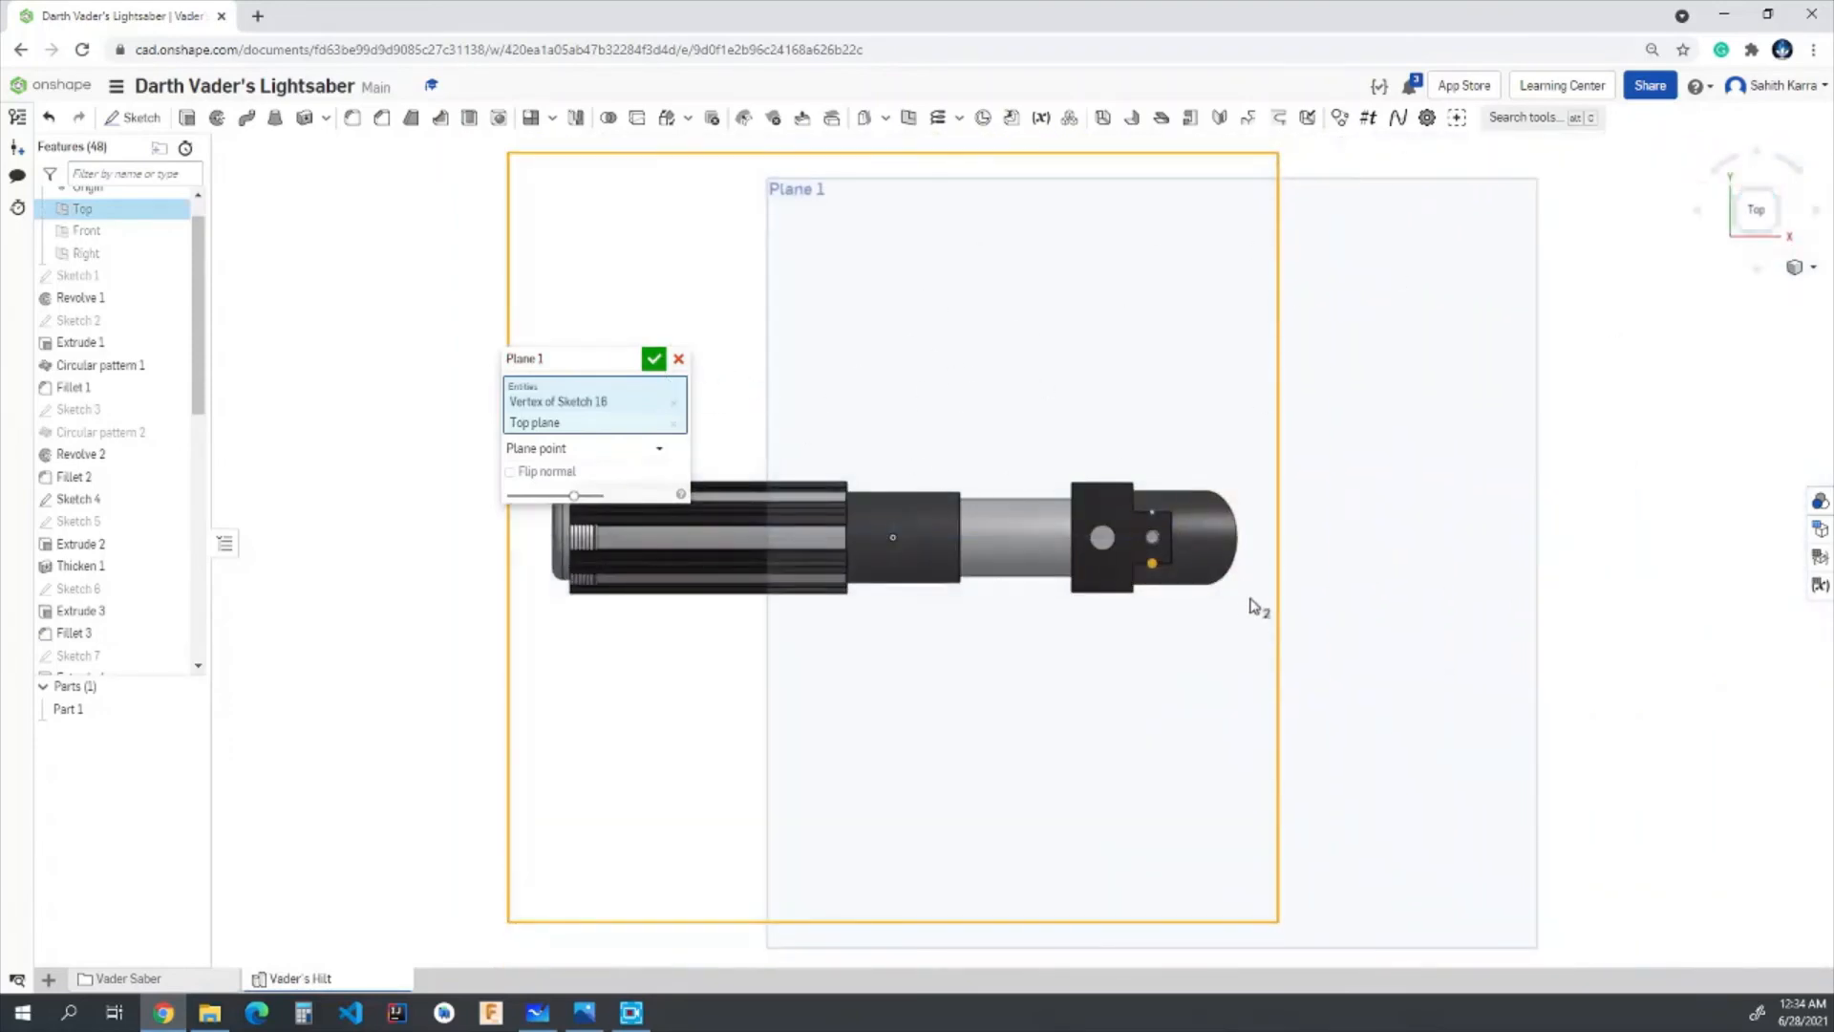
right_click_drag(1258, 607, 1257, 438)
scroll(1158, 516, "up", 5)
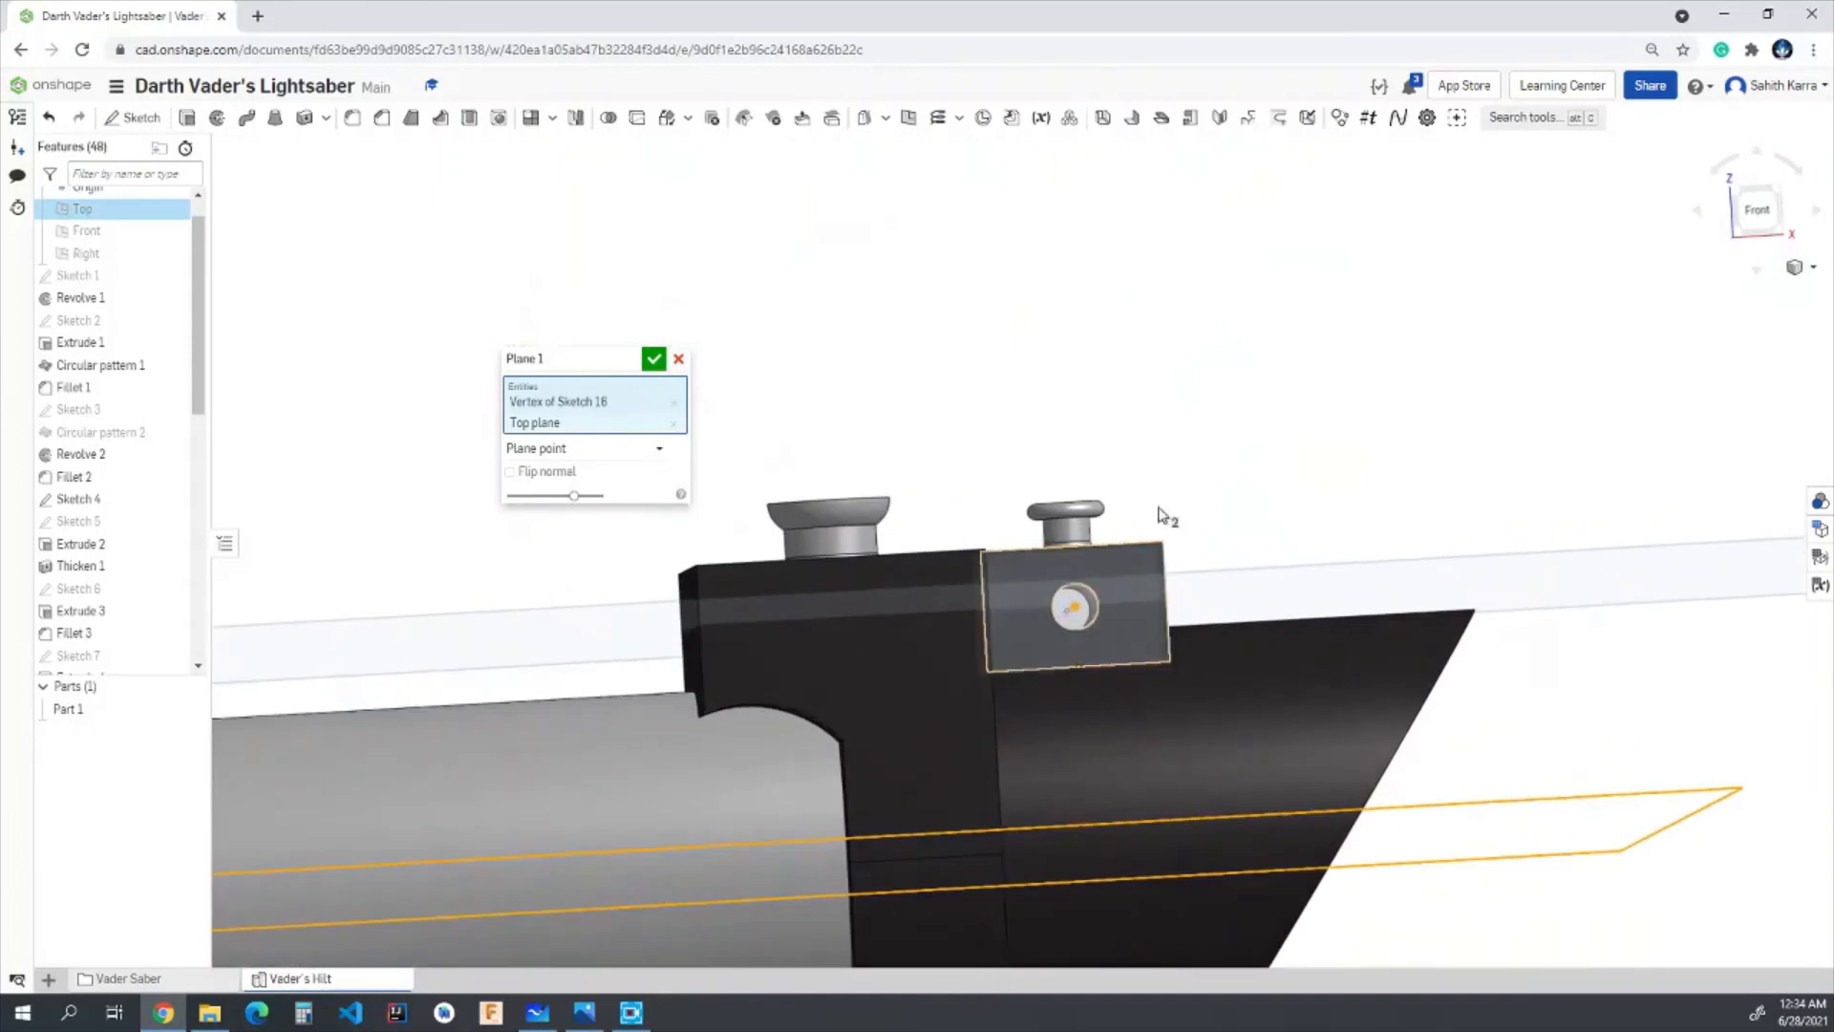
right_click_drag(1159, 516, 1257, 462)
left_click(653, 360)
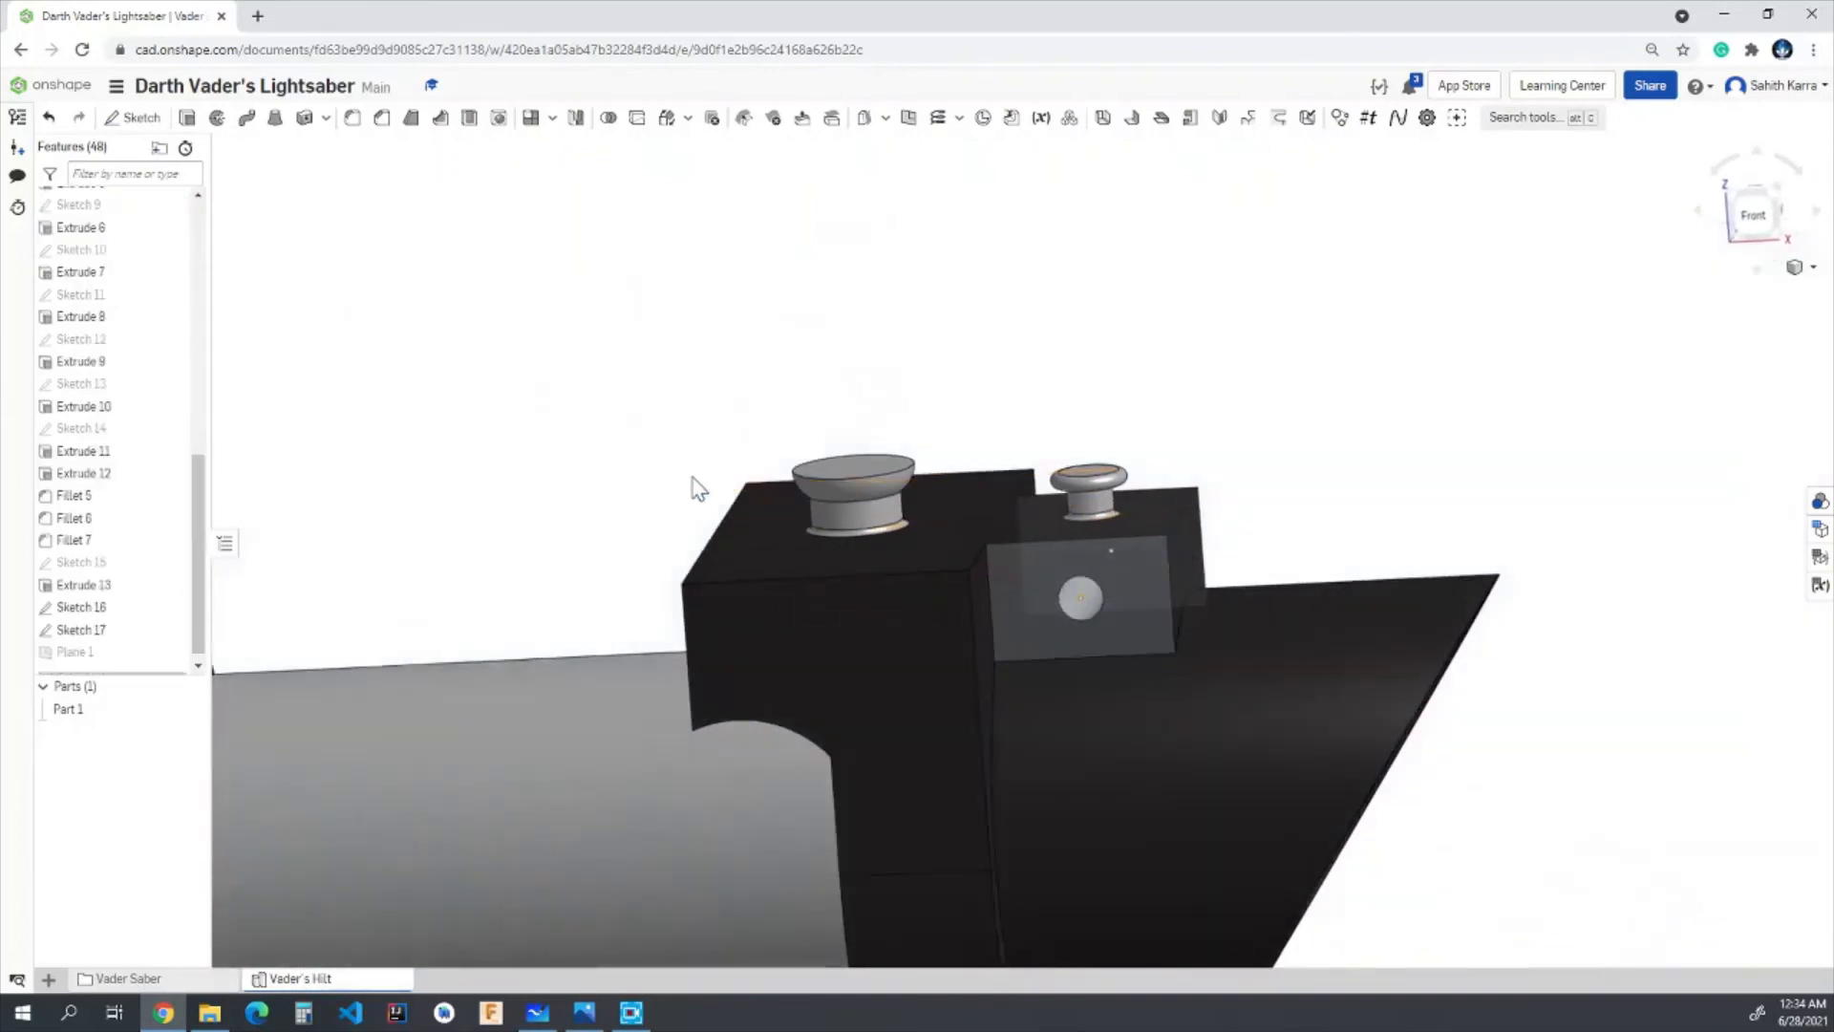
- Show the new plane through the hole's centre and start a sketch on it
right_click_drag(1299, 525, 1309, 592)
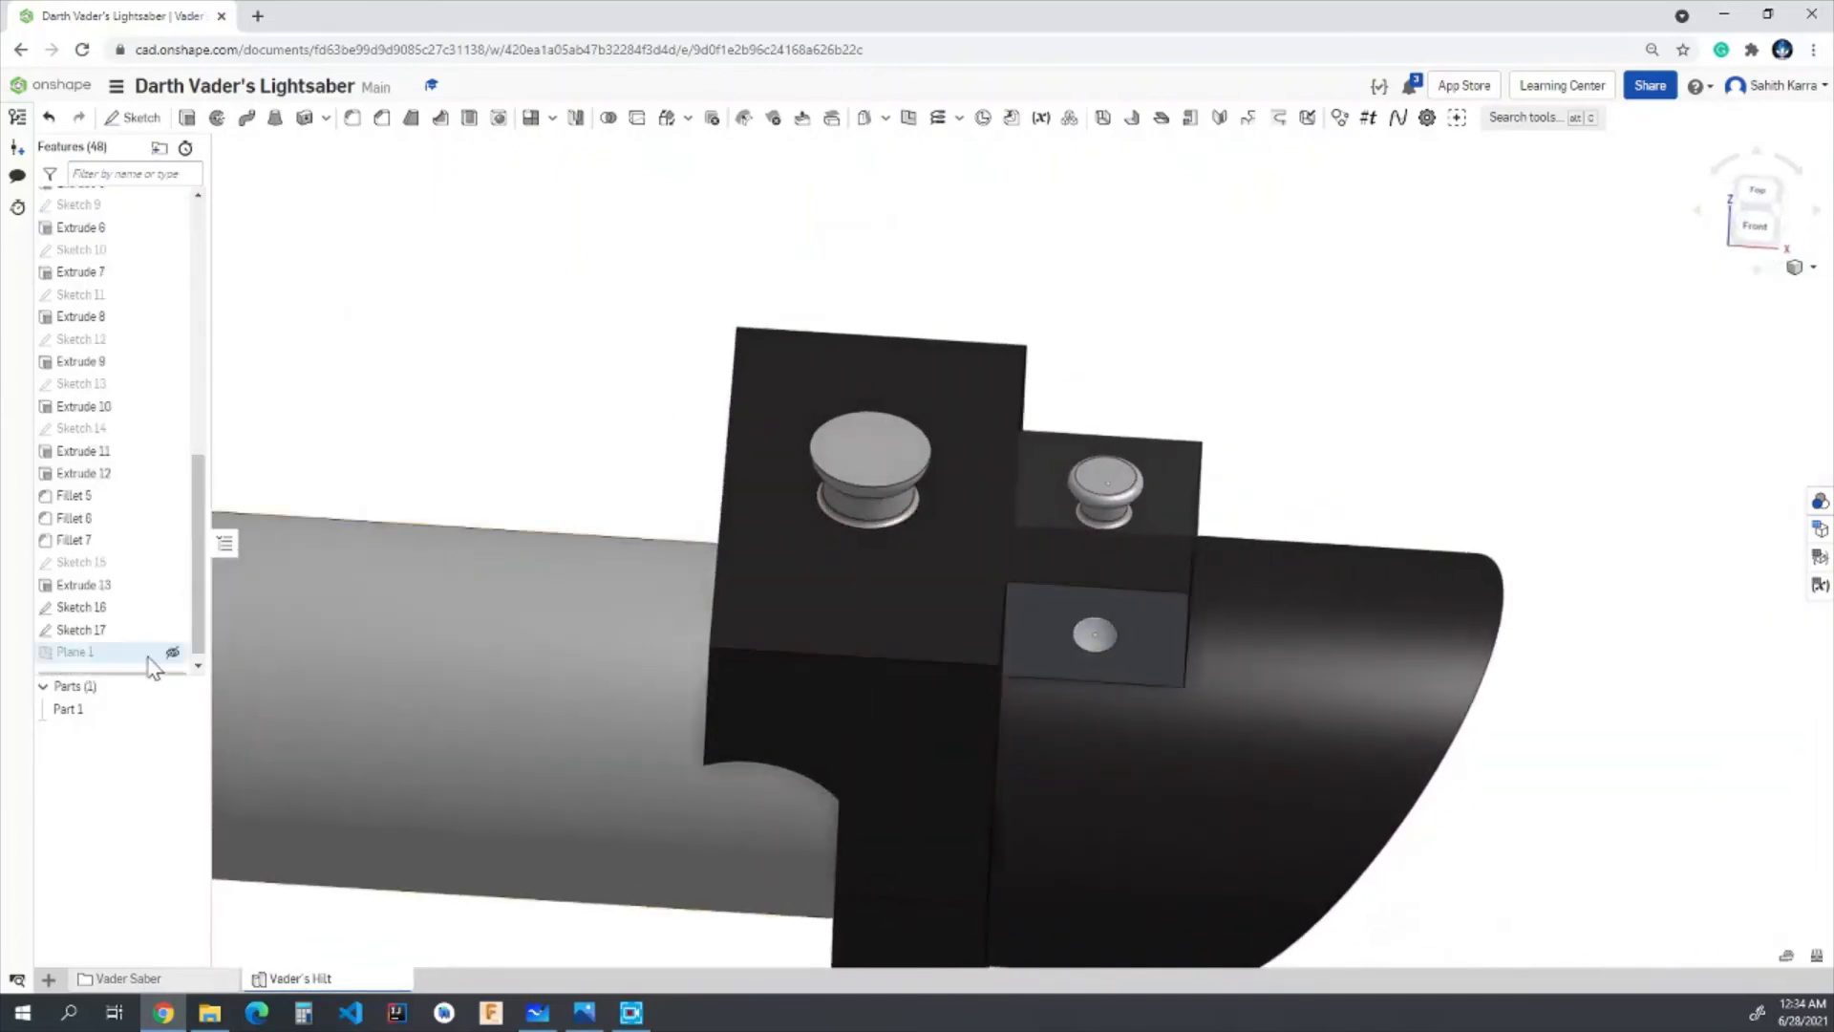
scroll(886, 564, "down", 5)
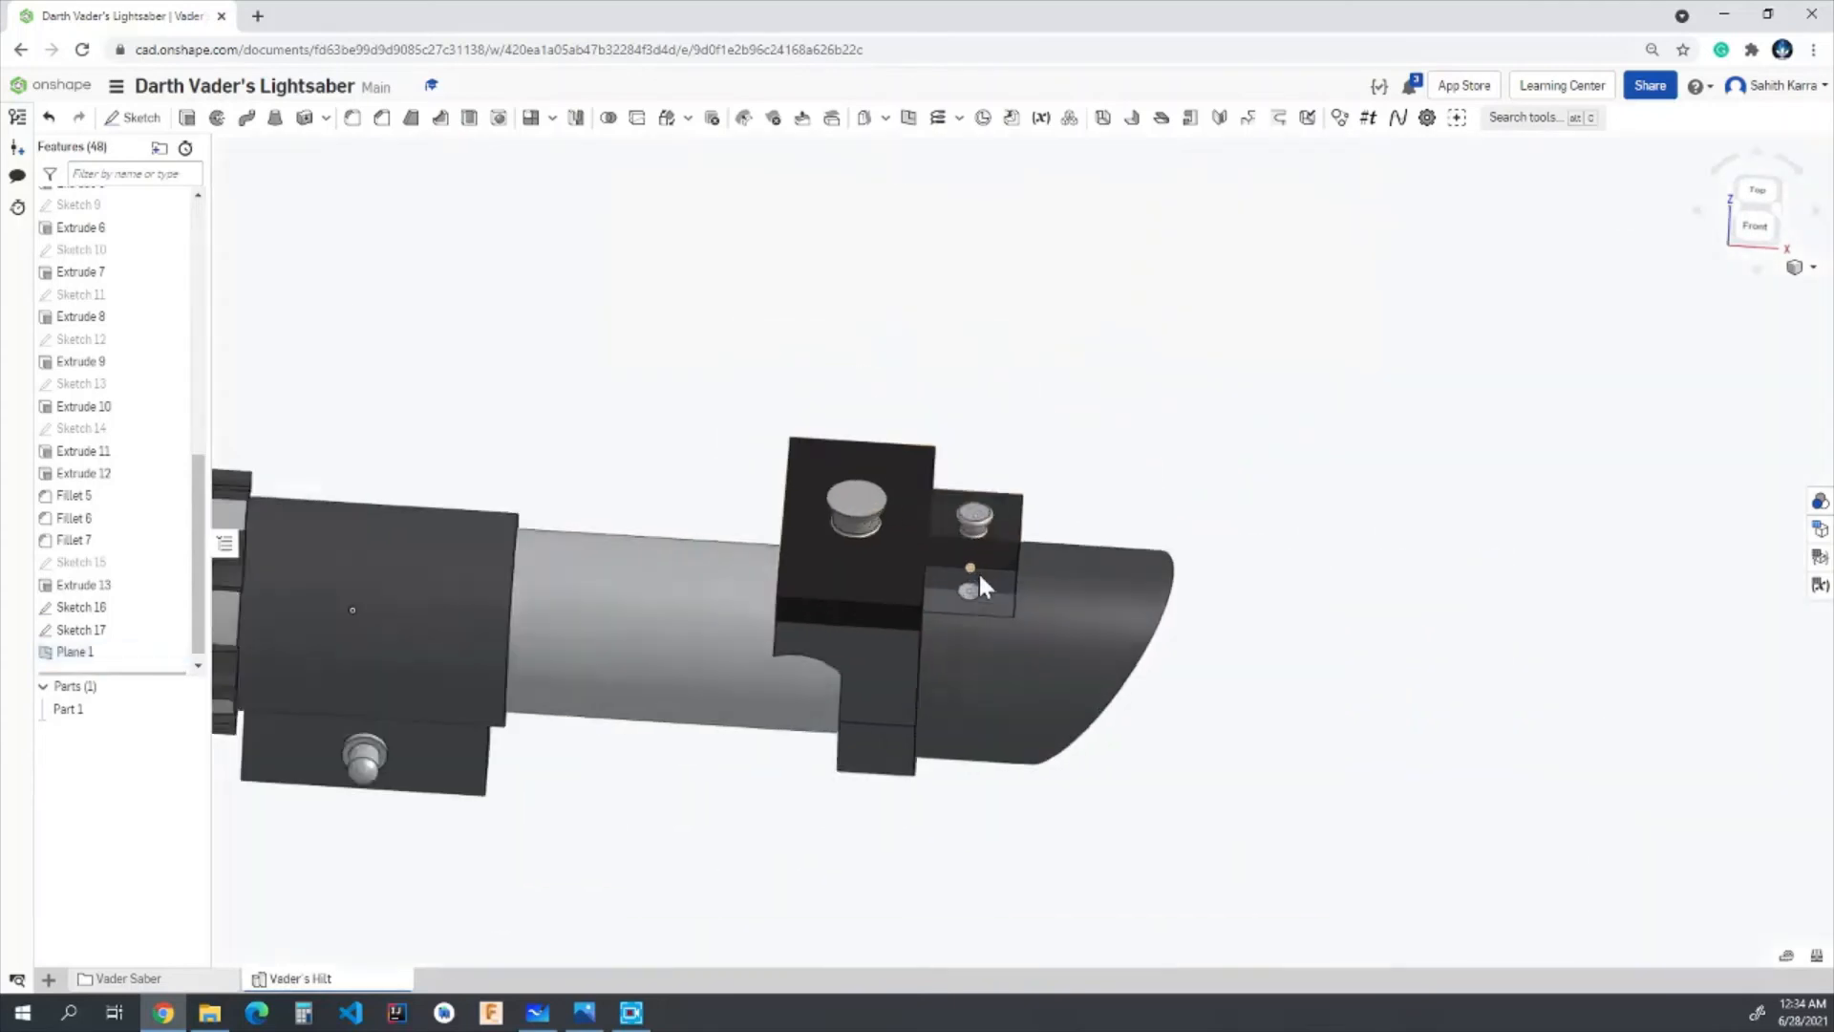
scroll(978, 571, "up", 5)
right_click_drag(1068, 525, 1051, 563)
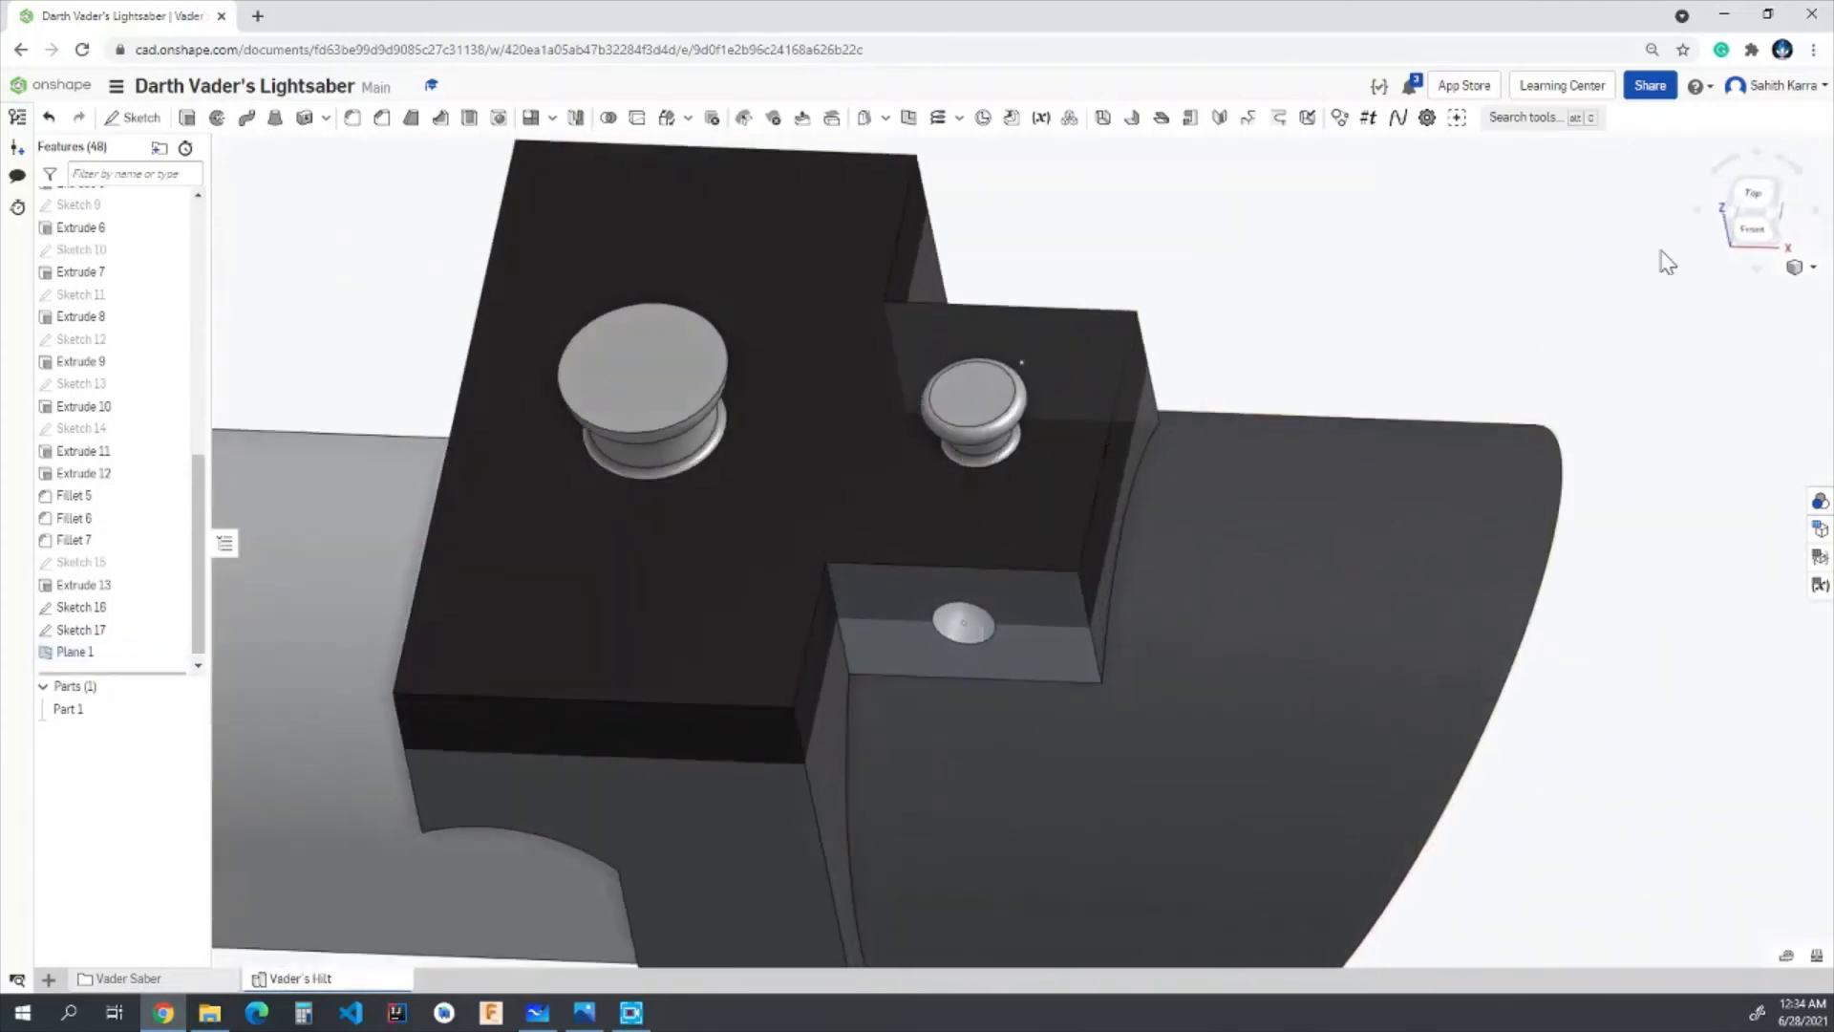
left_click(1754, 200)
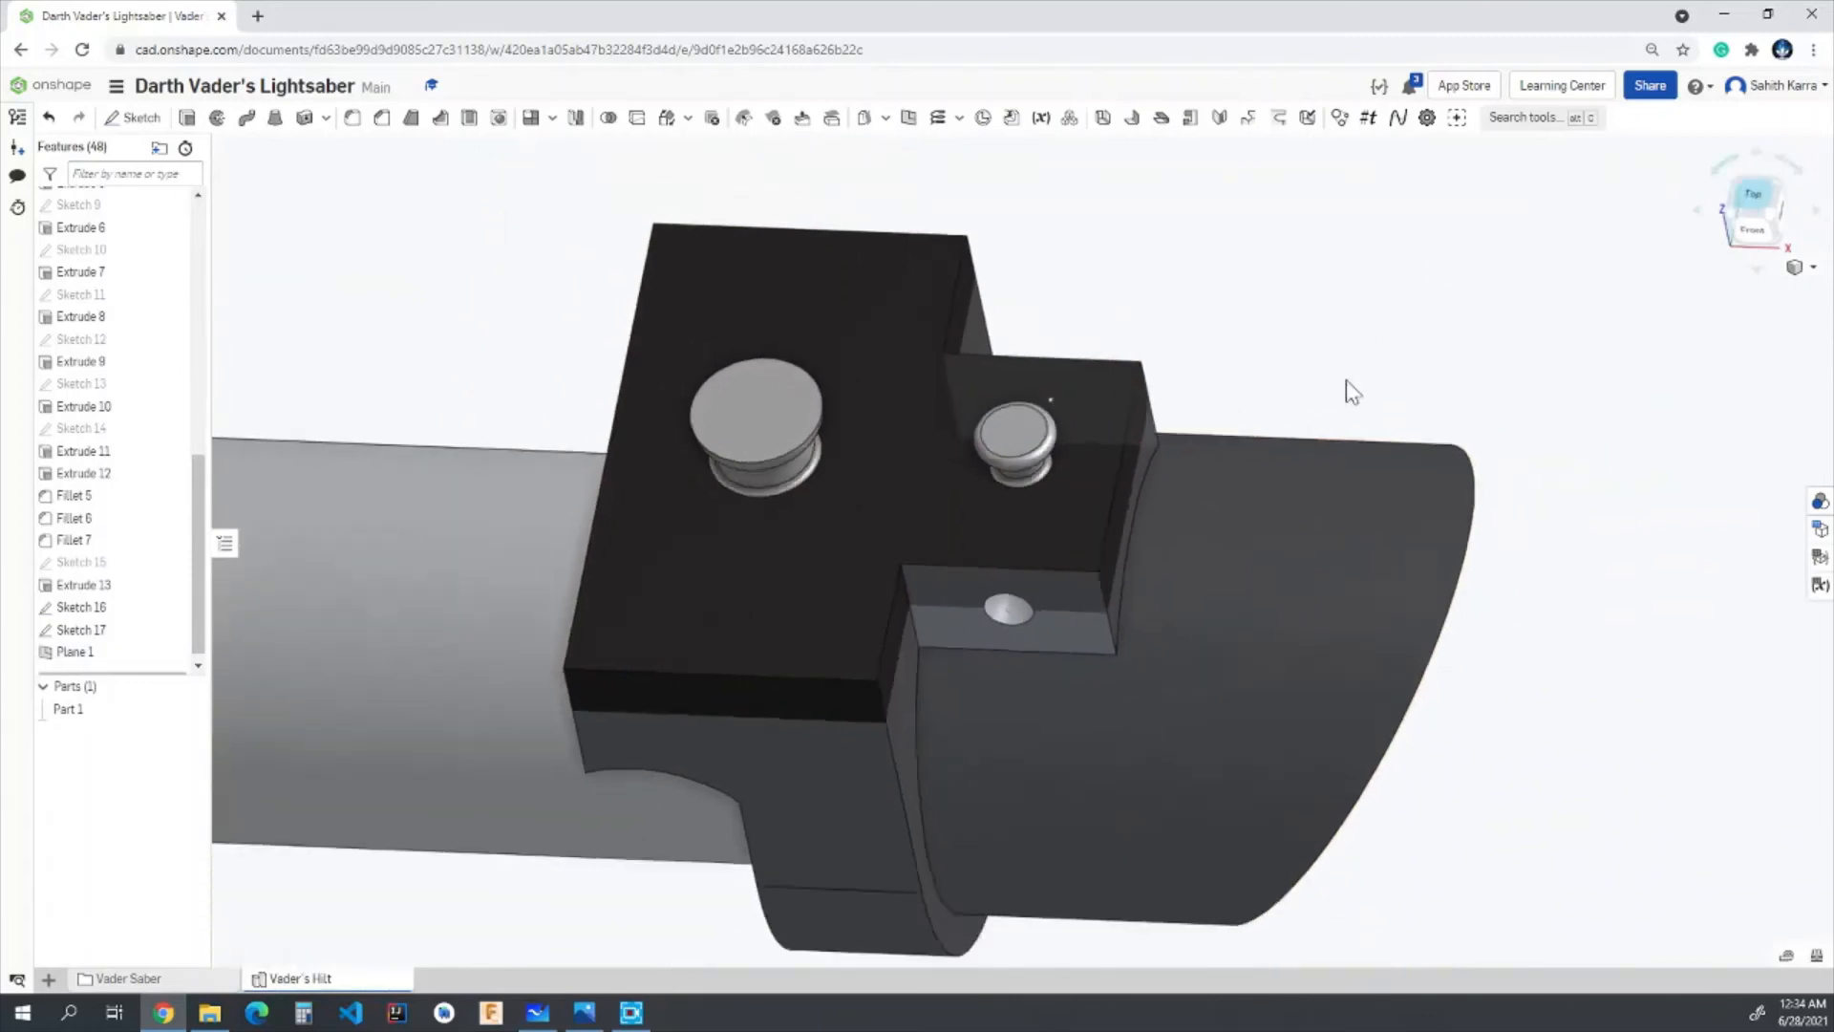
scroll(1137, 506, "up", 6)
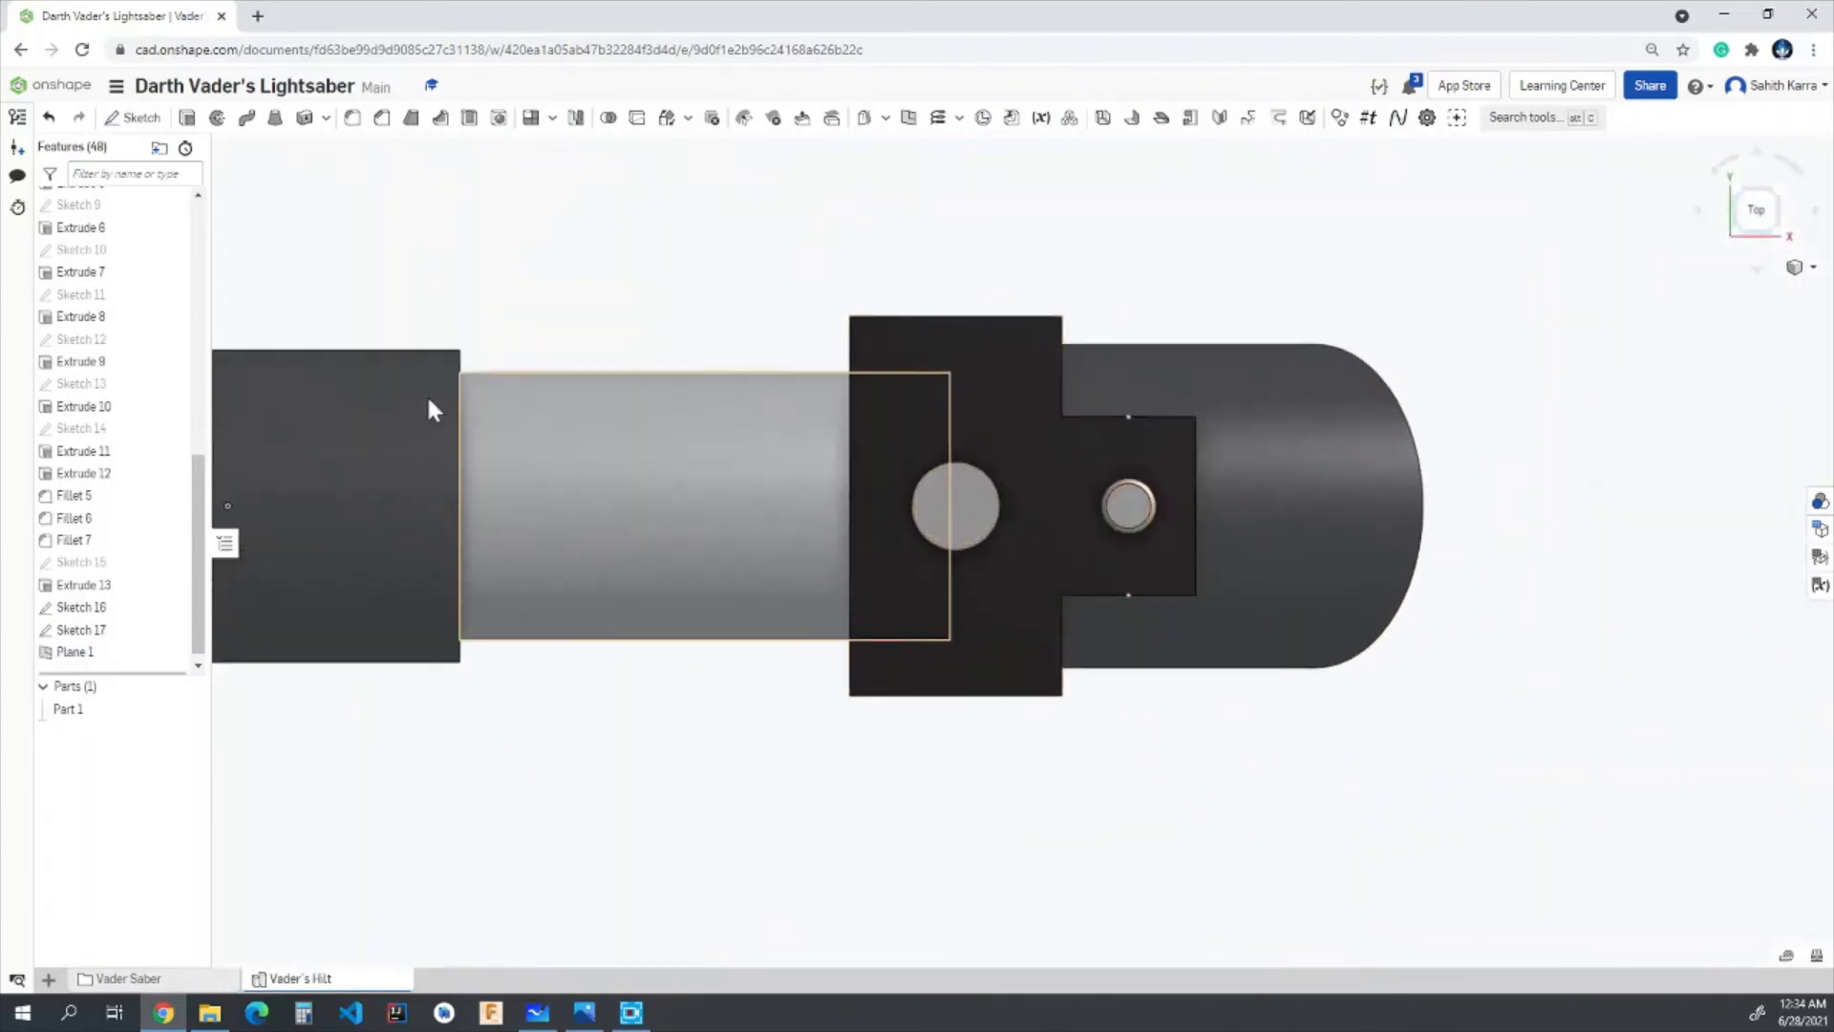
left_click(134, 116)
left_click(608, 350)
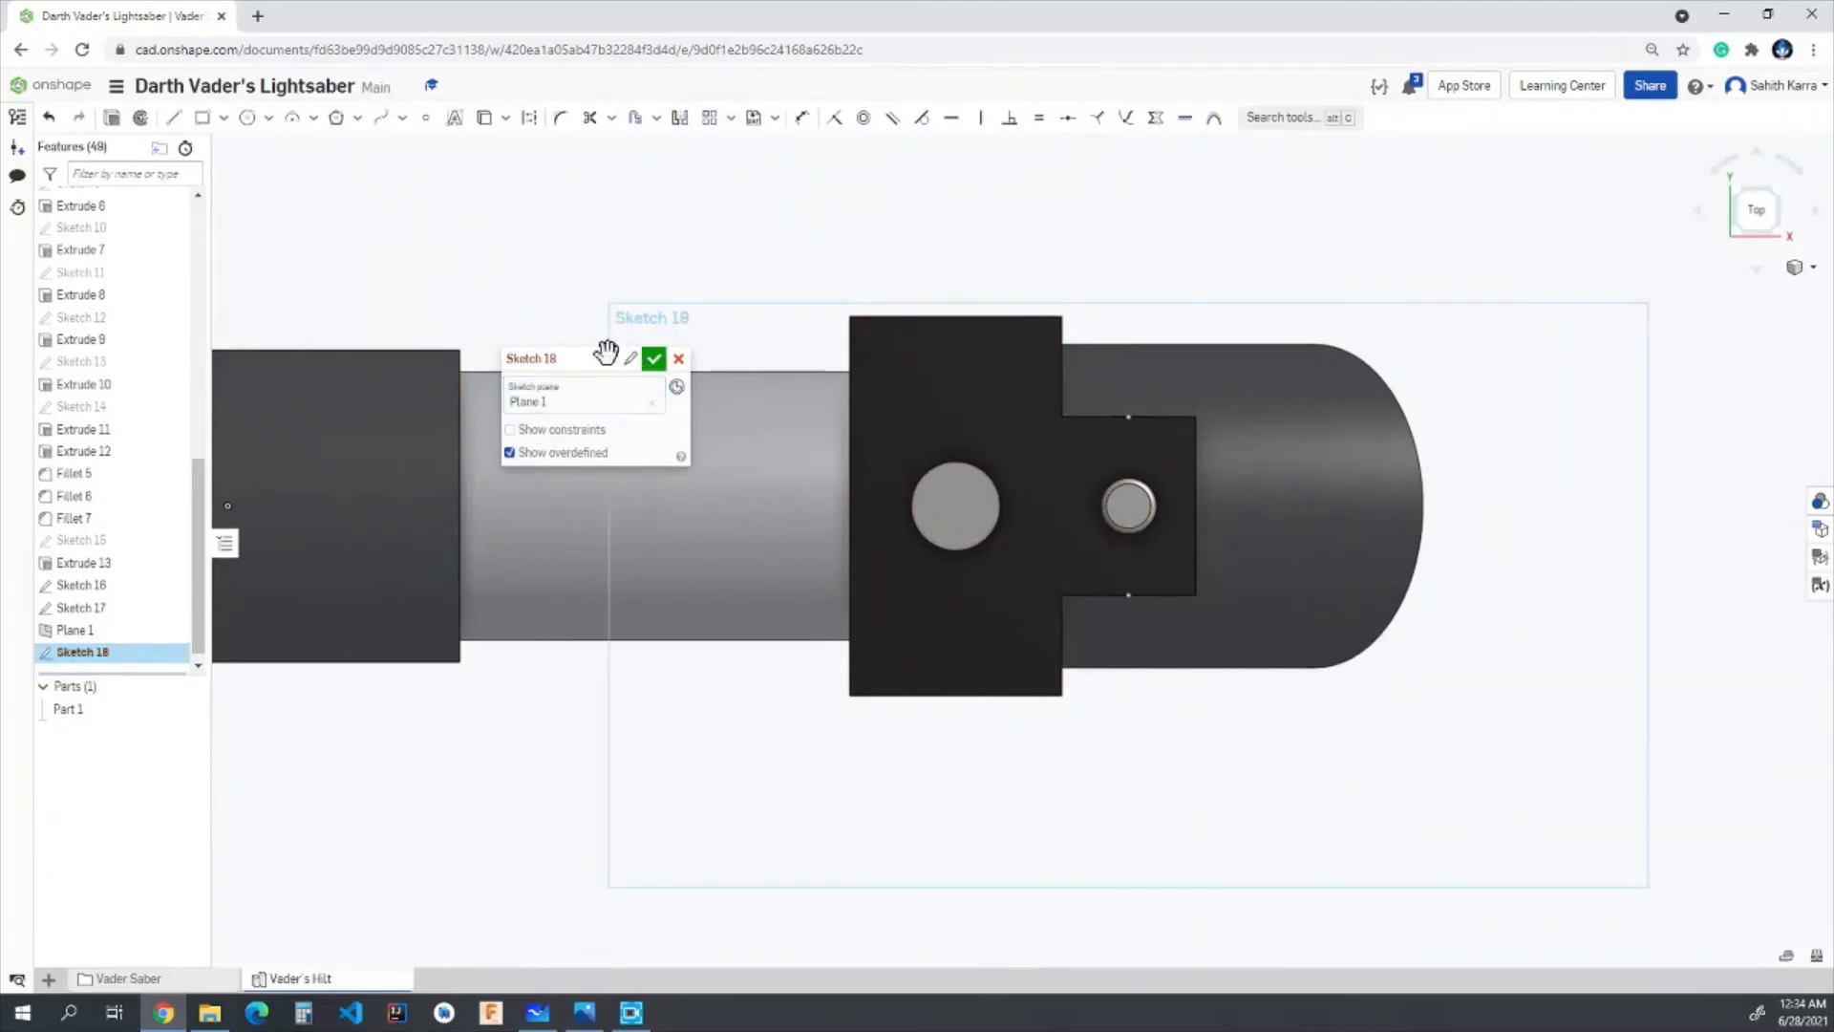
left_click_drag(557, 356, 391, 352)
- Draw a straight line across the small block joining the hole's front and back centre points
left_click(174, 118)
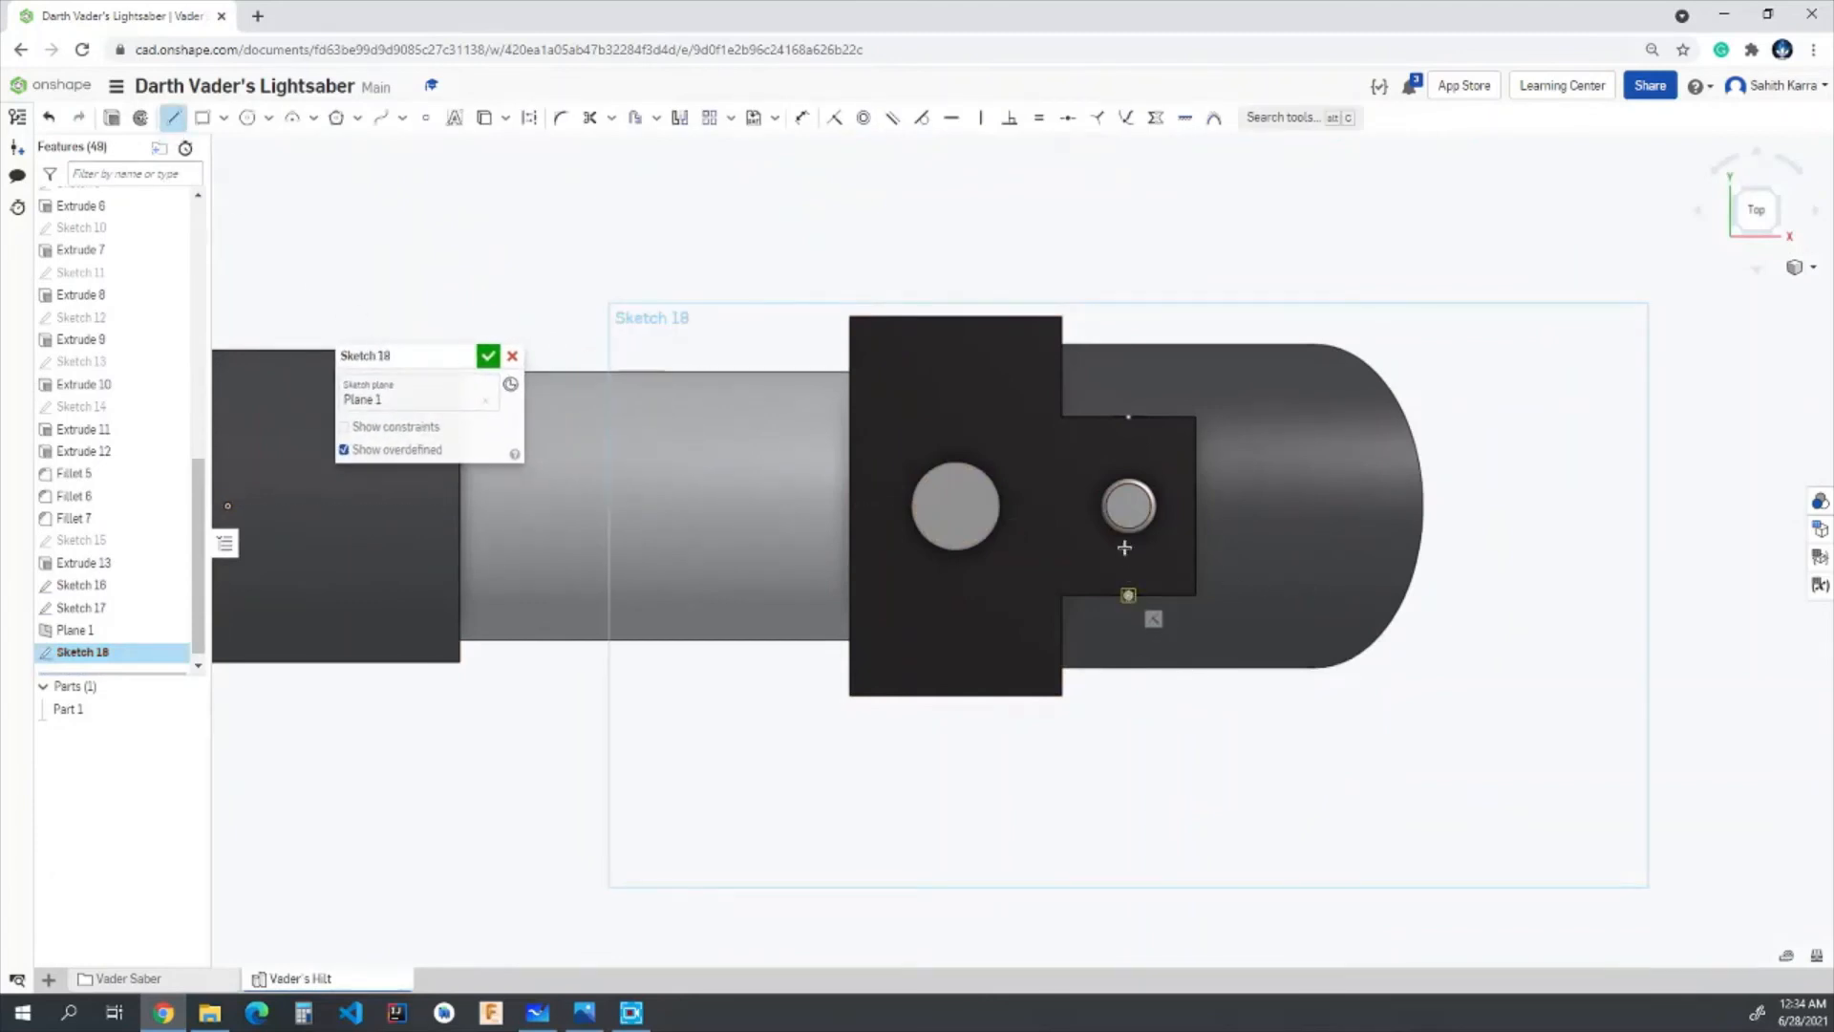
left_click(1128, 594)
left_click(1127, 418)
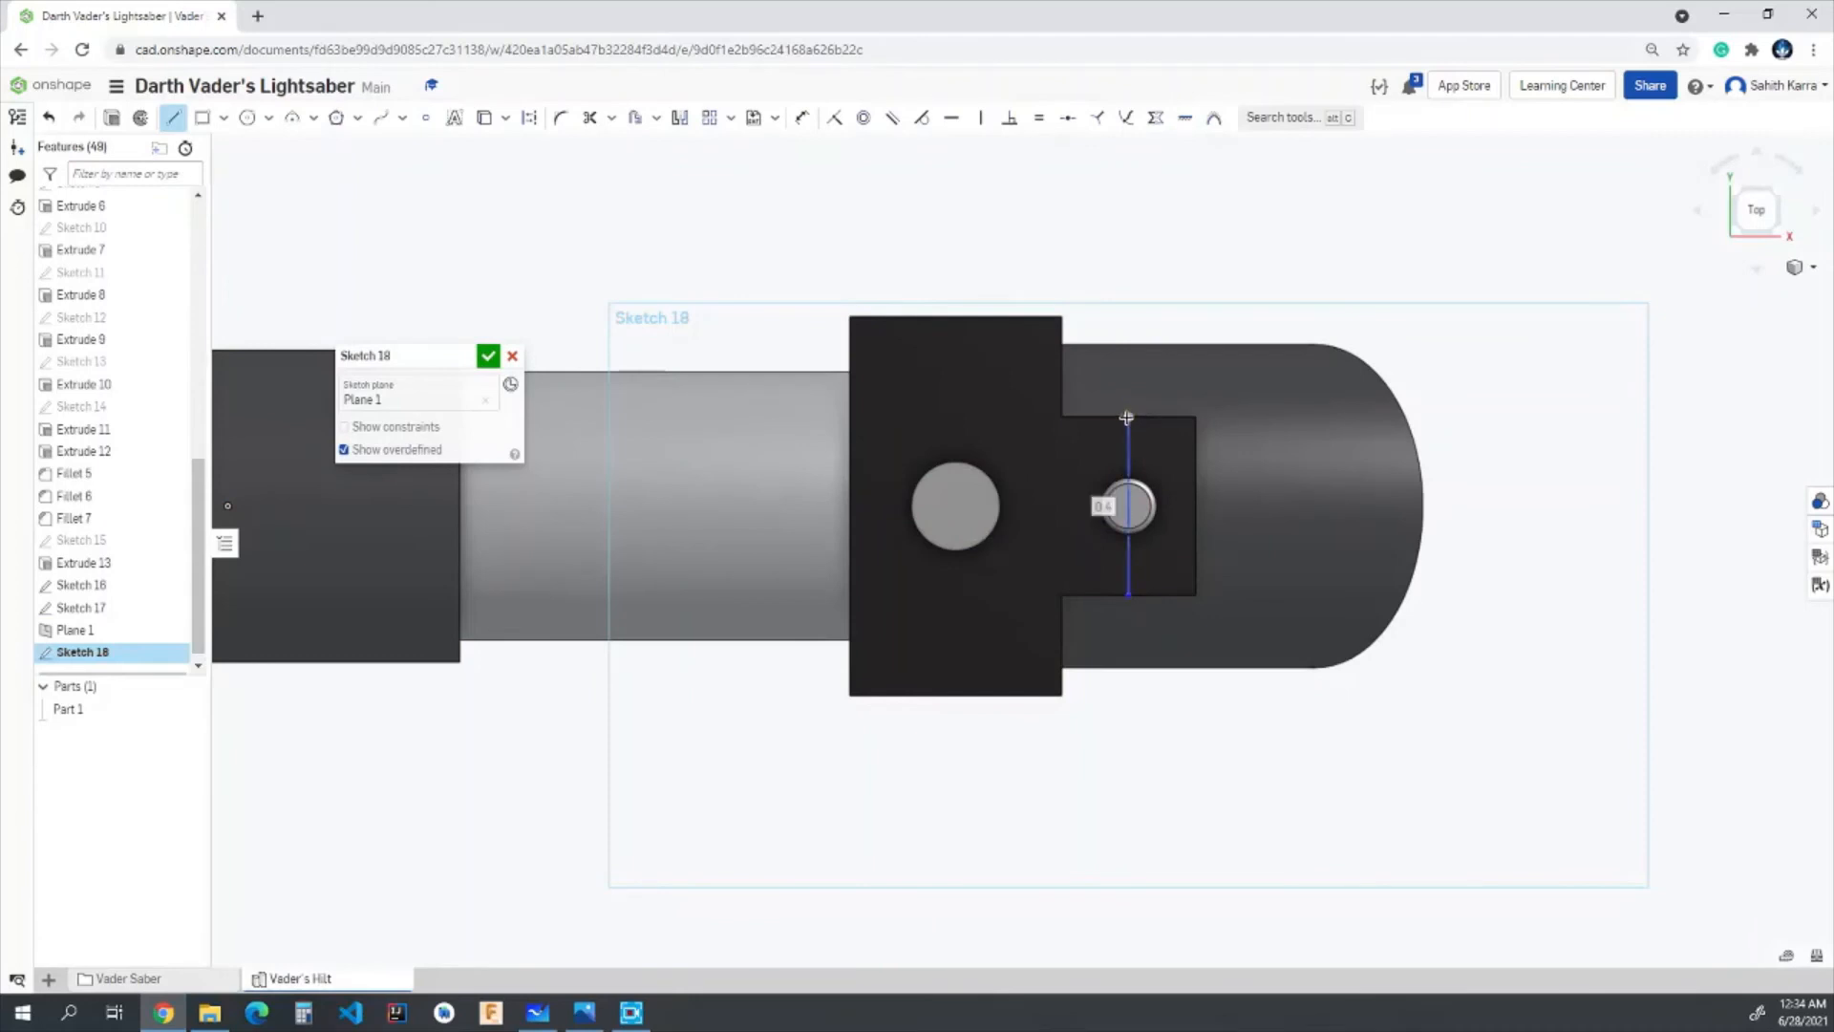
key("Escape")
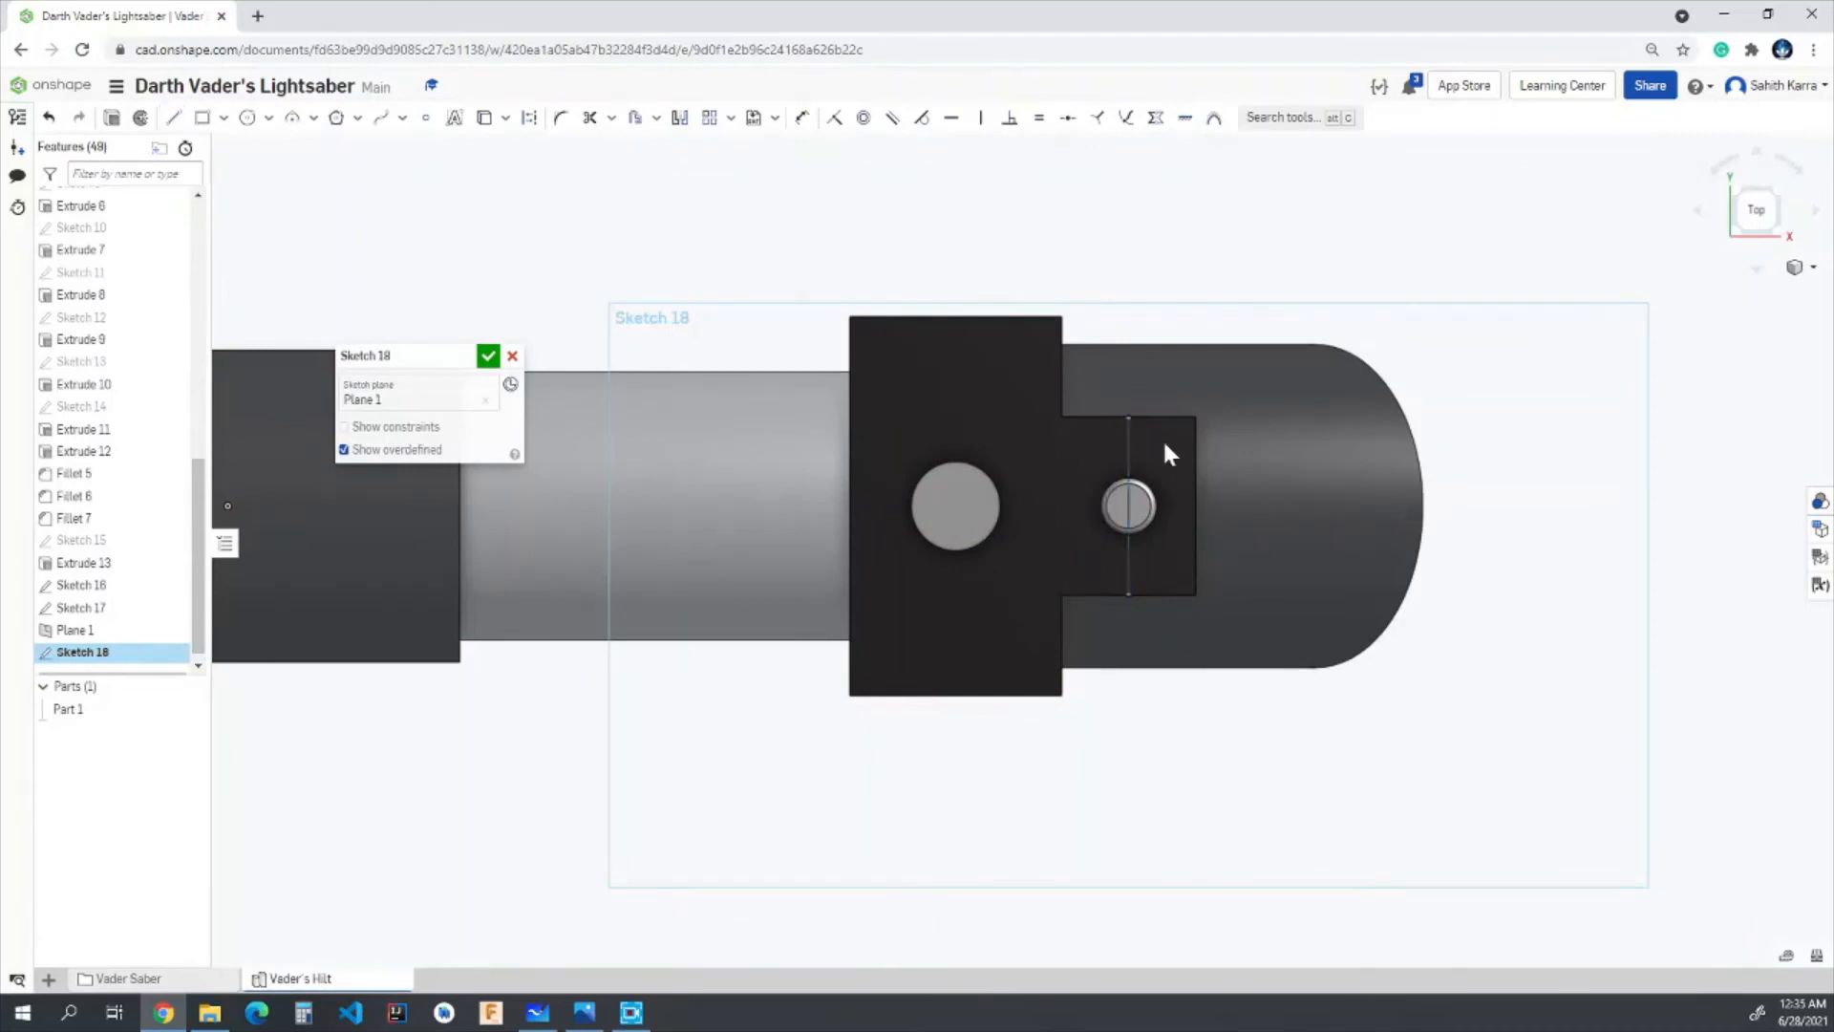
- Draw a three-point arc between the line's ends, bulging beyond the small block with a 0.275 in radius, and finish the sketch
left_click(294, 121)
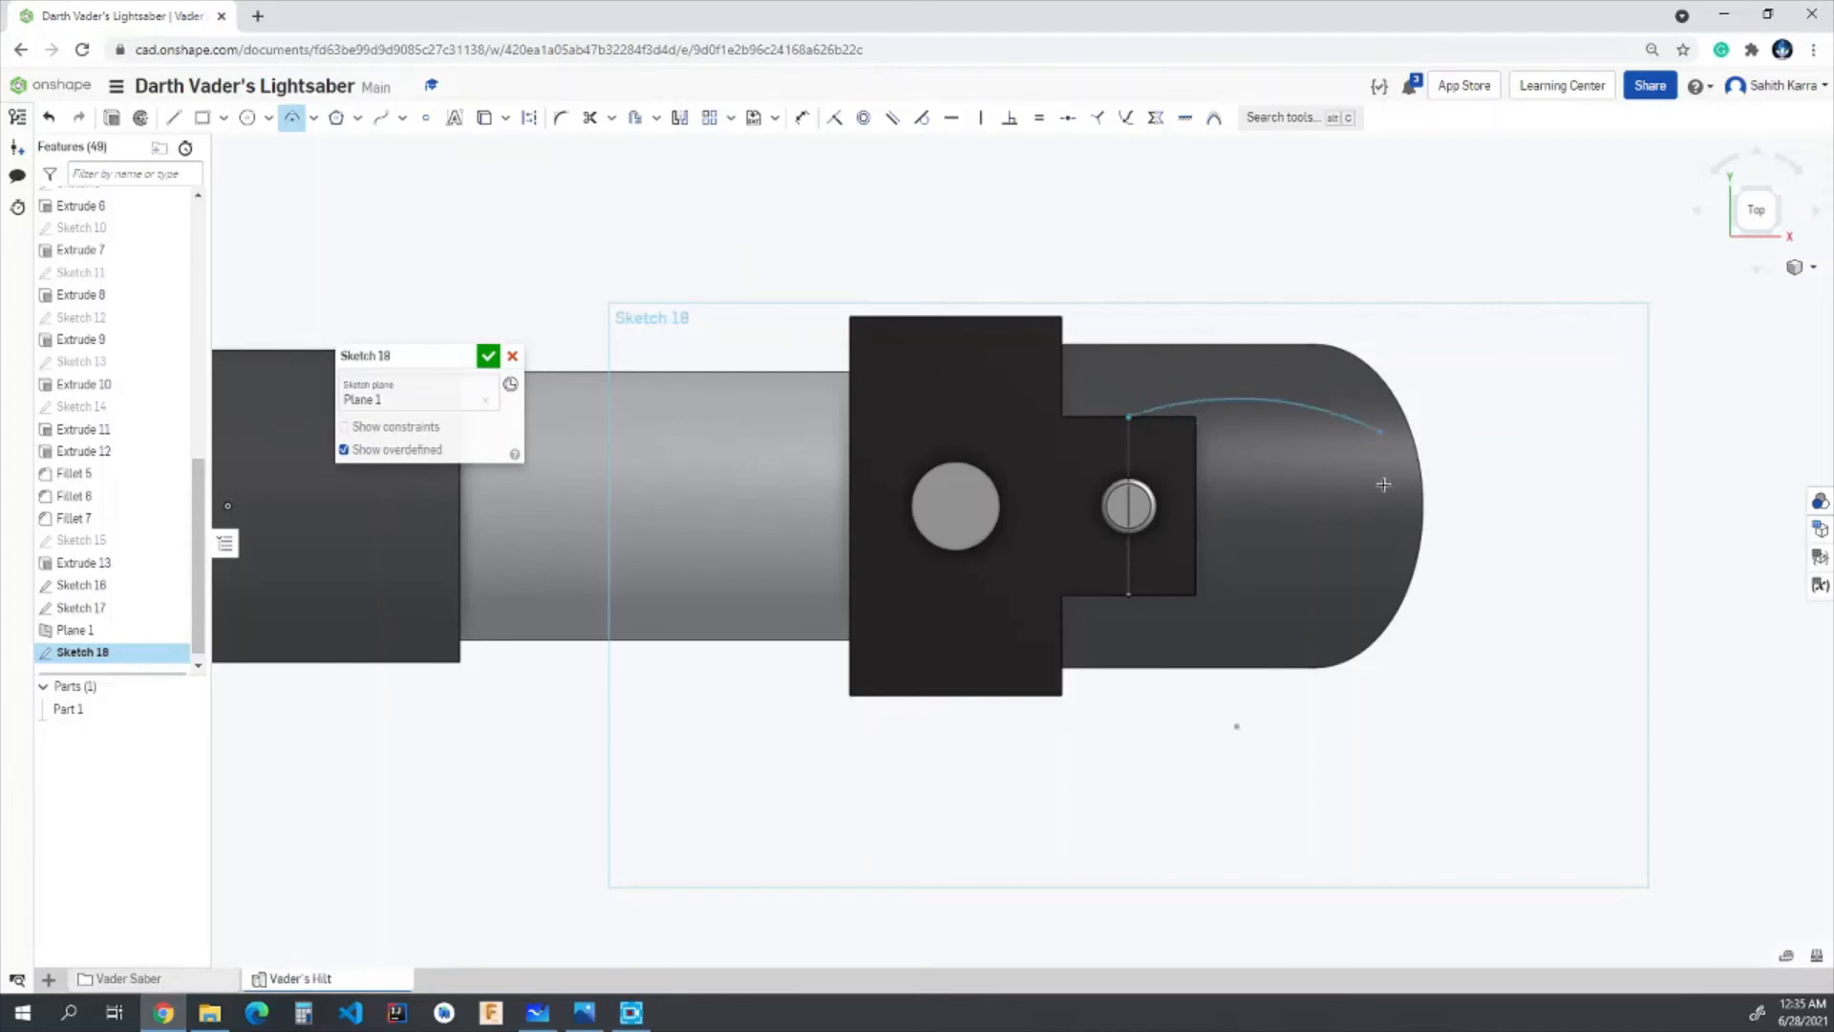
left_click(1128, 594)
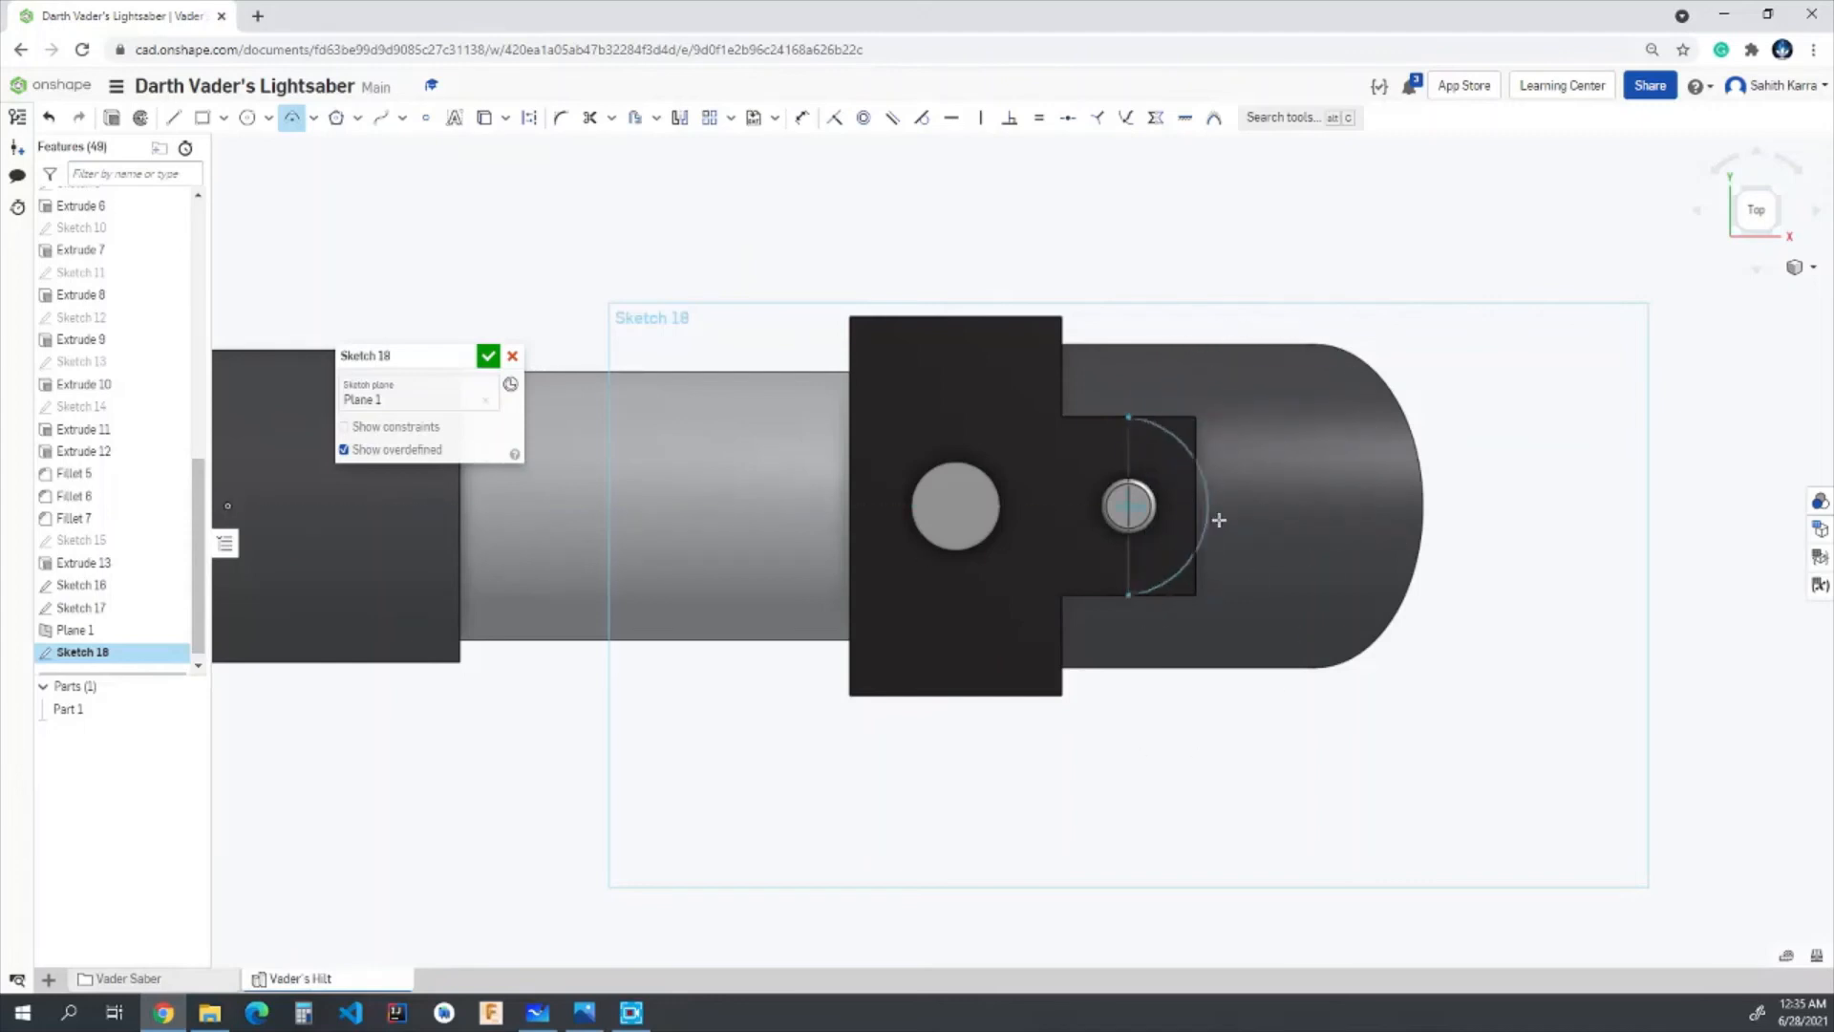
left_click(1292, 491)
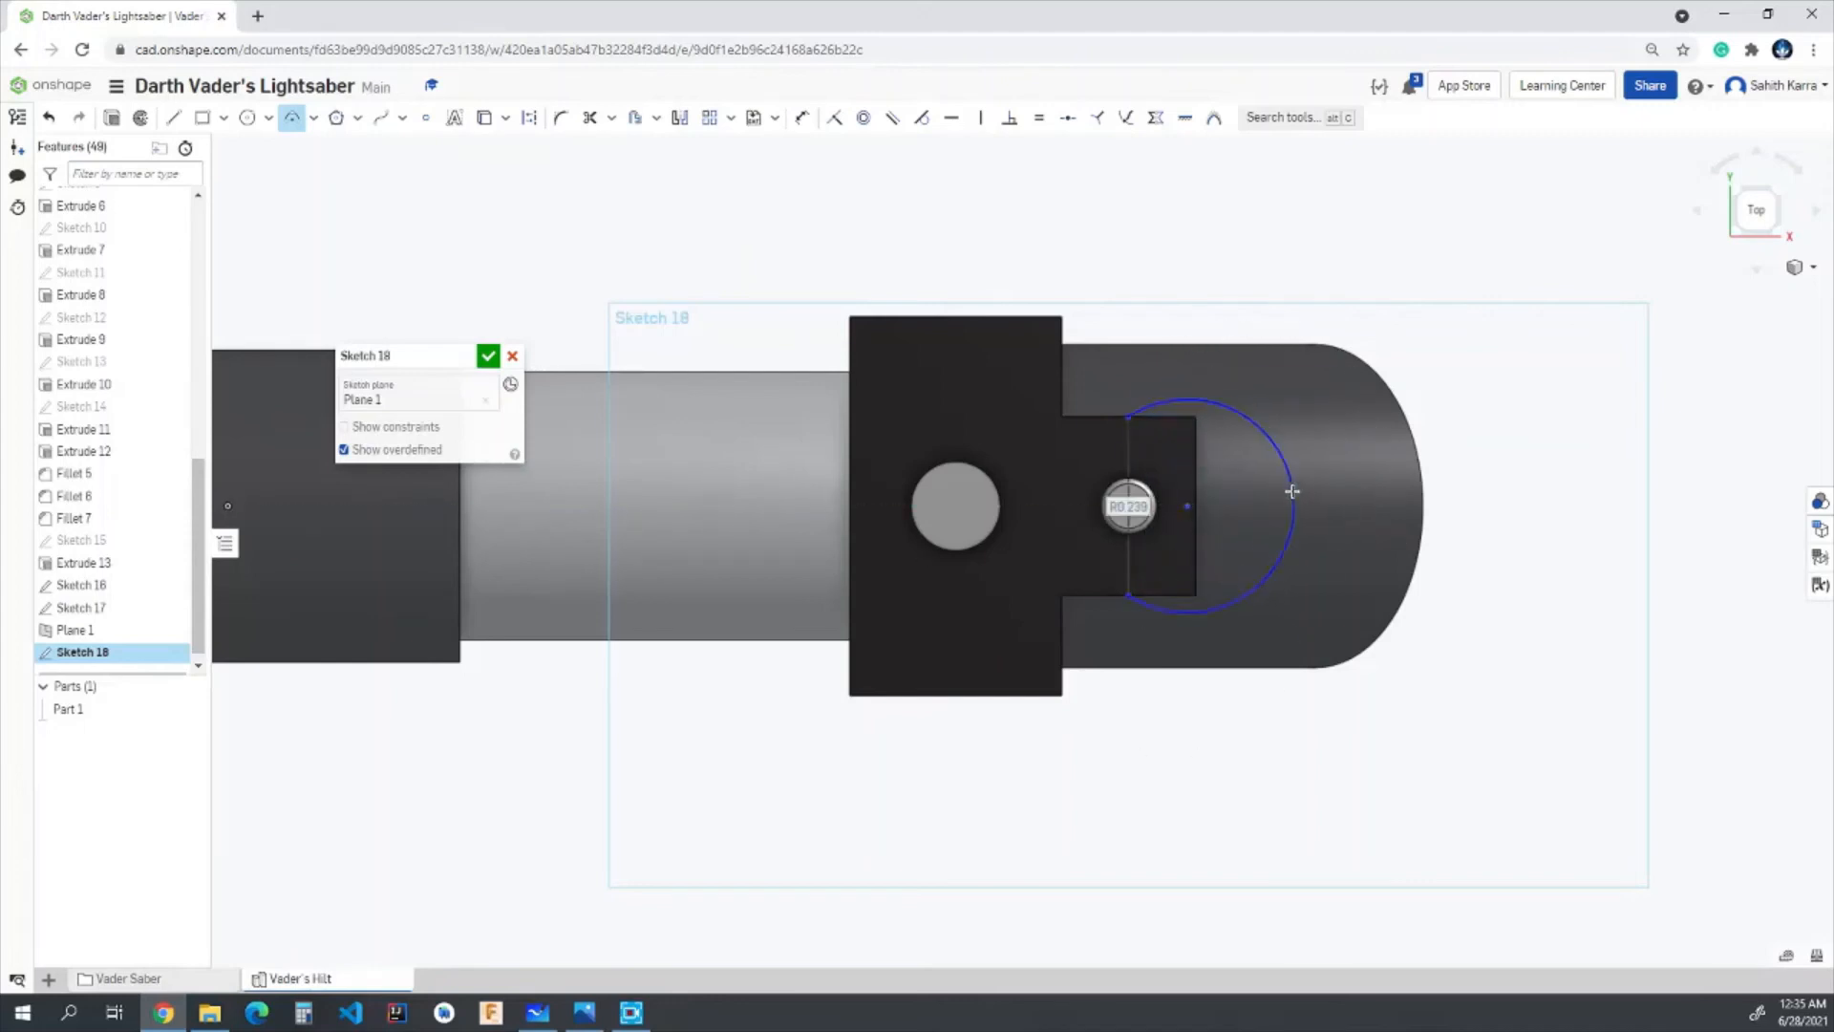
type("0")
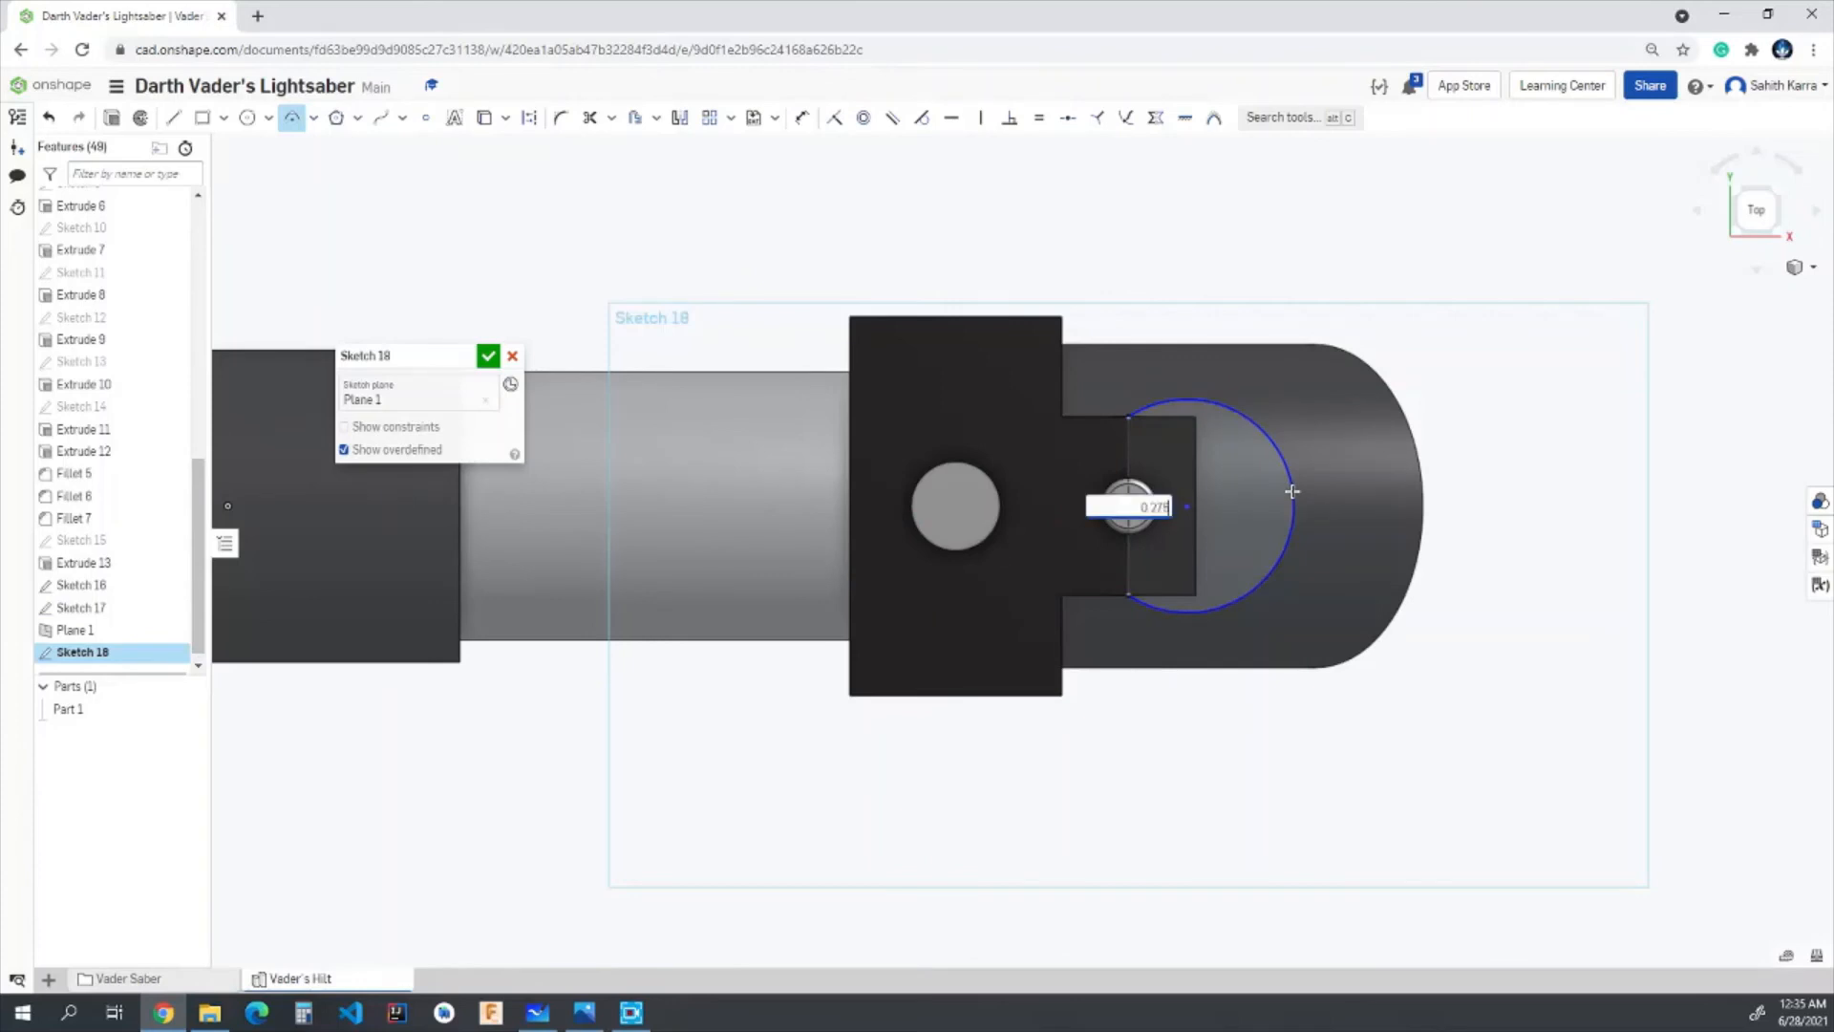
type(".275")
key("Return")
scroll(1159, 538, "up", 3)
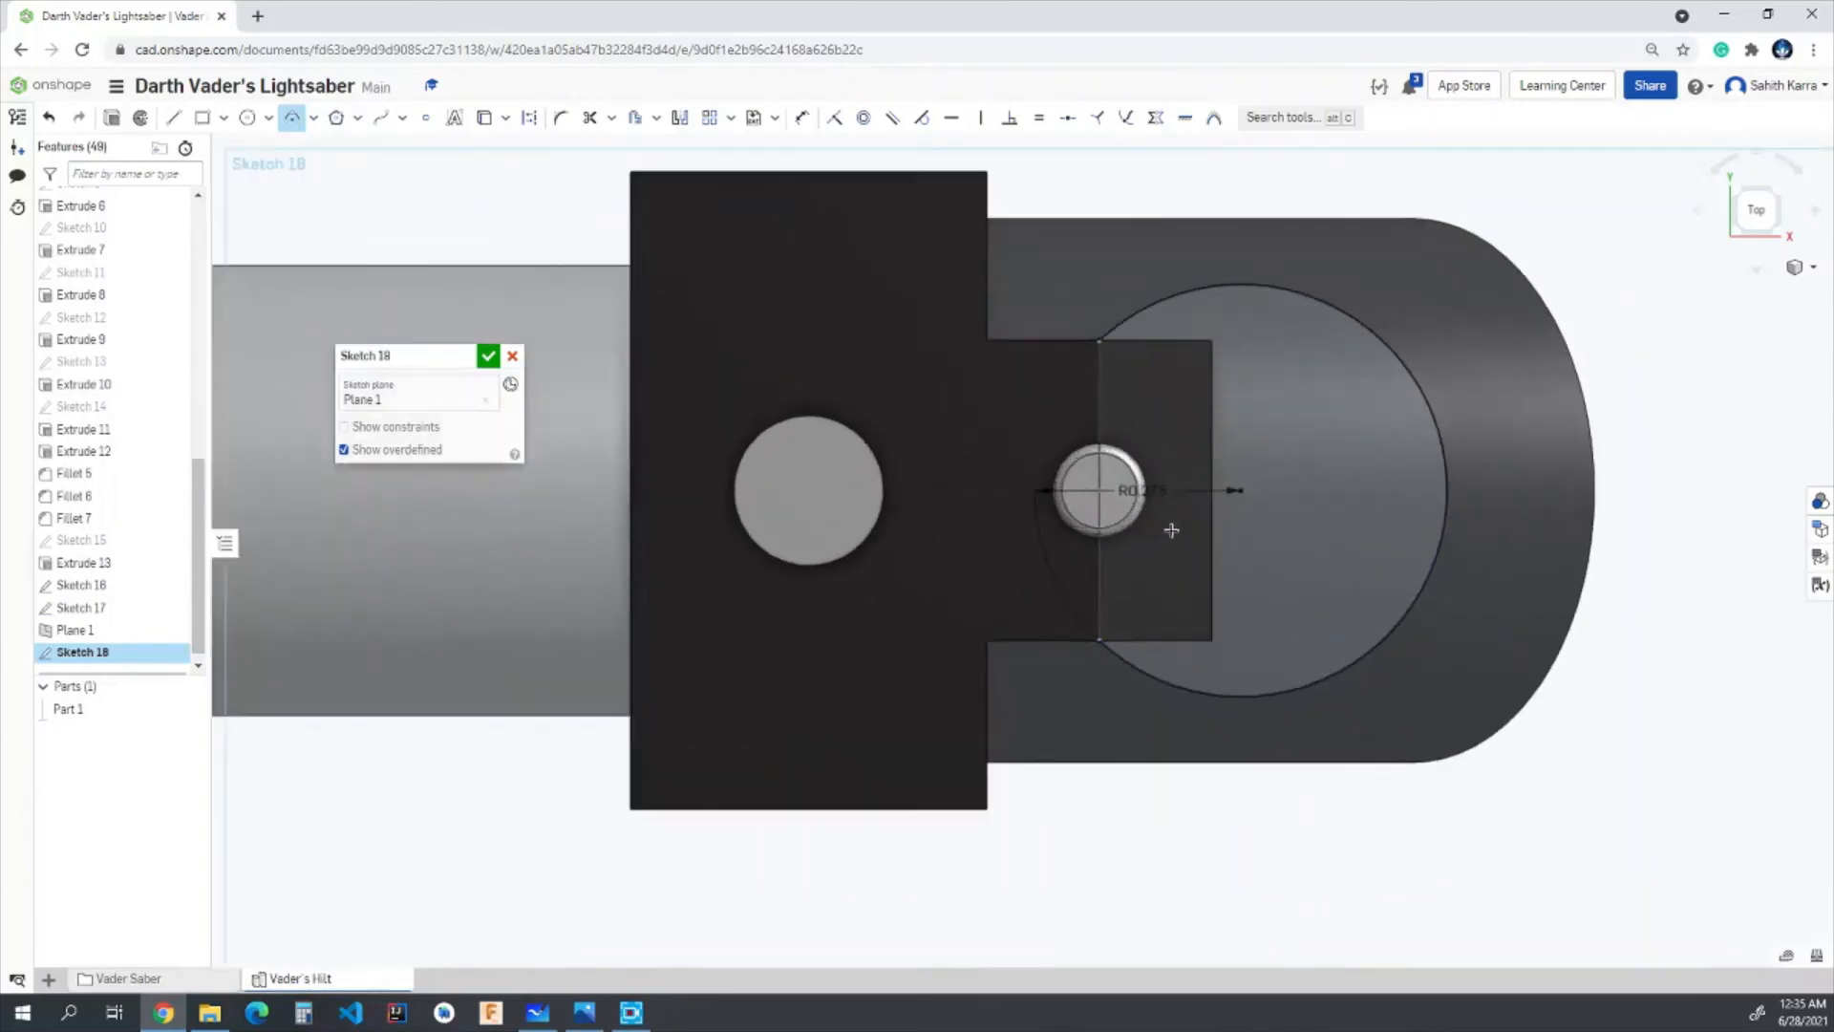
scroll(1030, 520, "up", 5)
scroll(1281, 643, "down", 8)
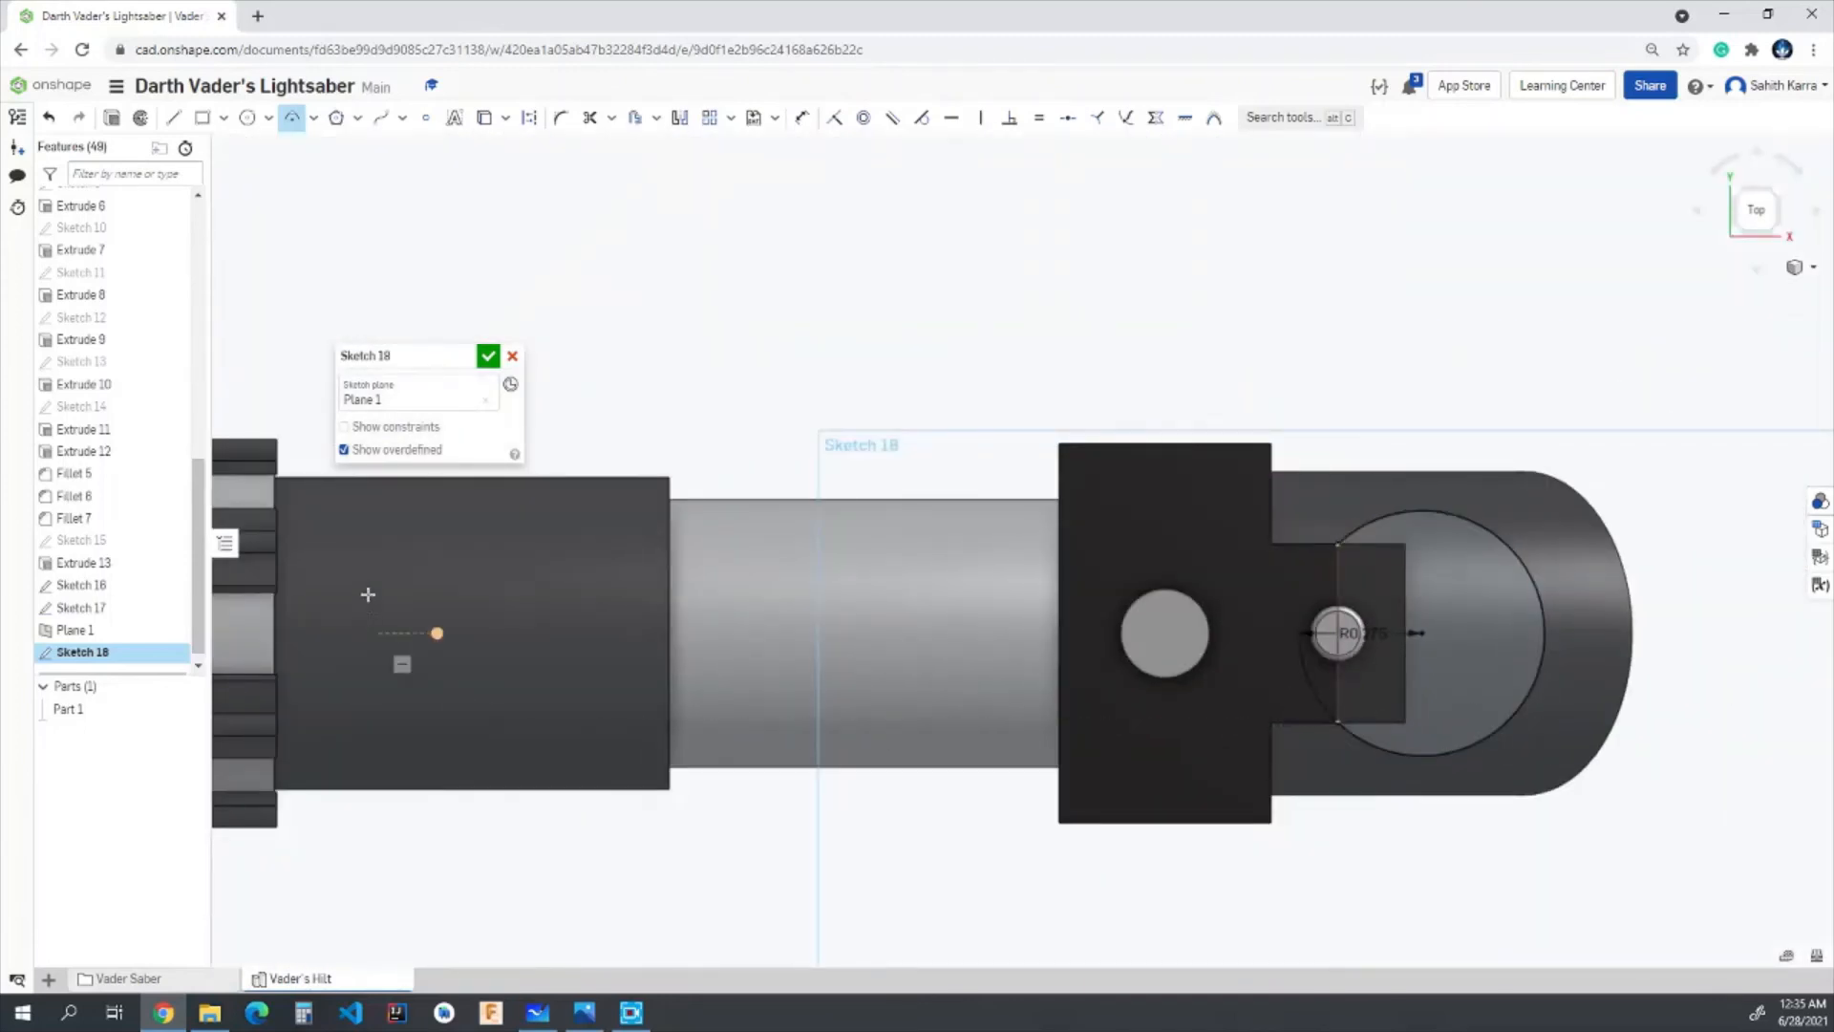
left_click(487, 357)
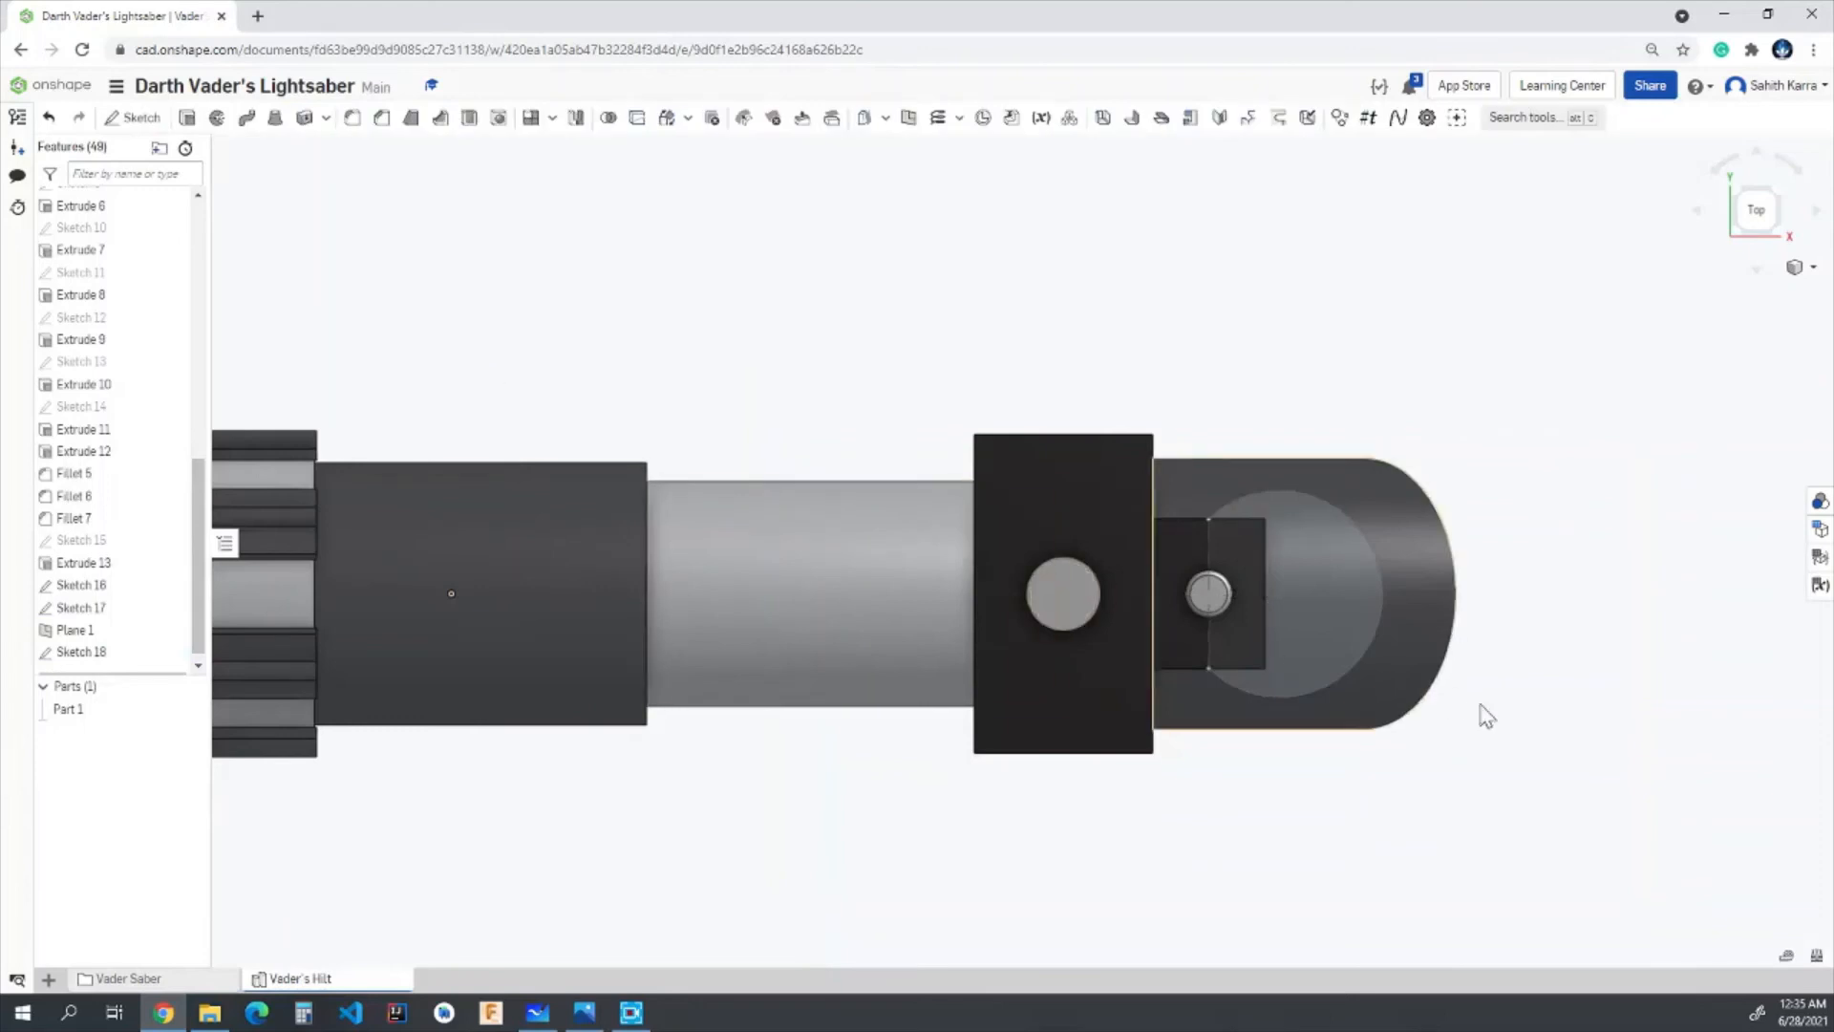
- Start a solid sweep and choose the hole's circular sketch region on the front face as its profile
mouse_move(1481, 712)
right_mouse_down()
mouse_move(1514, 700)
mouse_move(1593, 401)
right_mouse_up()
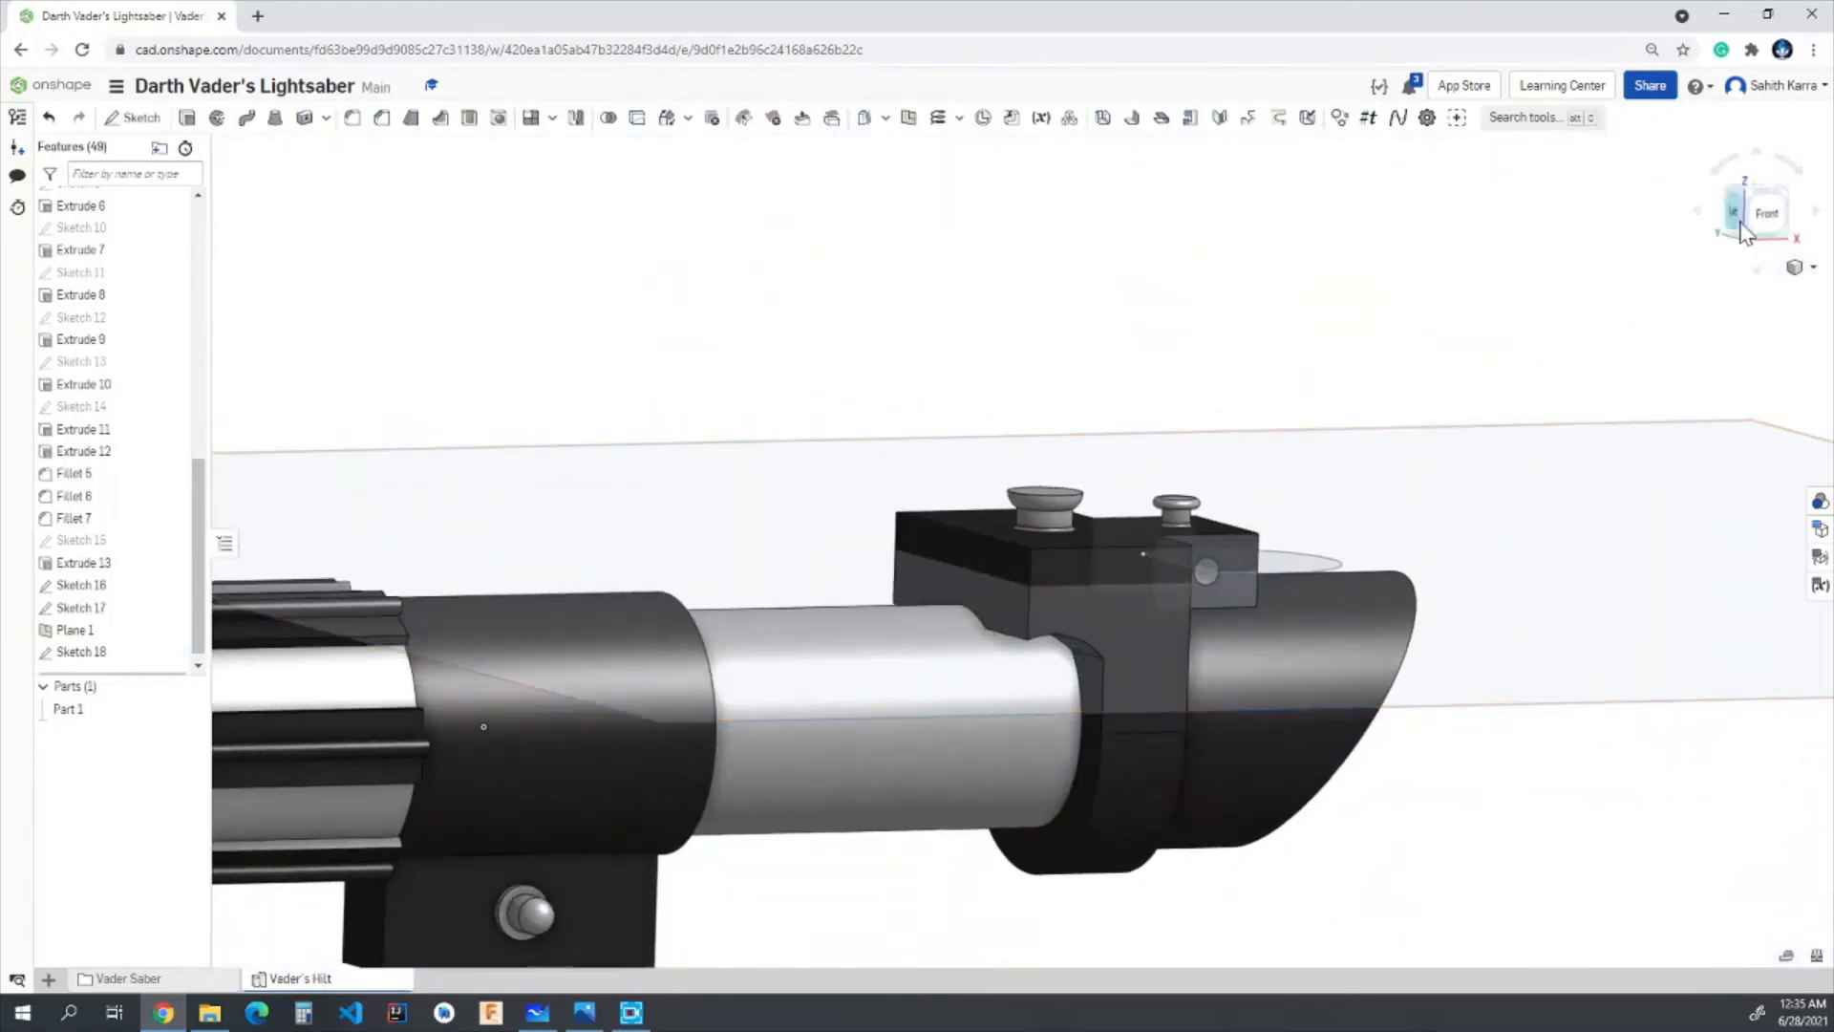
scroll(1216, 450, "up", 7)
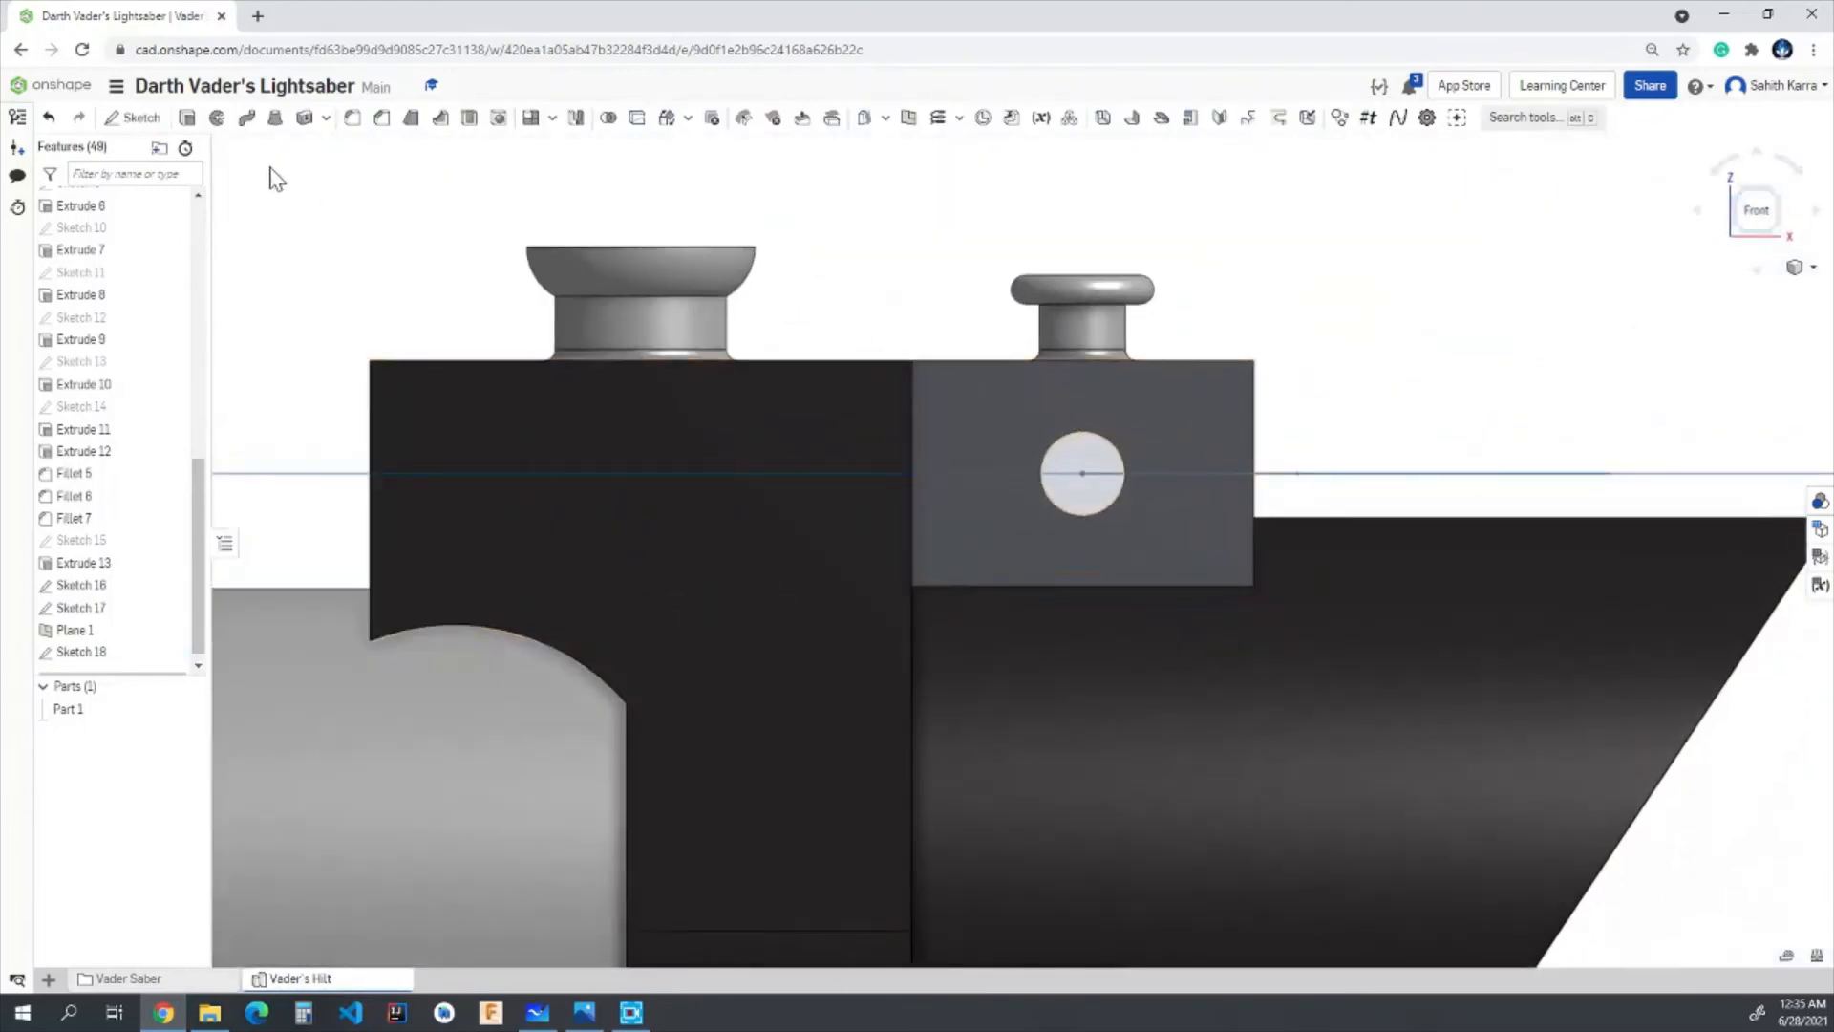
left_click(248, 119)
scroll(1060, 484, "up", 3)
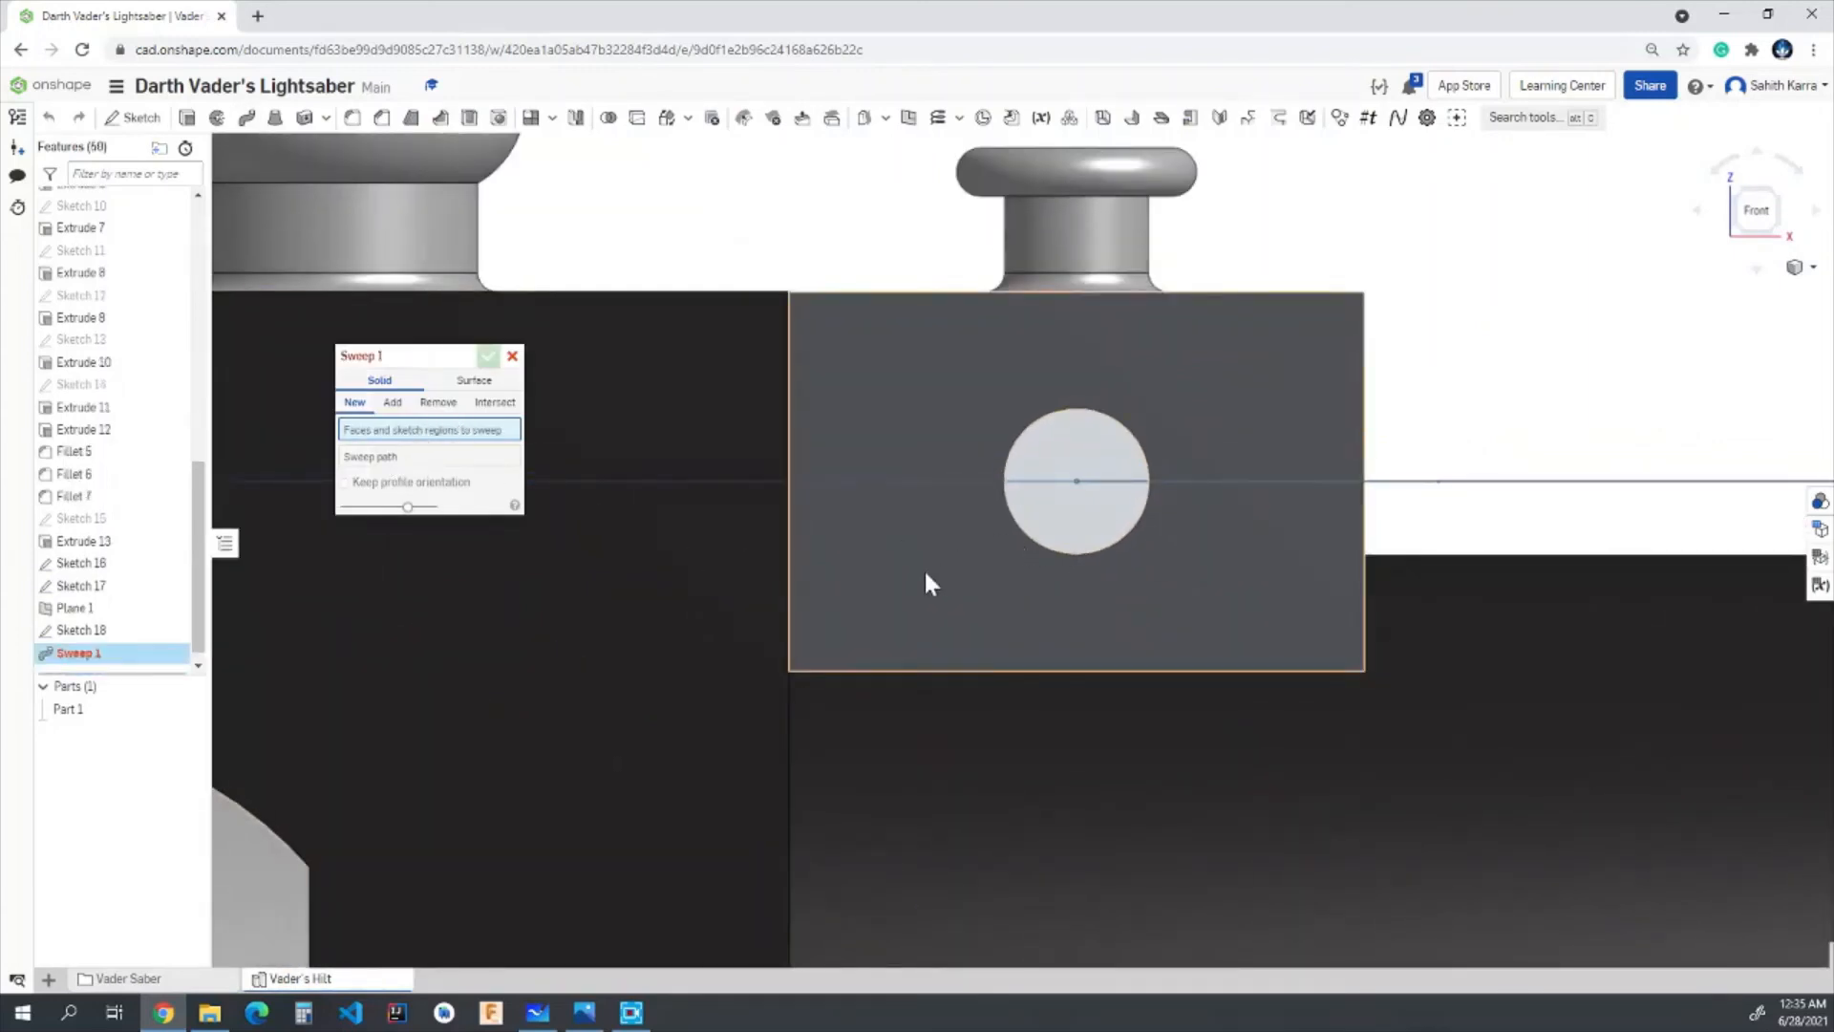
right_click_drag(926, 574, 1034, 537)
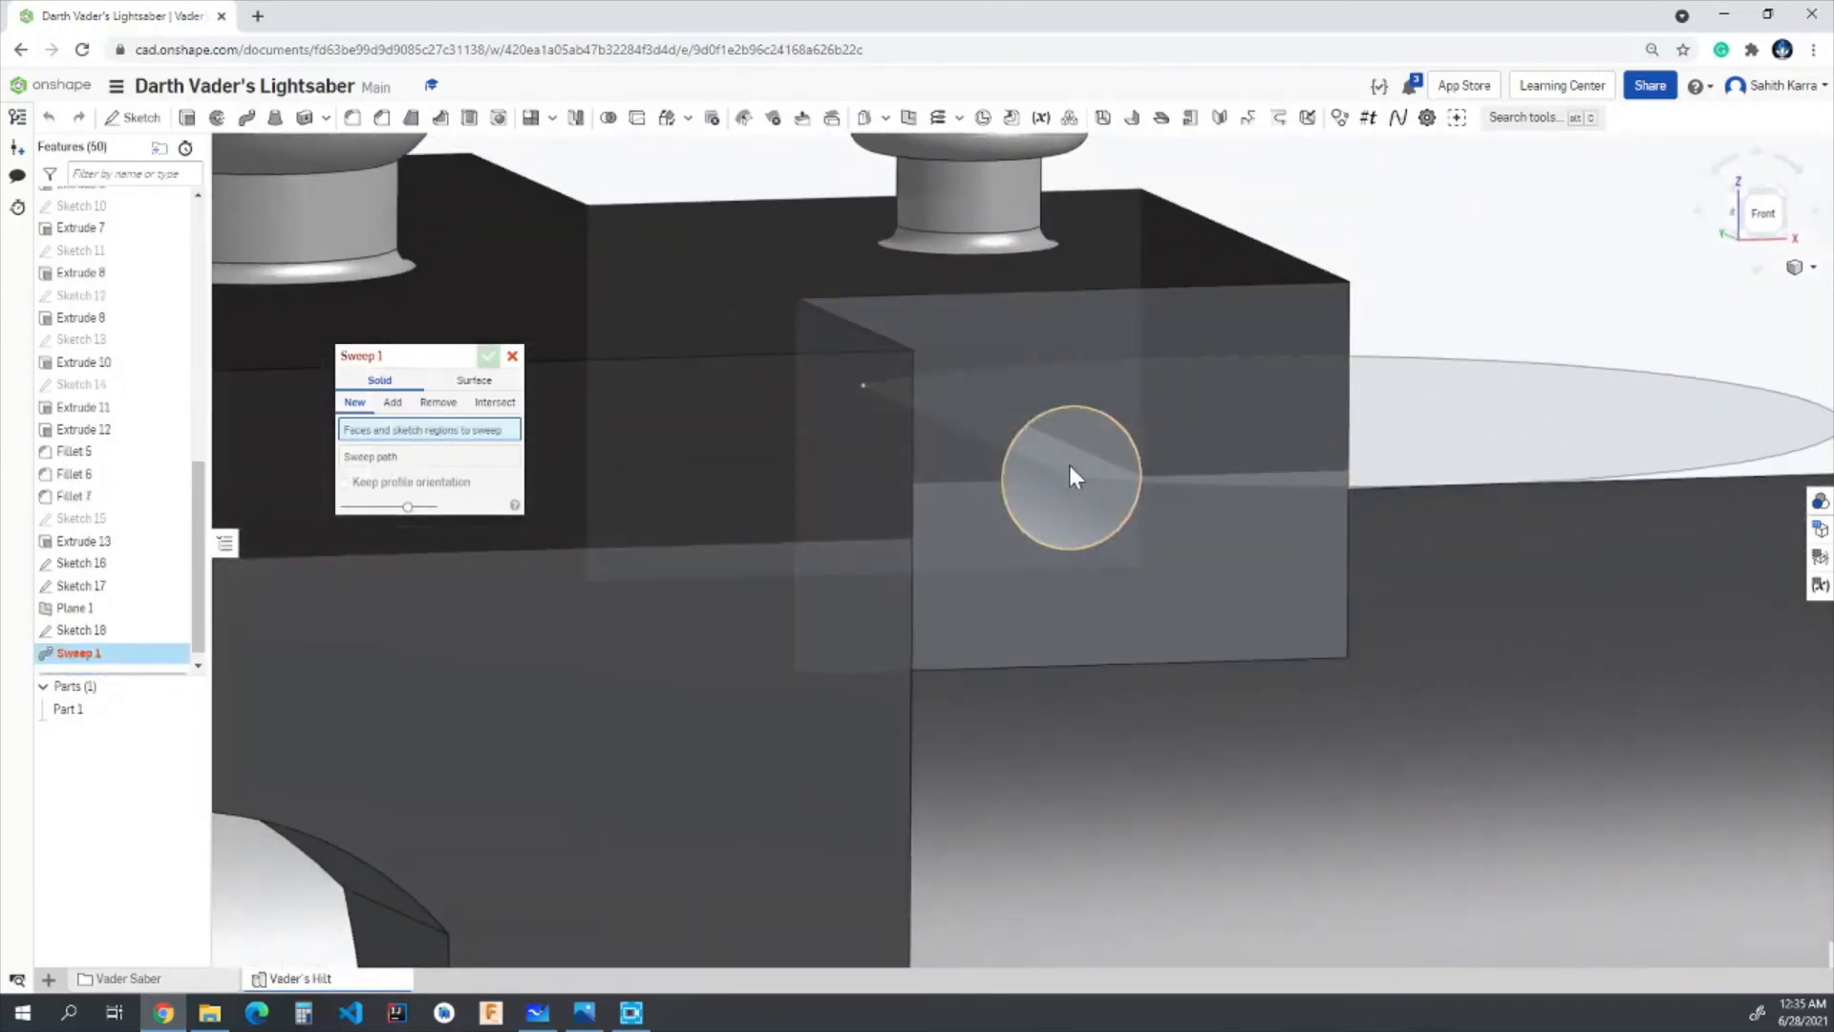
left_click(1071, 528)
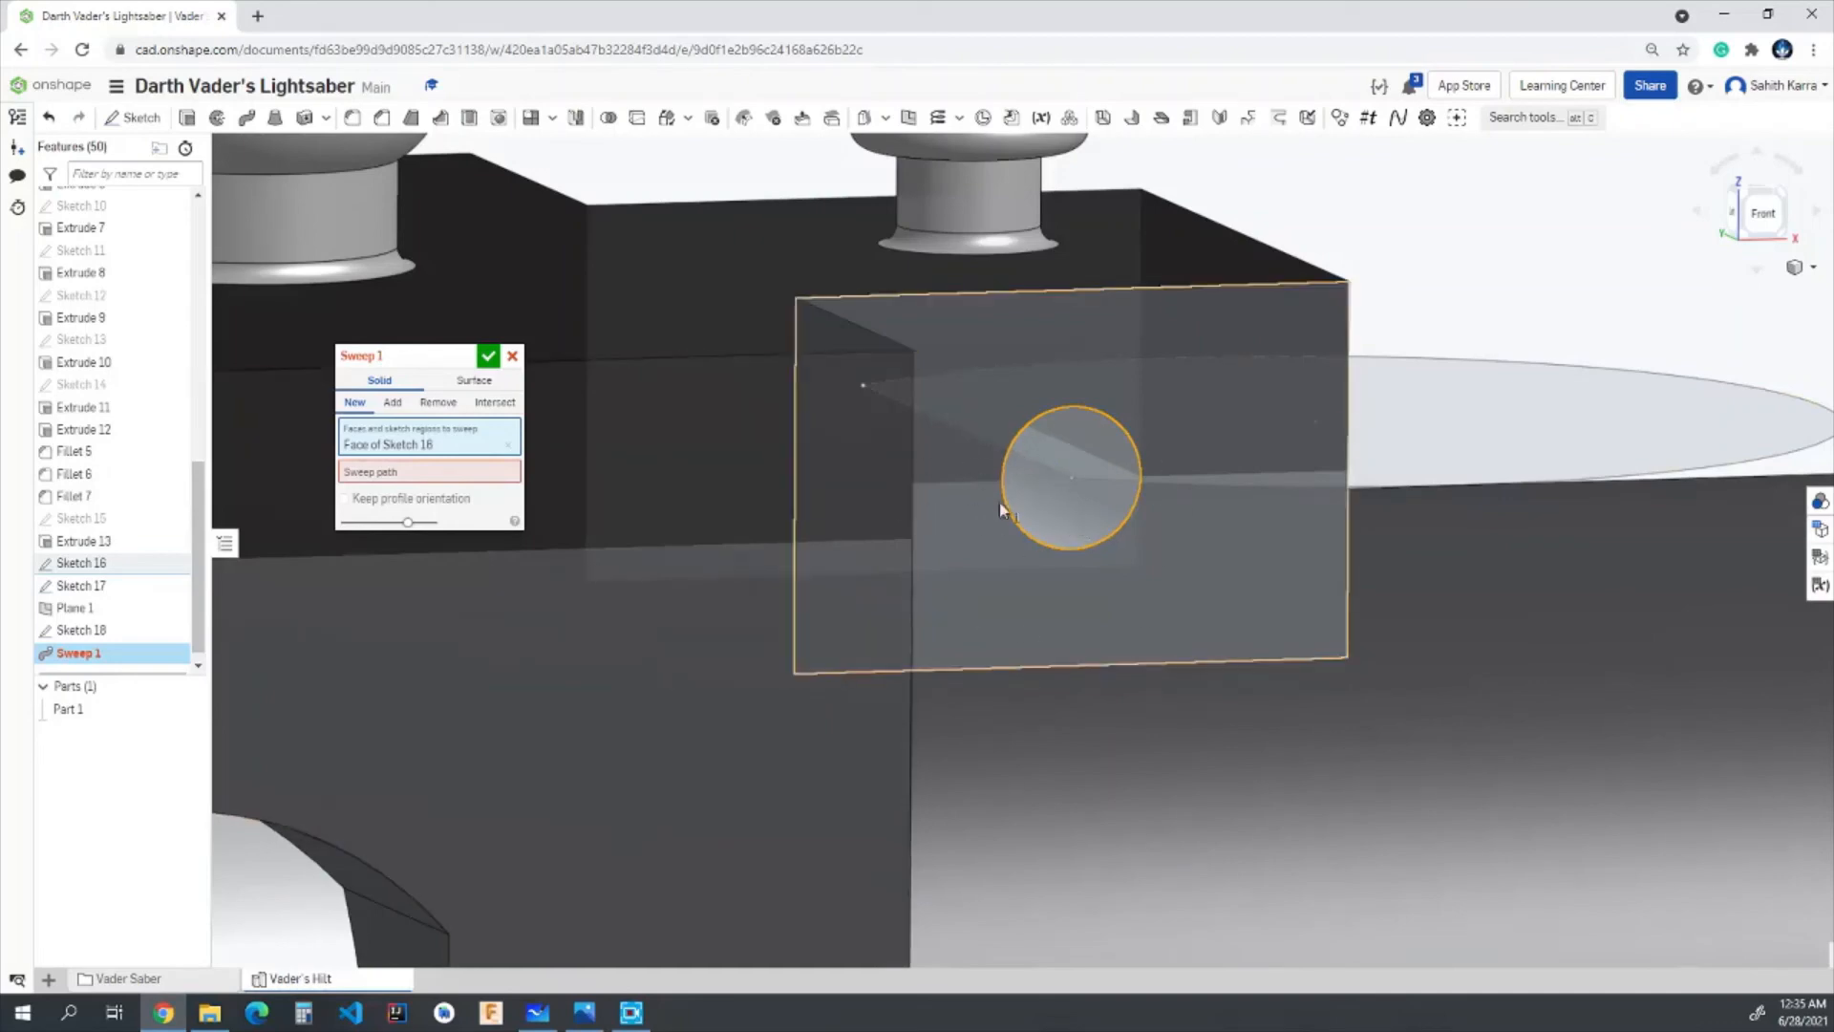
- Sweep the hole's circle along the straight line and the arc, adding the ring to the existing part
left_click(420, 473)
right_click_drag(1154, 329, 1128, 439)
scroll(1066, 377, "up", 1)
left_click(1066, 376)
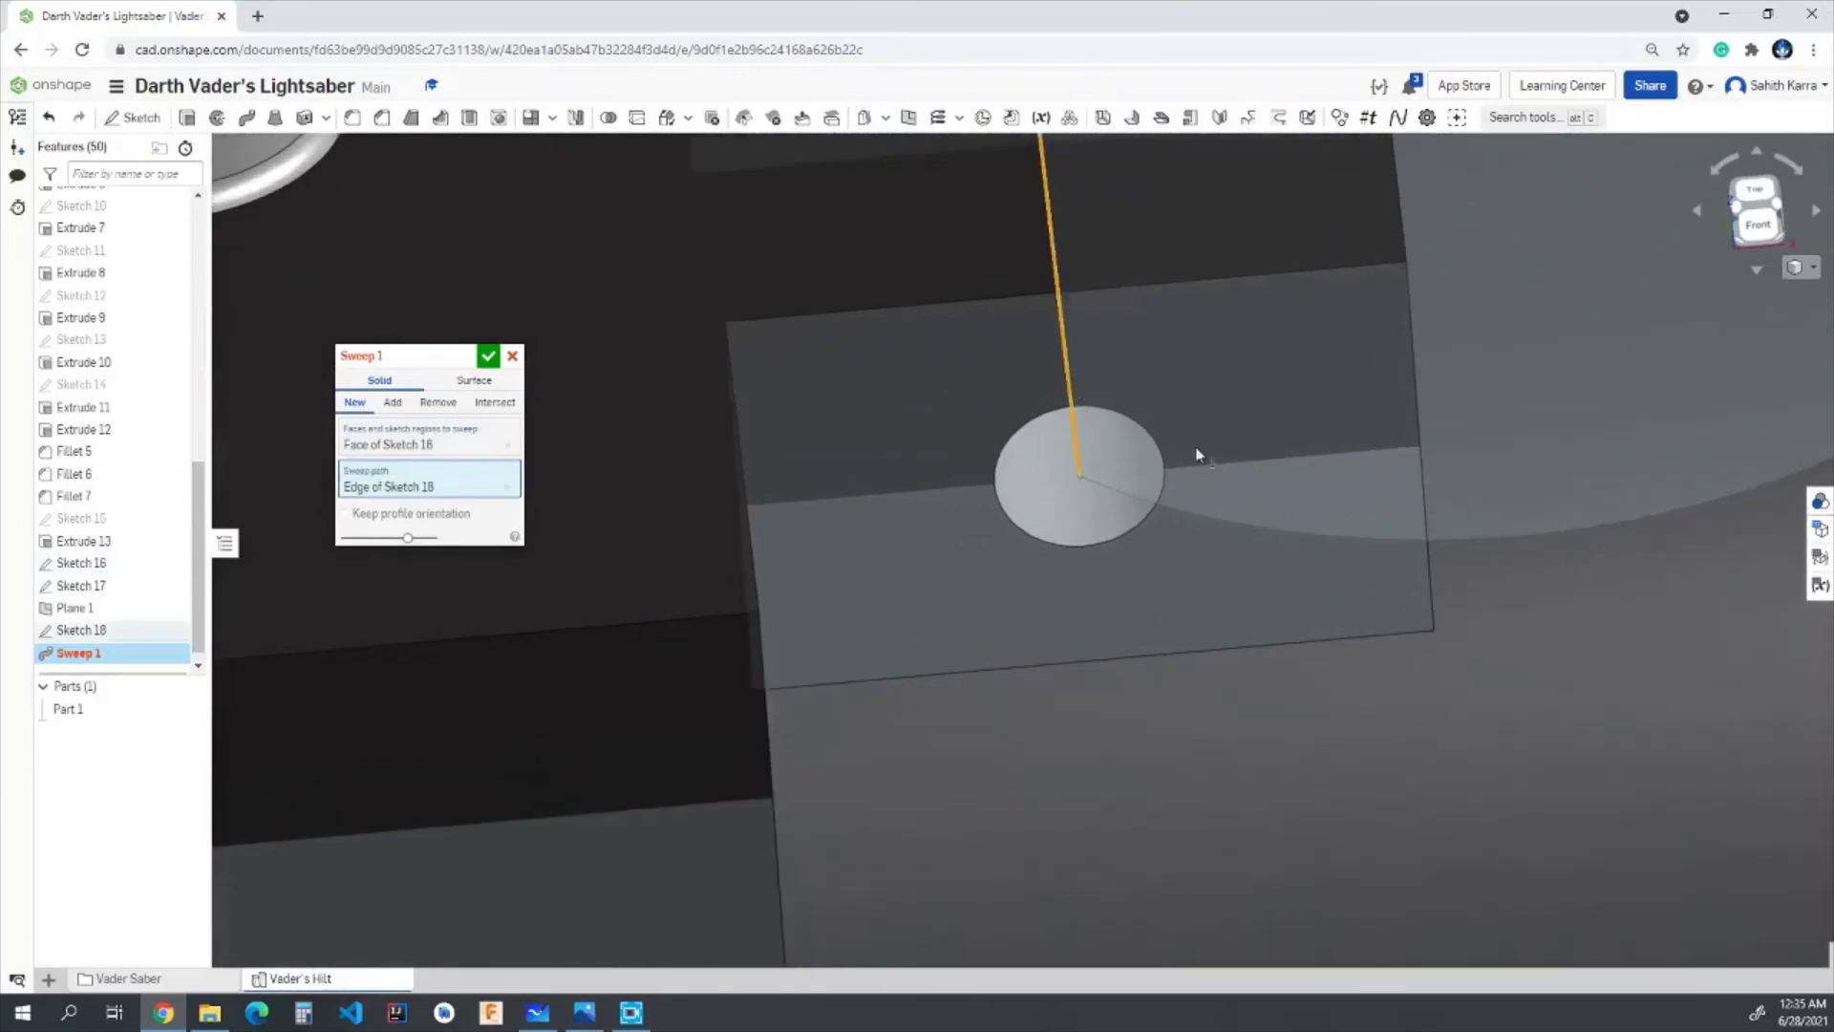
left_click(1481, 536)
scroll(1440, 522, "down", 5)
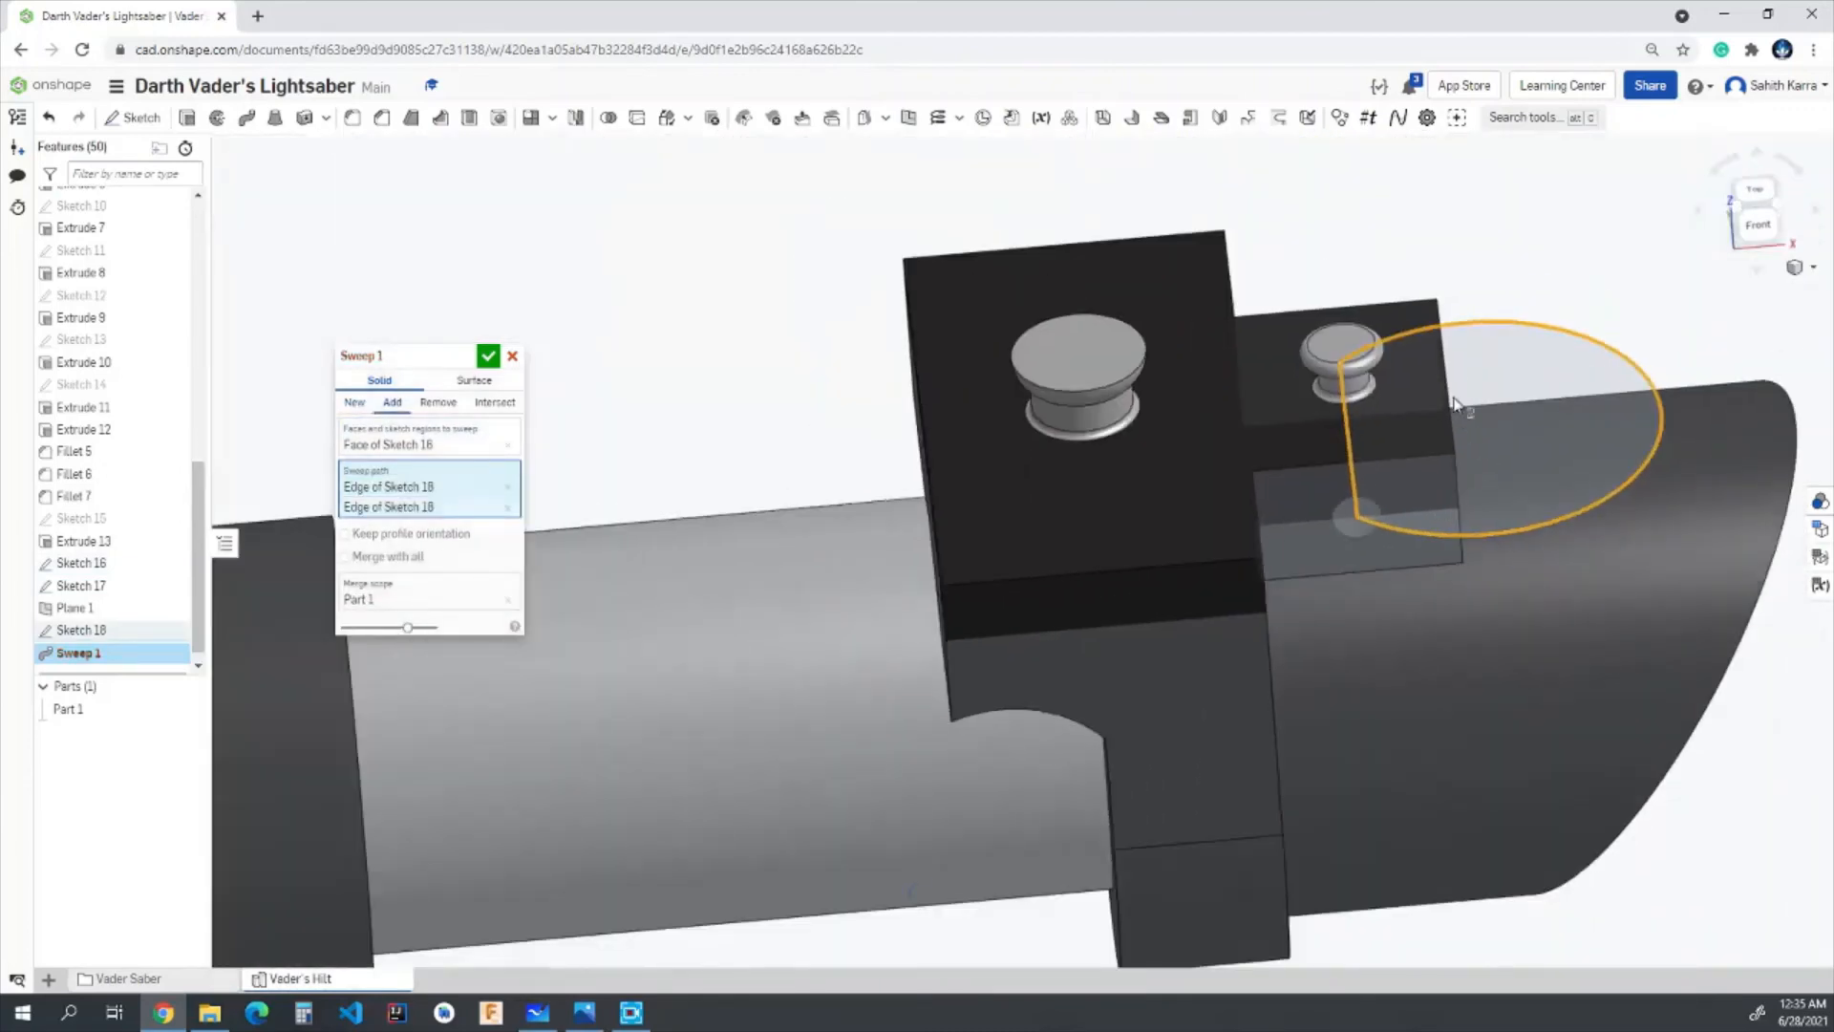
right_click_drag(1467, 380, 1438, 497)
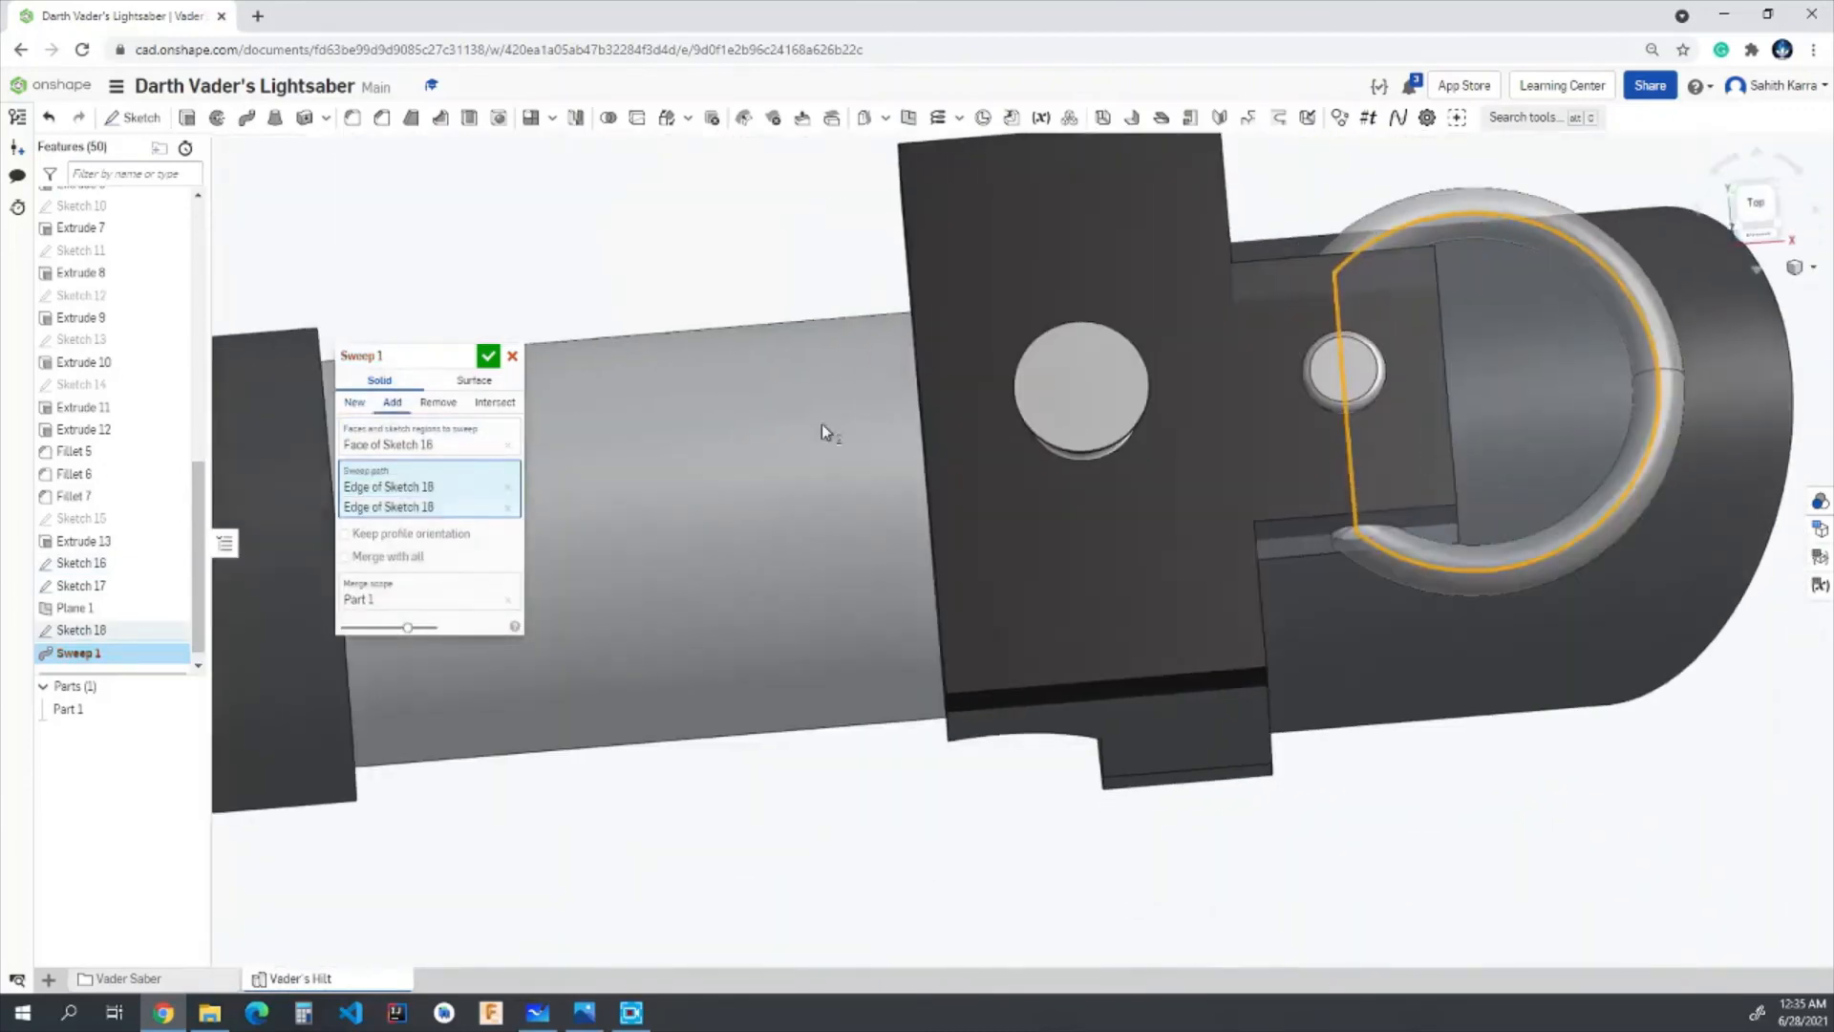
left_click(489, 357)
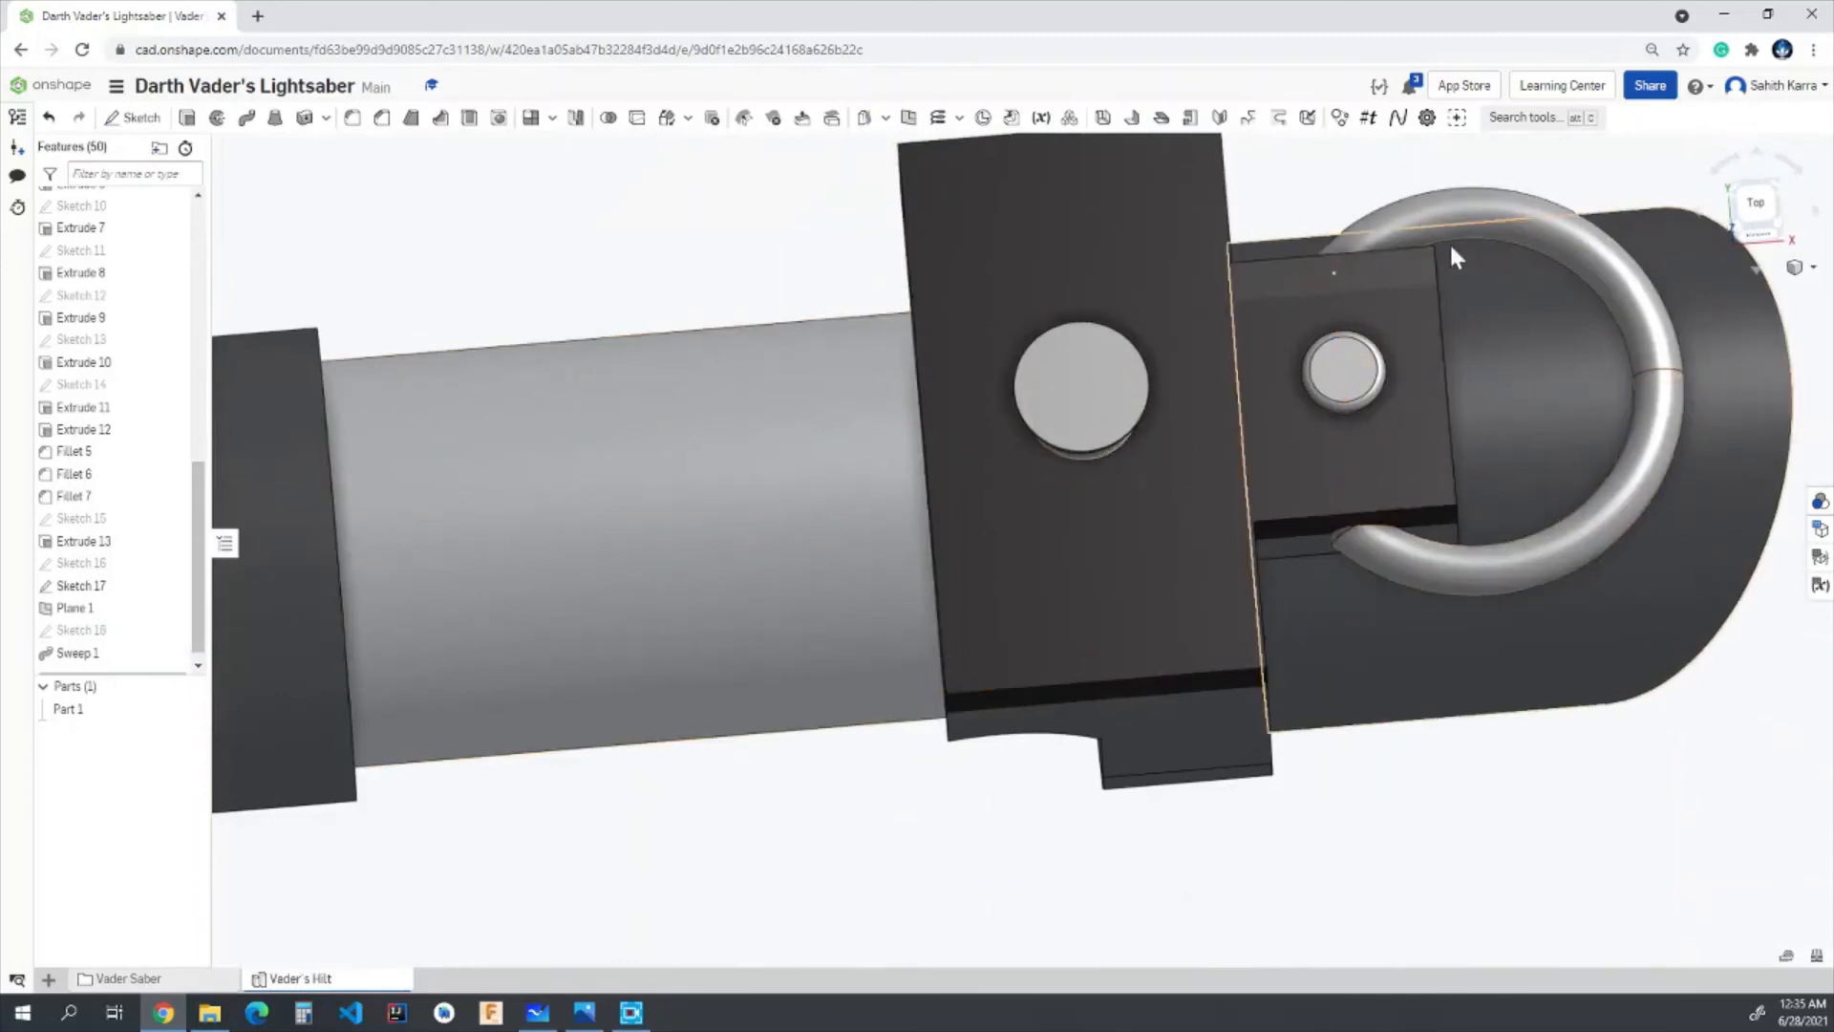
- Apply the light grey B3B3B3 face appearance to the ring's sweep feature
right_click(82, 657)
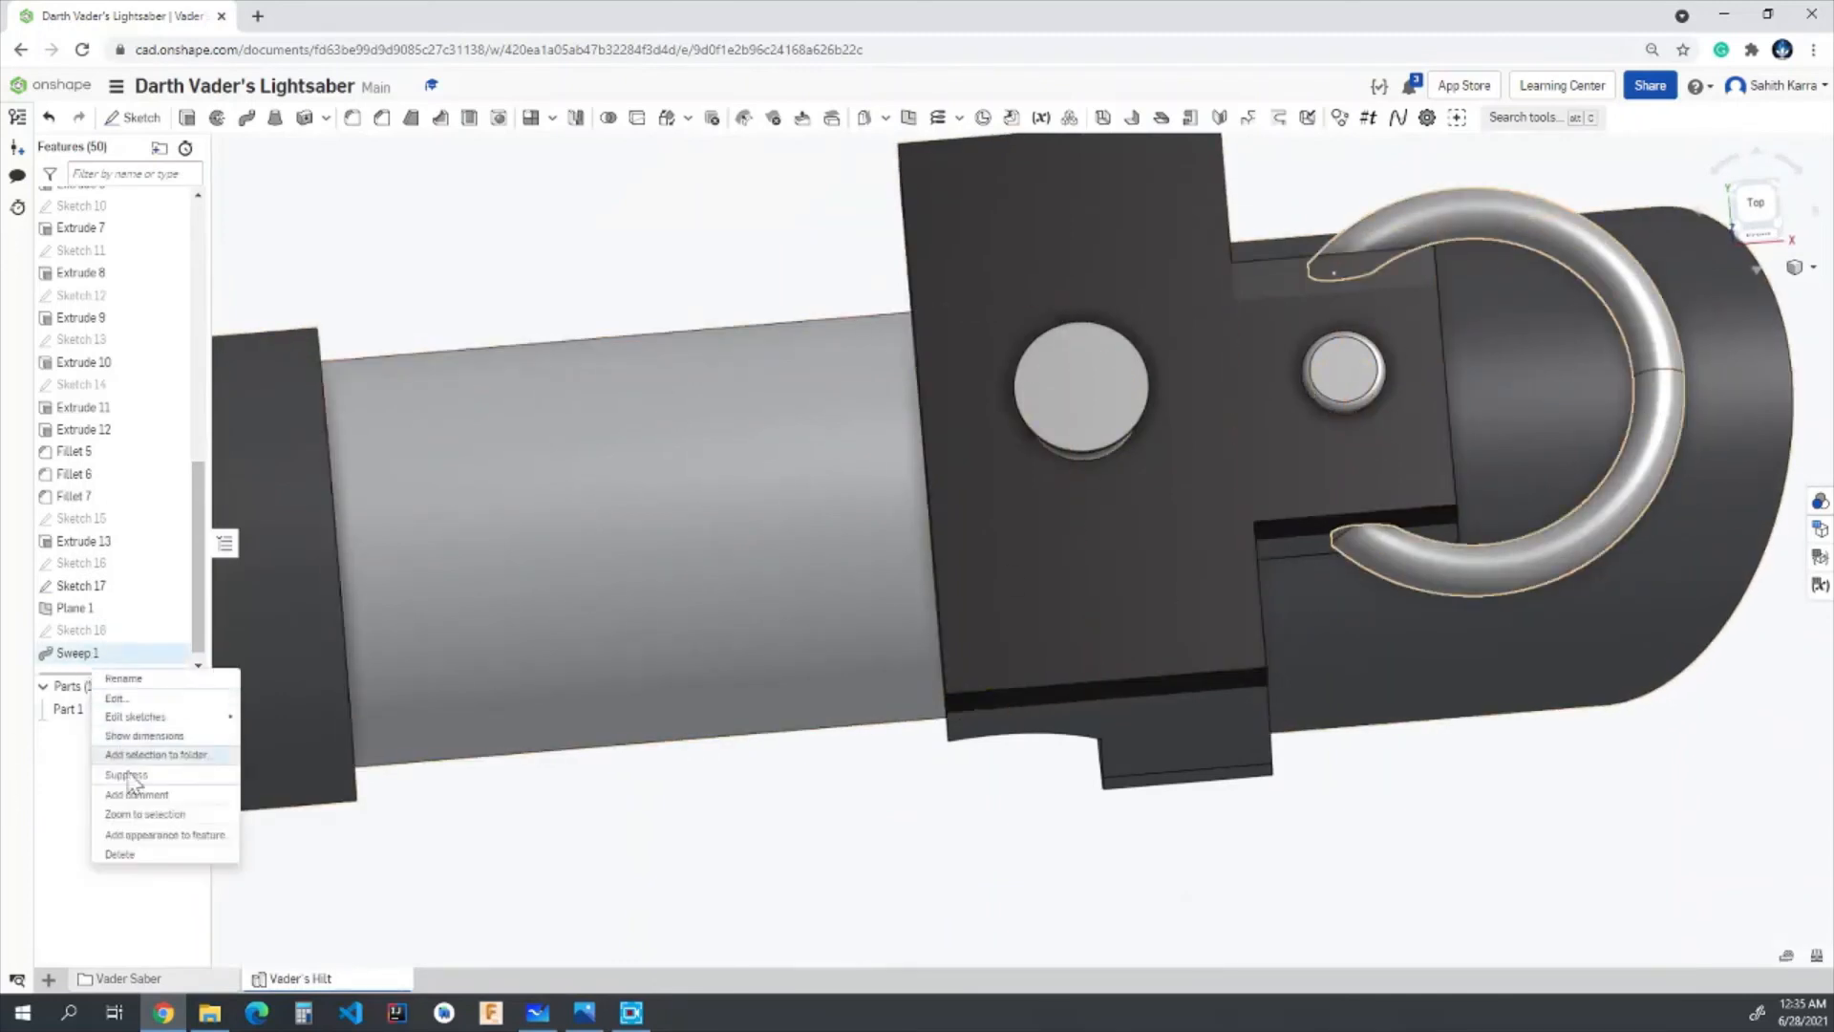
left_click(140, 835)
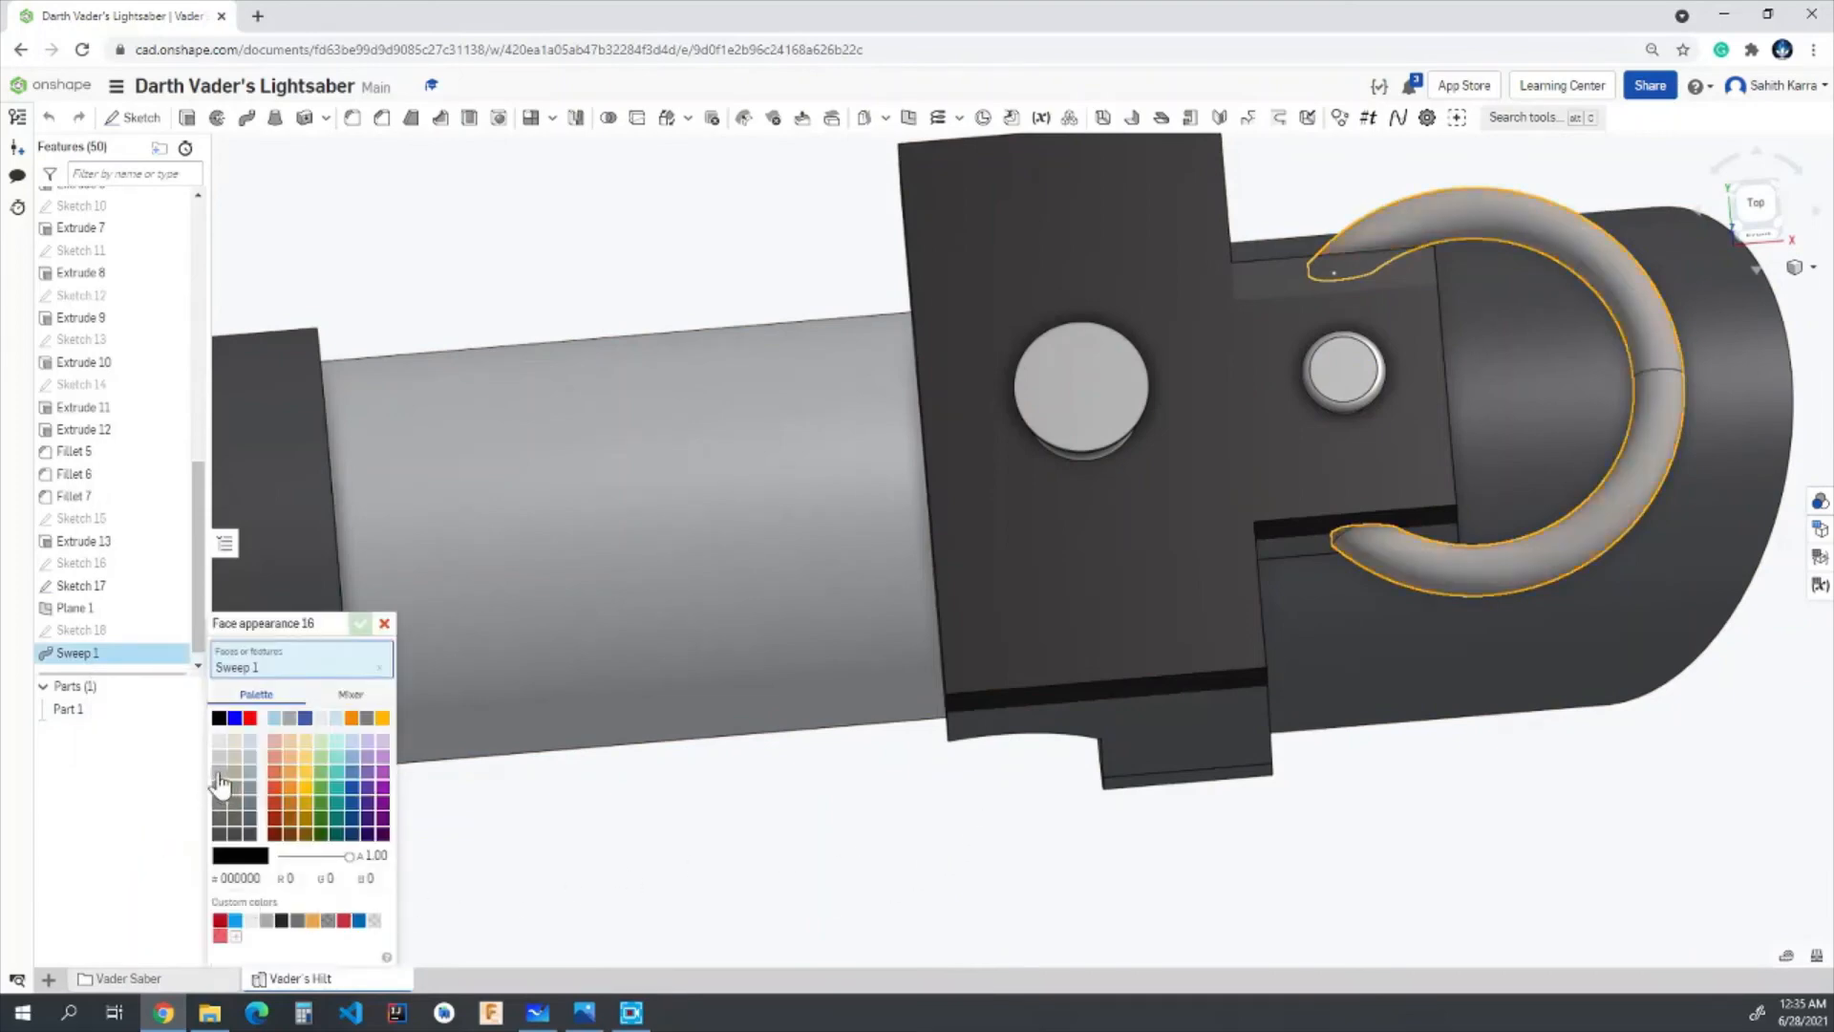
left_click(220, 774)
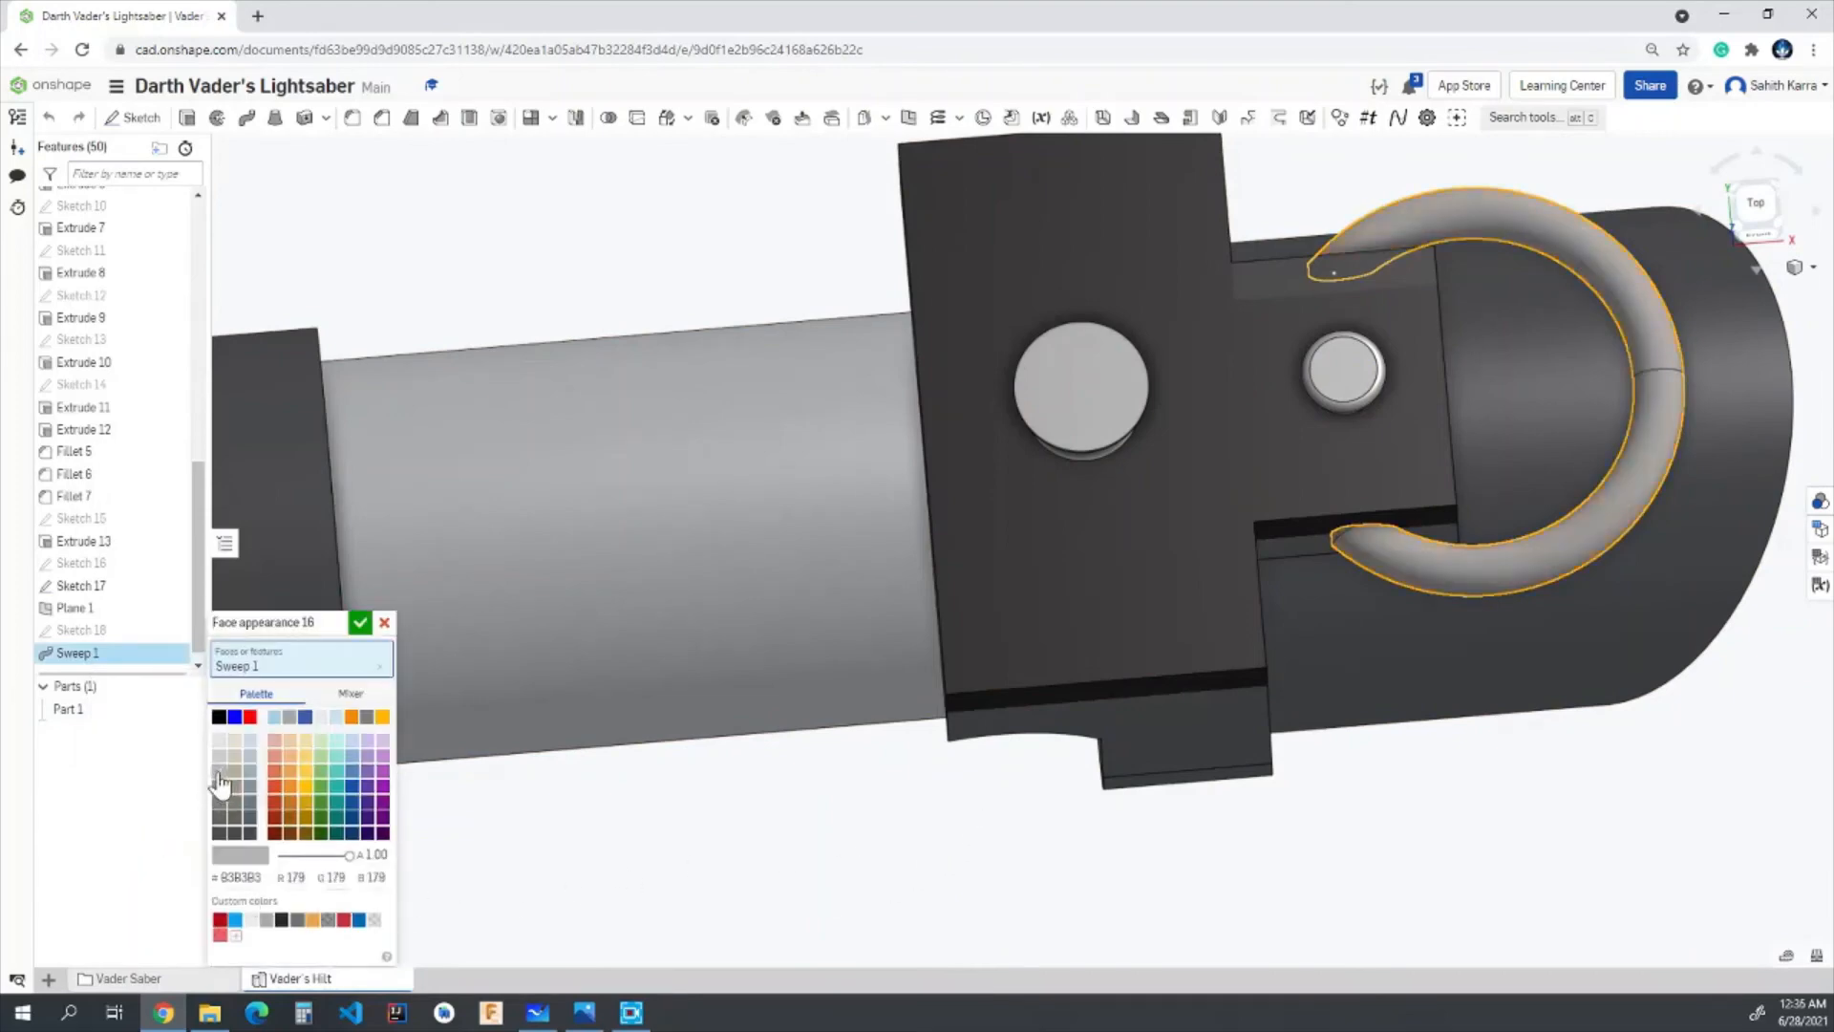
left_click(360, 623)
- Start a sketch on the clamp block's end face above the grey tube and view it face-on
right_click_drag(1376, 848, 1368, 793)
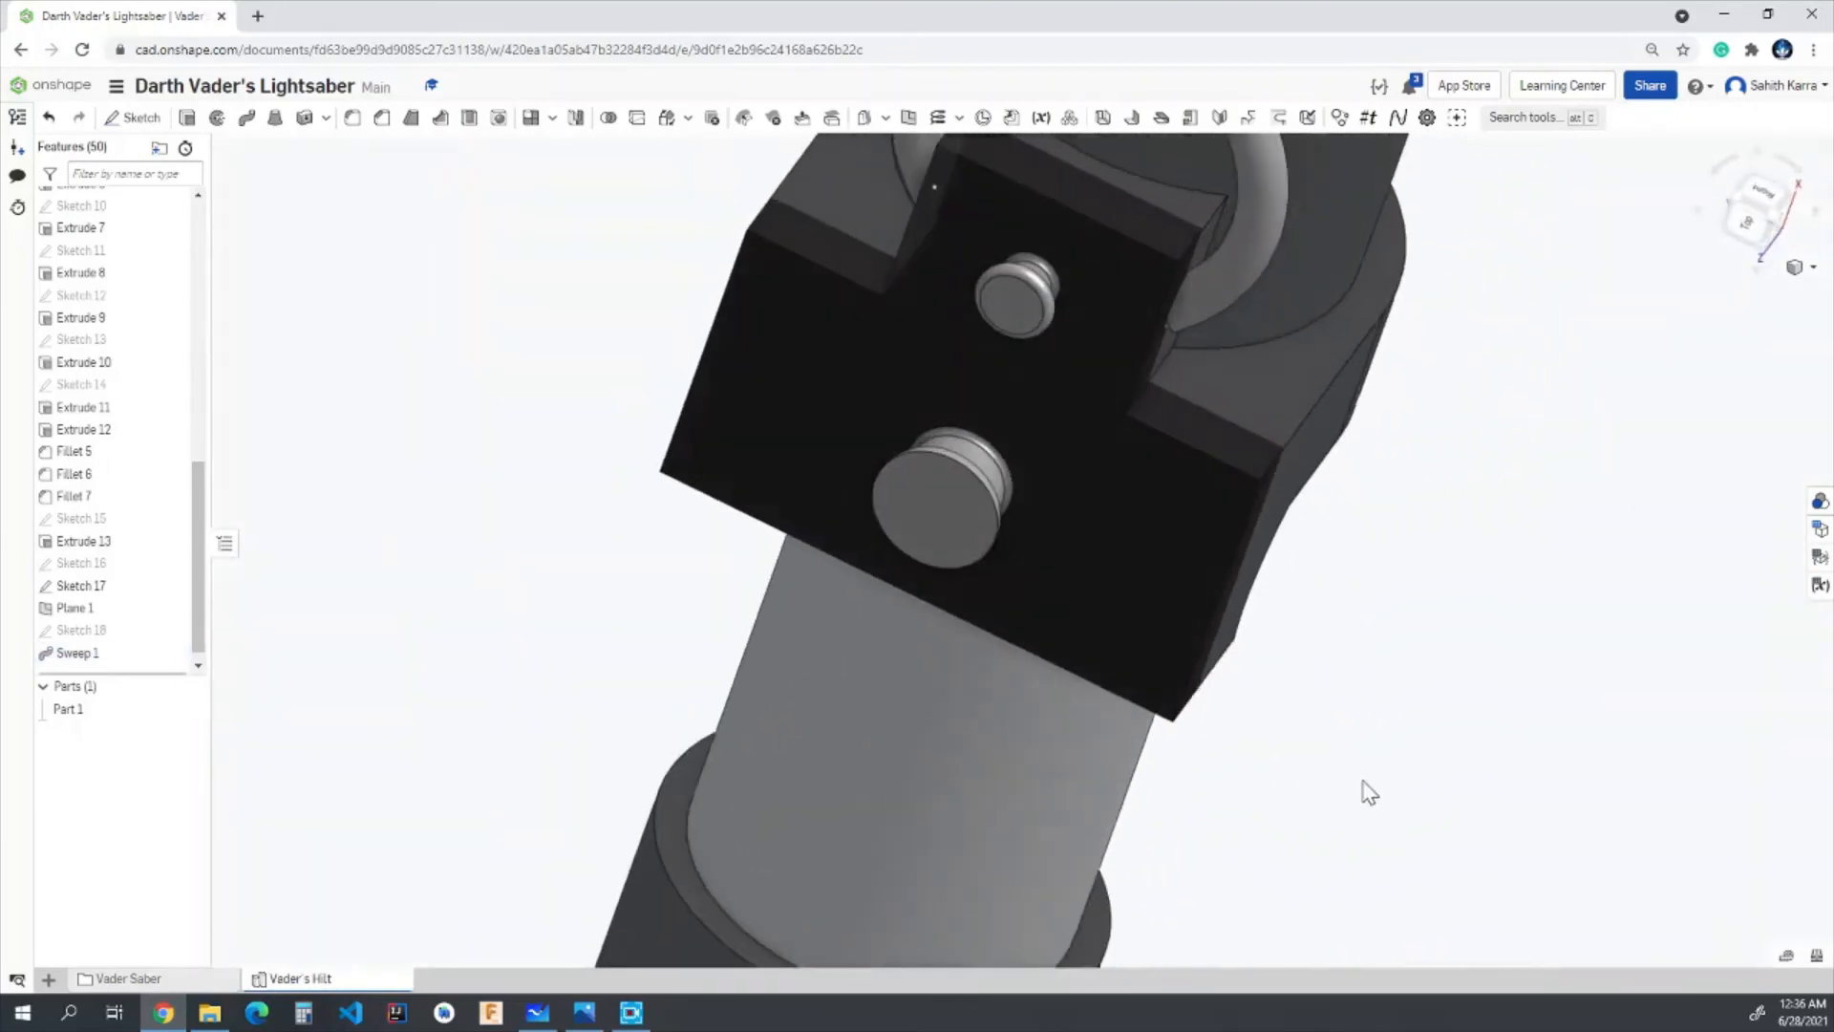
scroll(1333, 635, "up", 3)
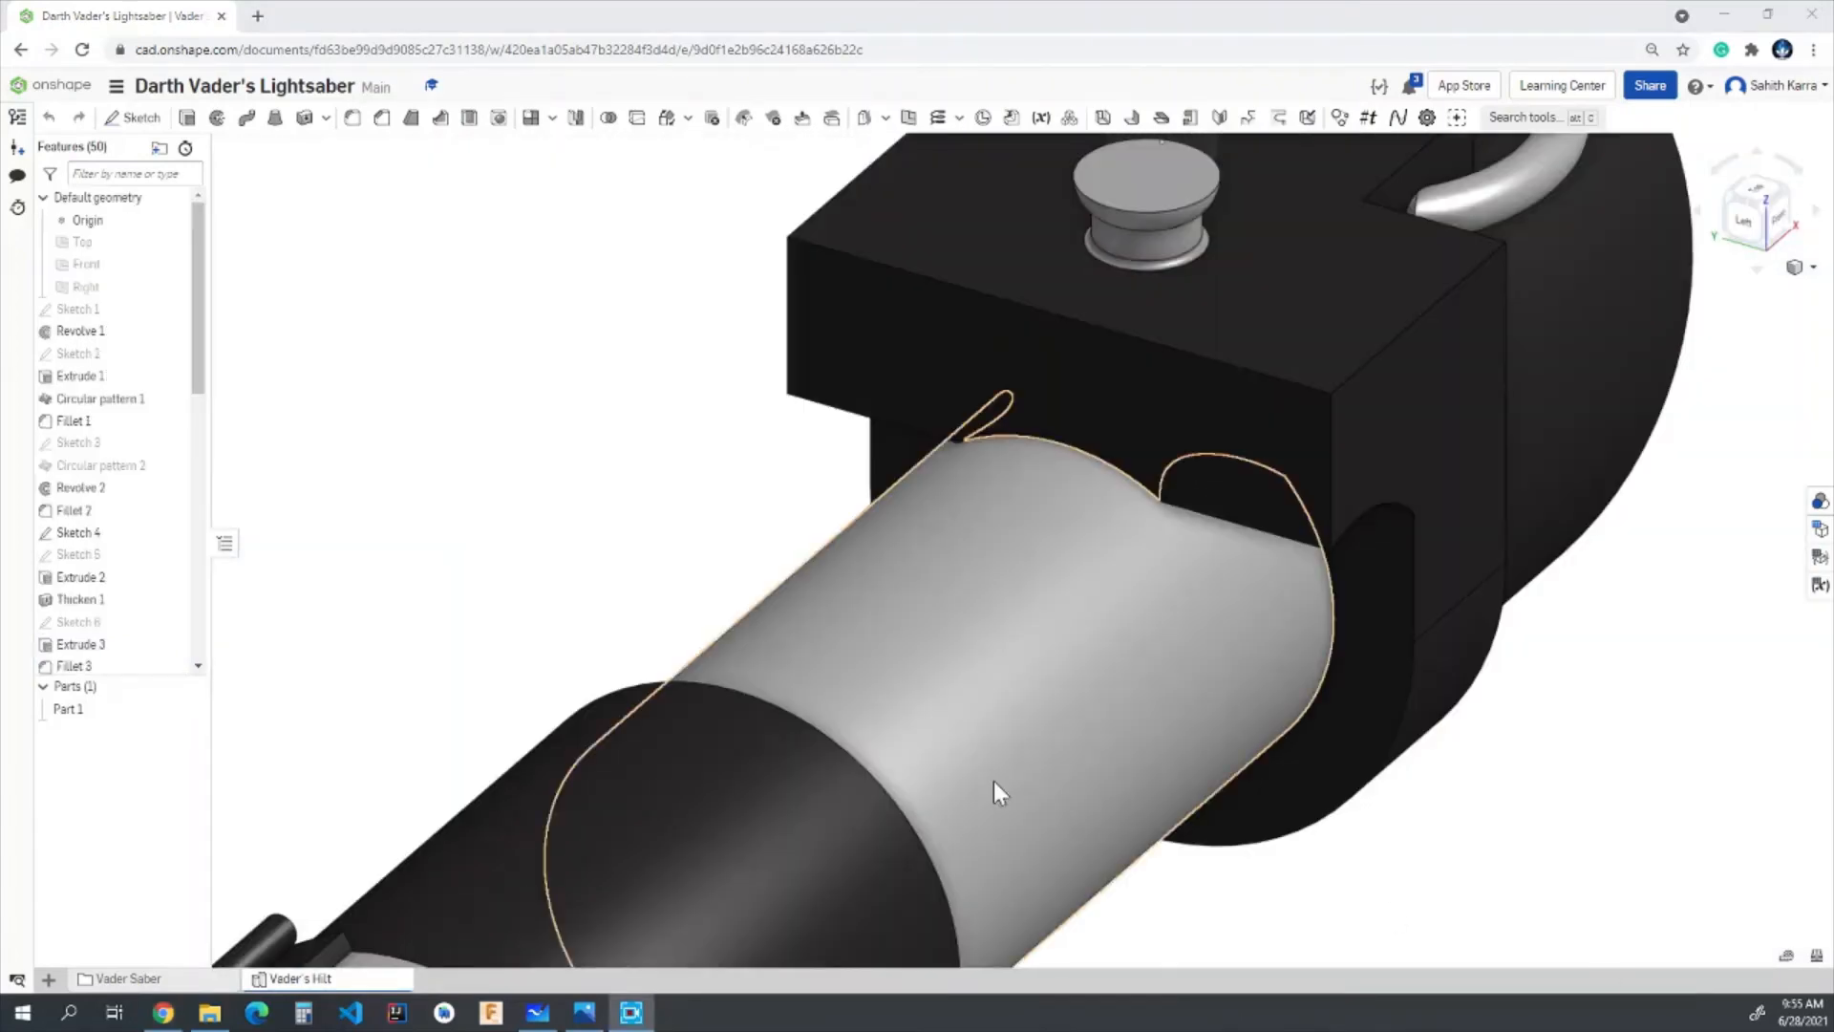
left_click(129, 117)
left_click(1016, 364)
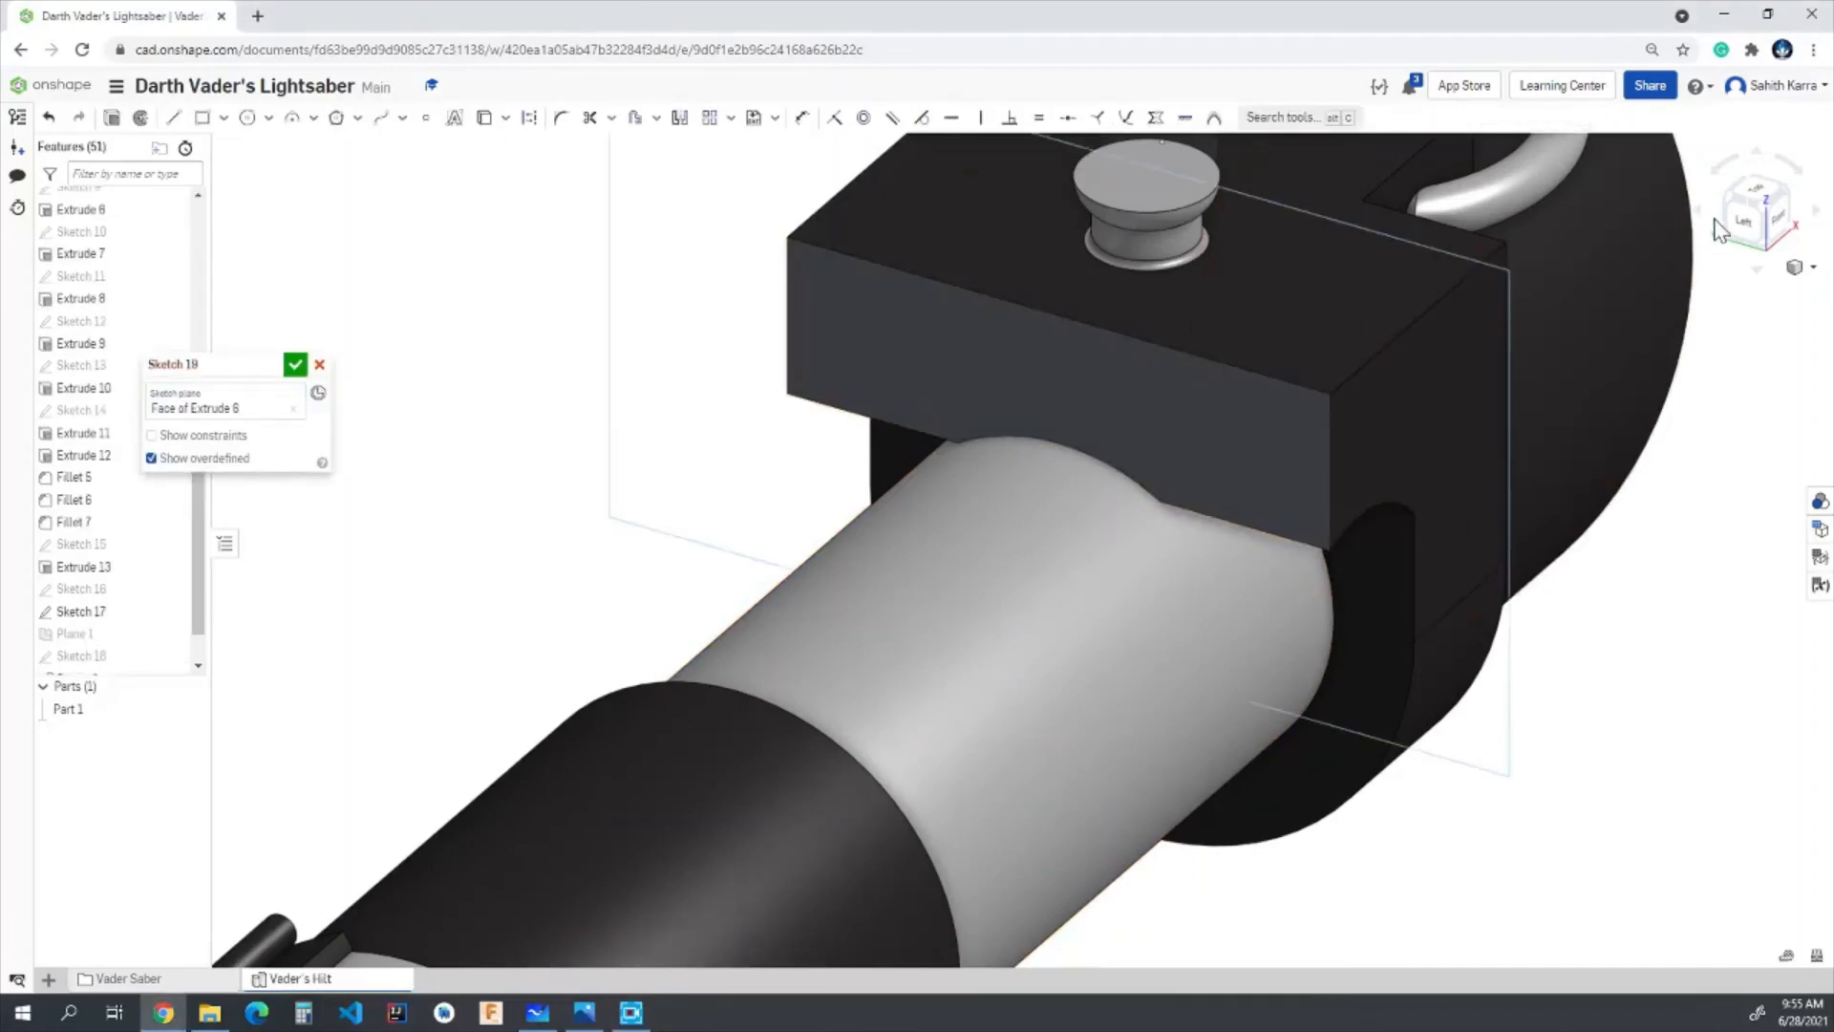
key("n")
right_click_drag(1441, 470, 1442, 475)
scroll(998, 163, "up", 5)
scroll(1002, 173, "up", 2)
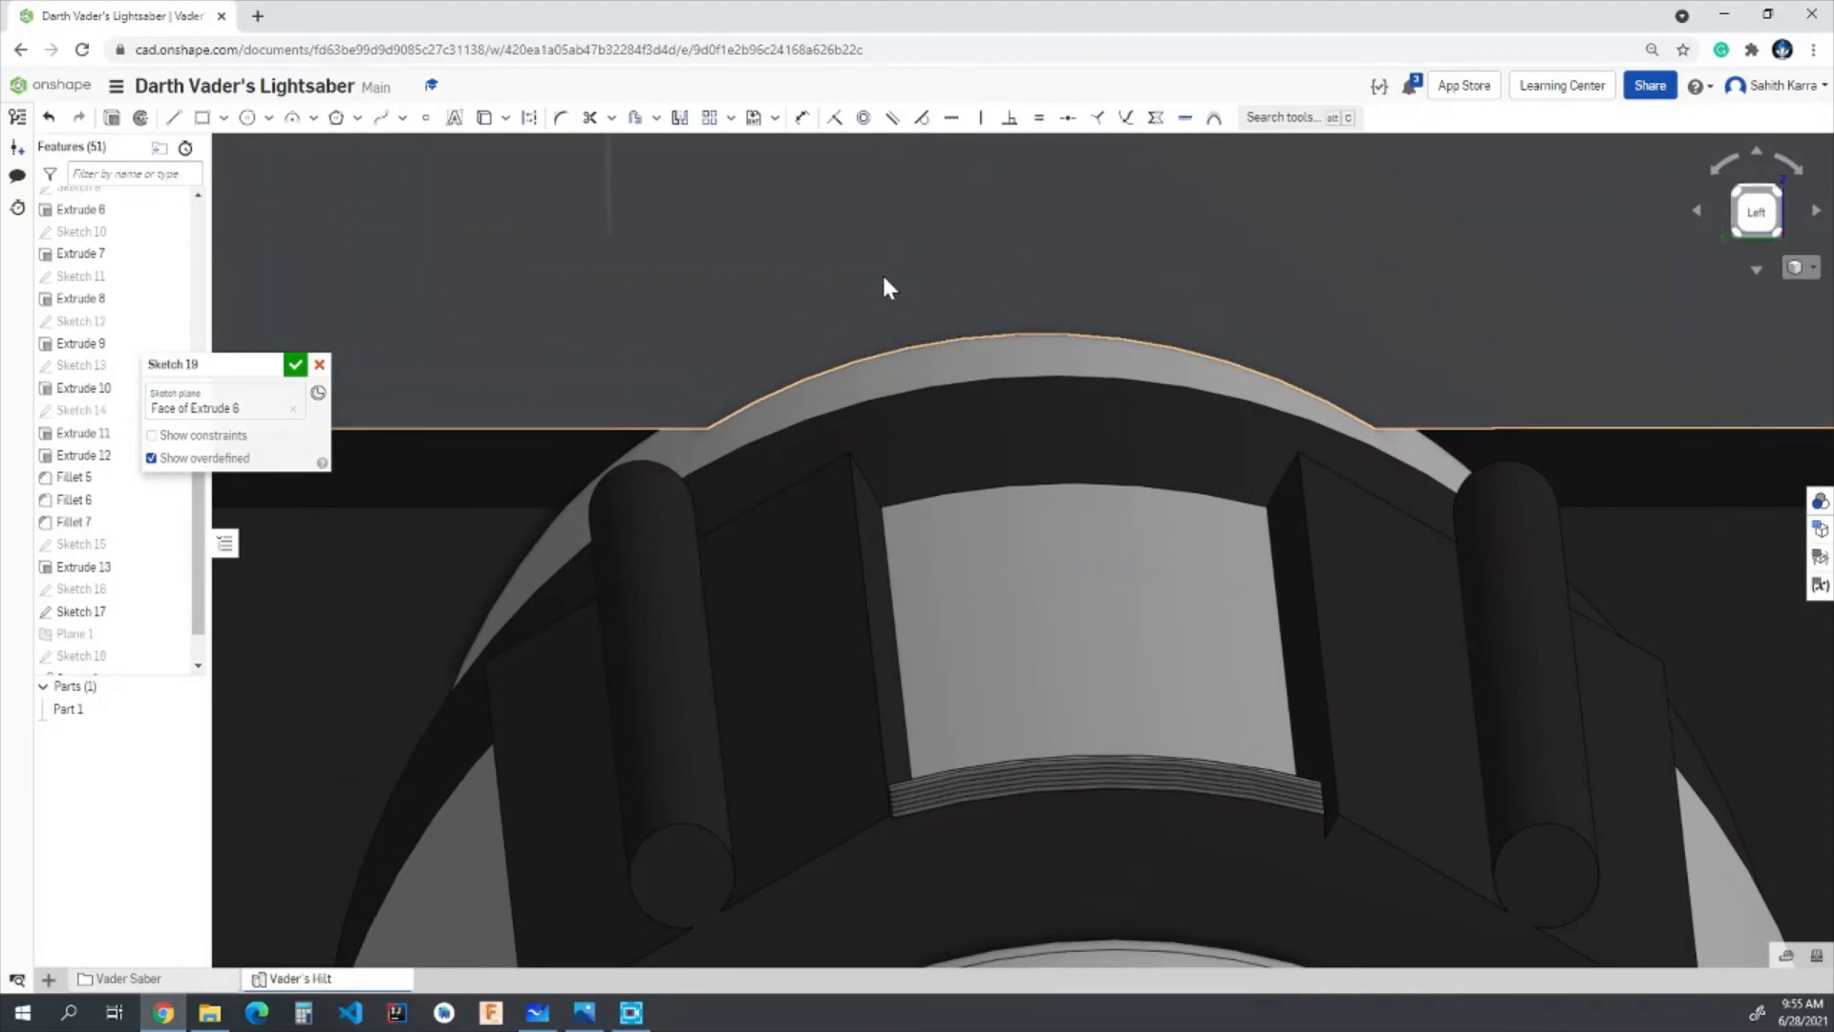
- Draw a three-point arc with a 0.2 in radius bulging upward from the face's curved lower edge
left_click(293, 117)
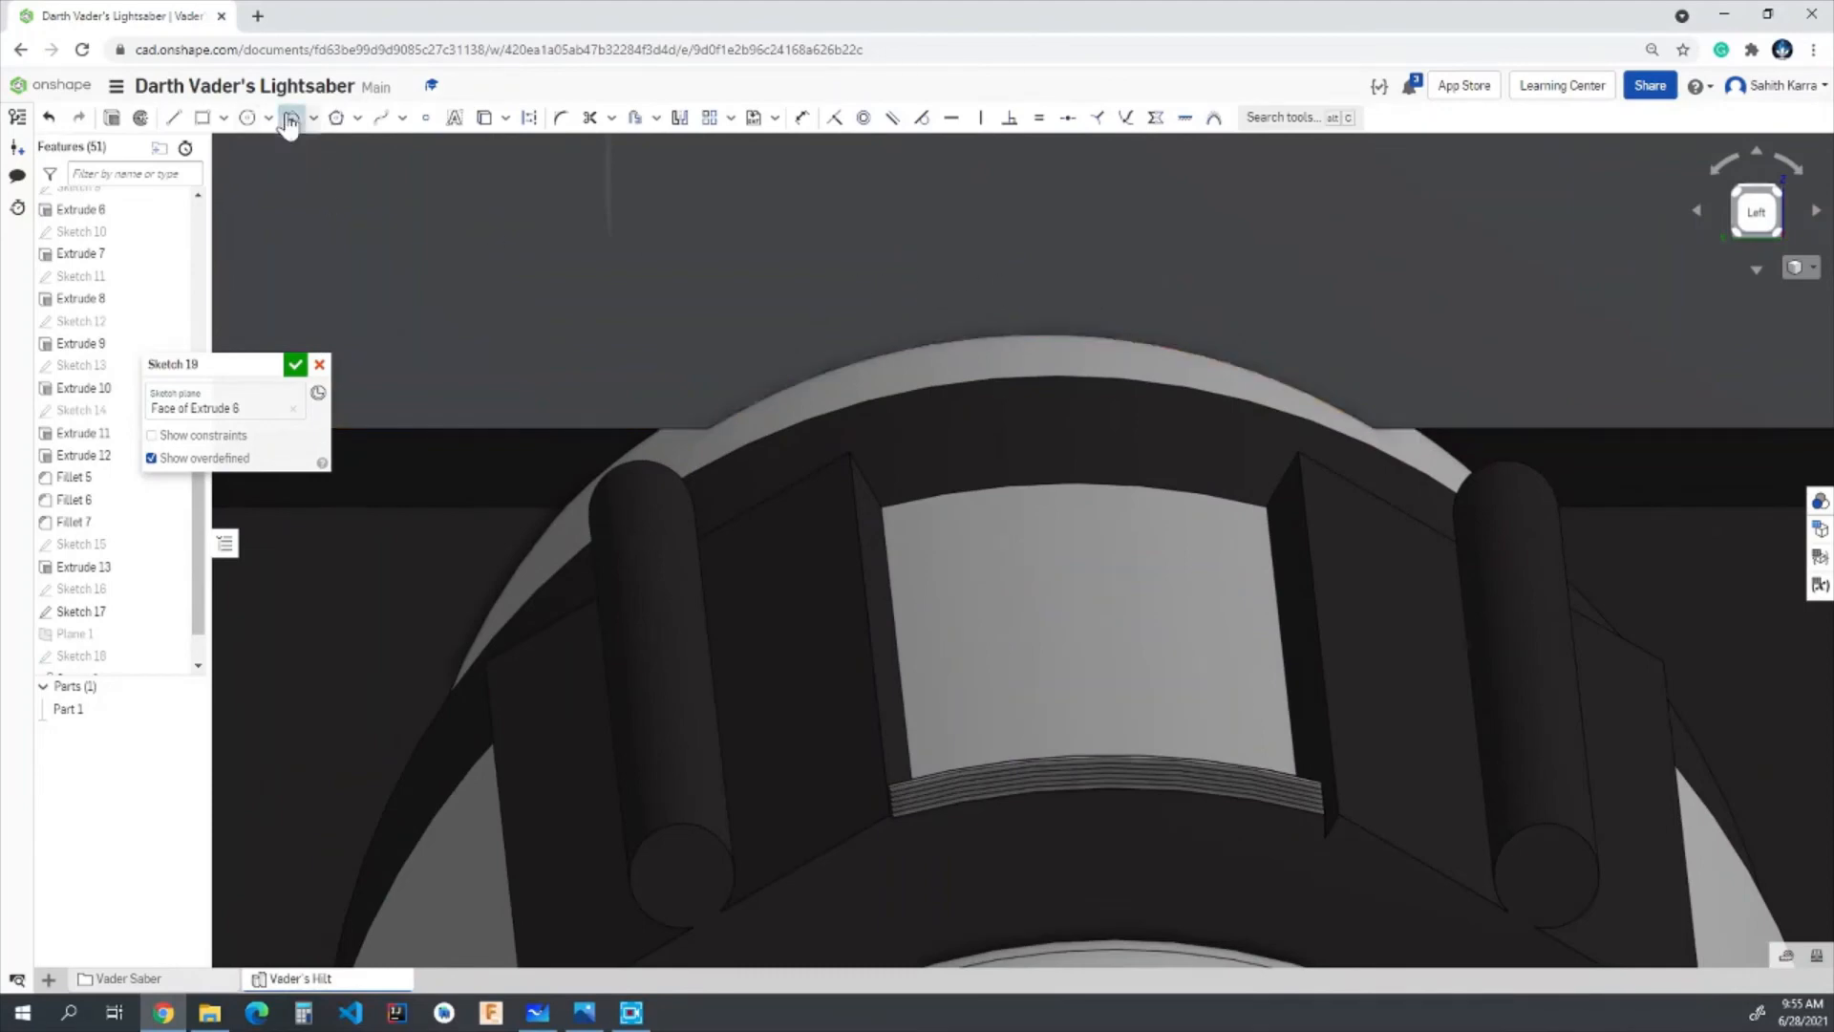
left_click(828, 375)
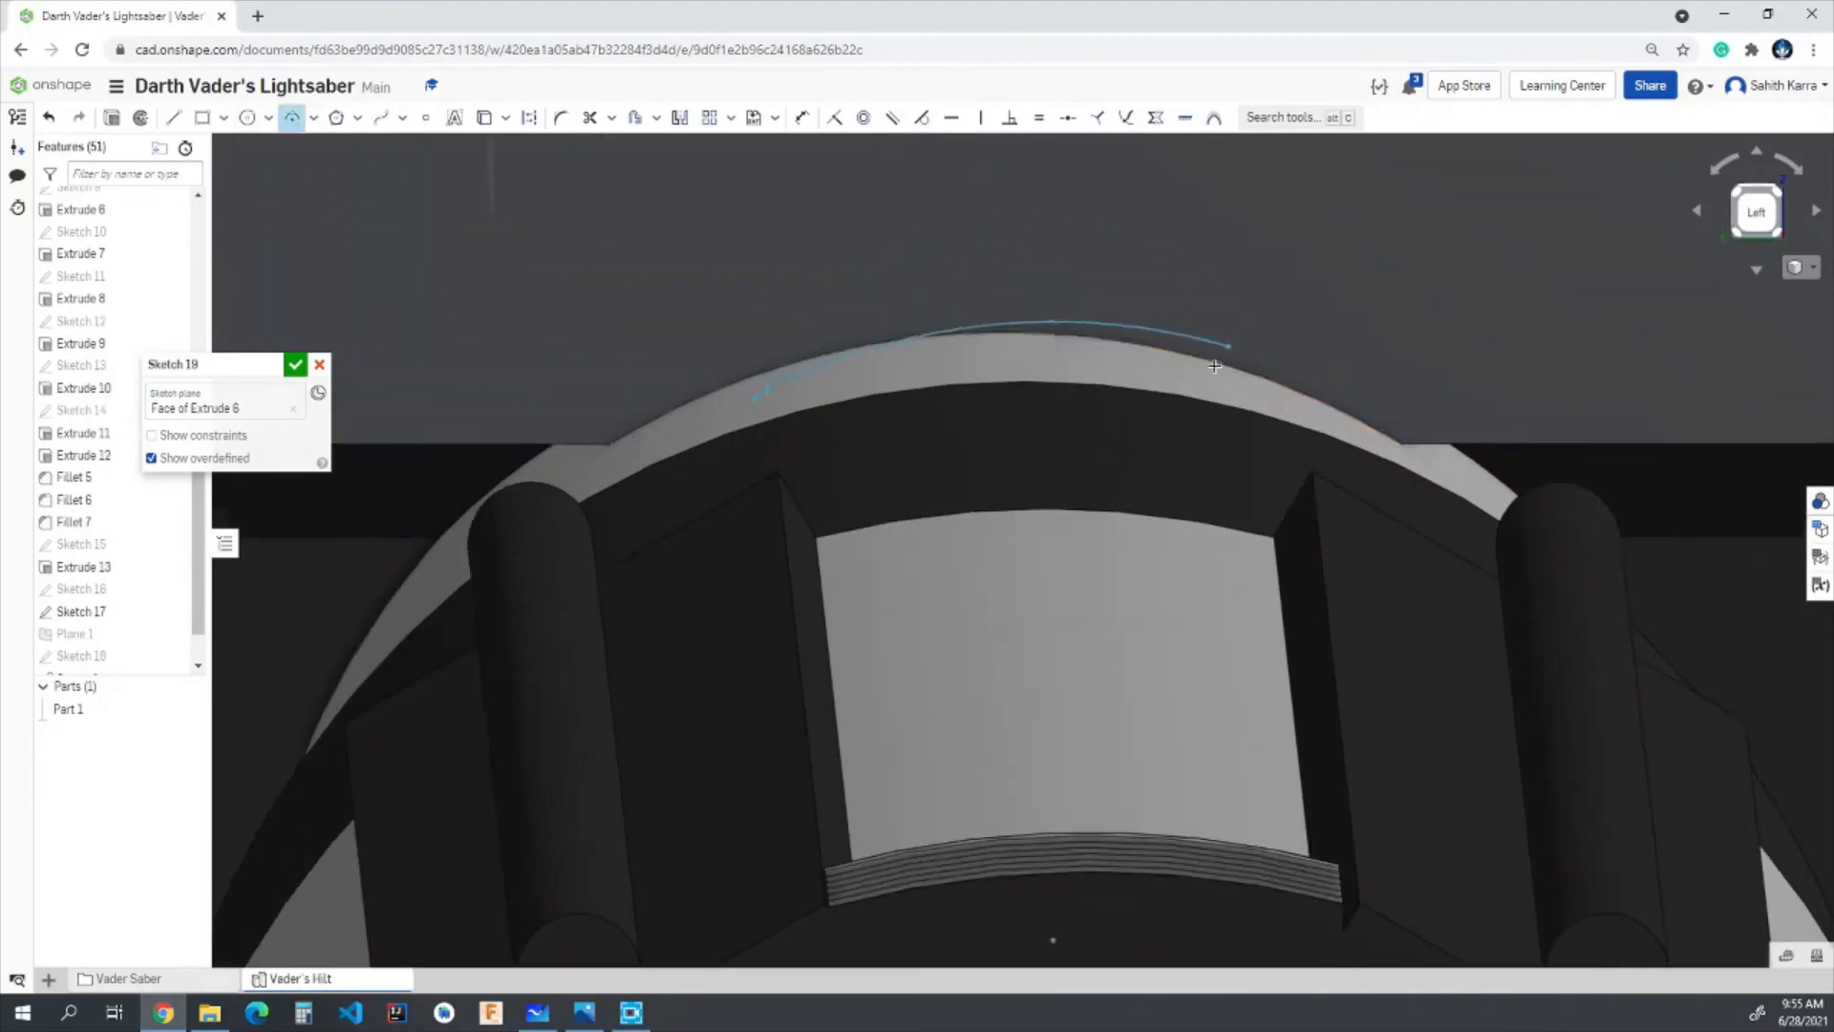
scroll(1221, 372, "up", 2)
left_click(1223, 378)
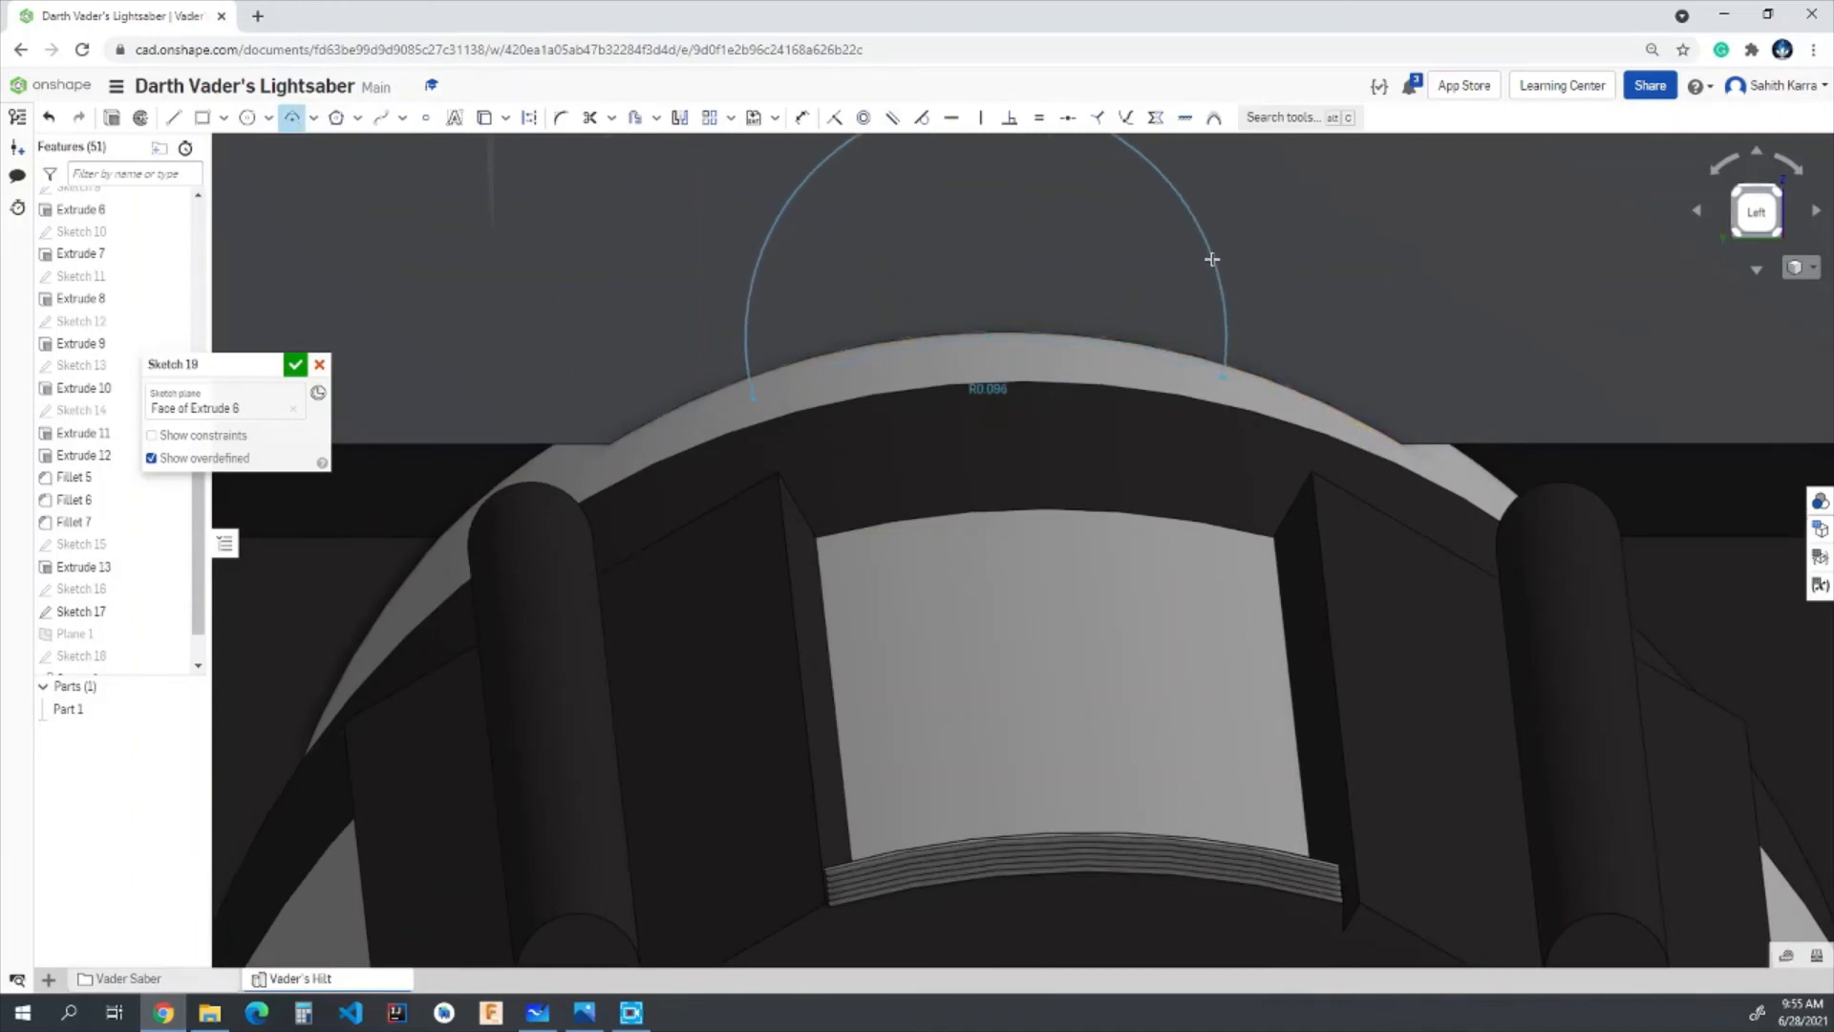
type("0.1")
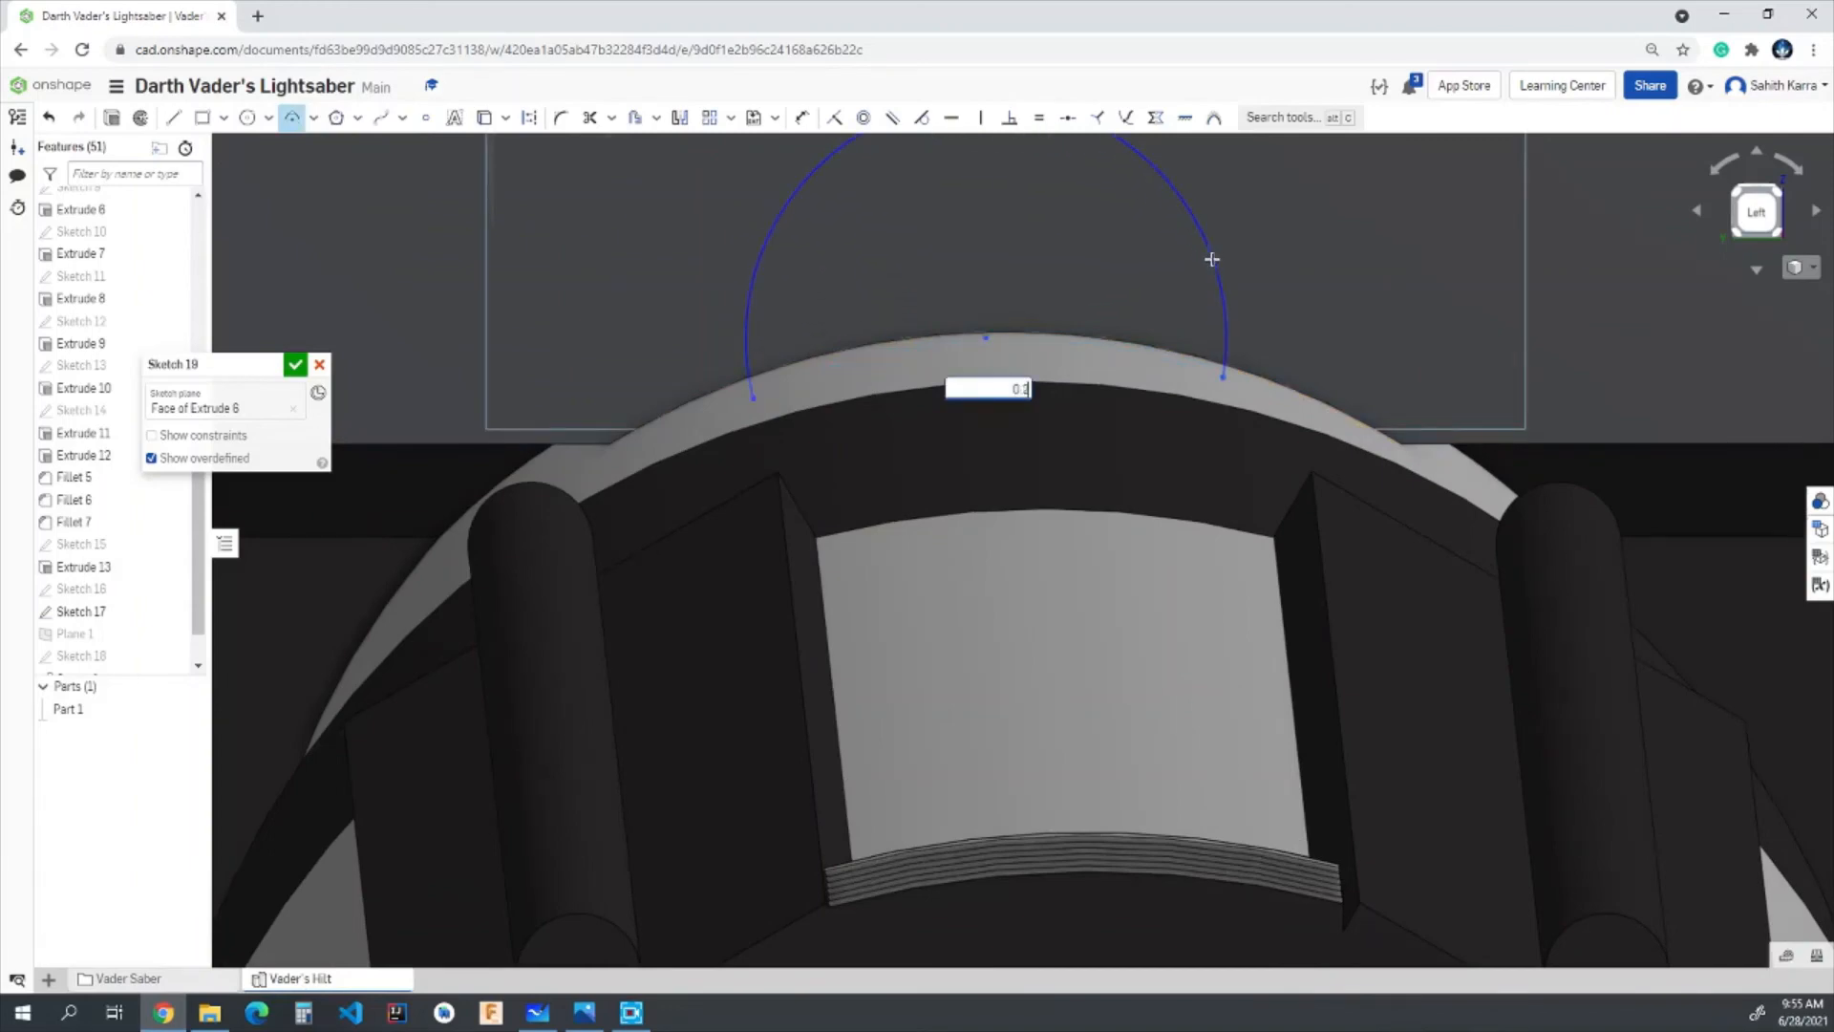
key("Return")
scroll(1513, 814, "down", 5)
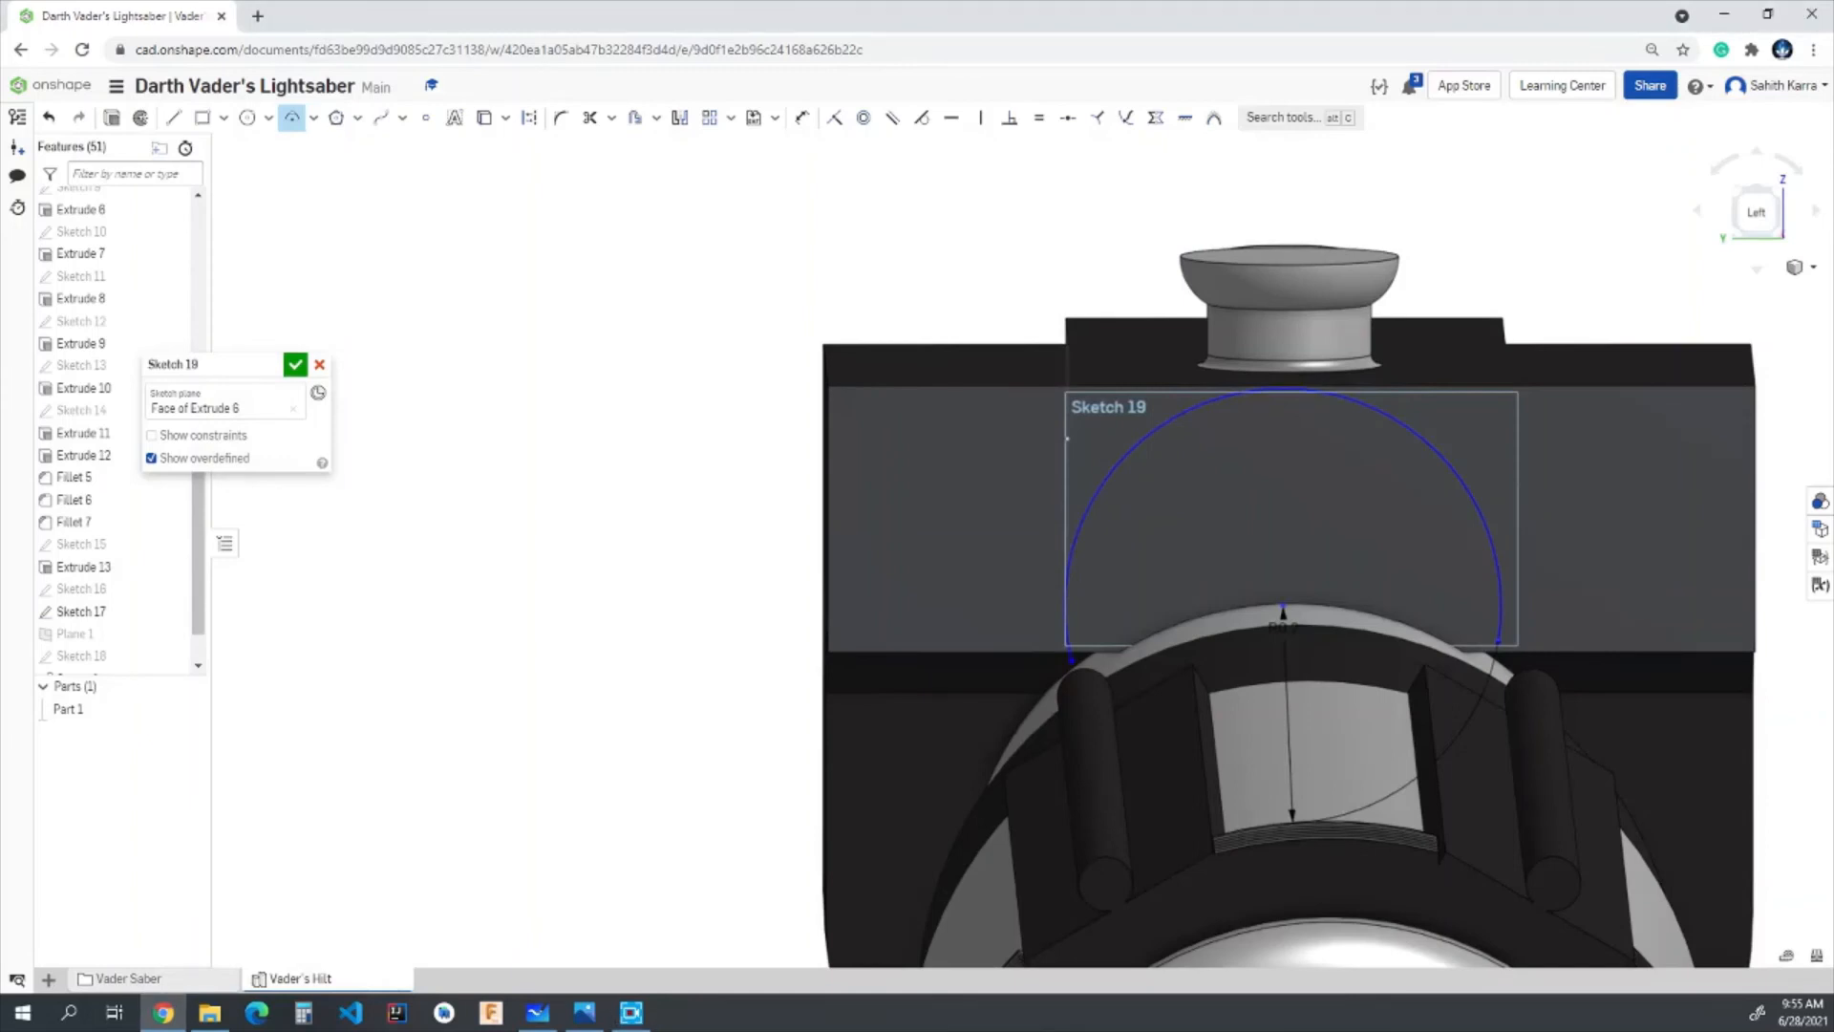
- Align the arc's centre vertically with the midpoint of the face's curved lower edge
scroll(1272, 545, "up", 5)
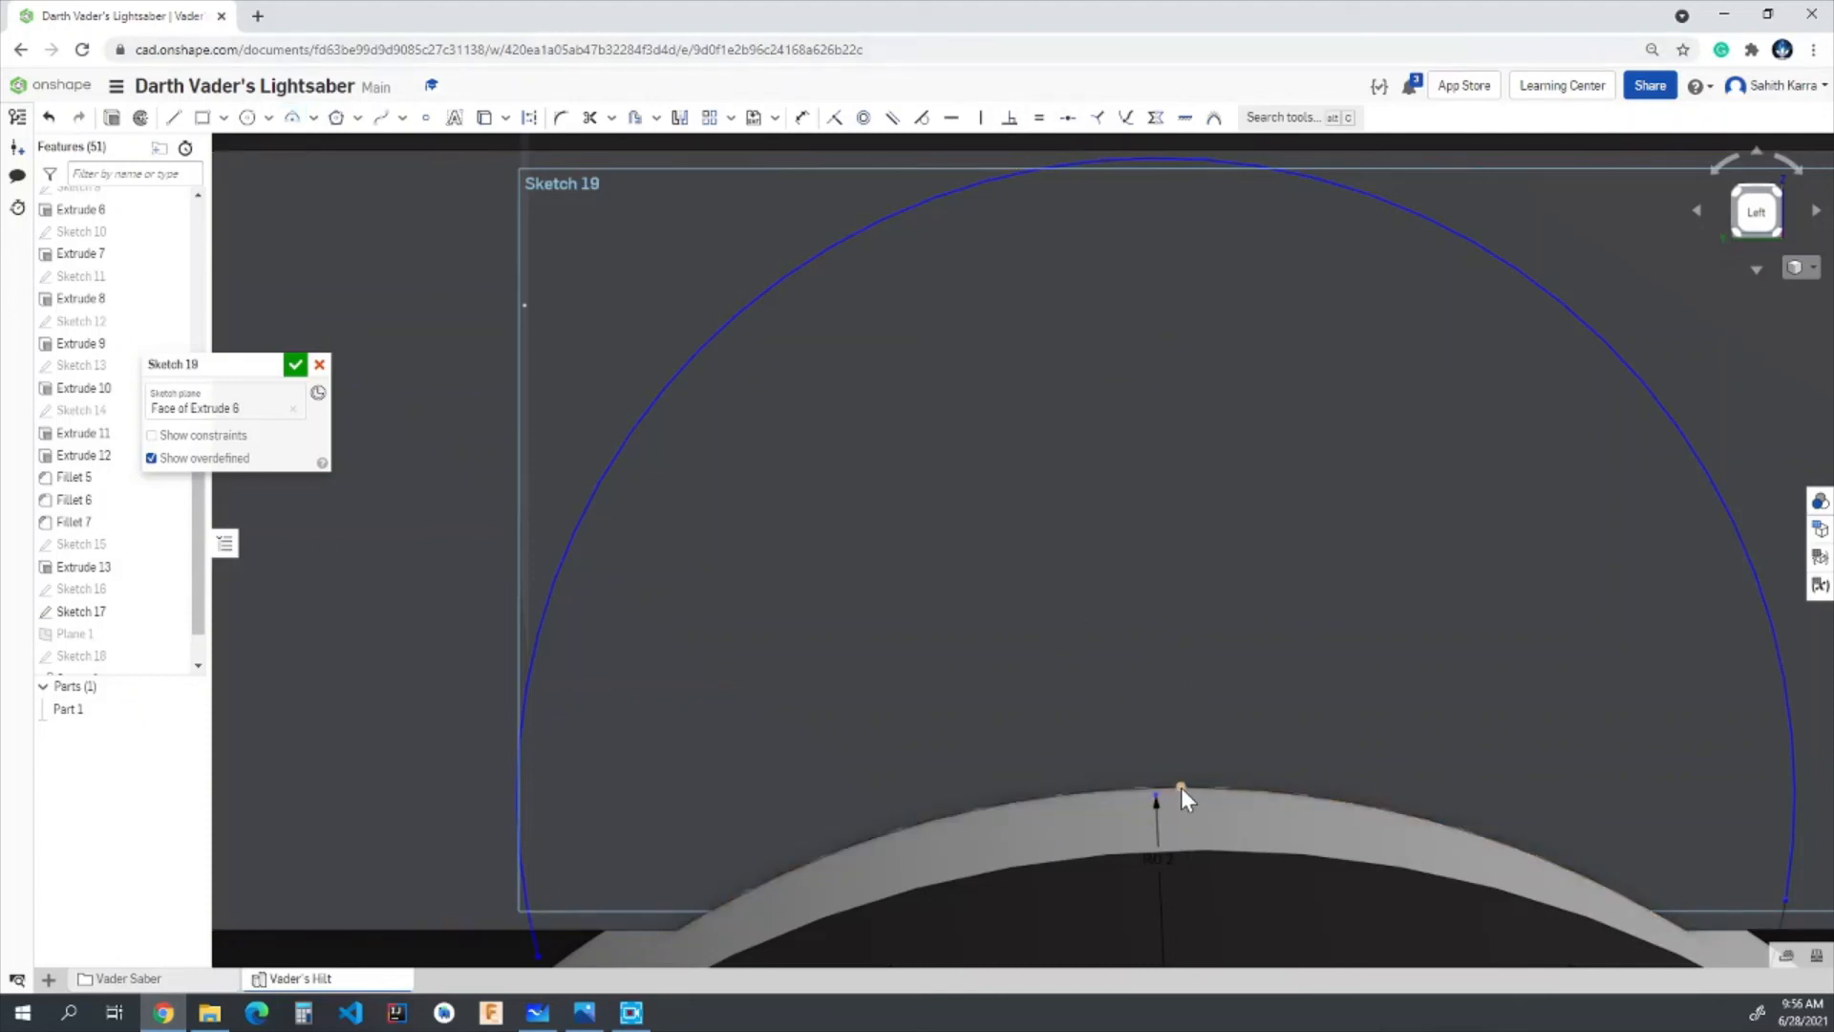
left_click(1181, 787)
left_click(981, 118)
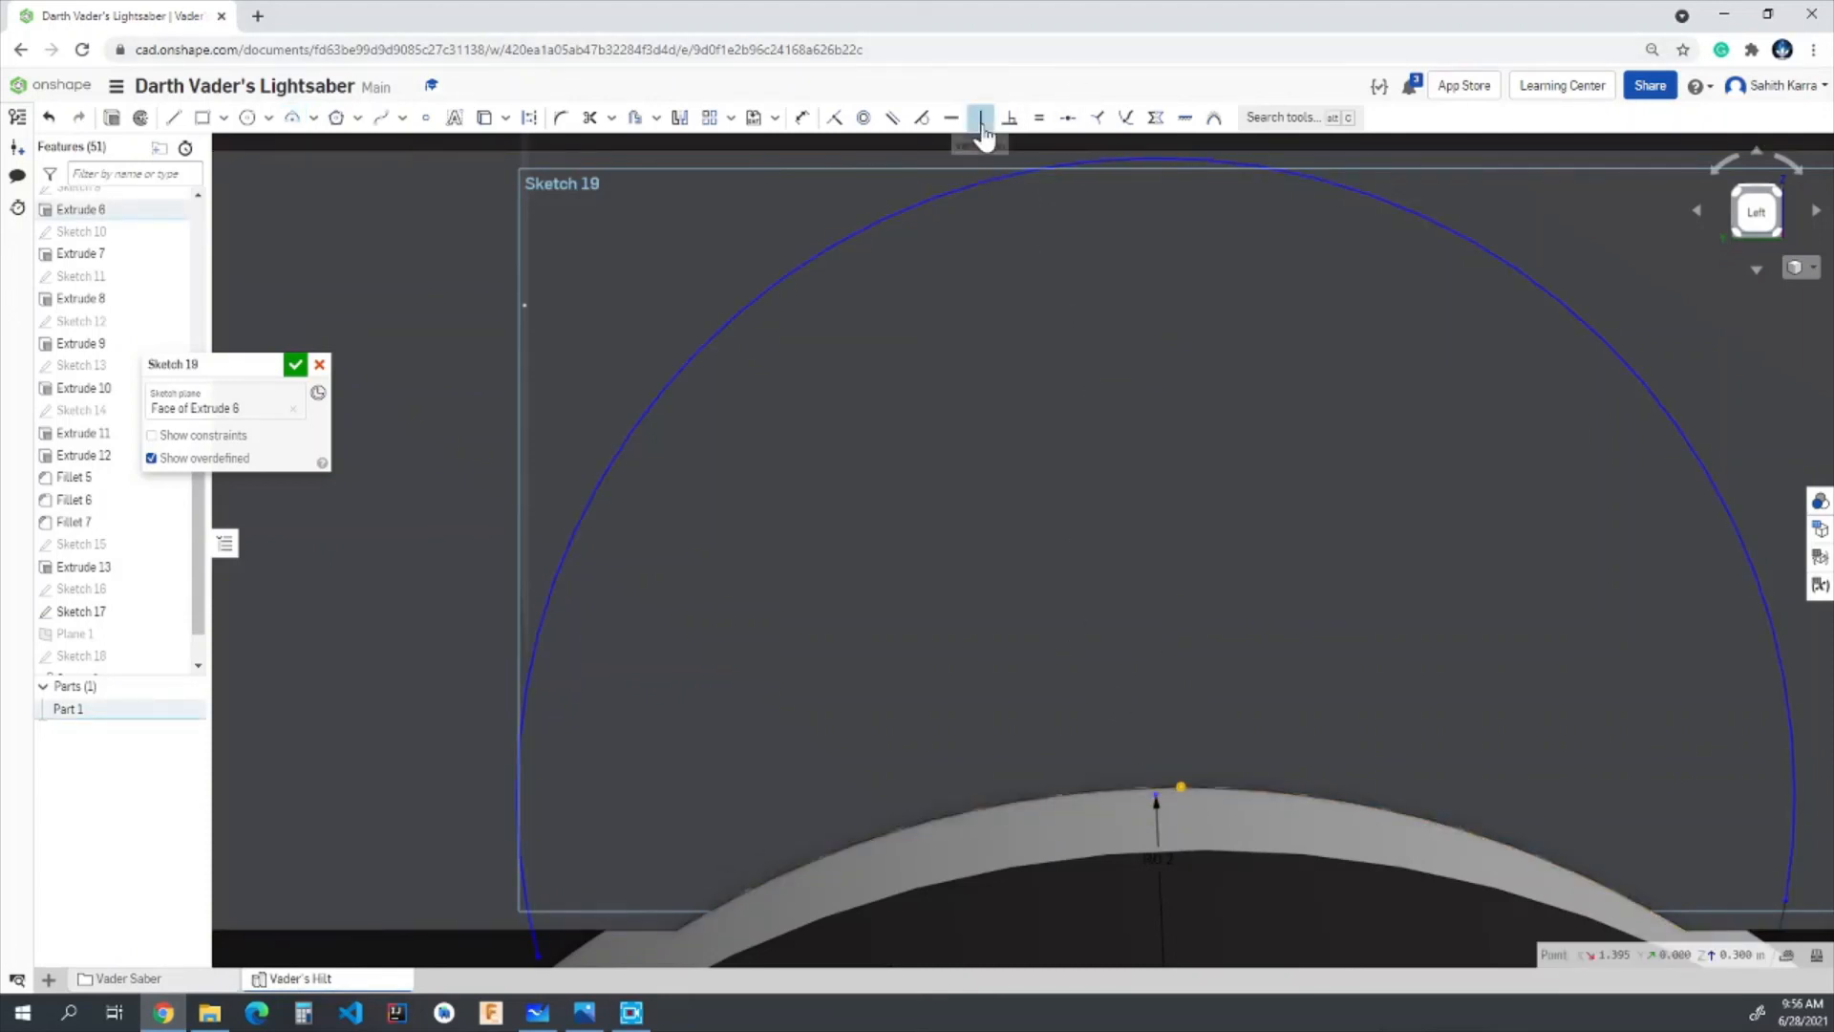
scroll(1156, 801, "down", 4)
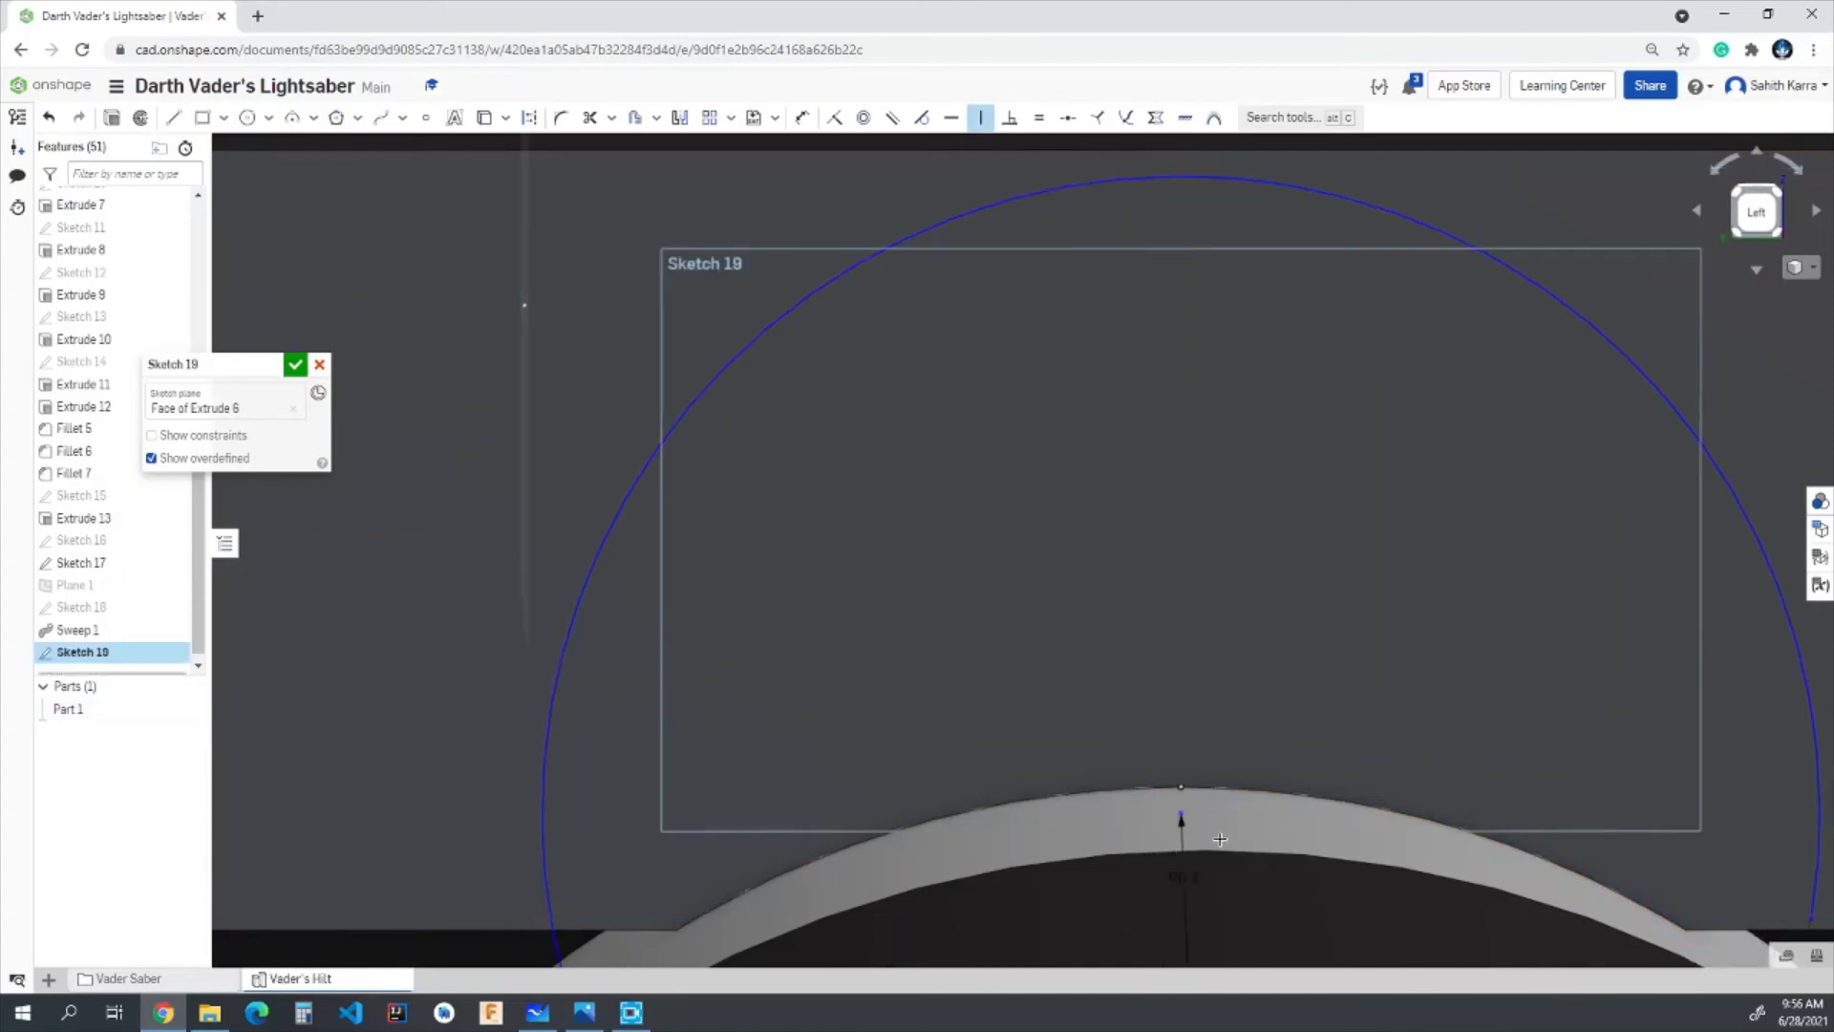
scroll(1220, 839, "up", 2)
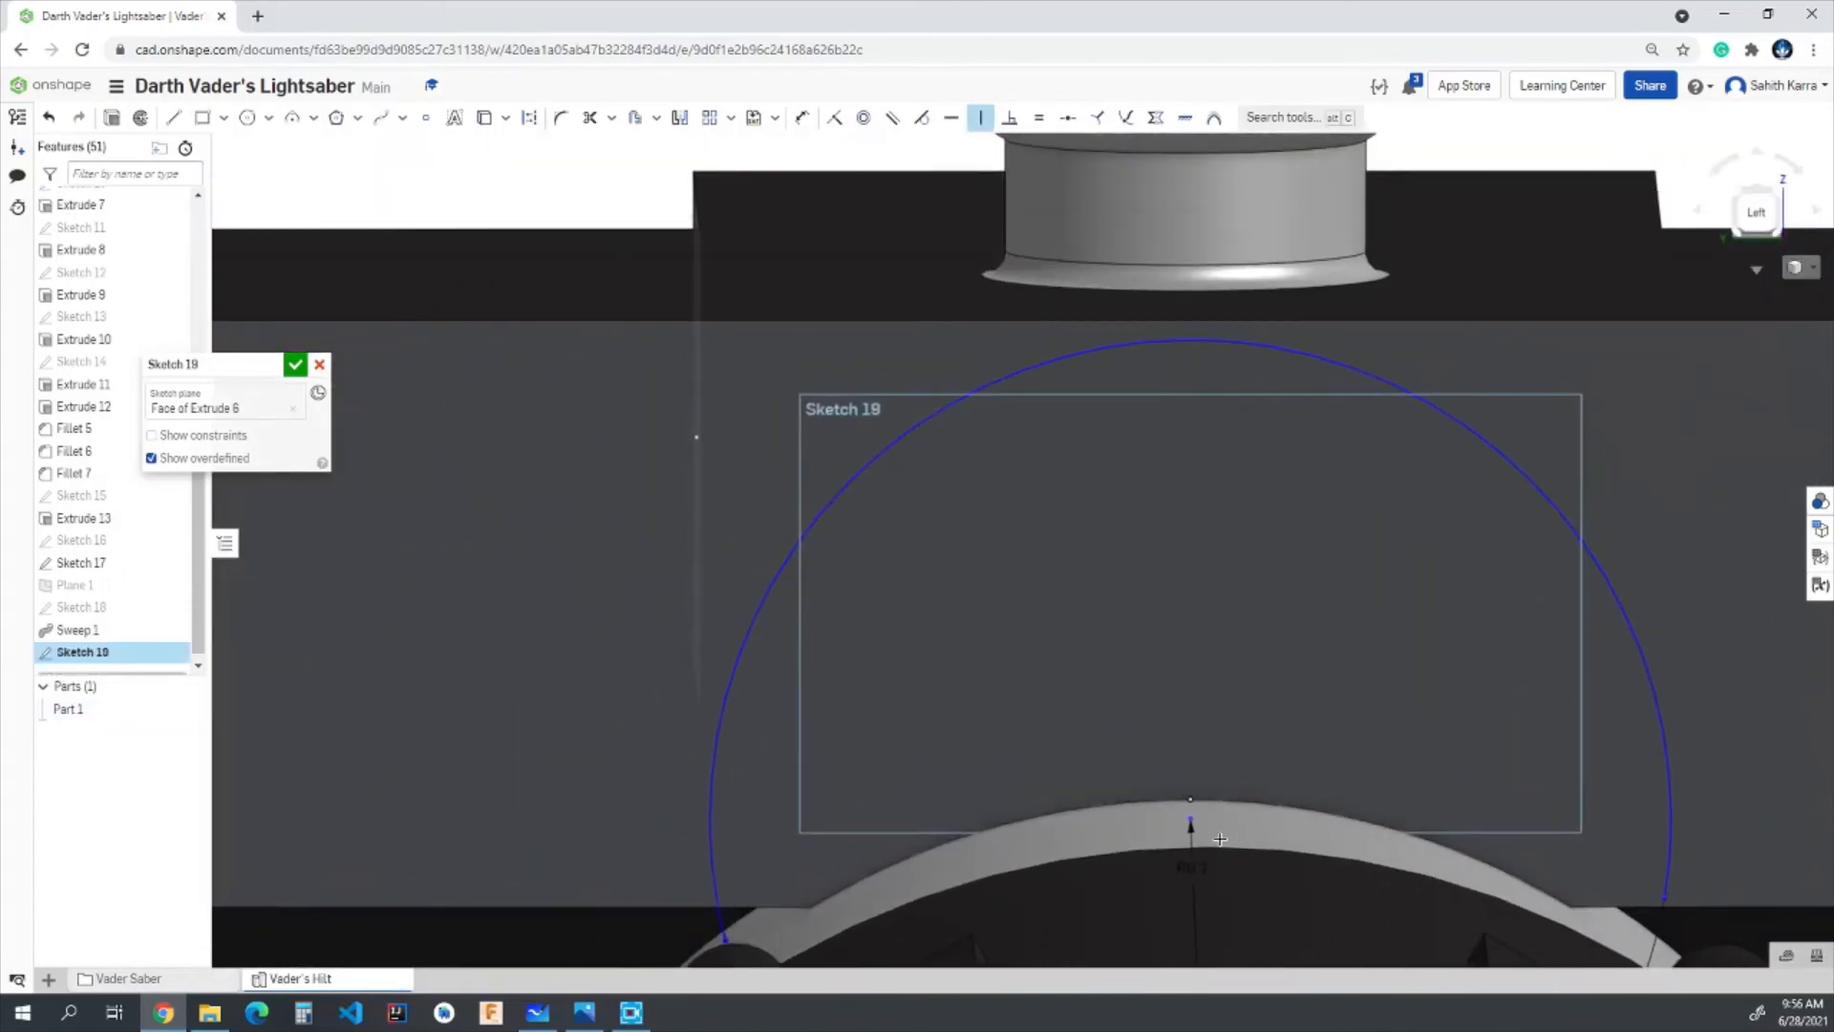
- Dimension the arc's top 0.125 in above the curved edge's midpoint
key("u")
left_click(1165, 345)
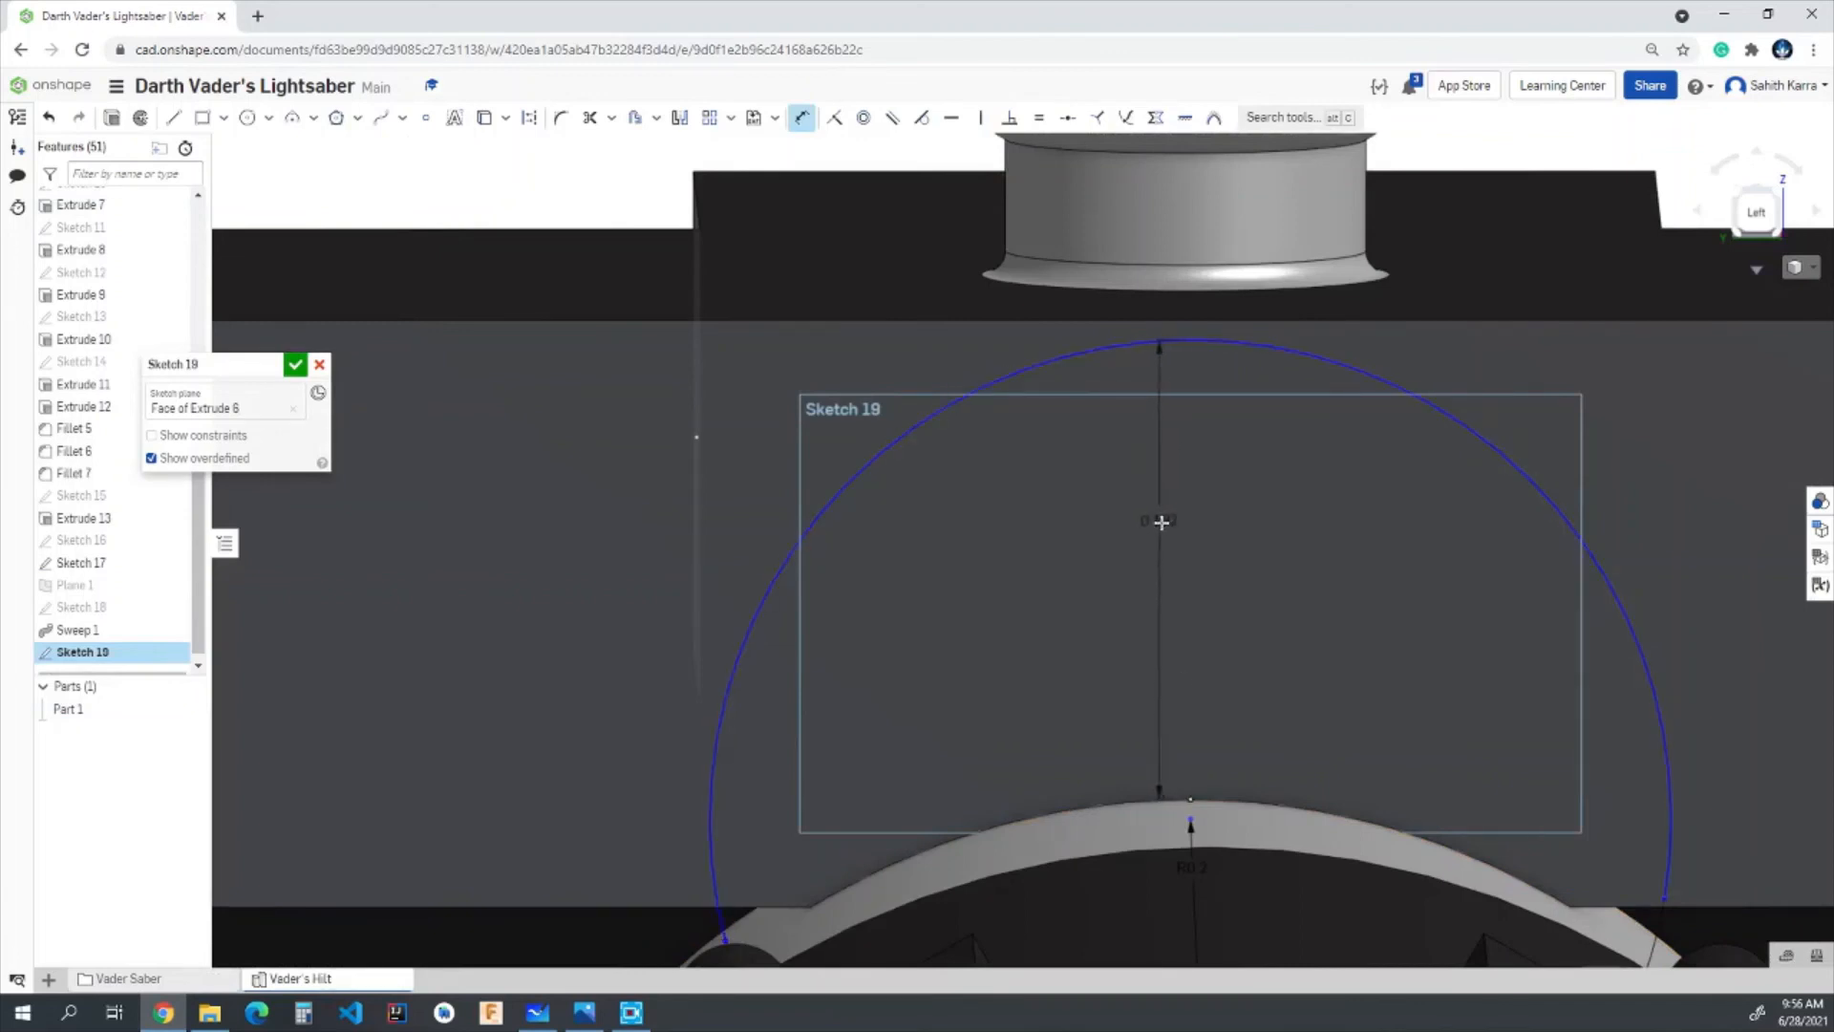
left_click(1161, 524)
type("0.12")
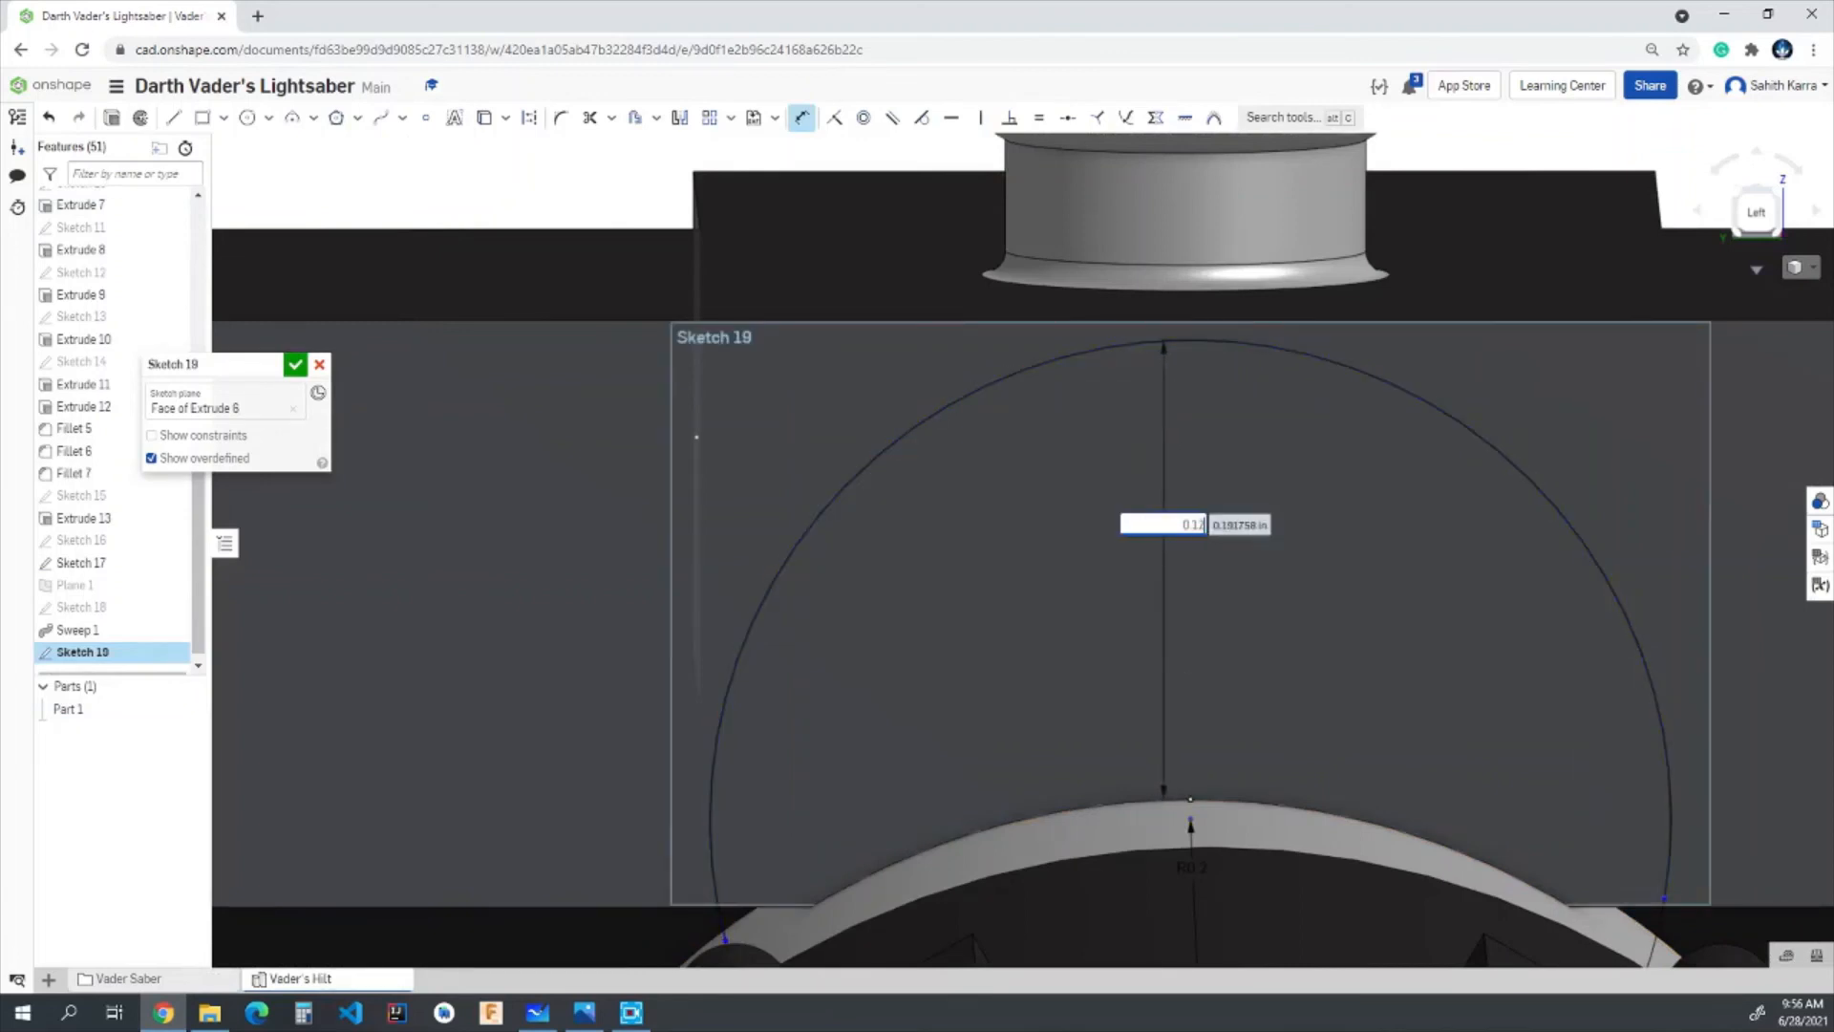
type("5")
key("Return")
scroll(1211, 638, "down", 3)
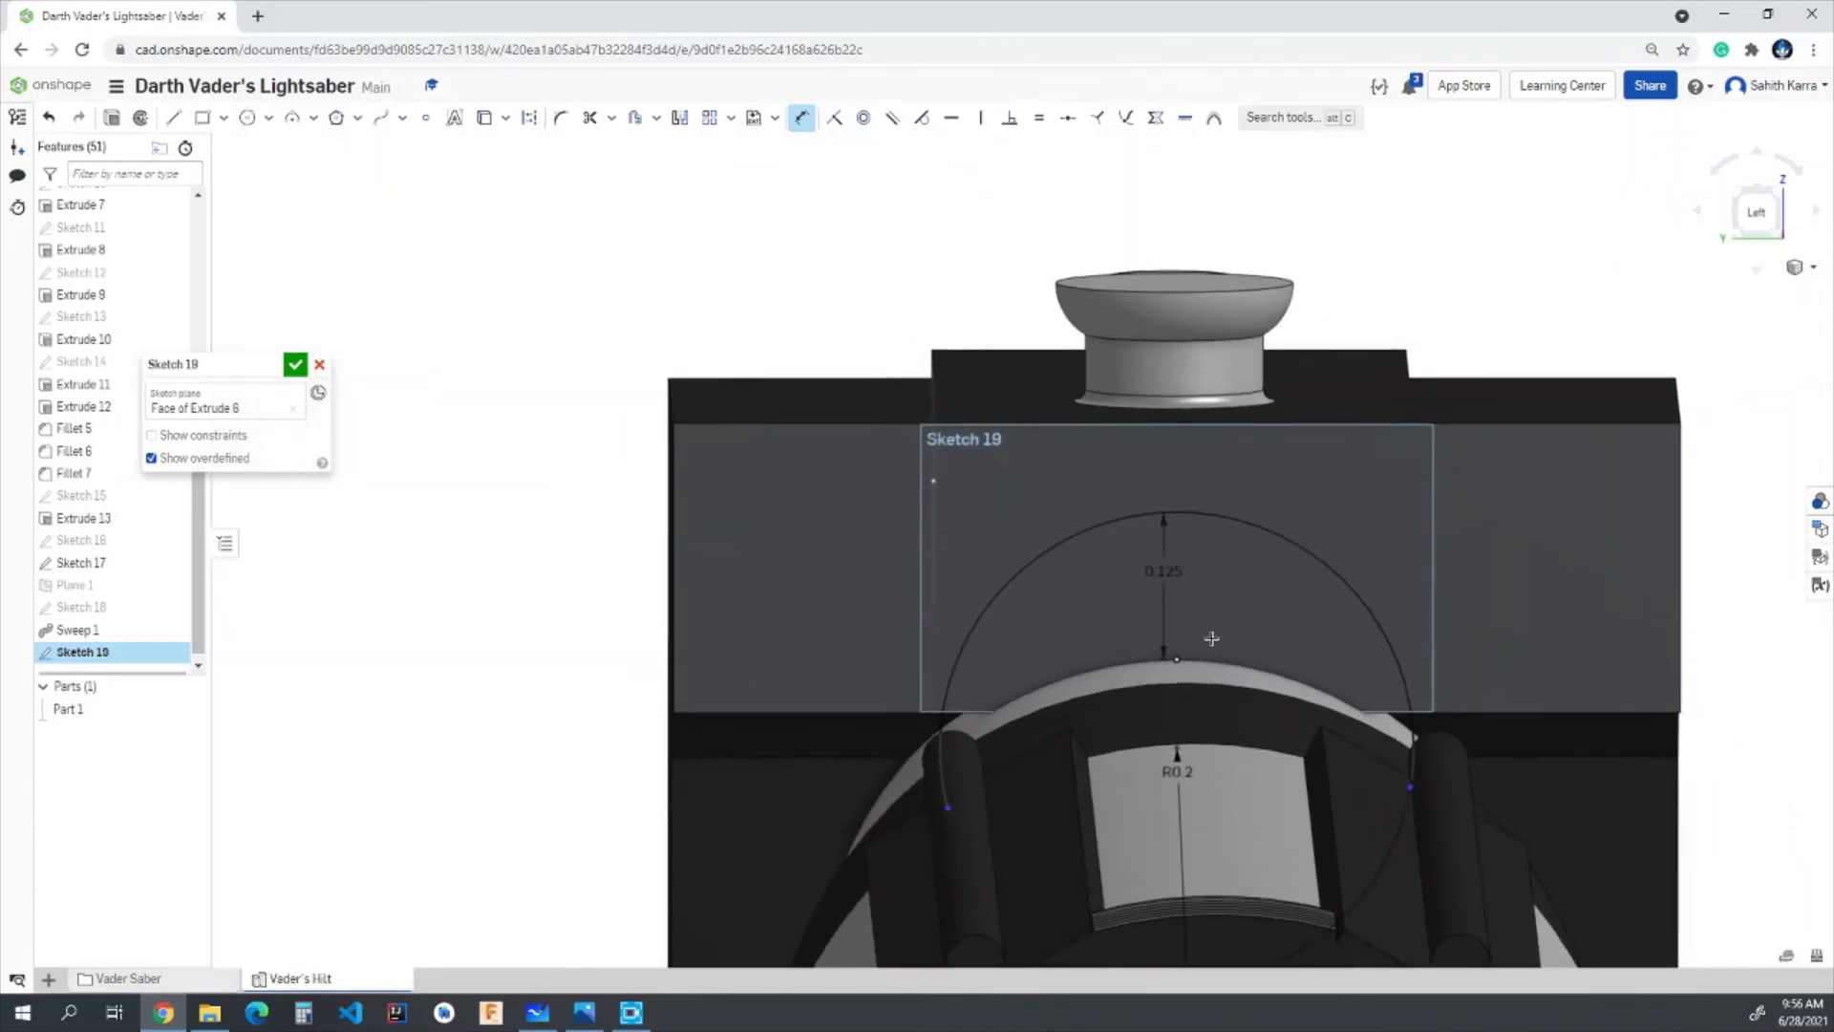
- Dimension both arc endpoints horizontally from the curved edge's midpoint, each at 0.2 in
scroll(1212, 639, "up", 1)
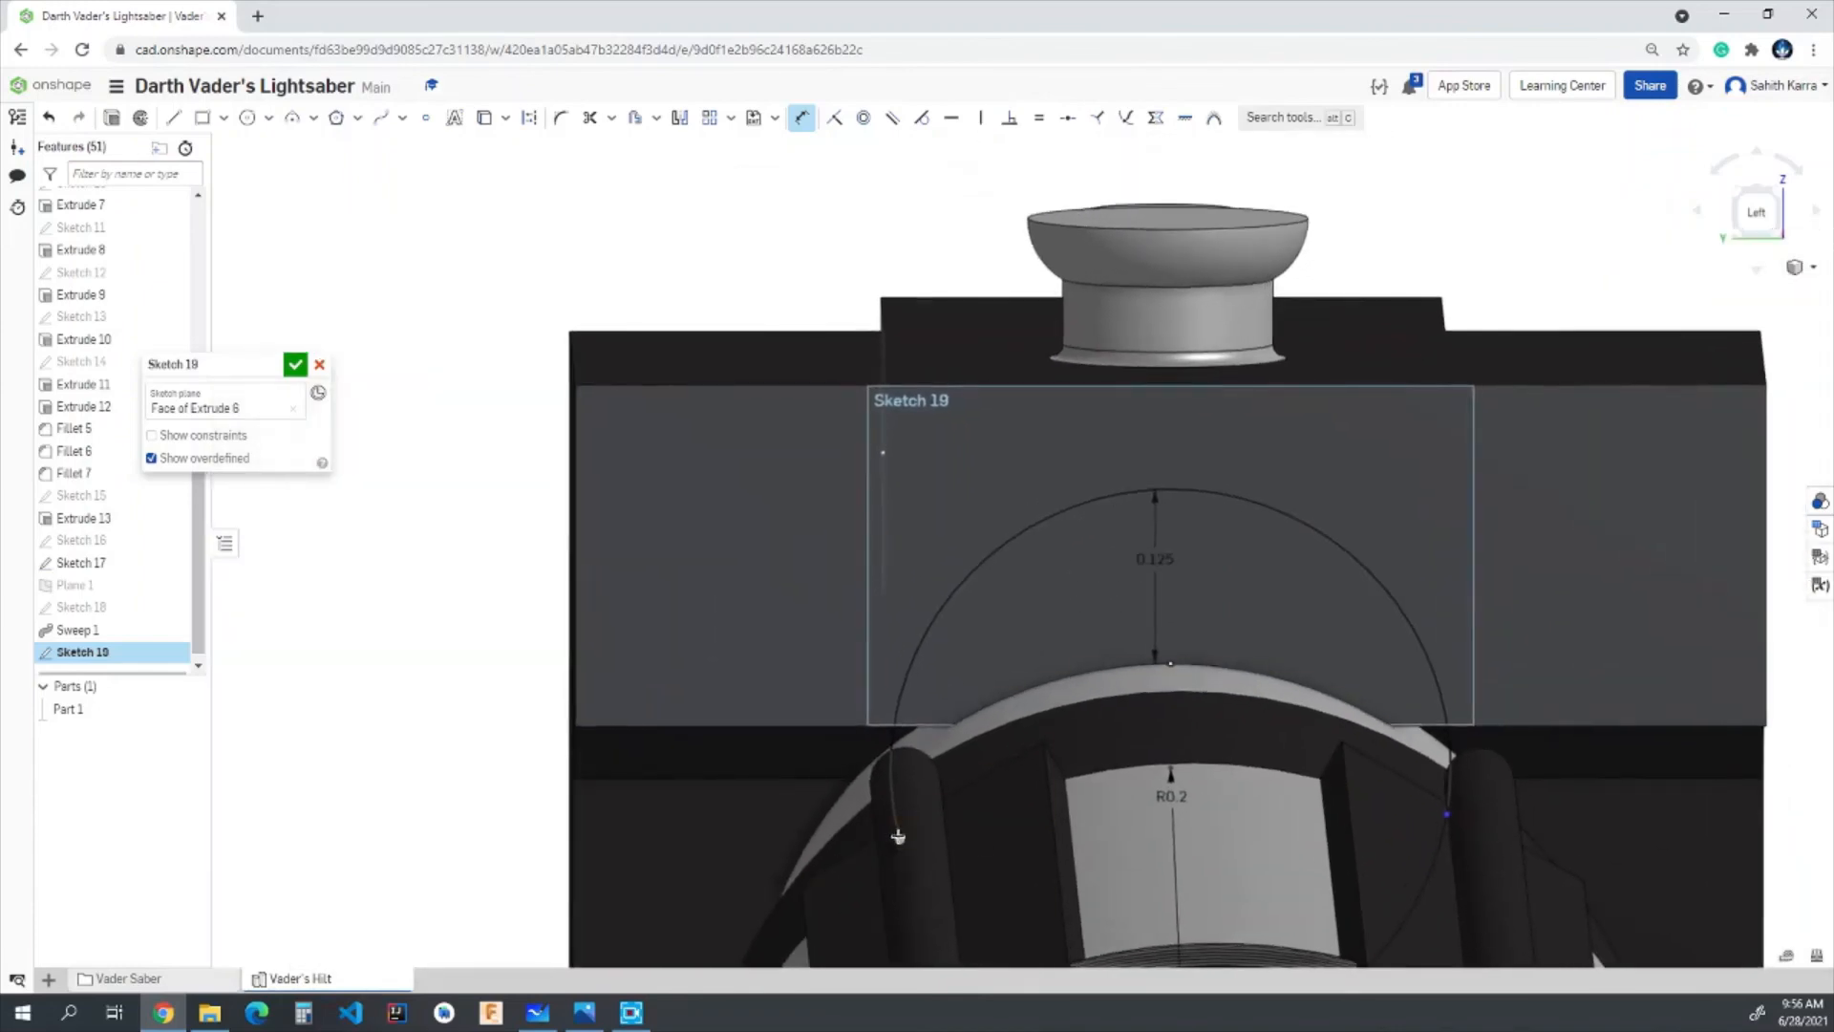
left_click(1169, 664)
left_click(982, 649)
type("0")
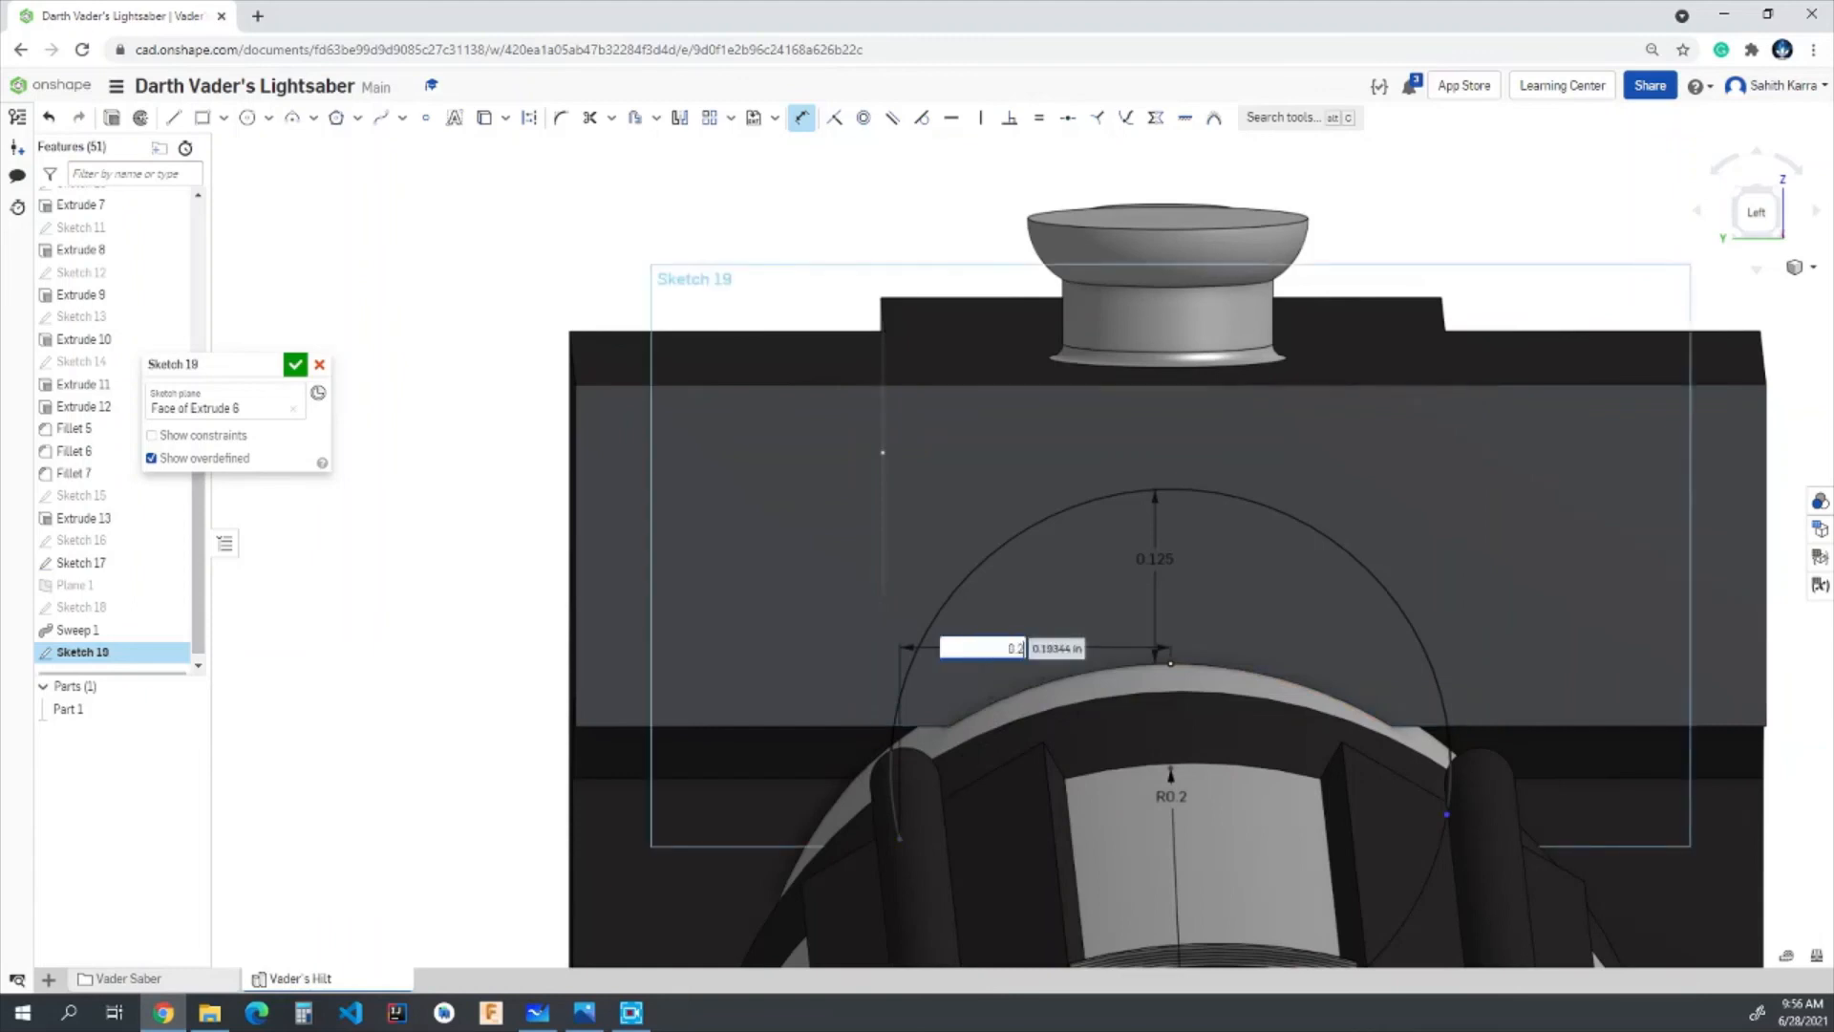
type(".2")
key("Return")
left_click(1171, 663)
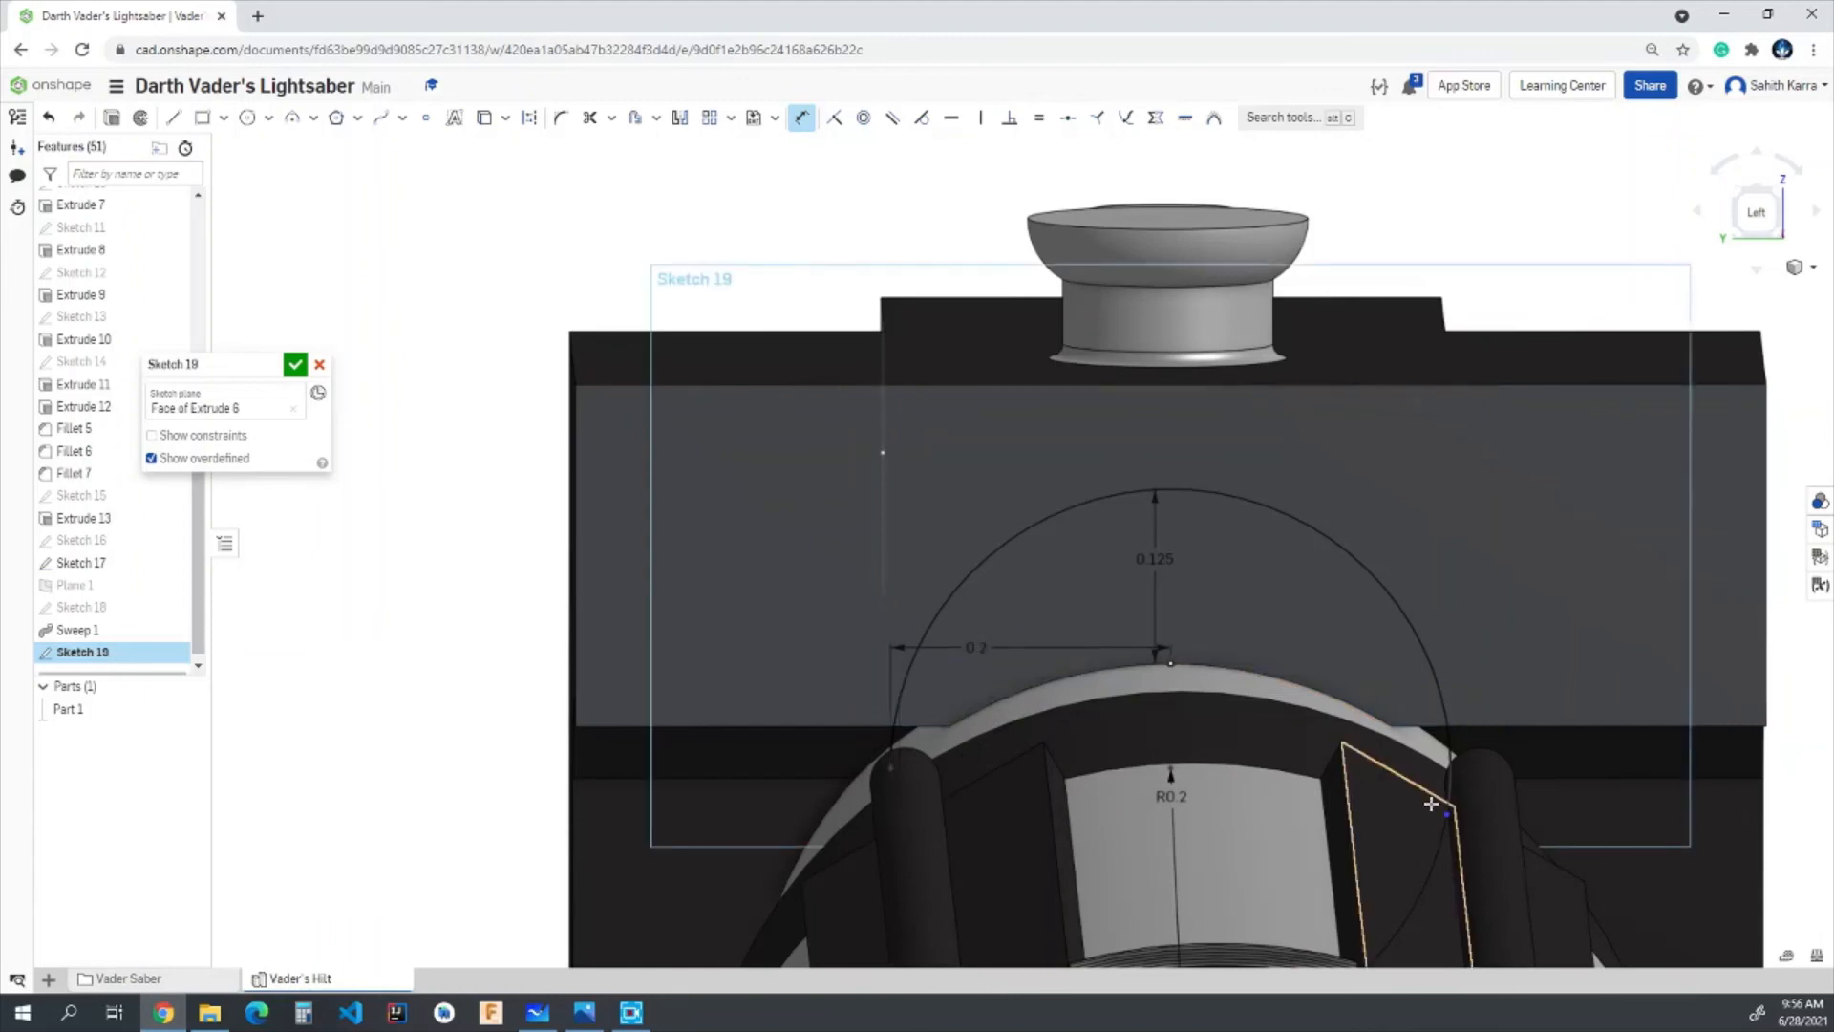
left_click(1447, 814)
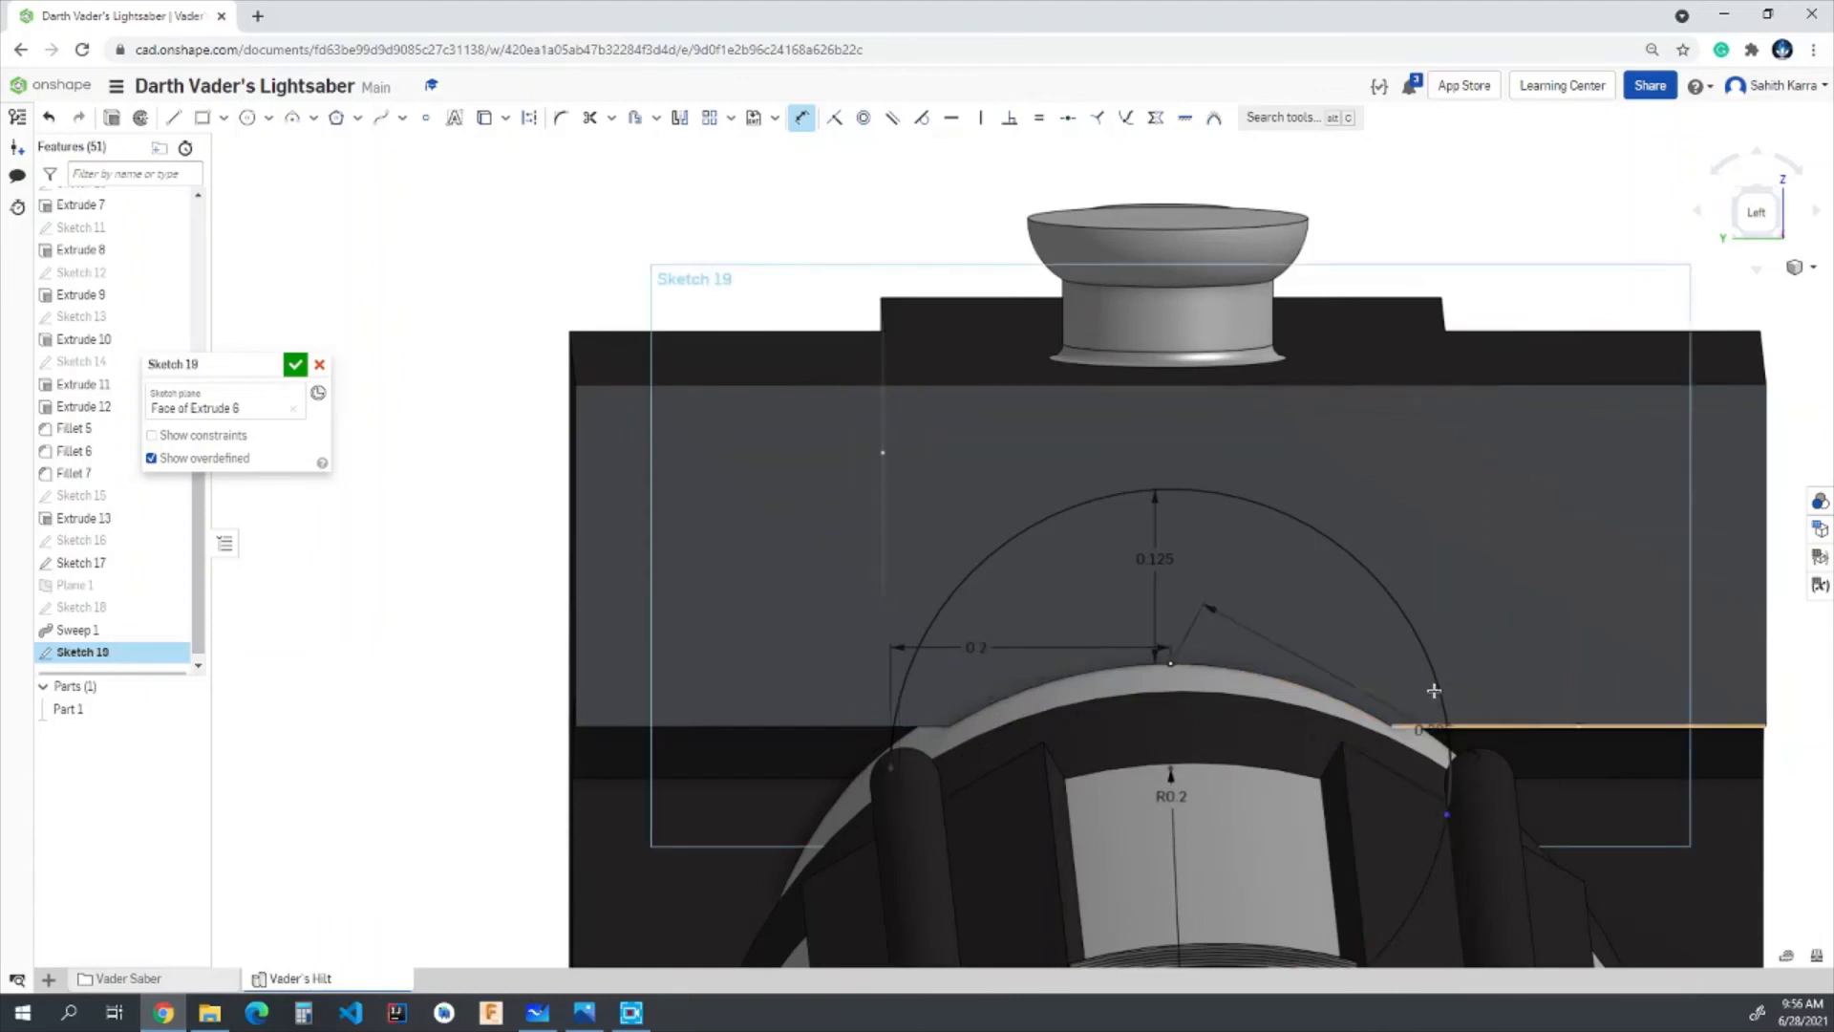
left_click(1286, 642)
type("0.2")
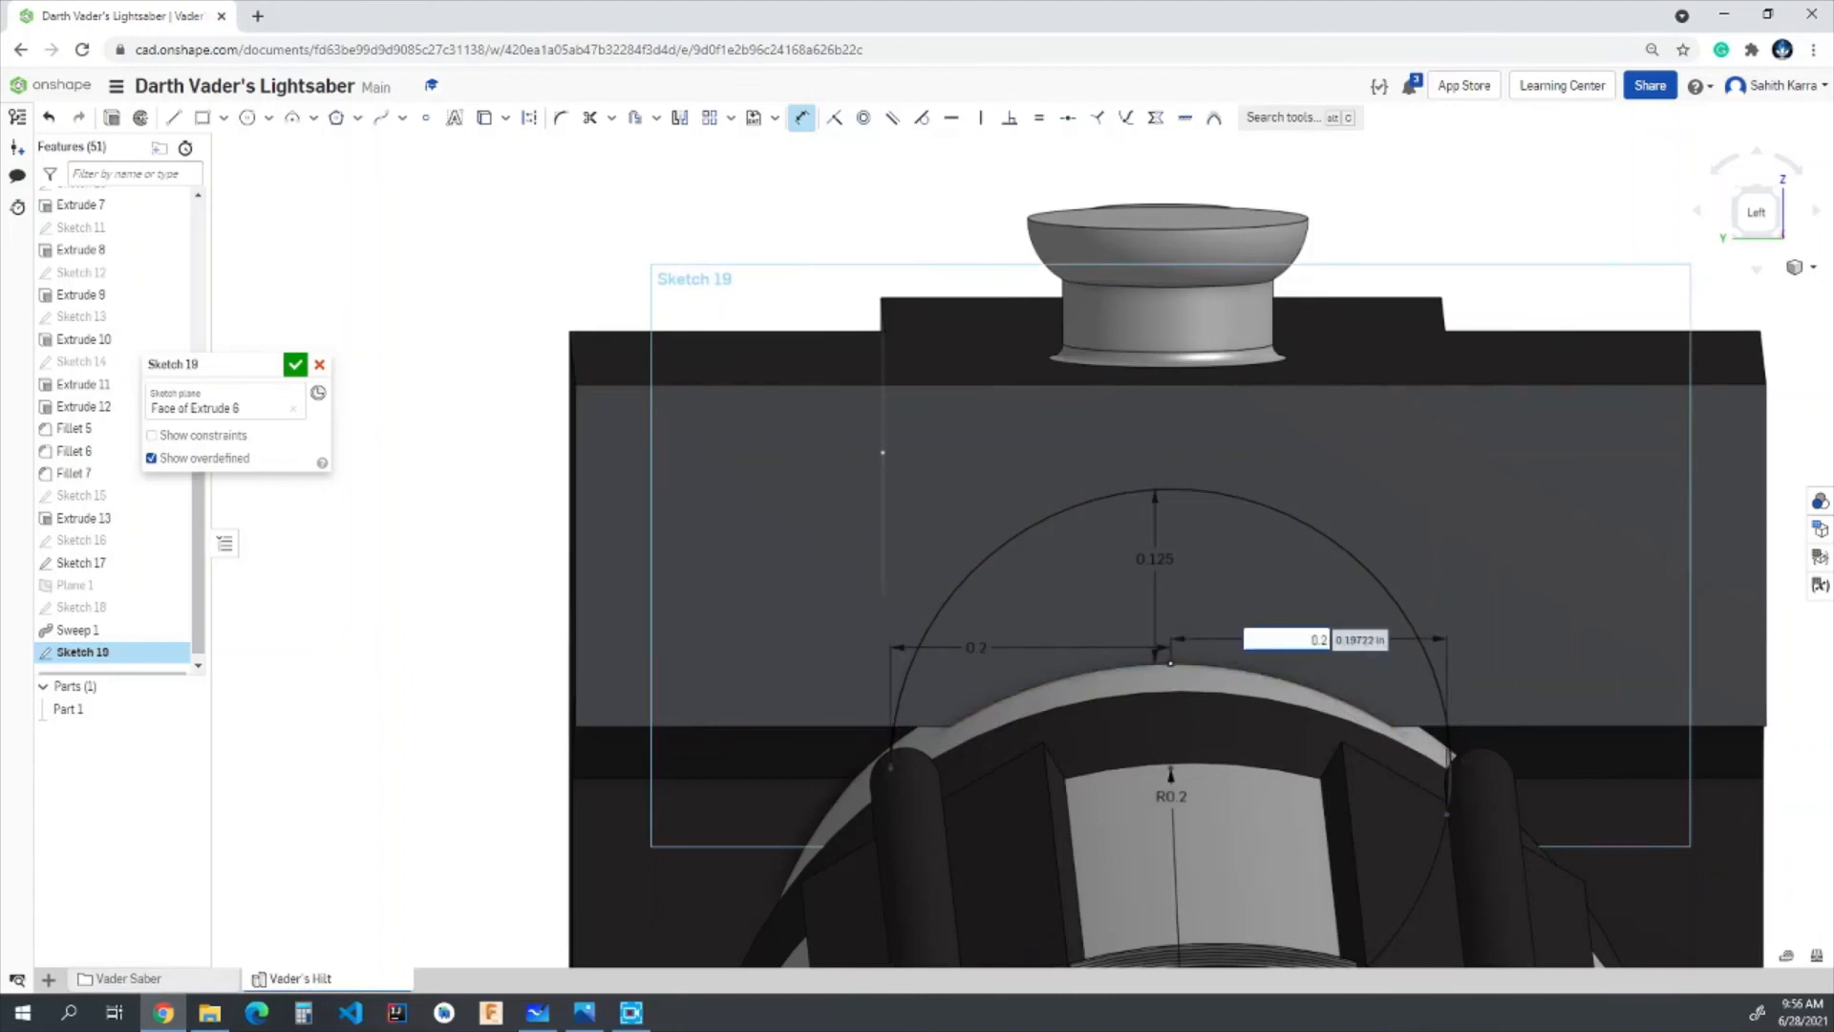
key("Return")
- Try a nearly horizontal line about 0.24 in long across the upper part of the arc and undo it
scroll(1372, 728, "up", 4)
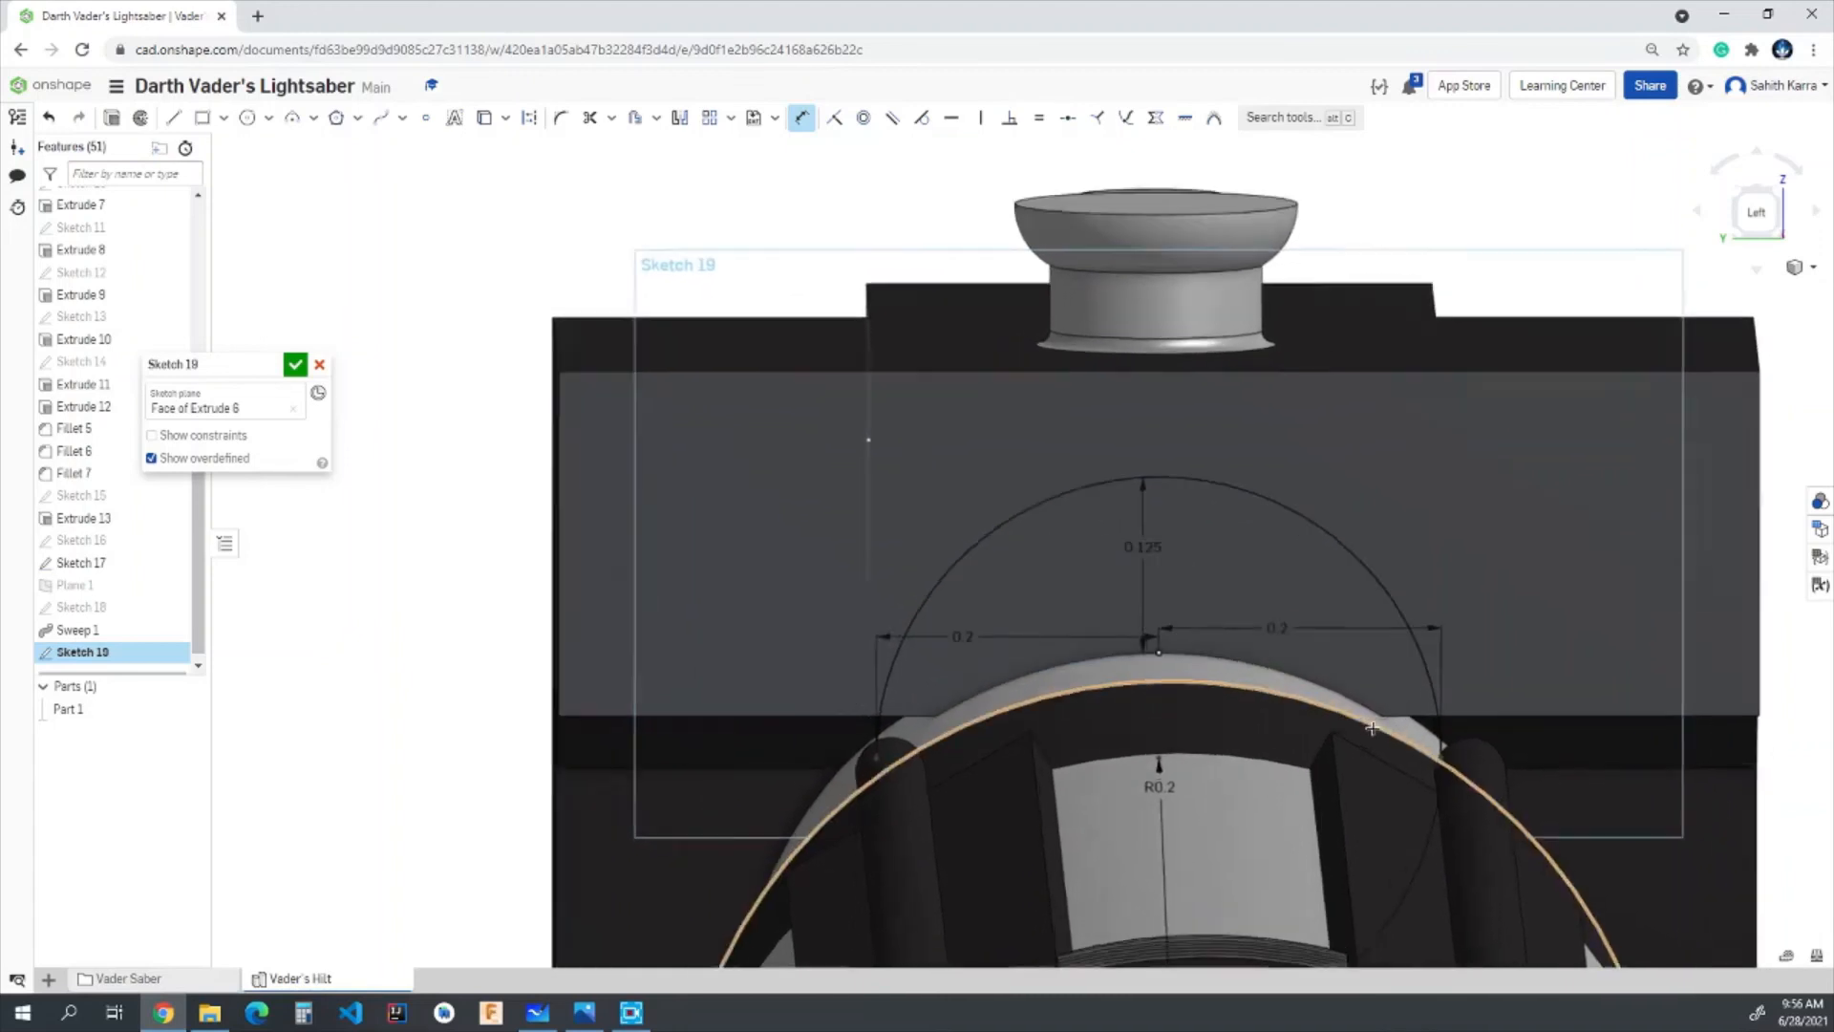
scroll(1372, 727, "up", 2)
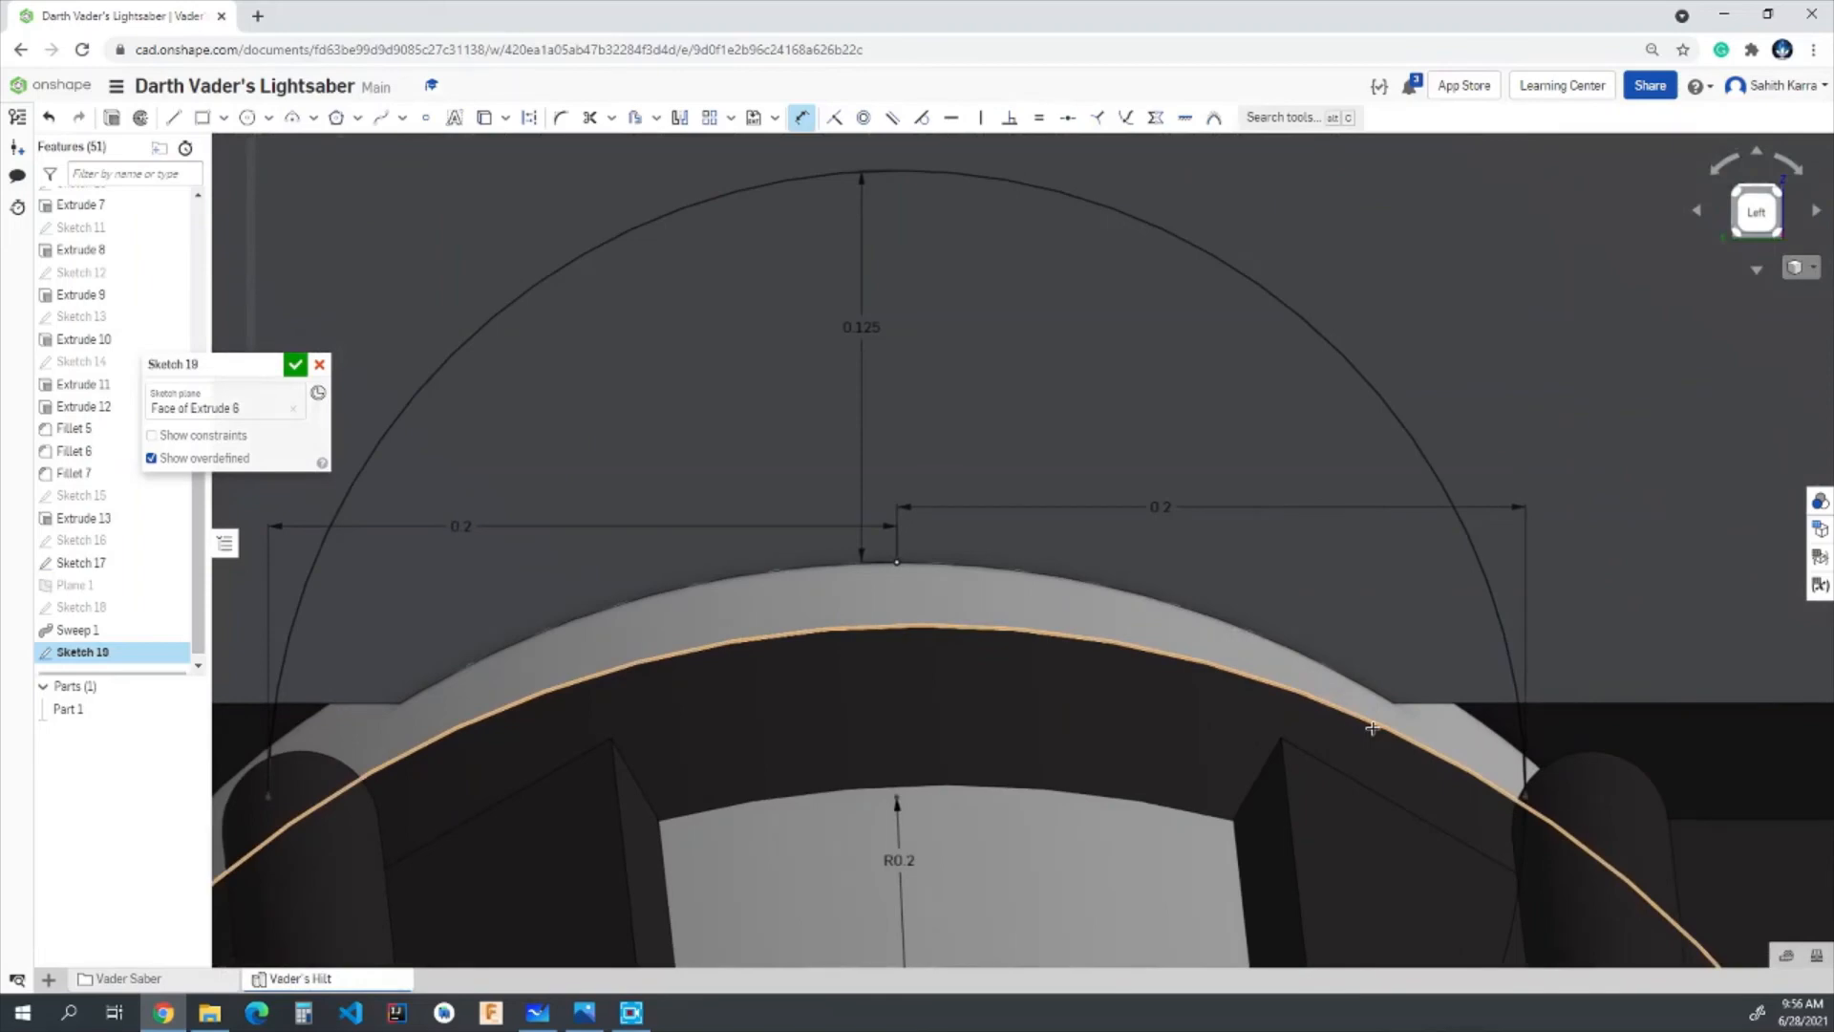
key("l")
scroll(784, 554, "down", 2)
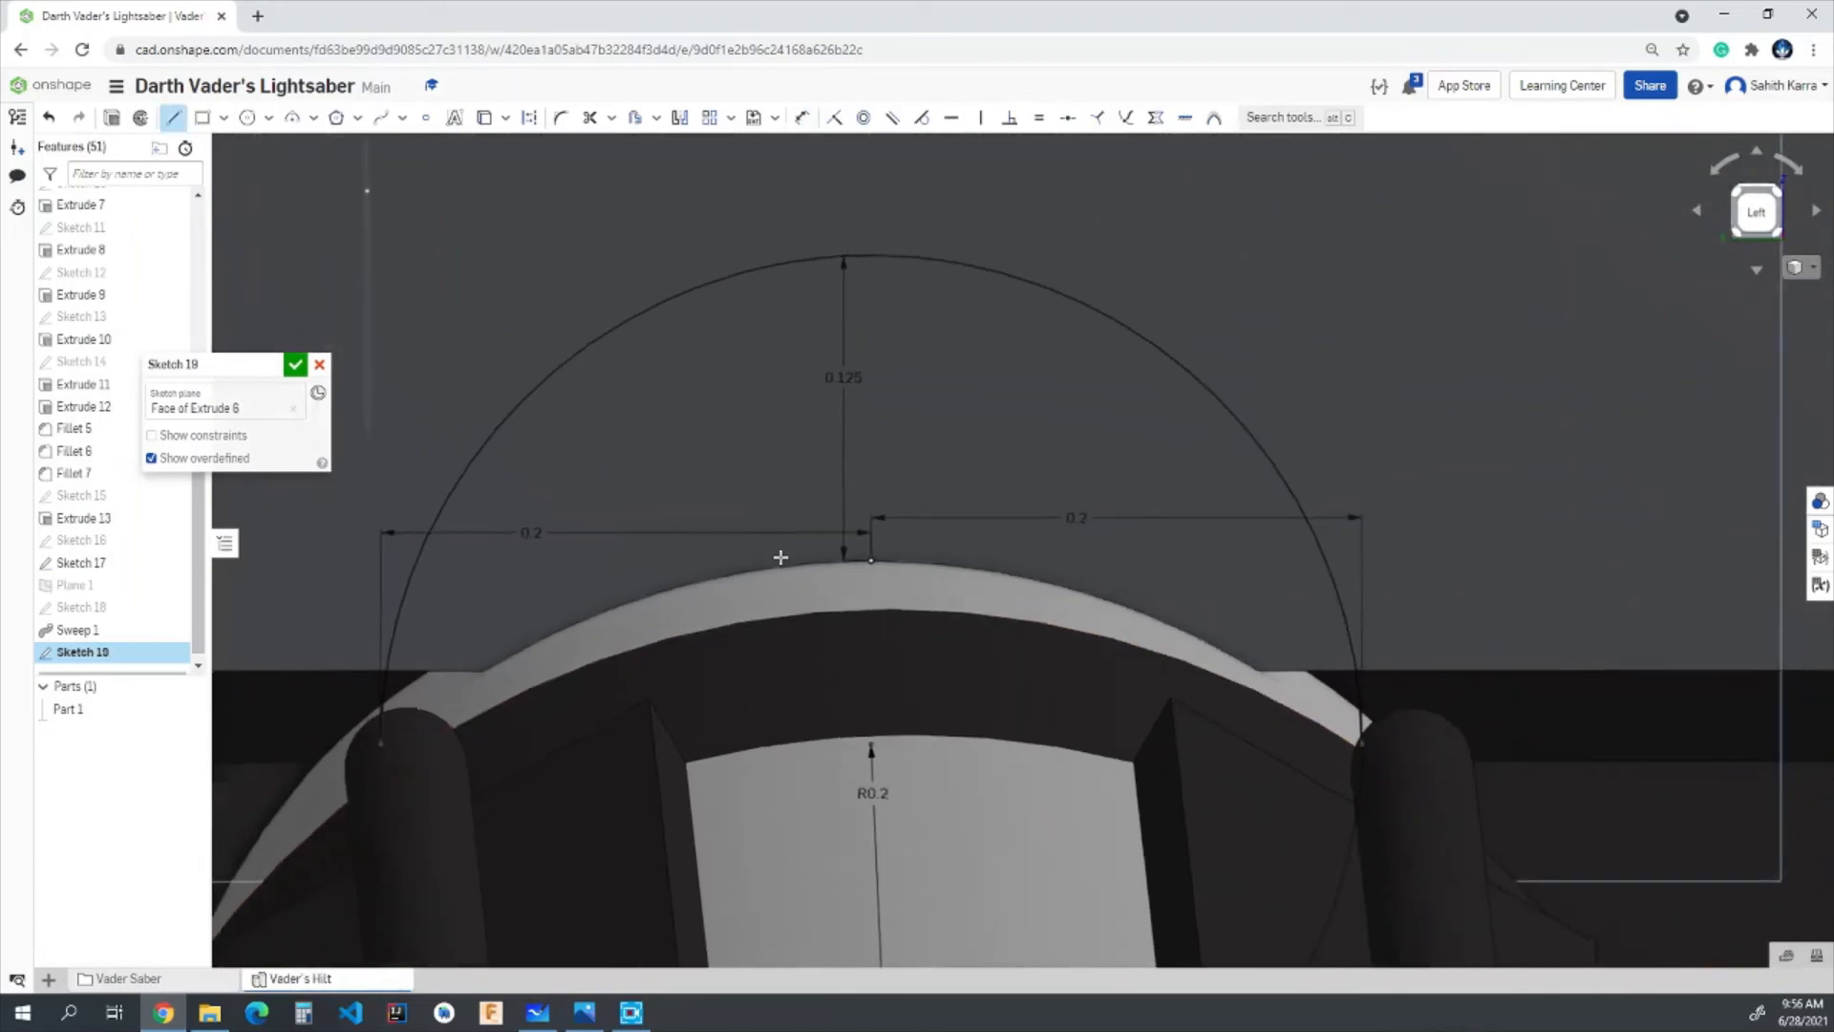
left_click(577, 358)
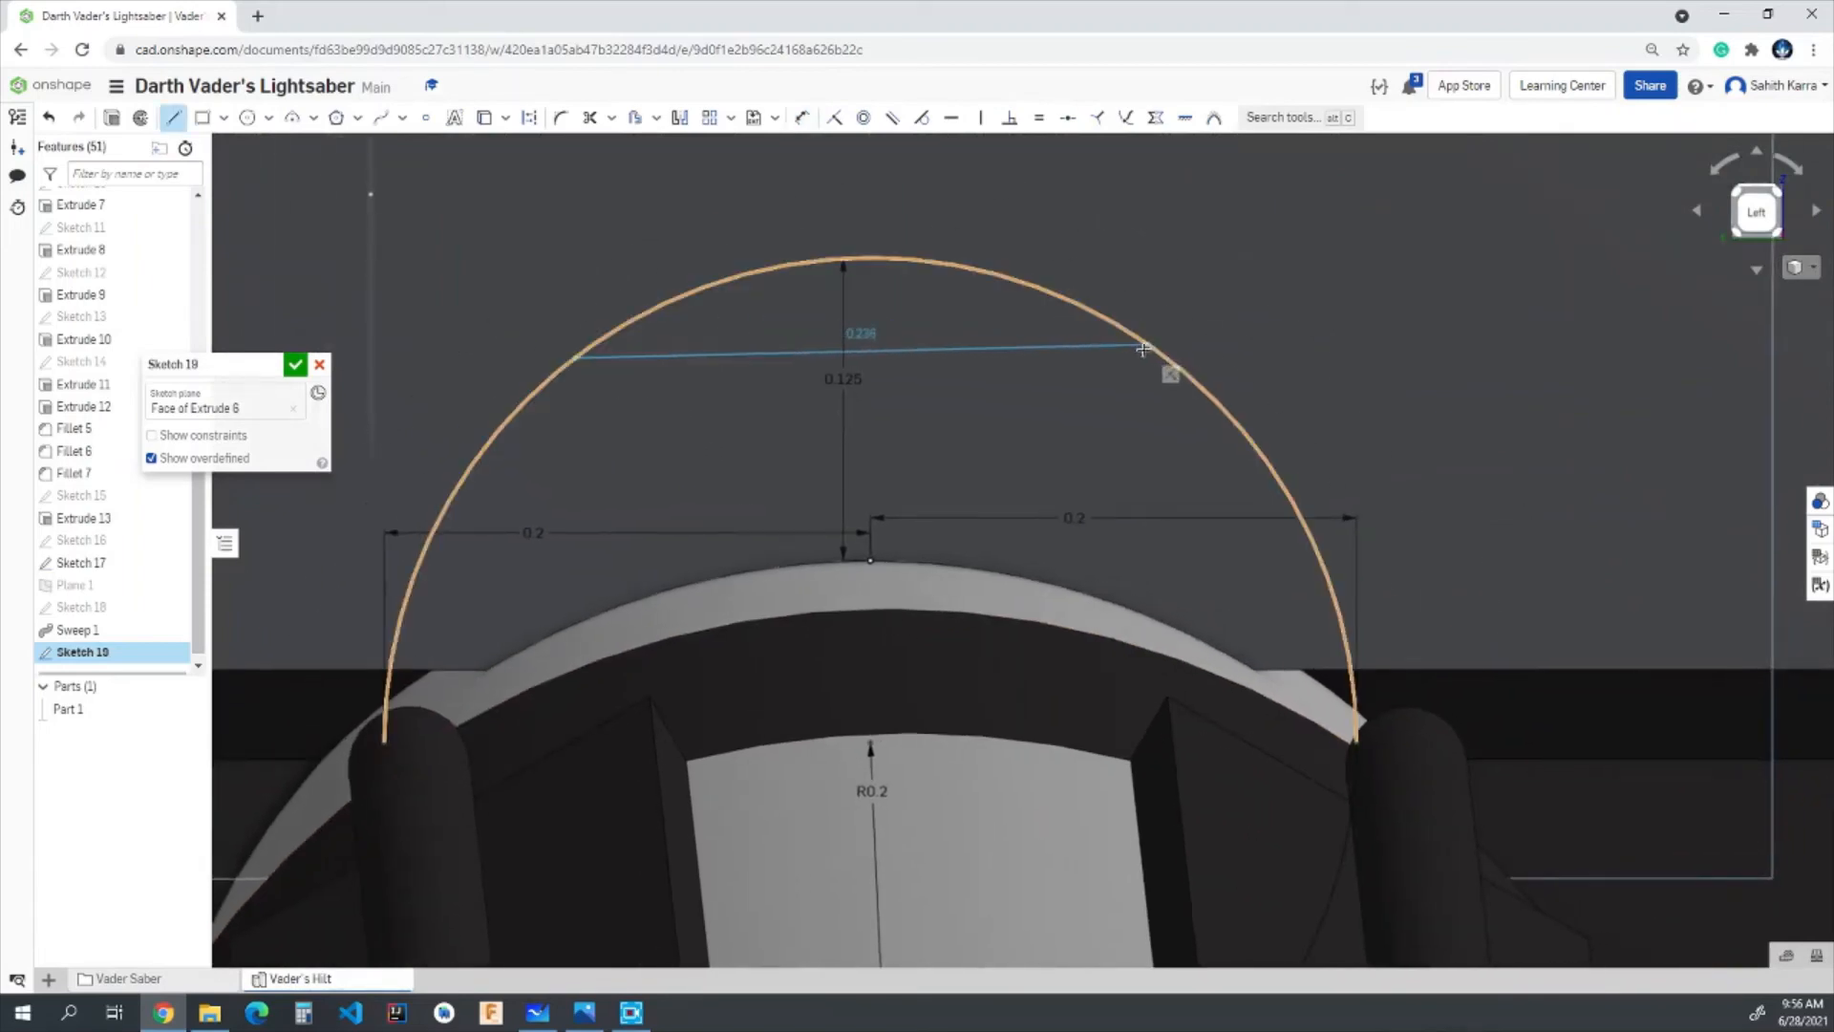
left_click(1149, 356)
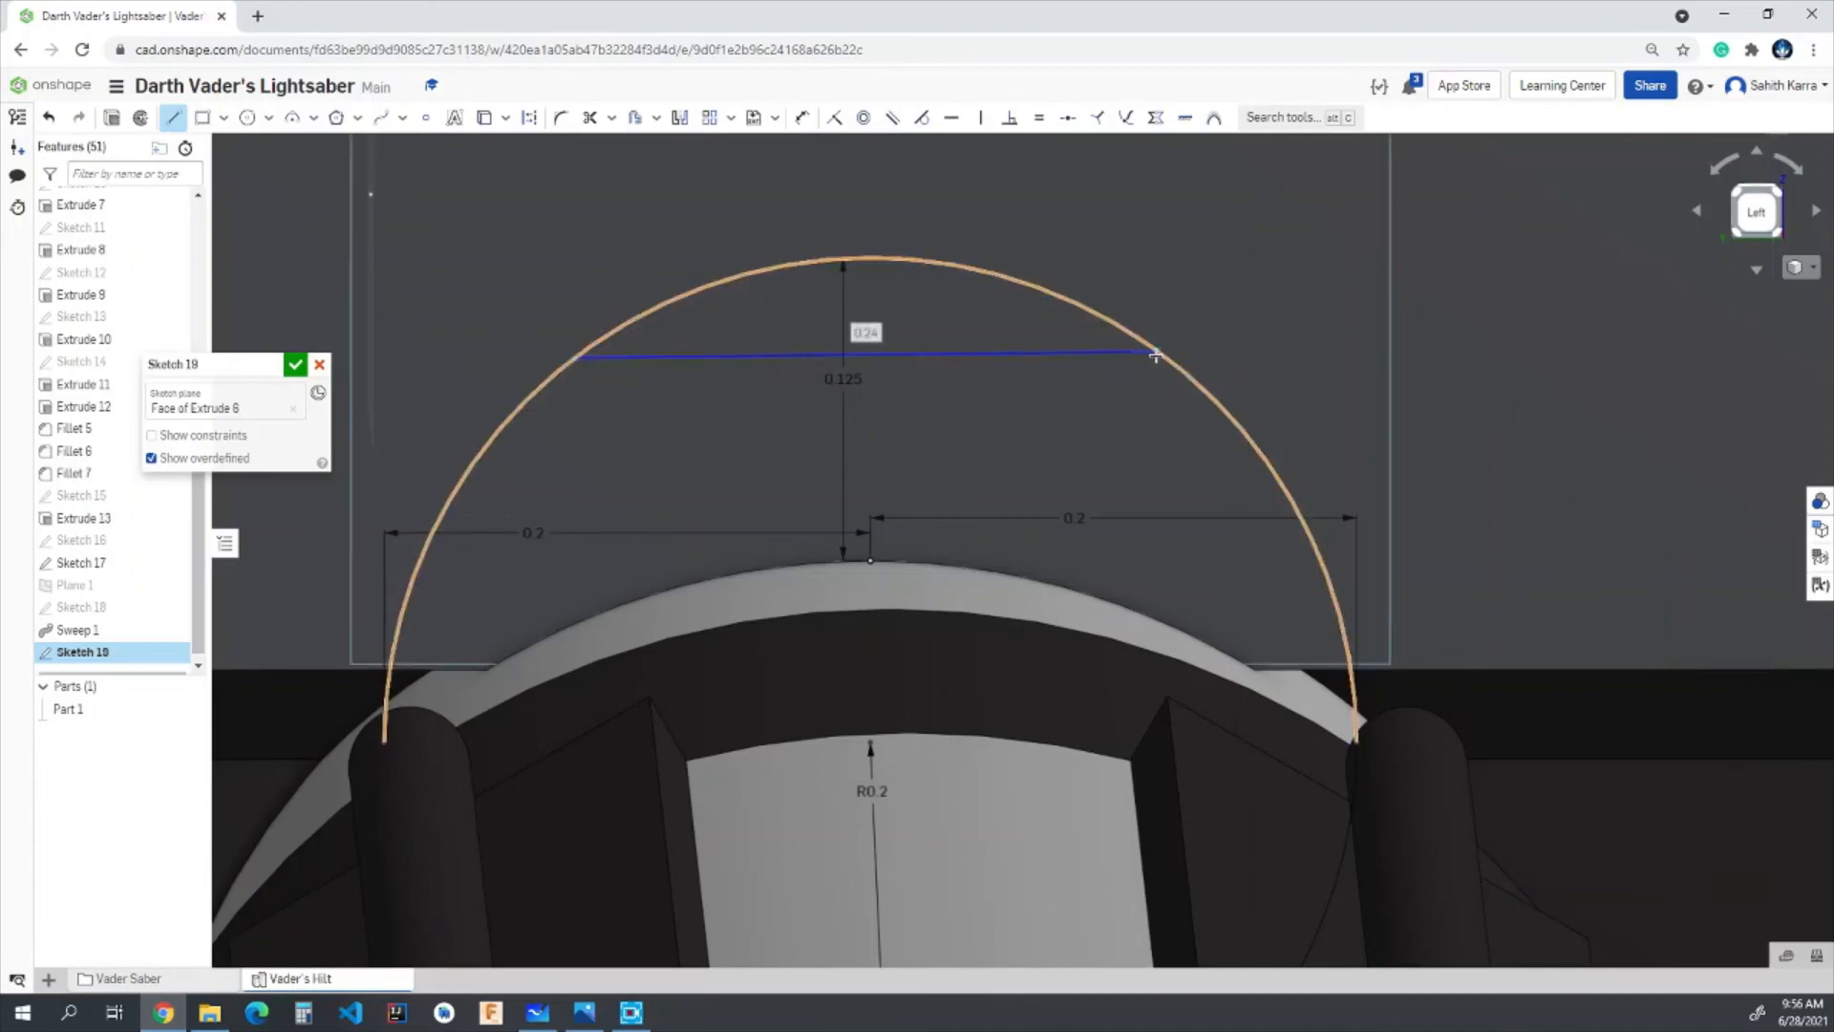
key("Escape")
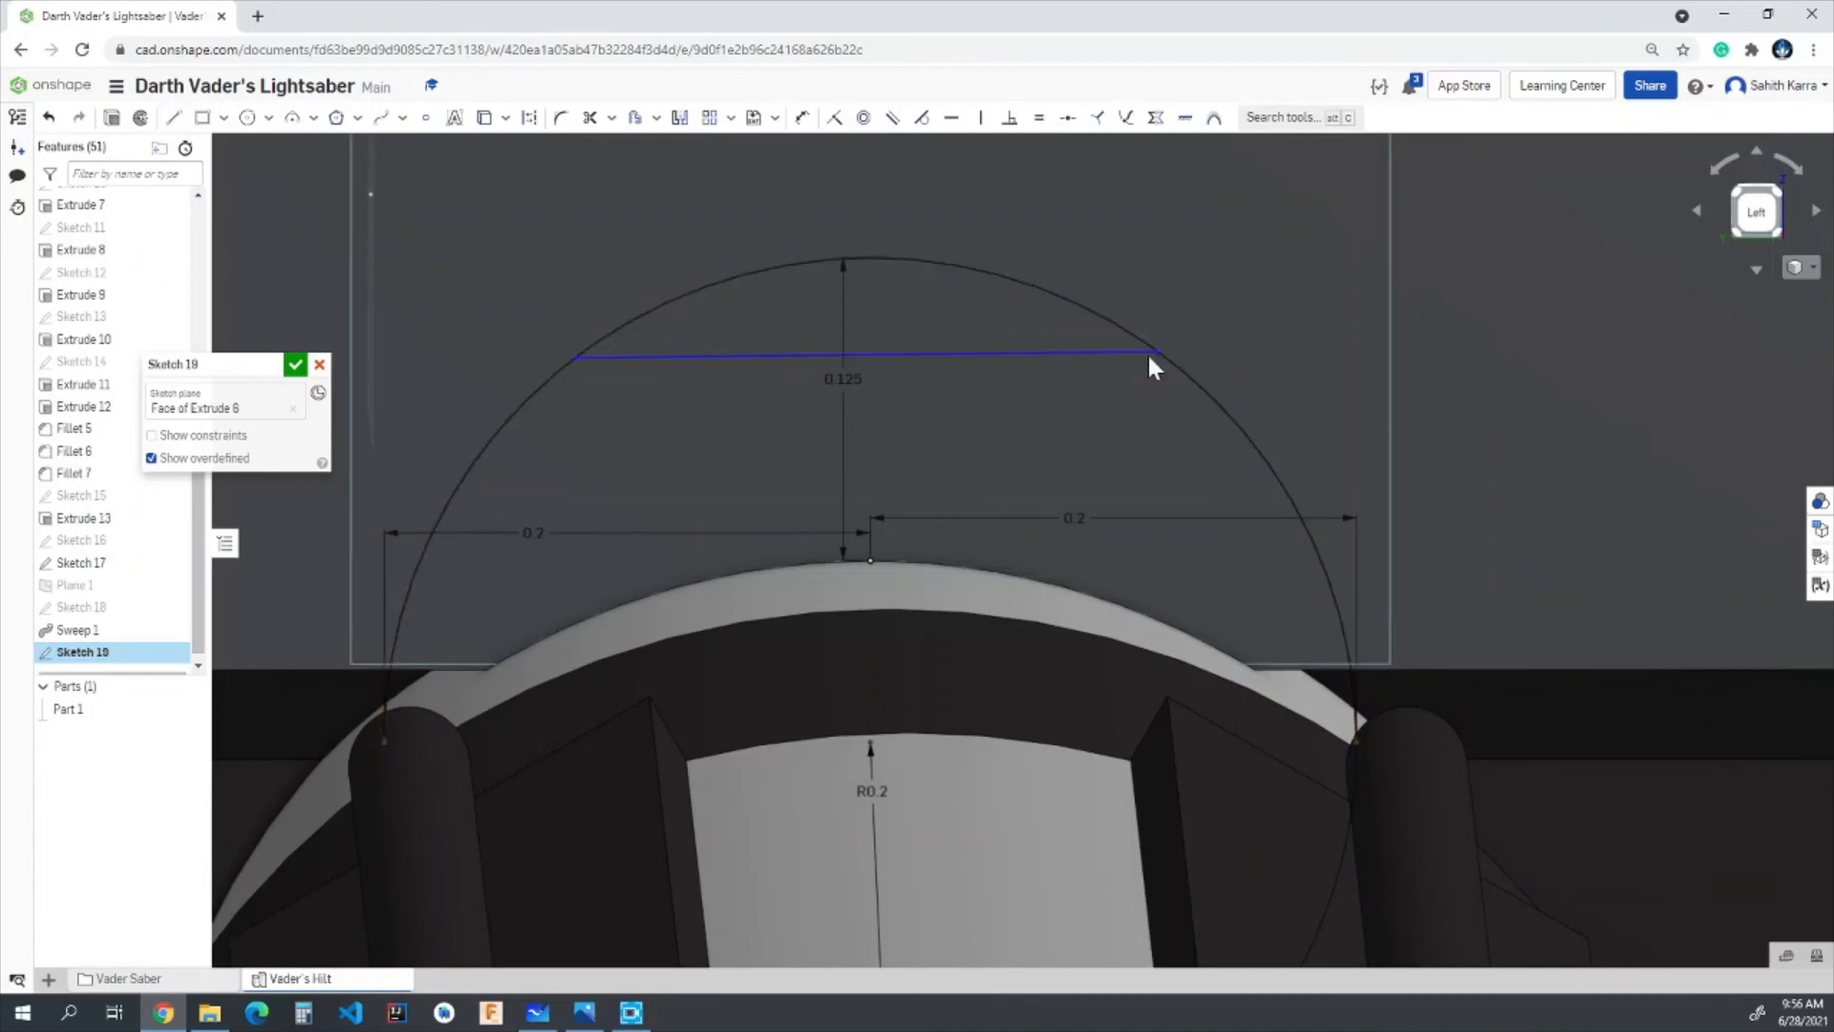
key("ctrl+z")
- Draw a 0.2 in horizontal line across the upper part of the arc, ending on the arc at both sides, and finish the sketch
key("l")
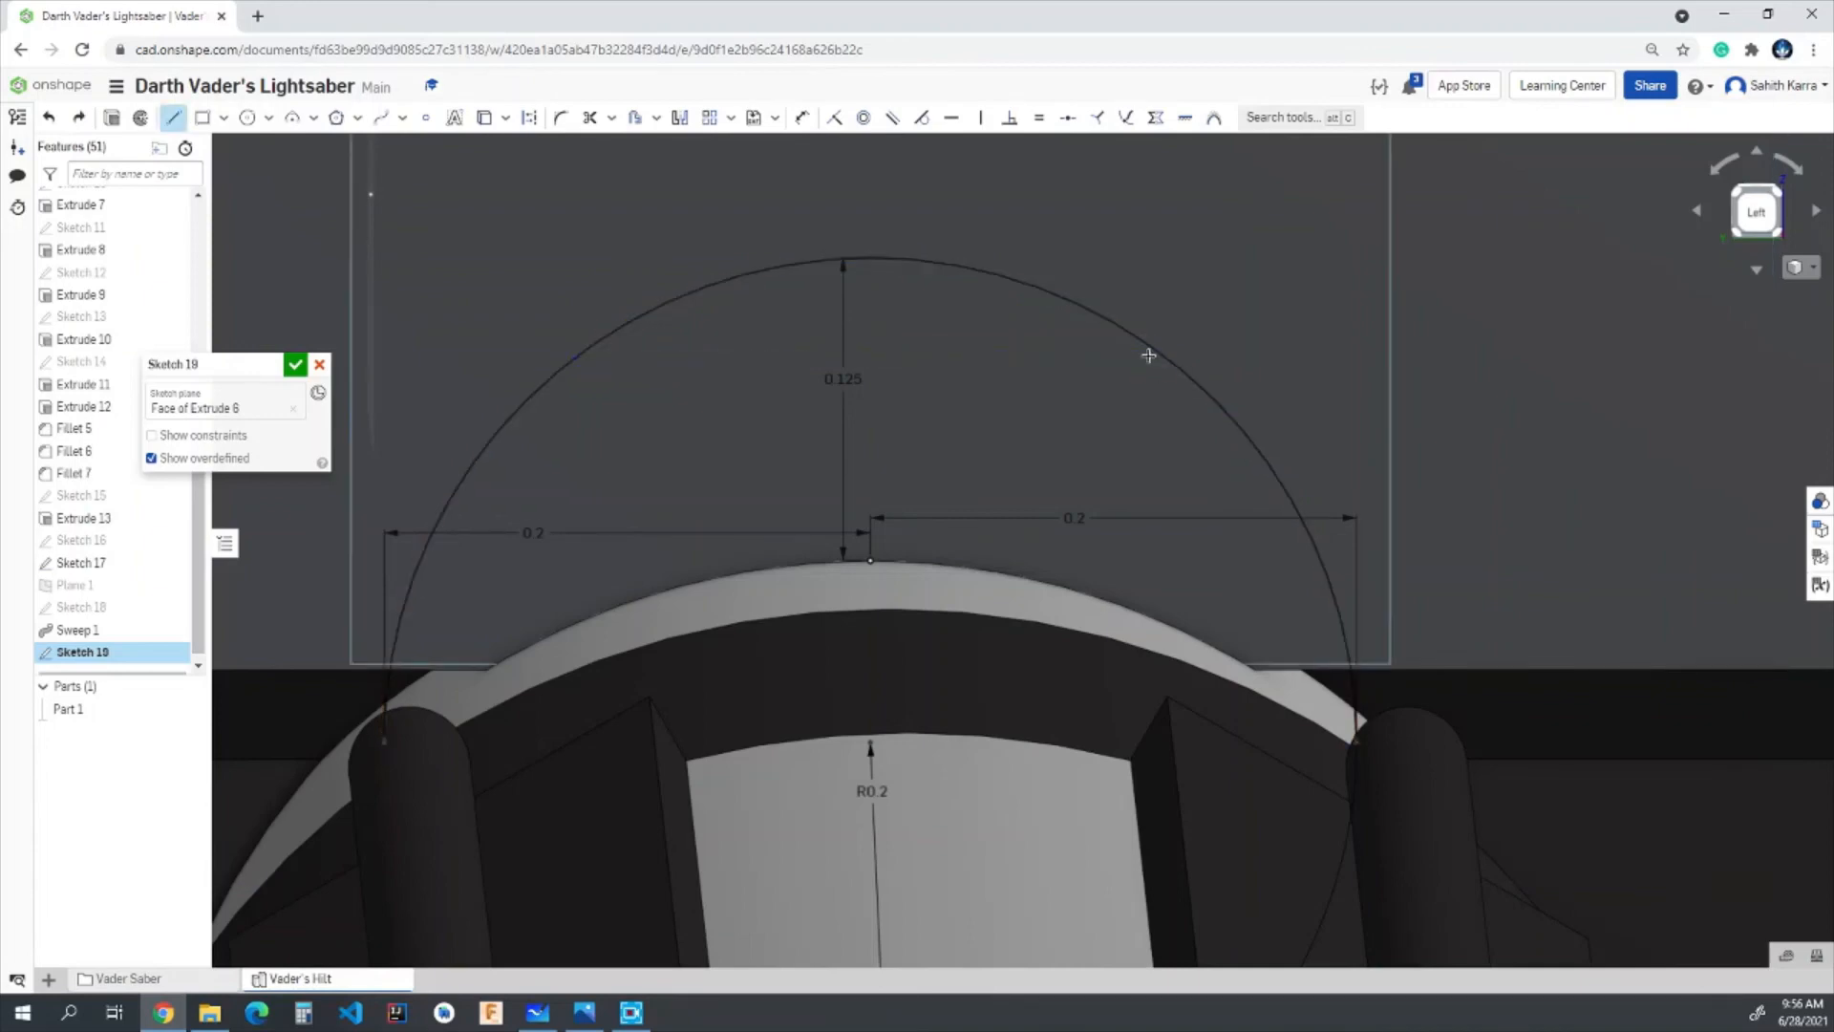
left_click(578, 353)
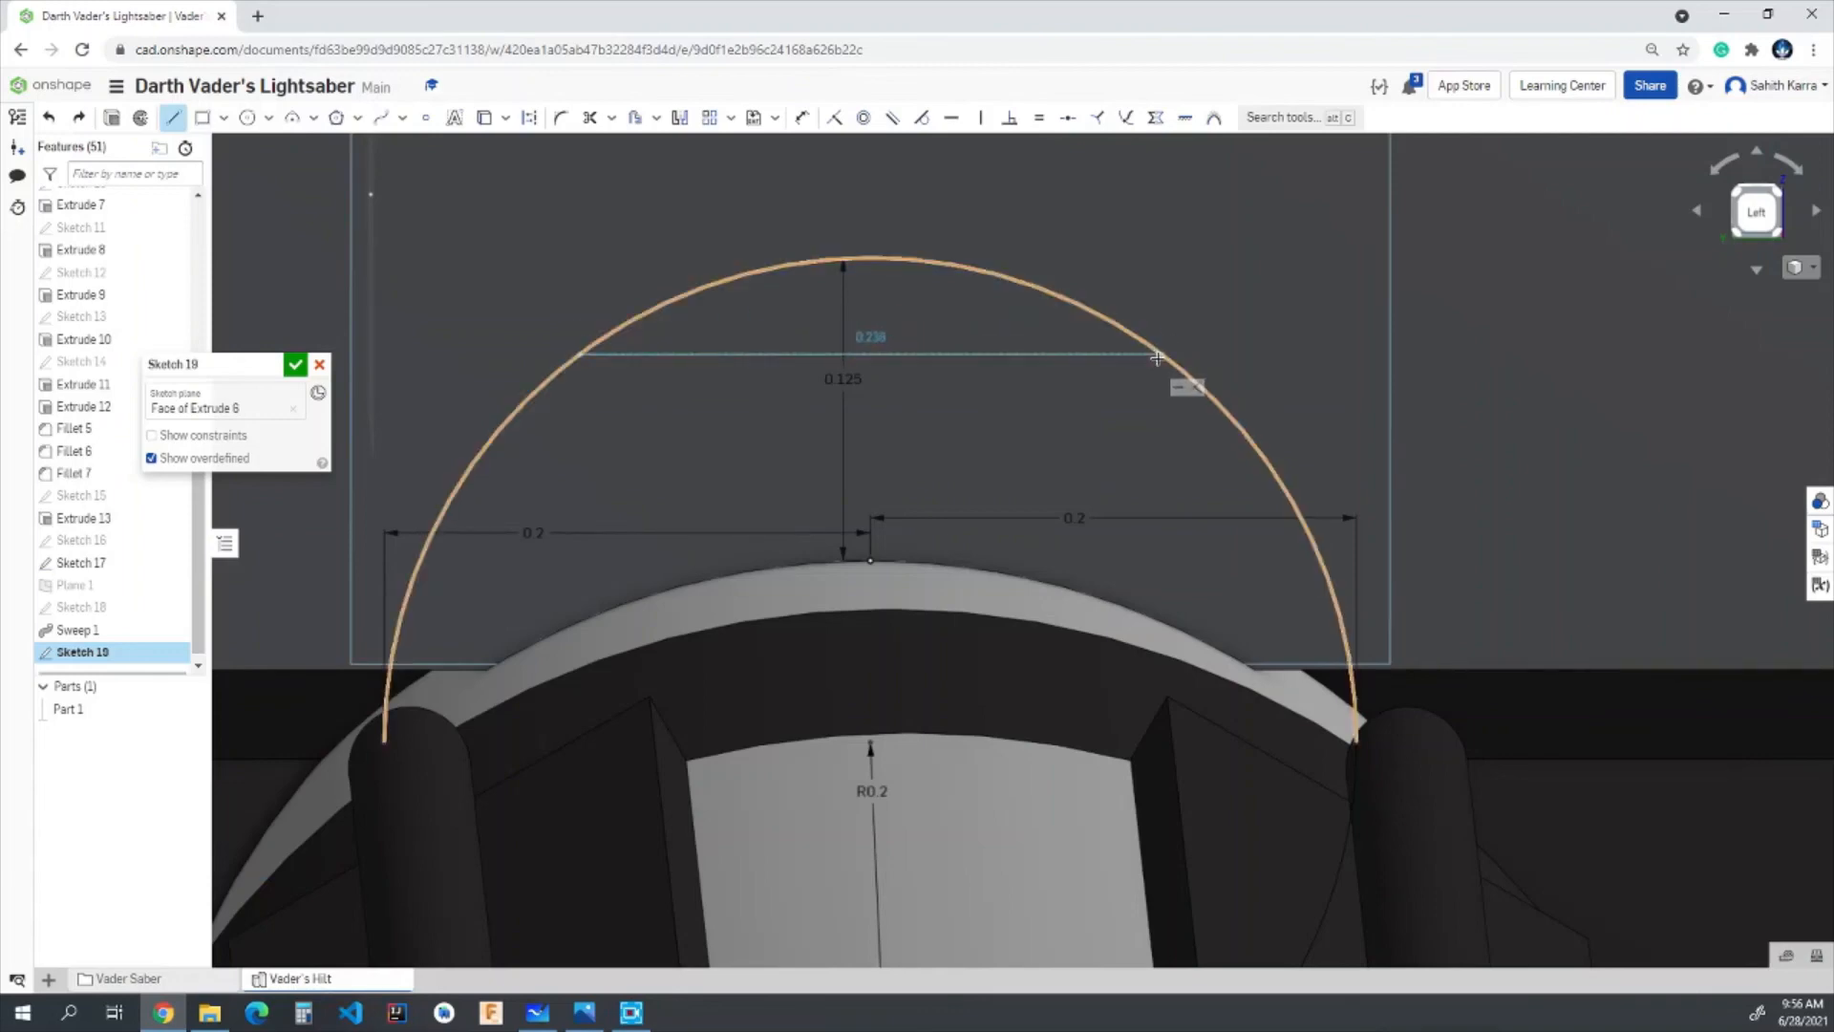
left_click(1156, 359)
type("0.2")
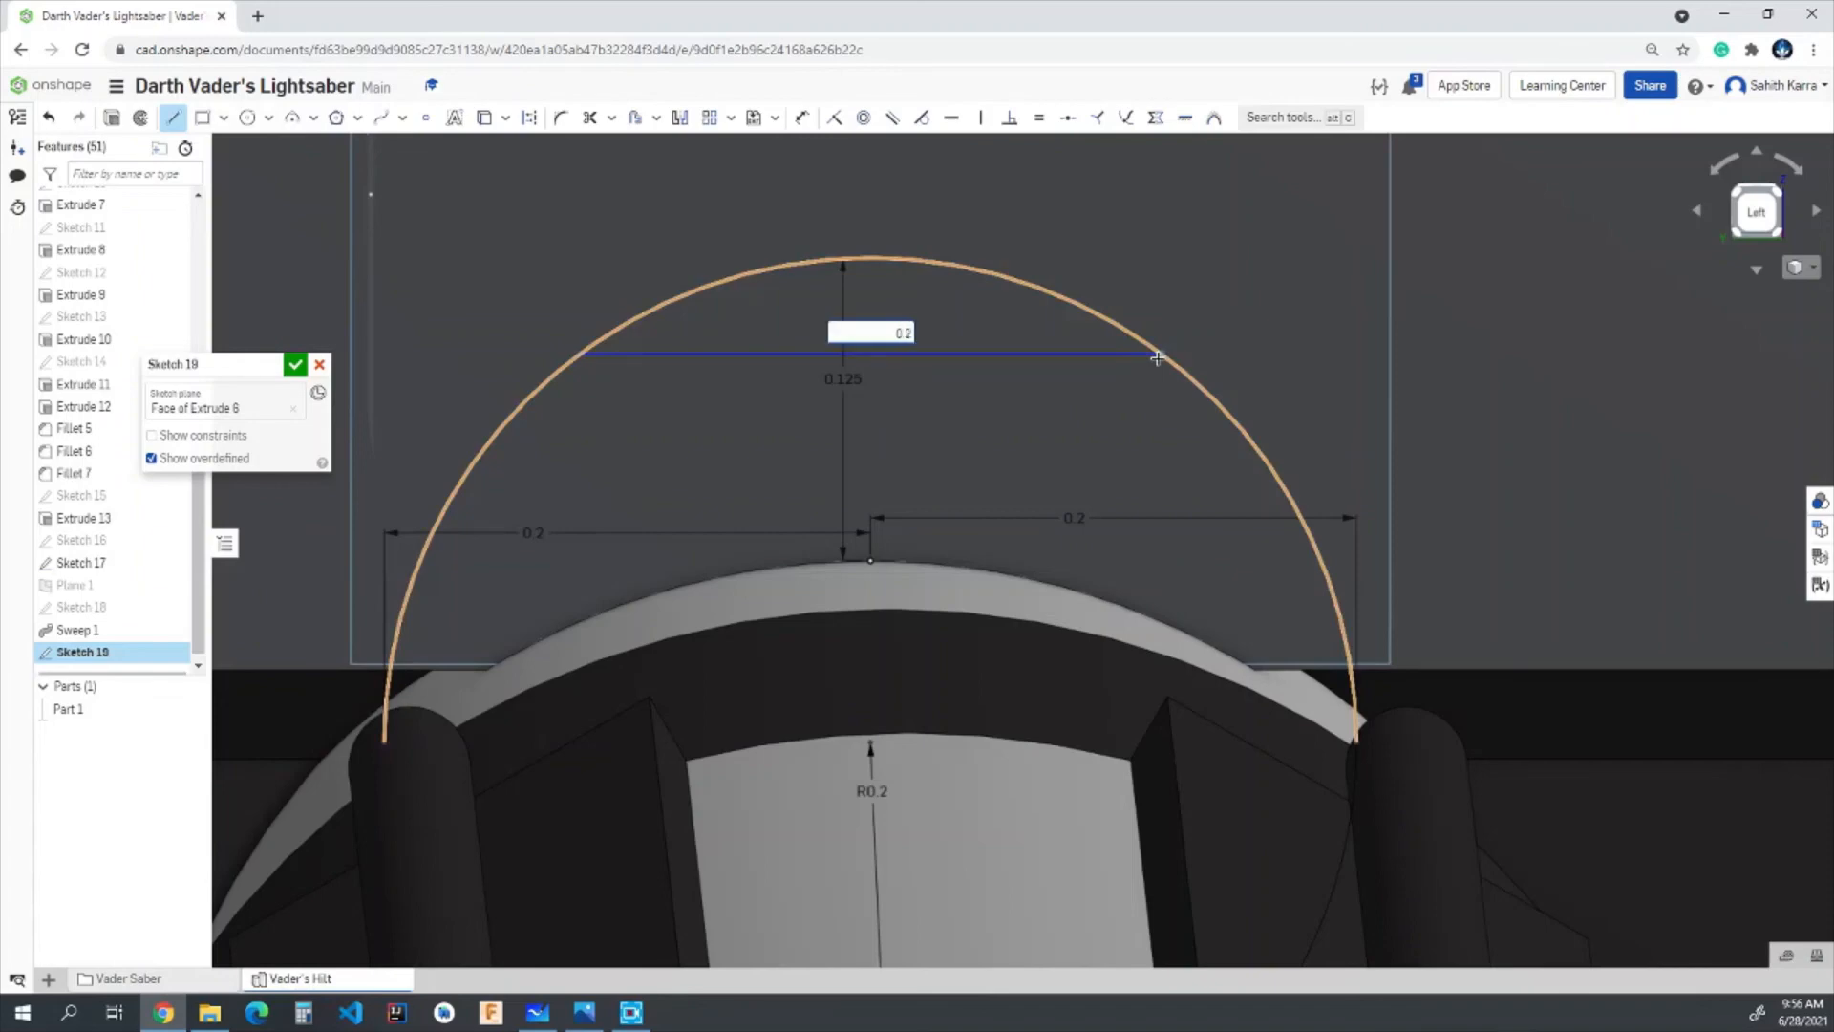
key("Return")
scroll(1156, 359, "down", 3)
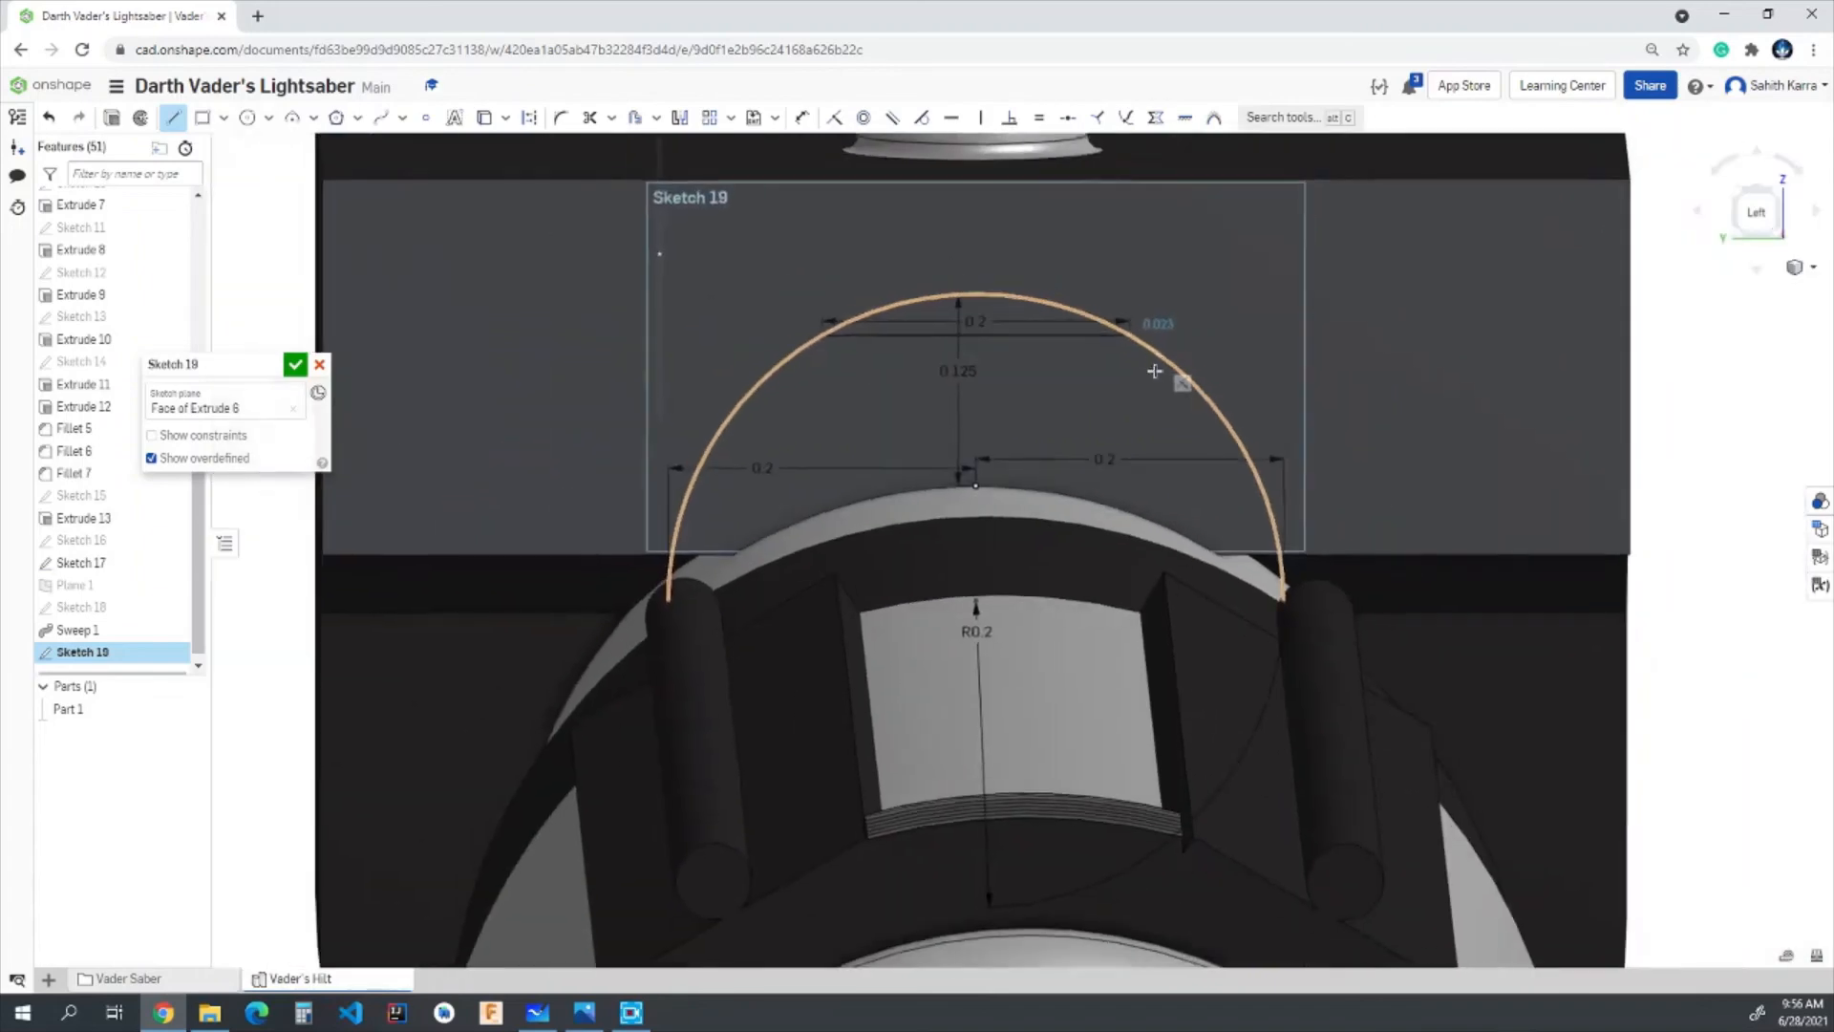
key("Escape")
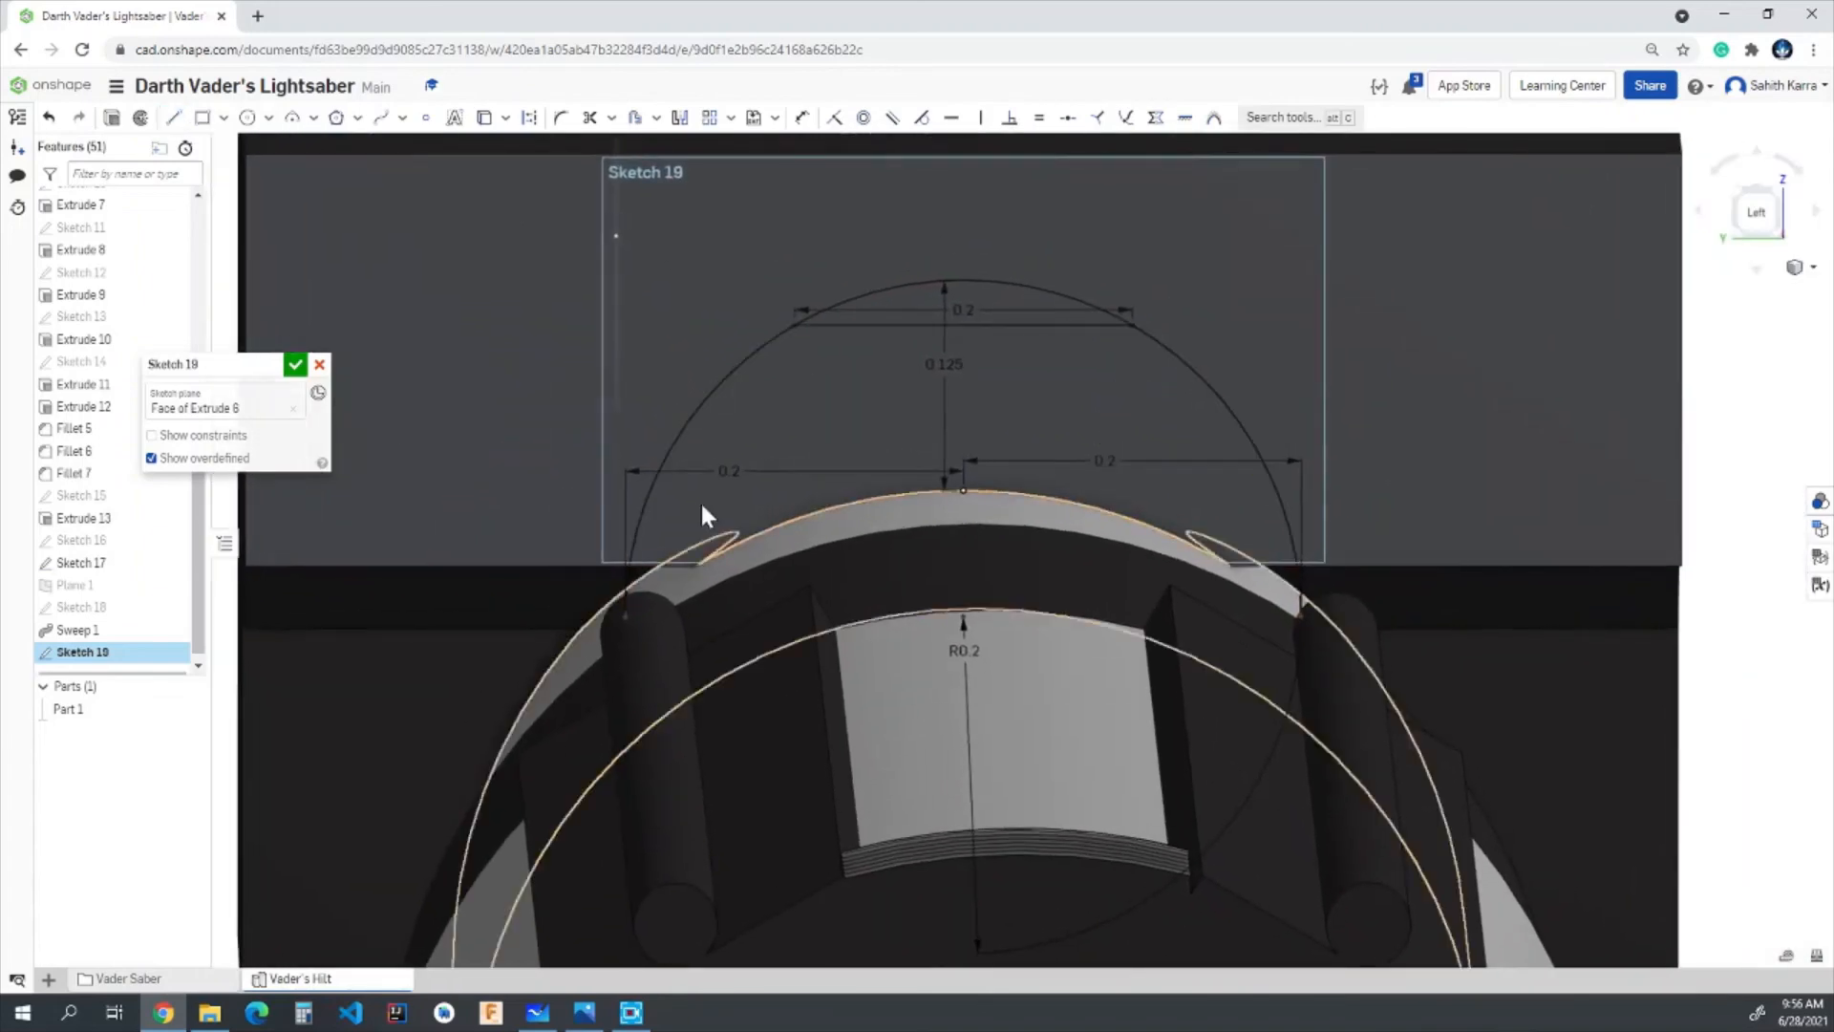
scroll(704, 512, "up", 2)
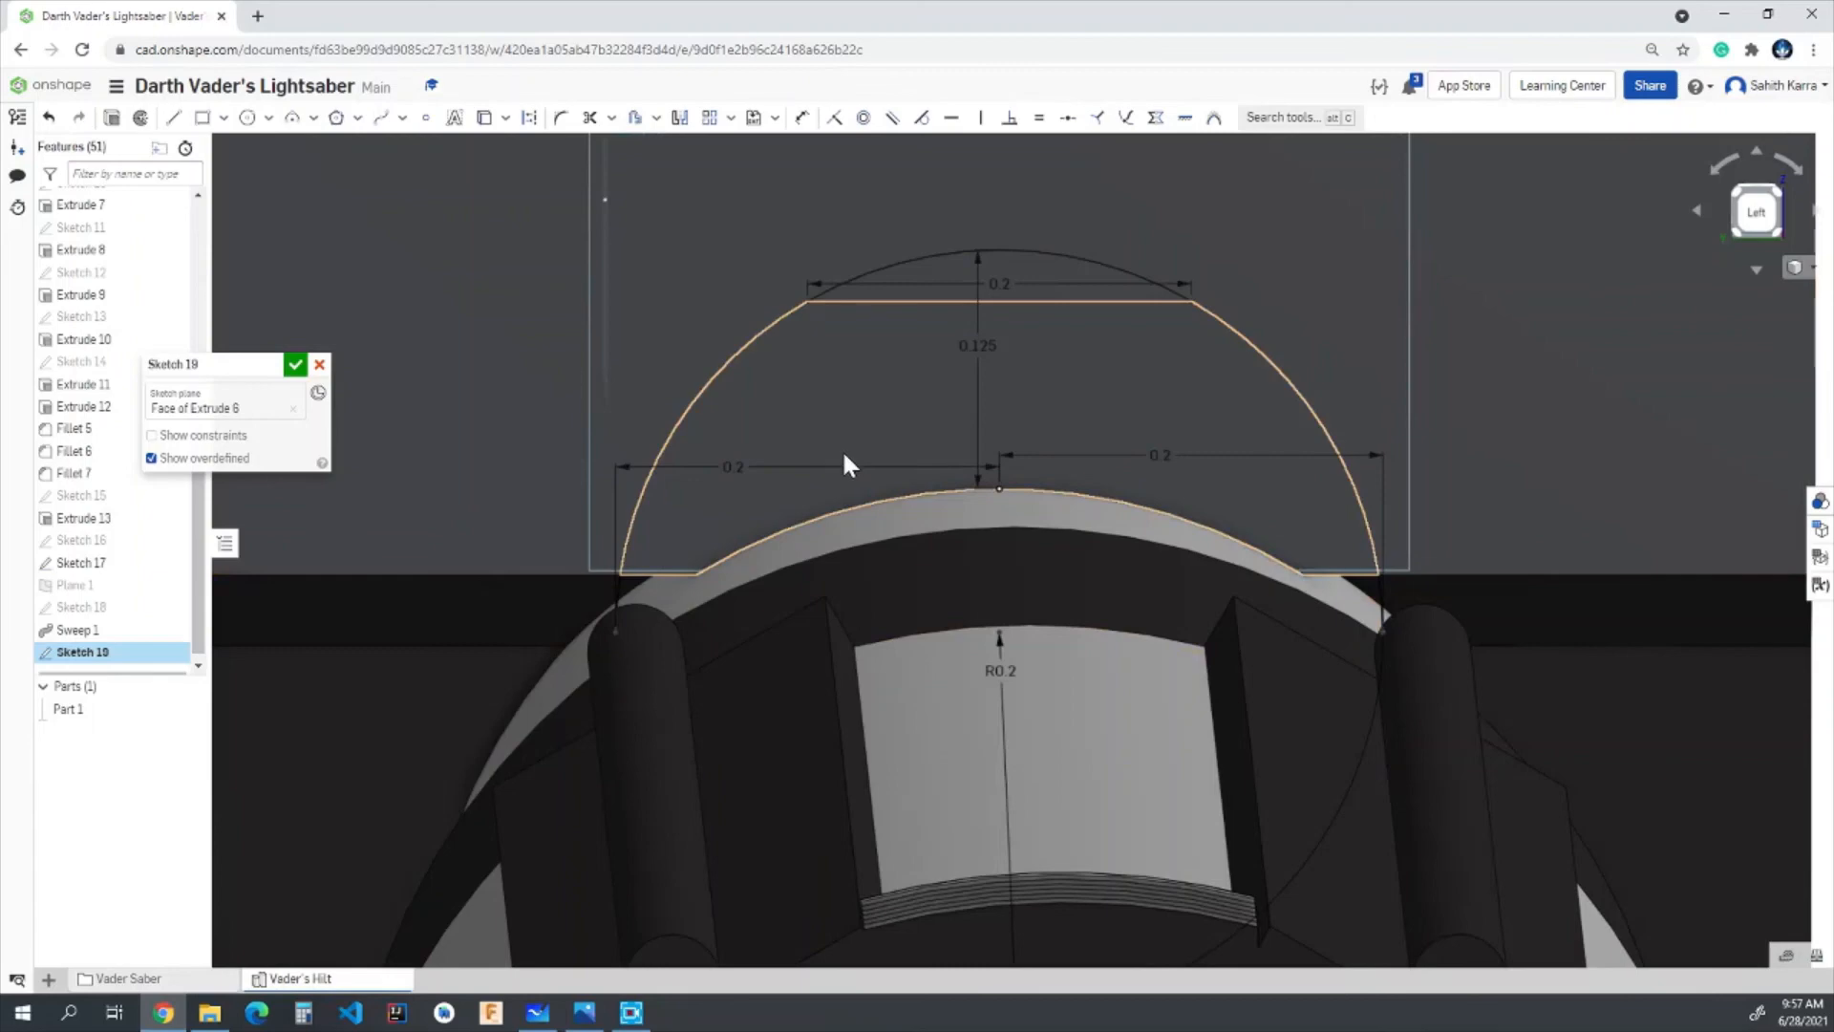
left_click(296, 365)
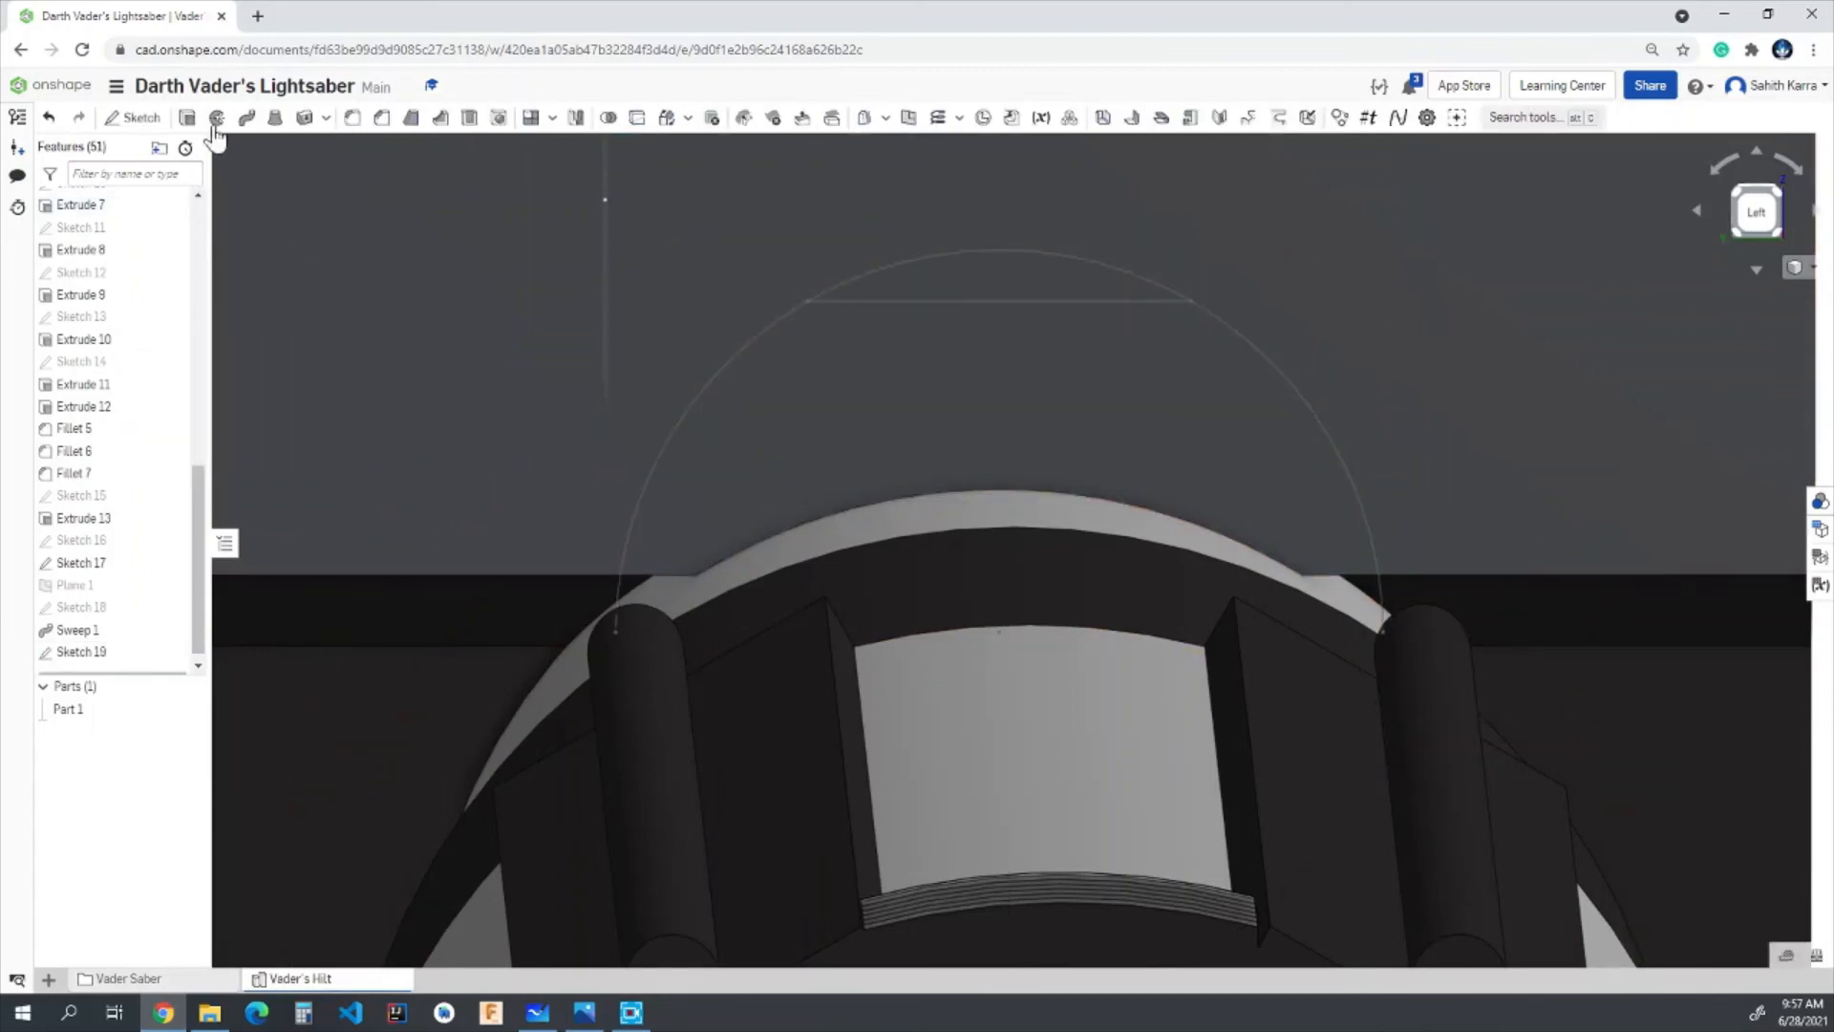
- Extrude the sketch region between the horizontal line and the hilt as a solid added to the part
left_click(188, 117)
left_click(1118, 428)
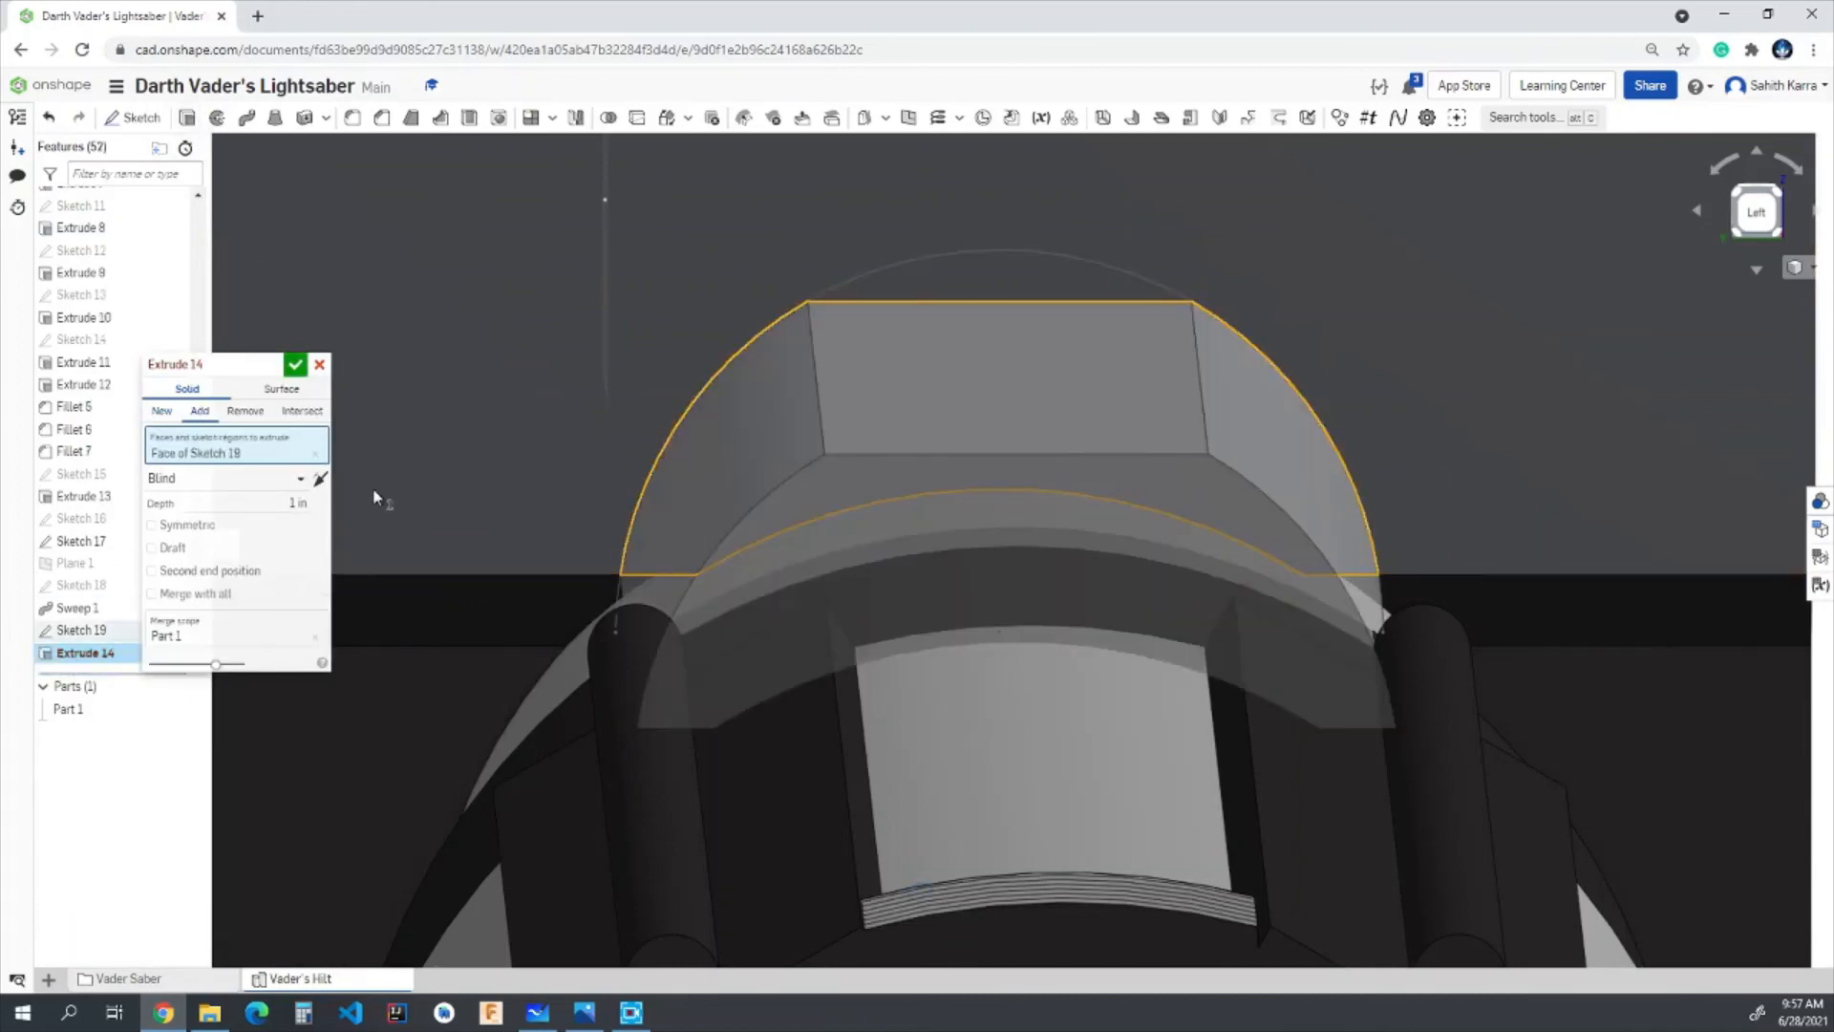
left_click(287, 504)
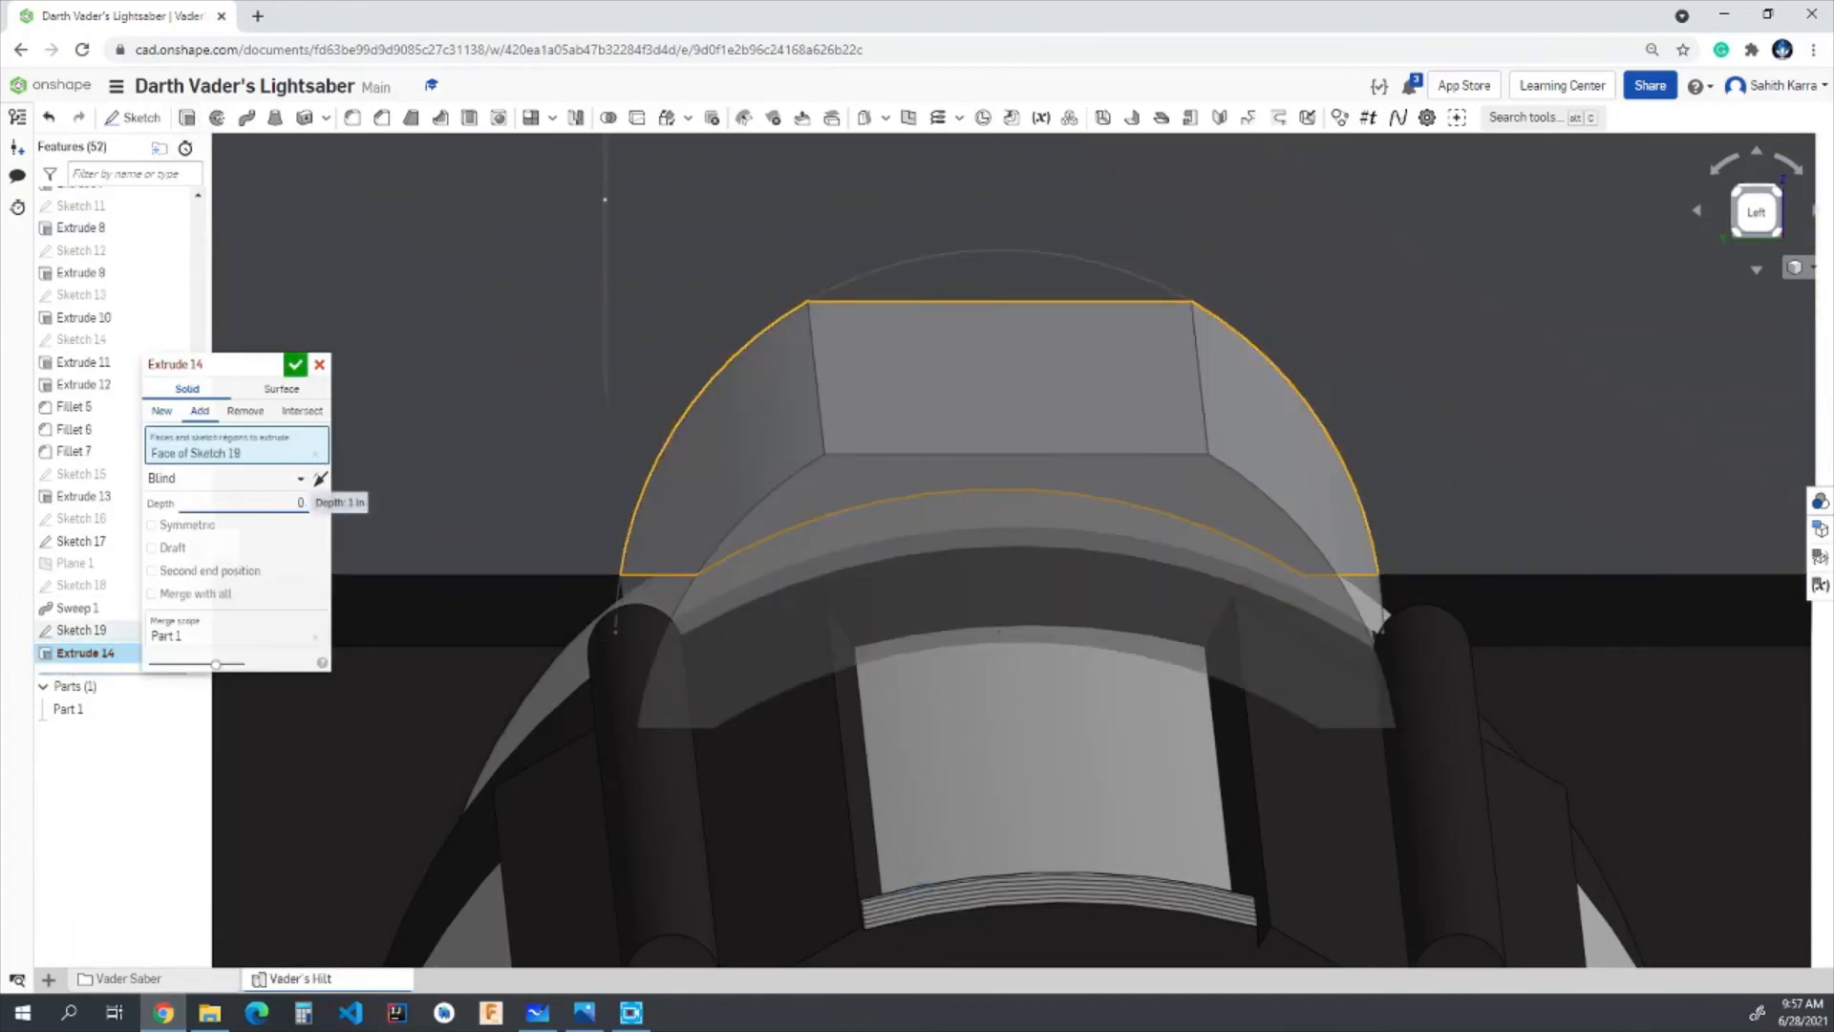
key("Return")
left_click(296, 364)
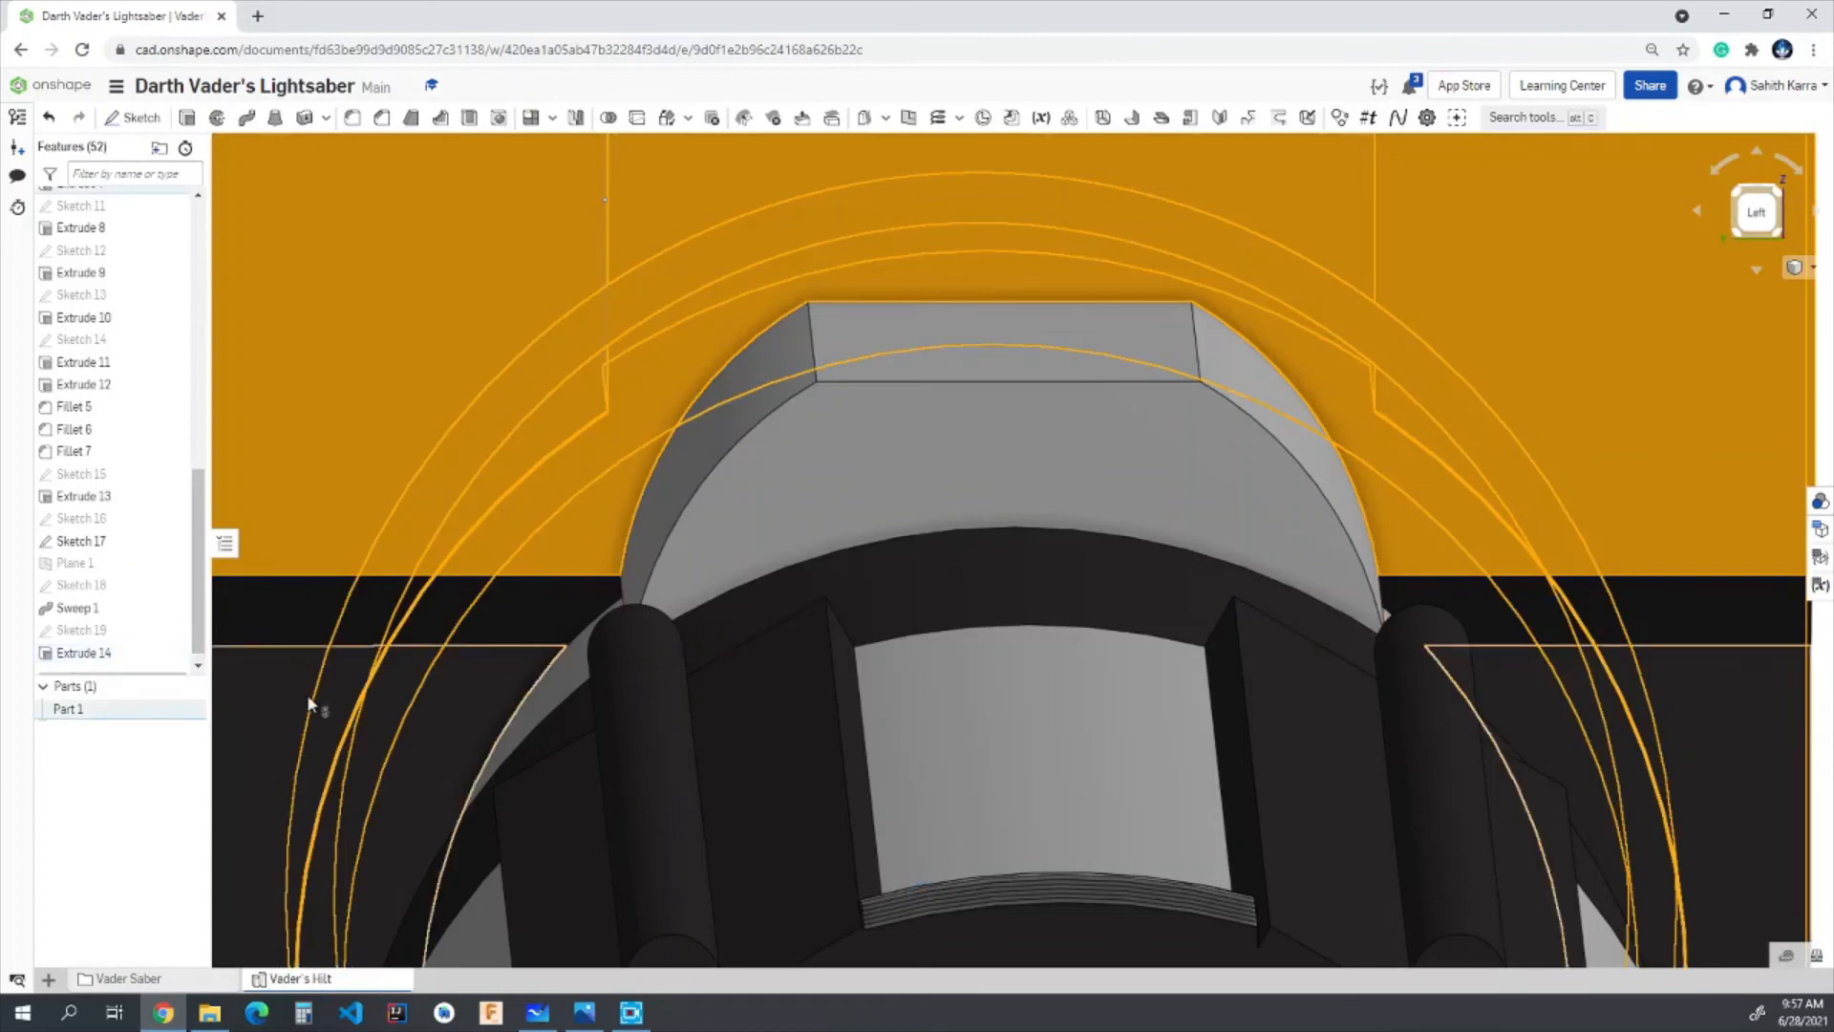
- Apply the dark custom colour 2B2828 to the newly extruded block
right_click(107, 655)
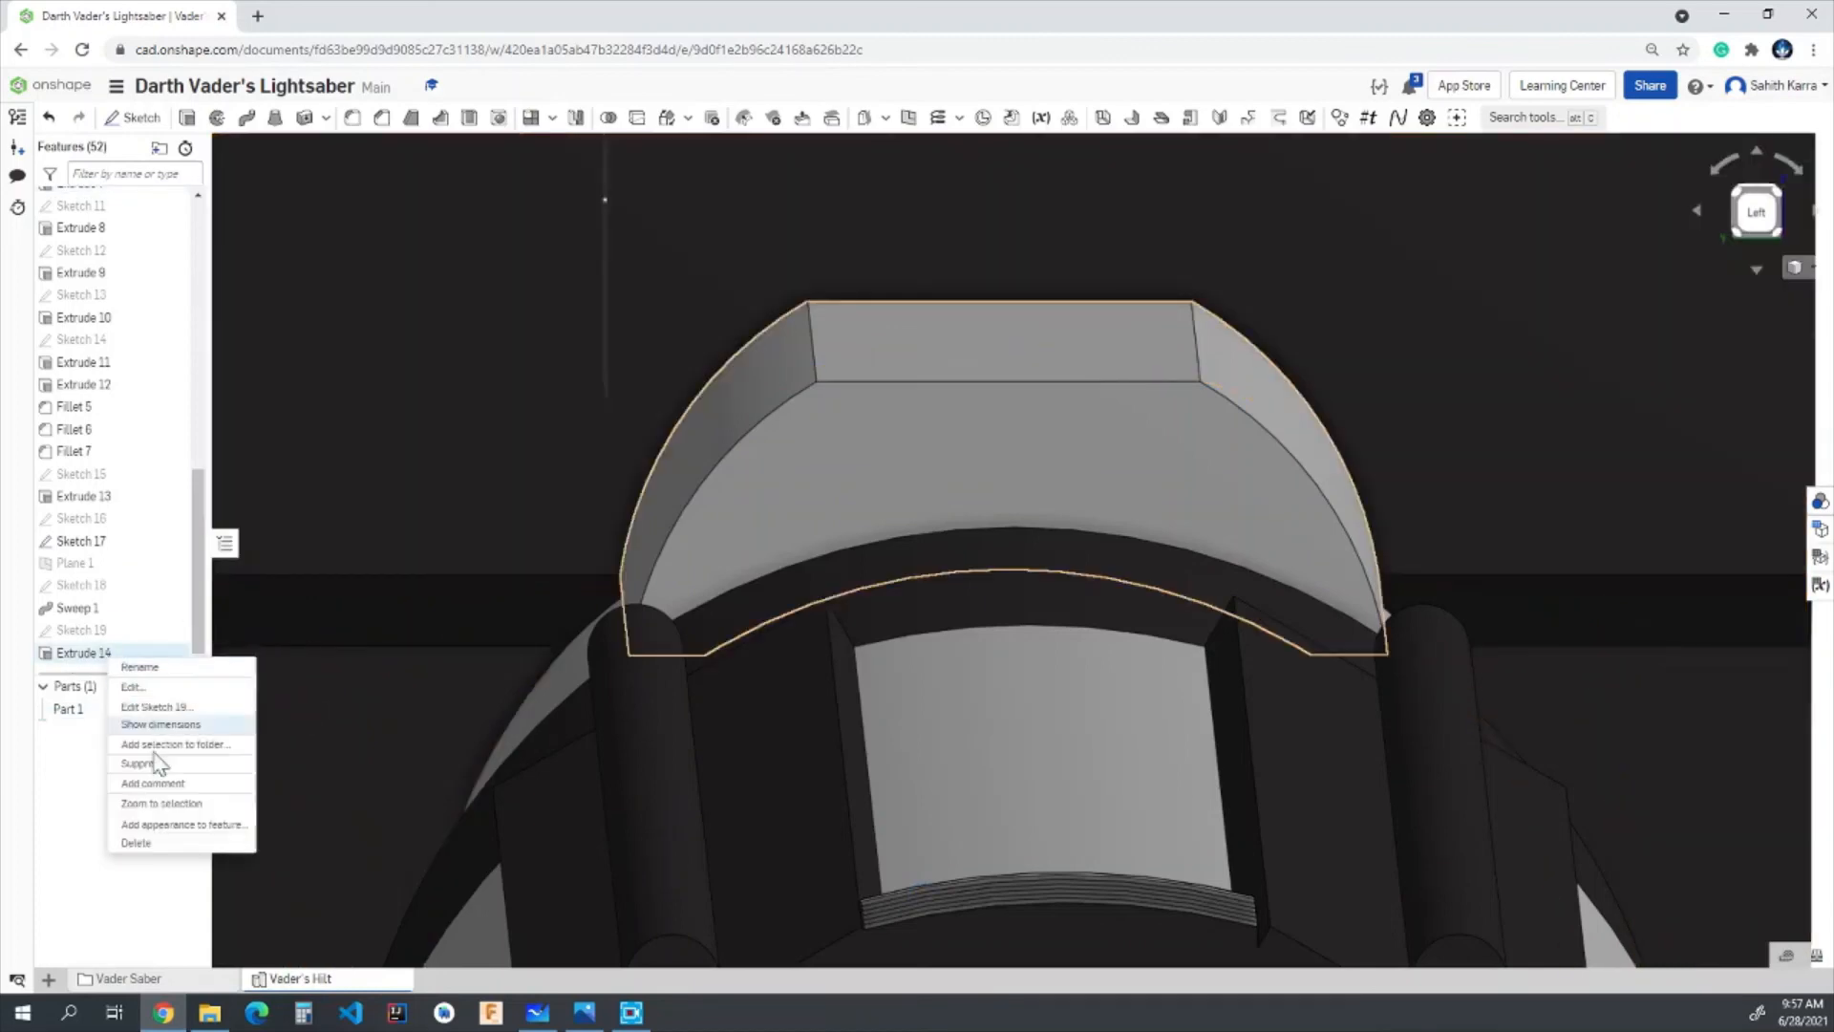
left_click(172, 827)
left_click(283, 921)
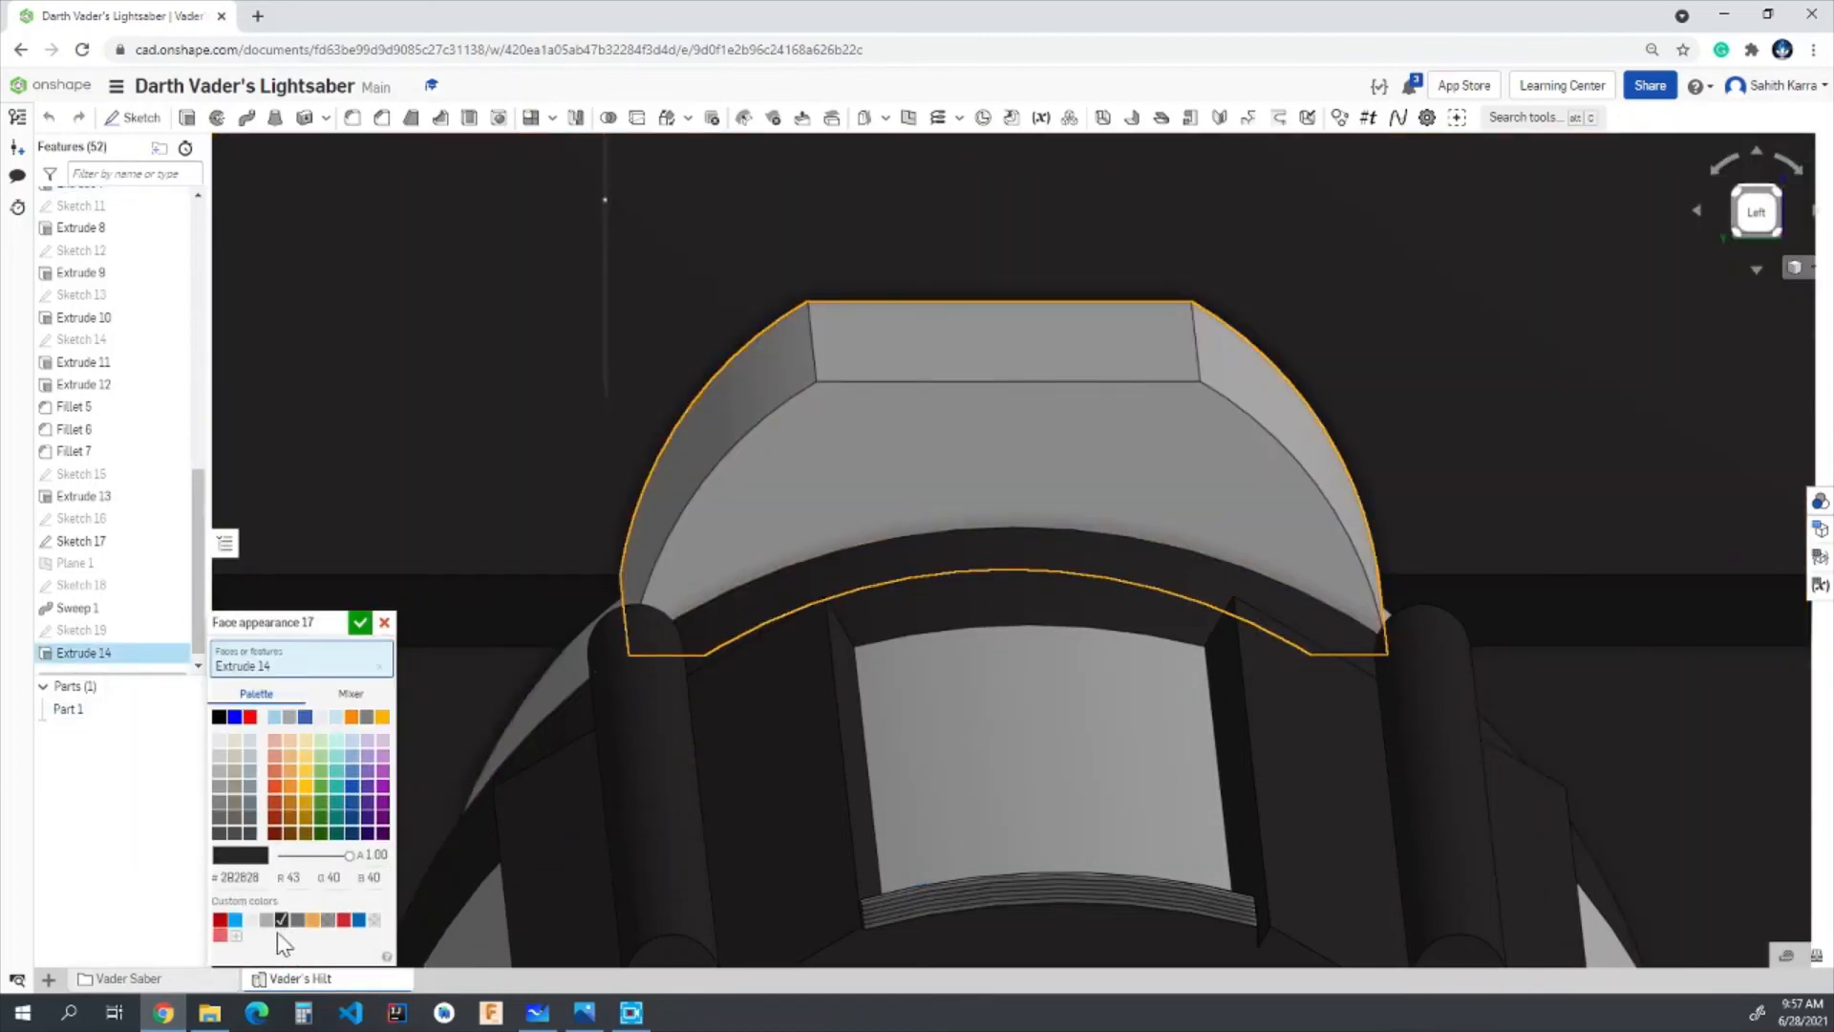
left_click(361, 623)
- Start a sketch on the new block's flat top face and draw two concentric circles, about 0.09 and 0.14 in across, near its free end
right_click_drag(841, 451, 876, 361)
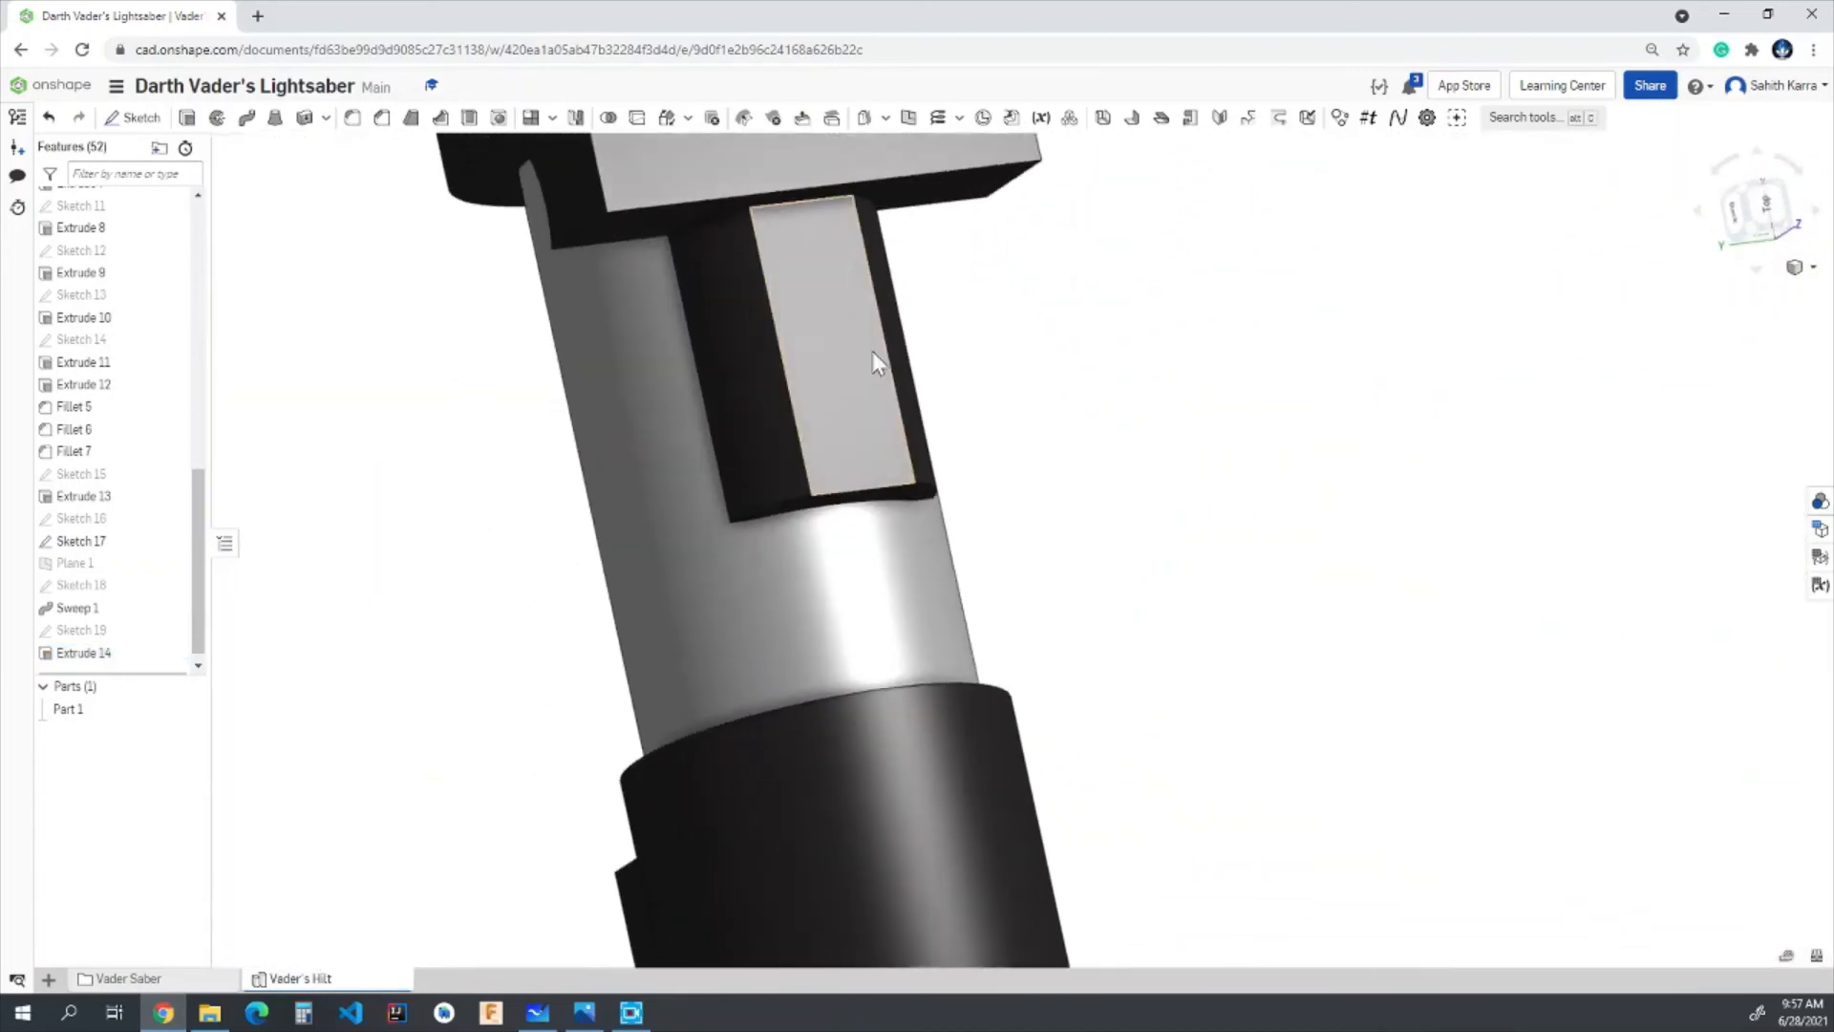
right_click_drag(1188, 327, 1215, 411)
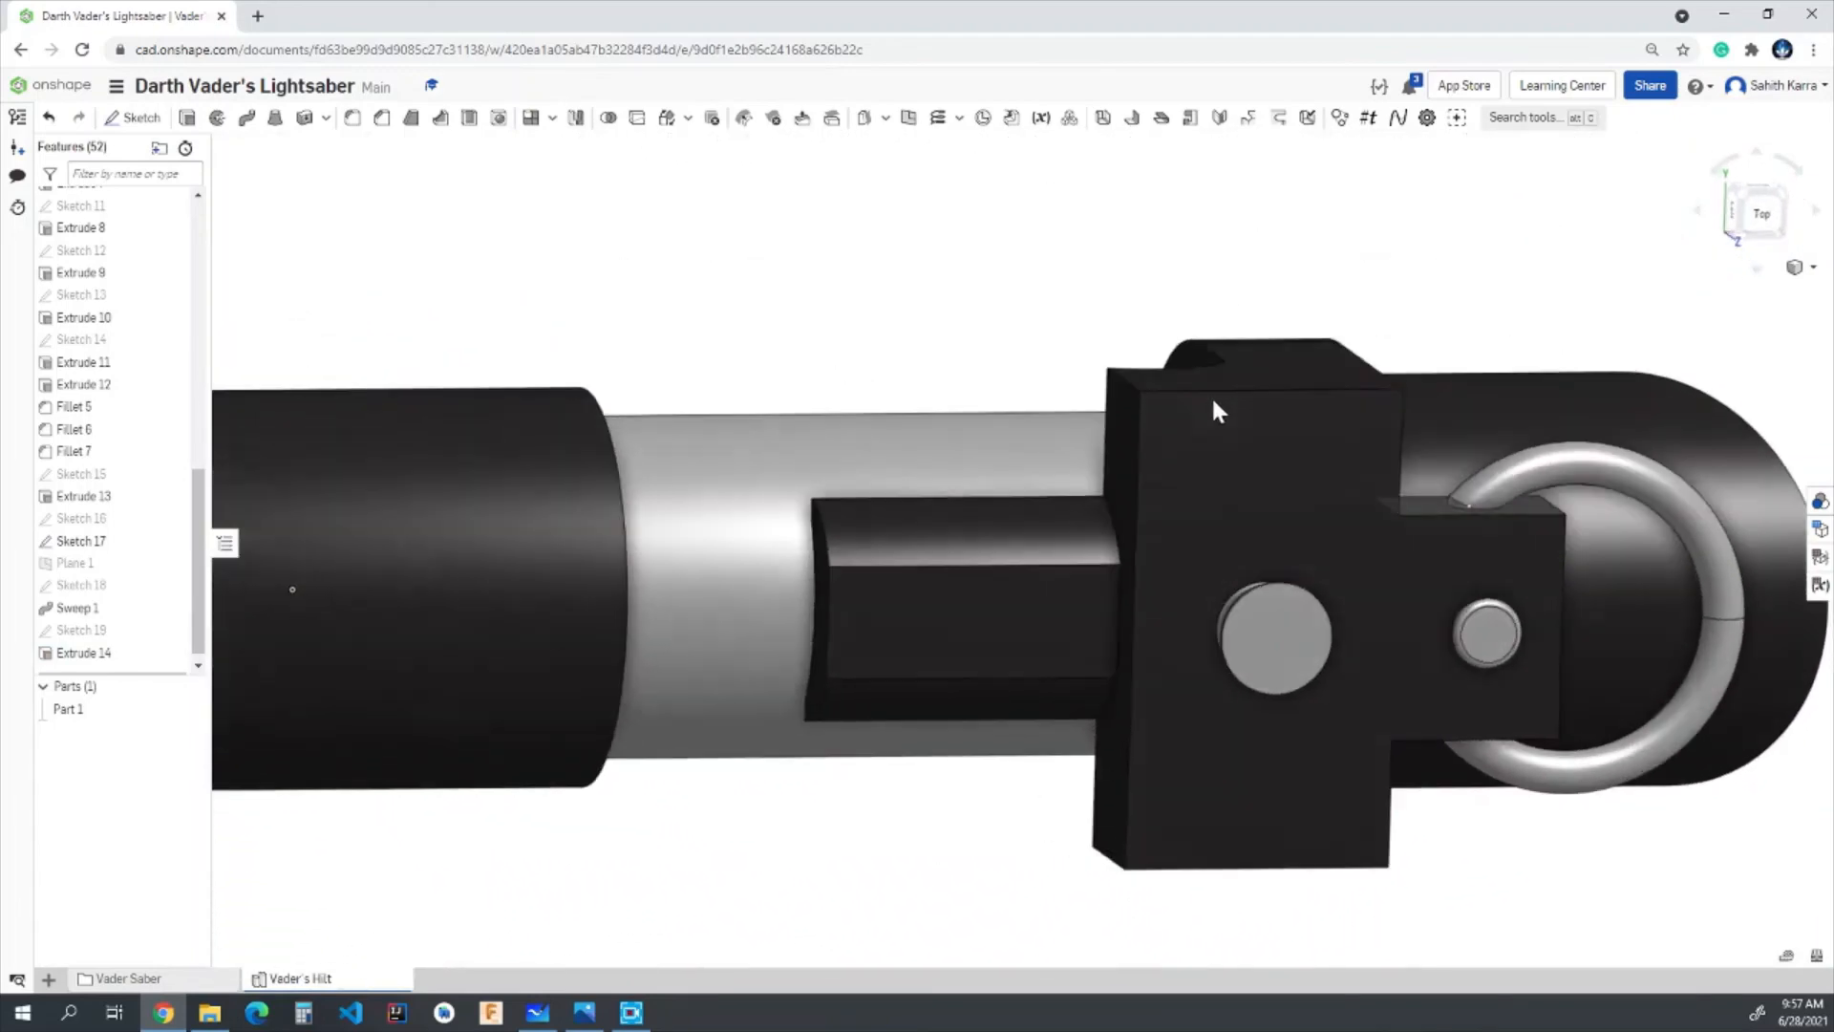
left_click(1764, 229)
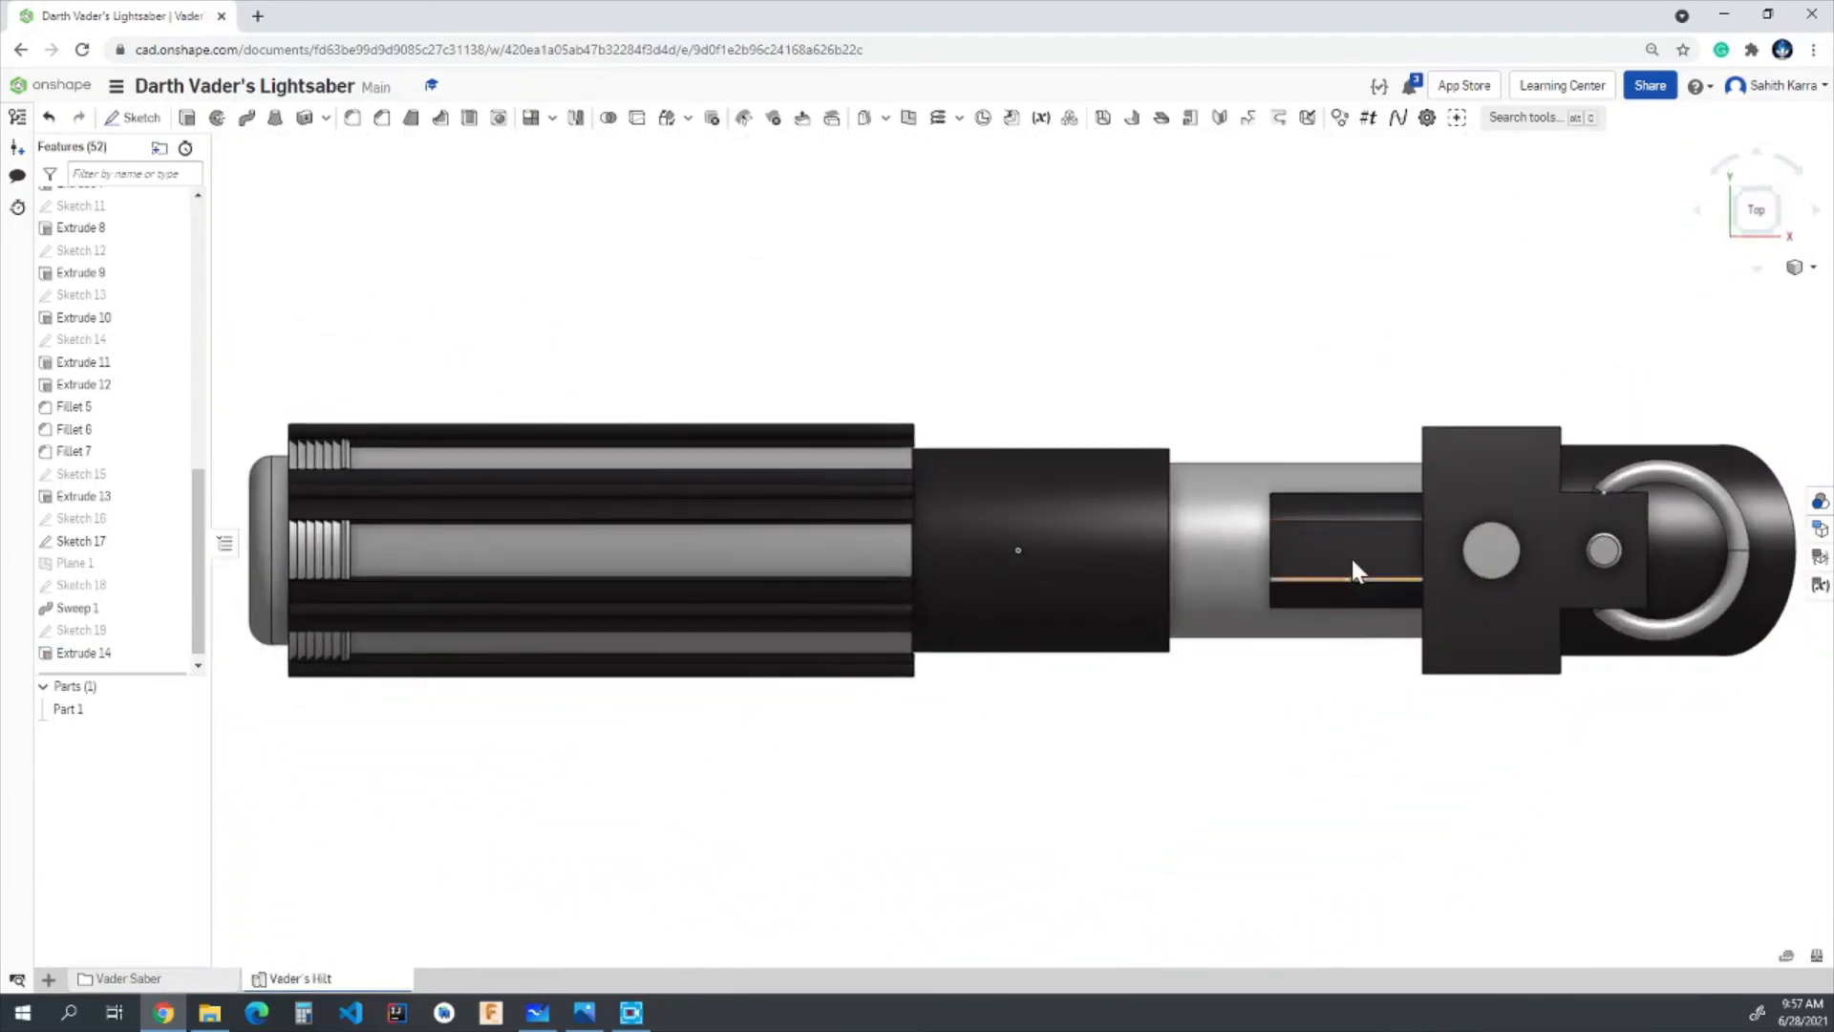
scroll(1450, 578, "up", 5)
scroll(1630, 526, "up", 5)
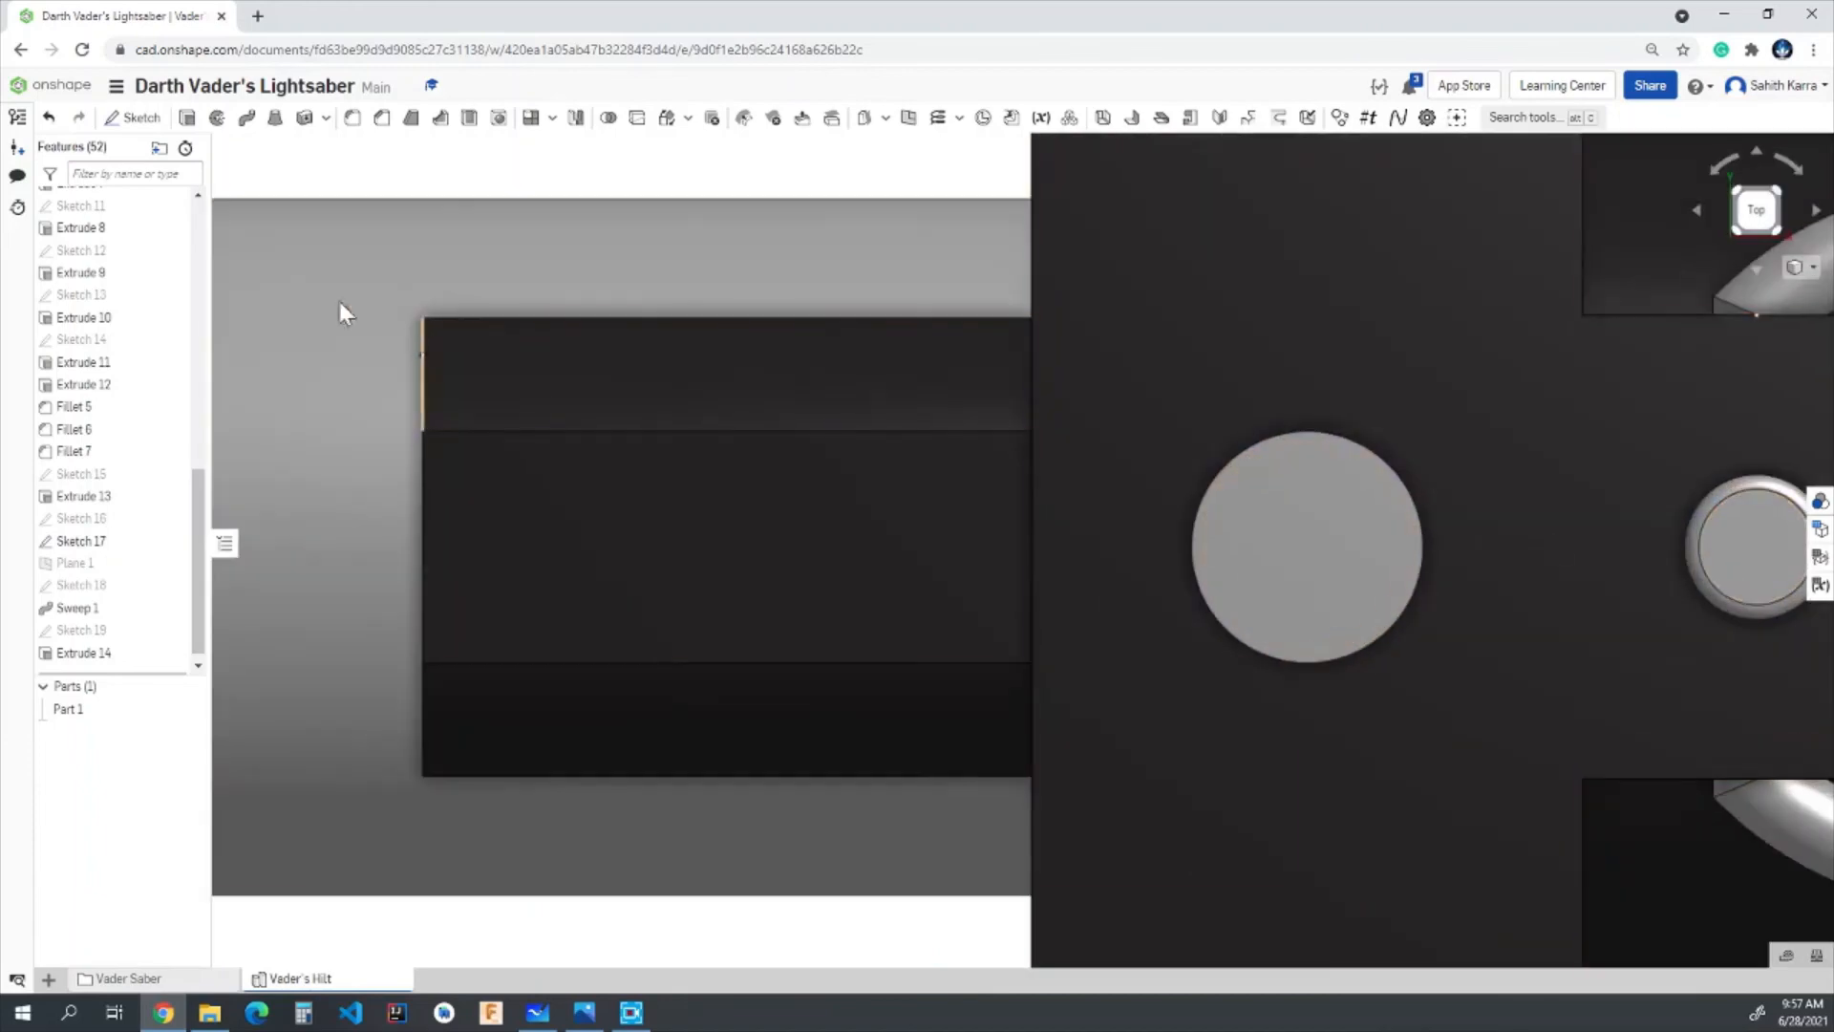
left_click(127, 137)
left_click(531, 516)
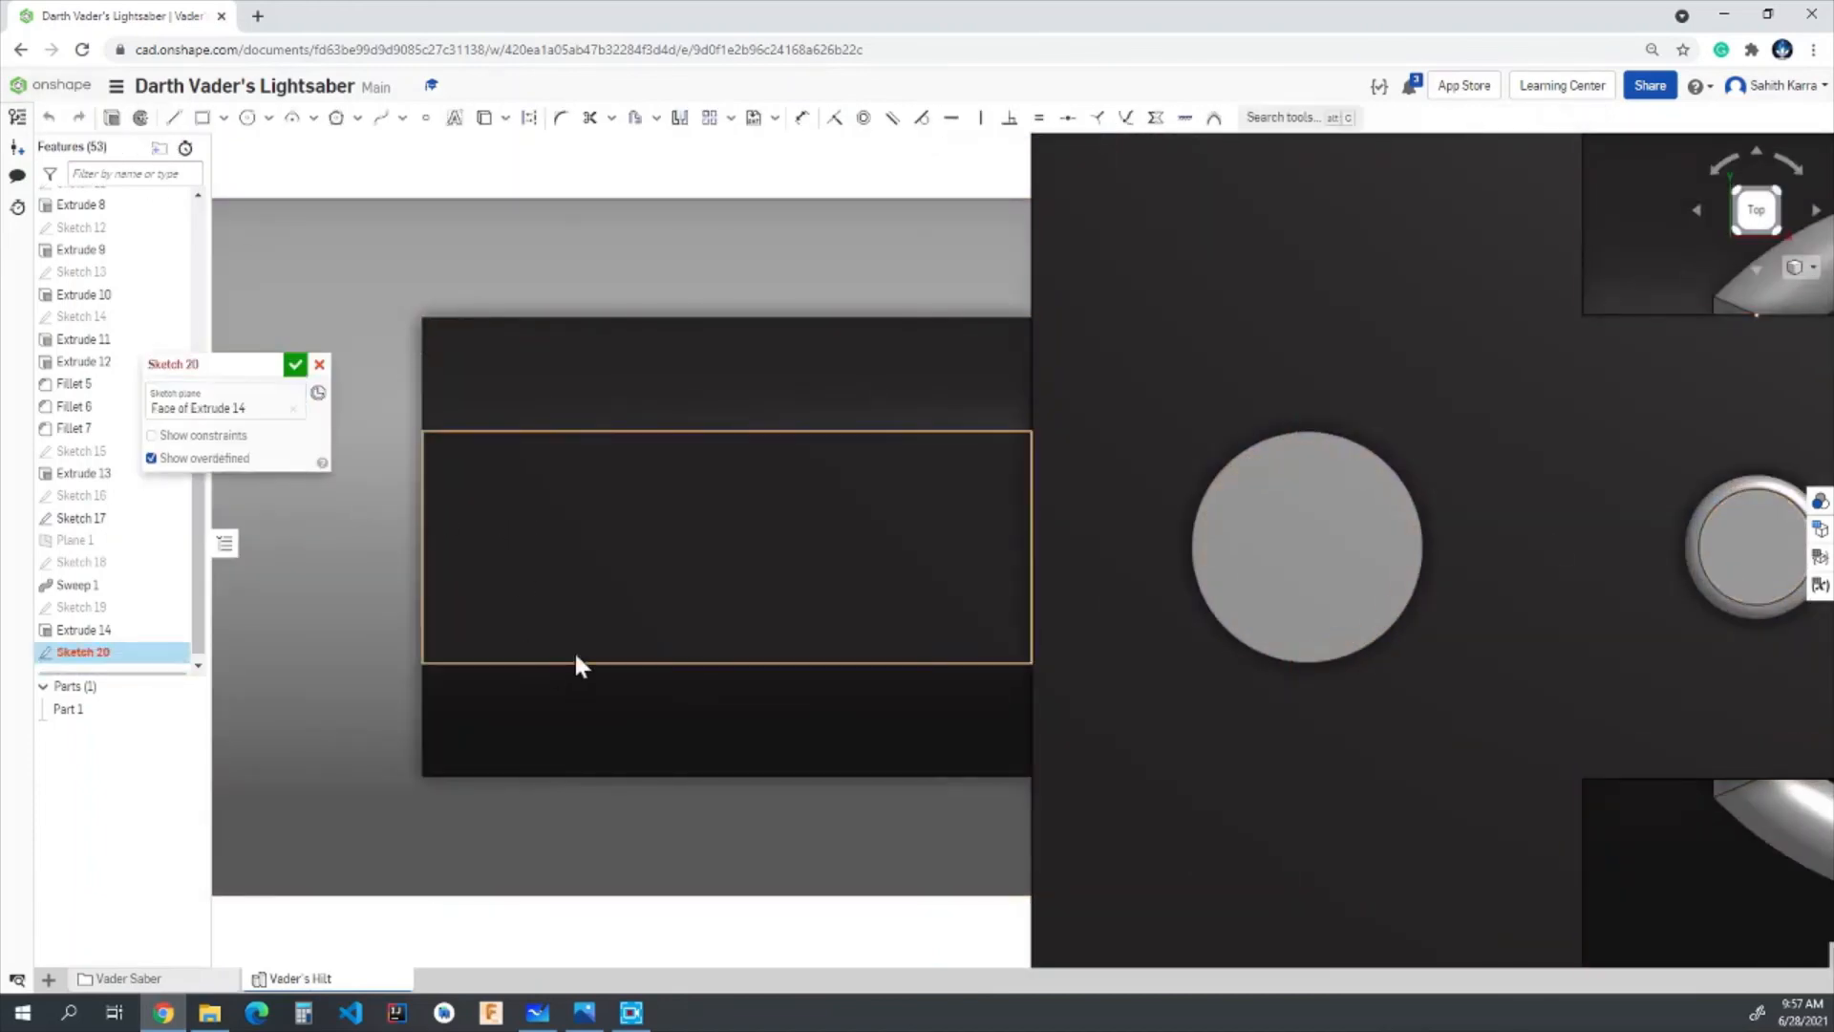
left_click(526, 545)
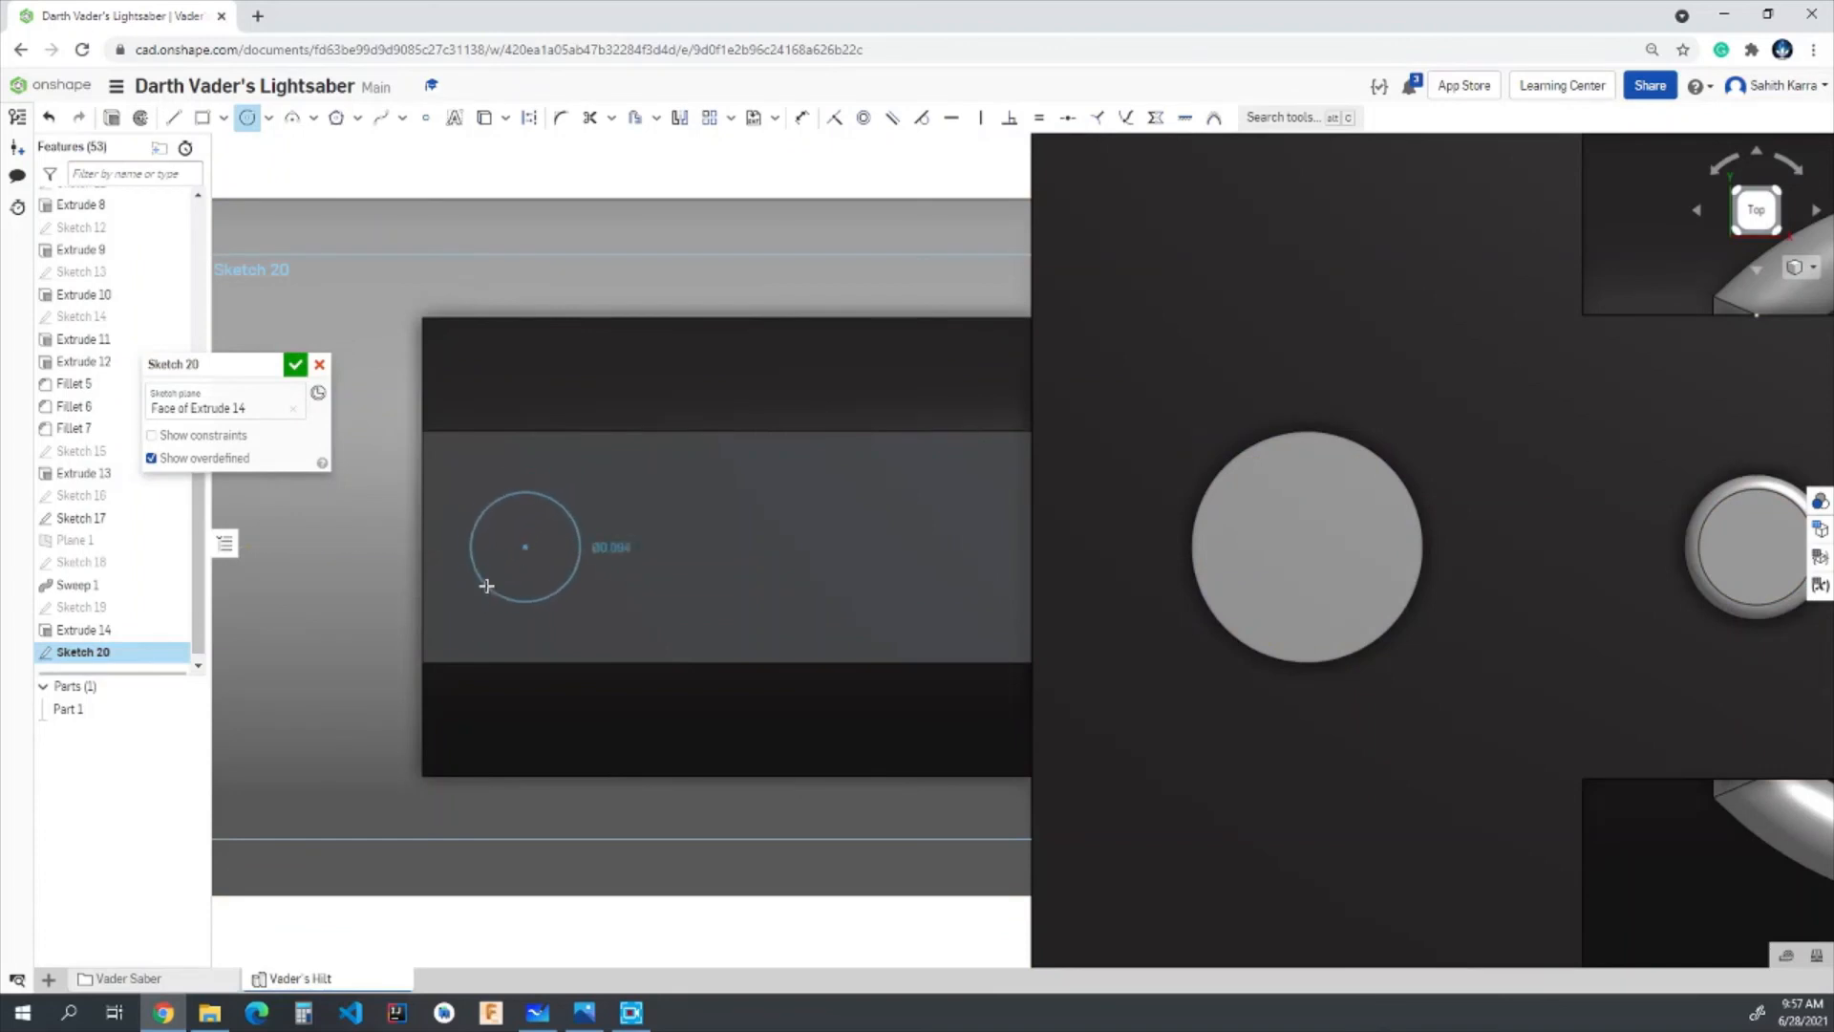
left_click(483, 585)
left_click(526, 546)
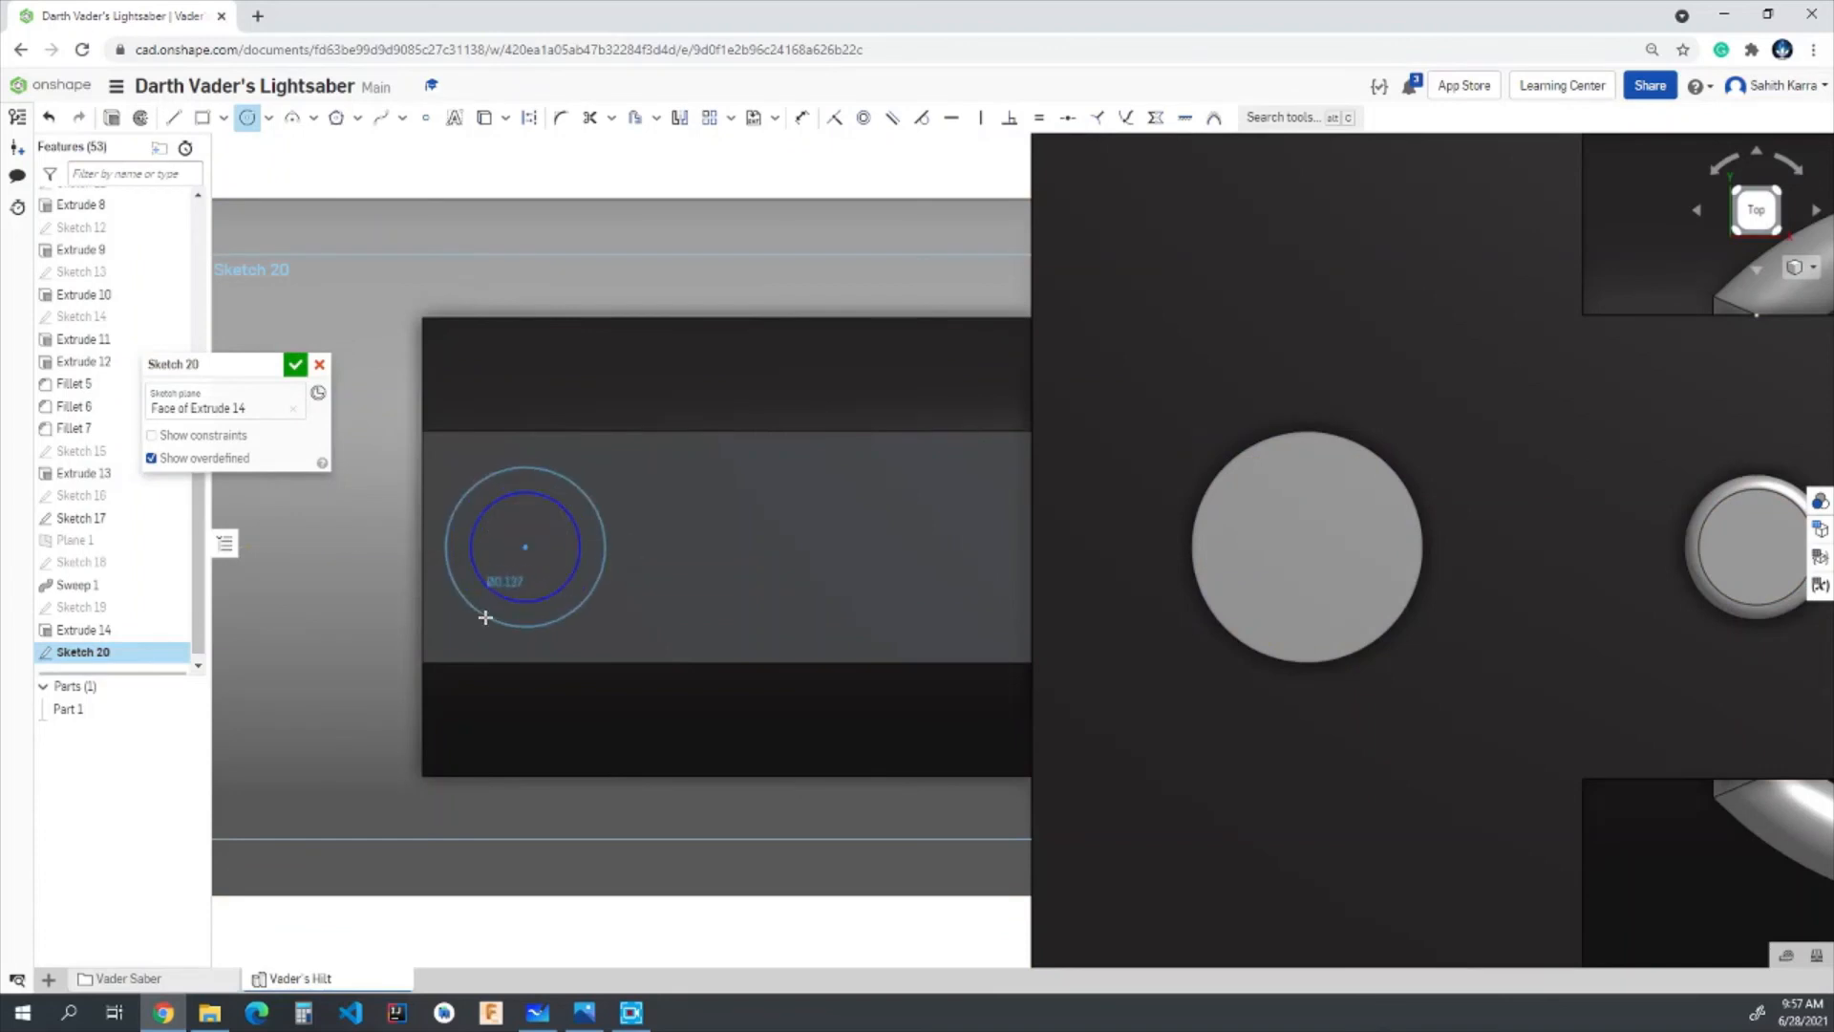
left_click(485, 617)
key("Escape")
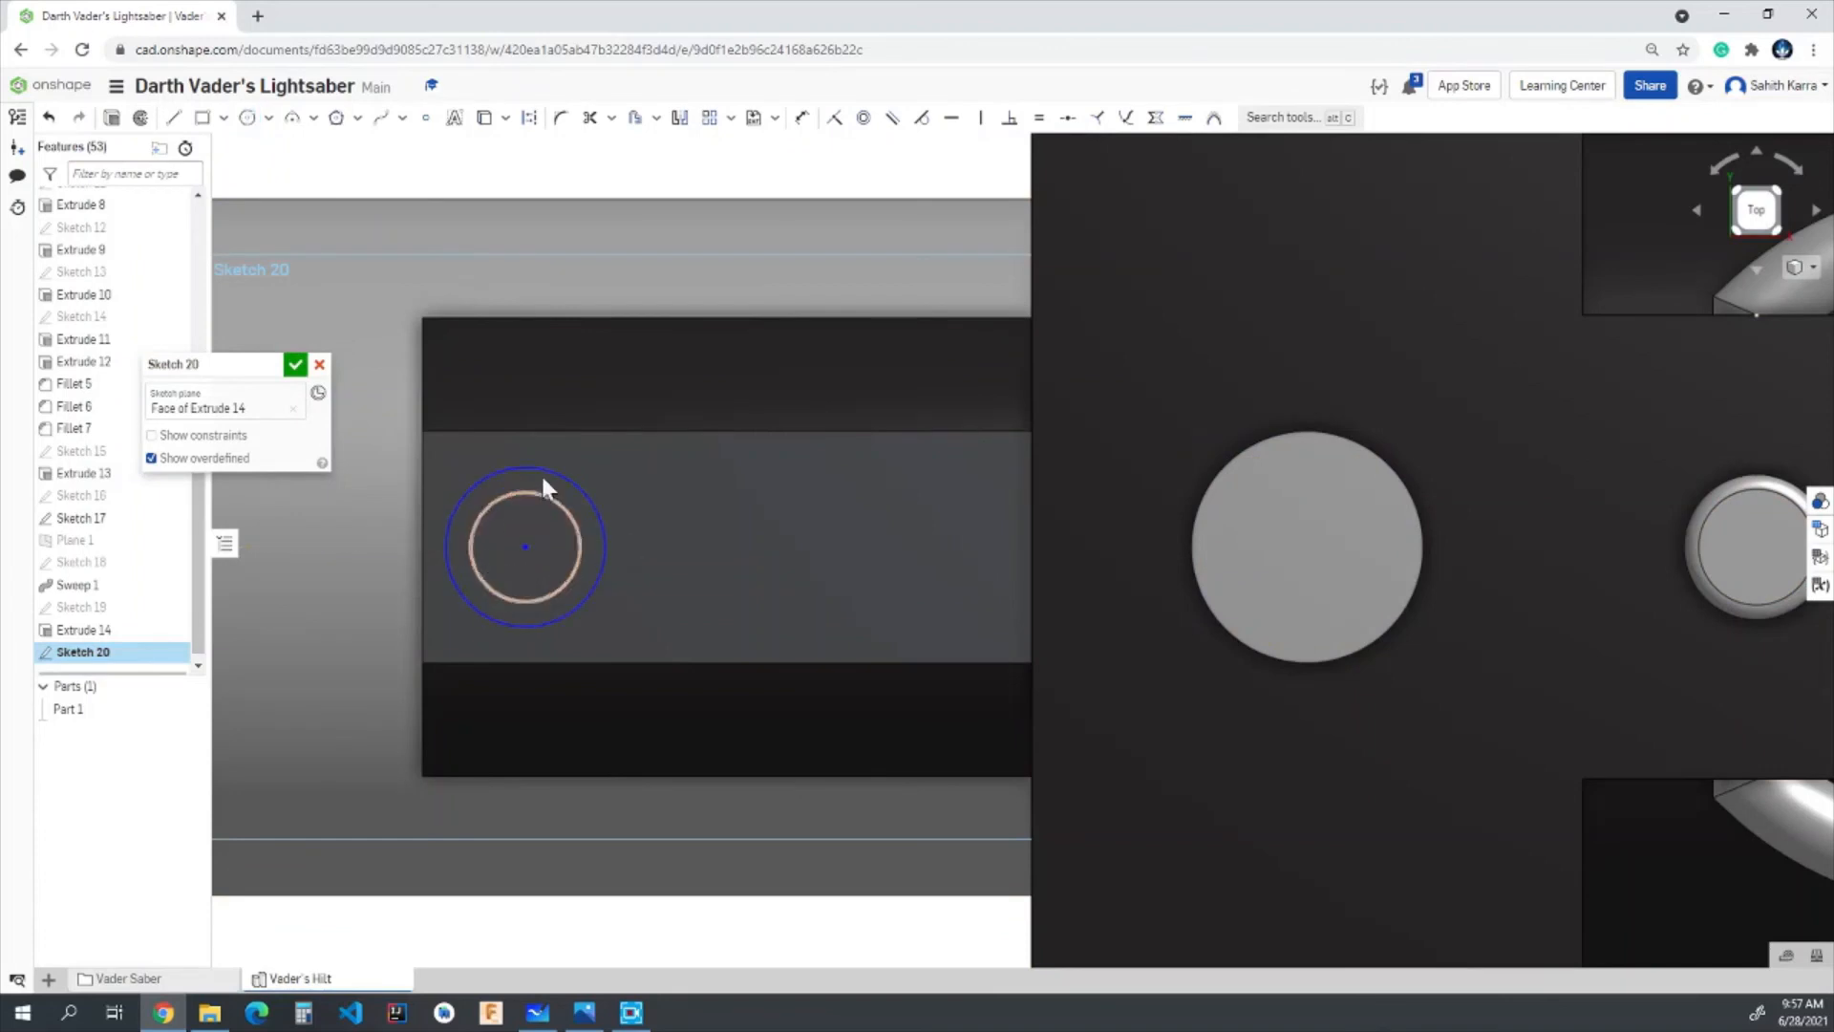
- Dimension the circles' centre 0.12 in from the midpoint of the face's end edge
key("u")
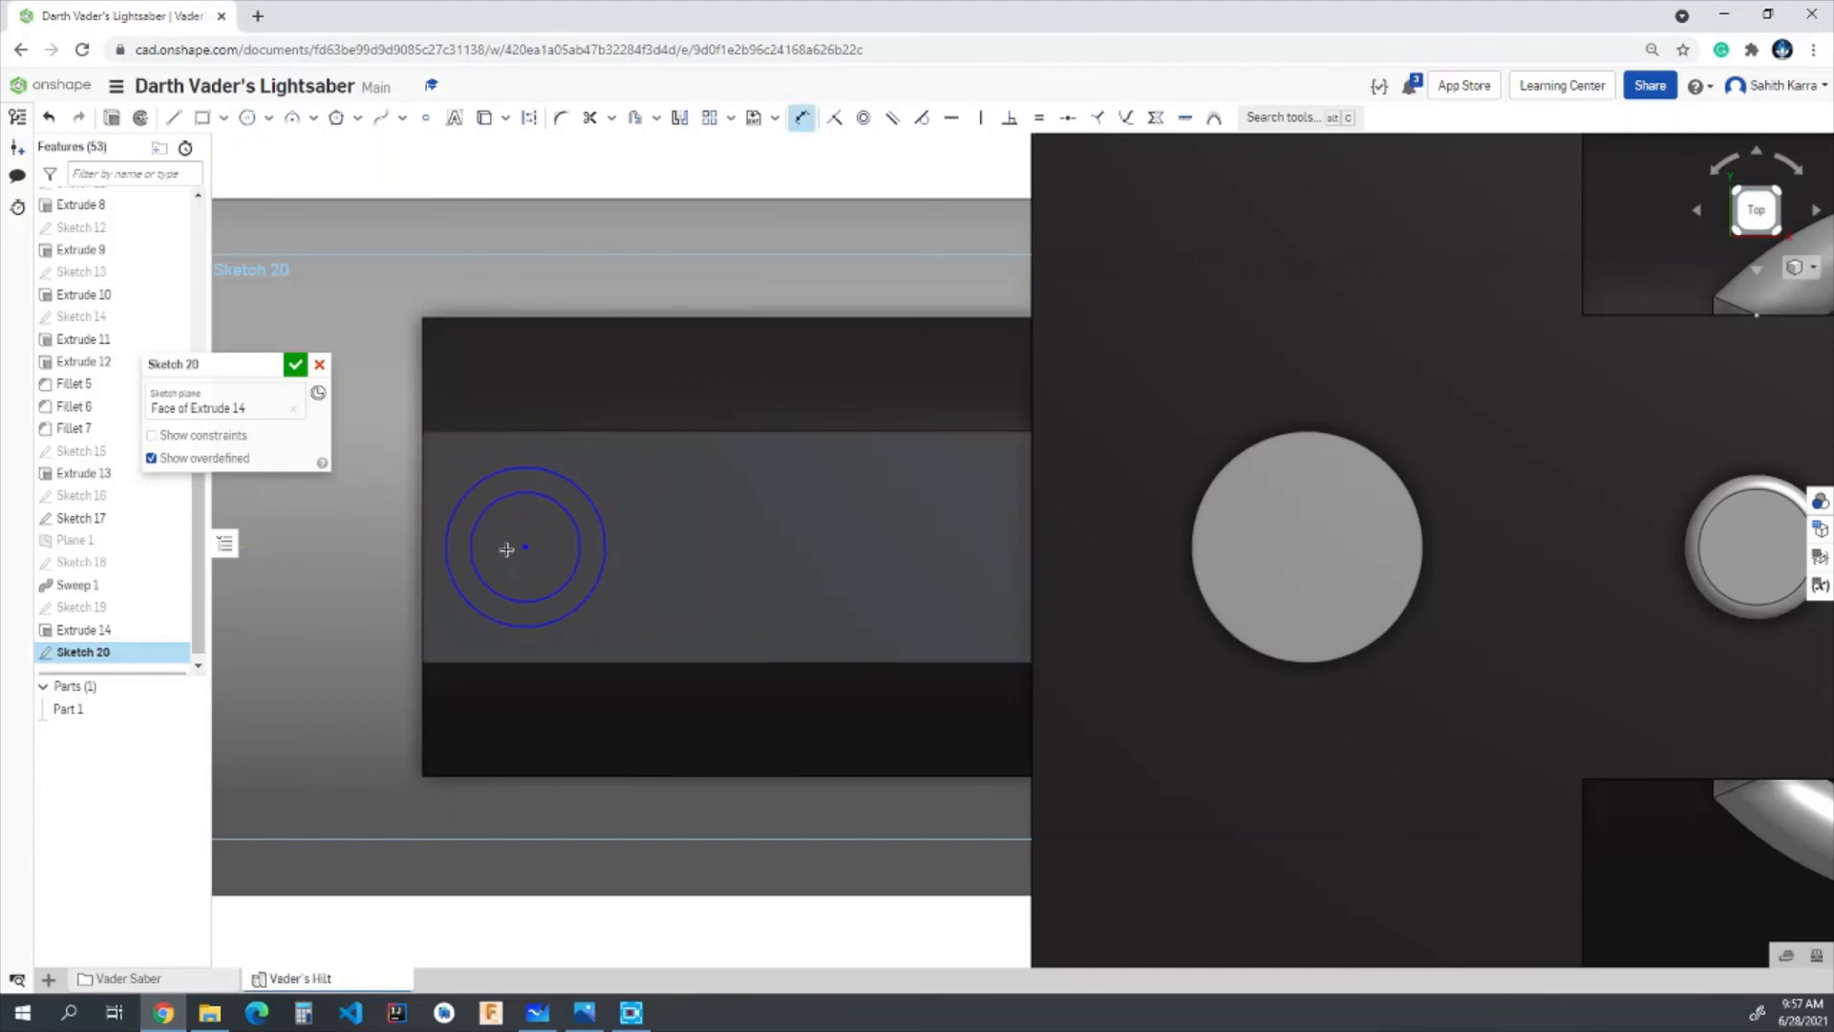
left_click(423, 547)
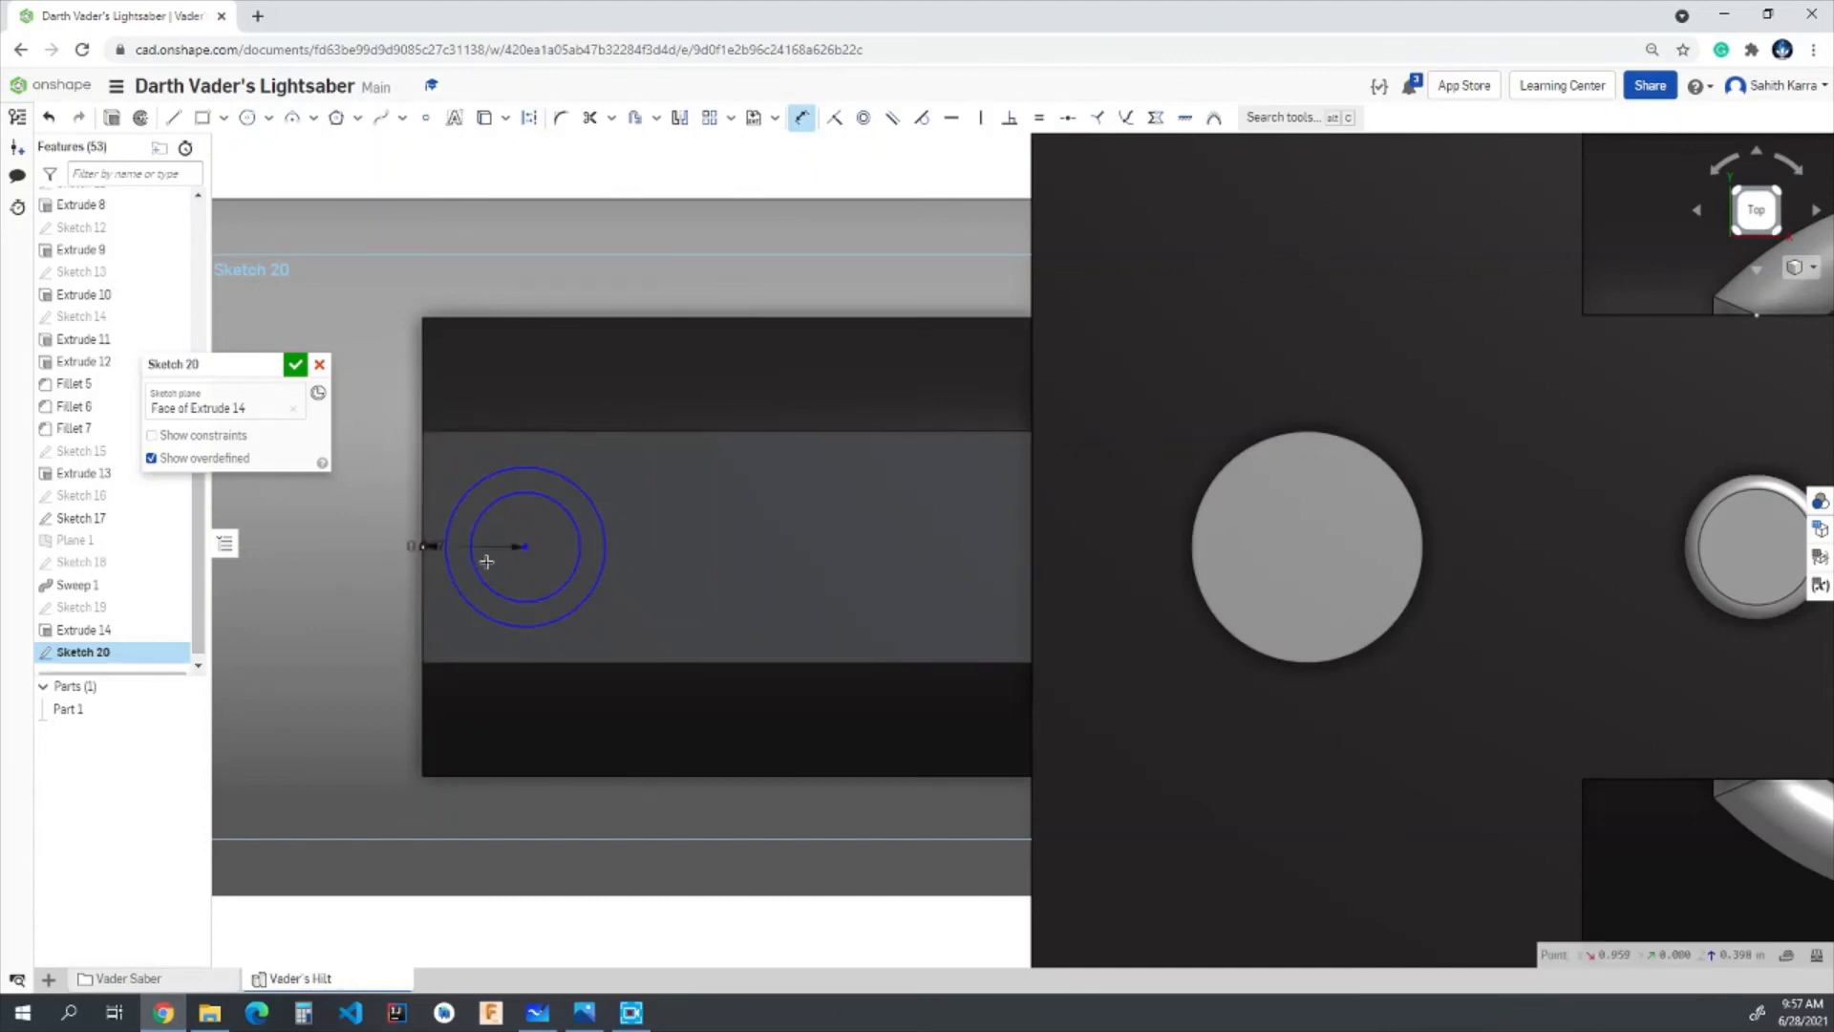
left_click(489, 561)
type("0.12")
key("Return")
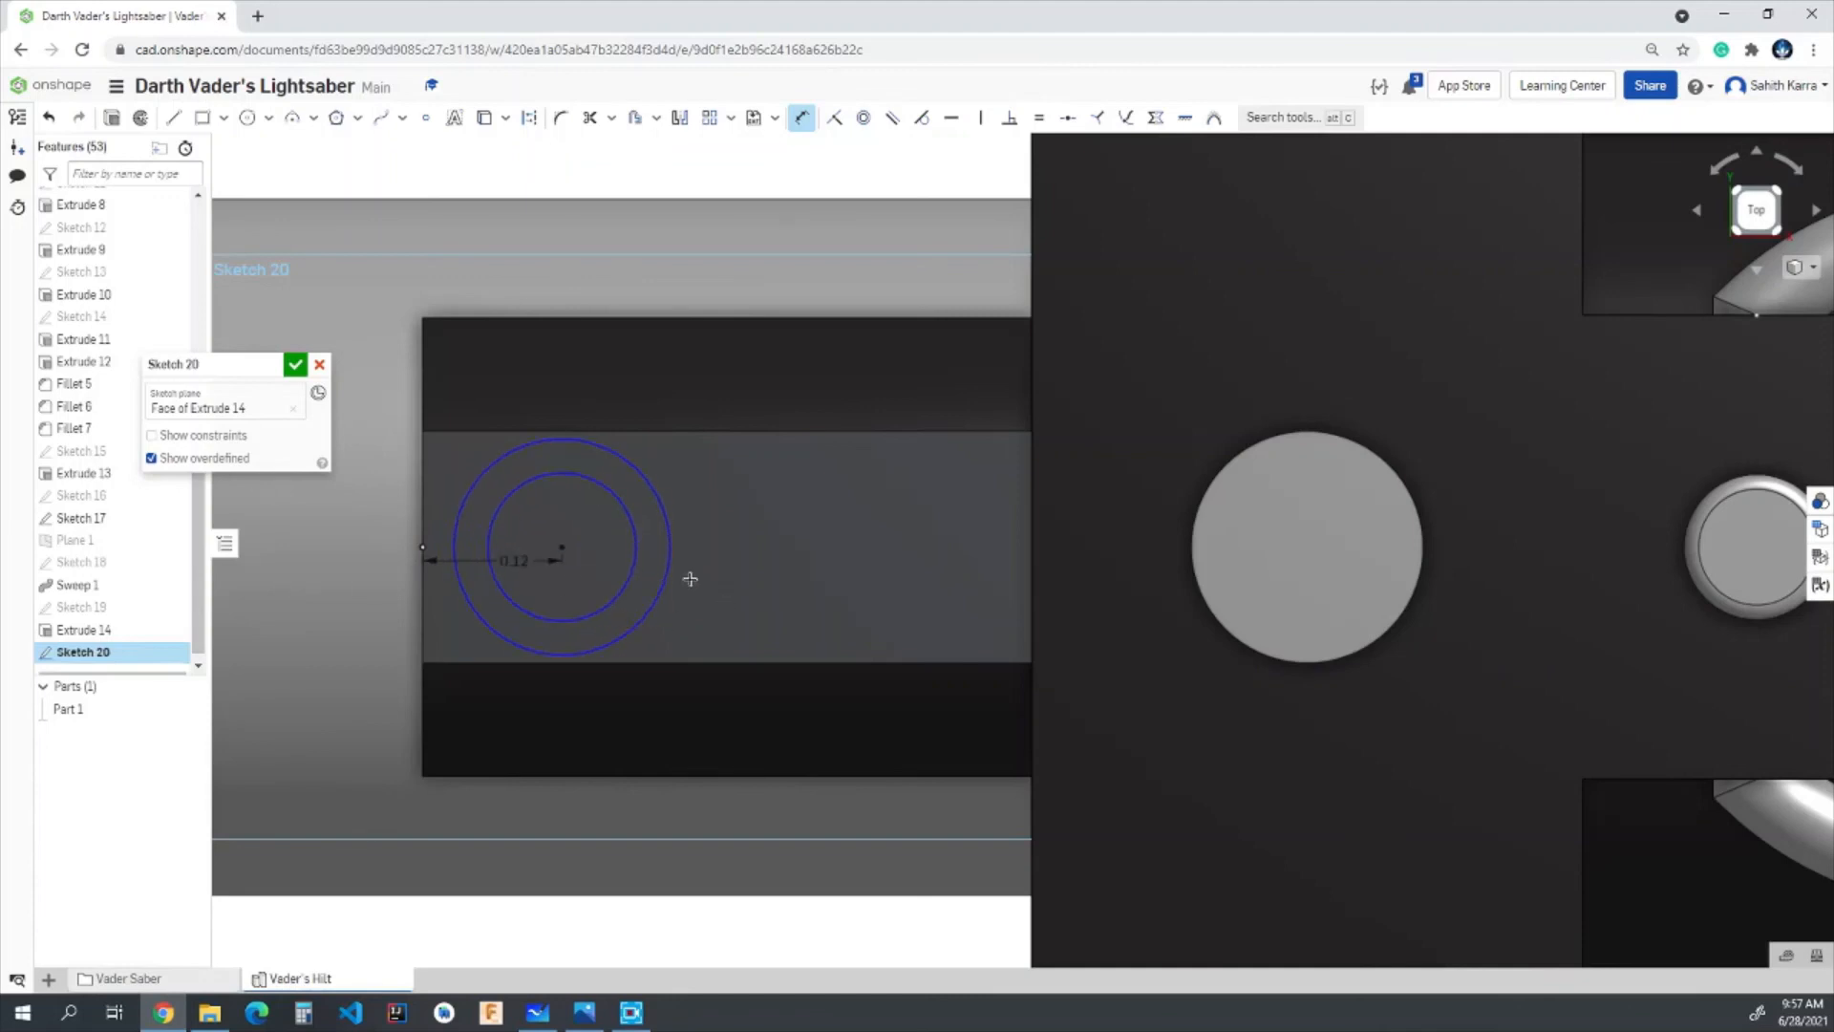
- Dimension the inner circle's diameter to 0.125 in and the outer circle's to 0.175 in, and finish the sketch
left_click(632, 572)
left_click(701, 519)
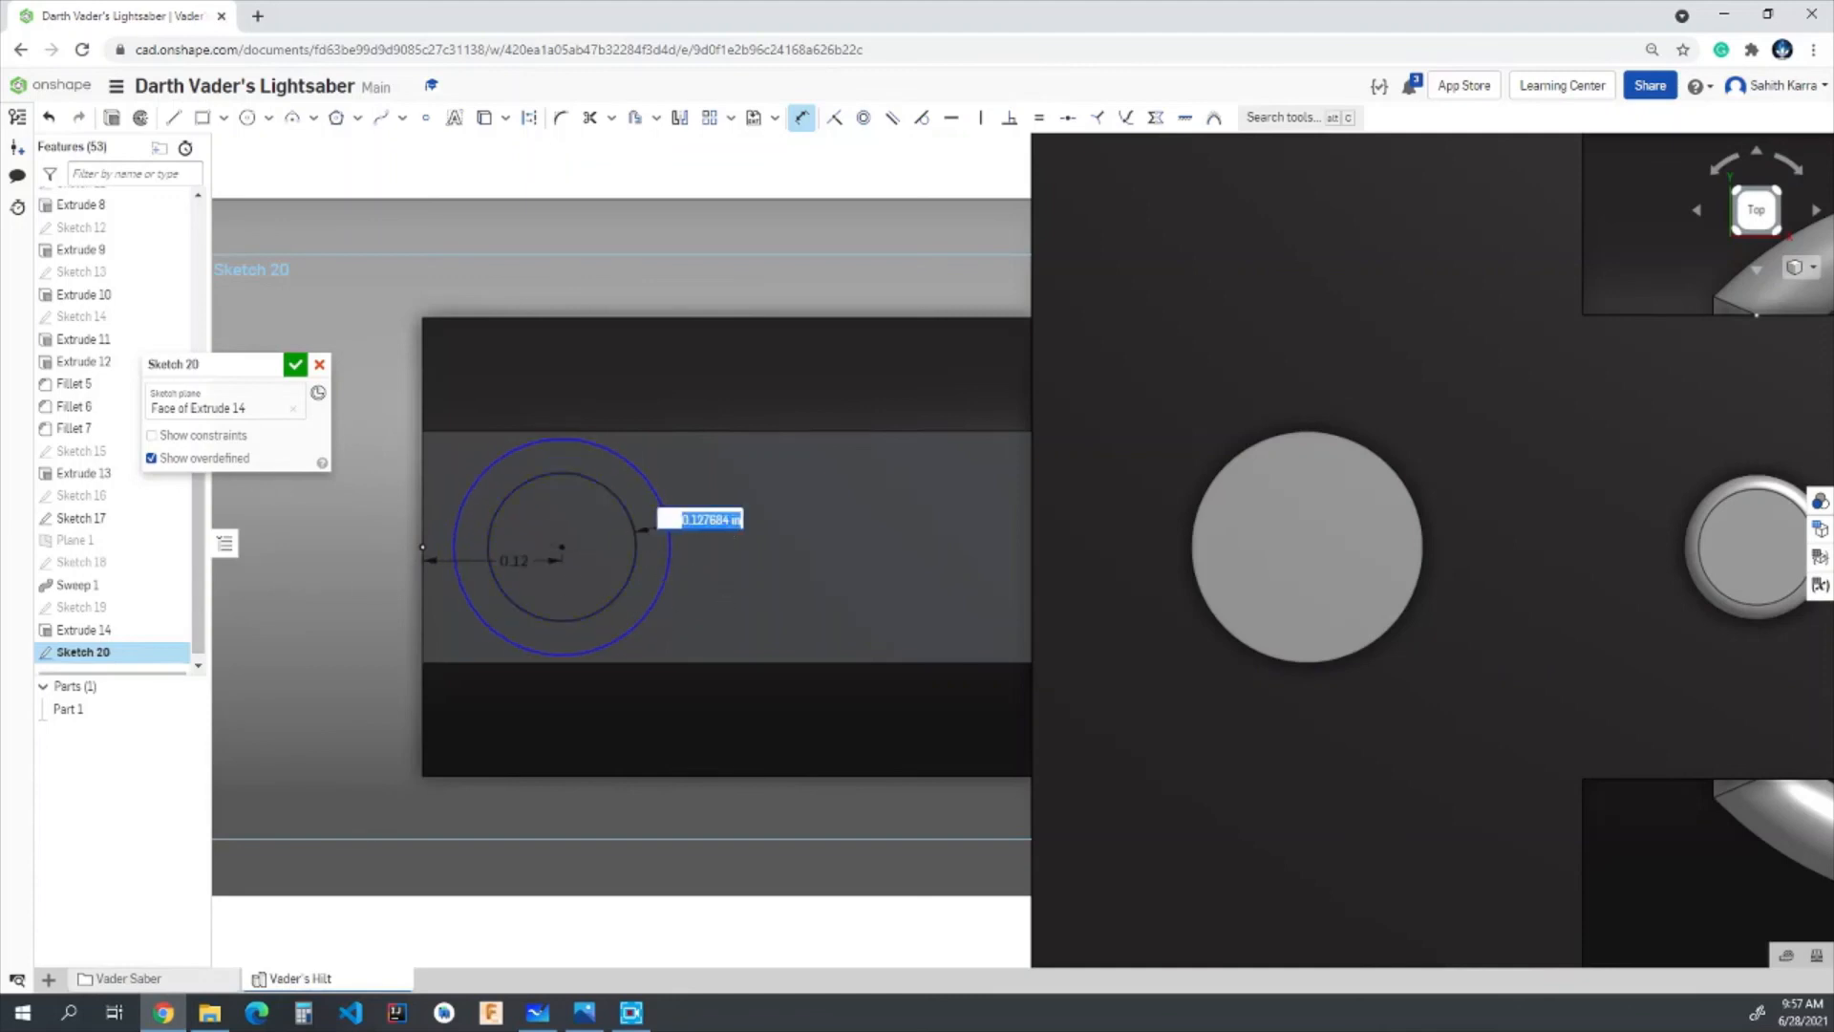
type("0.125")
key("Return")
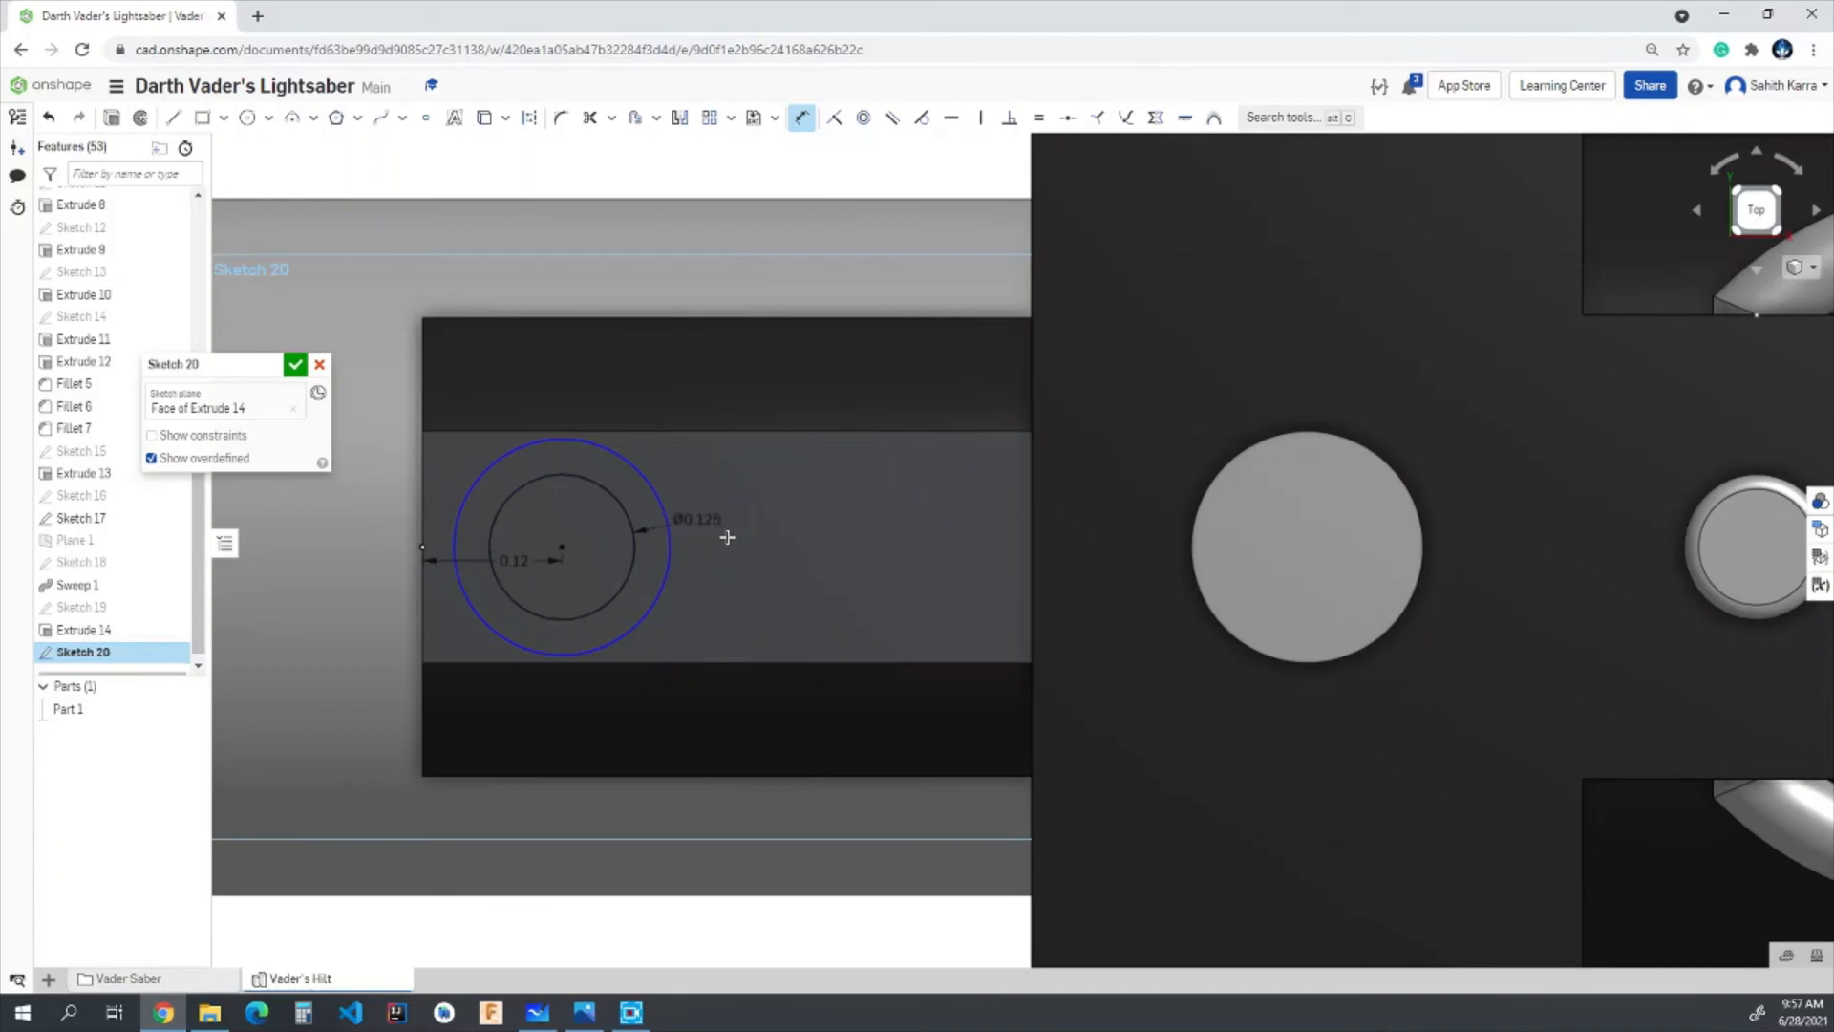
left_click(673, 552)
left_click(765, 551)
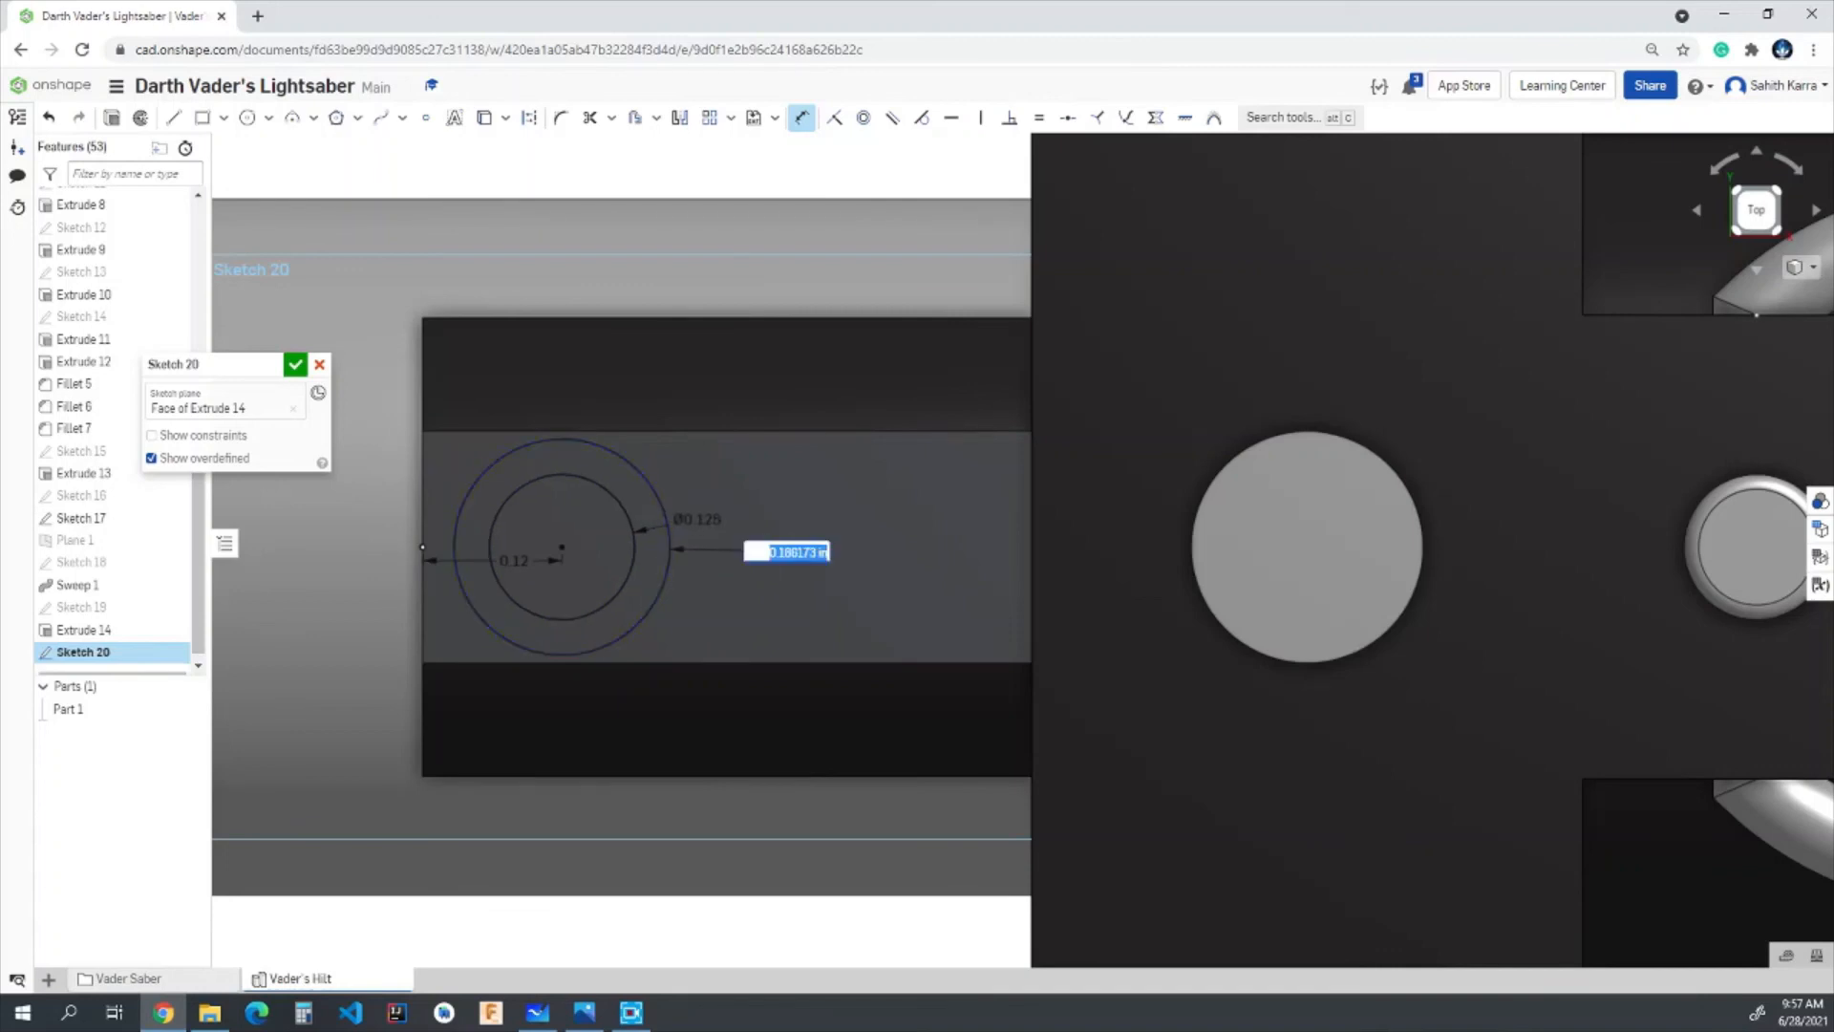
type("0.175")
key("Return")
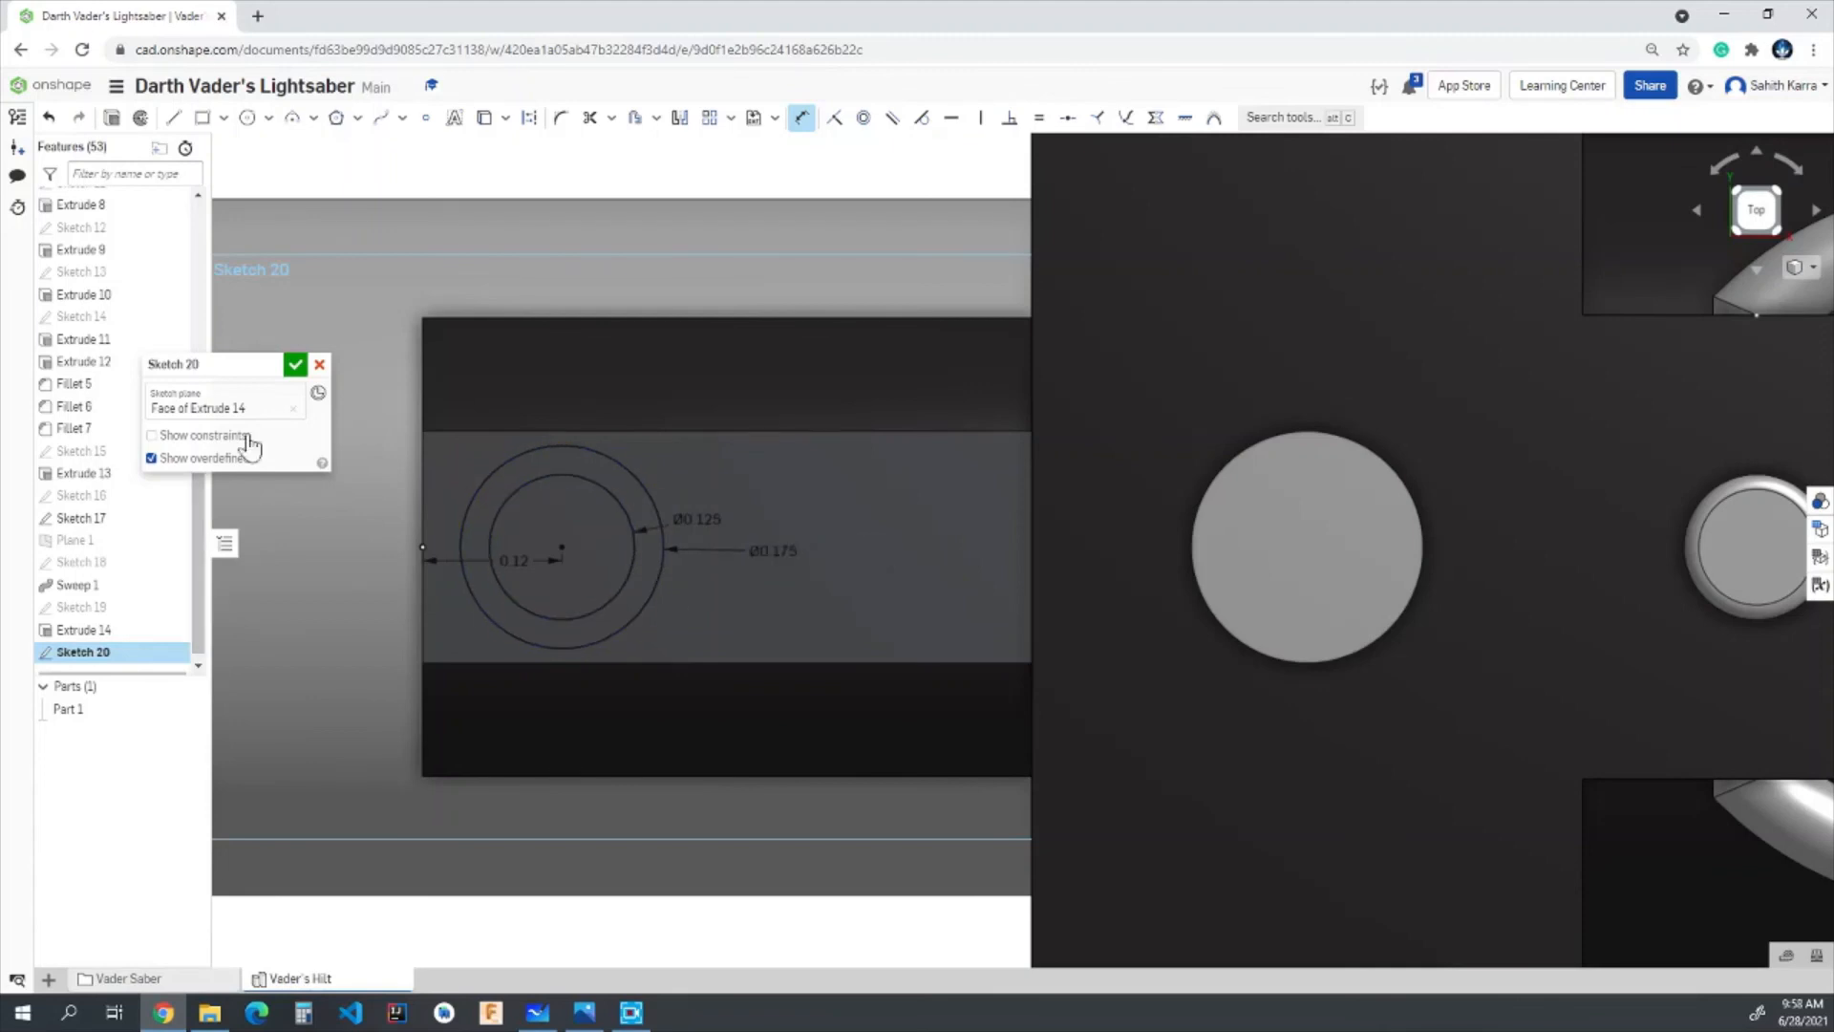
left_click(297, 367)
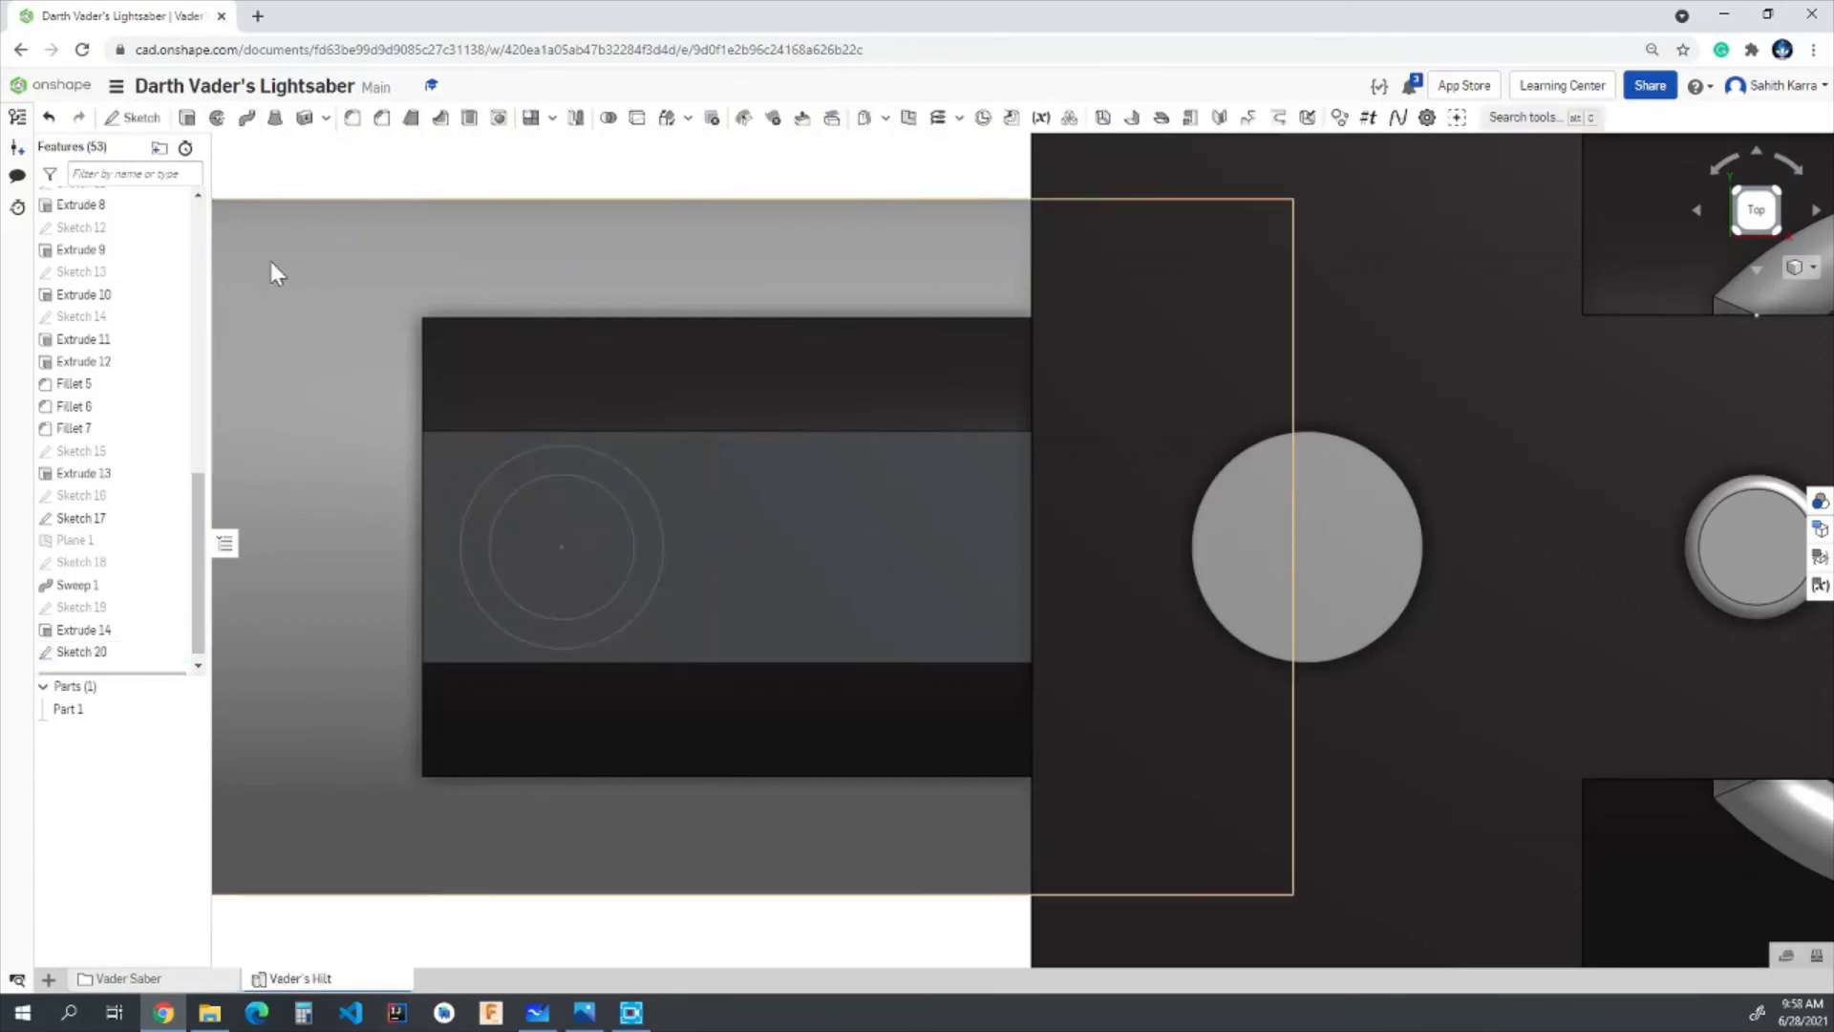
- Extrude the ring between the two circles 0.02 in as an addition to the part
left_click(186, 118)
left_click(614, 482)
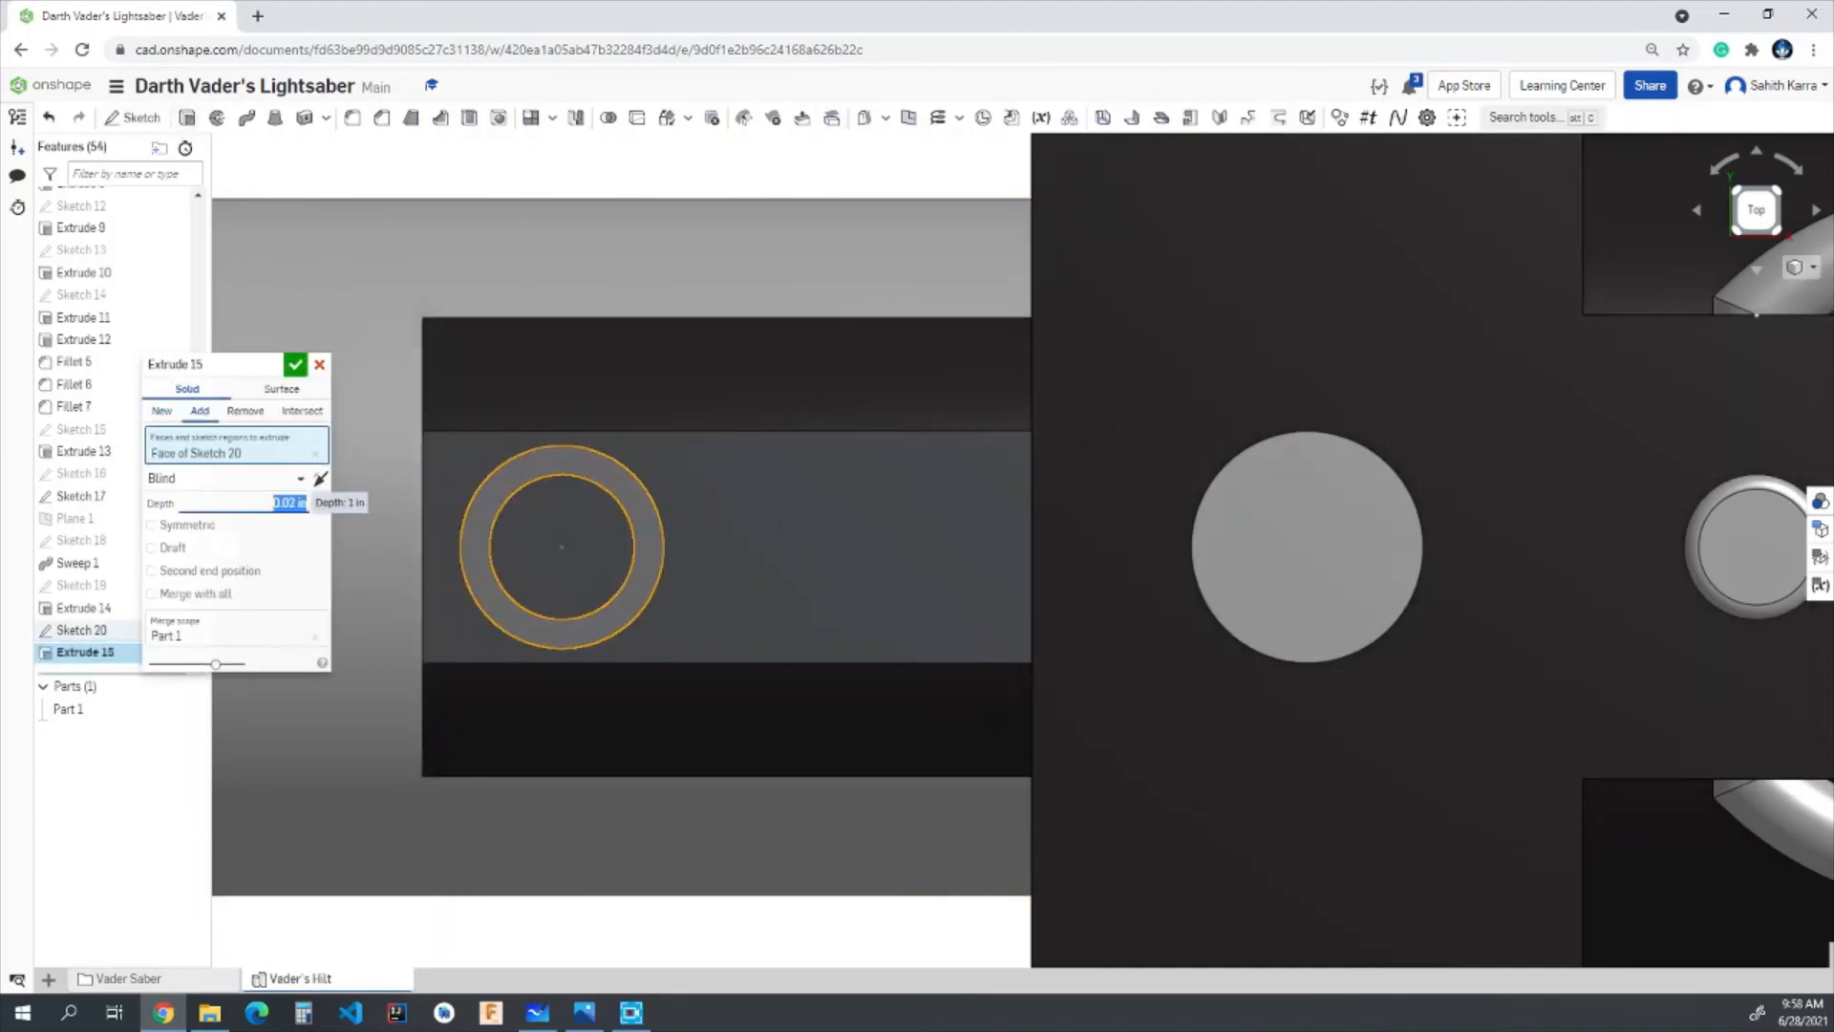
left_click(295, 365)
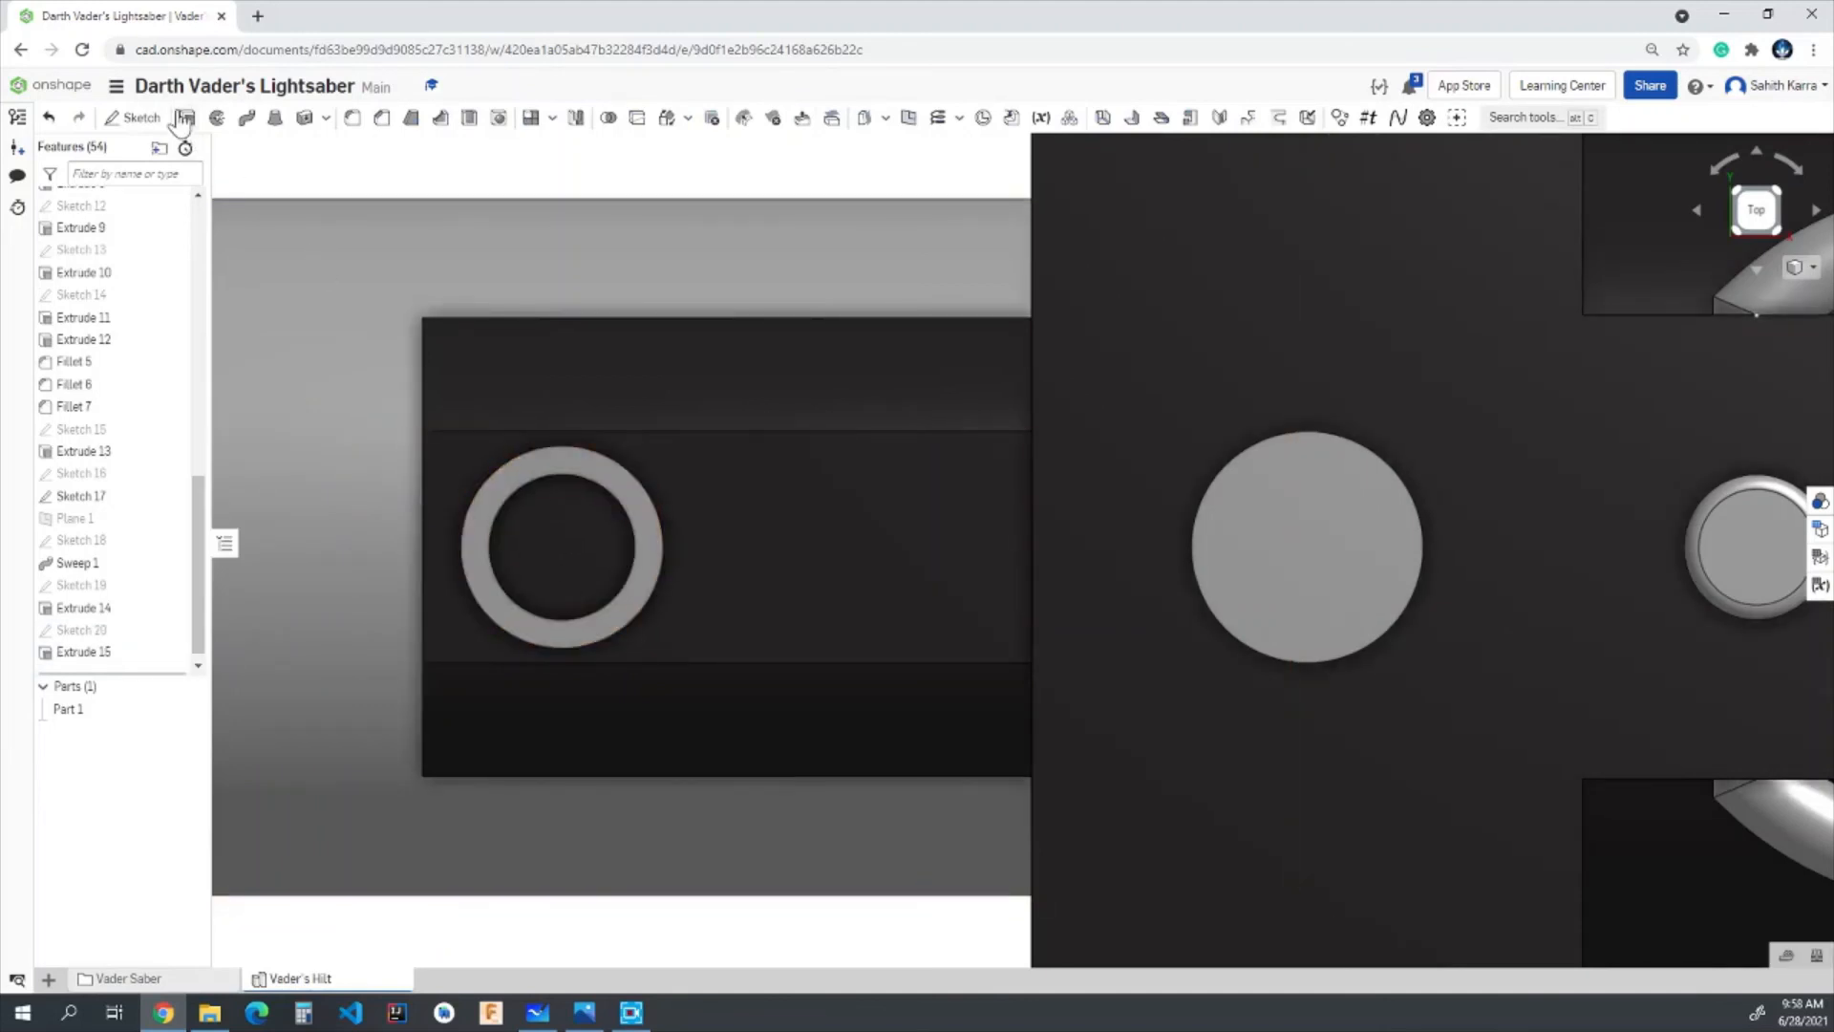
- Extrude the circular face inside the ring 0.03 in as an addition to the part
left_click(184, 119)
left_click(576, 526)
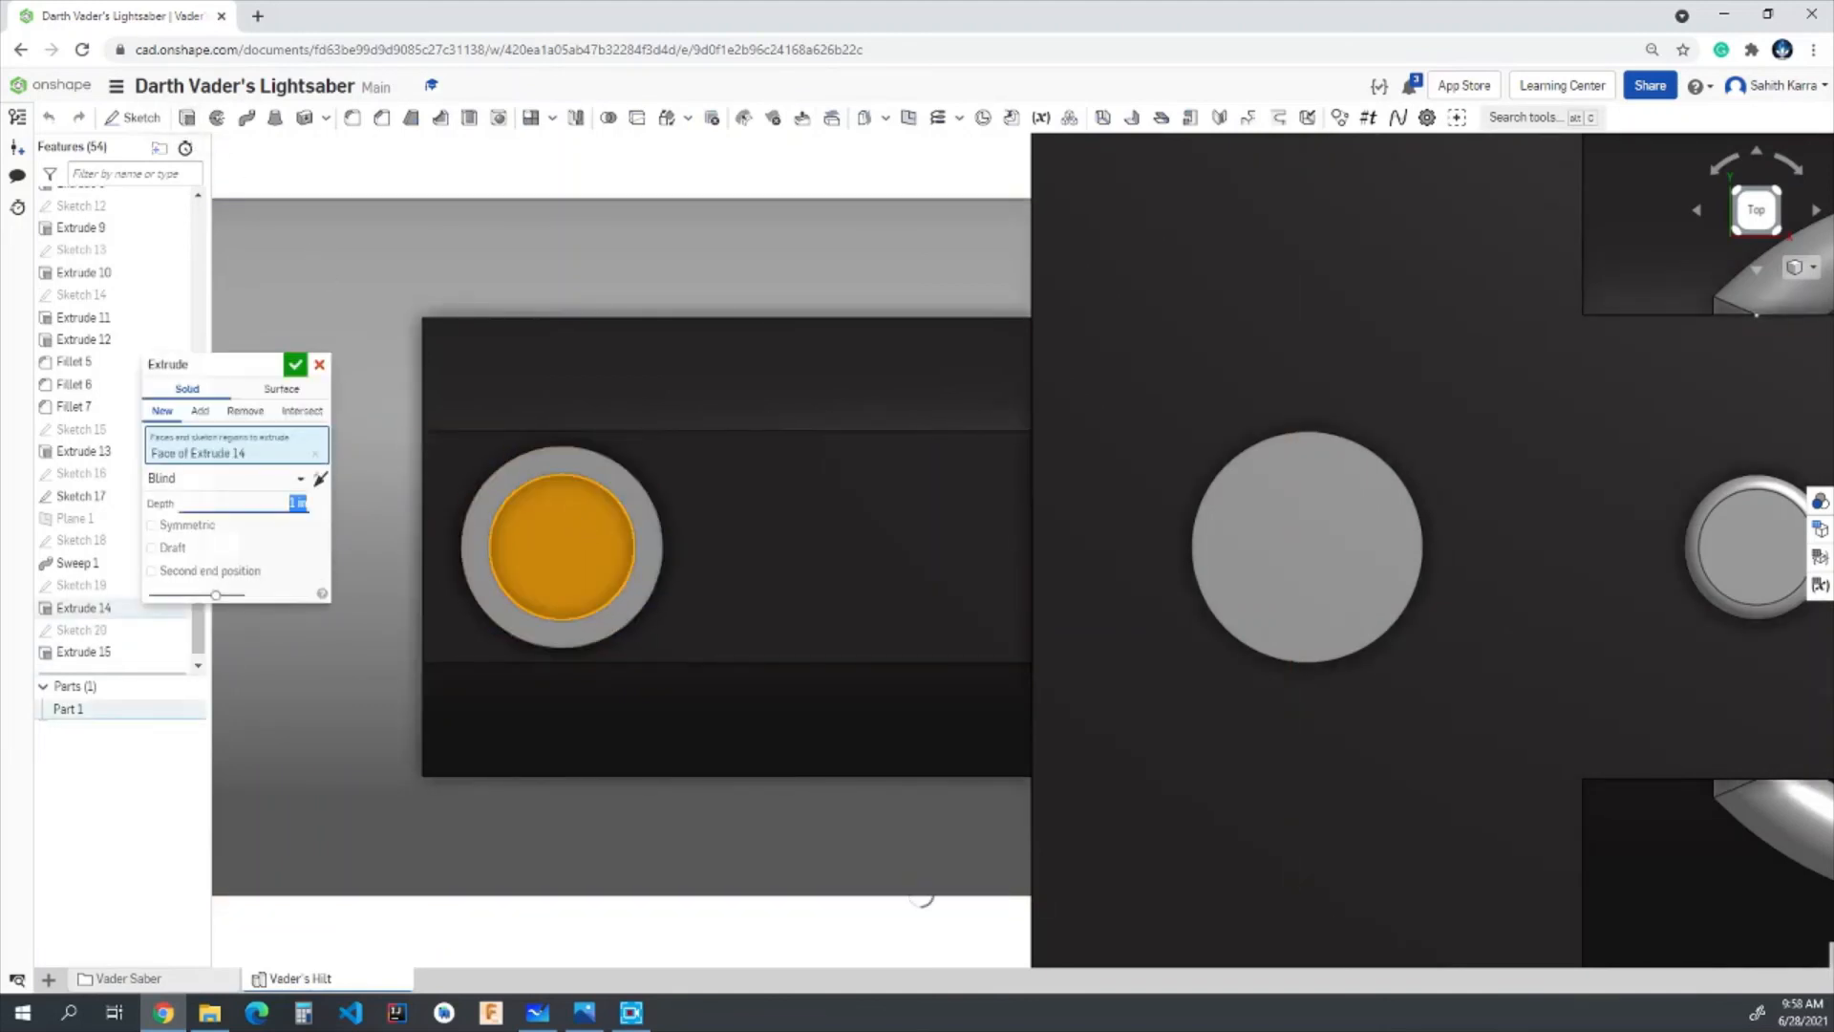
type("0.03")
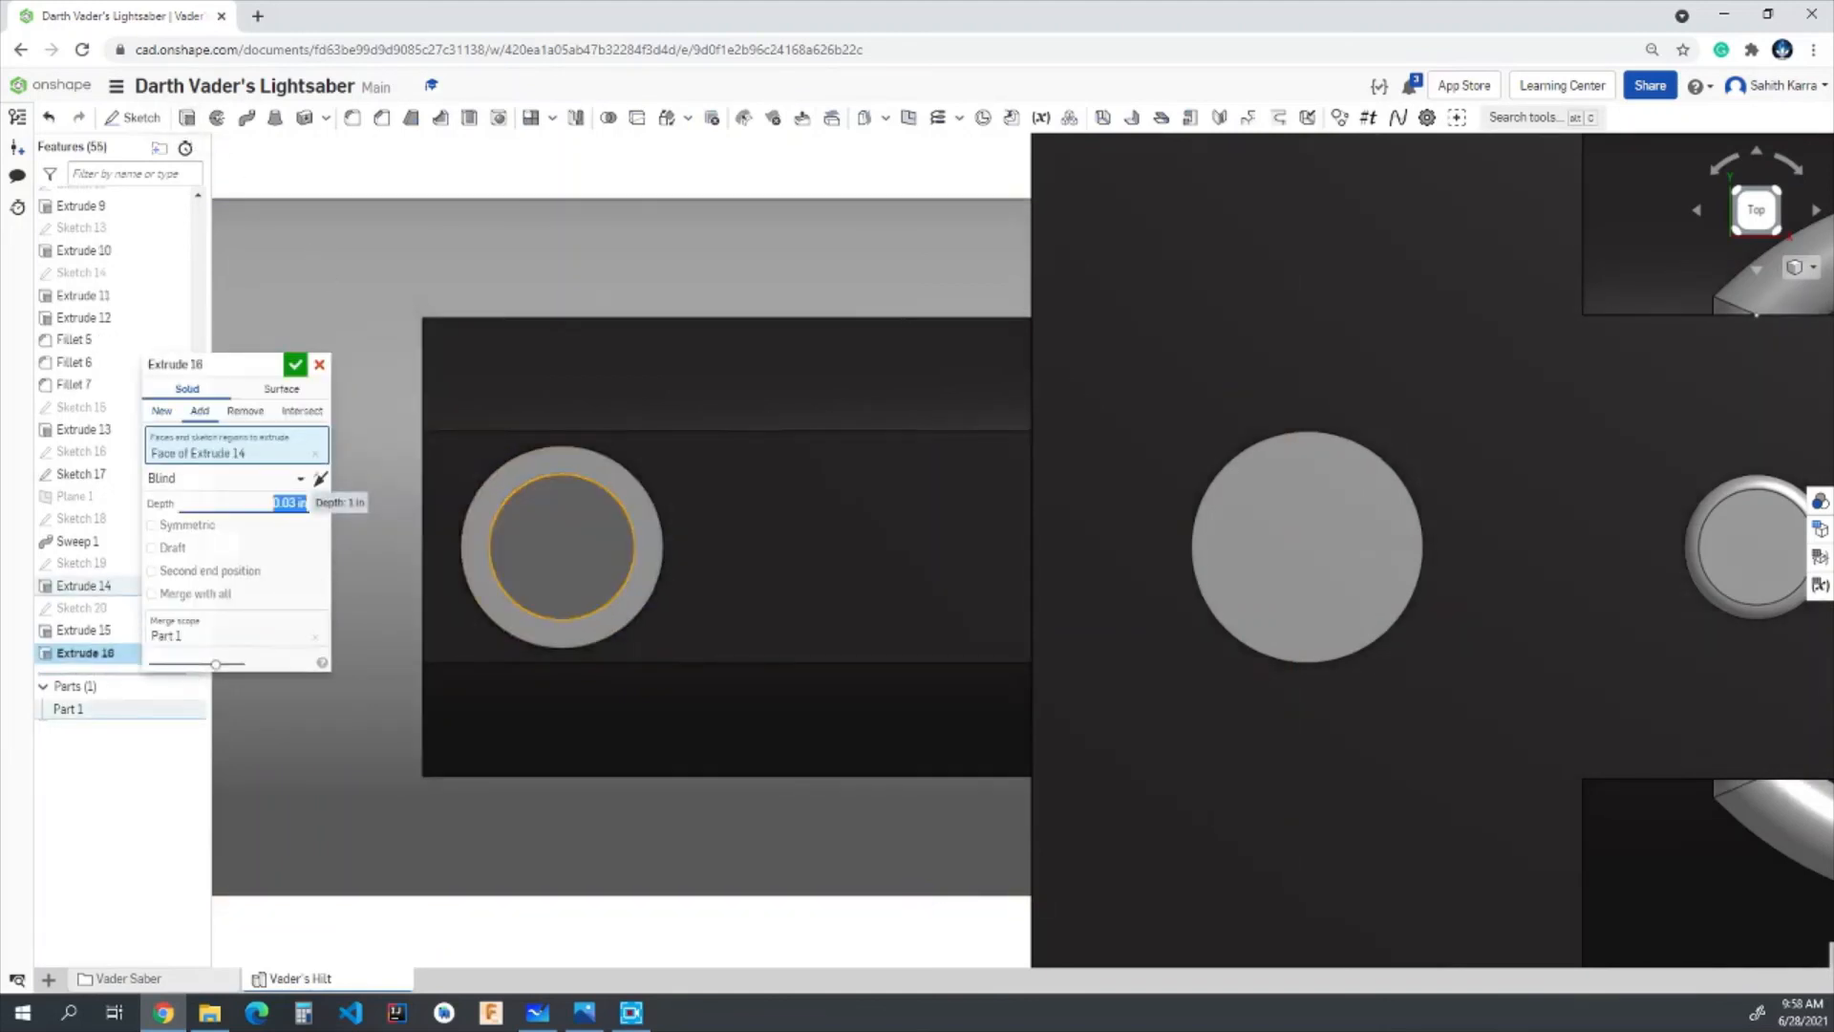
left_click(295, 364)
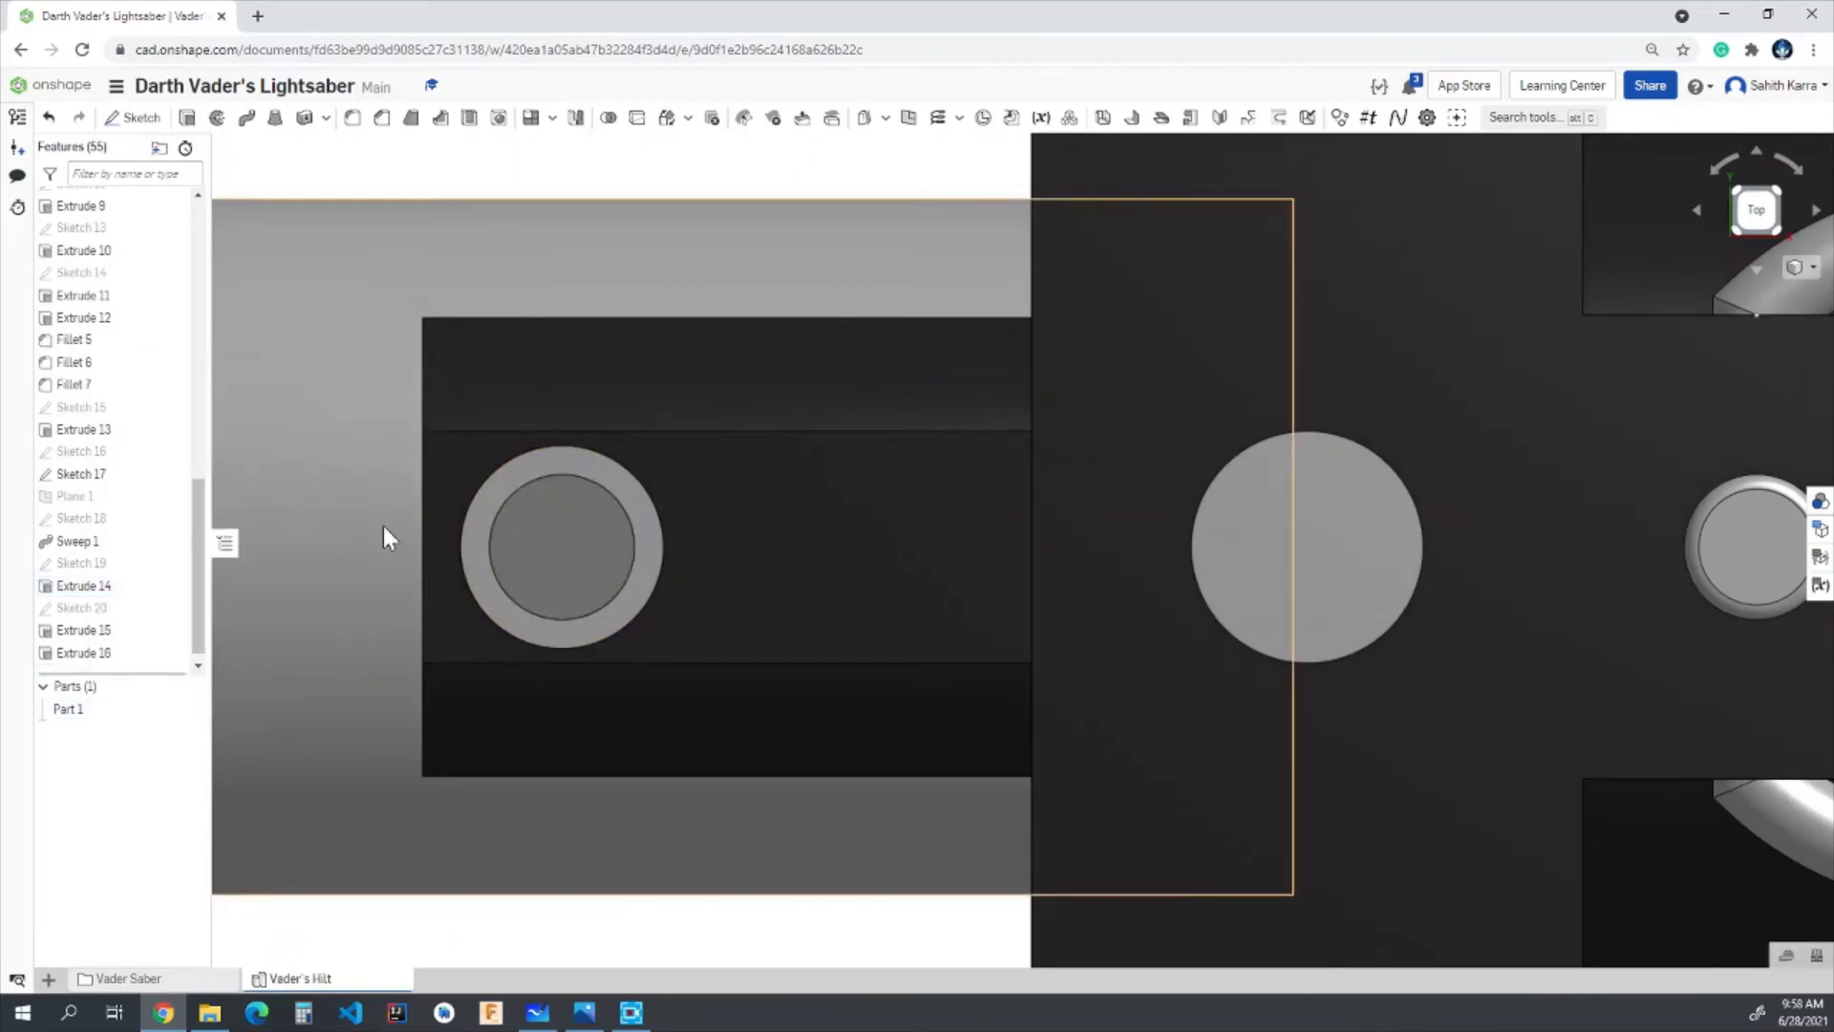
- Apply the near-black custom colour to both extrudes that form the round raised button
right_click_drag(382, 525, 414, 479)
left_click(82, 651)
left_click(80, 636)
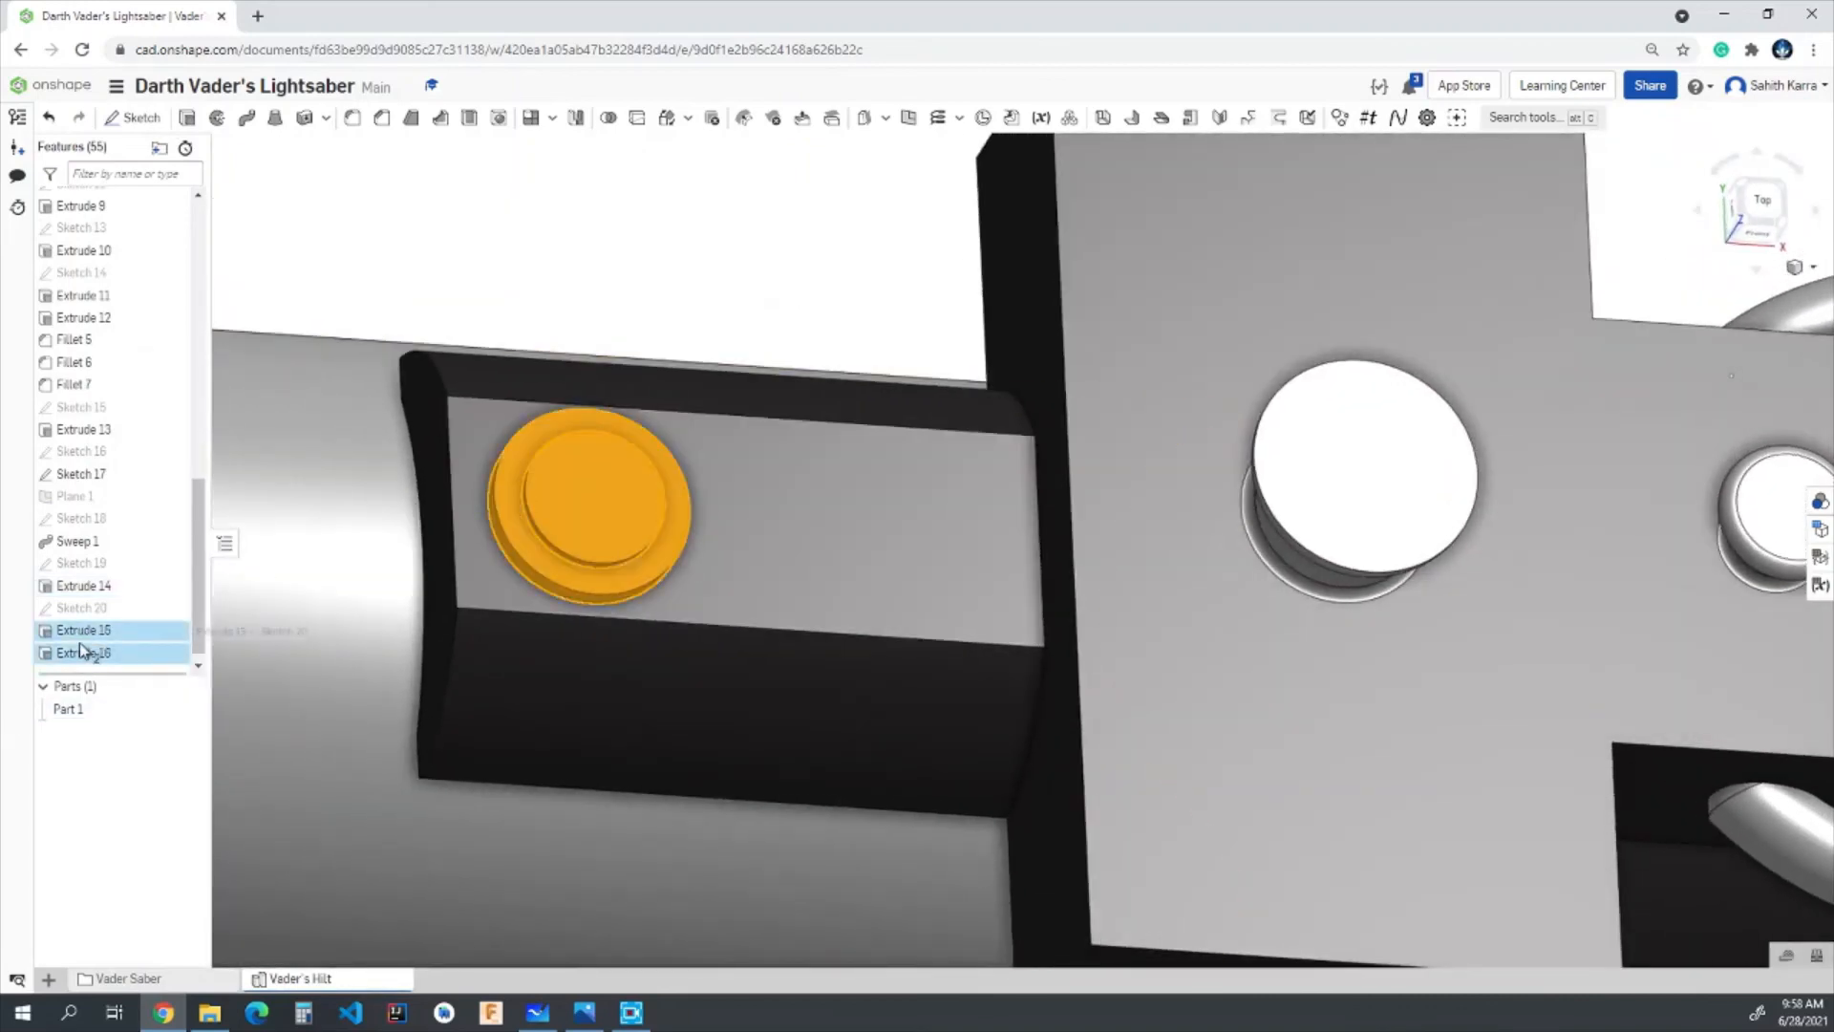
right_click(89, 653)
left_click(148, 723)
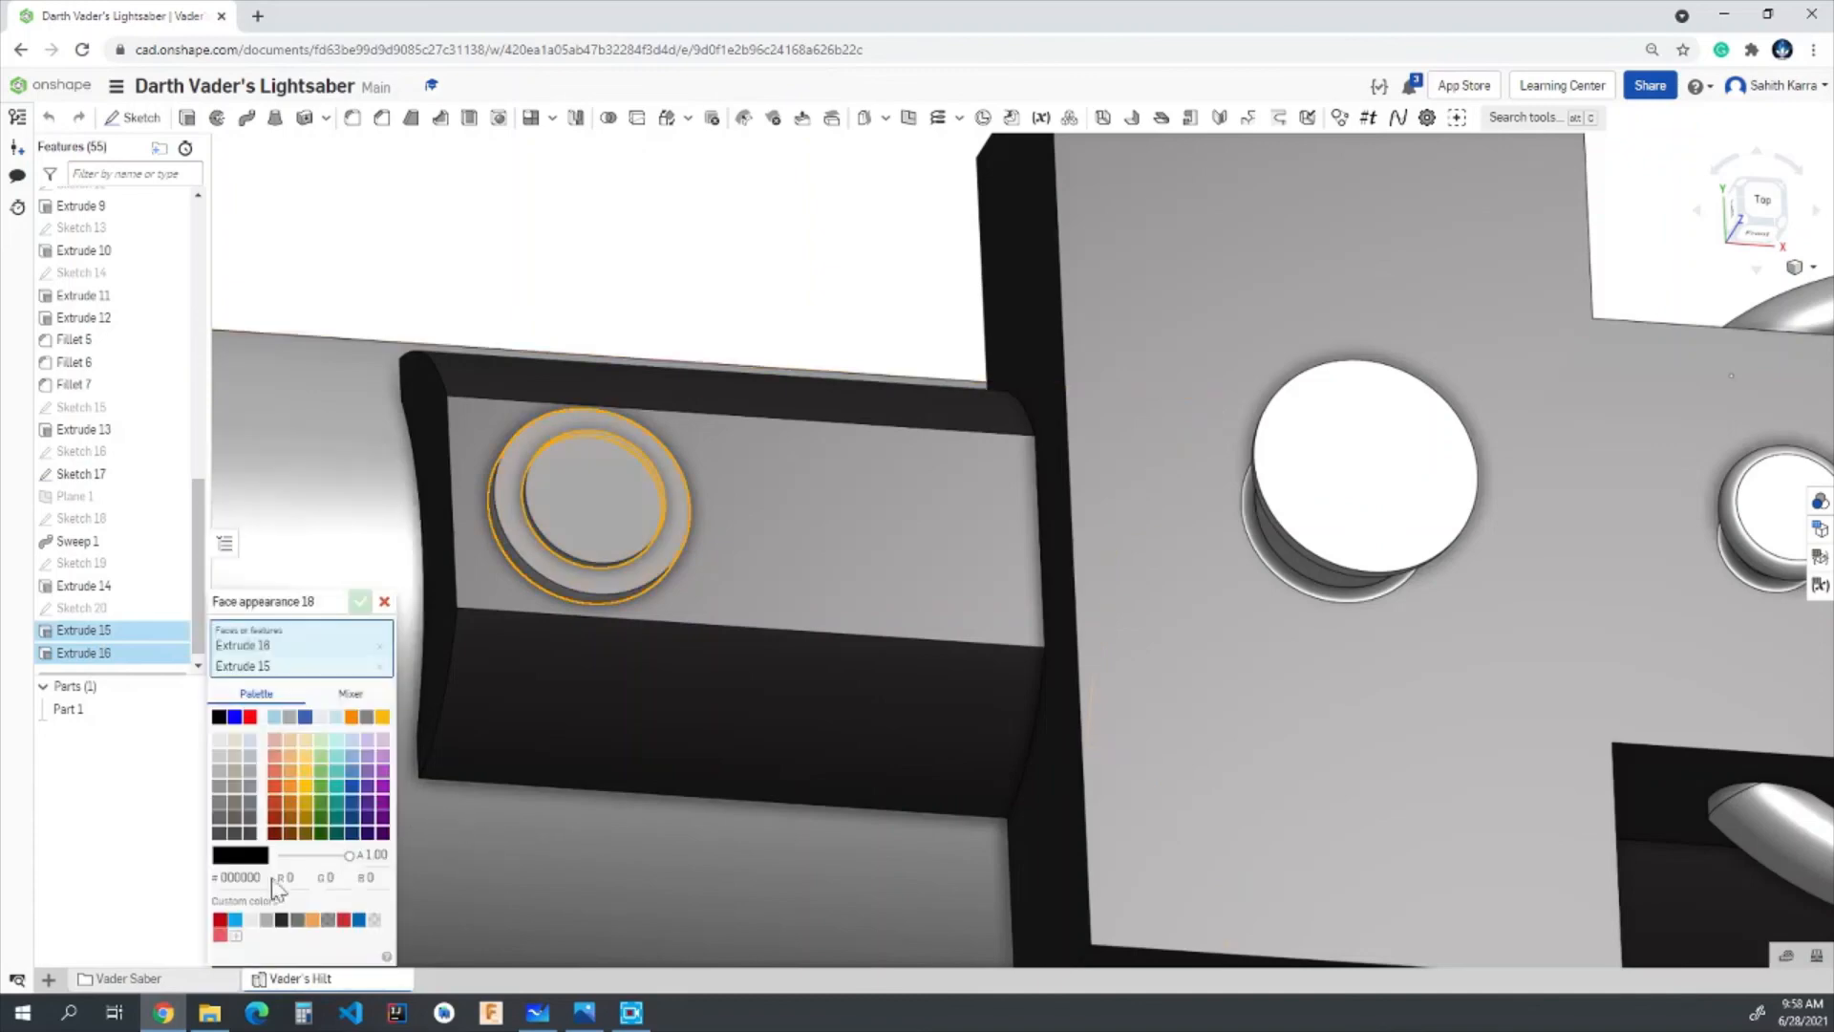
left_click(281, 919)
left_click(359, 601)
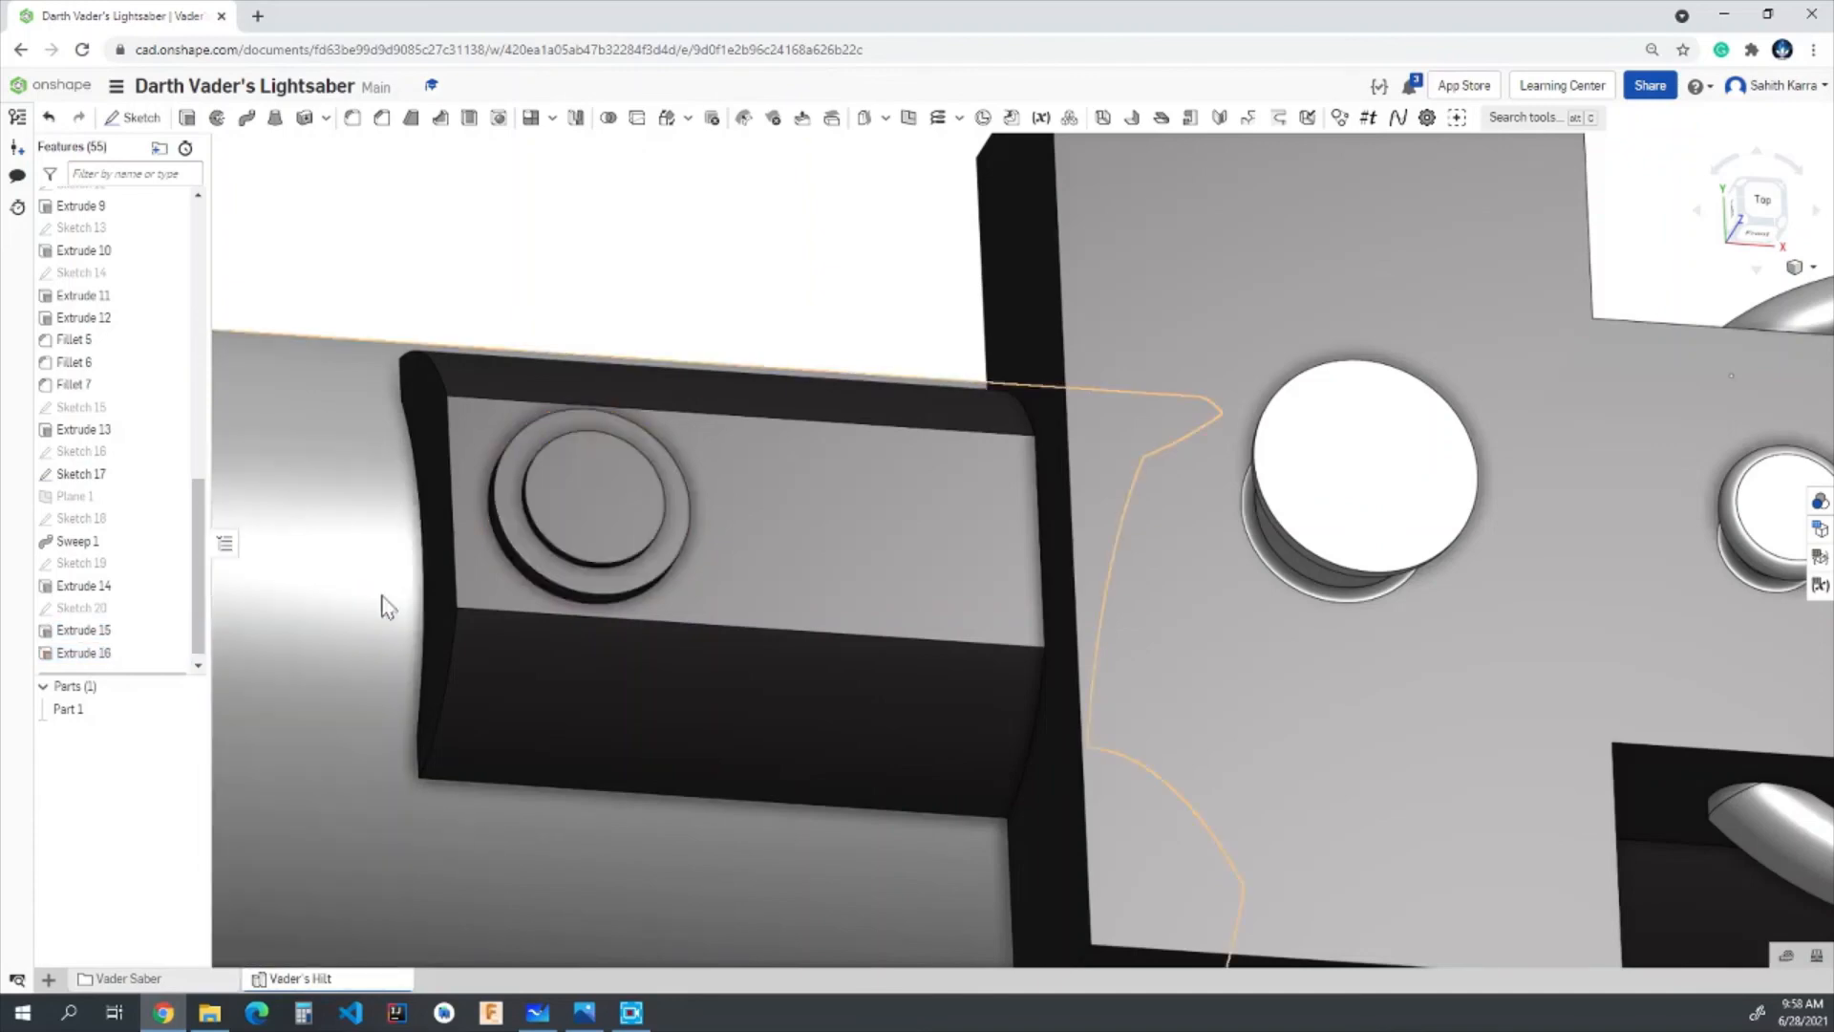
- Fillet the ring's outer top edge and the raised centre's top face with a circular cross section and 0.01 in radius
right_click_drag(380, 604, 484, 557)
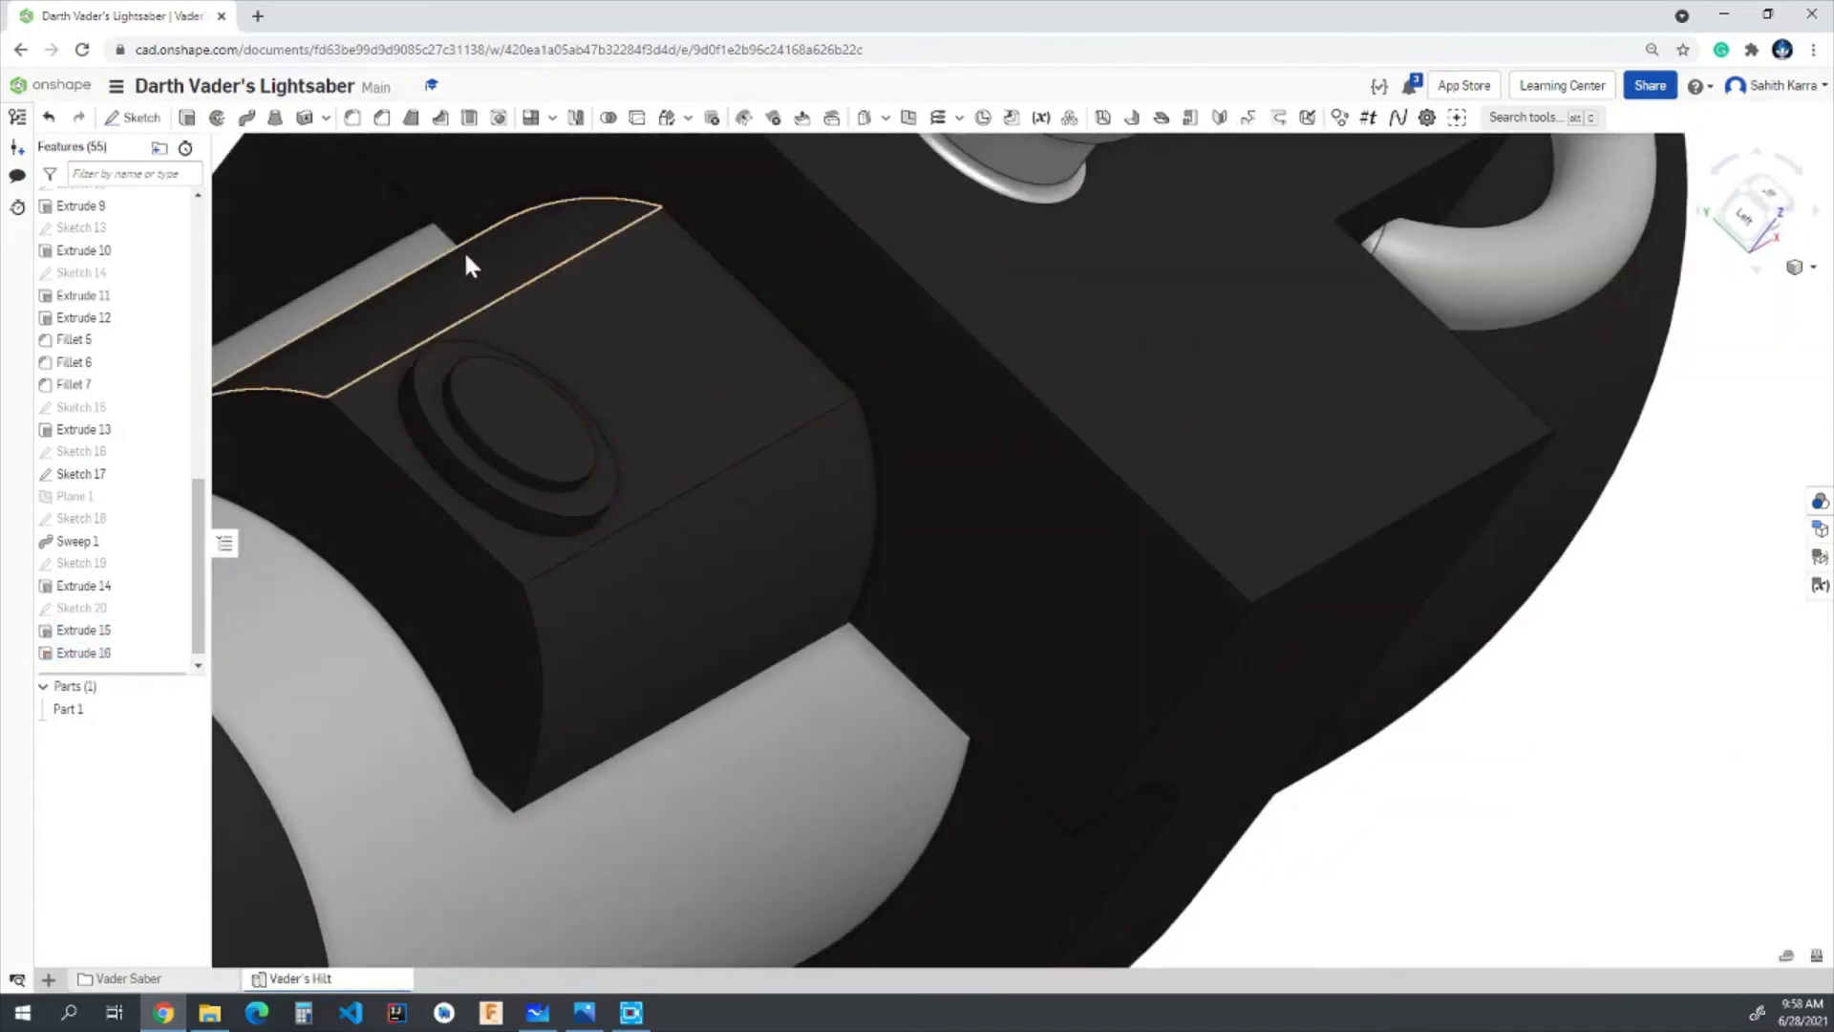
right_click_drag(598, 327, 573, 357)
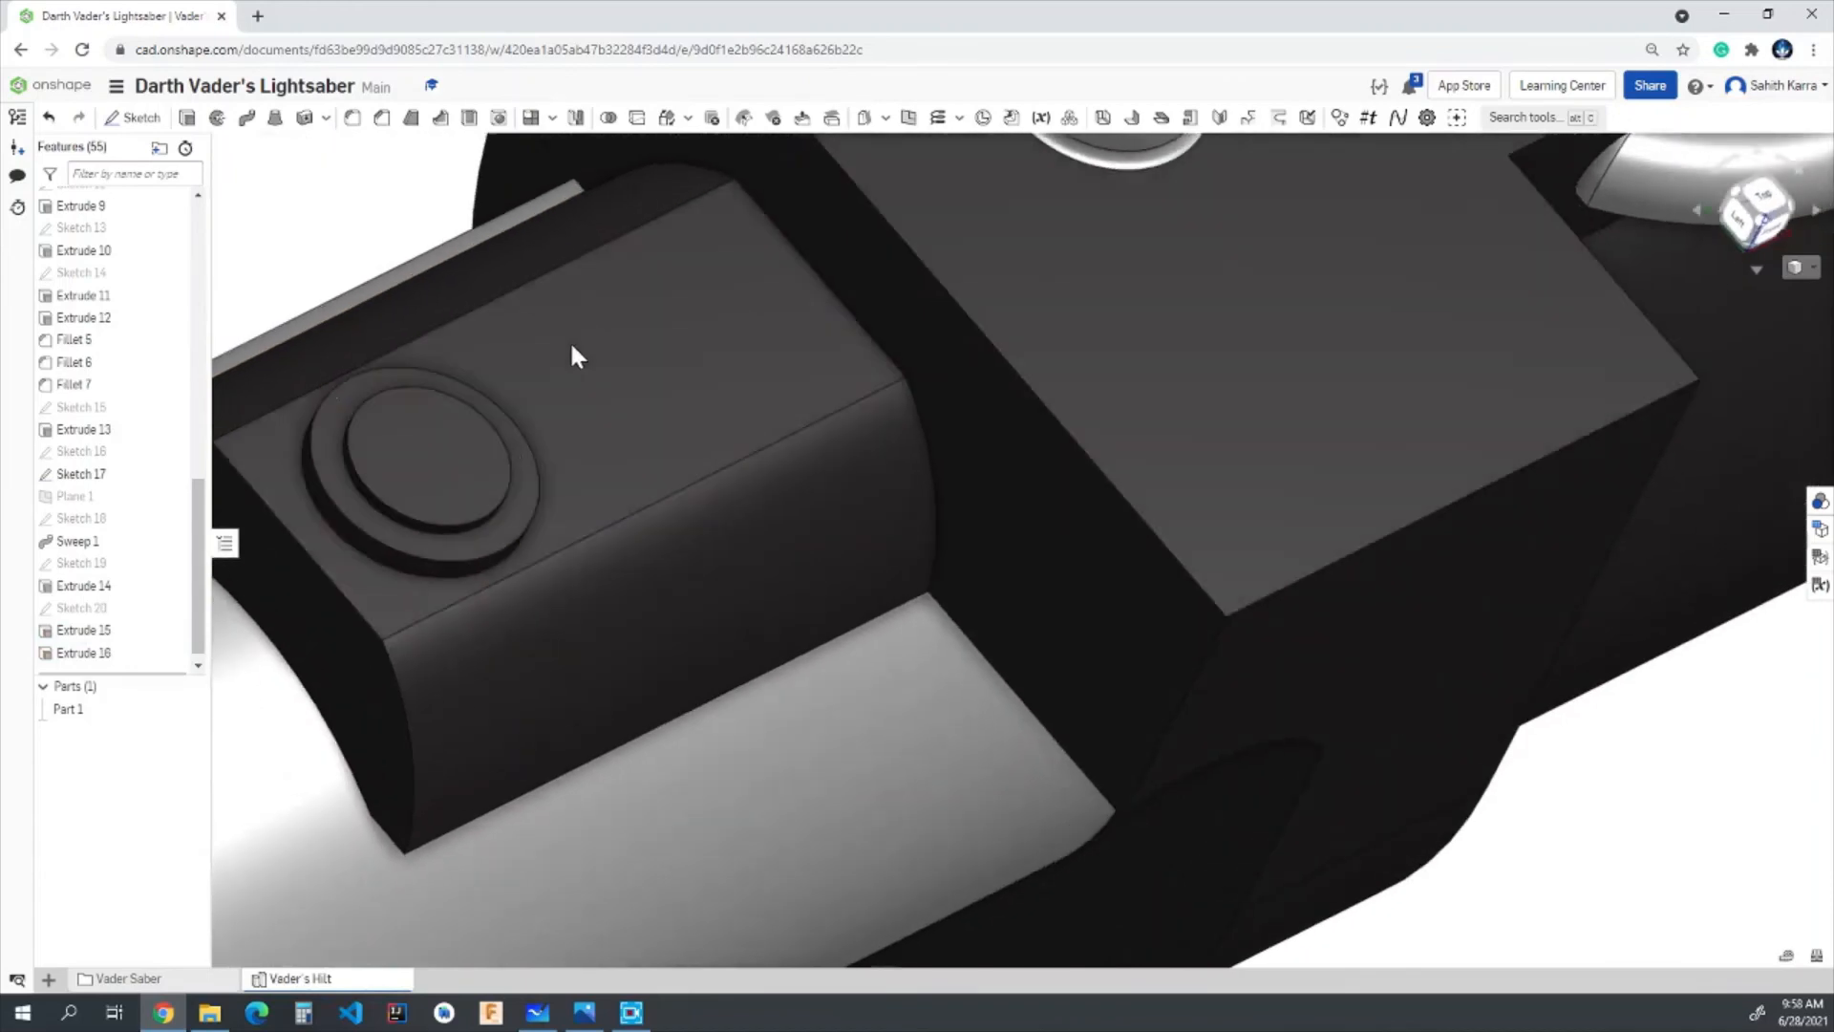
left_click(353, 119)
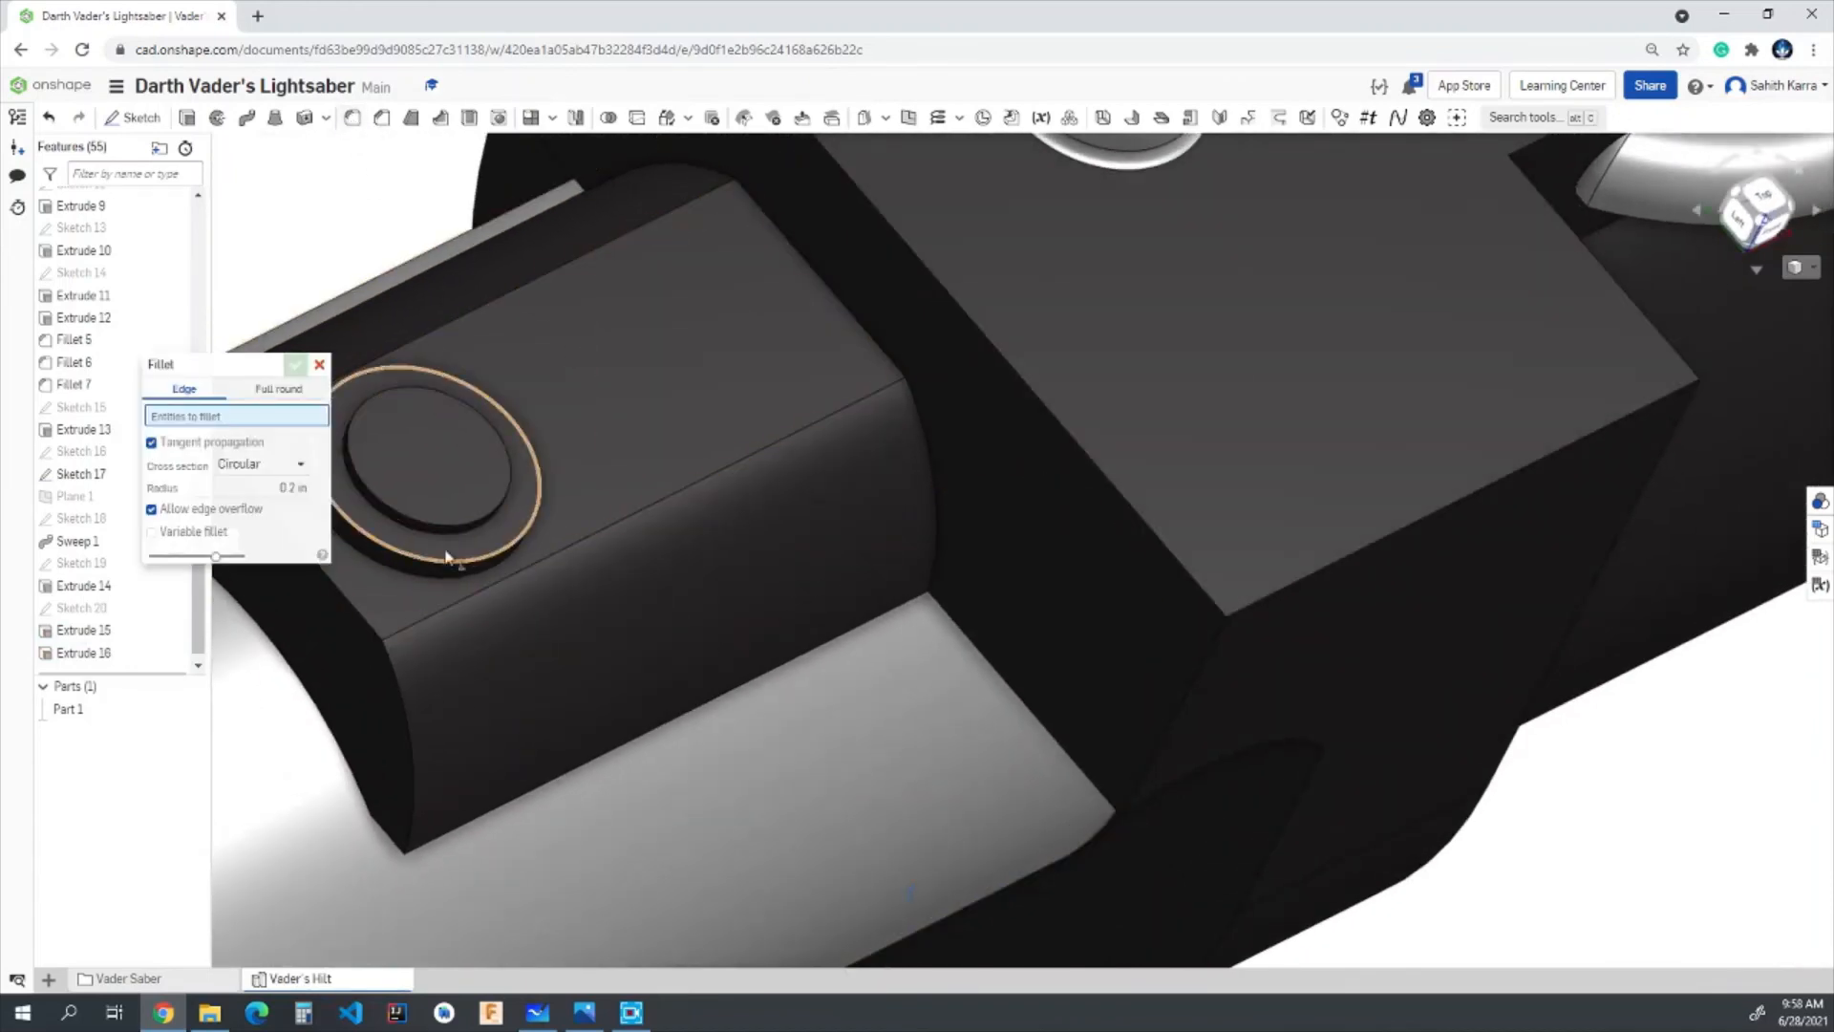
left_click(447, 523)
left_click(445, 520)
left_click(263, 503)
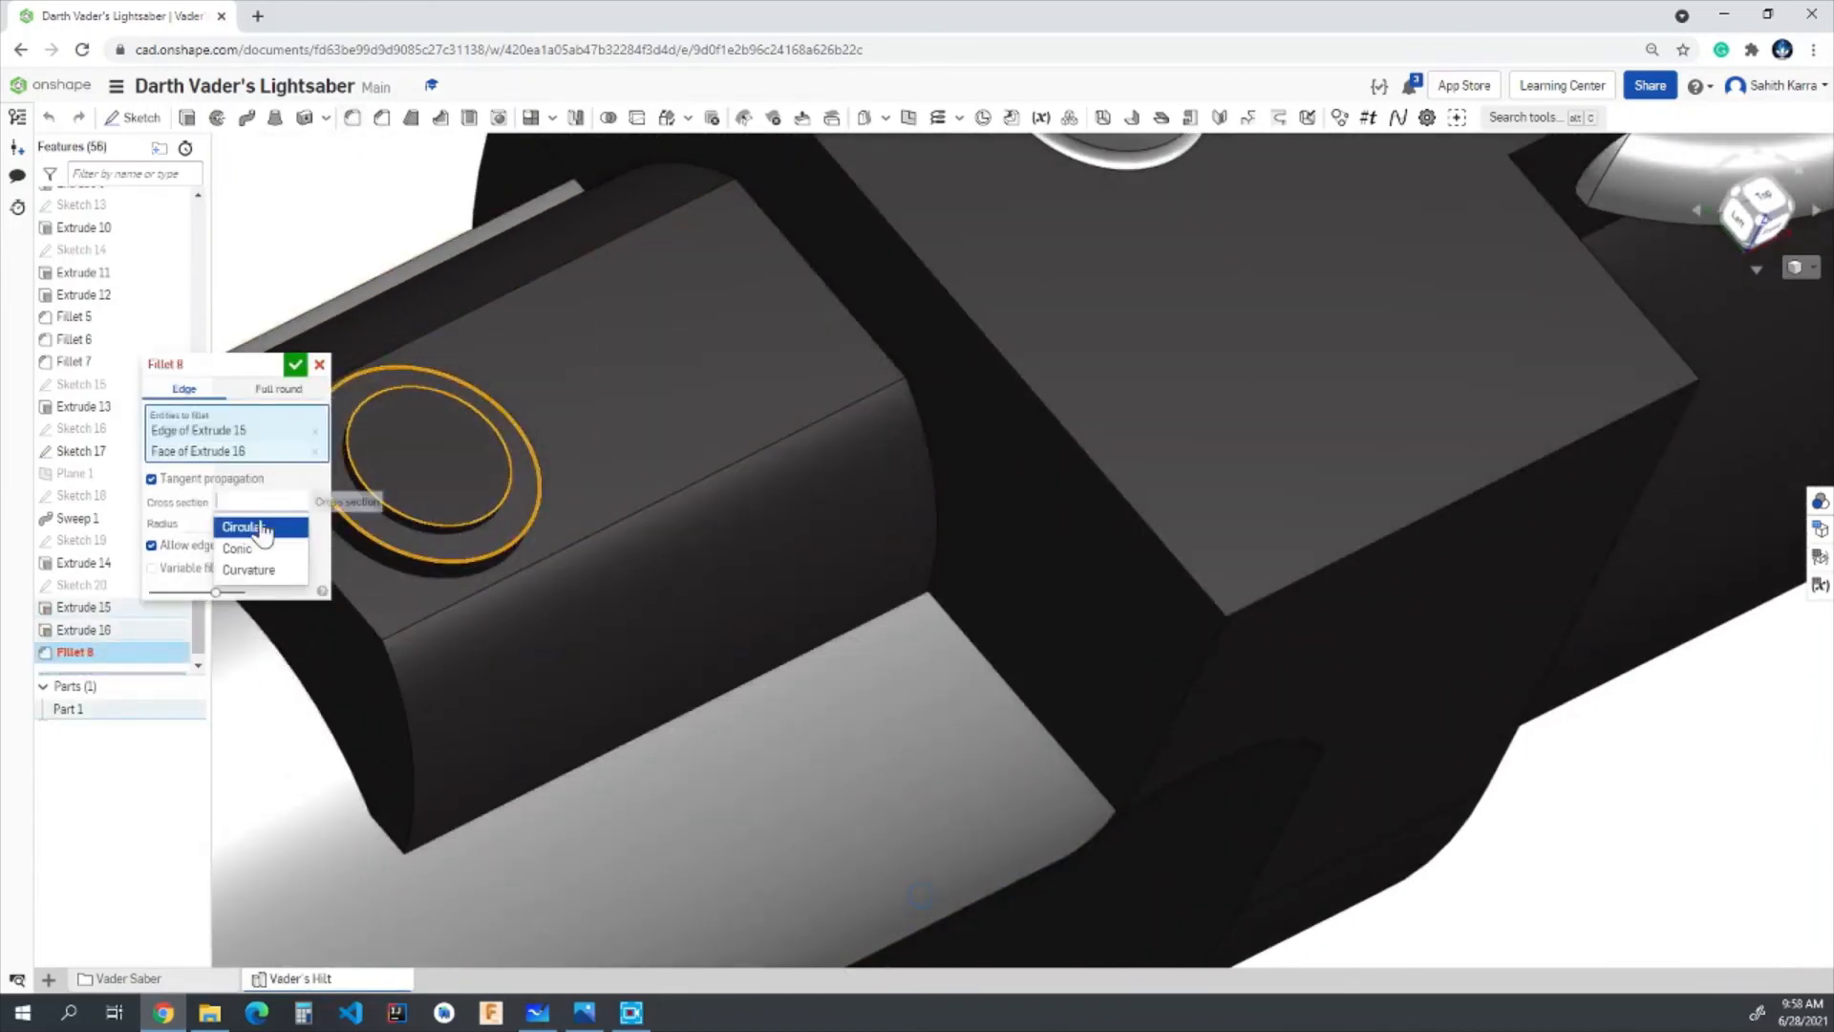
left_click(243, 527)
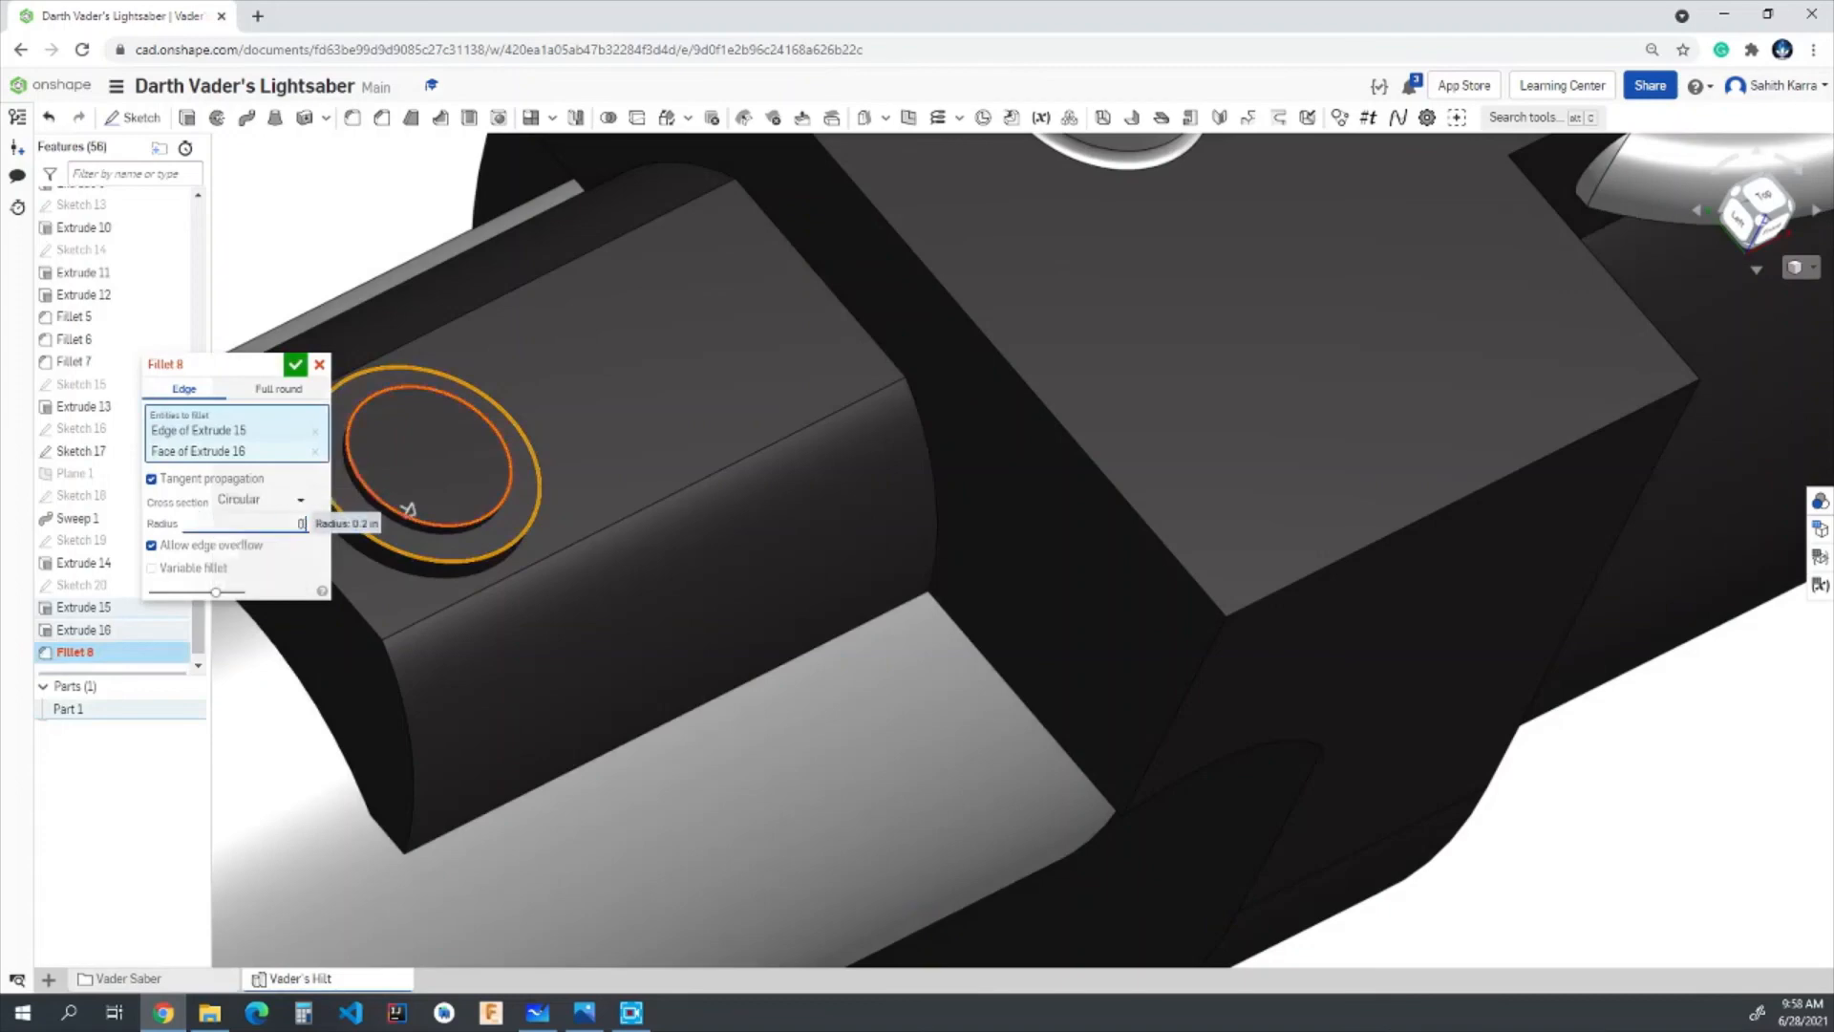
left_click(296, 364)
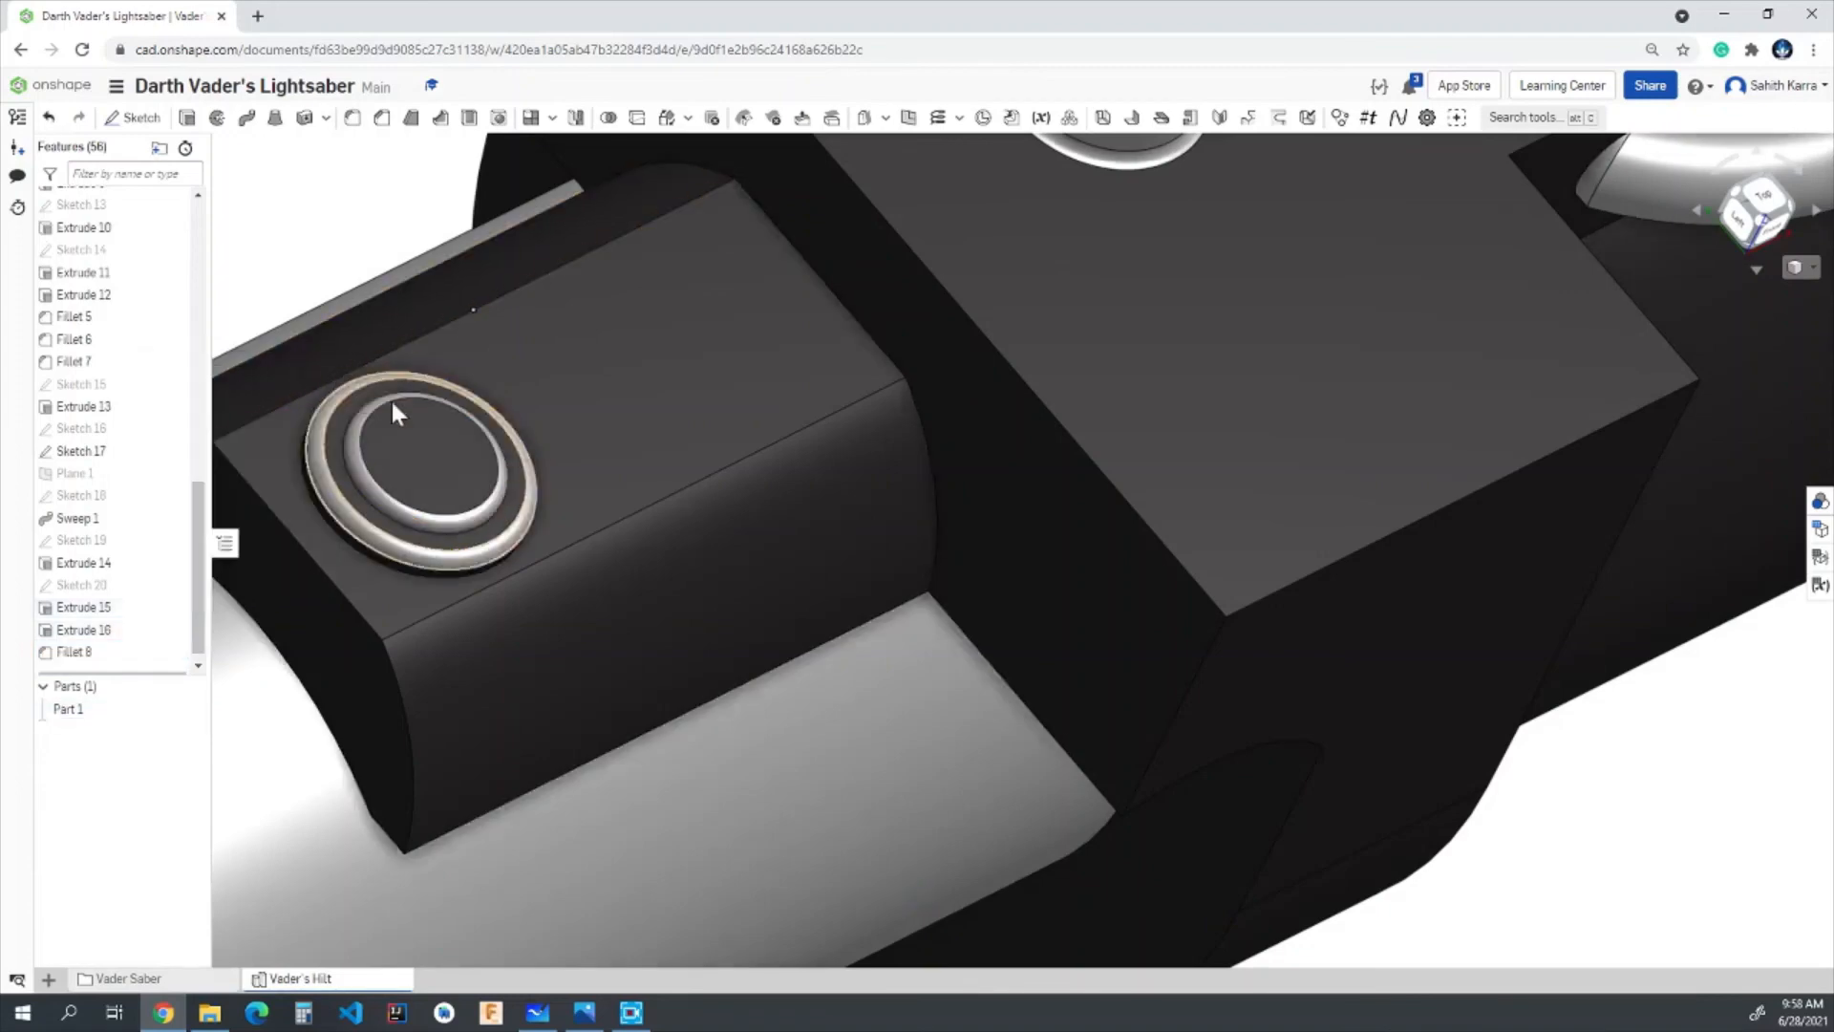
- Apply the same near-black custom colour to the faces of the button's new fillet
right_click(72, 657)
left_click(119, 800)
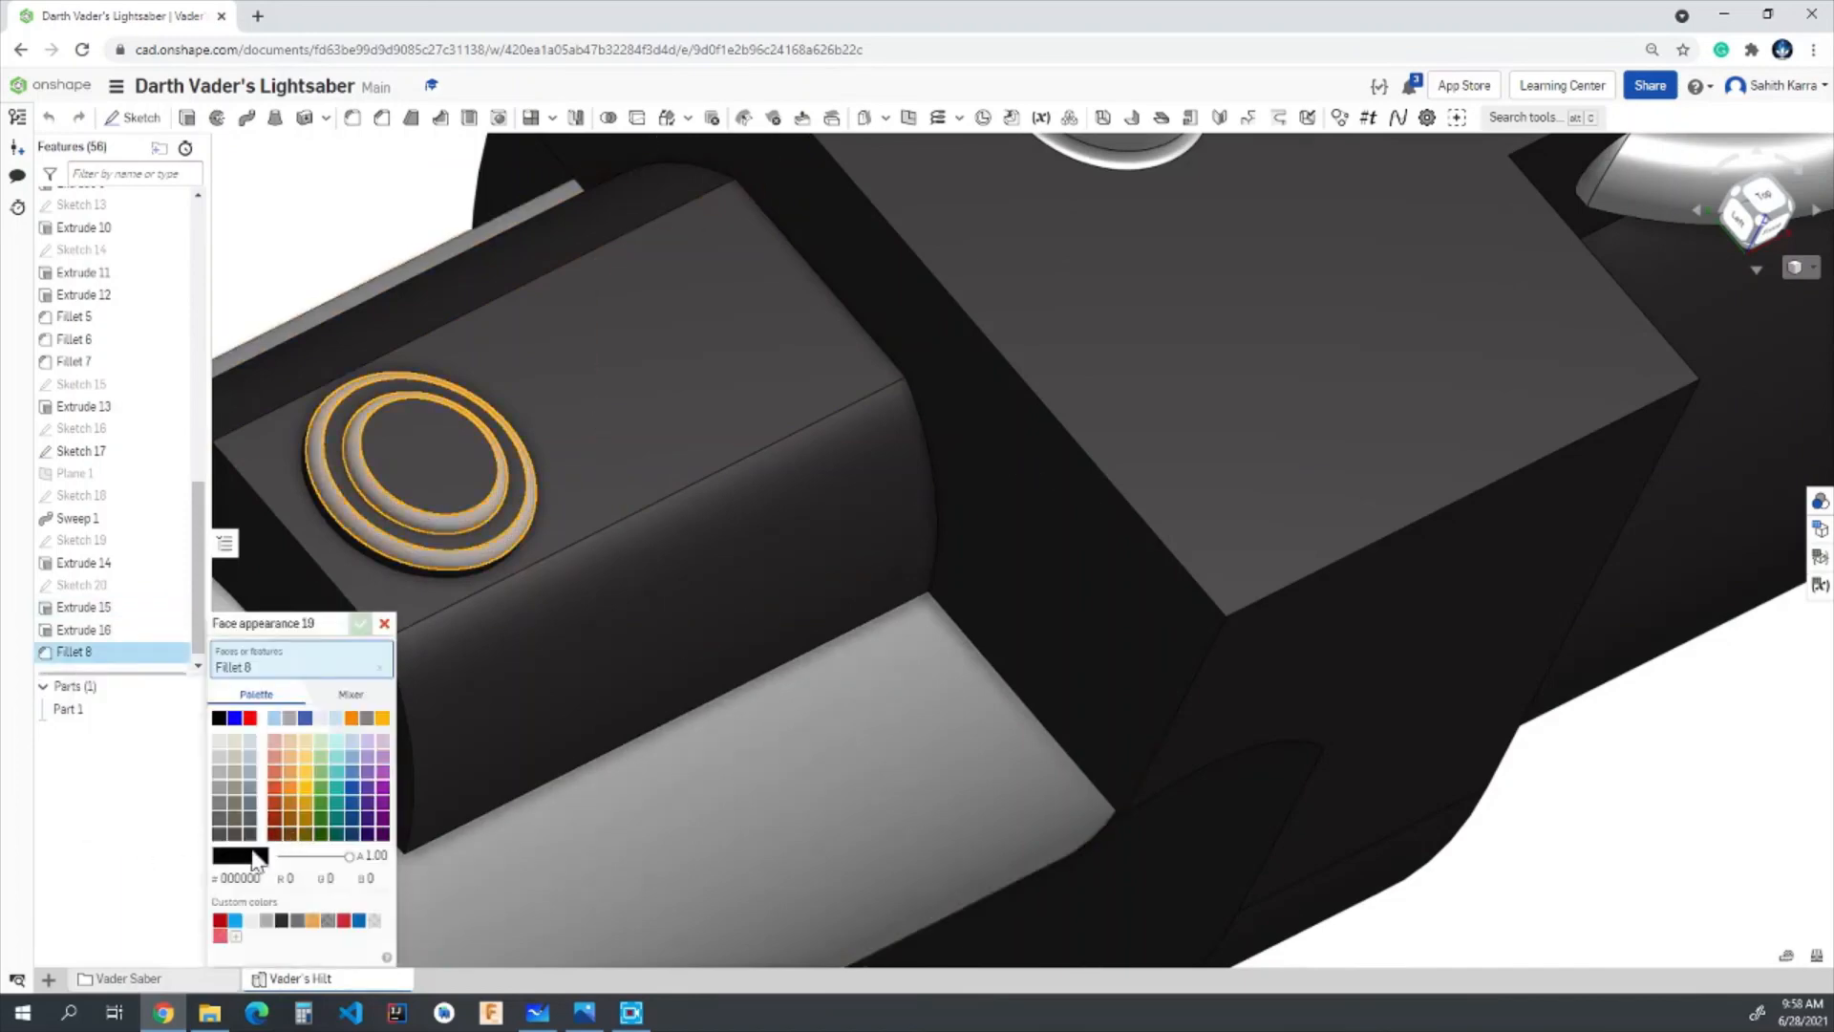
left_click(282, 920)
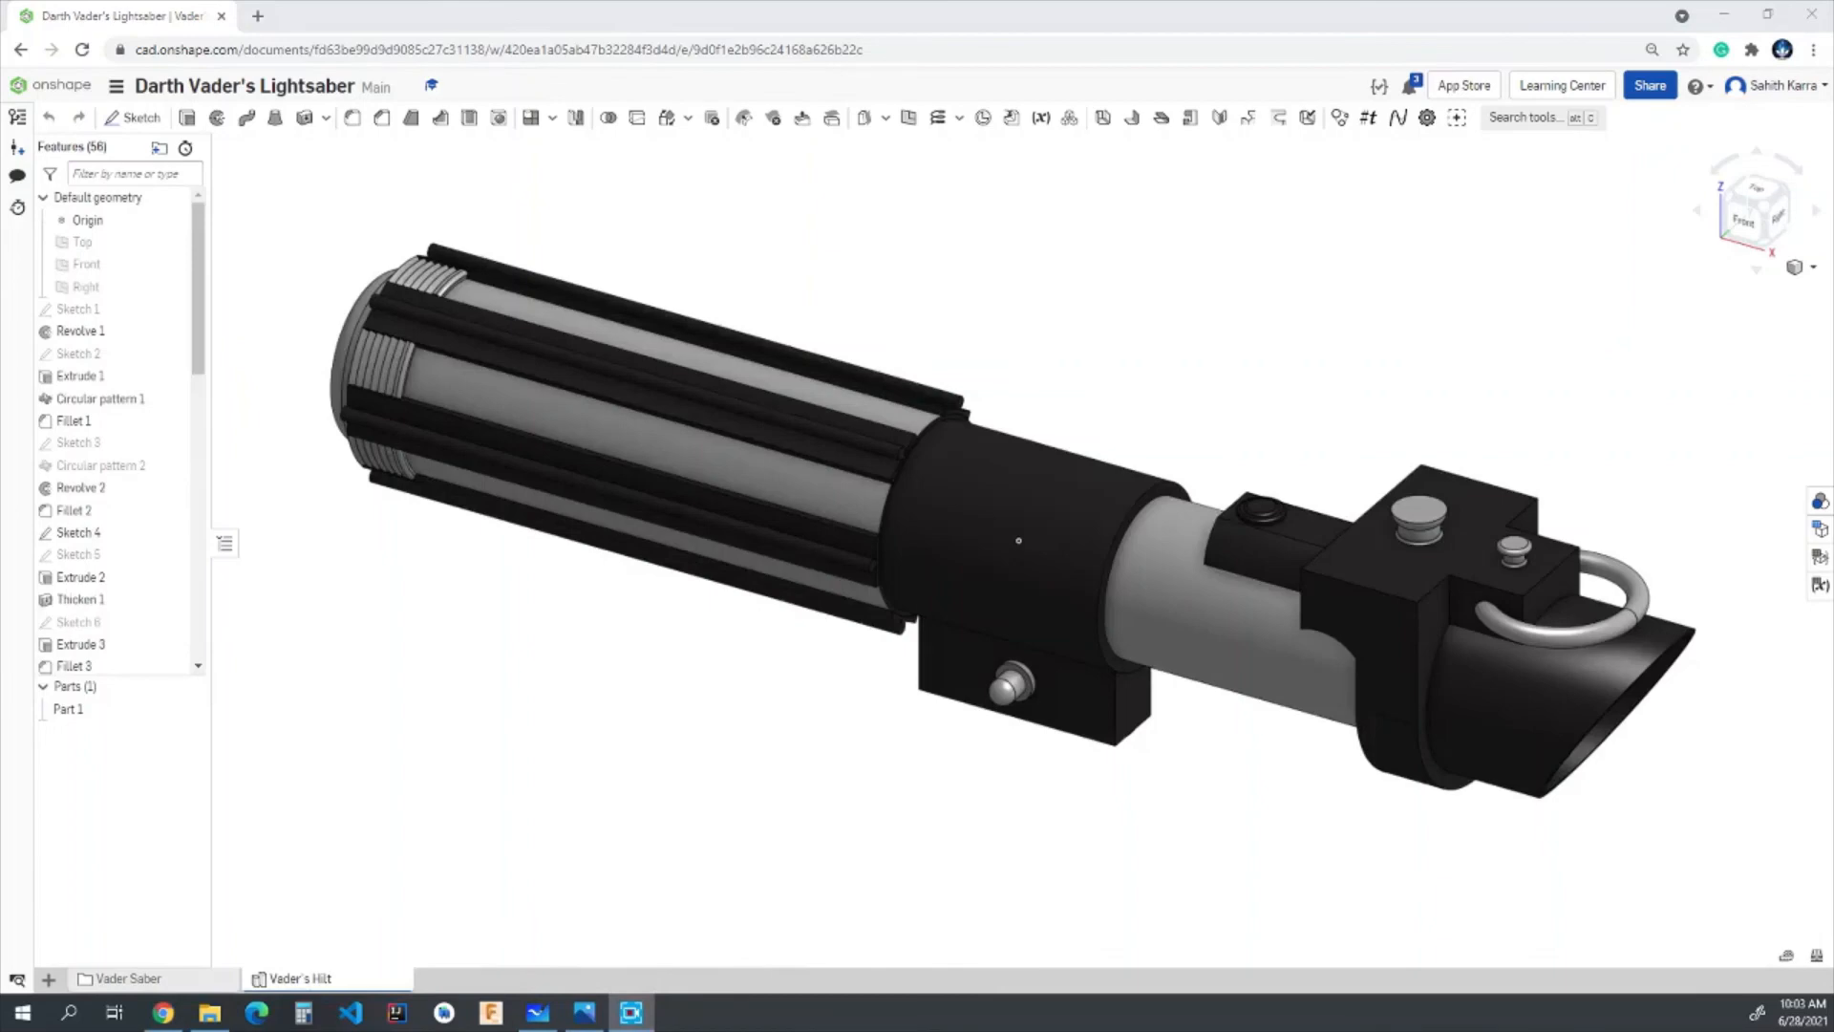
right_click_drag(1362, 841, 1523, 850)
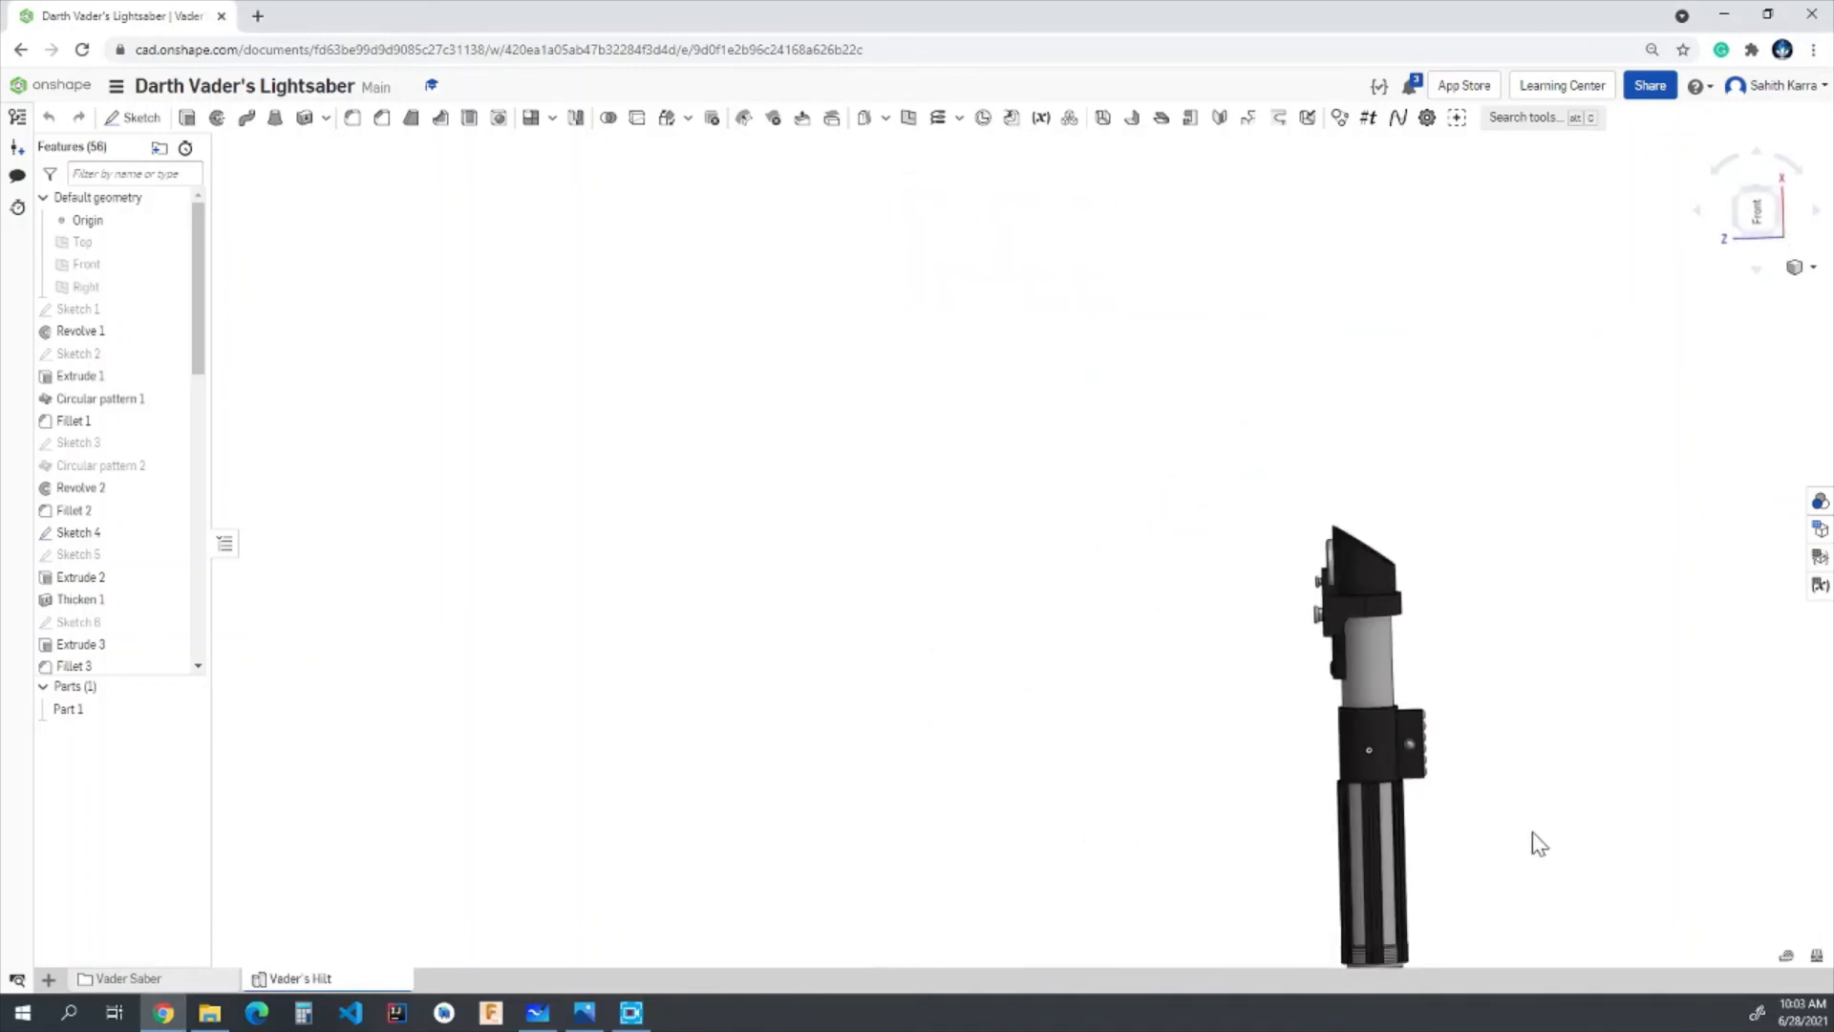
scroll(1539, 843, "up", 2)
right_click_drag(1531, 656, 1574, 774)
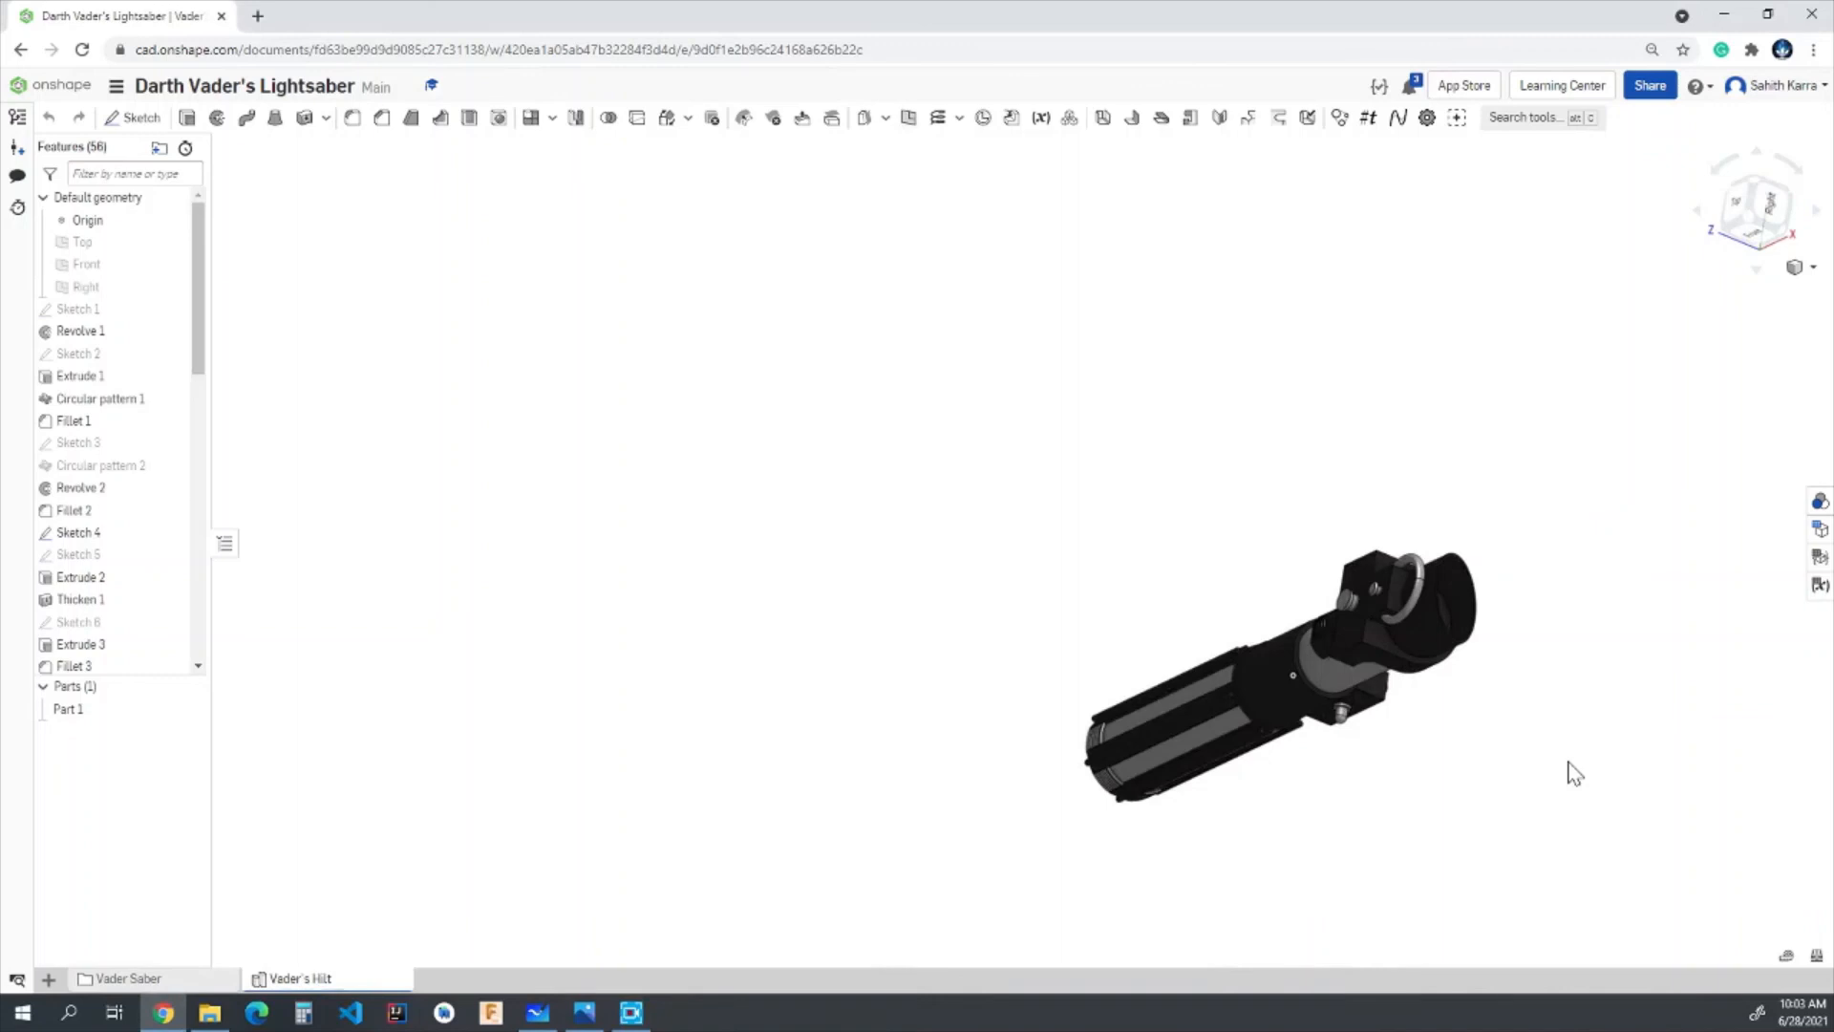